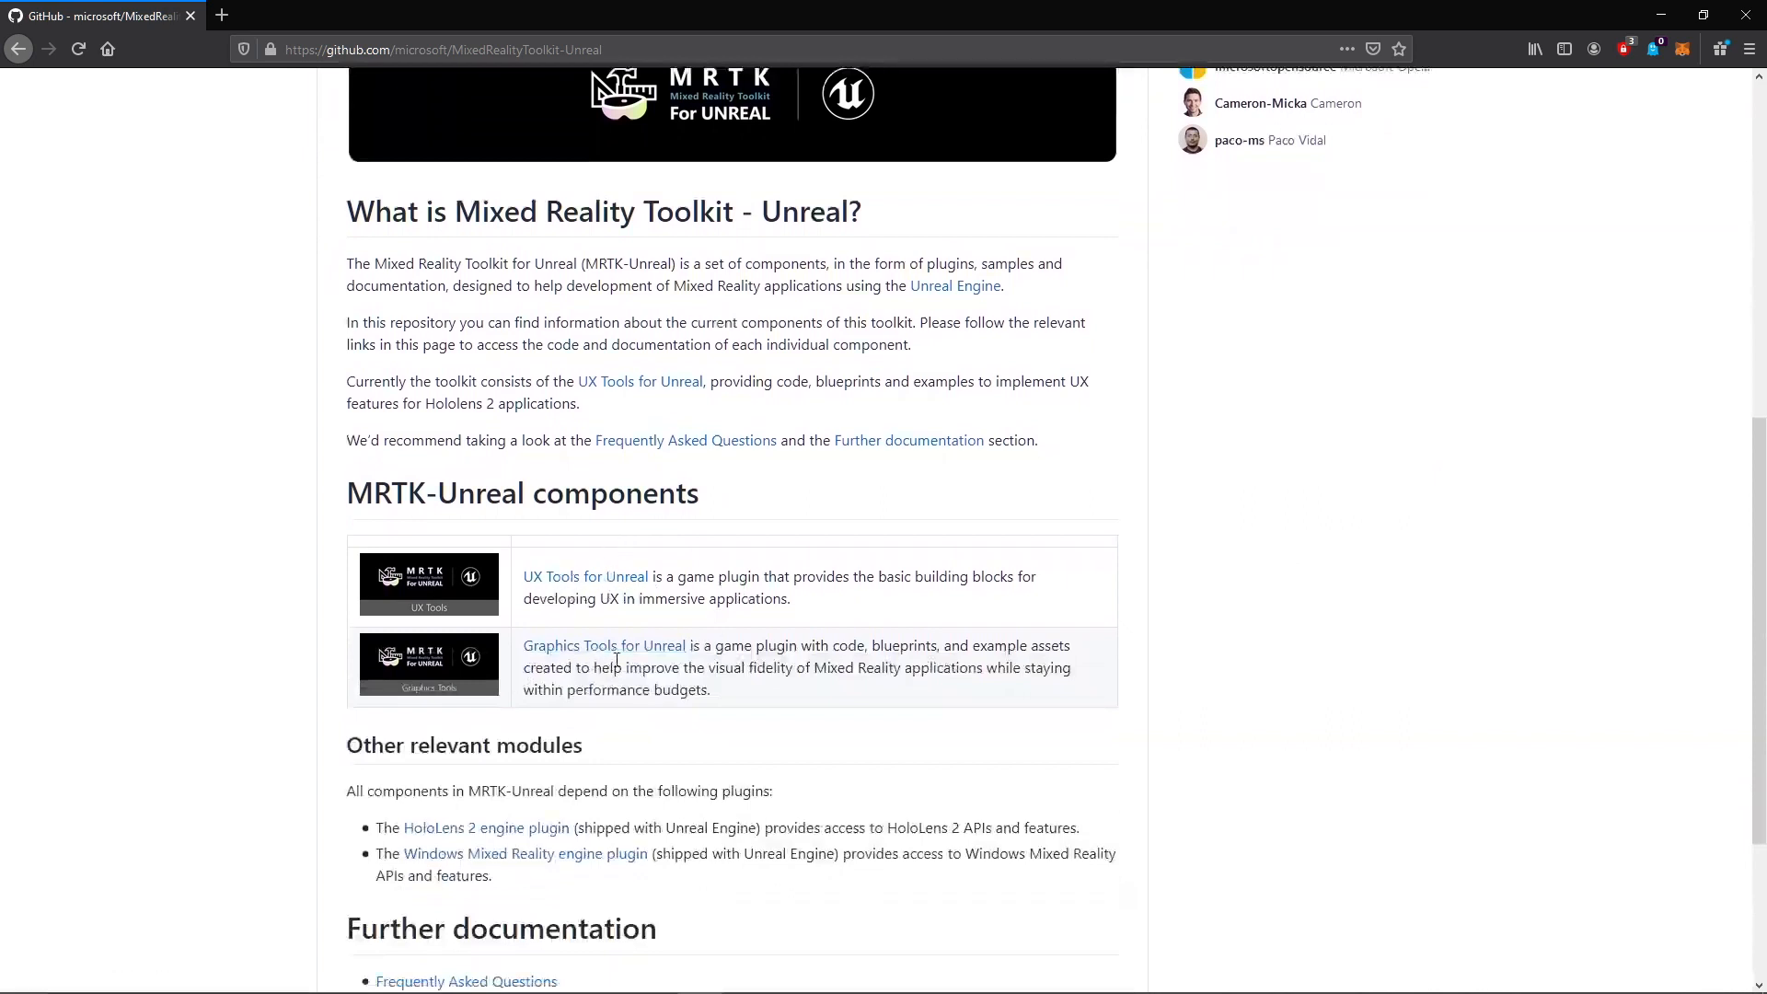
- Review the MRTK-Unreal components, other relevant modules and further documentation sections in the repository README
scroll(757, 670, down, 2)
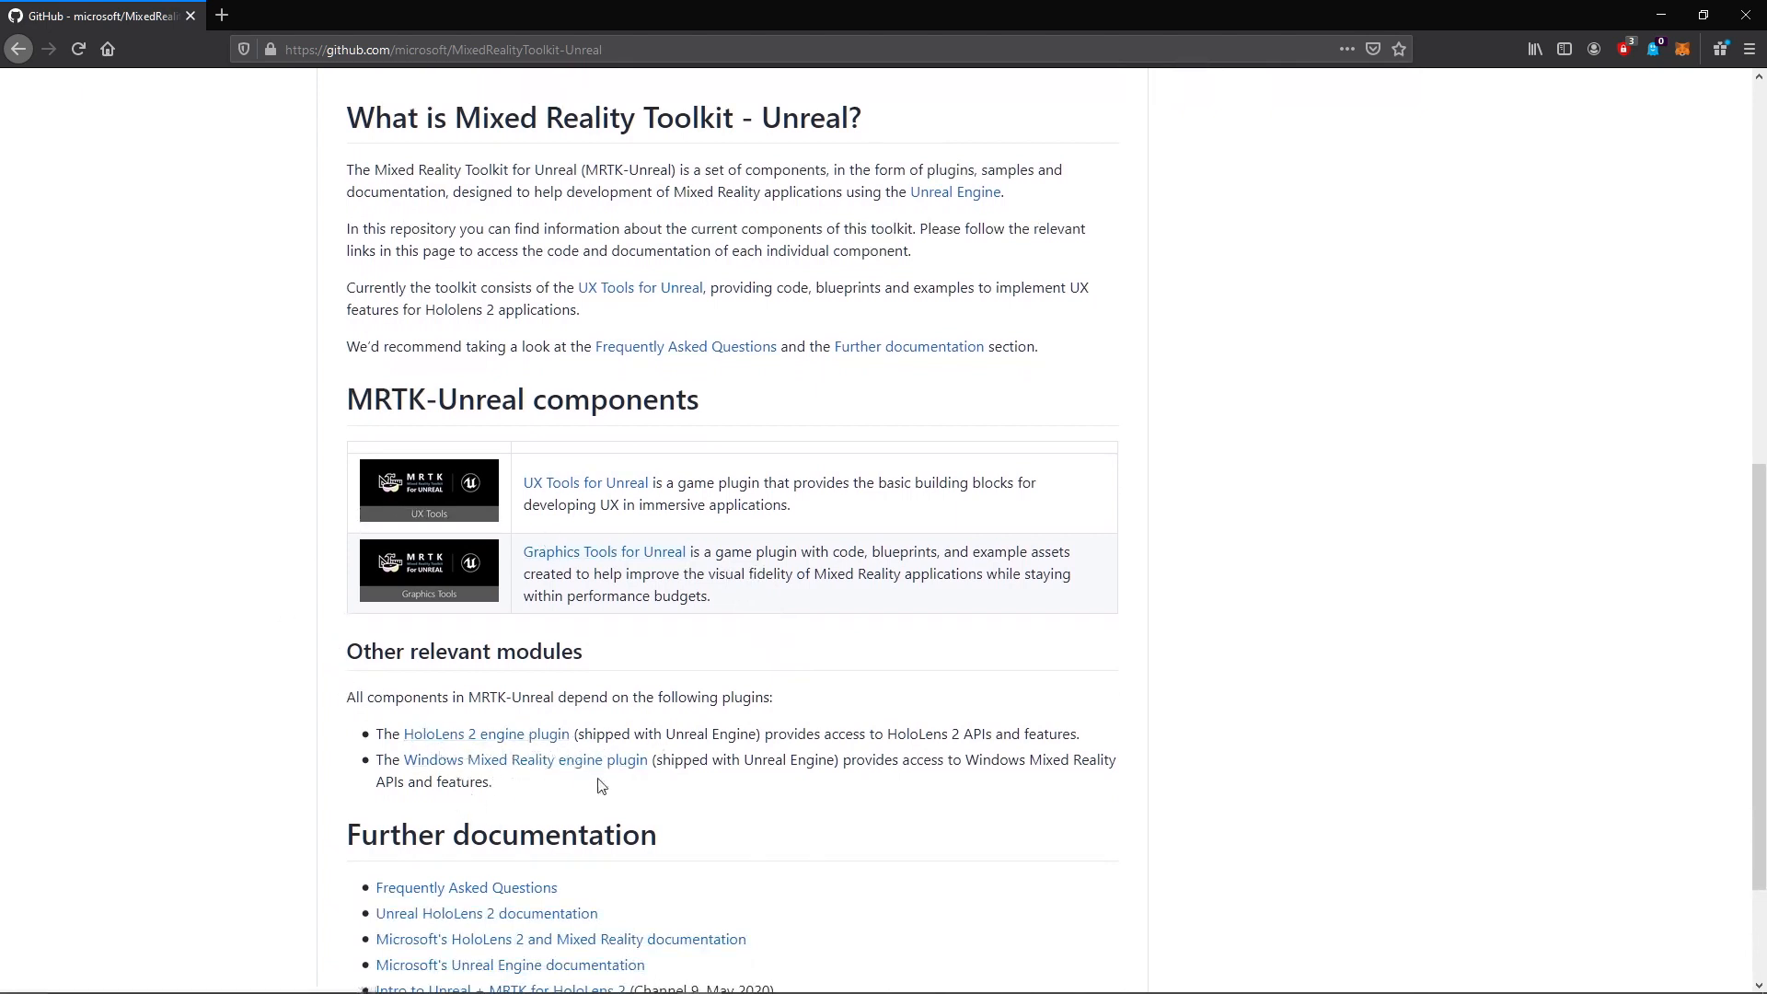
scroll(684, 768, up, 2)
scroll(690, 699, up, 3)
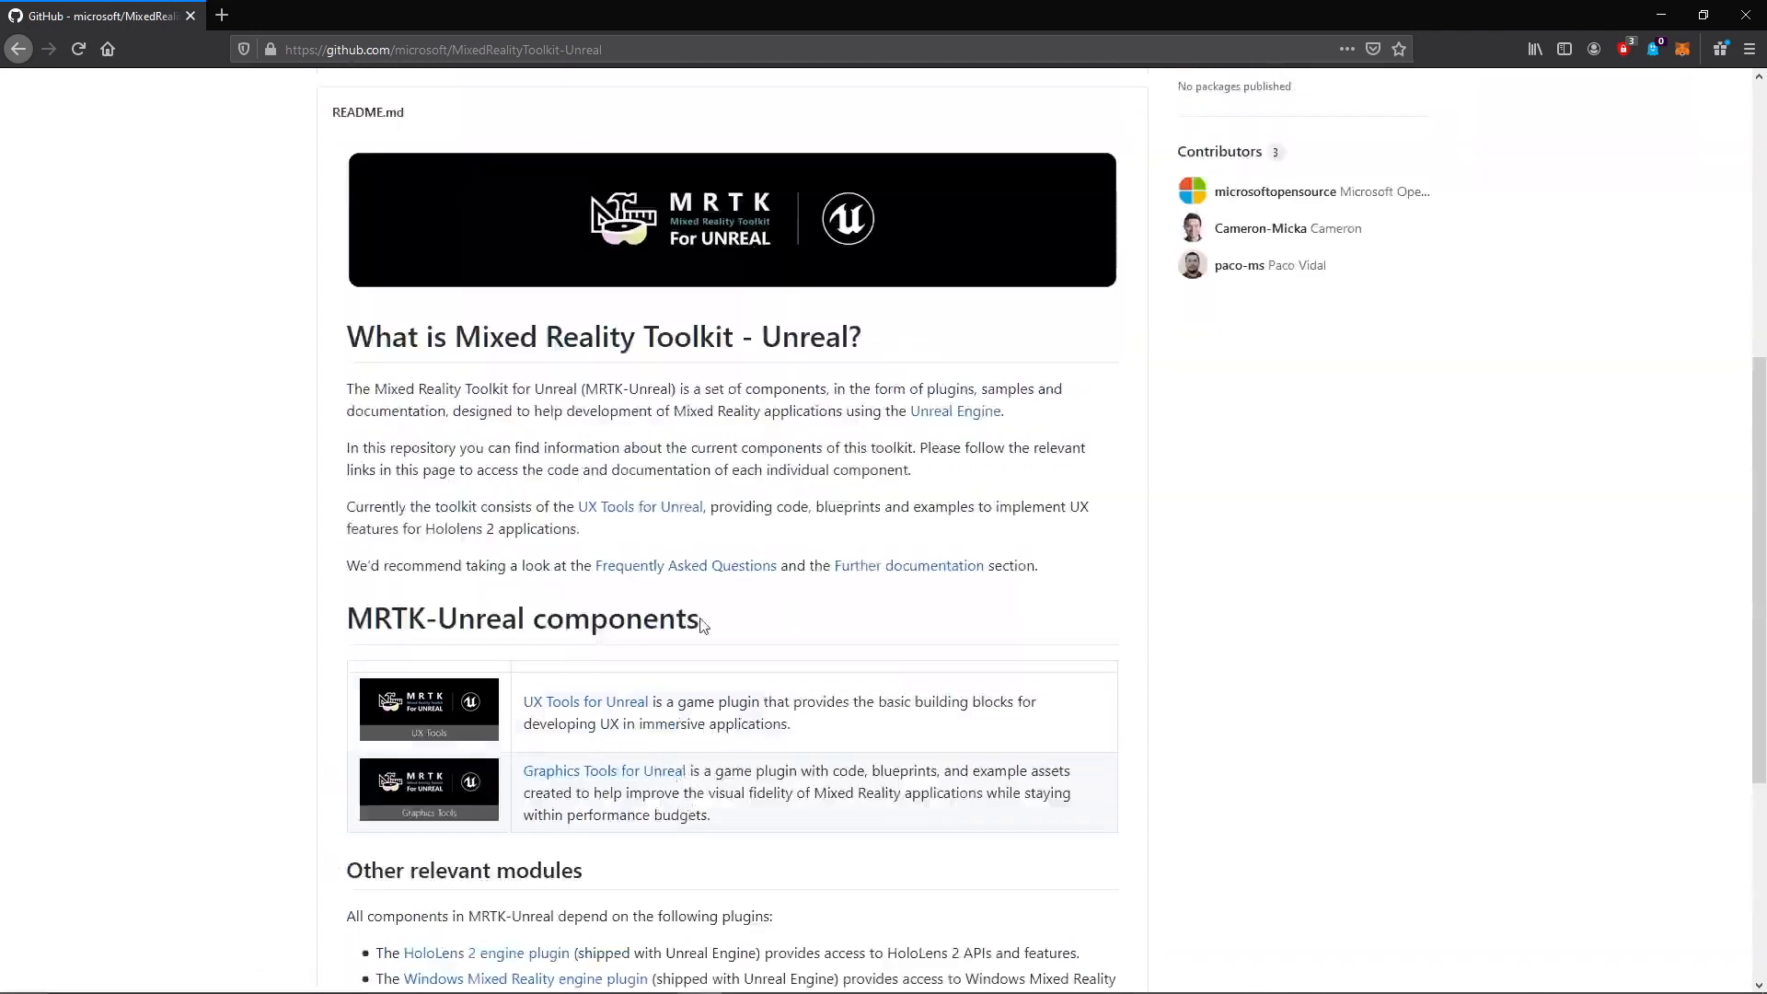
scroll(1329, 671, up, 2)
scroll(1329, 671, up, 5)
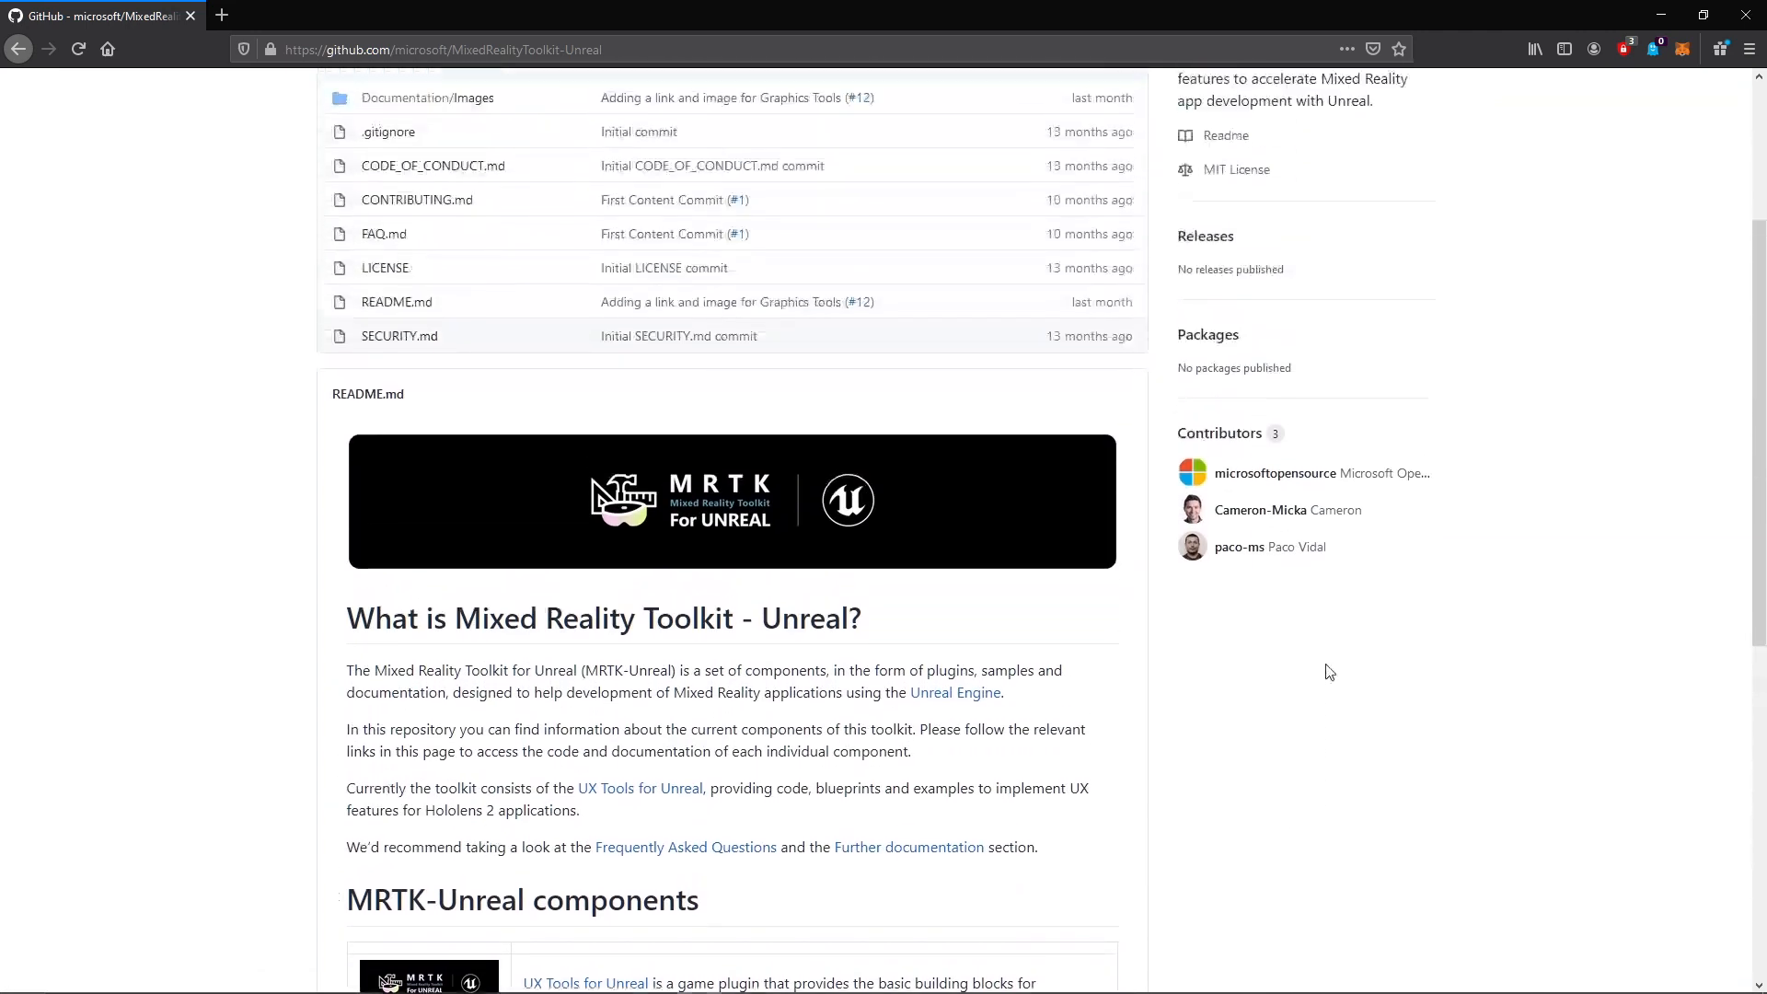
- Switch to the TahomaFIX project in Unreal Editor
key(alt+Tab)
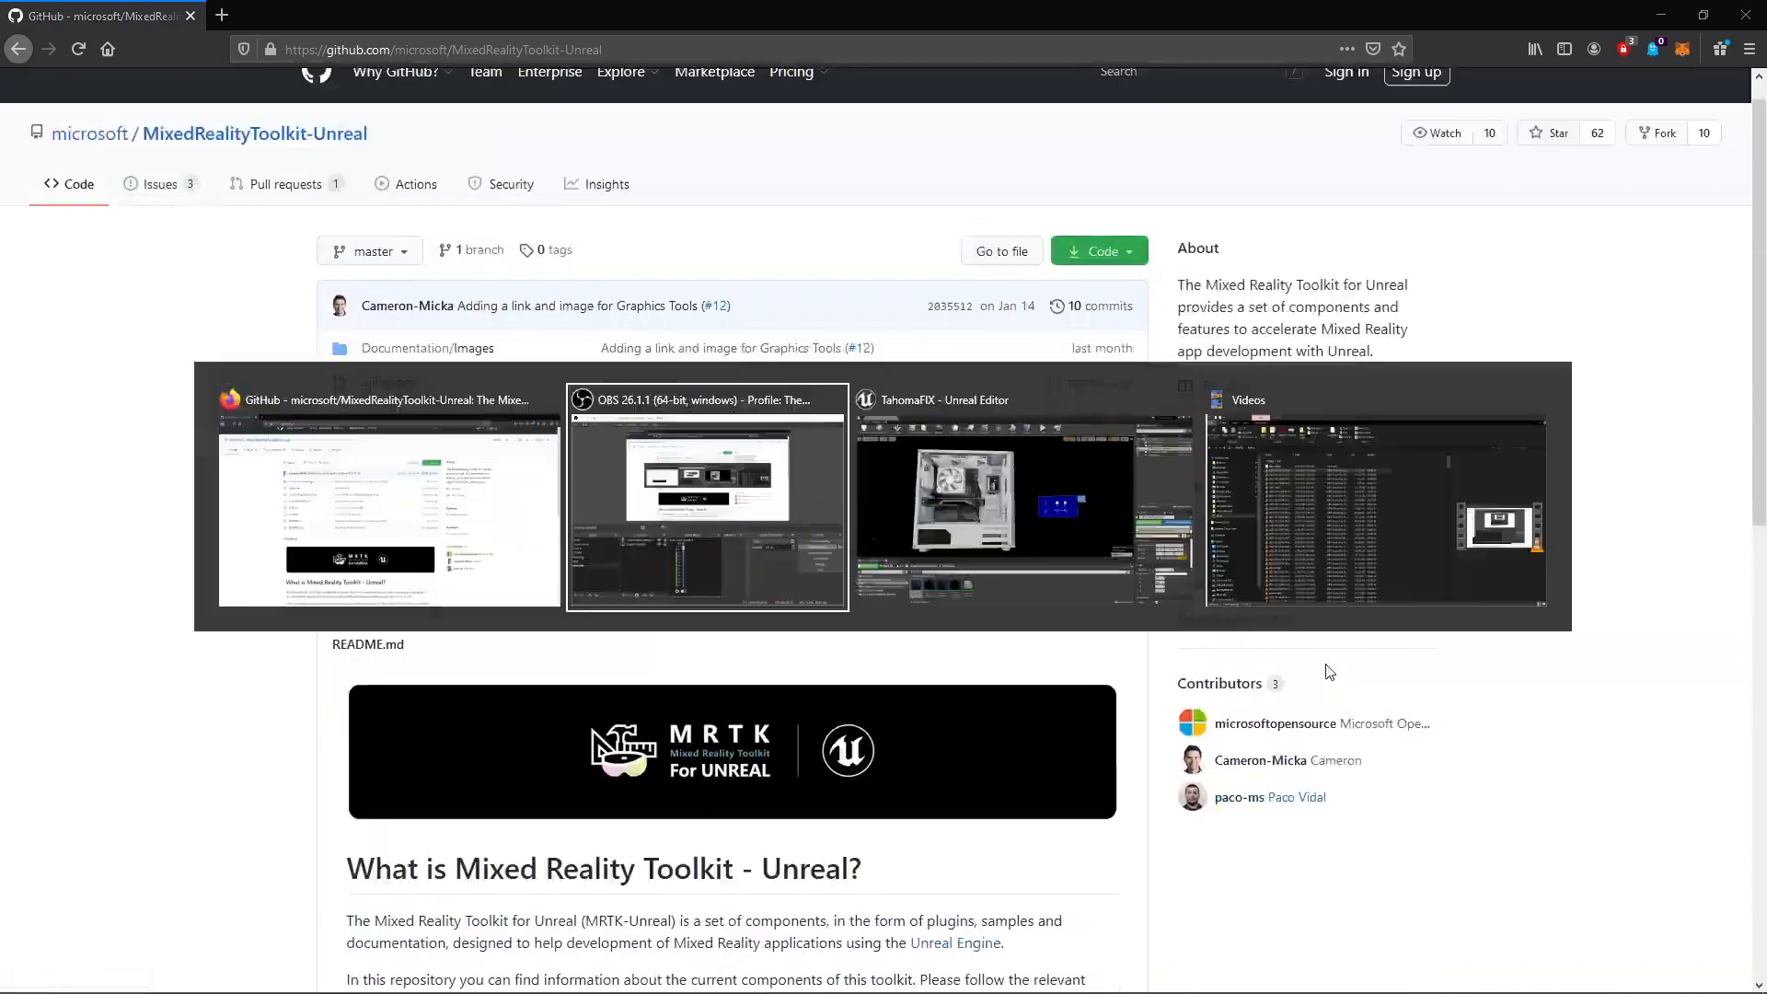
right_drag(727, 425, 820, 440)
right_drag(1095, 622, 1120, 605)
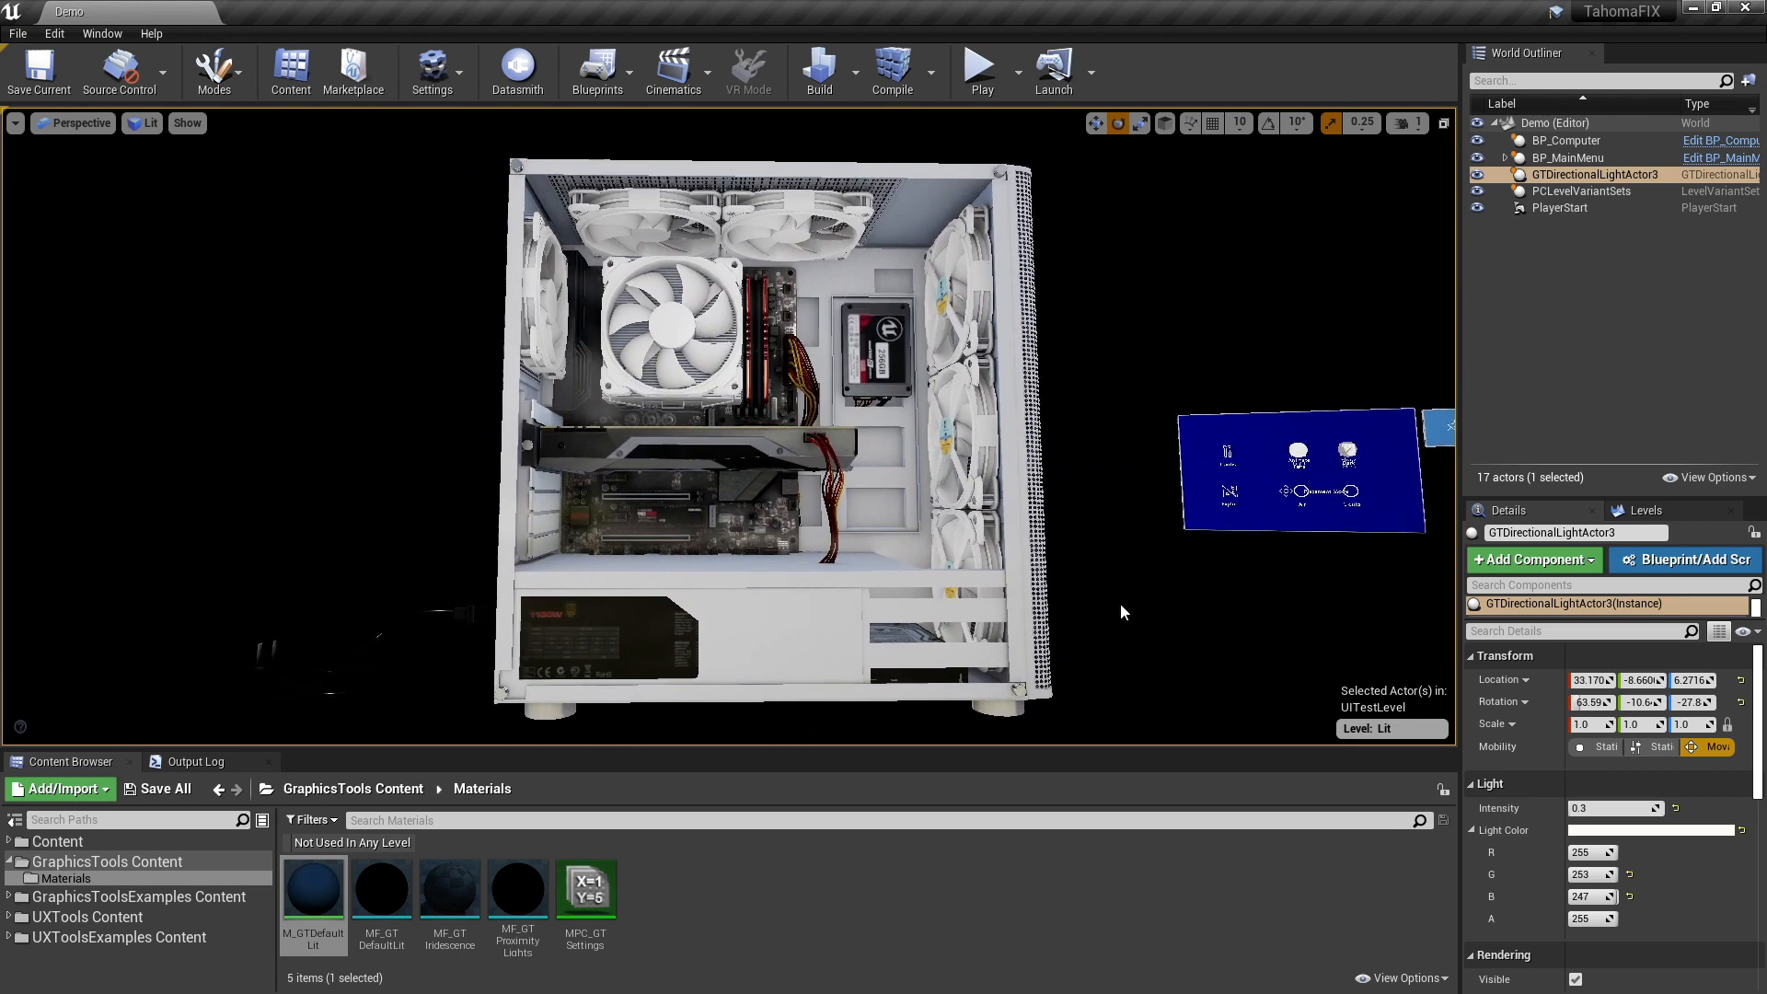
- Browse the UXToolsExamples and GraphicsToolsExamples content, and show the Materials folder of the GraphicsTools content
click(115, 939)
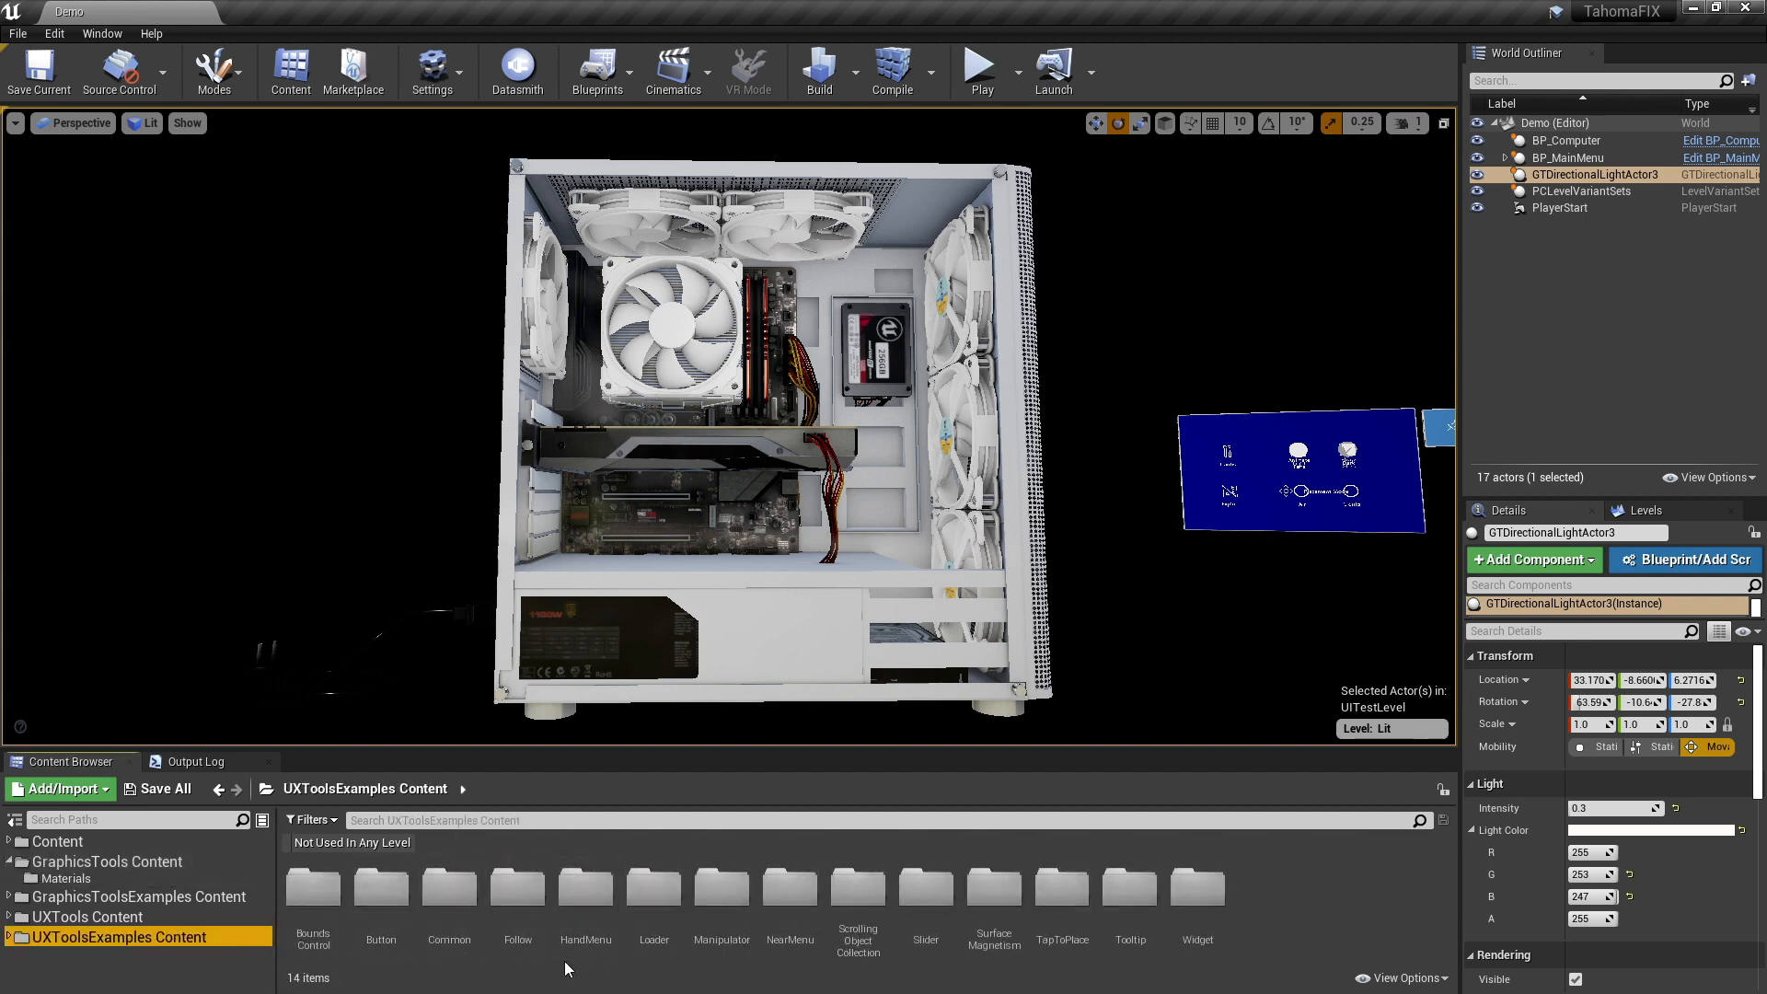
click(138, 897)
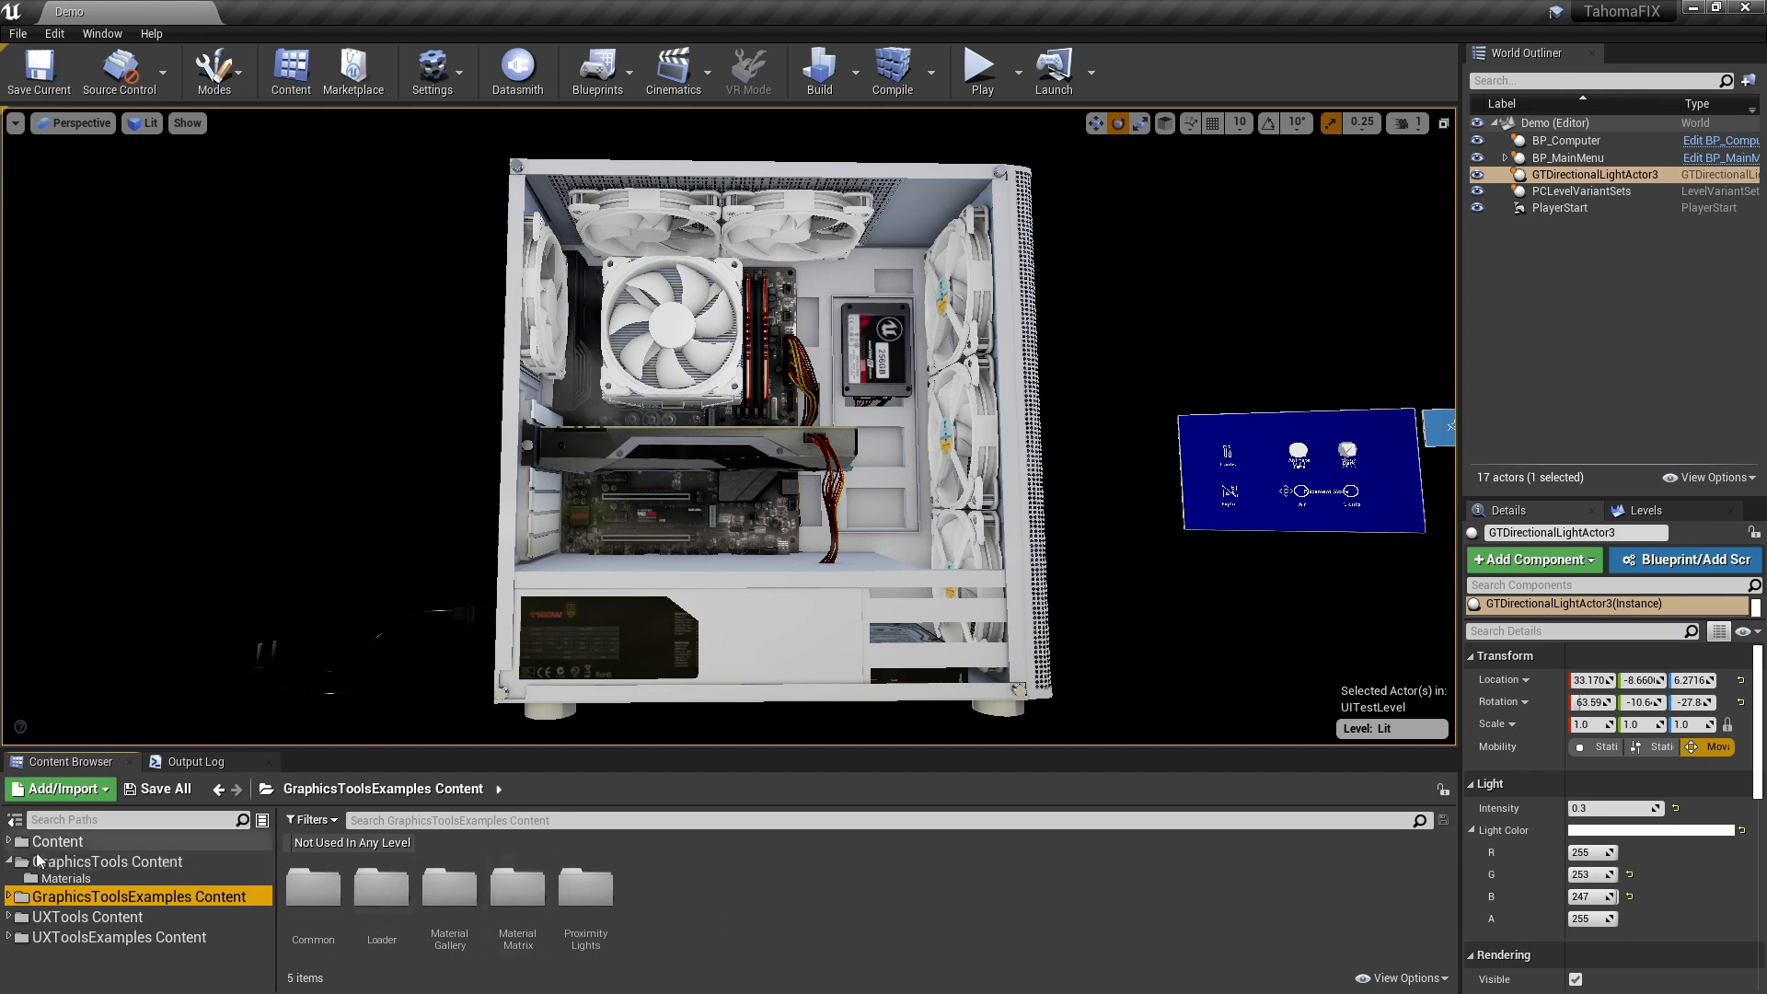
click(65, 878)
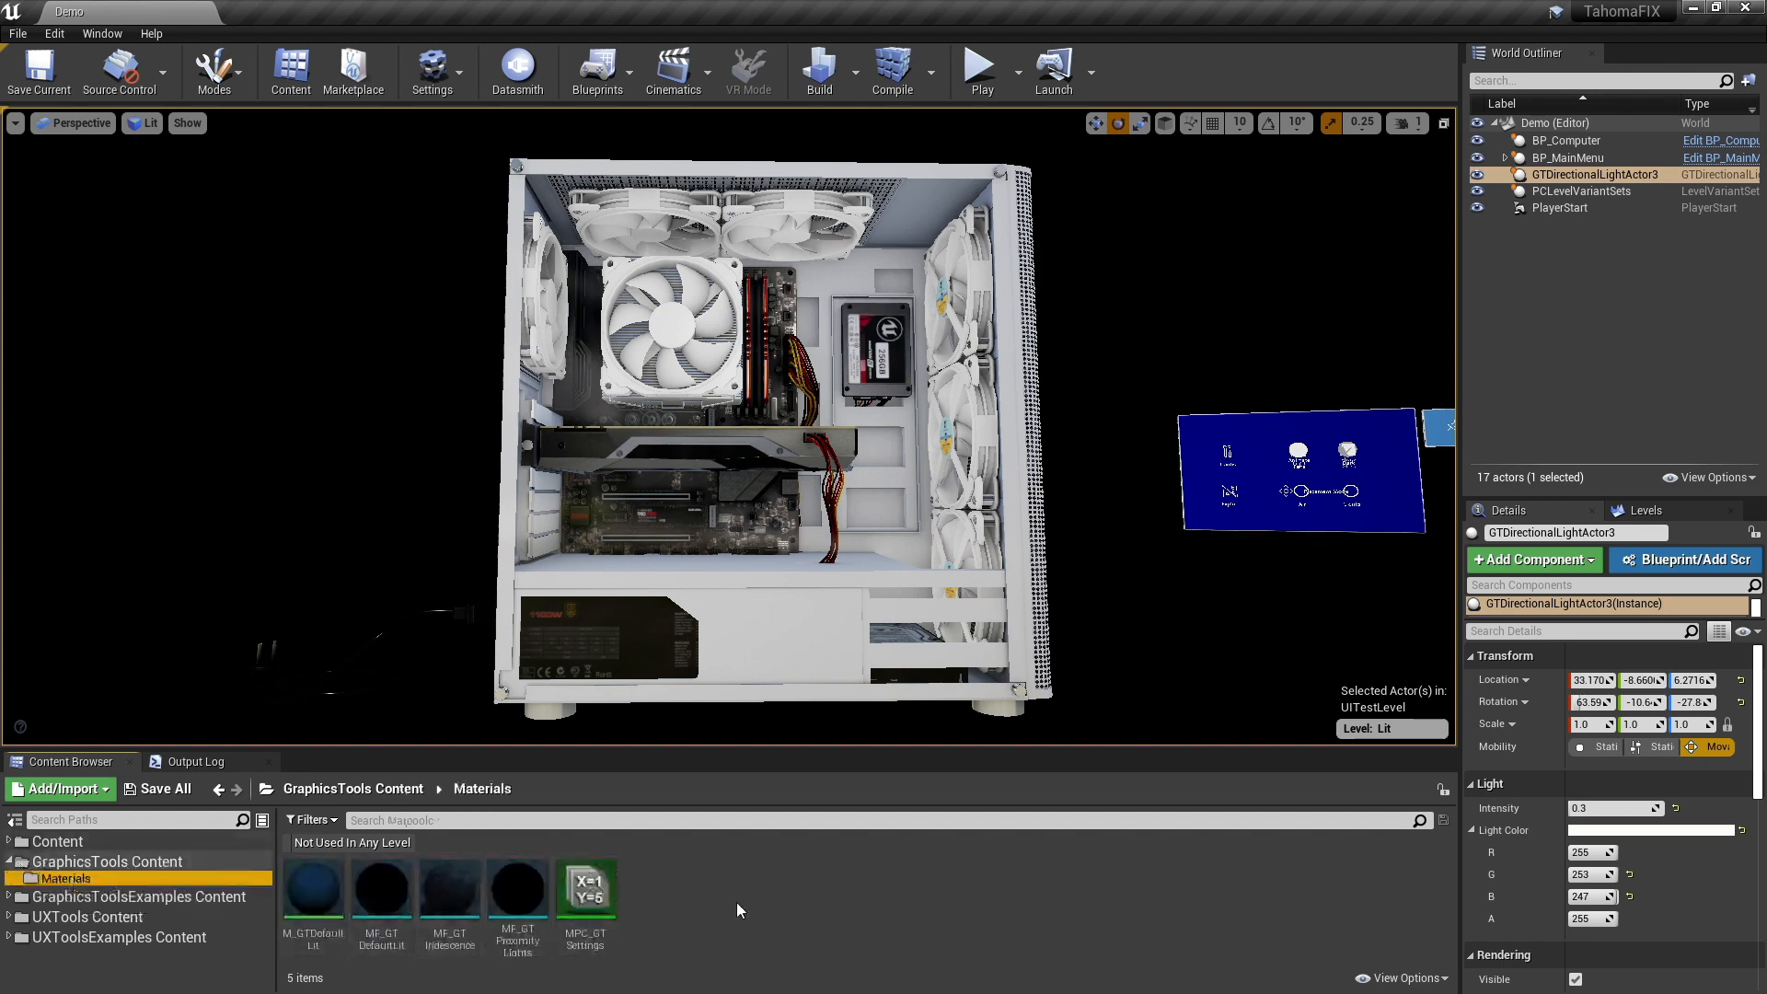
- Open the M_GTDefaultLit material and examine the nodes feeding its Emissive Color, including MF_GTDefaultLit
double_click(335, 948)
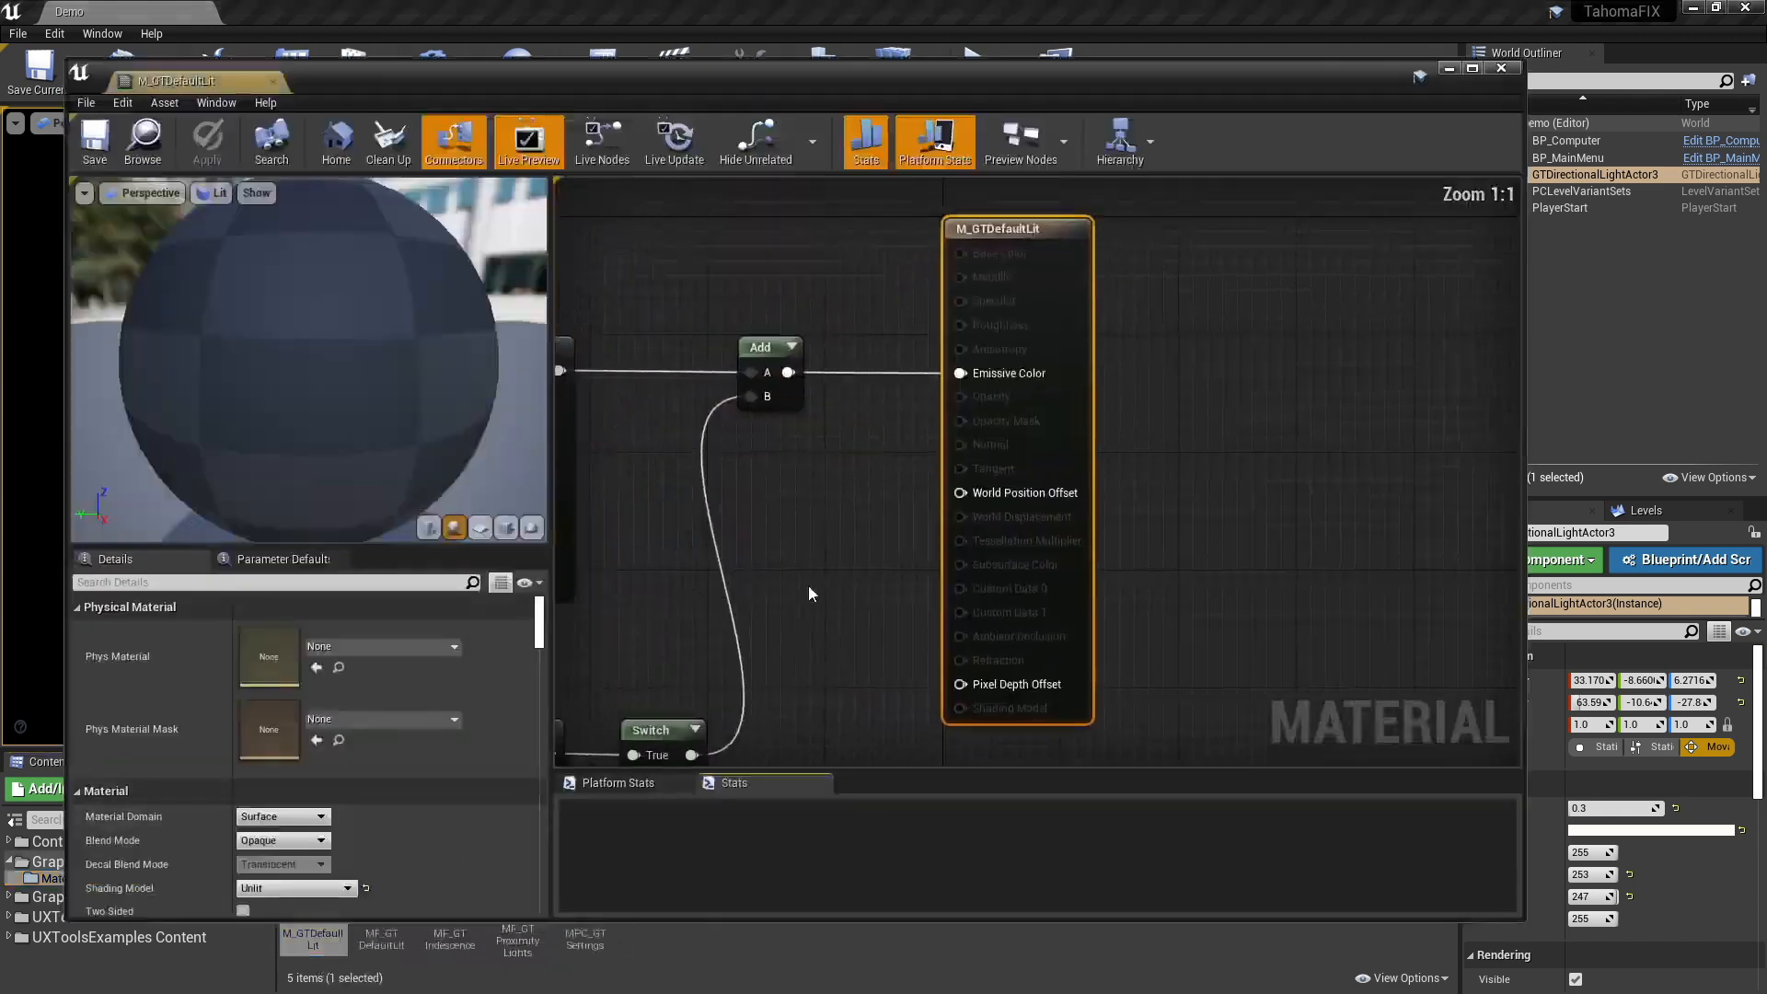
right_drag(795, 528, 1137, 513)
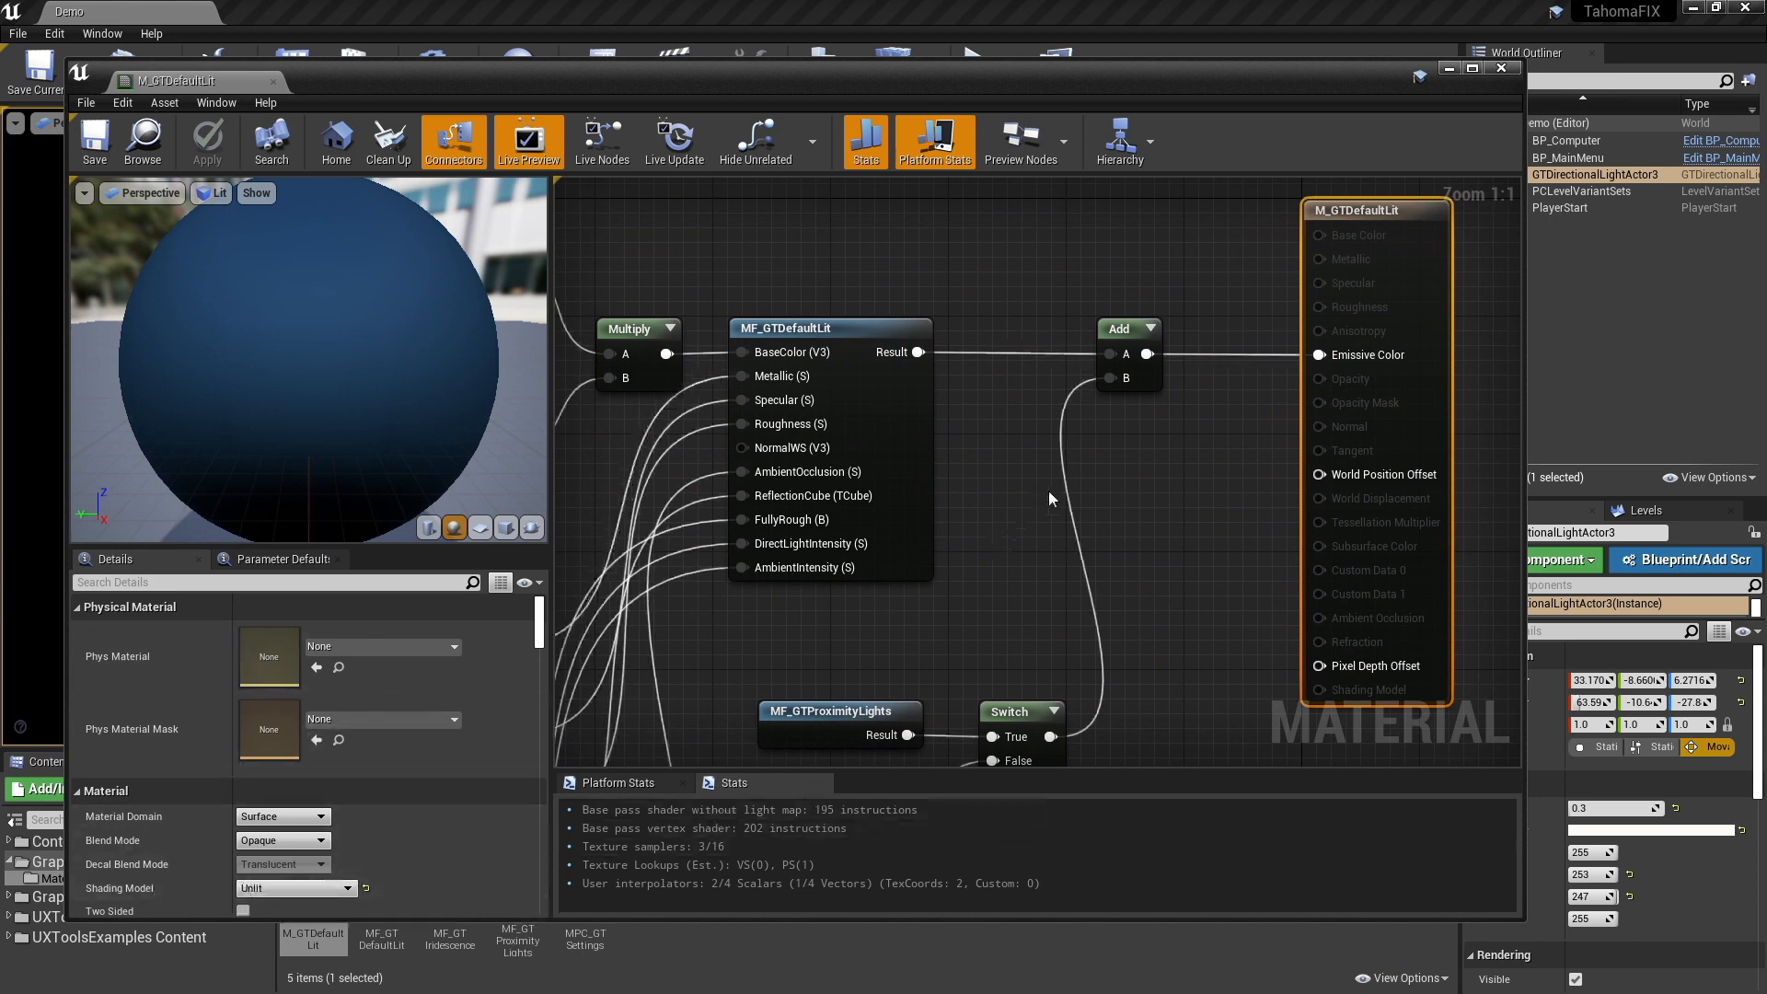
right_drag(1002, 515, 1127, 522)
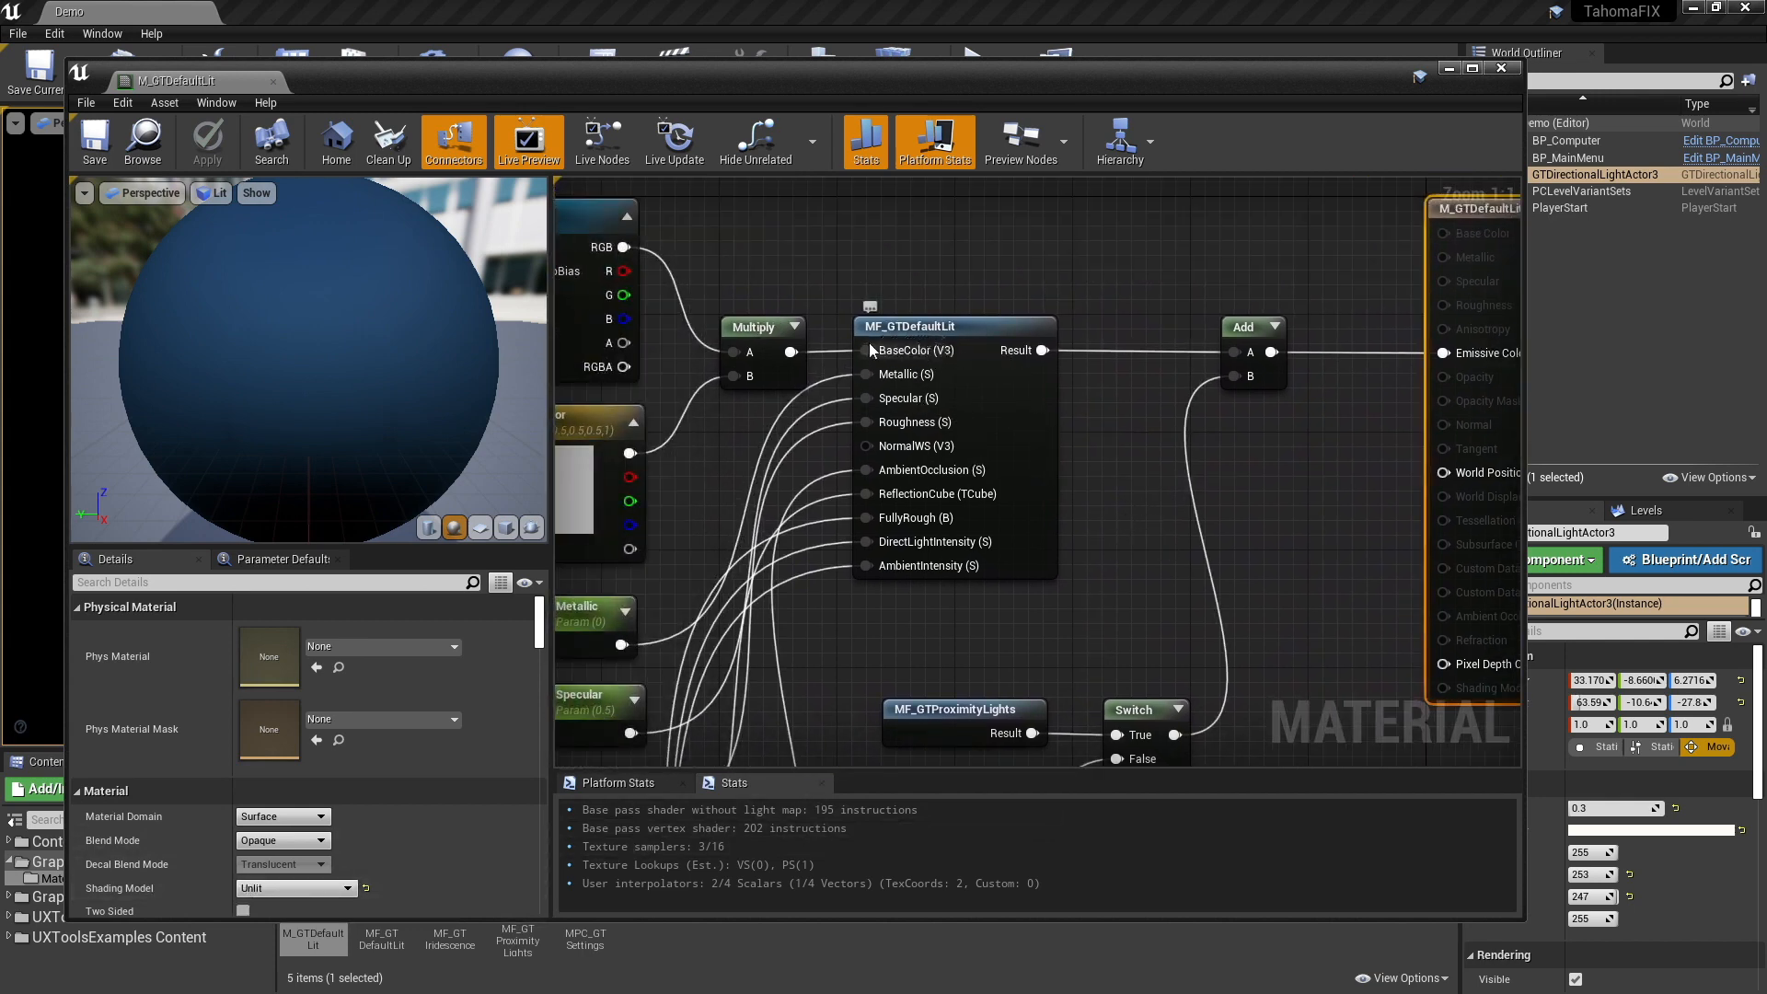
- Open the MF_GTDefaultLit material function, inspect the custom code of its Contribution Default Lit node, and close the material editor
double_click(927, 351)
right_drag(824, 540, 1497, 446)
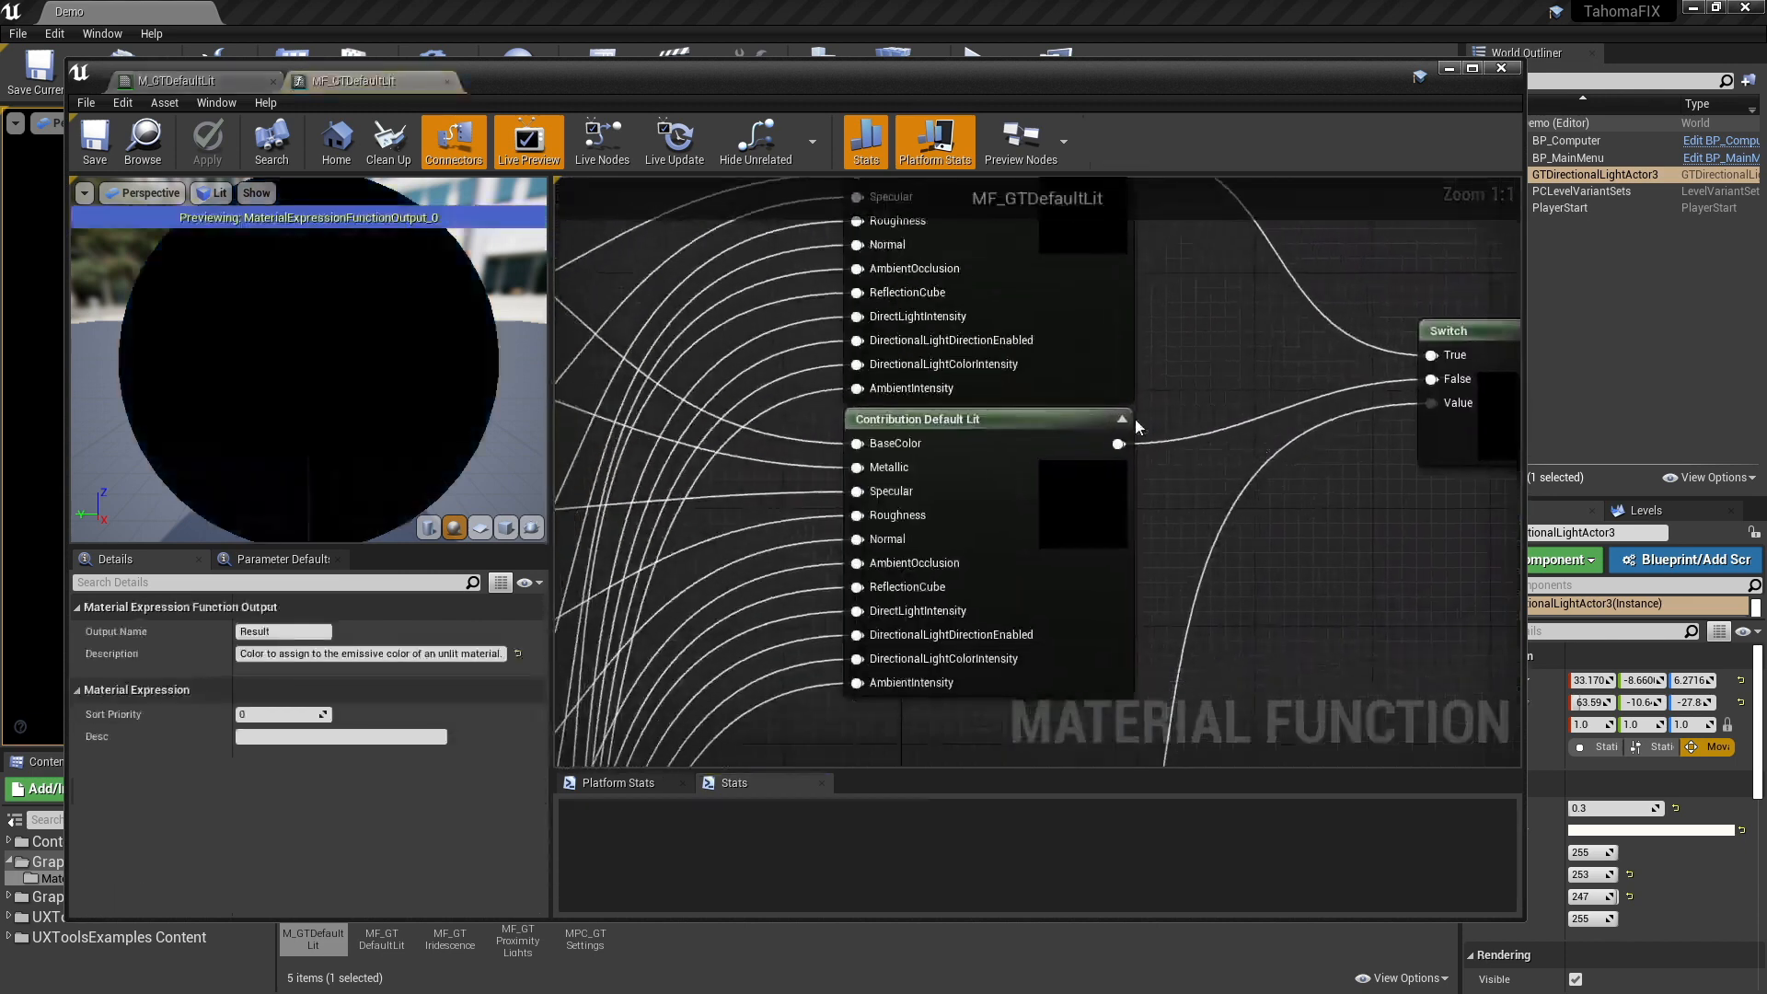
click(995, 420)
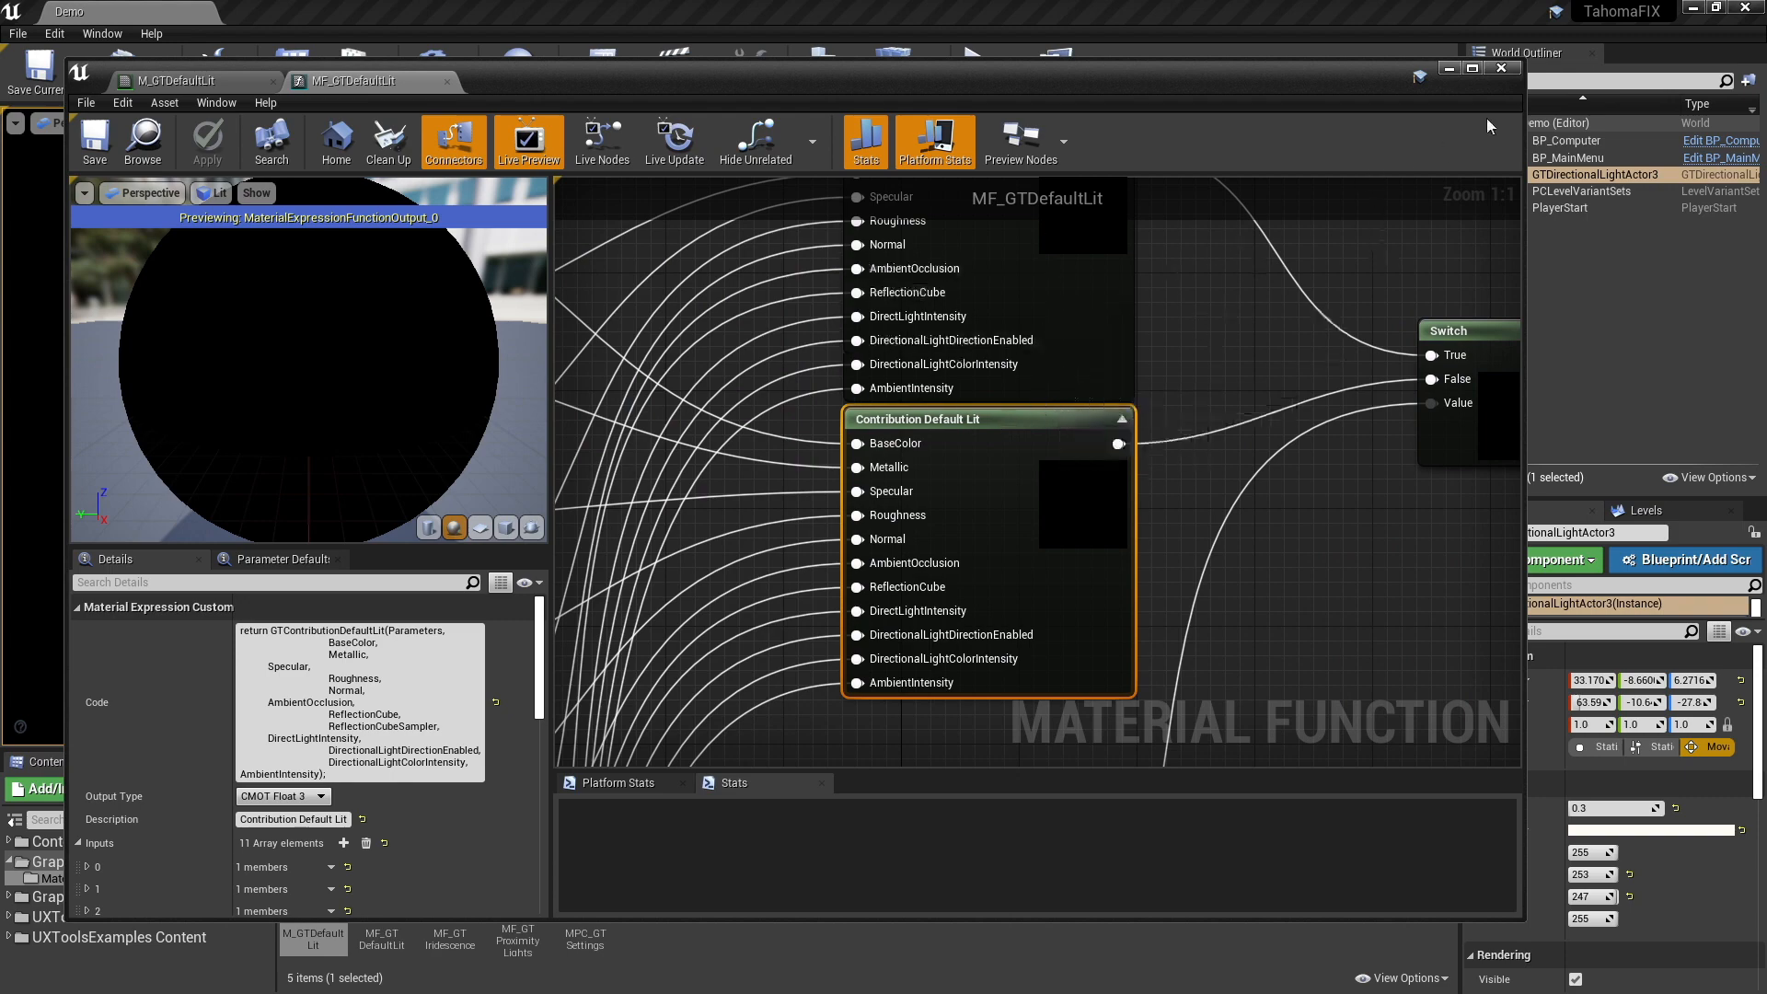
click(1501, 67)
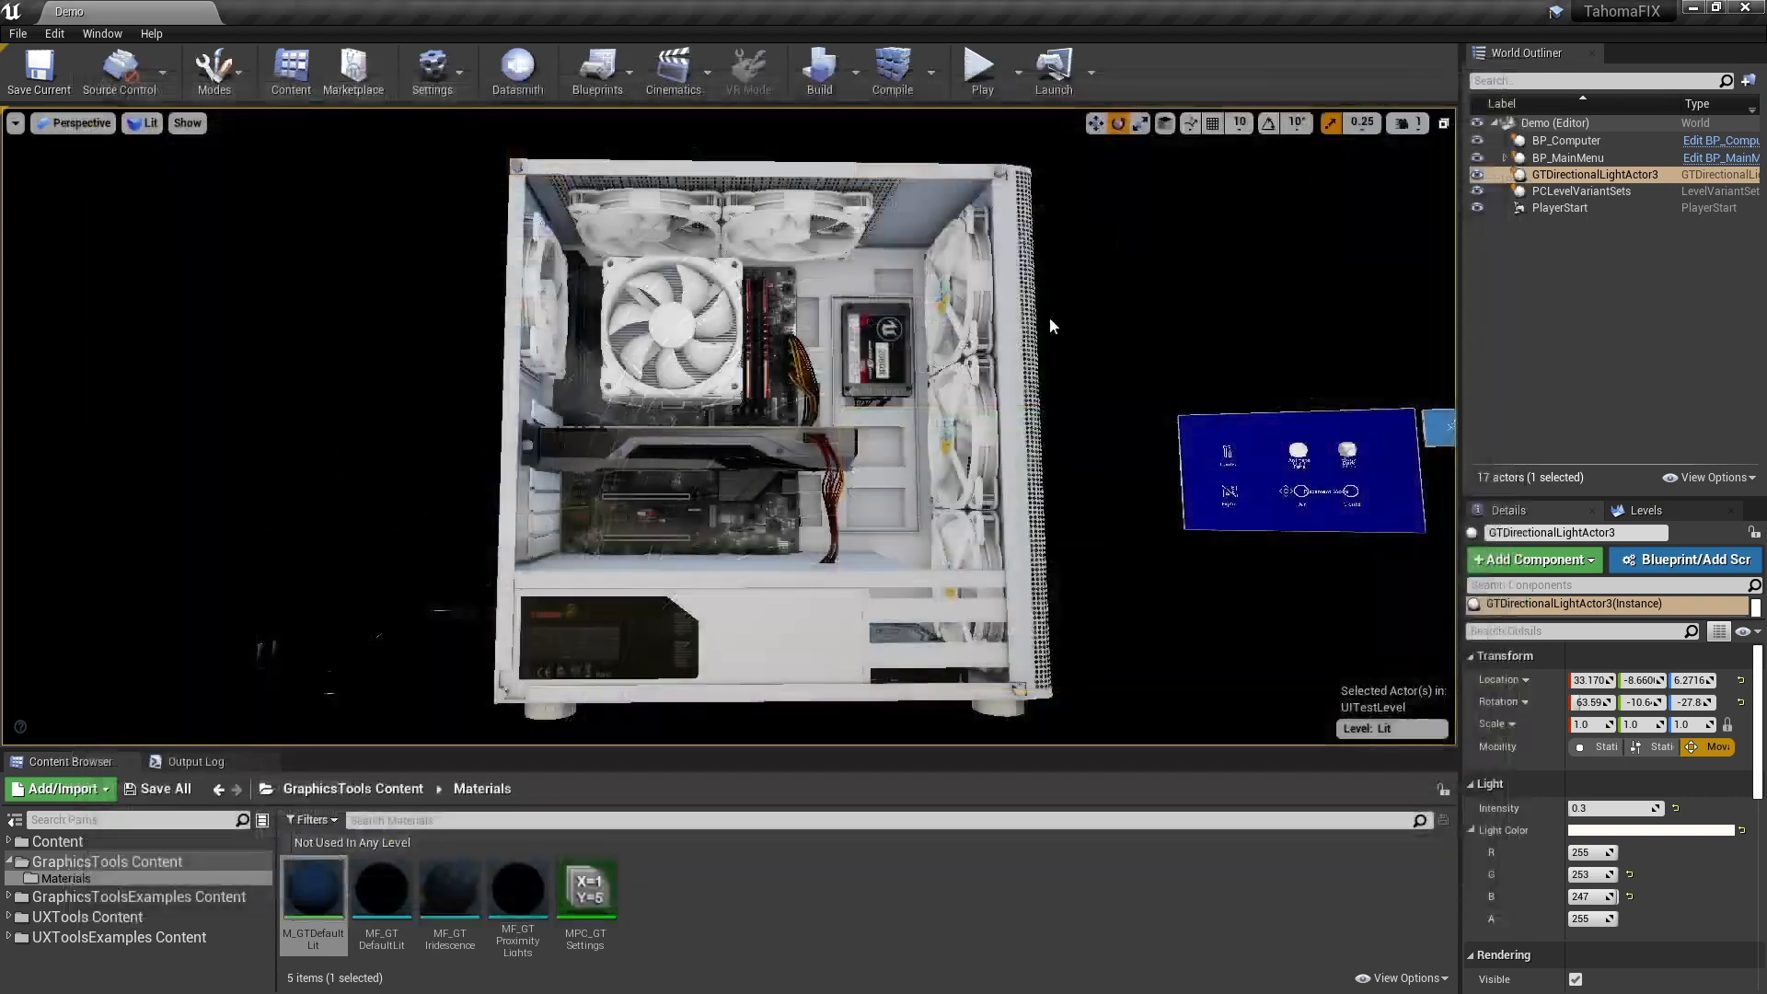
- Search the project's plugins for "mixed", review the Mixed Reality Graphics Tools and UX Tools entries, and close the plugin list
mouse_move(727, 423)
right_down()
mouse_move(585, 442)
mouse_move(721, 442)
mouse_move(703, 440)
right_up()
right_drag(1024, 322, 1025, 322)
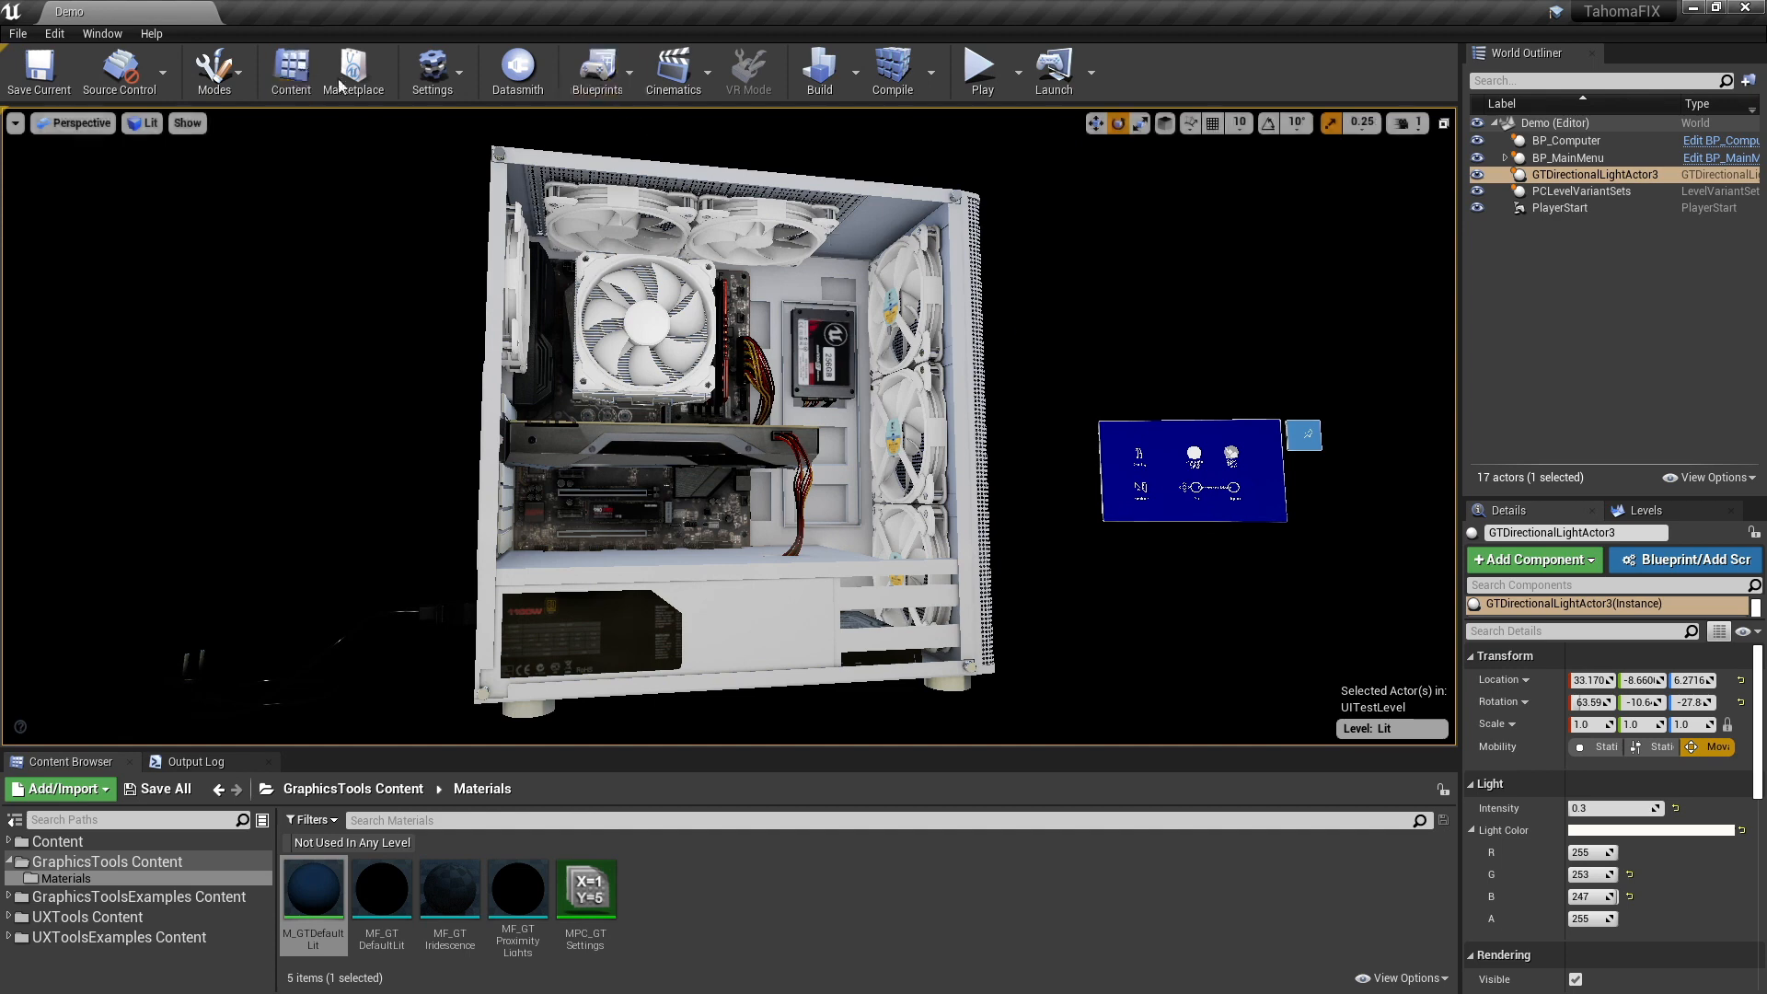
click(432, 69)
click(481, 166)
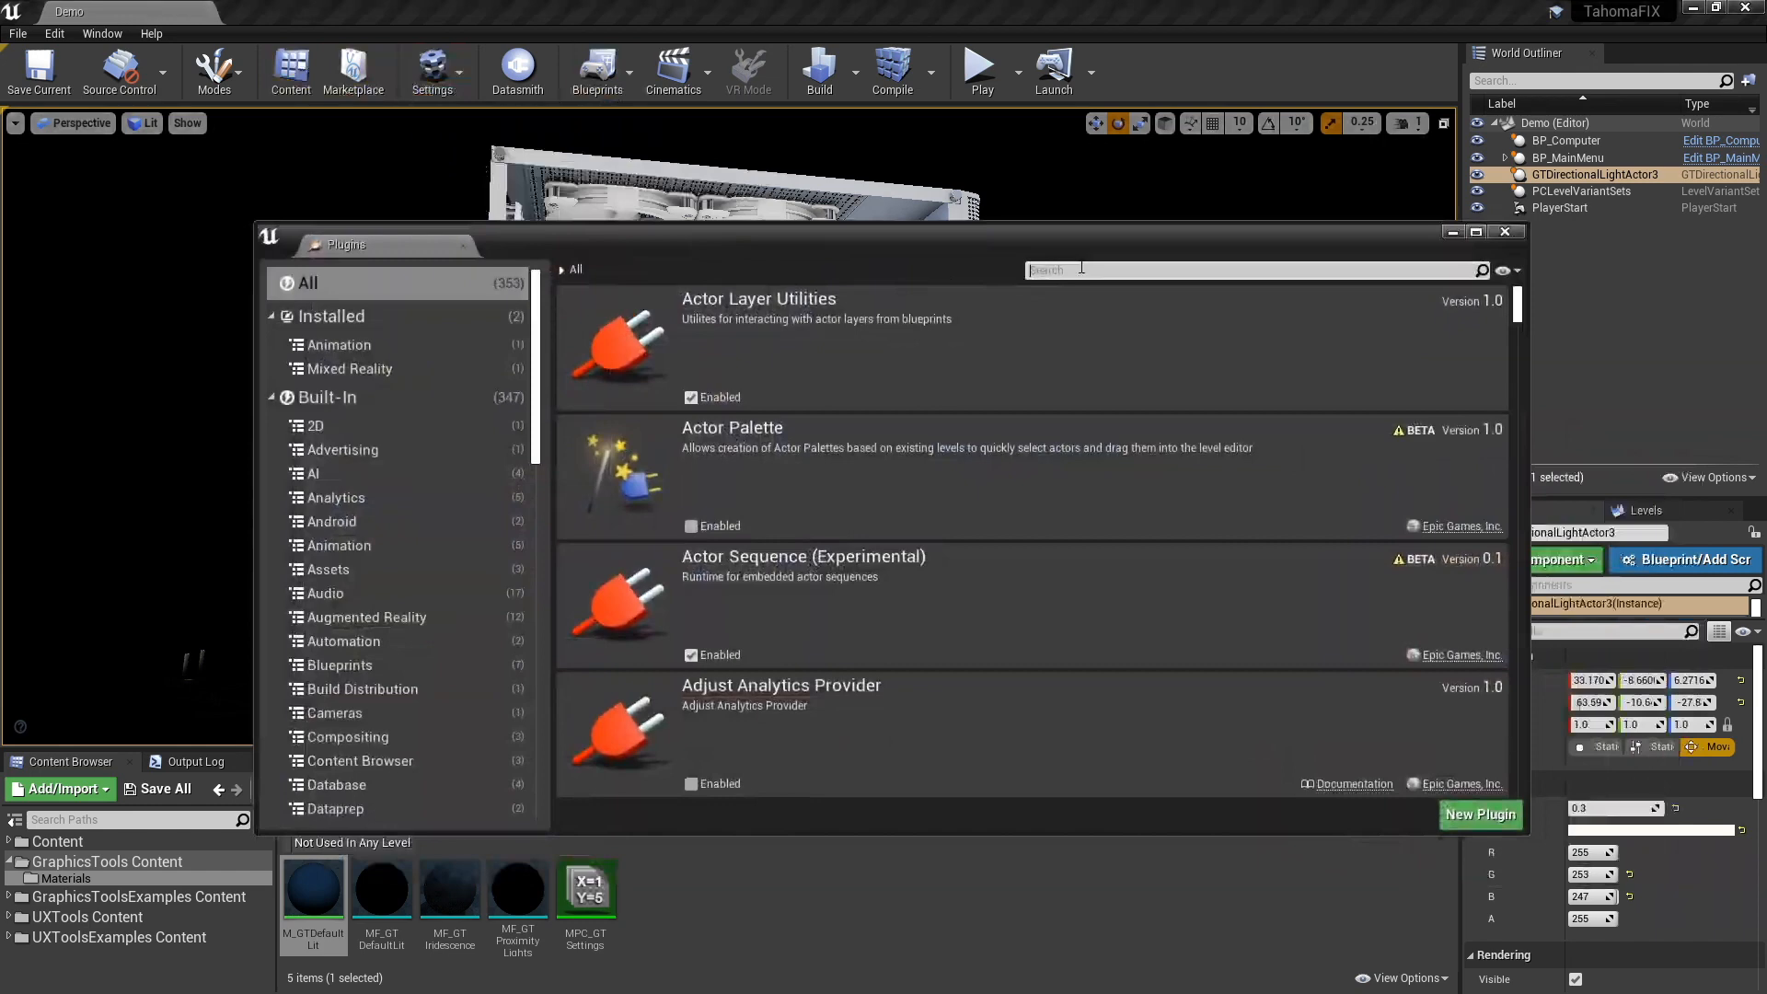
text(mi)
key(BackSpace)
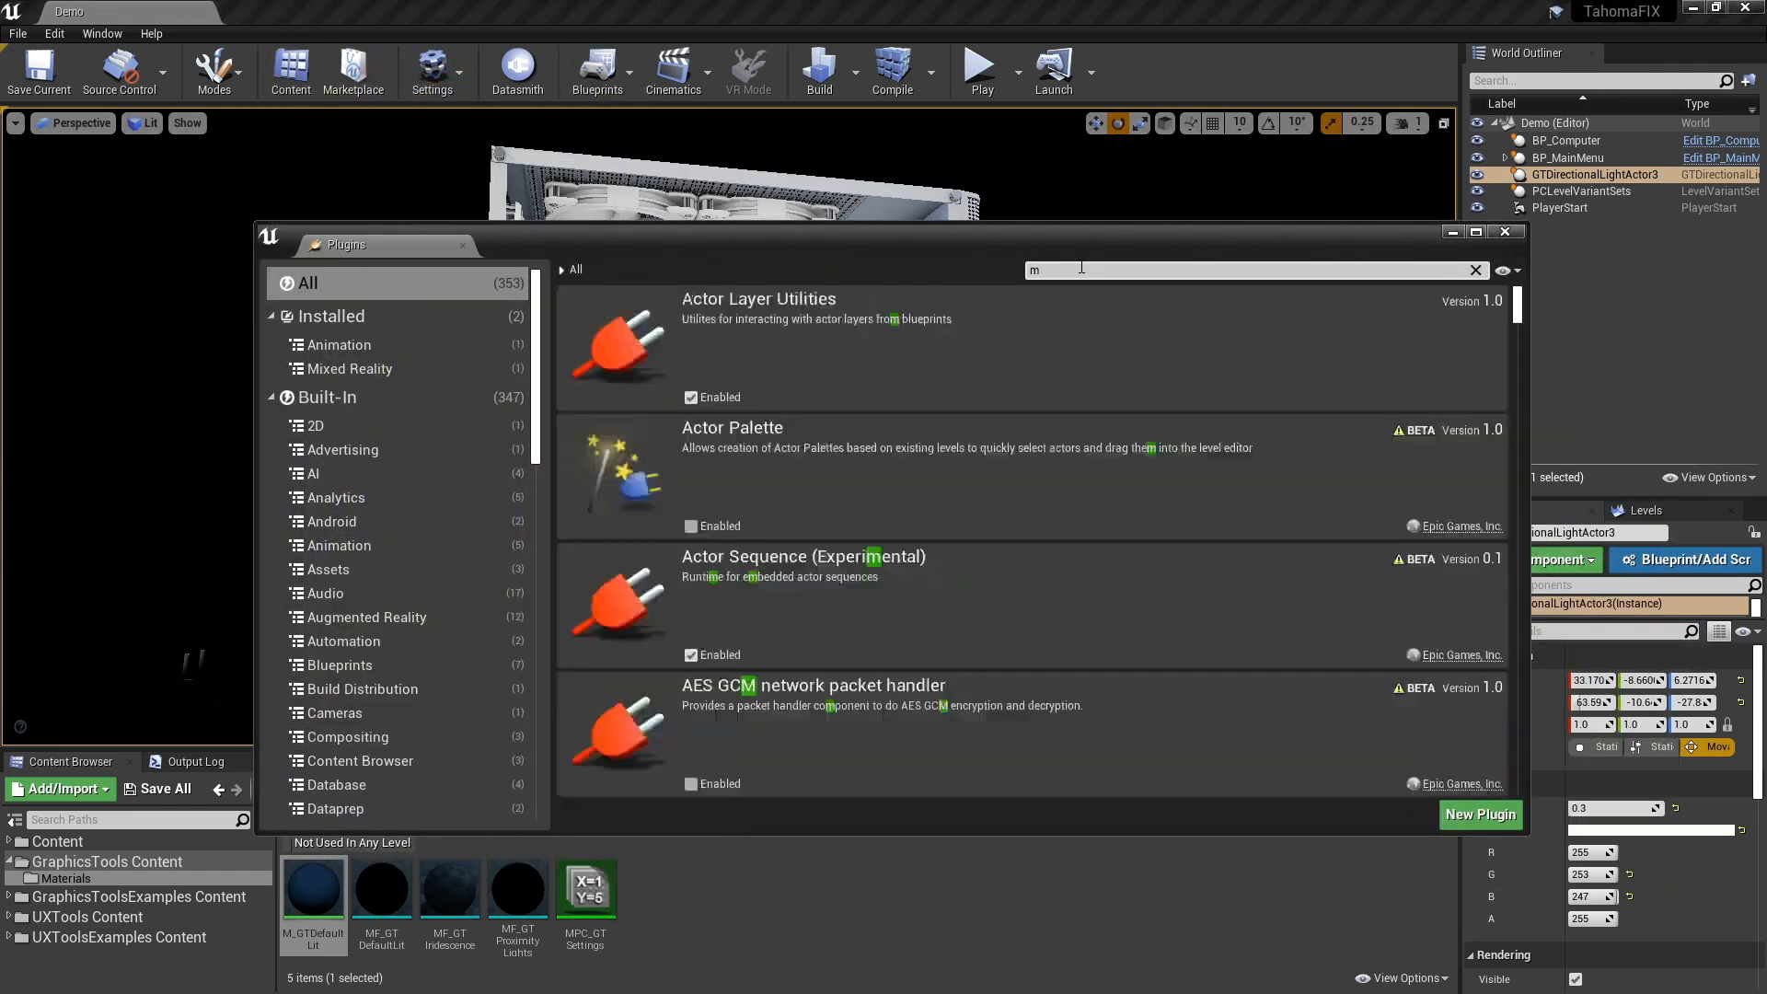
text(ixed)
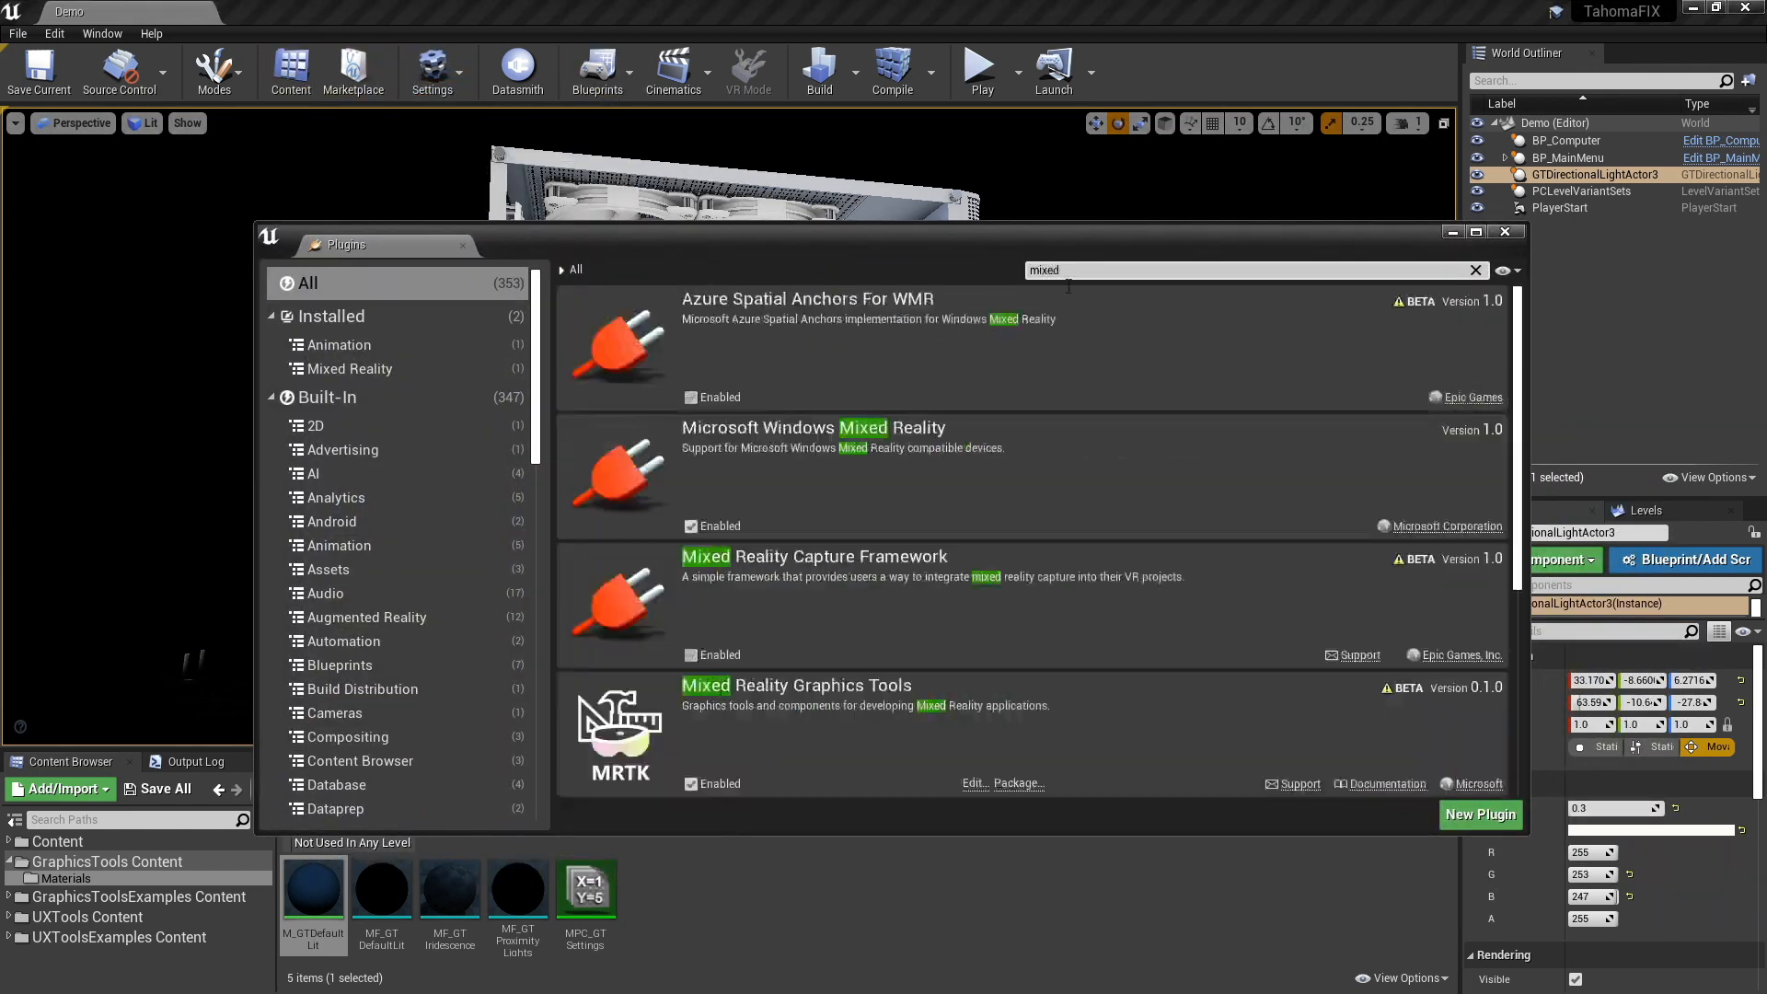
scroll(996, 538, down, 5)
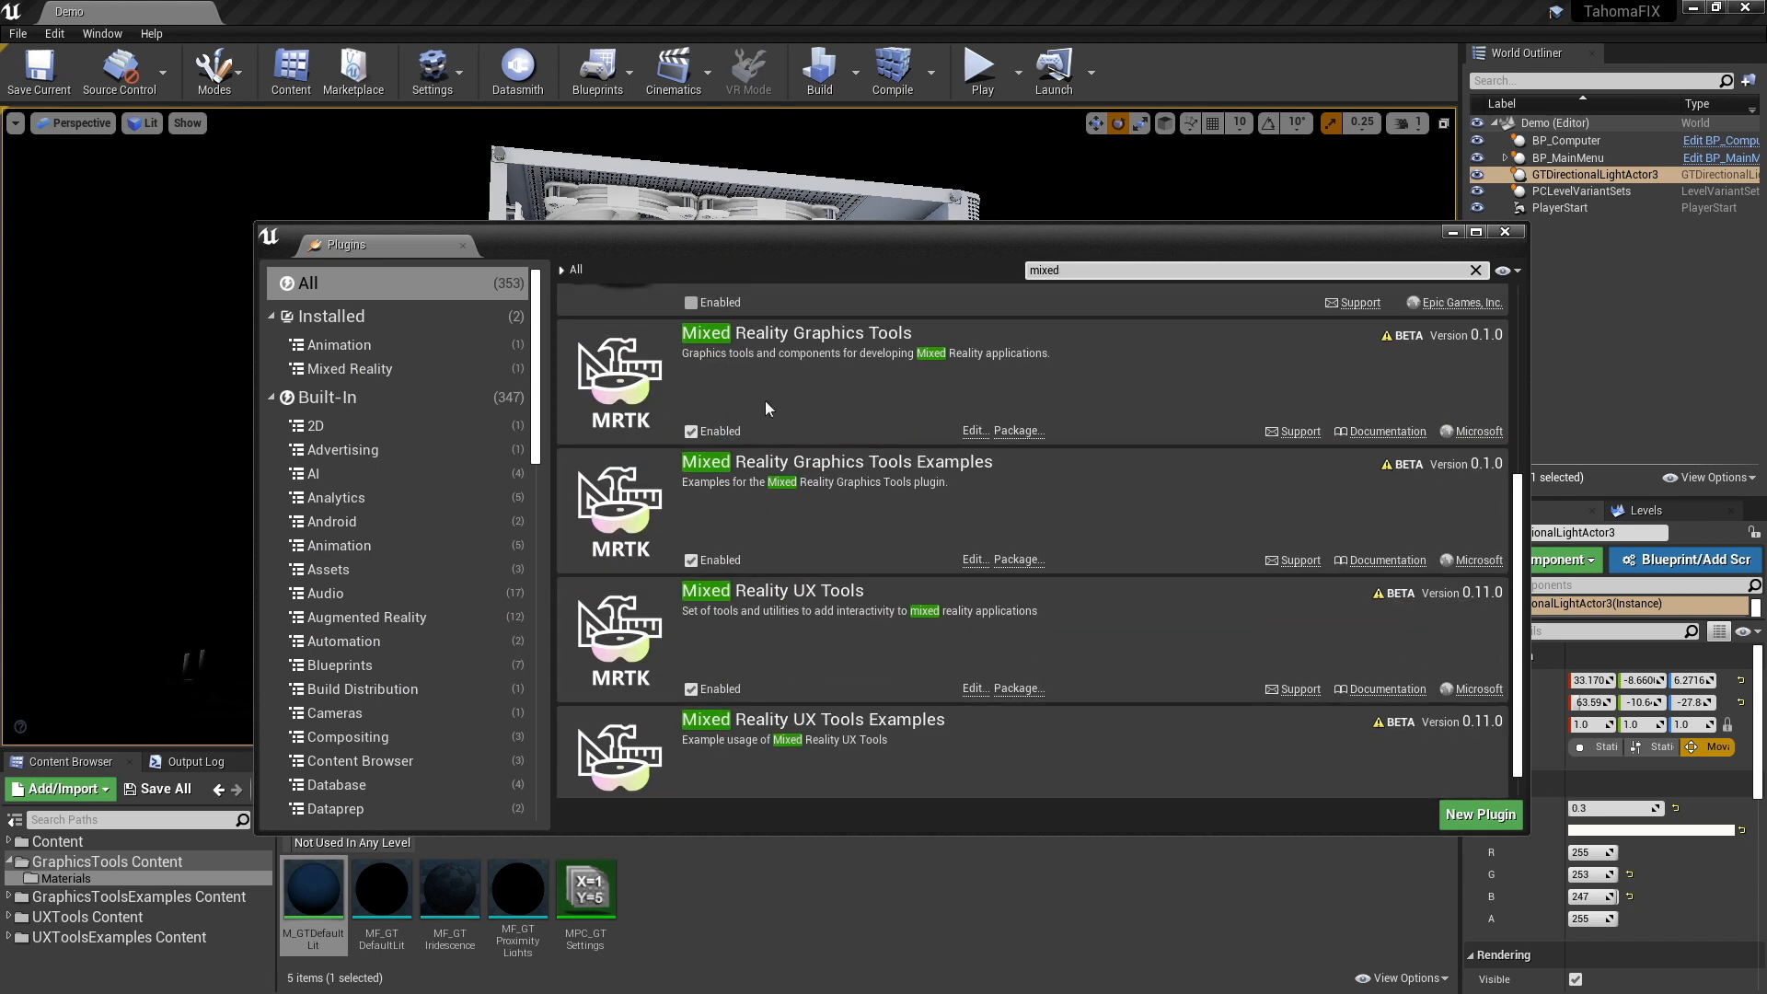
scroll(930, 429, down, 1)
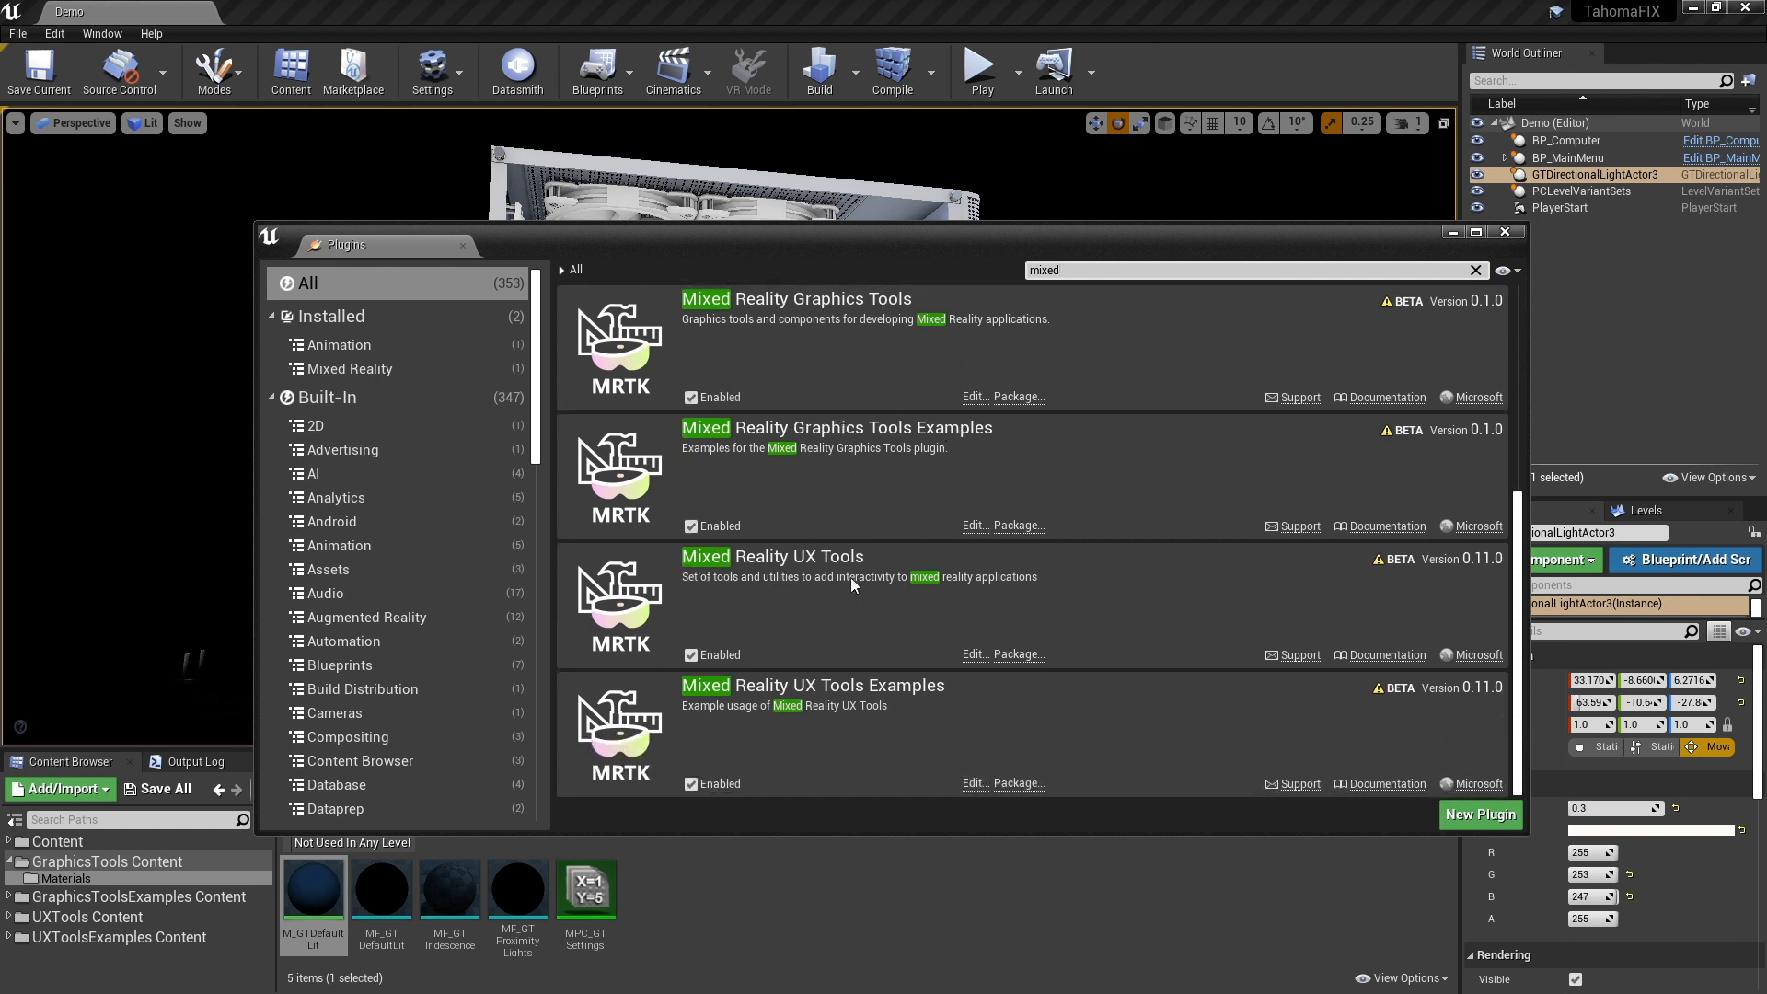
click(1507, 233)
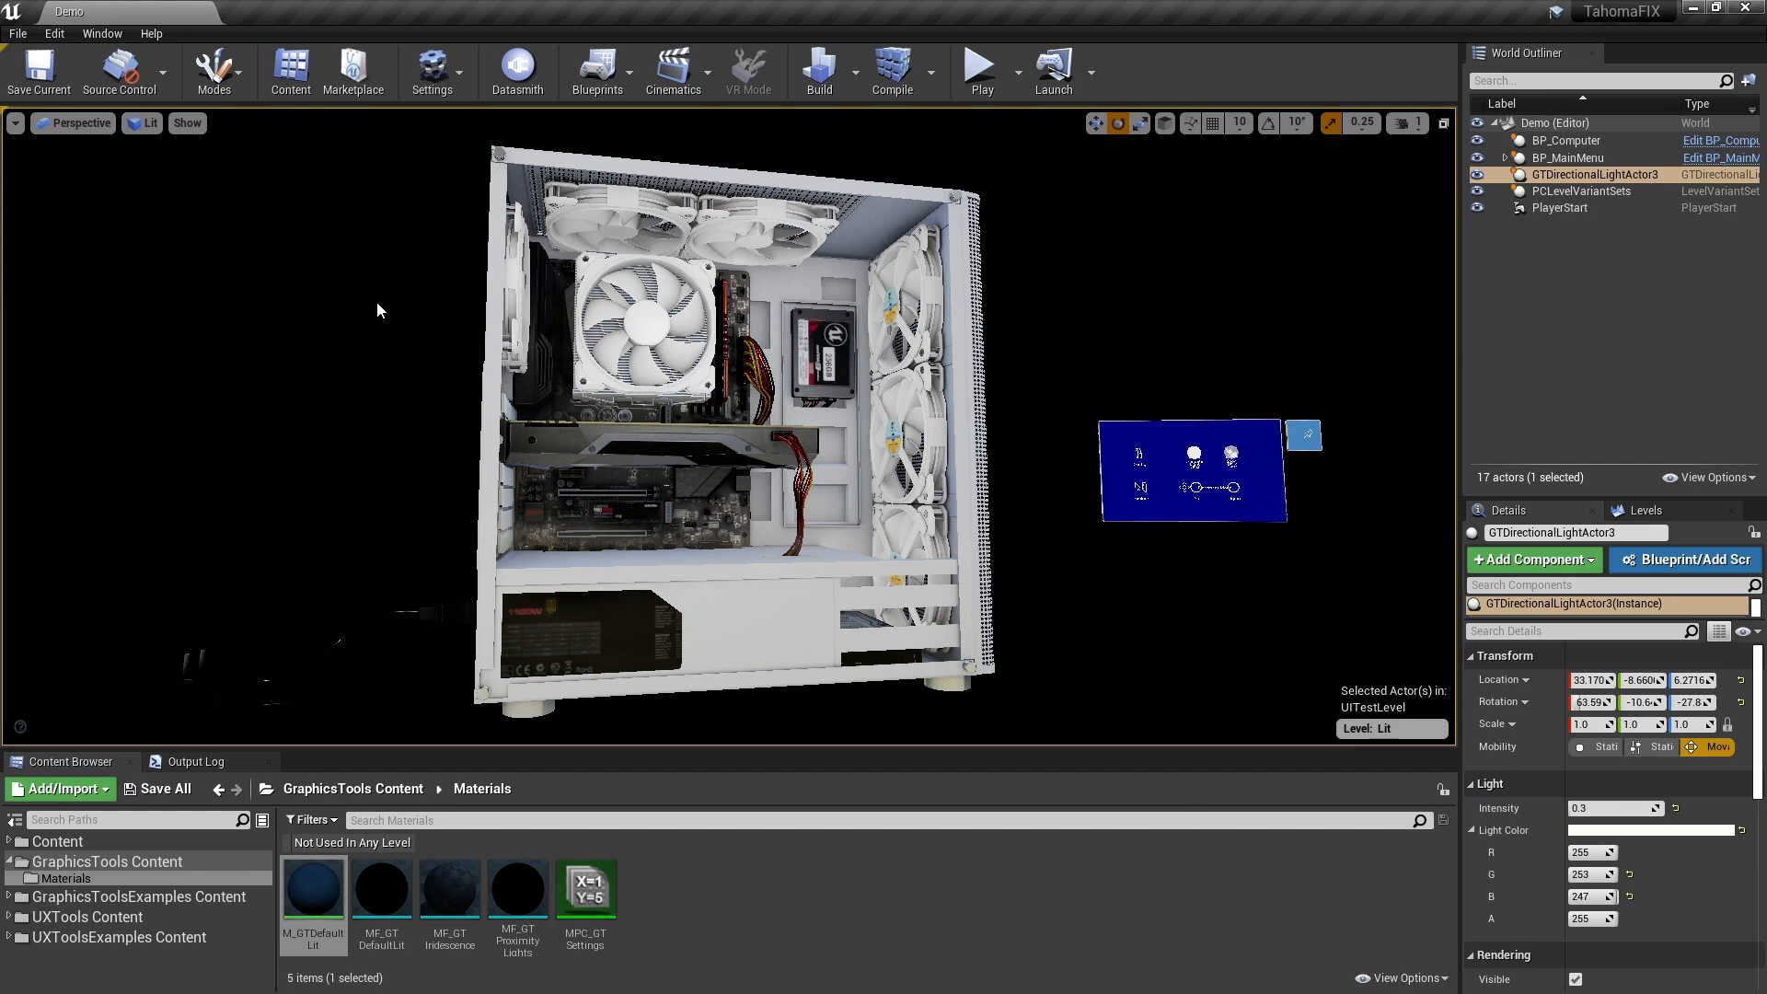
- Open the project settings and search for "forw" to check the Forward Renderer options
click(433, 70)
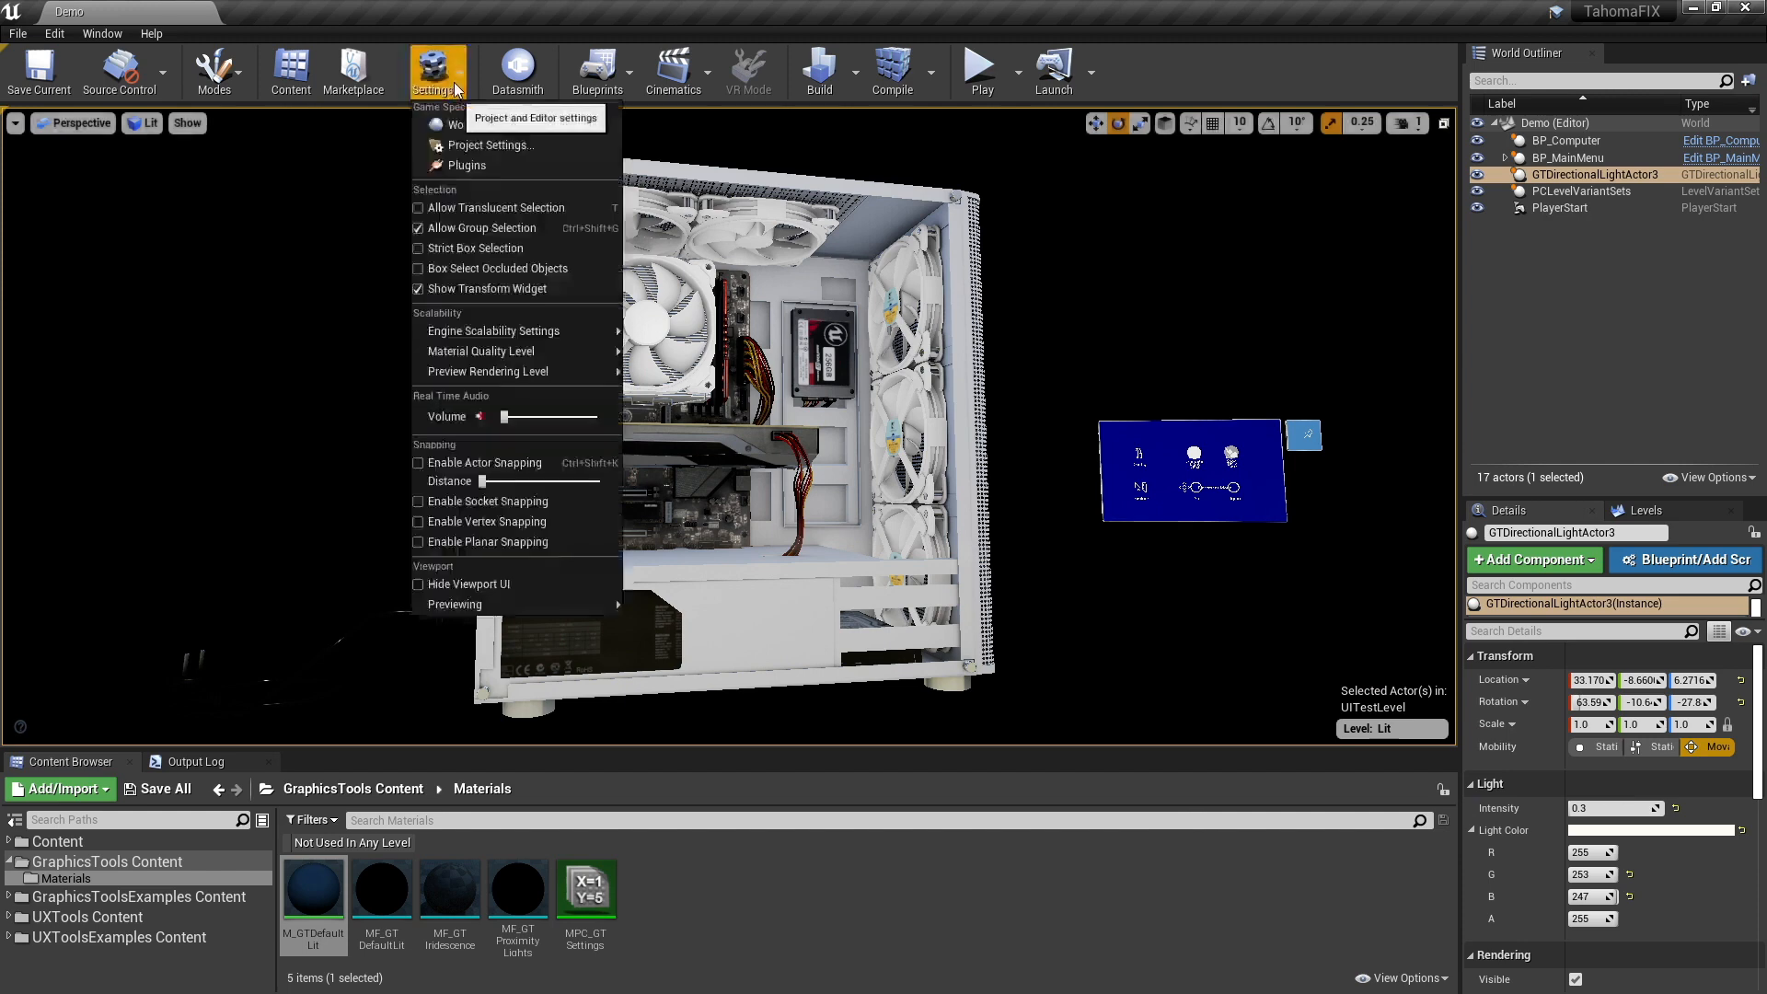
click(490, 144)
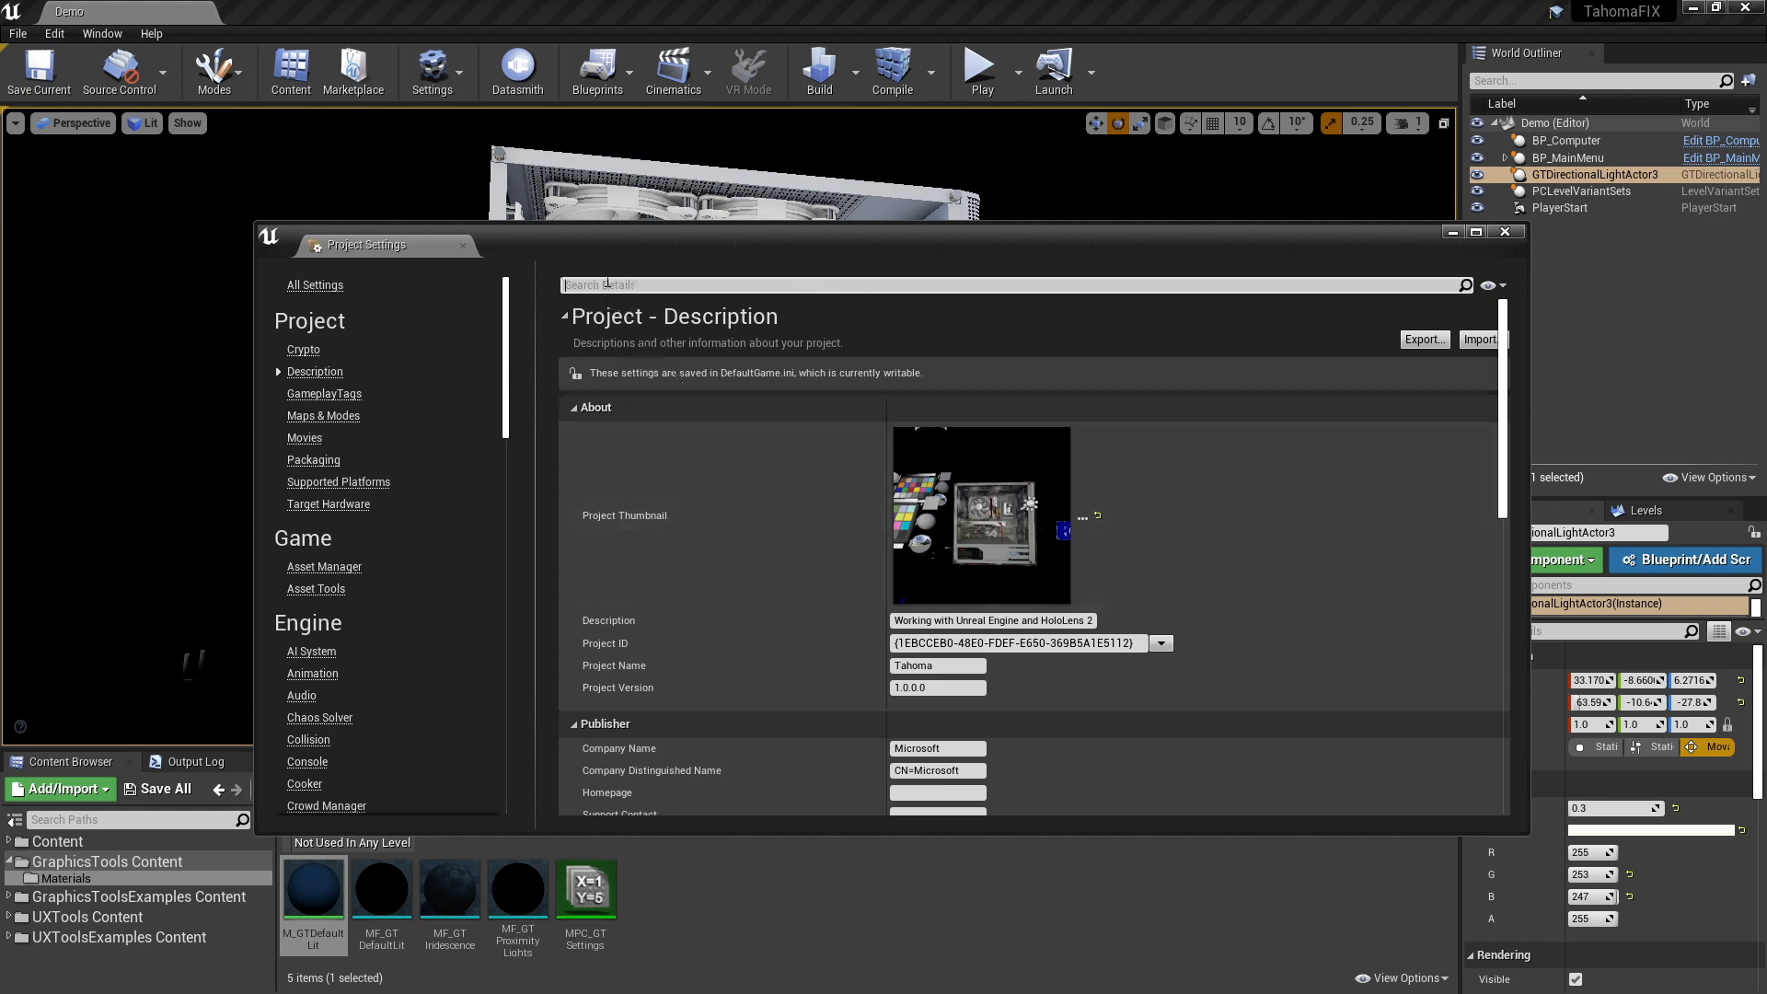
text(forw)
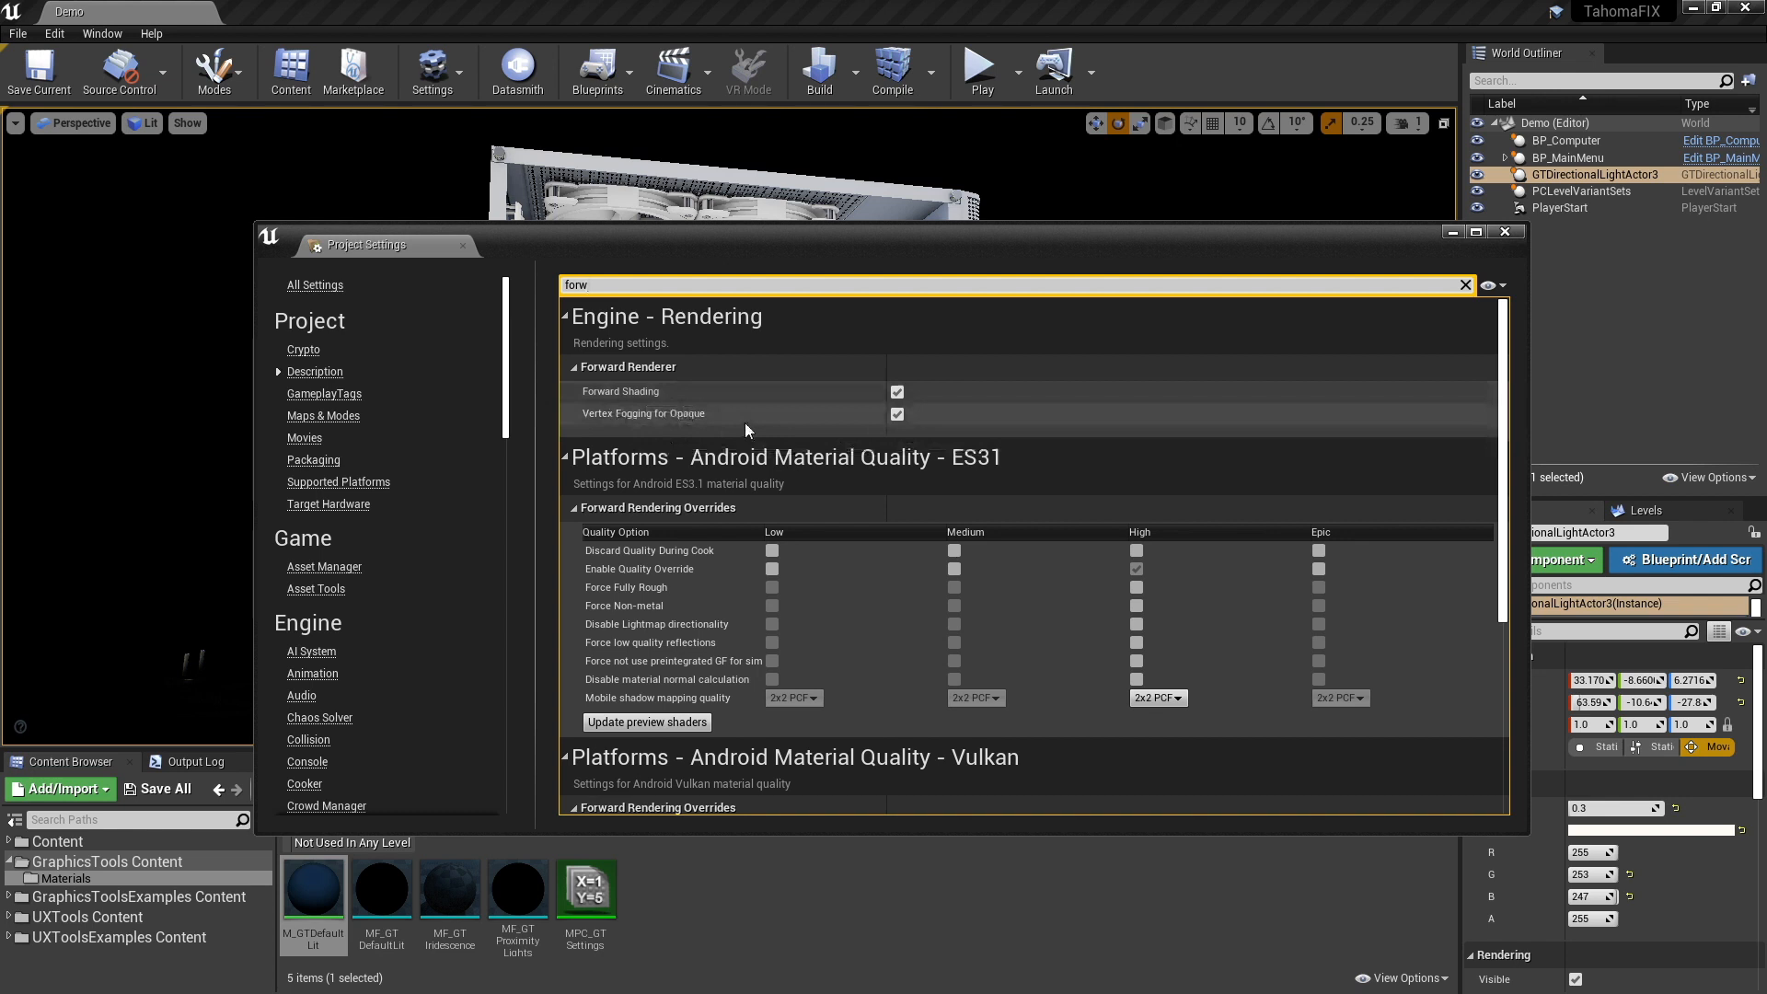
- Search the project settings for "mobil" and review the Mobile options under Engine - Rendering
drag(628, 288, 515, 292)
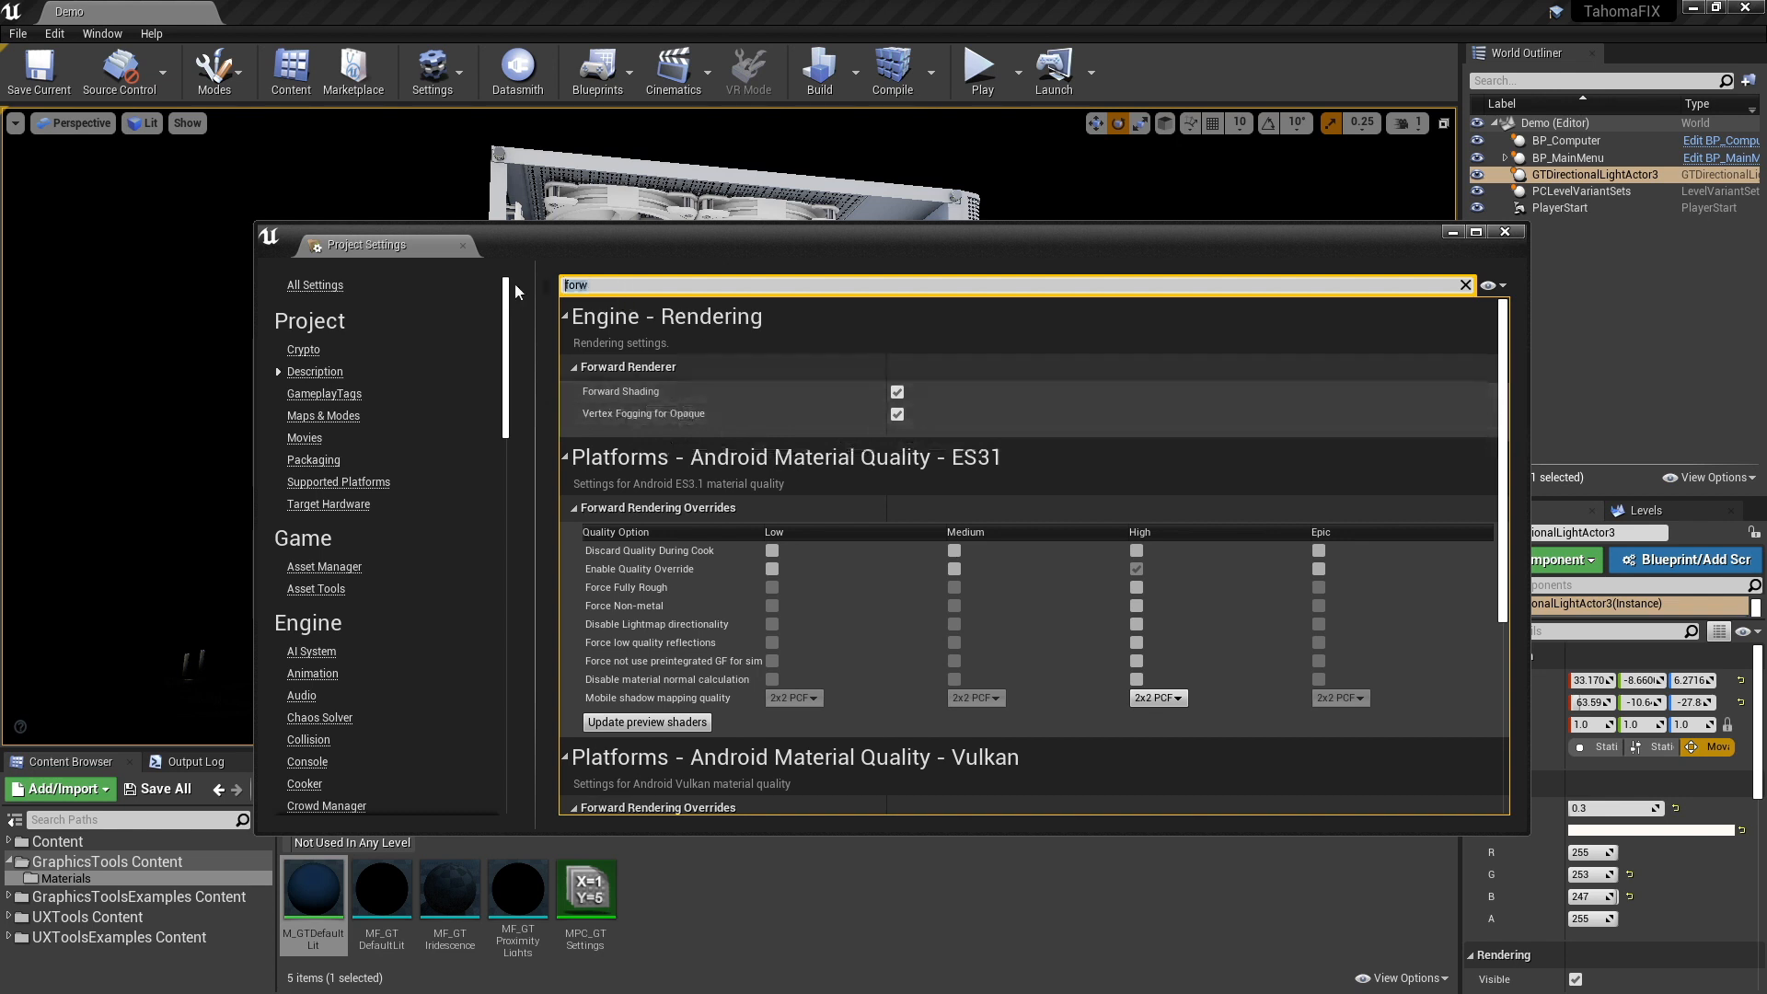
text(mobil)
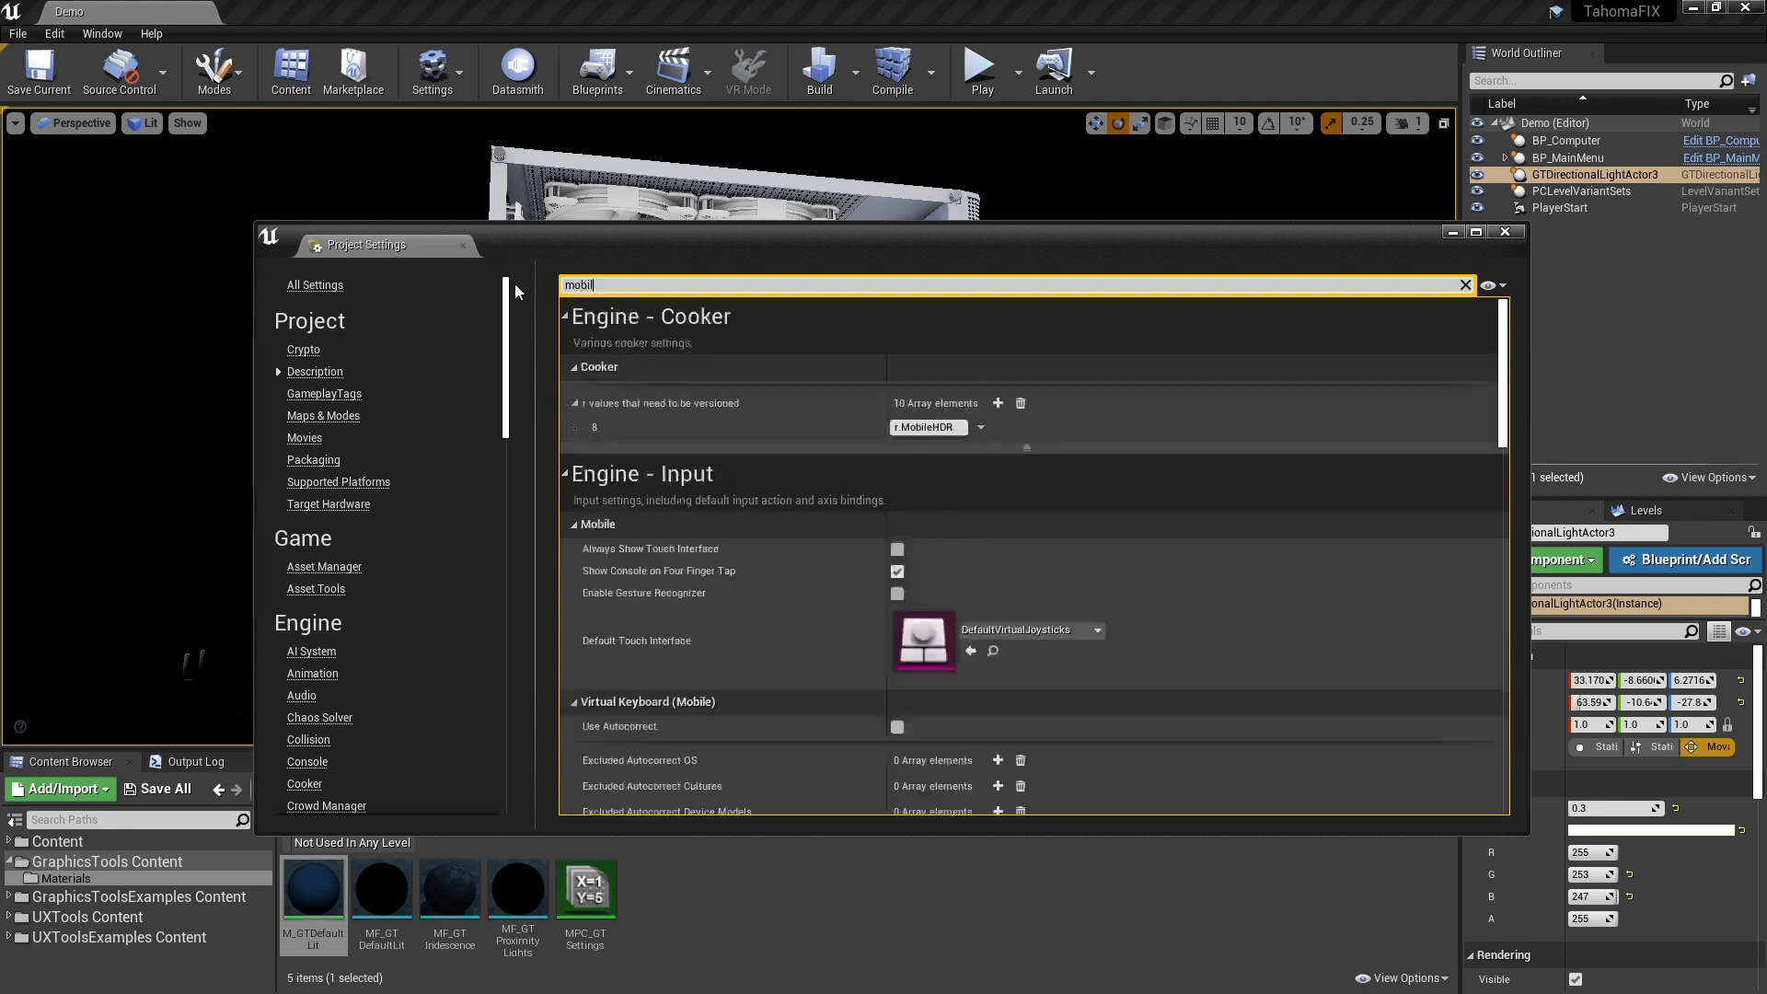
scroll(1058, 571, down, 10)
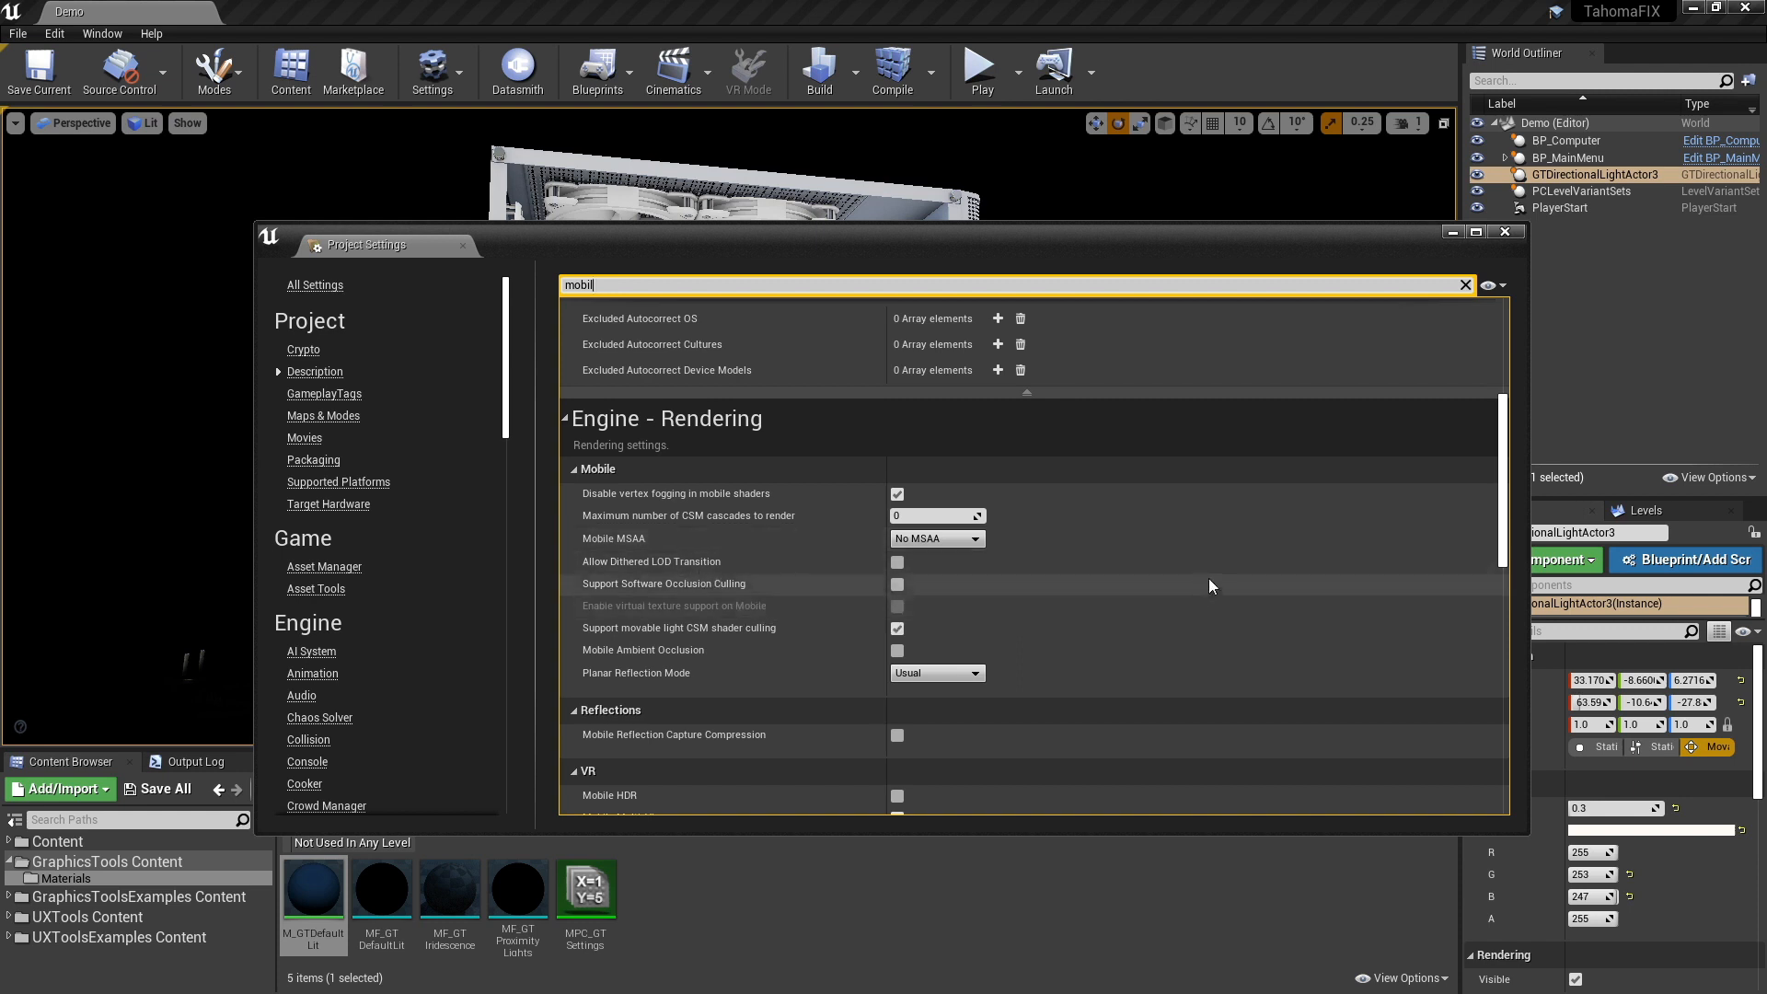
- Search the project settings for "vr", review the VR options under Engine - Rendering, and close the settings
click(607, 285)
text(vr)
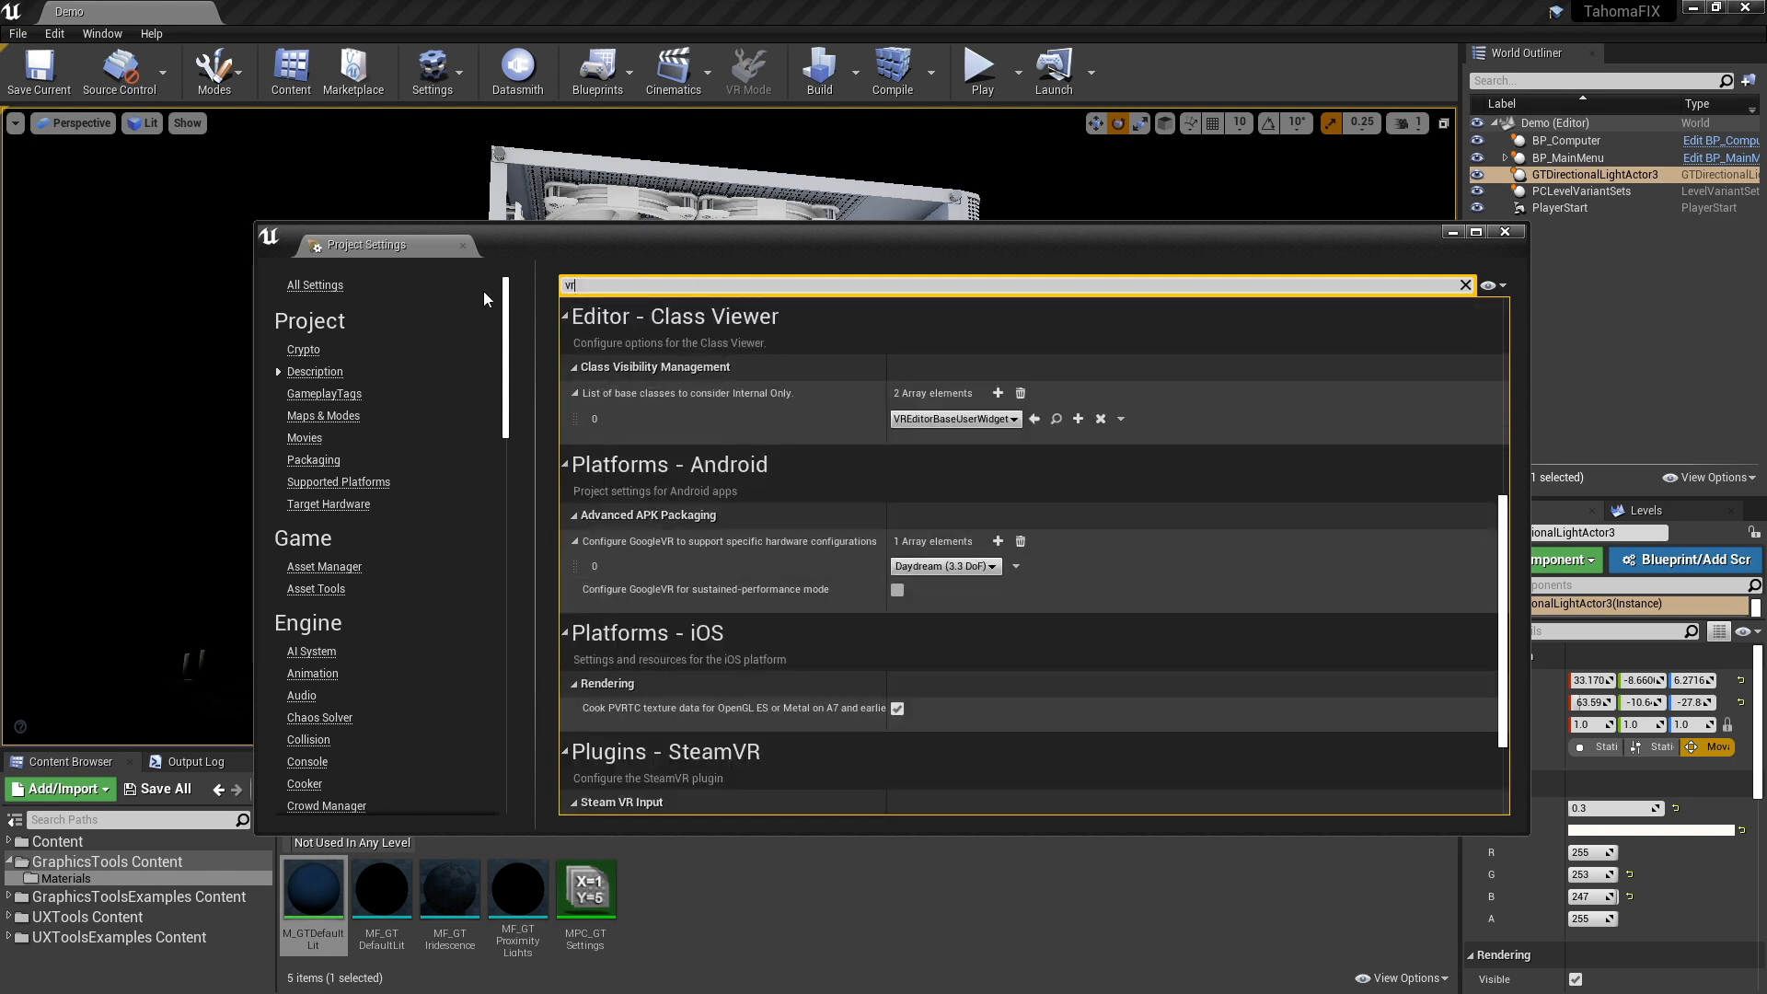
scroll(1018, 429, down, 5)
scroll(1011, 423, up, 5)
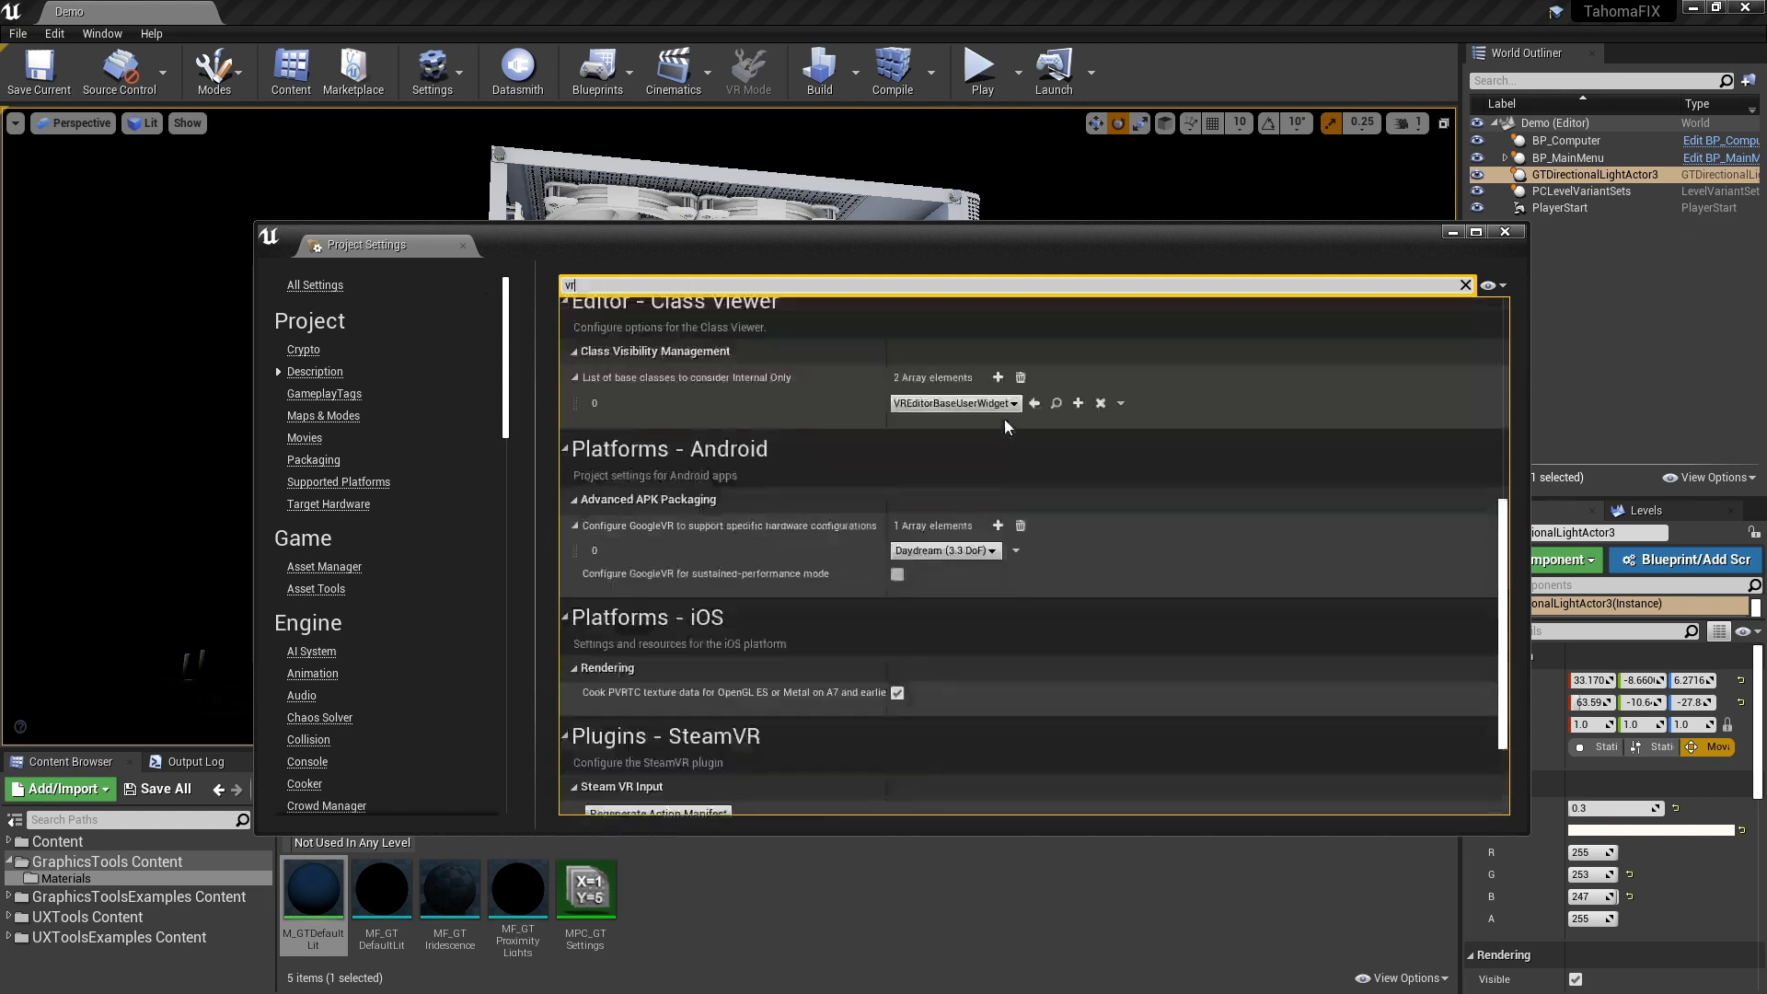
scroll(1003, 418, up, 3)
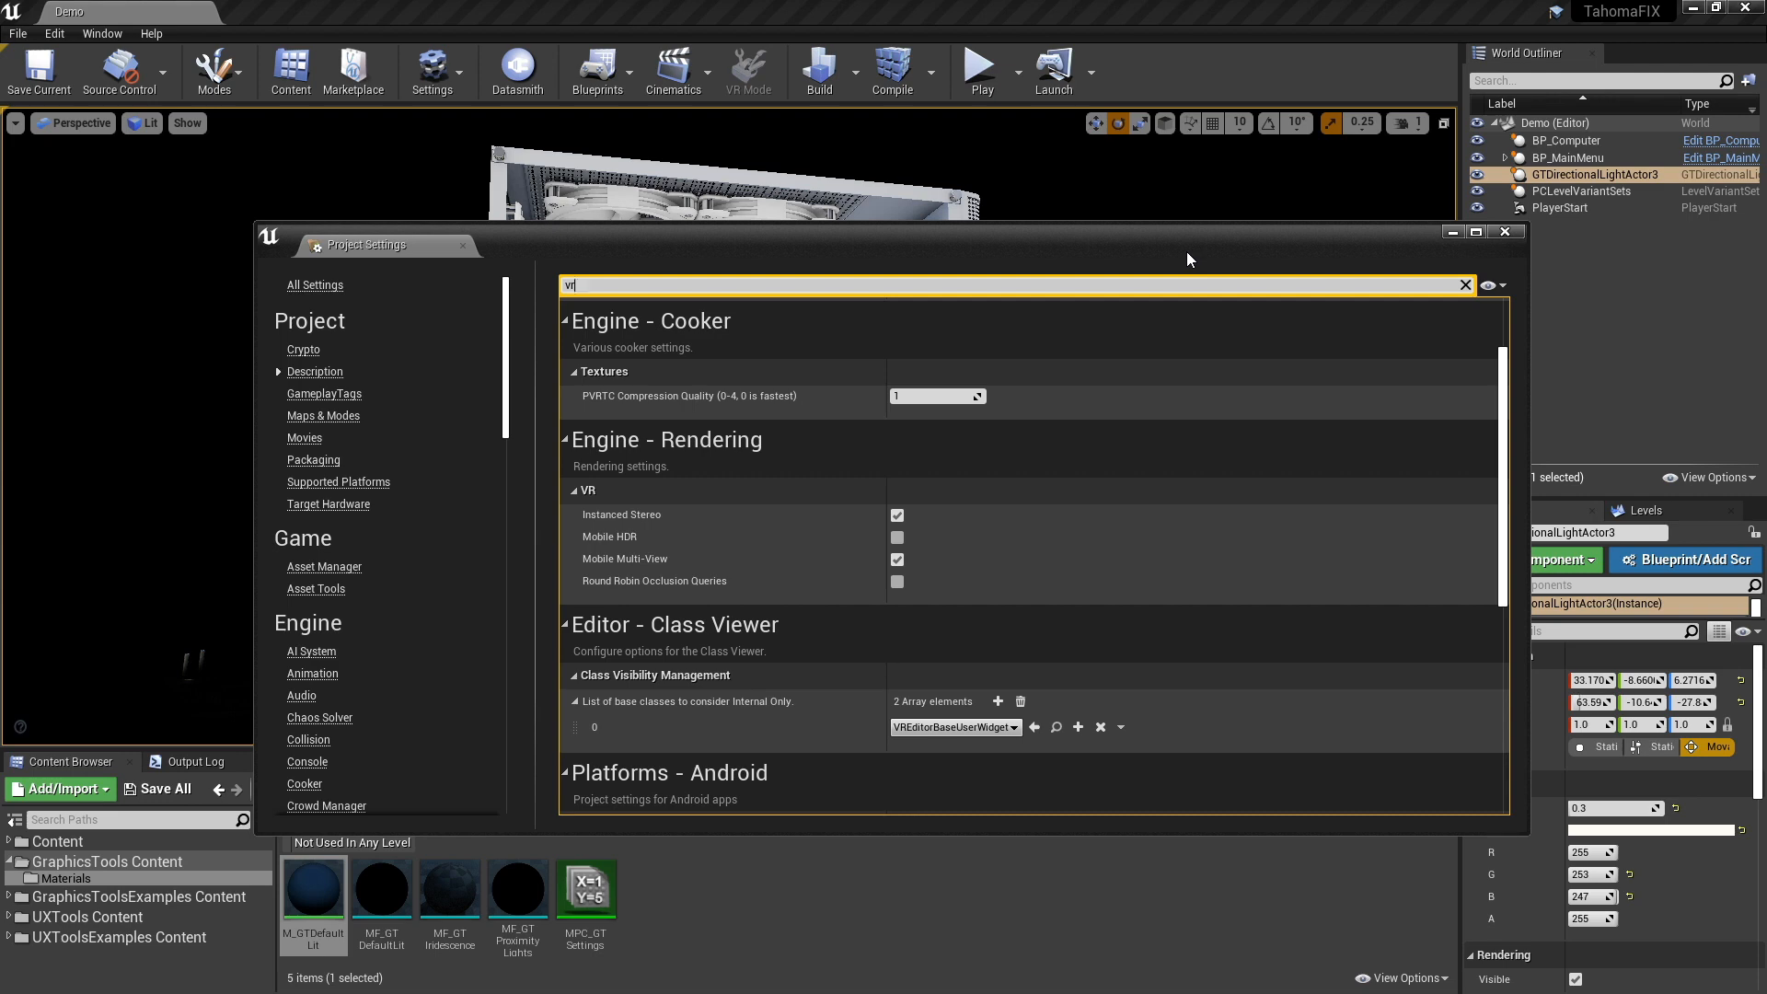
click(1505, 231)
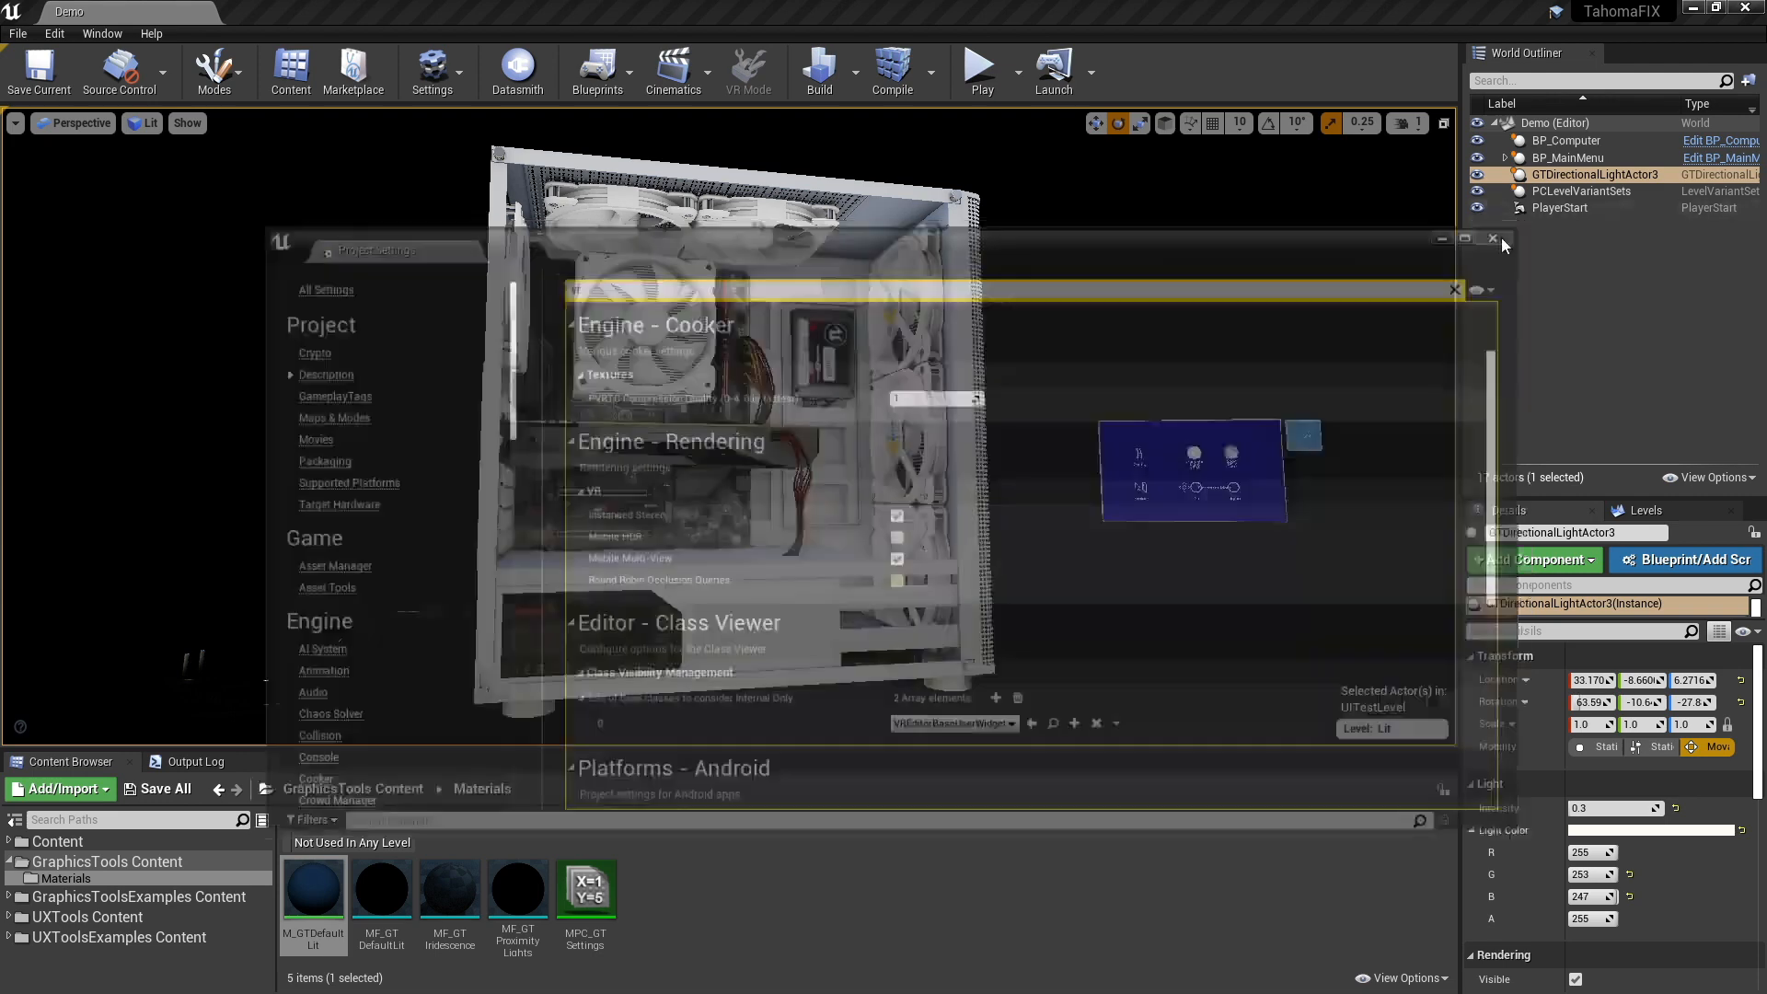
- Play the Demo level in a Mobile Preview ES3.1 (PIE) window
right_drag(727, 424, 766, 425)
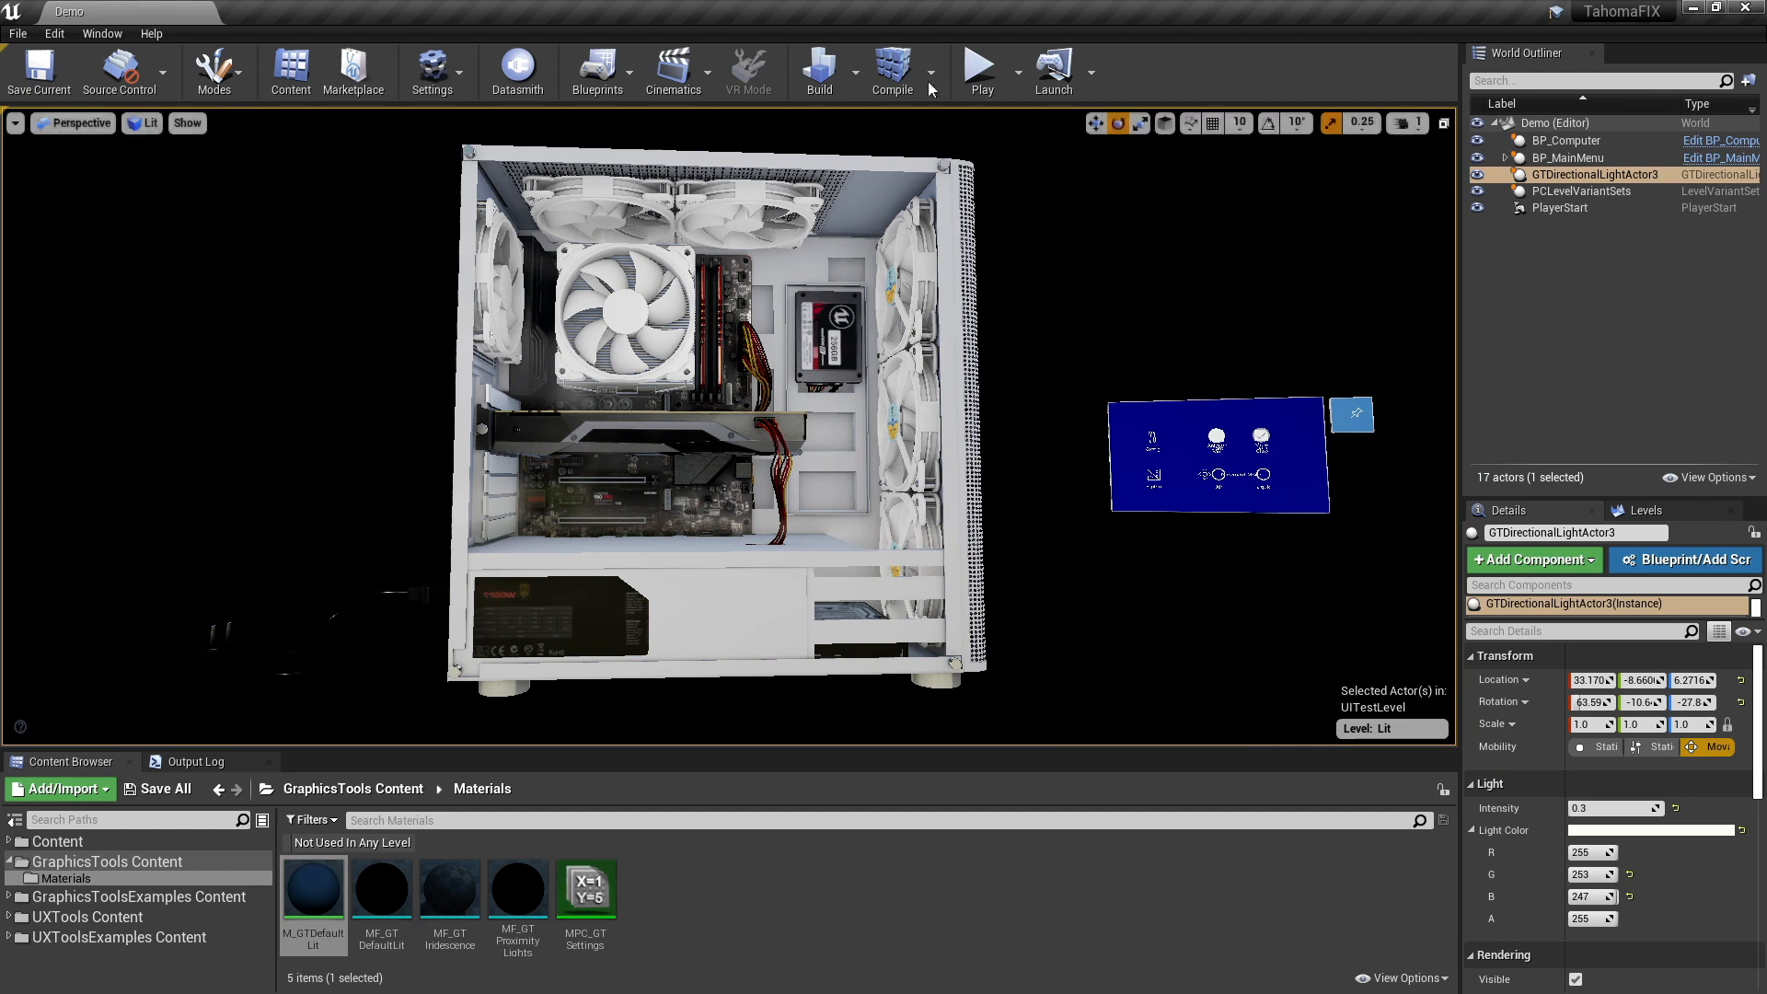
click(1023, 74)
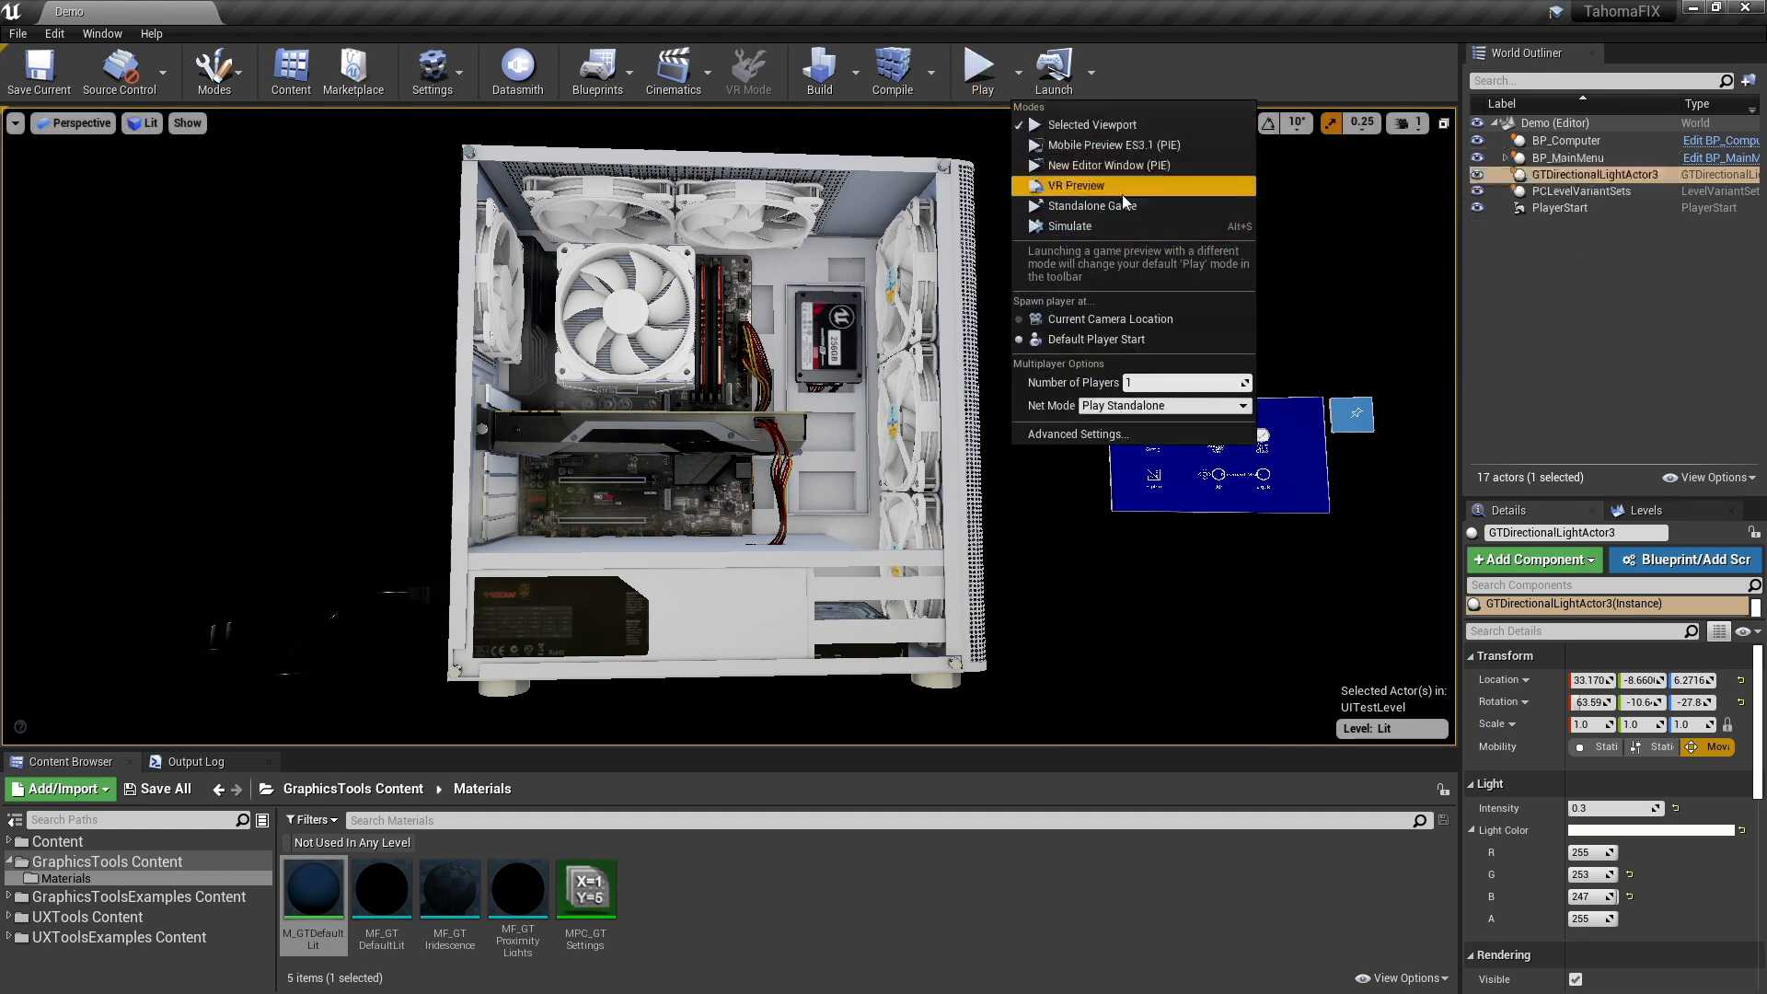
click(1092, 145)
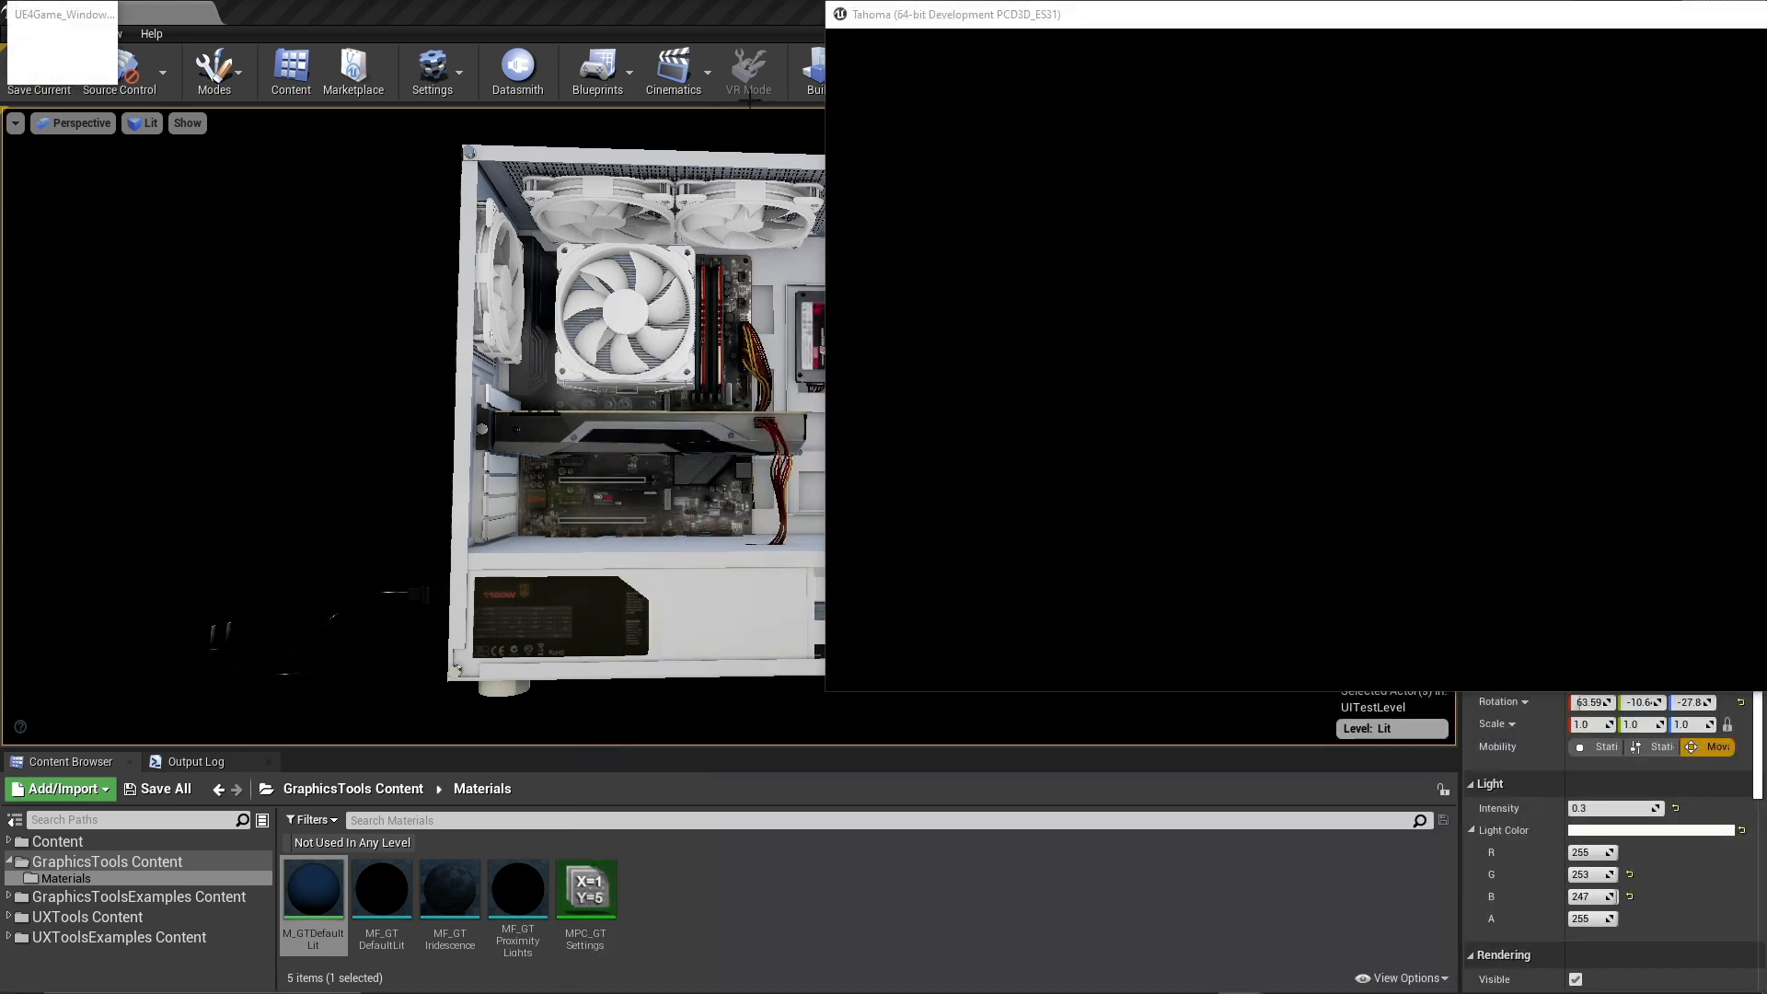
click(573, 157)
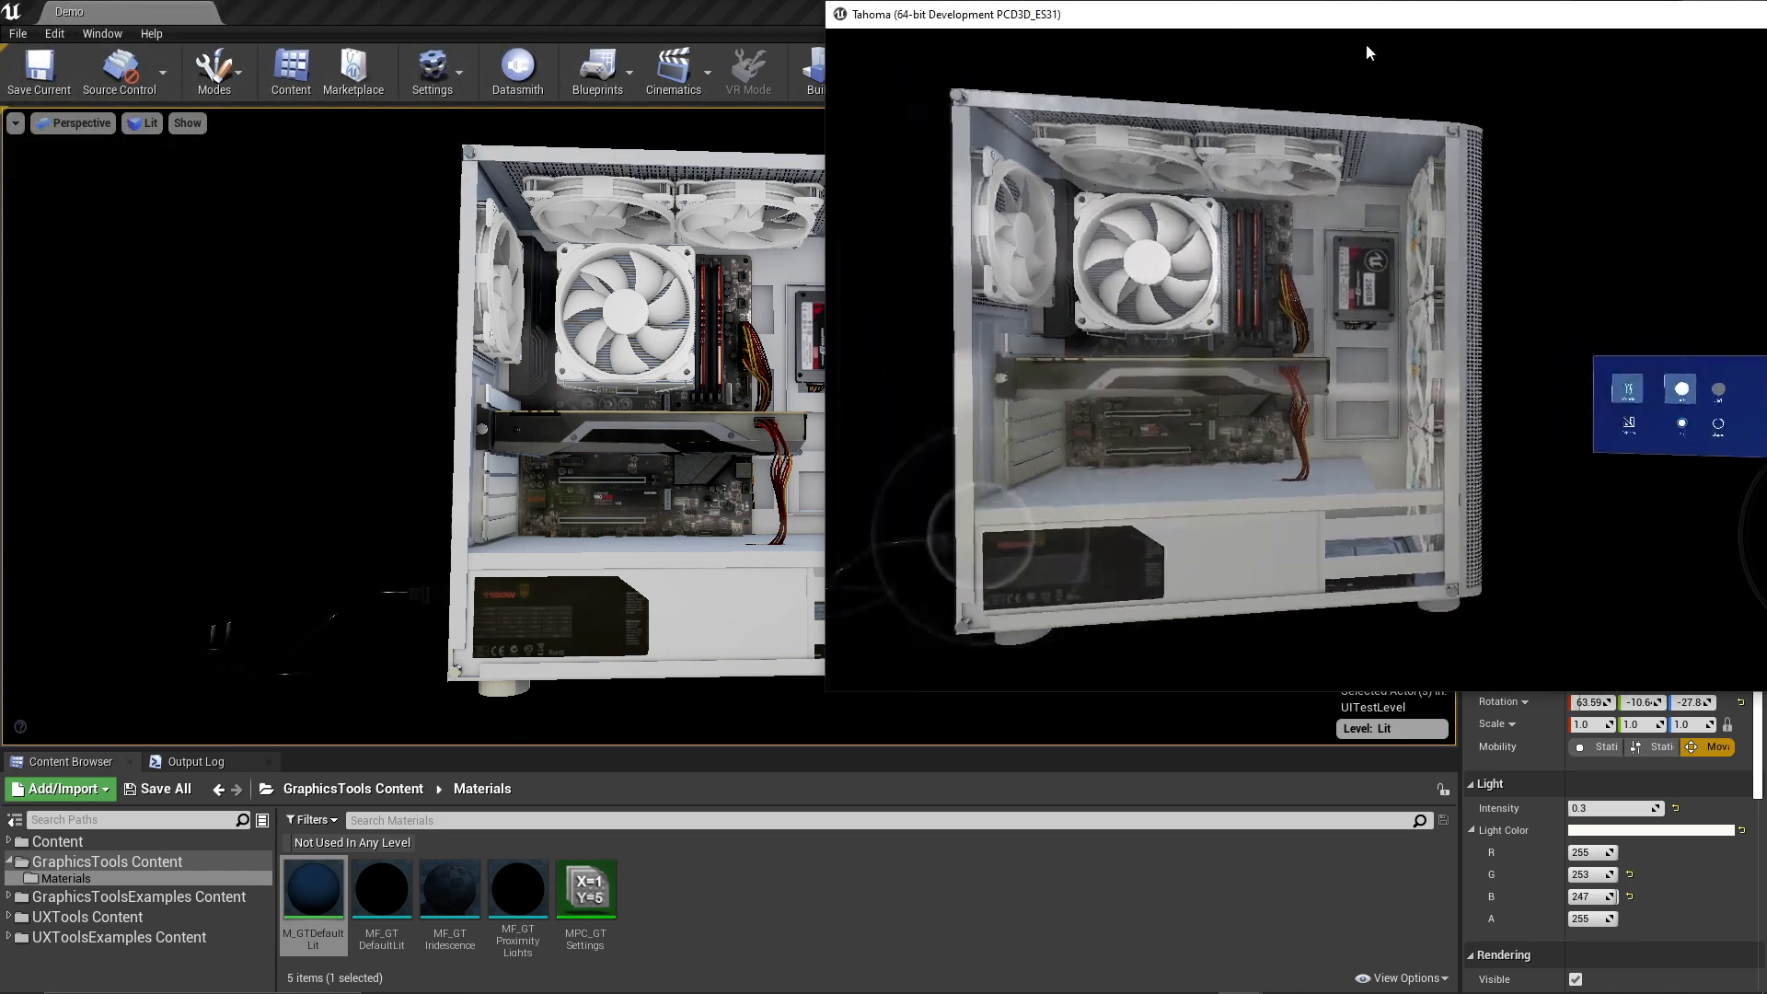
- Place the mobile preview window and the Unreal Editor side by side, and expand the editor's viewport to fill its window
drag(1344, 11, 1766, 185)
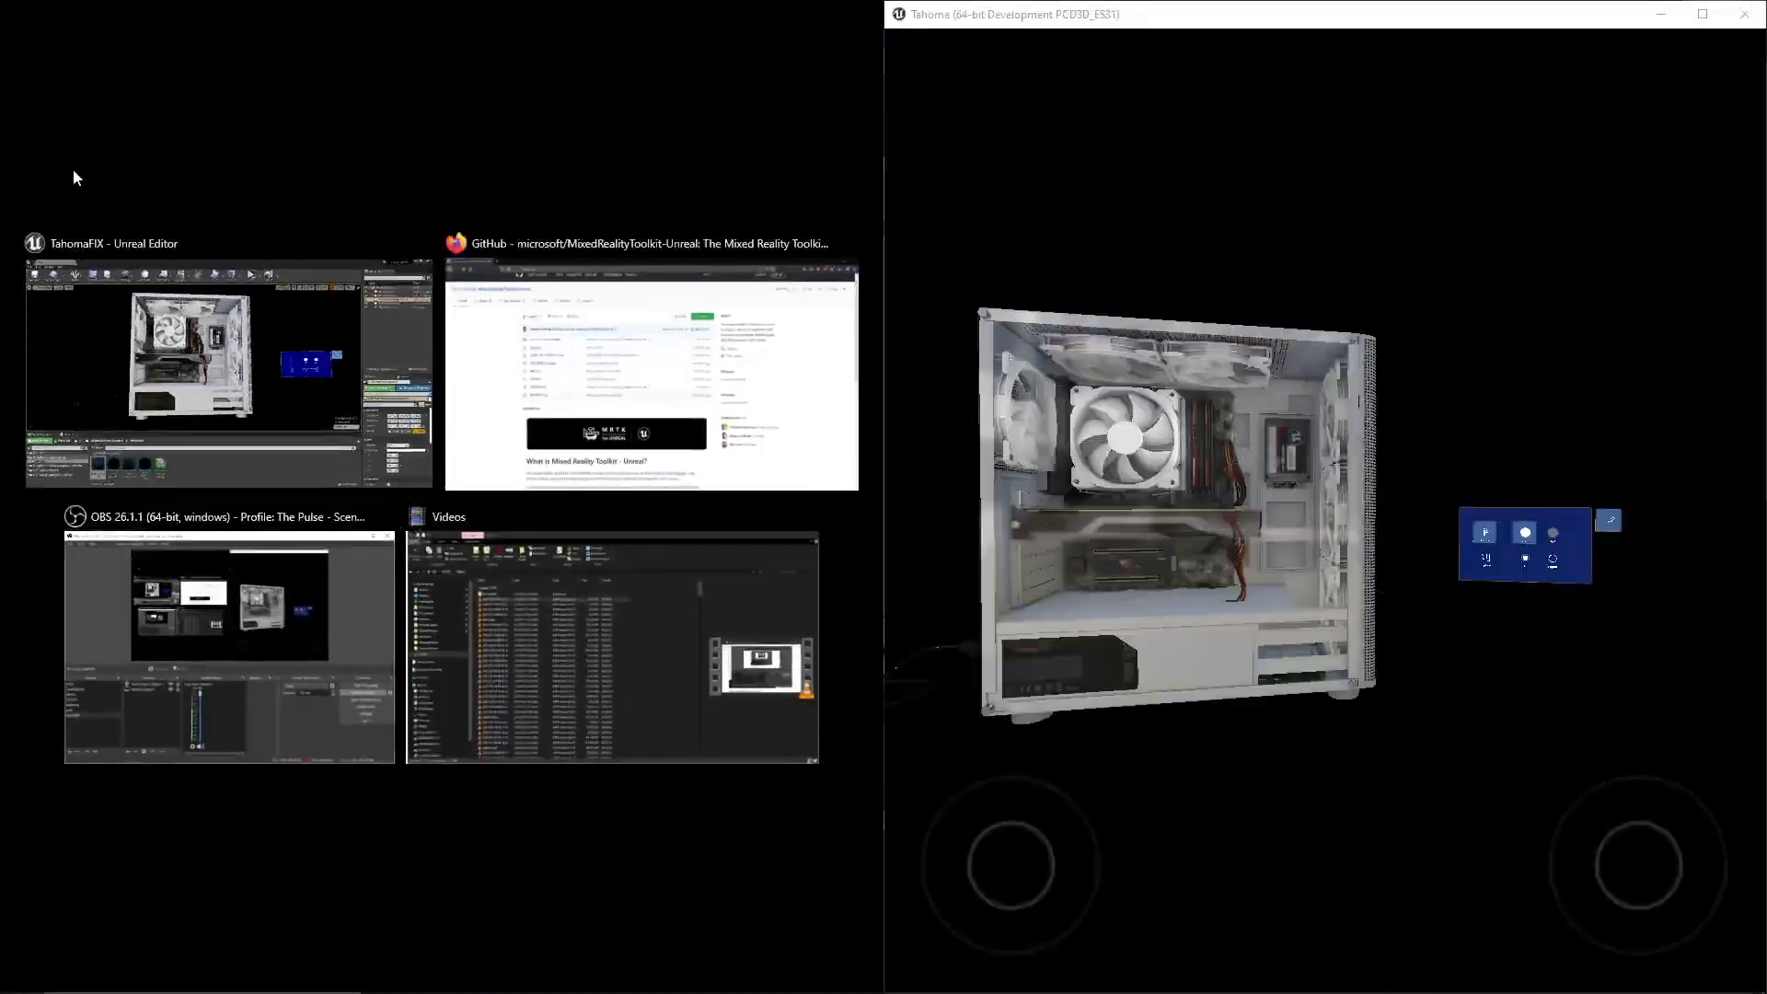
click(274, 257)
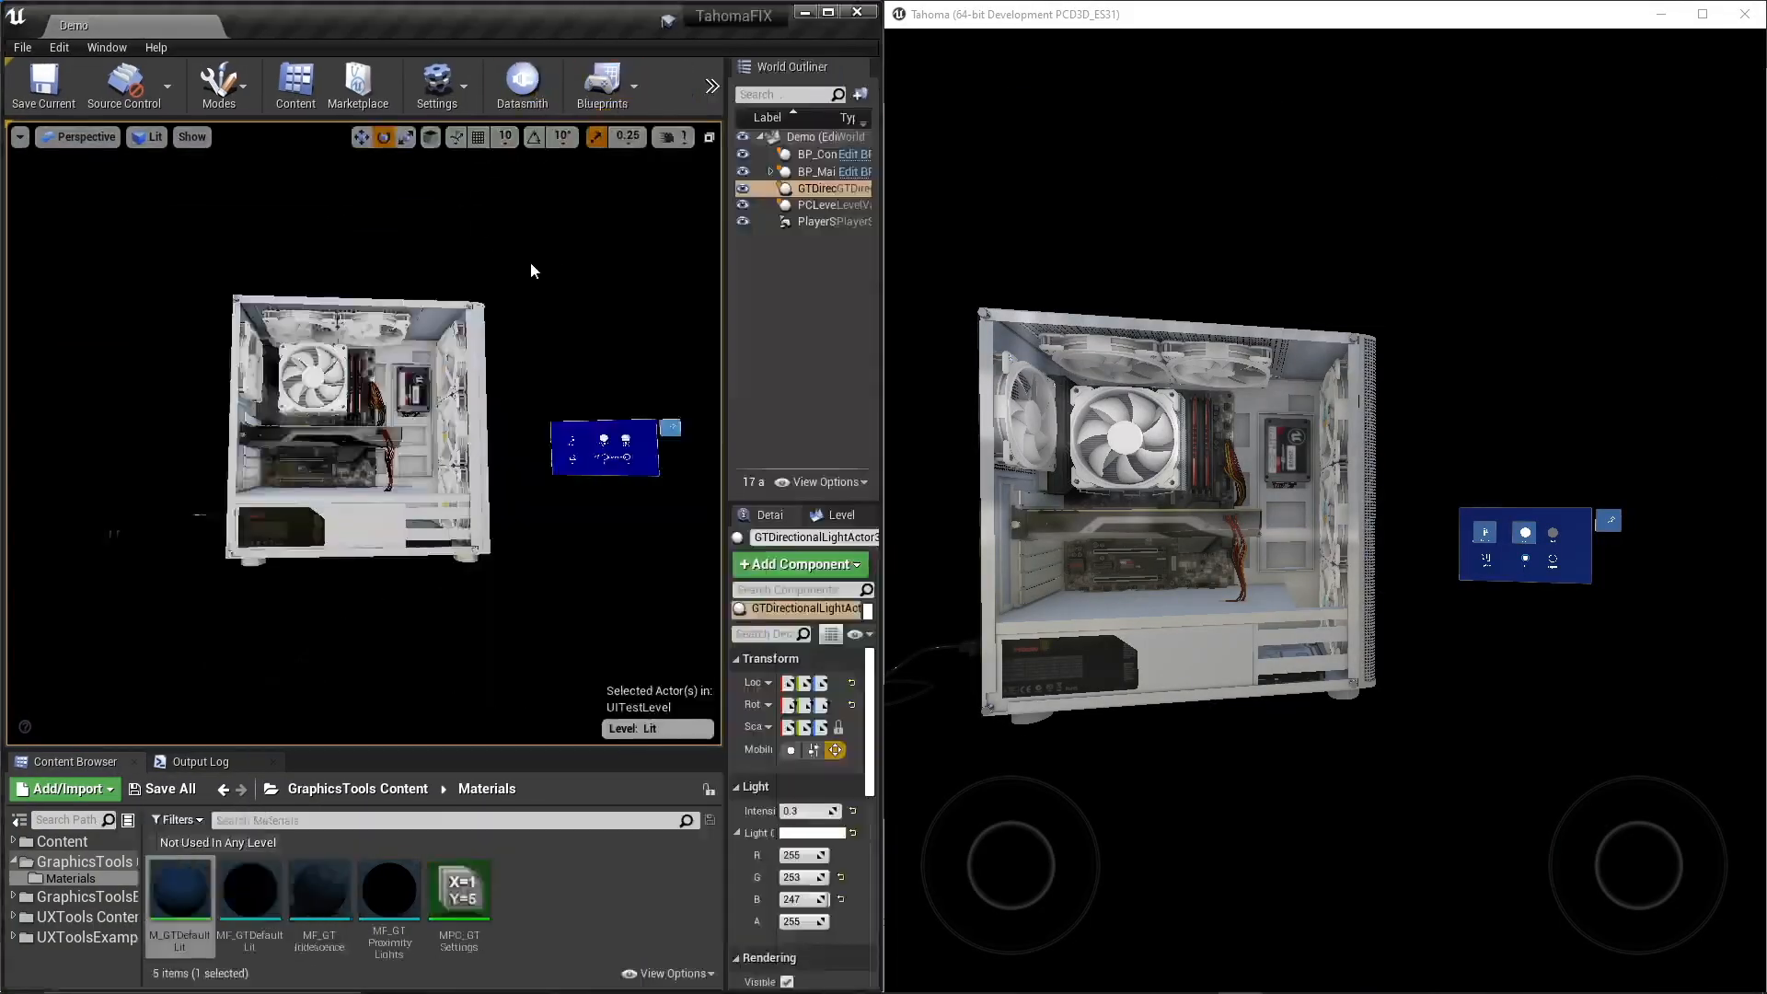
key(F11)
- Compare the computer case's lighting and materials between the editor viewport and the Mobile Preview from matching viewpoints
right_drag(582, 270, 562, 261)
key(w)
drag(1360, 409, 1316, 403)
key(w)
key(d)
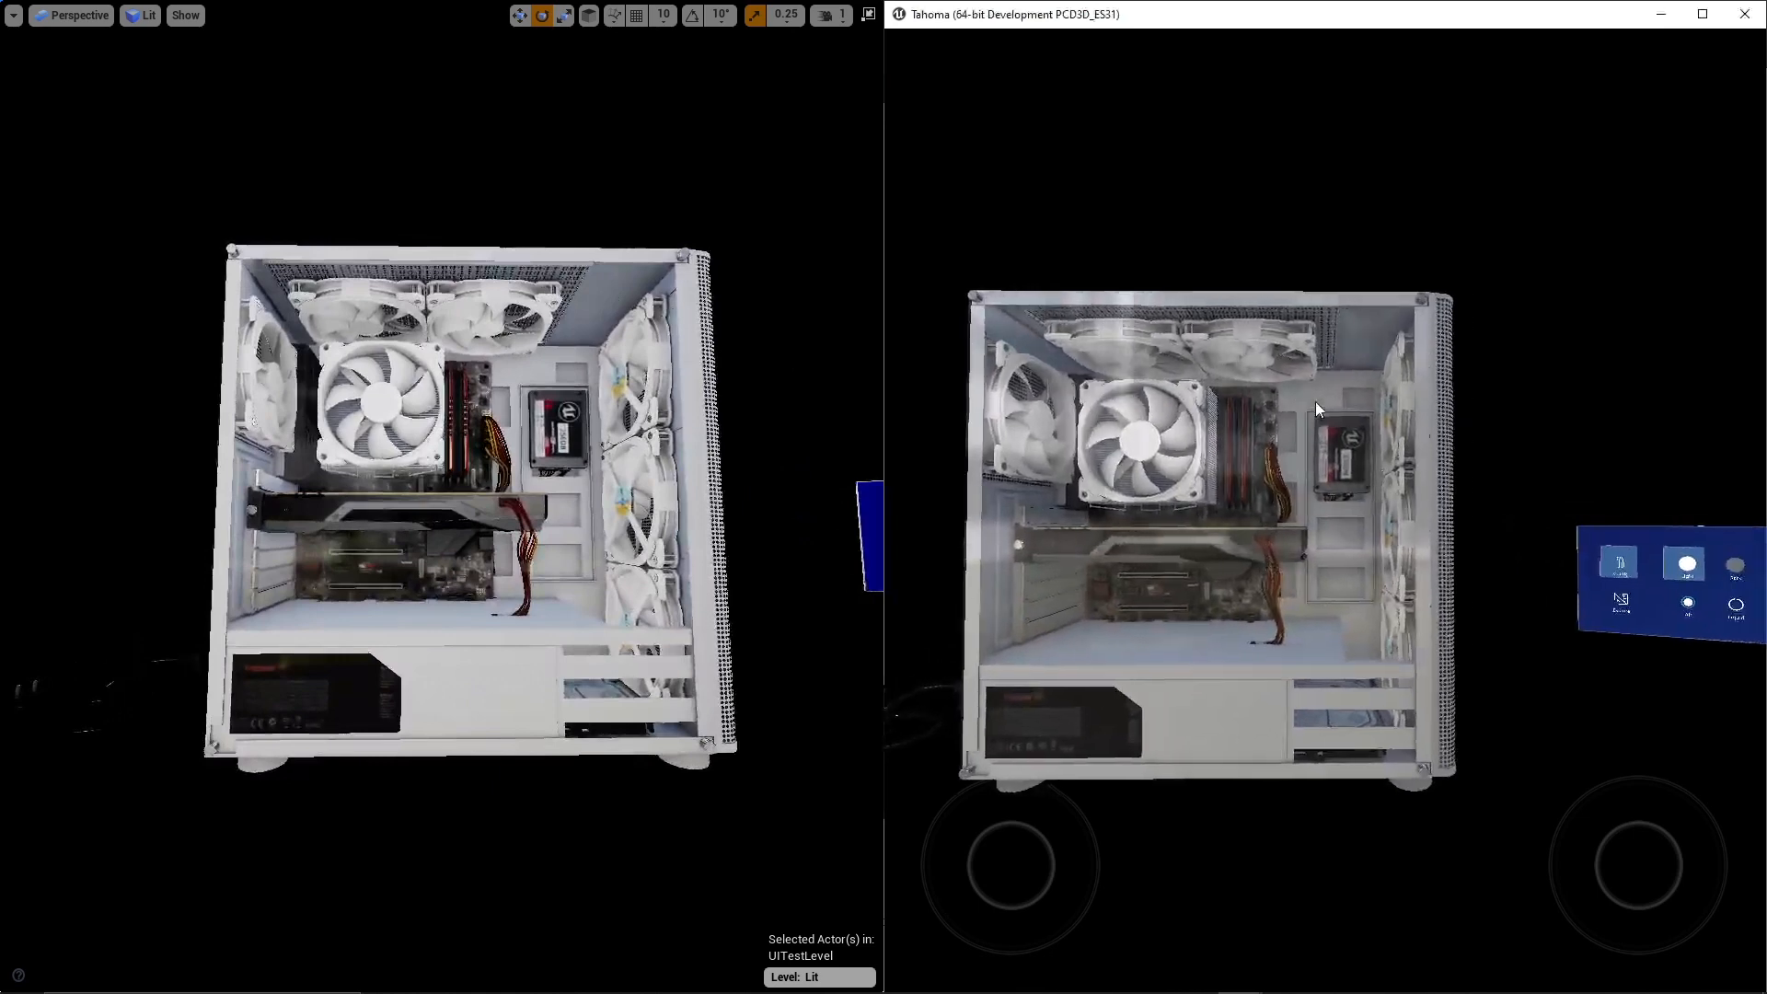
key(a)
key(w)
key(a)
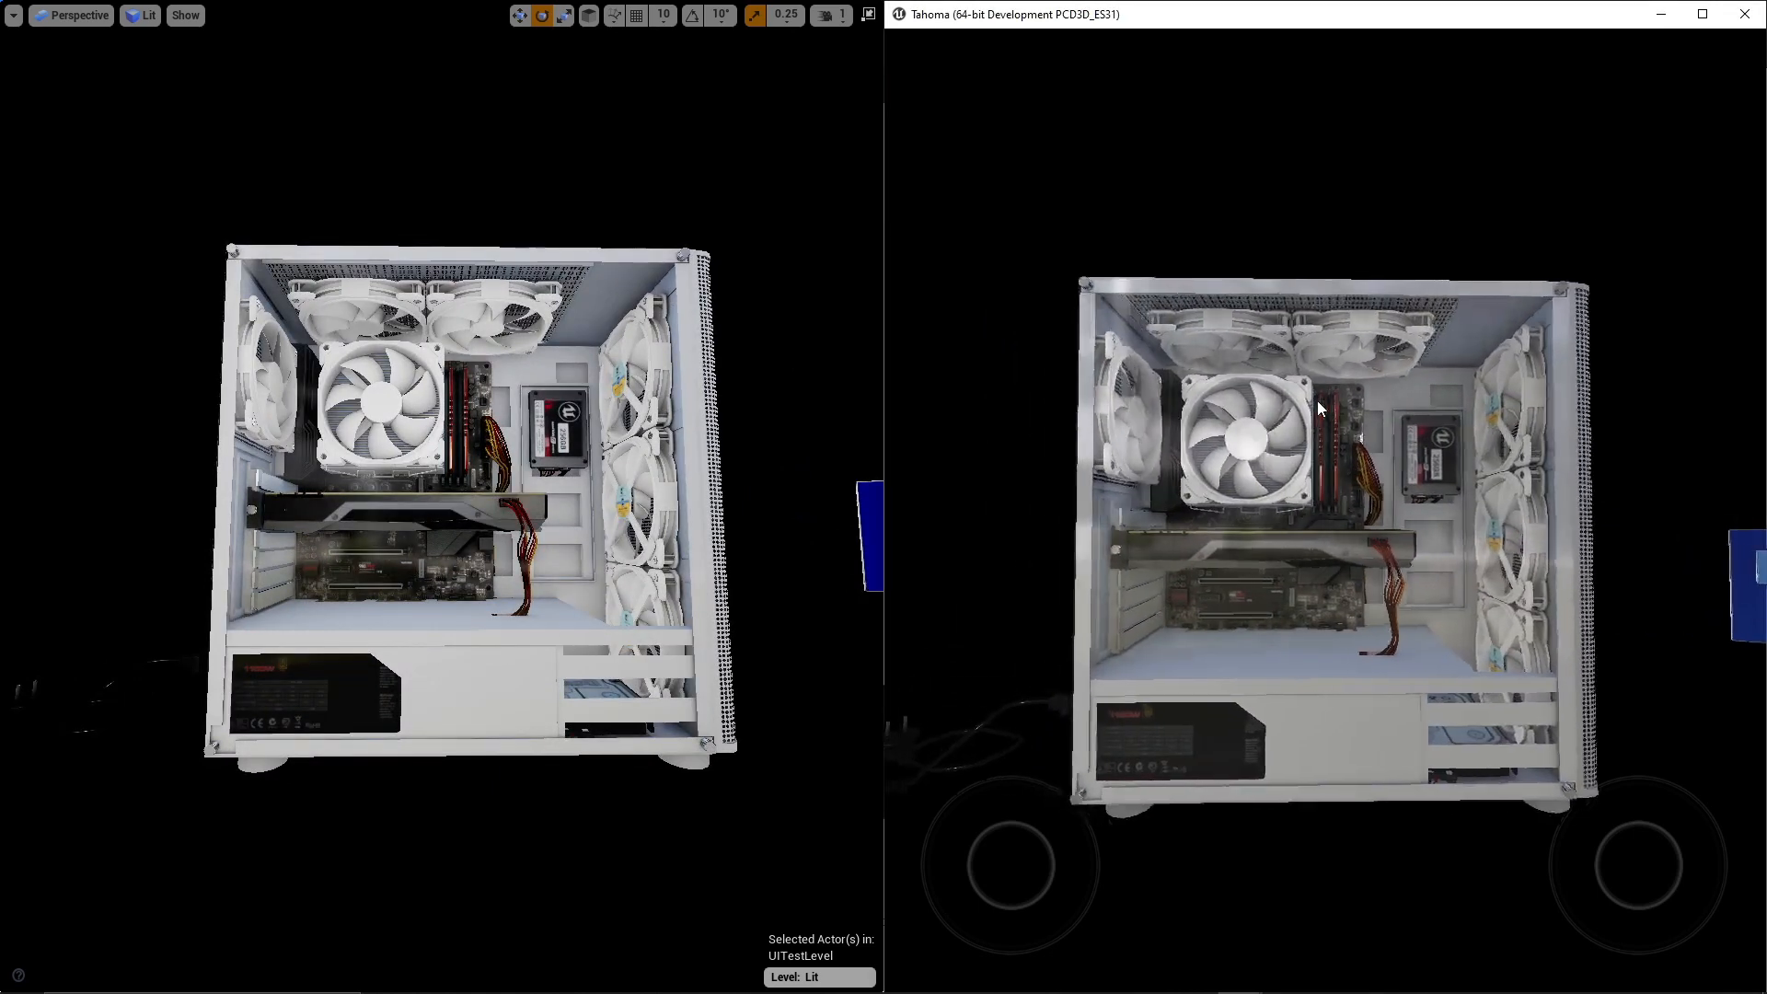
key(w)
right_drag(644, 405, 613, 360)
key(w)
key(d)
key(w)
key(s)
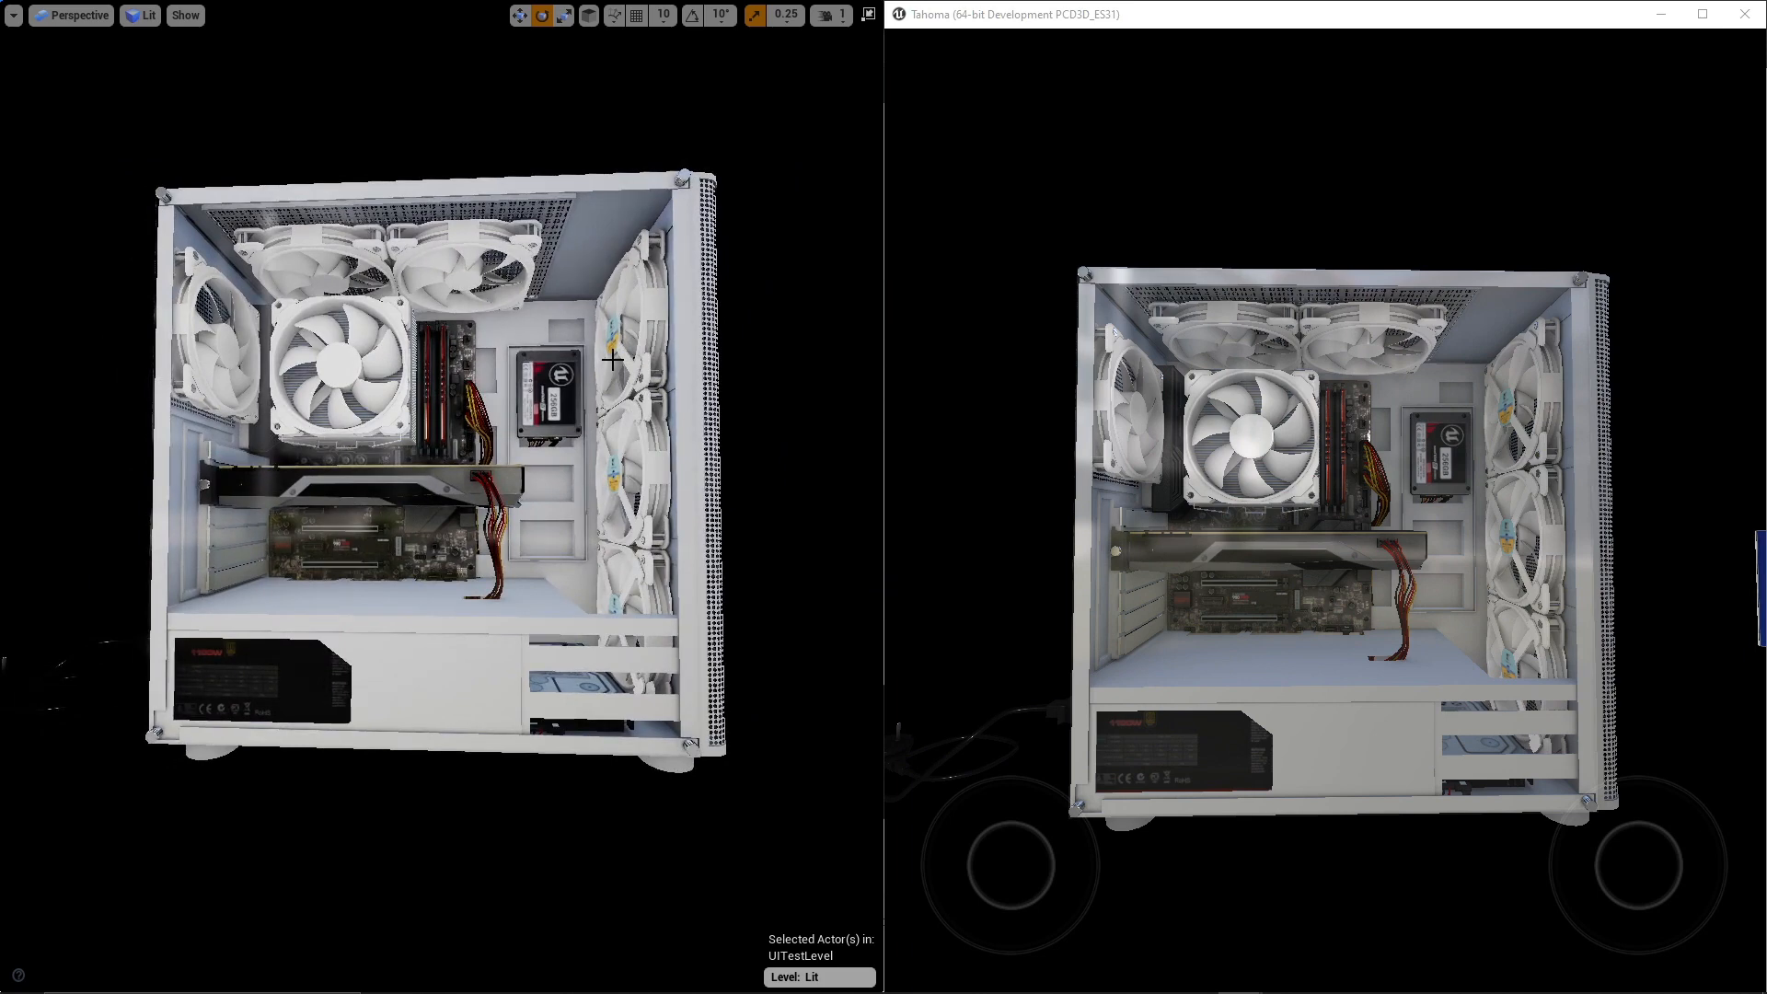
mouse_move(645, 360)
right_down()
mouse_move(598, 356)
mouse_move(668, 350)
mouse_move(645, 364)
right_up()
click(1352, 517)
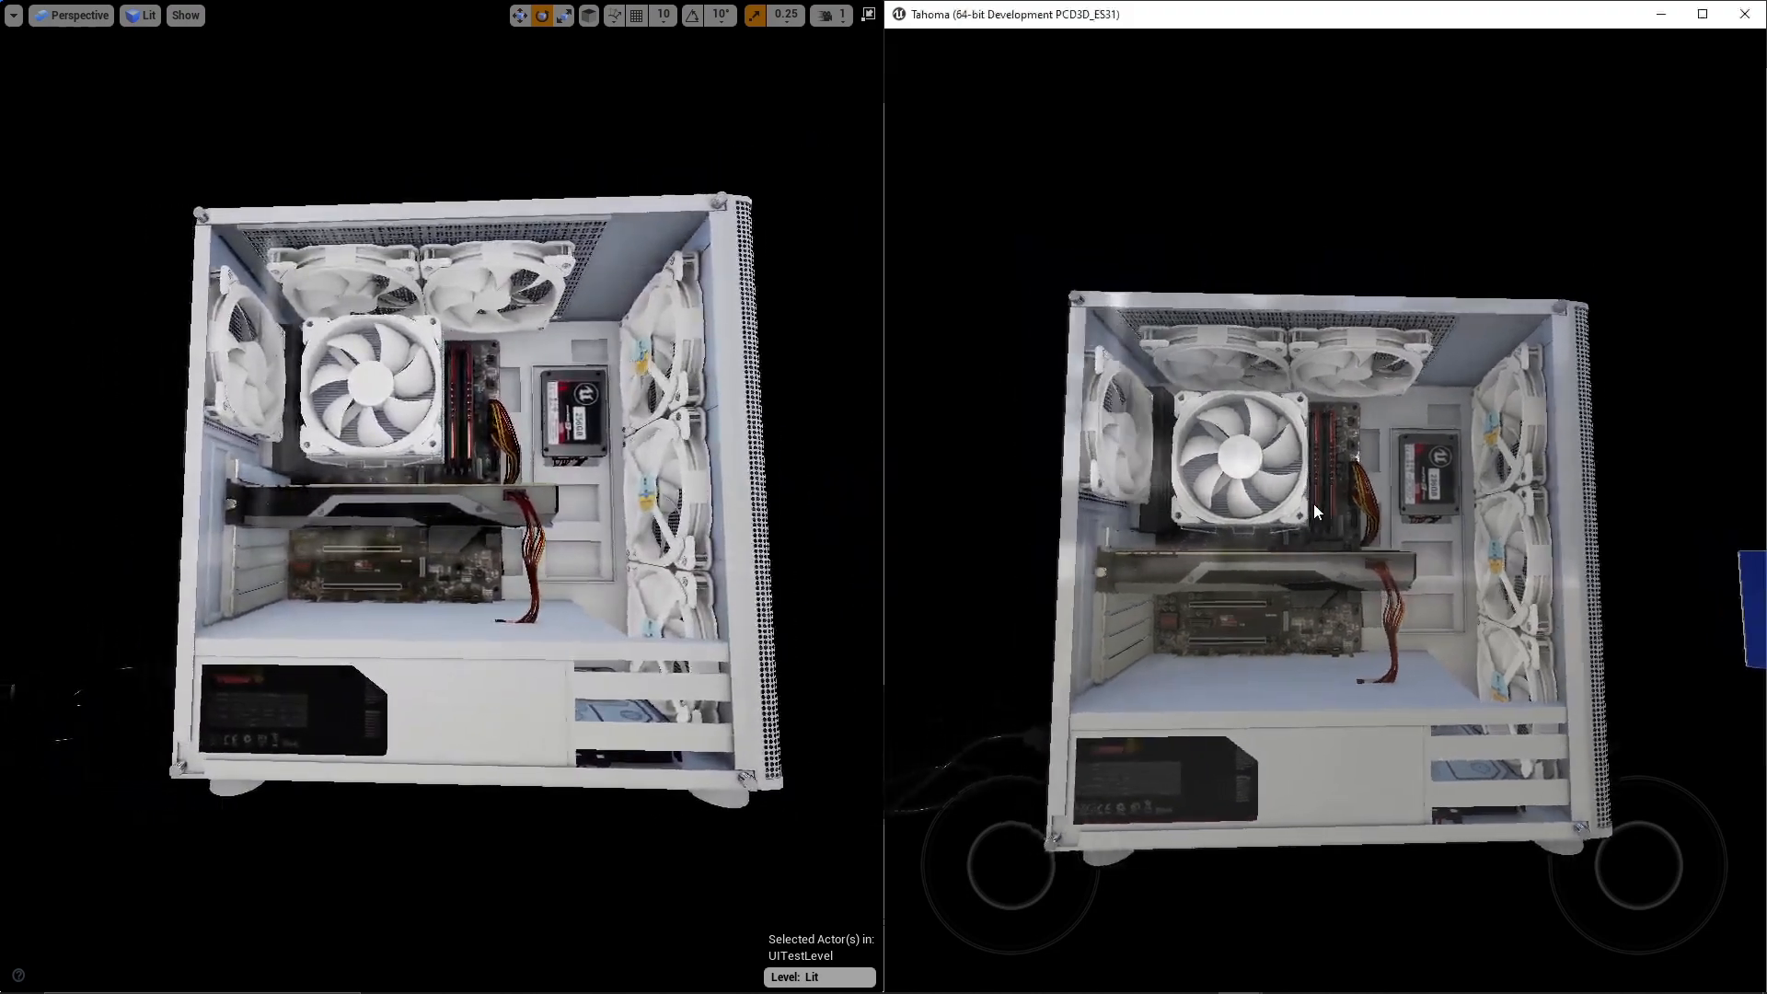
key(w)
key(s)
key(d)
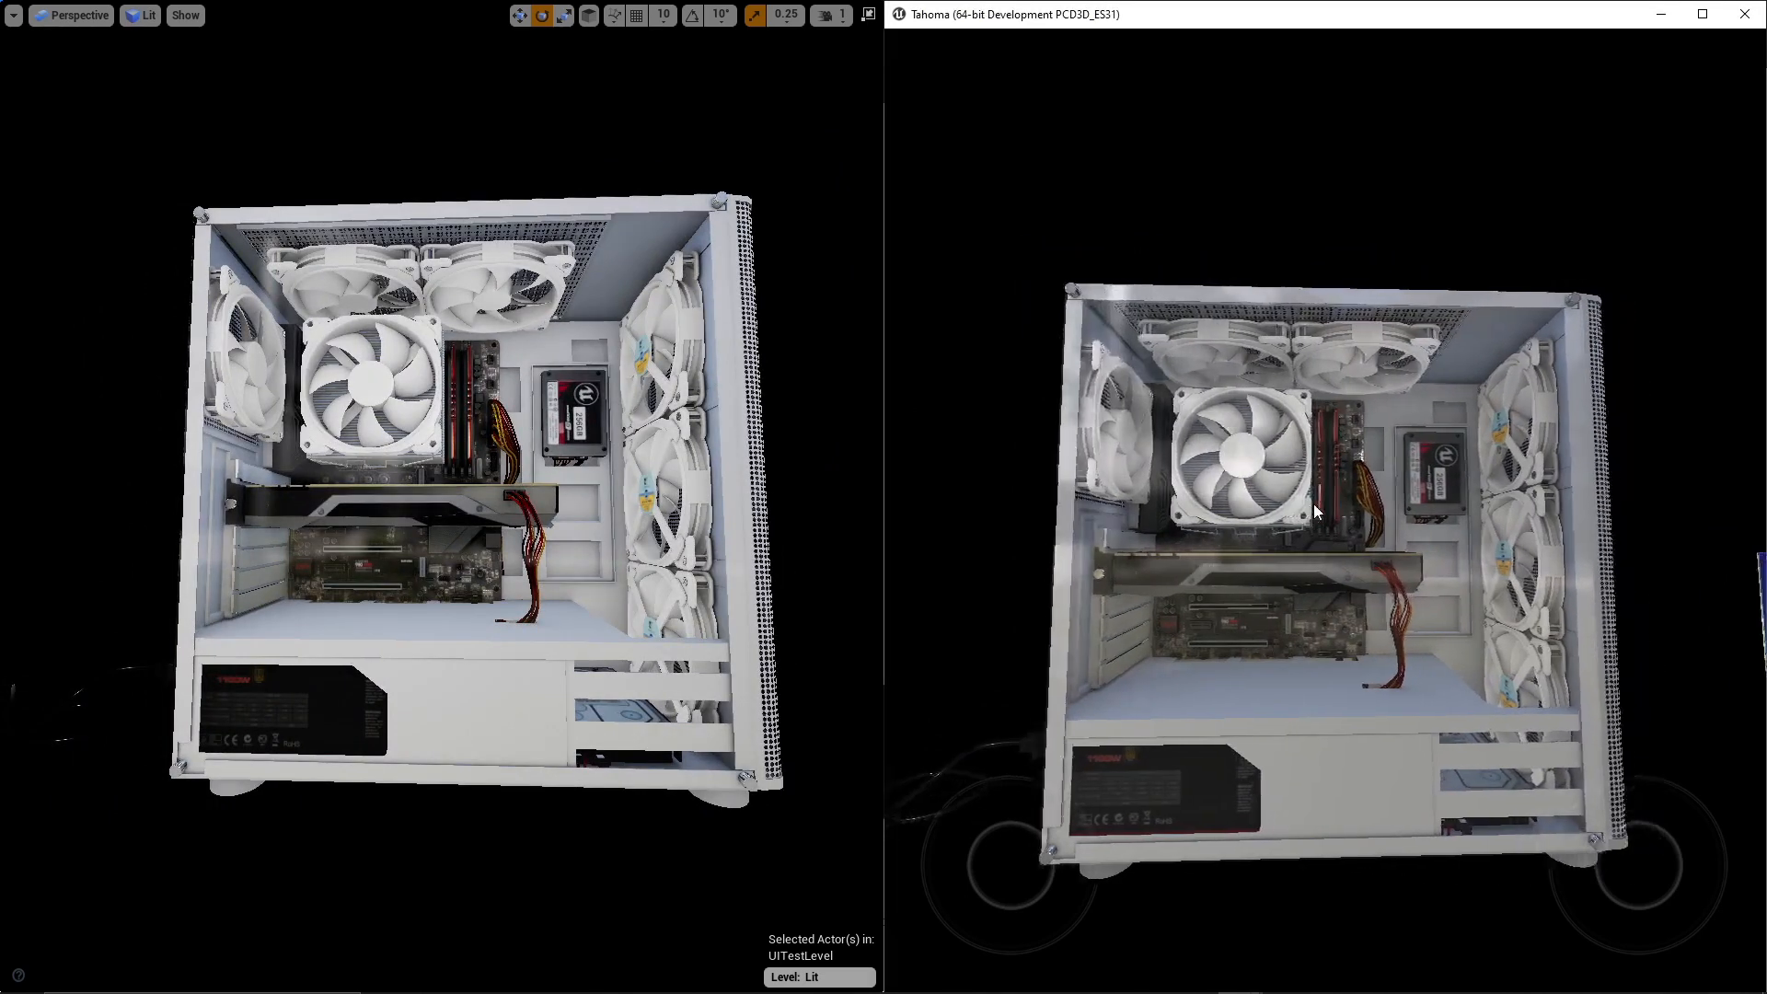
key(s)
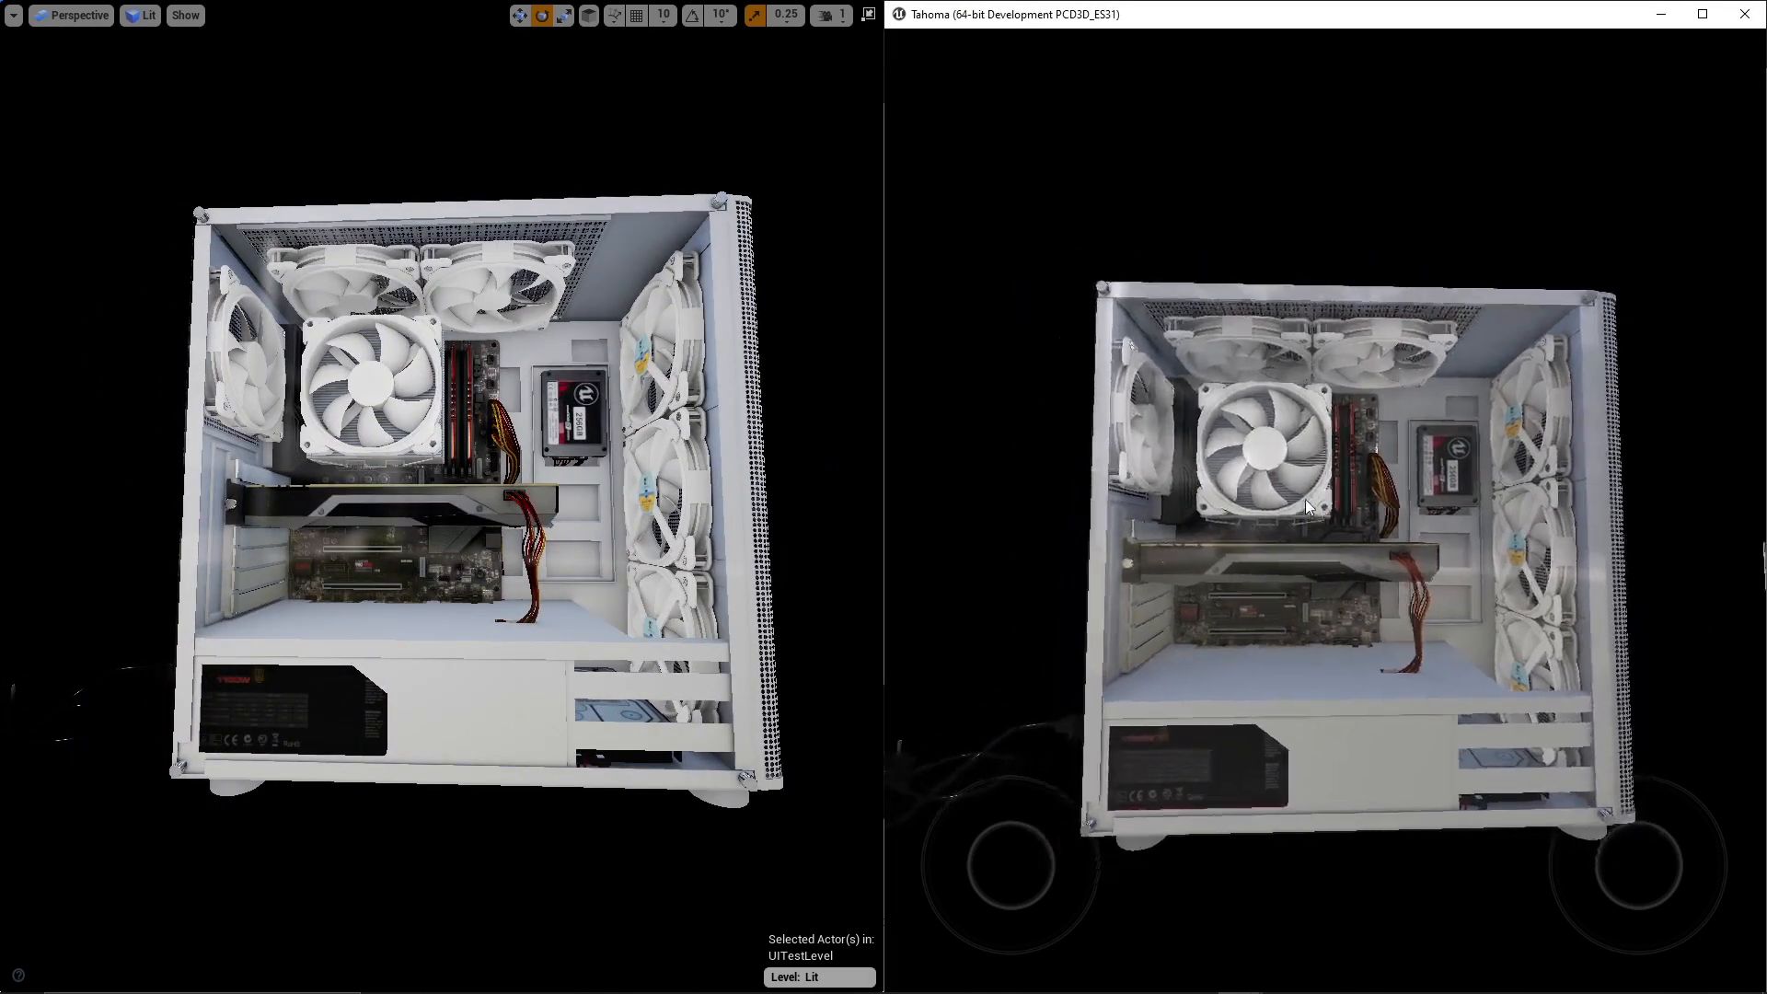
drag(1367, 454, 1393, 445)
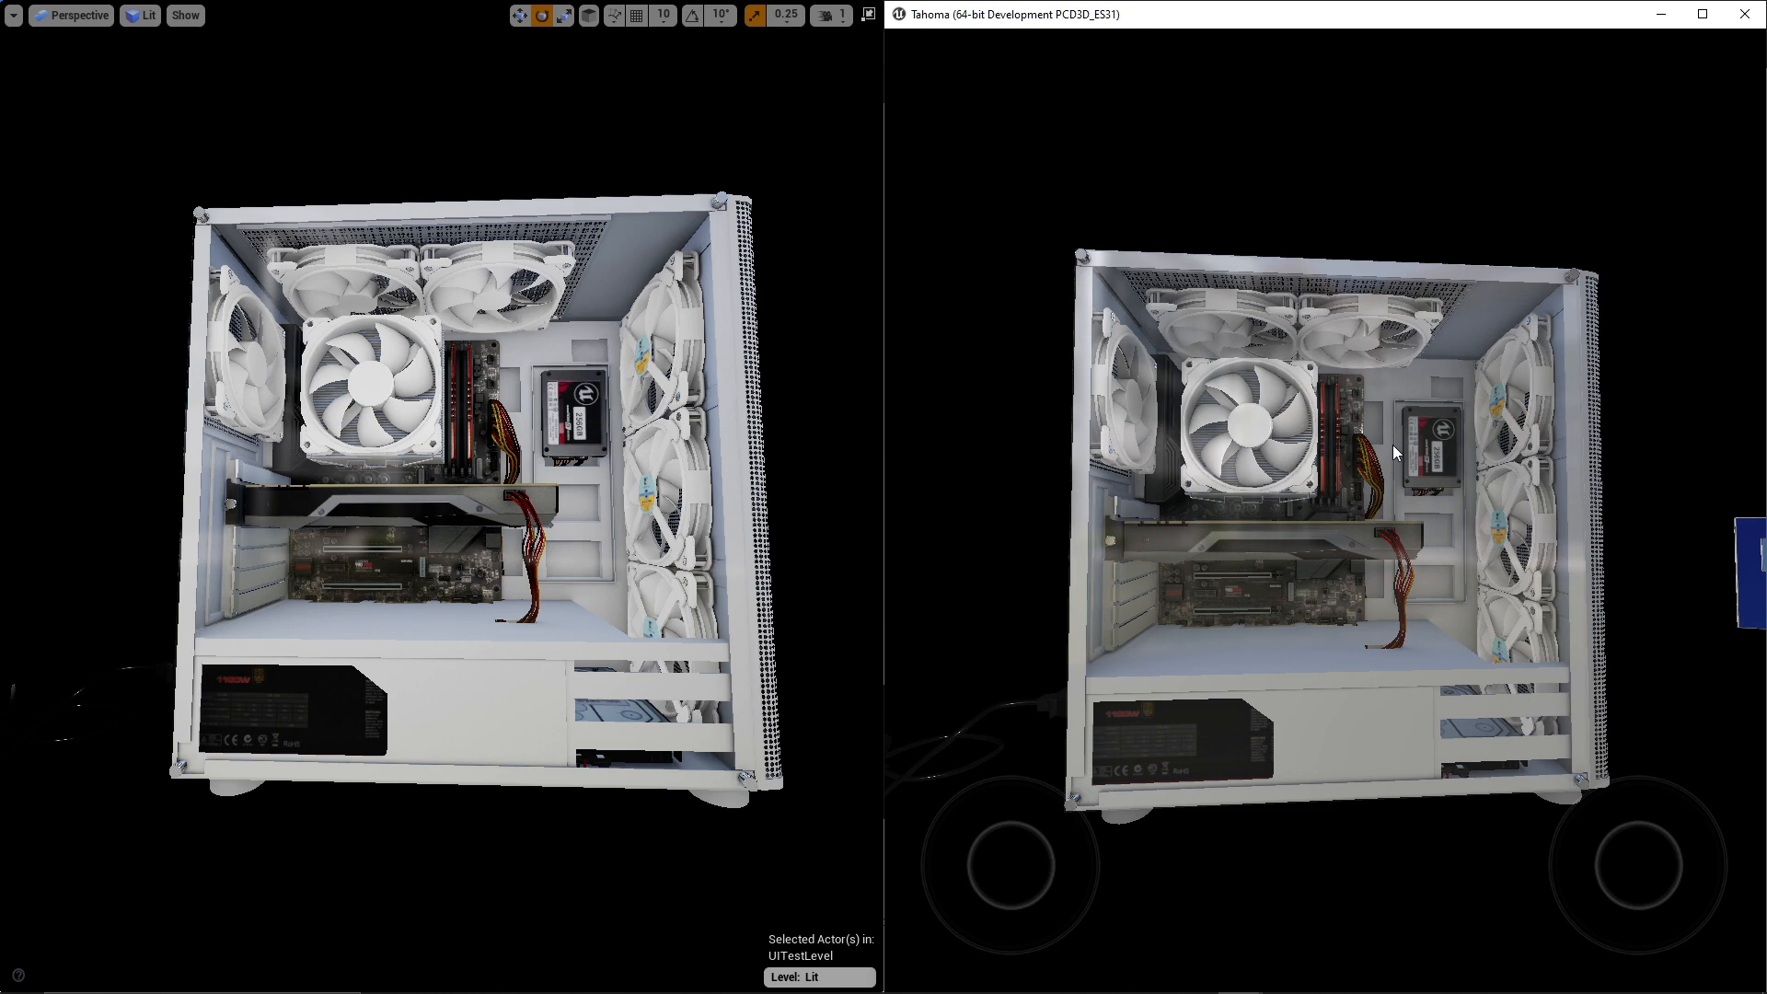
drag(1204, 368, 1210, 366)
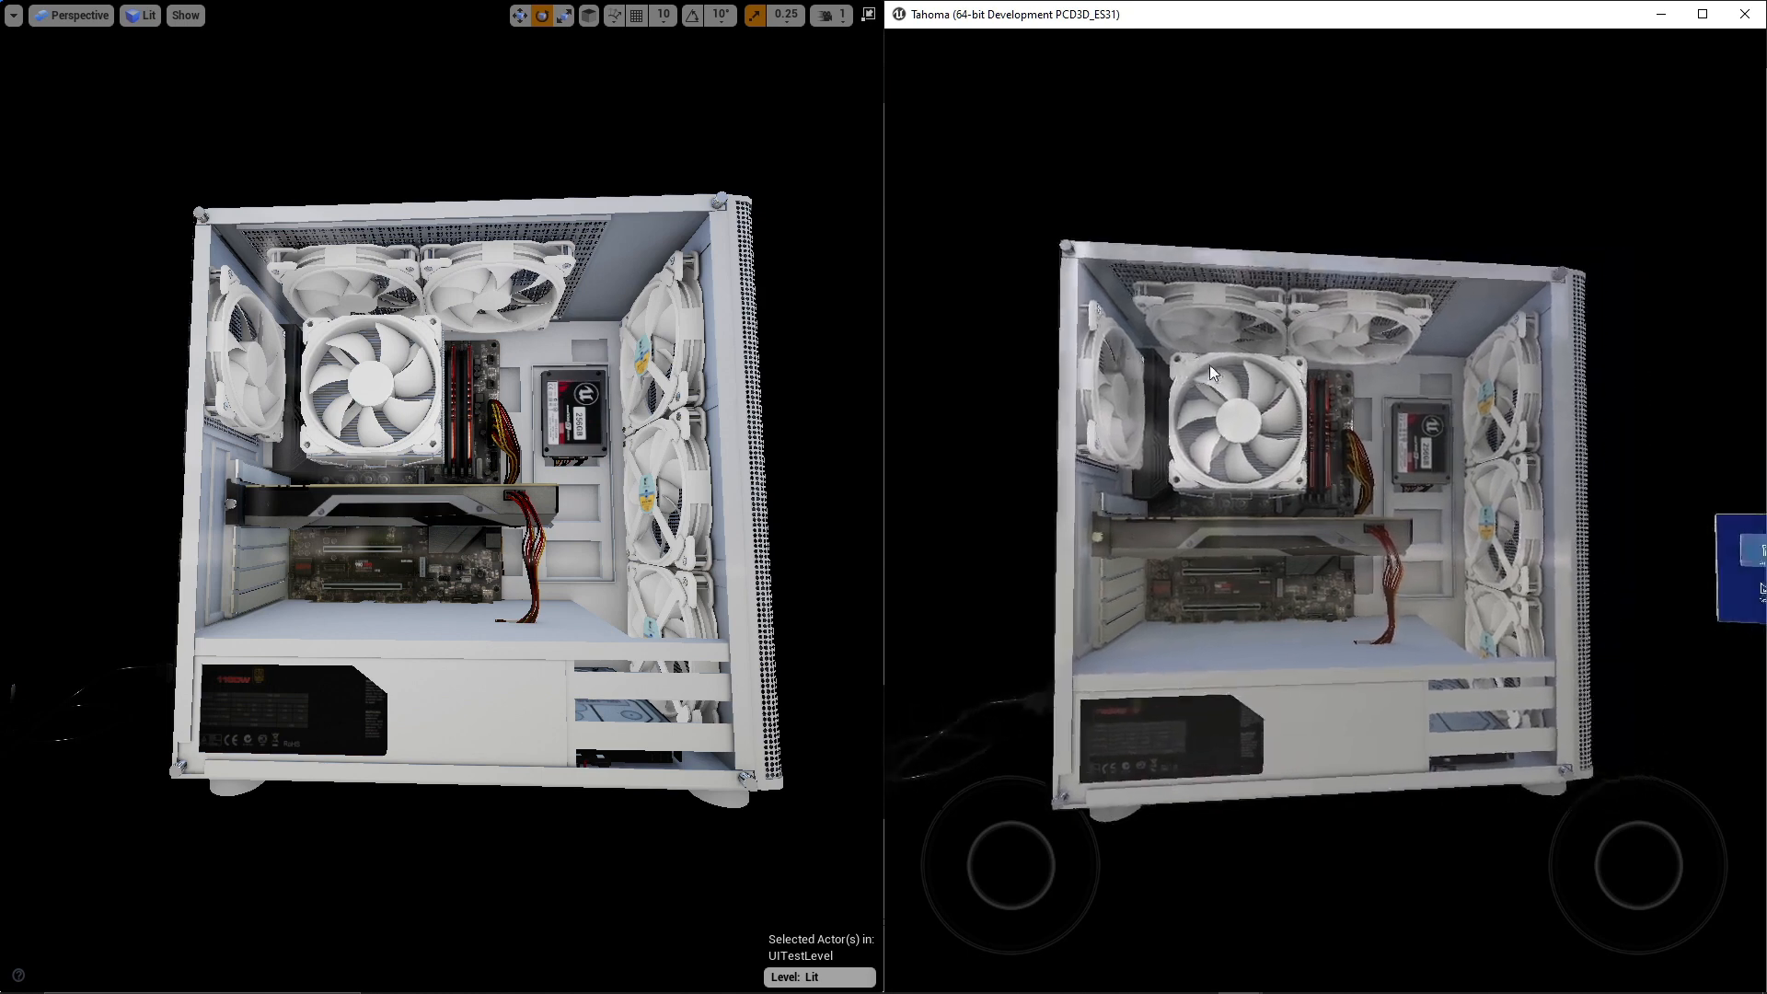
- Close the mobile preview, restore the editor's normal panel layout, and maximize the editor window
click(1744, 13)
mouse_move(772, 103)
right_down()
mouse_move(750, 112)
mouse_move(772, 103)
right_up()
key(F11)
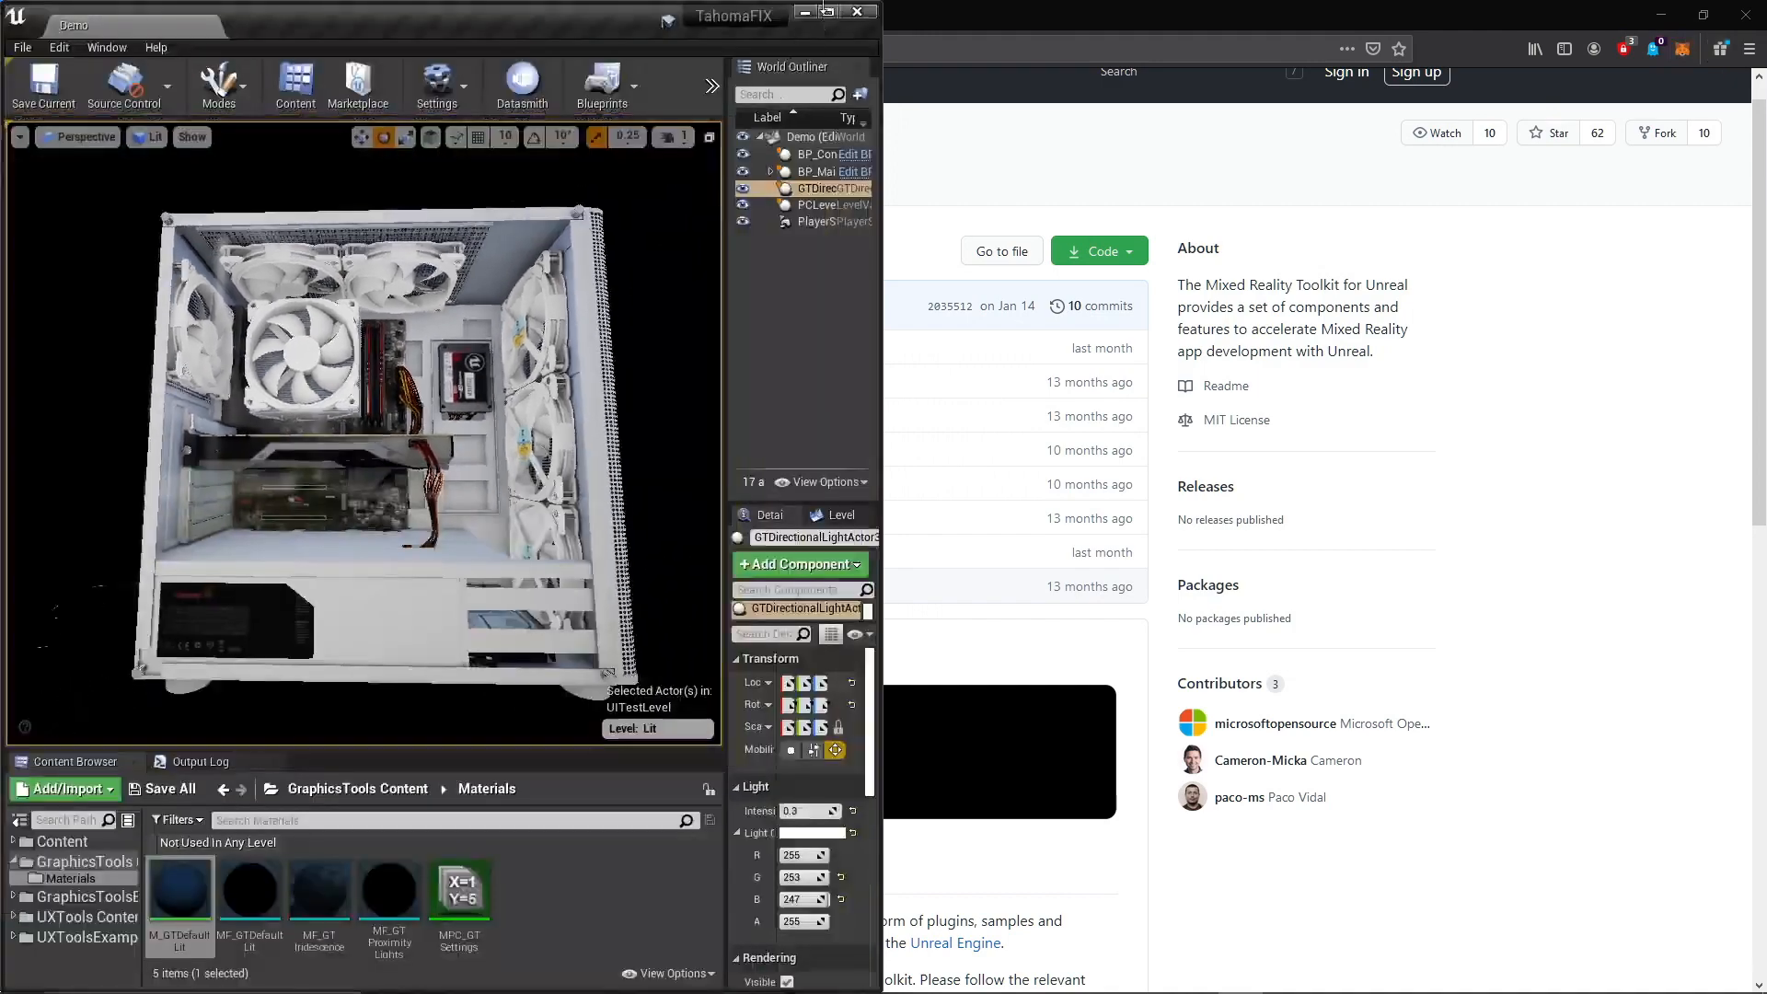
click(831, 10)
key(s)
right_drag(858, 257, 858, 245)
- Set the editor's Preview Rendering Level to Android ES 3.1
click(451, 76)
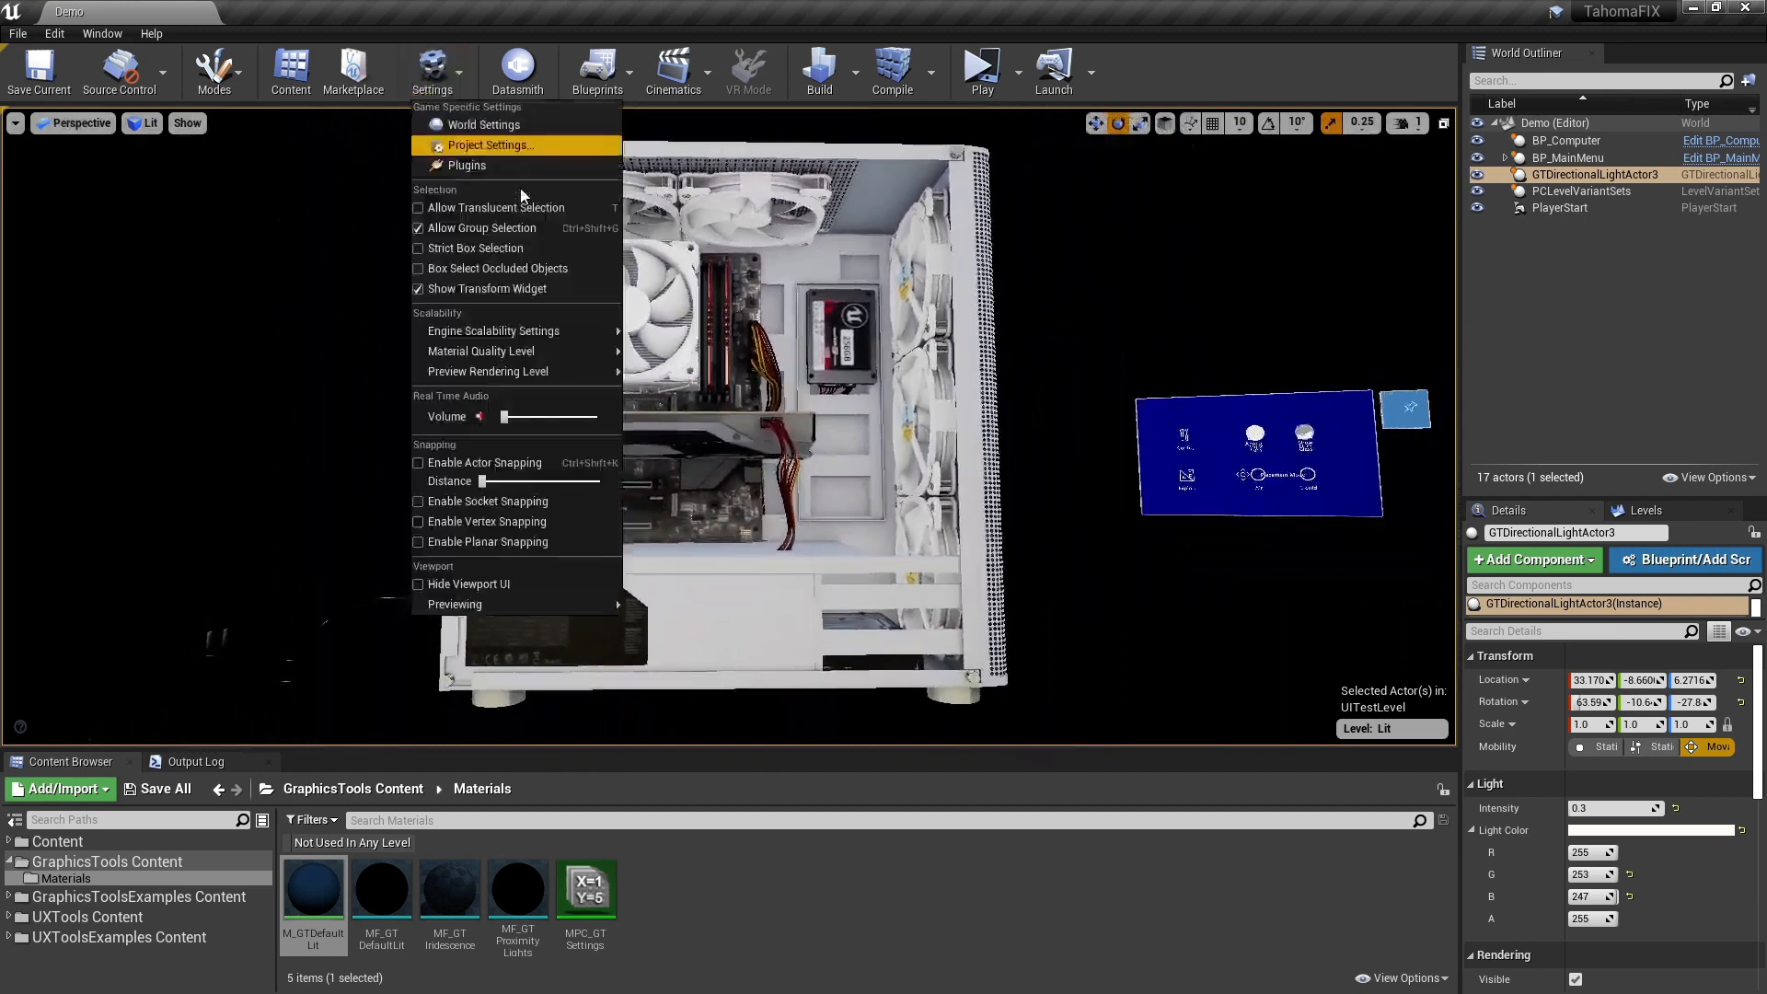
mouse_move(518, 377)
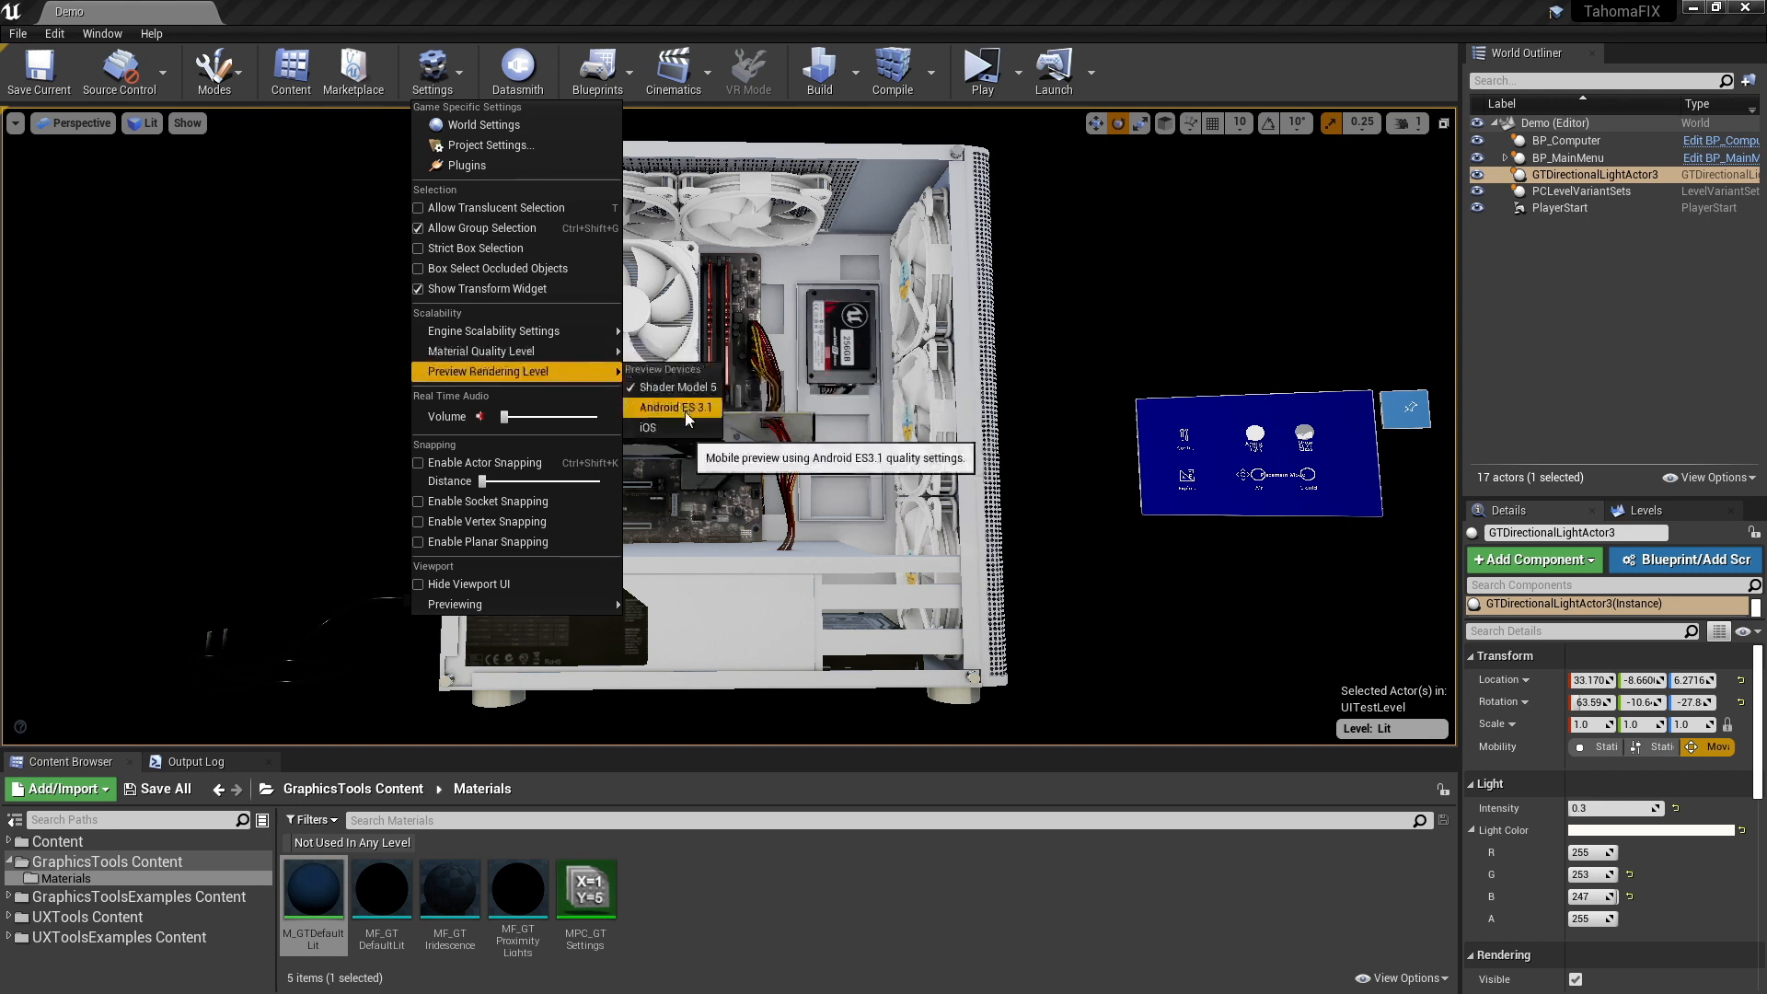
click(683, 411)
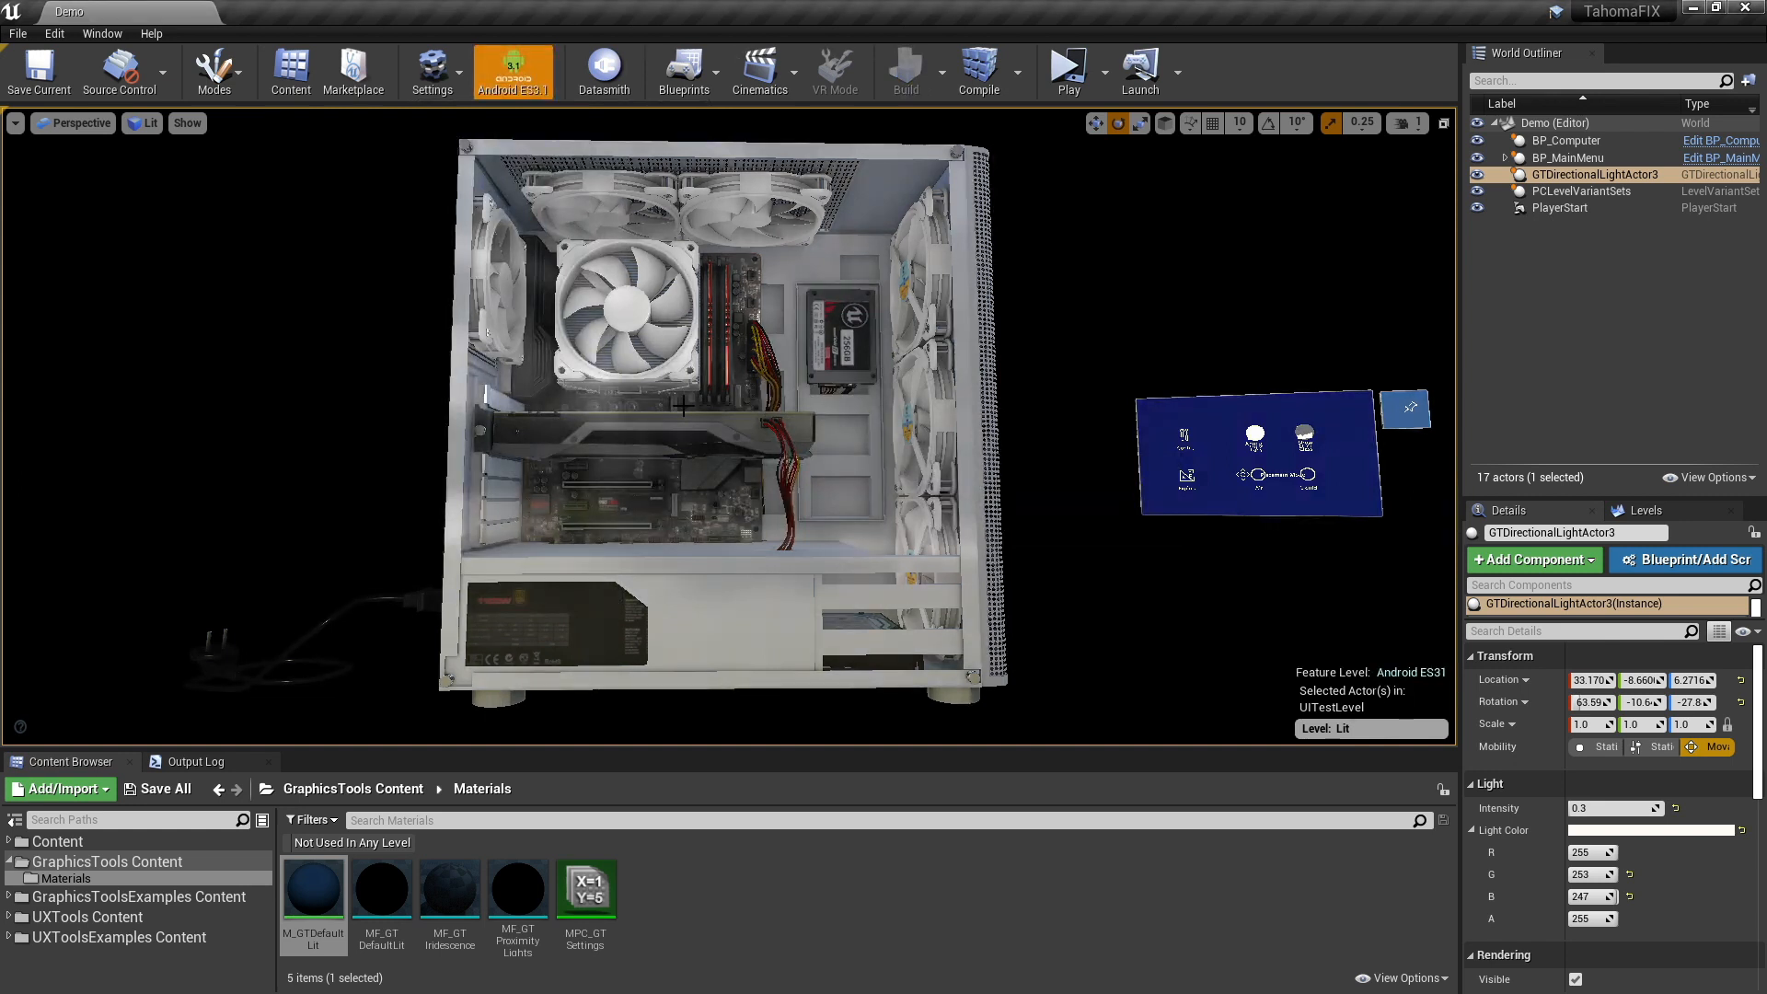
mouse_move(642, 388)
right_down()
mouse_move(659, 368)
mouse_move(628, 392)
mouse_move(654, 391)
right_up()
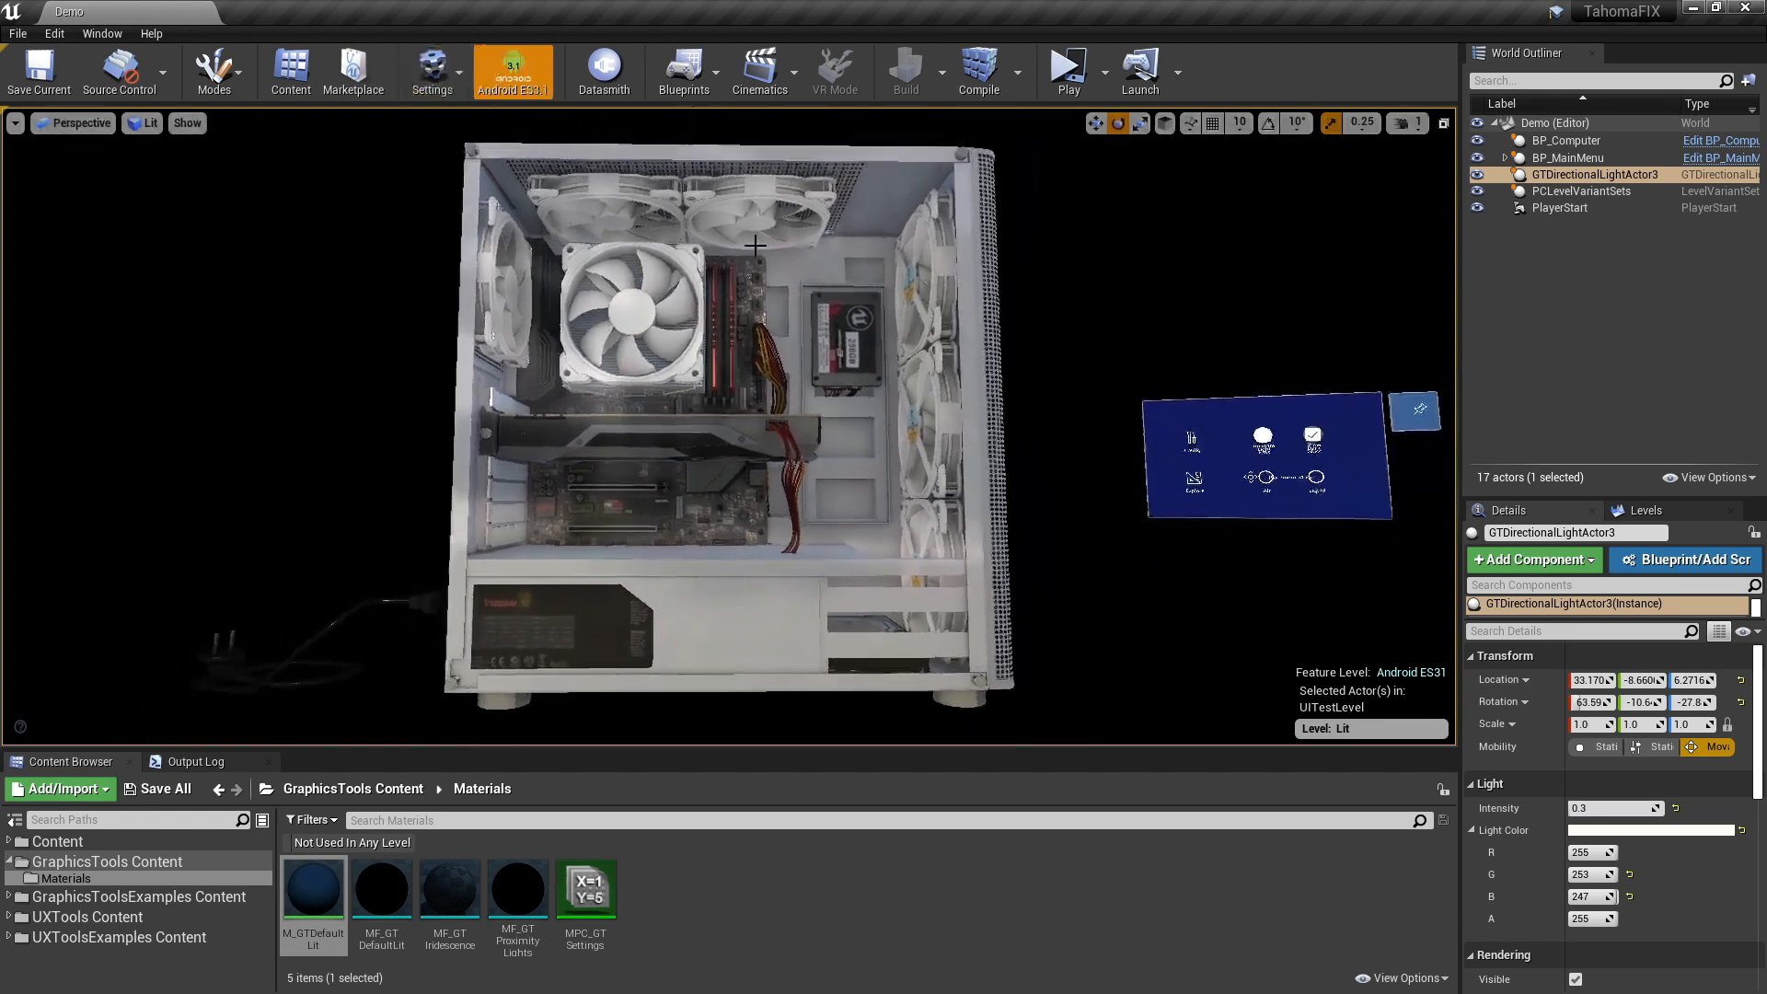
- Switch the viewport back and forth between SM5 and Android ES3.1, and examine the computer case's shading in the ES3.1 preview
click(514, 78)
click(508, 85)
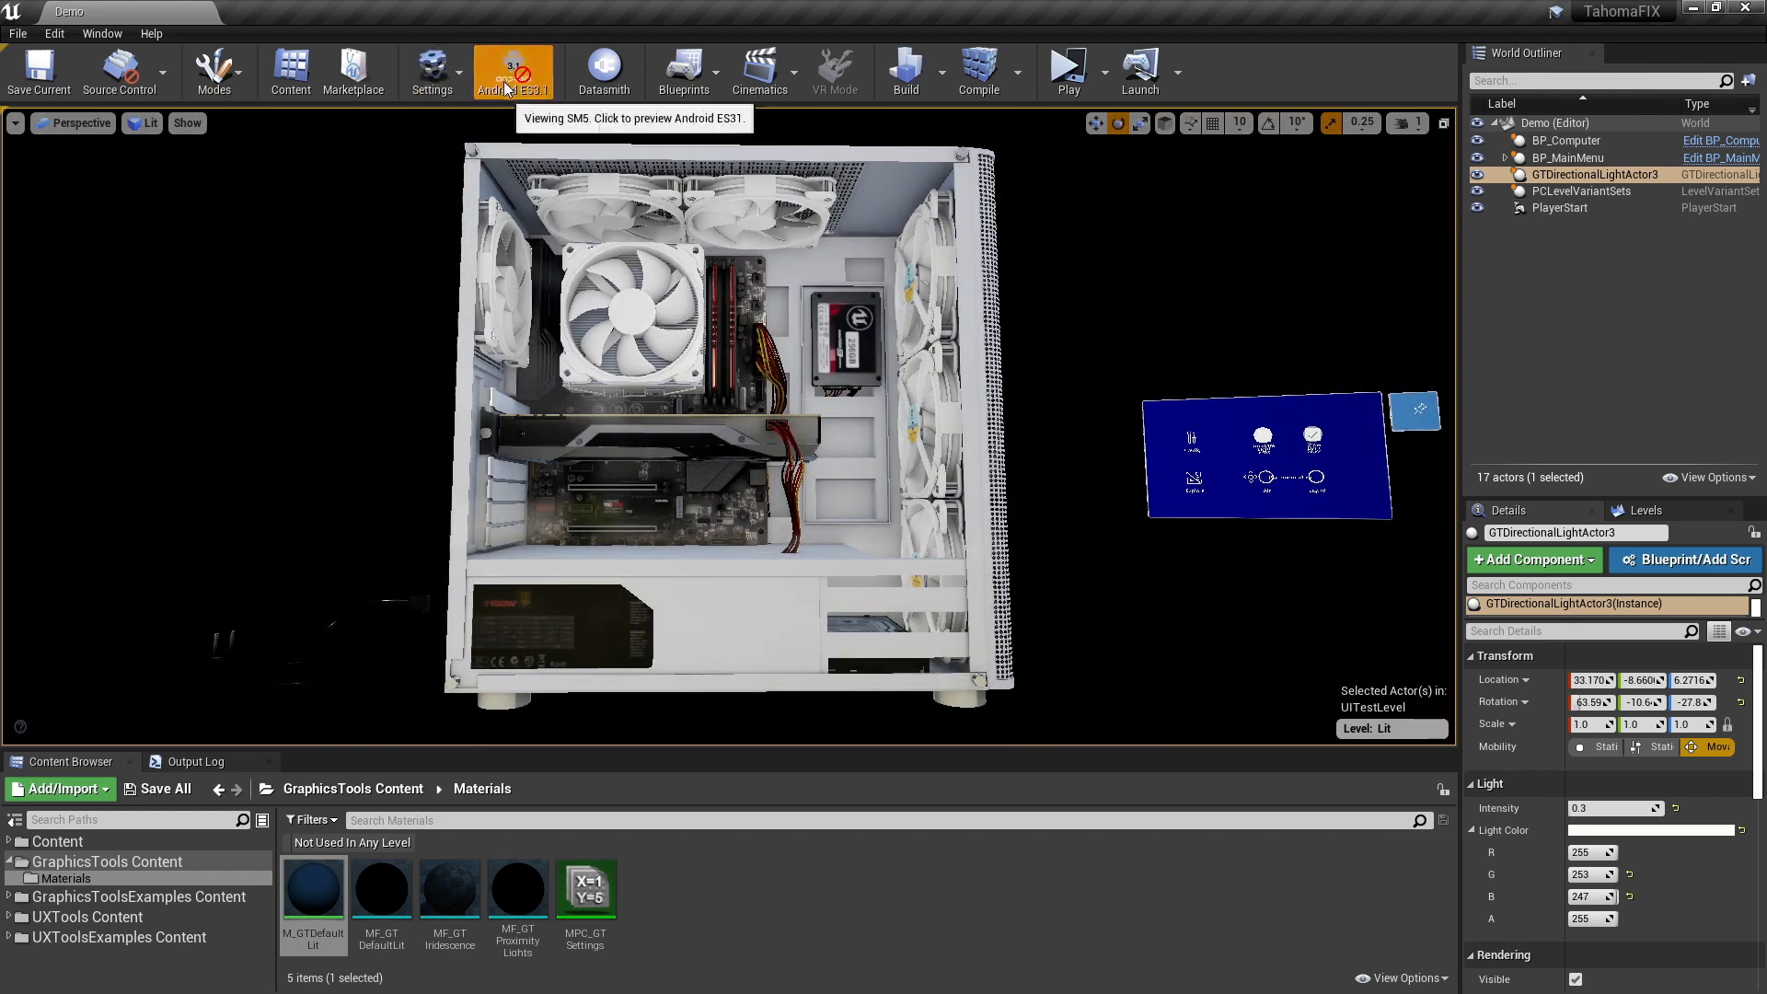
click(508, 84)
click(508, 85)
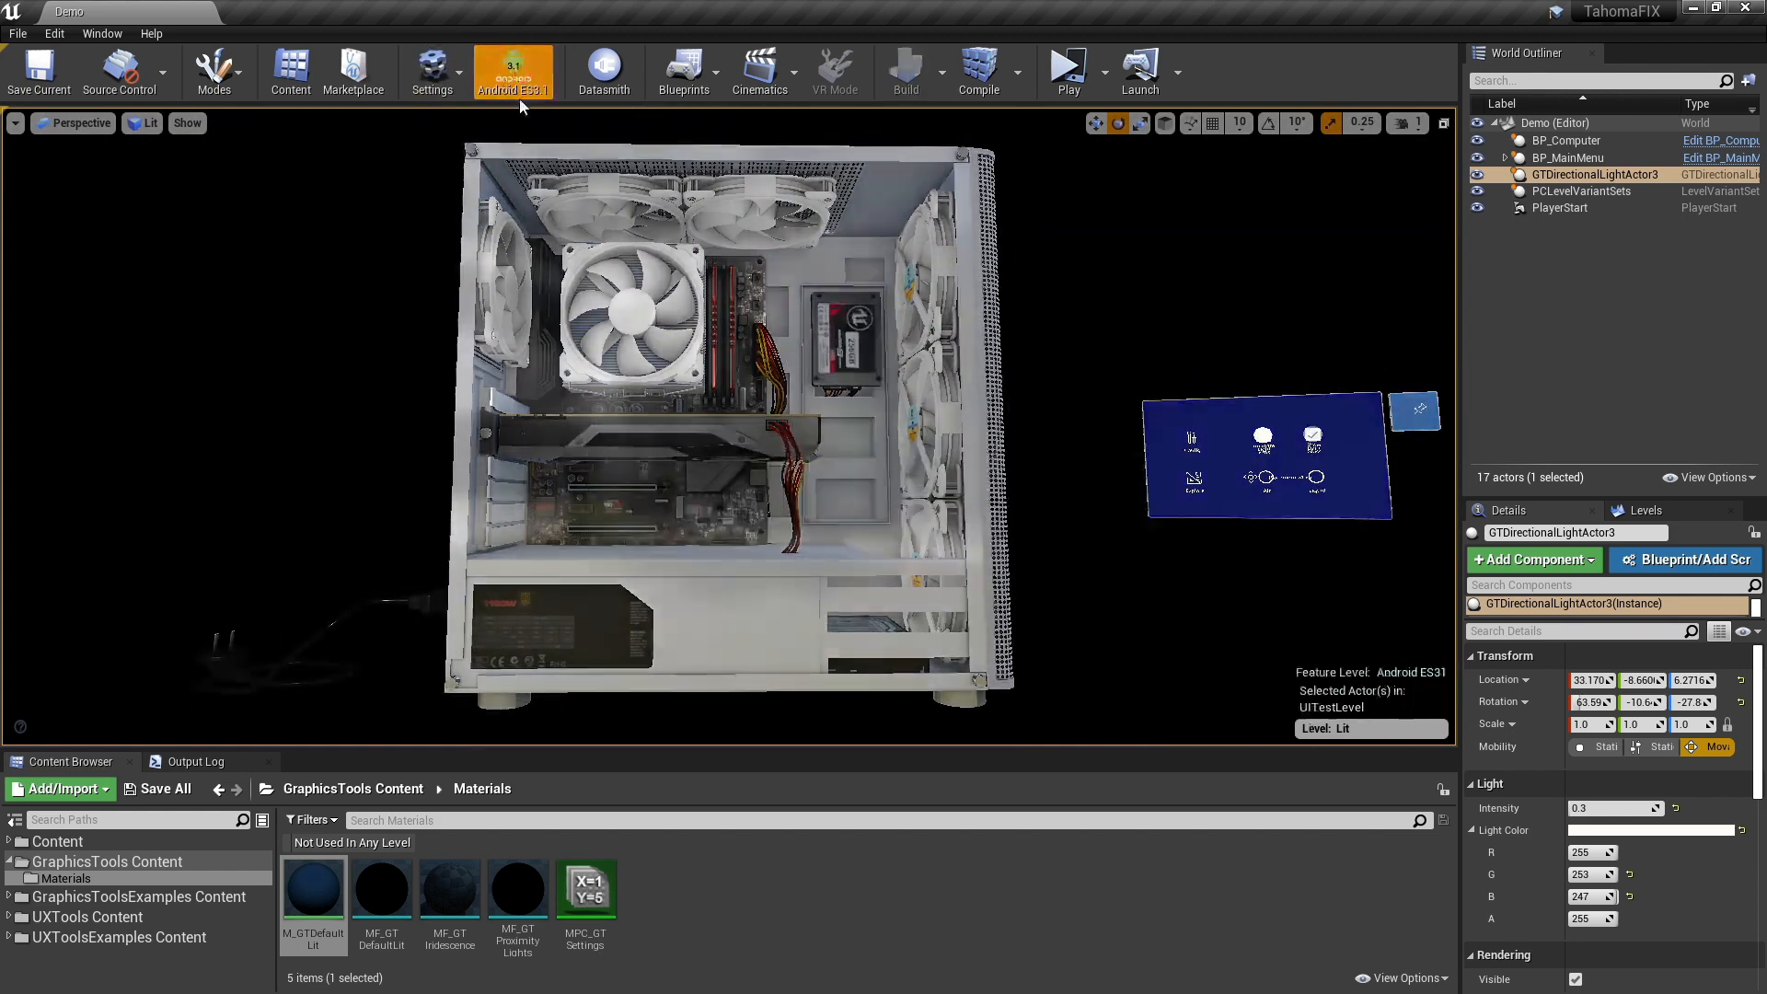
right_drag(720, 326, 726, 373)
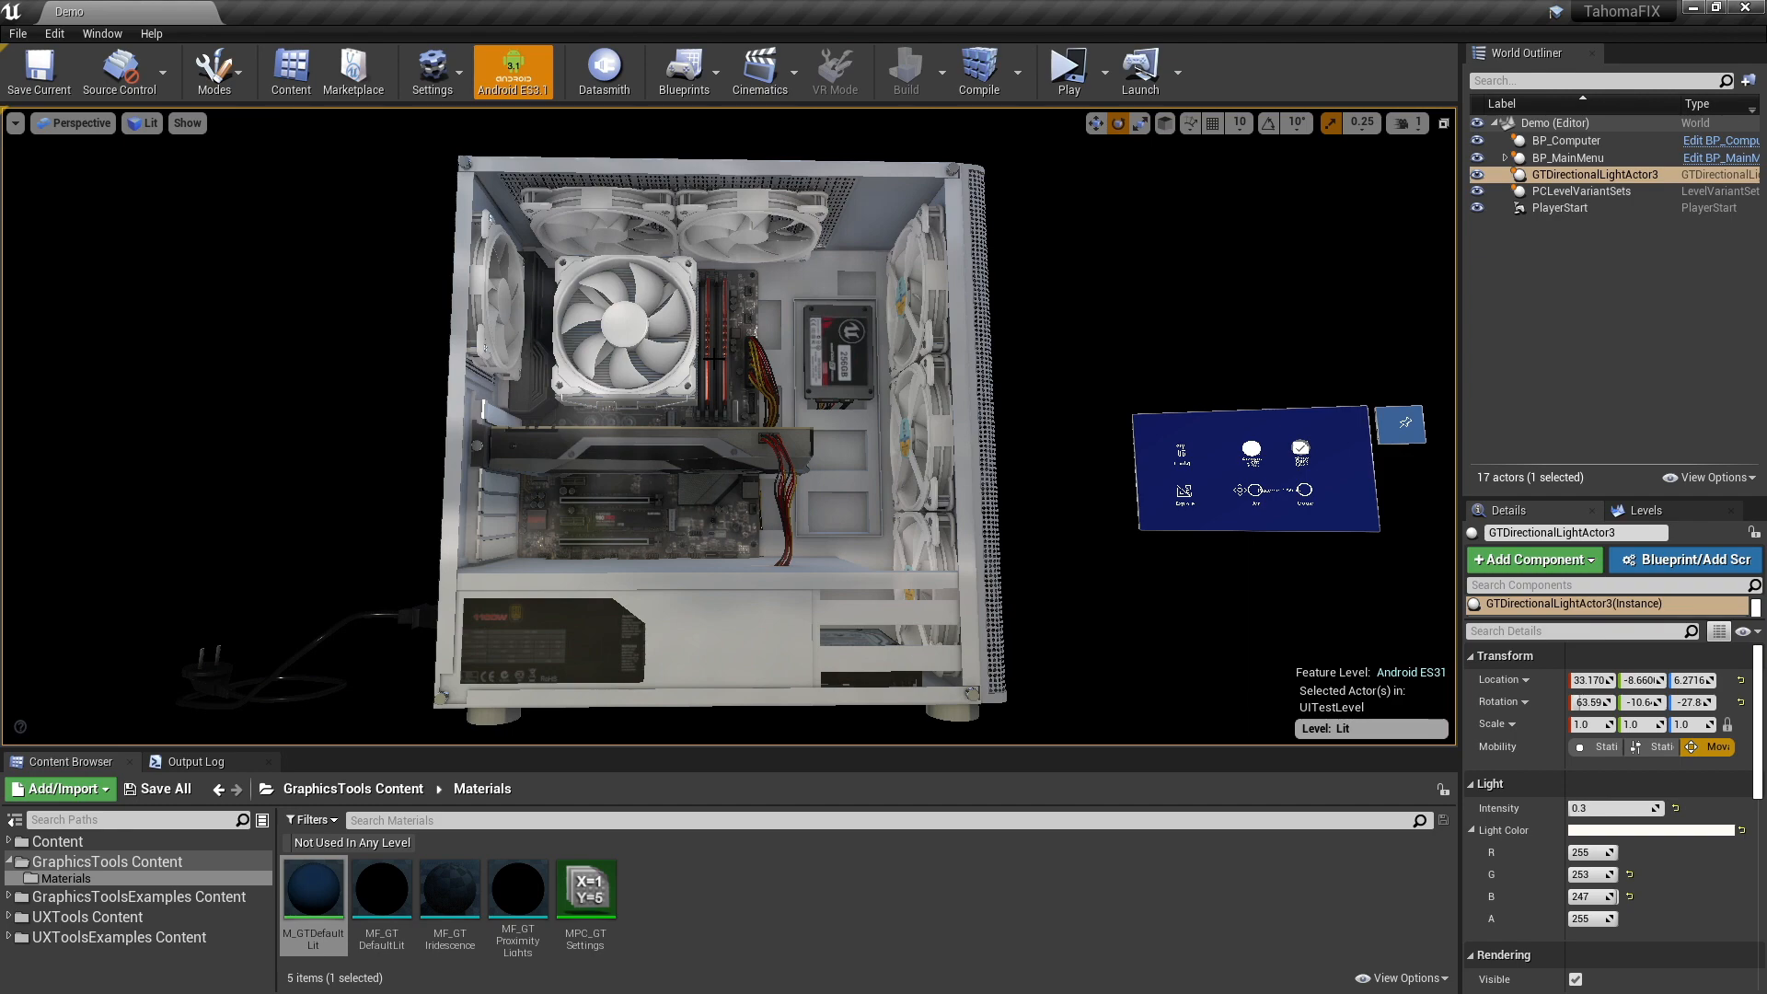
mouse_move(715, 359)
right_down()
mouse_move(697, 345)
mouse_move(731, 345)
right_up()
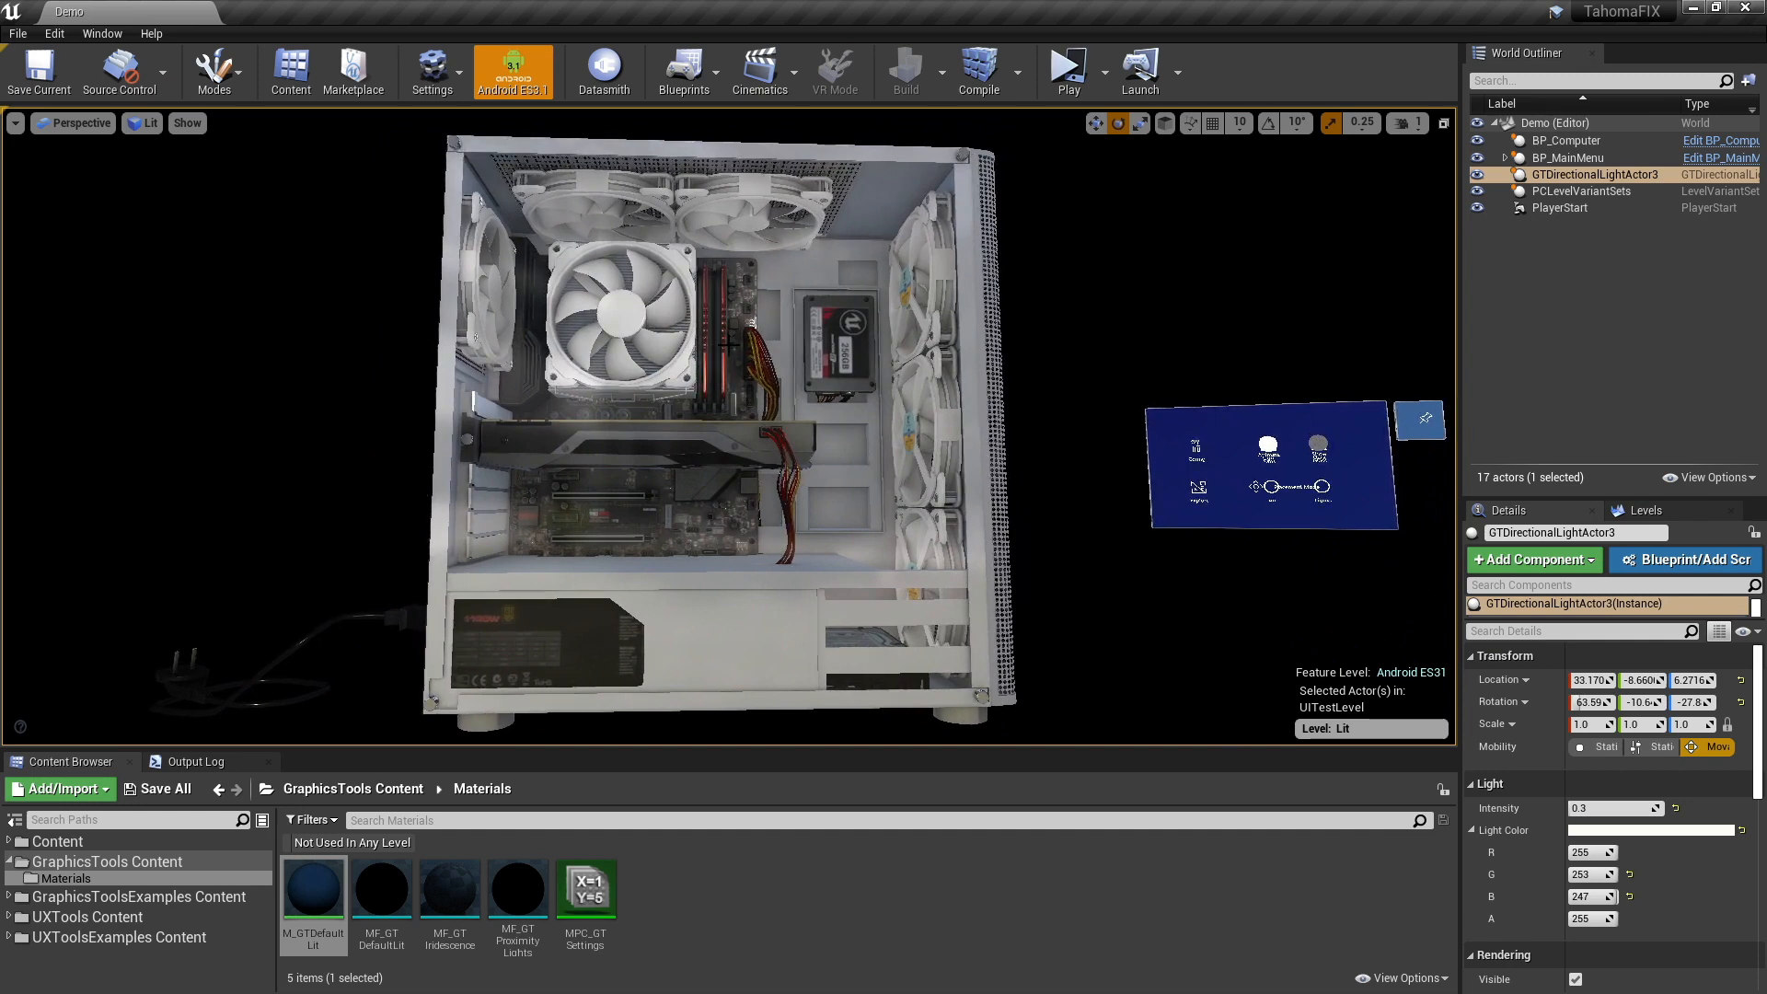
right_drag(728, 345, 729, 342)
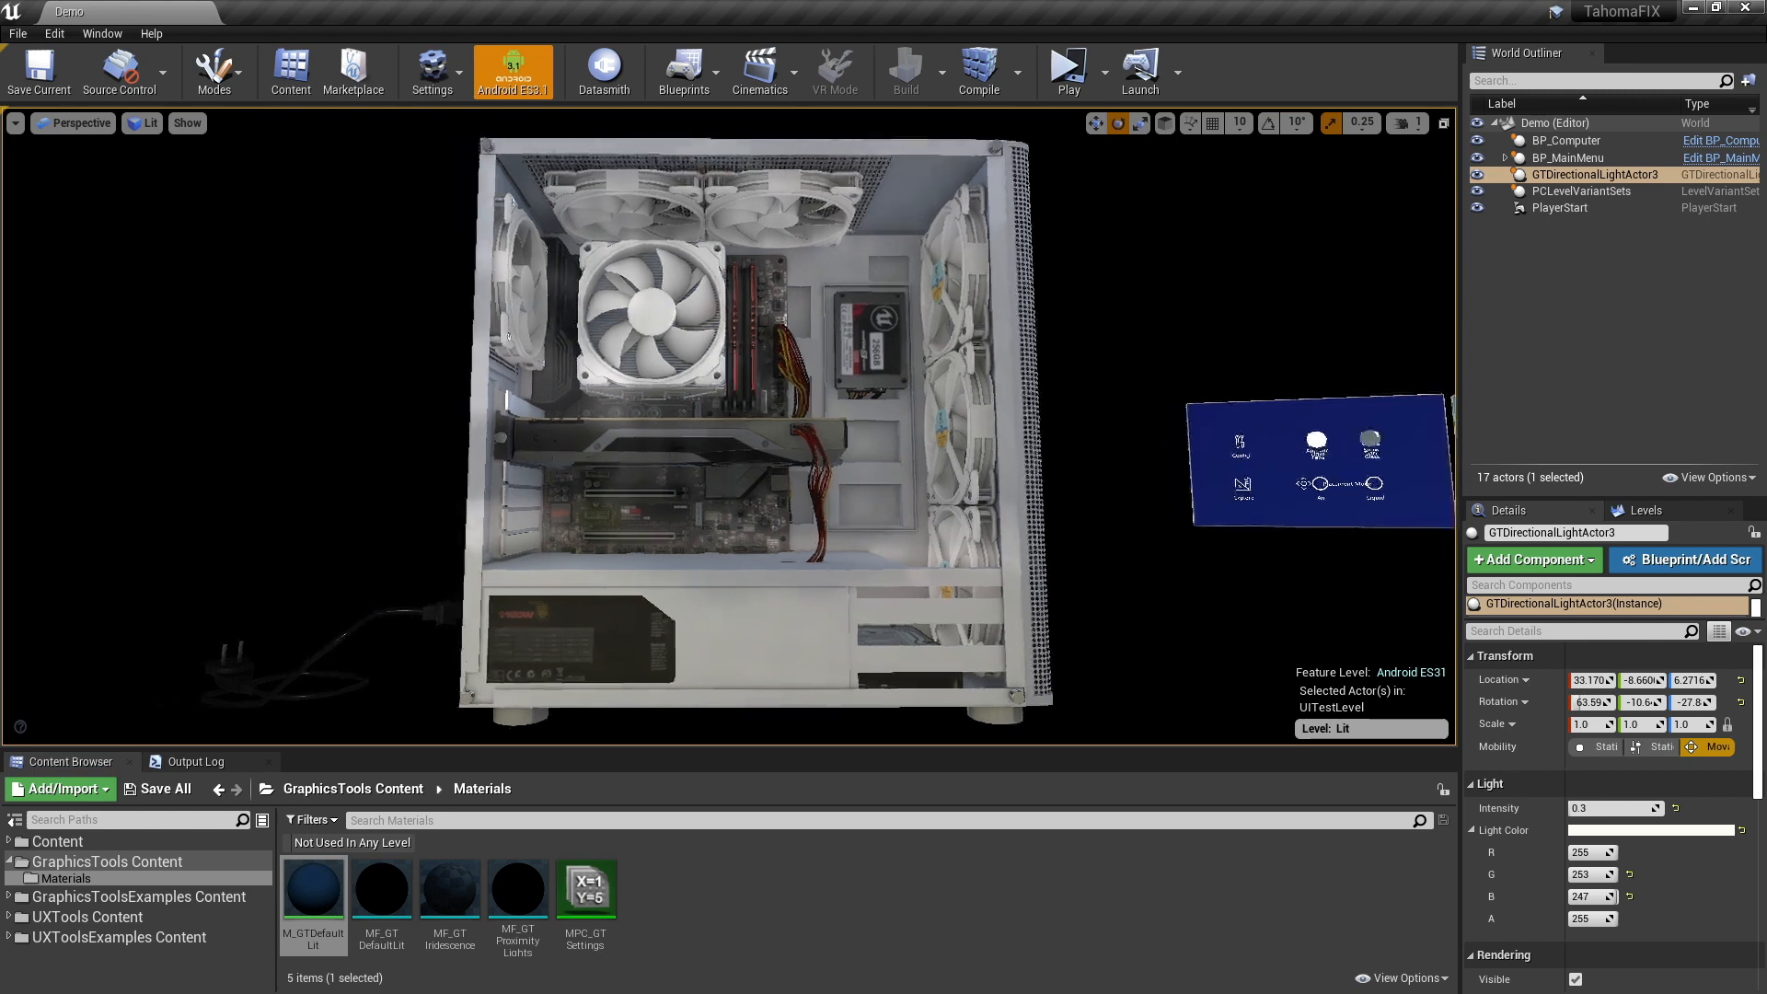
right_drag(661, 613, 685, 609)
right_drag(515, 607, 487, 622)
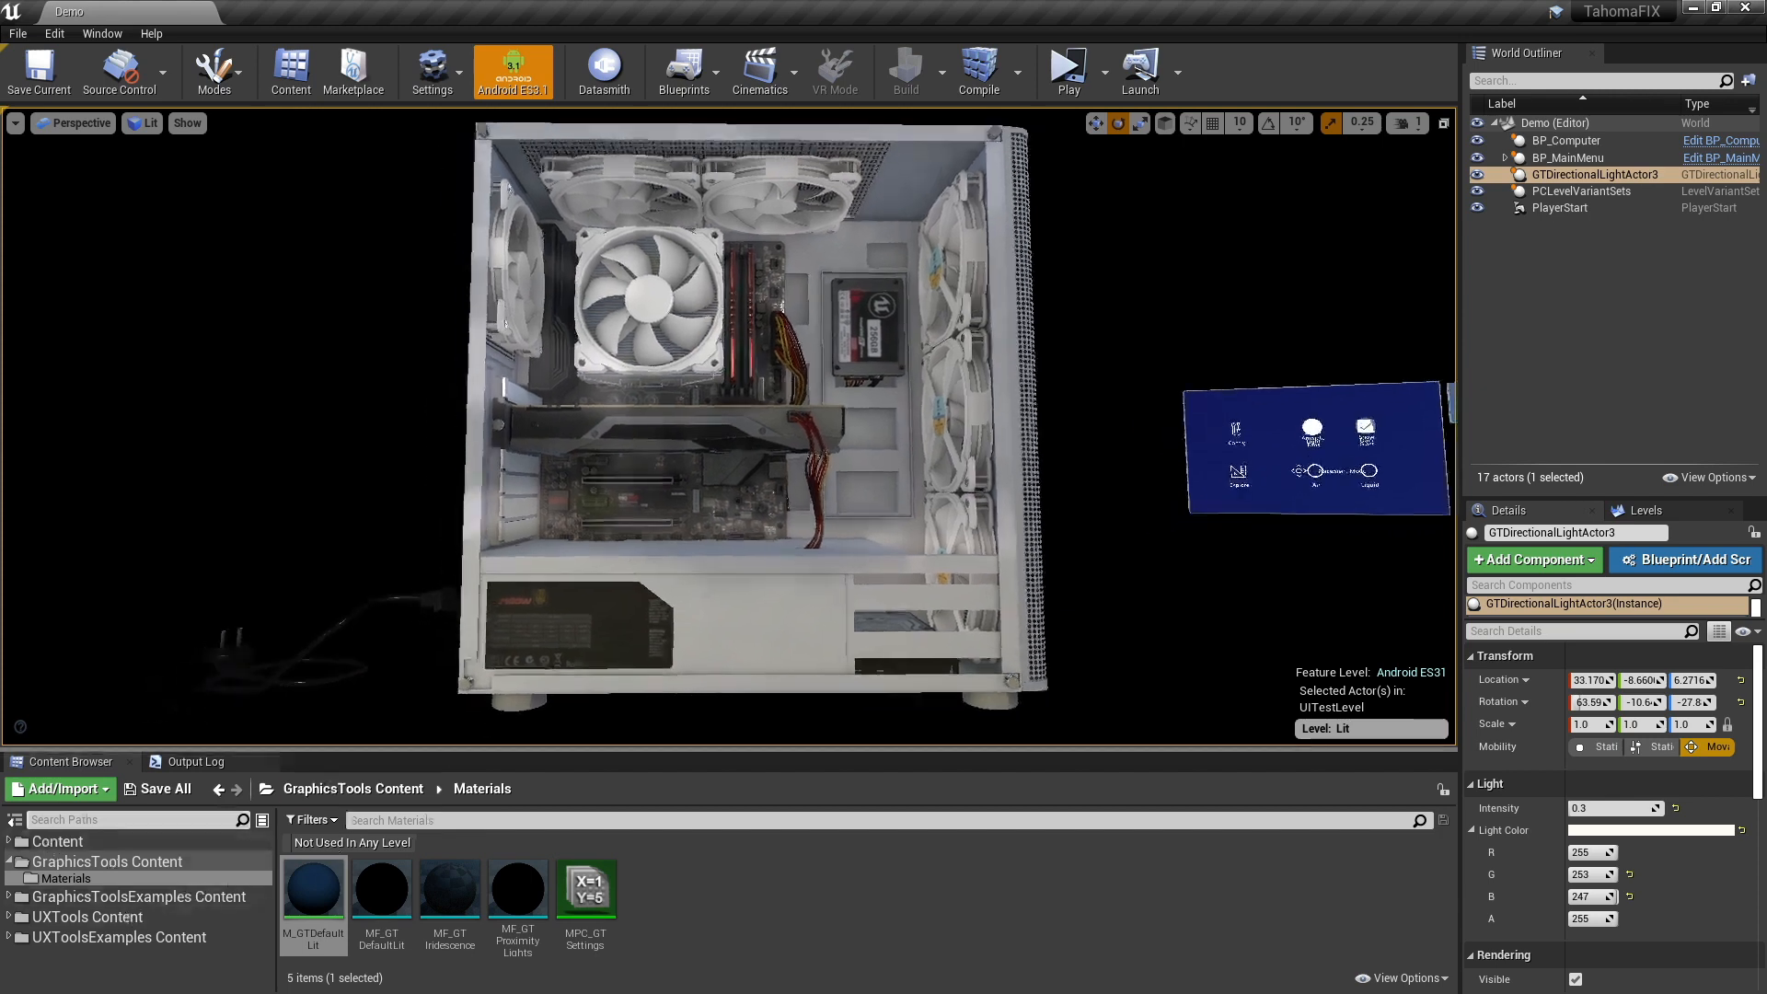
right_drag(691, 603, 691, 603)
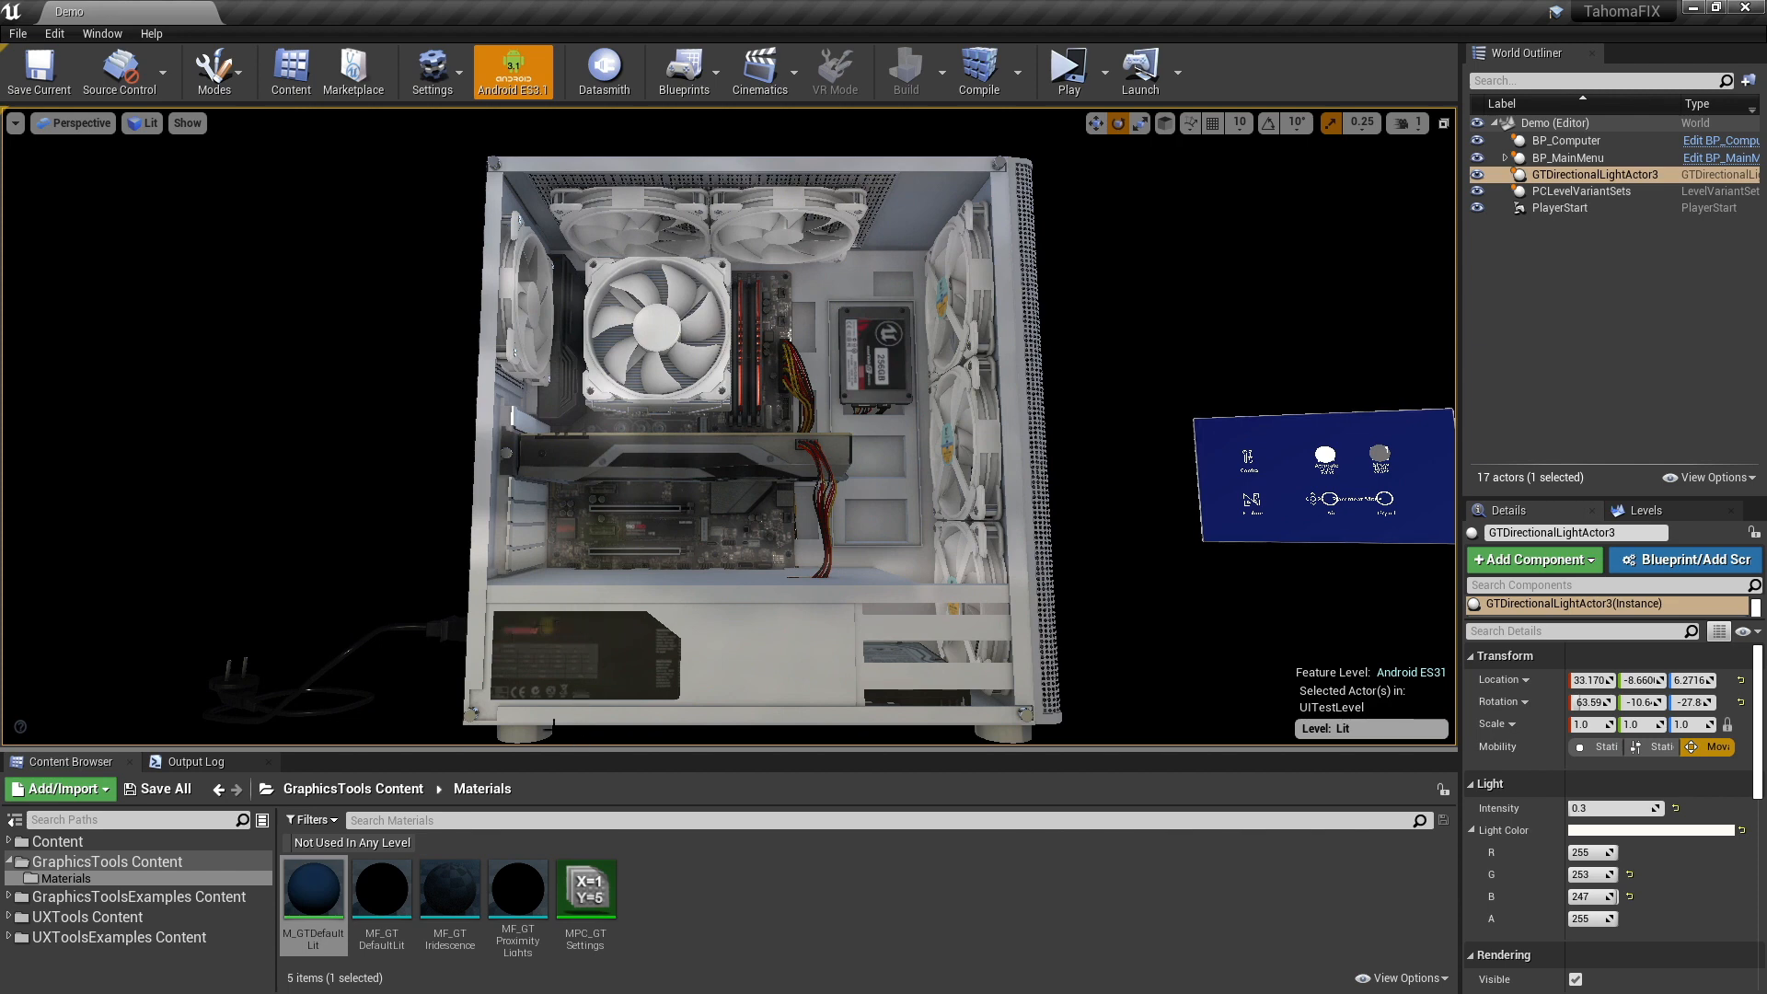
- Open the EpicQuad_CC+EV13 cubemap from Content/PC/Textures and arrange its editor window so the computer case stays visible
click(58, 845)
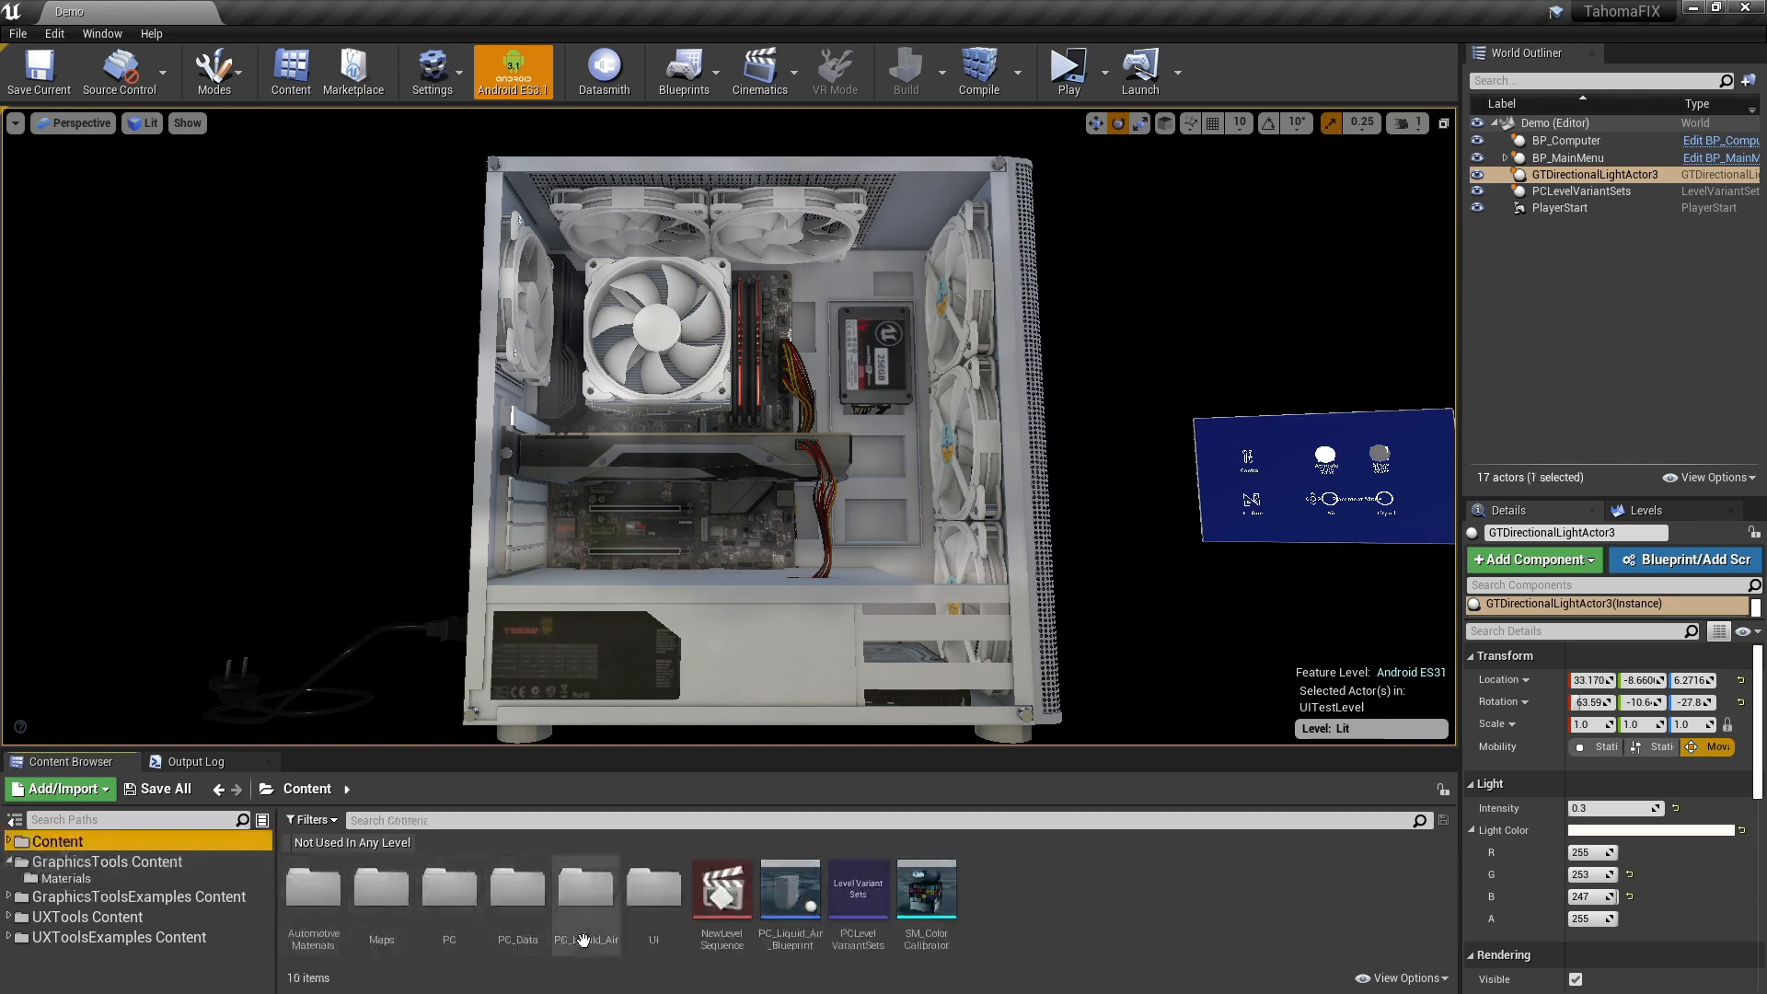
double_click(515, 895)
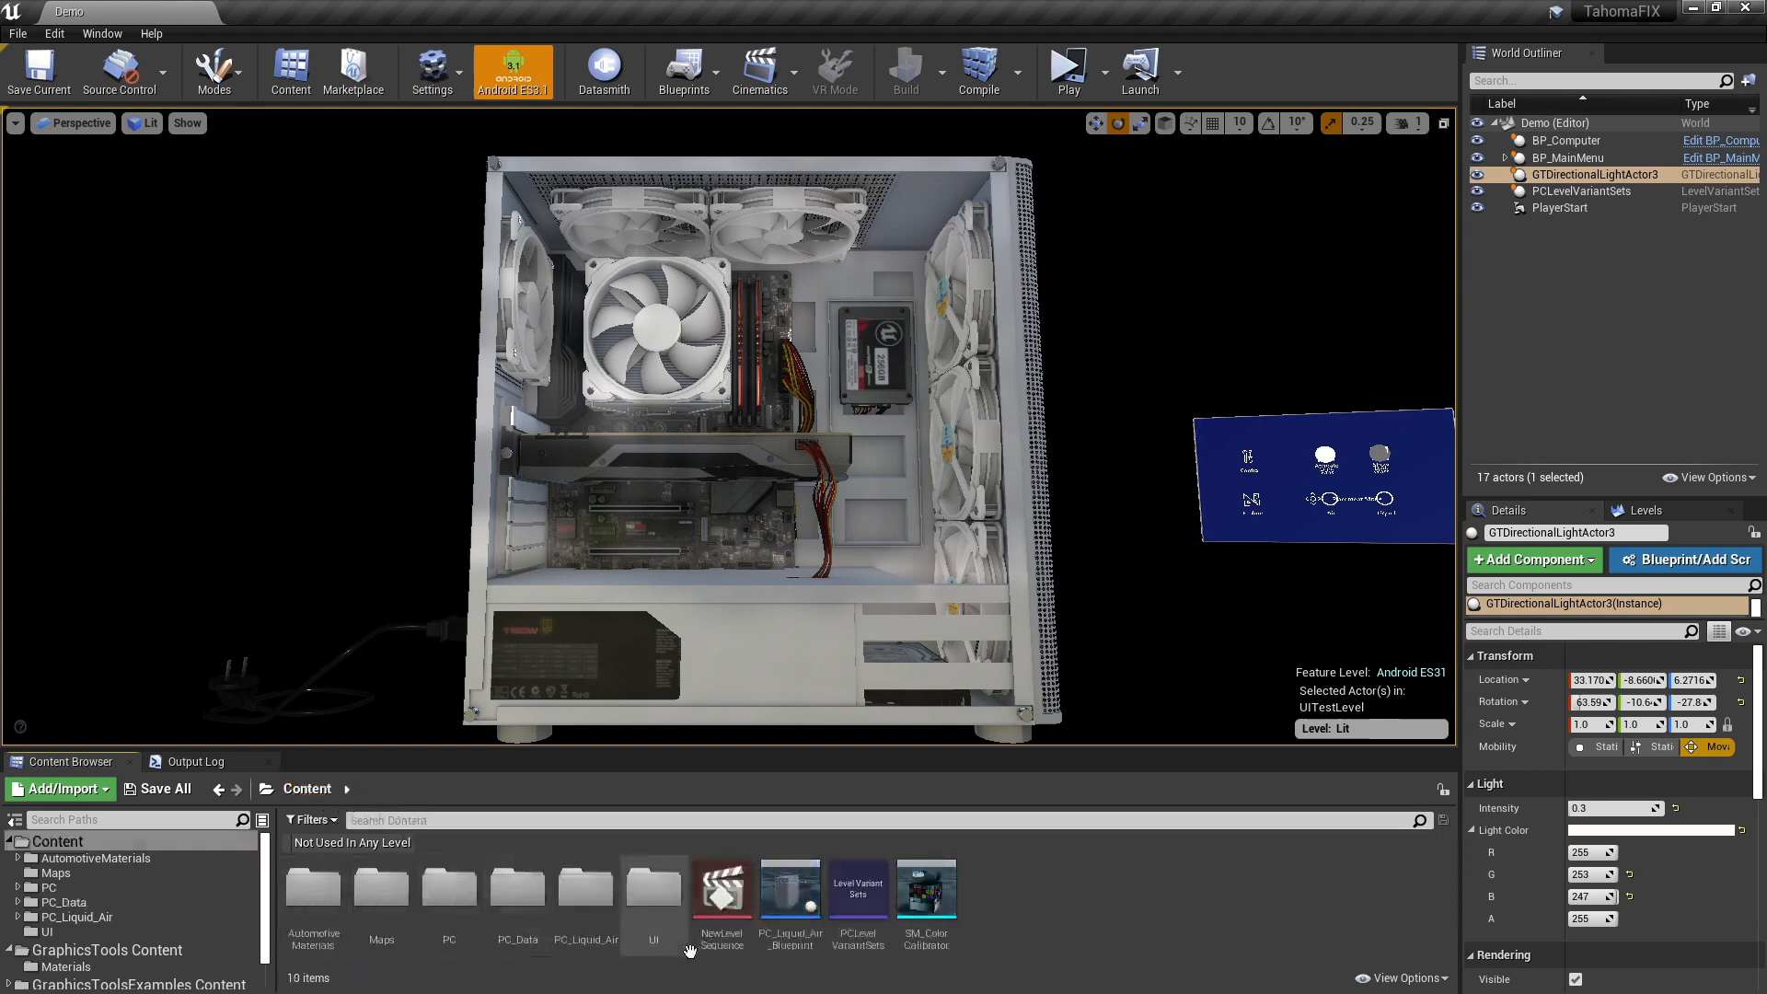
double_click(450, 891)
double_click(406, 891)
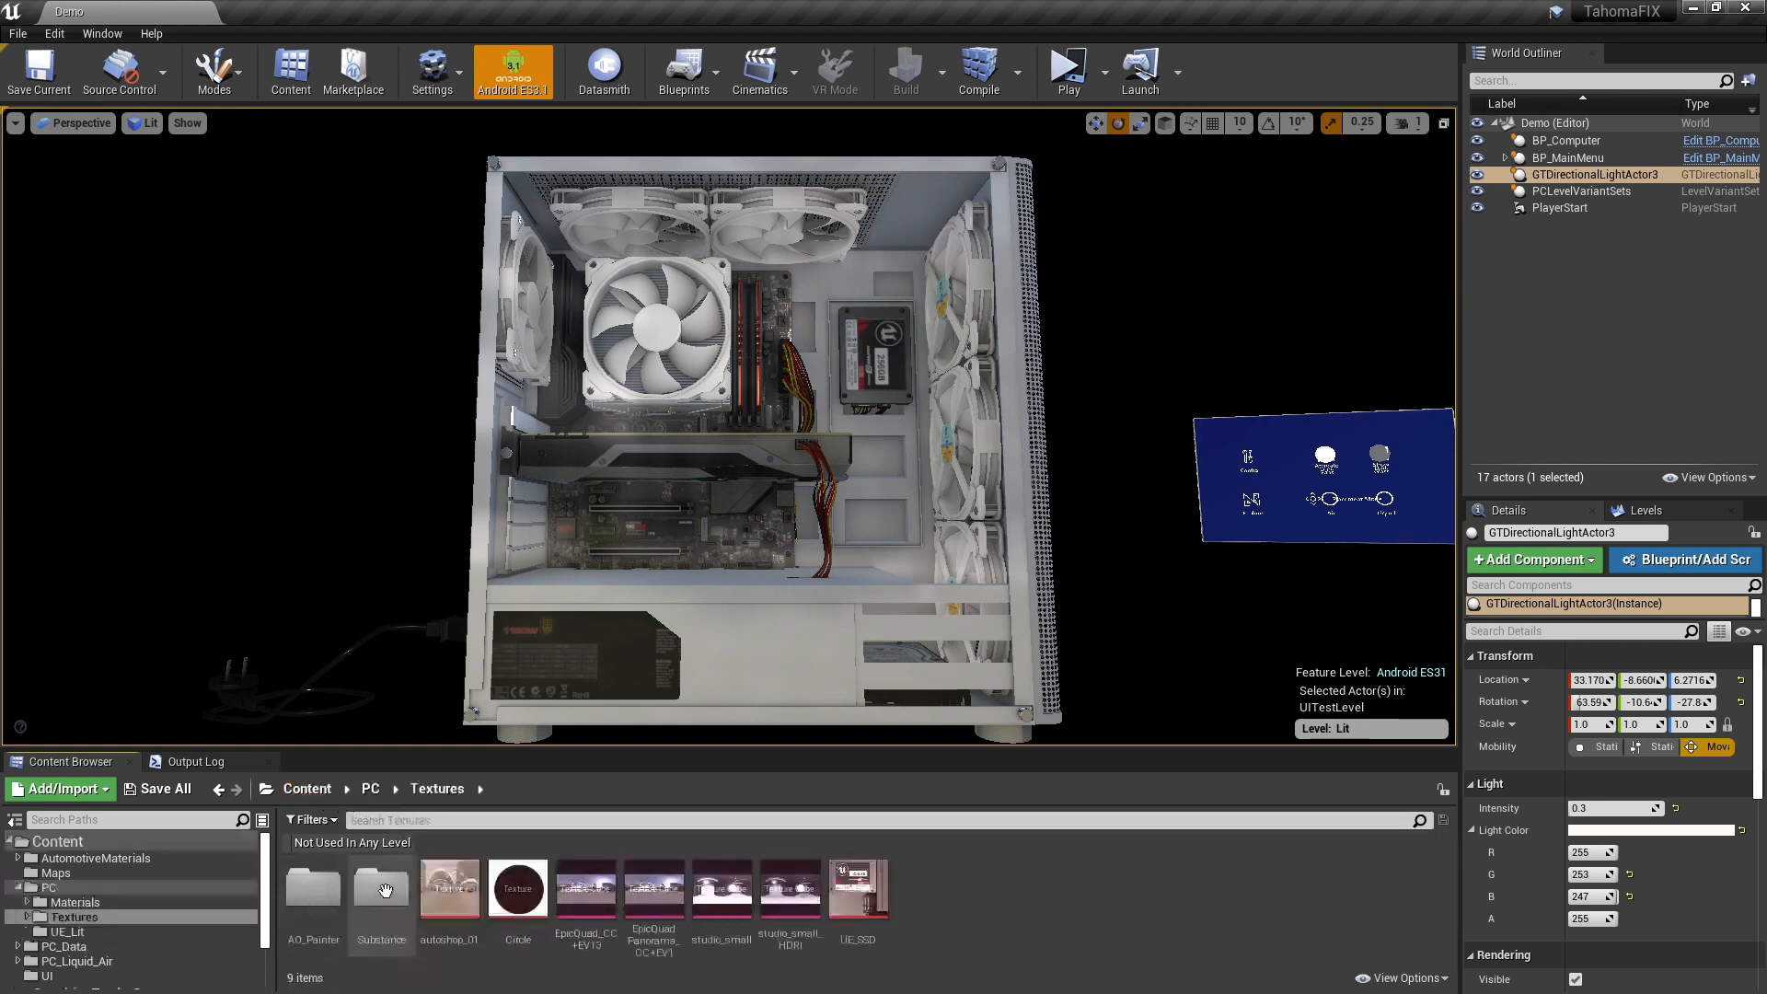
double_click(582, 891)
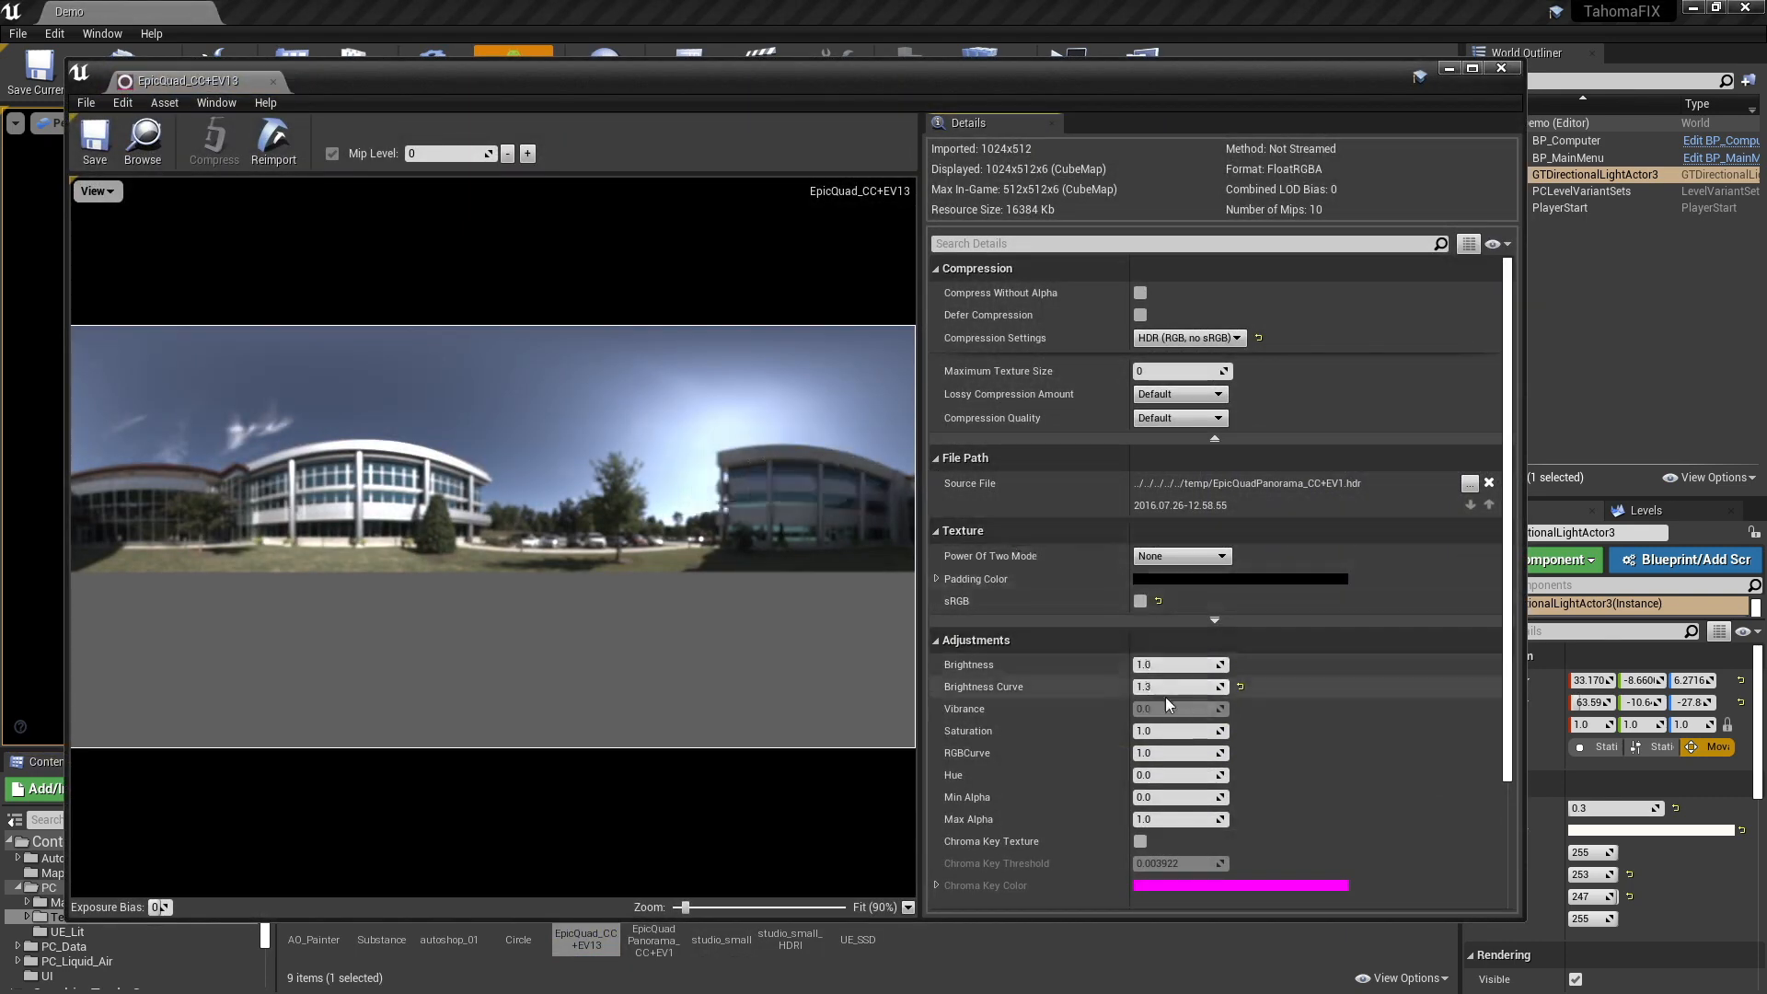
drag(900, 69, 1298, 122)
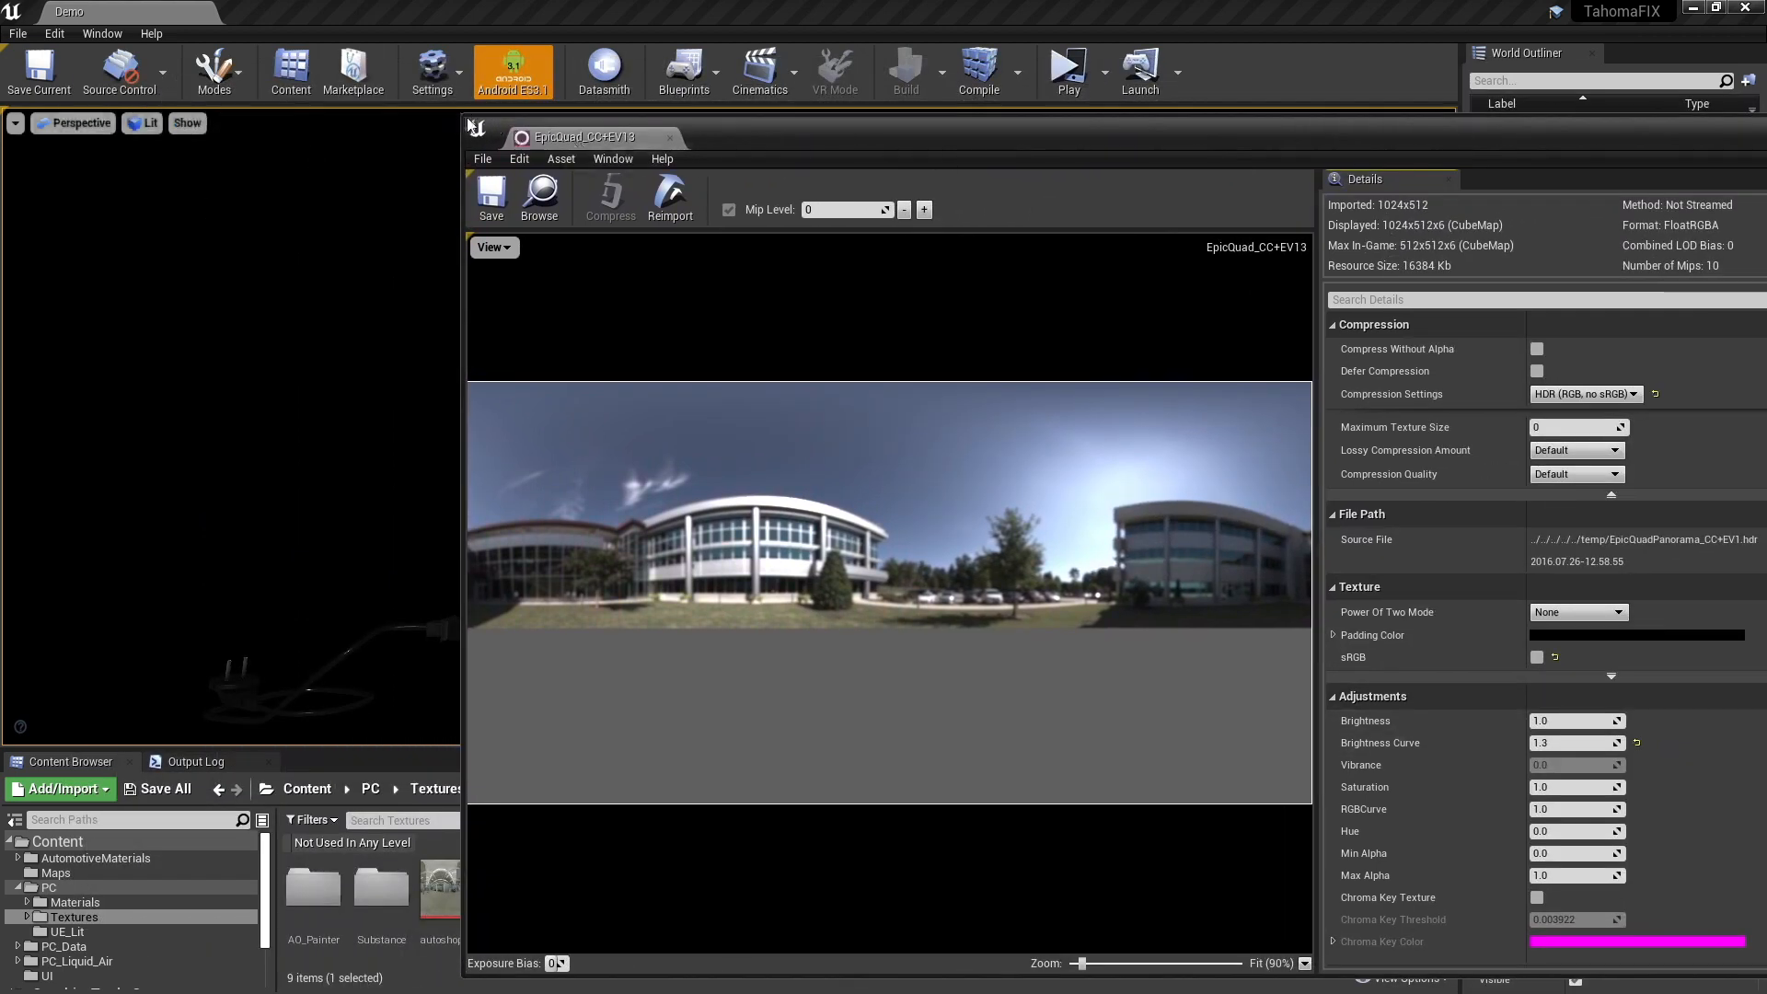
drag(460, 114, 959, 120)
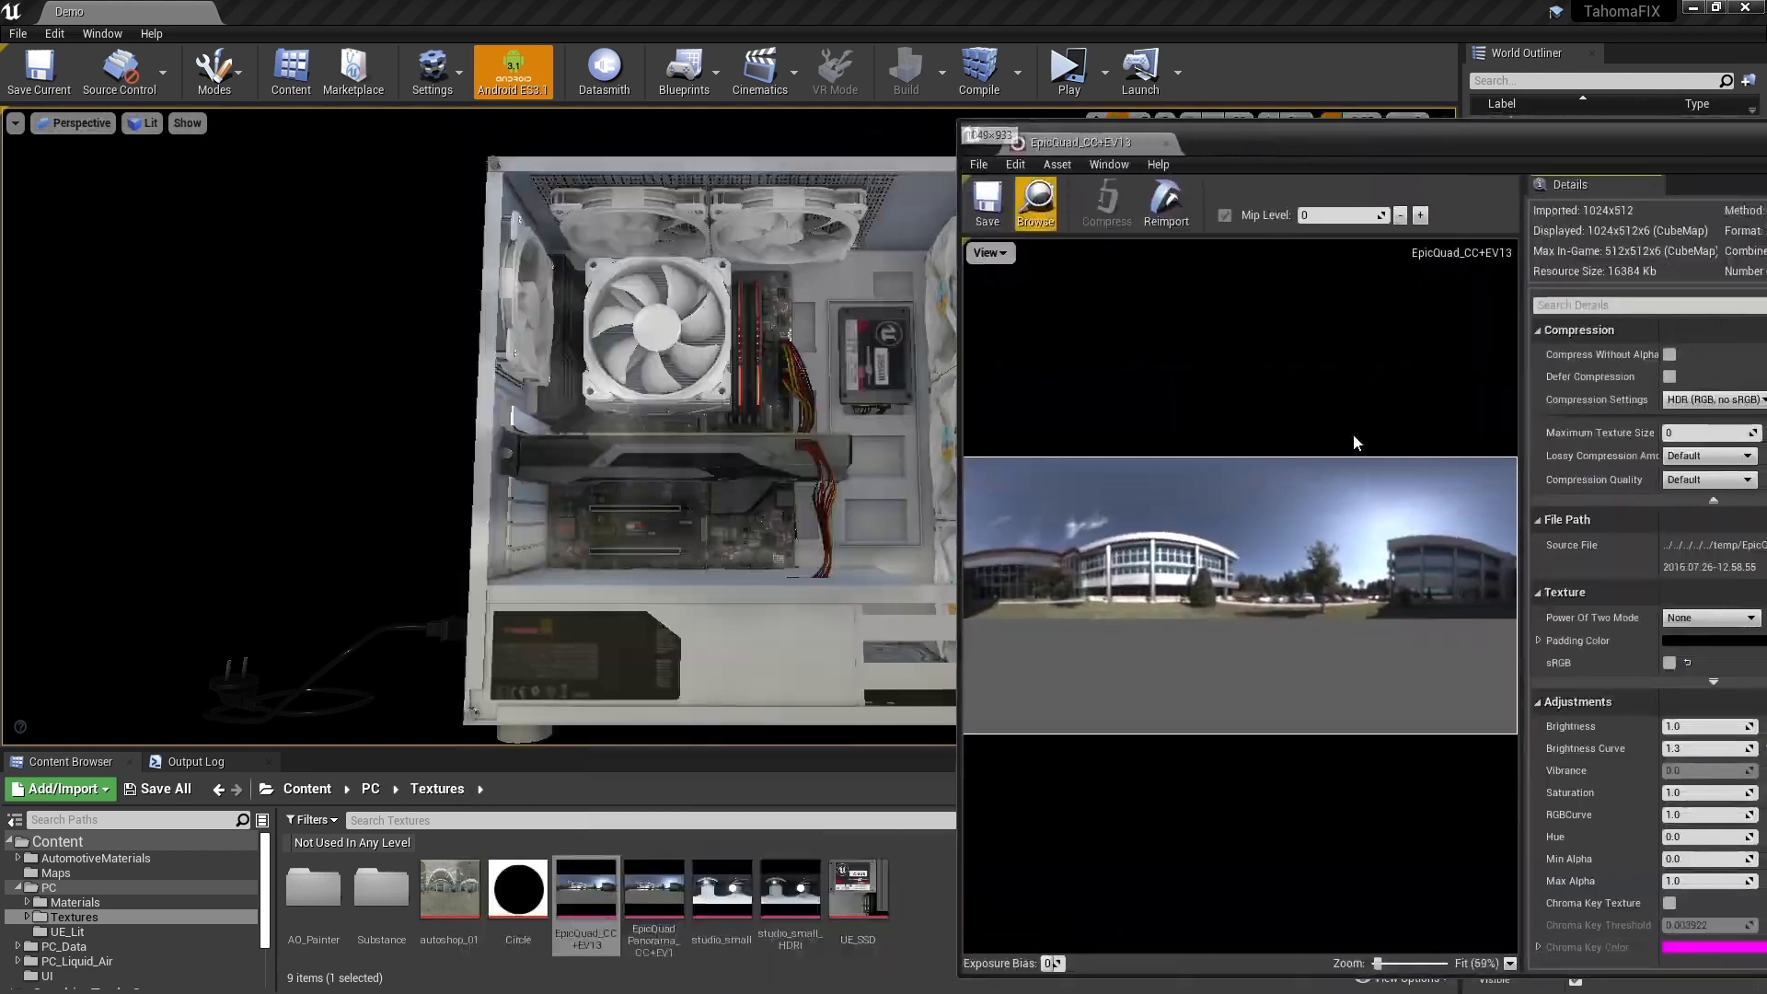
- Set the EpicQuad_CC+EV13 cubemap's Brightness Curve to 1.7 and close its texture editor
click(1693, 748)
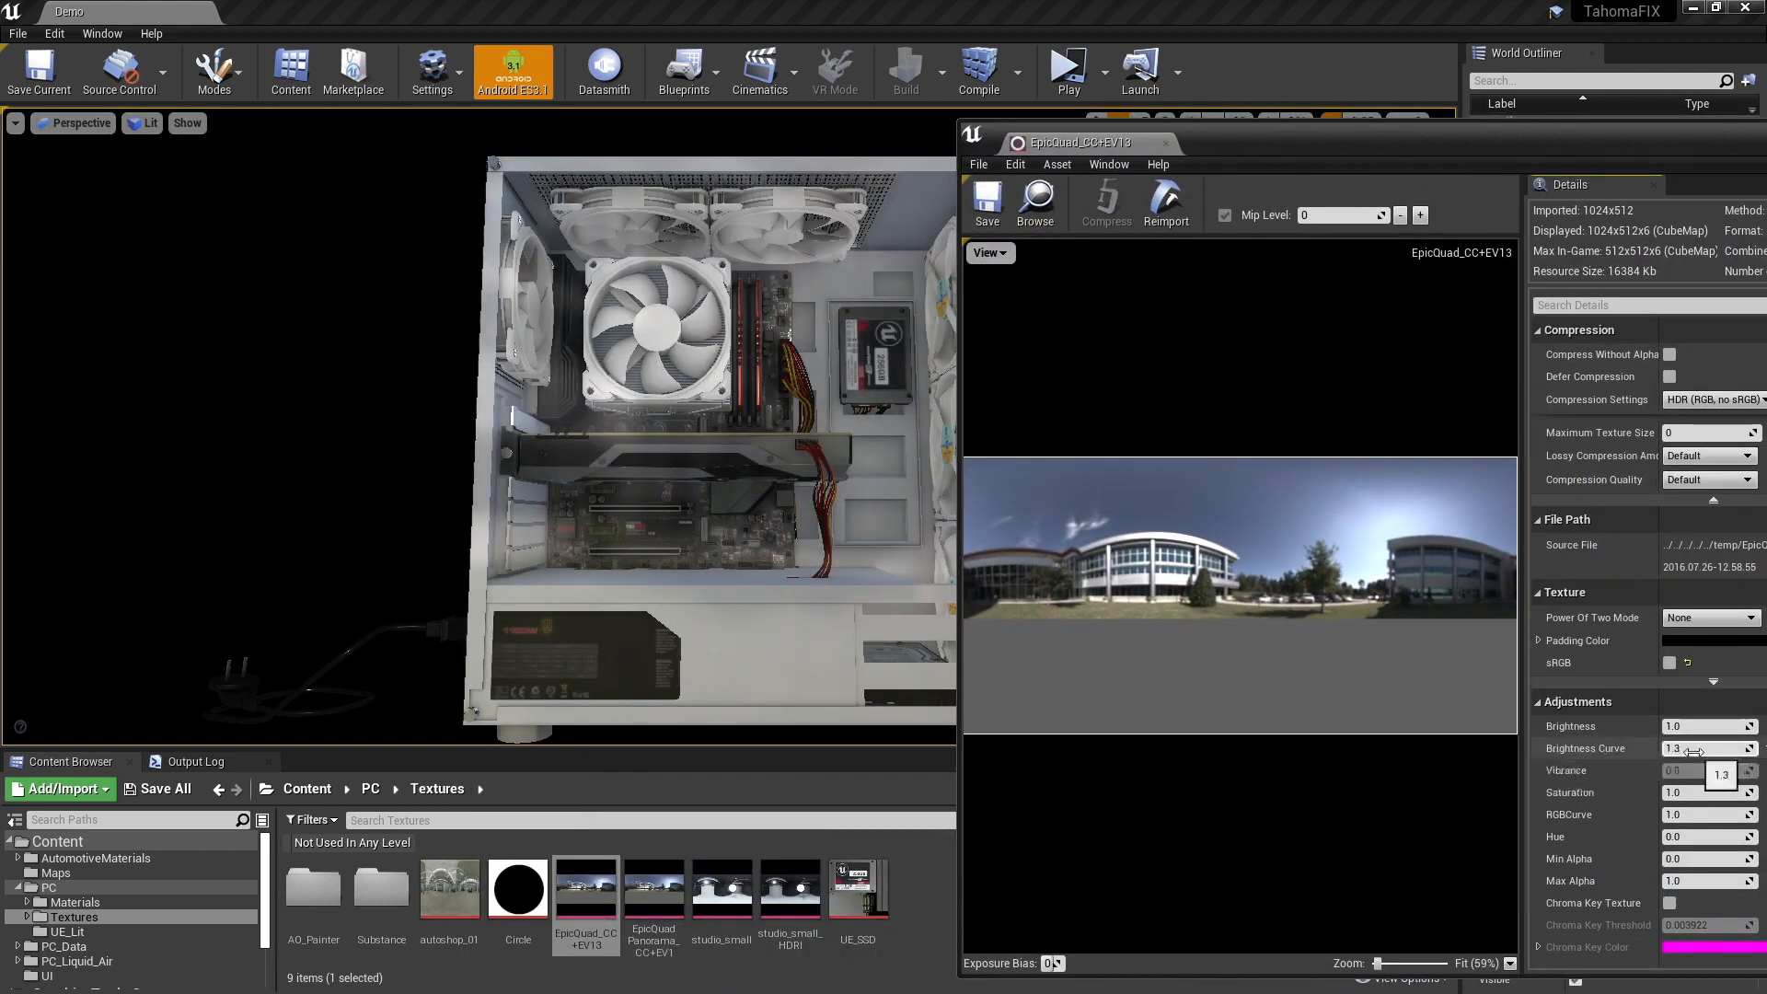
text(17)
key(Return)
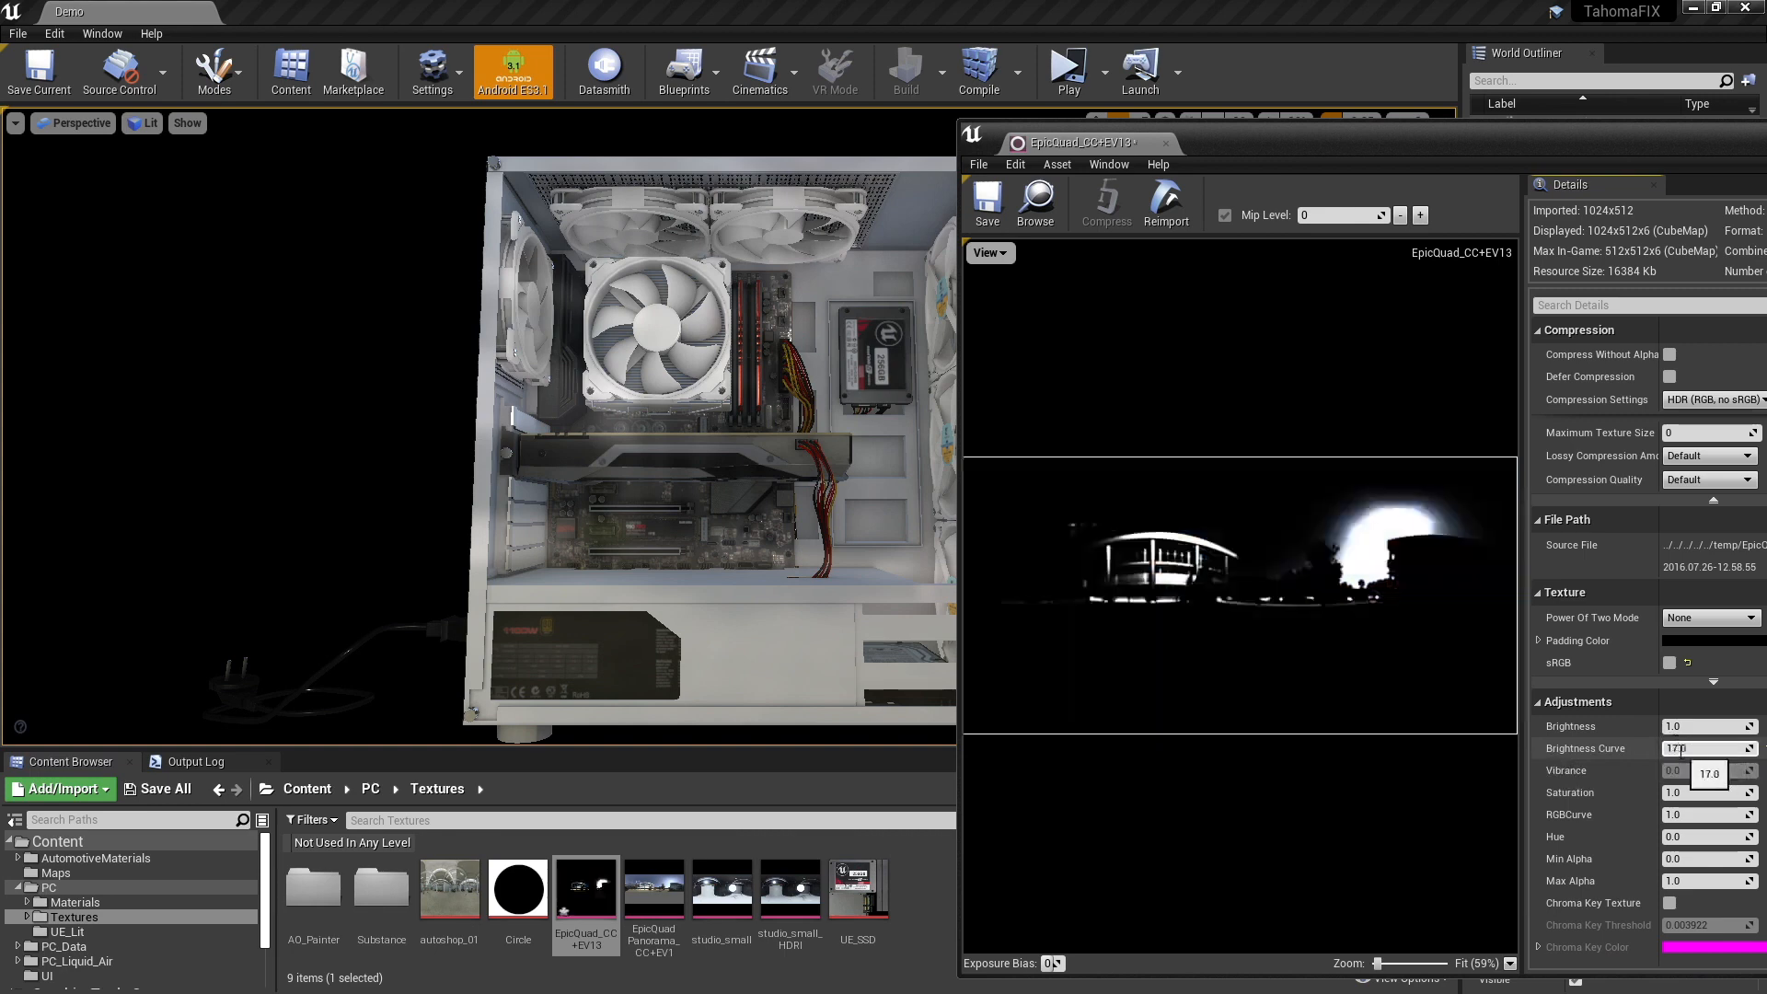
click(1680, 748)
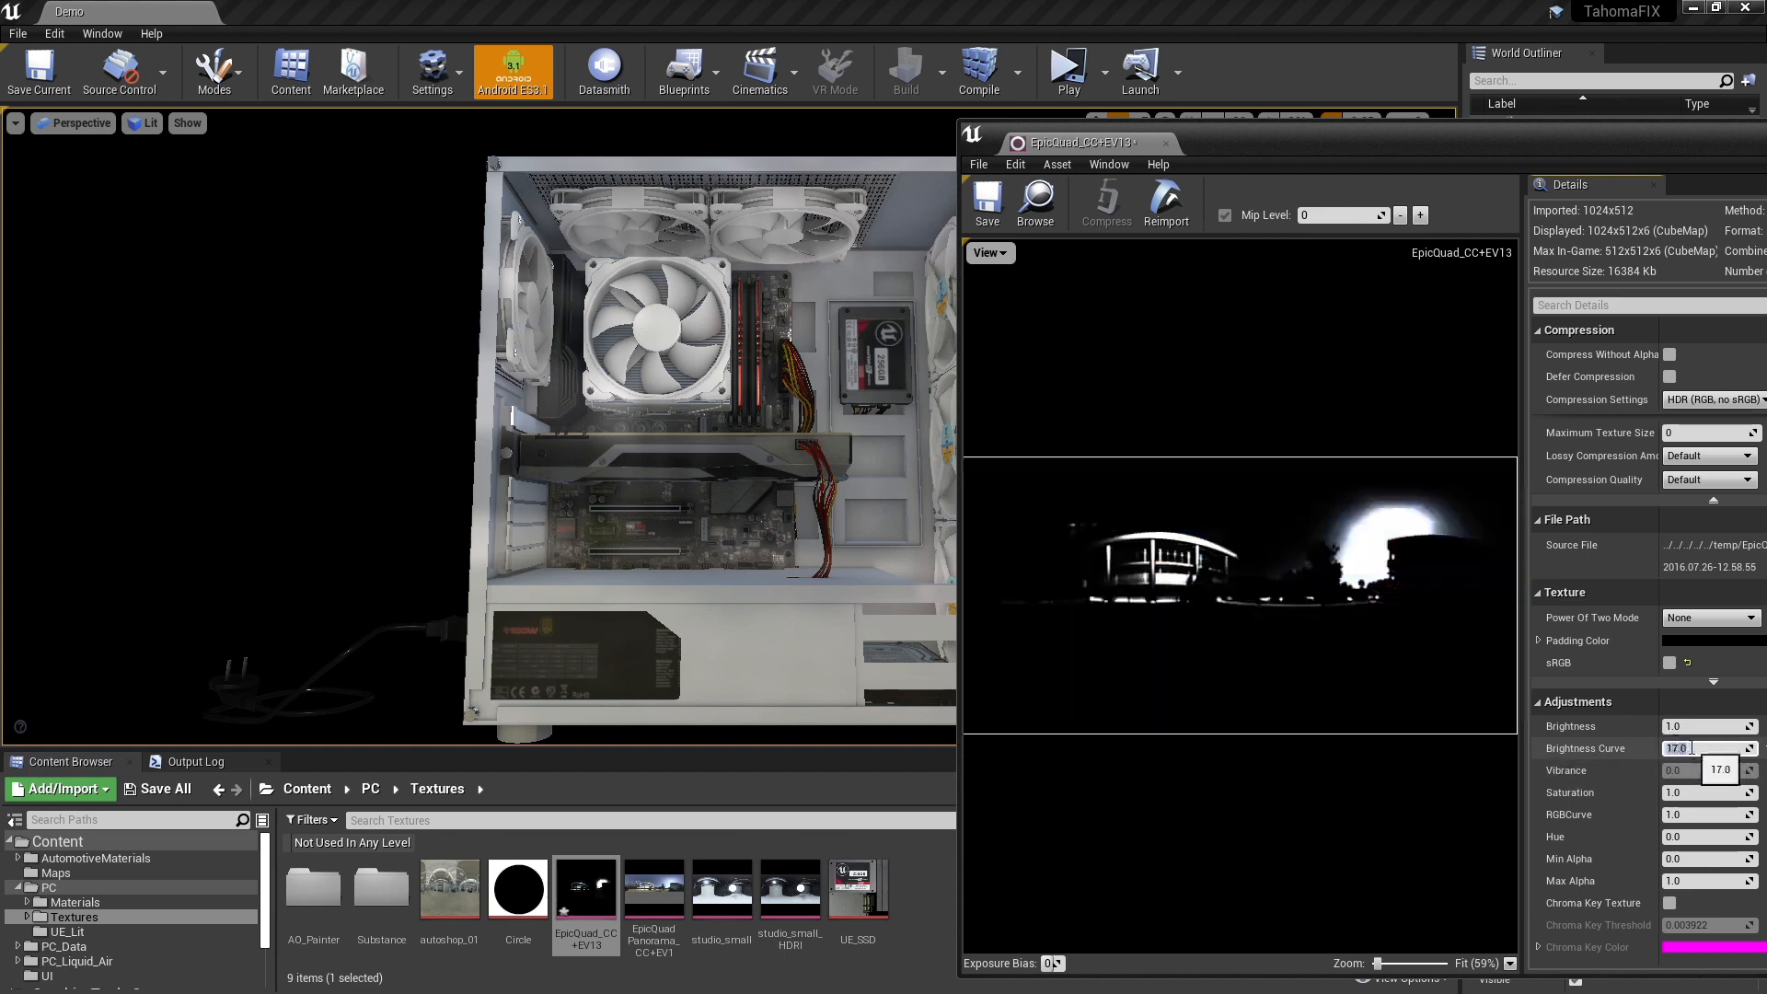
text(1.7)
right_click(704, 459)
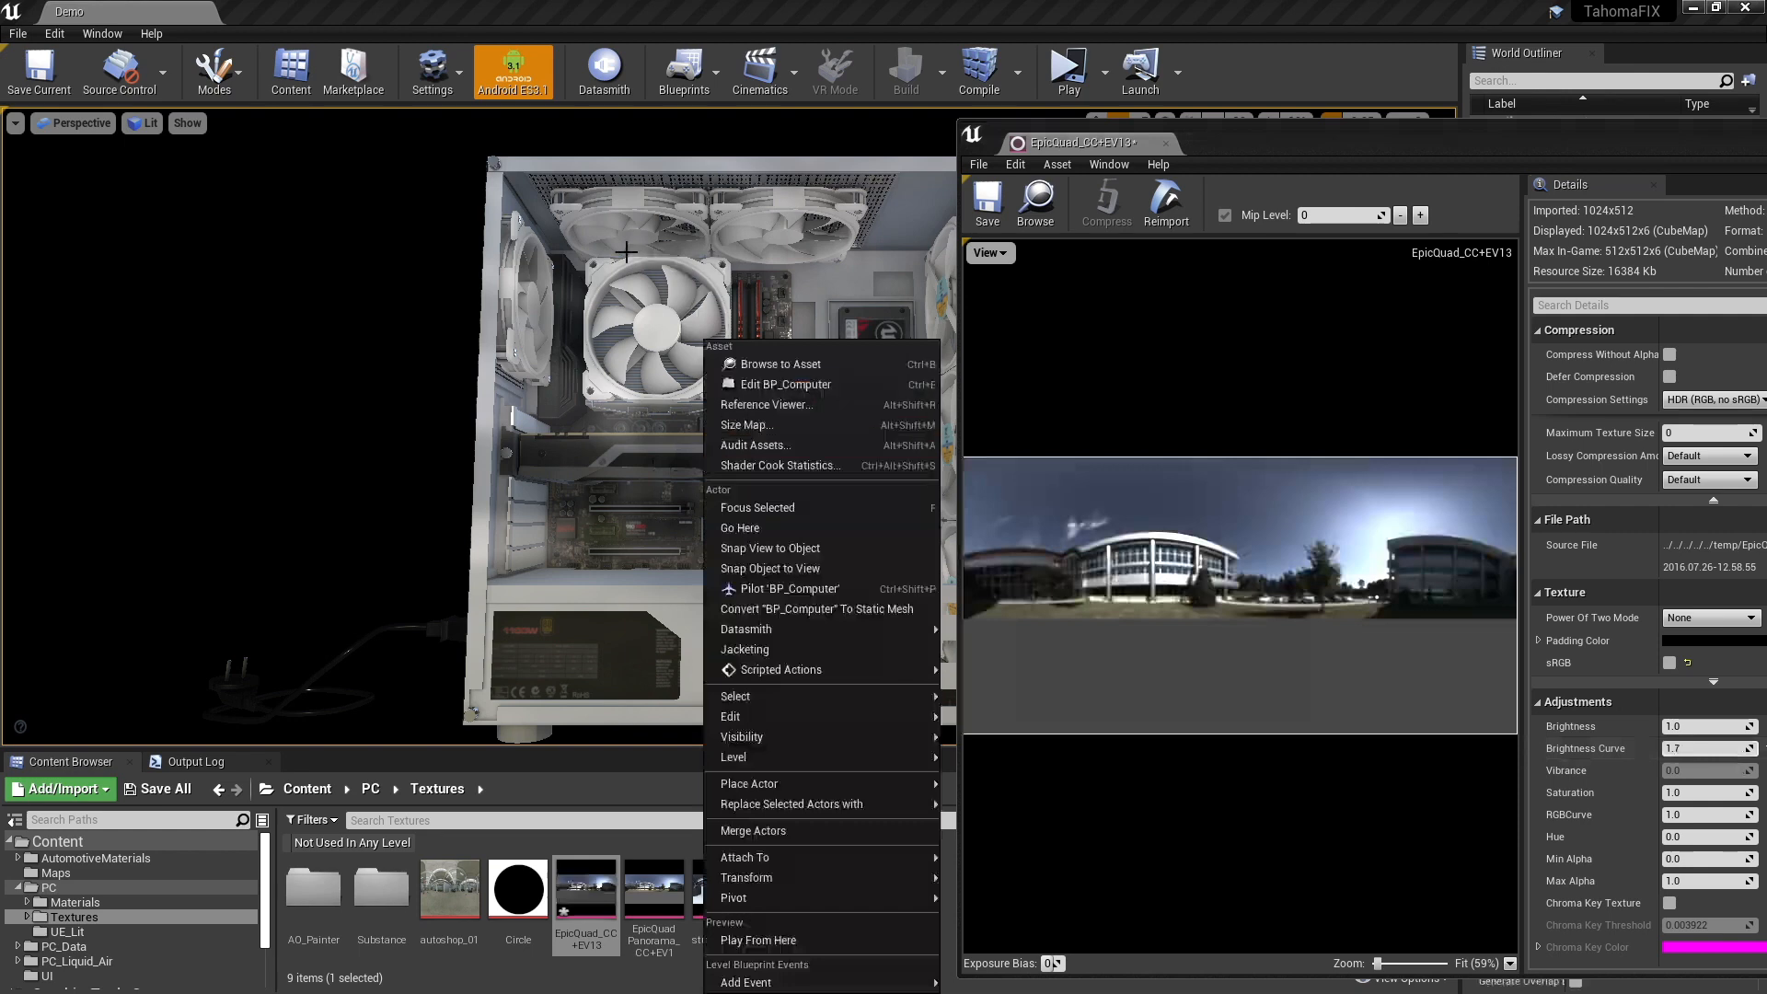
right_drag(615, 243, 628, 270)
drag(1281, 142, 1108, 161)
drag(1370, 158, 1199, 170)
click(1559, 165)
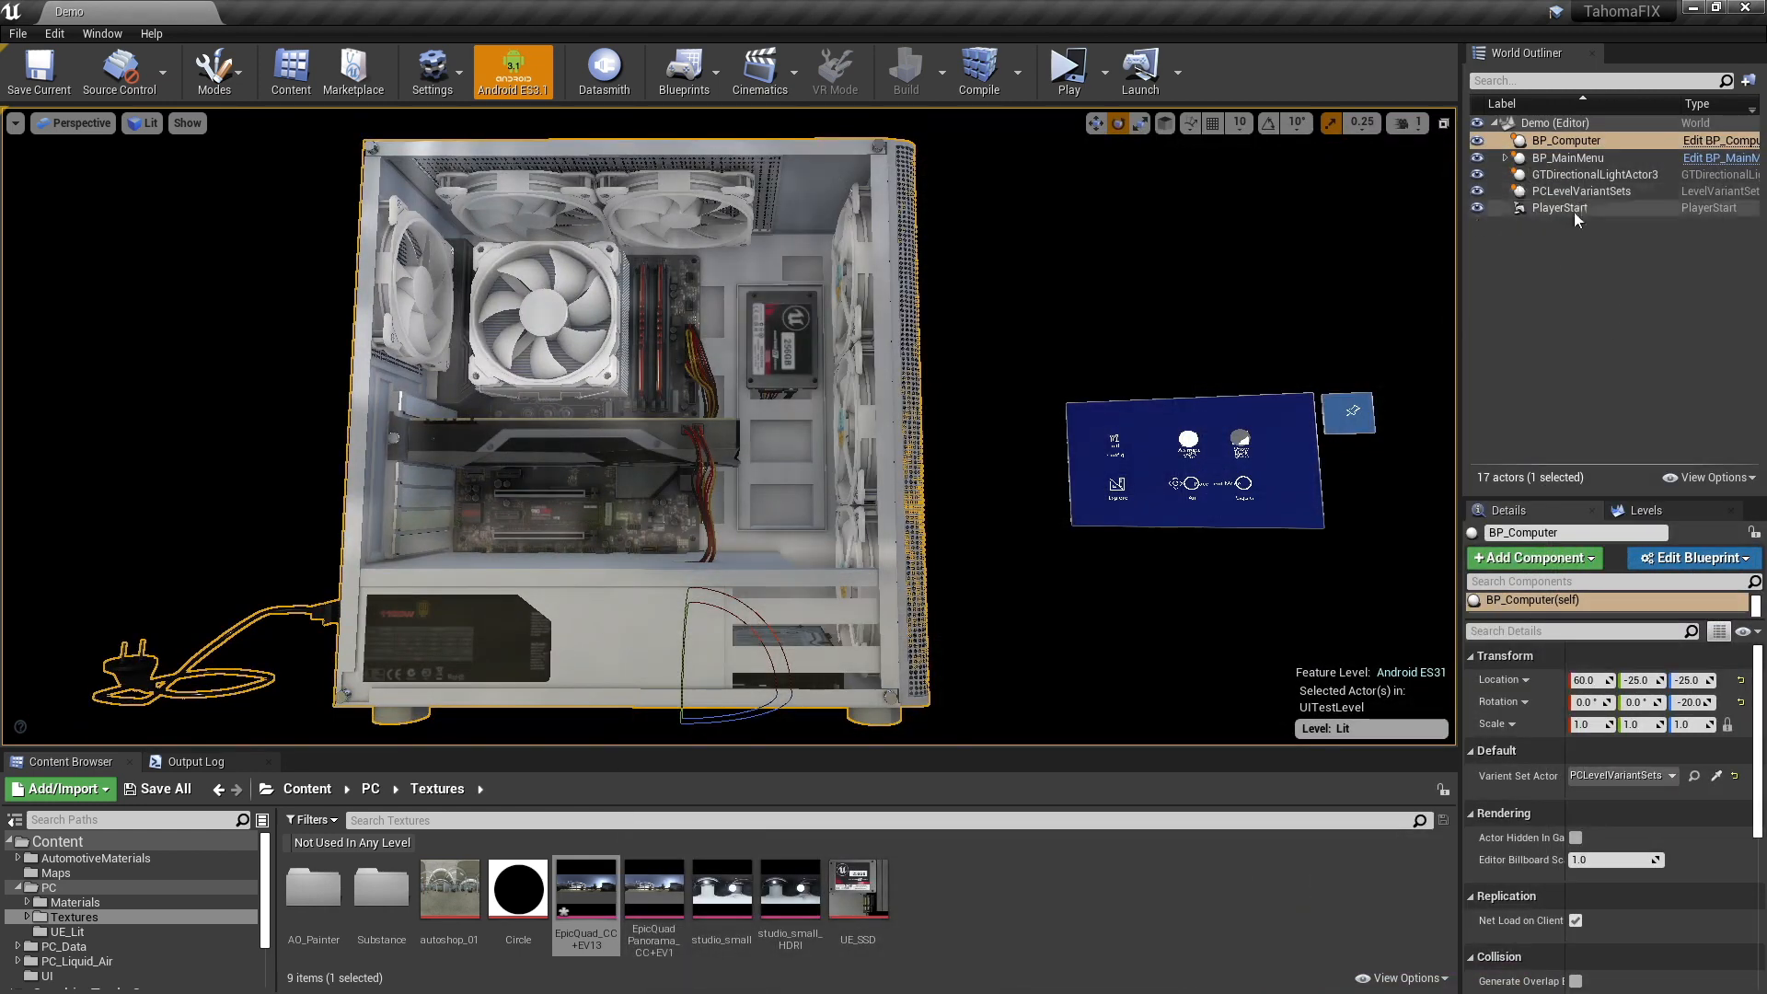
- Select GTDirectionalLightActor3 and set its light intensity to 0.6
click(1599, 177)
right_drag(1112, 267, 1095, 269)
right_drag(1187, 305, 1184, 301)
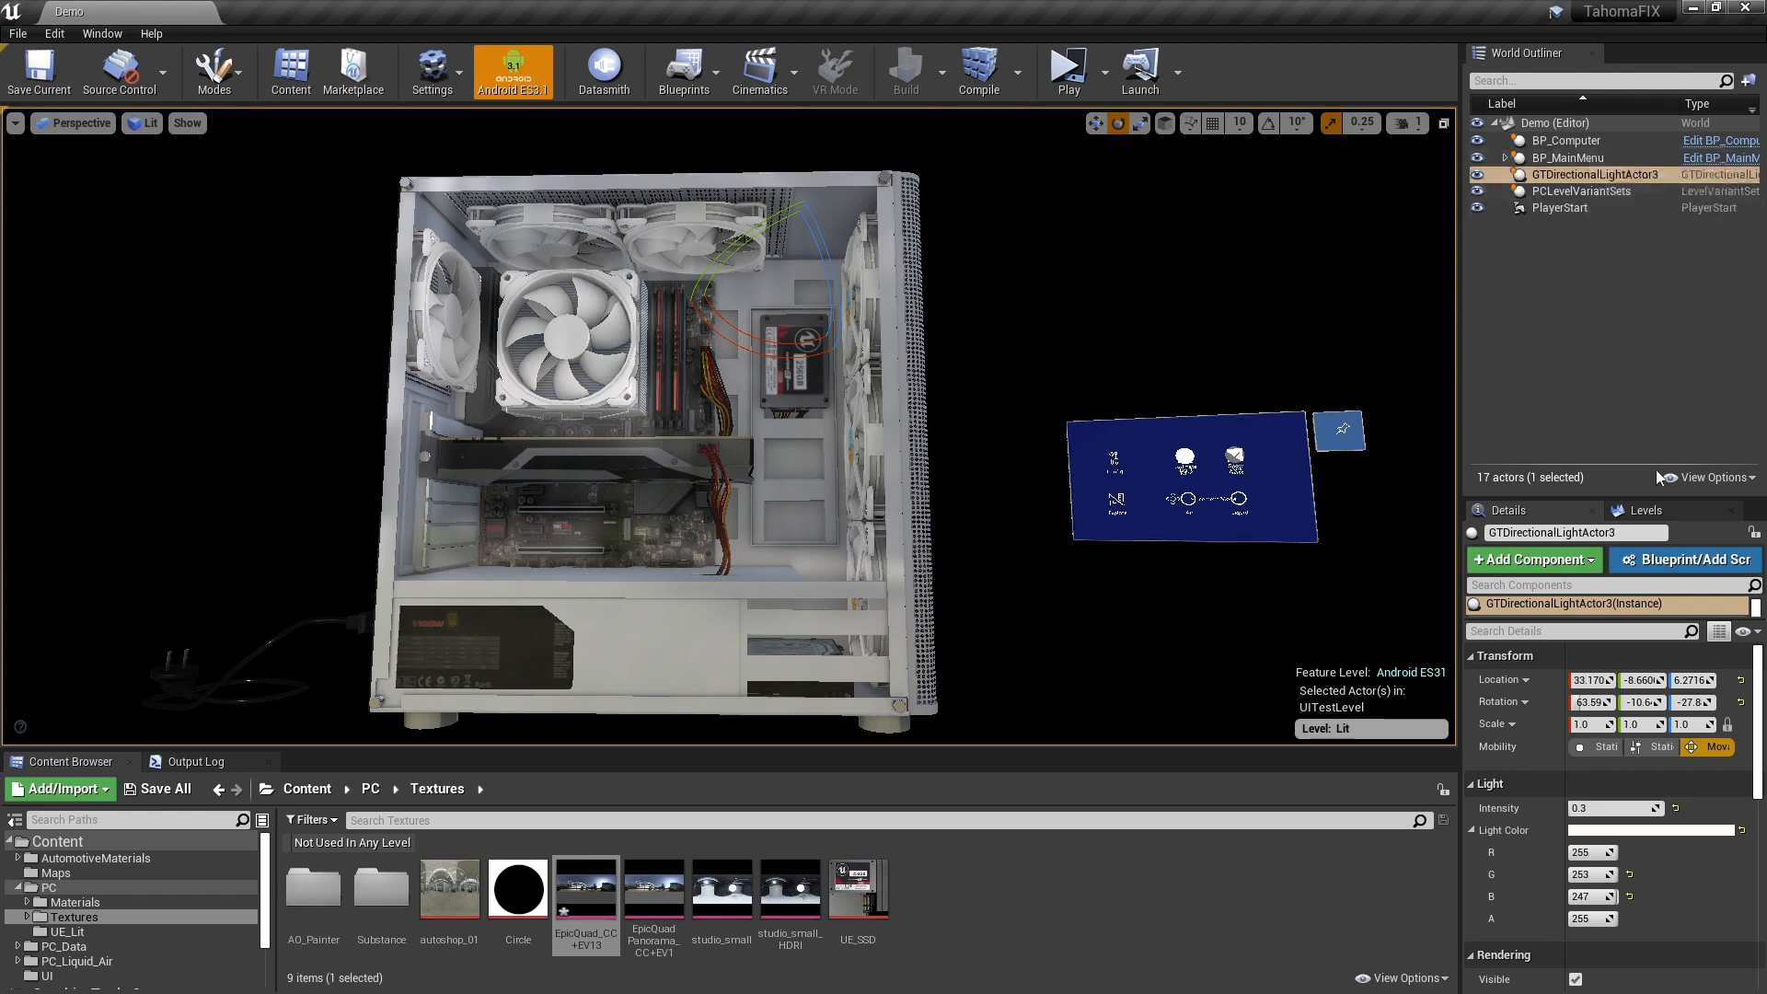
click(1592, 808)
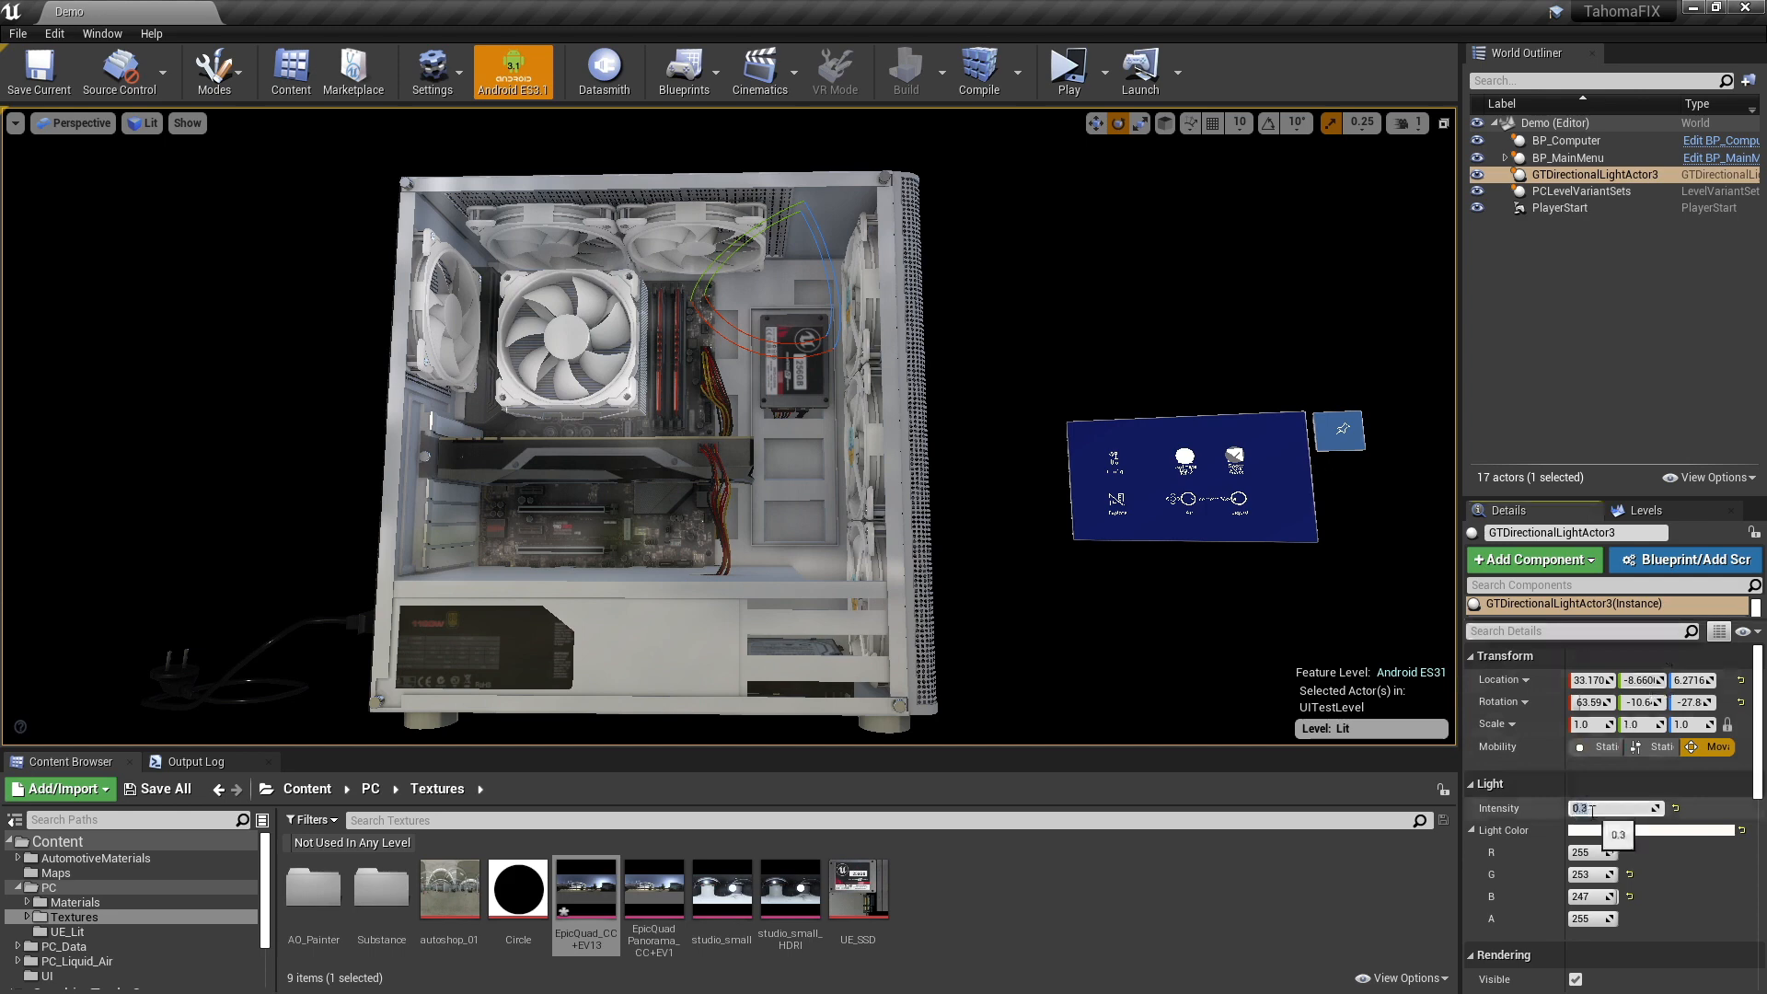
text(0.6)
key(Return)
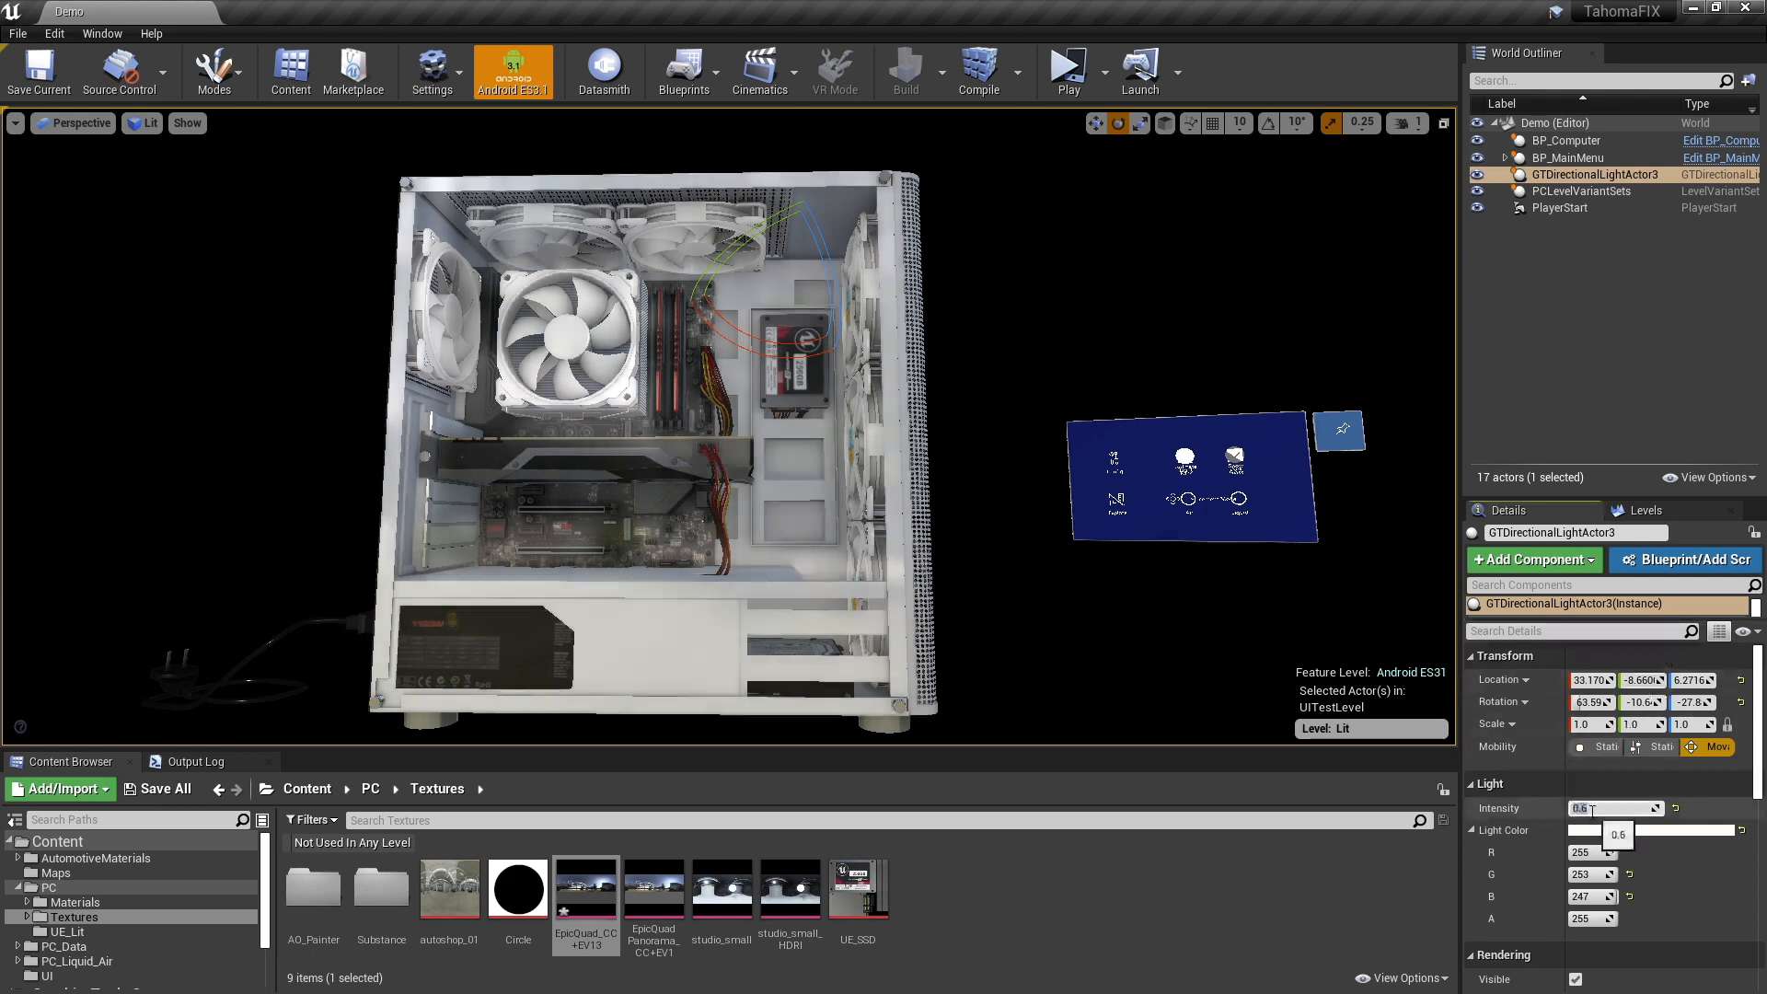
- Set GTDirectionalLightActor3's light intensity to 0.7 and clear the selection
click(1593, 810)
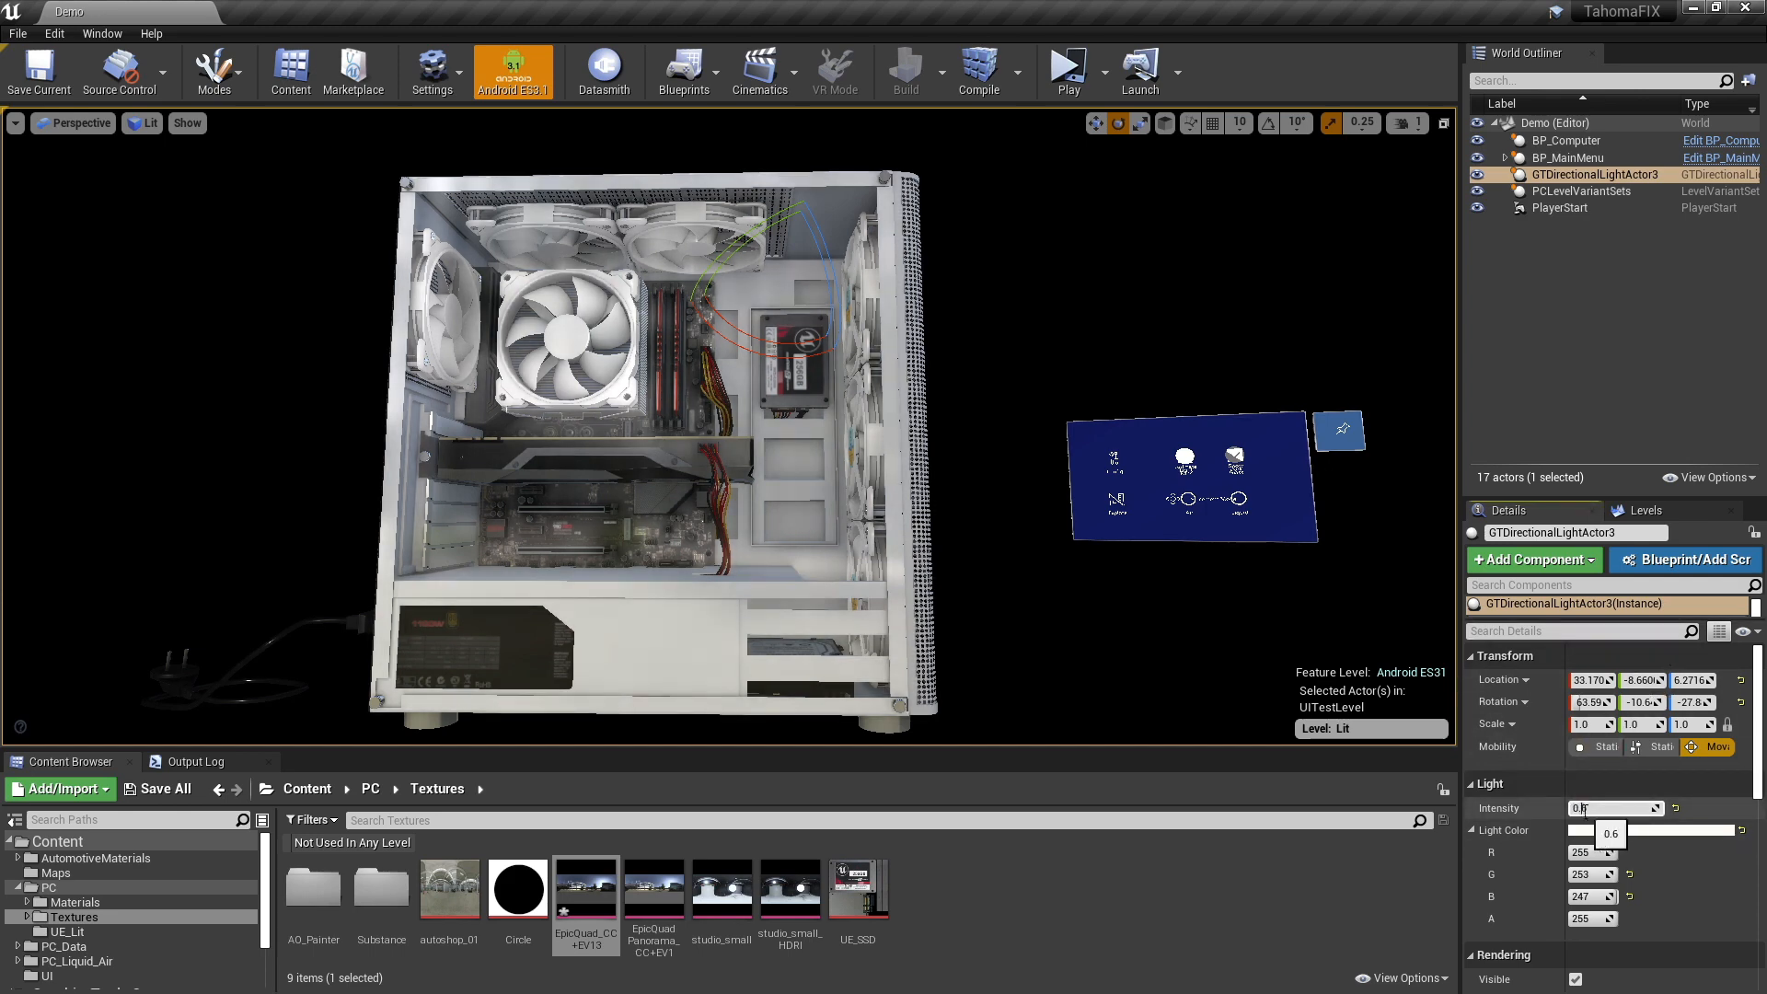
drag(1582, 810, 1599, 812)
text(7)
key(Return)
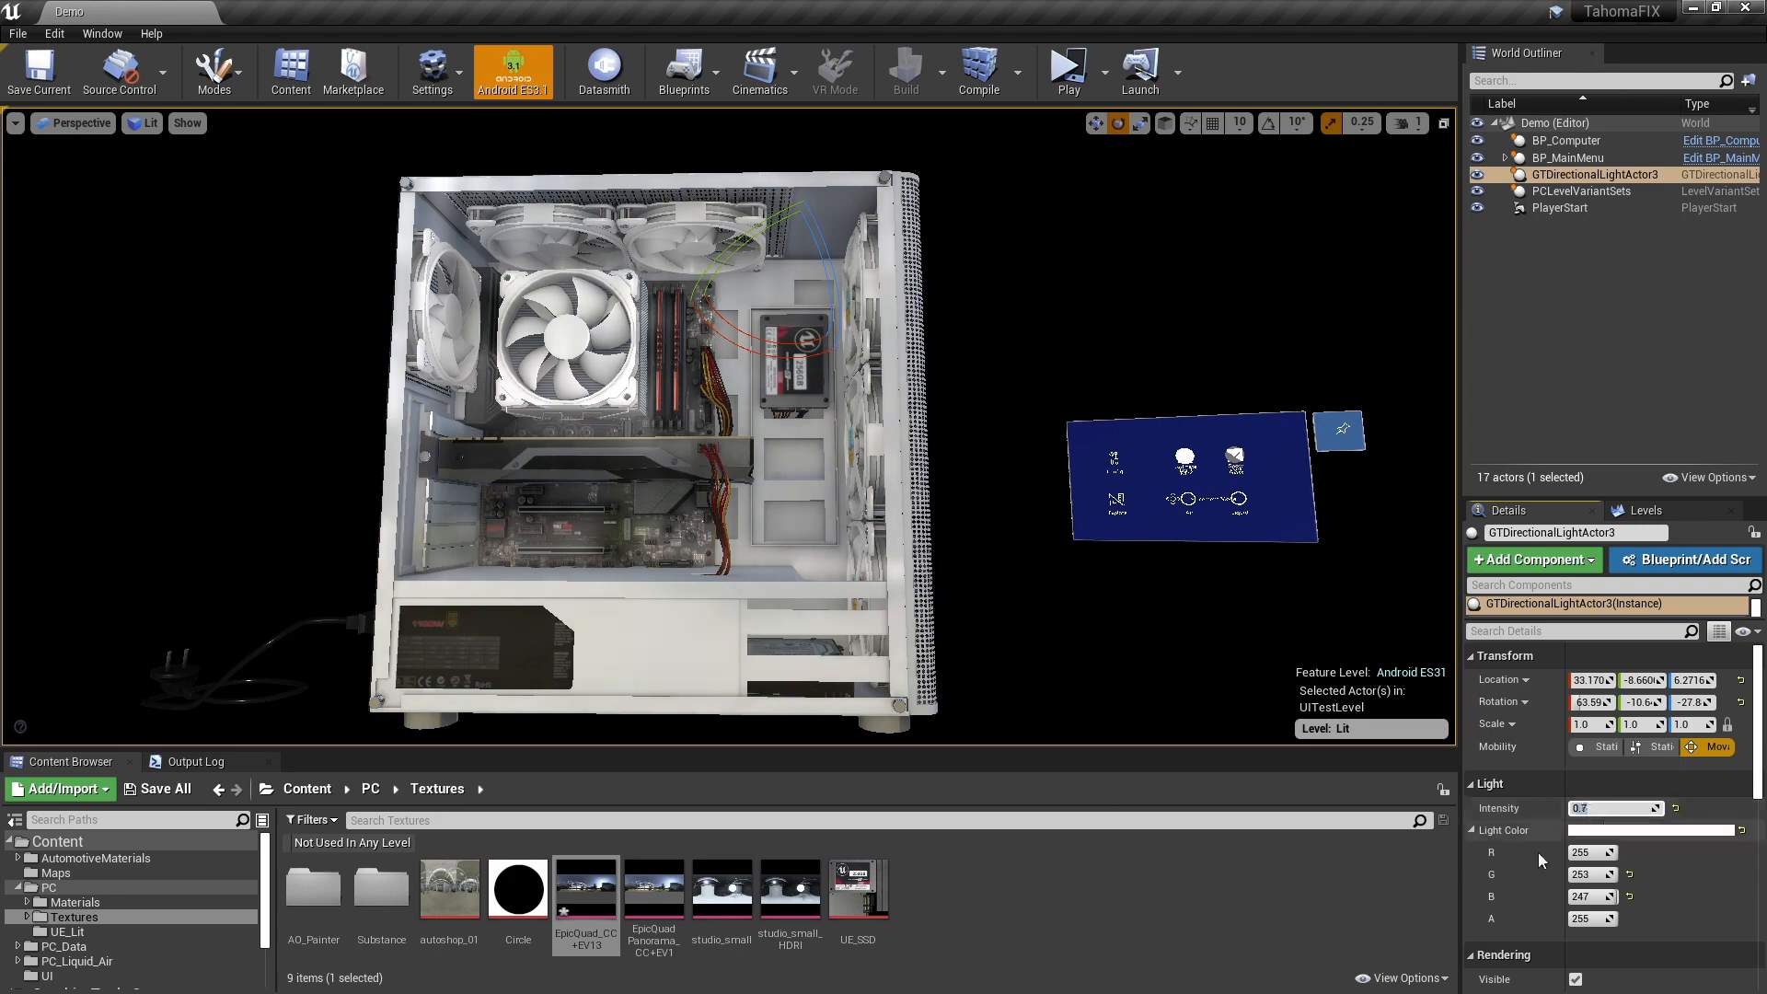
right_drag(727, 426, 782, 412)
key(Escape)
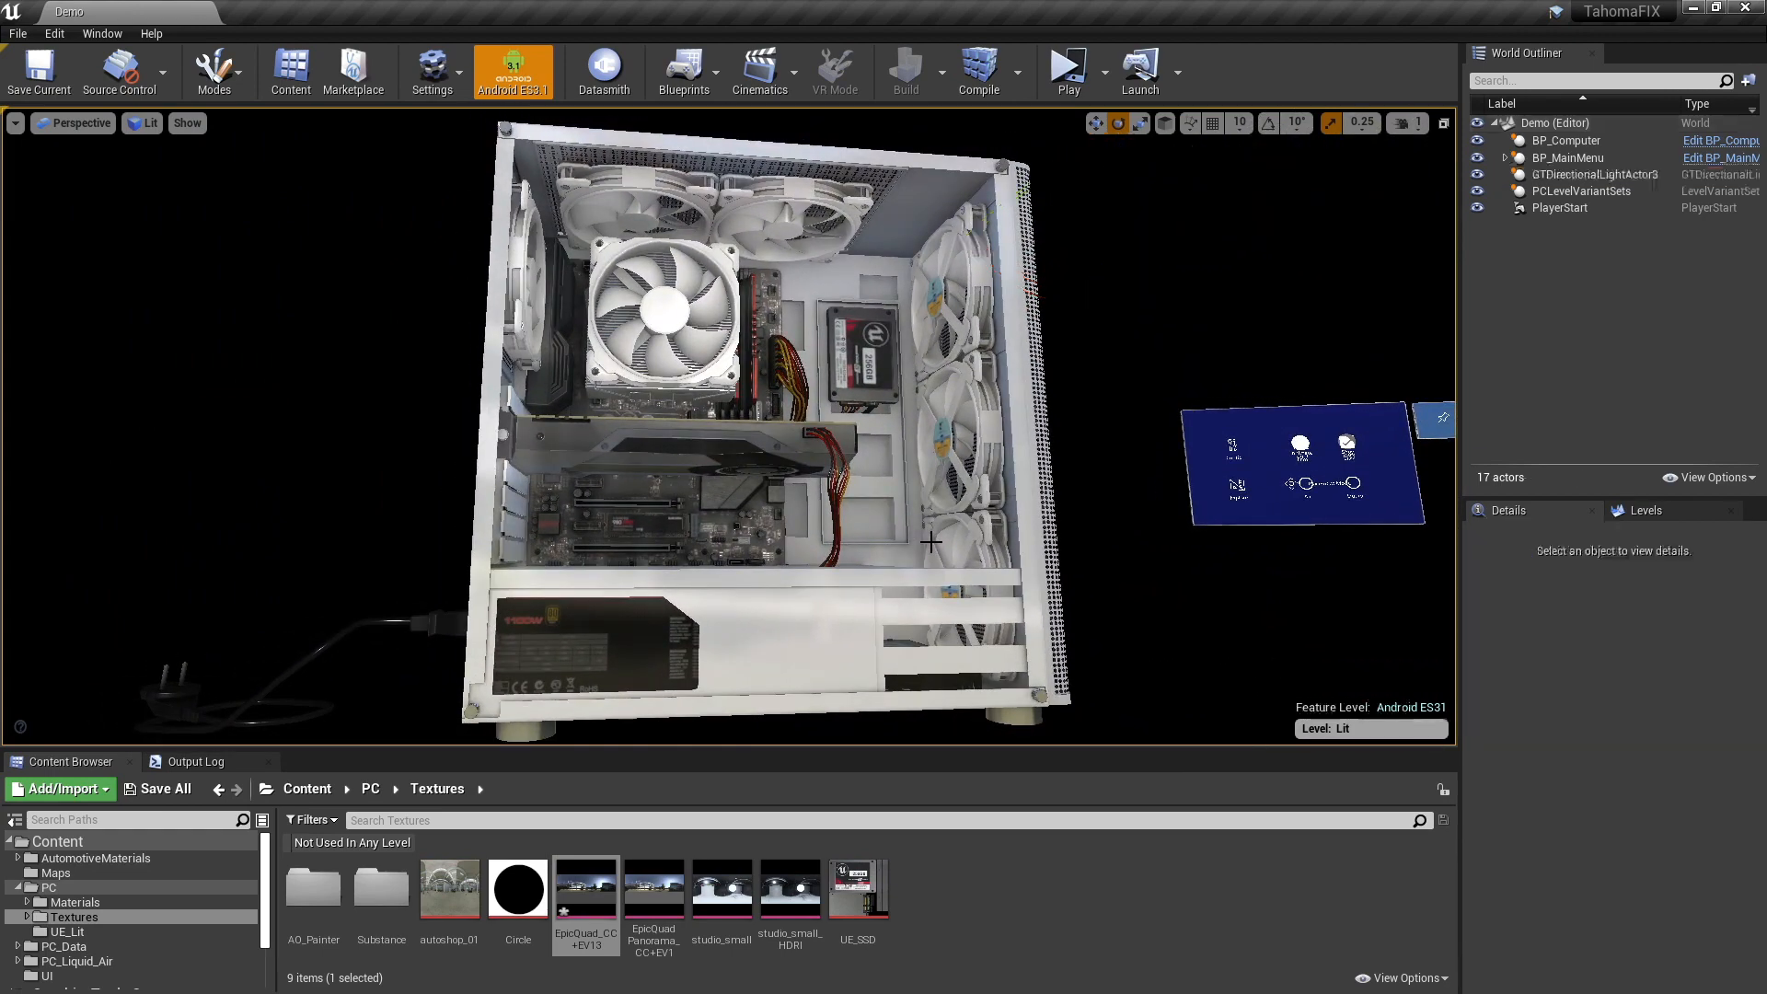
- Play the level in the selected viewport and move the simulated hands, bringing the right one to the floating menu
click(1106, 78)
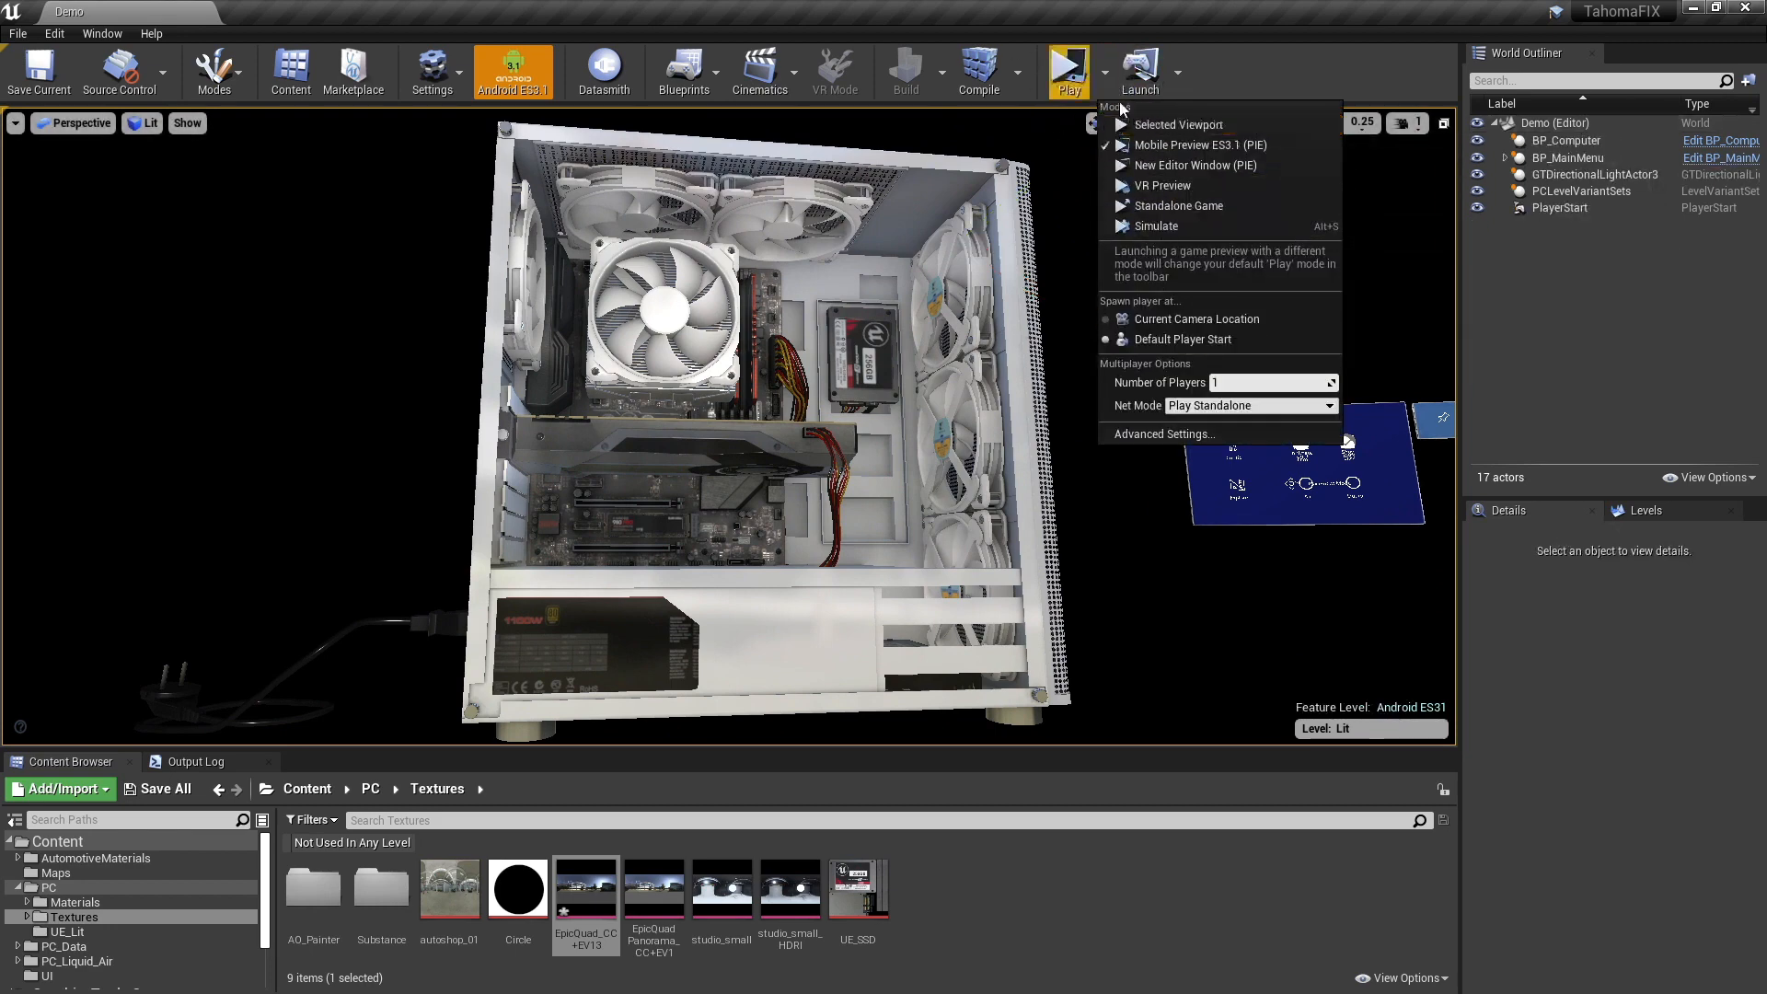
click(1184, 125)
click(1184, 125)
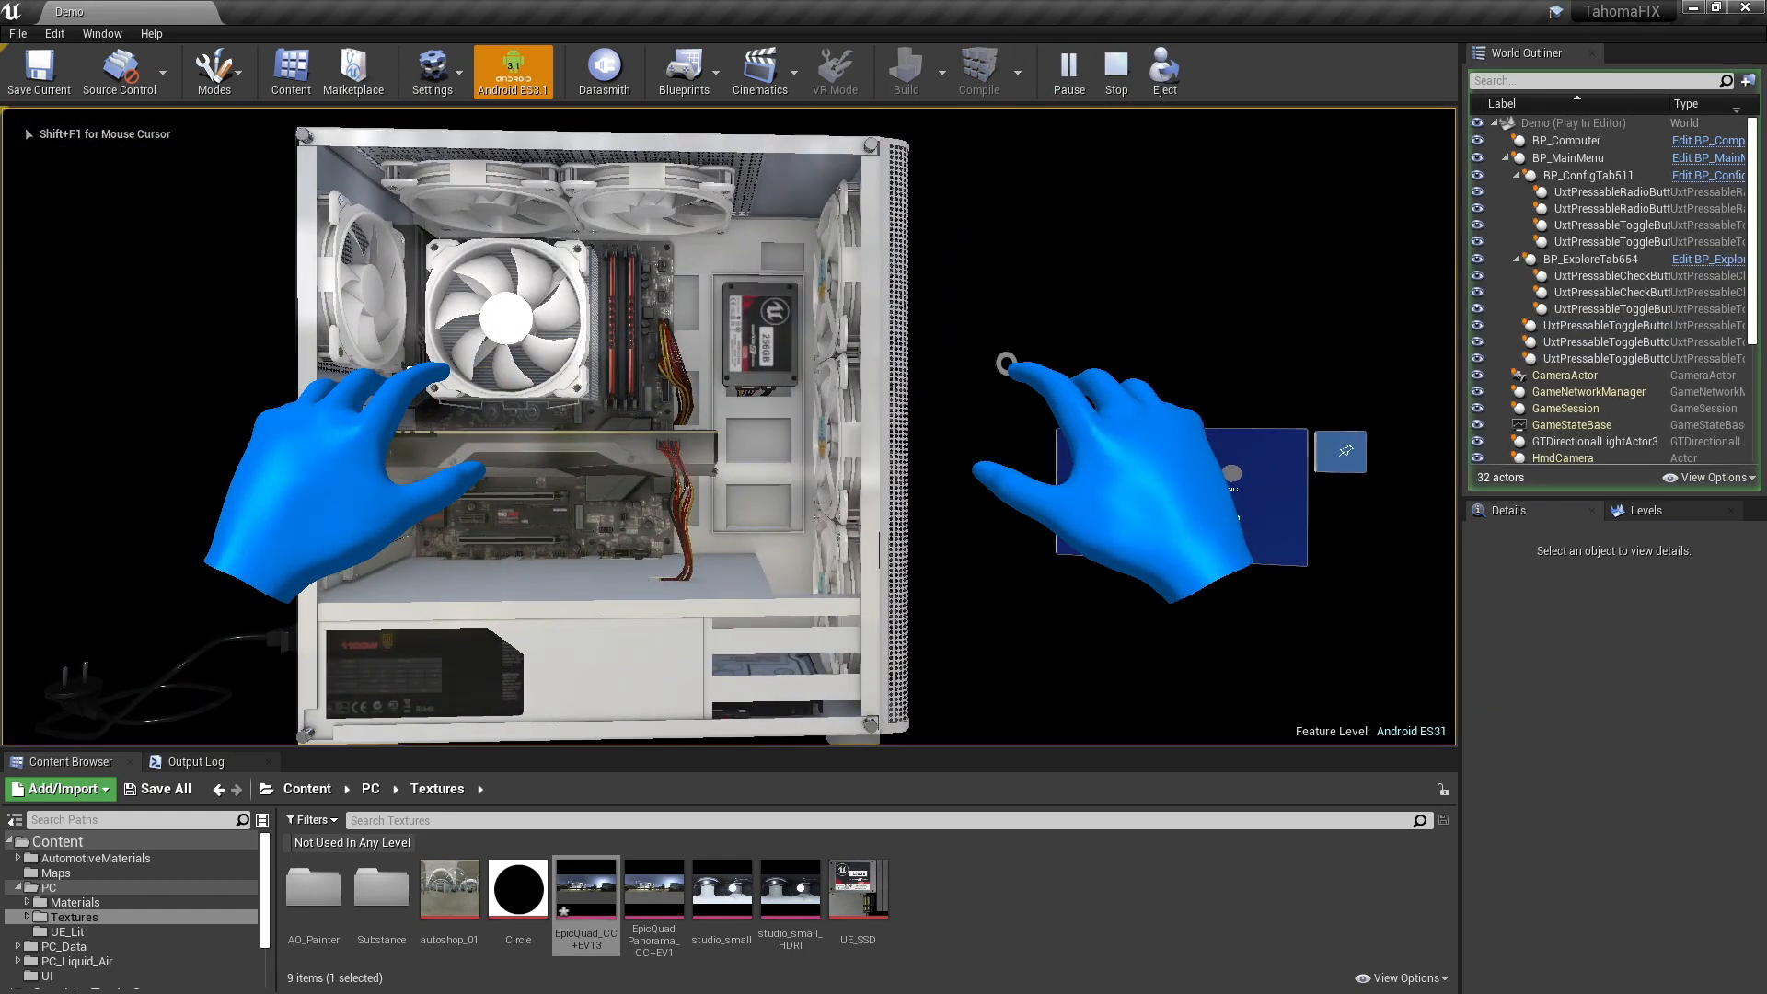
key(alt)
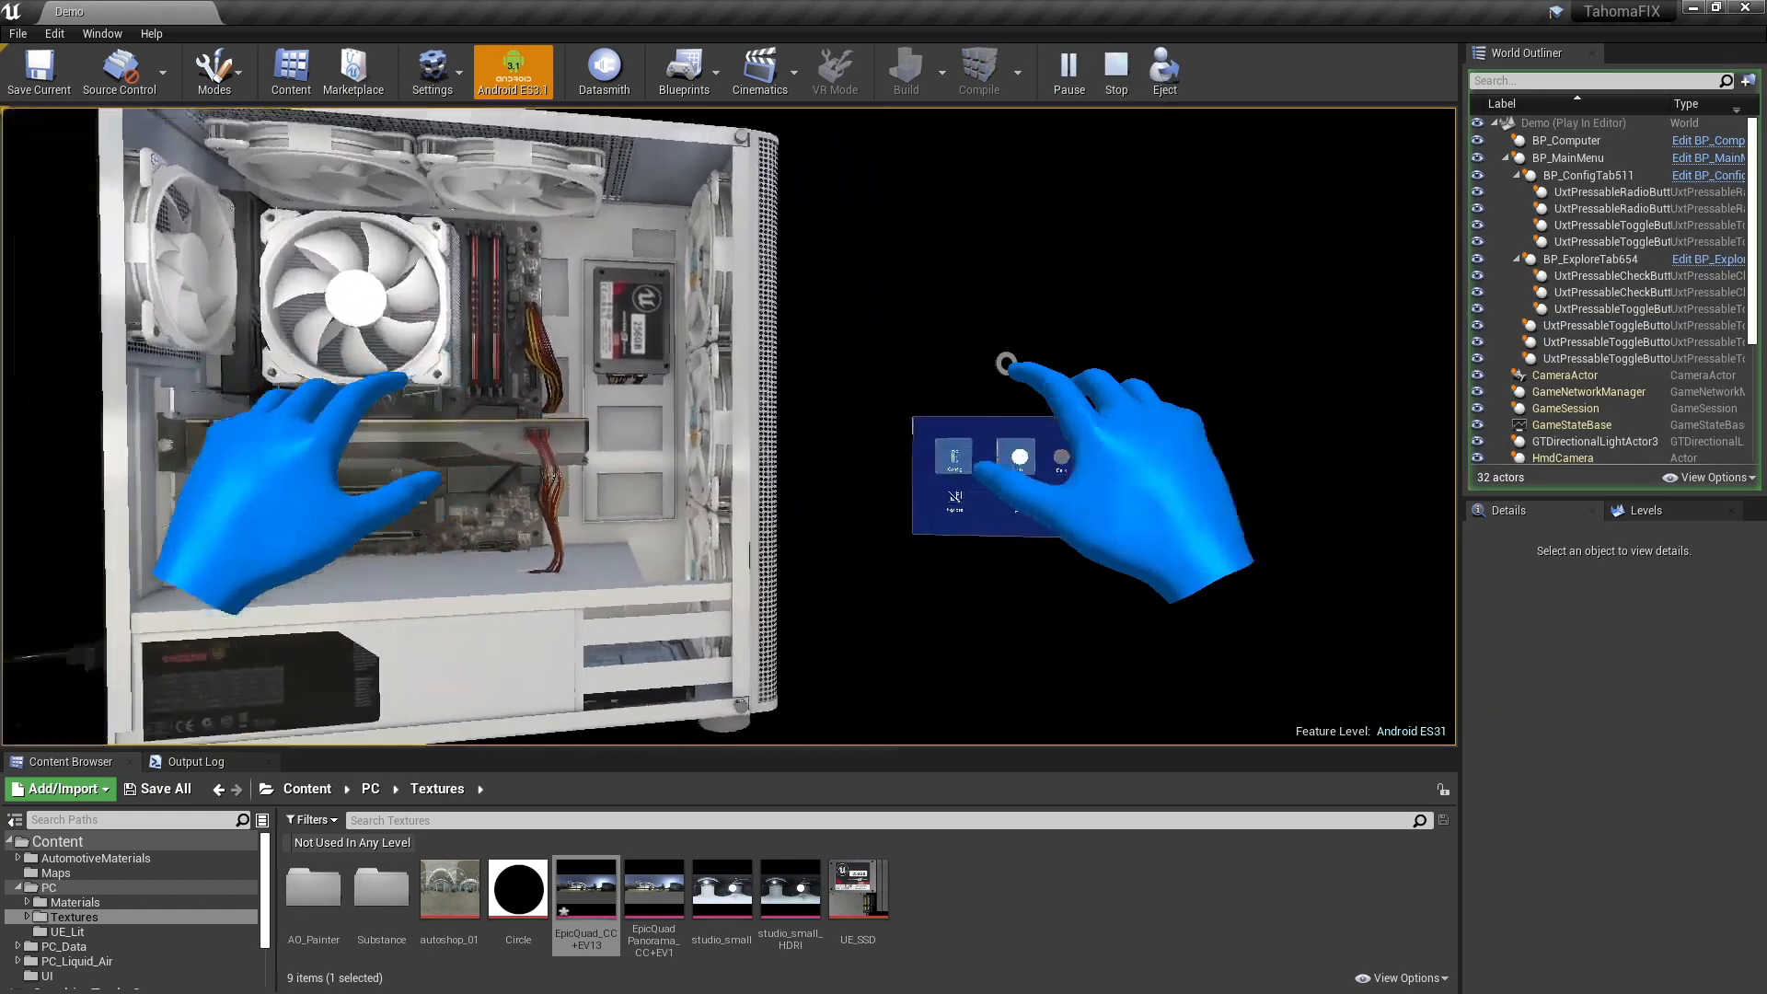
key(shift)
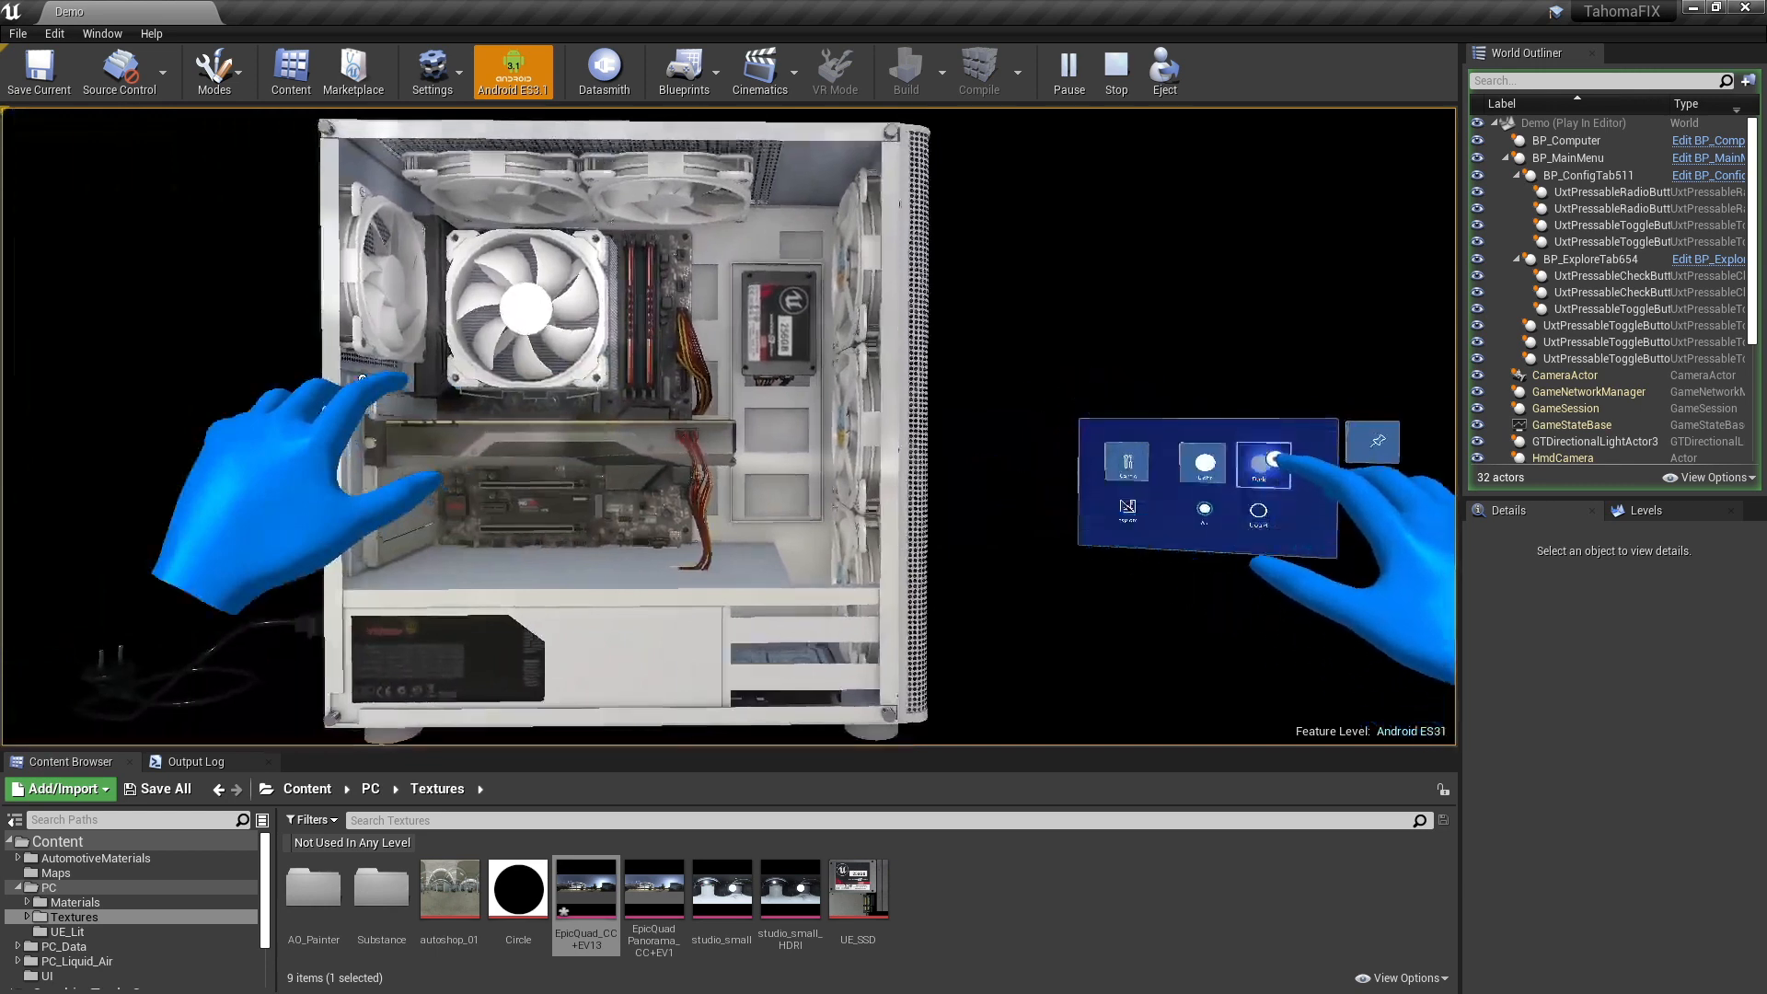
- Poke the floating menu with the simulated right hand to switch the computer case to dark and back to white
shift+scroll(1259, 467, up, 2)
shift+scroll(1326, 576, down, 3)
shift+scroll(1326, 576, up, 3)
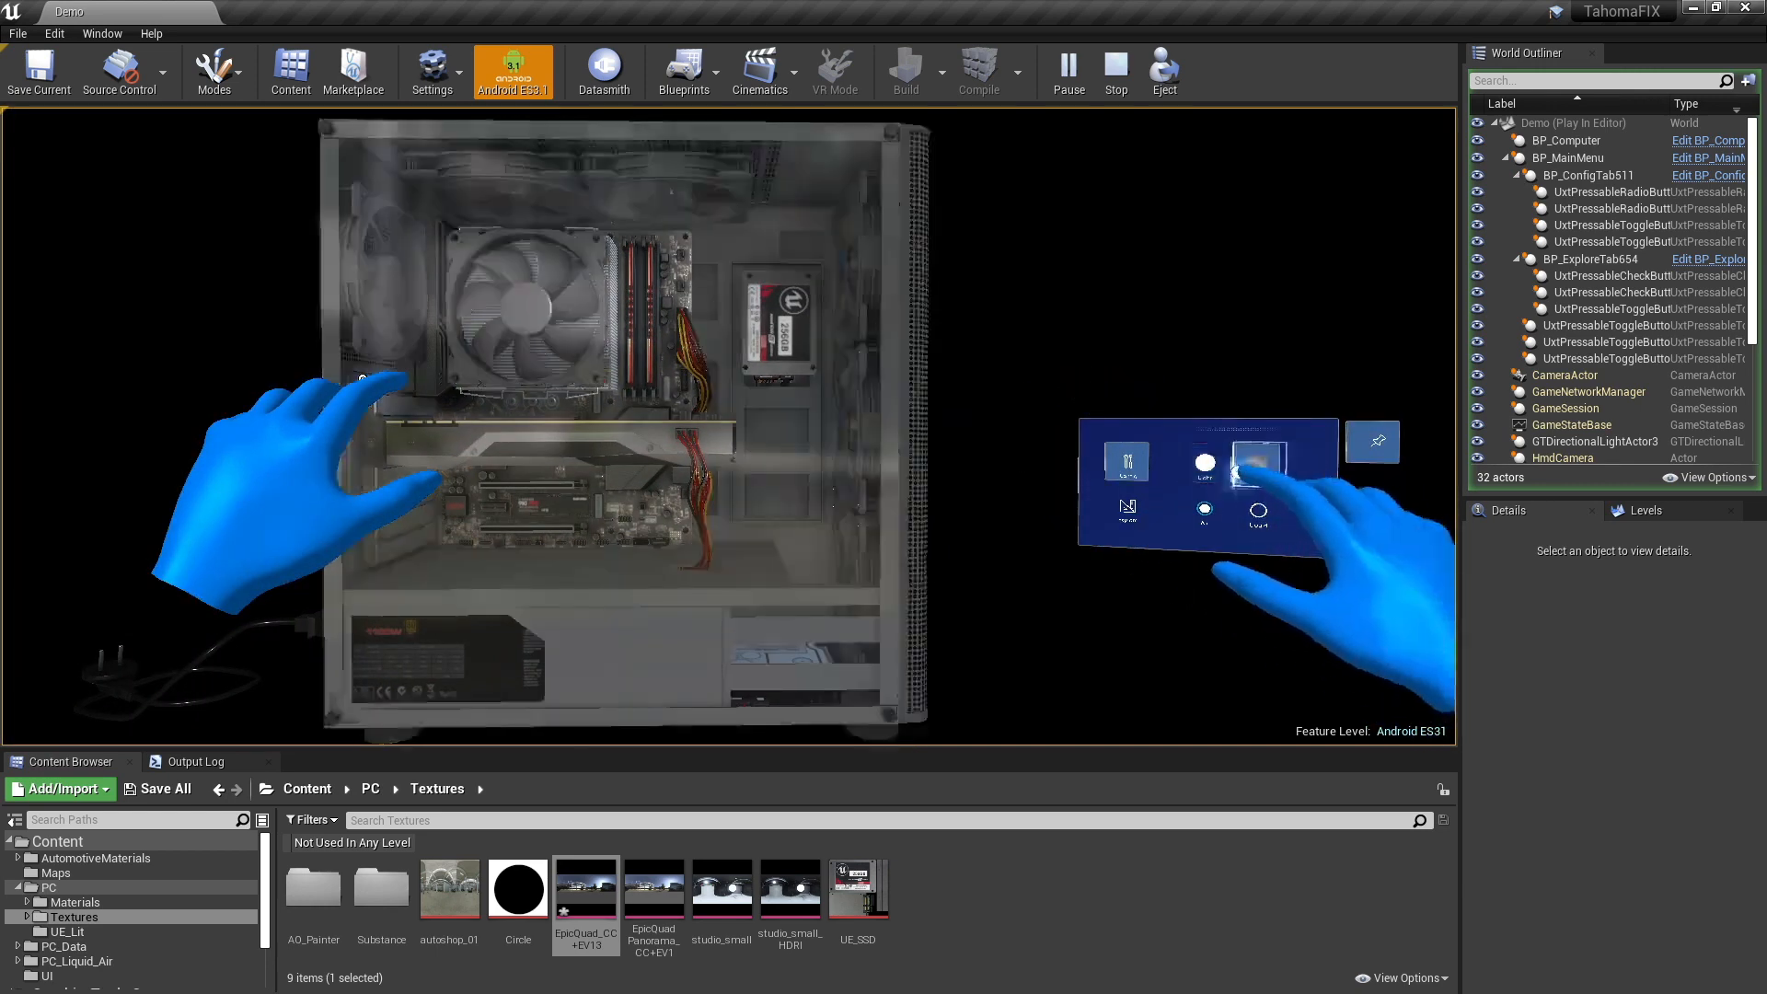
shift+scroll(1325, 575, down, 3)
shift+scroll(1326, 575, up, 1)
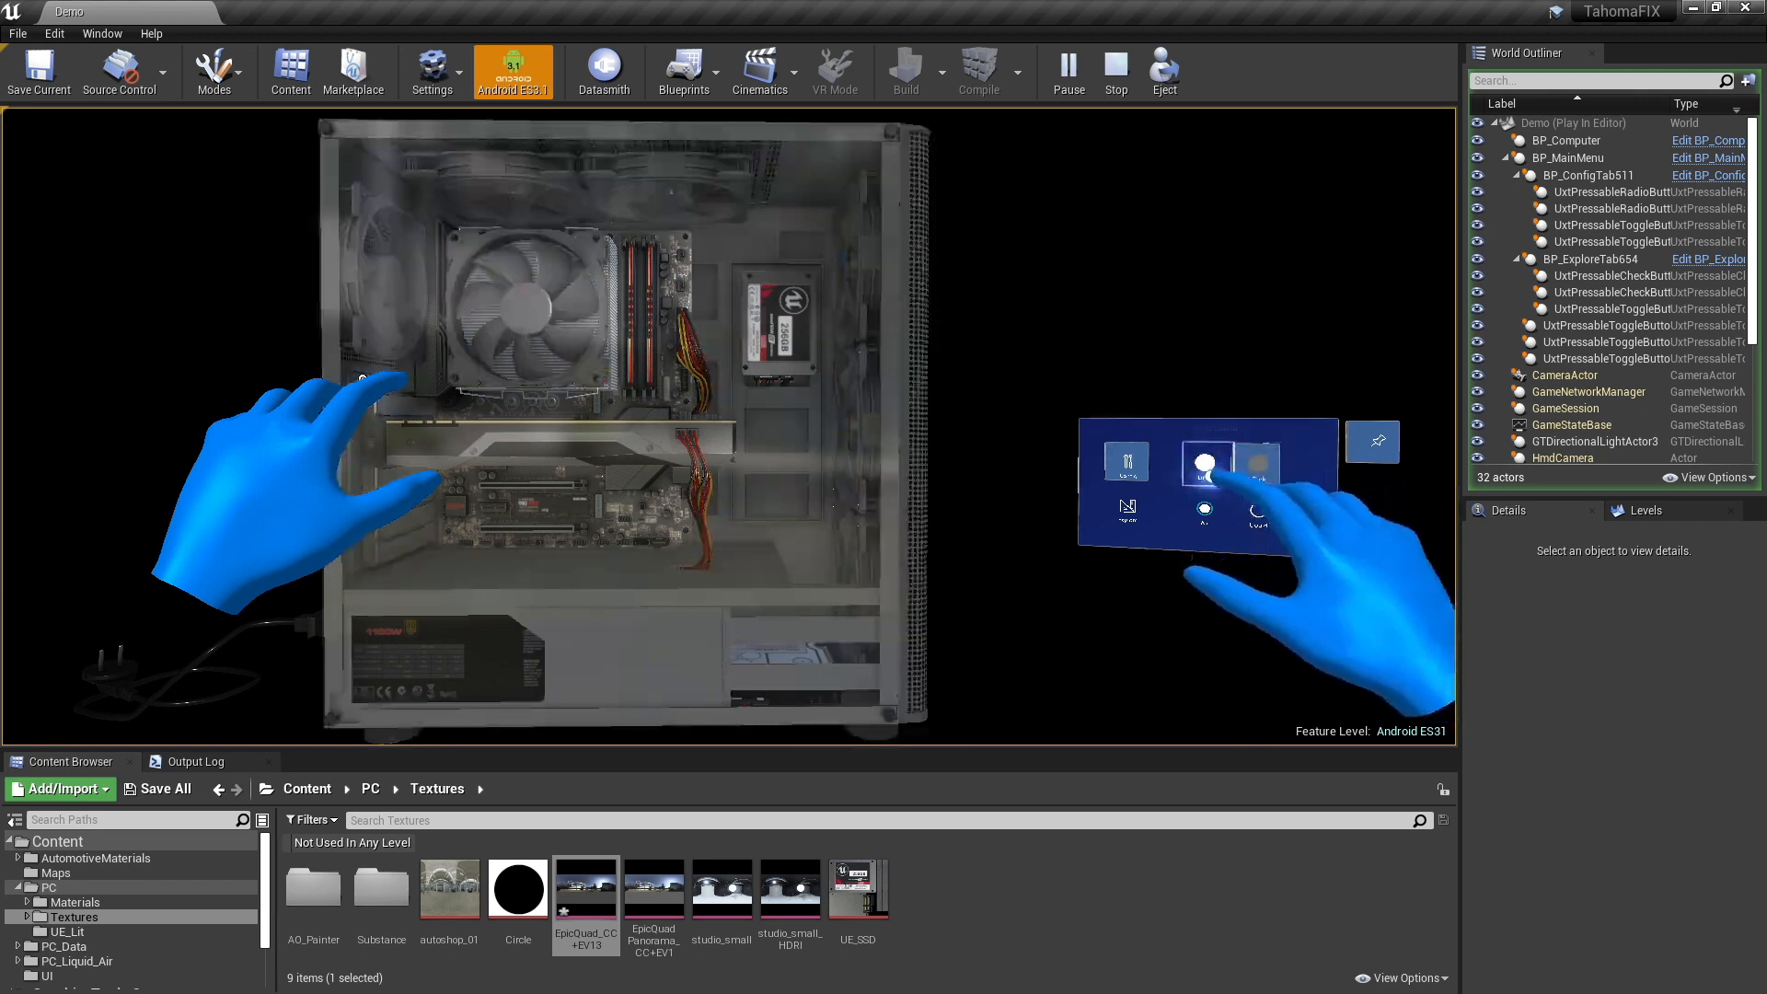
shift+scroll(1204, 467, up, 2)
shift+scroll(1215, 488, down, 2)
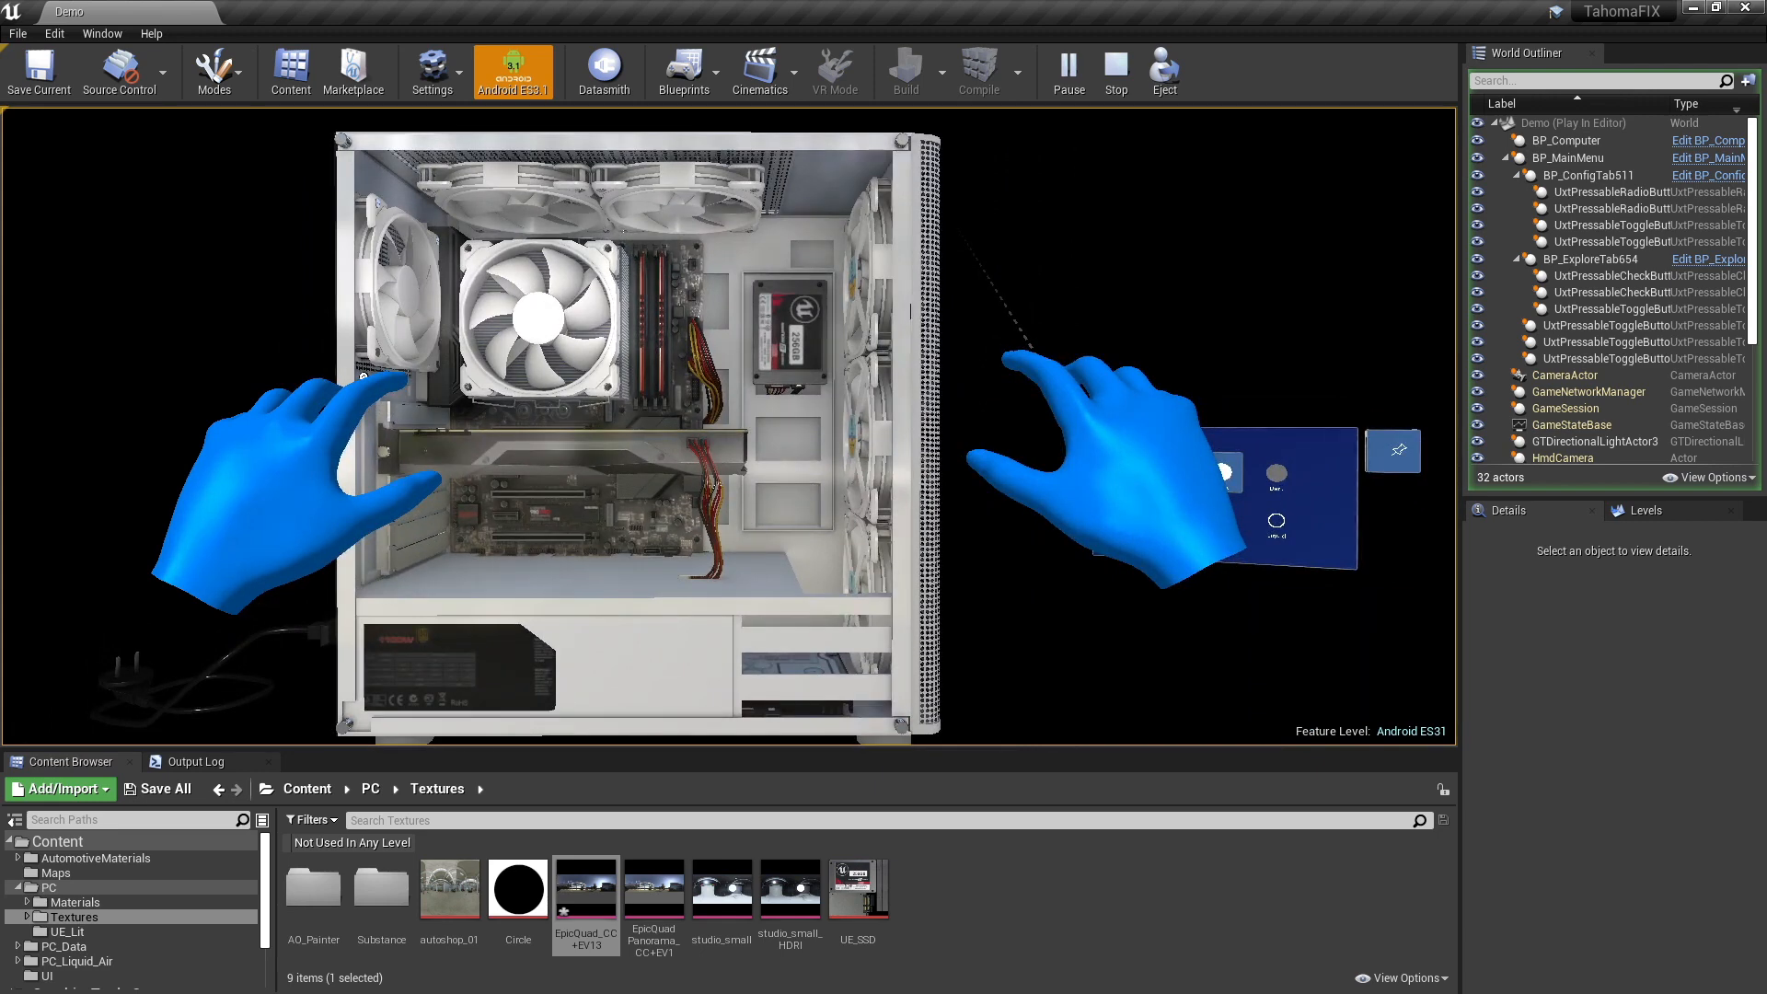
- Show the rendering statistics in the running level with the console command "stat rhi"
key(grave)
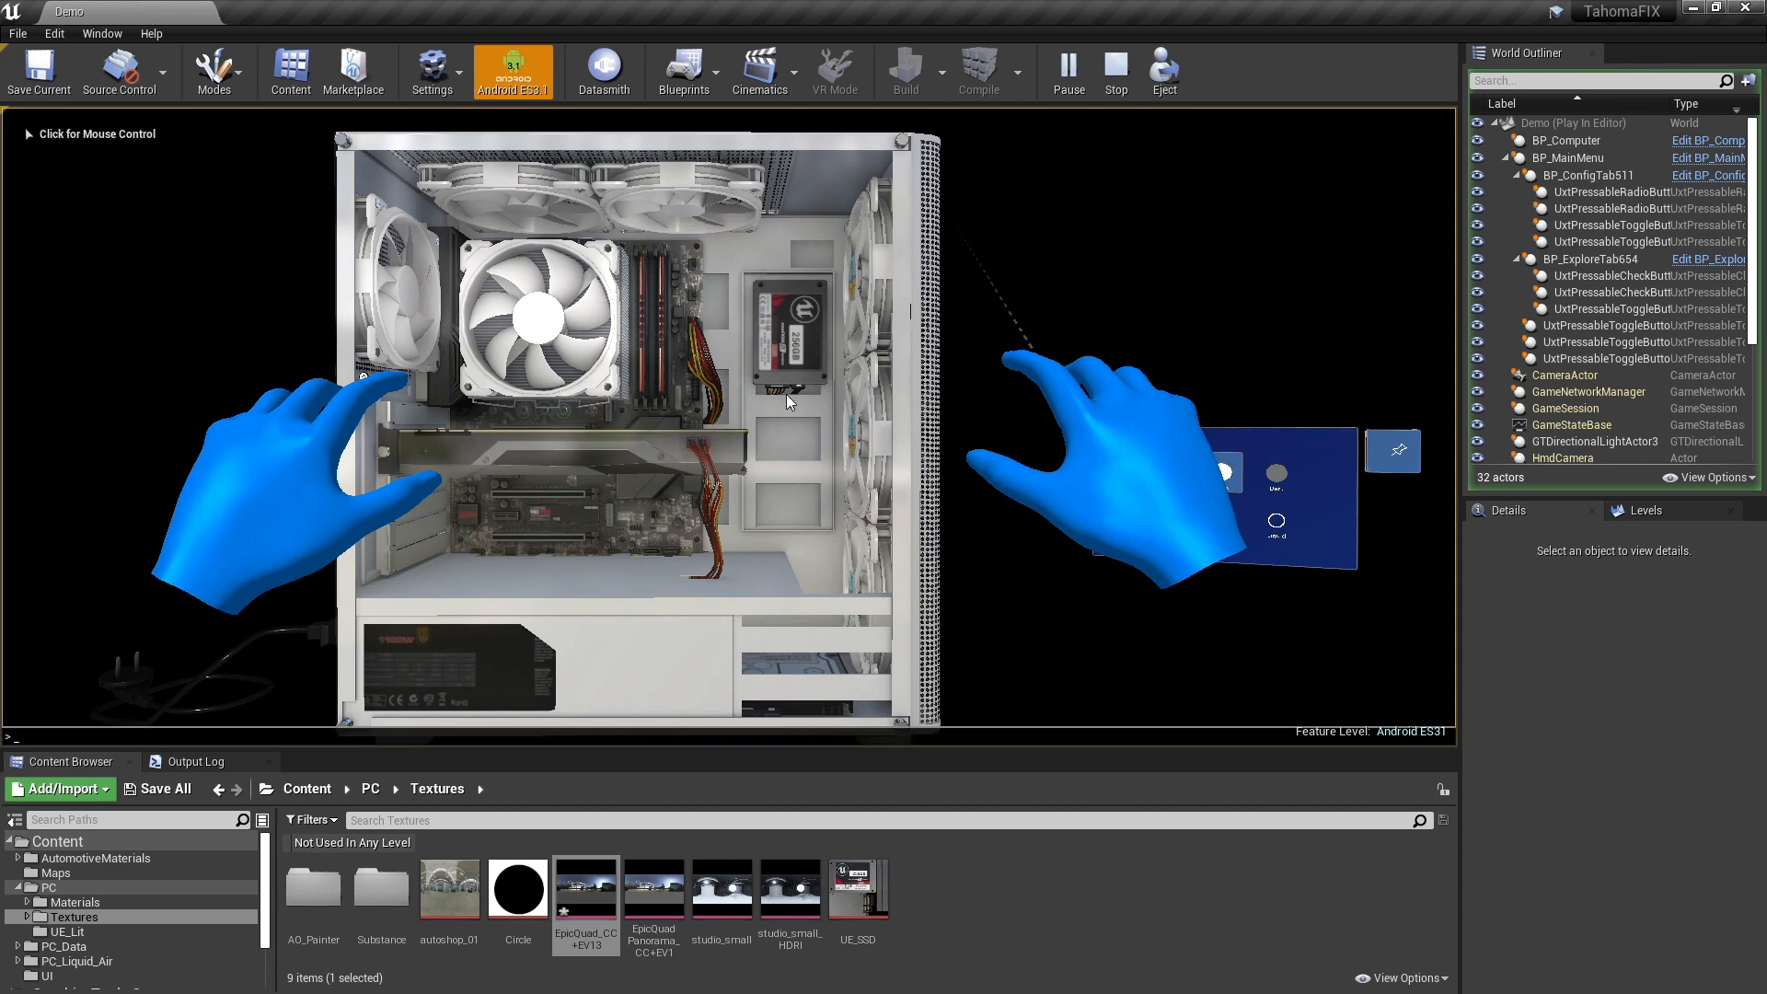
text(stat)
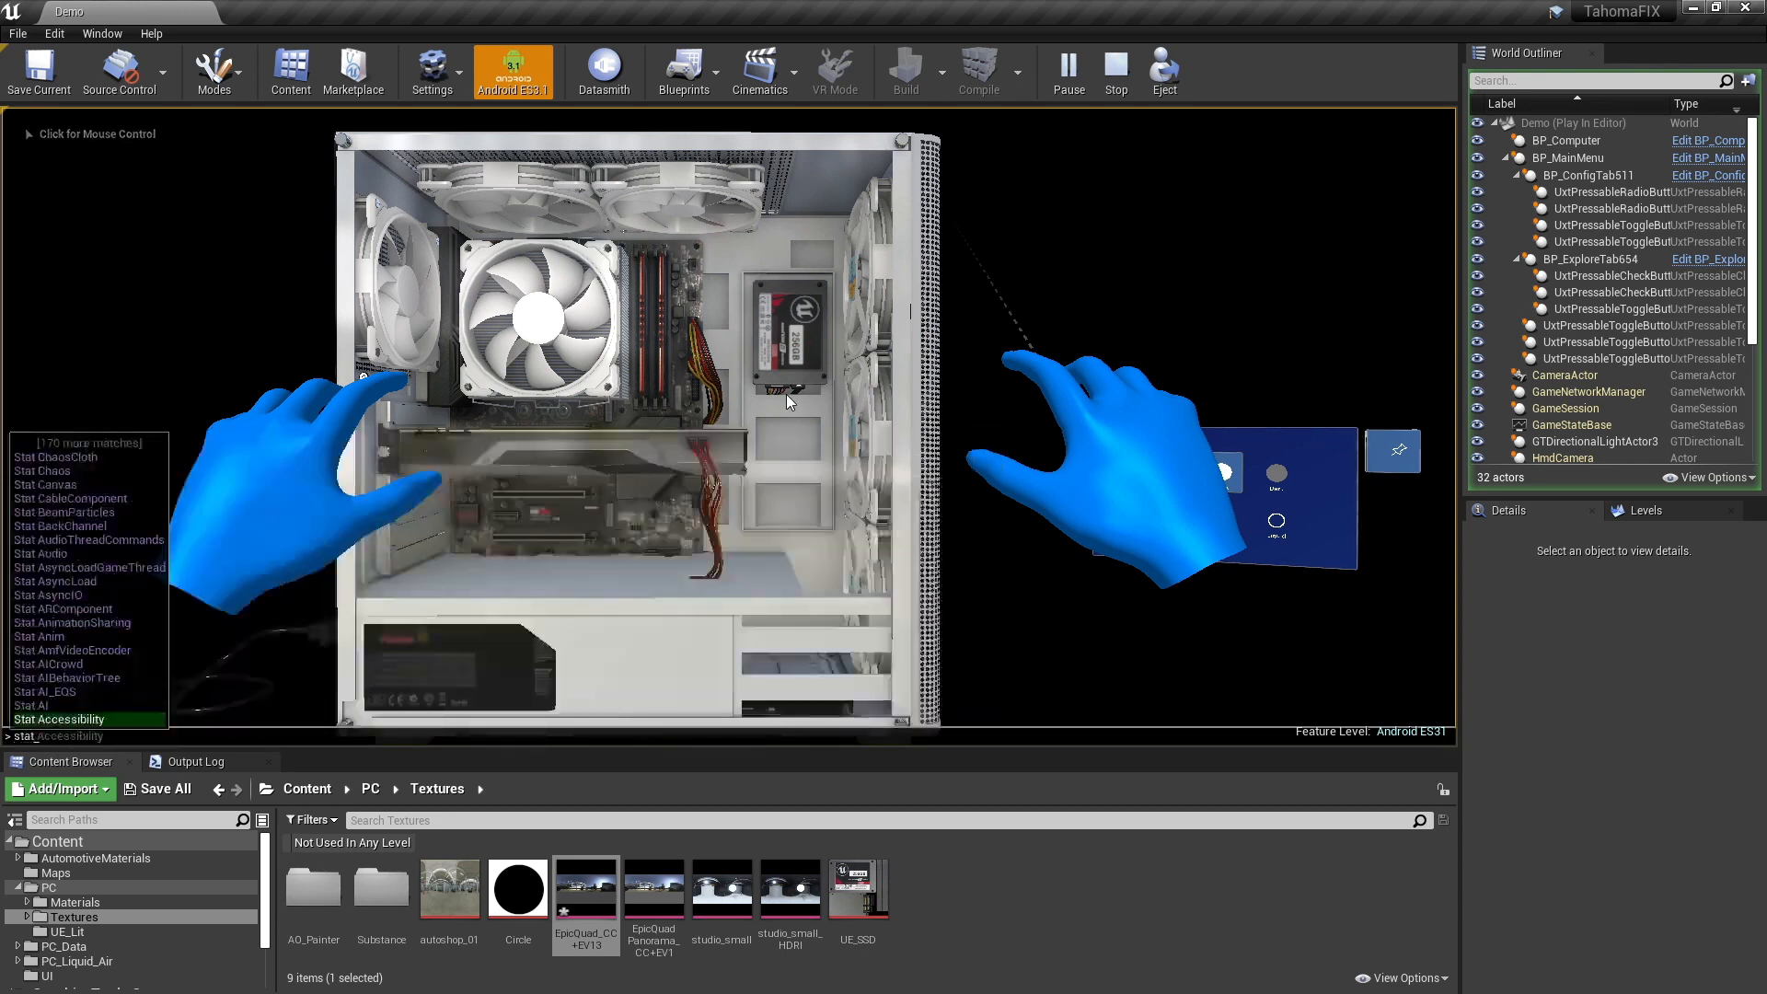
text( rhi)
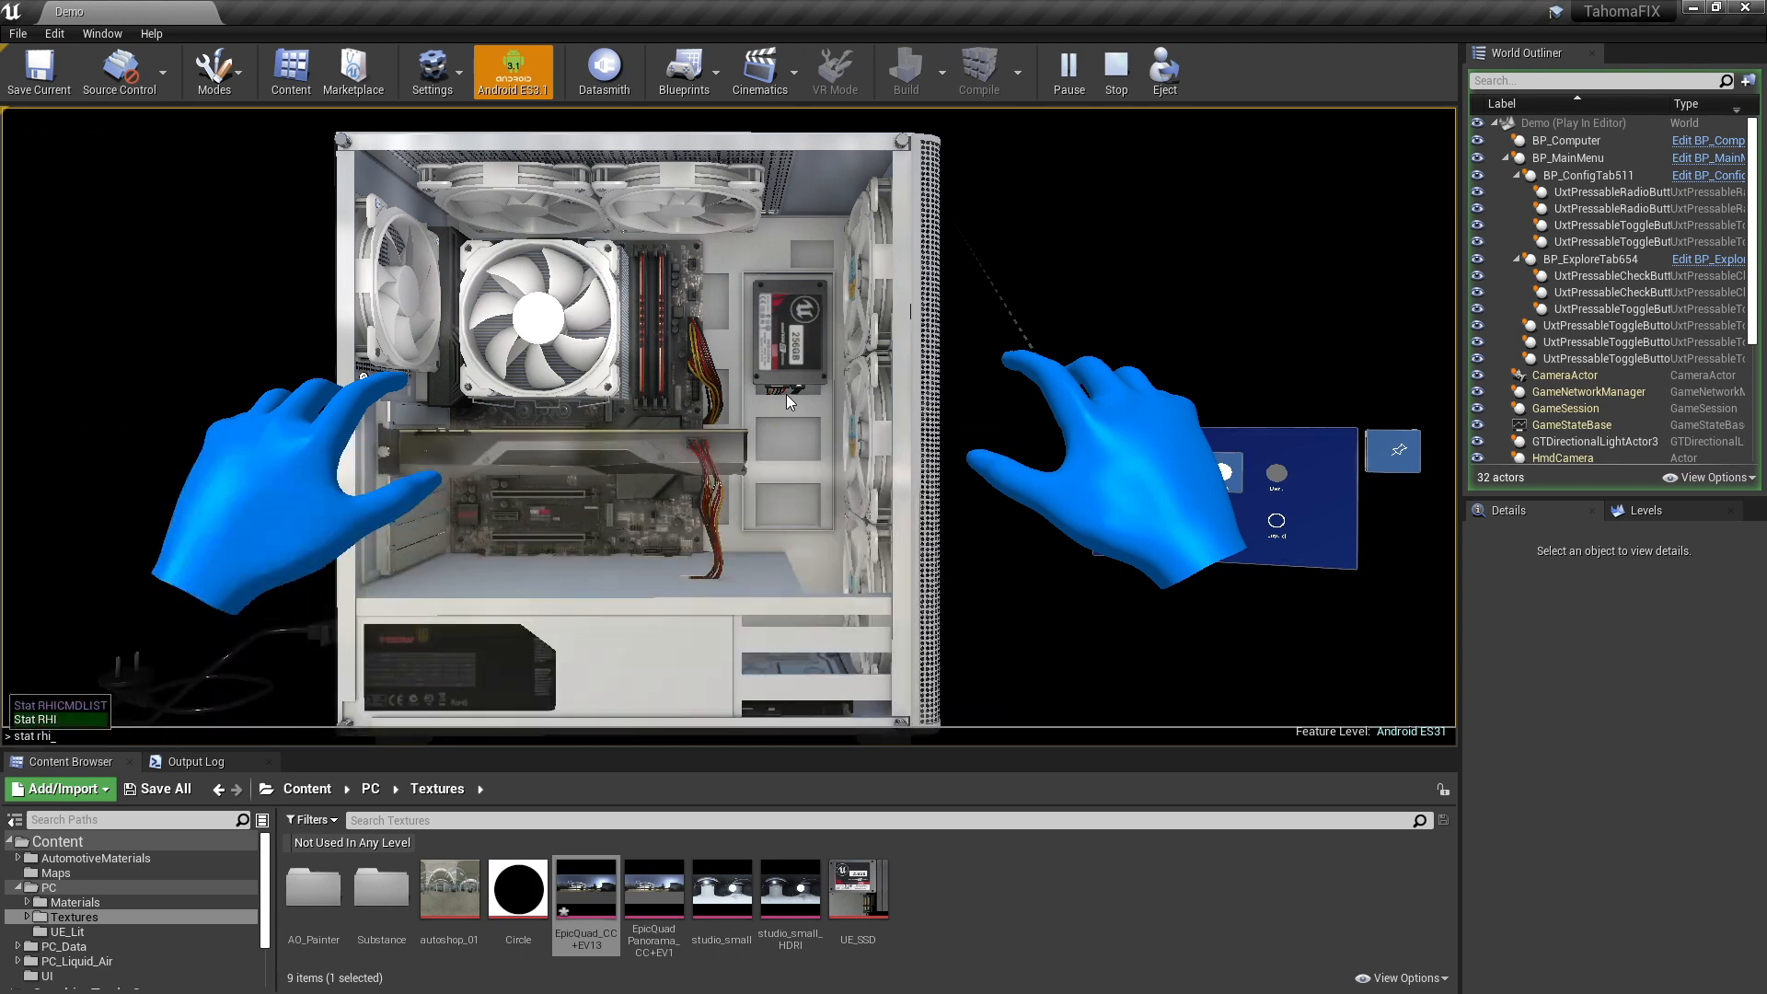
key(Return)
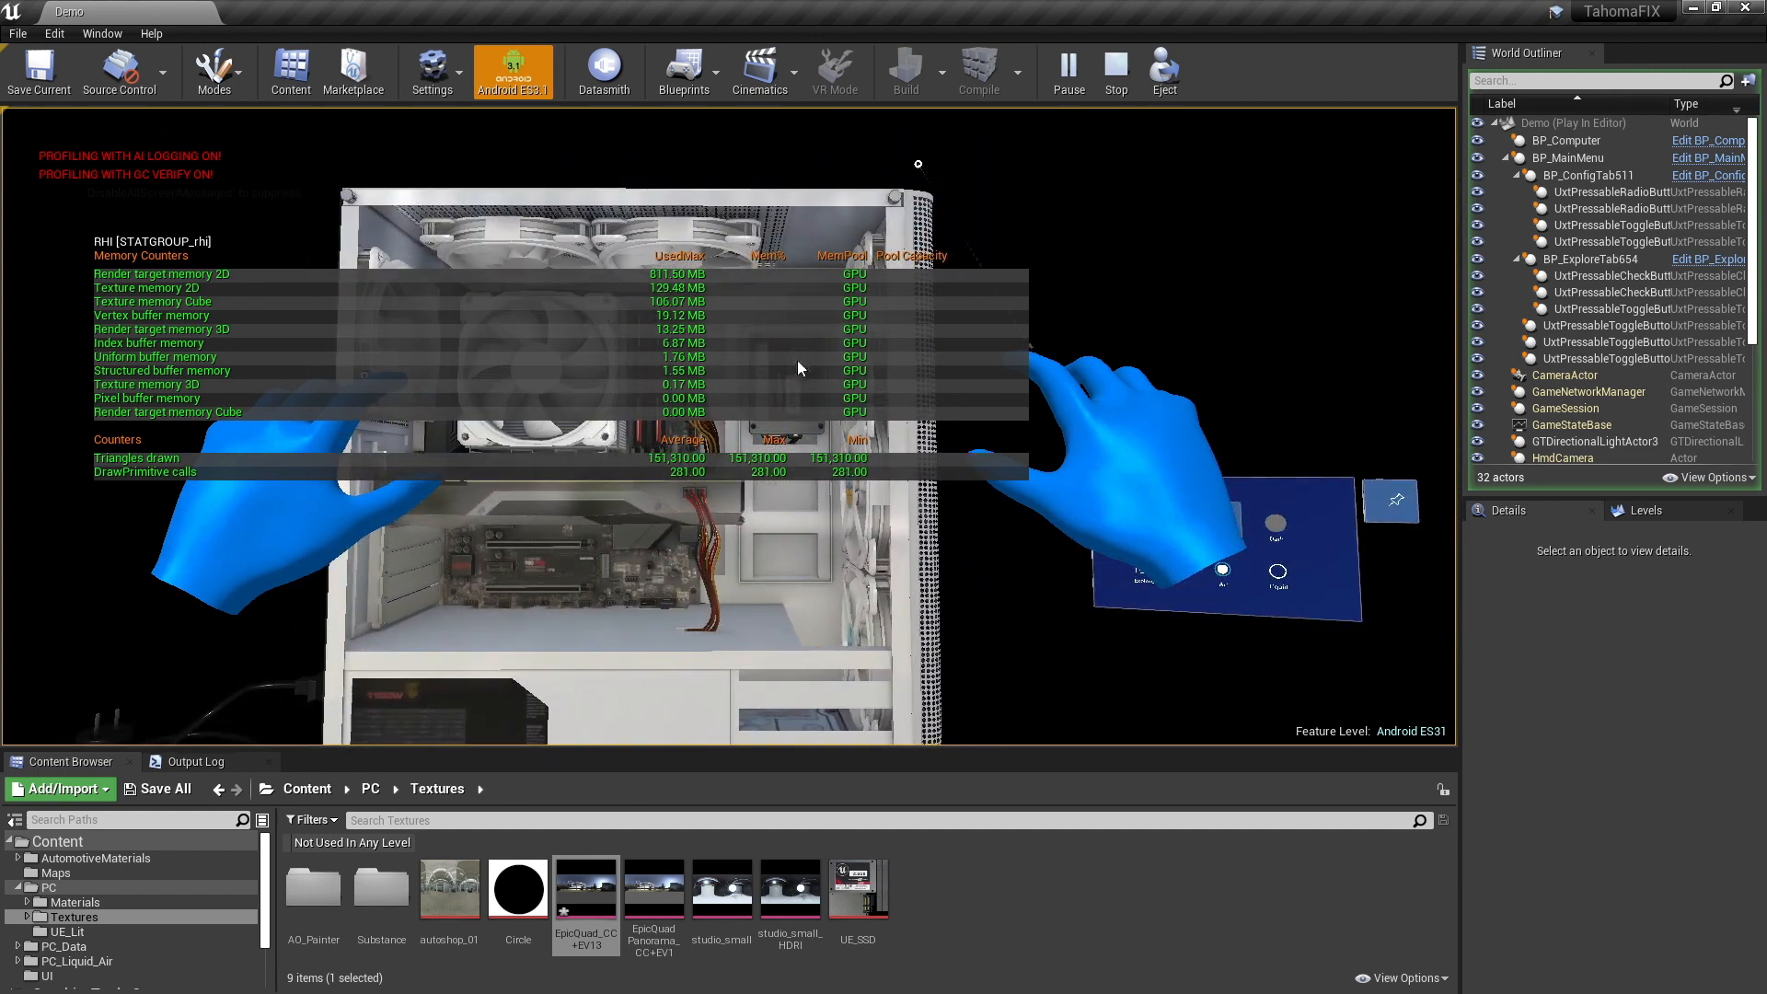
key(F11)
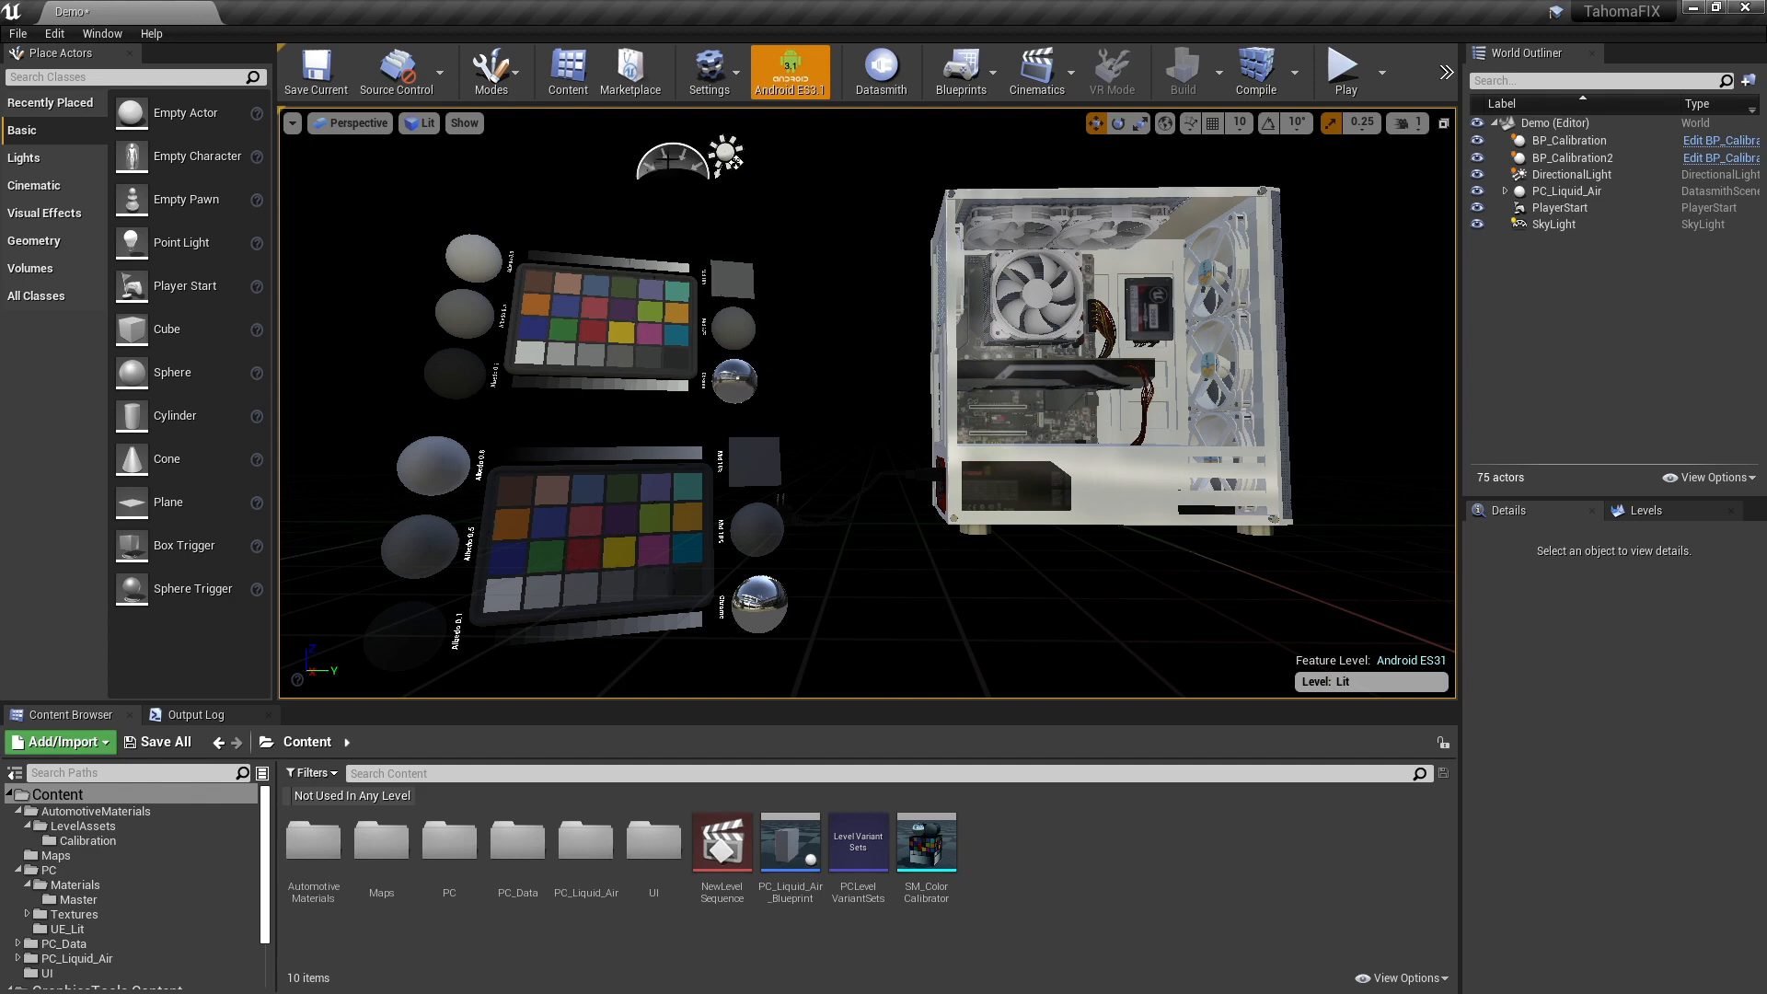
- Check the SkyLight's cubemap settings and set the DirectionalLight's intensity to 1.0 lux
click(670, 163)
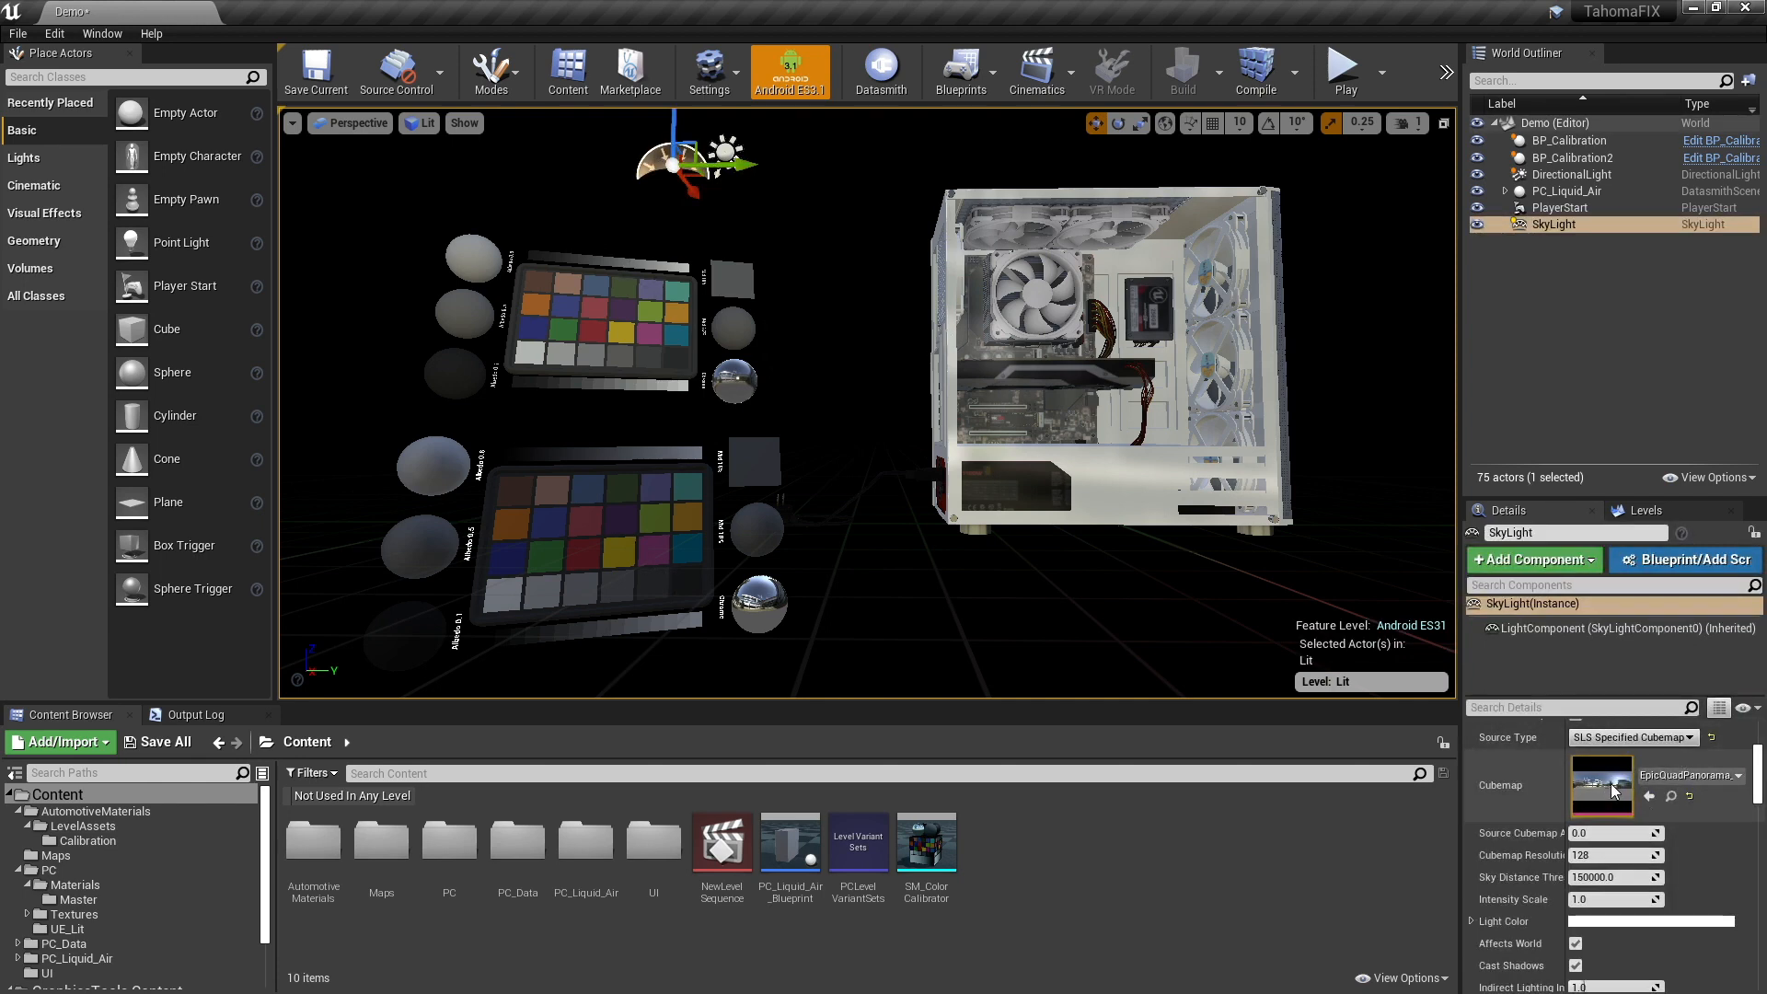
click(727, 150)
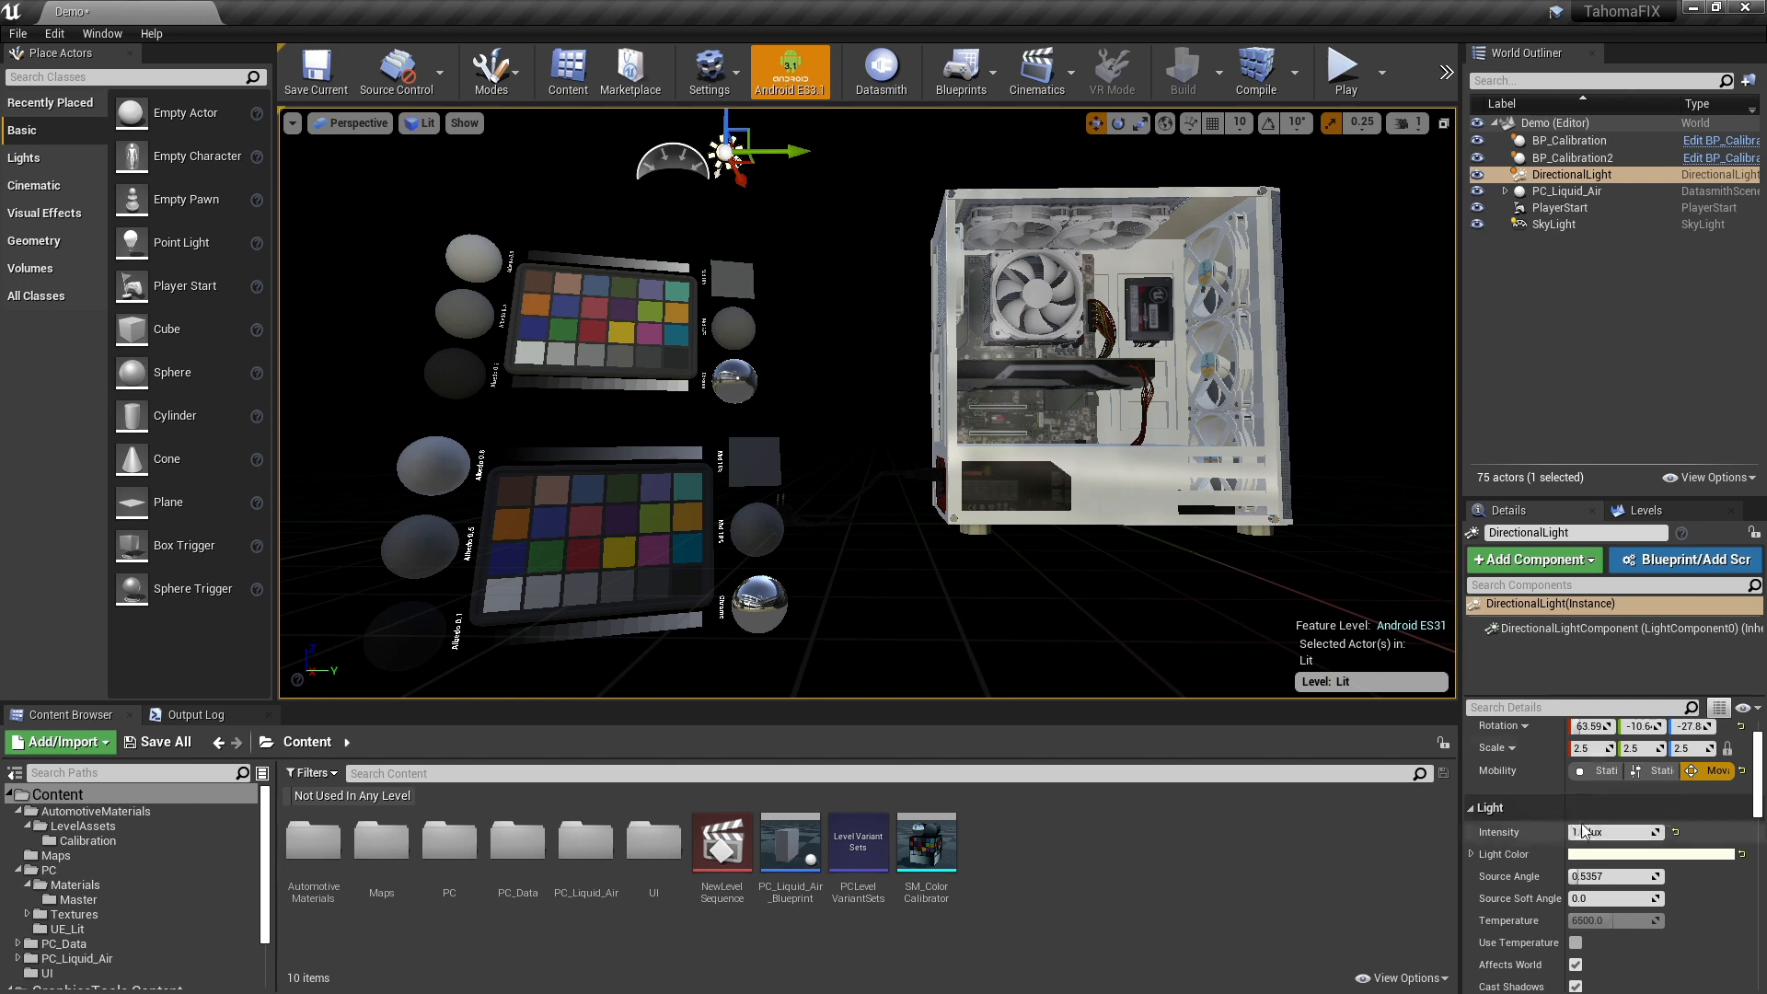
mouse_move(1575, 832)
mouse_down()
mouse_move(1625, 832)
mouse_move(1560, 832)
mouse_up()
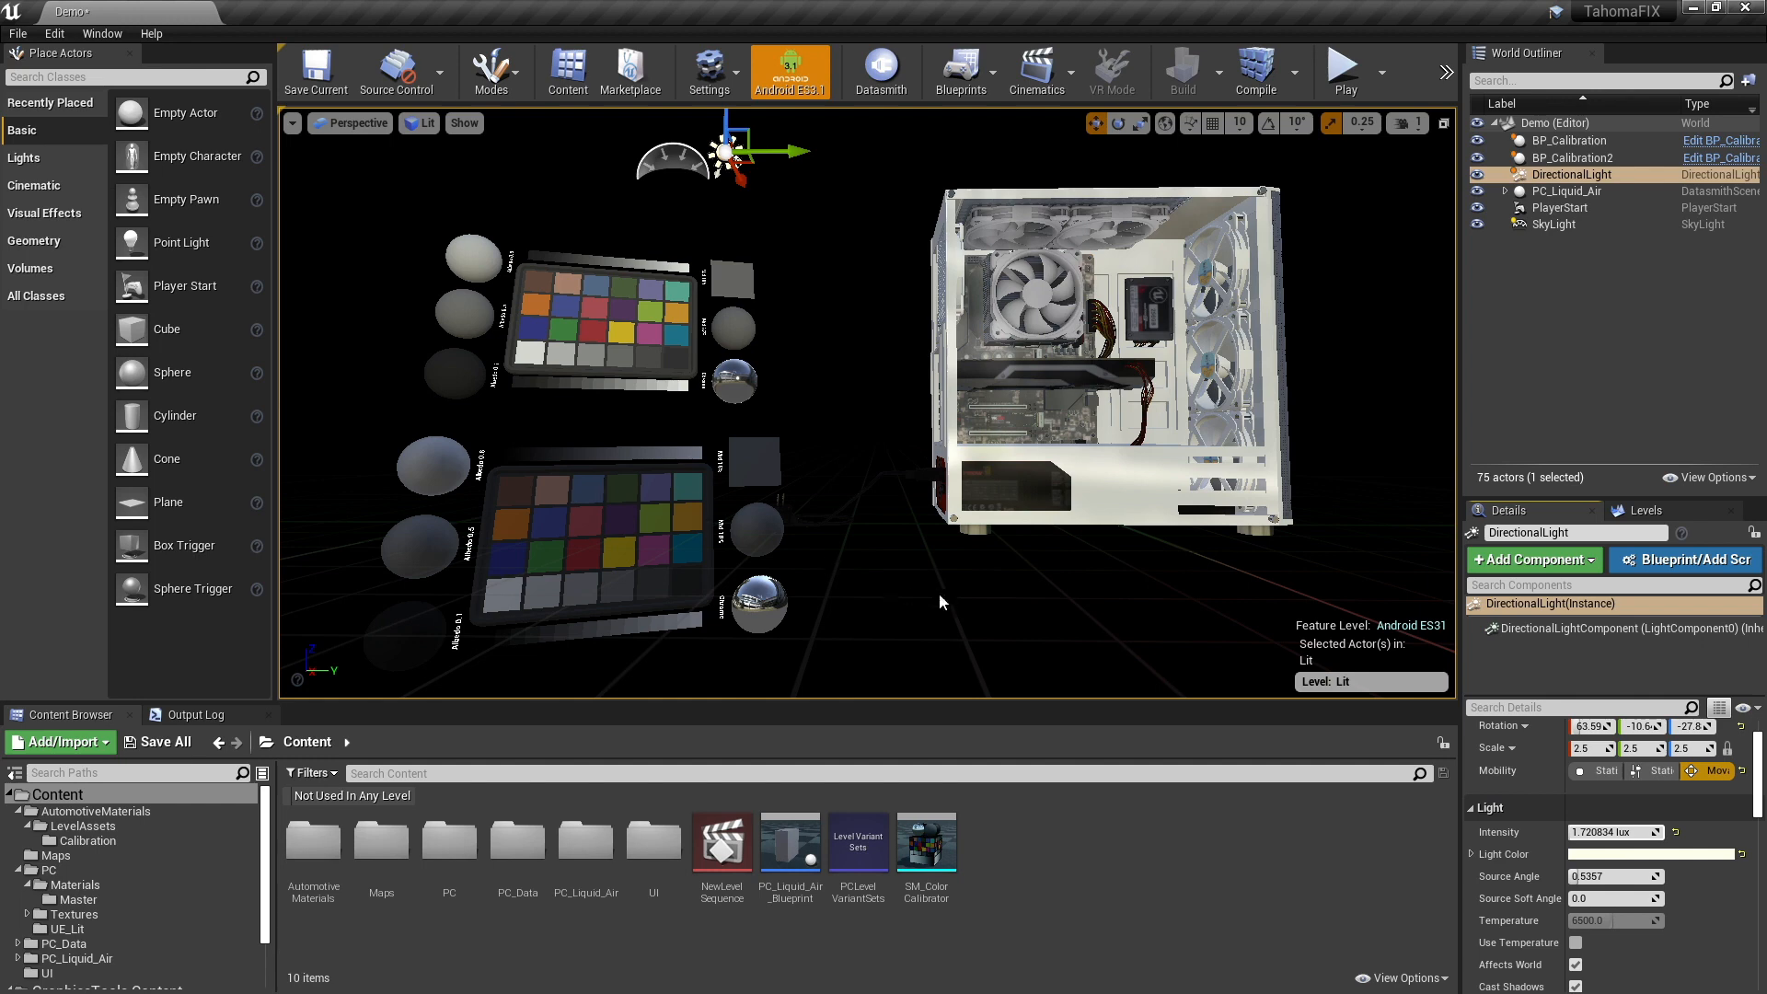
click(1622, 831)
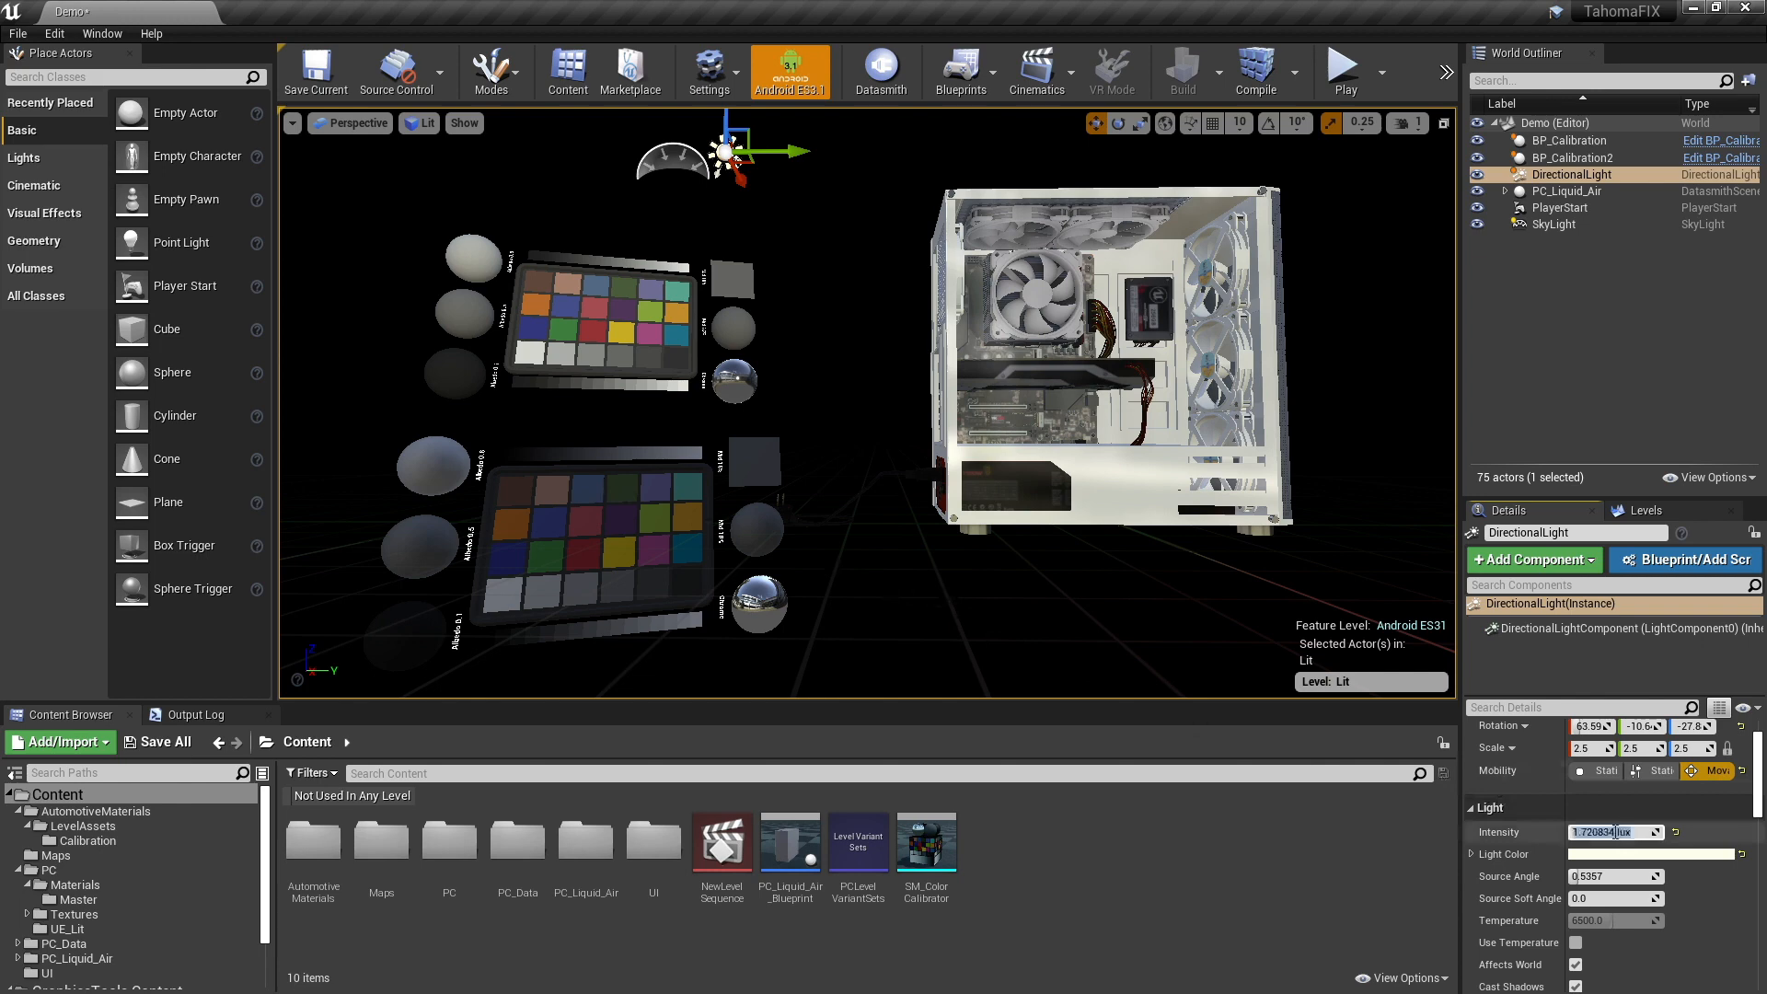
text(1)
key(Return)
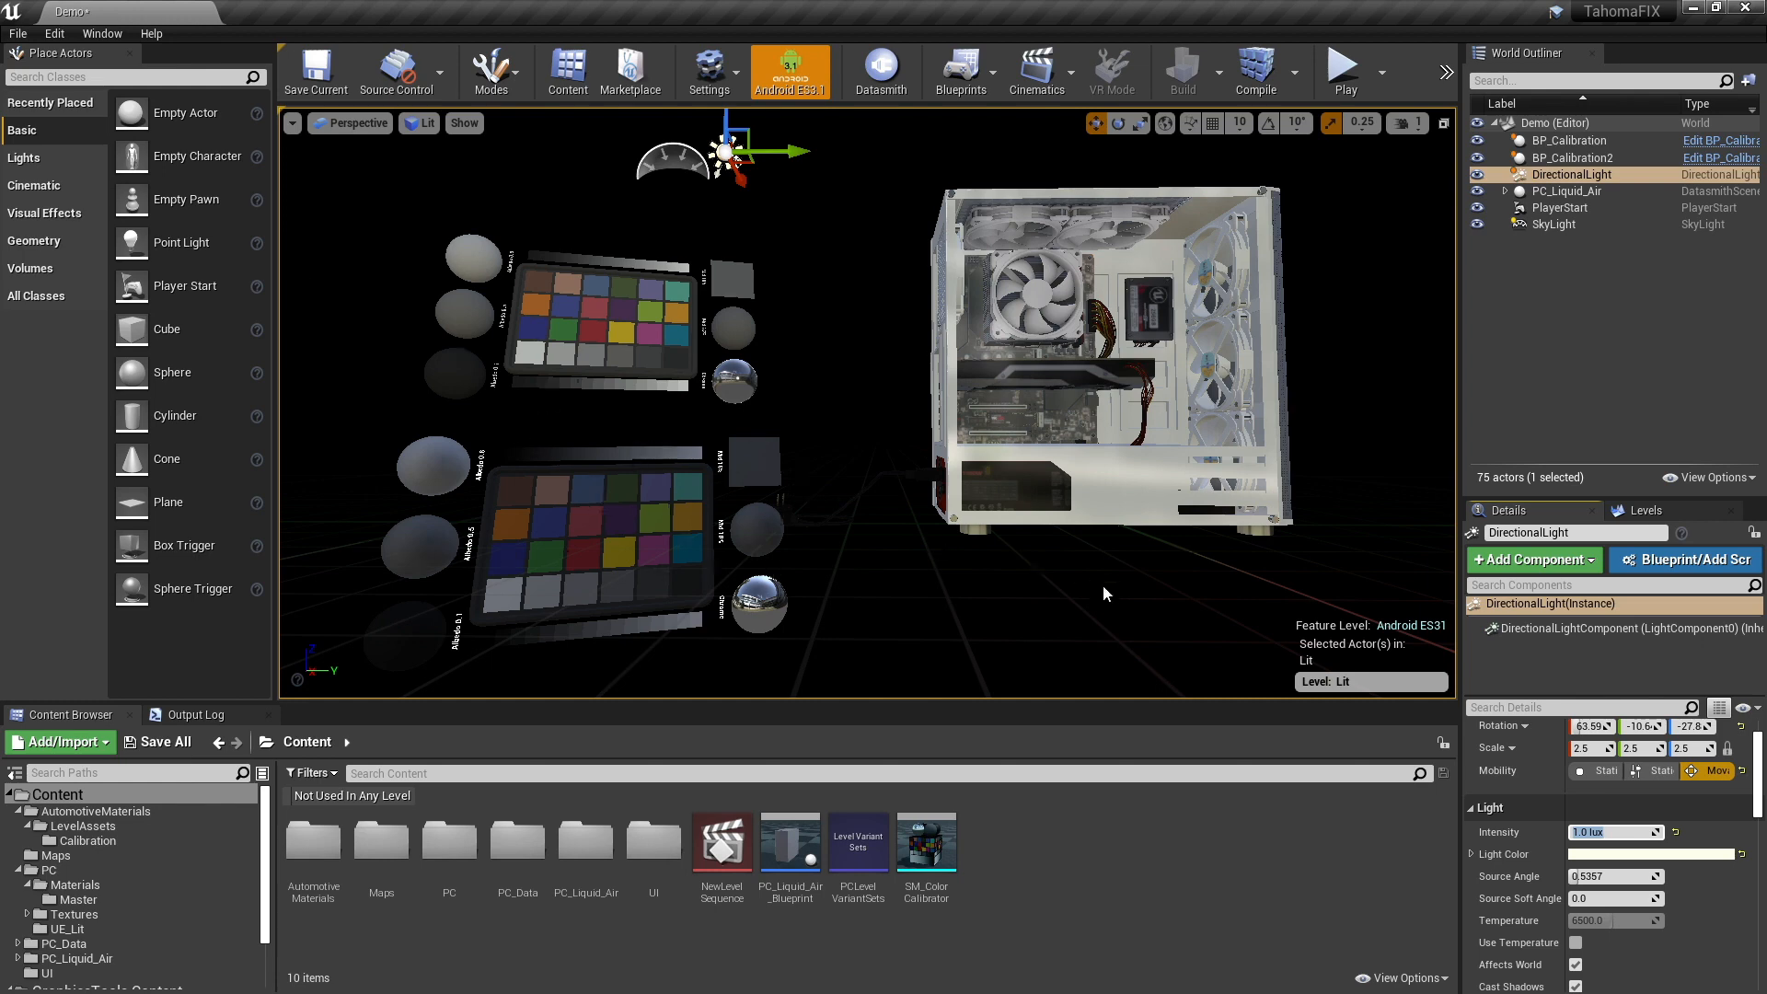
- Place a GT Directional Light Actor between the calibration charts and the computer case and set its intensity to 1.0
click(79, 77)
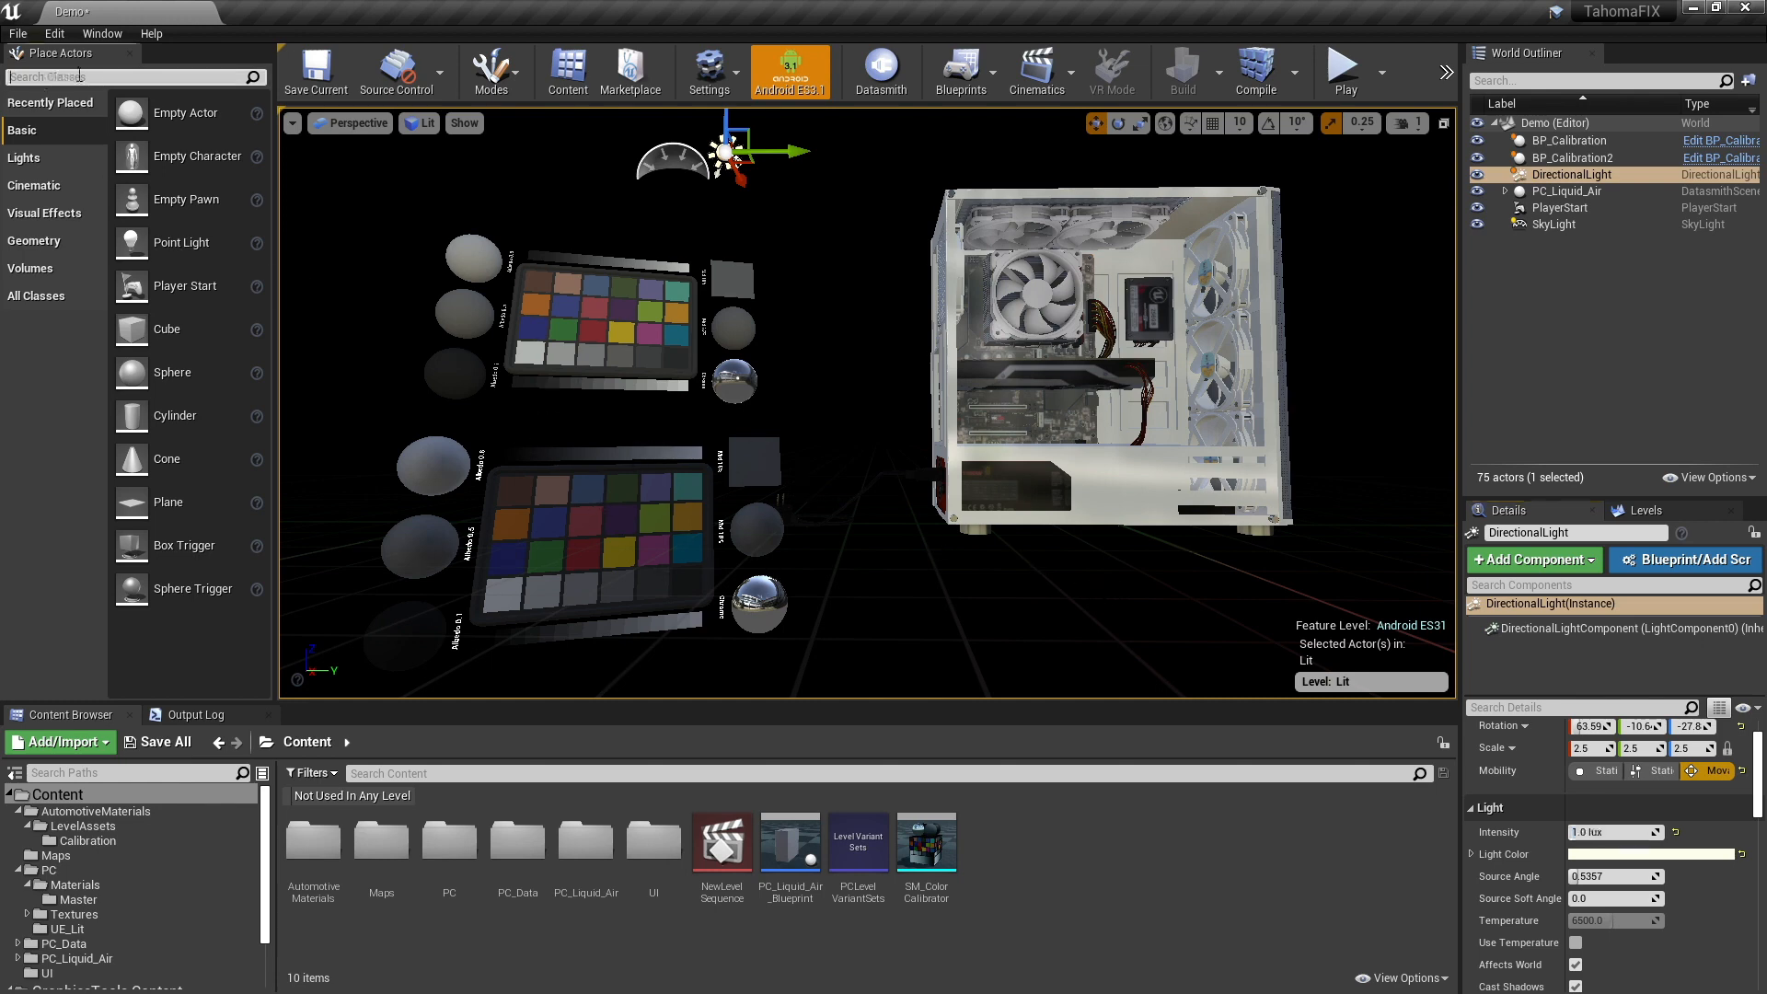
text(gt)
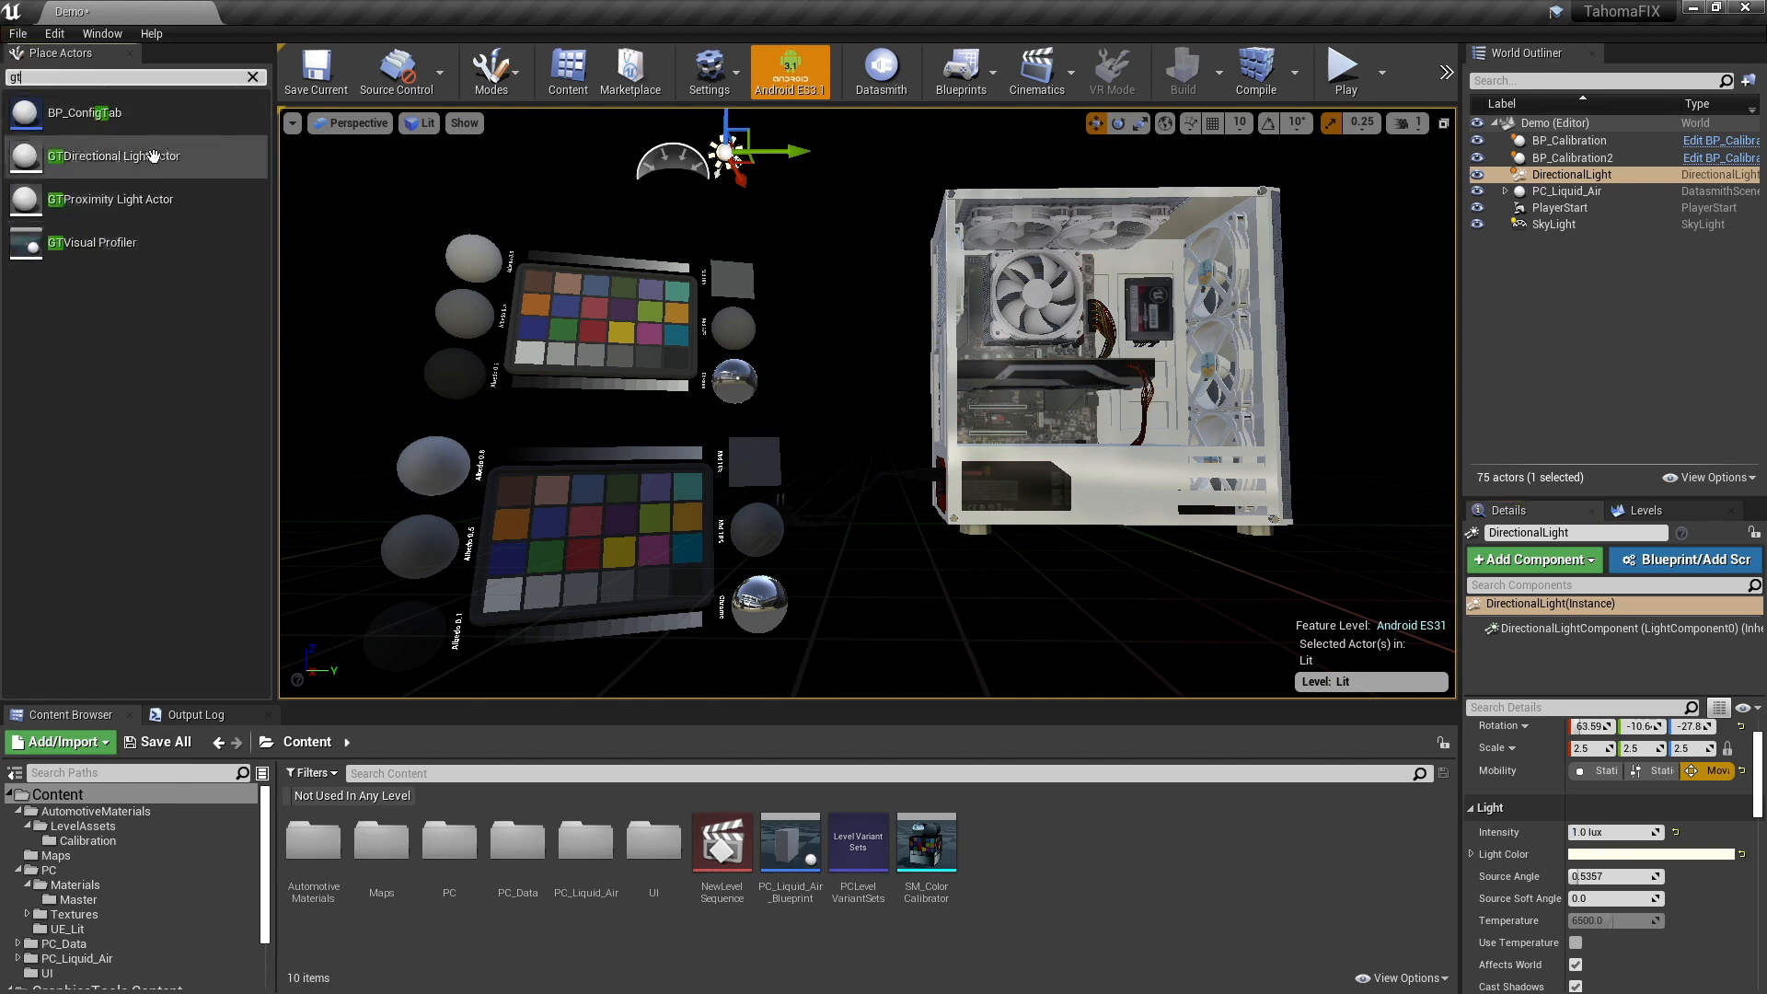
drag(81, 153, 818, 343)
click(1617, 833)
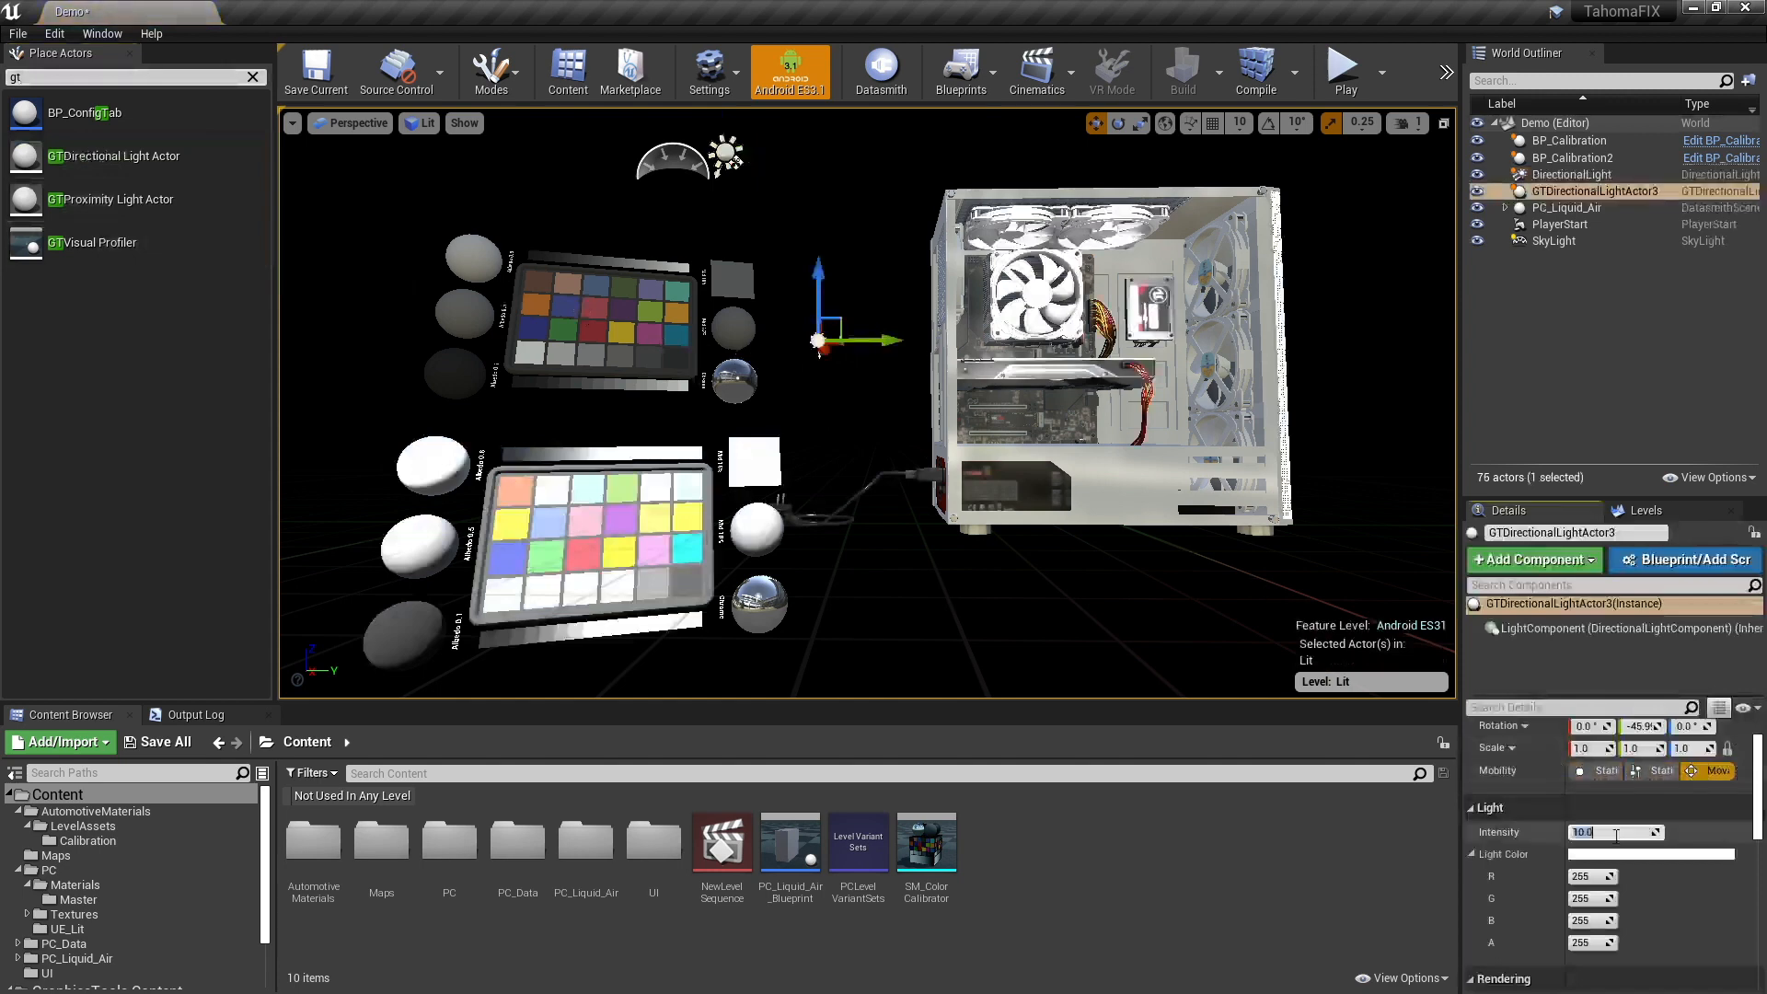
text(1)
key(Return)
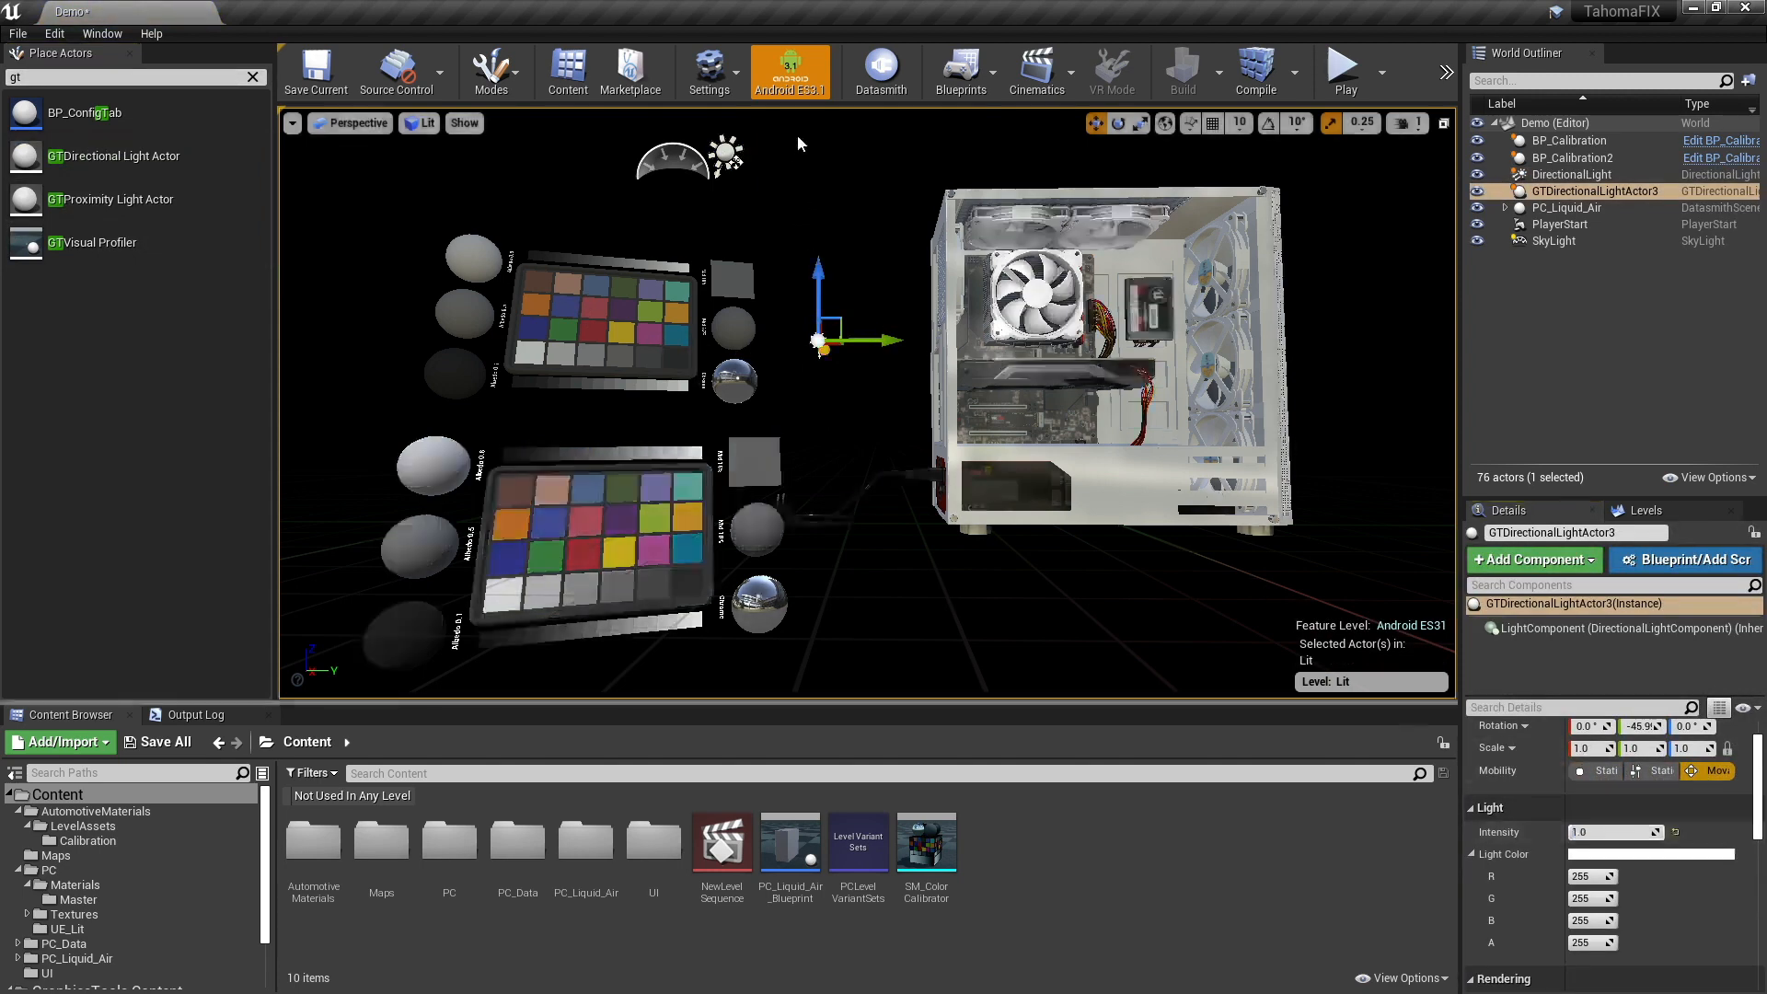
- Match the new GT directional light's rotation to the DirectionalLight by pasting its copied rotation values
mouse_move(800, 142)
ctrl+shift+mouse_down()
mouse_move(801, 110)
mouse_move(792, 166)
ctrl+shift+mouse_up()
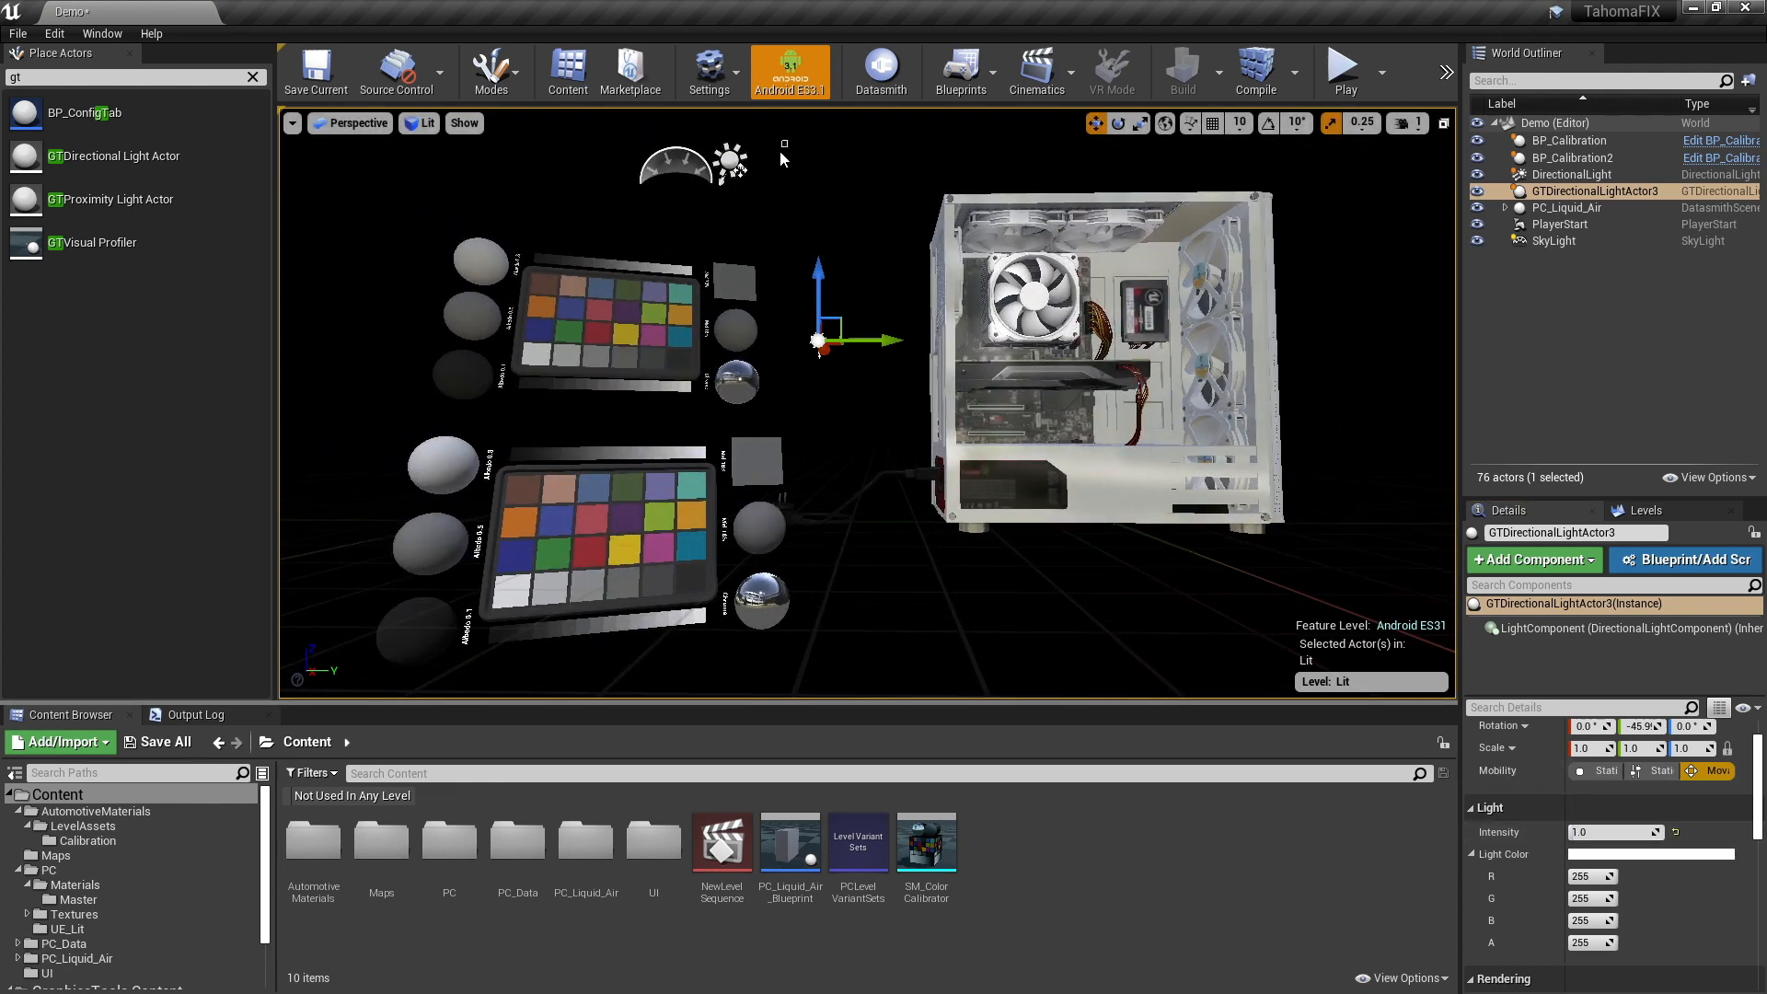
click(729, 175)
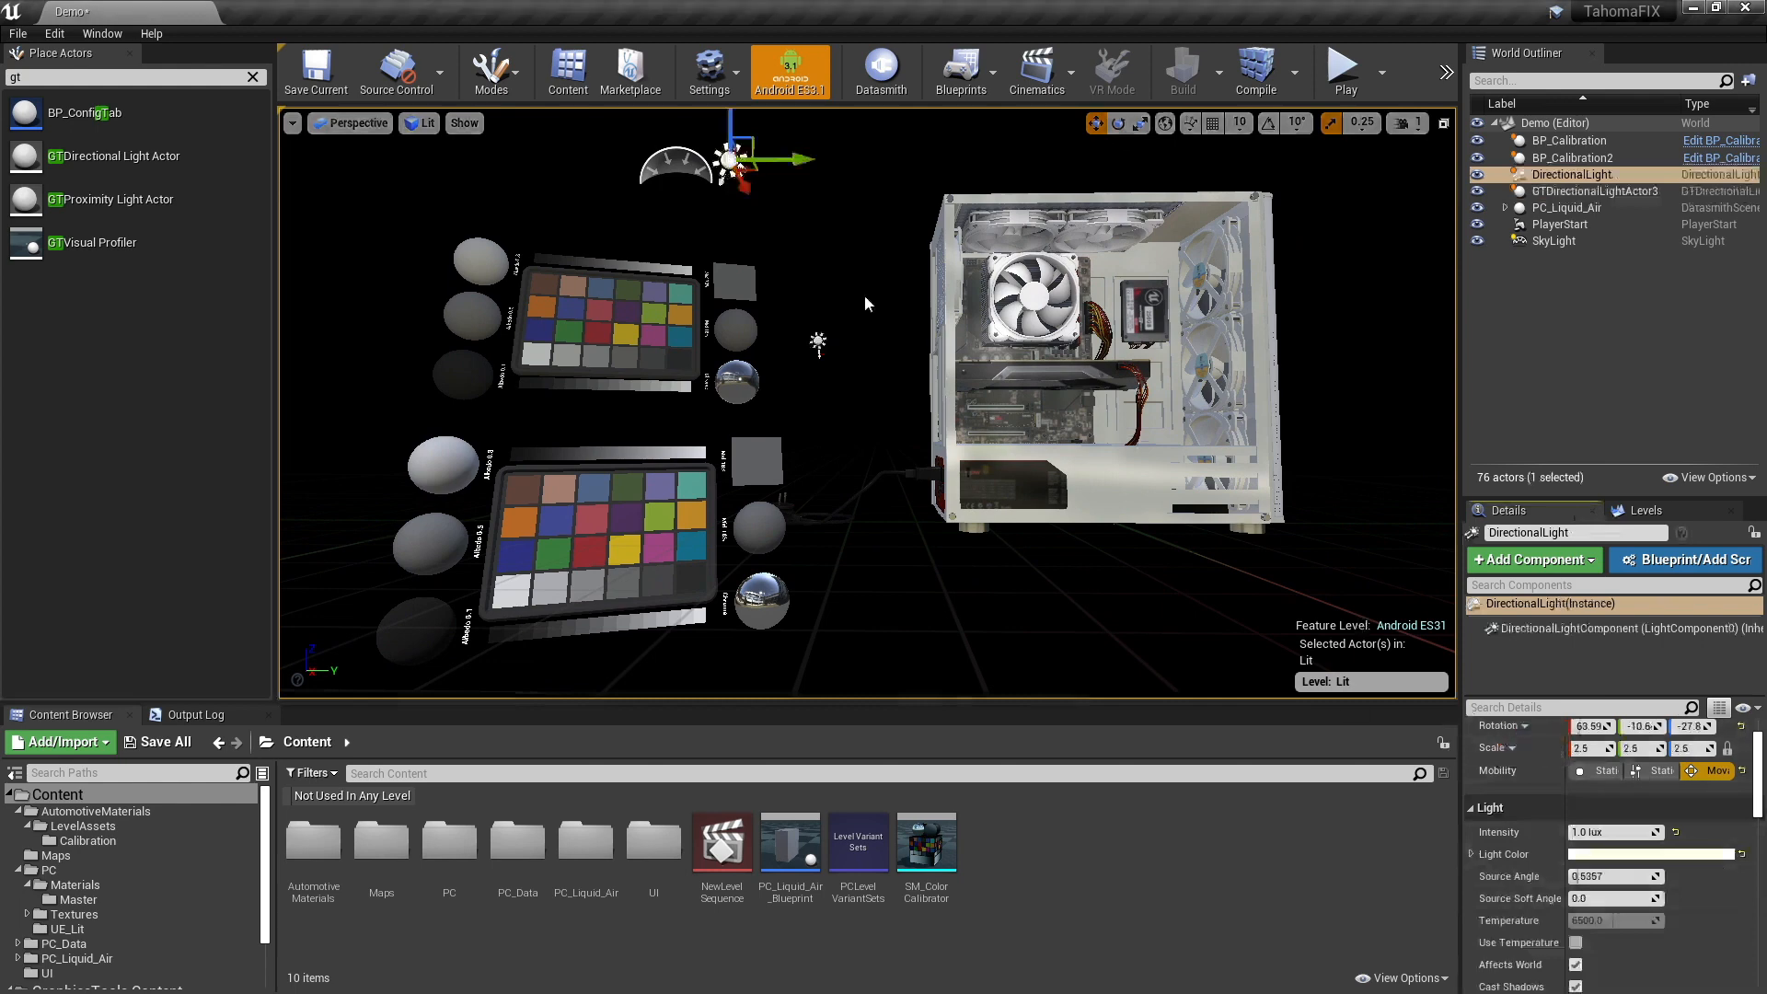
click(818, 343)
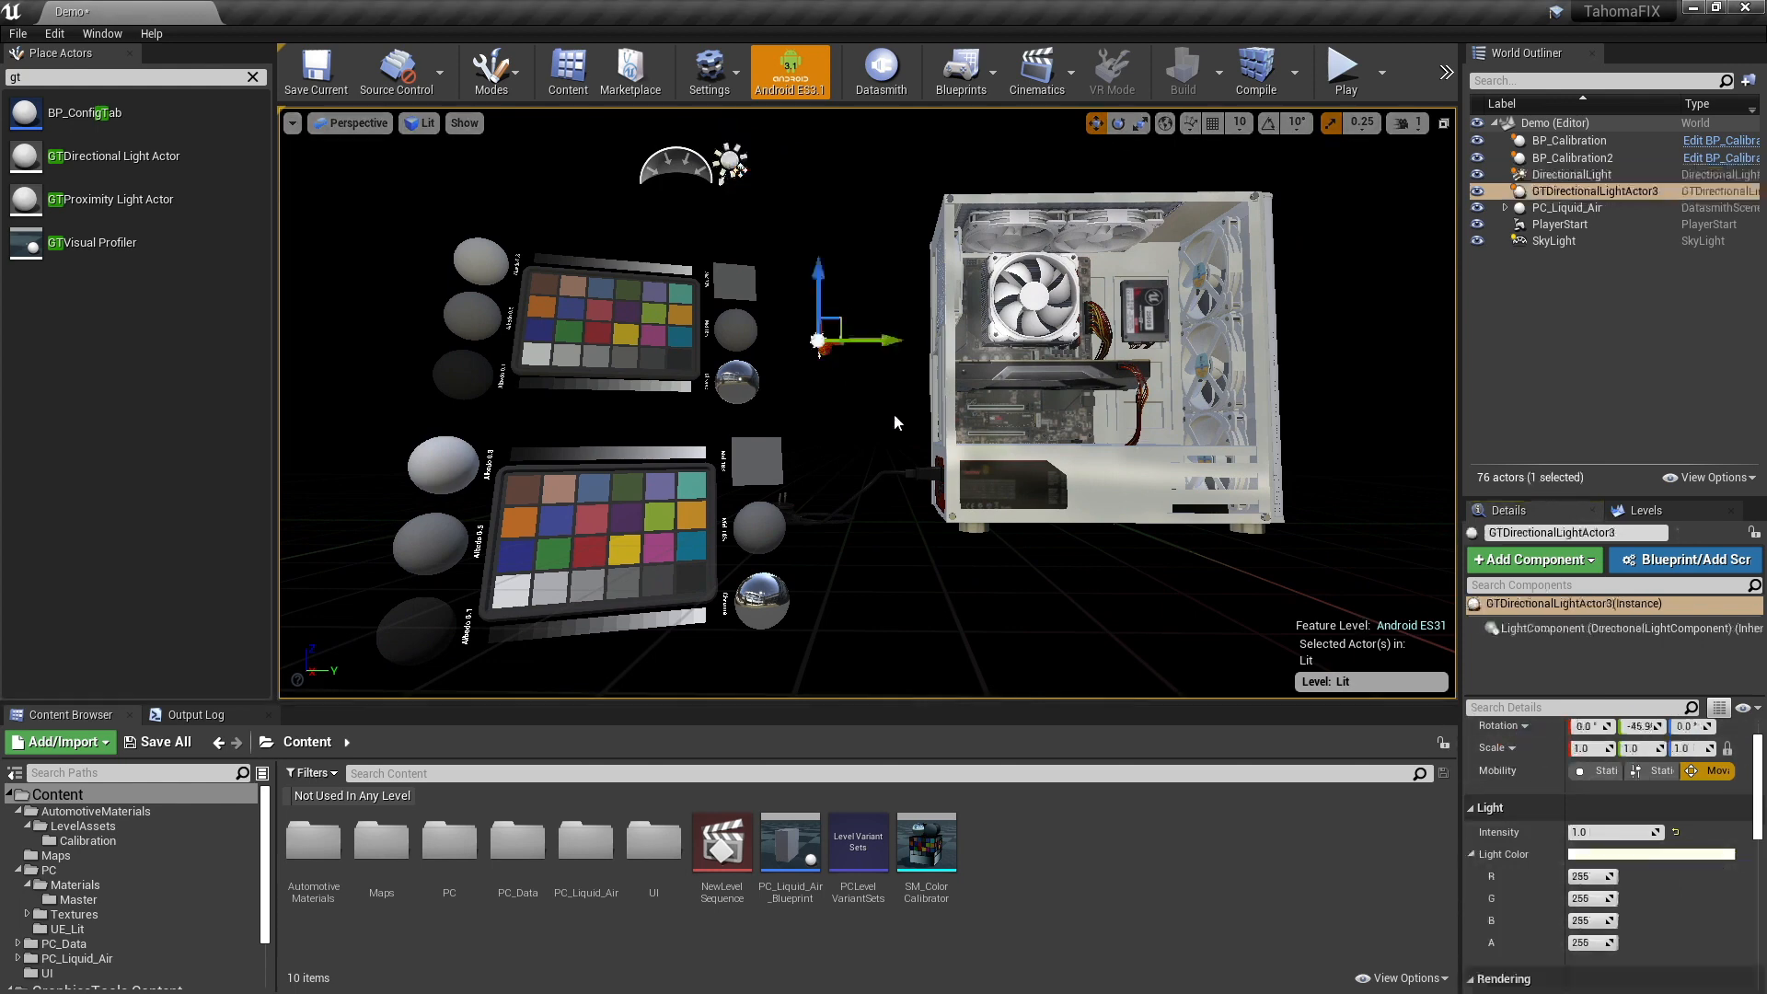
right_click(1491, 731)
click(1521, 757)
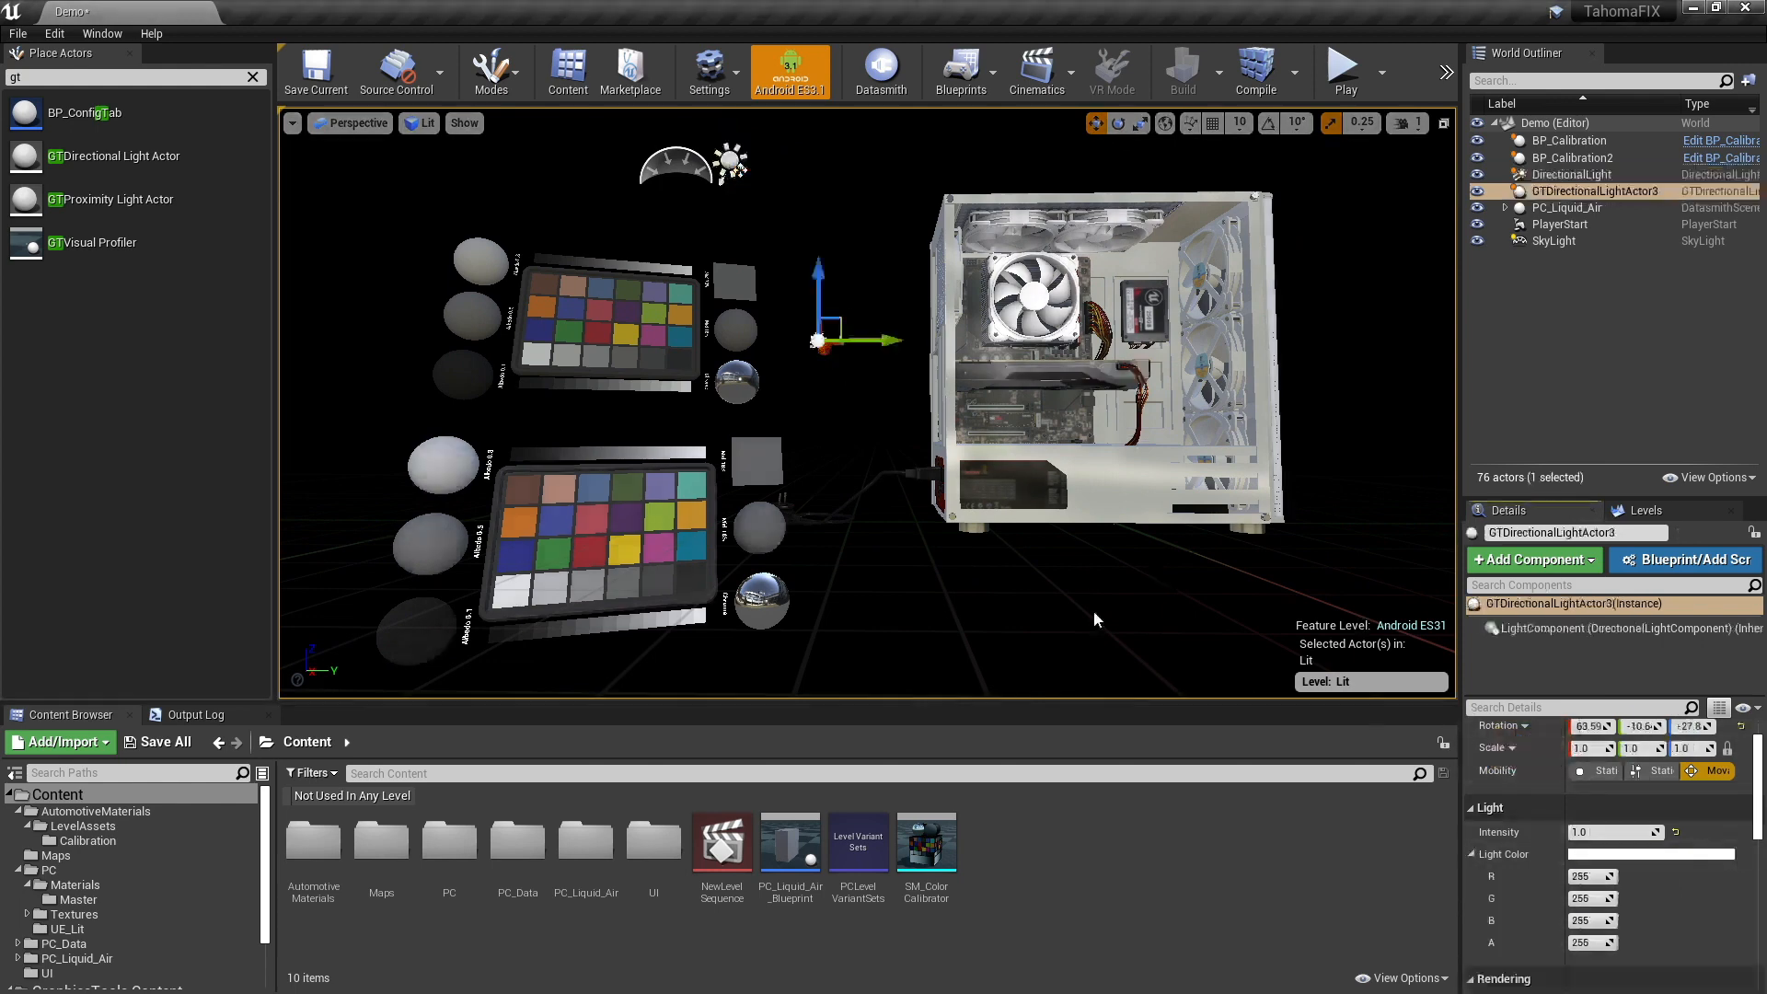
- Clear the actor search and open the Pixel Inspector with the calibration charts in close view
right_drag(969, 554, 877, 589)
key(w)
key(w)
key(s)
key(w)
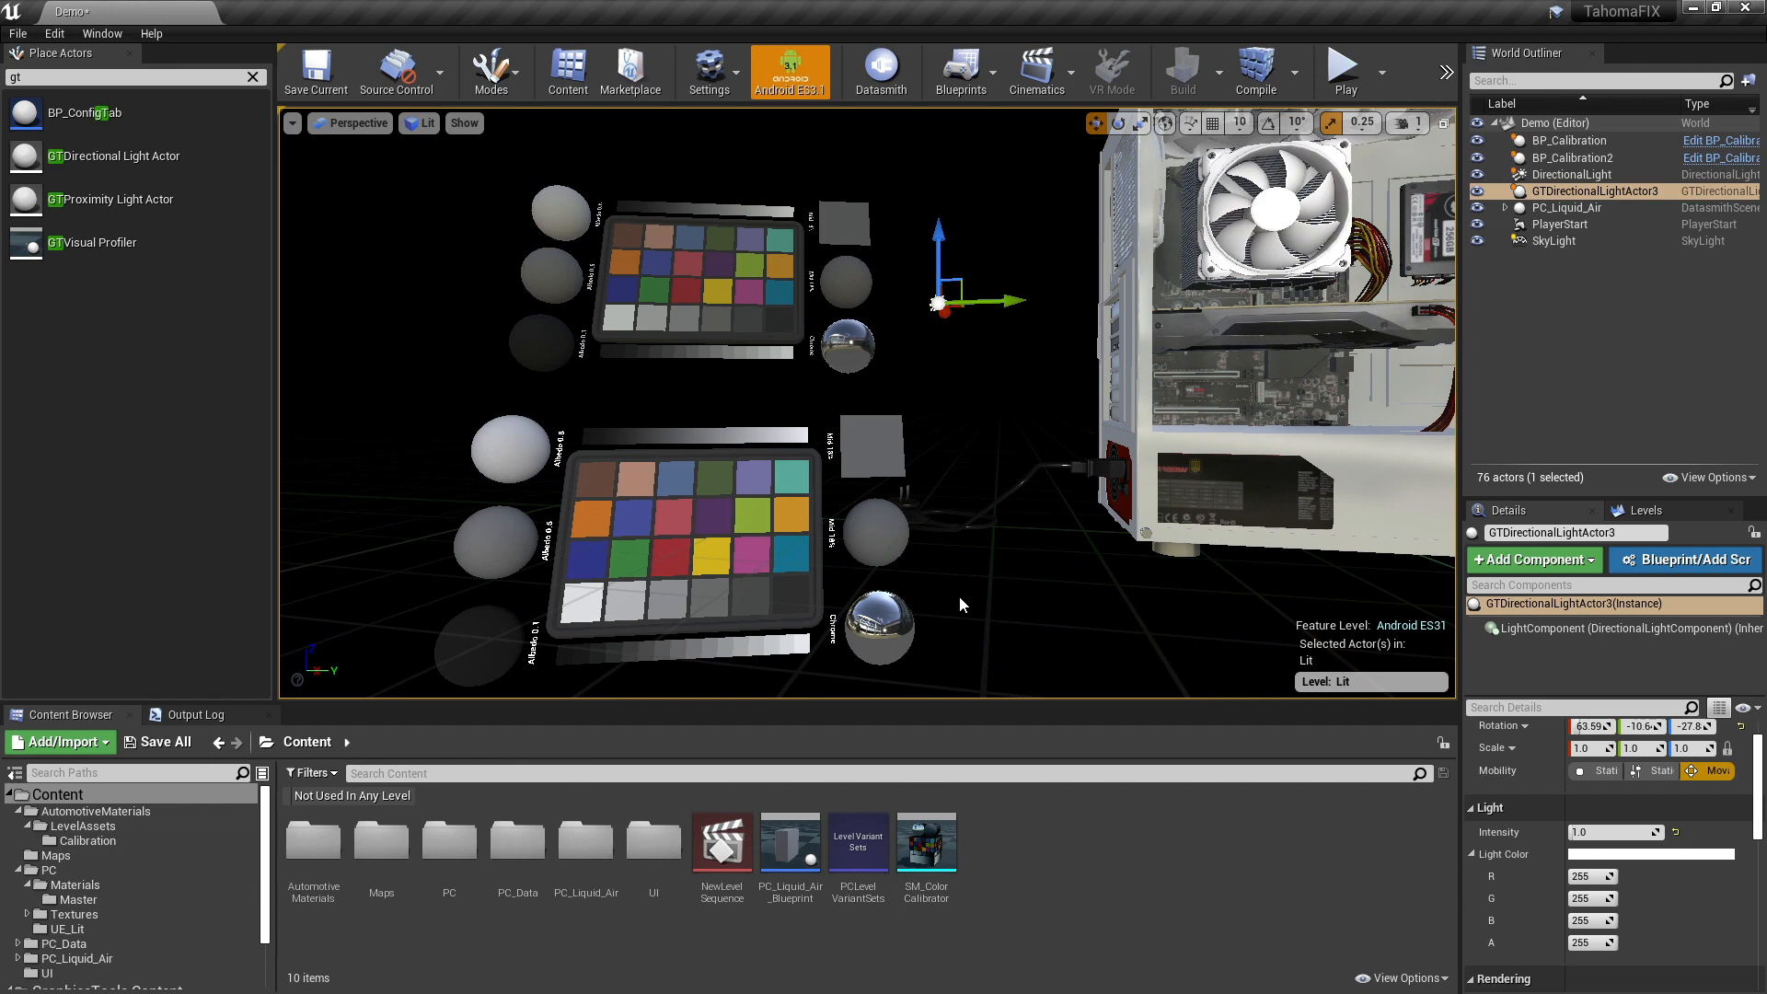
click(252, 76)
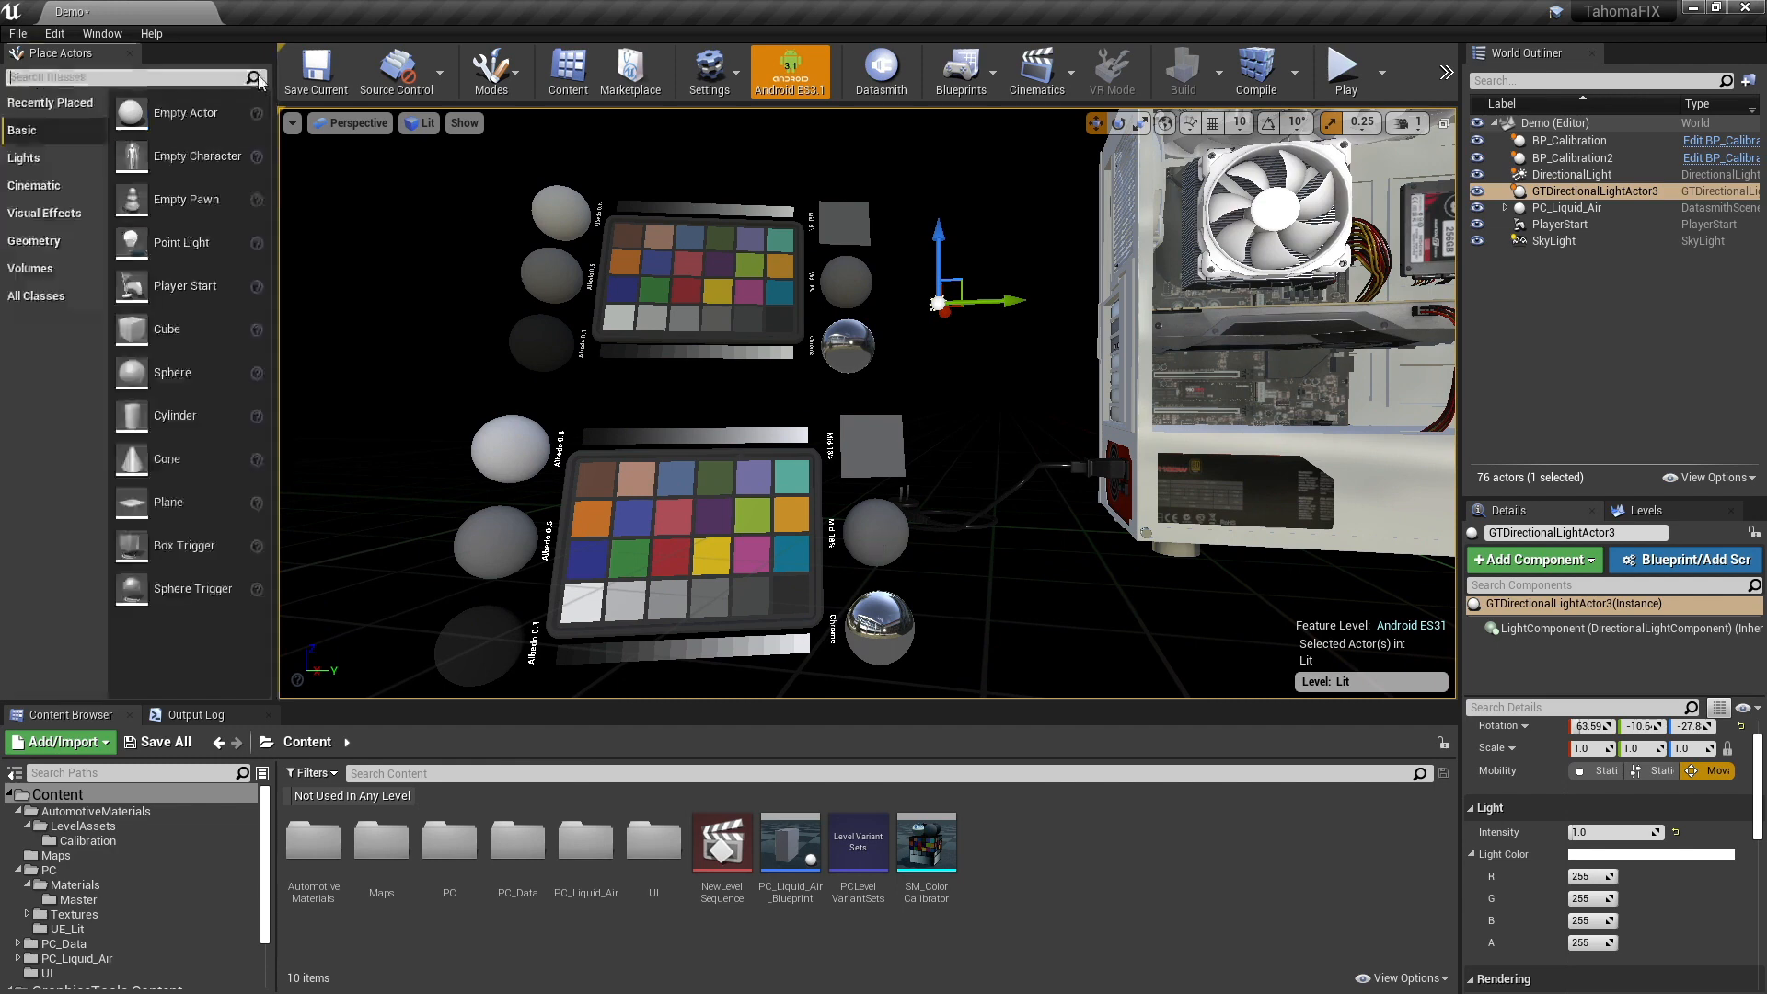
click(102, 33)
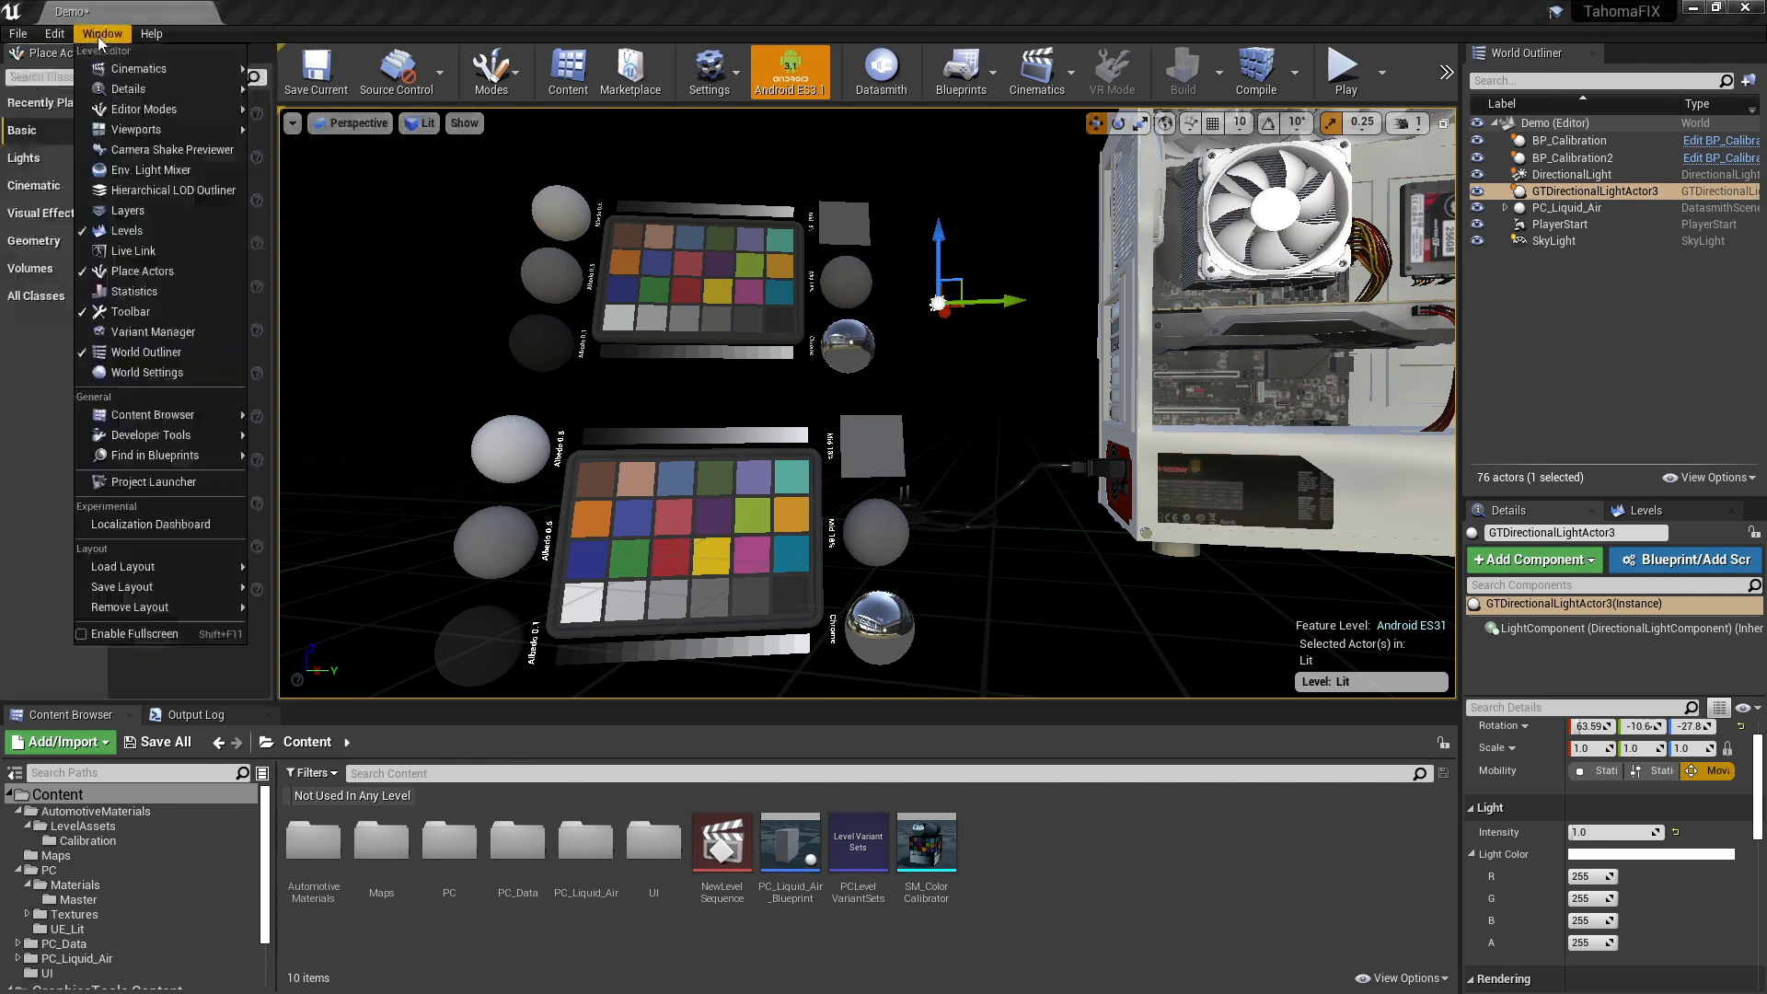
mouse_move(171, 455)
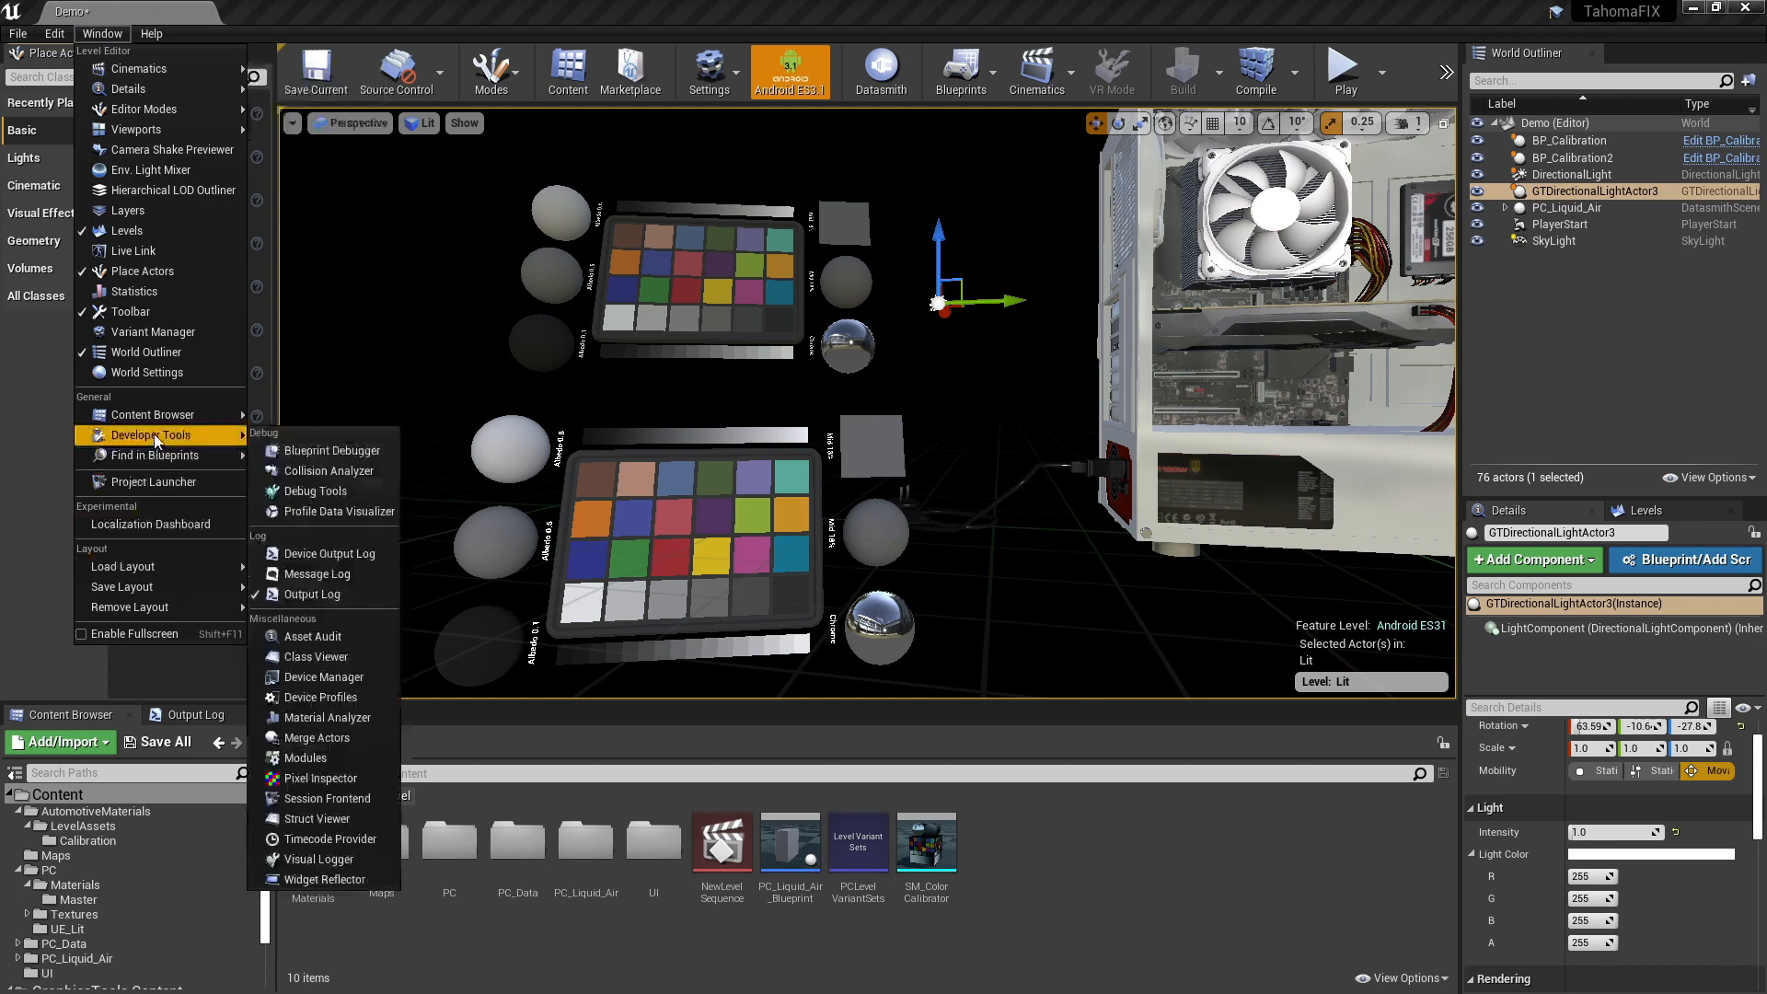
click(343, 780)
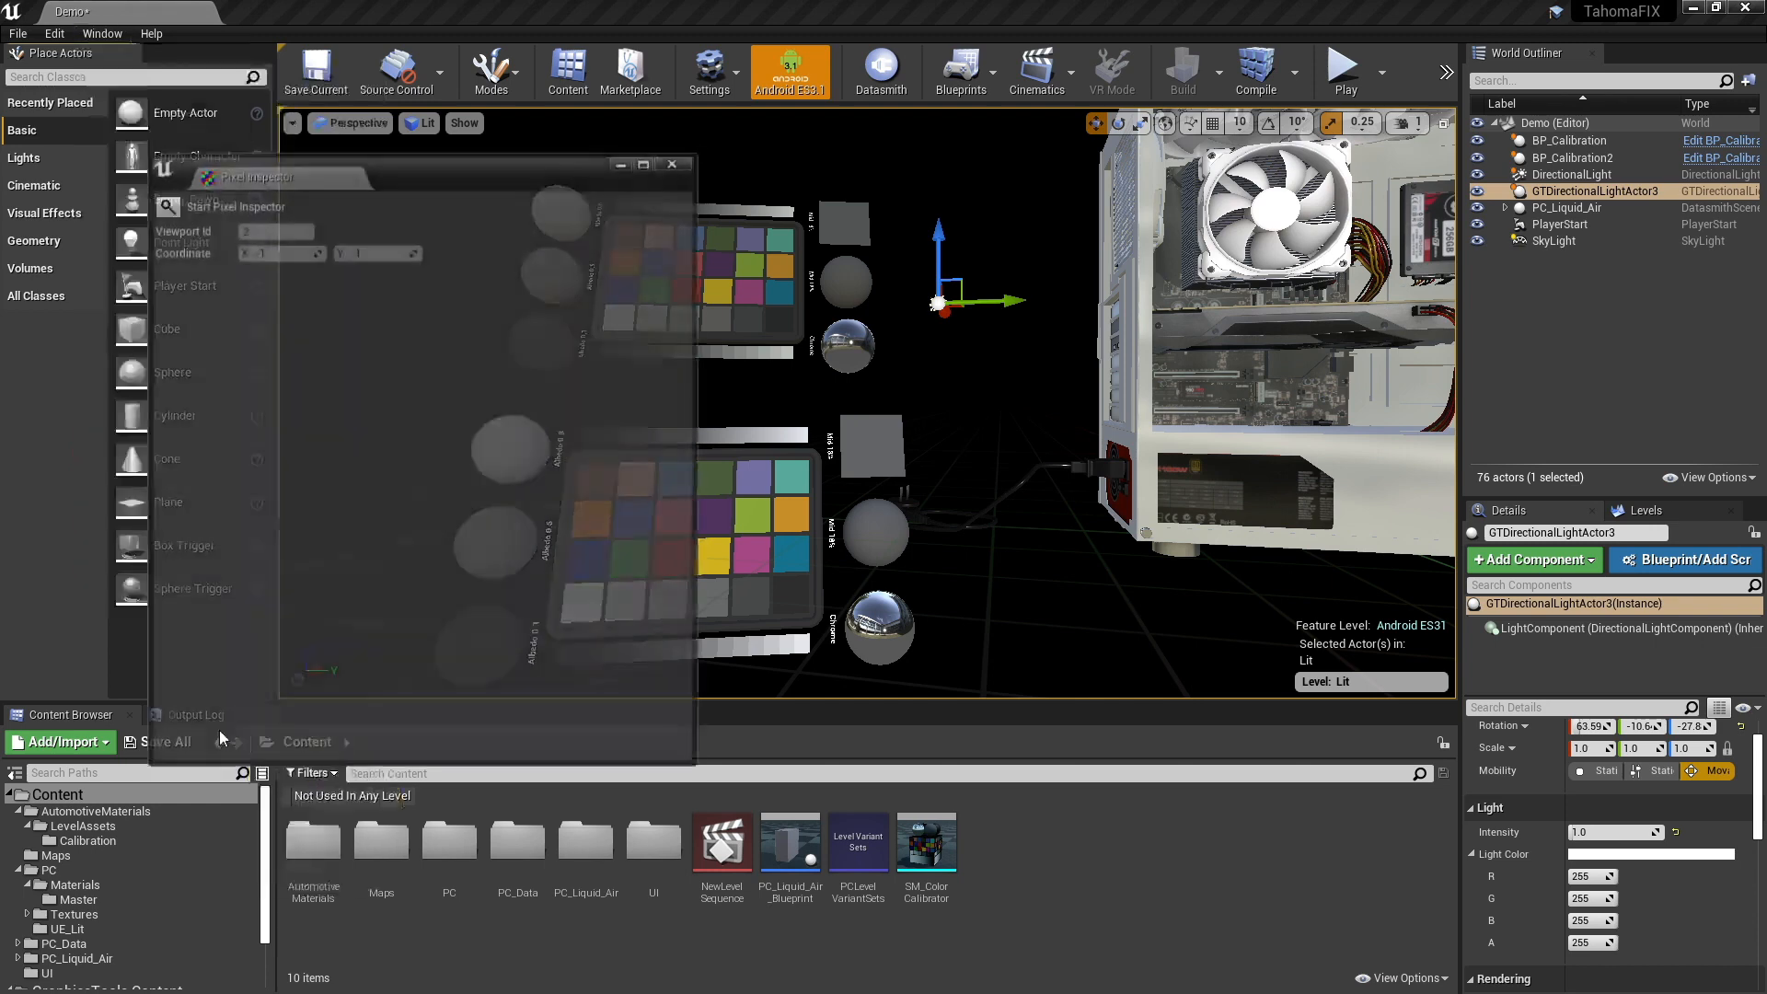
- Start inspecting pixels around the calibration charts and turn off the Android ES3.1 preview
click(175, 203)
right_drag(845, 502, 1070, 492)
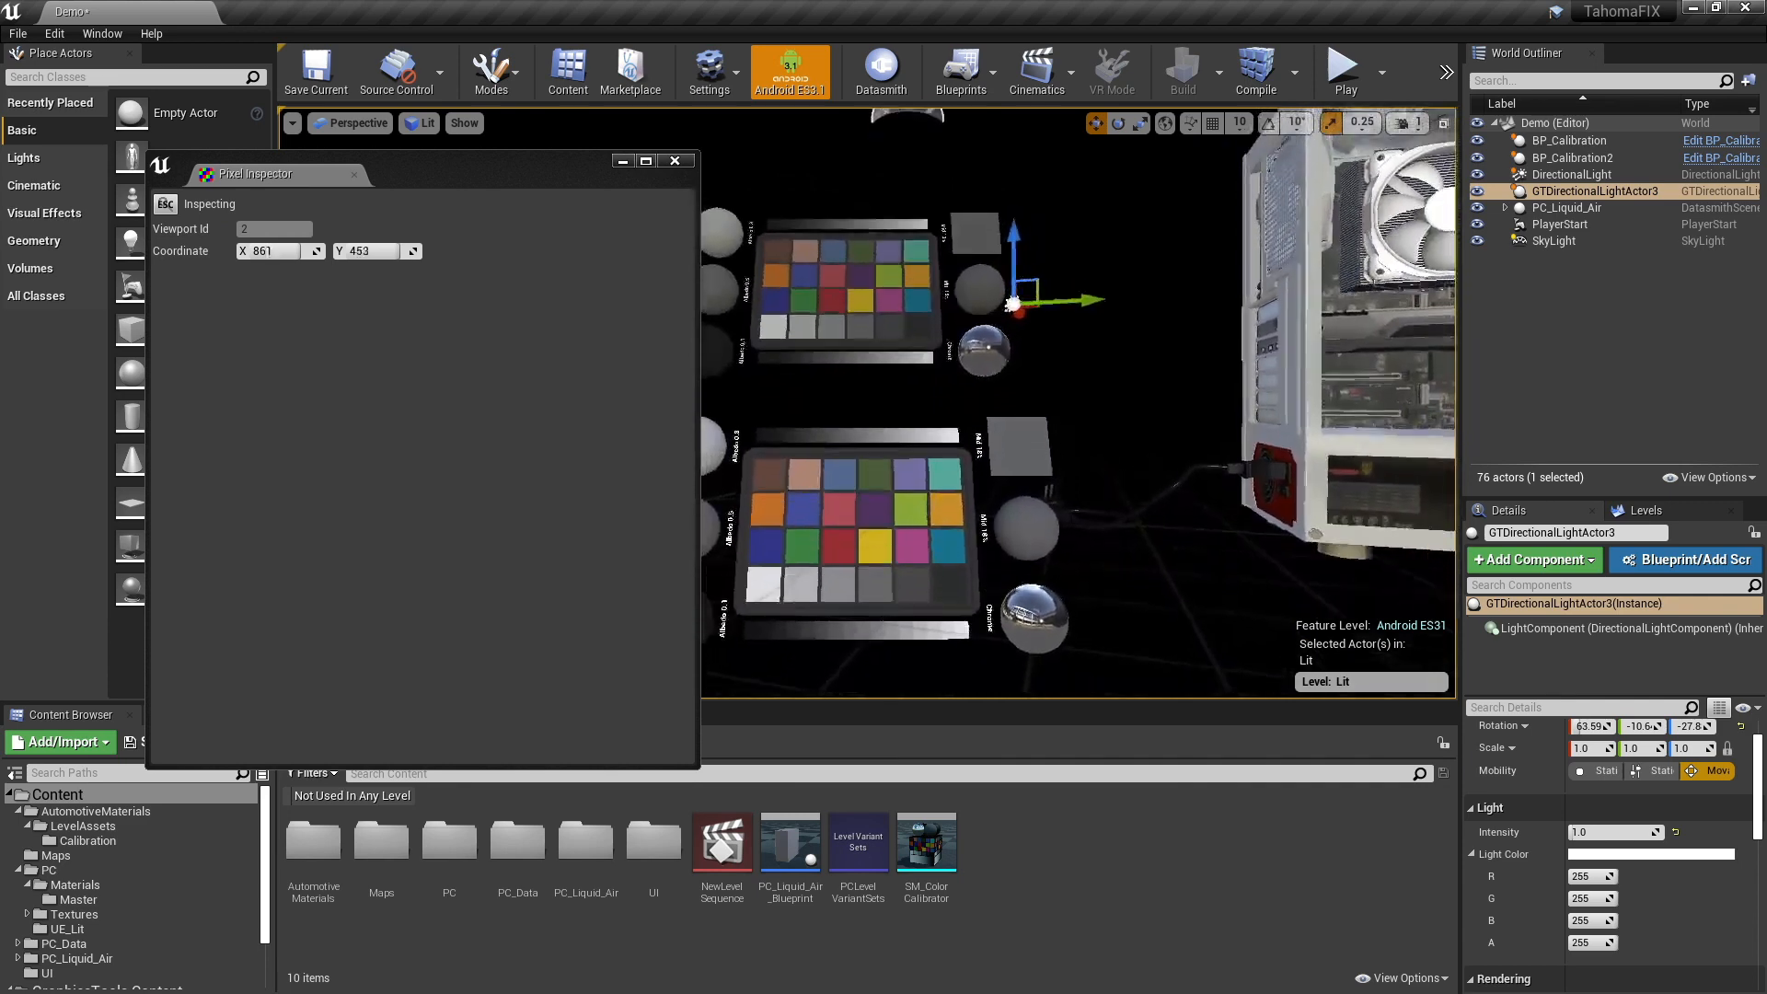
click(788, 76)
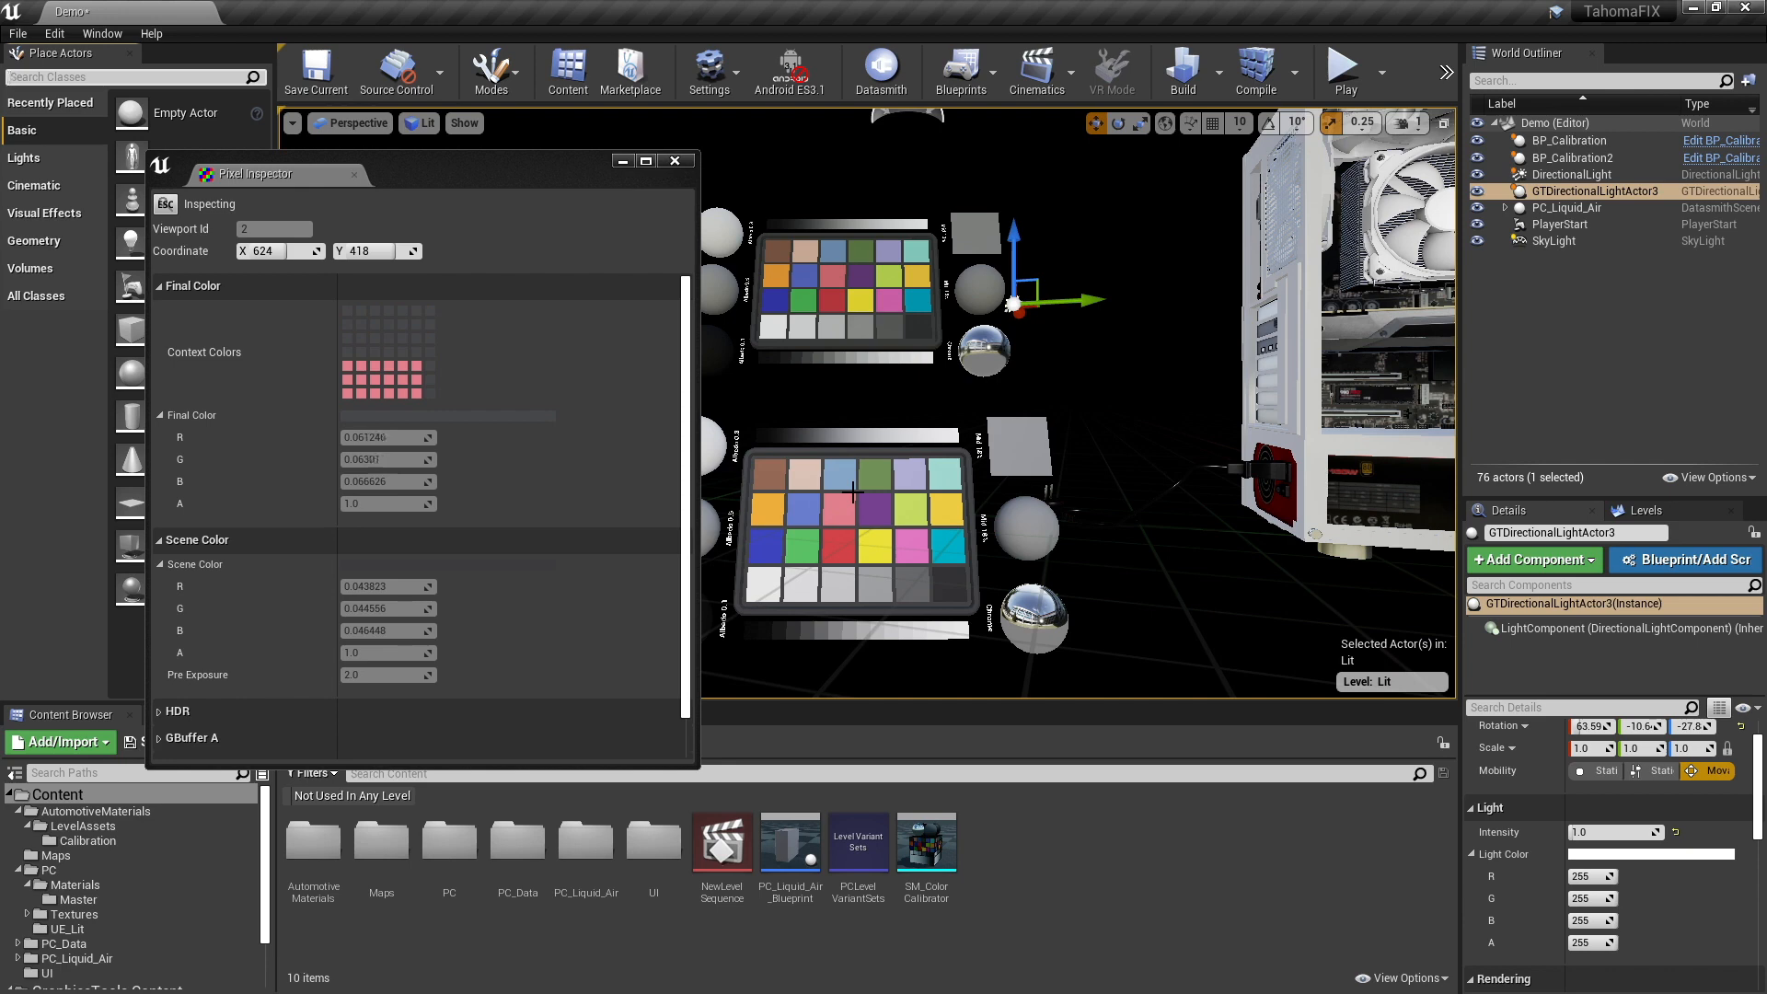
- Switch the viewport to Unlit and inspect the pixel colors of the calibration chart patches
click(423, 122)
click(451, 181)
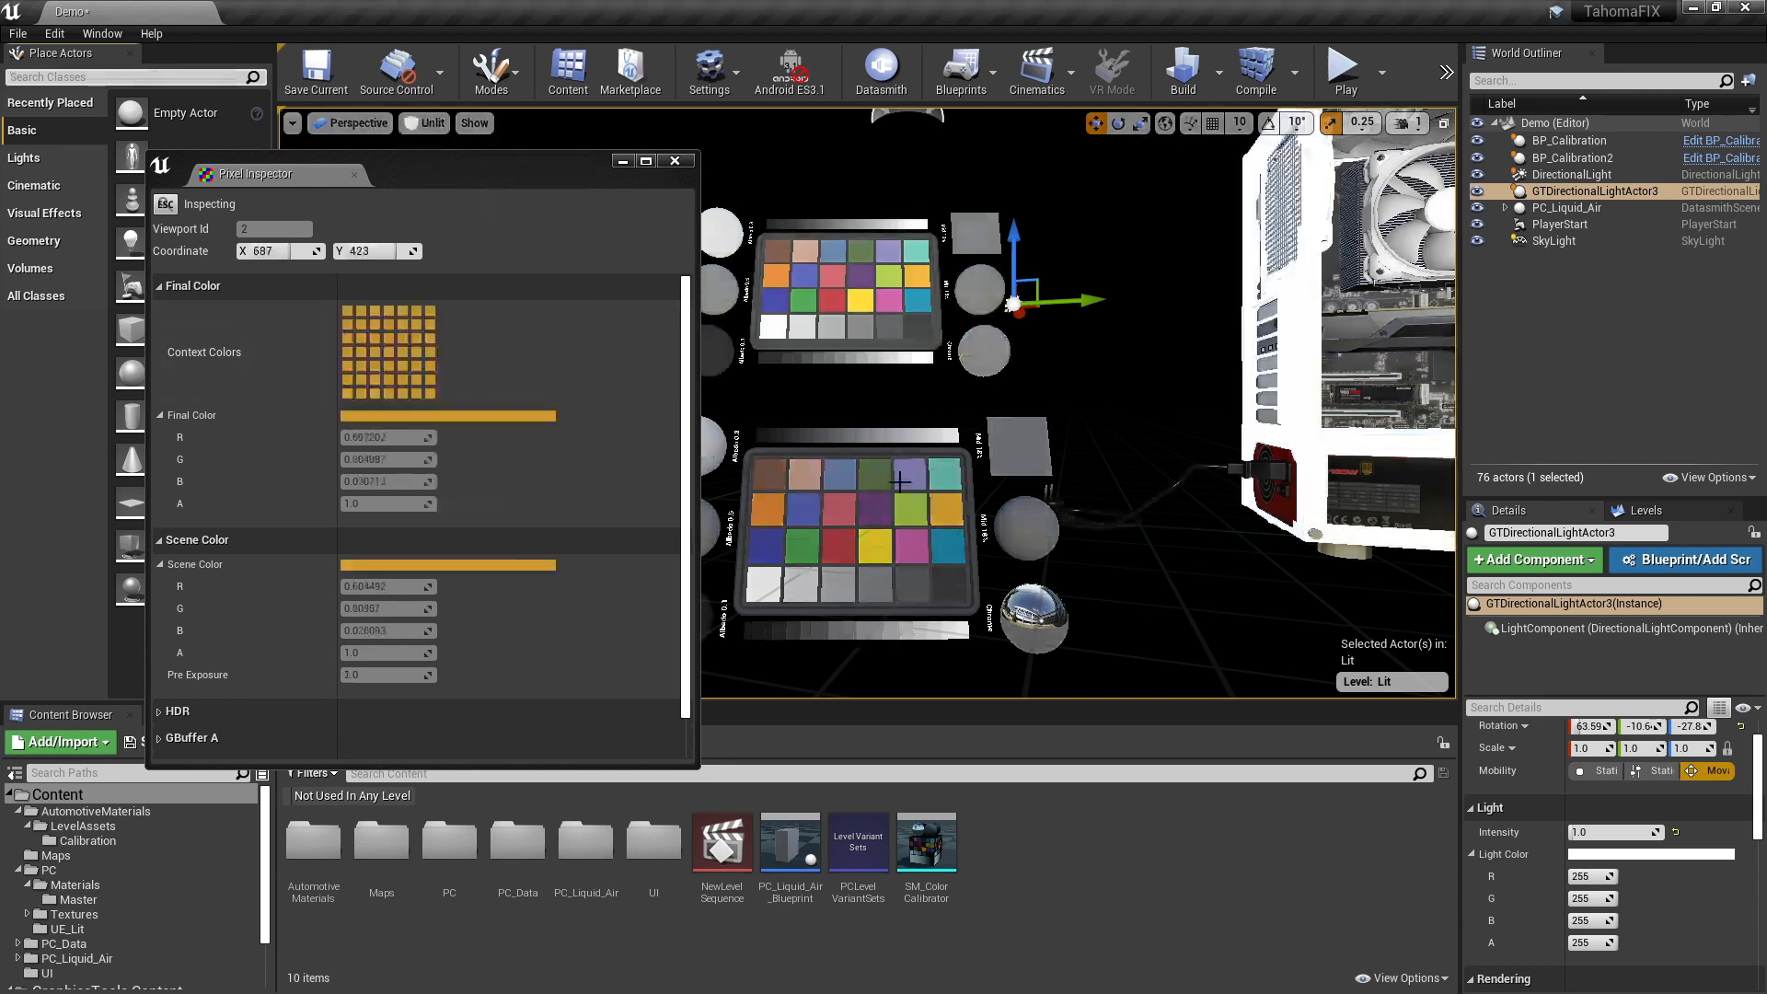
mouse_move(858, 534)
right_down()
mouse_move(873, 528)
mouse_move(848, 543)
right_up()
click(784, 79)
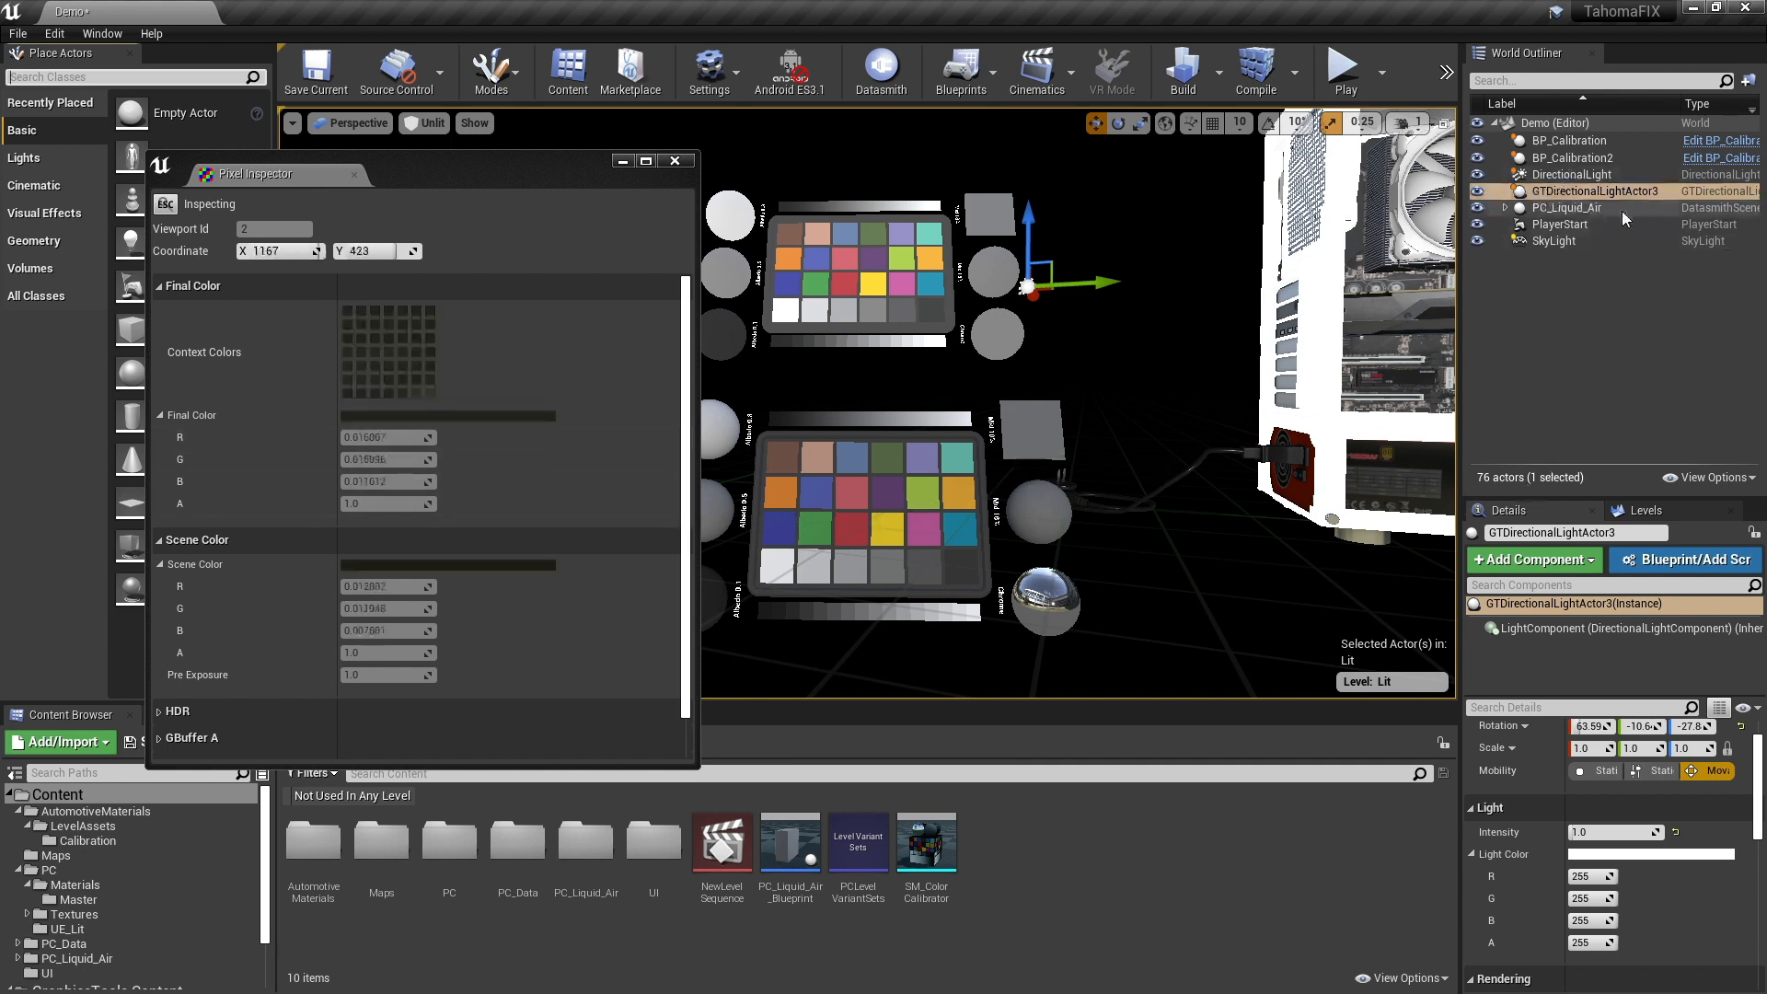
- Set the GT directional light's intensity to 1.3 and lower the blue channel of its light color to 0.937
click(1595, 831)
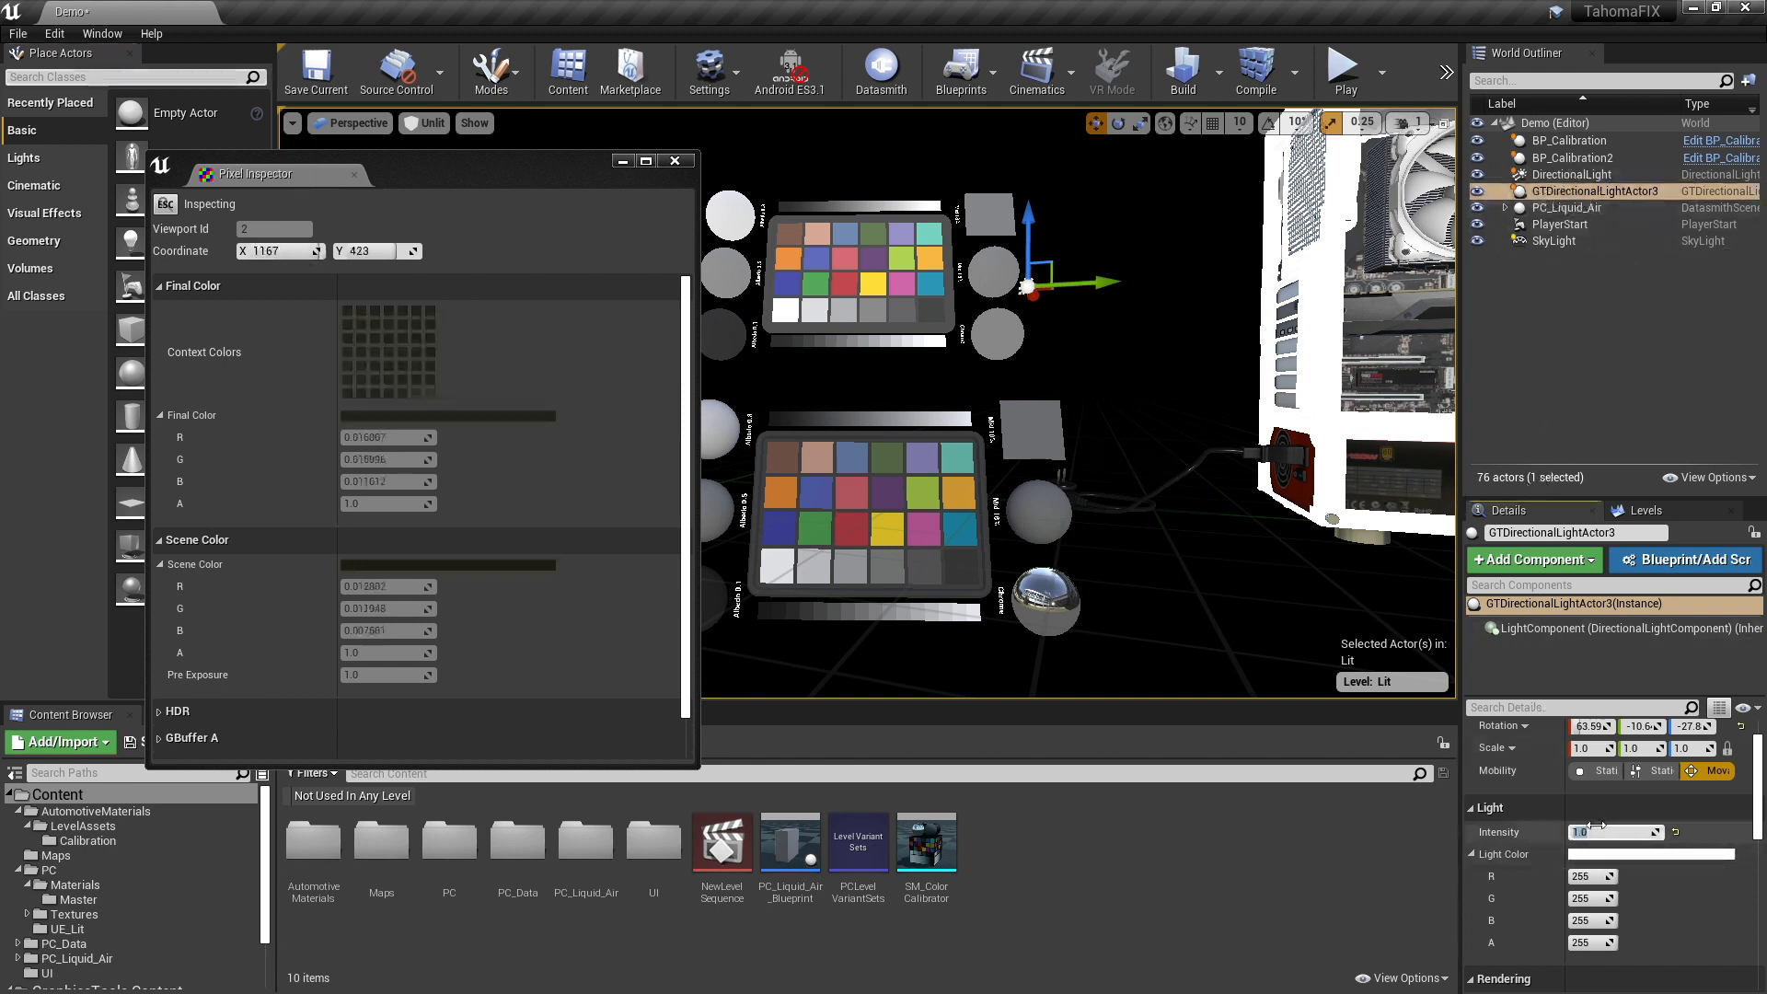
text(1.3)
key(Return)
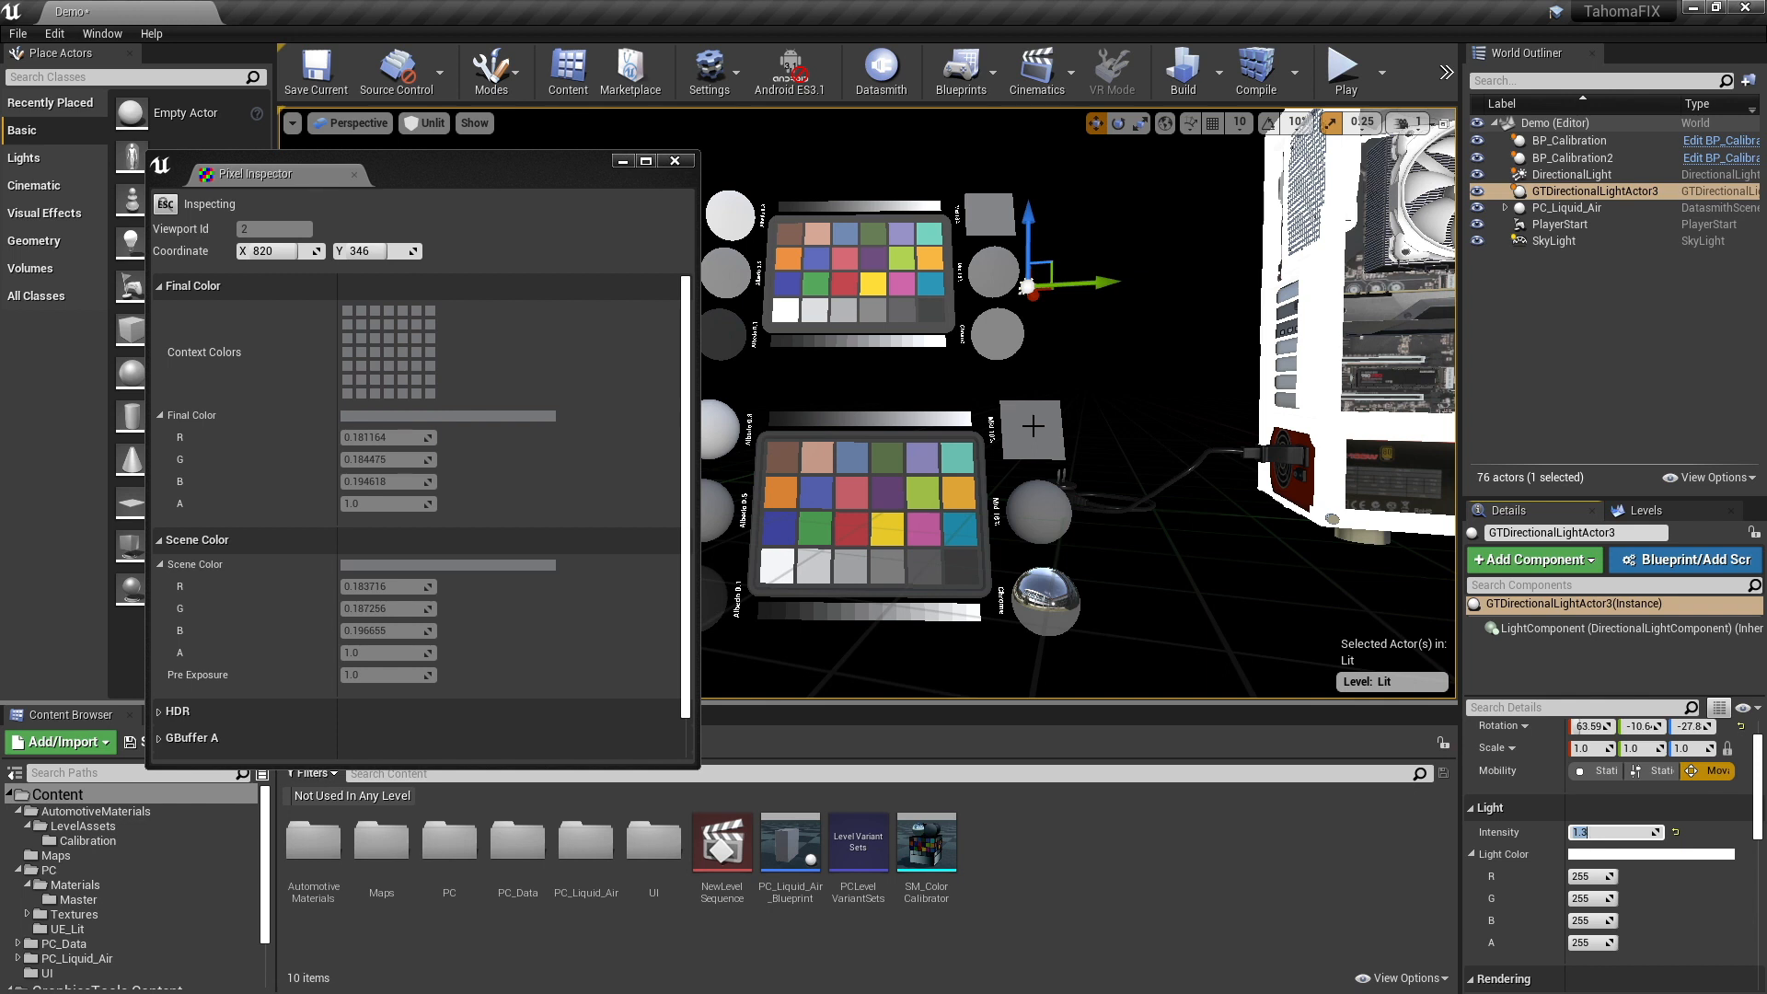
click(1645, 856)
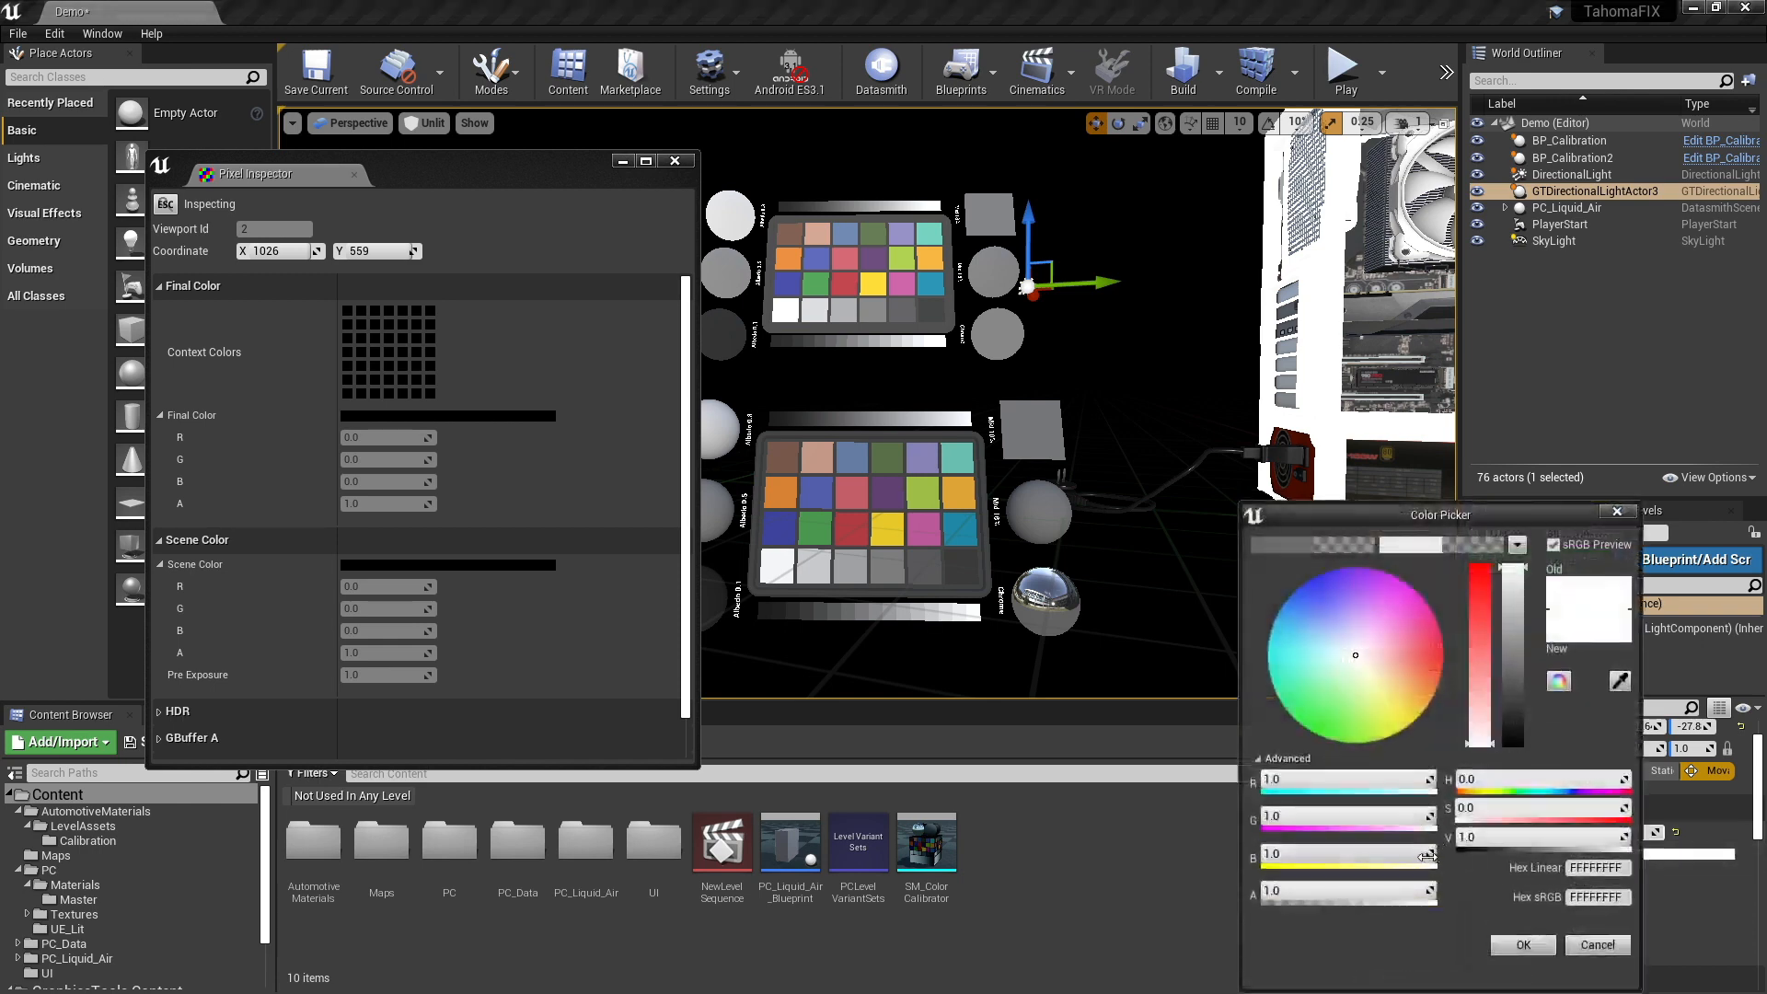
drag(1427, 856, 1423, 856)
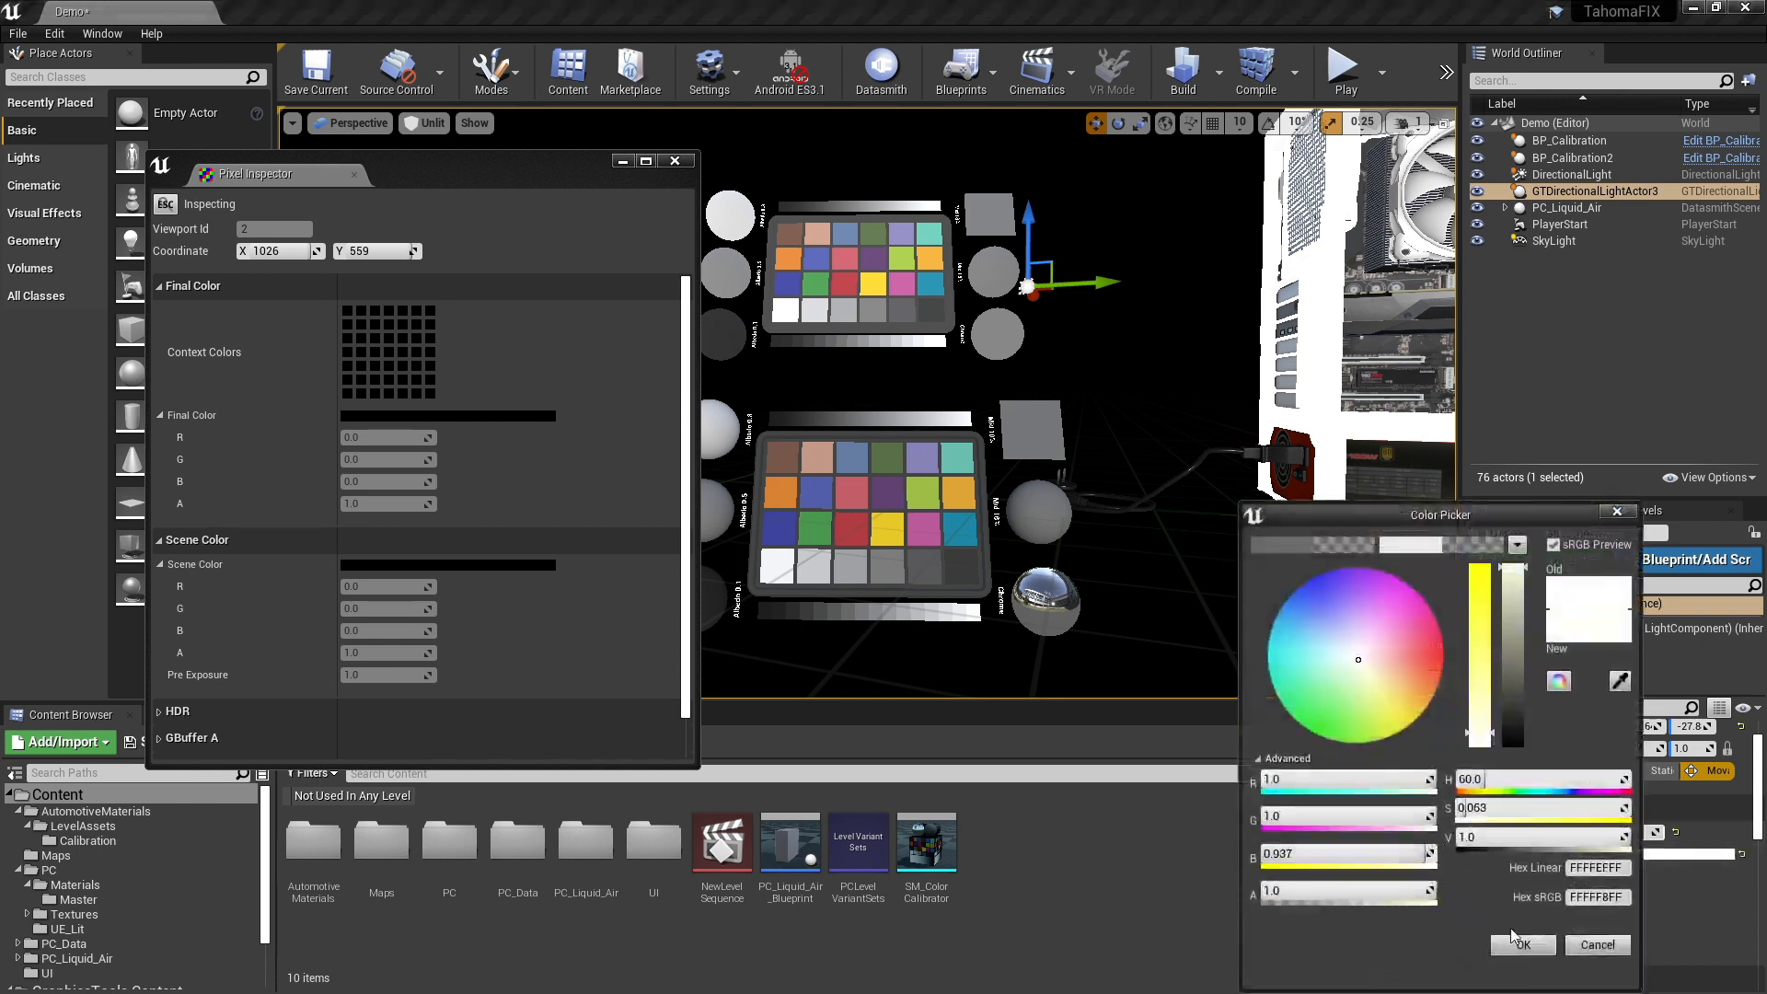
click(1514, 939)
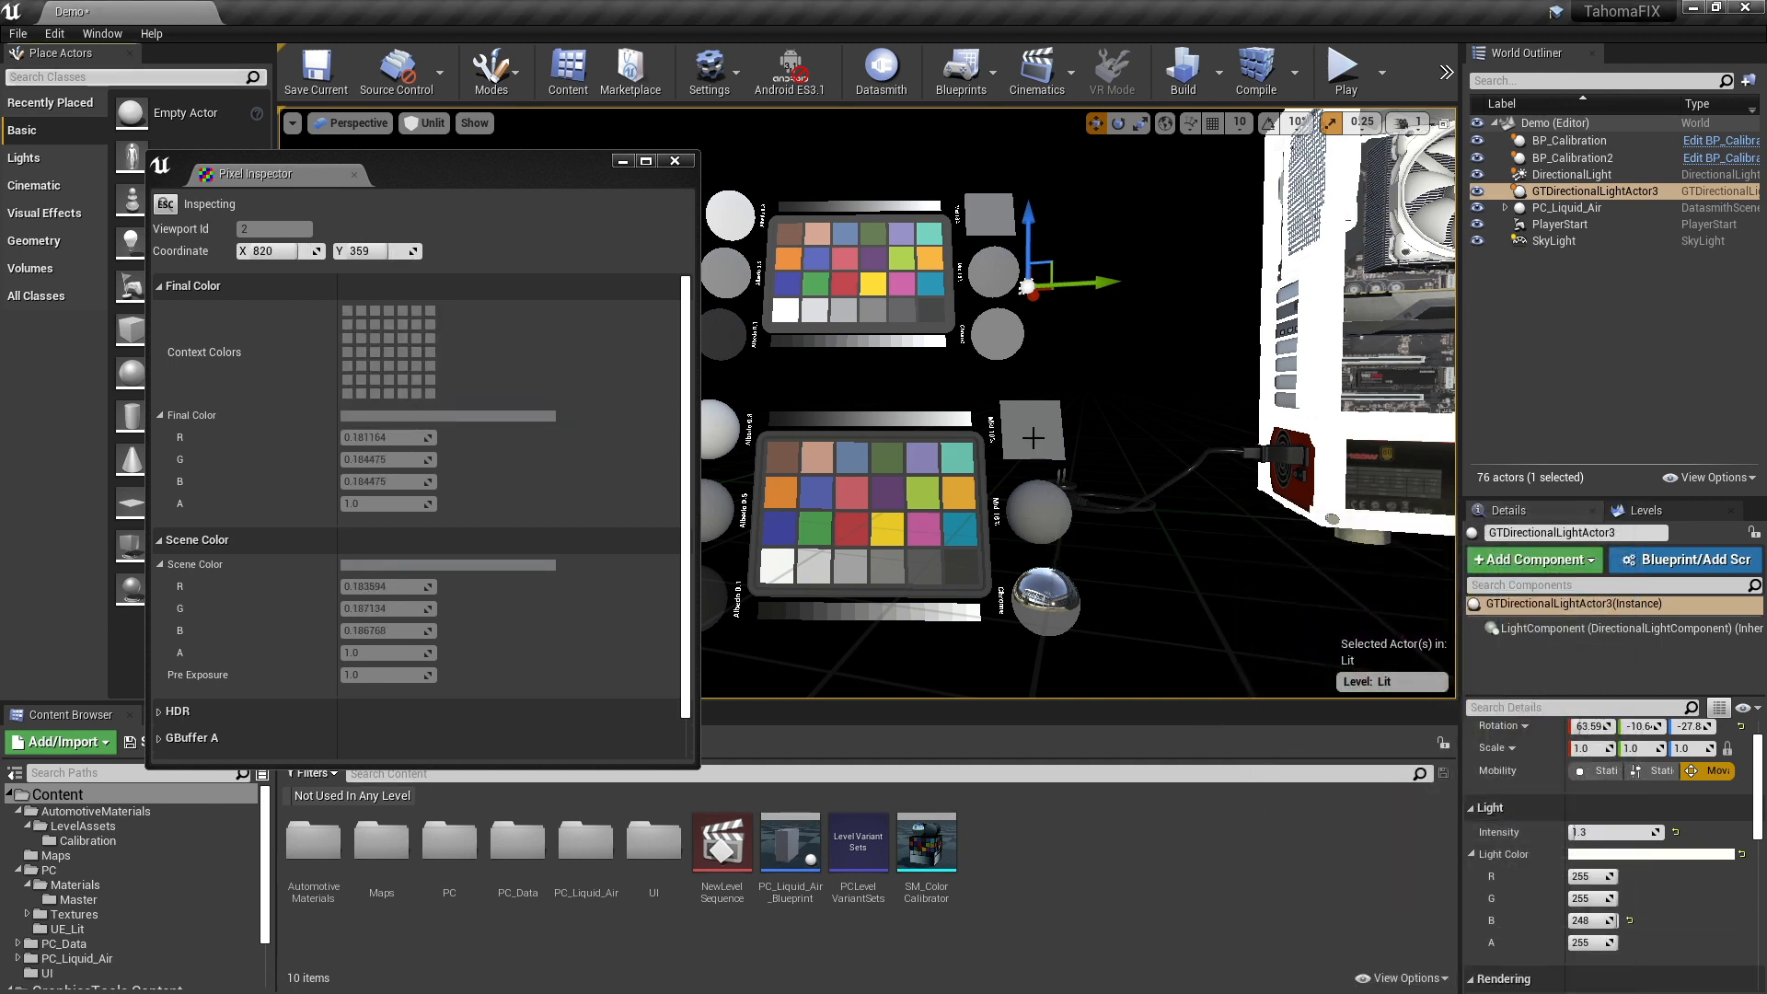
- Close the Pixel Inspector and preview the level in Lit mode with the Android ES3.1 feature level enabled
key(Escape)
click(675, 161)
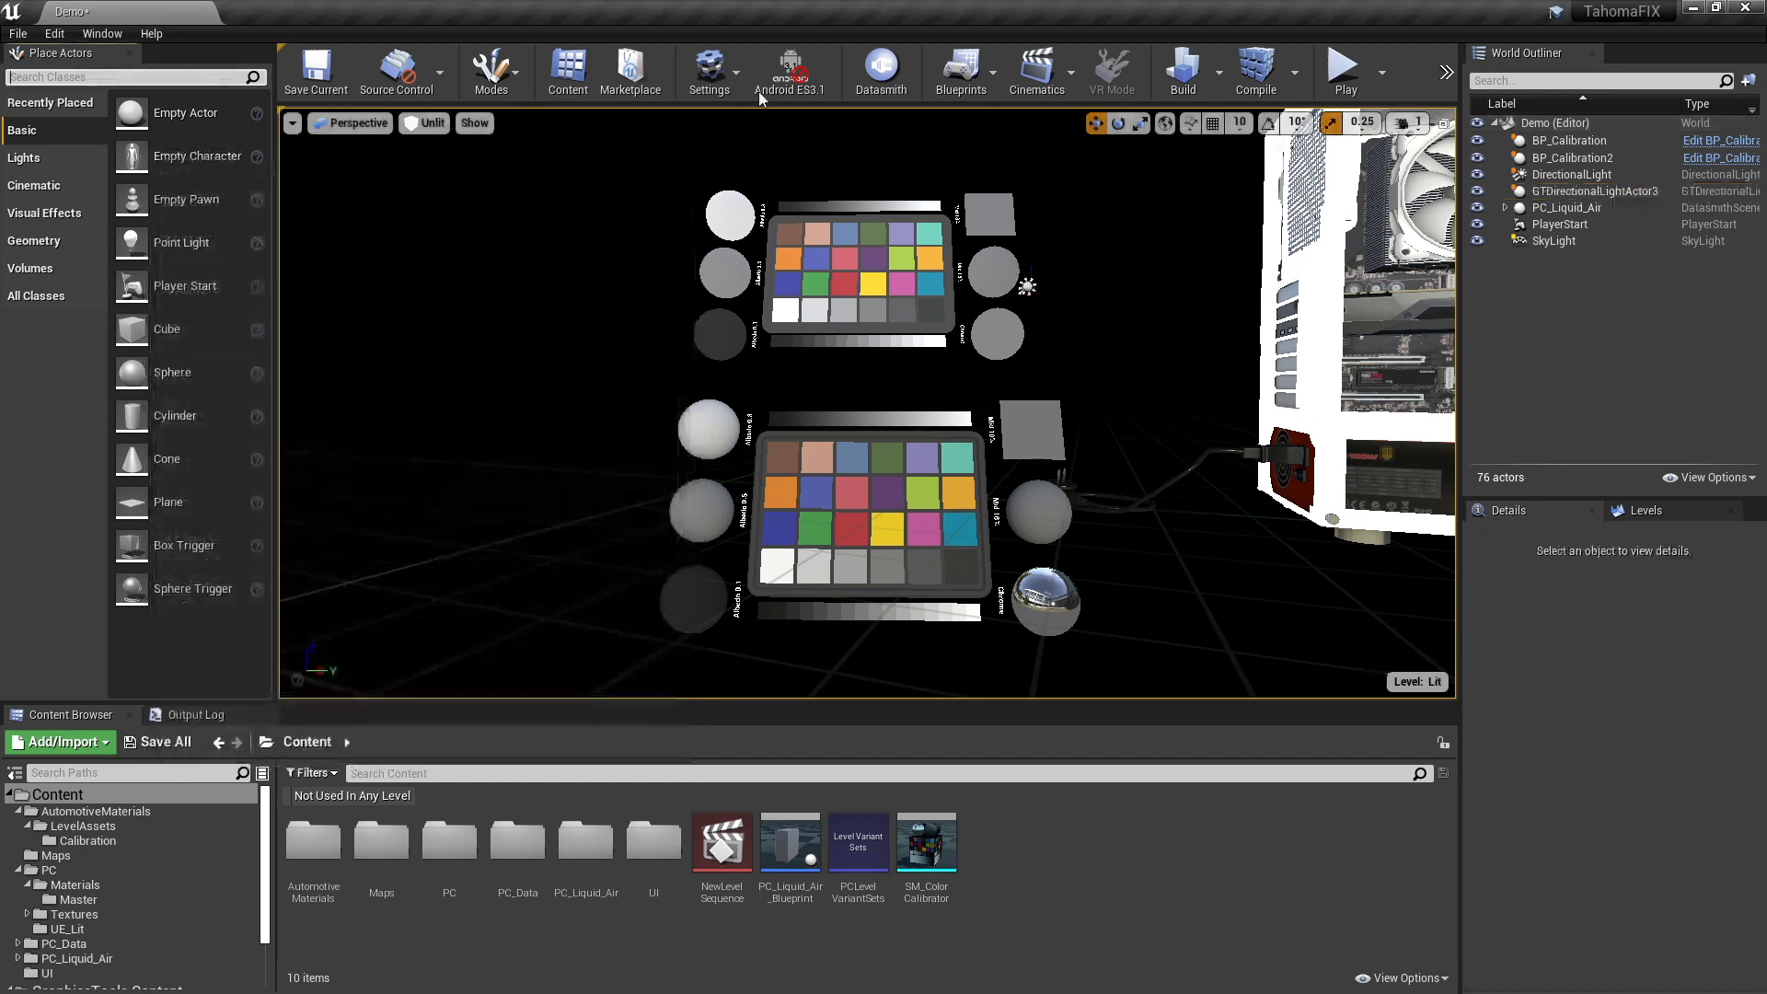
click(778, 81)
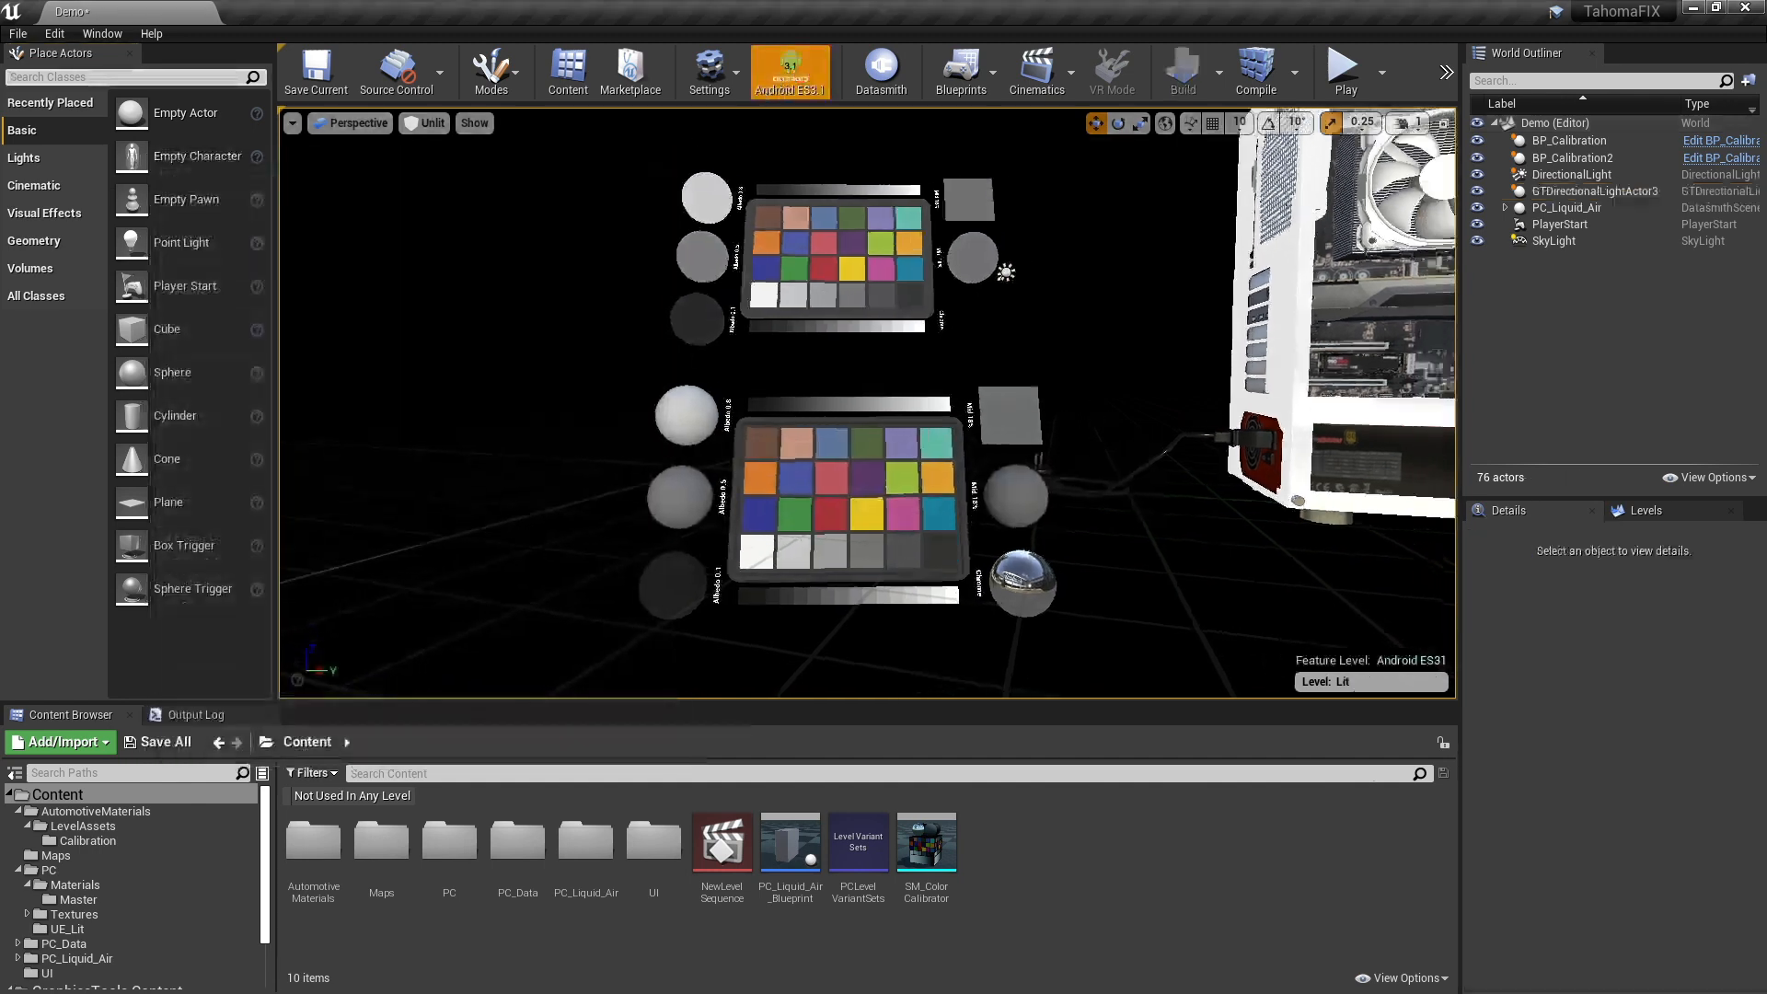
click(426, 122)
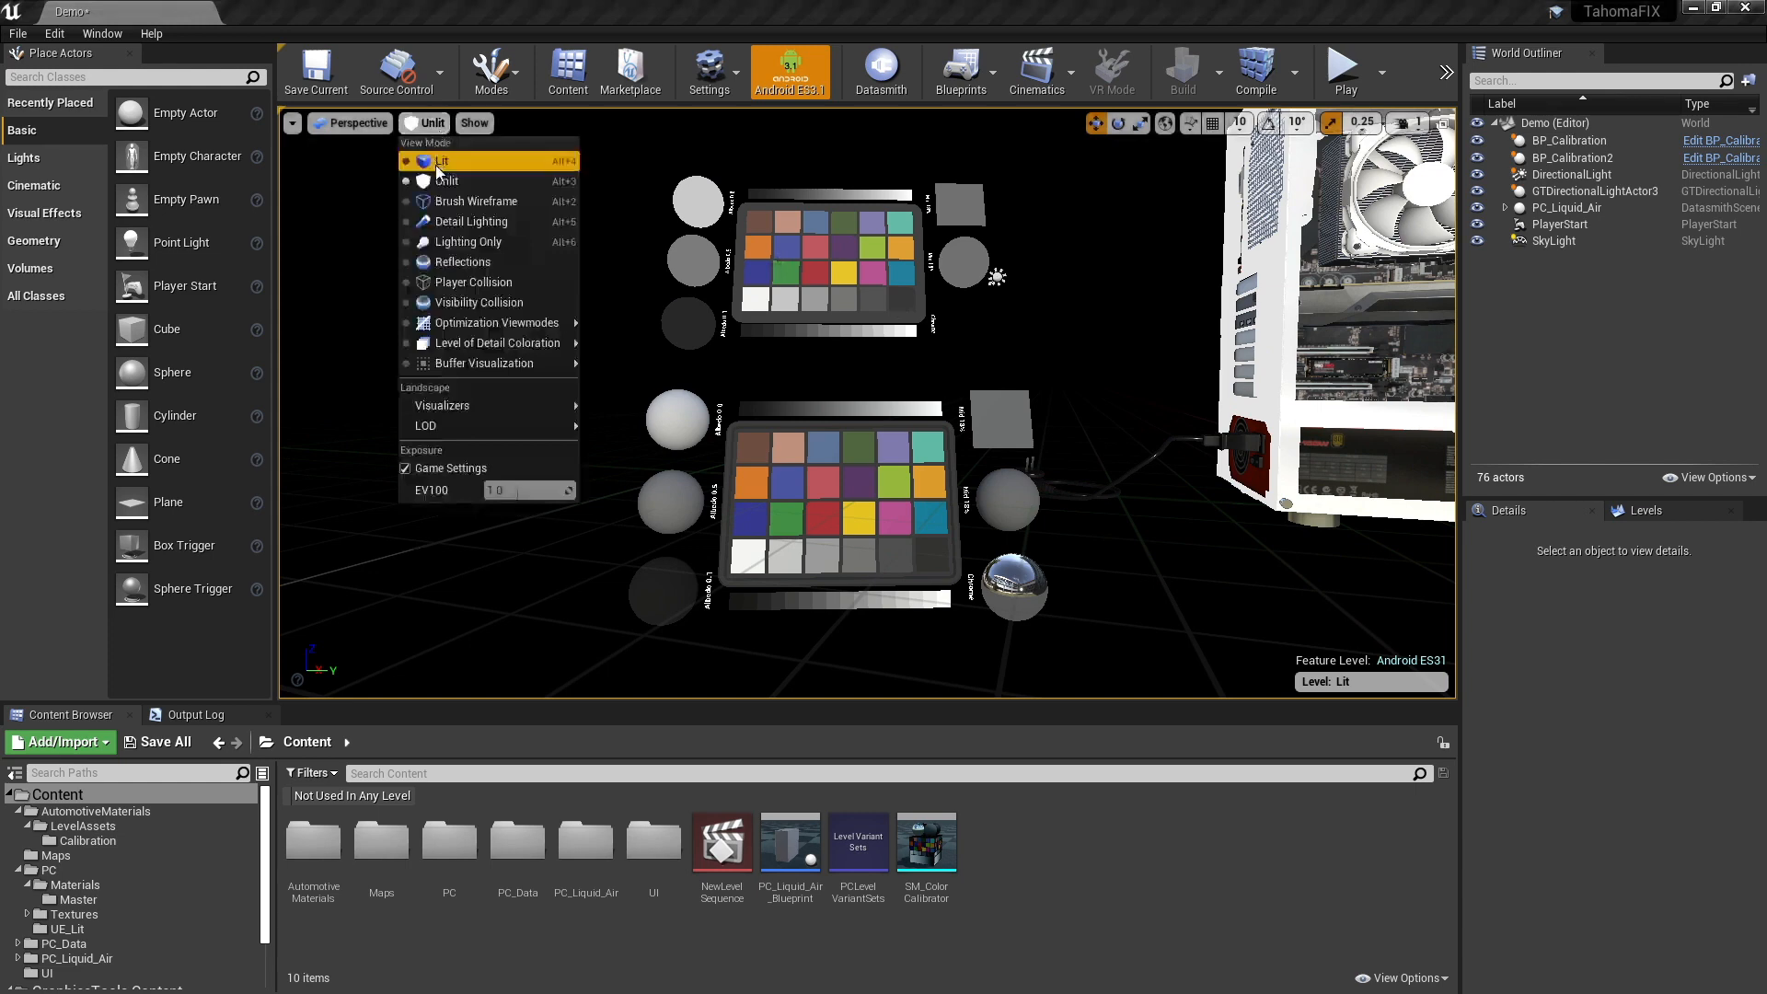
click(439, 162)
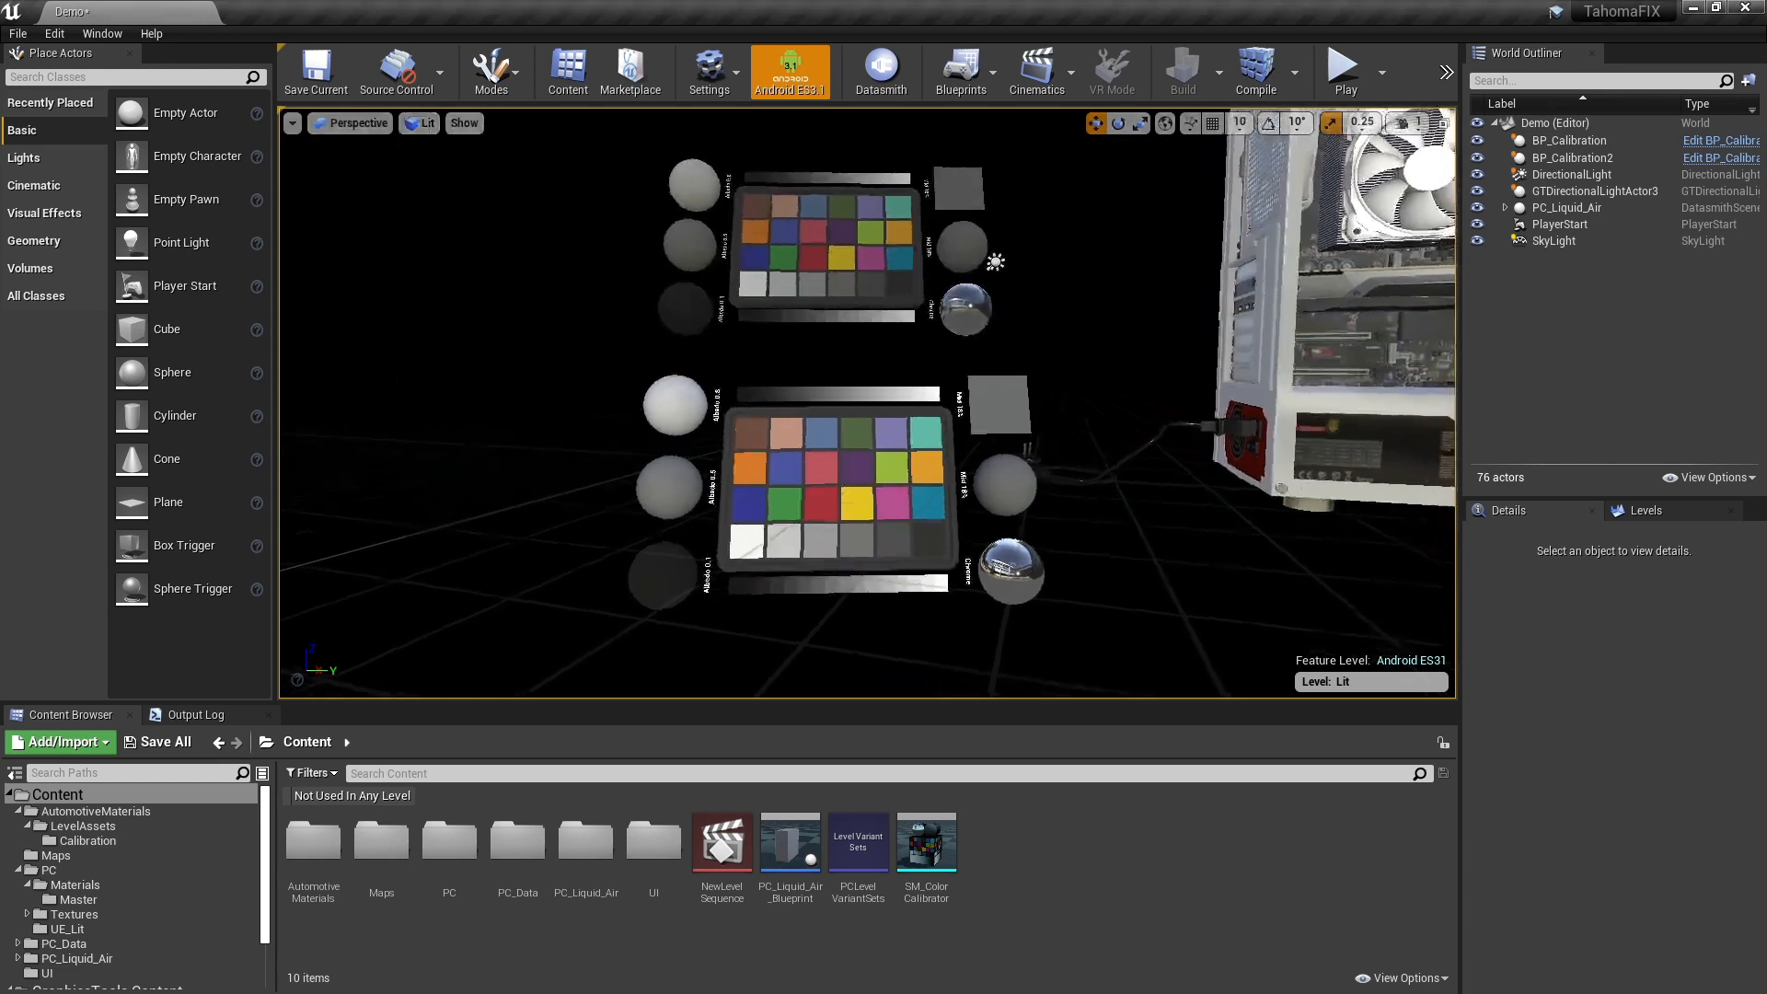
- Open the material instance assigned to the white Albedo 0.8 ball of the lower calibration chart, BP_Calibration
right_drag(868, 403, 865, 415)
key(d)
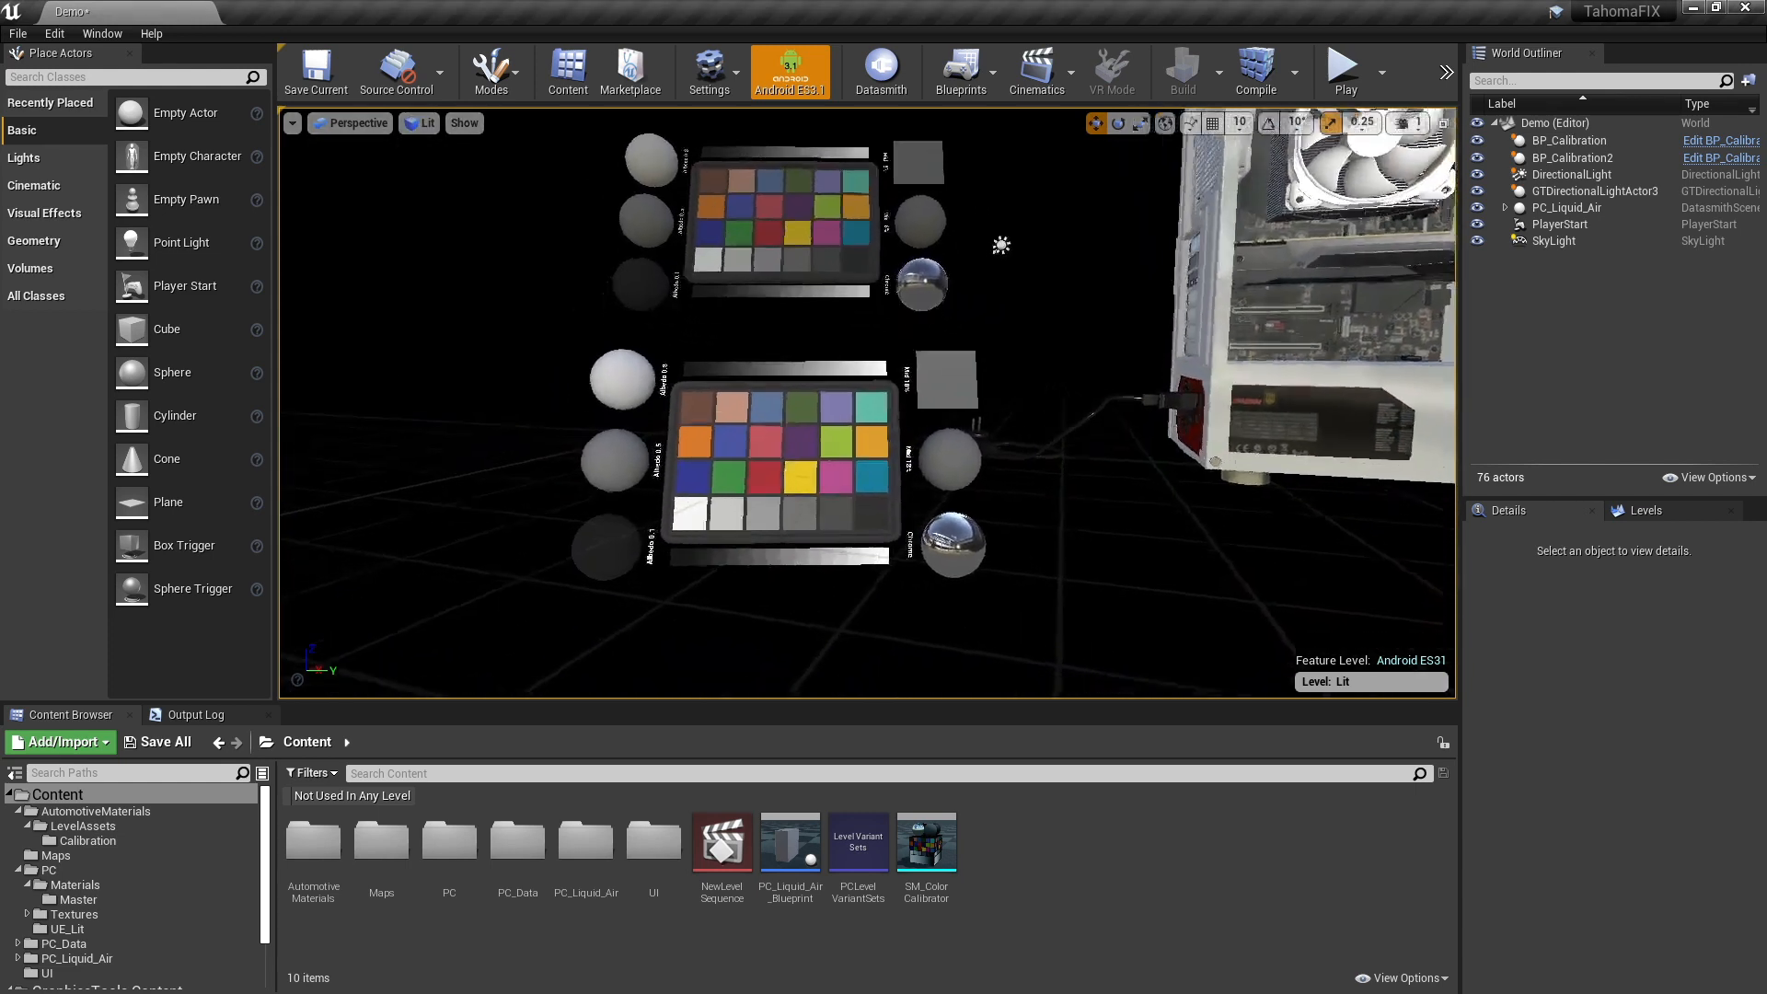
key(w)
right_drag(972, 278, 972, 277)
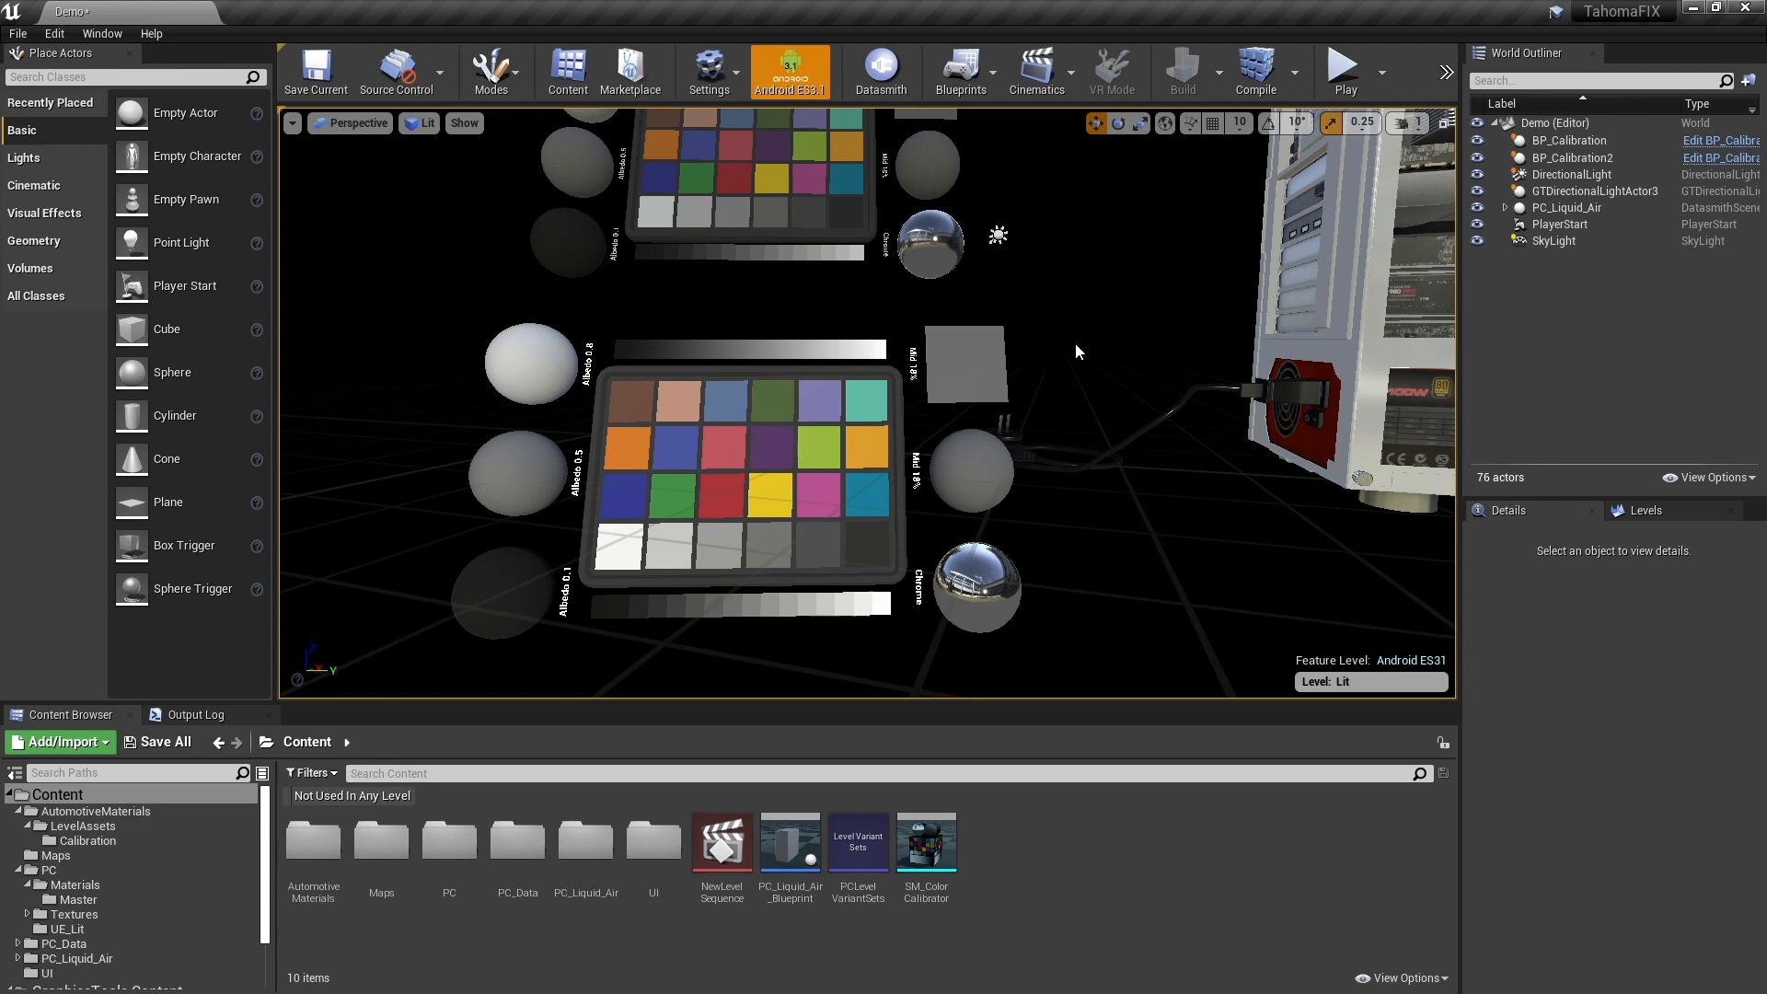
click(633, 380)
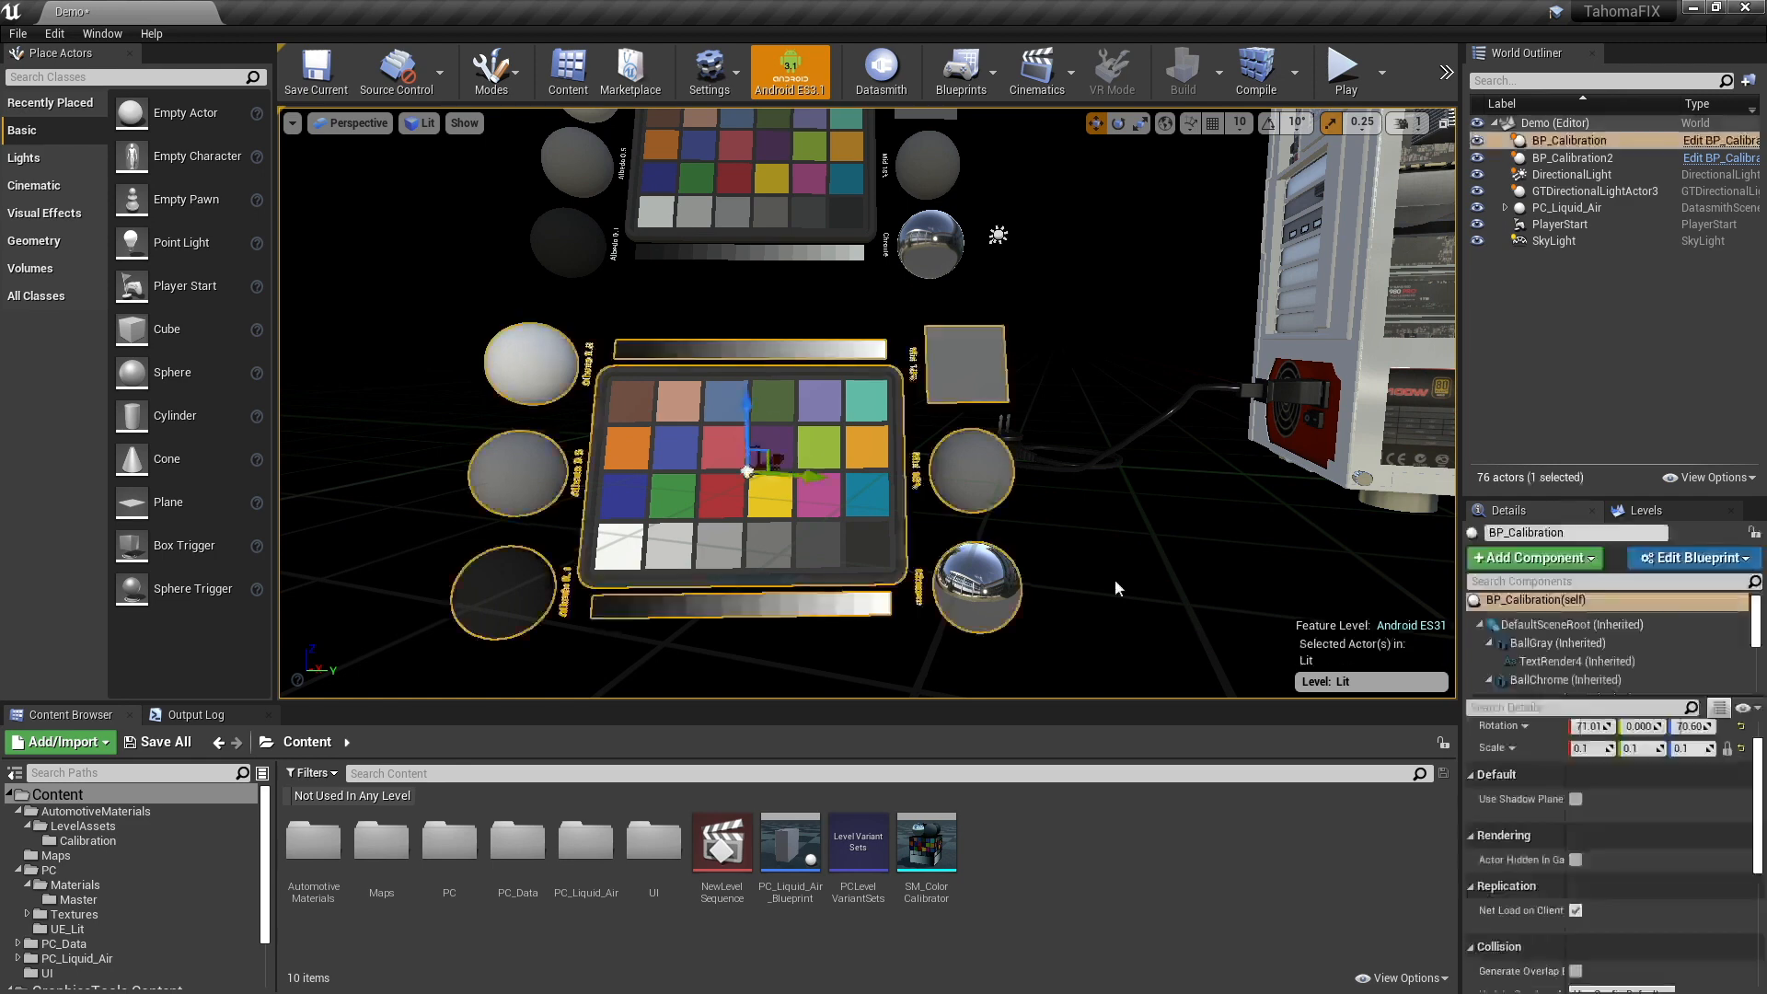
click(531, 364)
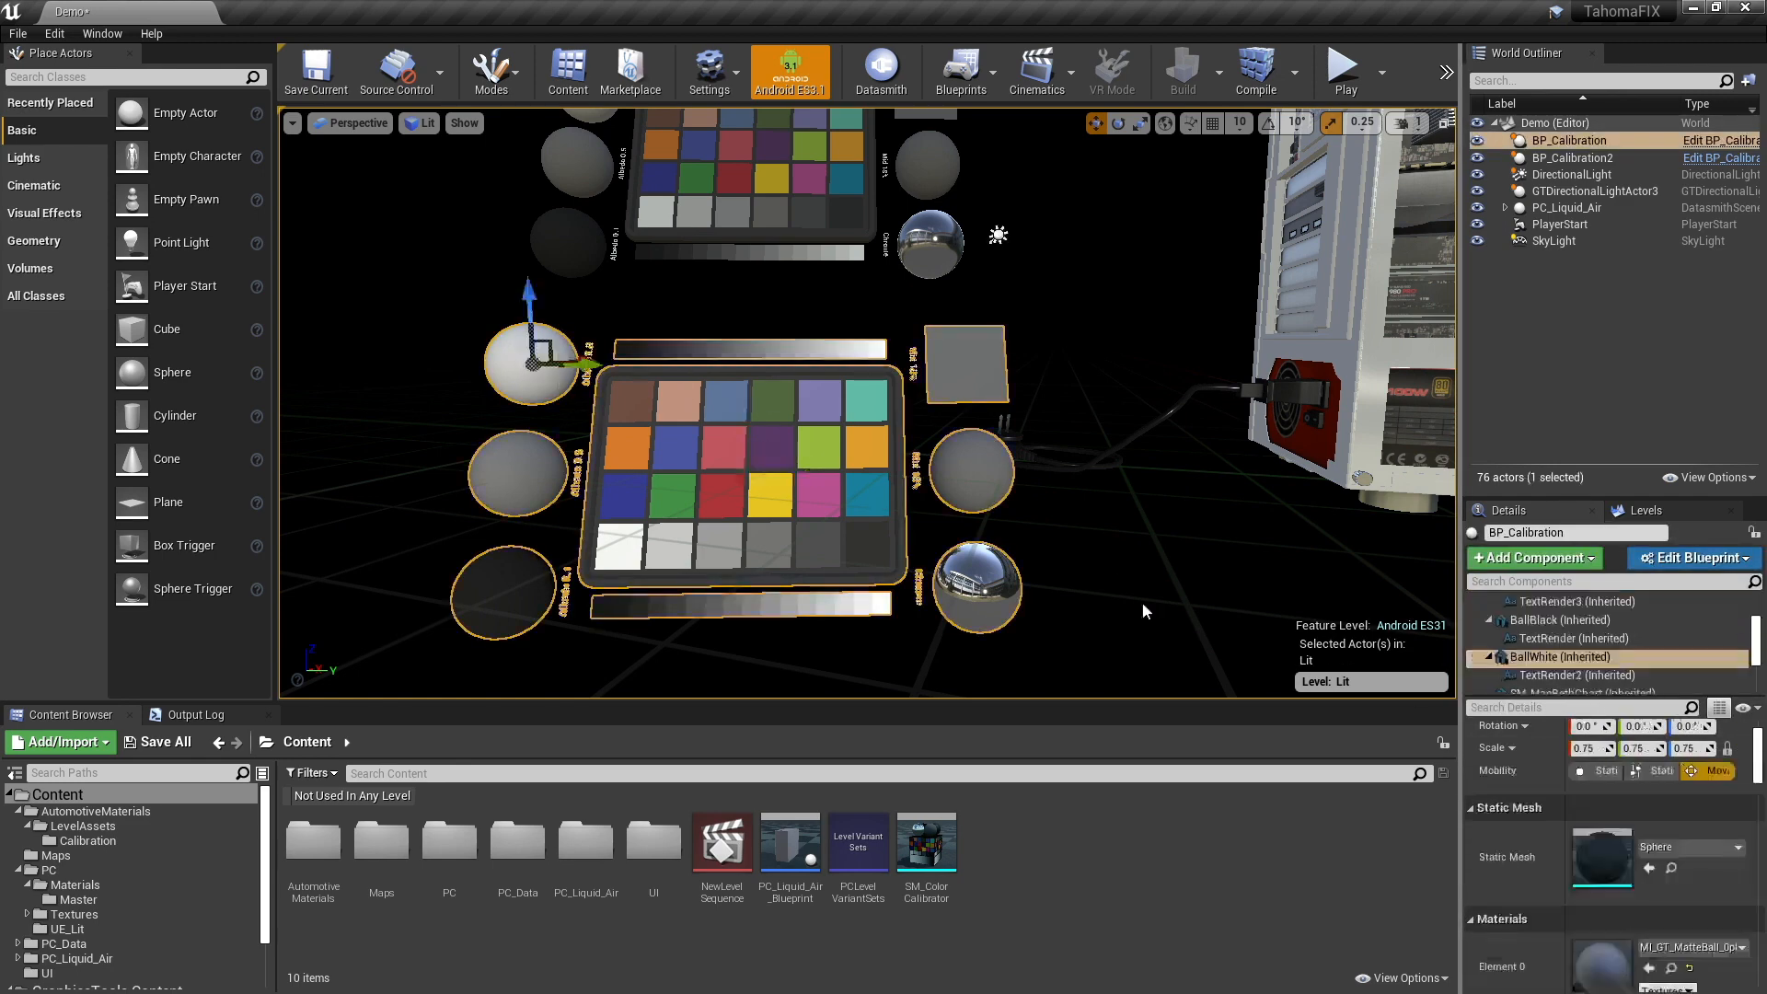
double_click(1601, 960)
- Move and narrow the MI_GT_MatteBall_0p8 window beside the lower calibration chart, showing the material instance's parent setting
drag(584, 73, 909, 58)
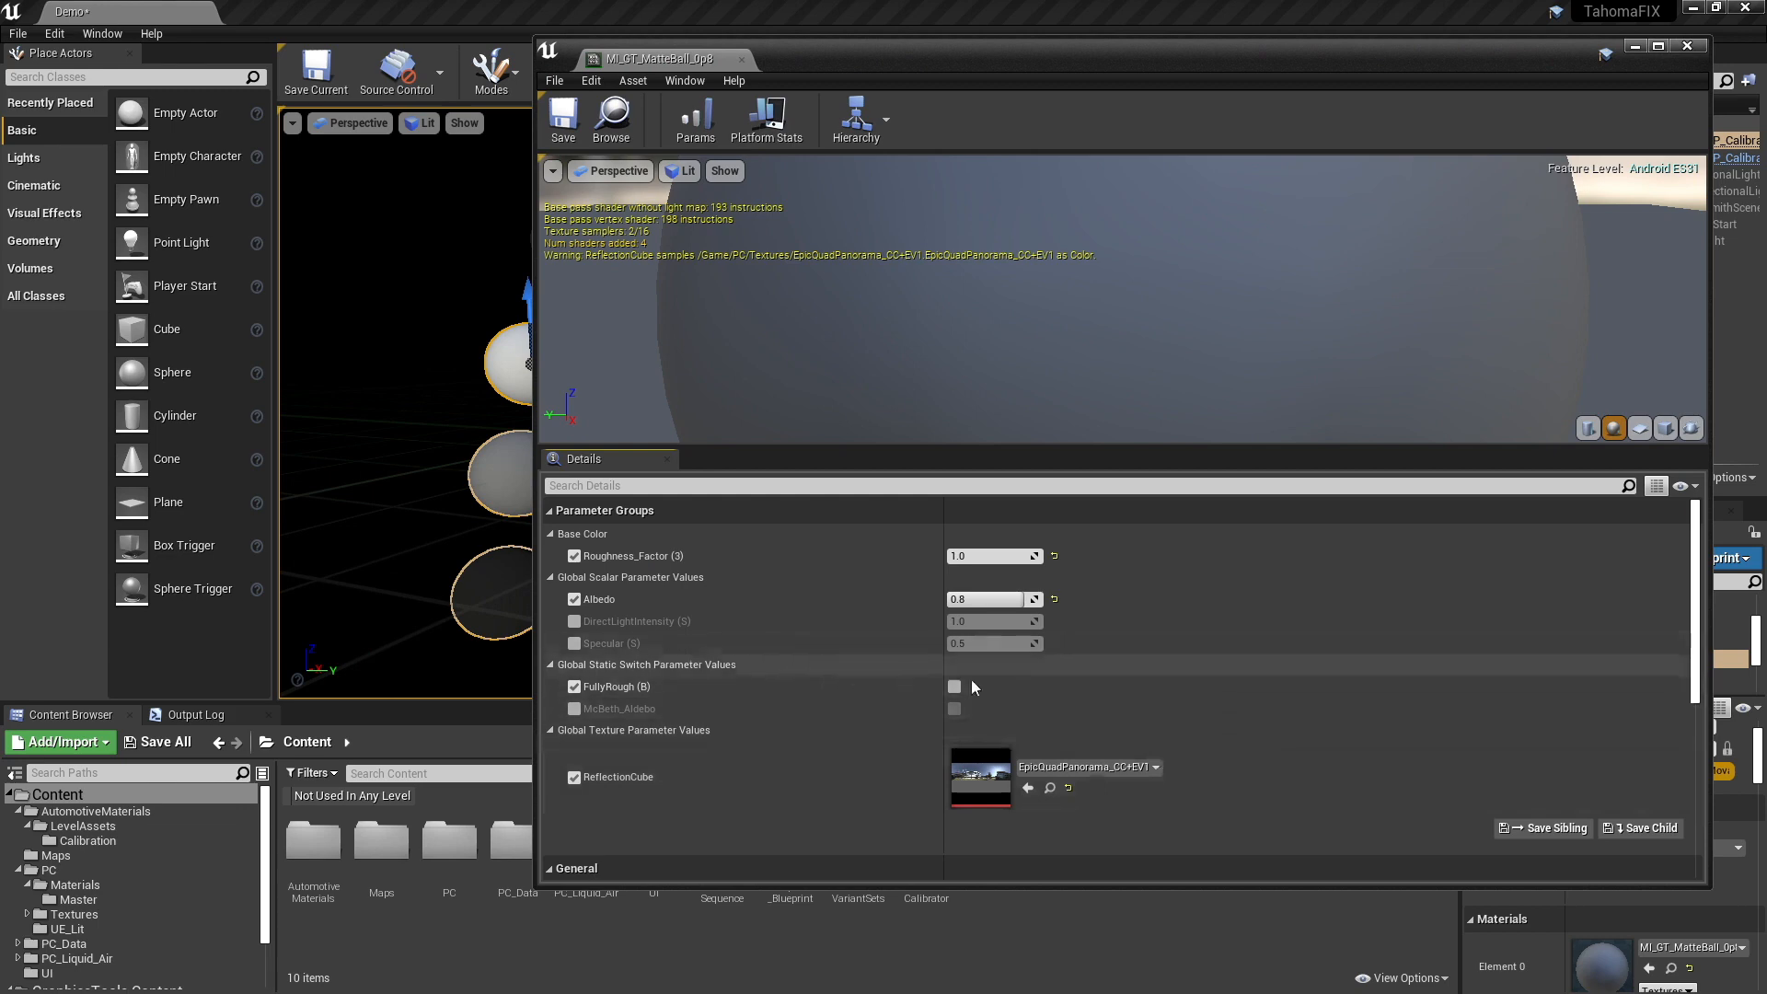
drag(970, 69, 885, 759)
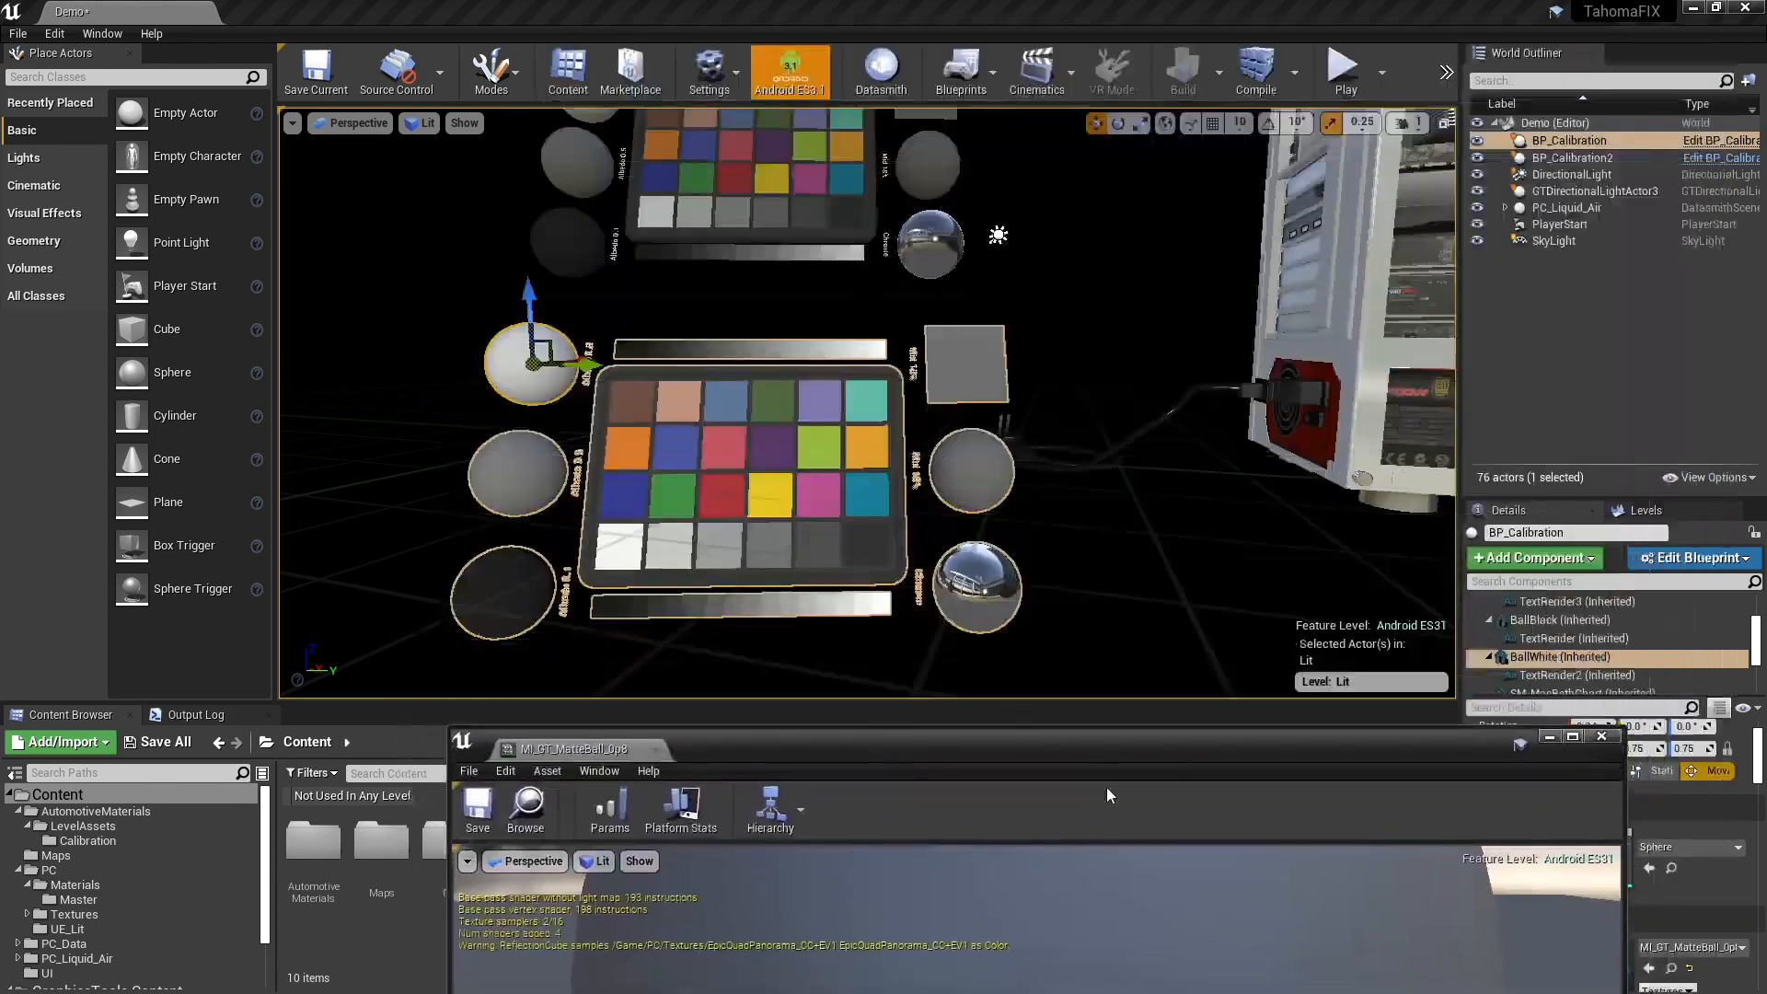
drag(1056, 748, 1110, 590)
drag(994, 591, 1080, 167)
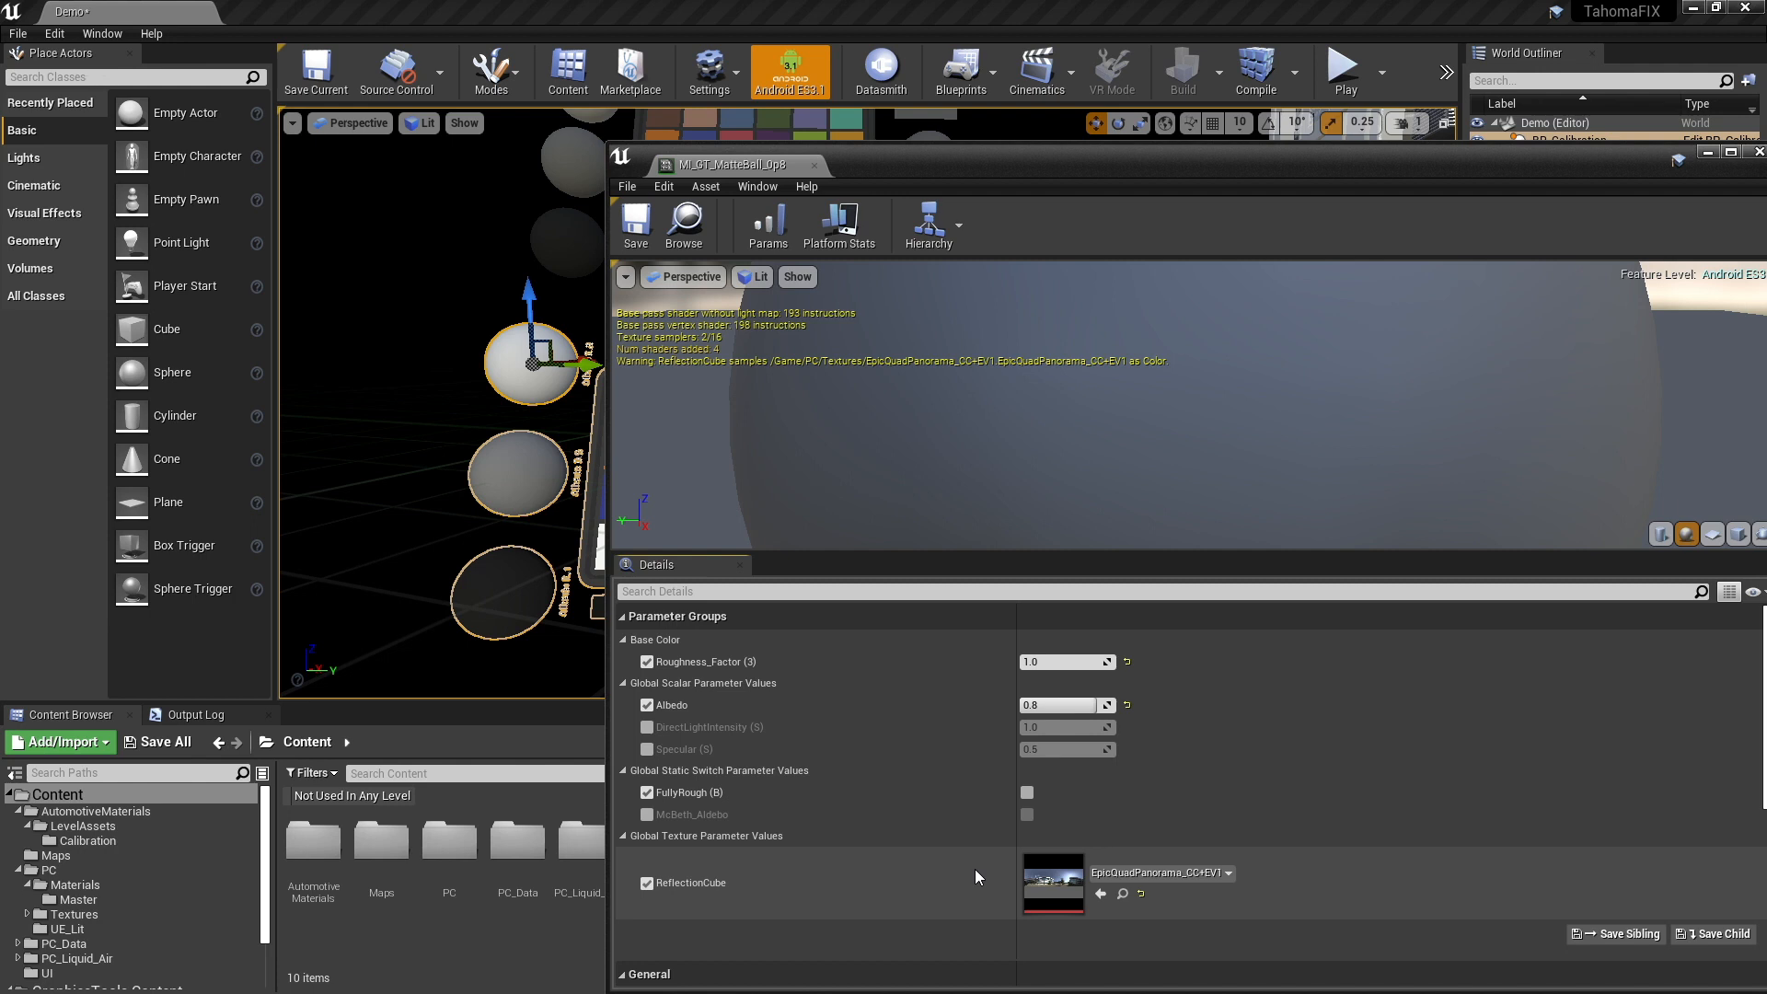
scroll(1345, 738, down, 4)
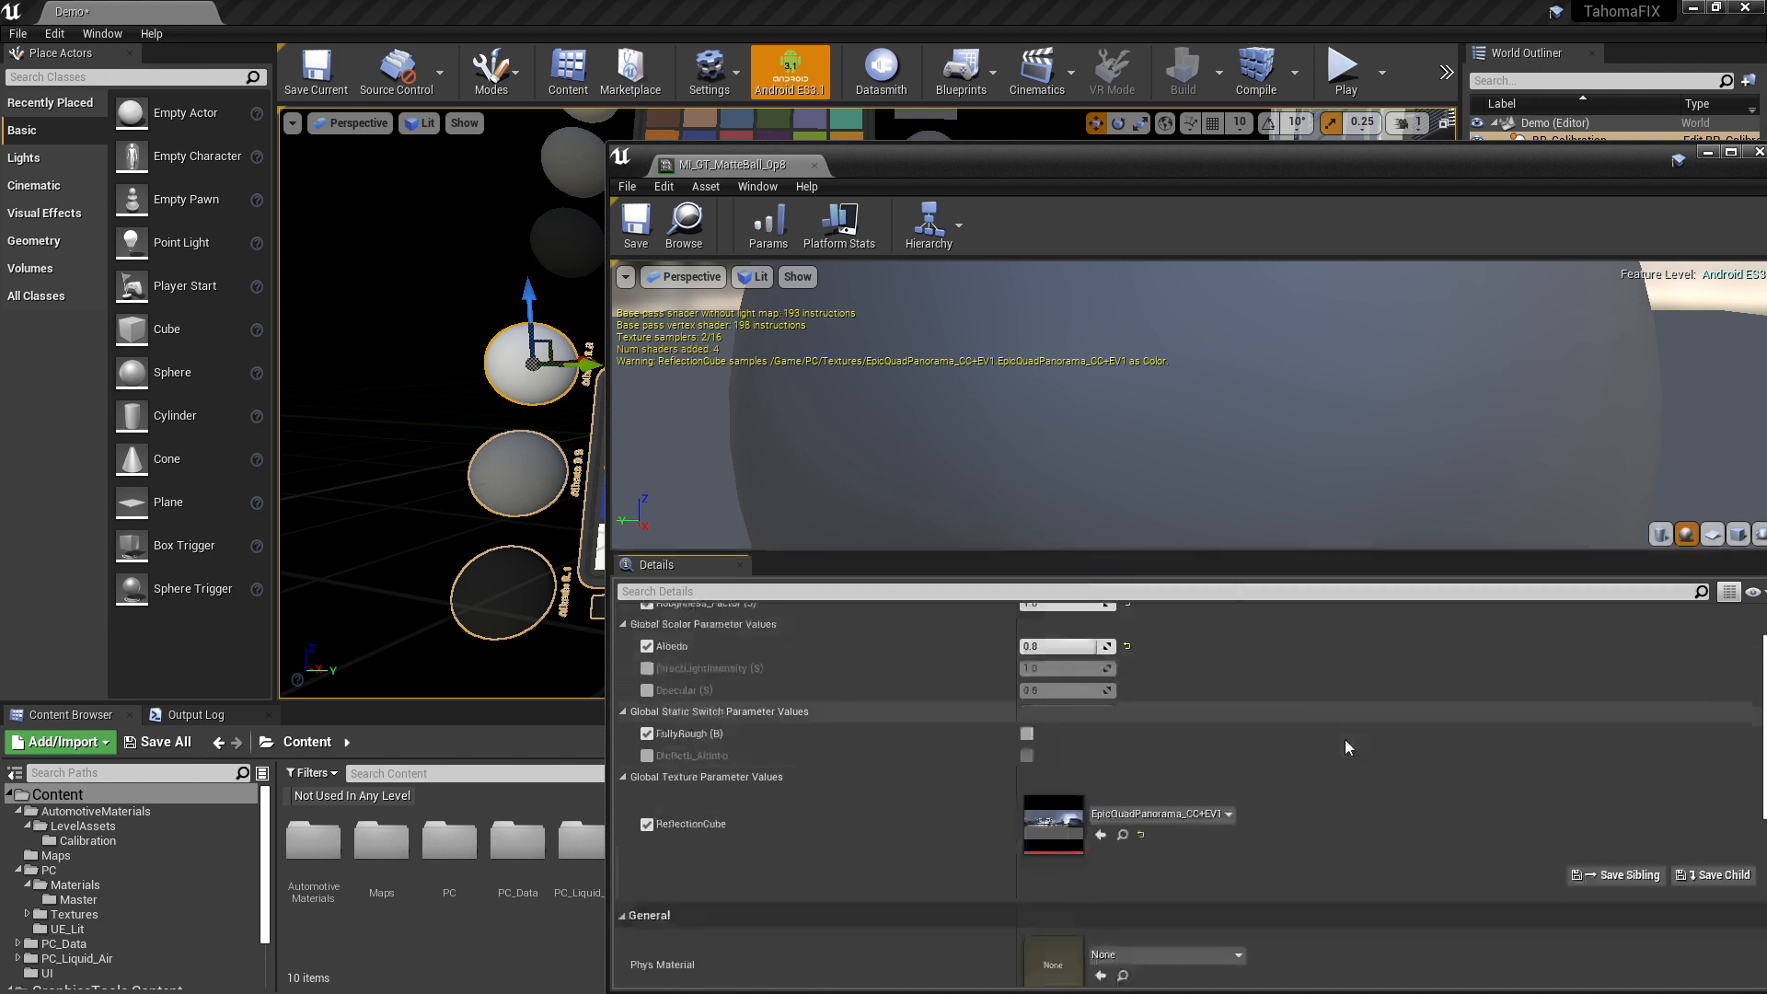
scroll(1334, 776, down, 1)
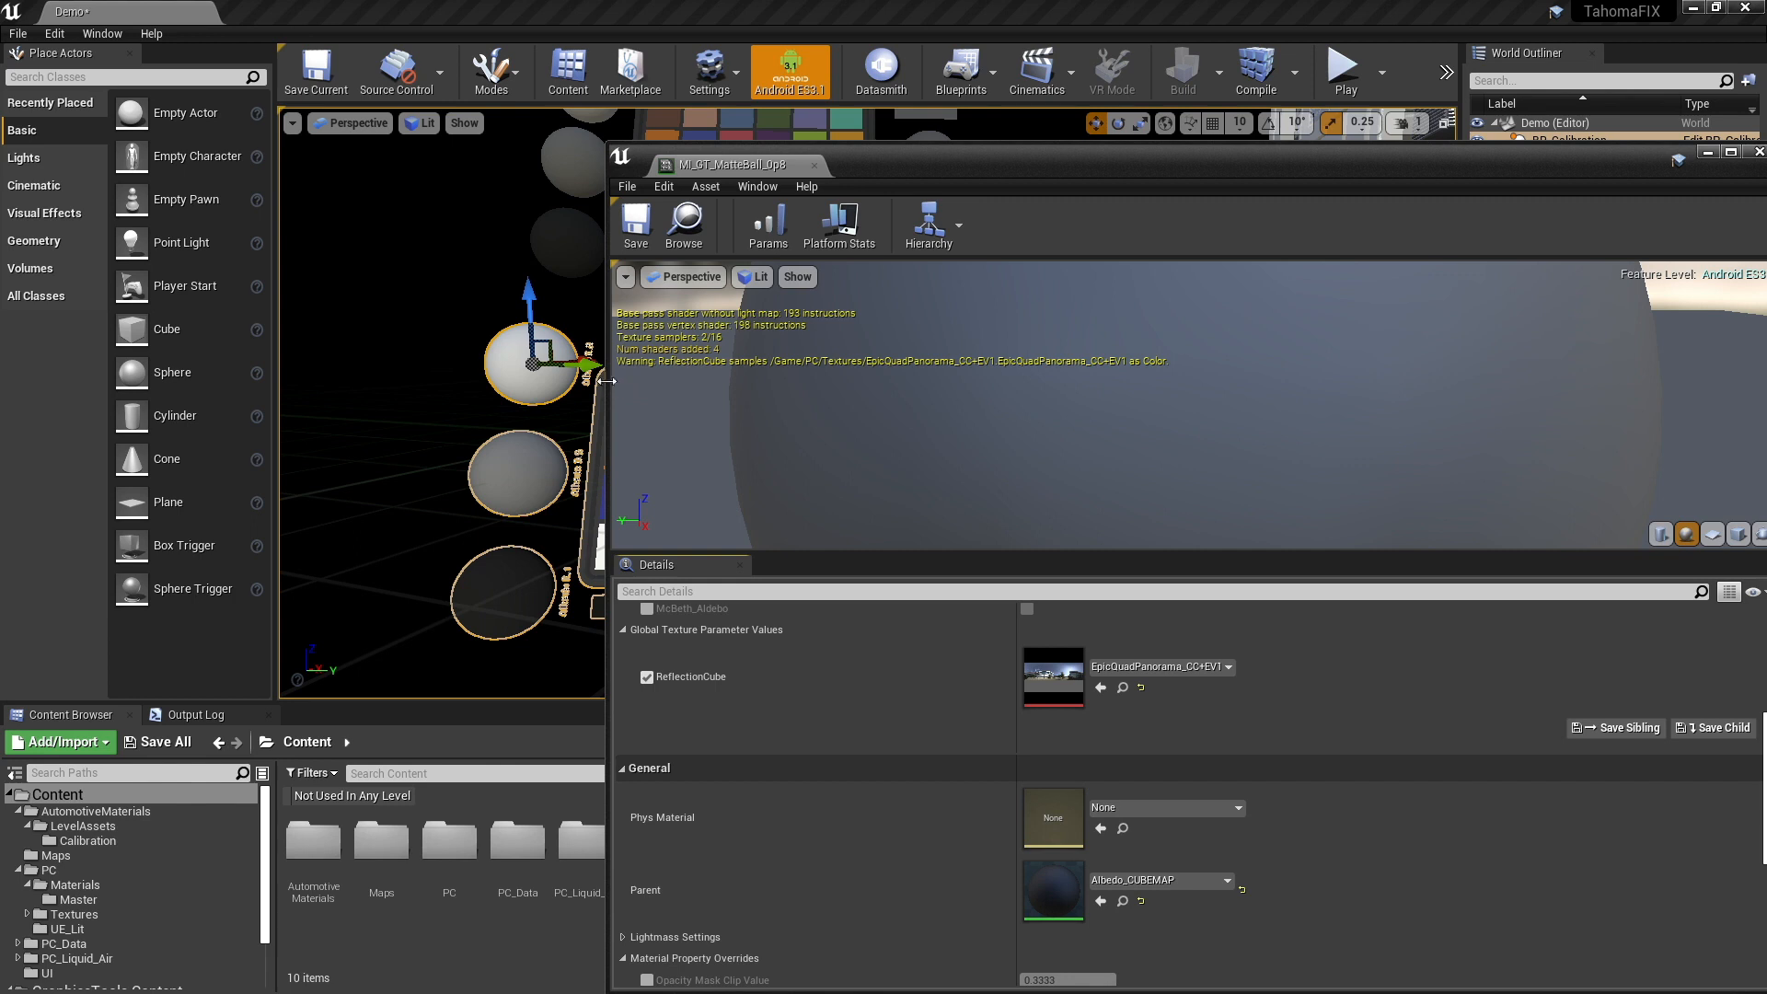
drag(607, 380, 1064, 380)
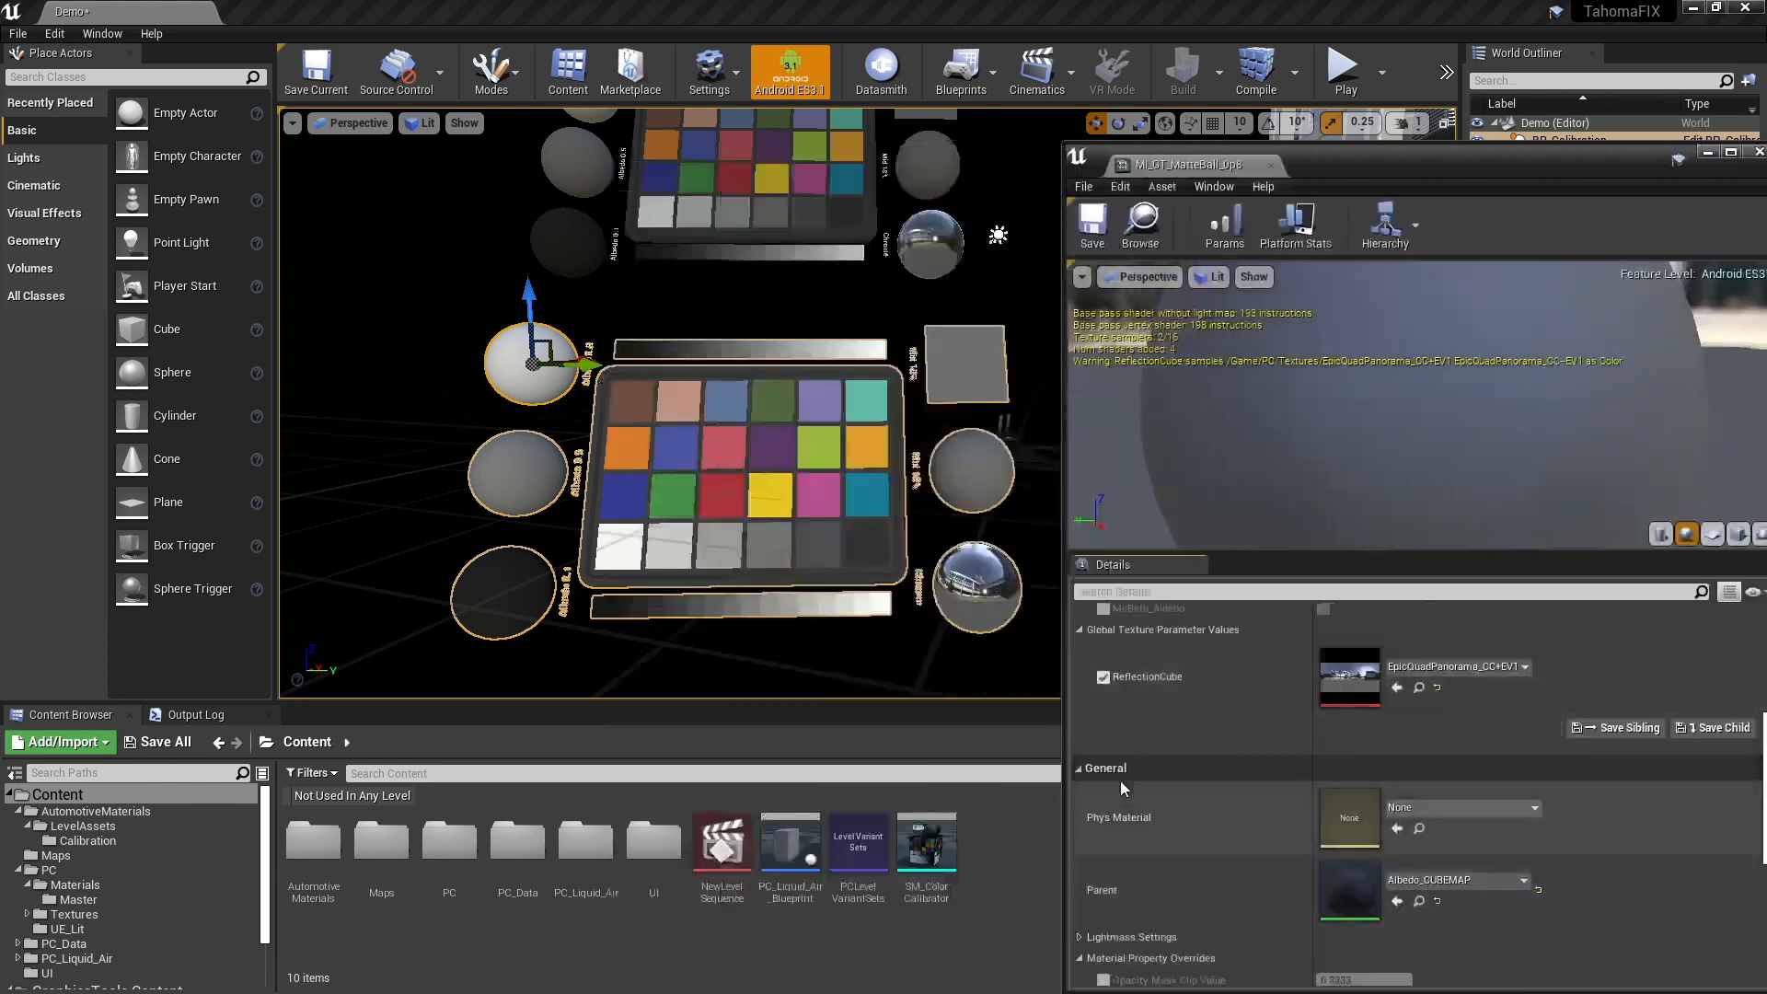
- Open the parent material instance Albedo_CUBEMAP and its own parent material M_GT_Albedo
double_click(1357, 887)
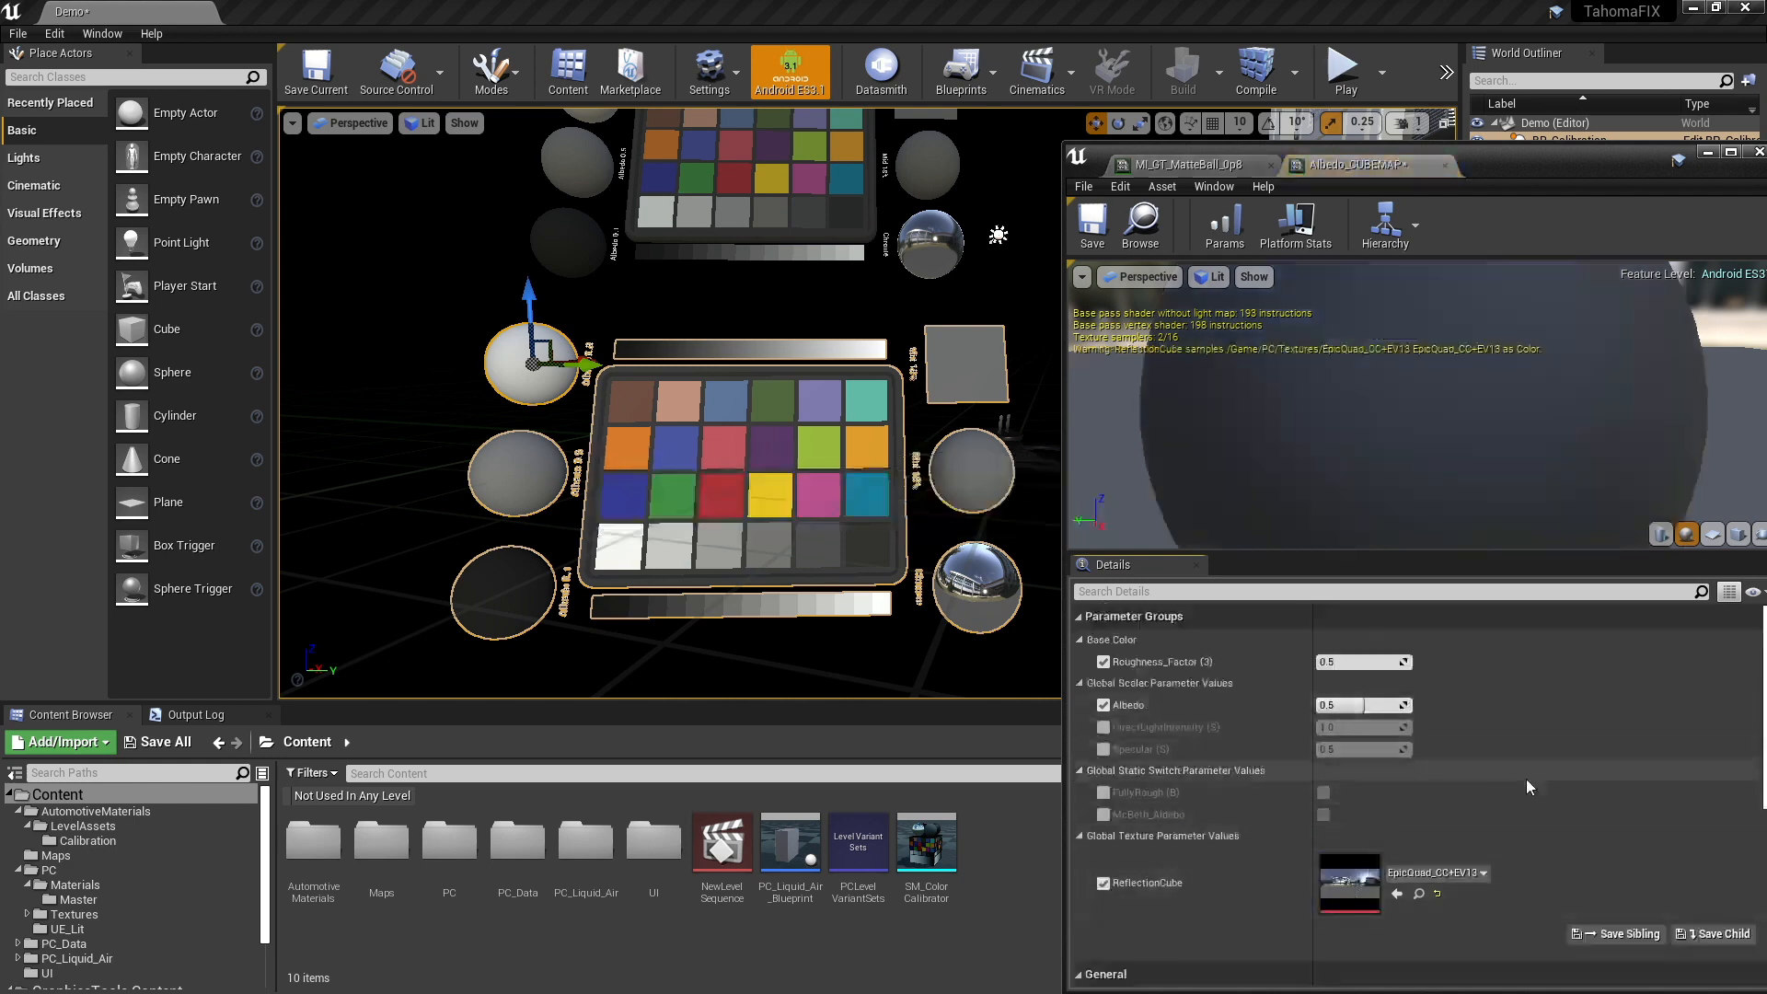
scroll(1523, 782, down, 5)
scroll(1460, 786, up, 5)
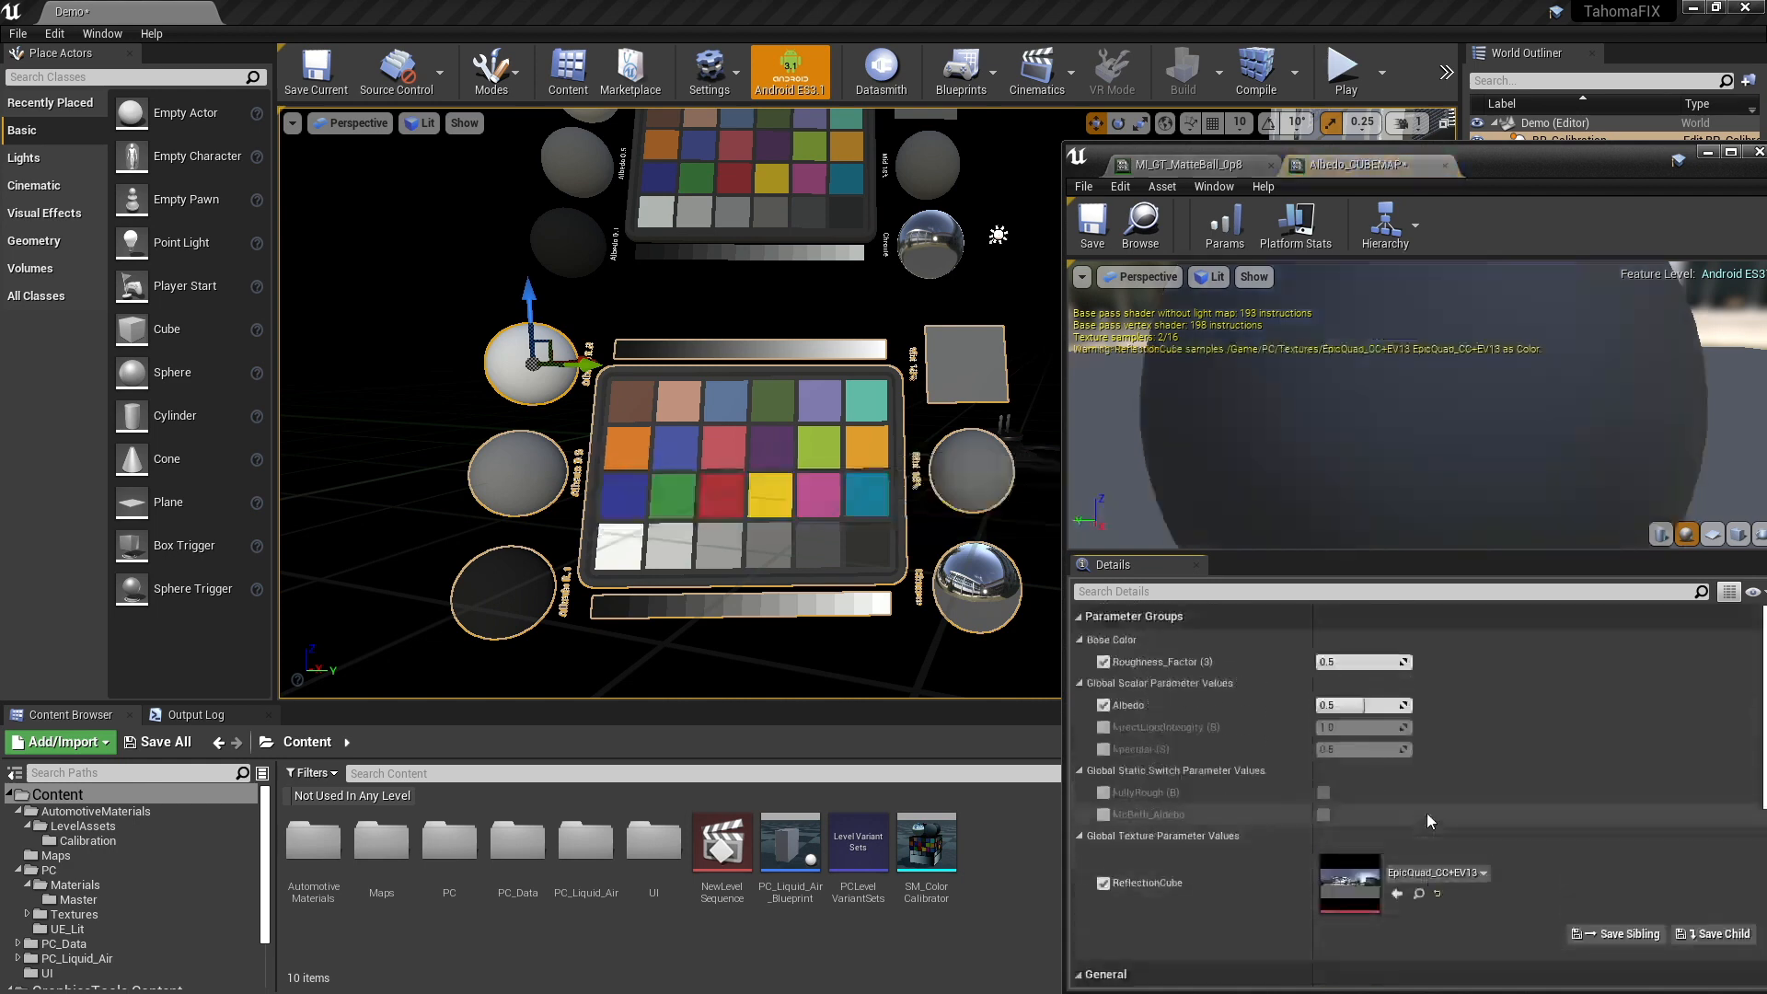
scroll(1424, 765, down, 4)
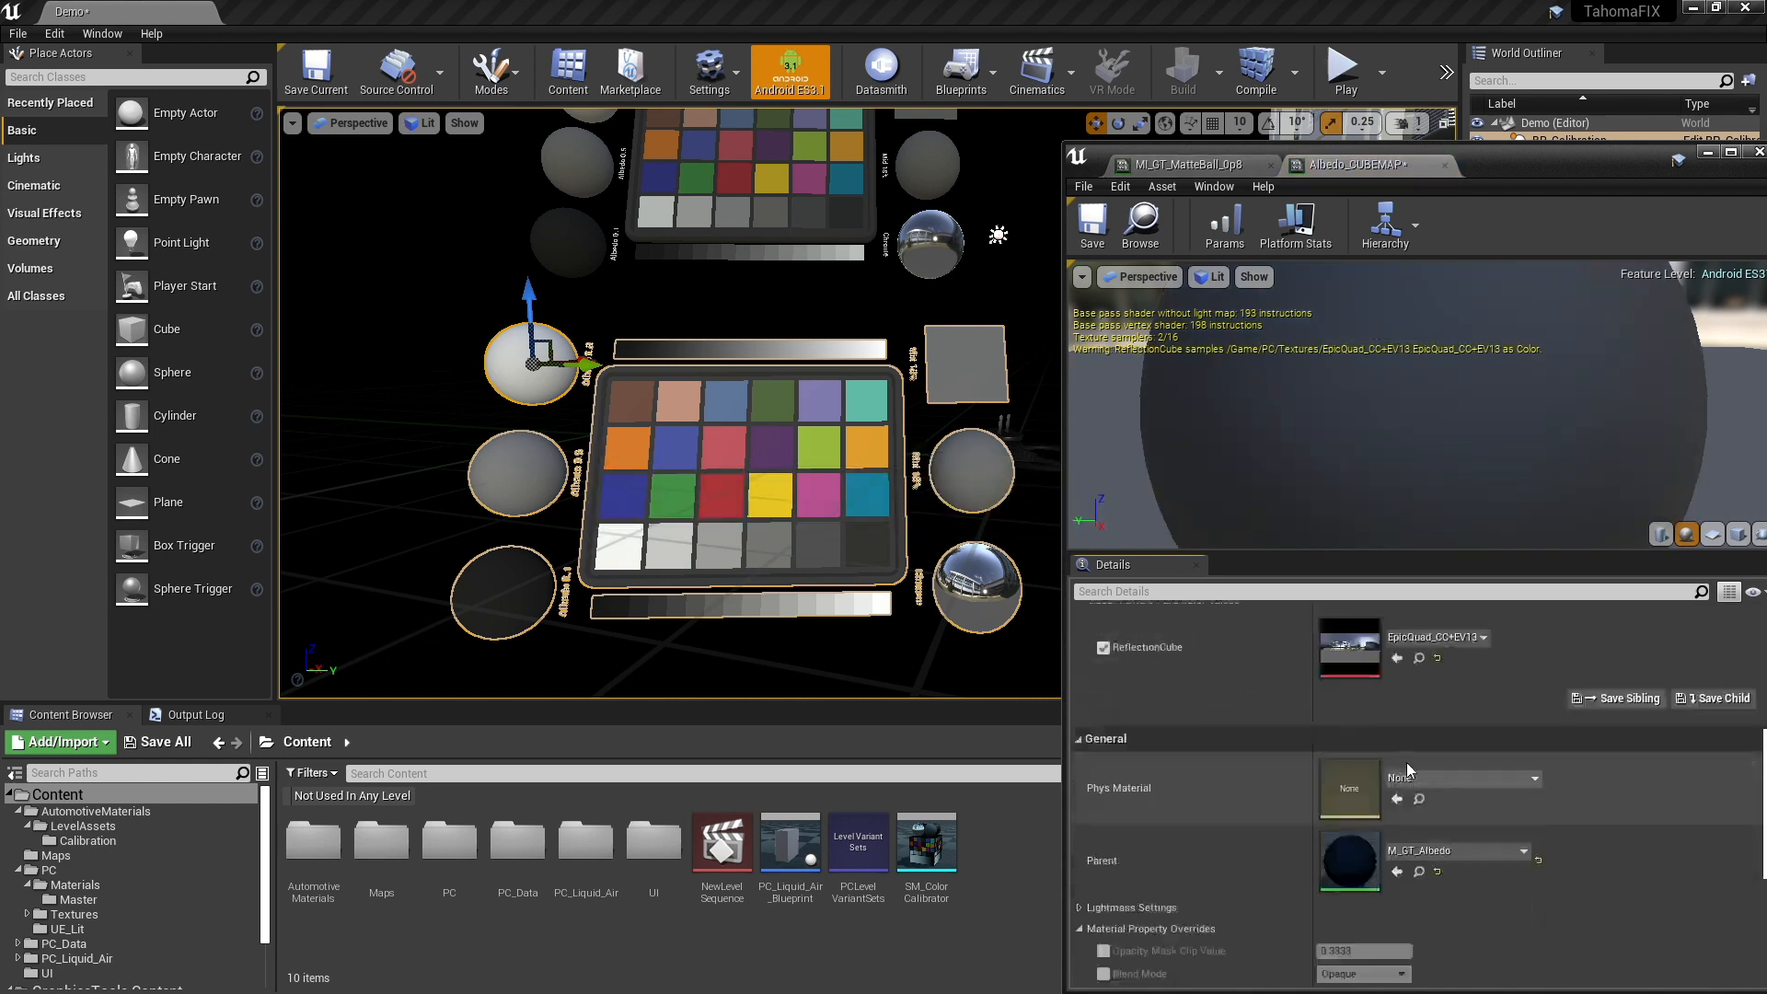
double_click(1353, 858)
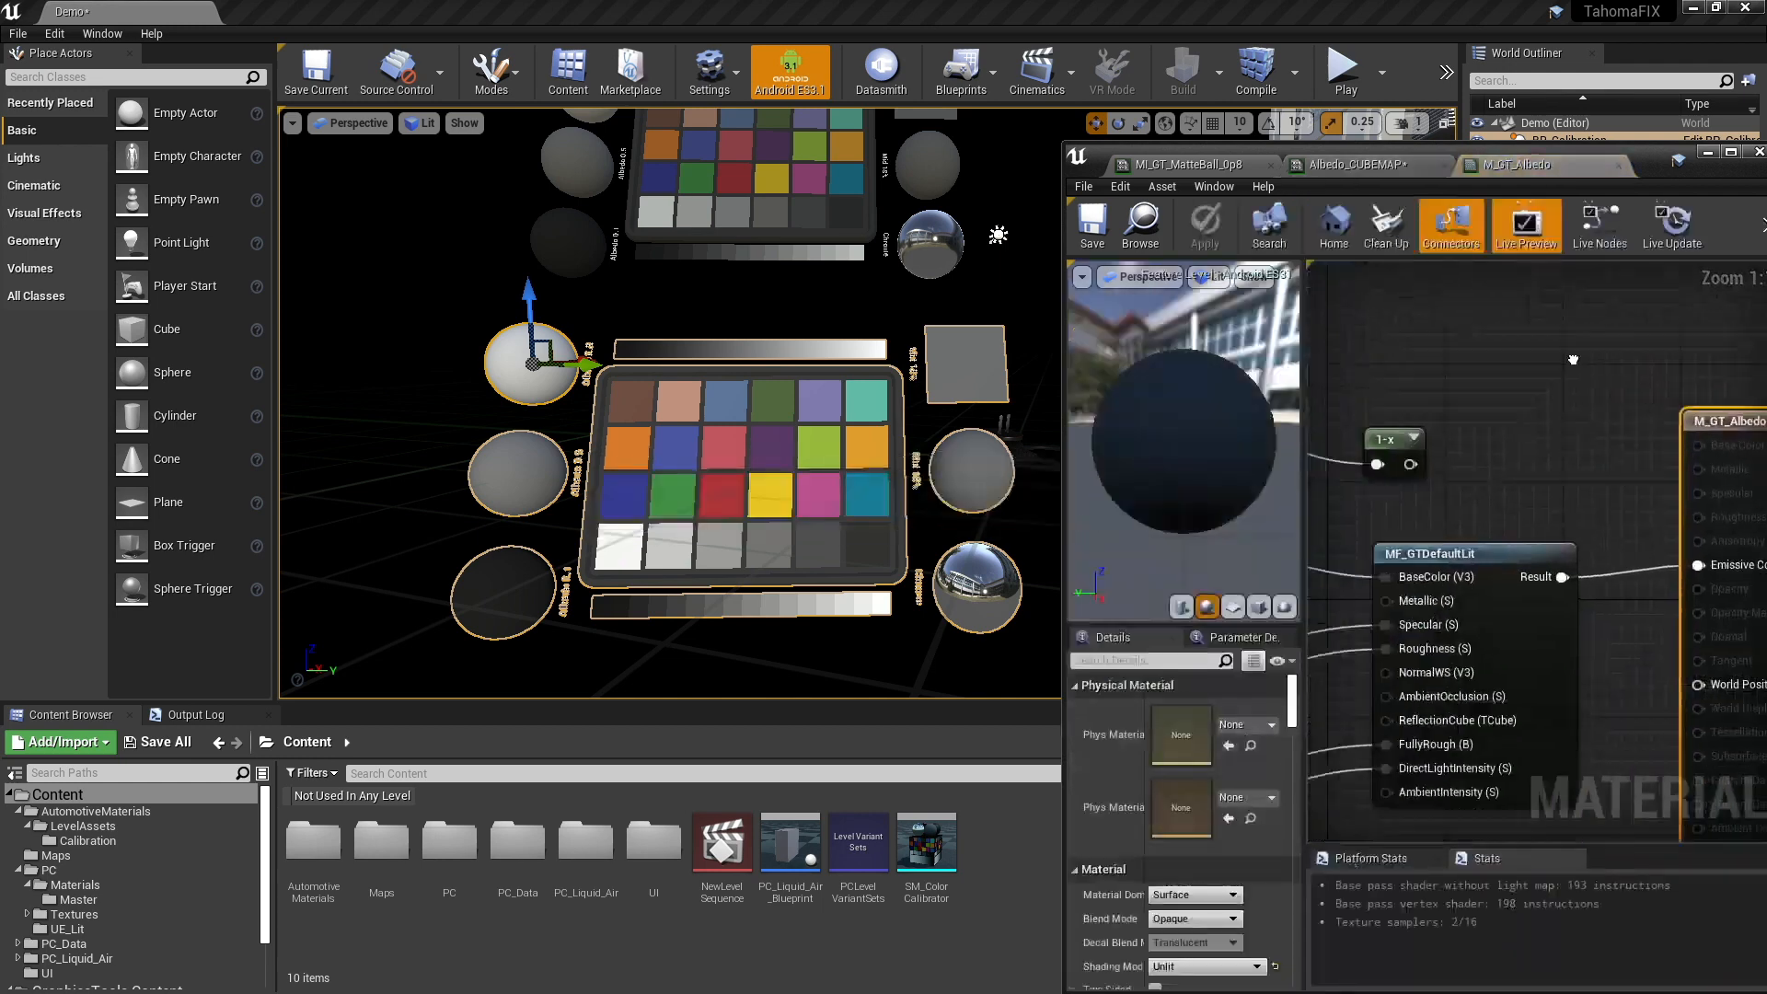
- Examine the M_GT_Albedo graph from the Vertex Color and Albedo nodes through to the MF_GTDefaultLit inputs
right_drag(1573, 359, 1545, 282)
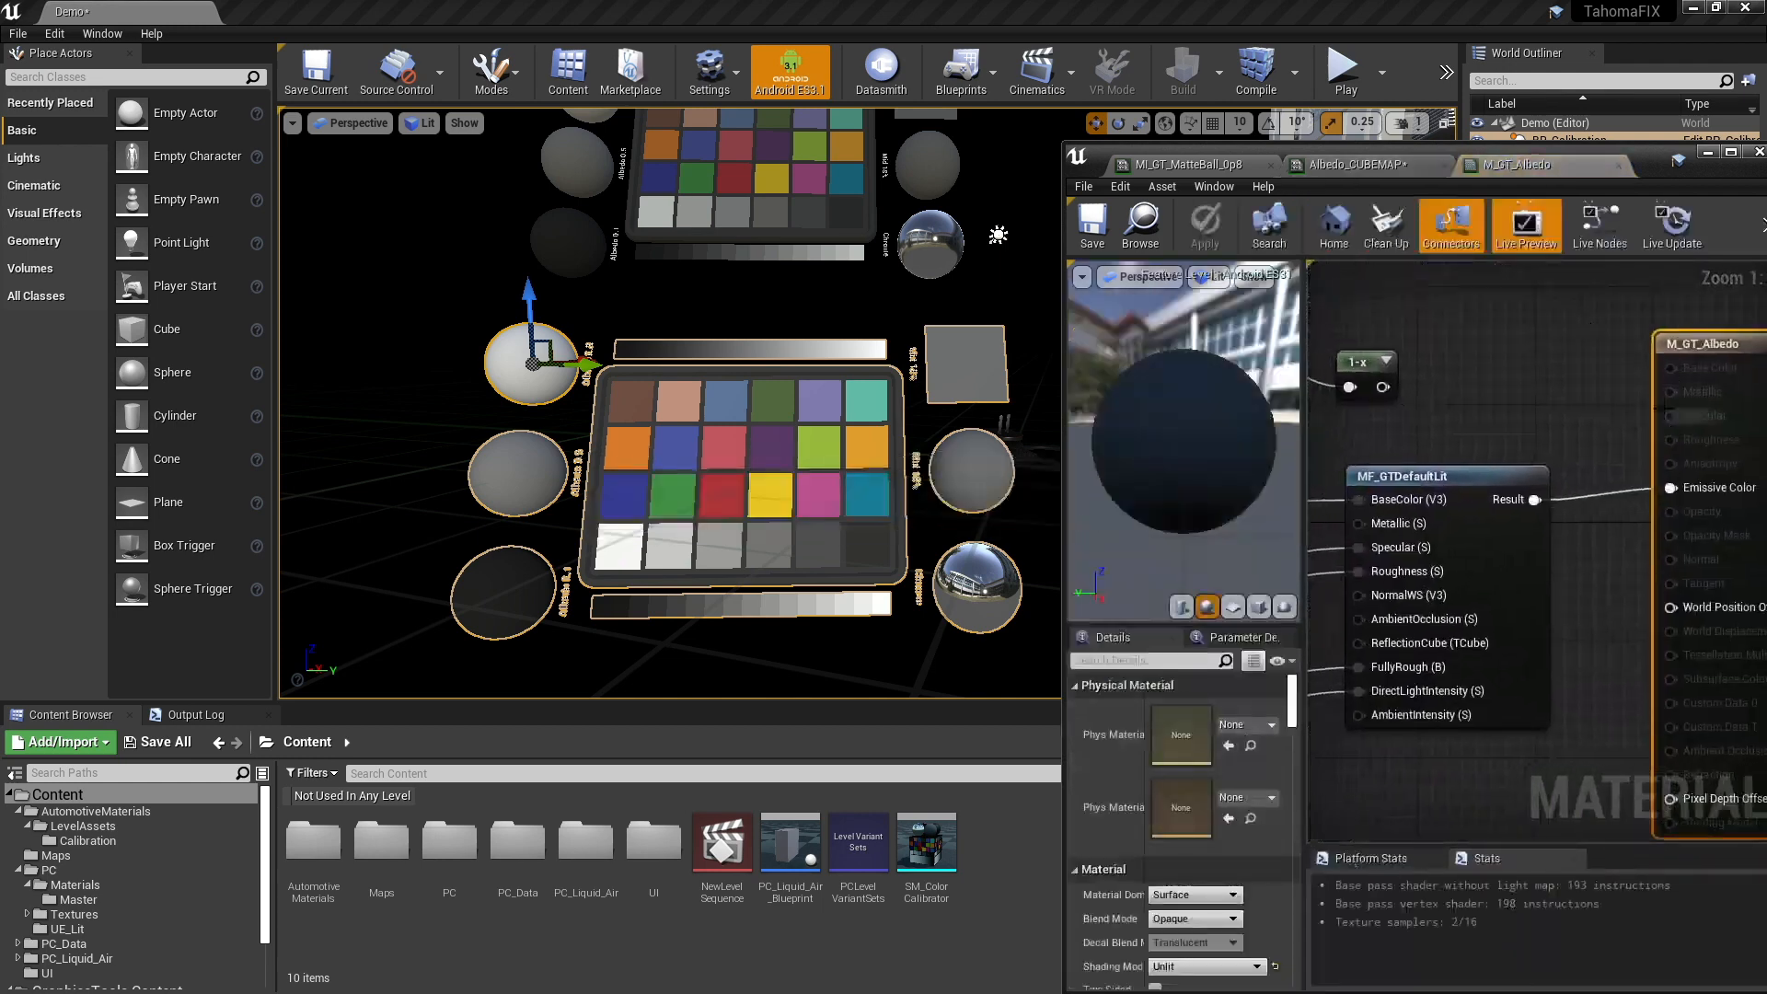
right_drag(1417, 437, 1692, 587)
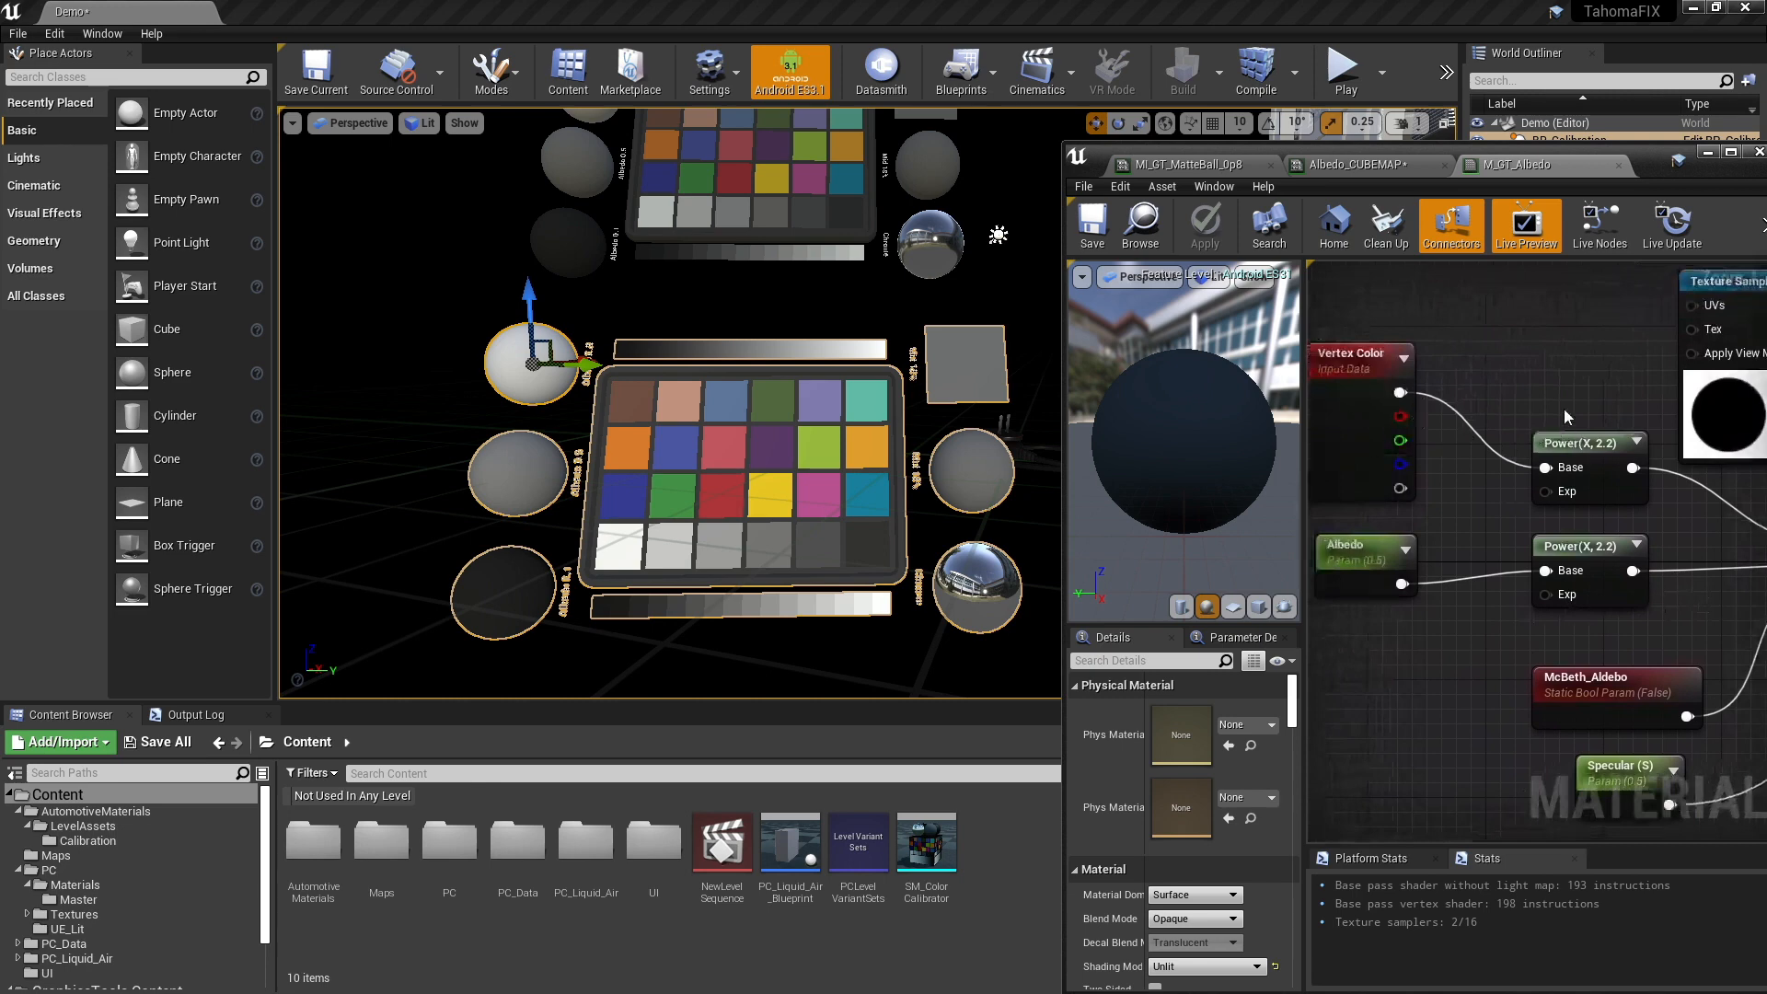
mouse_move(1568, 417)
right_down()
mouse_move(1542, 394)
mouse_move(1587, 426)
right_up()
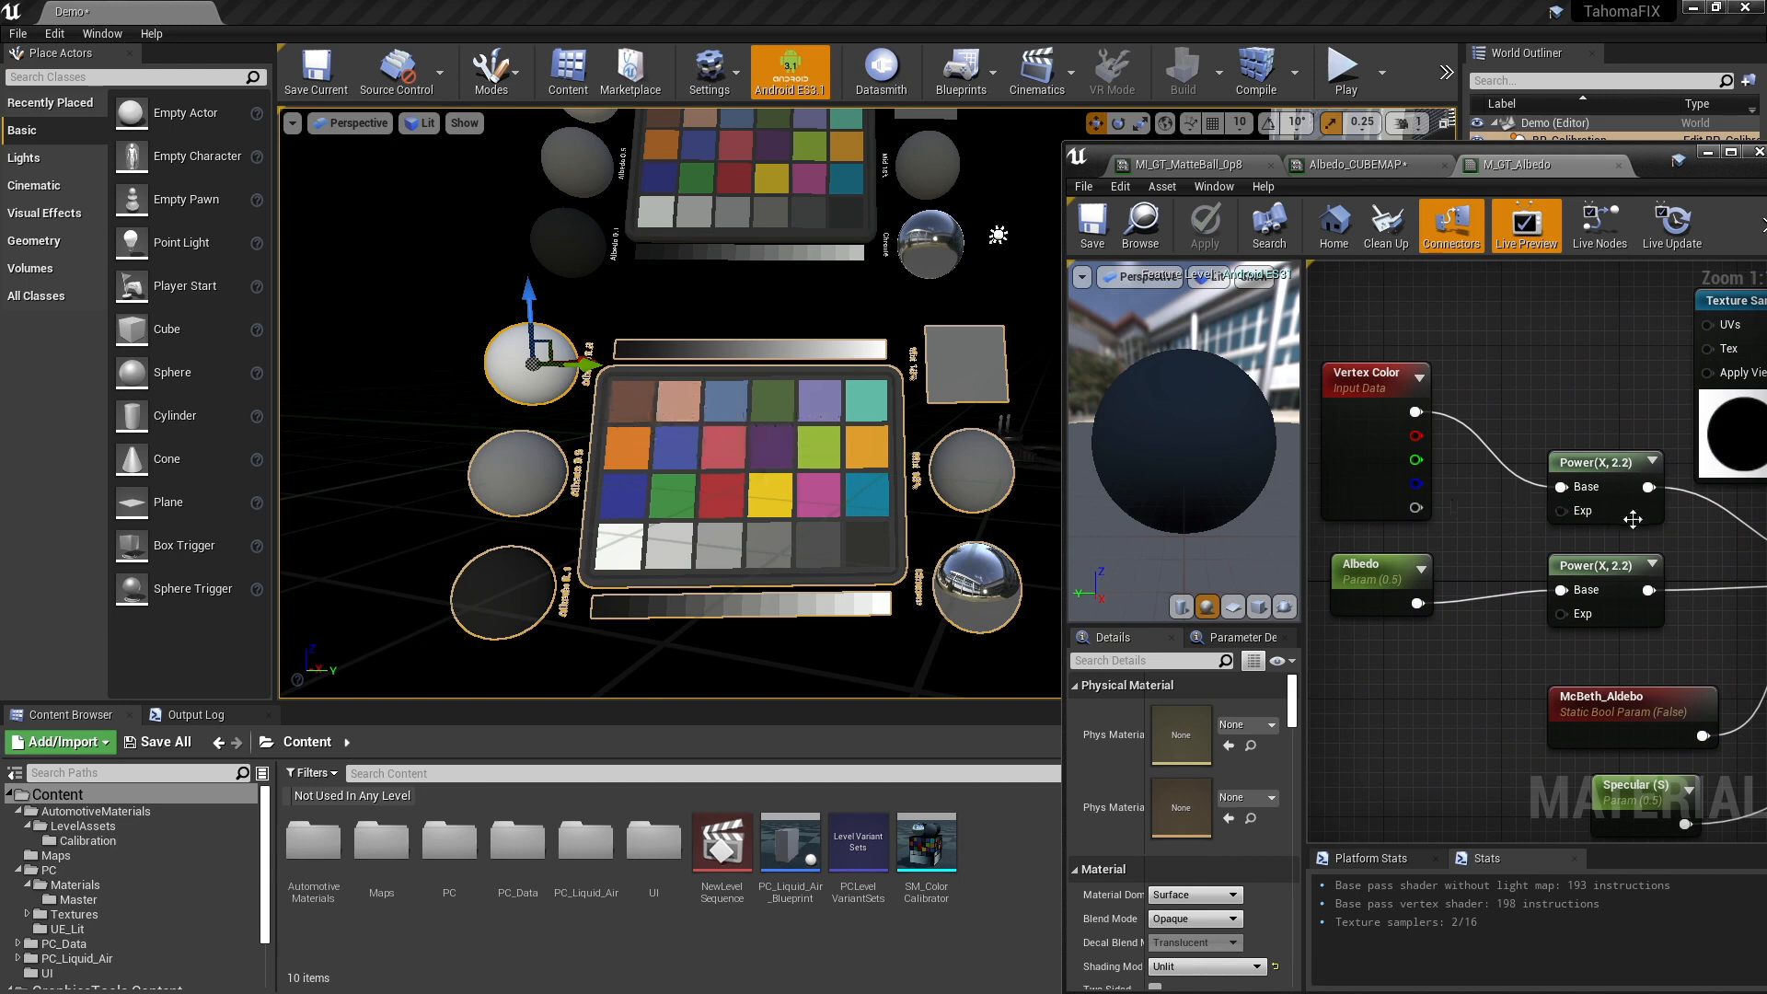
right_drag(1671, 523, 1326, 466)
right_drag(1574, 601, 1464, 587)
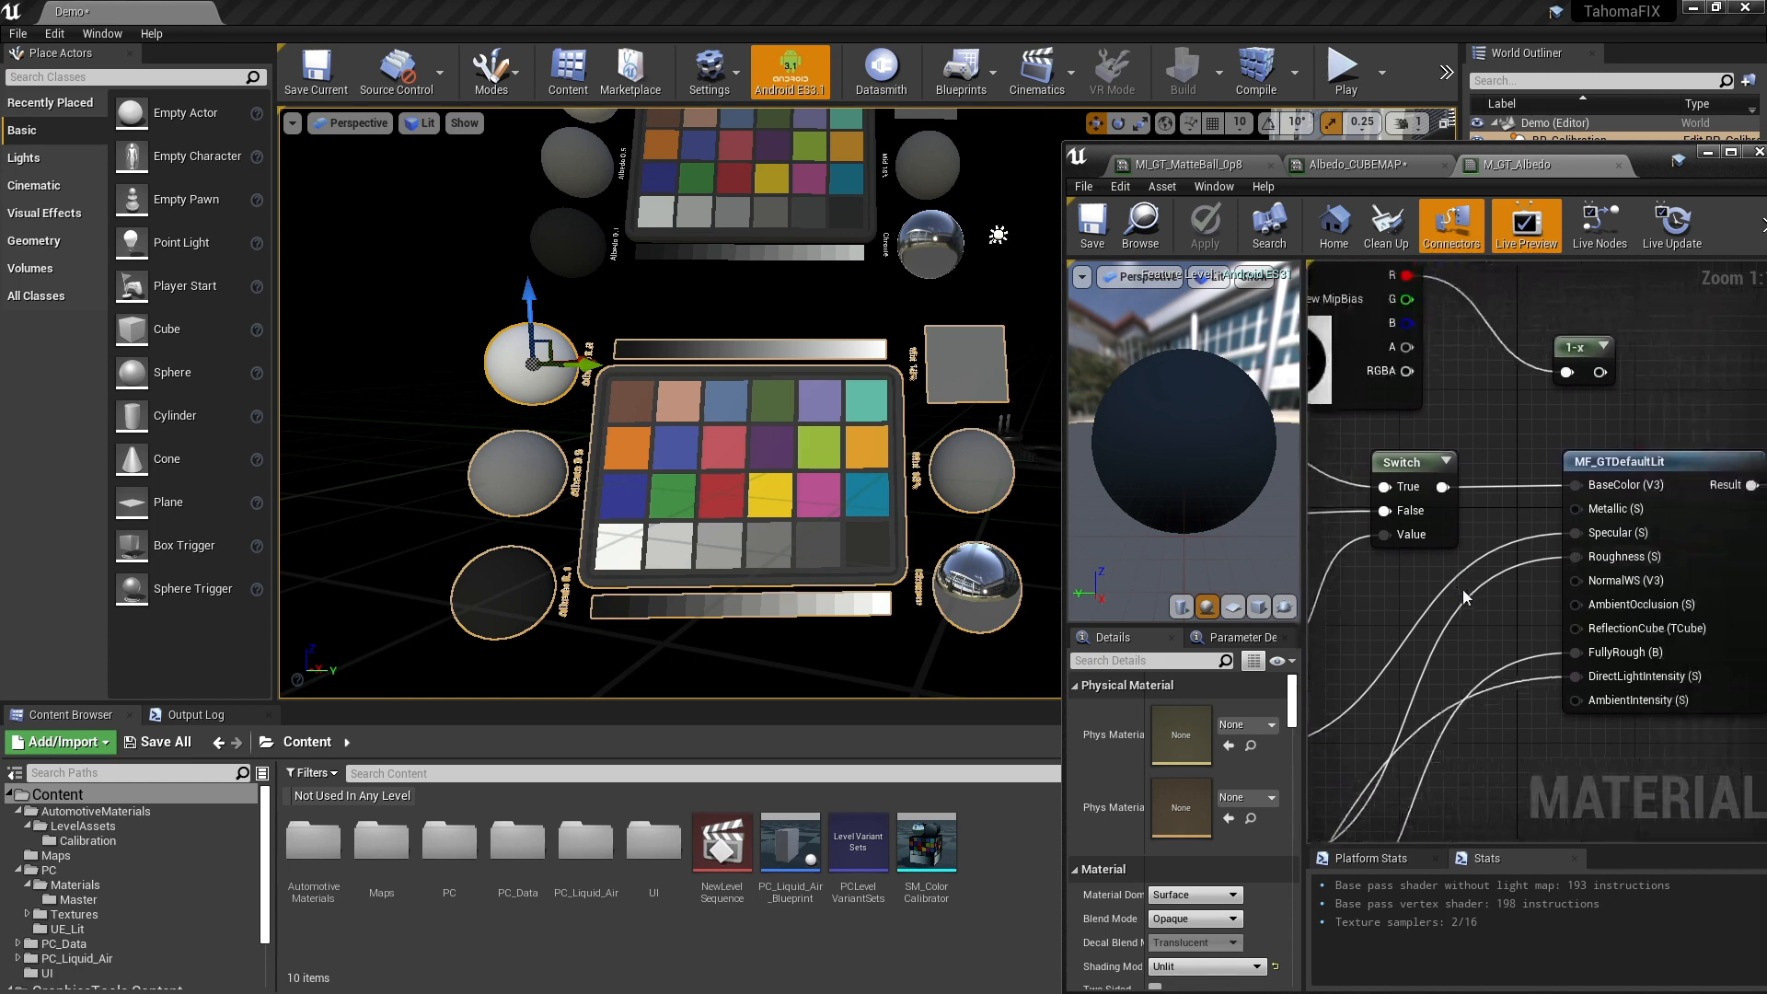
right_drag(1477, 572, 1747, 554)
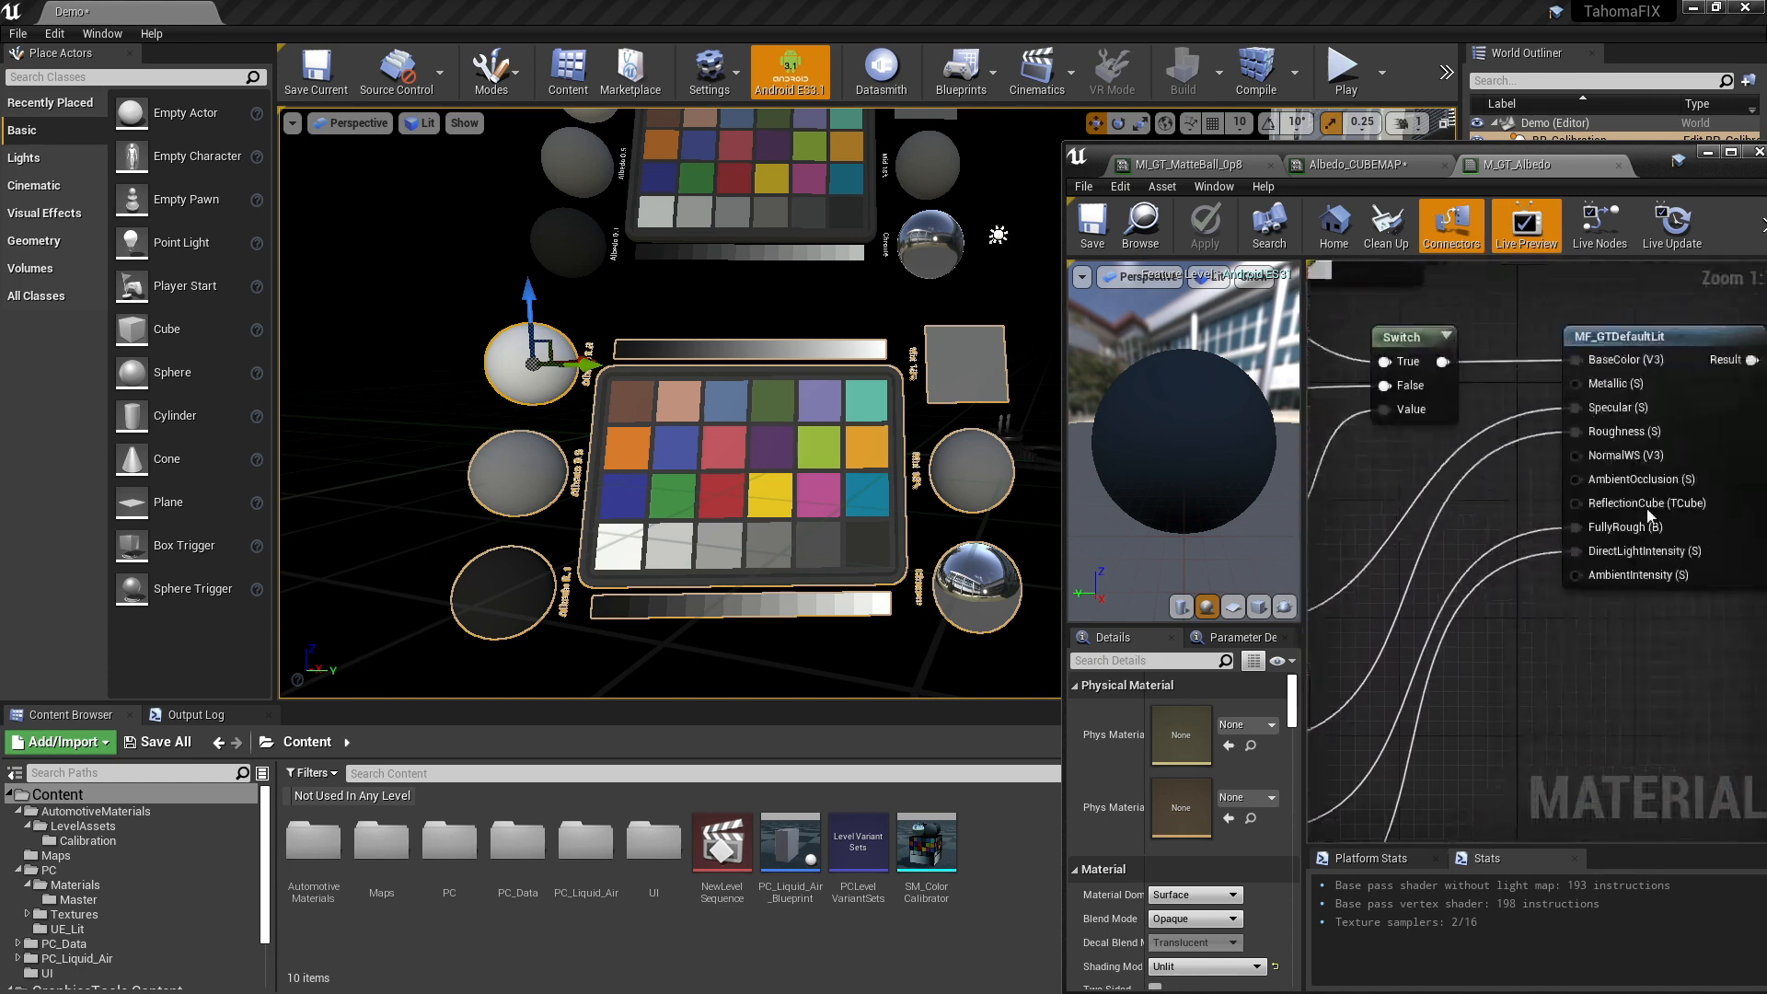
- Return to the Albedo_CUBEMAP material instance and set its ReflectionCube texture to studio_small_HDRI
click(1367, 168)
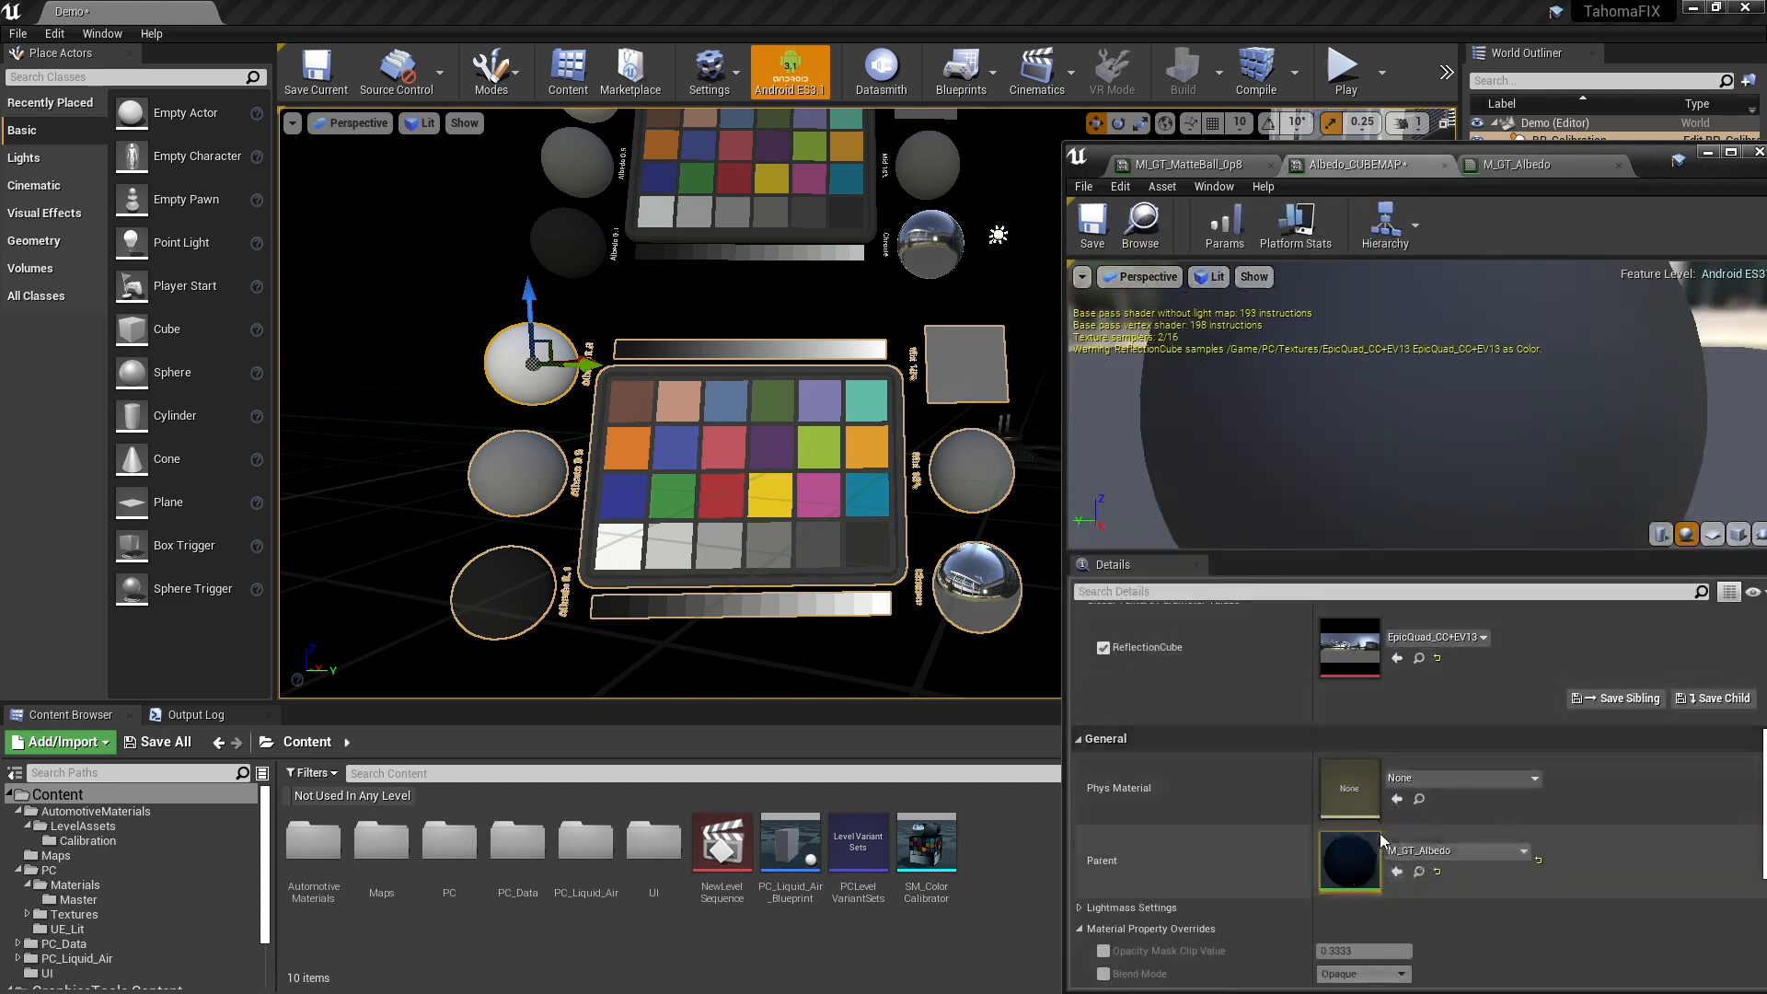
scroll(1380, 839, up, 2)
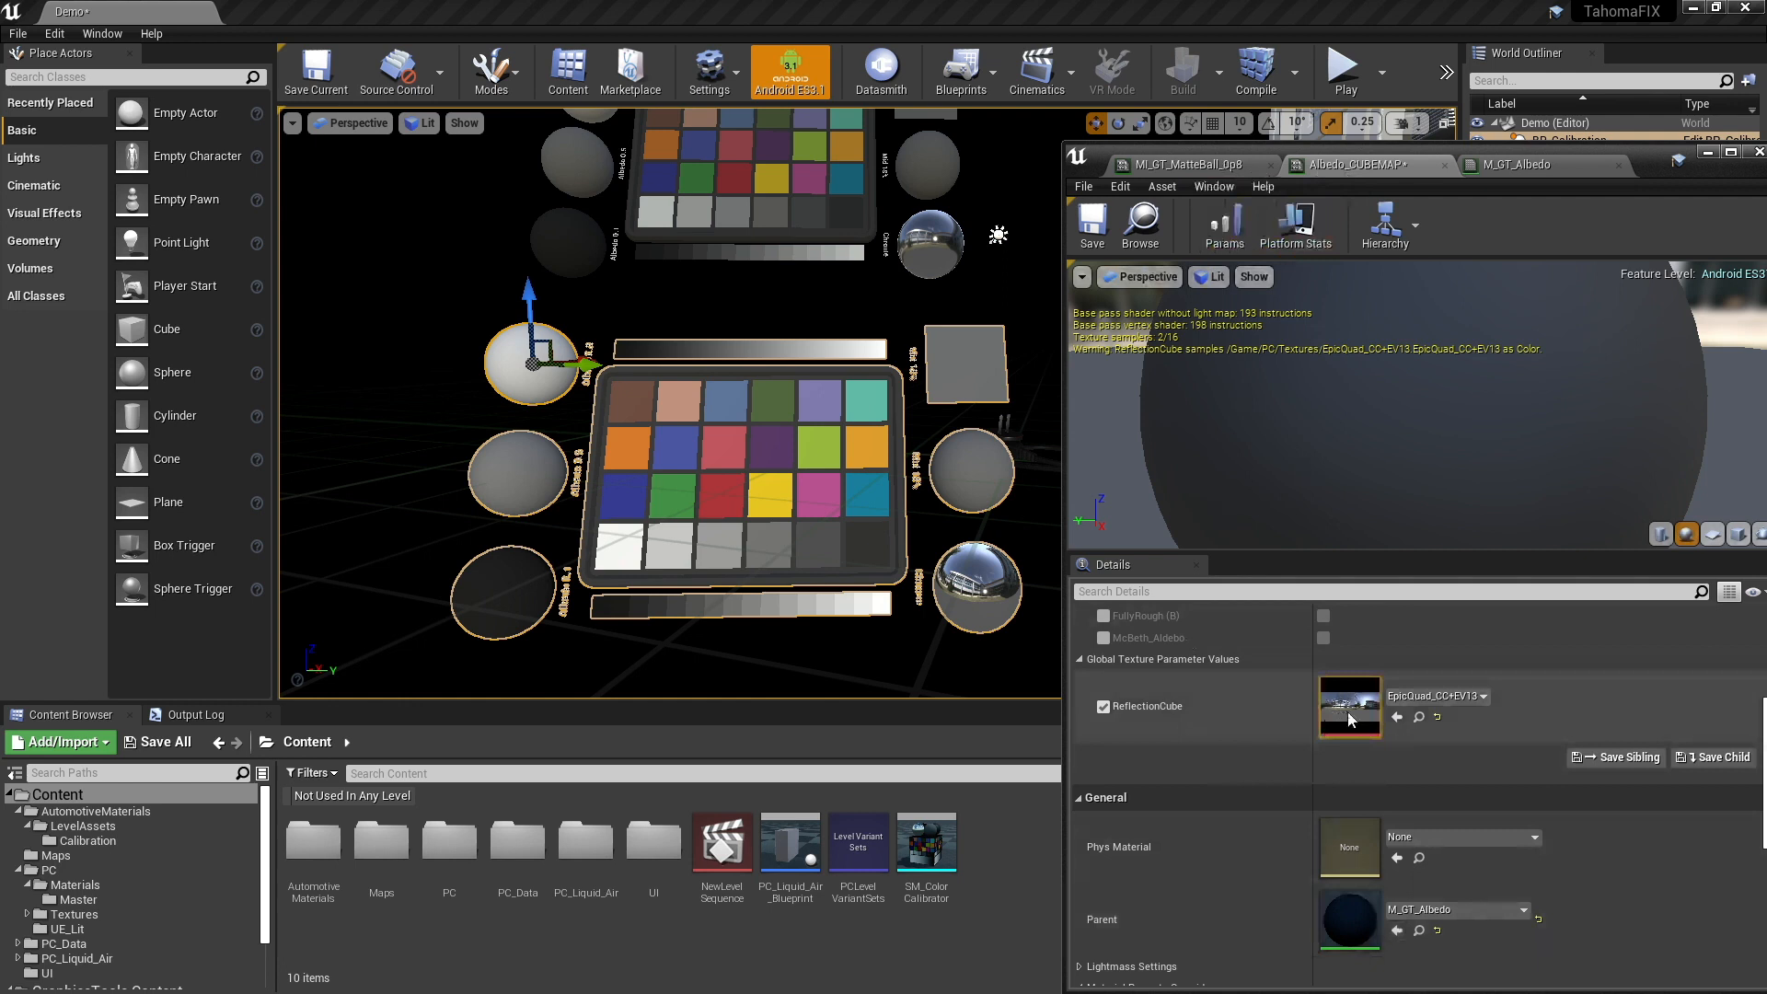
click(1437, 698)
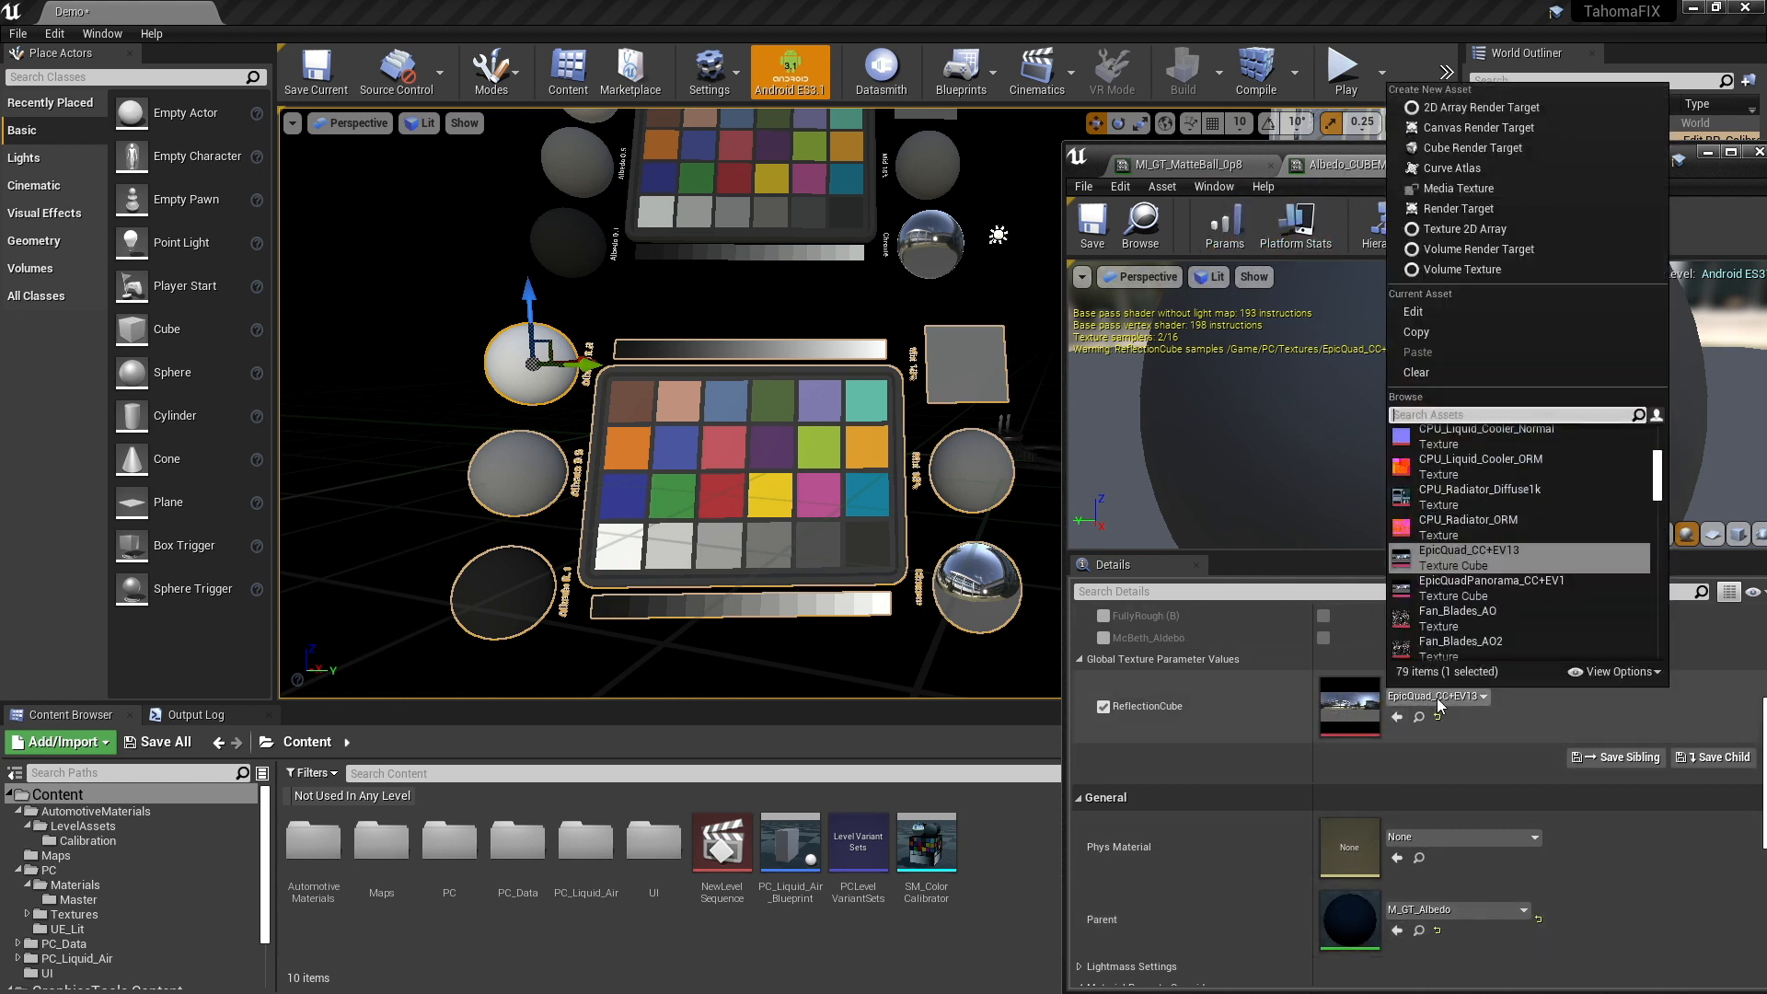
text(cub)
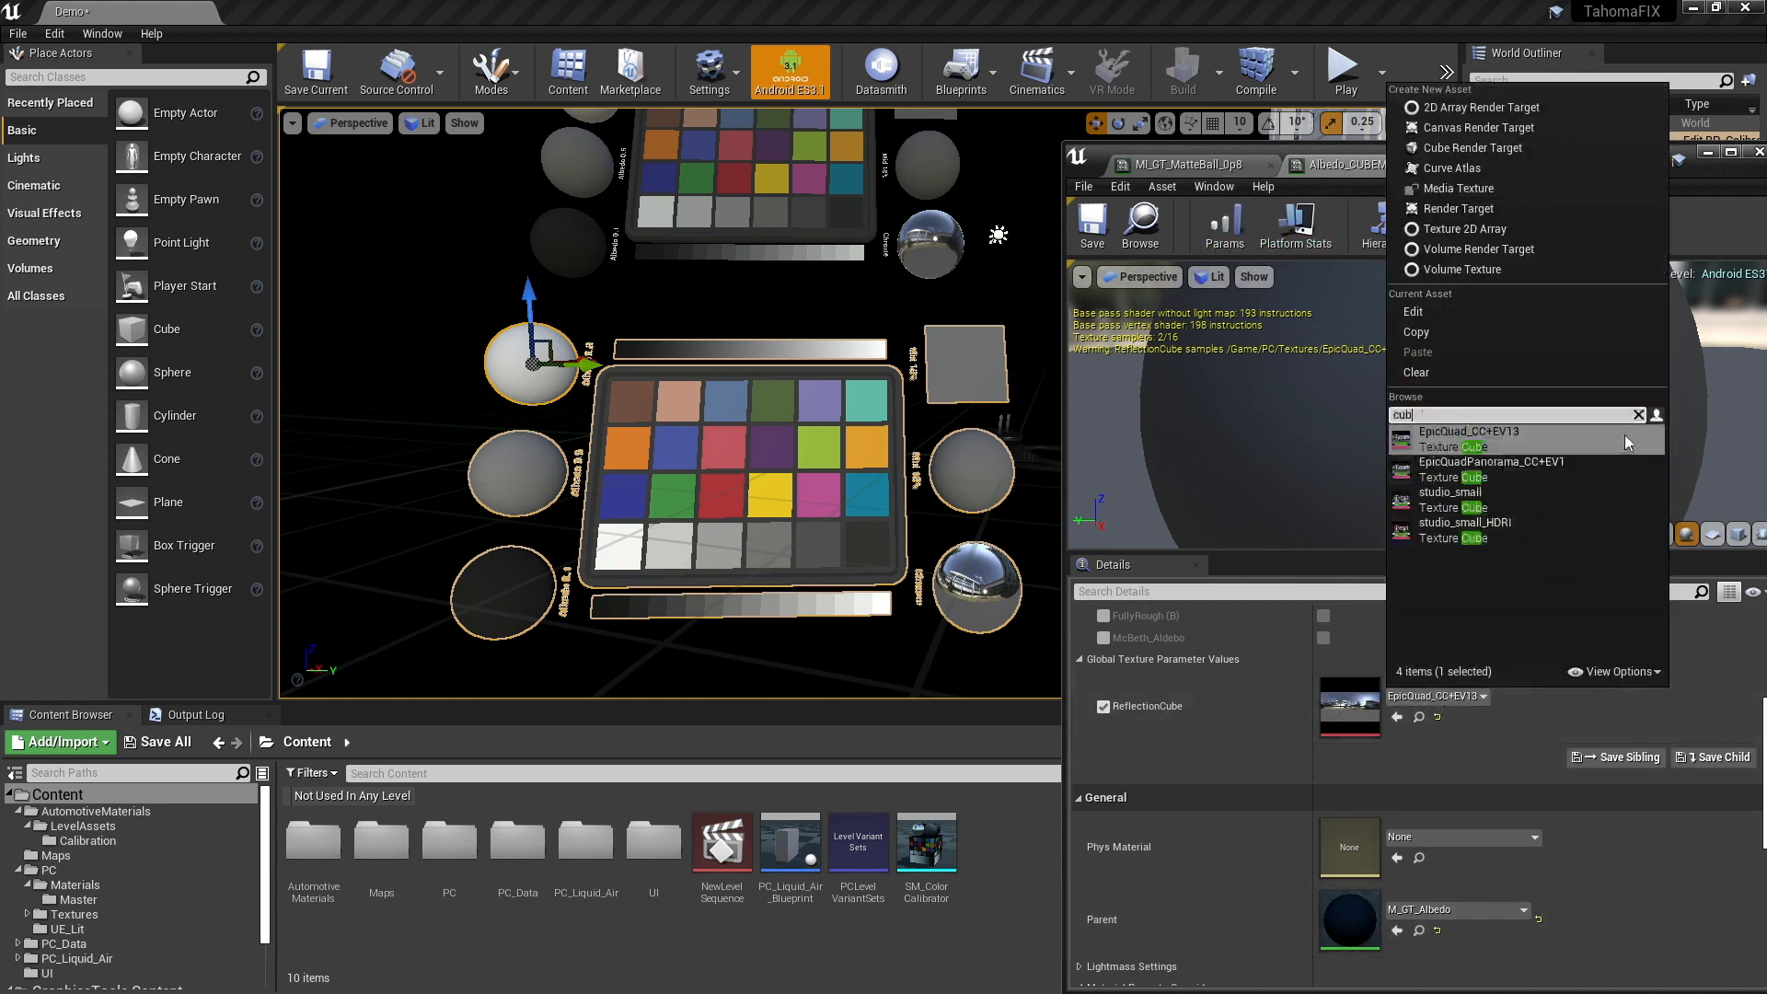
click(1445, 532)
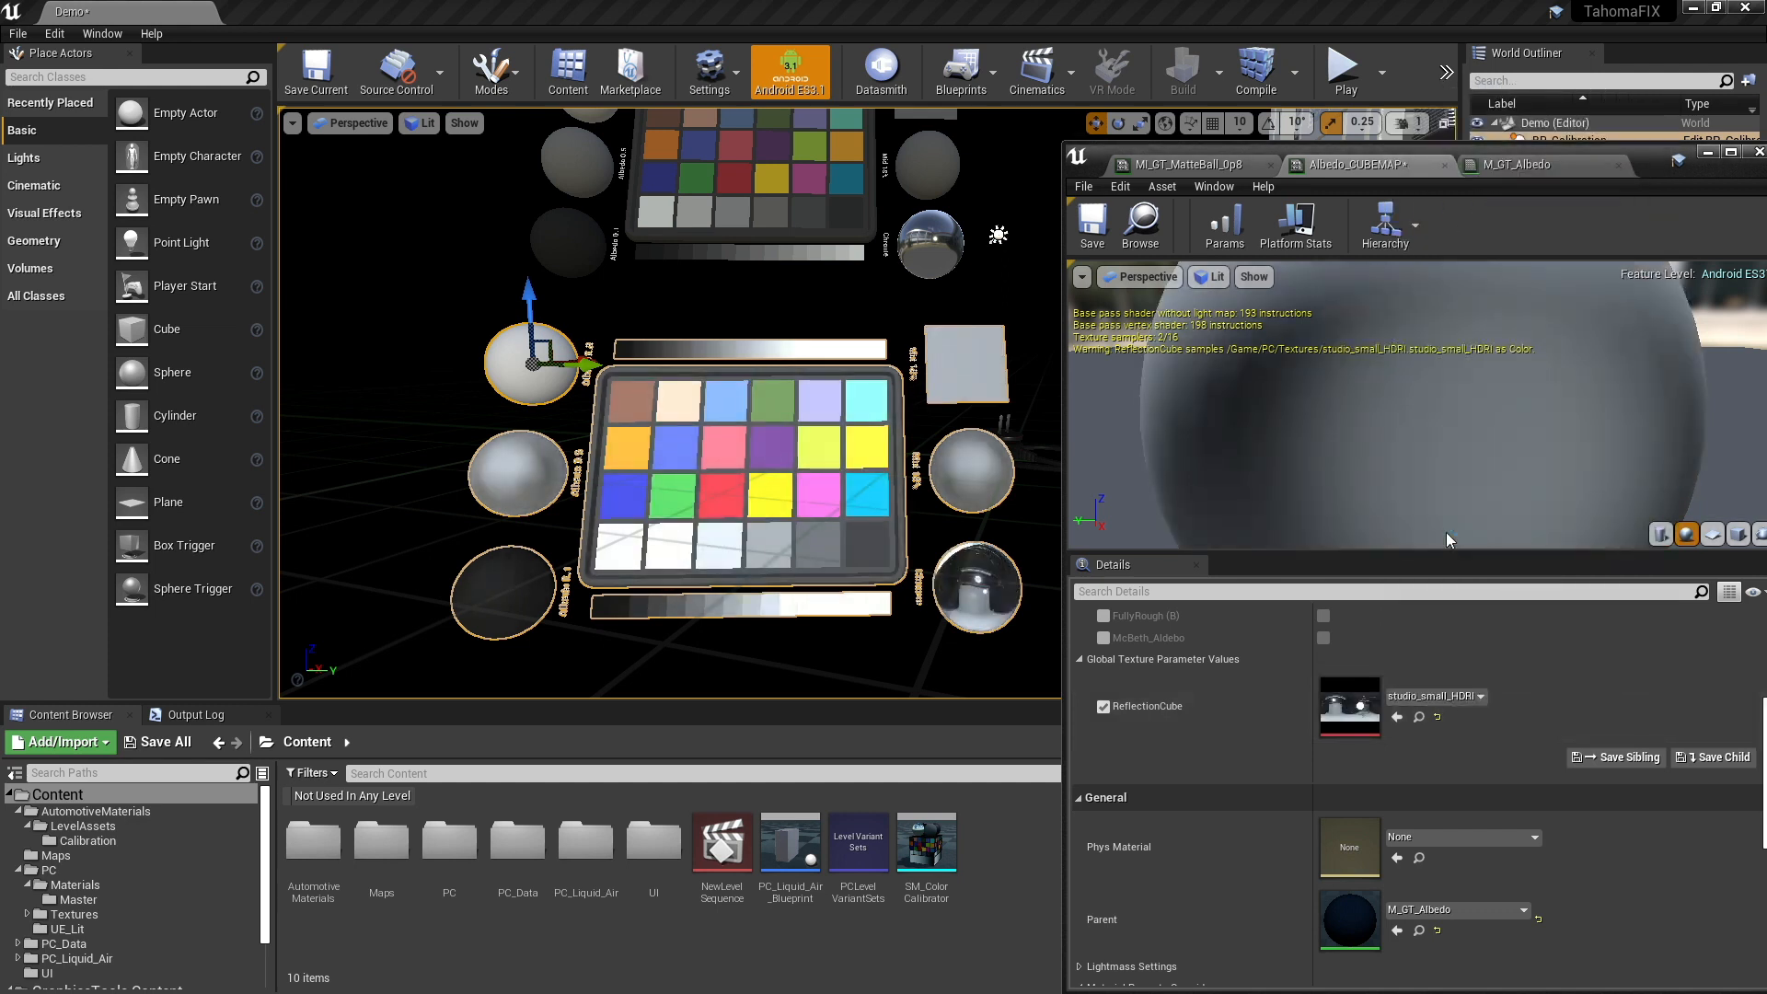
- Set the ReflectionCube texture of Albedo_CUBEMAP to EpicQuad_CC+EV13 and close the material editor window
click(1456, 698)
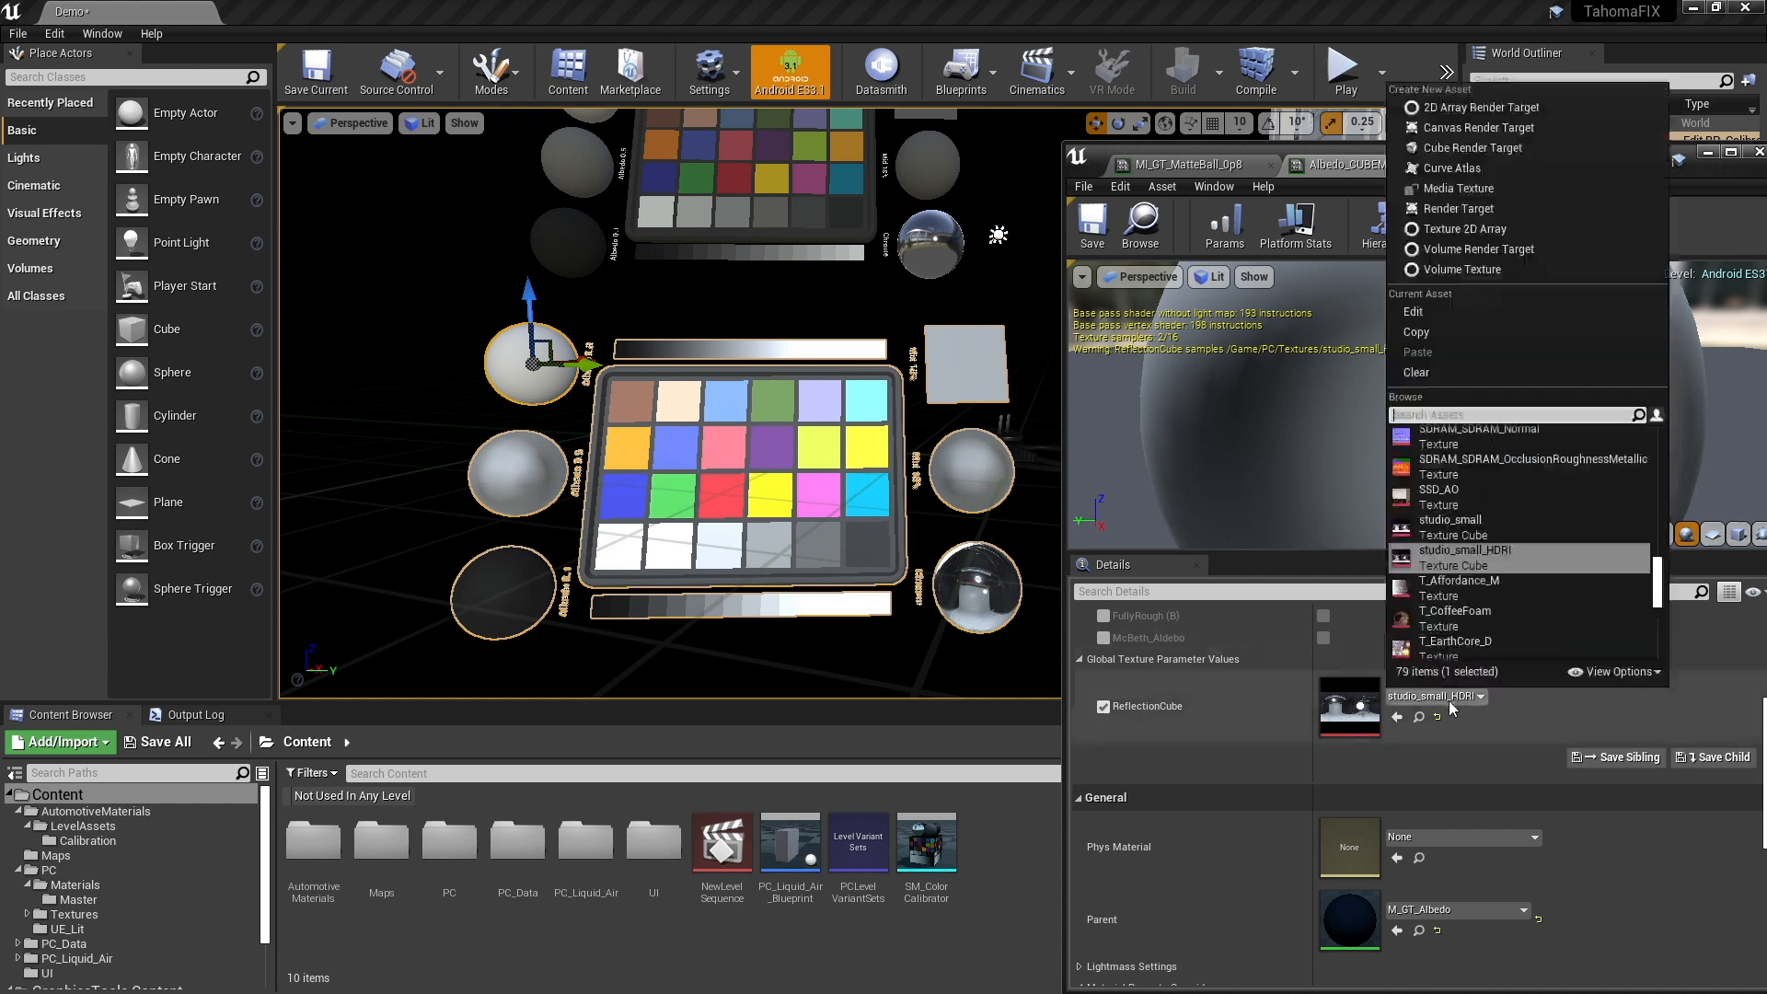
text(cu)
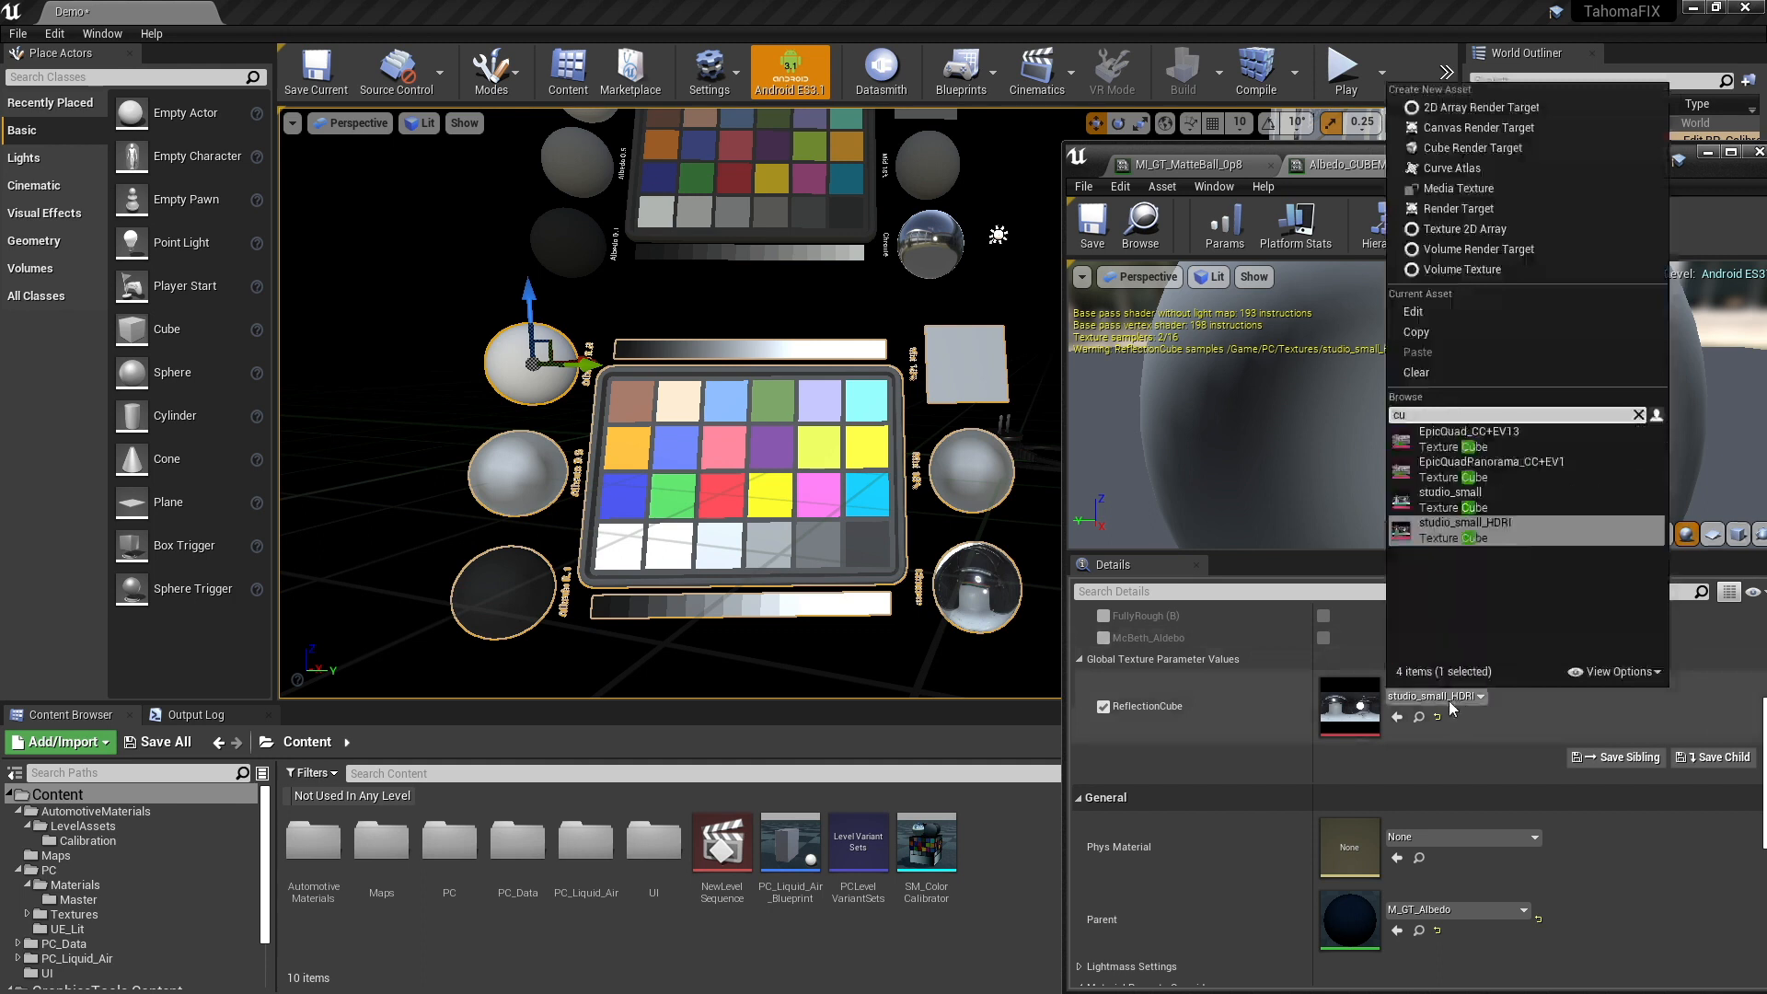
text(vb)
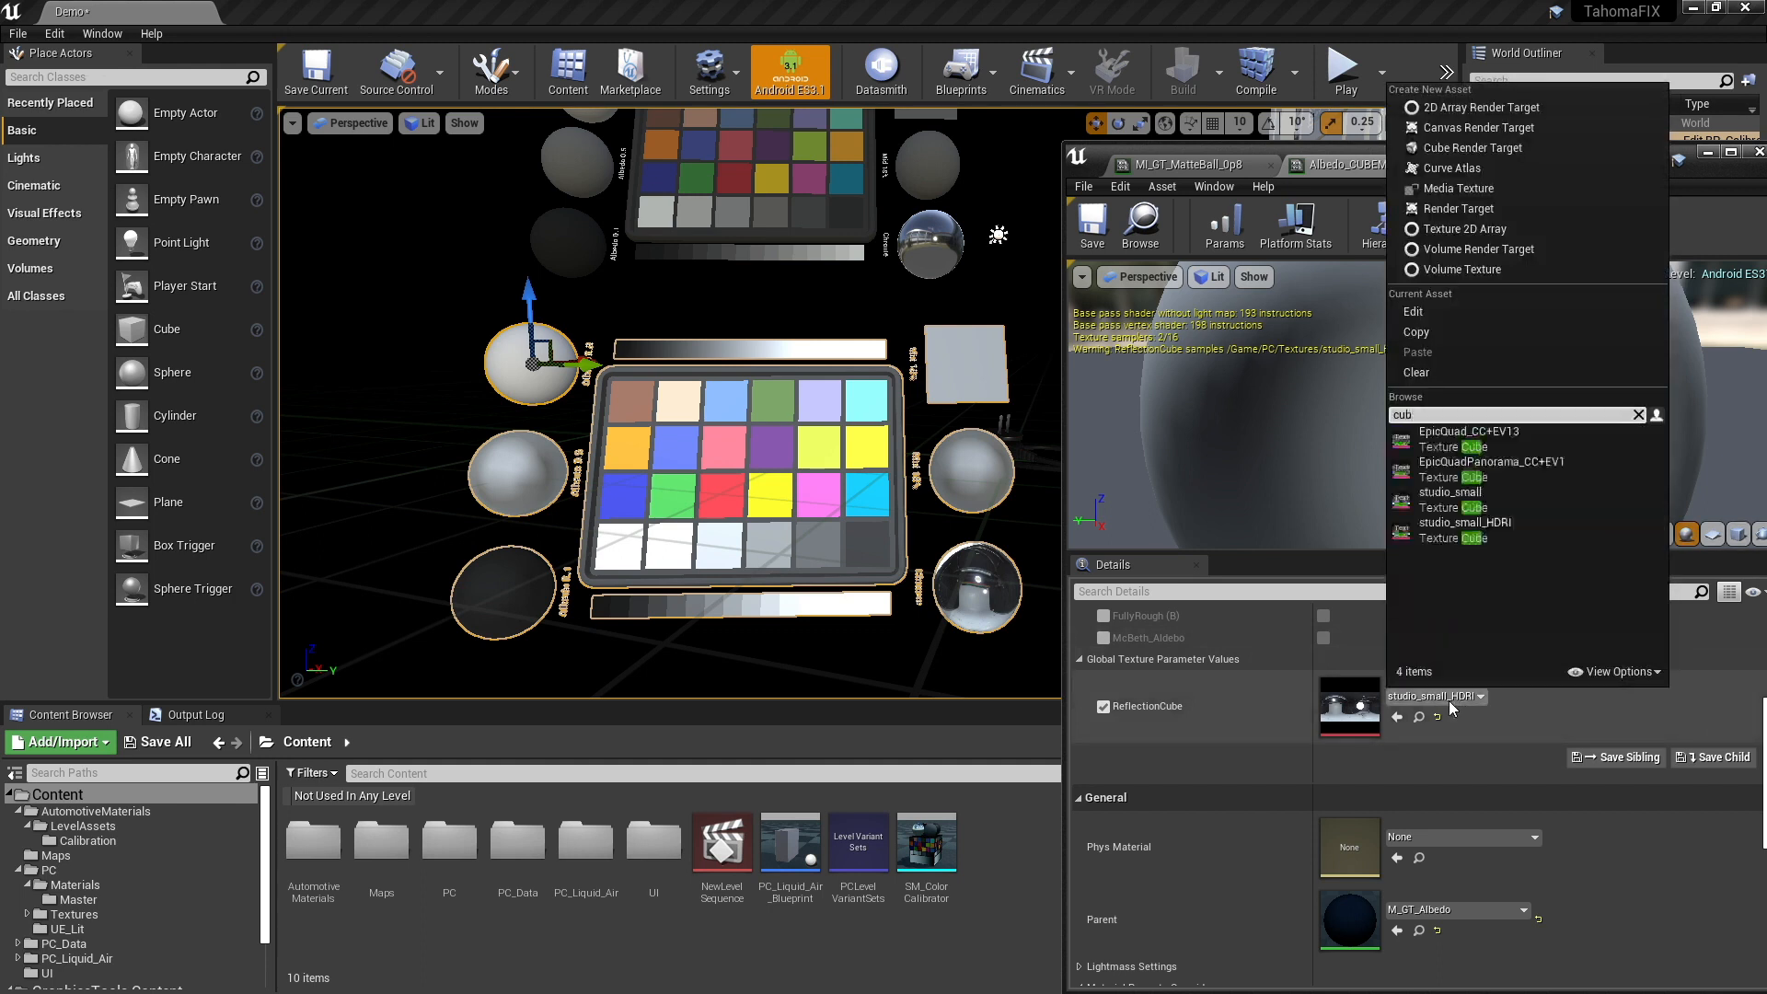
click(1456, 438)
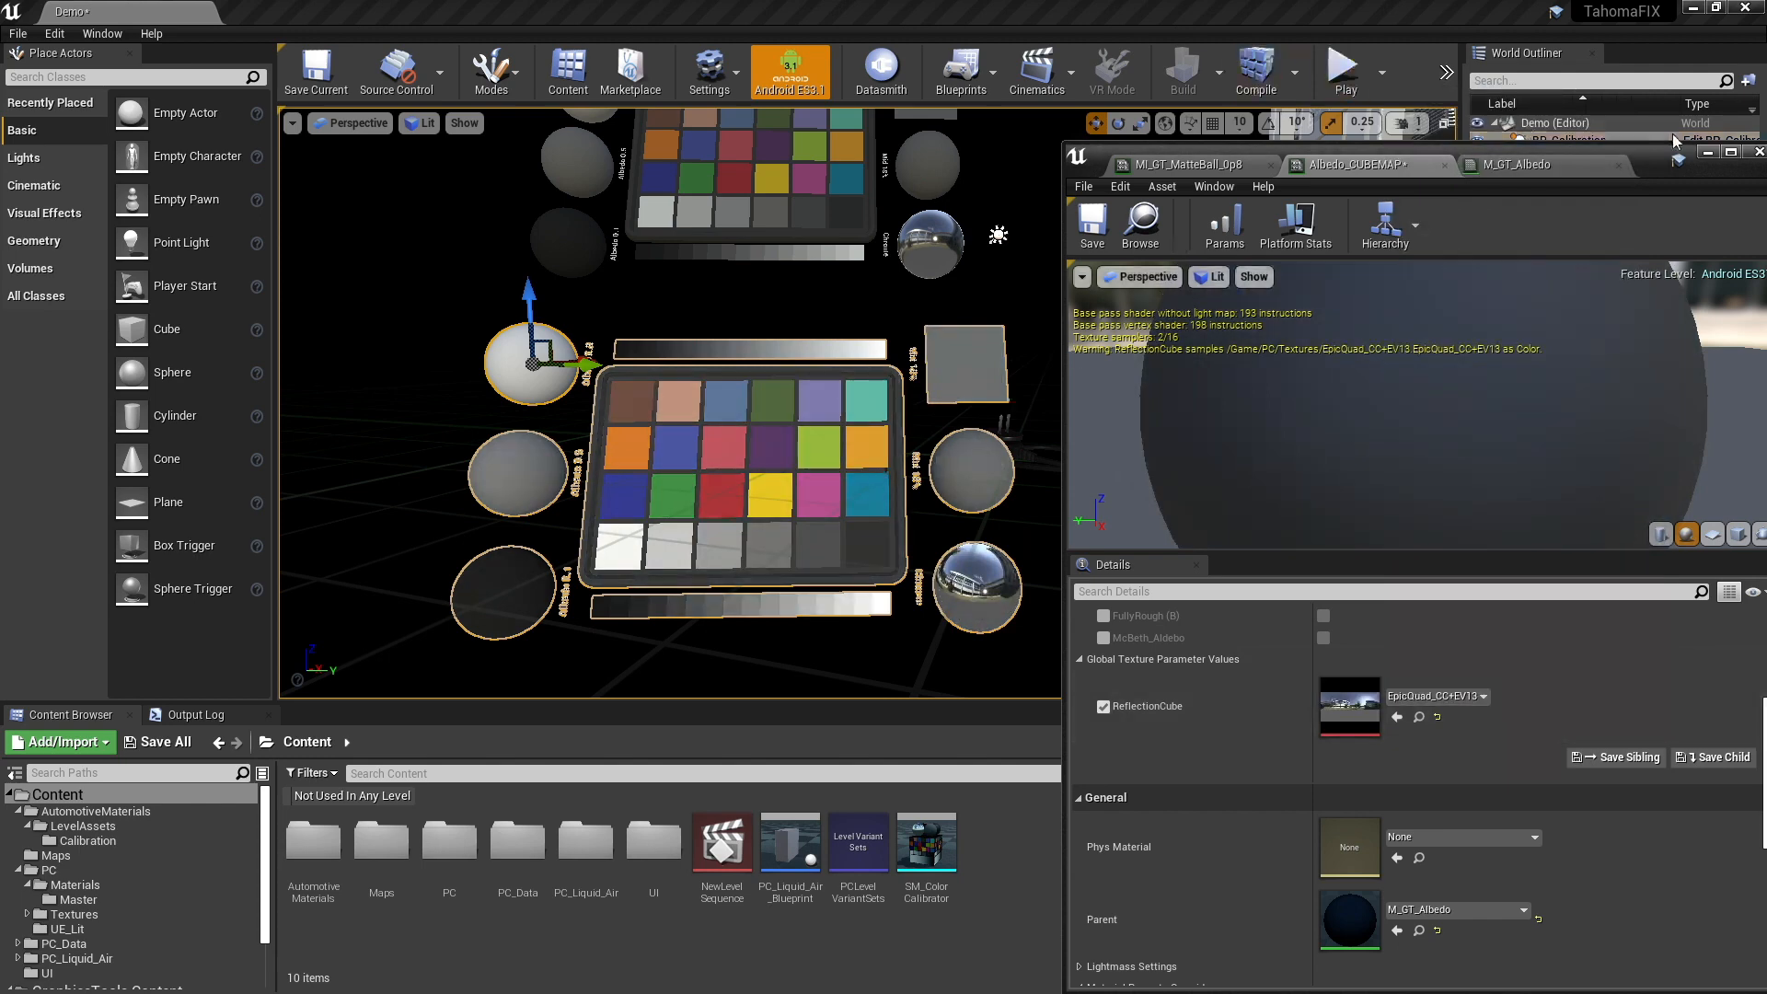
drag(1643, 149, 1381, 154)
click(1502, 158)
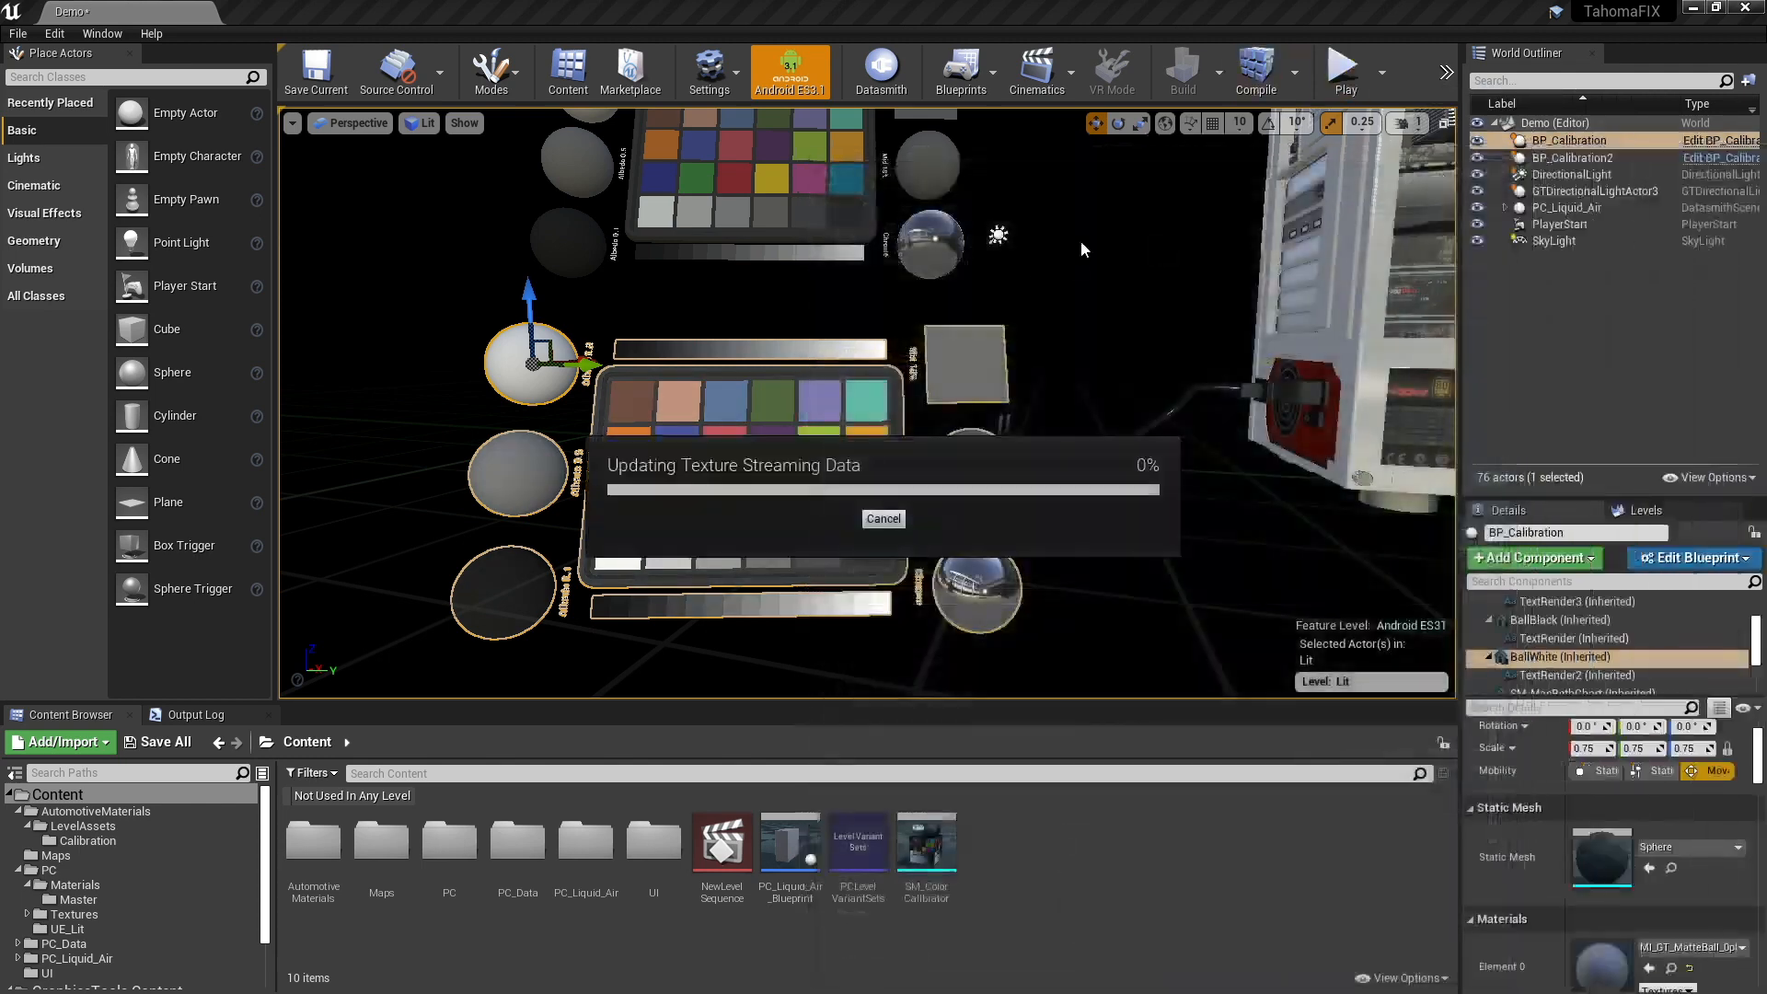
- Deselect the calibration actor and compare the upper and lower calibration charts in the viewport
click(1103, 241)
right_drag(1076, 268, 1077, 278)
key(d)
key(s)
key(w)
key(a)
key(w)
key(s)
key(d)
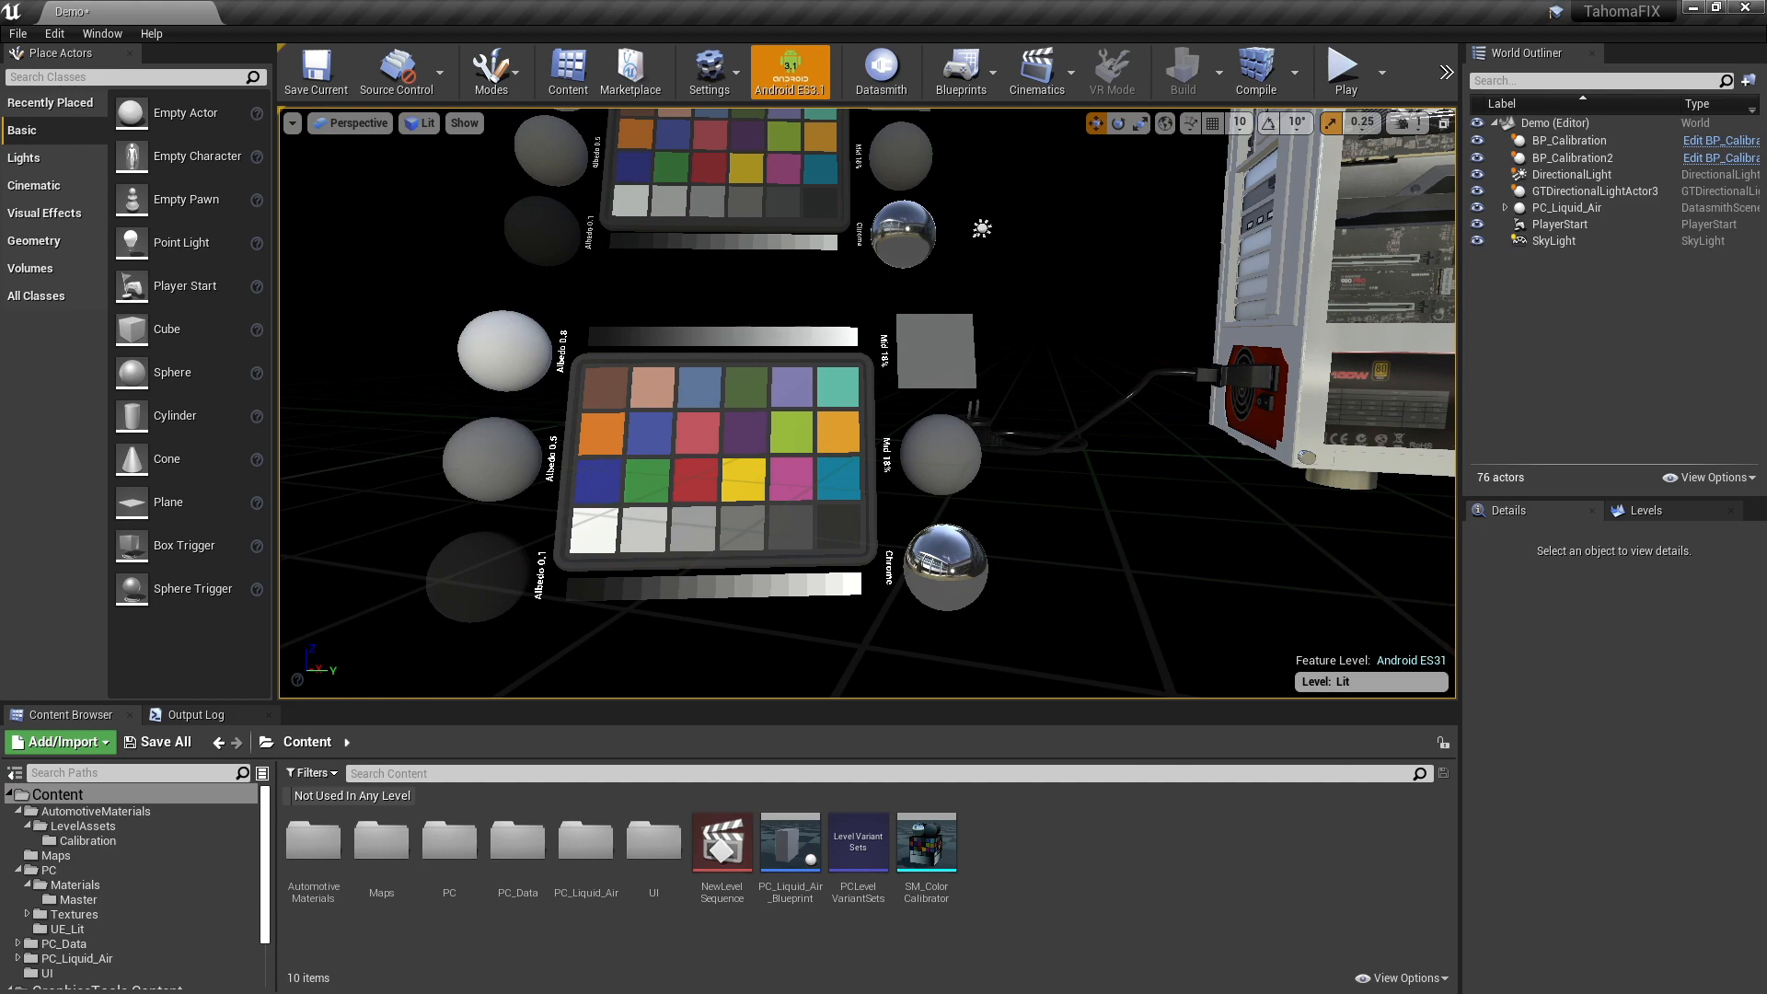
key(d)
- Select the PC_Case_Main mesh, open its MI_PC_White material and the parent material M_Basic, and keep the case visible beside the editor
right_drag(1078, 278, 1090, 221)
key(a)
key(w)
key(e)
key(w)
key(s)
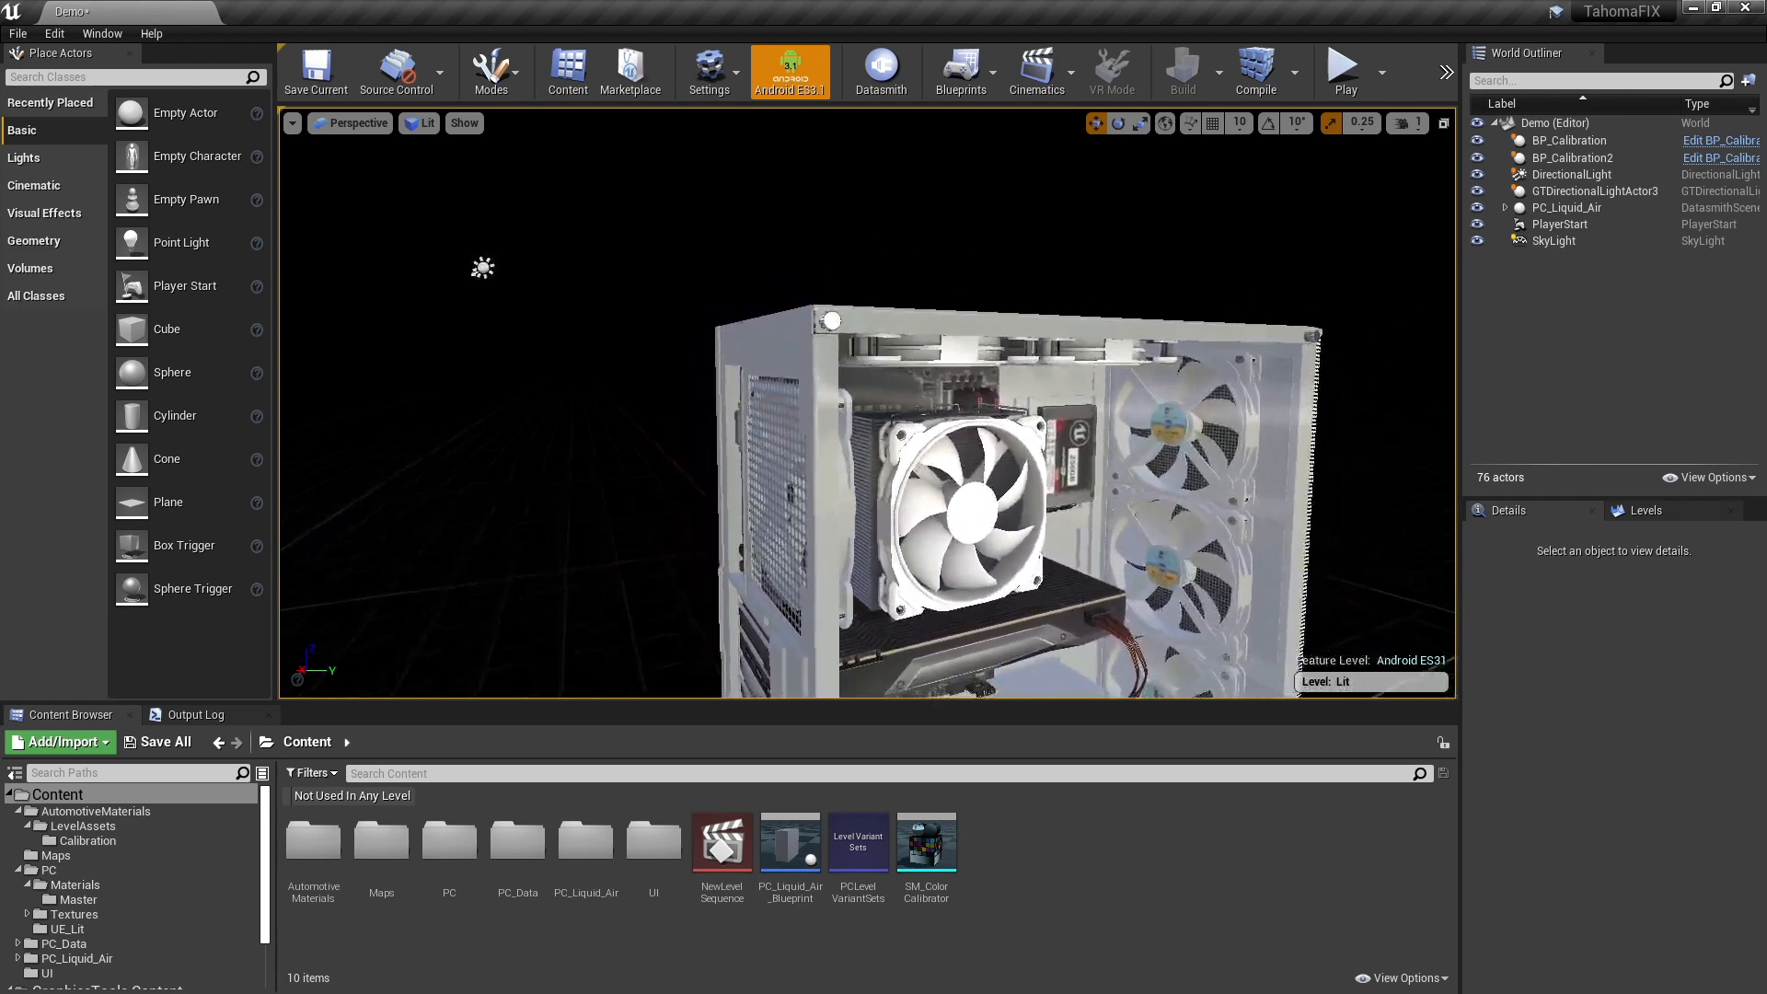
click(752, 343)
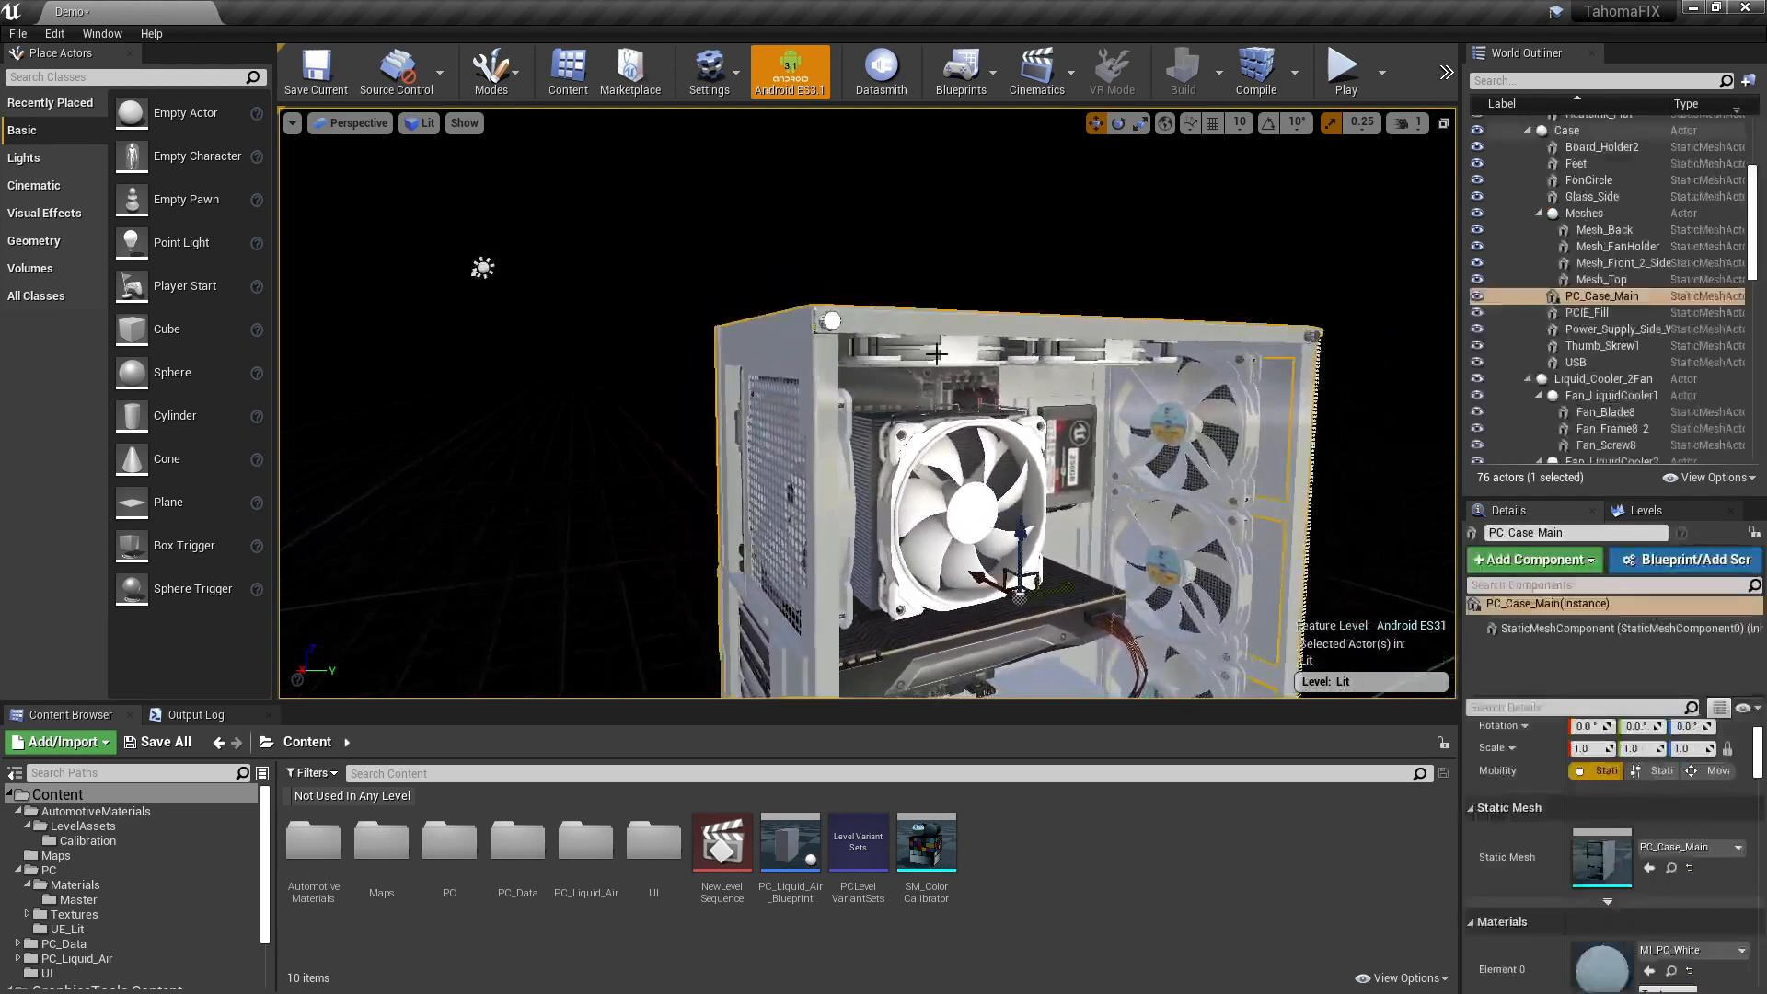
double_click(1603, 968)
scroll(1162, 856, down, 1)
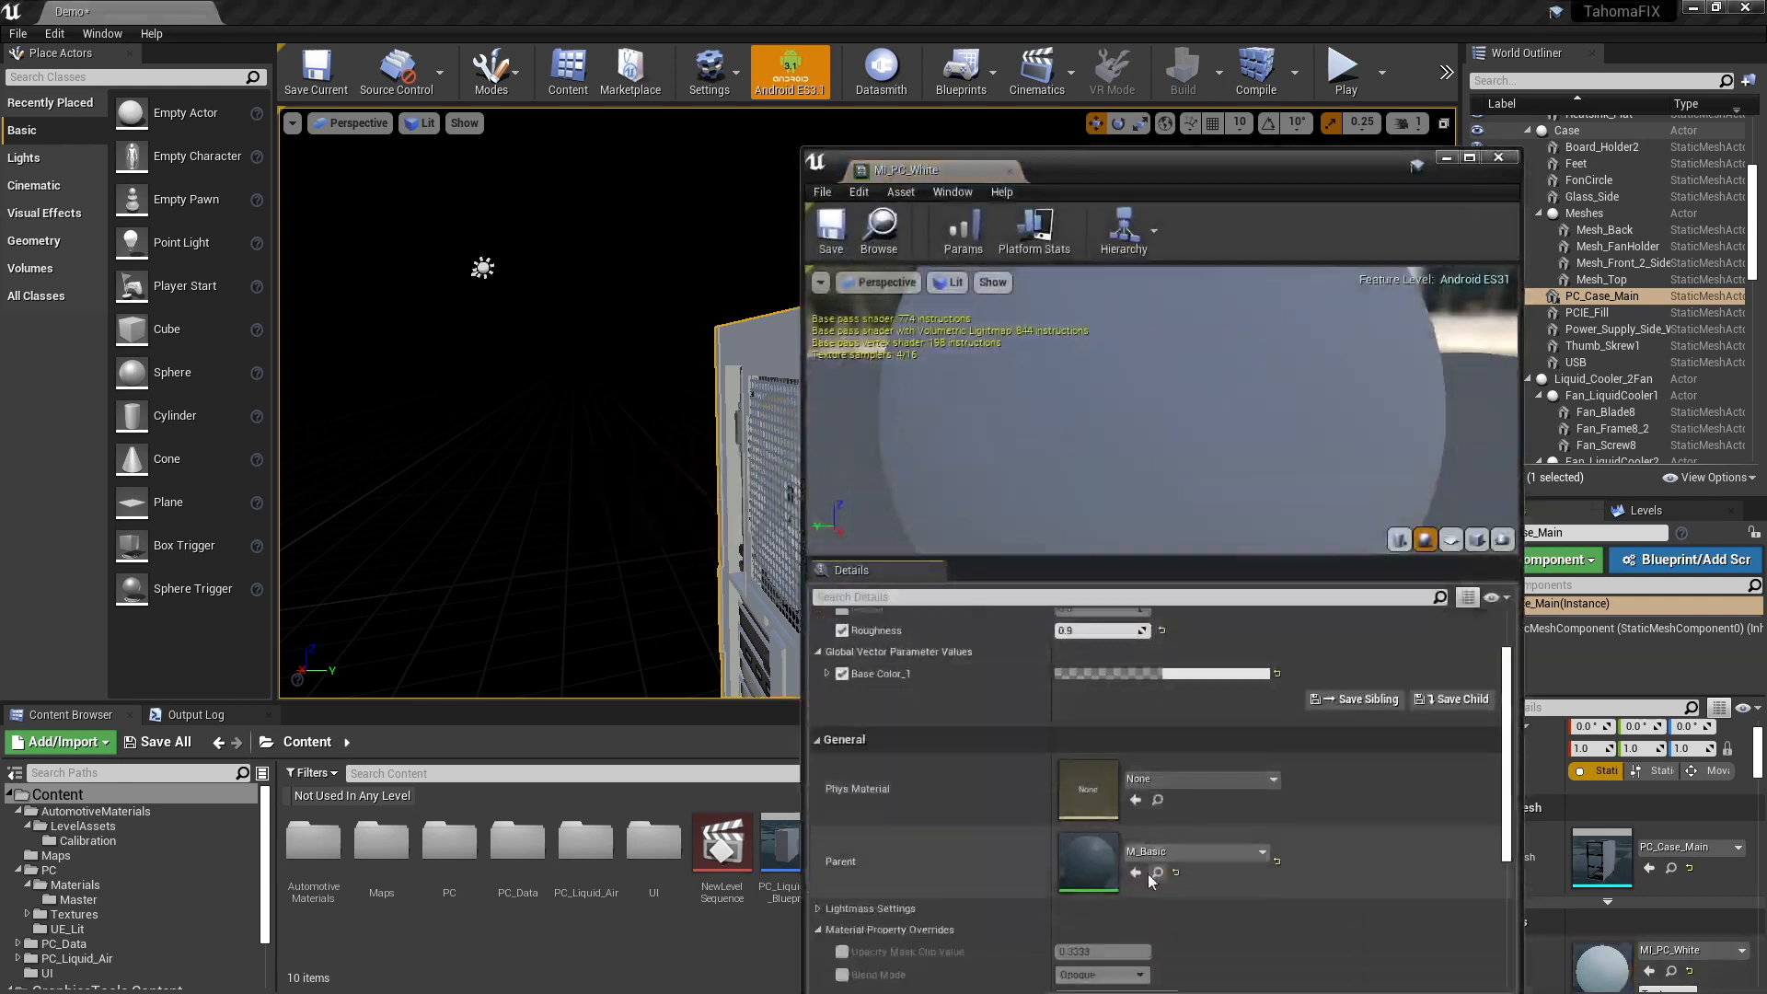
double_click(1088, 860)
right_drag(1296, 500, 1220, 241)
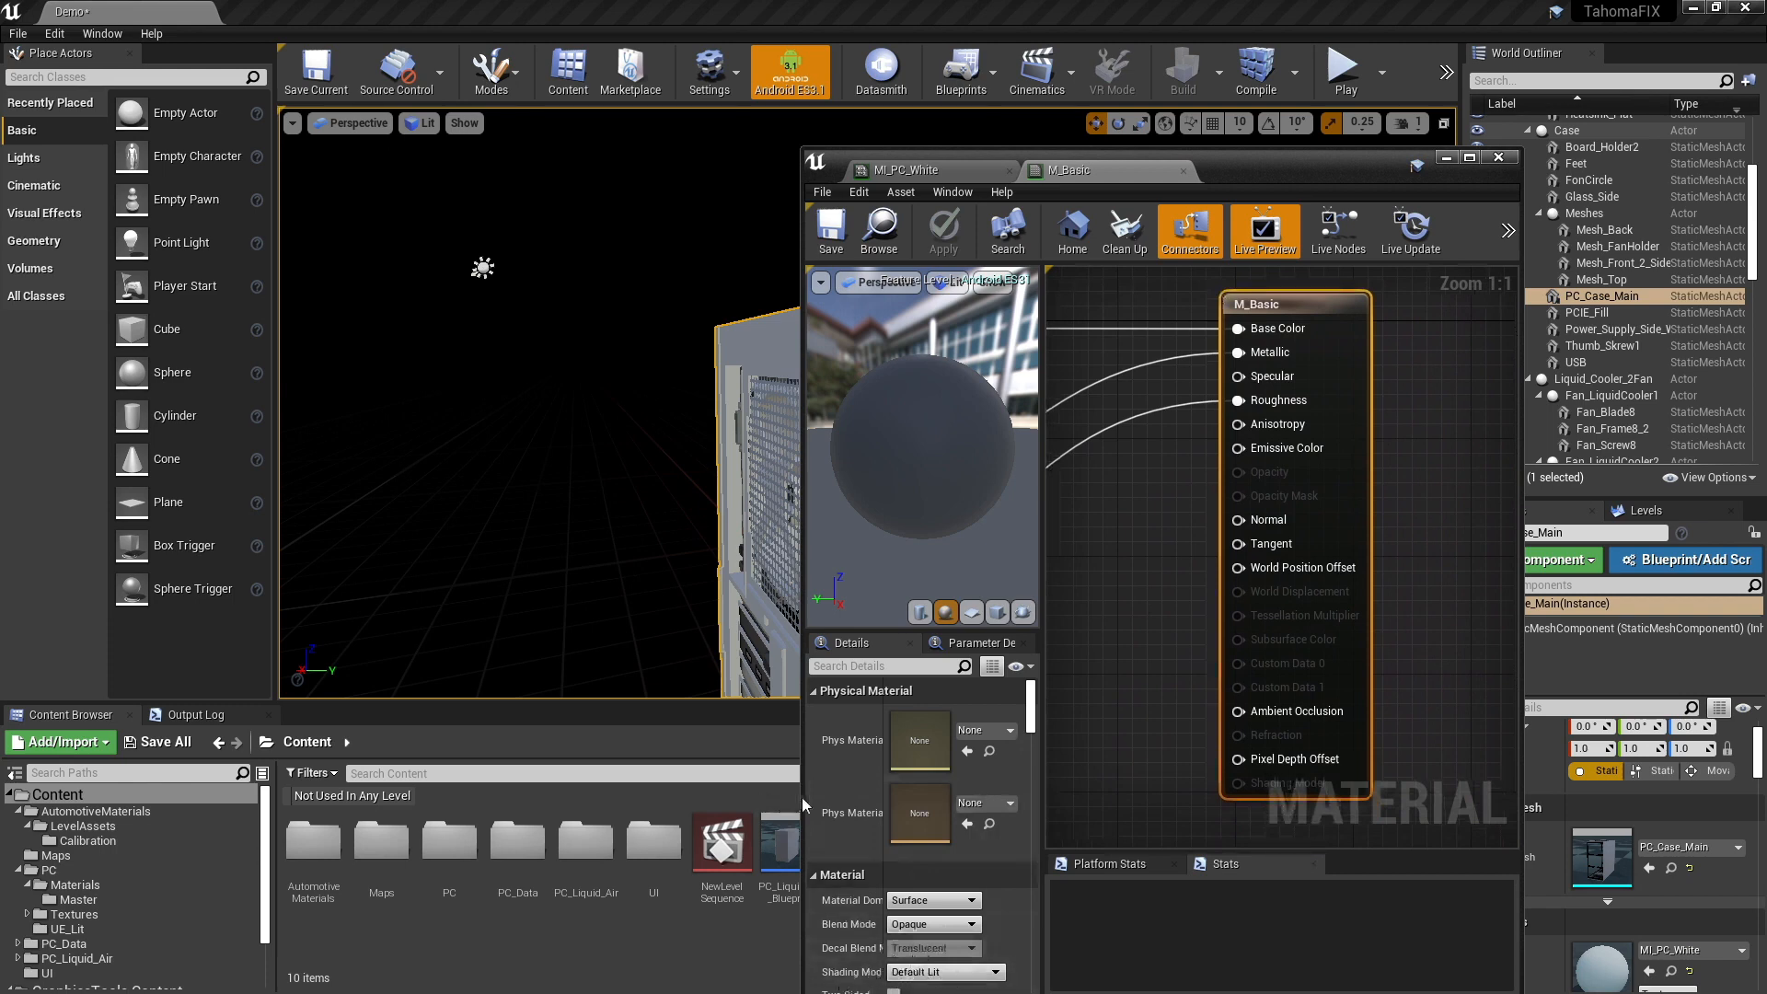
drag(802, 743, 715, 744)
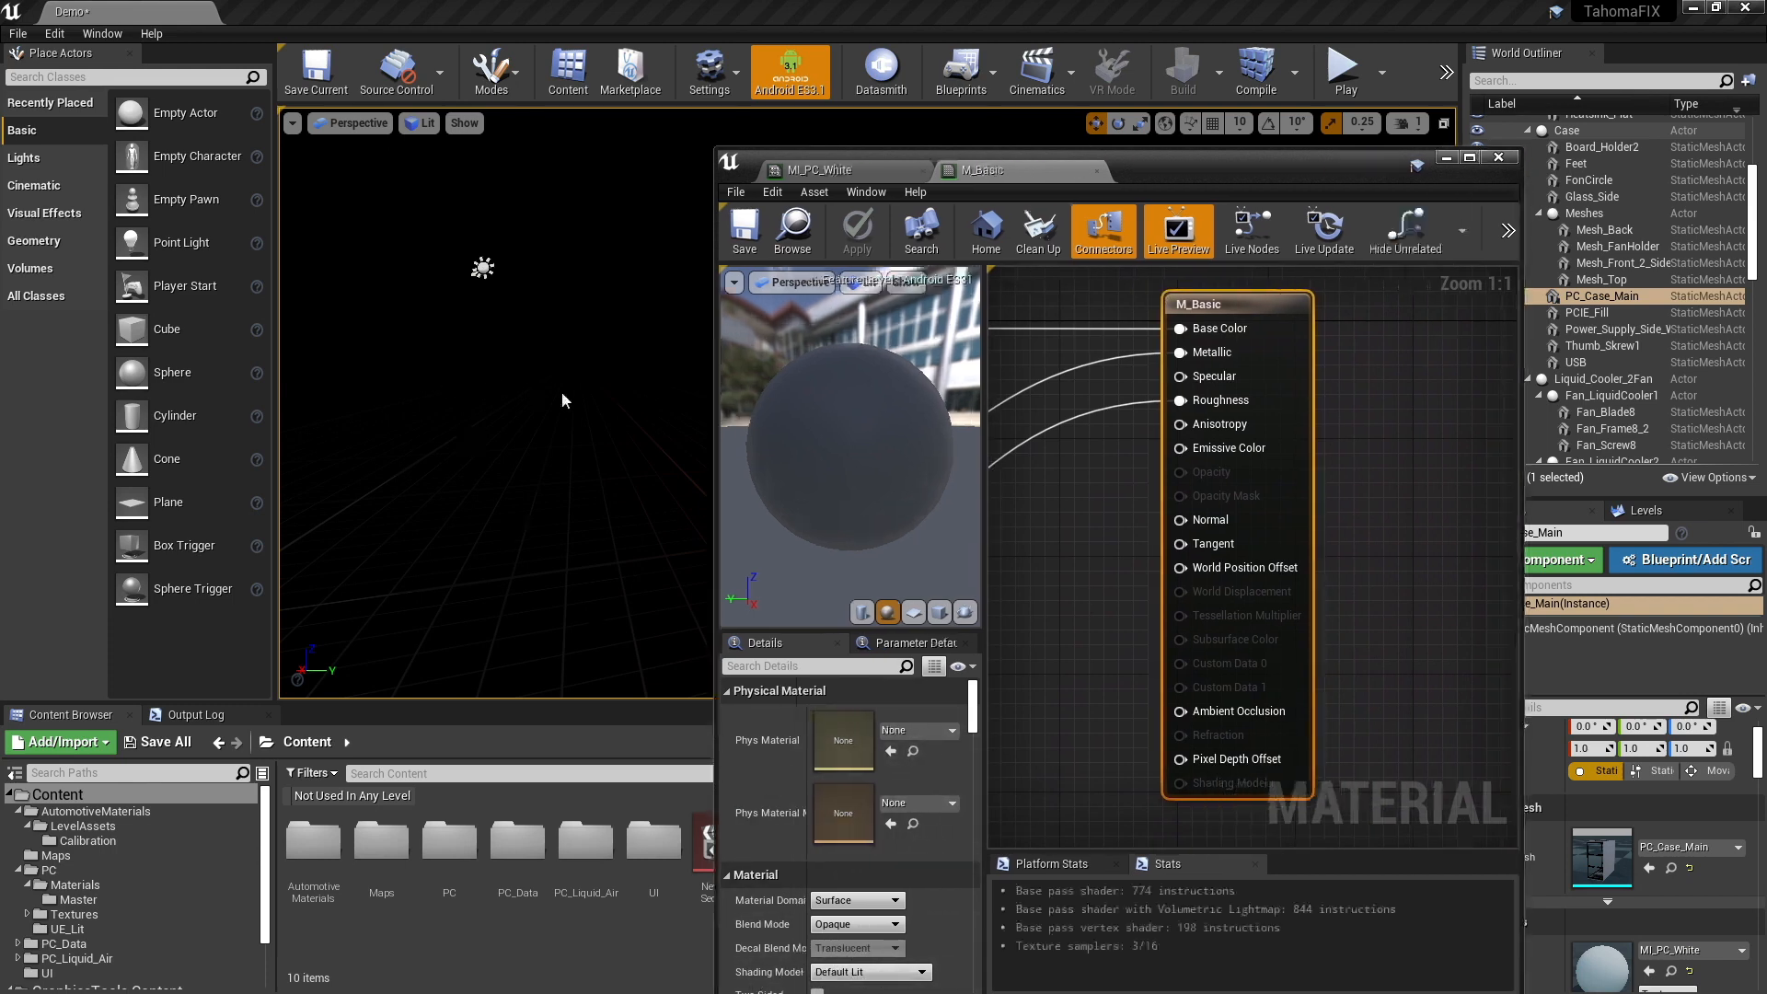
right_drag(564, 399, 1331, 641)
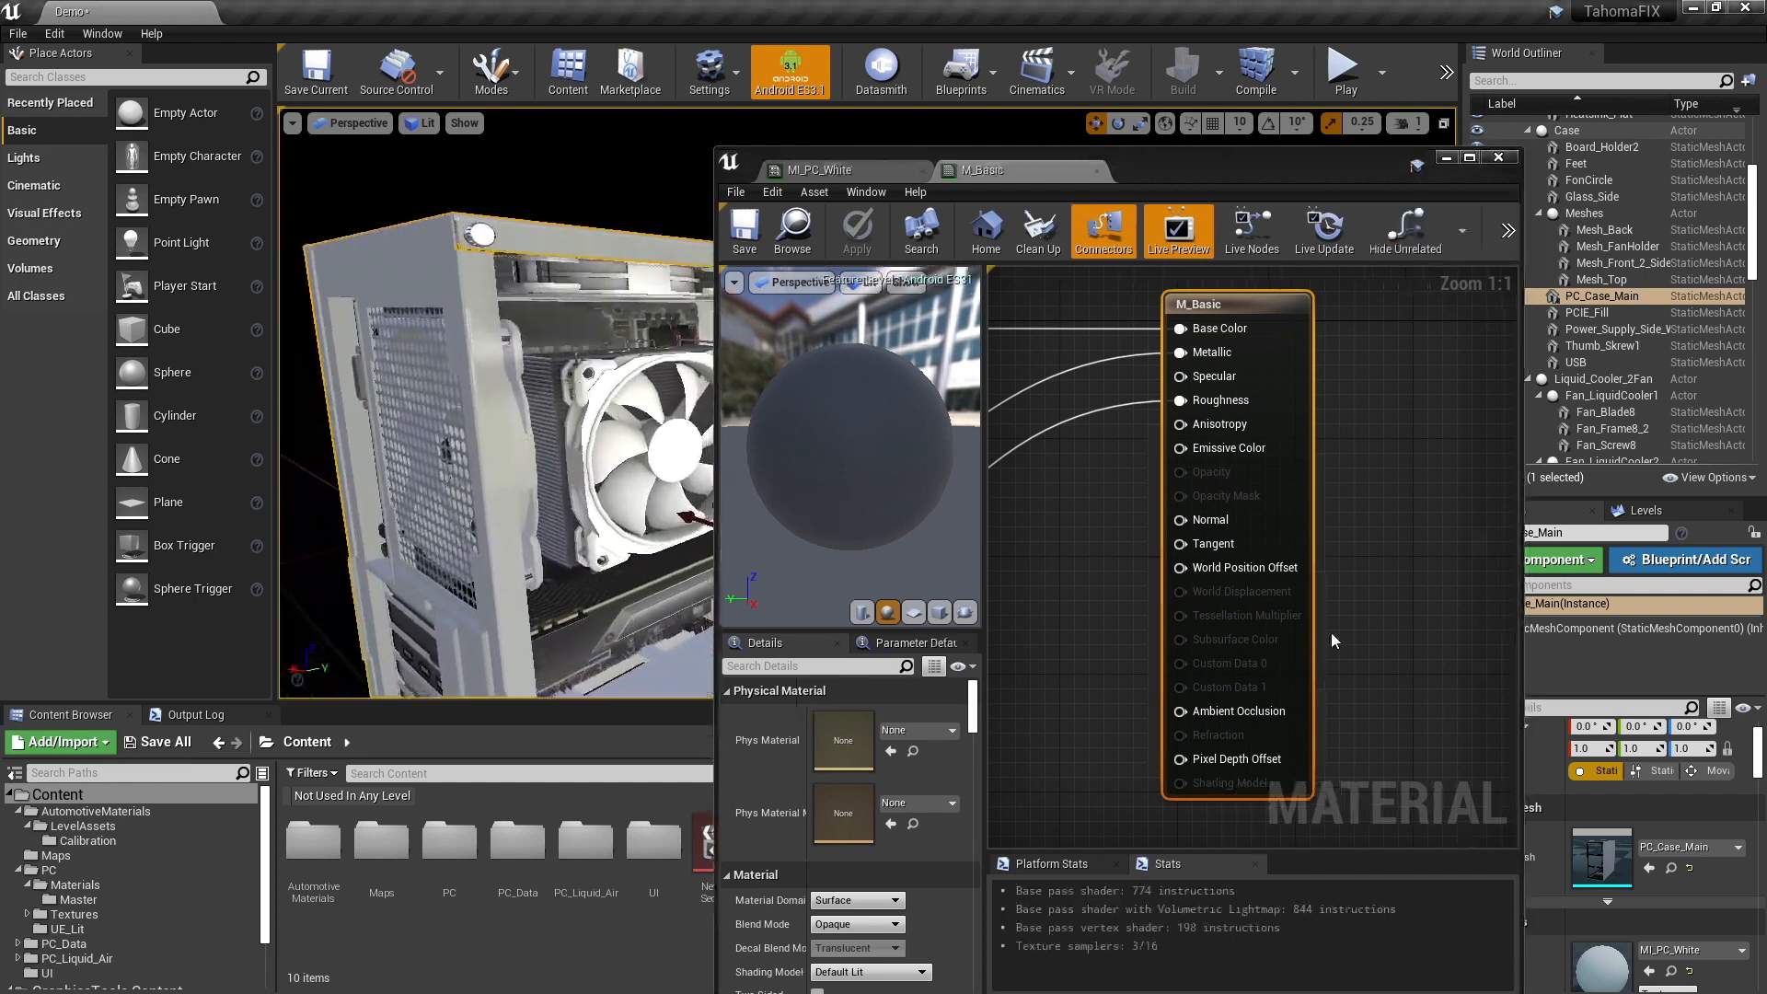
- Set M_Basic's shading model to Unlit and add an MF_GTDefaultLit function node to the graph
click(872, 972)
click(848, 811)
mouse_move(1054, 476)
right_down()
mouse_move(1112, 481)
mouse_move(1270, 623)
mouse_move(1207, 610)
right_up()
drag(1401, 445, 1418, 399)
right_drag(1147, 614, 1278, 573)
right_click(1132, 429)
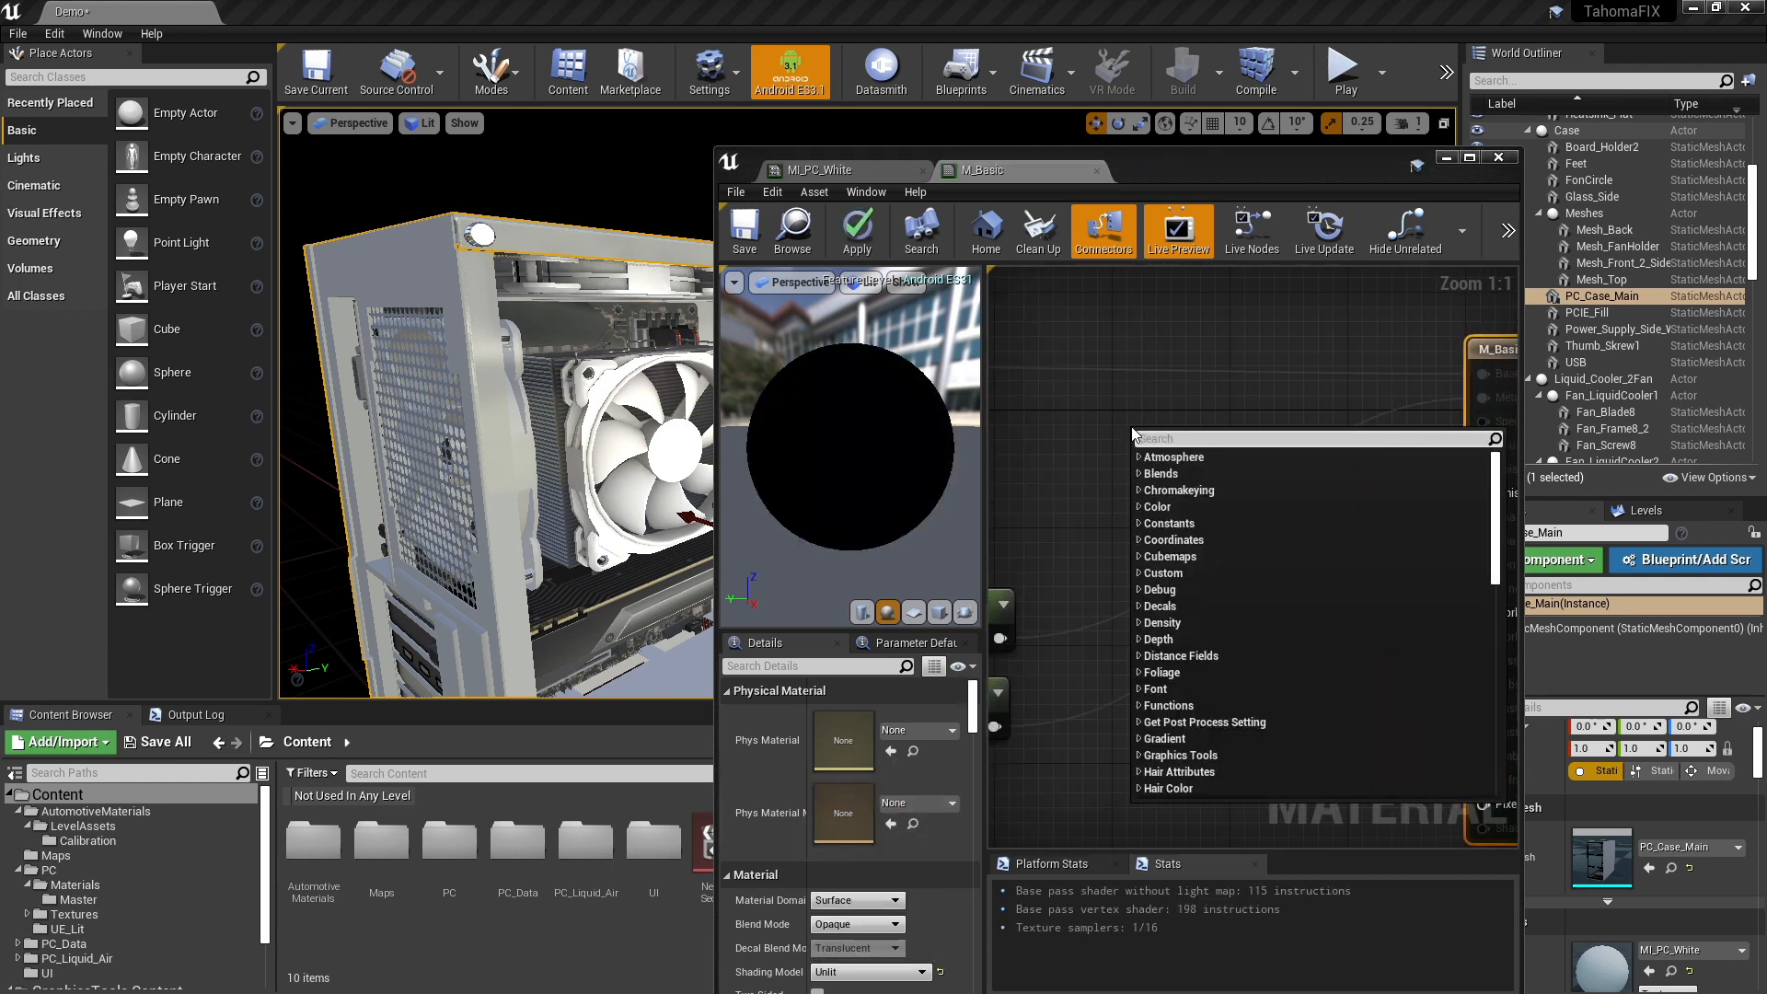
text(gt)
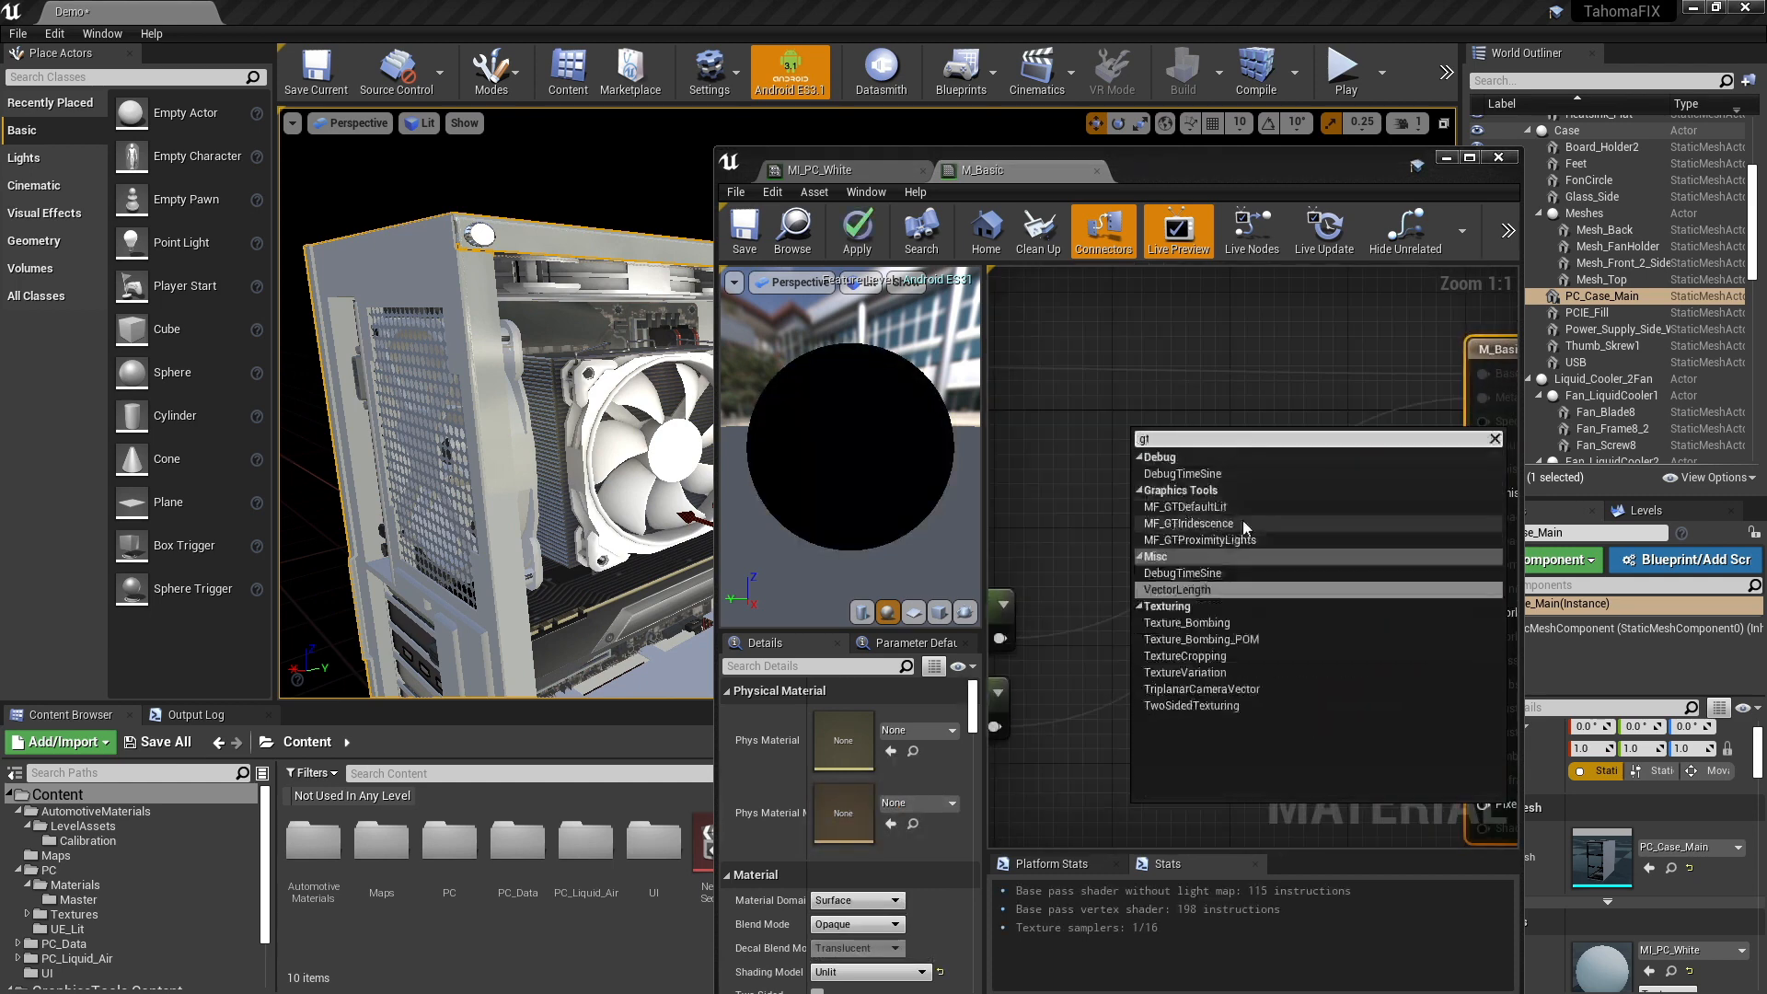
click(1193, 509)
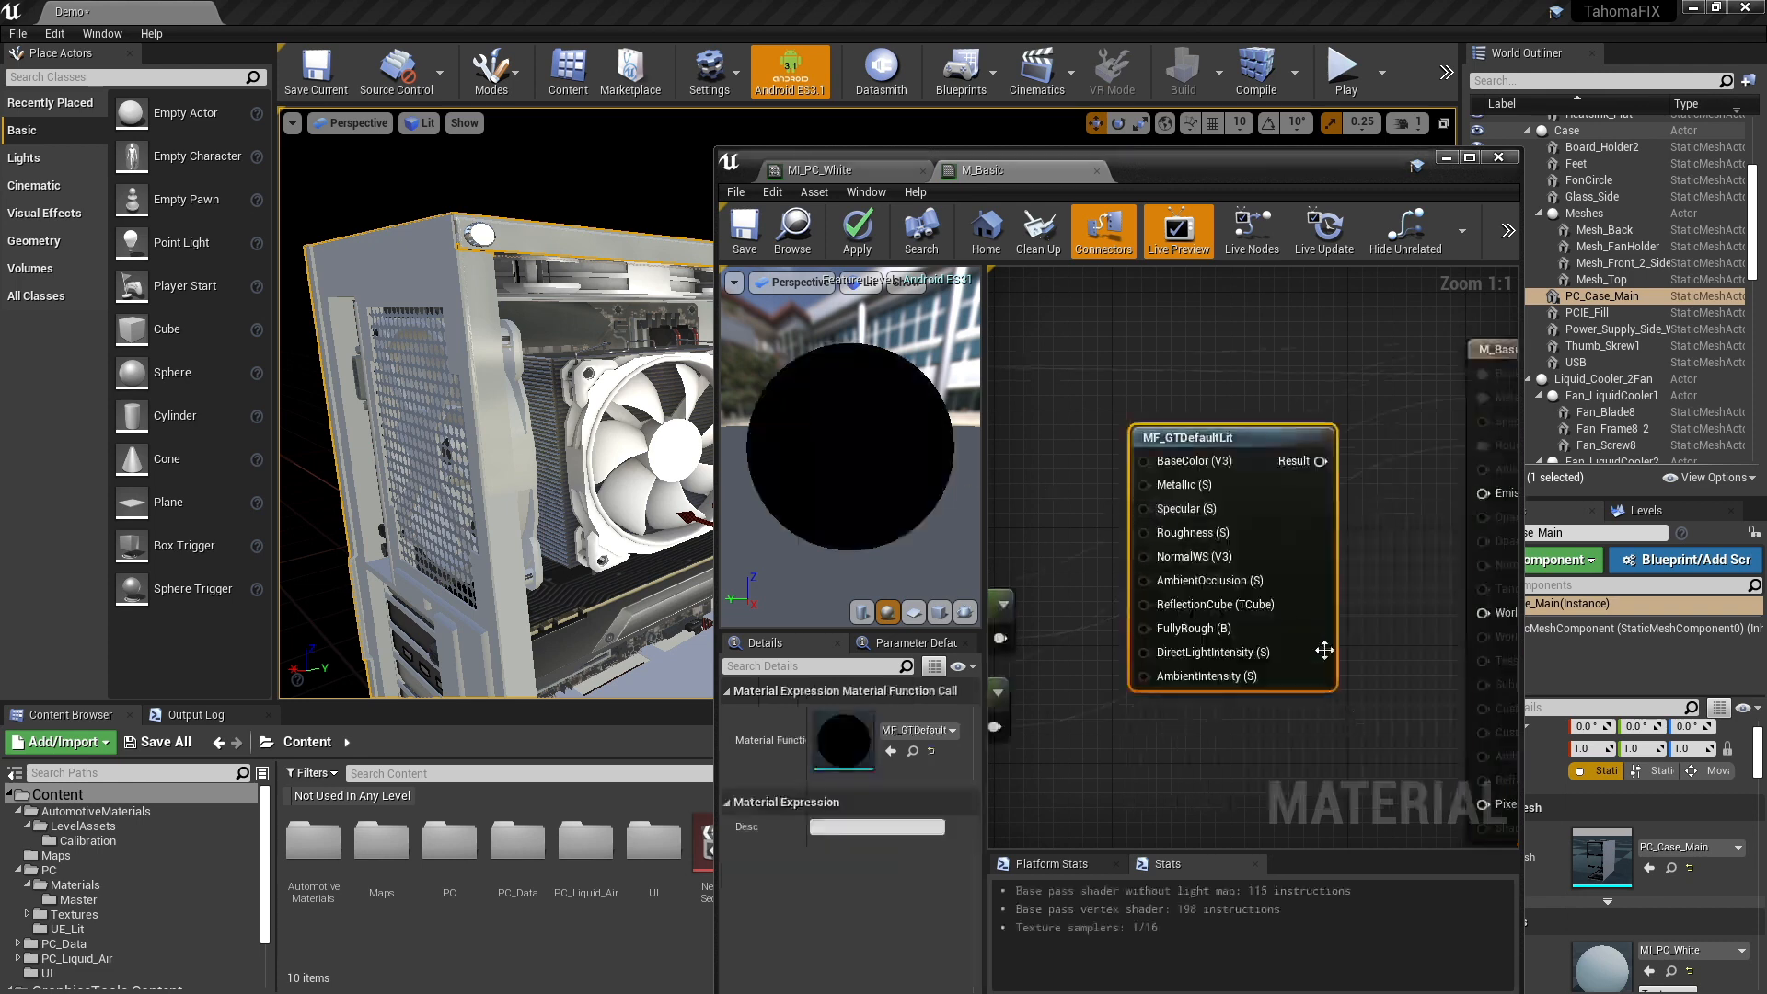
- Connect the Result of MF_GTDefaultLit to the Emissive Color input of M_Basic
right_drag(1381, 544, 1256, 575)
drag(1193, 515, 1356, 548)
right_drag(1175, 360, 1470, 340)
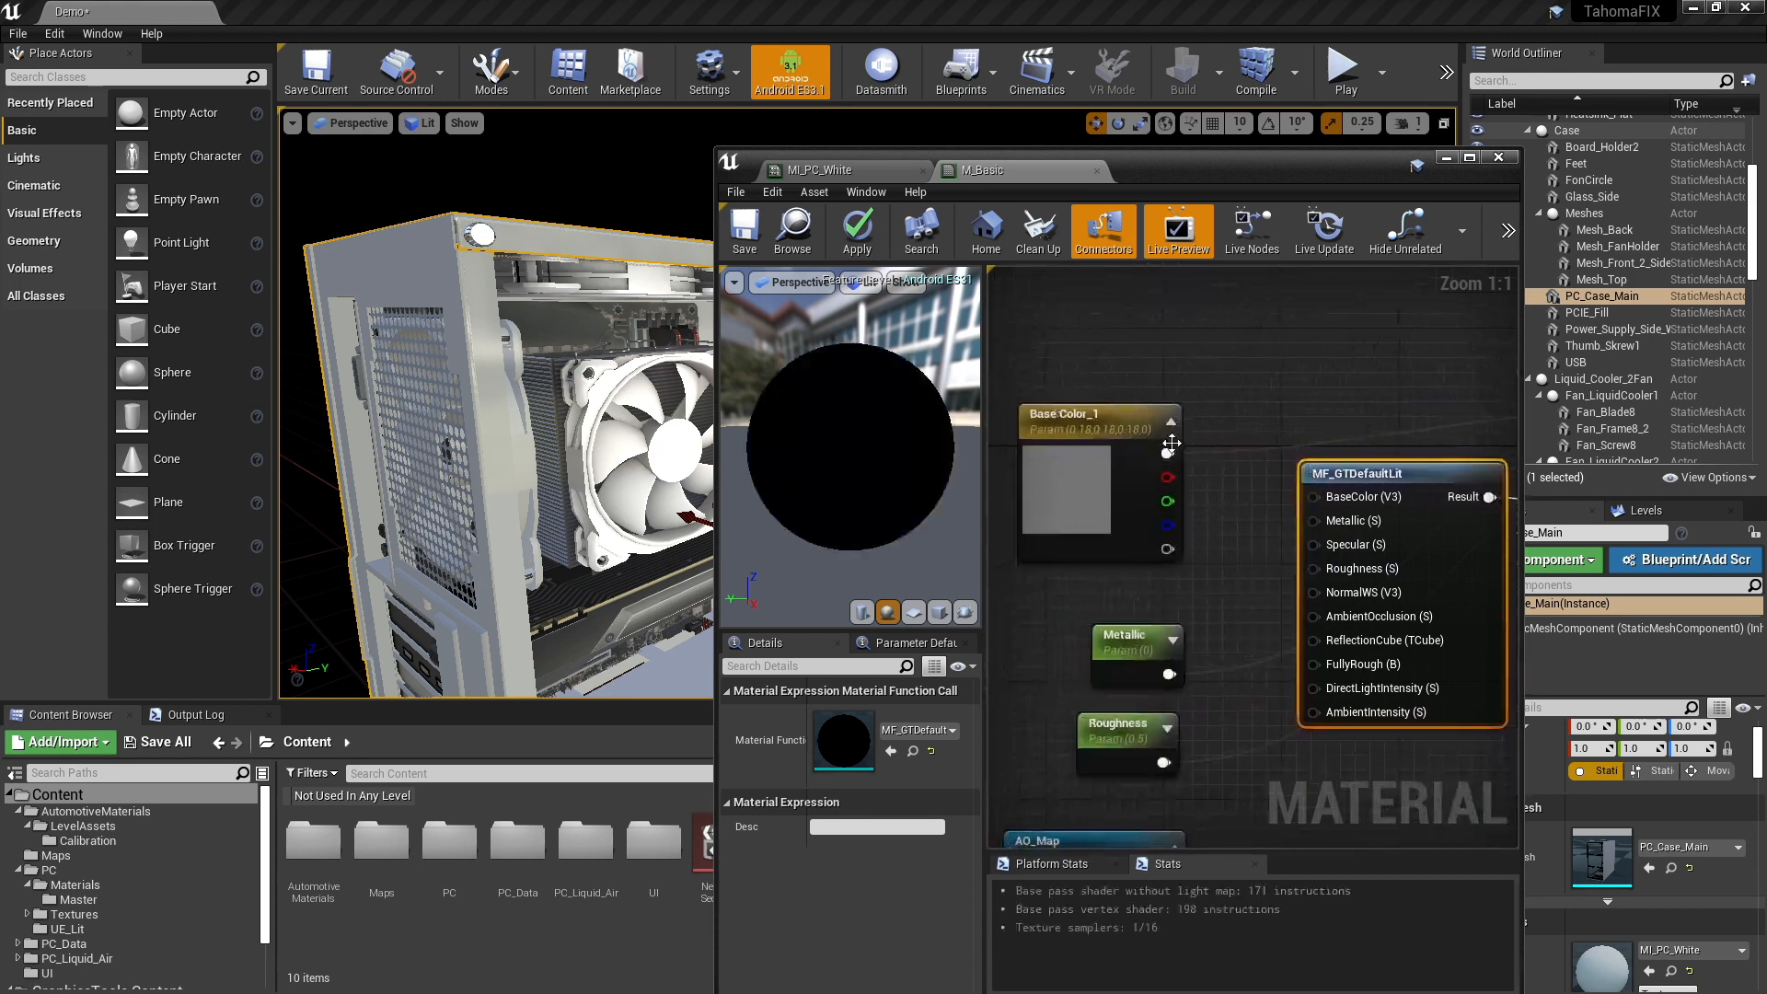
- Connect Base Color_1, Metallic and Roughness to the matching MF_GTDefaultLit inputs and apply the material changes
drag(1170, 444, 1316, 495)
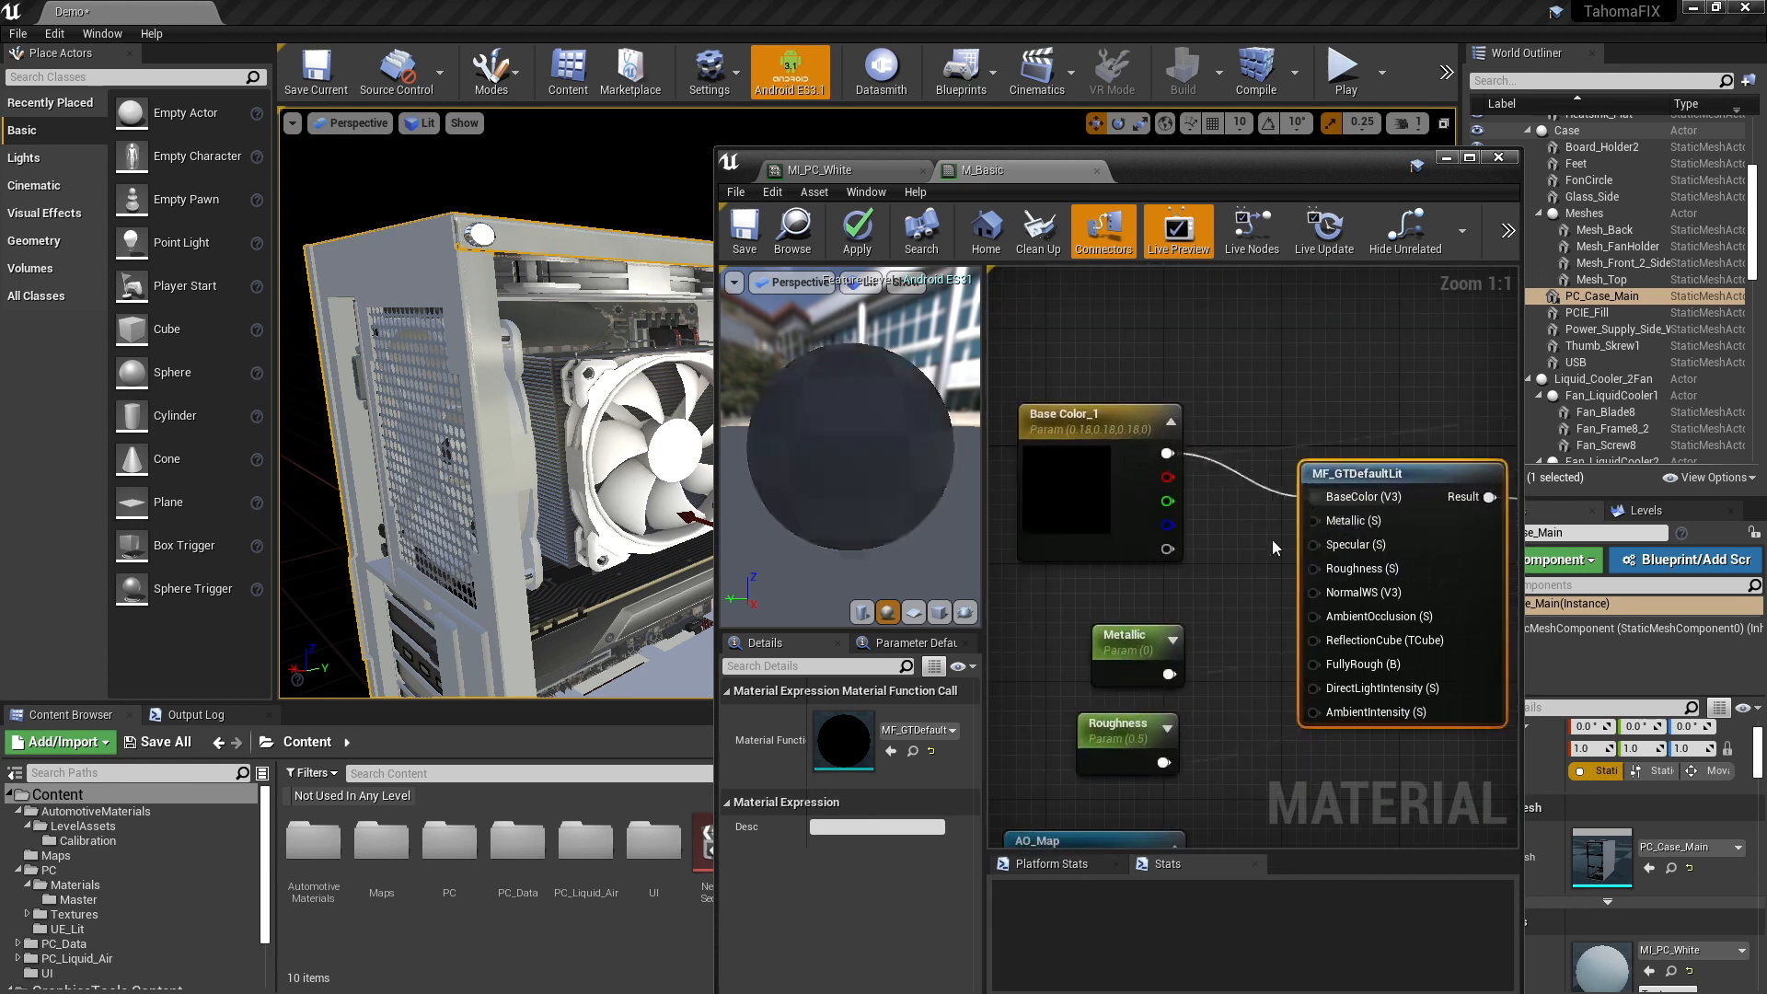
drag(1169, 674, 1314, 521)
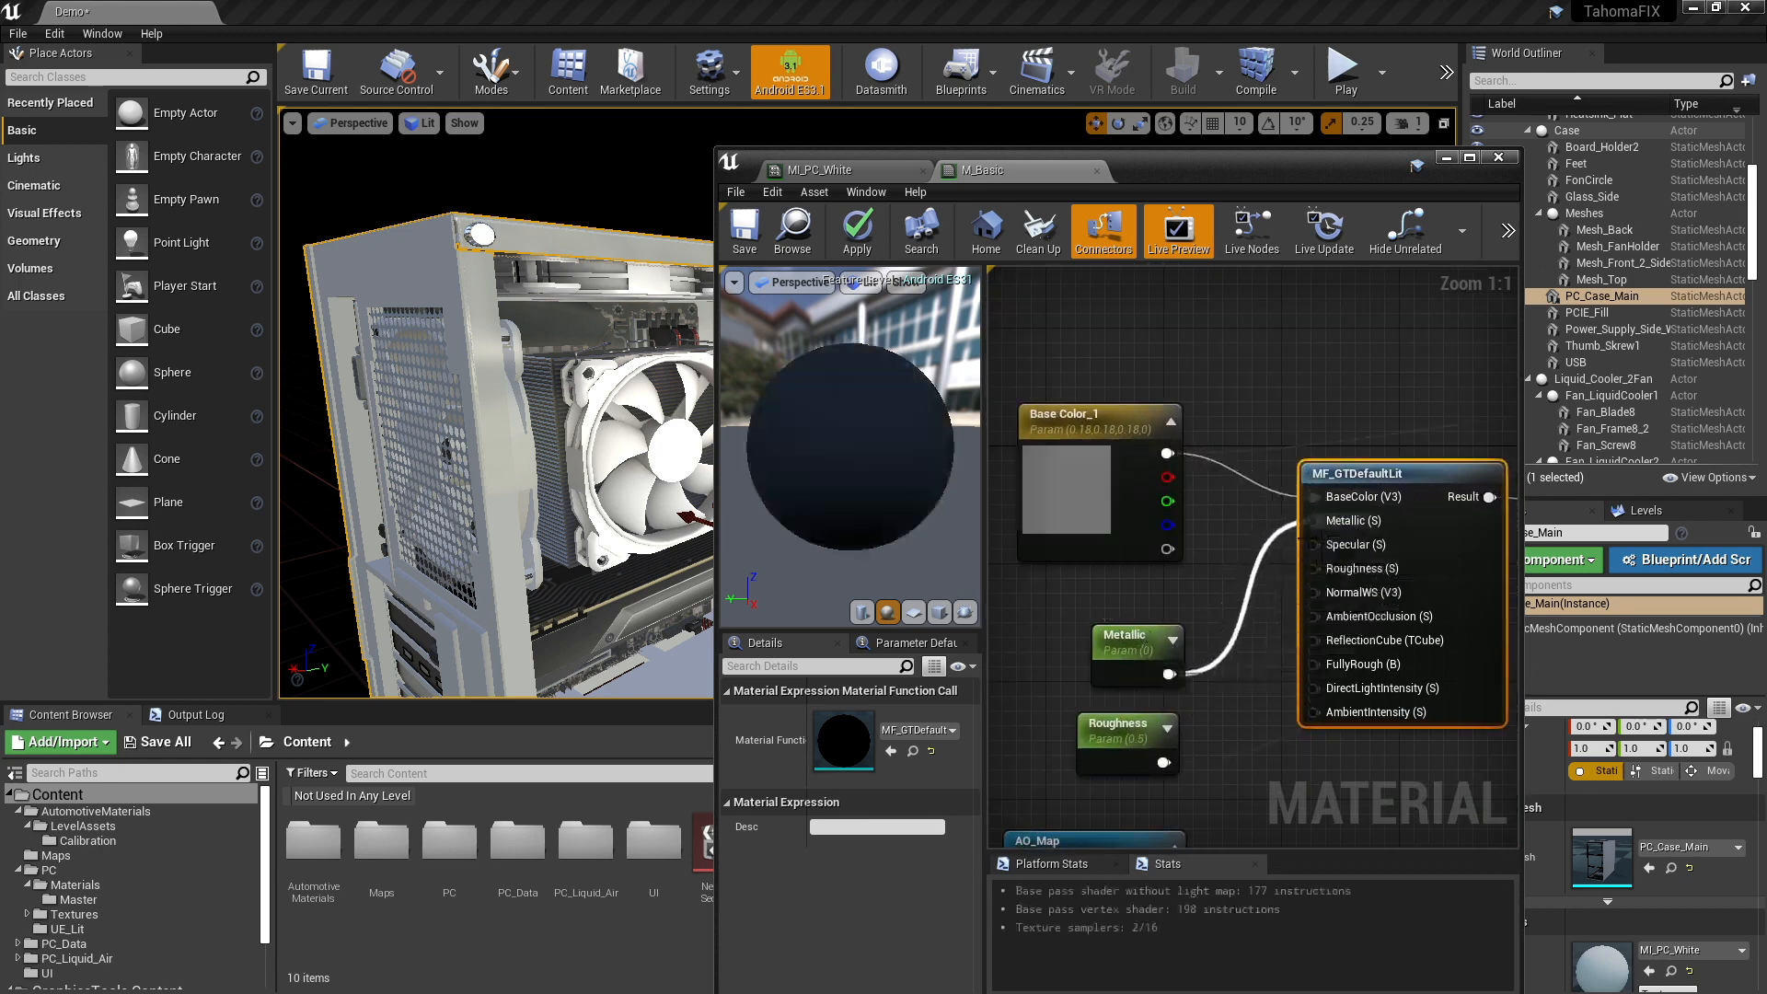
drag(1163, 762, 1311, 571)
right_drag(1253, 563, 1186, 452)
scroll(1195, 283, down, 2)
right_drag(1195, 283, 1203, 410)
click(858, 239)
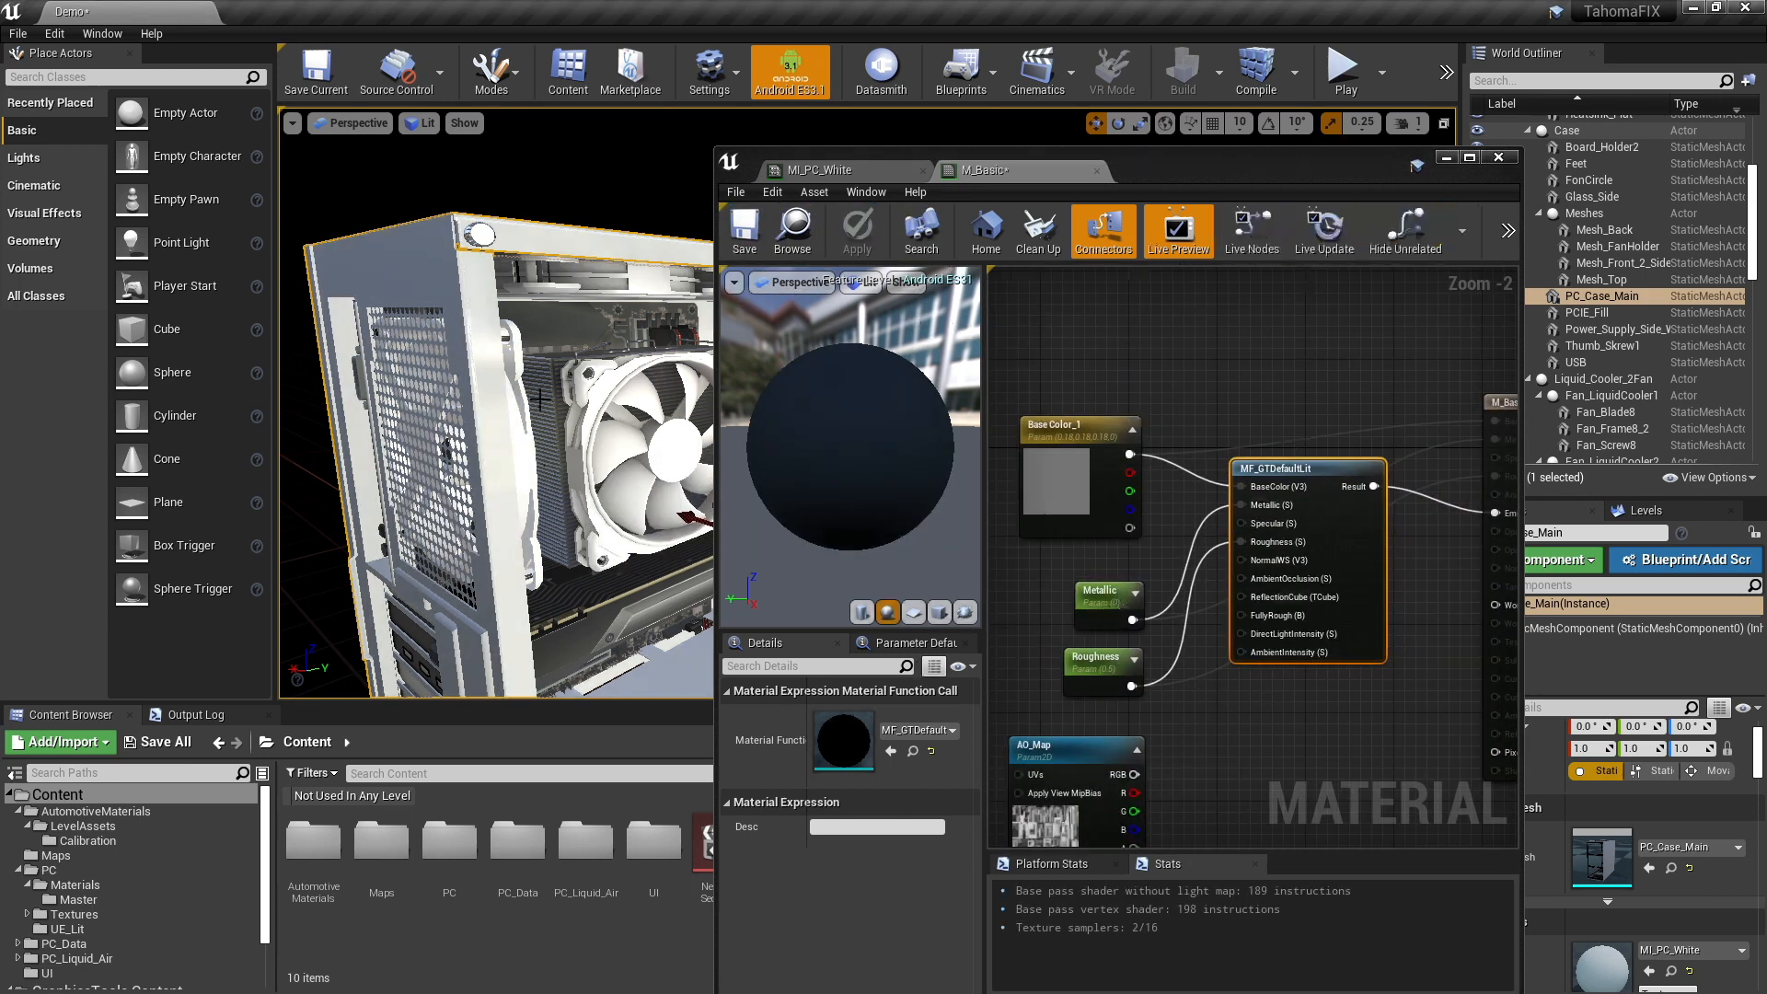
- Move the material editor aside and inspect the whole PC case with the updated M_Basic material
right_drag(540, 400, 466, 403)
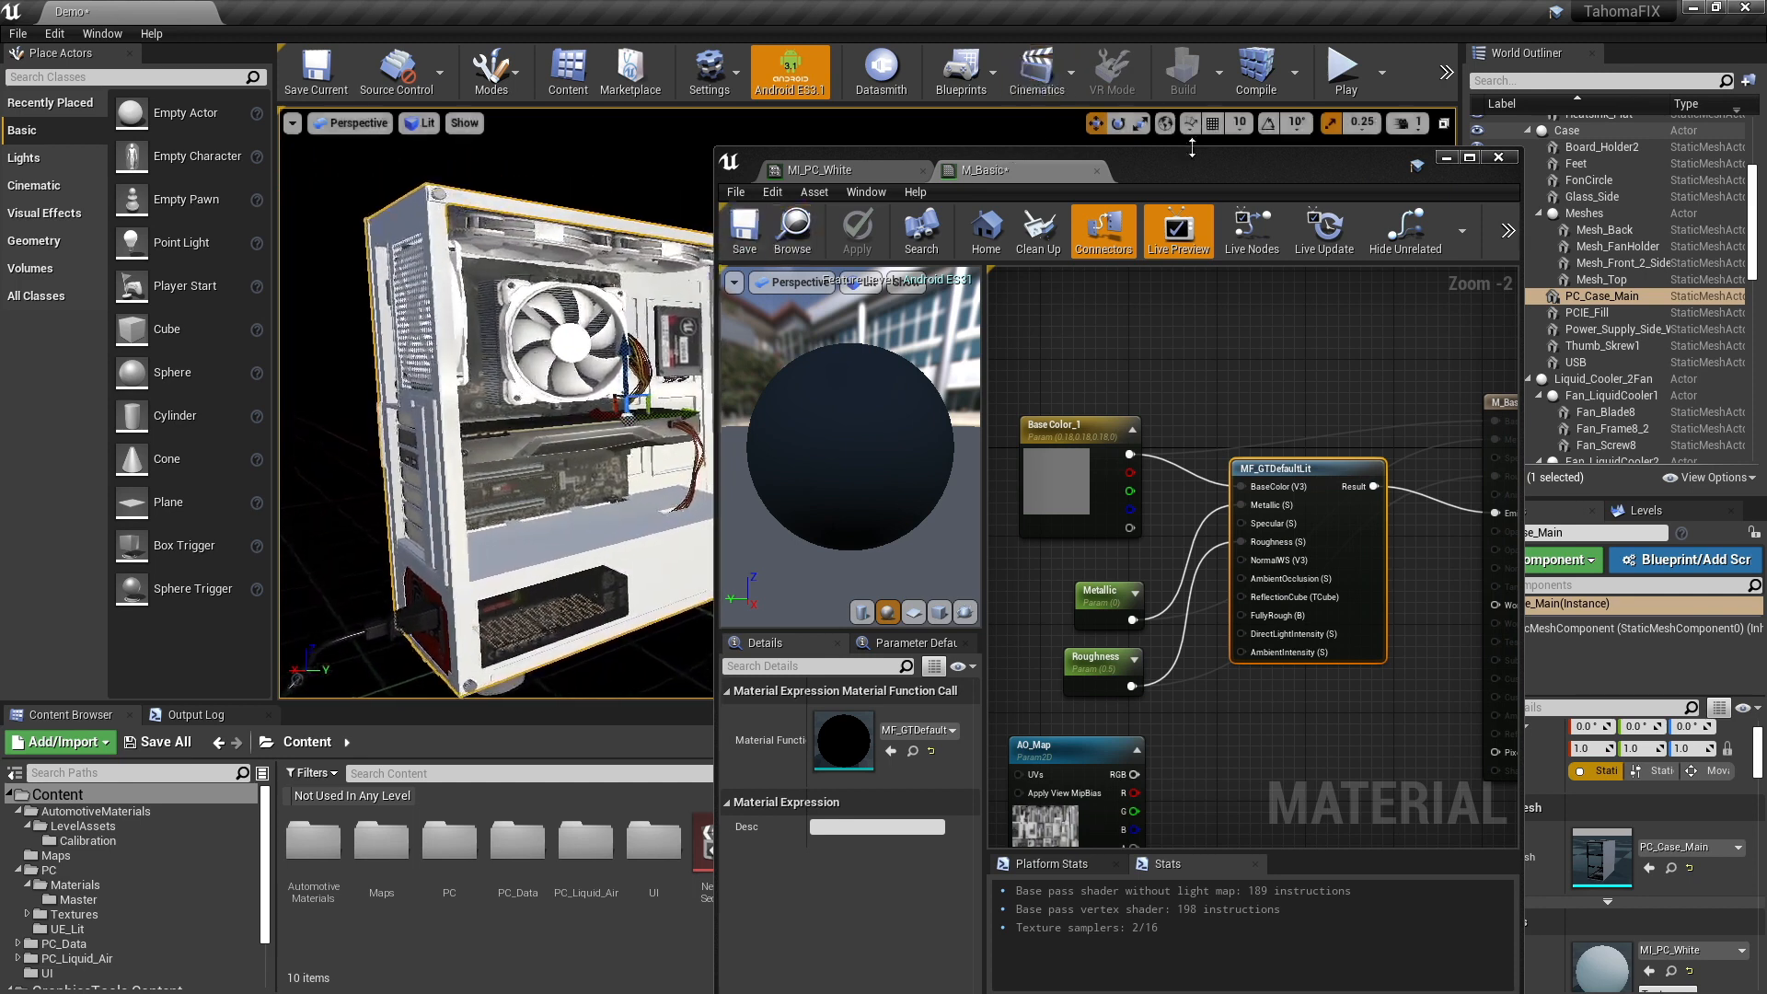
drag(1198, 170, 1406, 101)
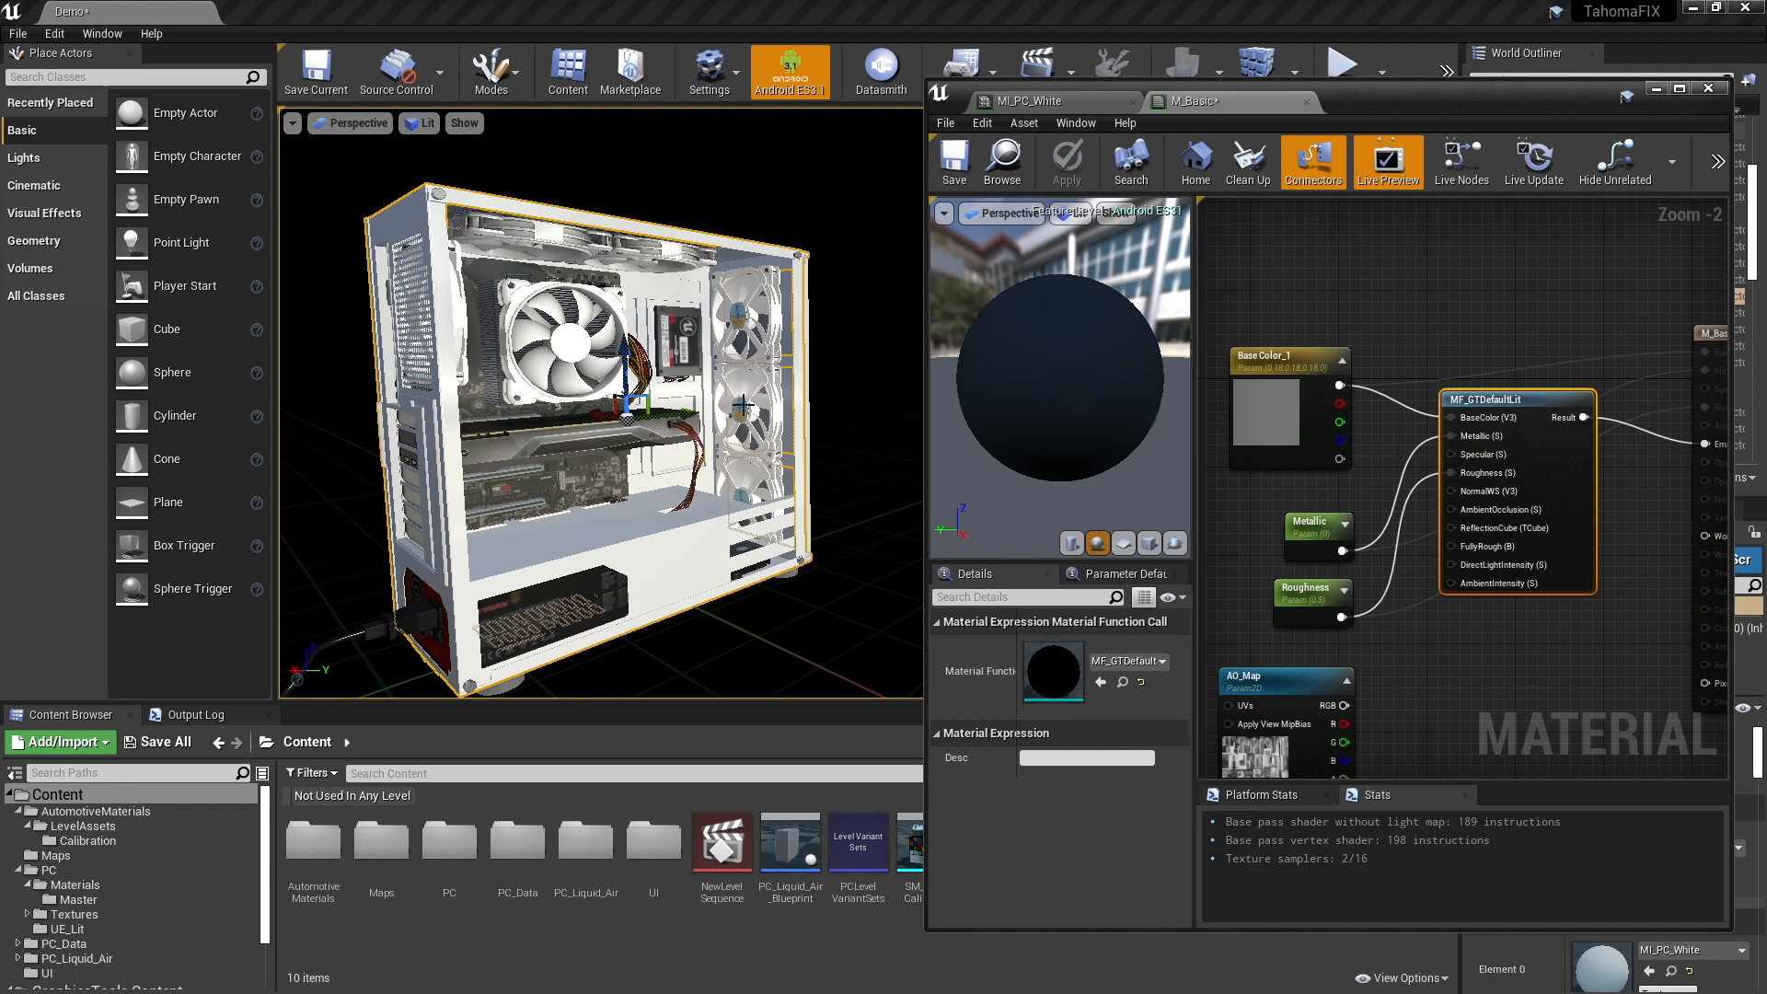
mouse_move(789, 396)
right_down()
mouse_move(763, 394)
mouse_move(789, 390)
right_up()
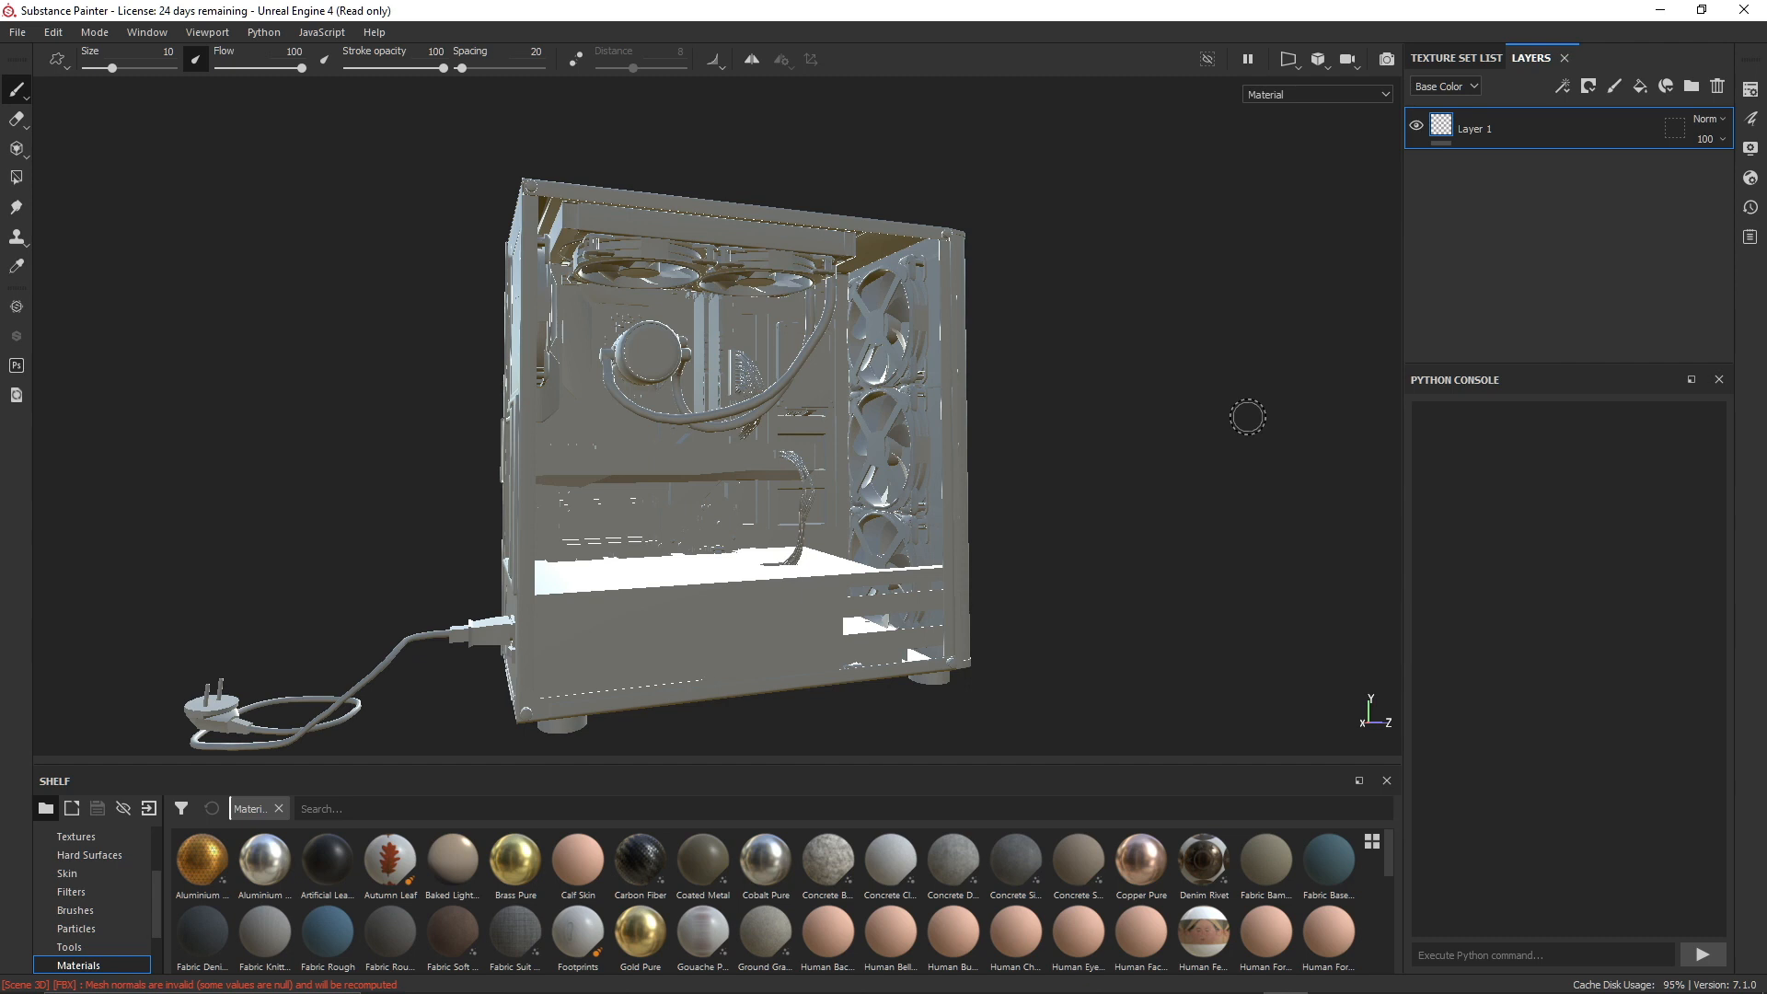
- In Substance Painter, bake only the ambient occlusion mesh map for the computer model's texture sets
click(55, 37)
click(90, 113)
click(584, 358)
click(584, 384)
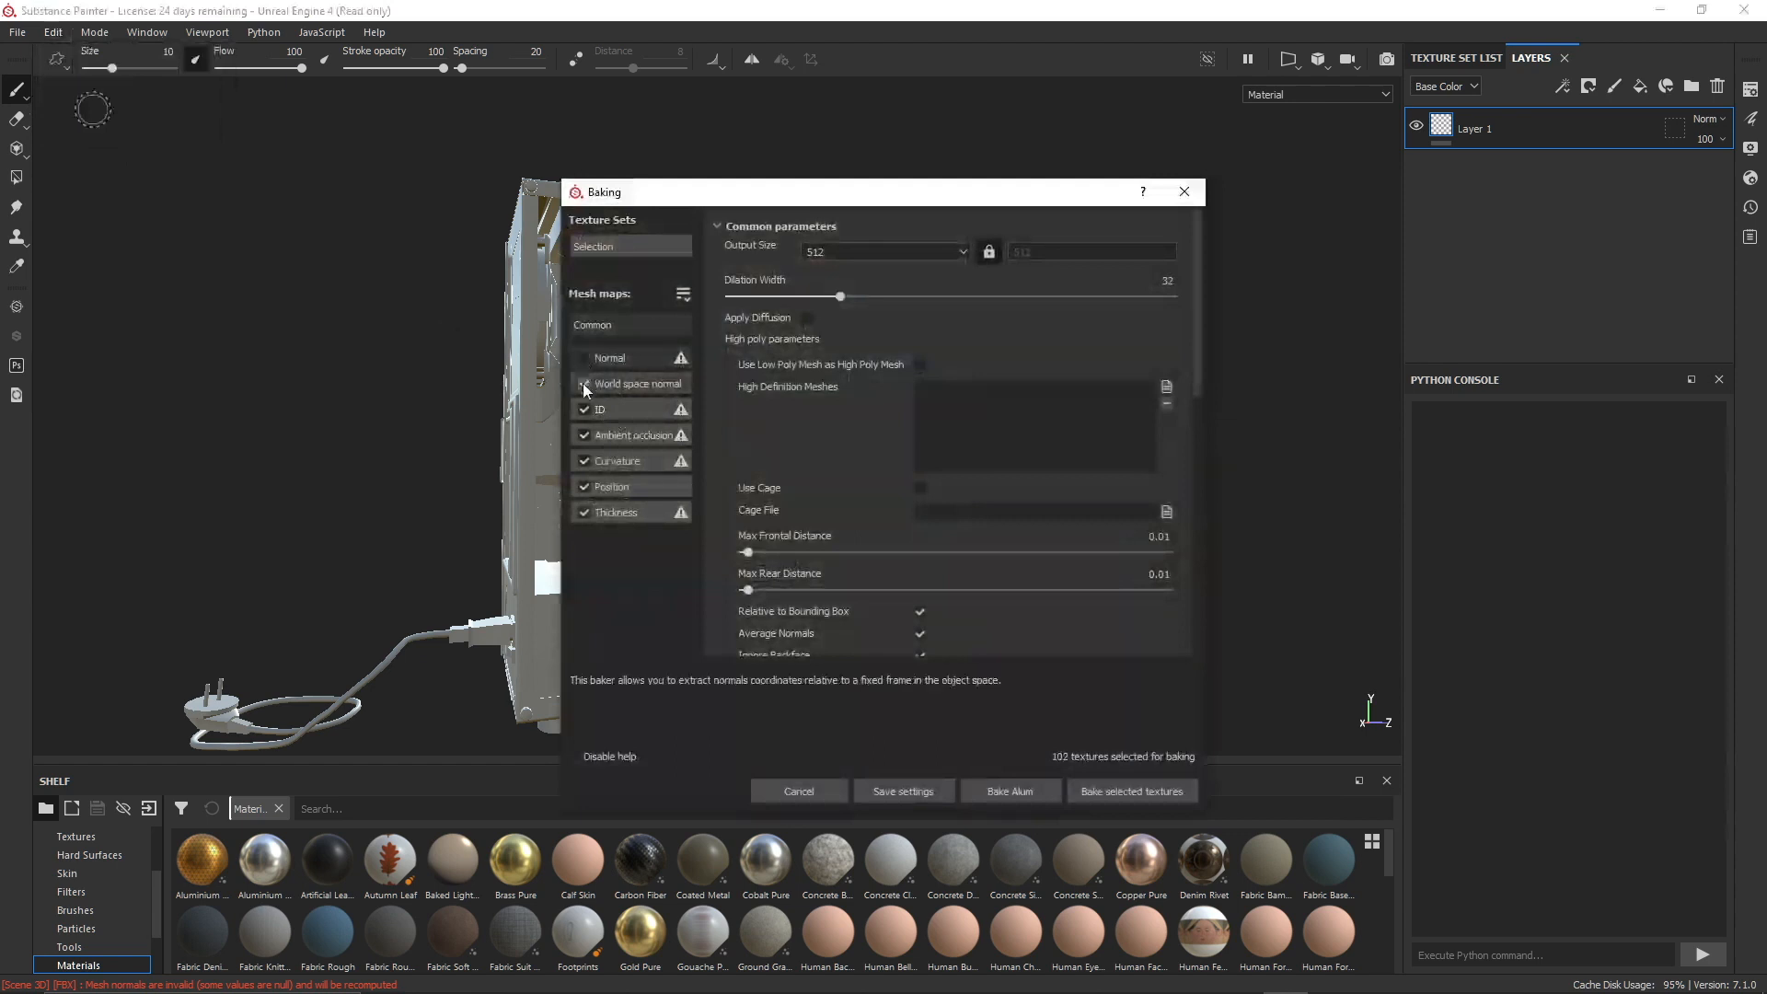
click(583, 409)
click(584, 460)
click(583, 486)
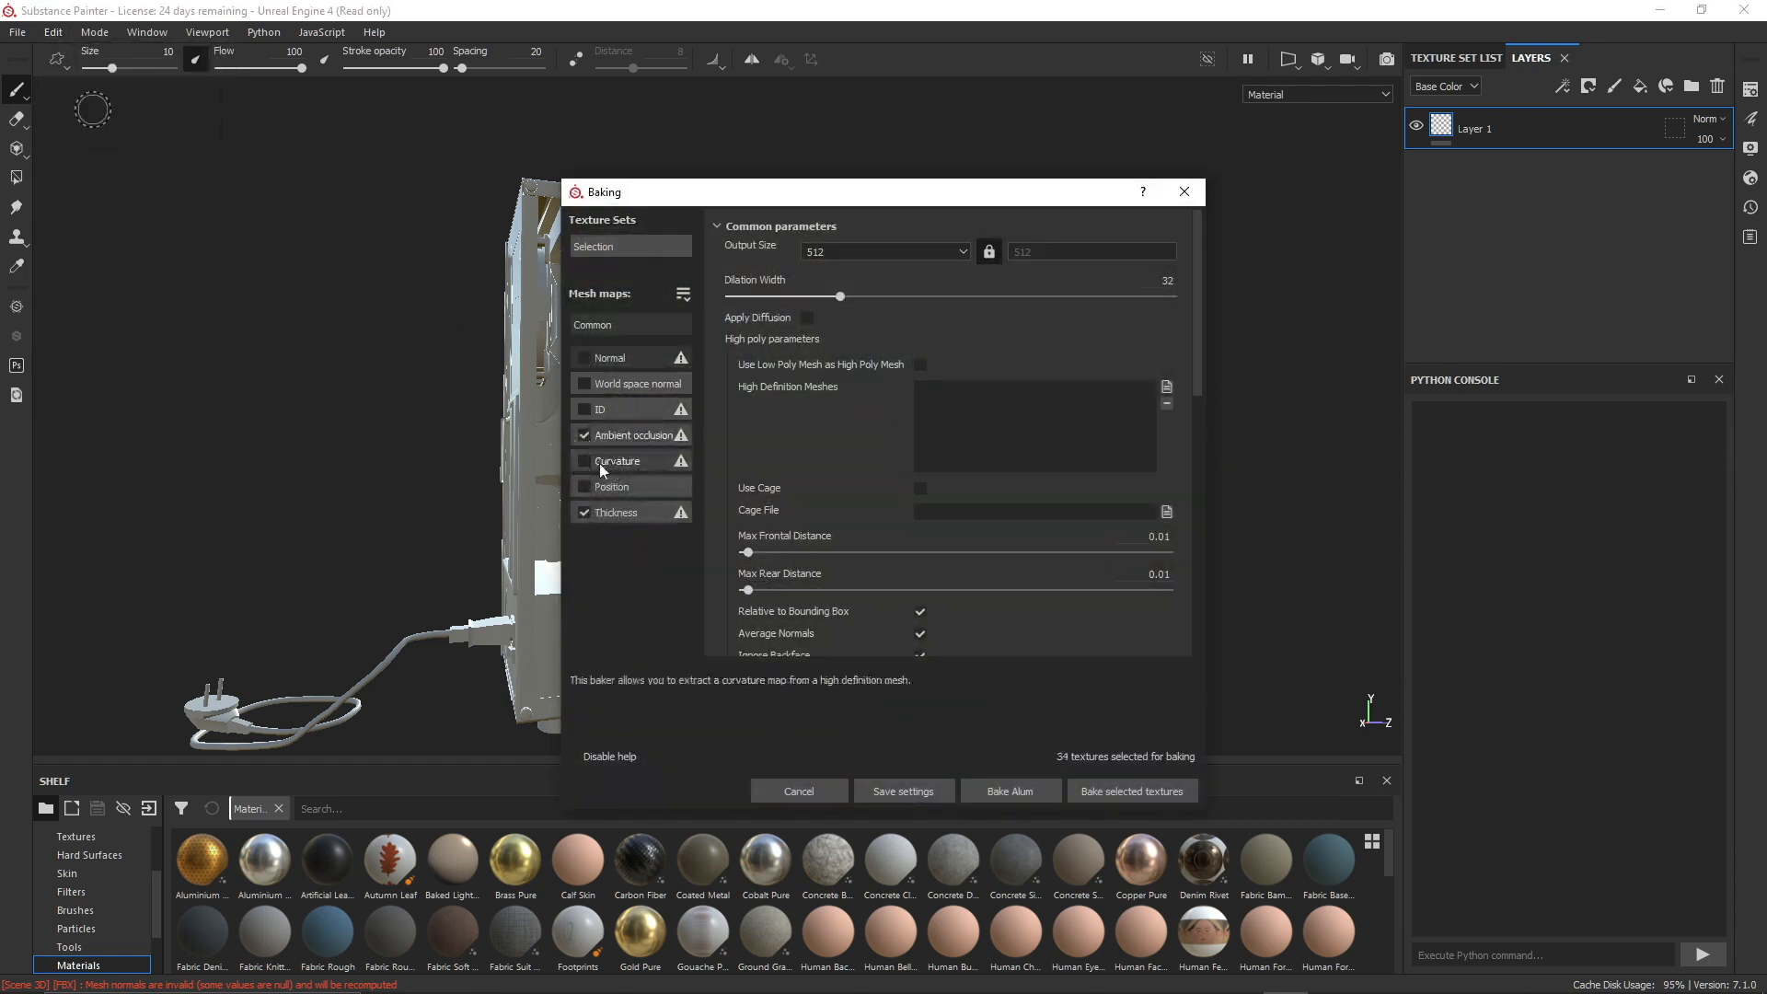
click(587, 513)
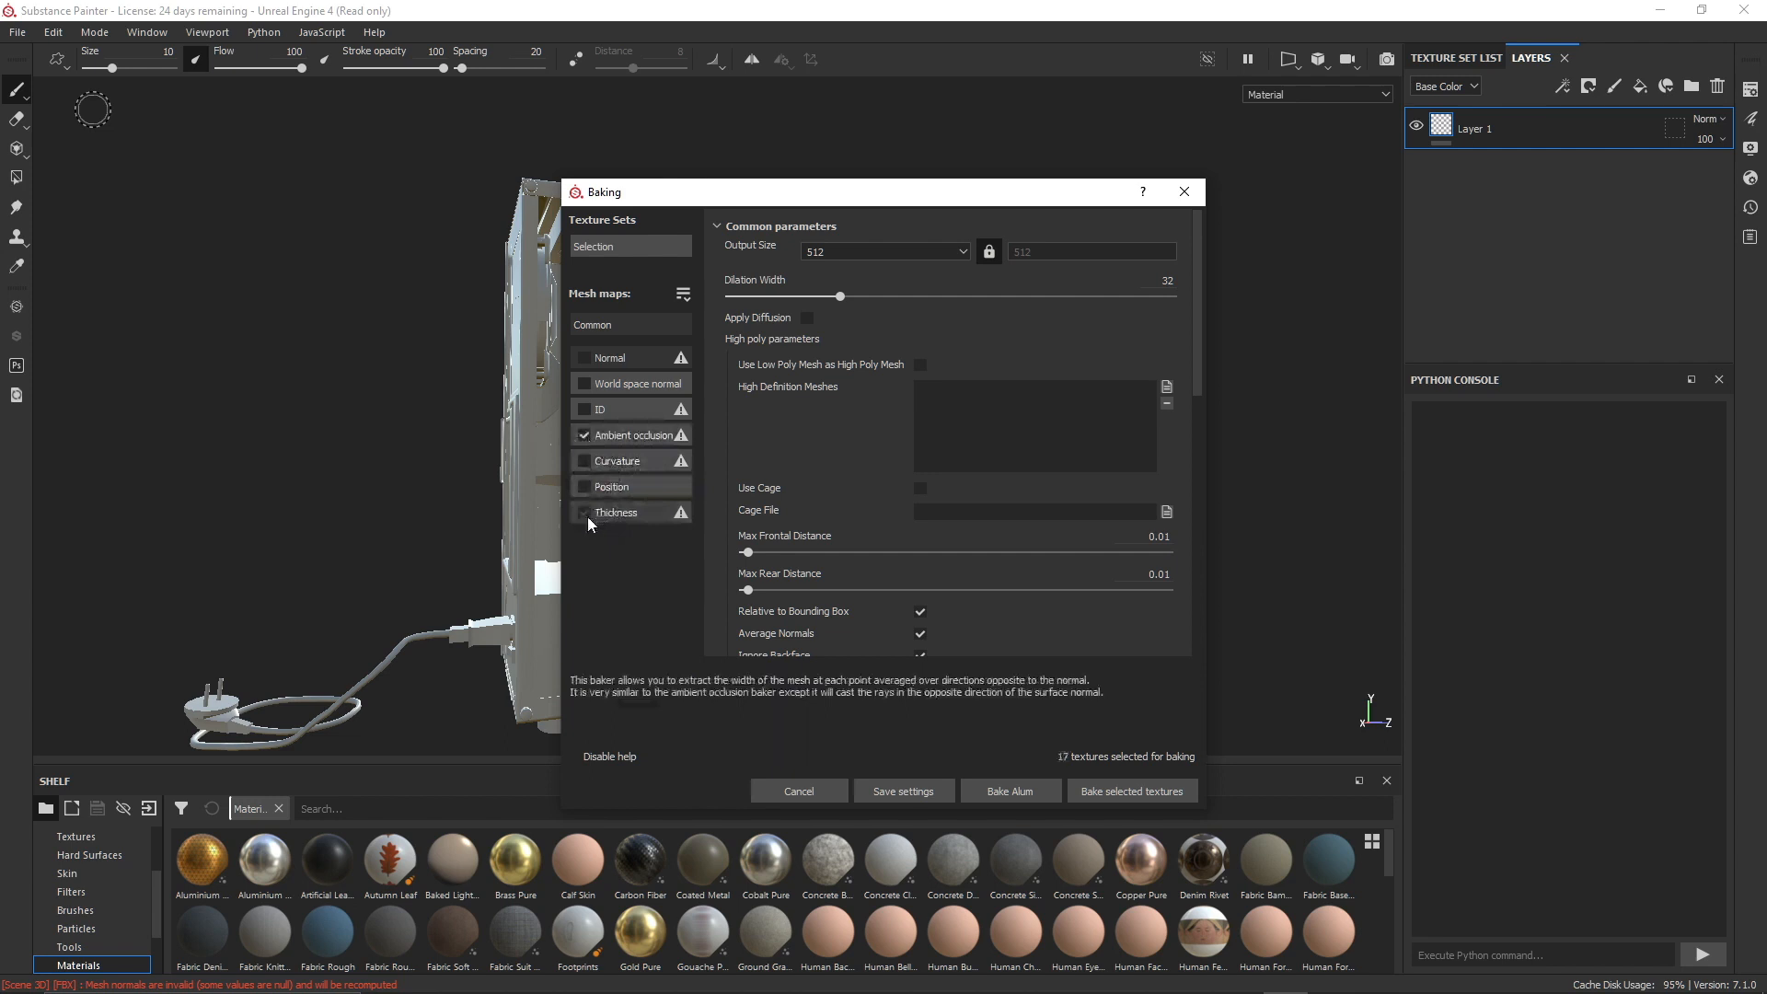
click(1130, 791)
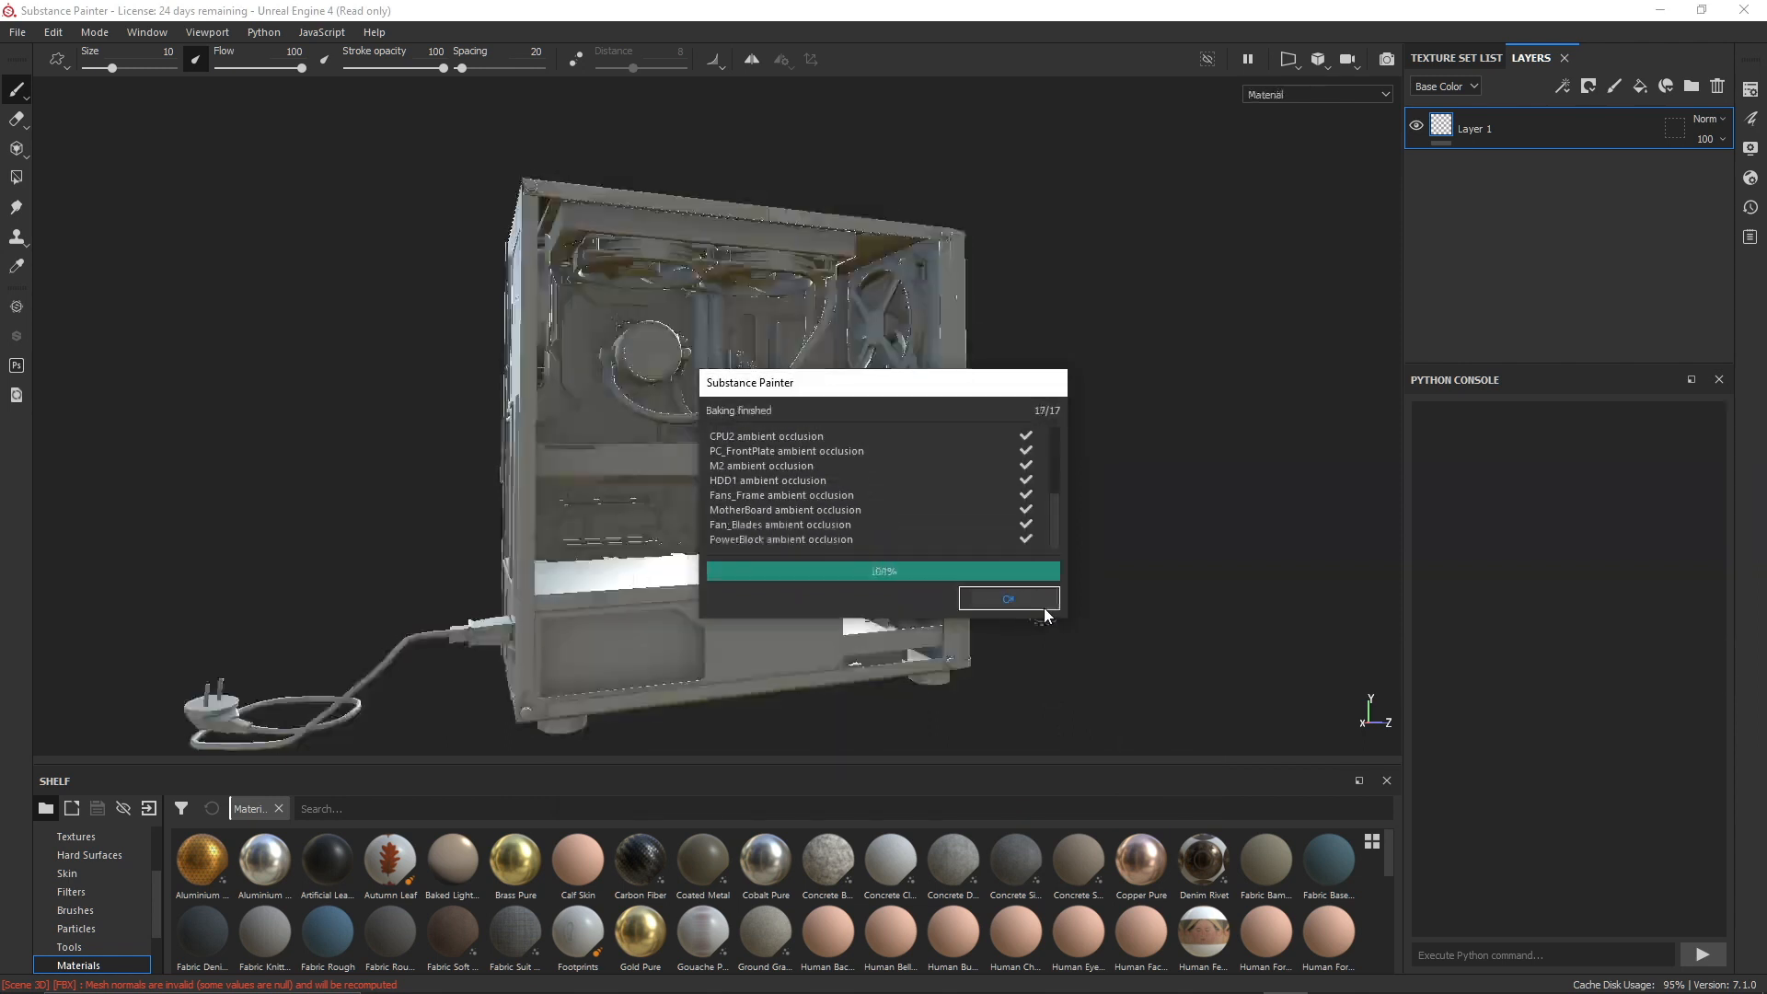
click(1011, 601)
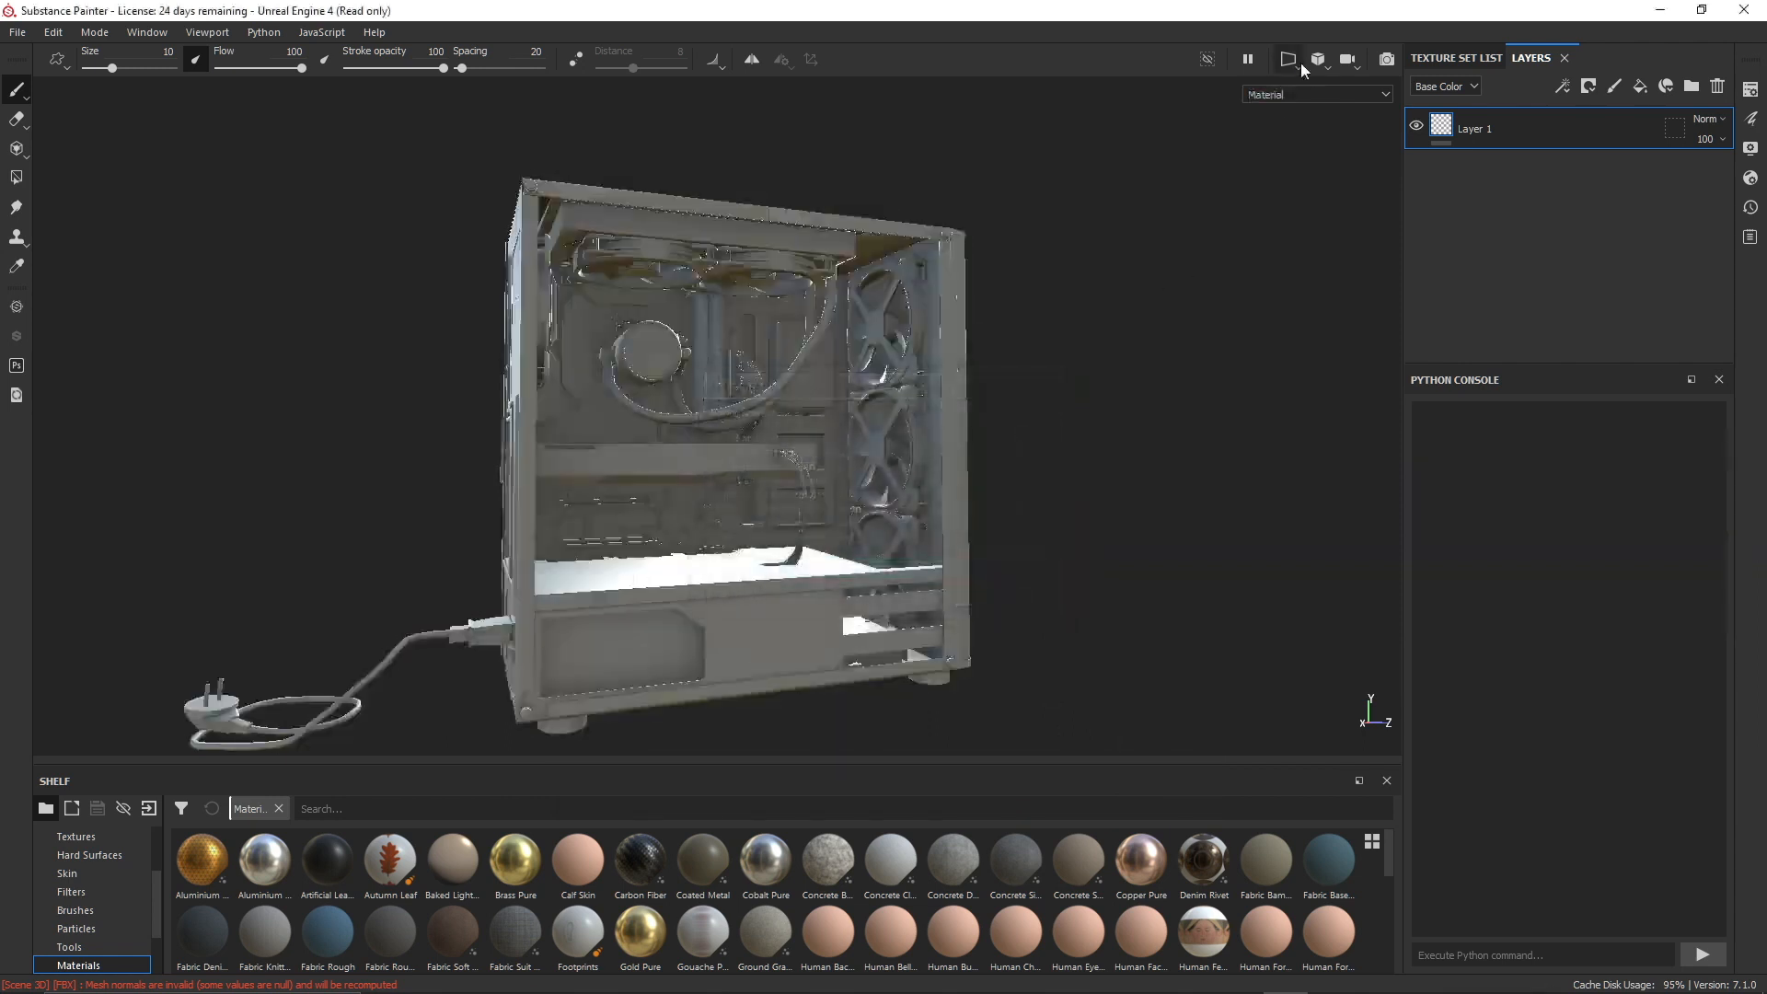
- Display the Ambient occlusion mesh map in the viewport and examine the computer model from several angles
click(1381, 94)
scroll(1356, 202, down, 3)
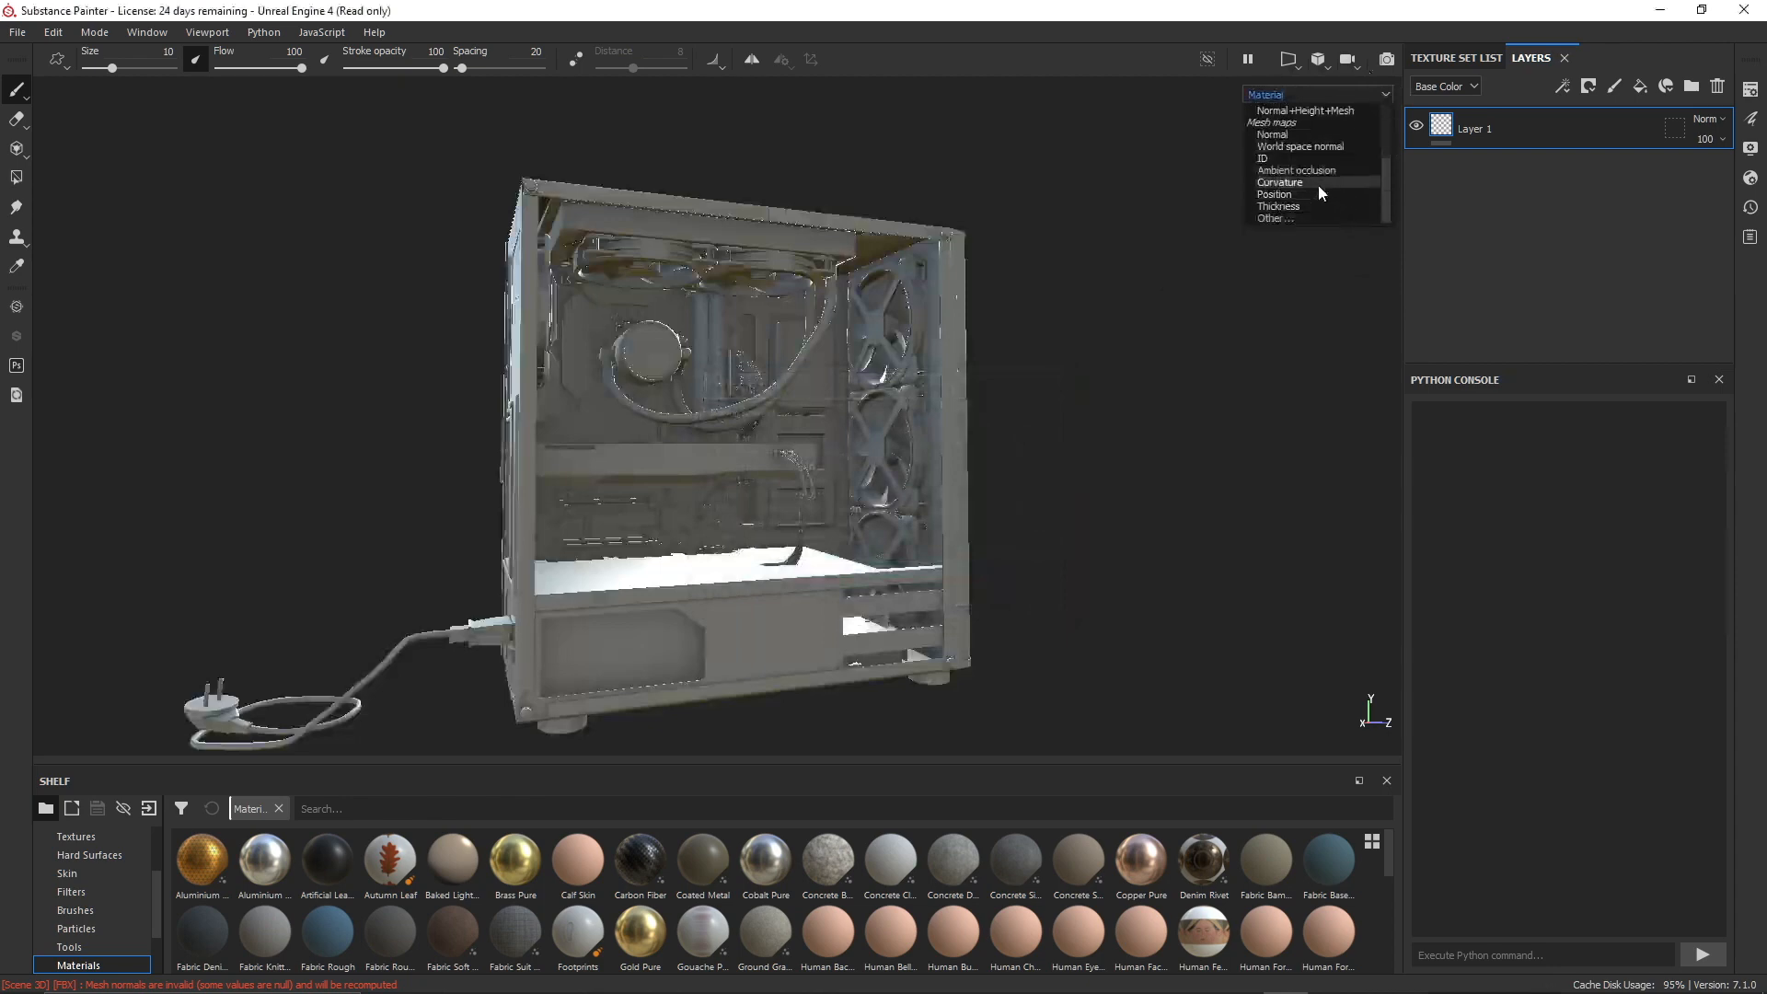
click(1299, 171)
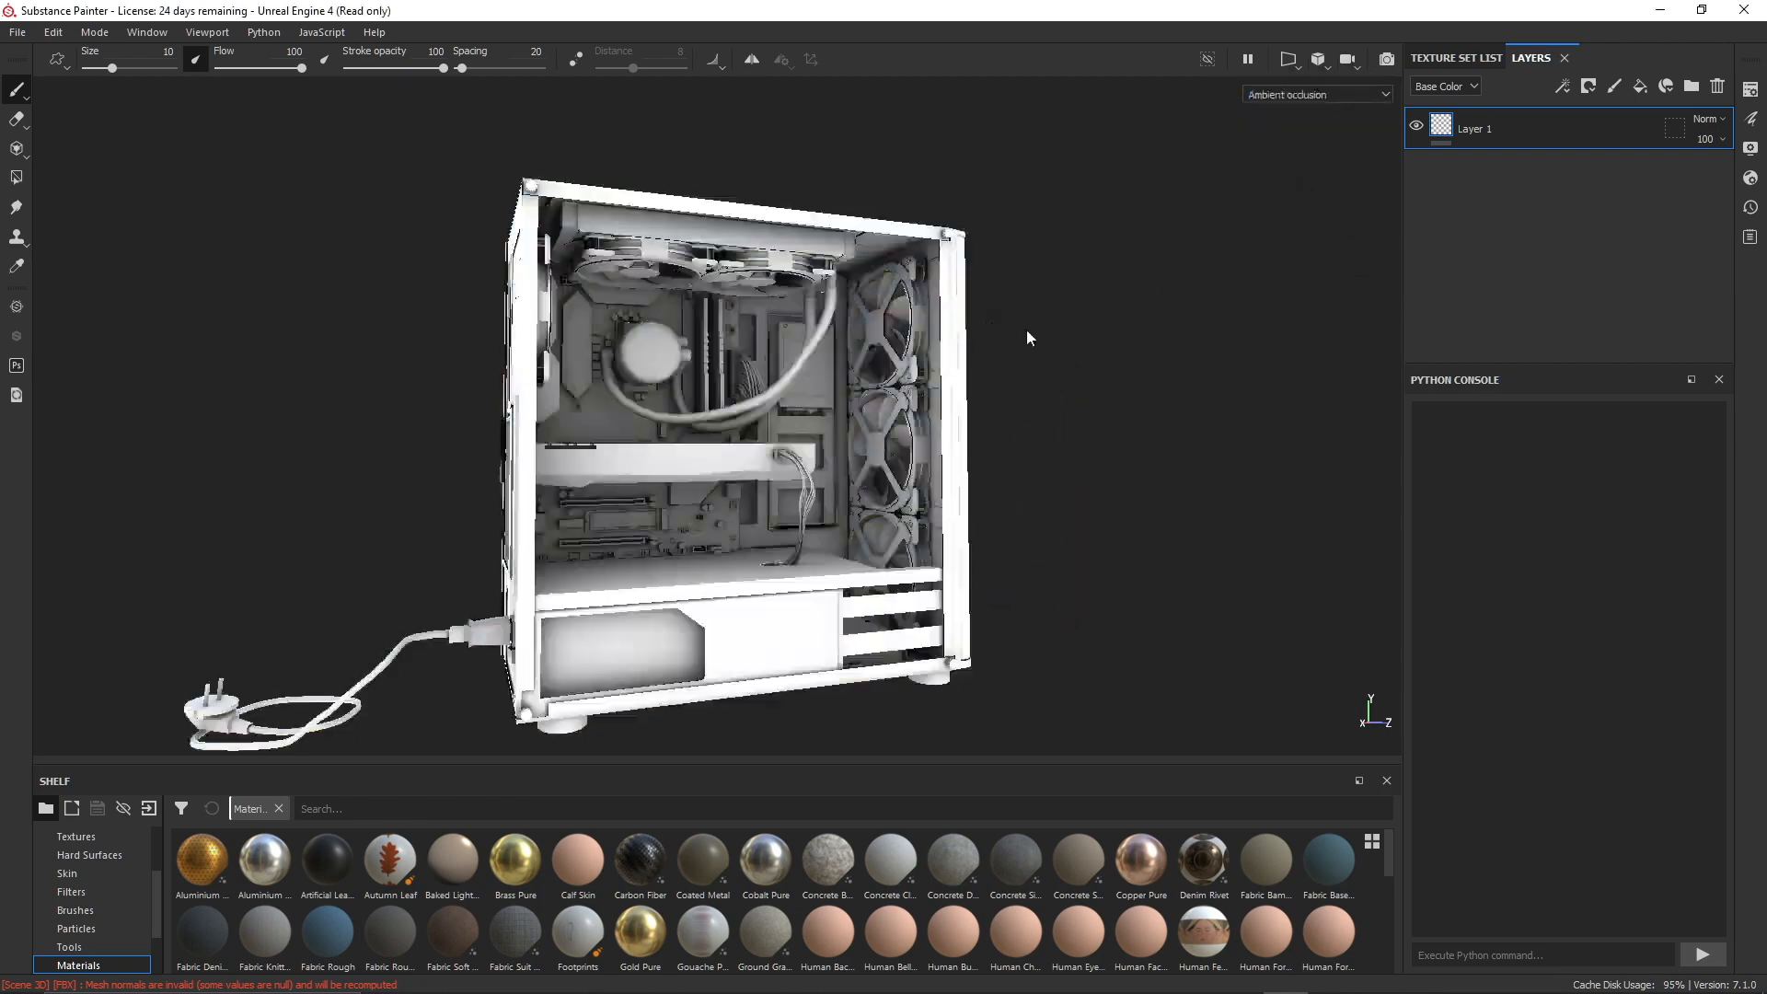
alt+drag(1031, 350, 1069, 361)
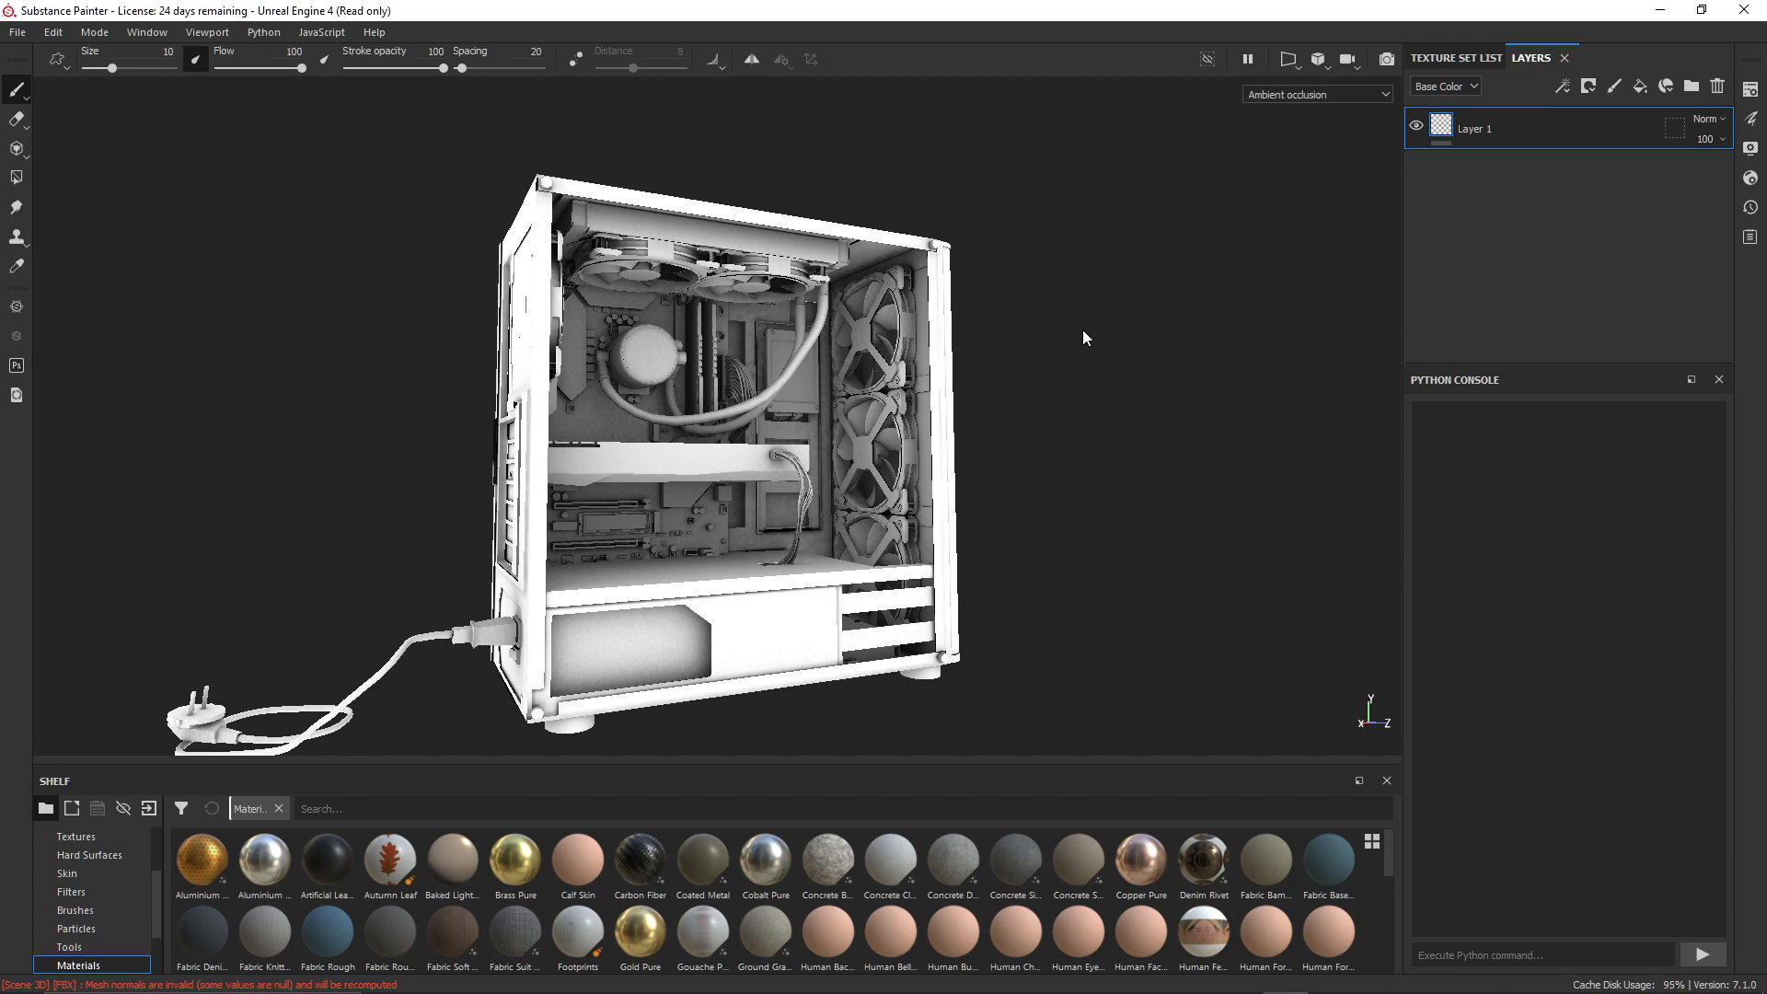
mouse_move(1082, 329)
alt+mouse_down()
mouse_move(1050, 336)
mouse_move(1068, 326)
alt+mouse_up()
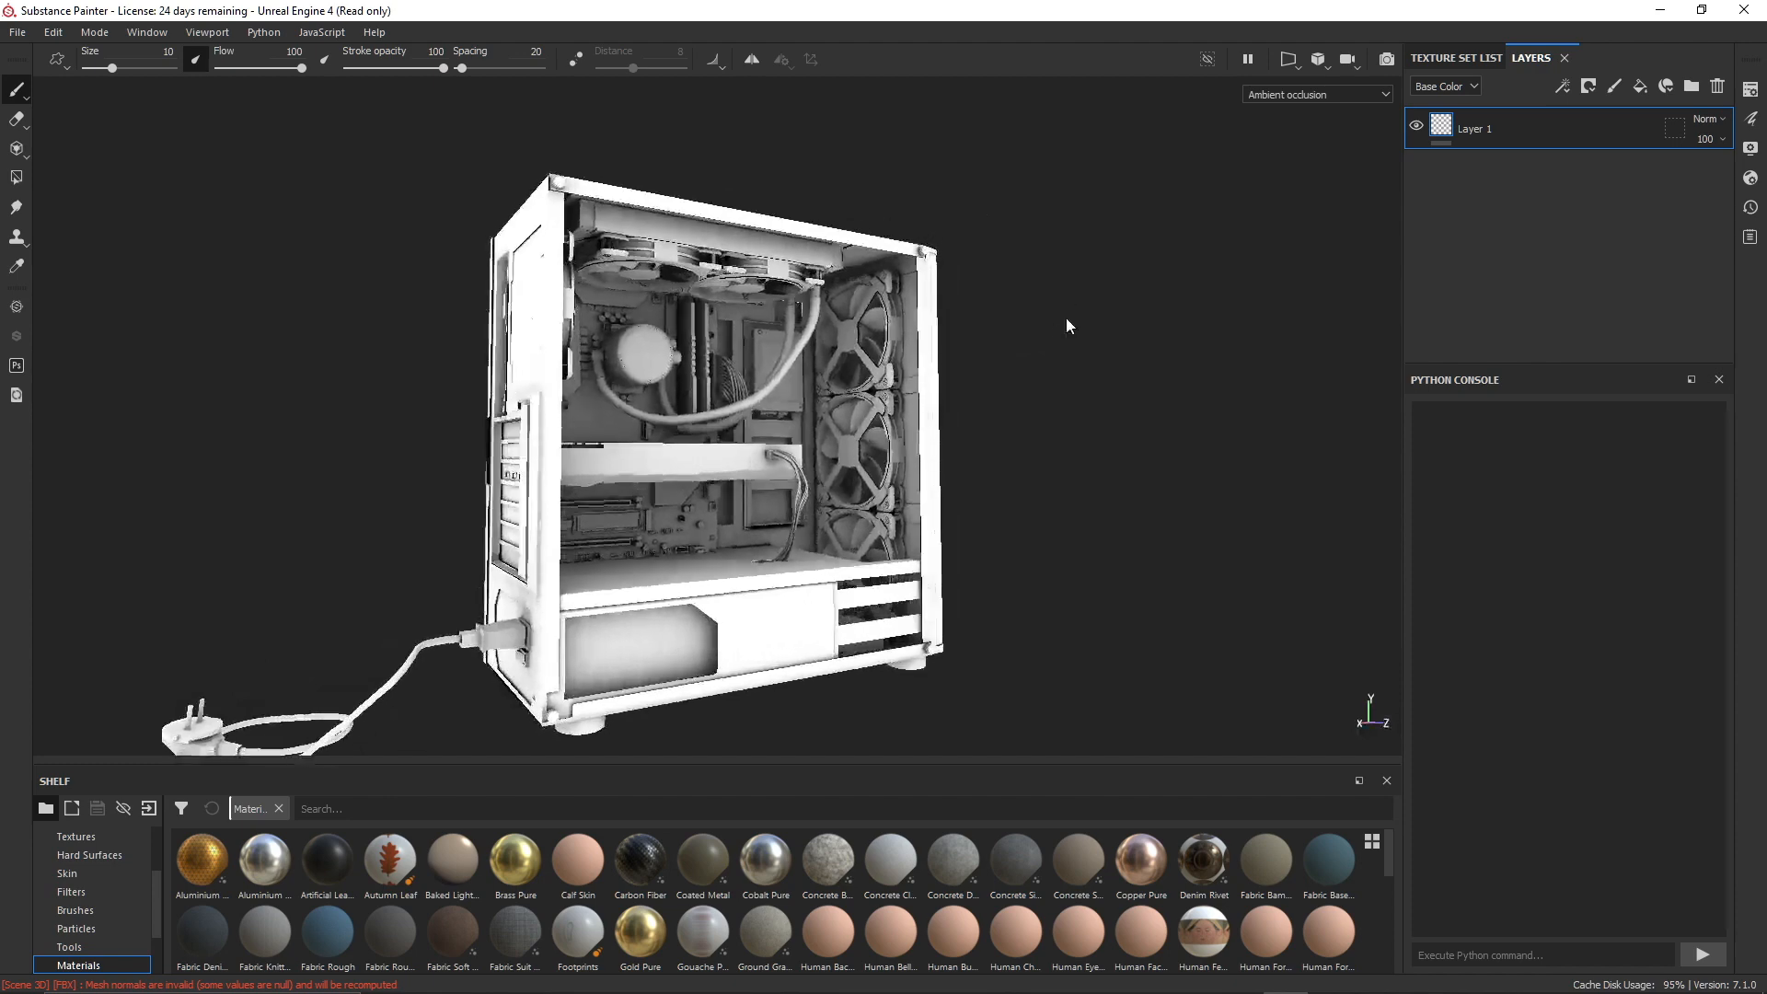
alt+middle_drag(1044, 366, 1077, 346)
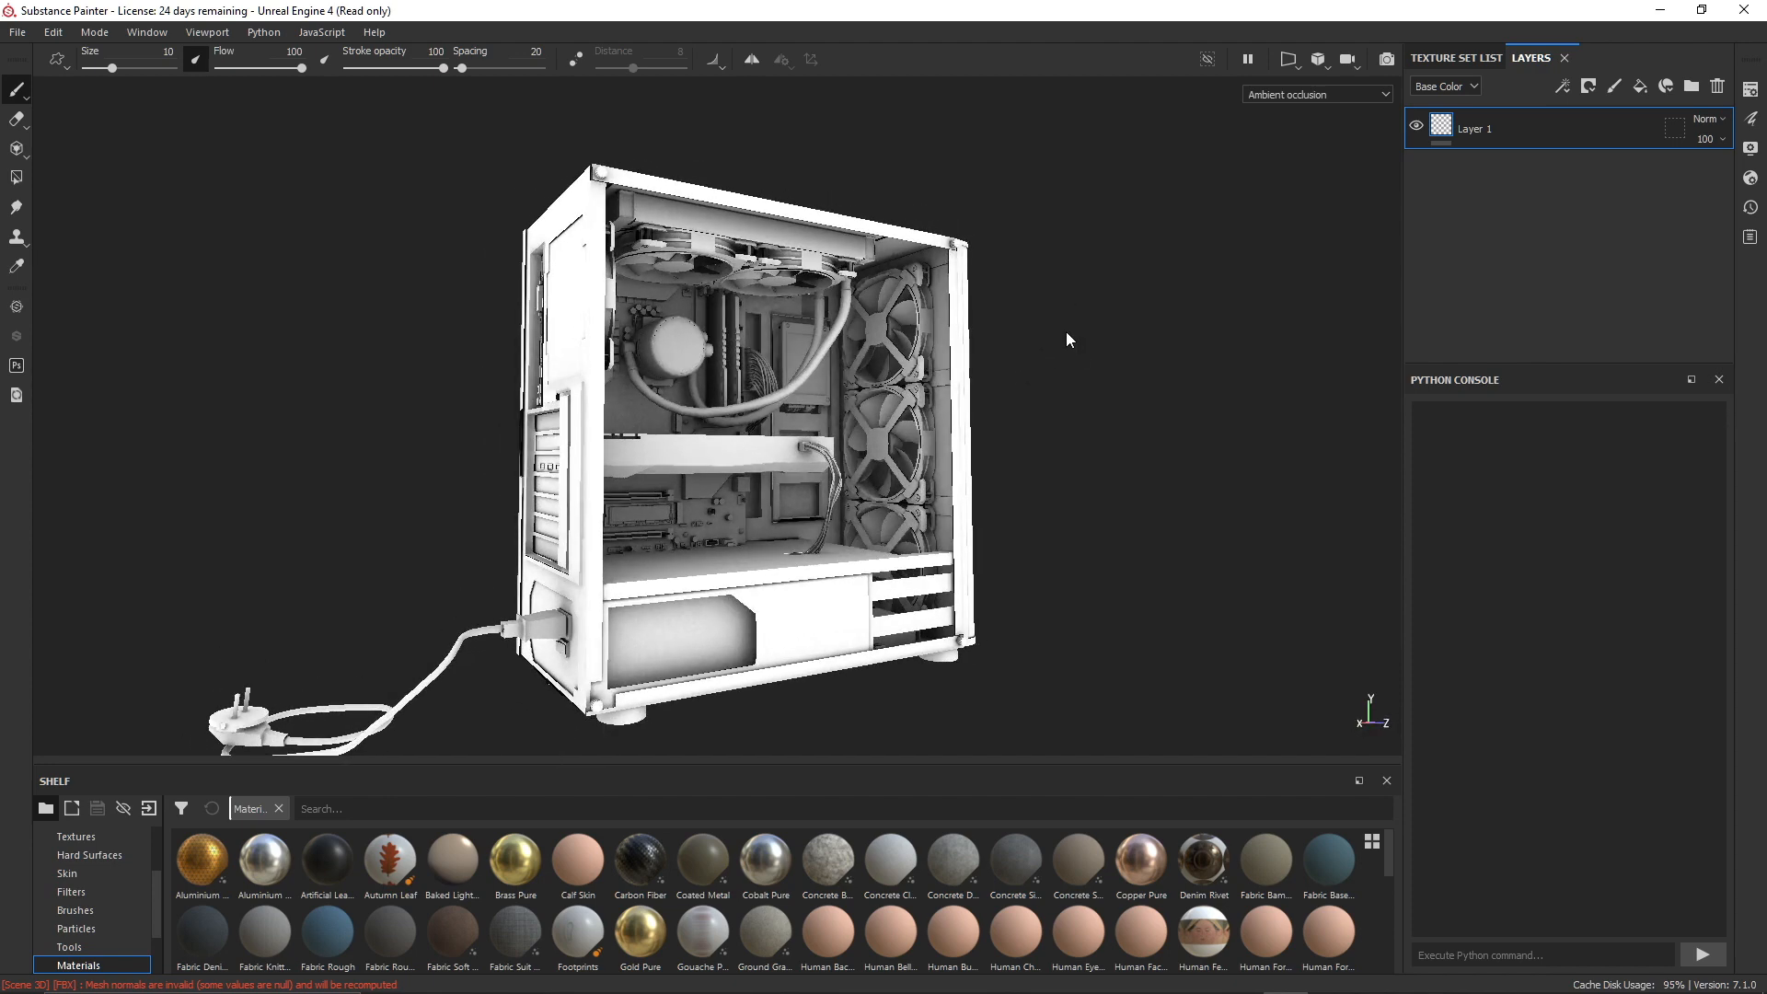
- Switch to the Unreal Editor and open the AO_Painter texture folder under PC > Textures
key(alt+Tab)
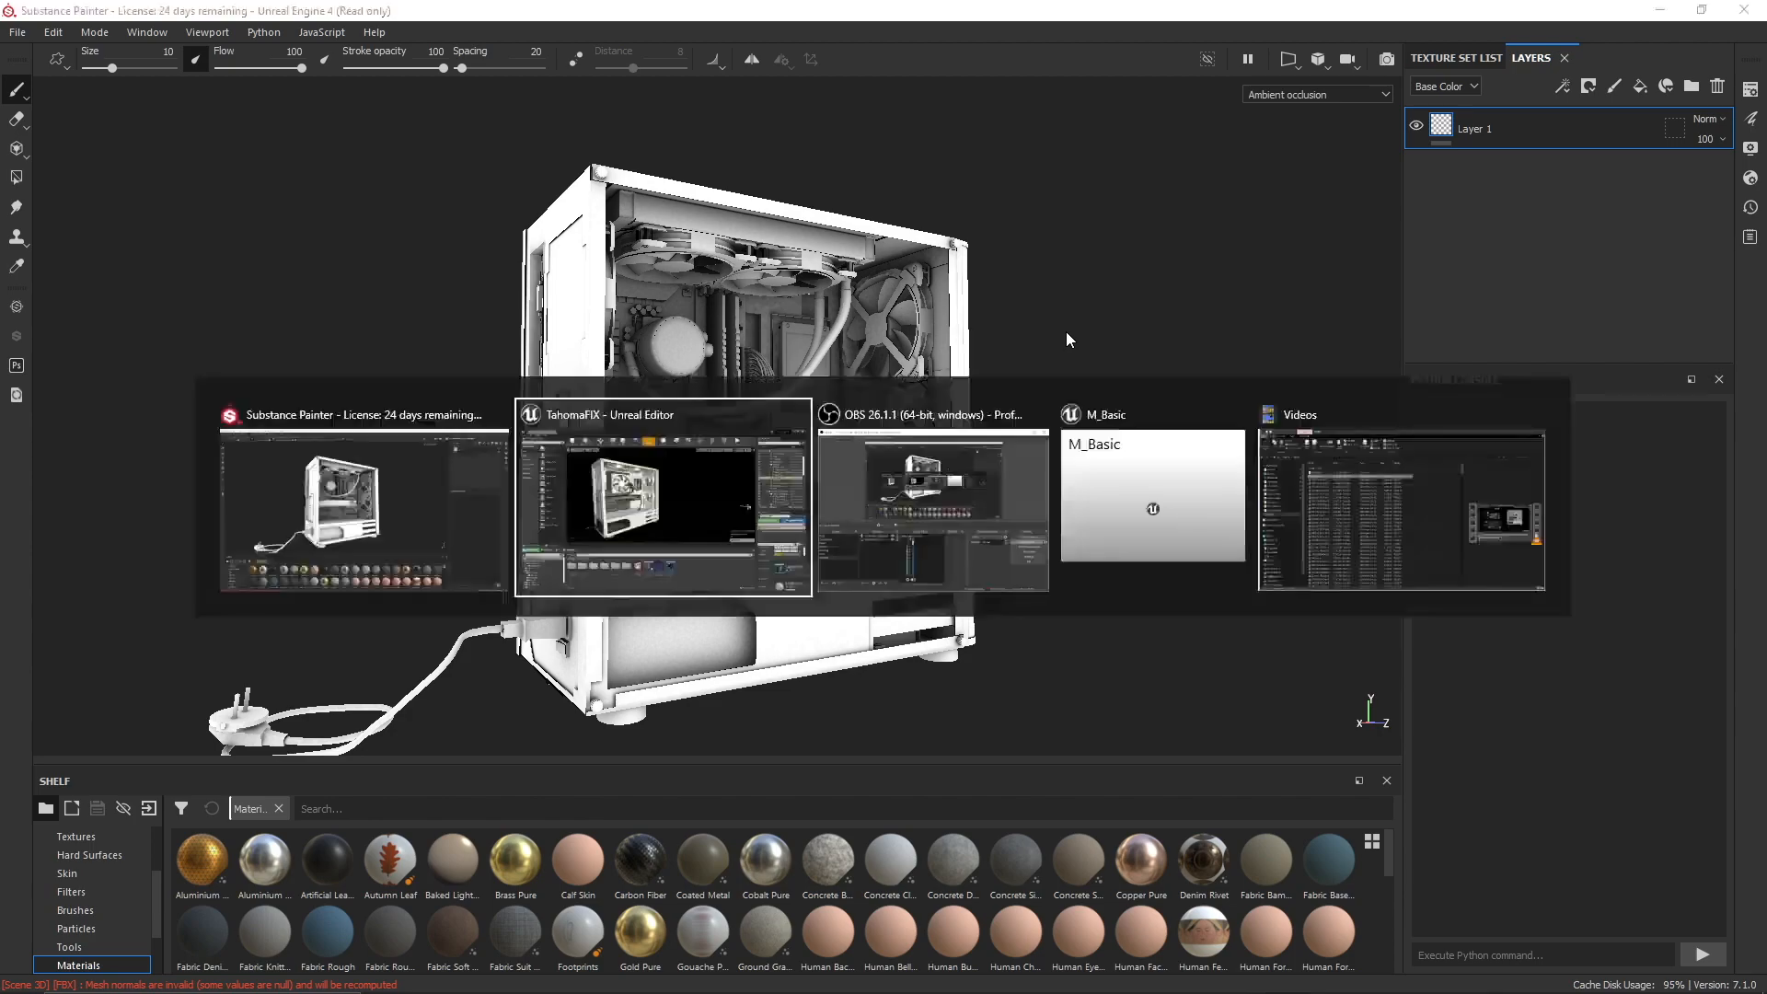
right_drag(954, 372, 882, 391)
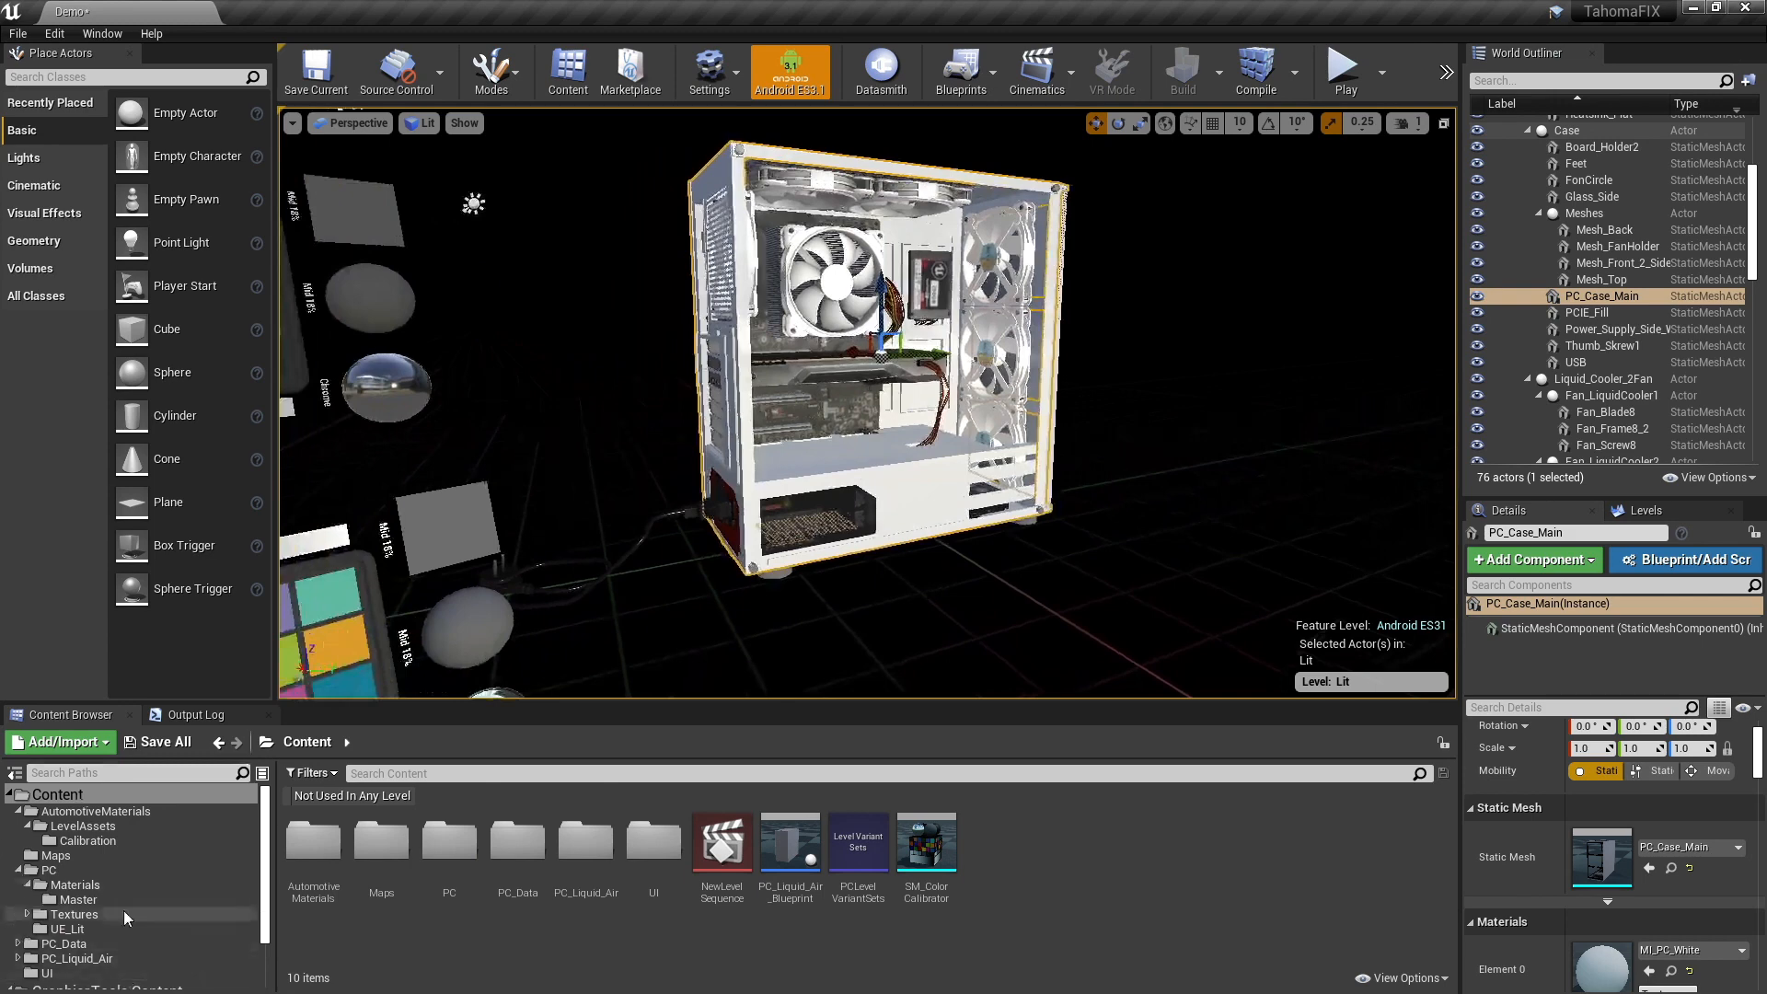
click(76, 914)
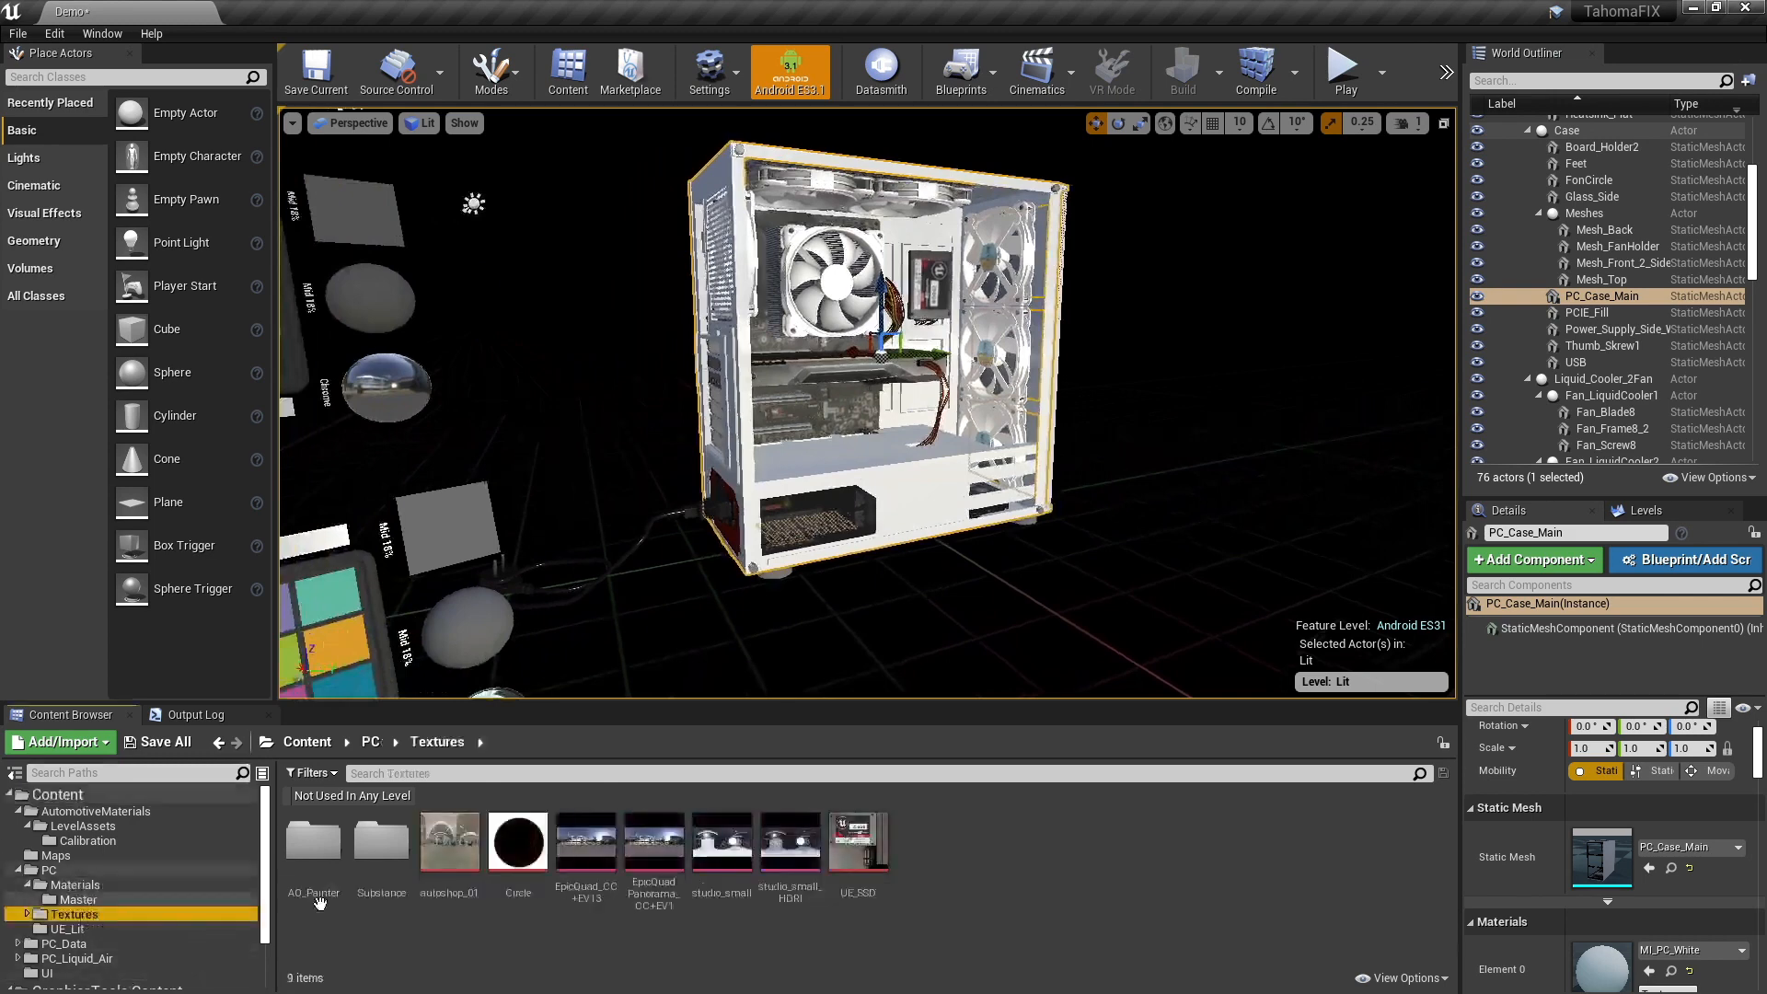
double_click(314, 842)
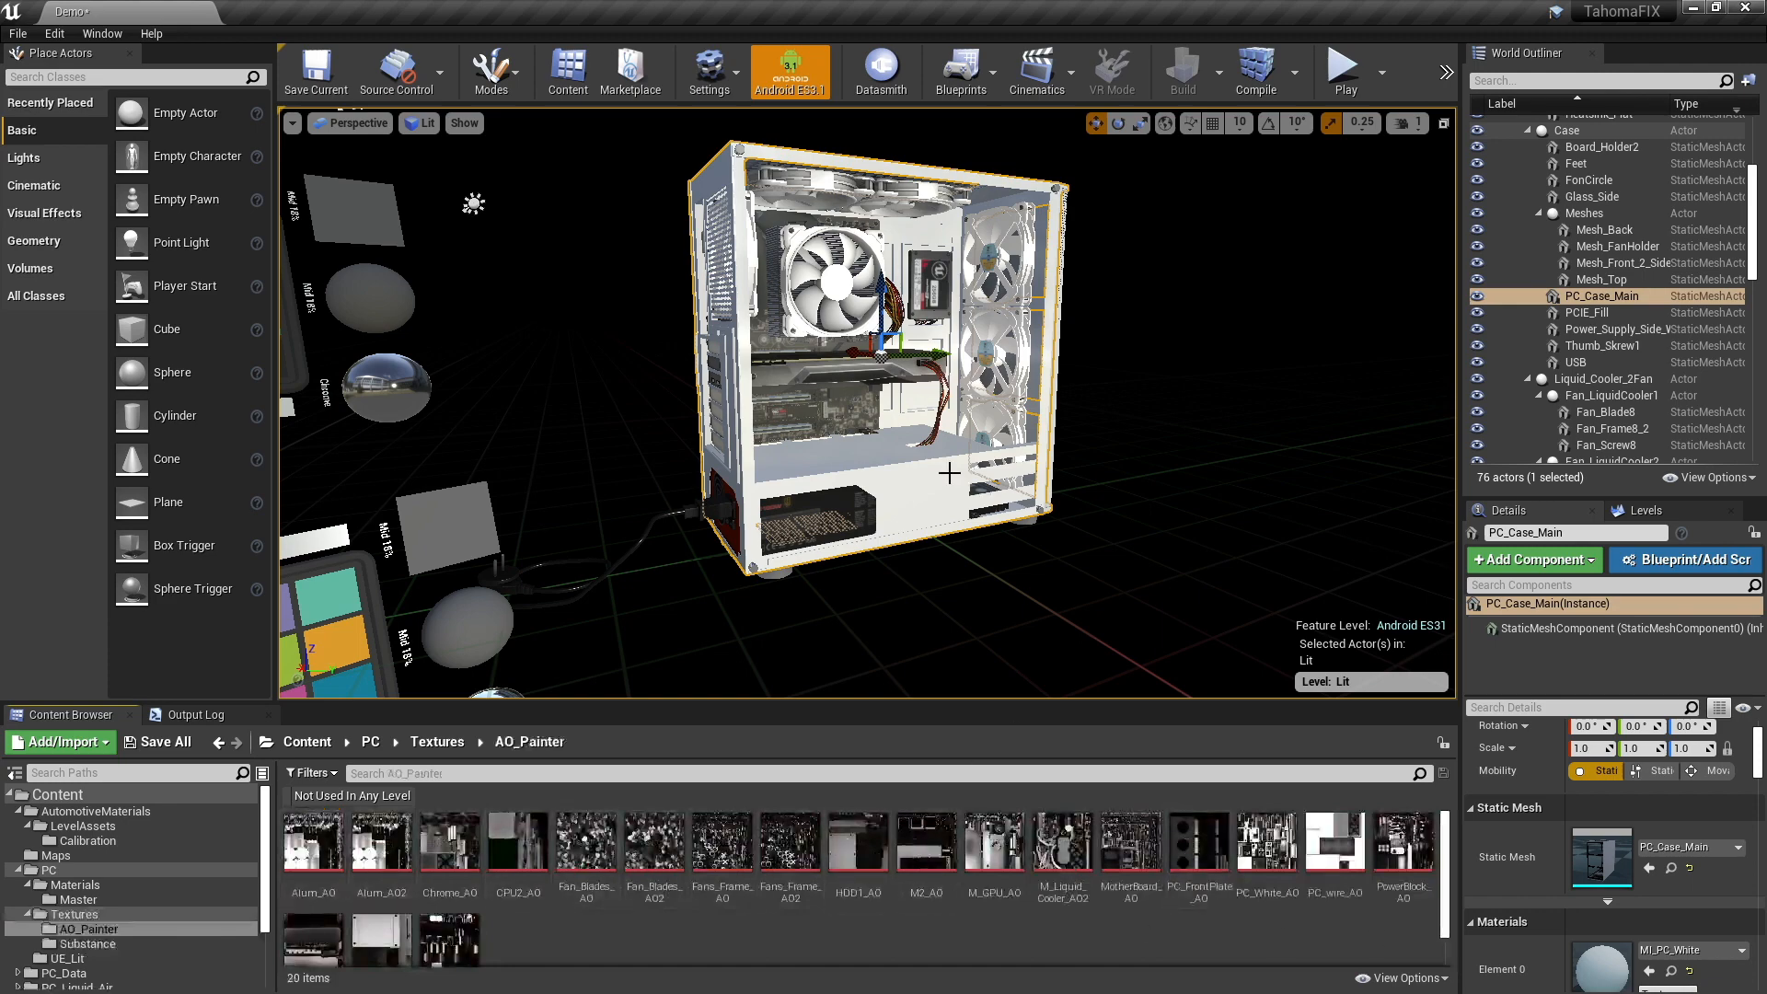
- Open the PC case's MI_PC_White material instance and its parent material M_Basic
right_drag(1010, 540, 1127, 467)
key(w)
key(a)
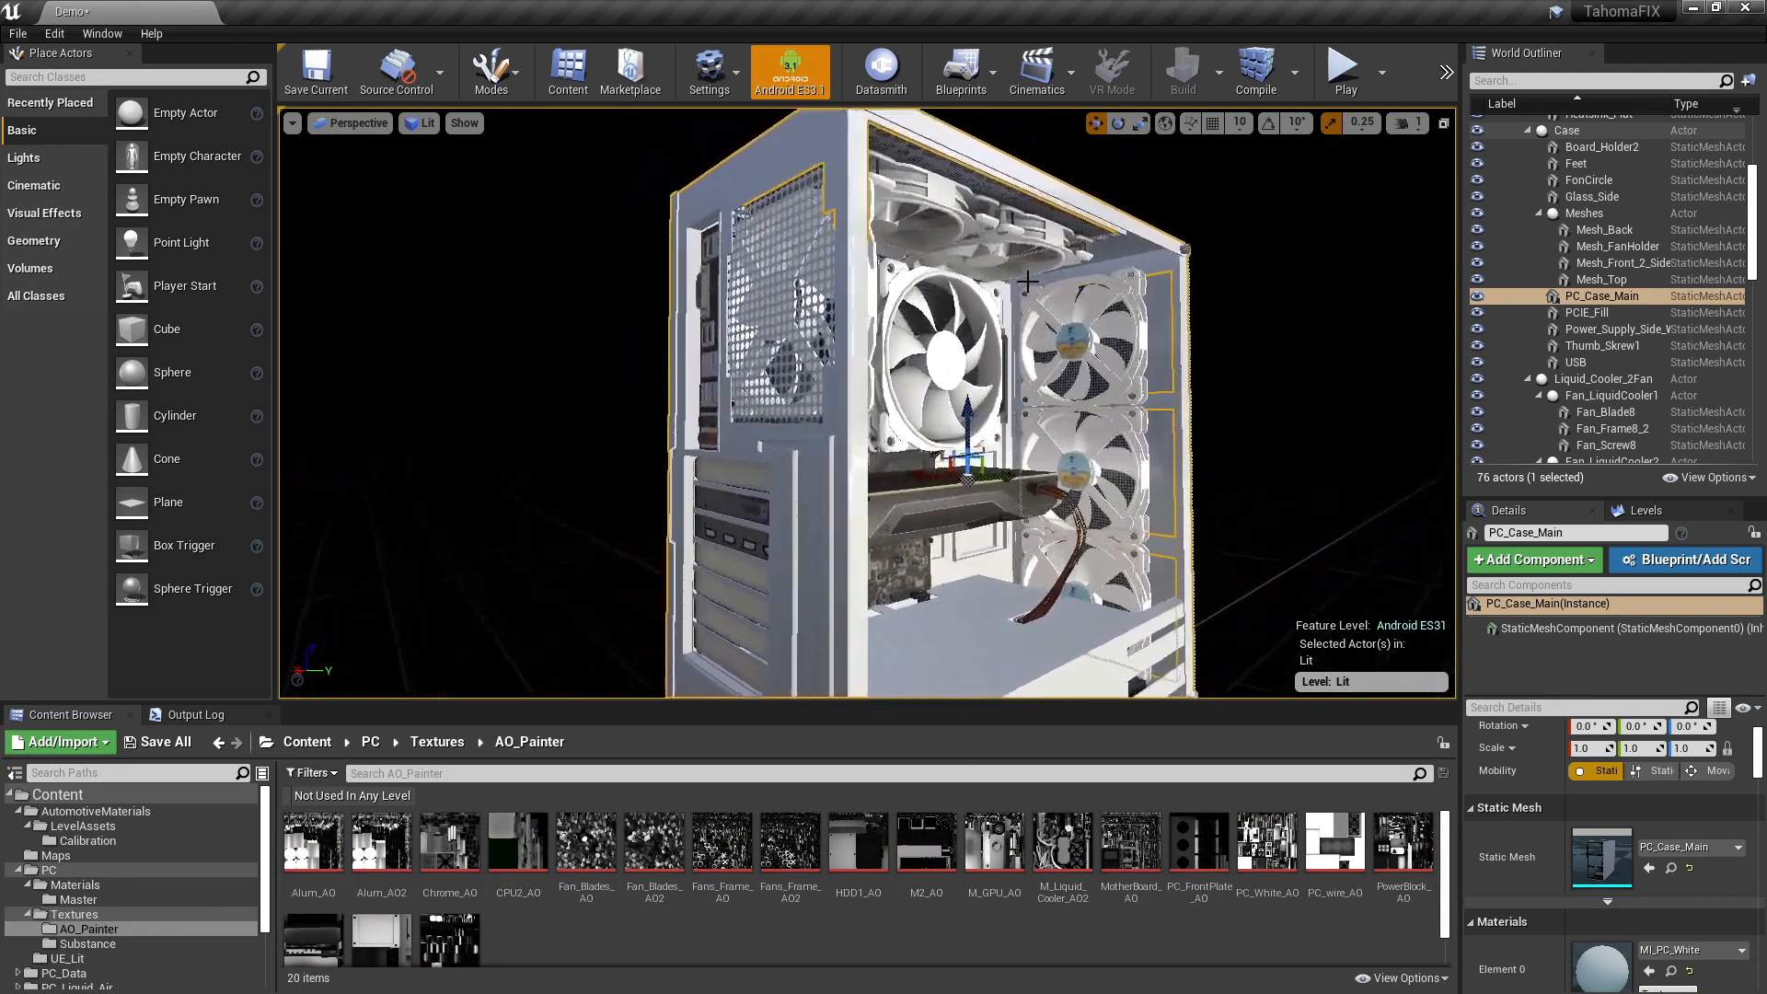
double_click(1601, 975)
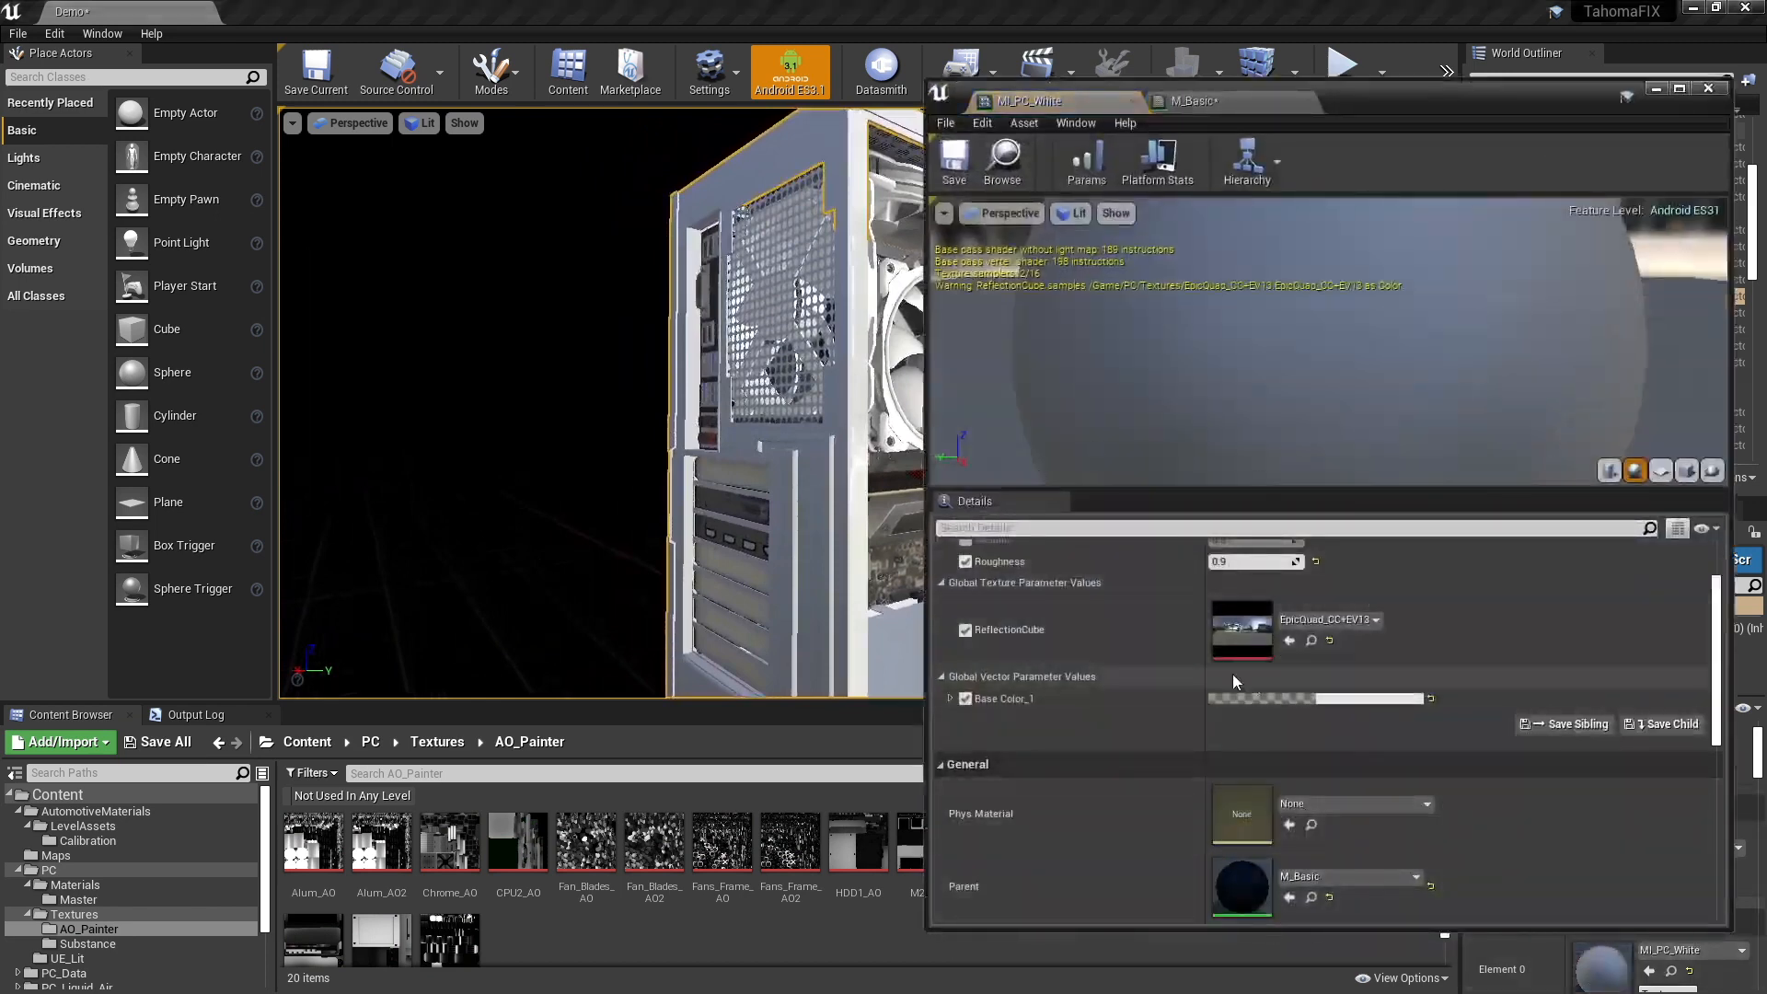
scroll(1234, 681, down, 5)
double_click(1245, 710)
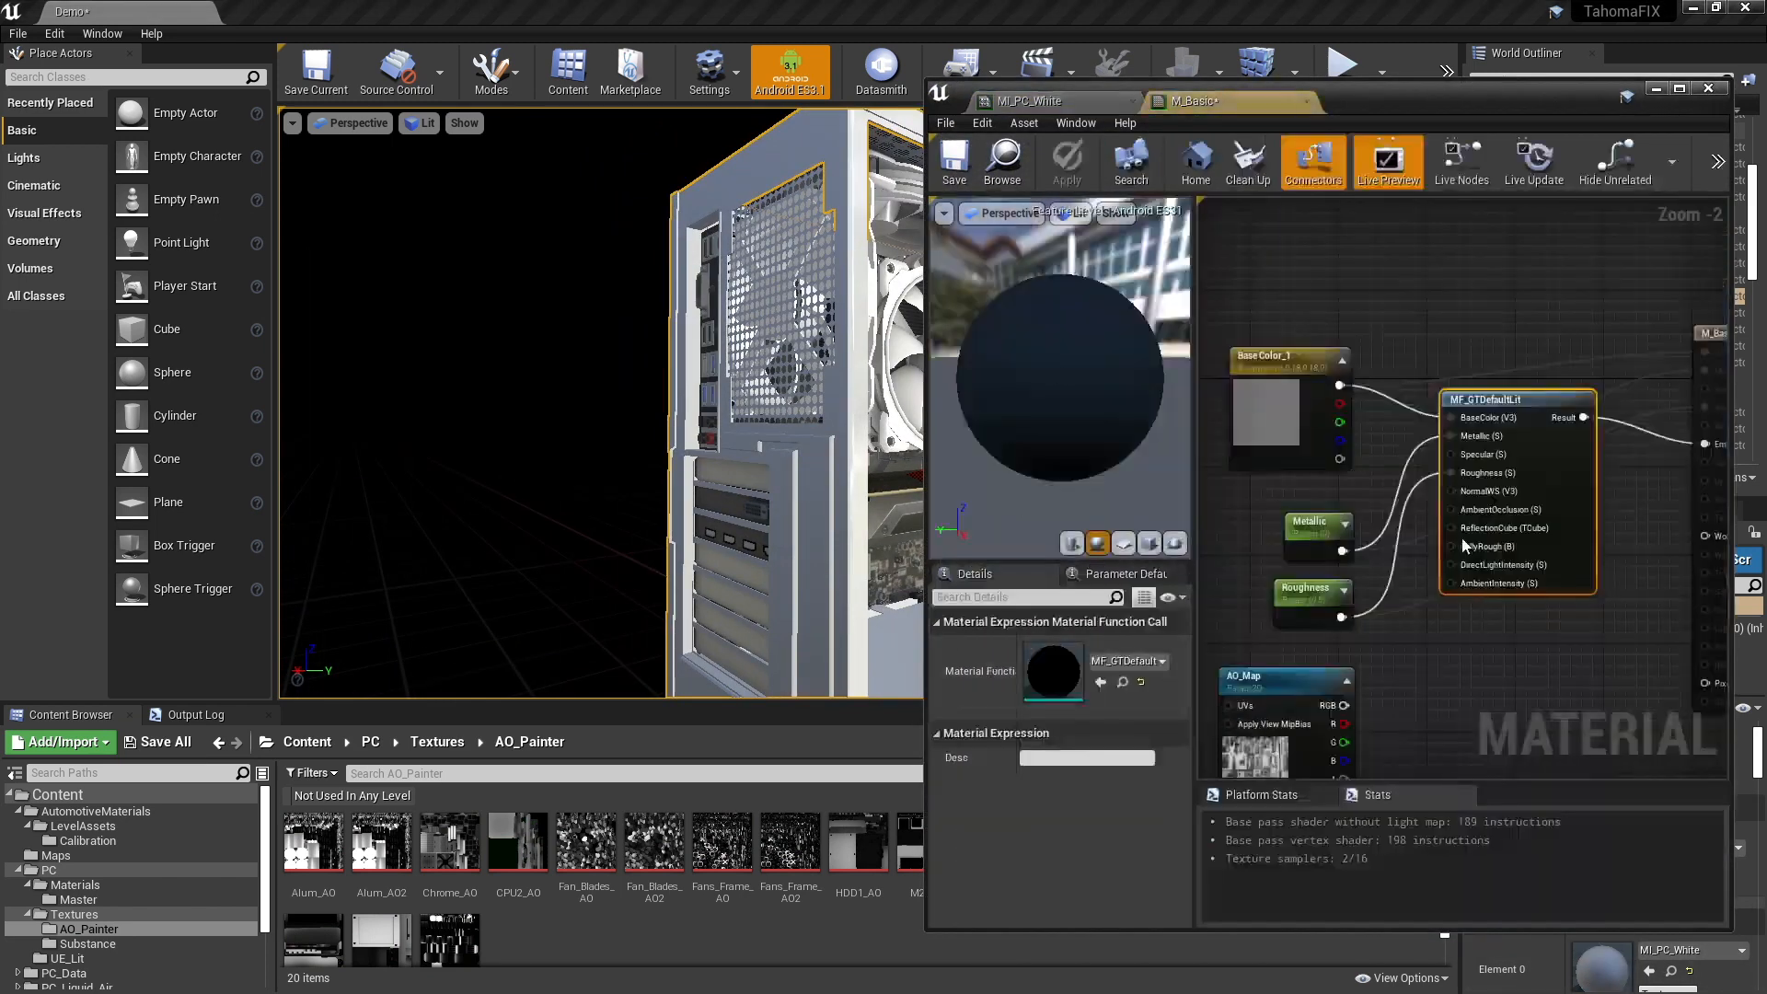
- Connect AO_Map's RGB output to the AmbientOcclusion input of MF_GTDefaultLit in M_Basic and apply the material changes
right_drag(1464, 546, 1494, 359)
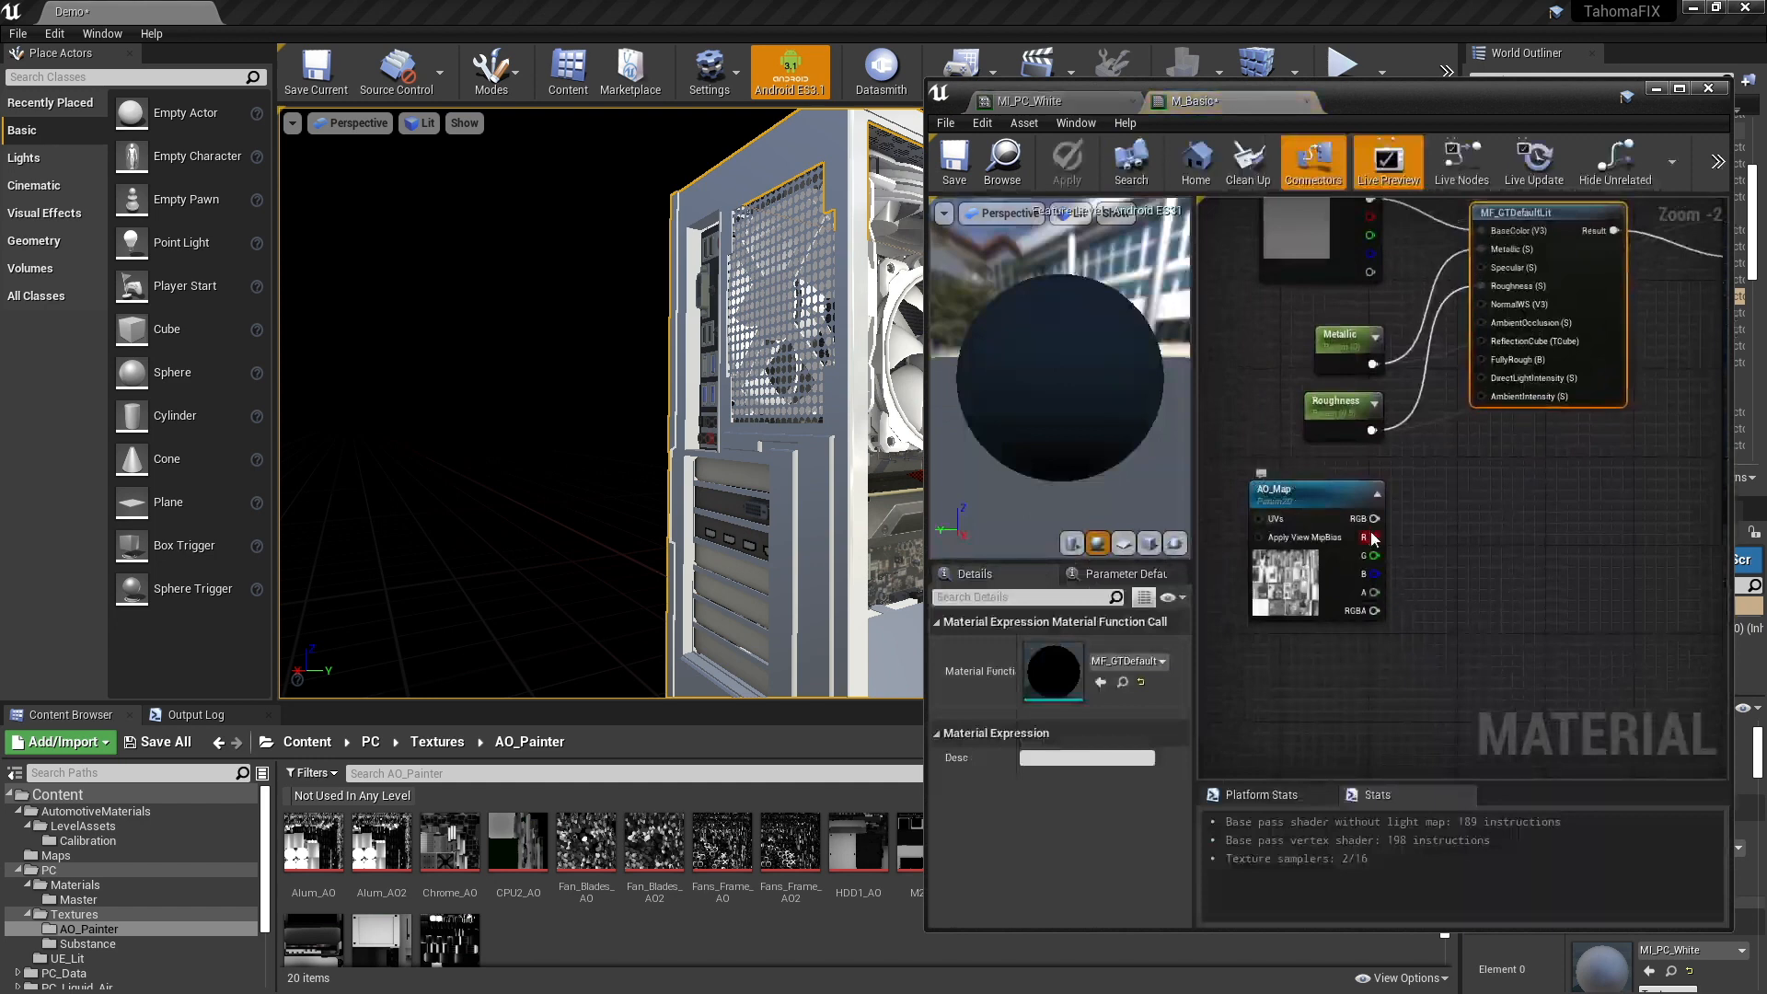
right_drag(1549, 424, 1568, 526)
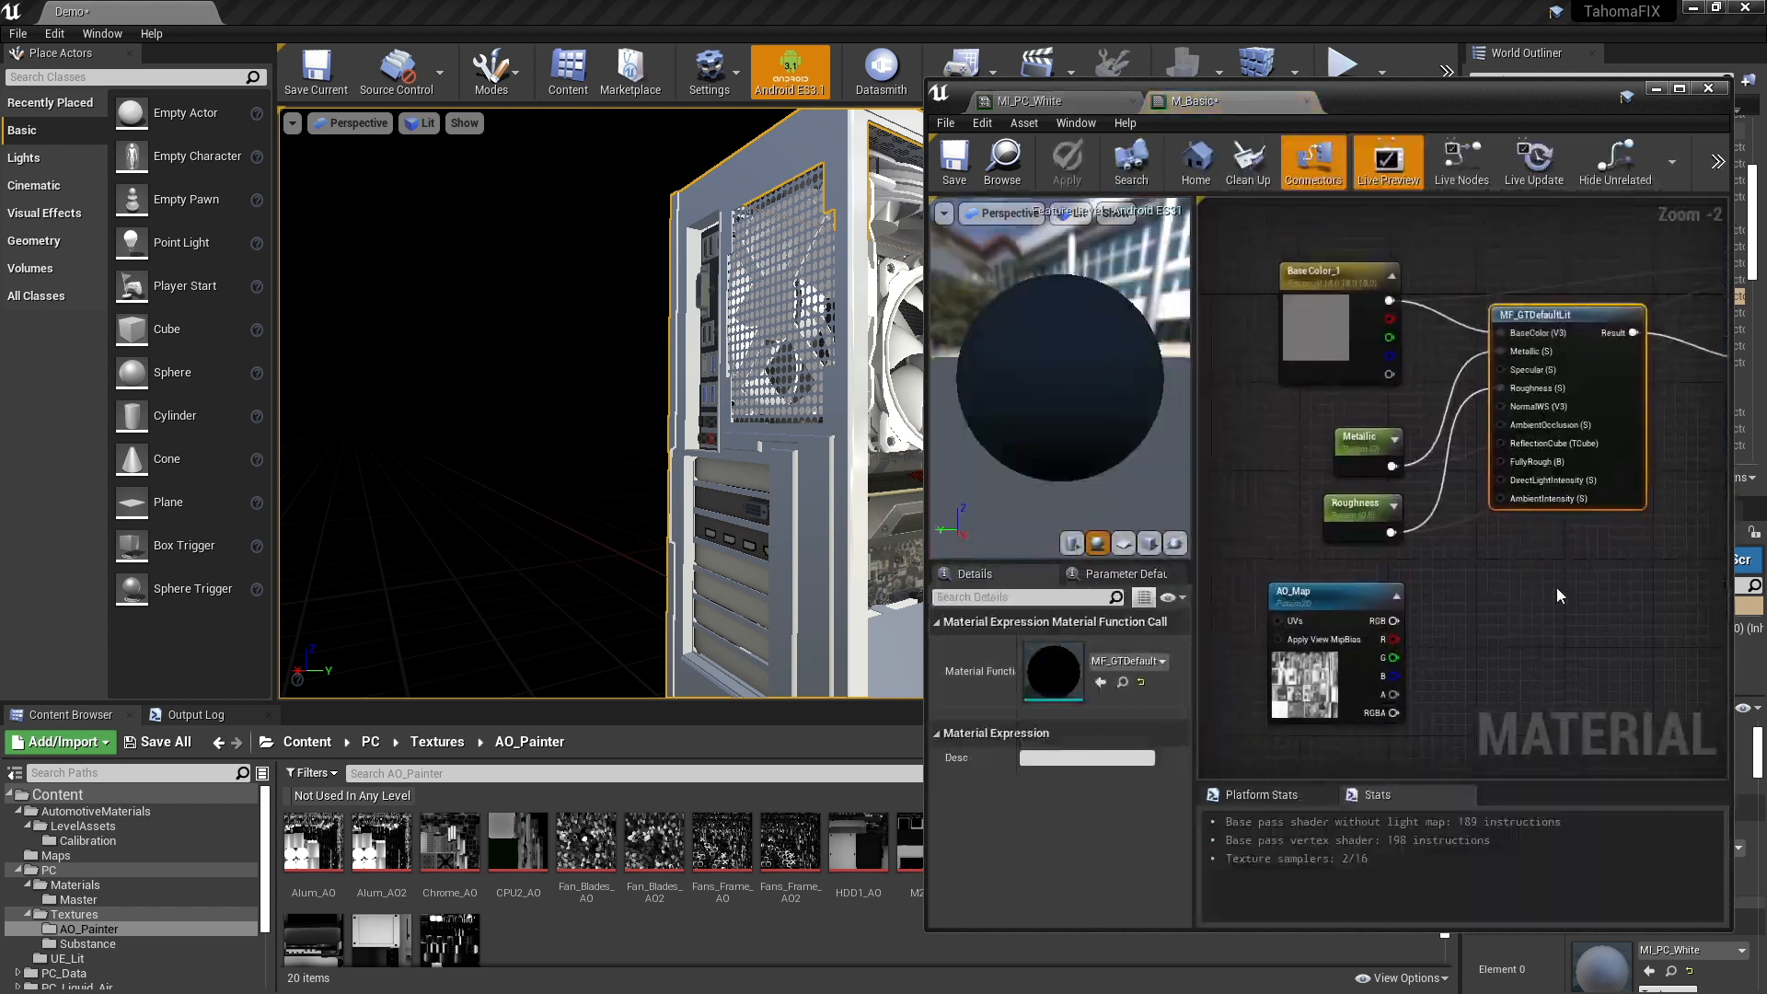
click(1333, 608)
scroll(1088, 766, down, 2)
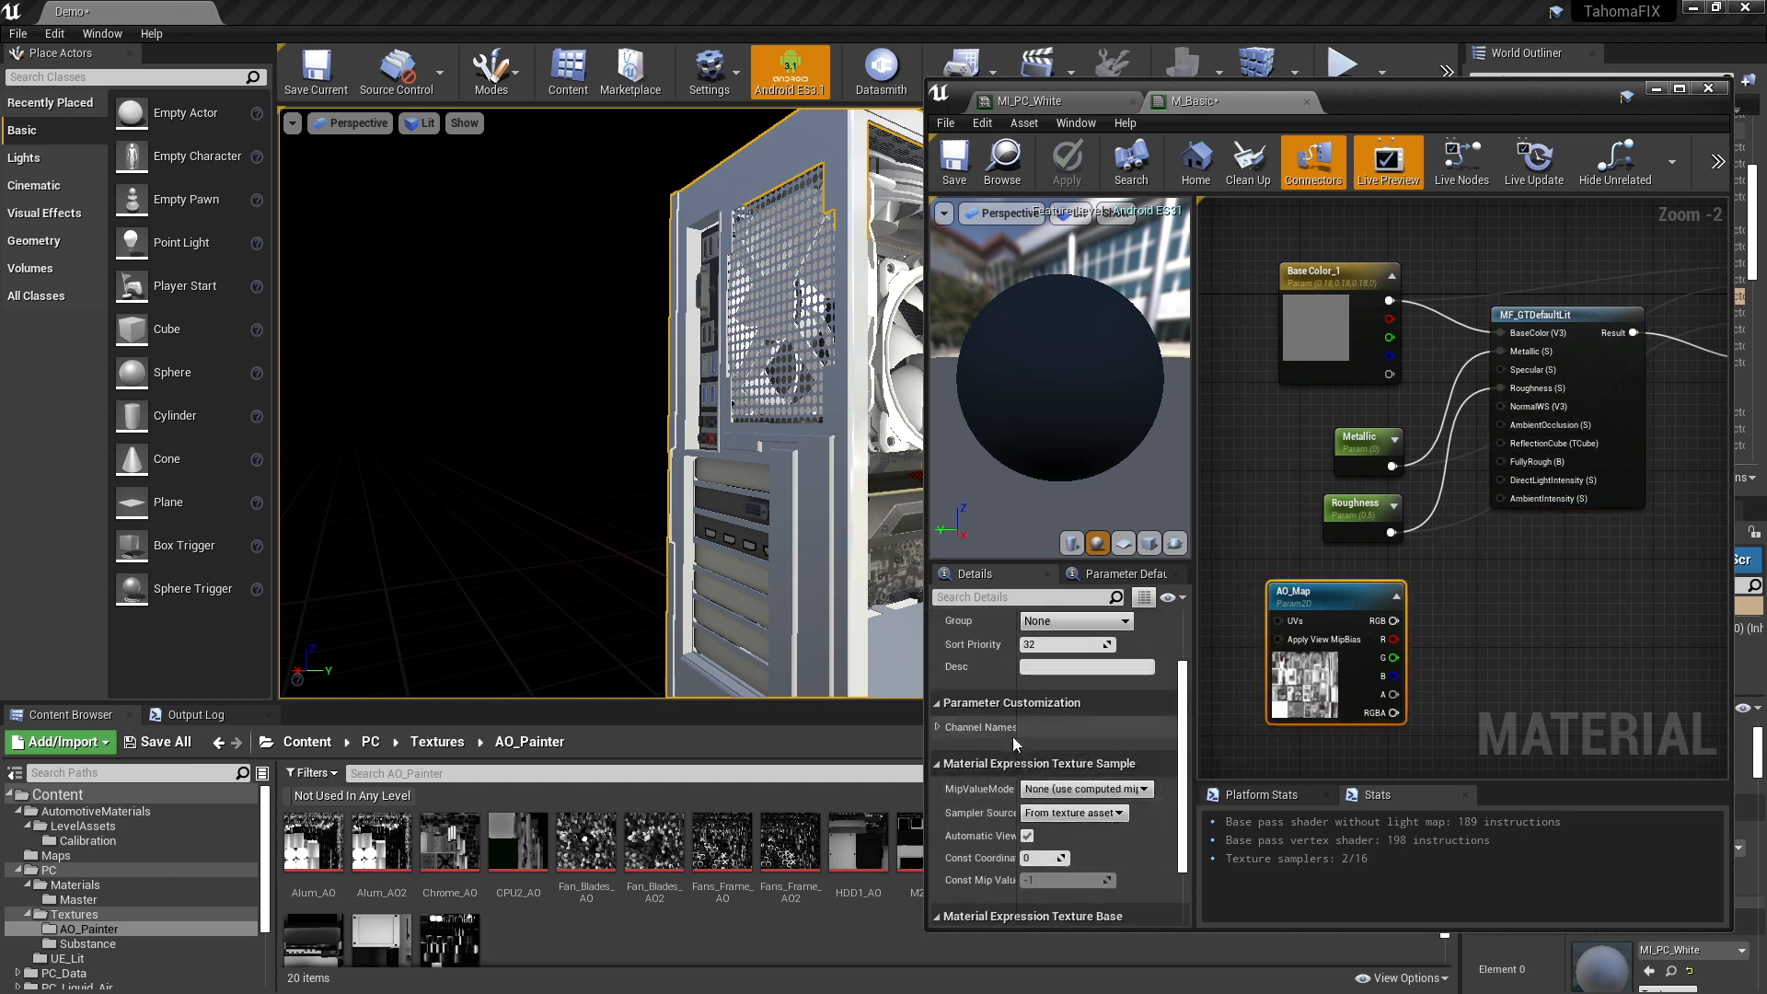
drag(1016, 744, 1047, 743)
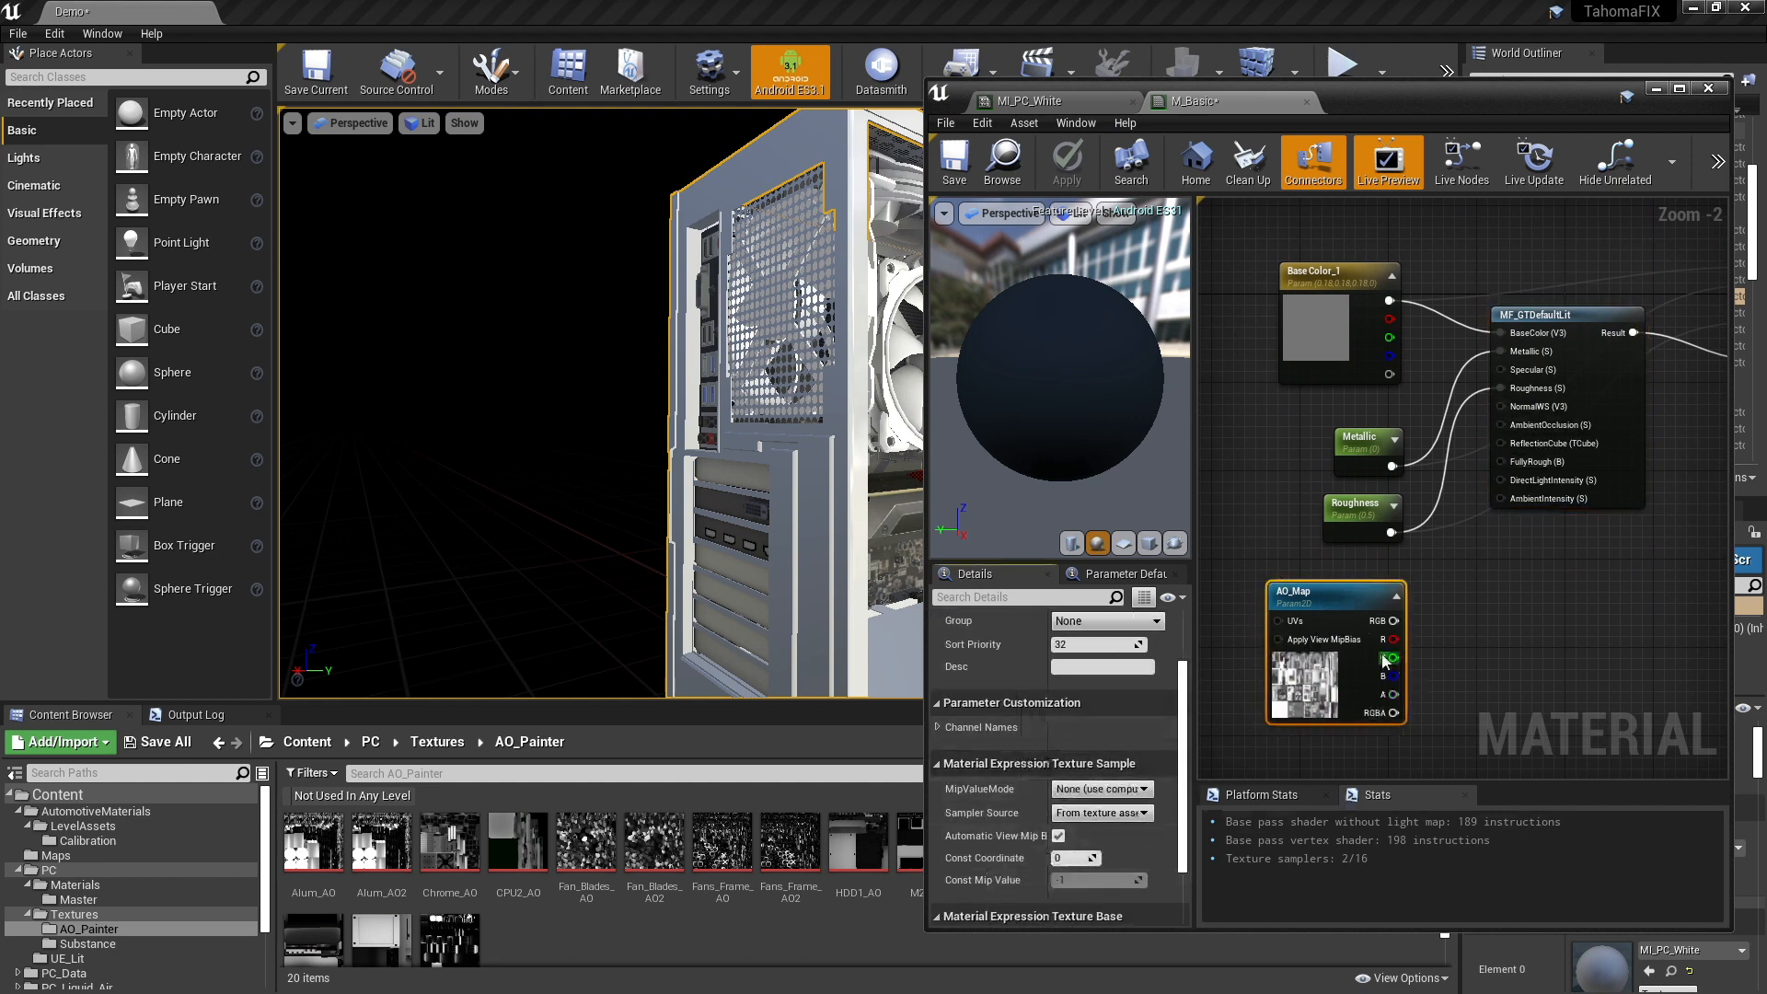
drag(1392, 620, 1499, 427)
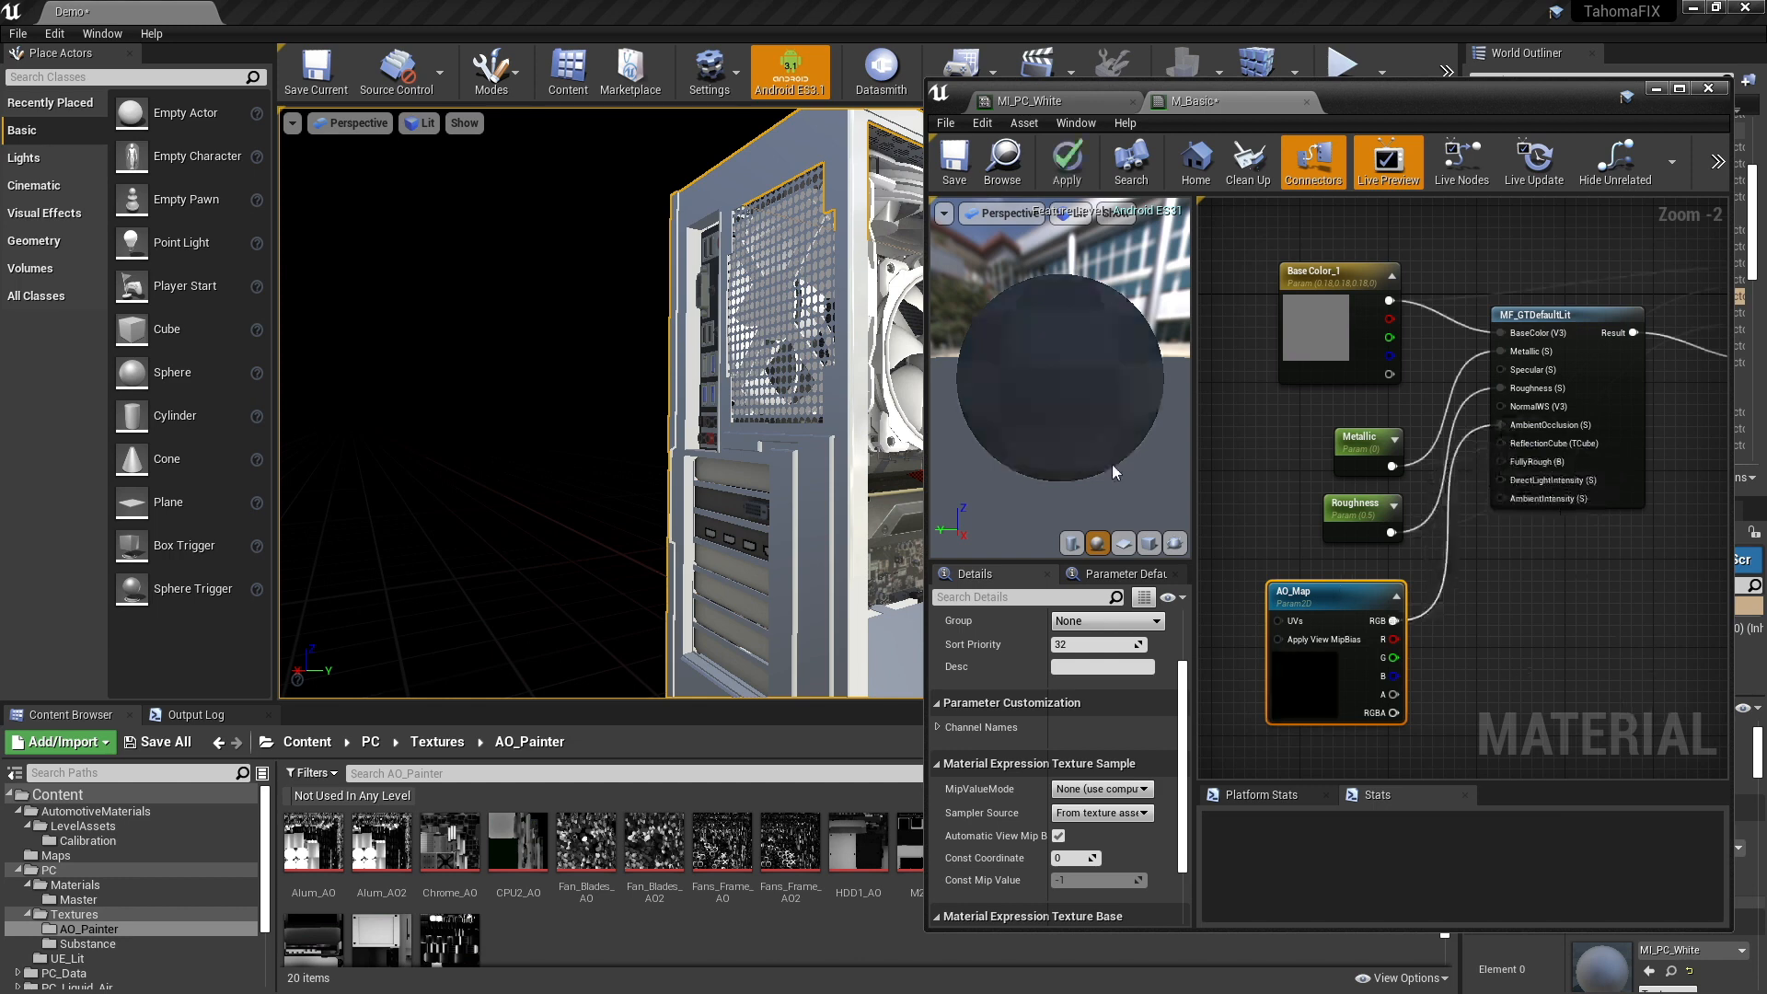
click(1055, 182)
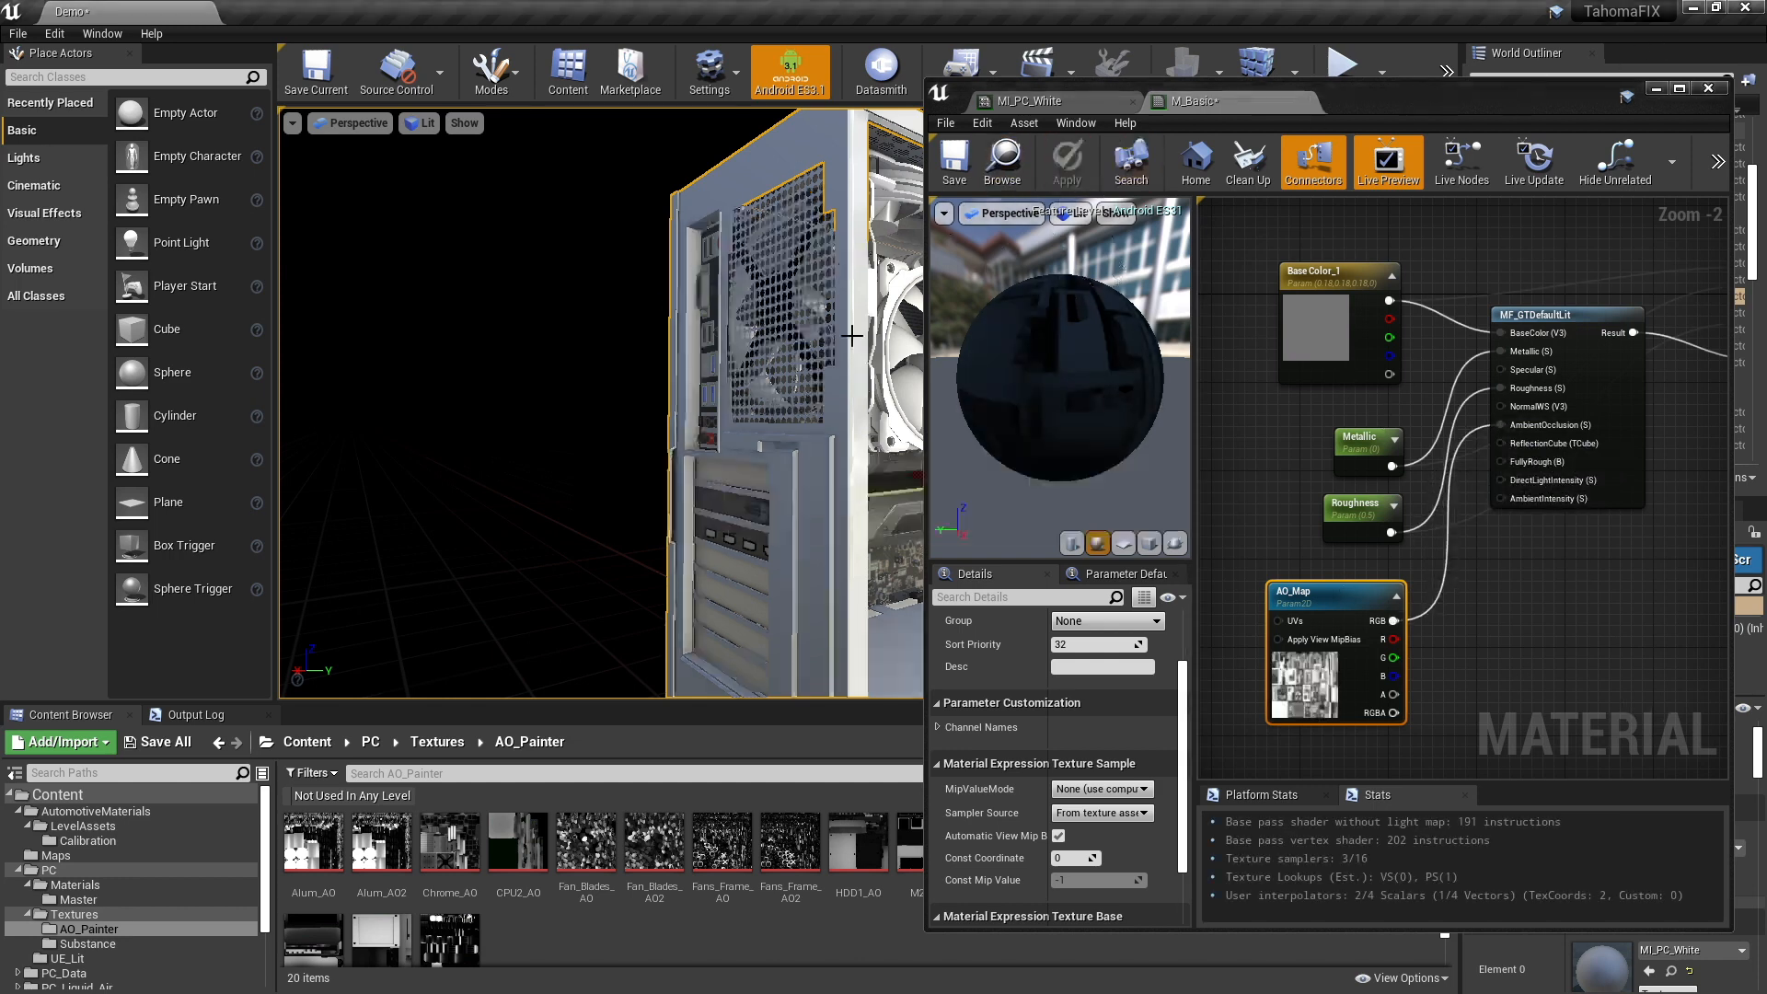
- Inspect the PC case and its interior from several angles with ambient occlusion applied, moving in close to the motherboard
right_drag(851, 336, 851, 336)
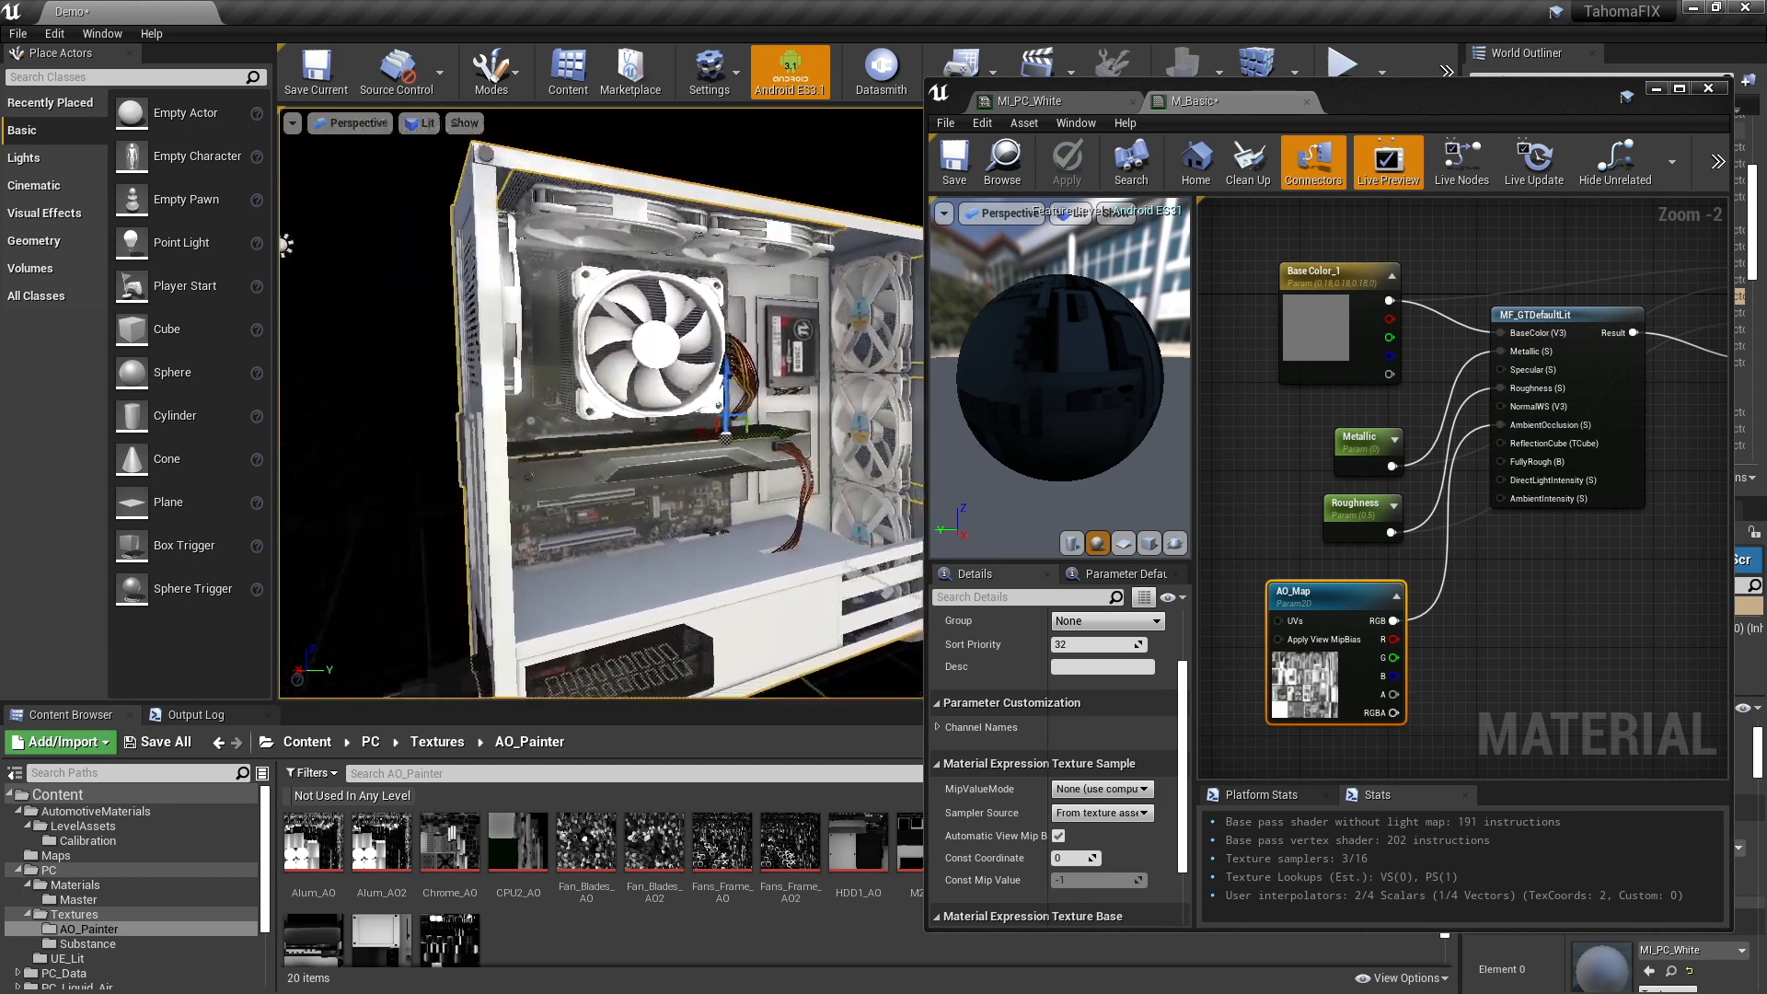
right_drag(732, 352, 732, 353)
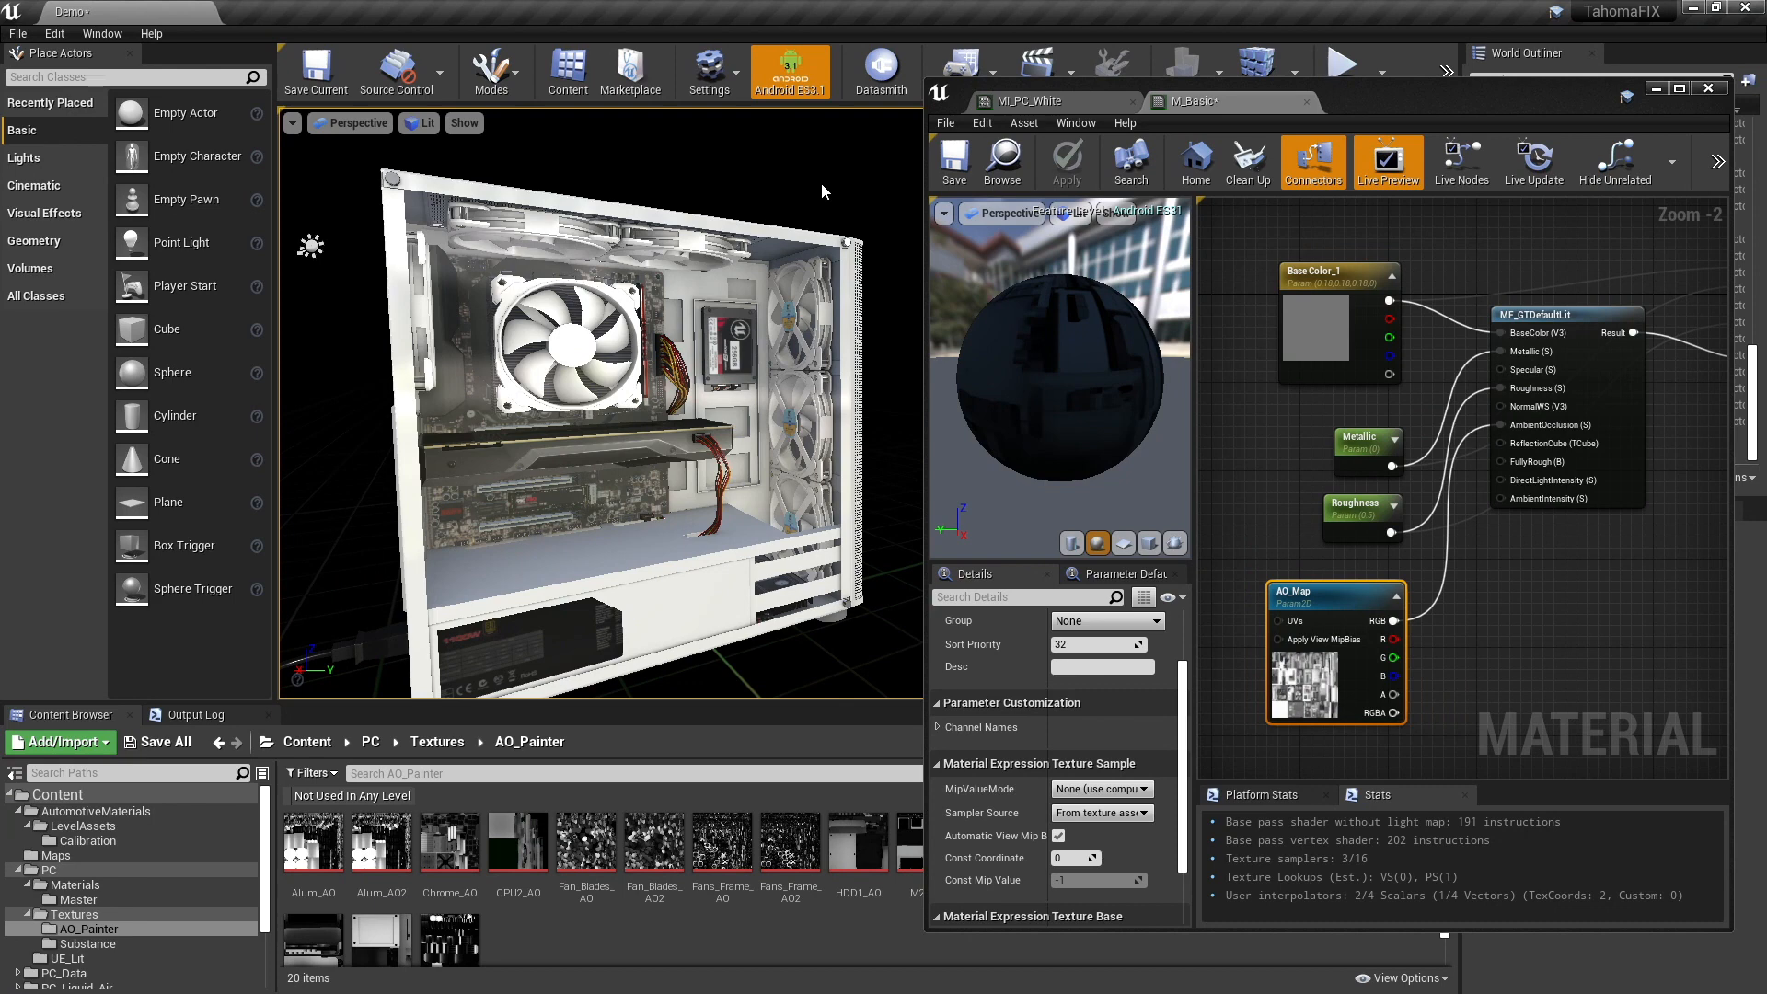
right_drag(821, 182, 781, 245)
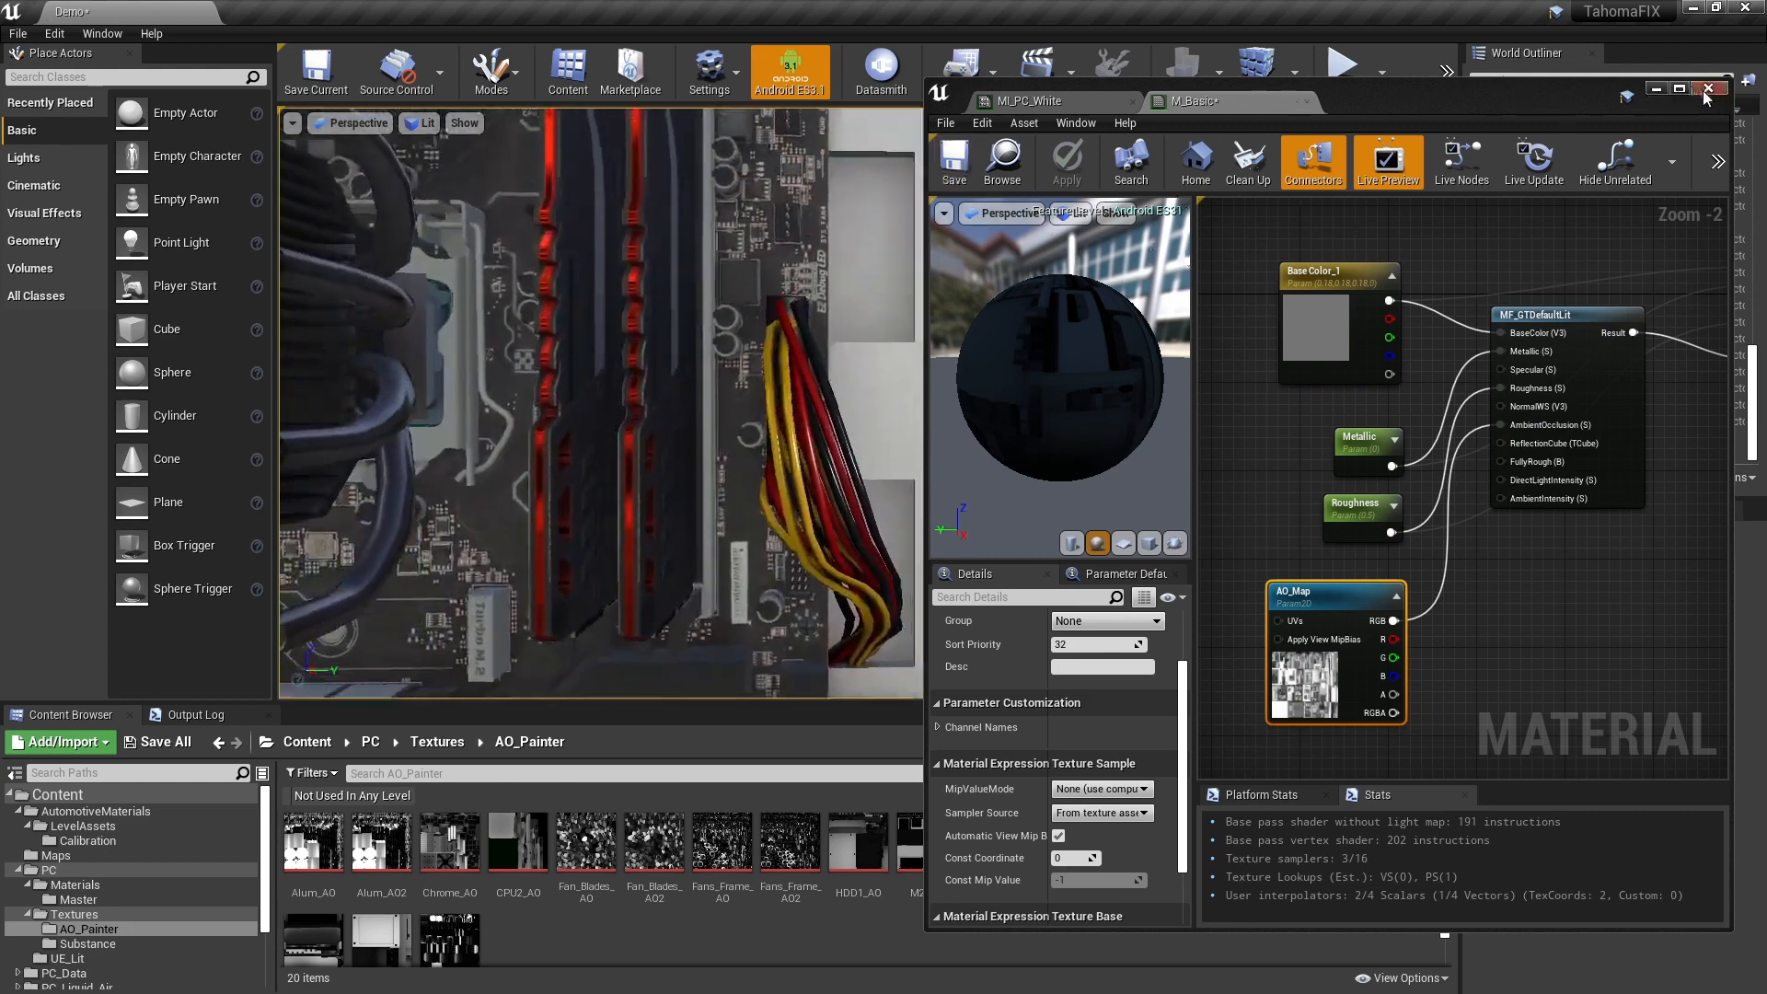
- Close the M_Basic editor, select MotherBoard1, and open its MI_MotherB instance's parent material M_Texture1
click(1657, 90)
click(1669, 516)
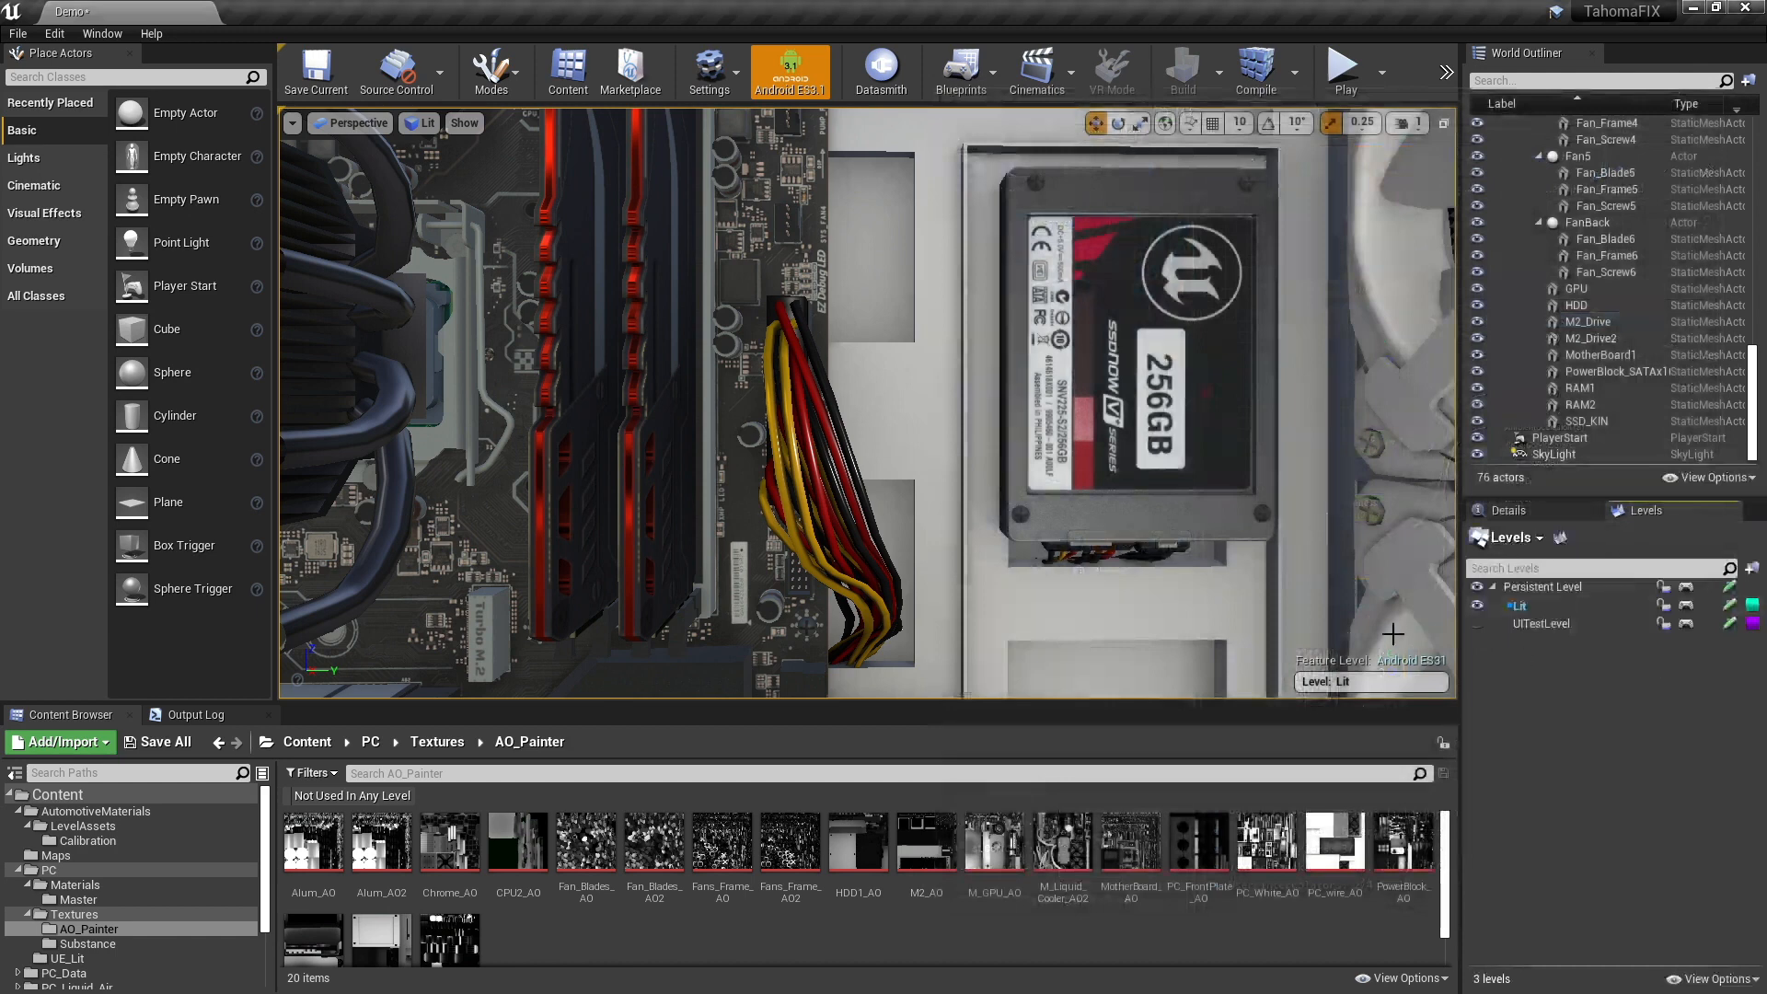
click(1434, 539)
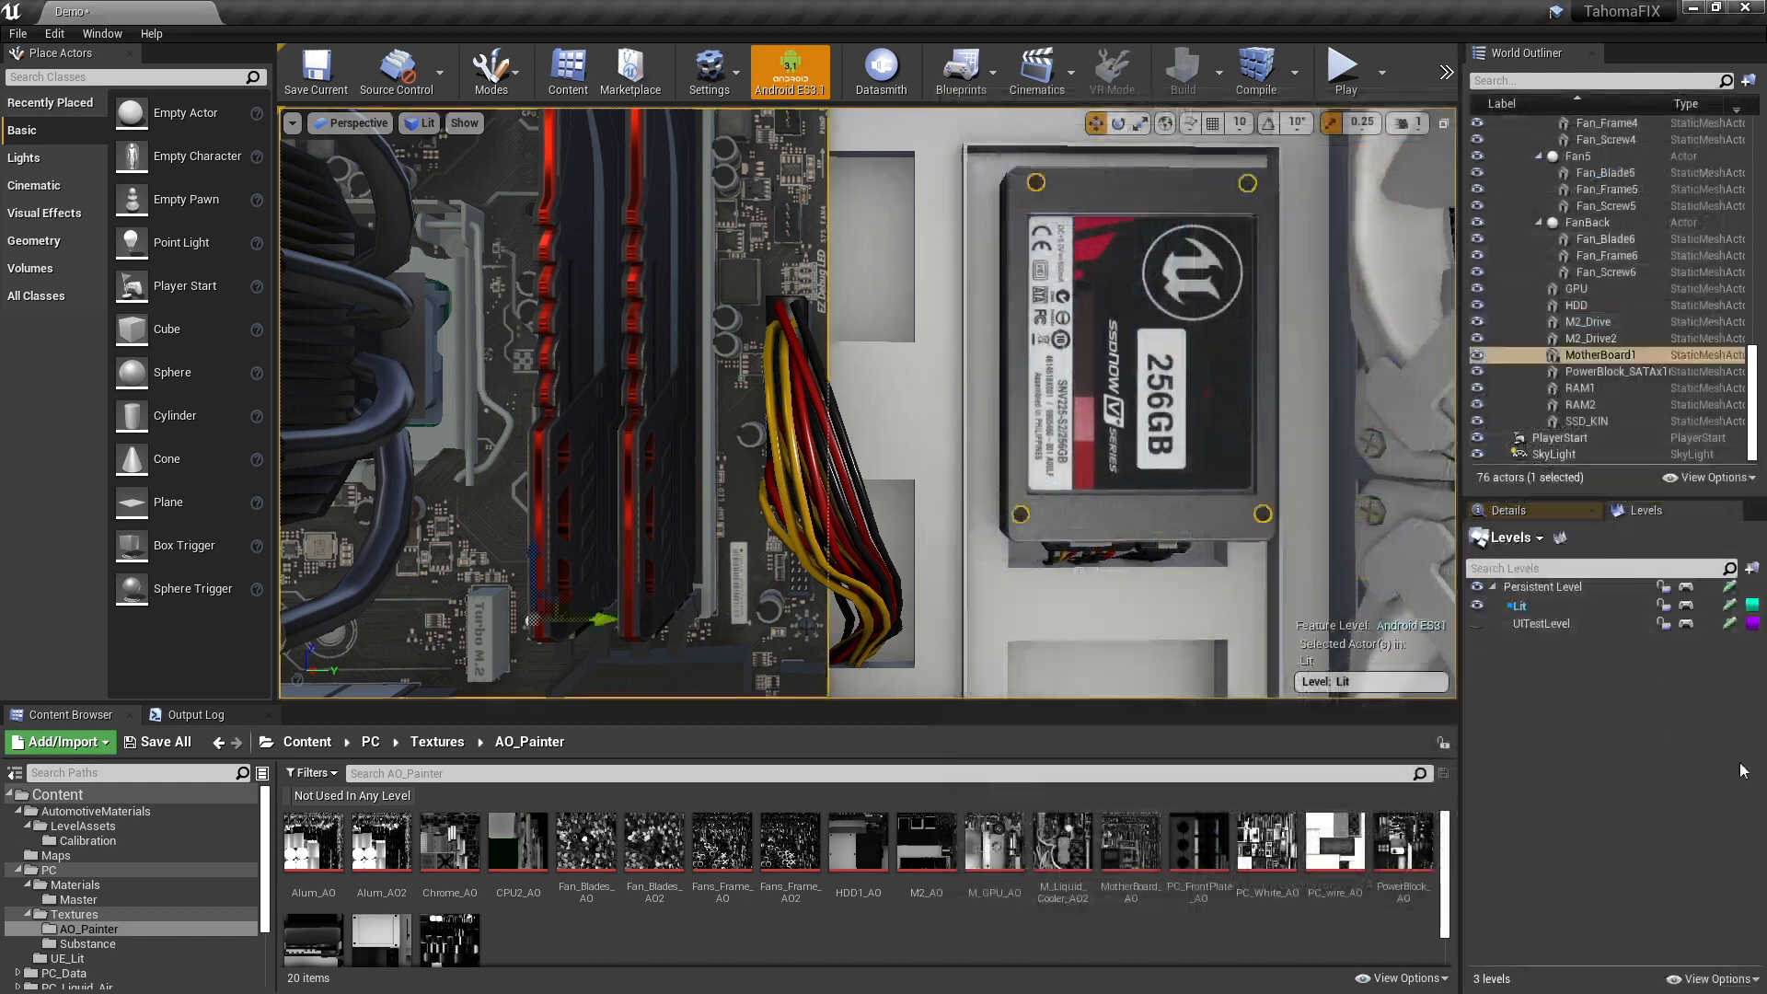
click(1508, 510)
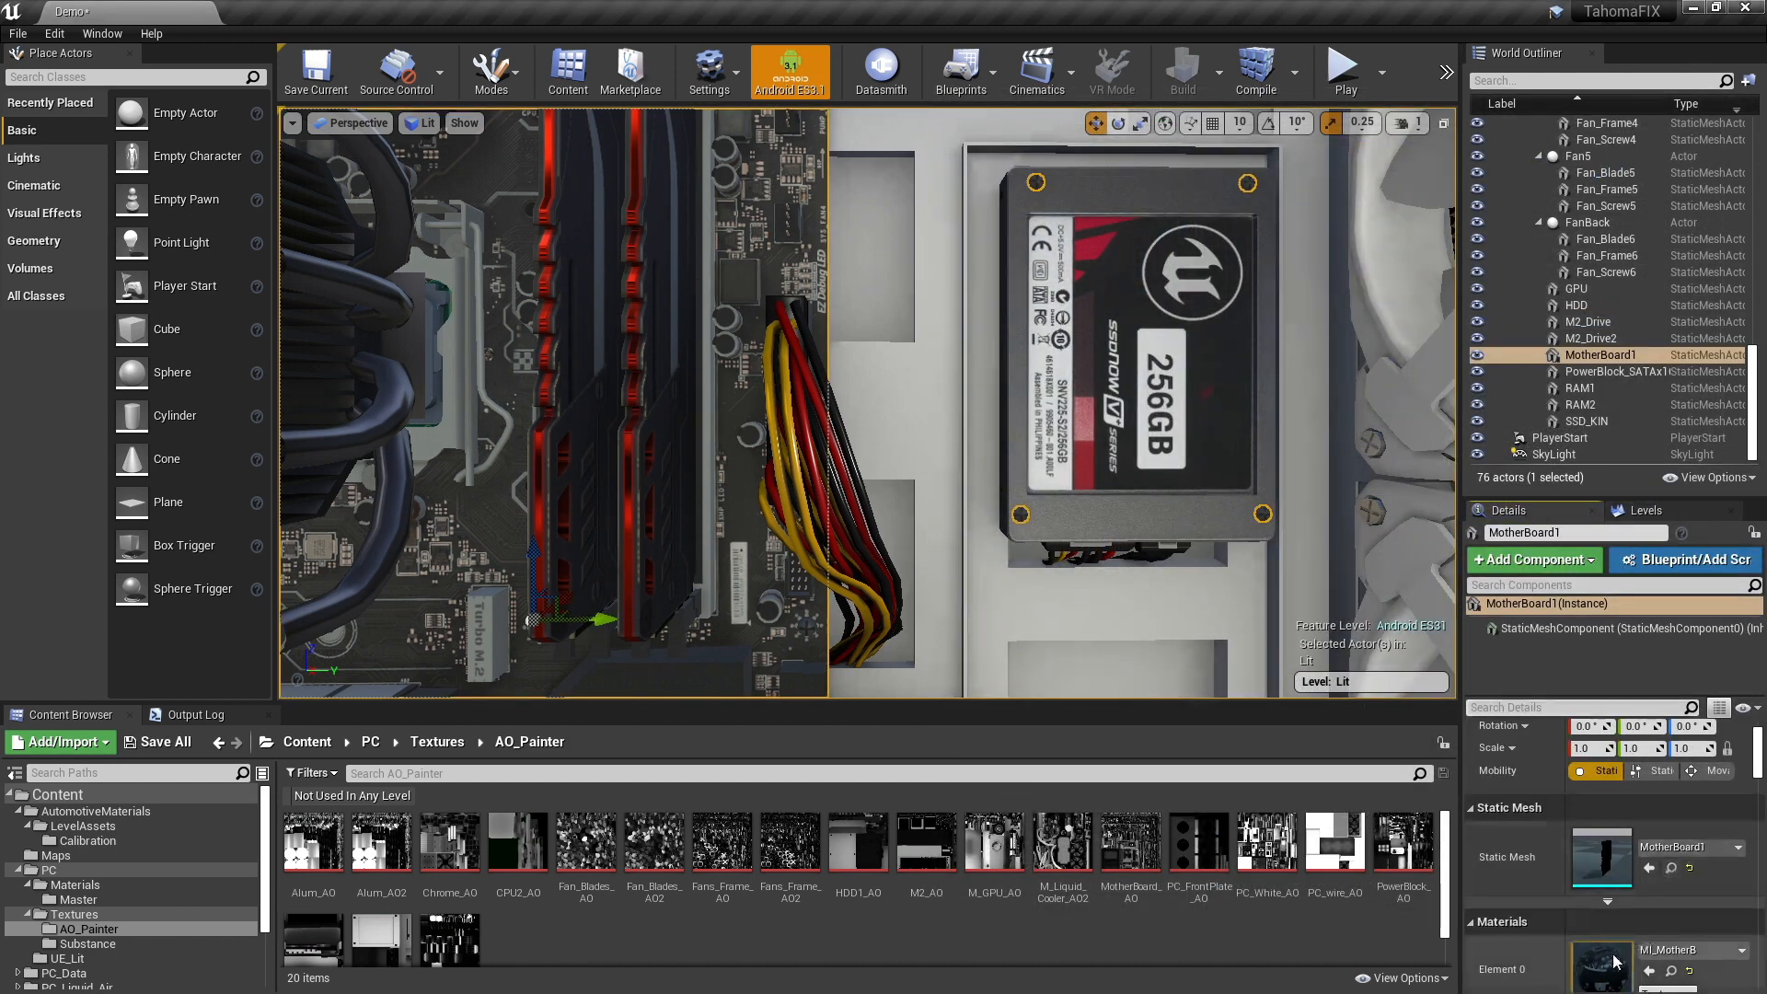
double_click(1606, 962)
double_click(1241, 837)
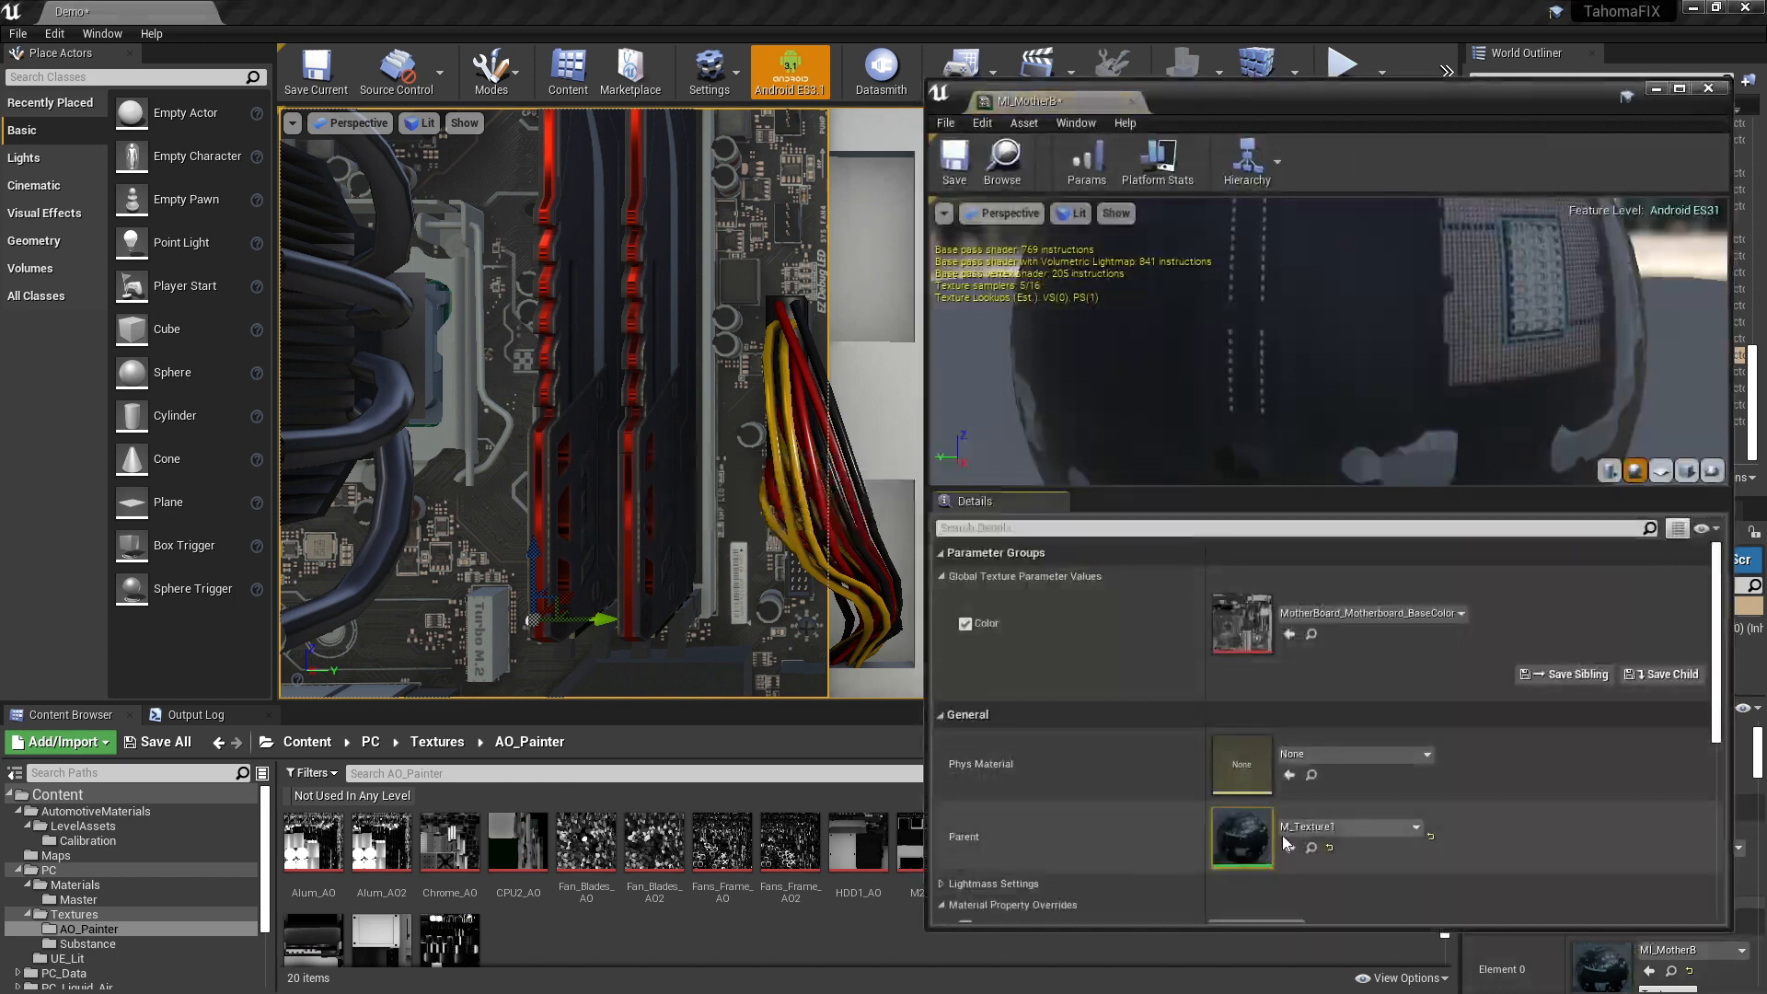
- Add an MF_GTDefaultLit function node to the M_Texture1 material graph
scroll(1397, 532, down, 2)
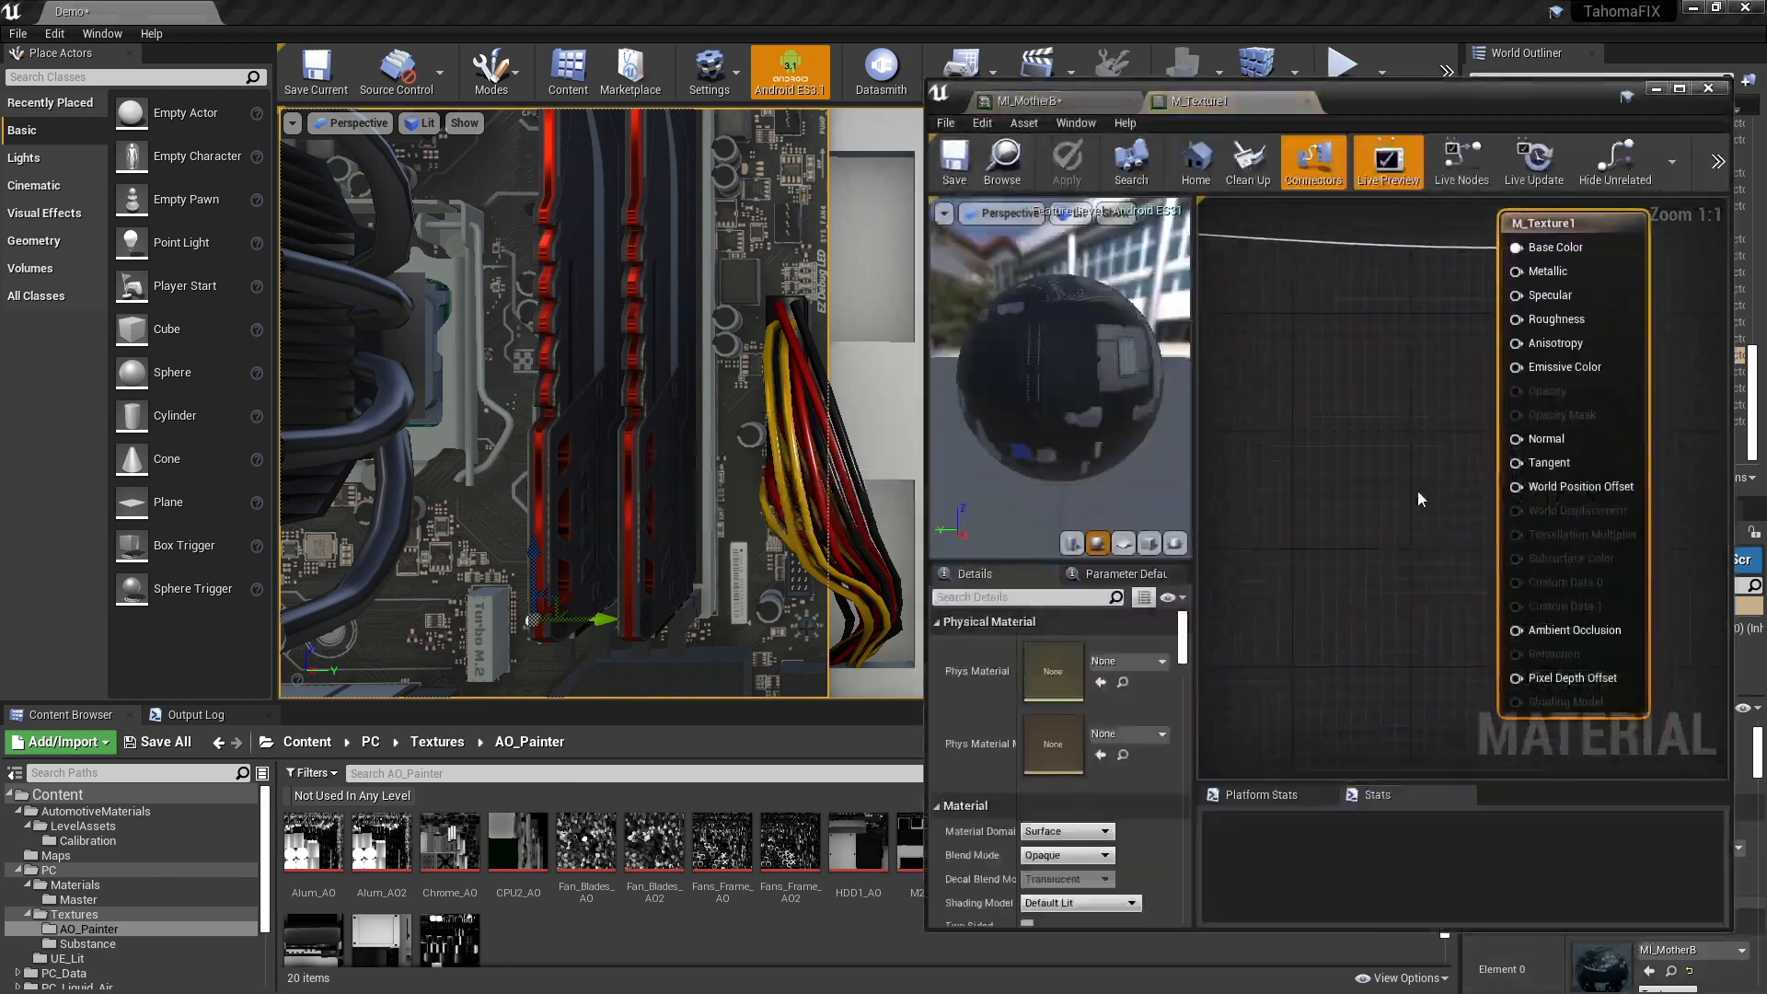
mouse_move(1329, 475)
right_down()
mouse_move(1482, 529)
mouse_move(1337, 508)
right_up()
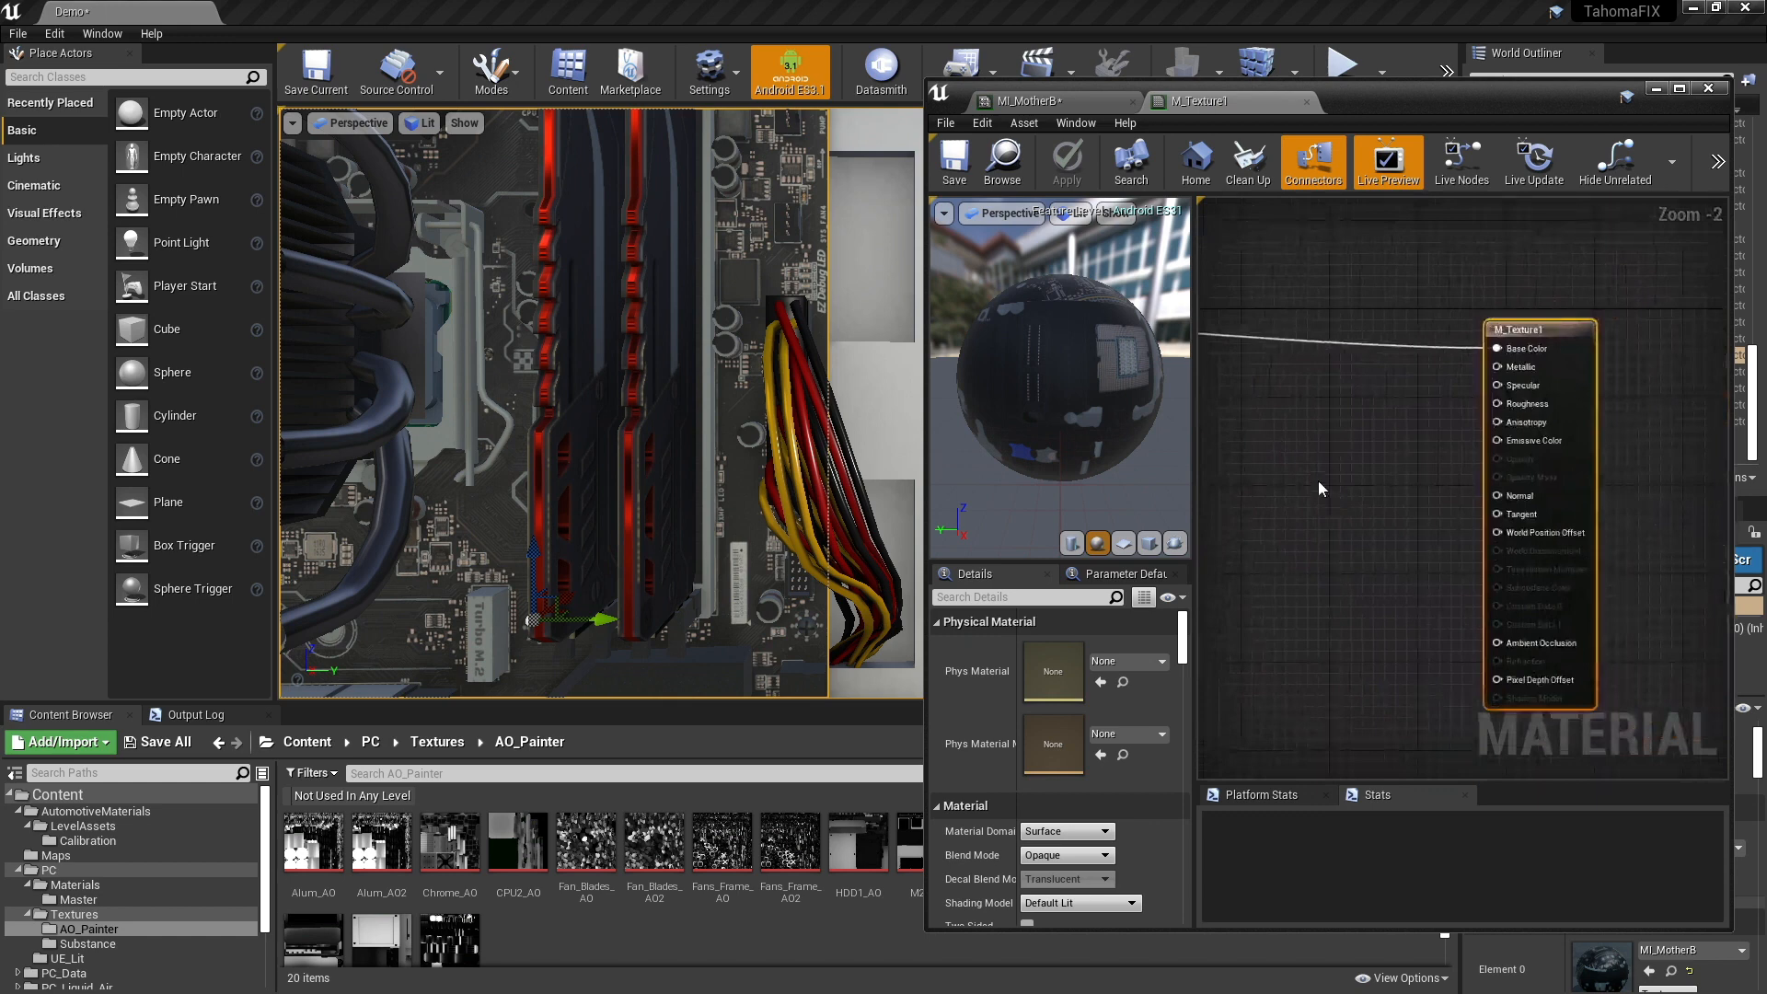
right_click(1318, 484)
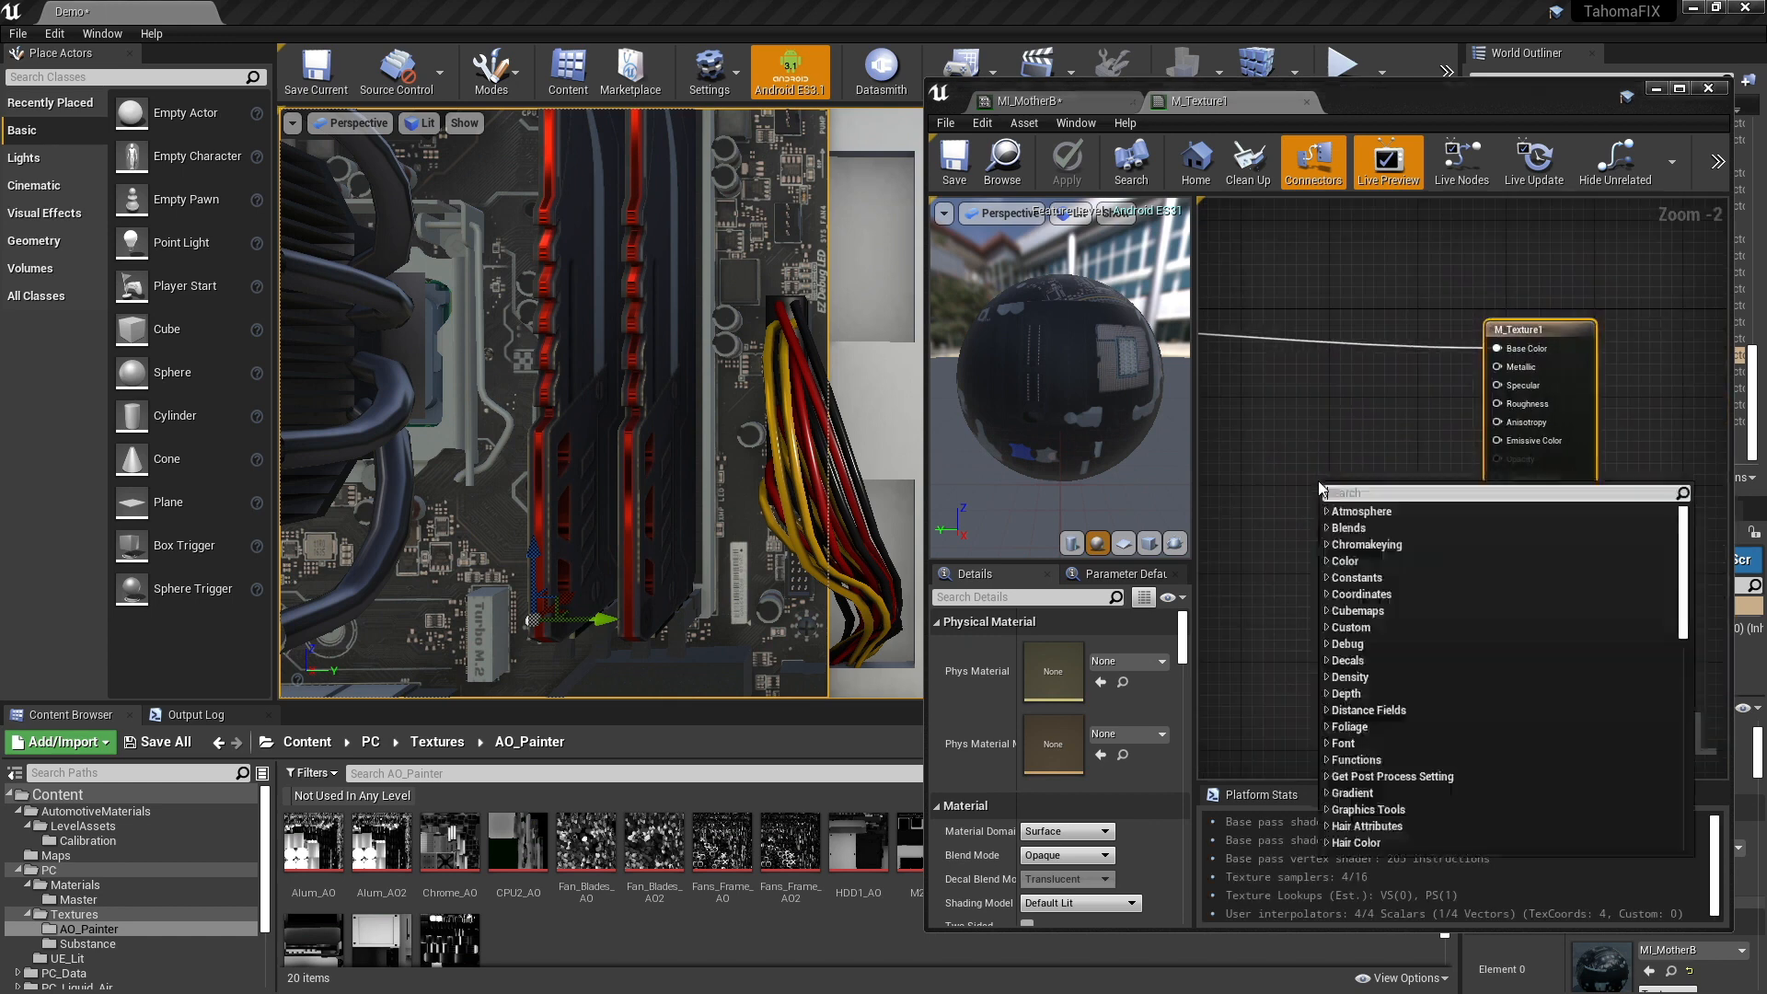
text(gt)
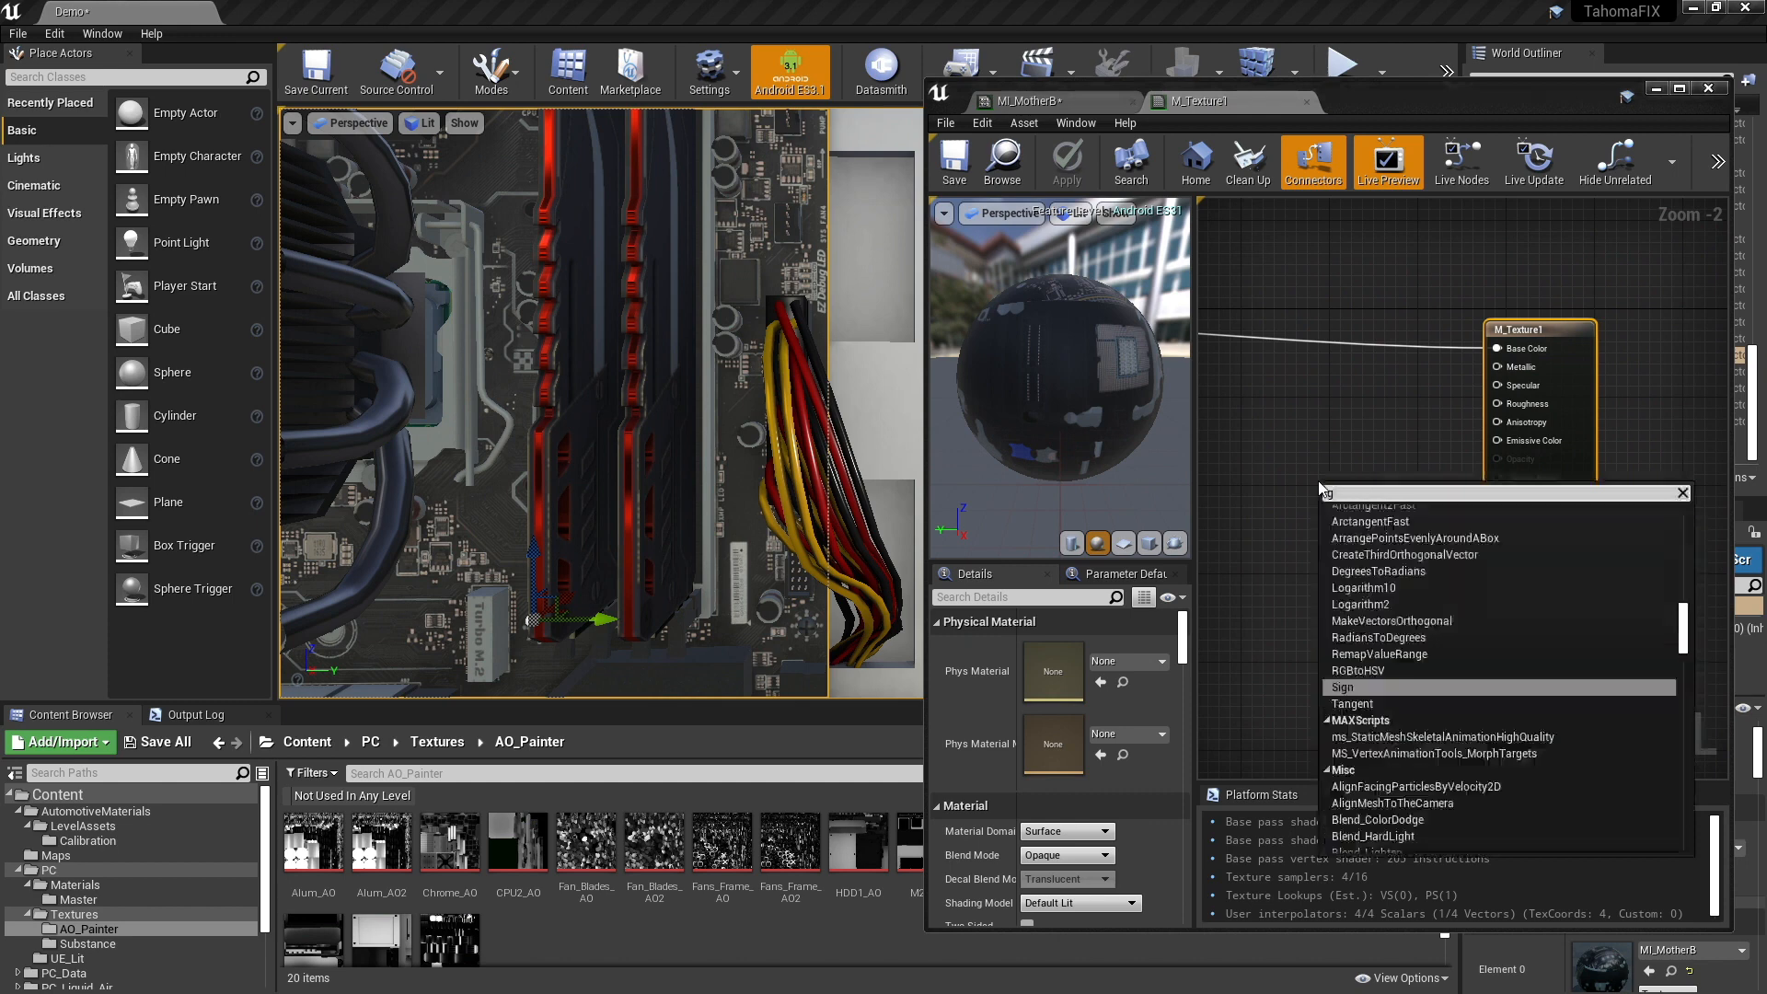
key(Up)
key(Up)
key(Up)
key(Up)
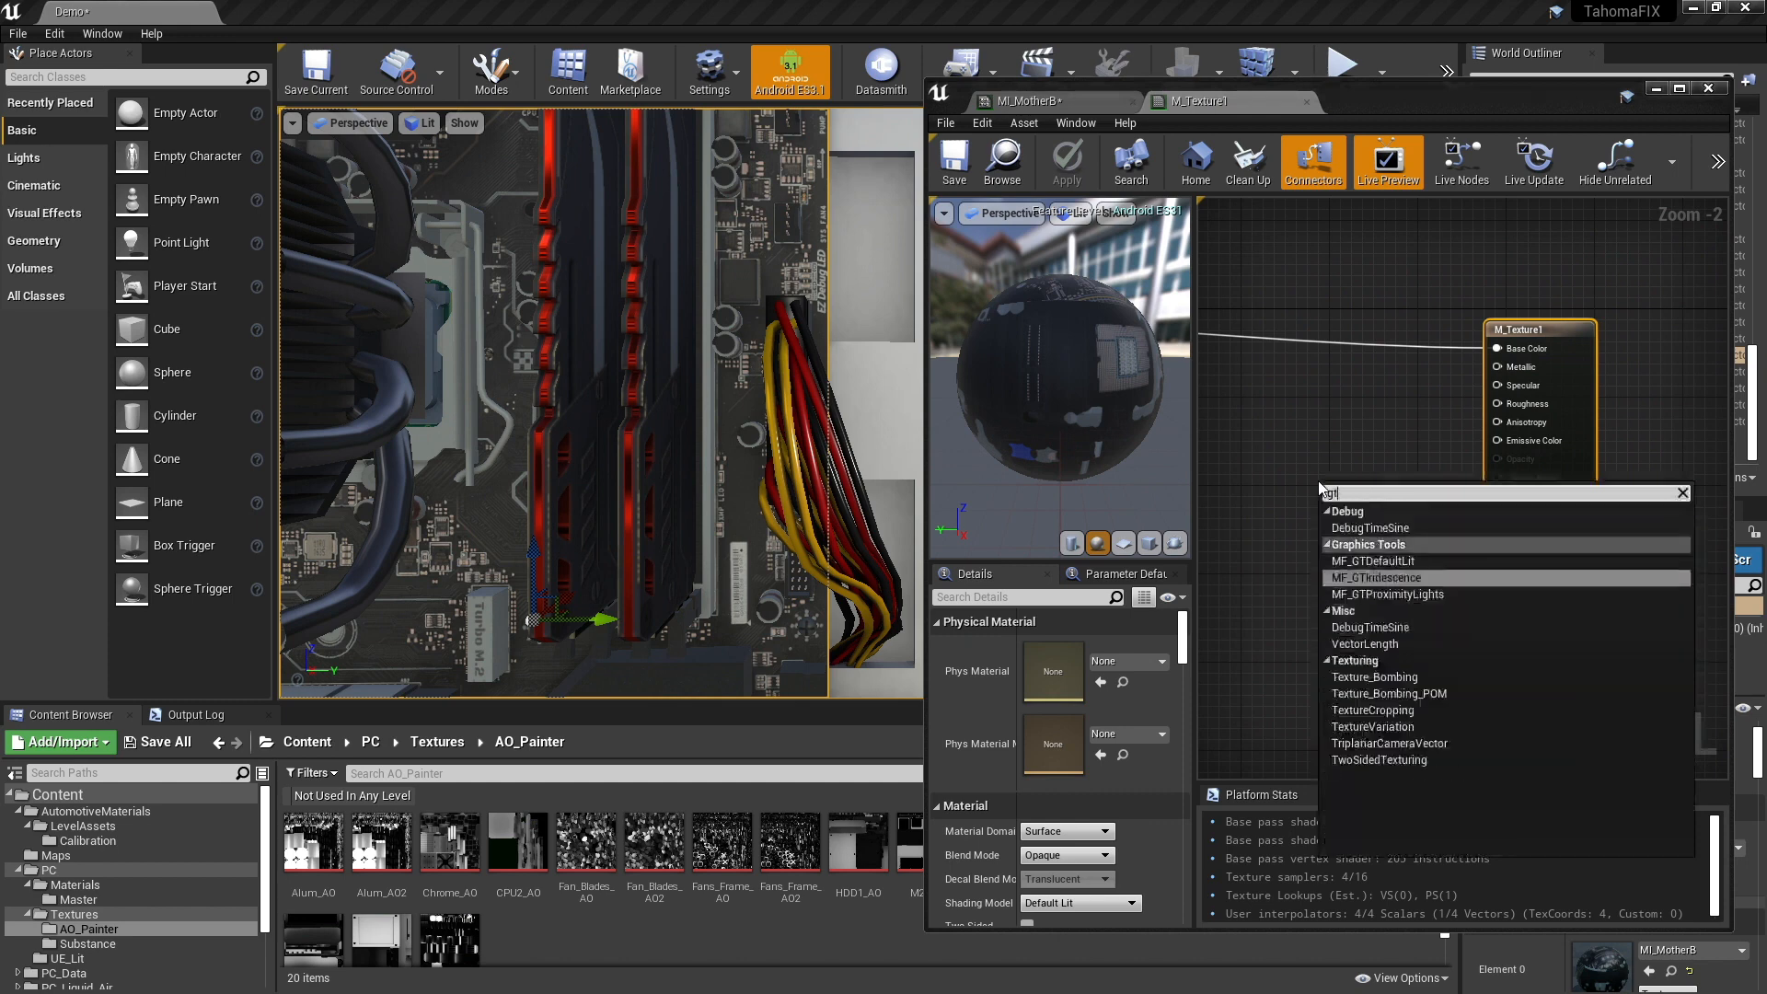
key(Return)
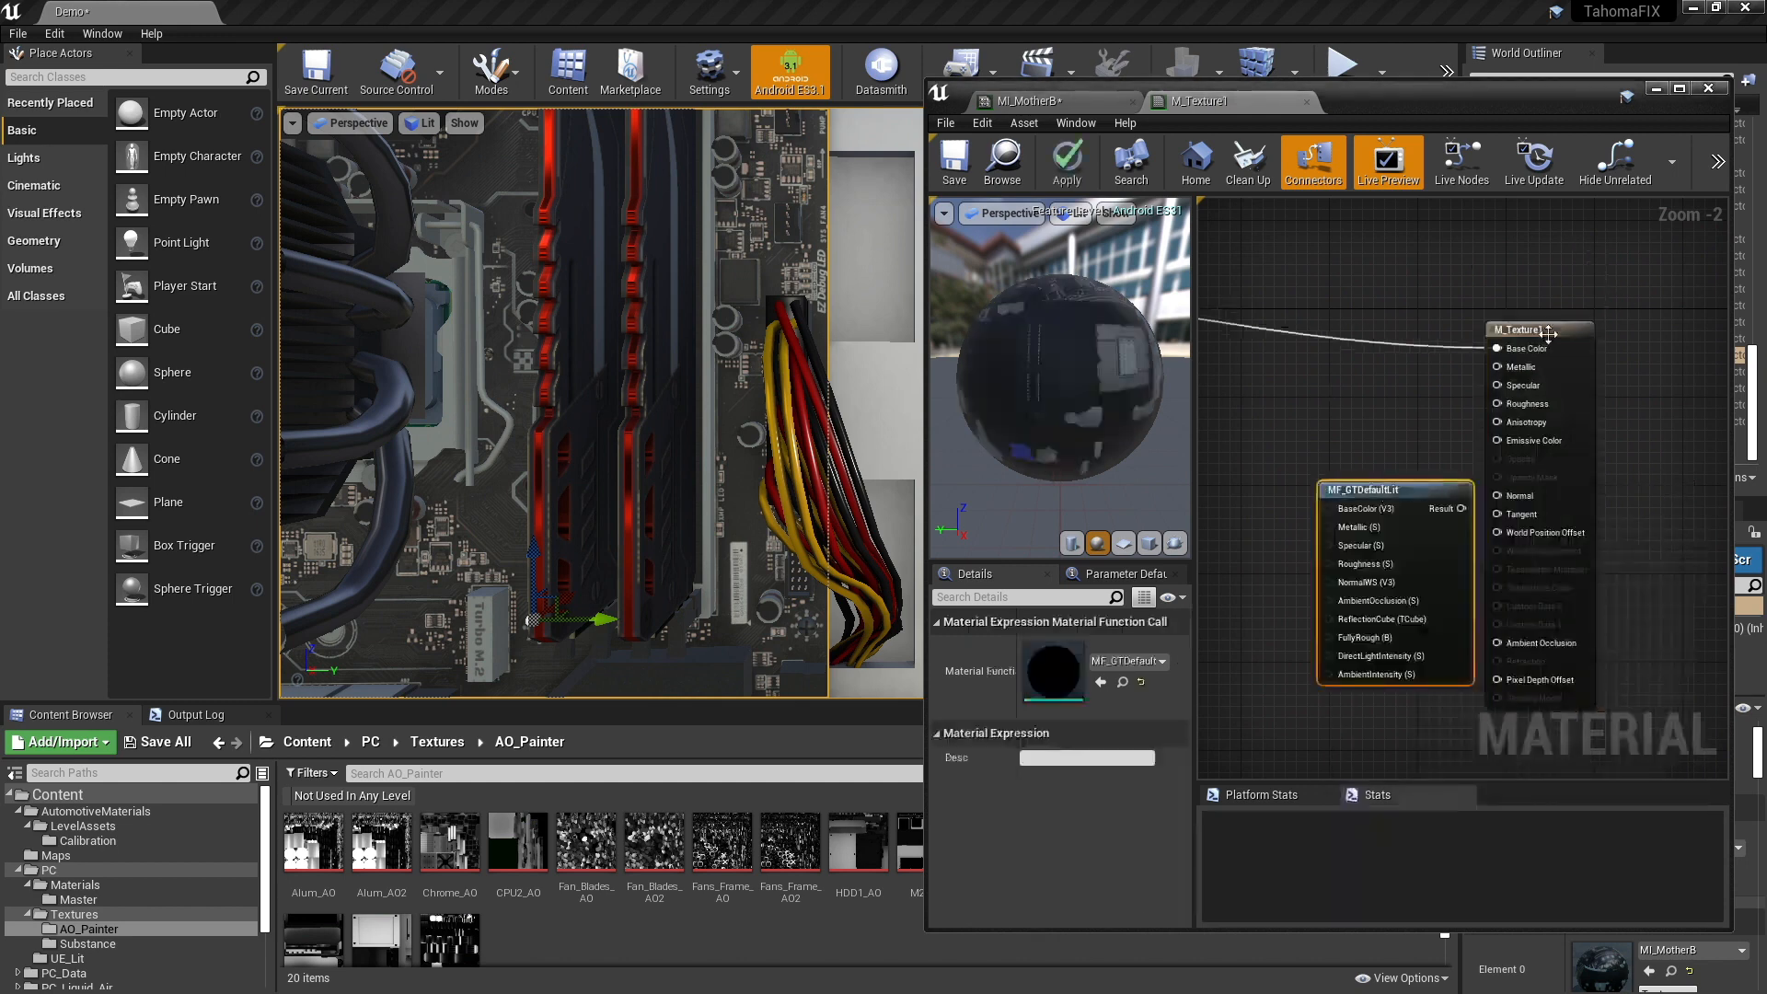
- Set the shading model of M_Texture1 to Unlit
click(1541, 330)
click(1077, 903)
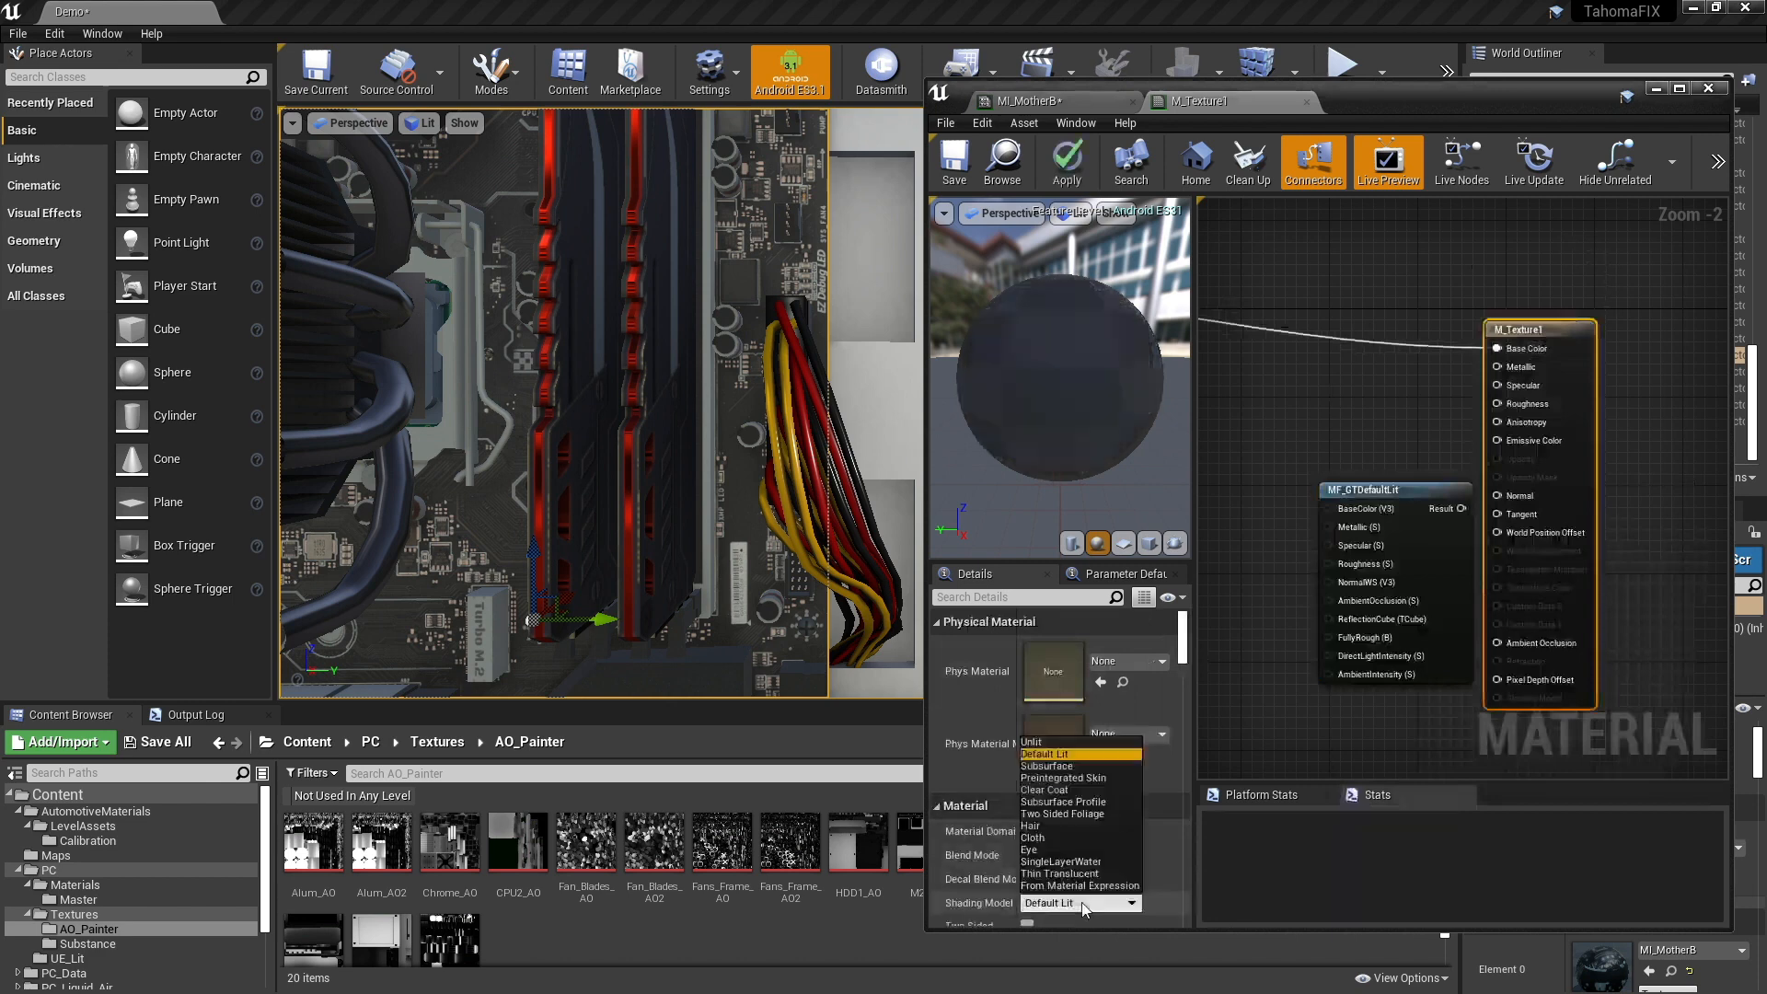
click(1033, 741)
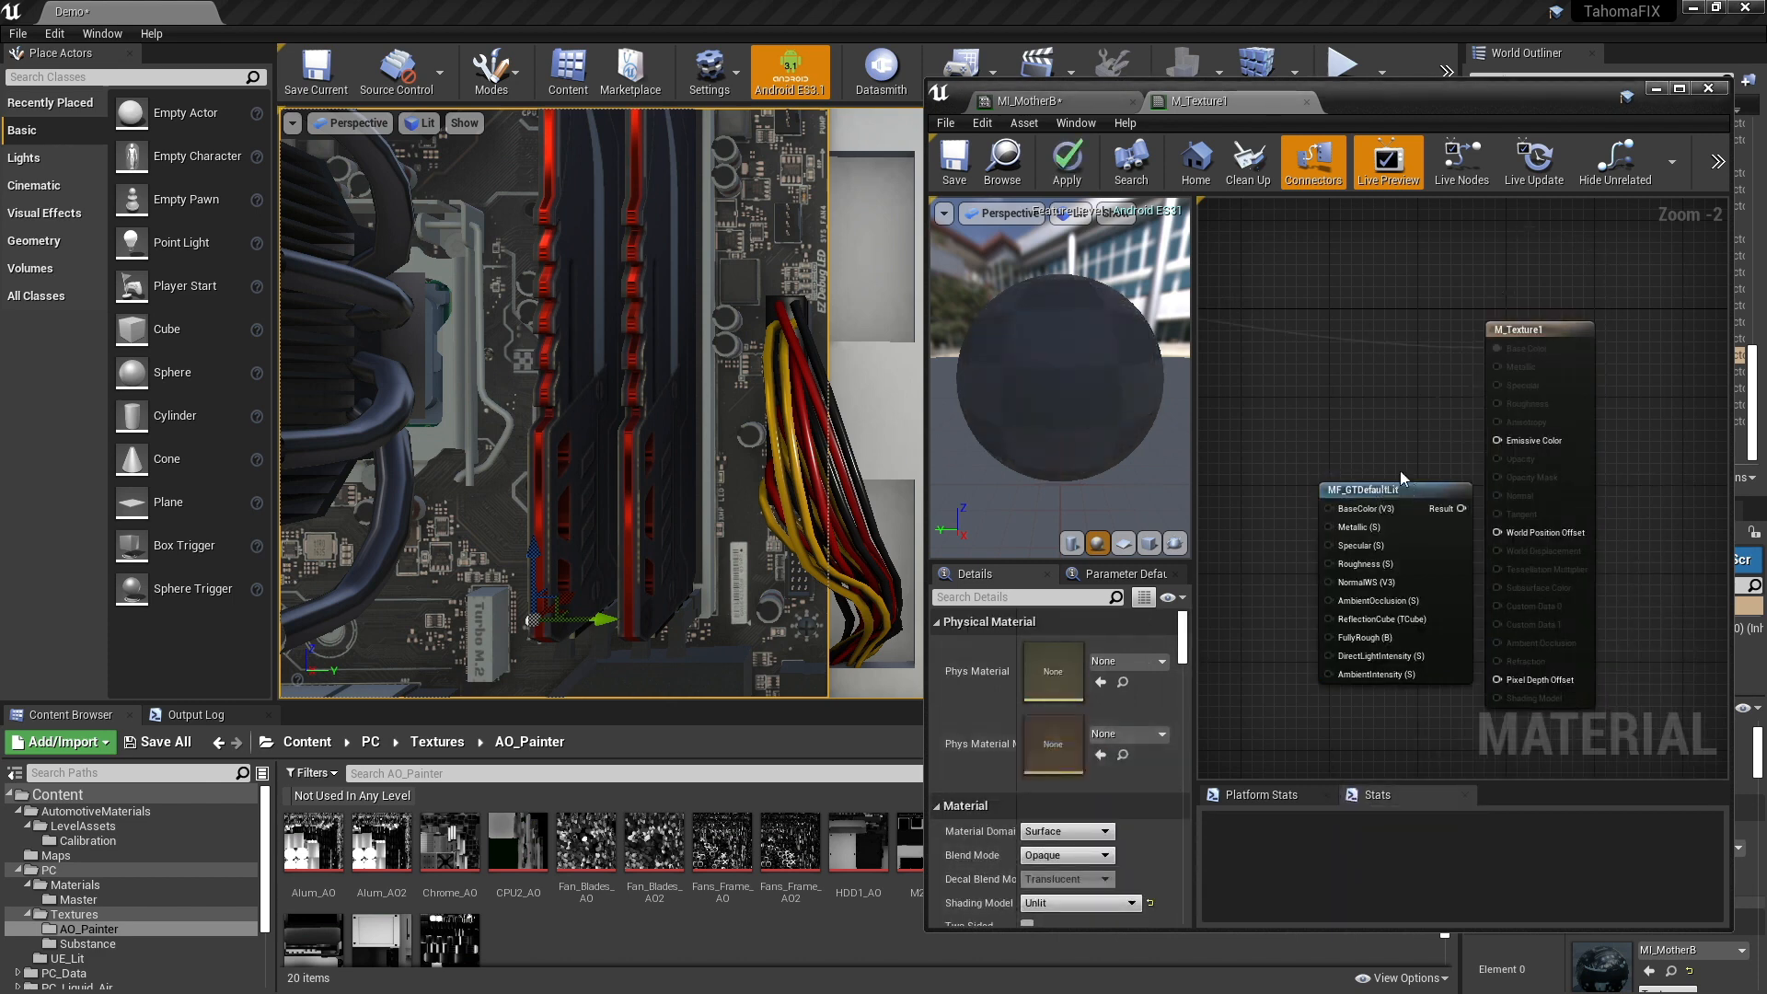
- Connect the MF_GTDefaultLit result to Emissive Color and the Color texture's RGB output to the function's BaseColor input
drag(1400, 490, 1500, 443)
right_drag(1347, 581, 1694, 600)
right_drag(1385, 393, 1413, 333)
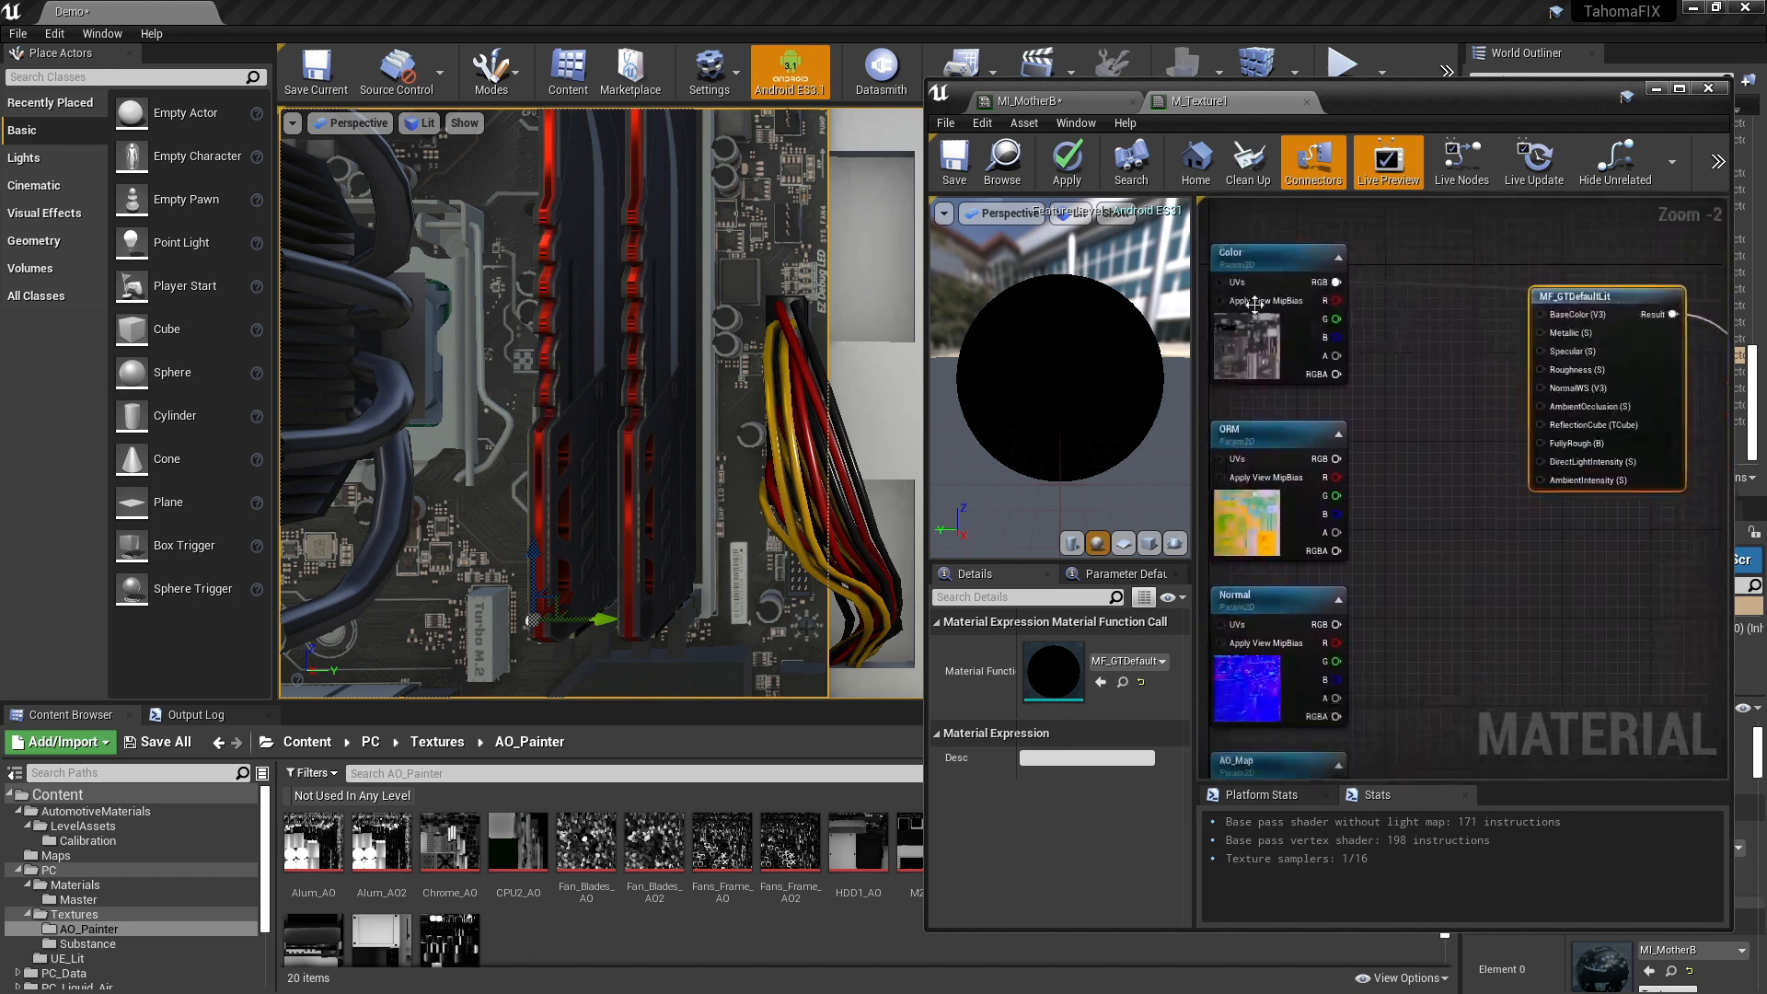
drag(1335, 281, 1541, 314)
right_drag(1530, 552, 1617, 516)
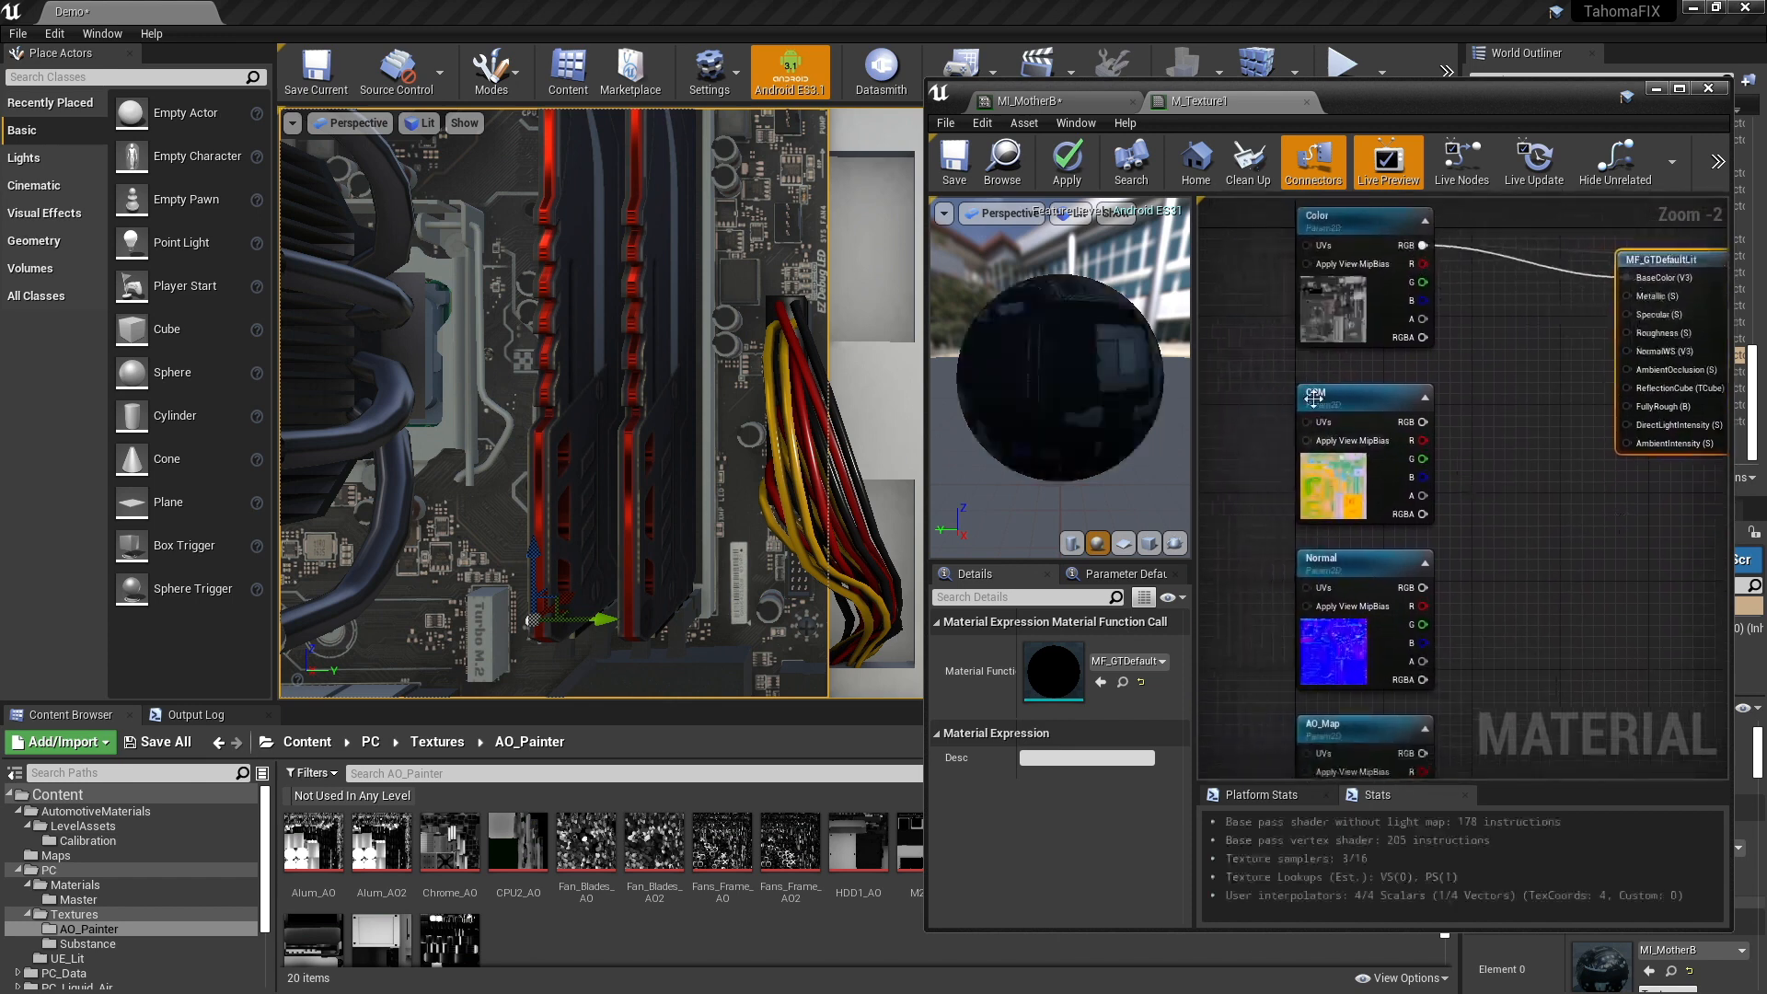
- Open the motherboard OcclusionRoughnessMetallic texture assigned to the ORM sample node for inspection
click(1348, 423)
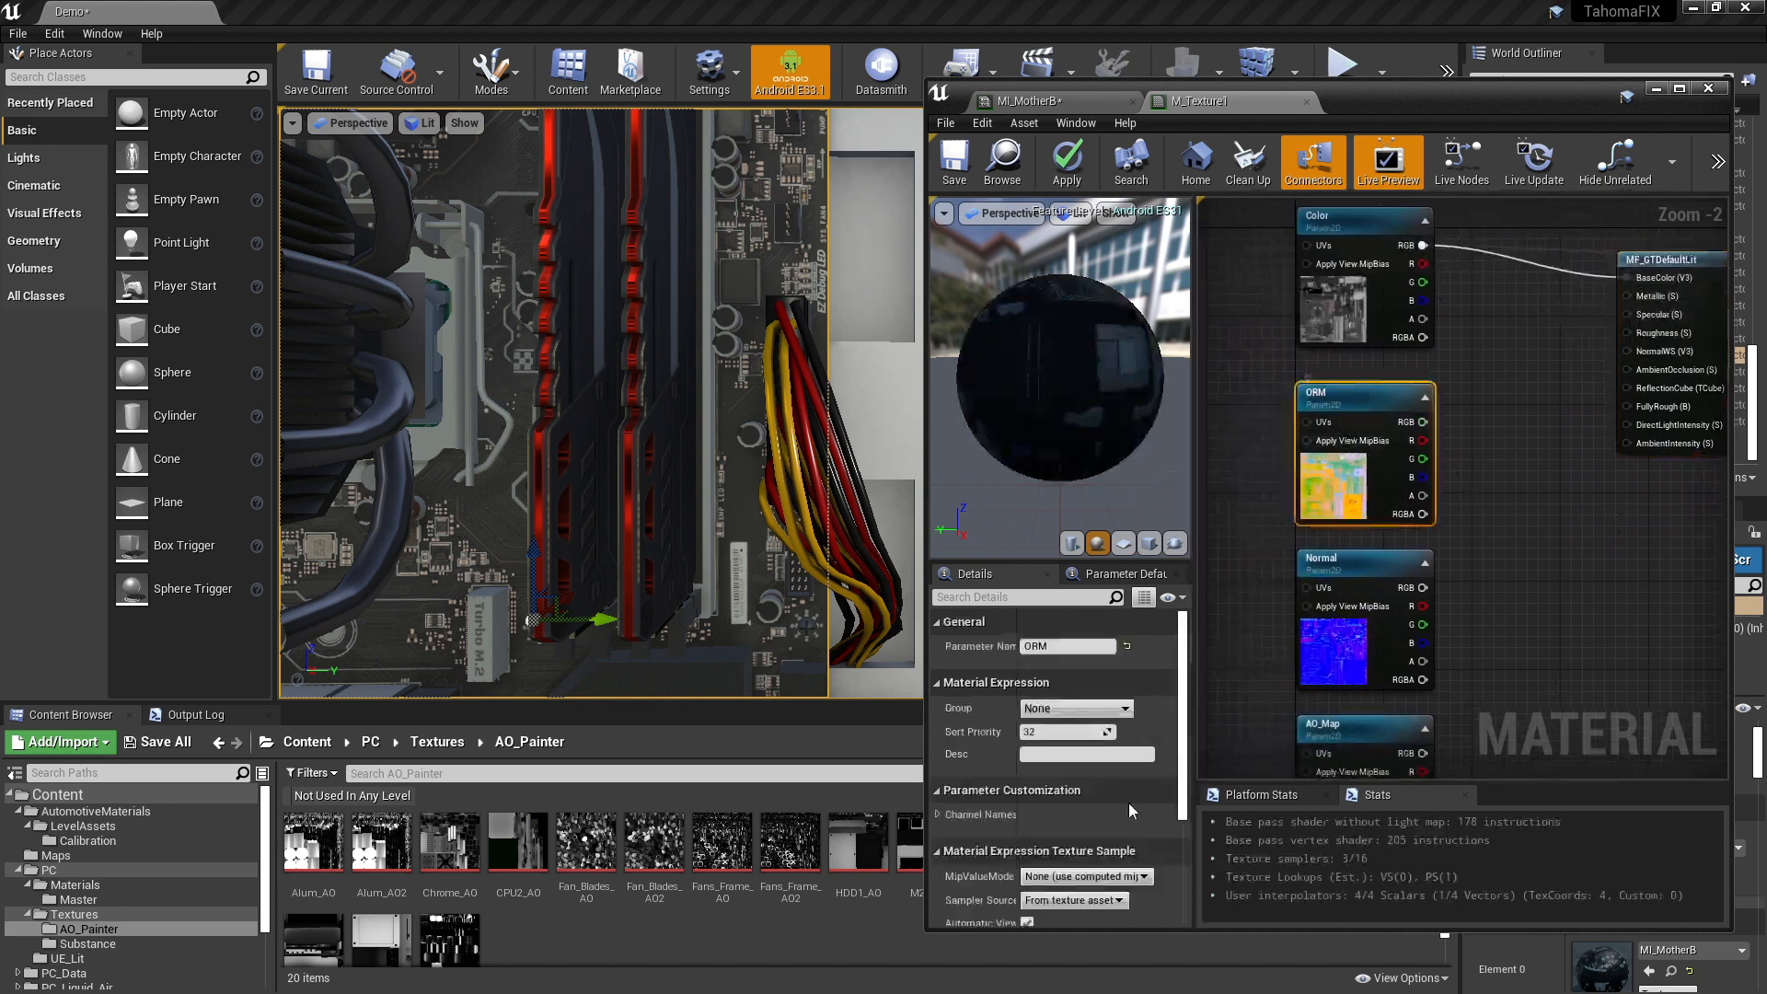
scroll(1182, 757, down, 2)
scroll(1181, 756, down, 3)
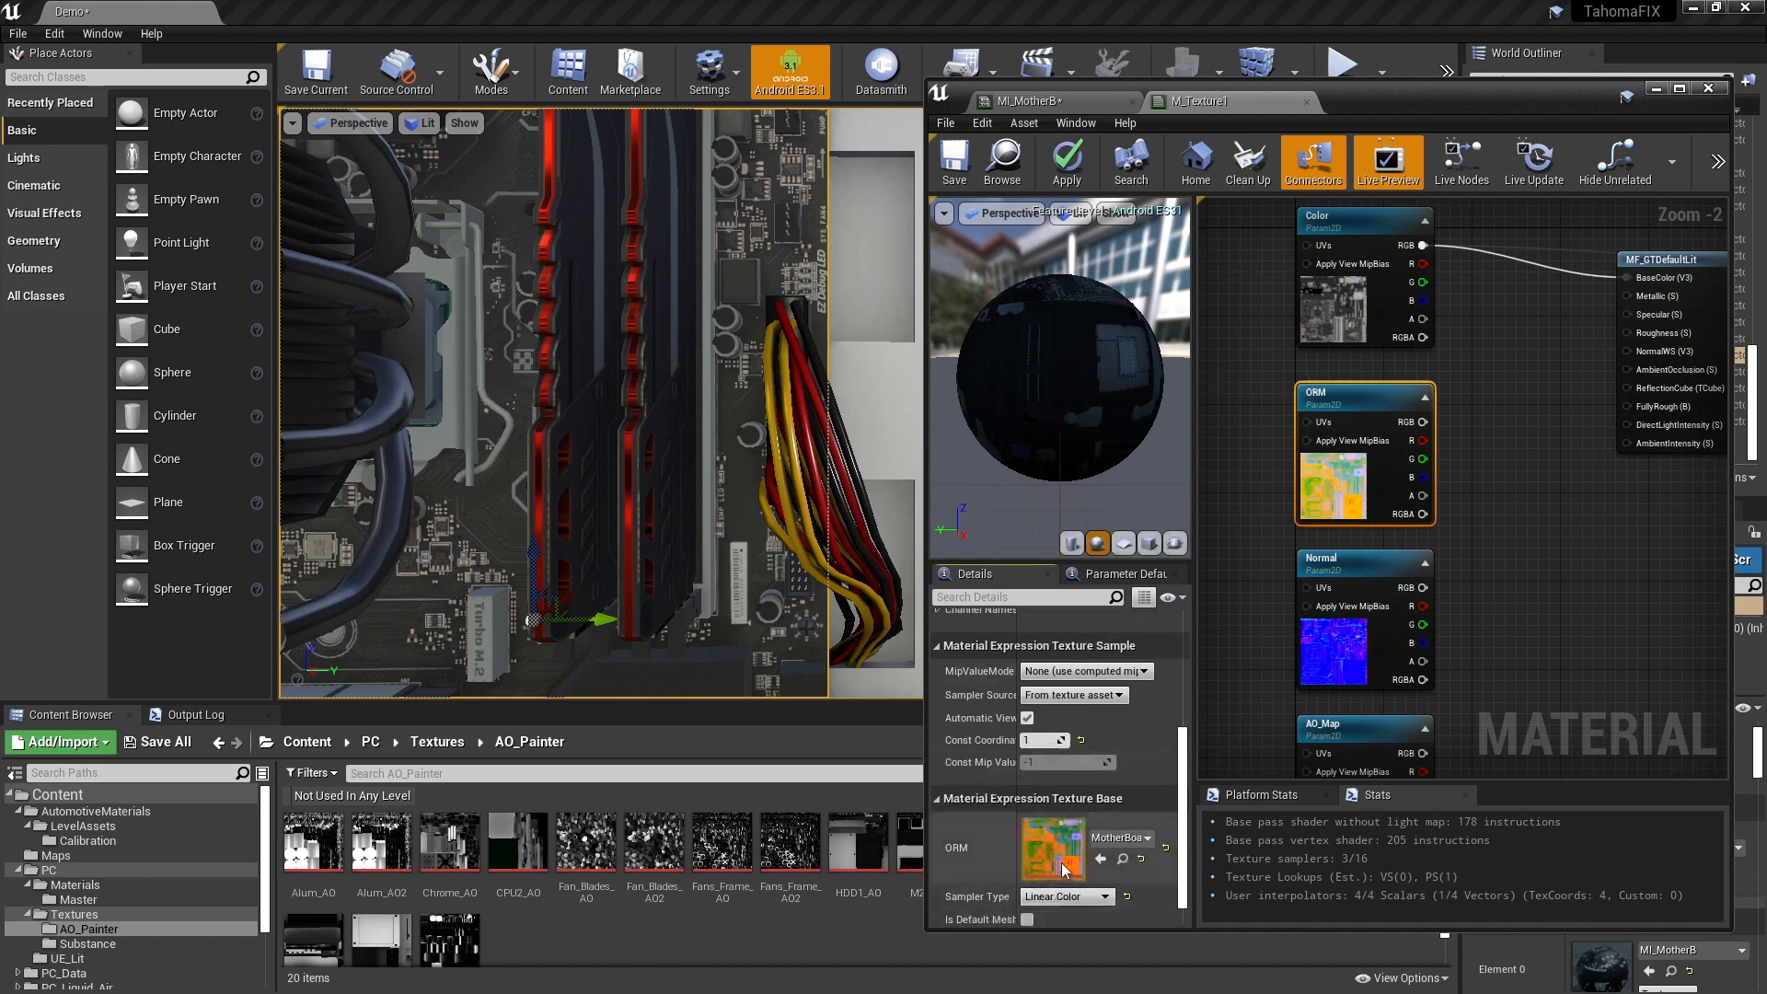
double_click(1052, 848)
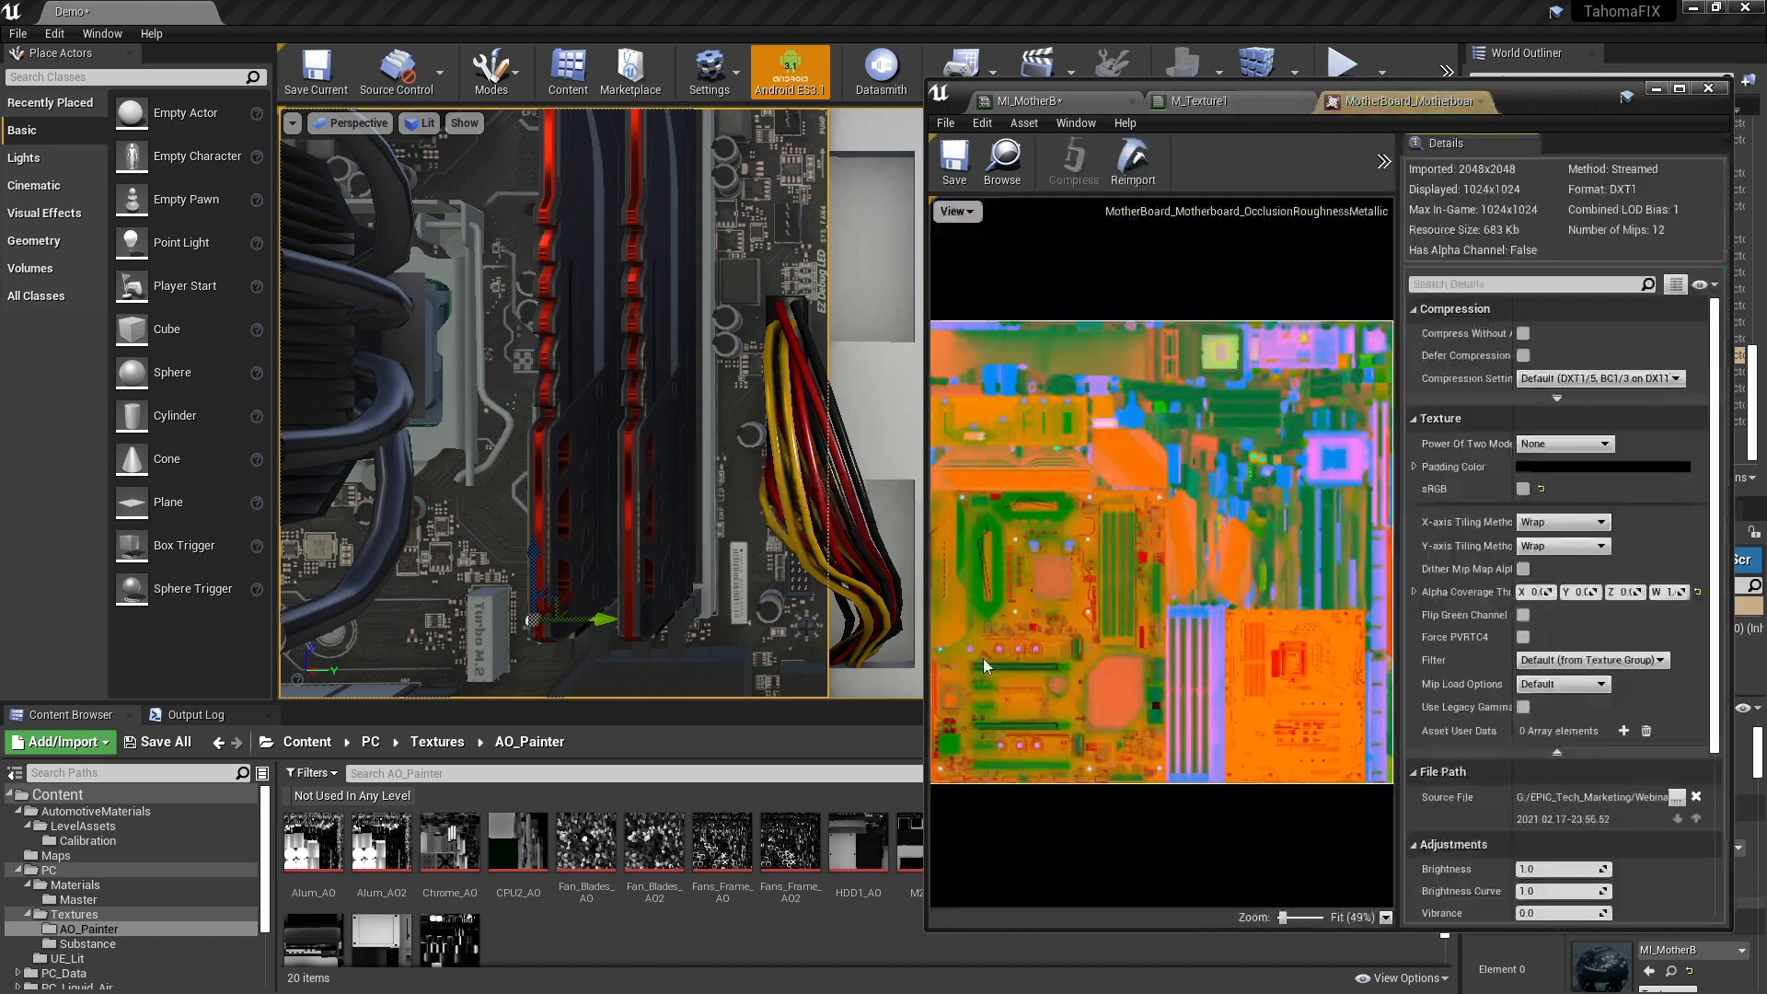
- Isolate the red channel in the OcclusionRoughnessMetallic texture preview by hiding alpha, blue and green
click(944, 123)
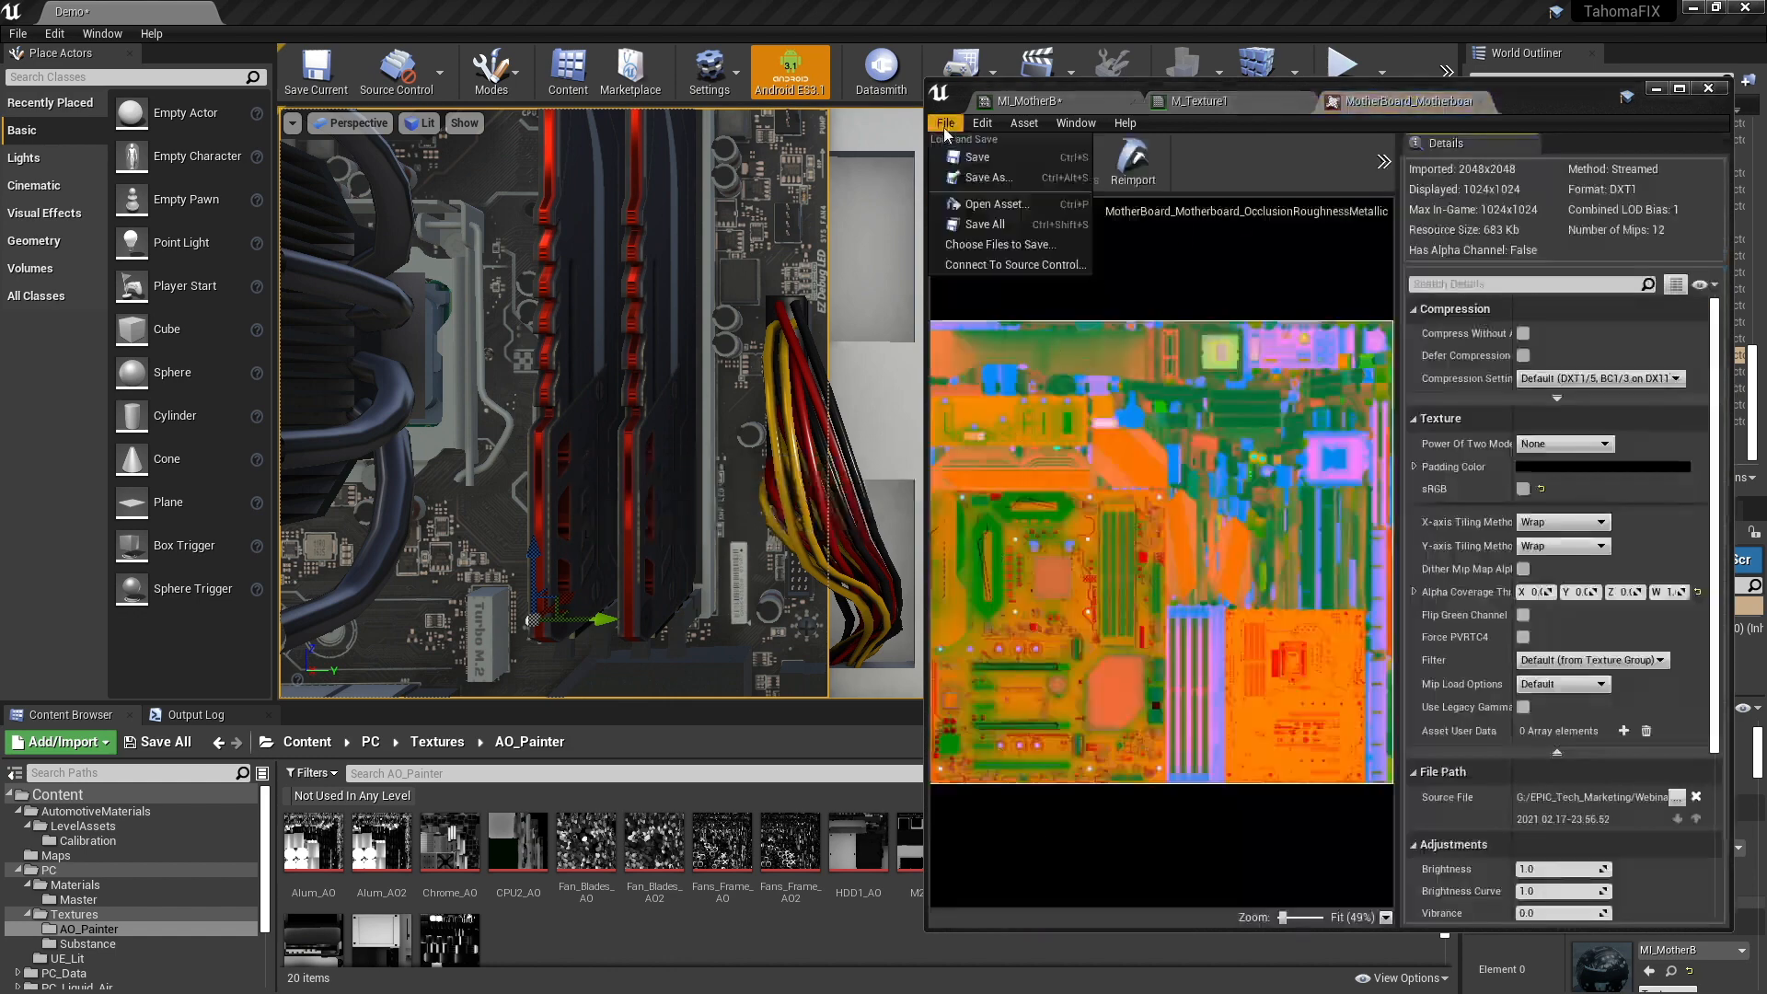
click(1230, 251)
click(966, 217)
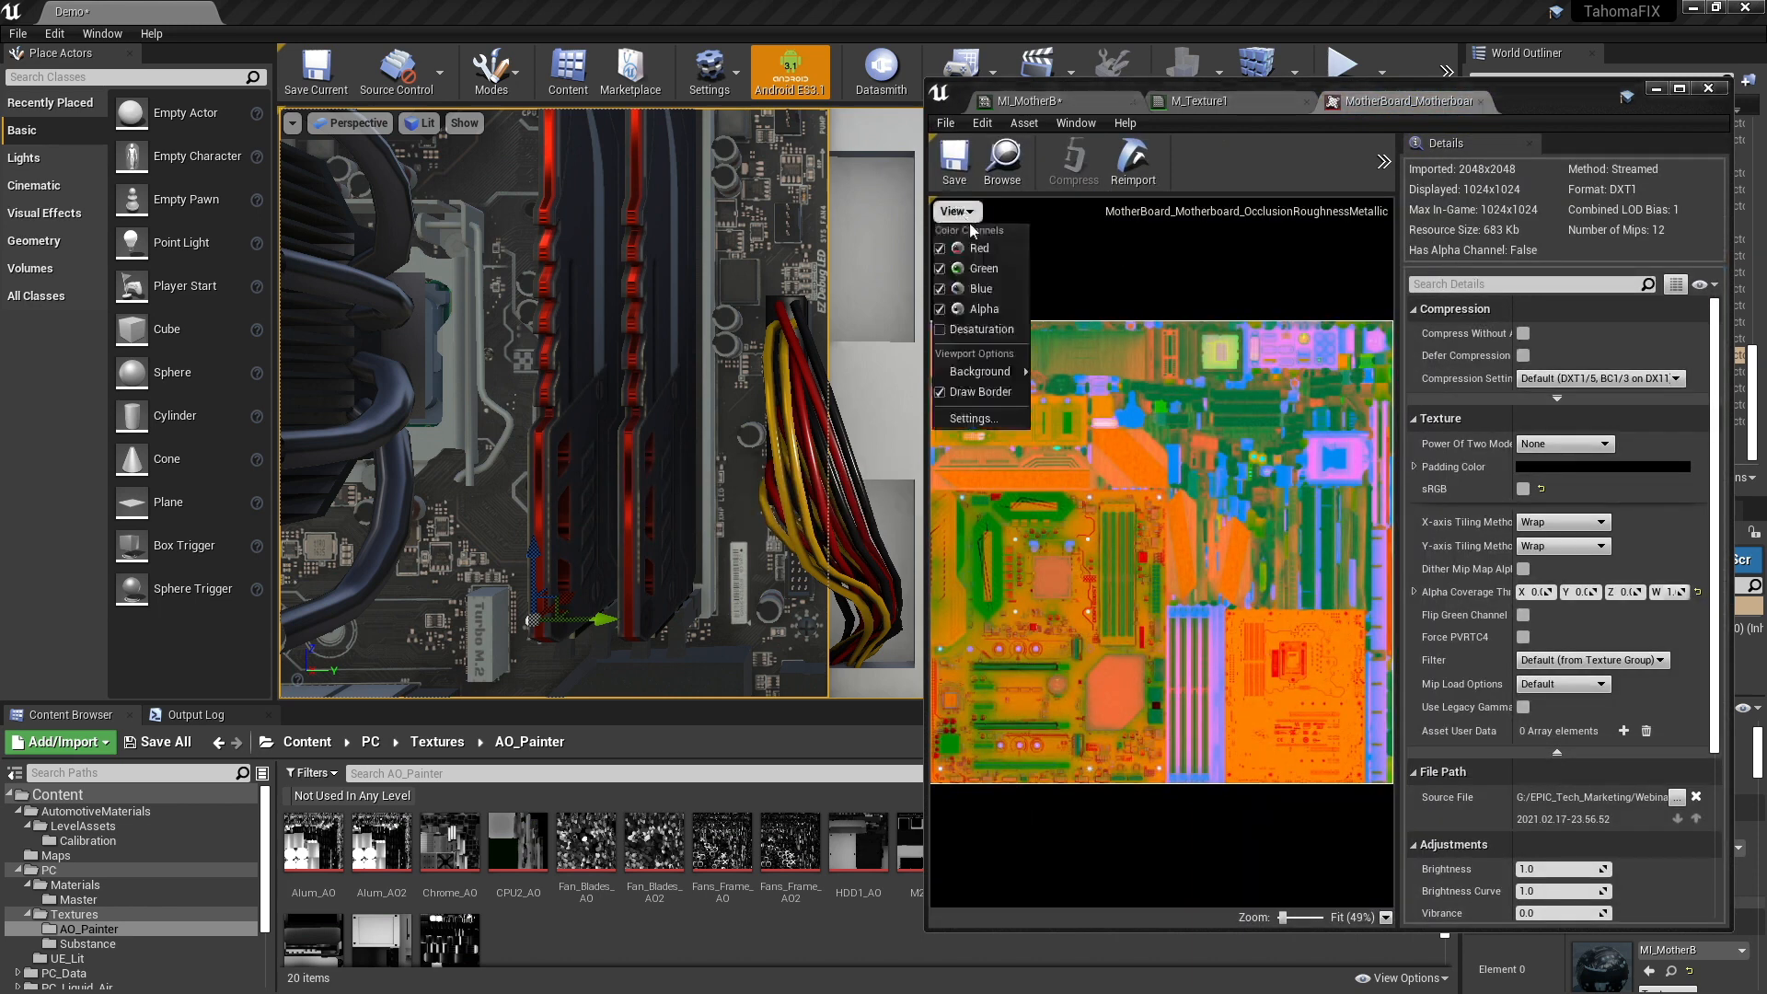
click(982, 309)
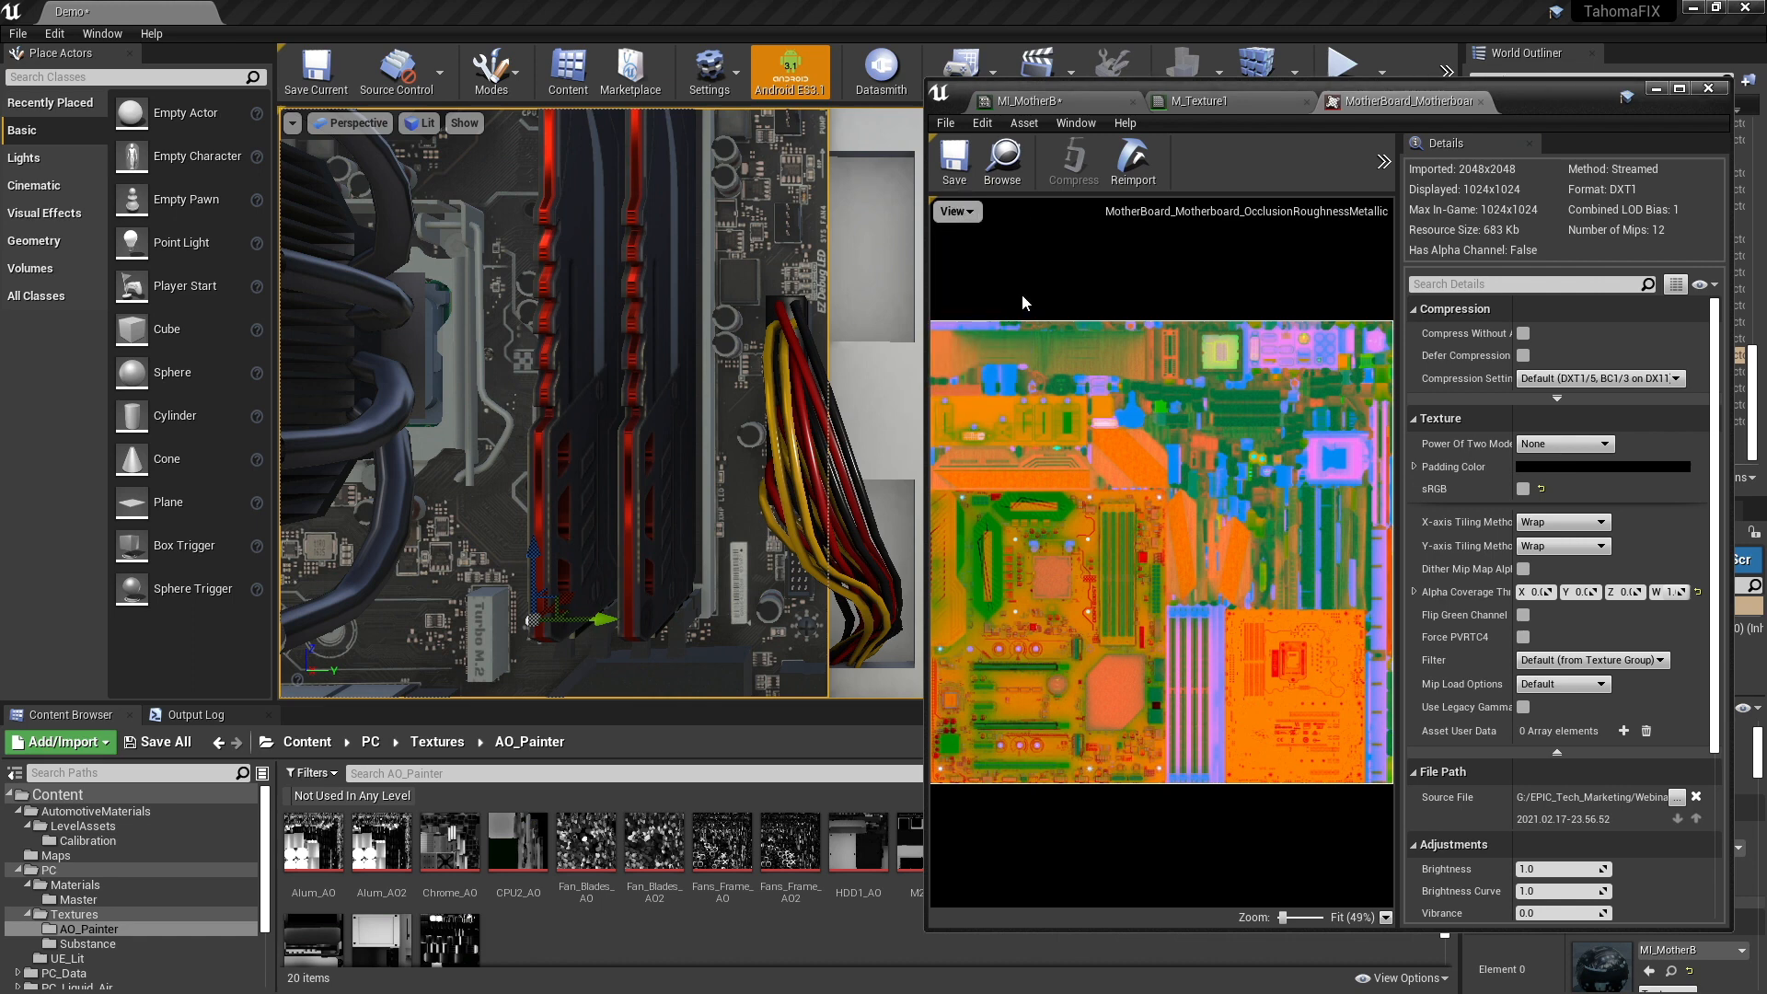
click(963, 214)
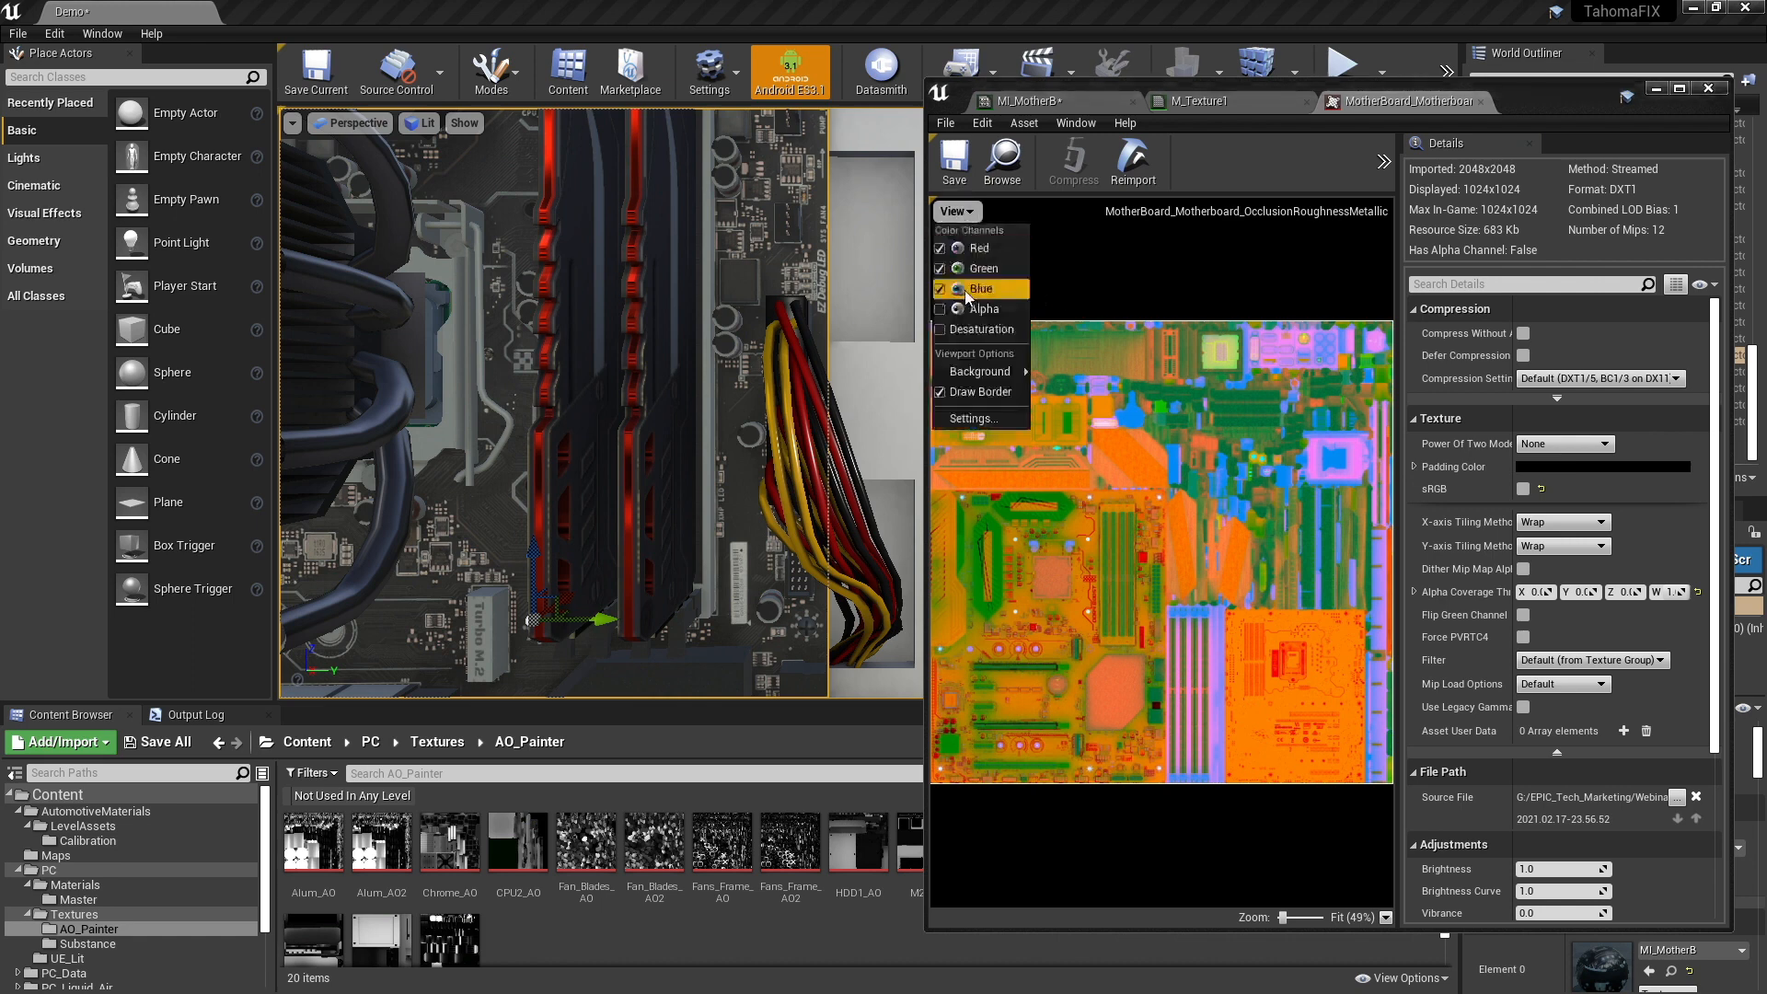
click(969, 289)
click(953, 212)
click(978, 269)
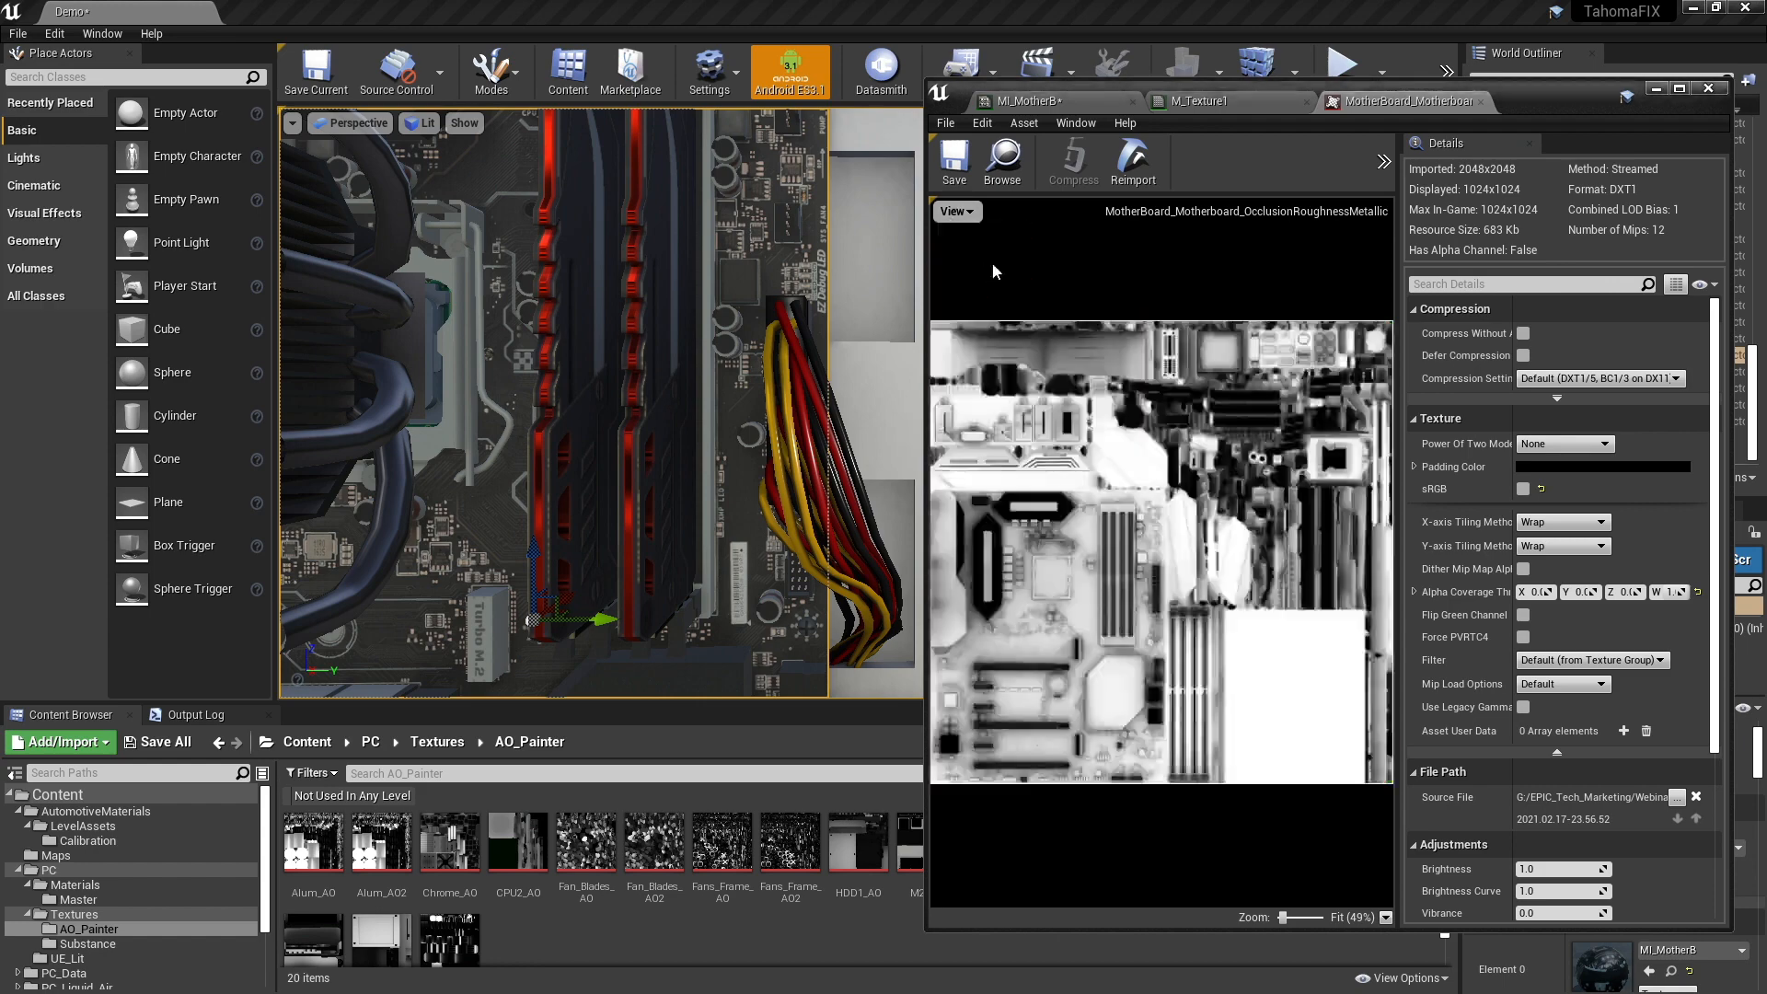
- Switch the texture preview to show only the green channel by enabling green and hiding red
click(956, 212)
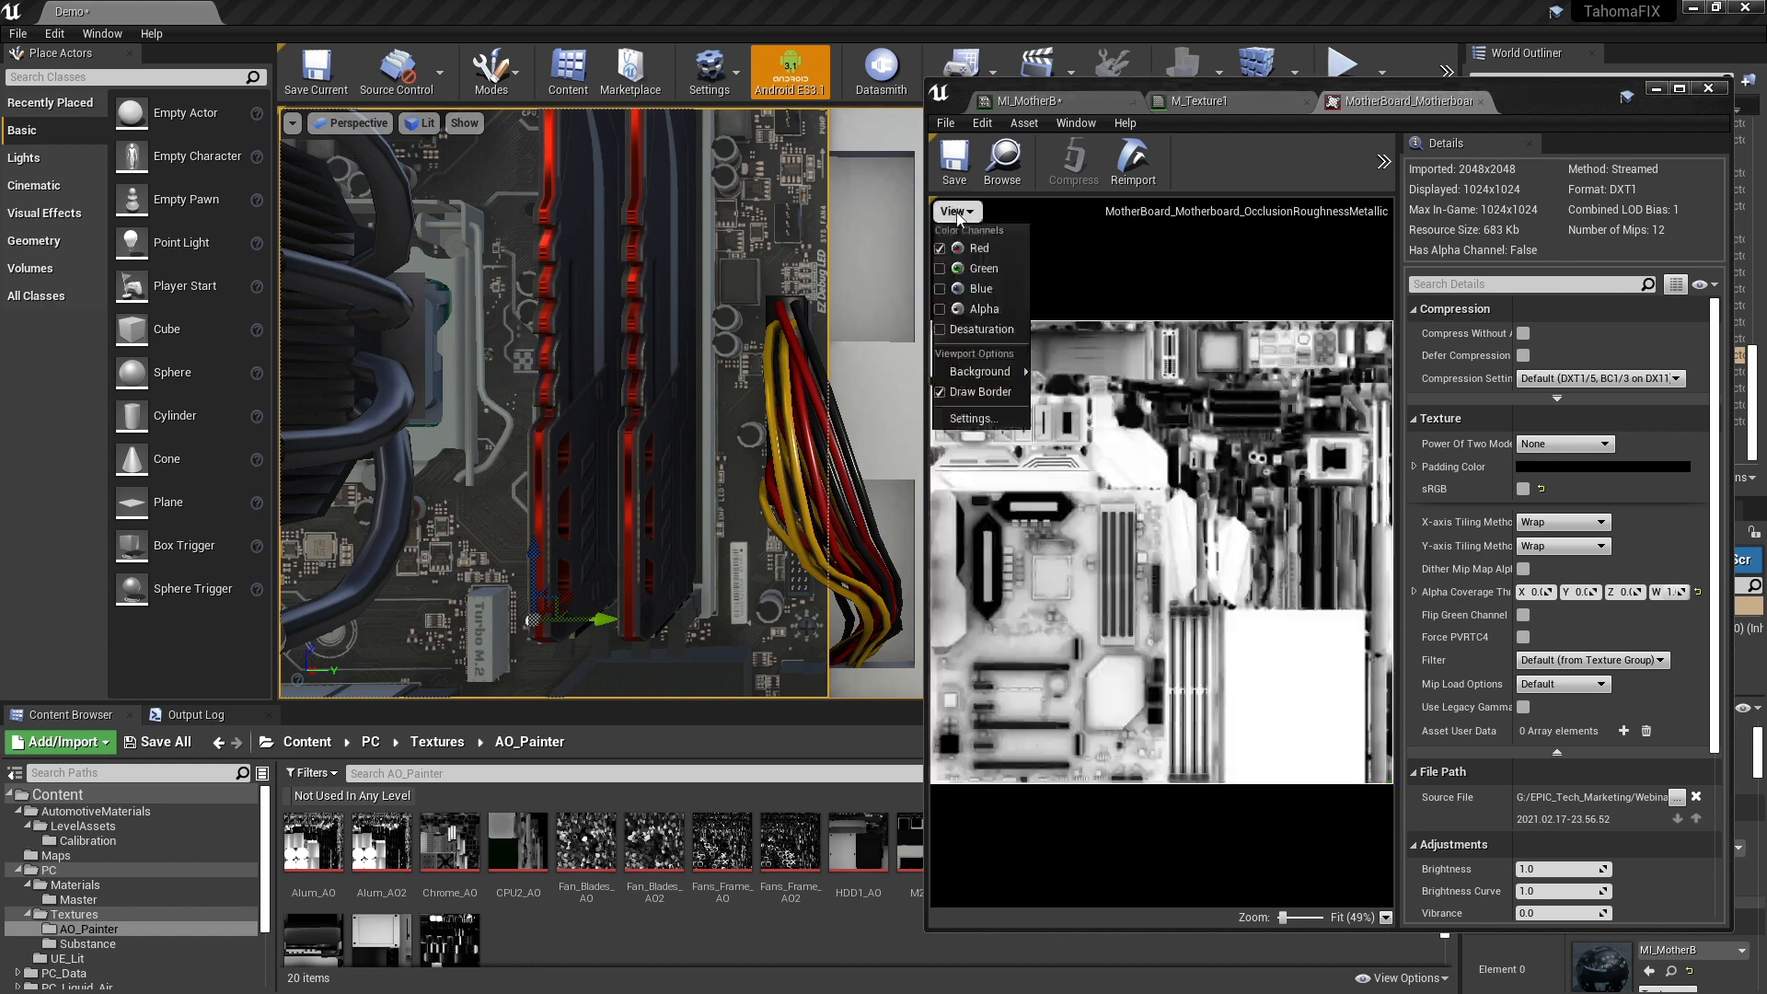
click(983, 268)
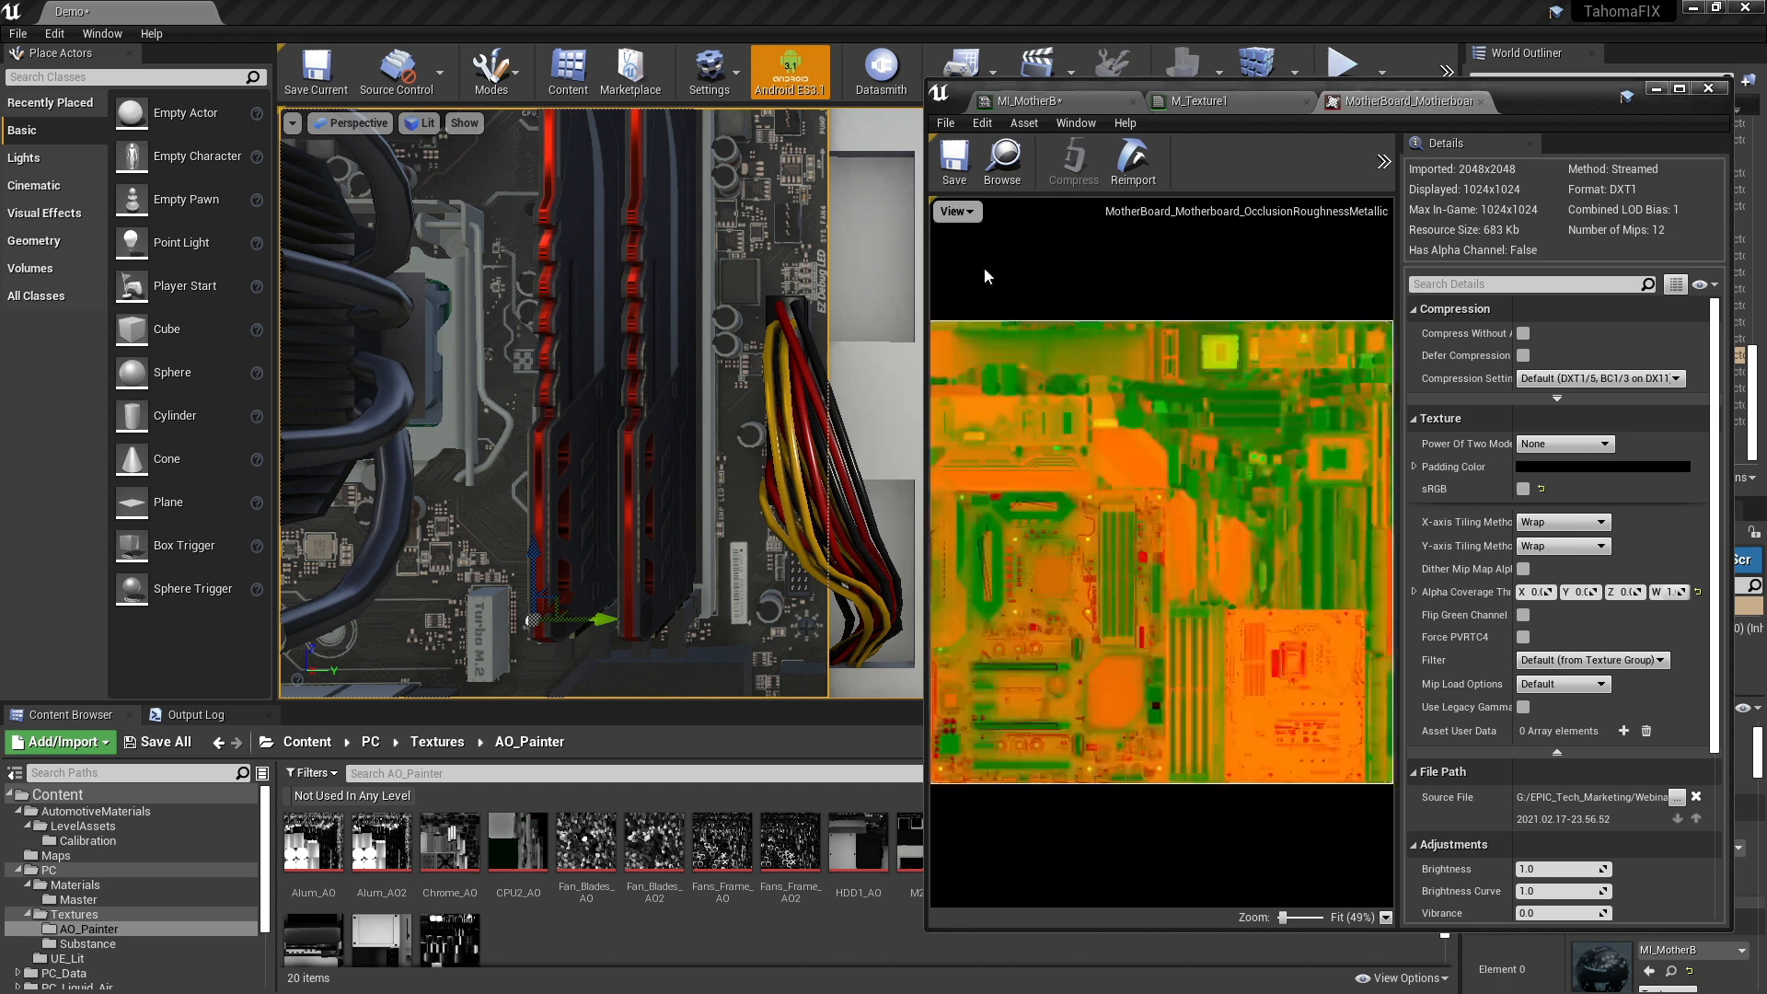
click(955, 212)
click(980, 250)
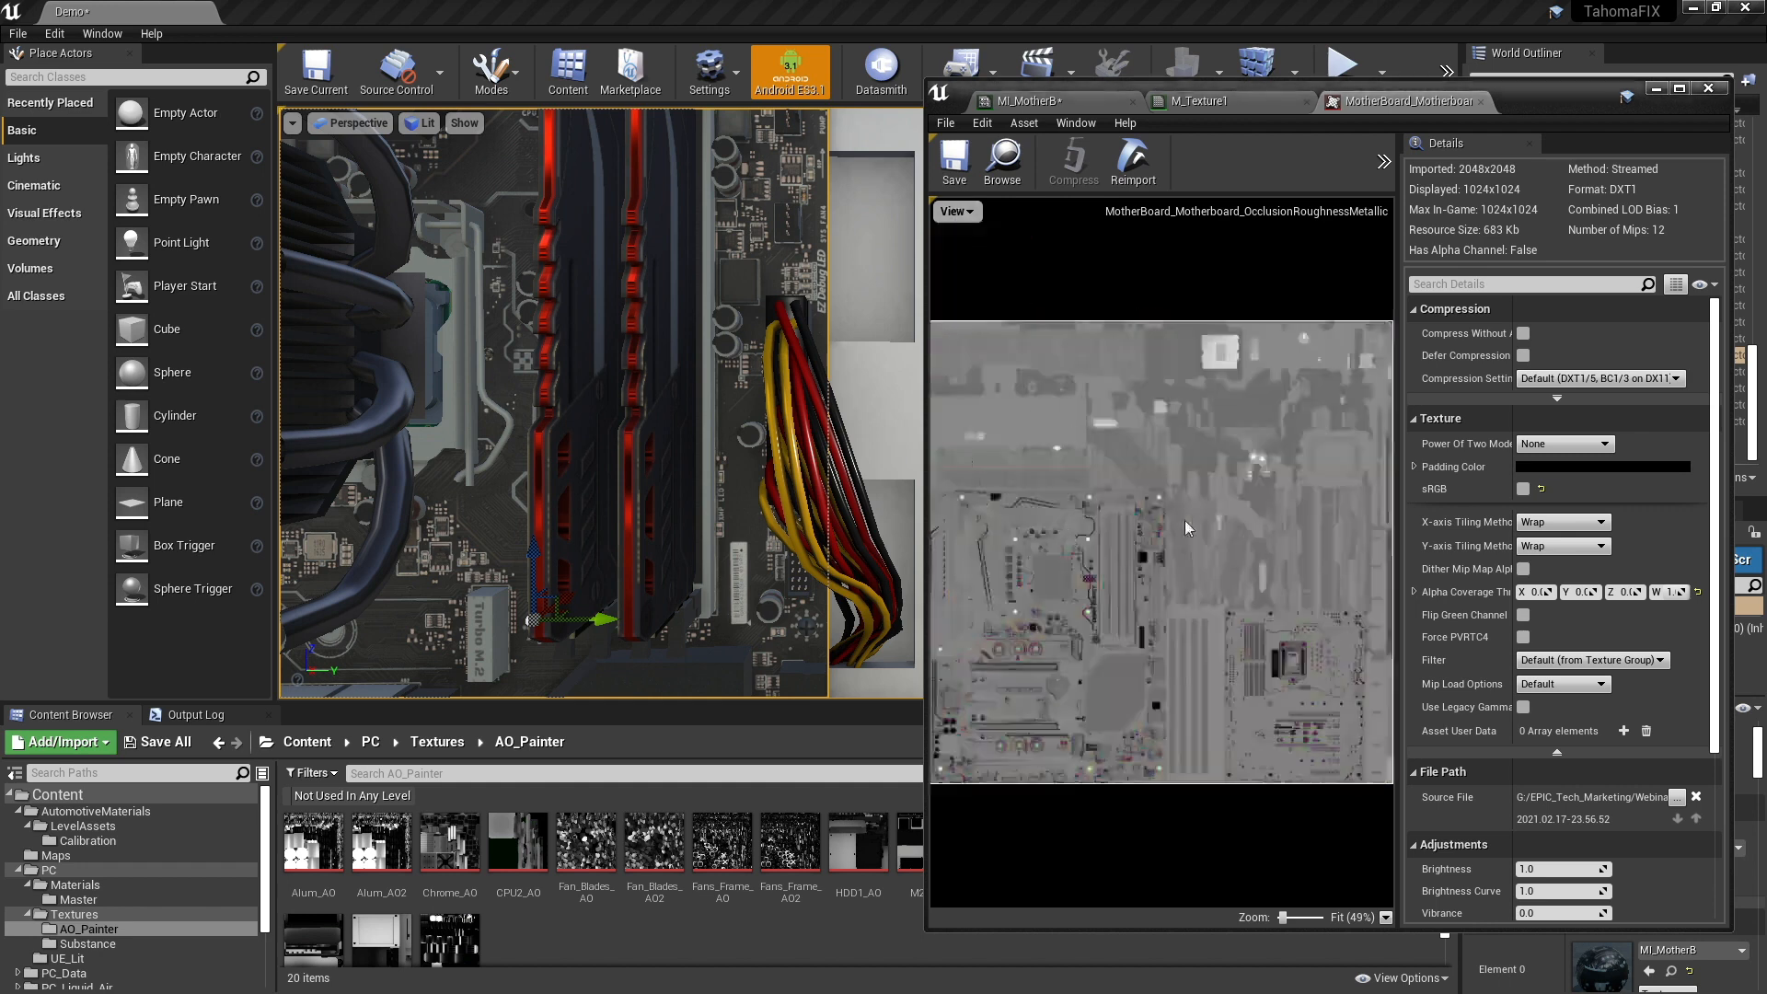
click(955, 212)
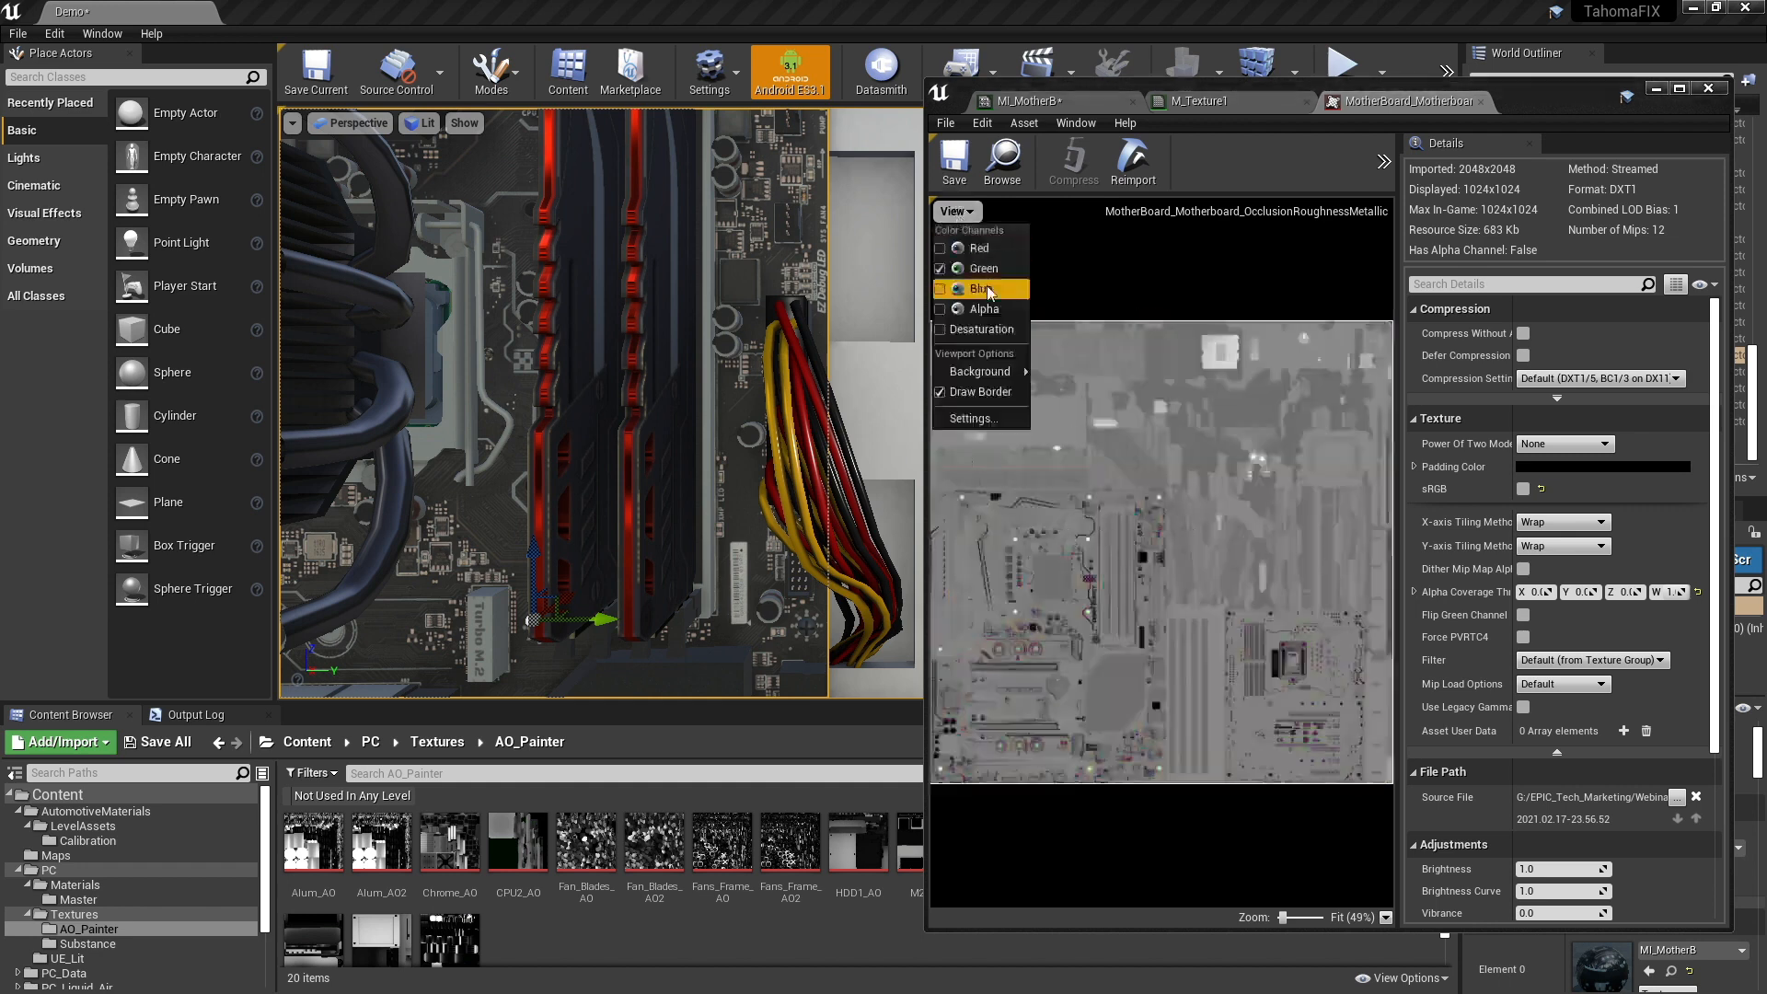
click(1134, 241)
- In the M_Texture1 graph, connect ORM's green output to Roughness and its blue output to Metallic on MF_GTDefaultLit
click(1040, 101)
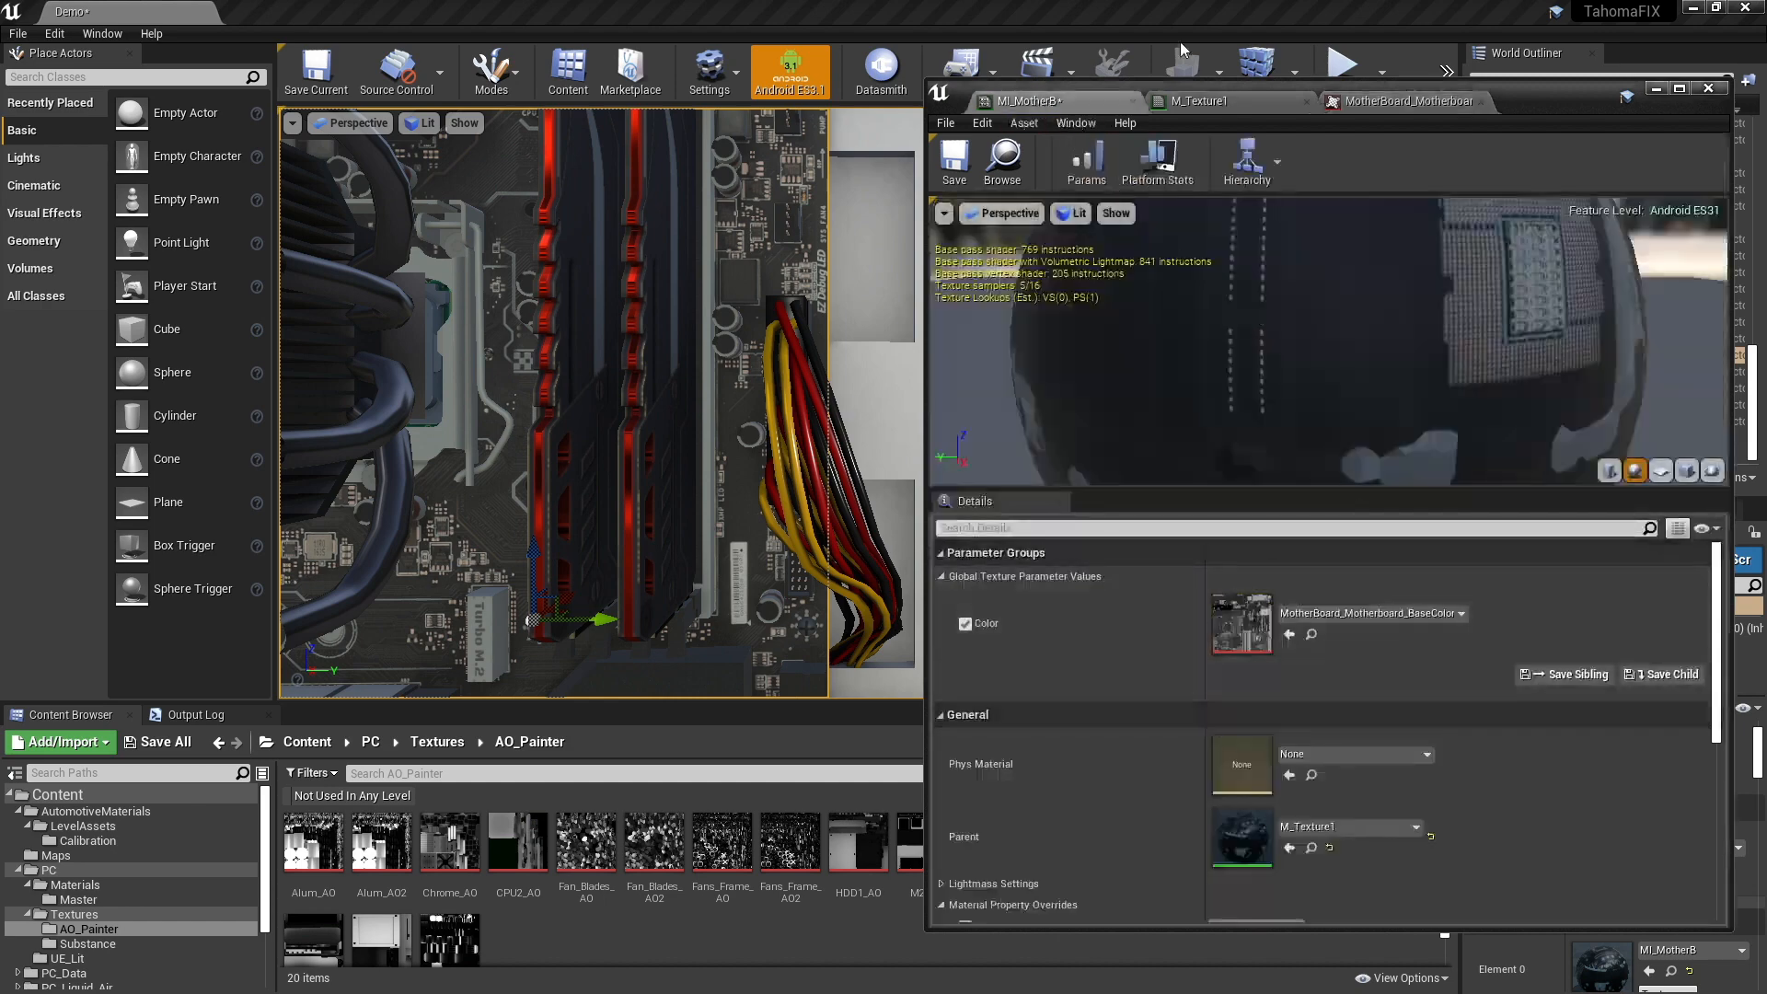
click(1259, 101)
right_drag(1597, 490, 1503, 481)
drag(1340, 581, 1456, 486)
click(1440, 440)
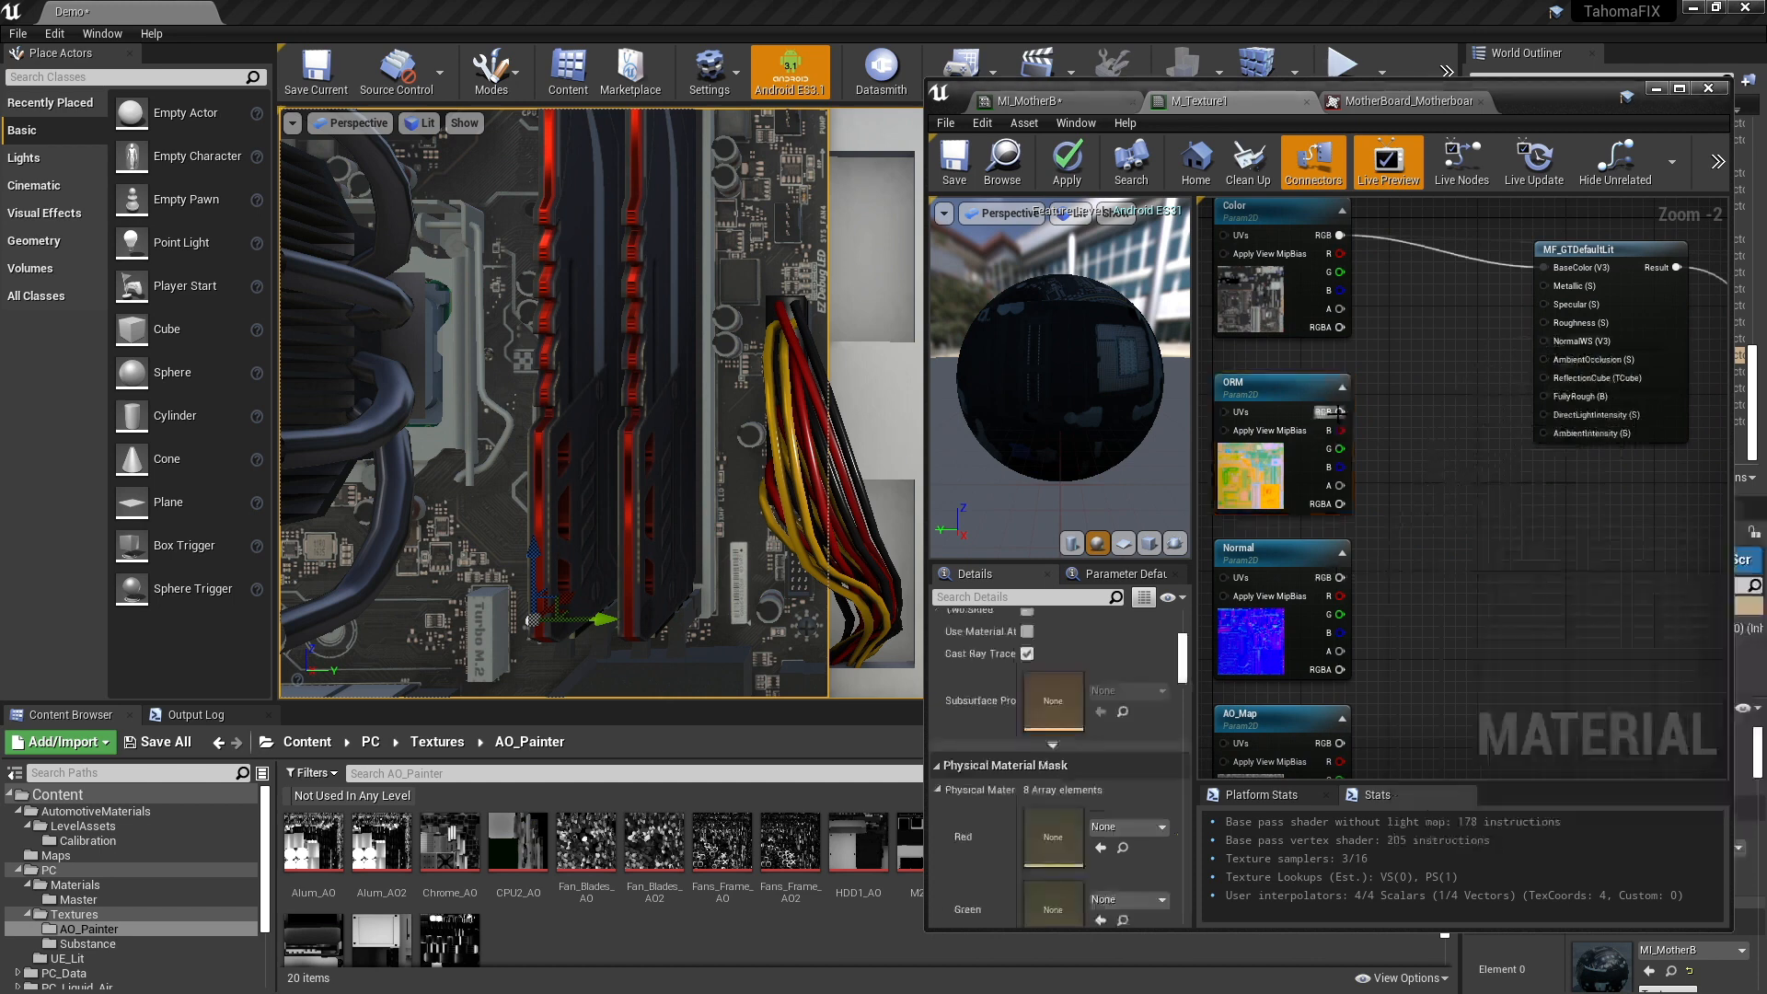
drag(1340, 449, 1543, 322)
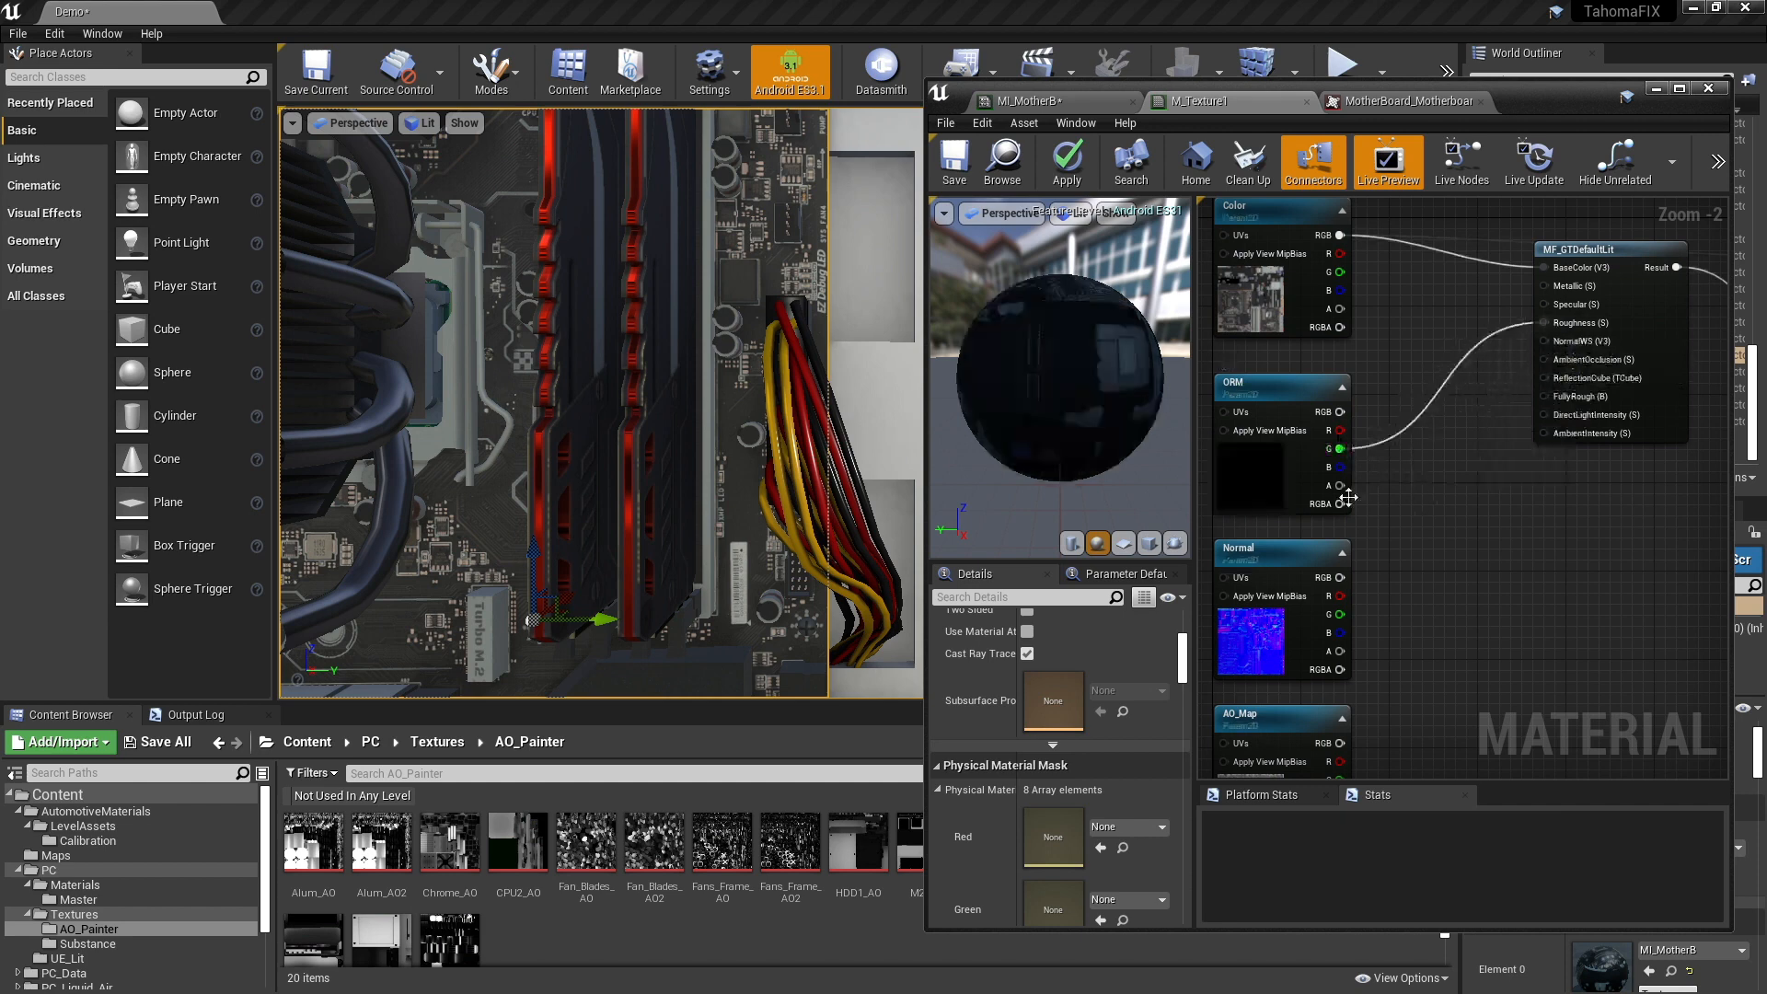
drag(1340, 467, 1544, 287)
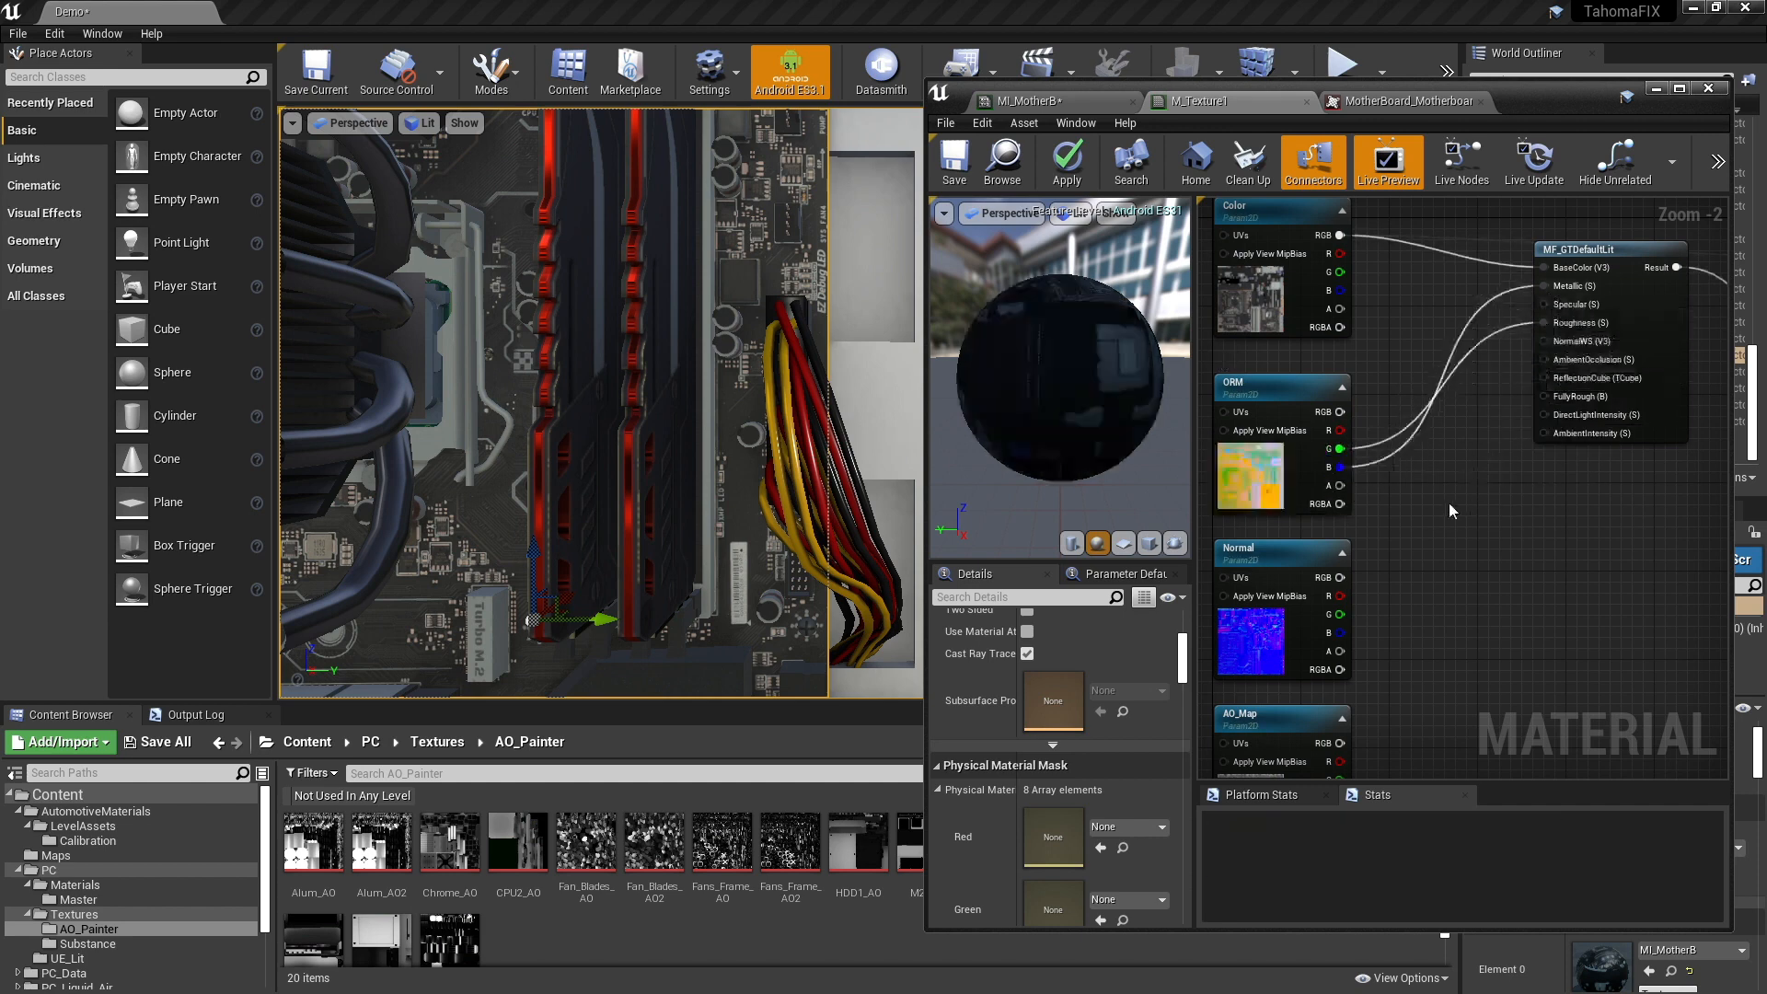
- Compare the Const Coordinate settings of the ORM and AO_Map texture nodes
right_drag(1449, 503, 1441, 462)
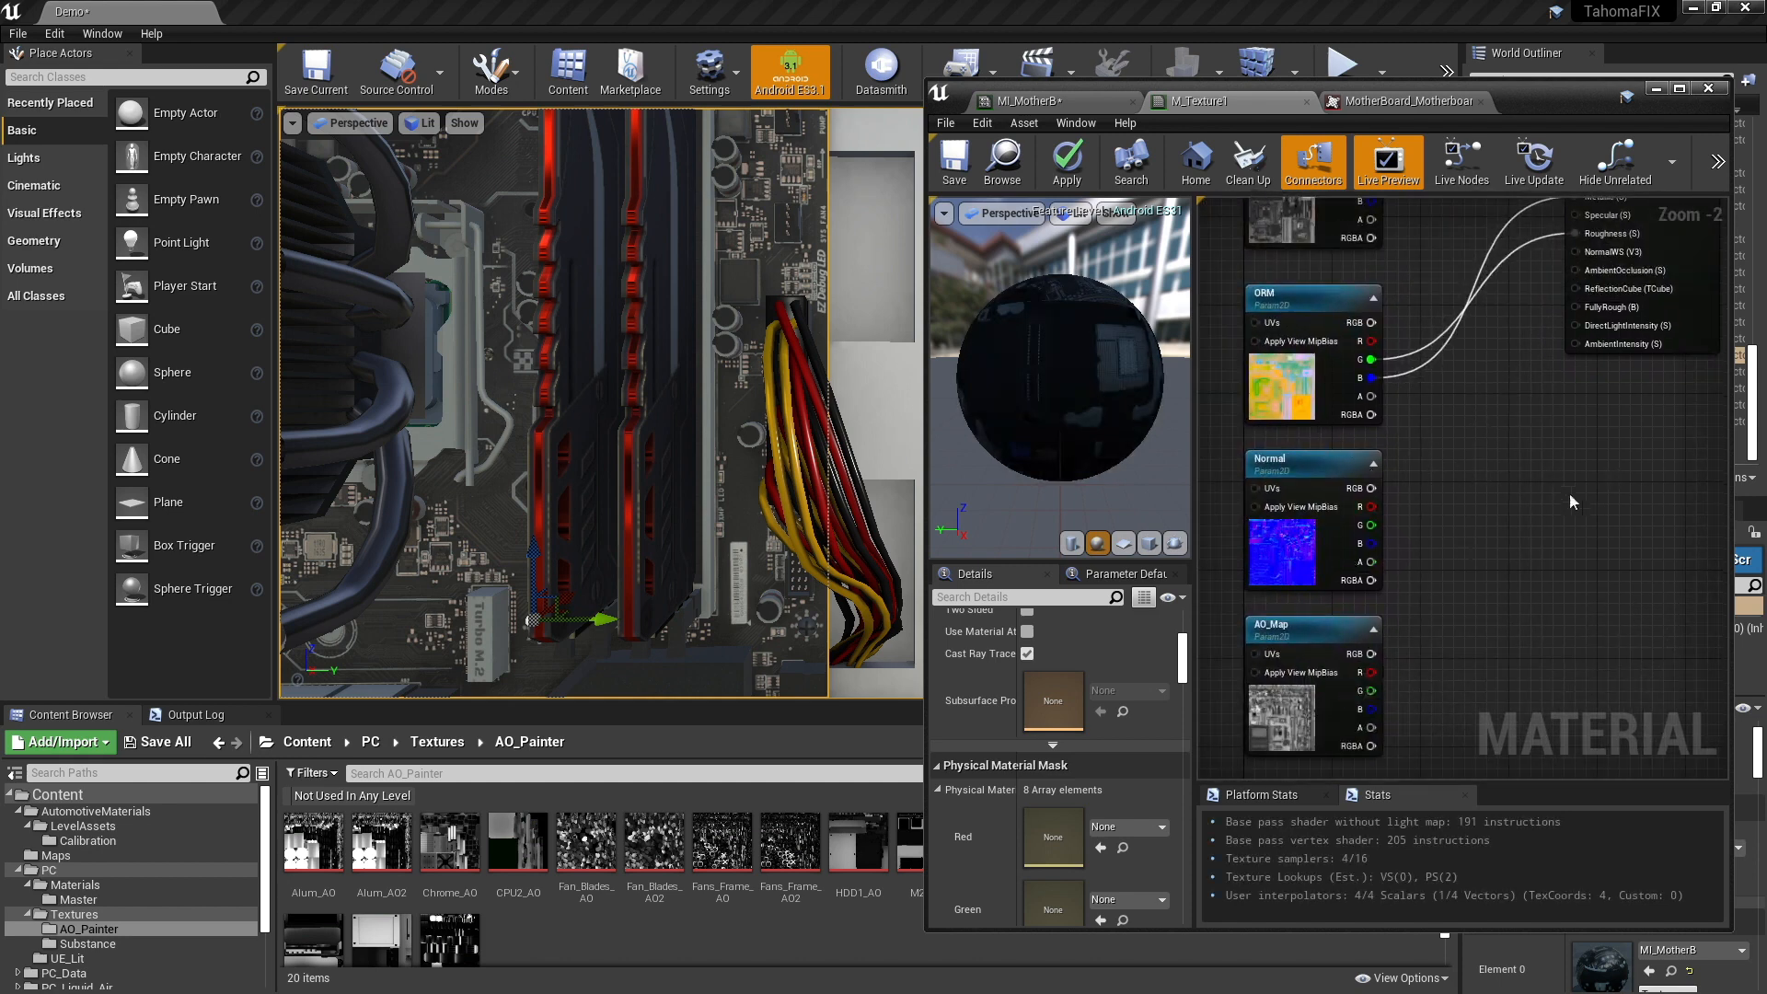
mouse_move(1436, 536)
right_down()
mouse_move(1456, 471)
mouse_move(1420, 539)
right_up()
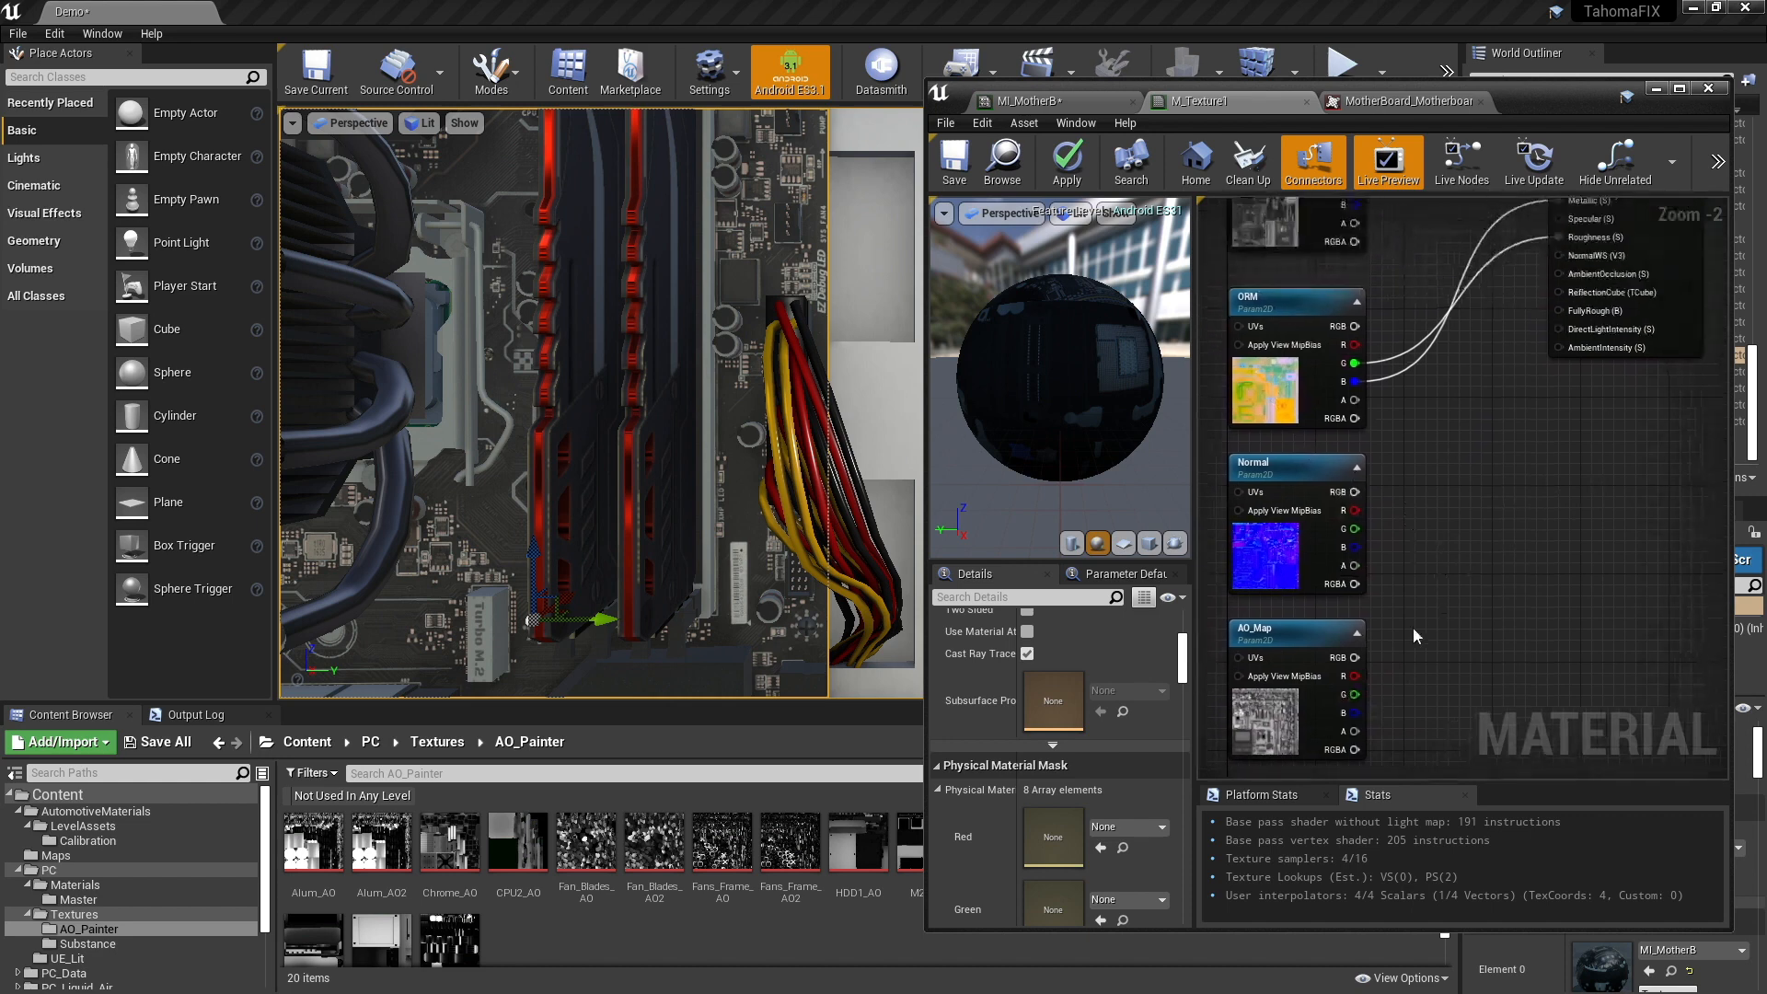
click(1281, 368)
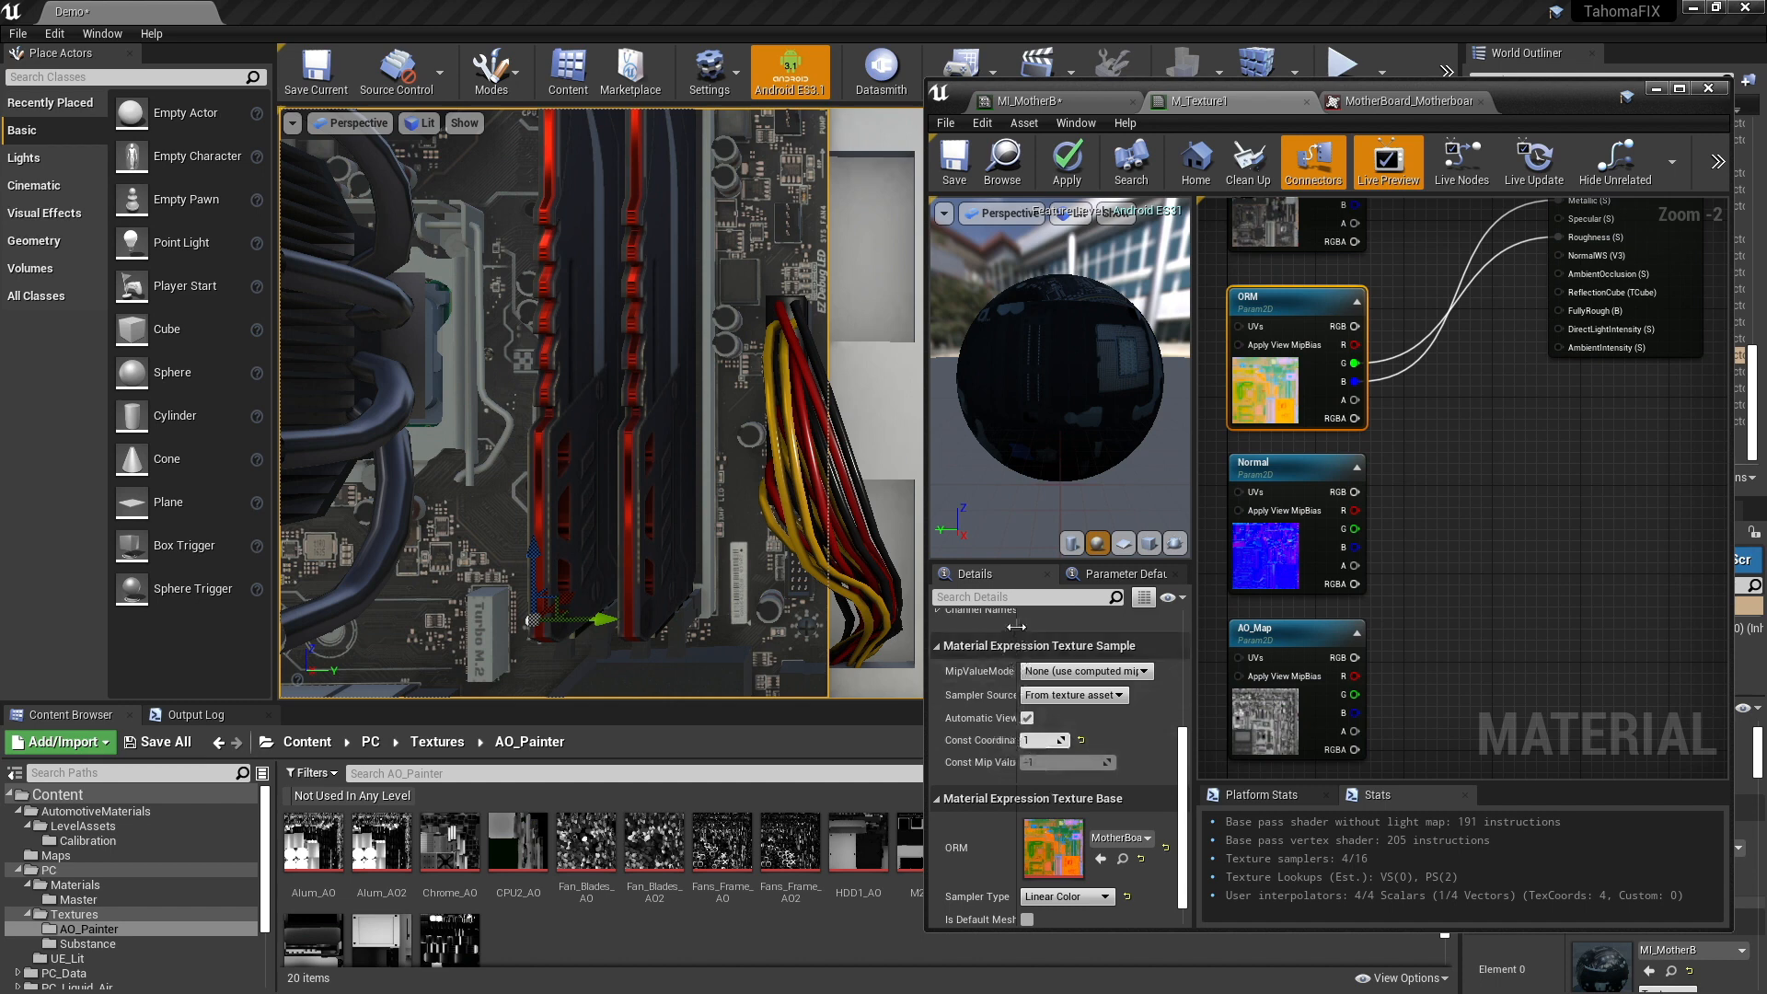
drag(1016, 627, 1037, 627)
right_drag(1424, 436, 1426, 399)
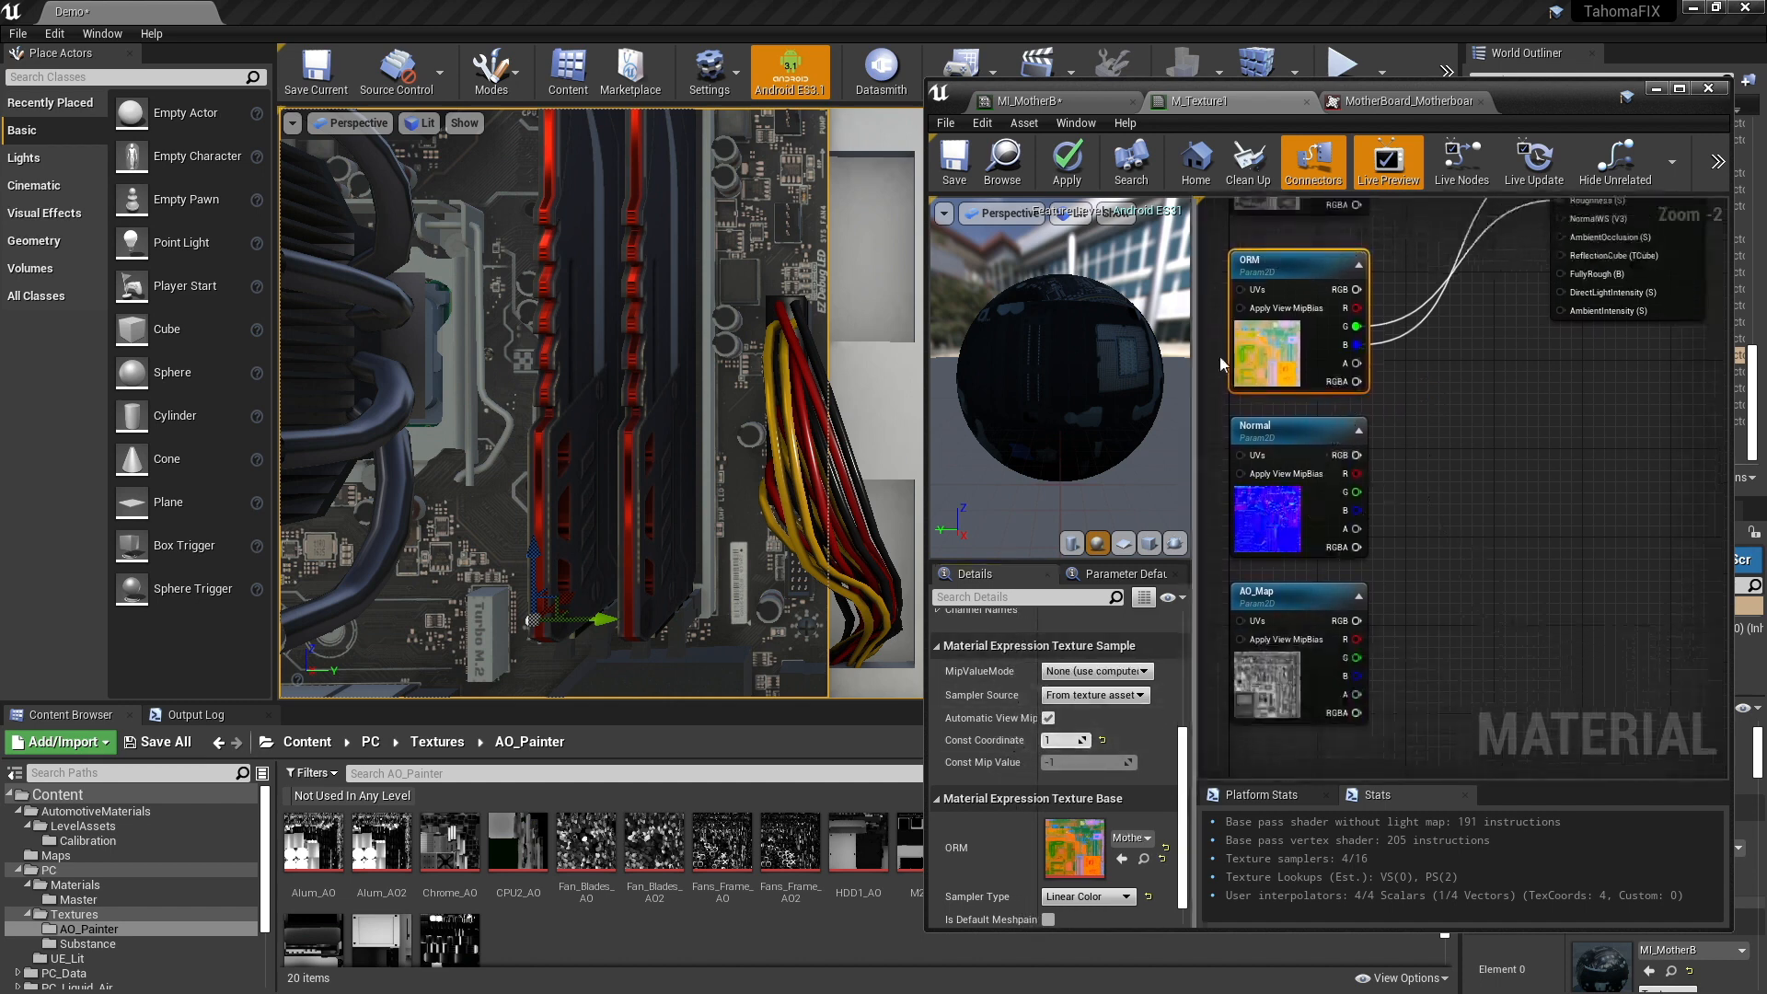
click(1268, 667)
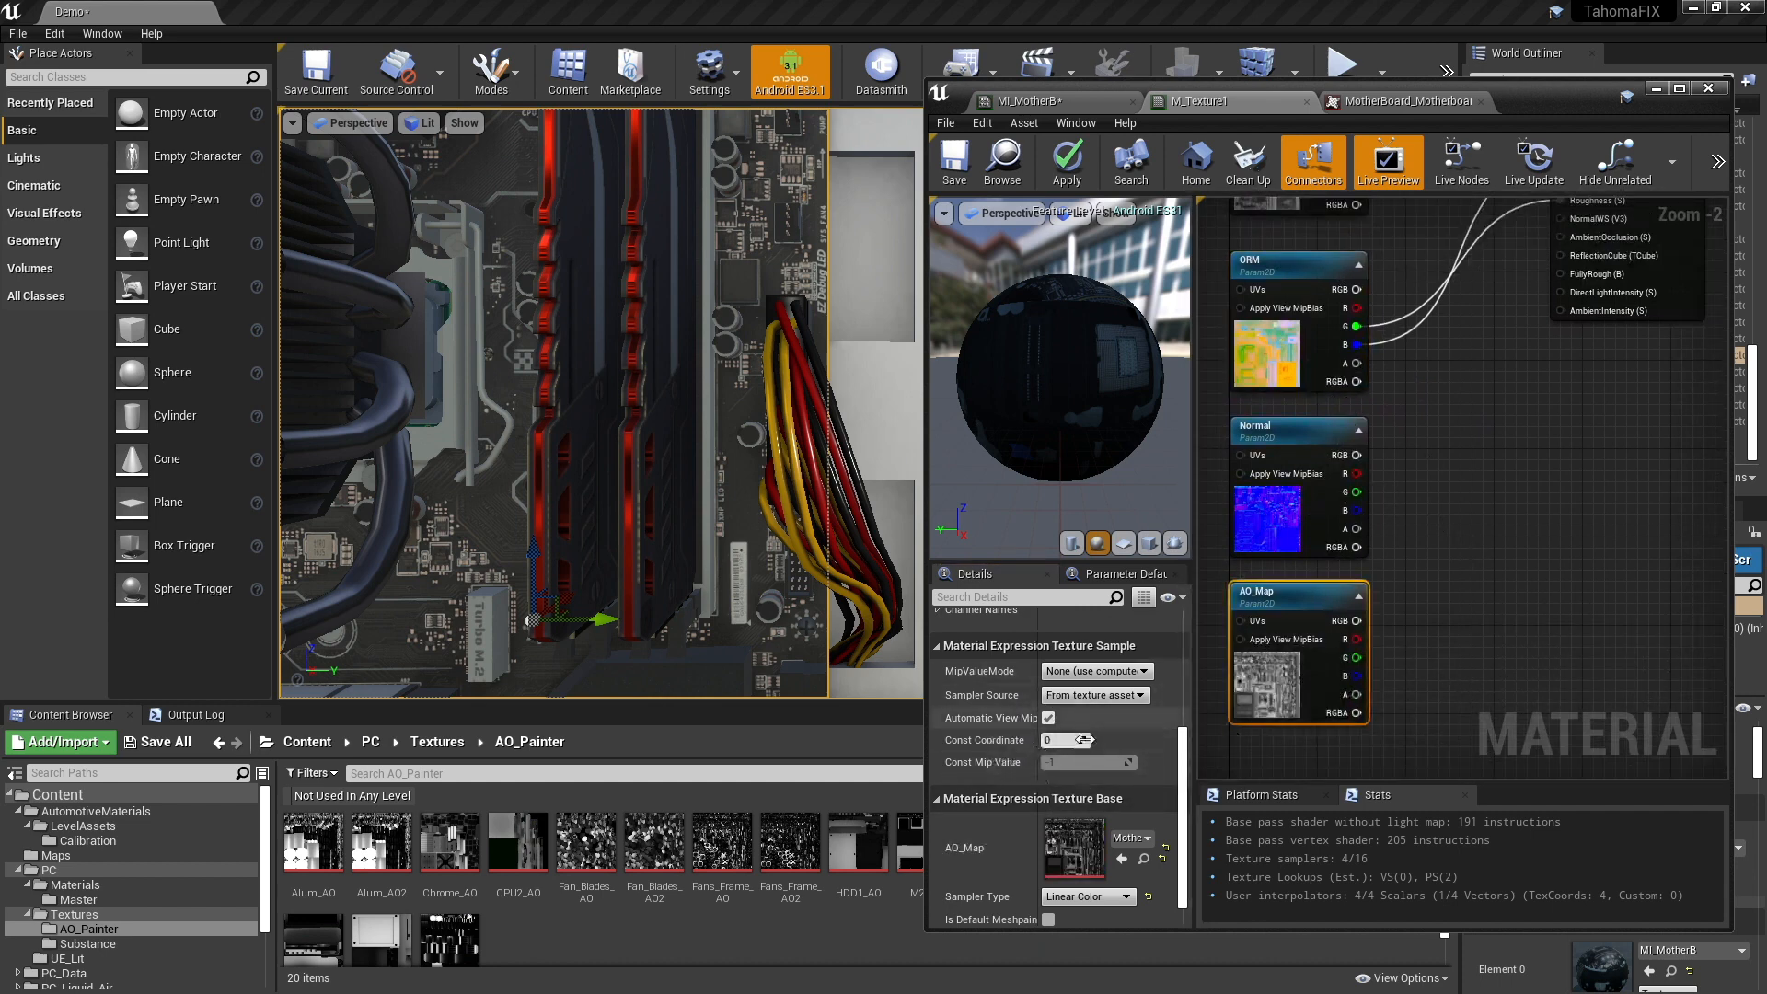
right_drag(1490, 520, 1472, 558)
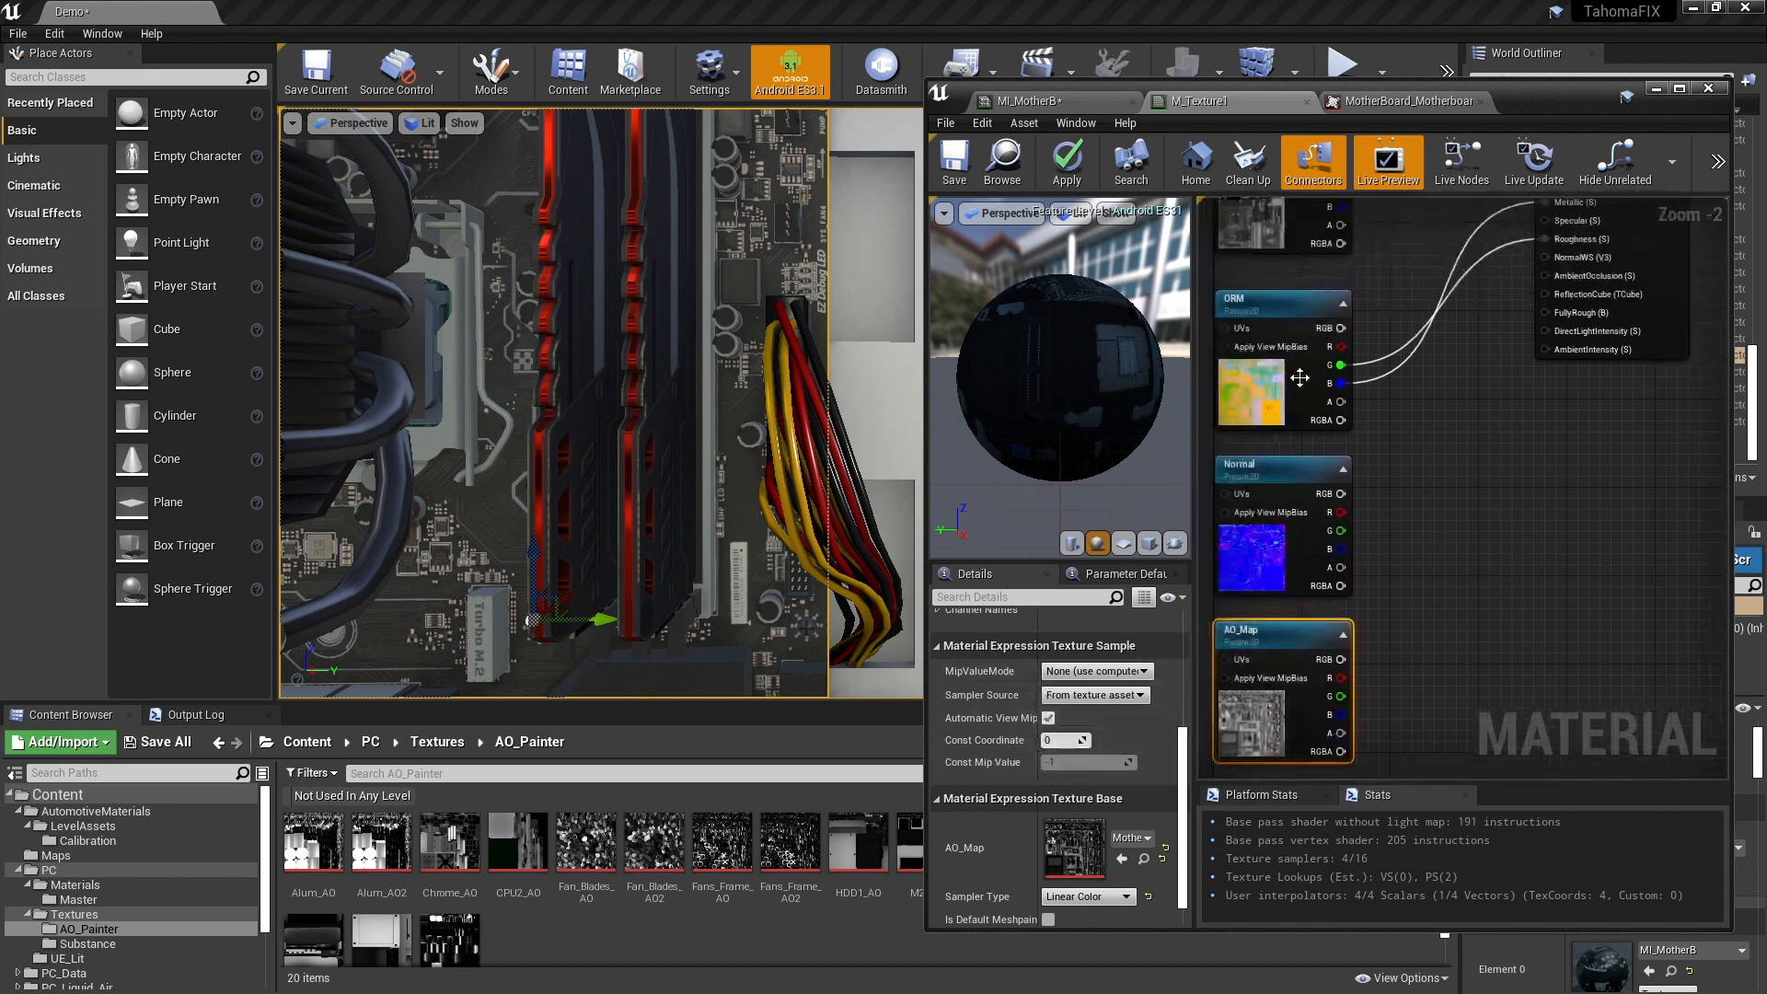
- Add a Multiply node combining the red outputs of ORM and AO_Map, and connect it to the function's AmbientOcclusion input
click(1420, 468)
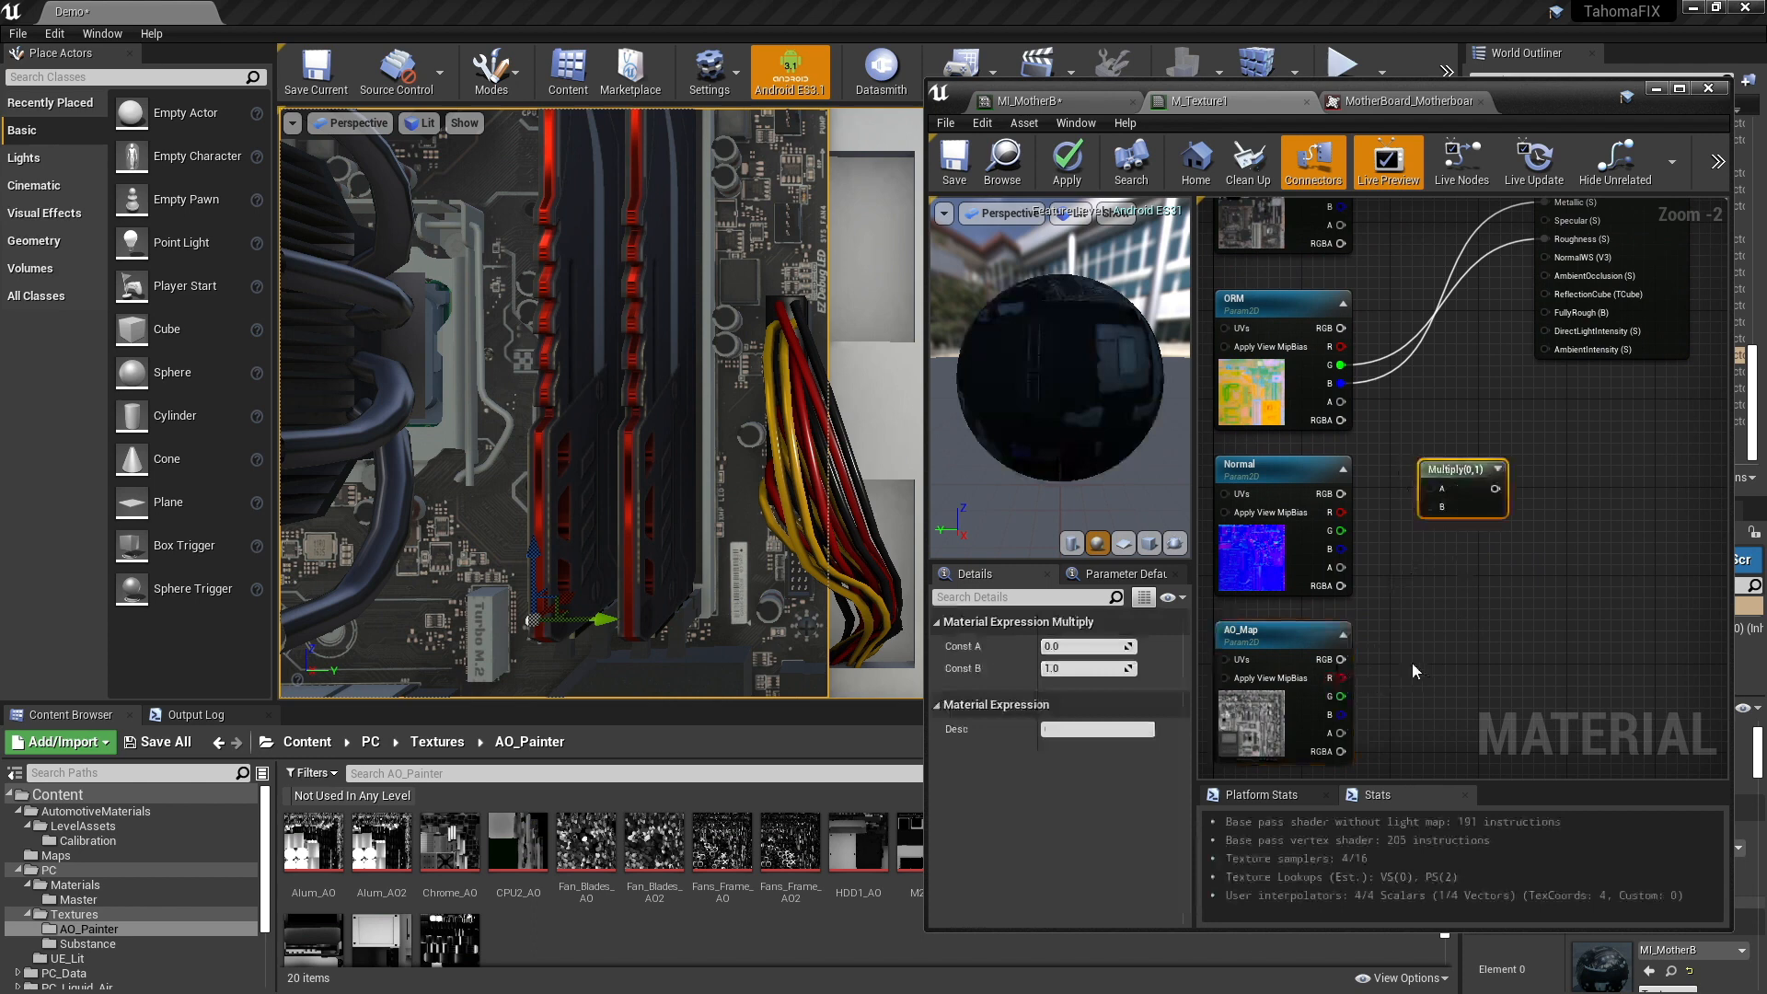
drag(1341, 678, 1429, 507)
right_drag(1349, 222, 1360, 296)
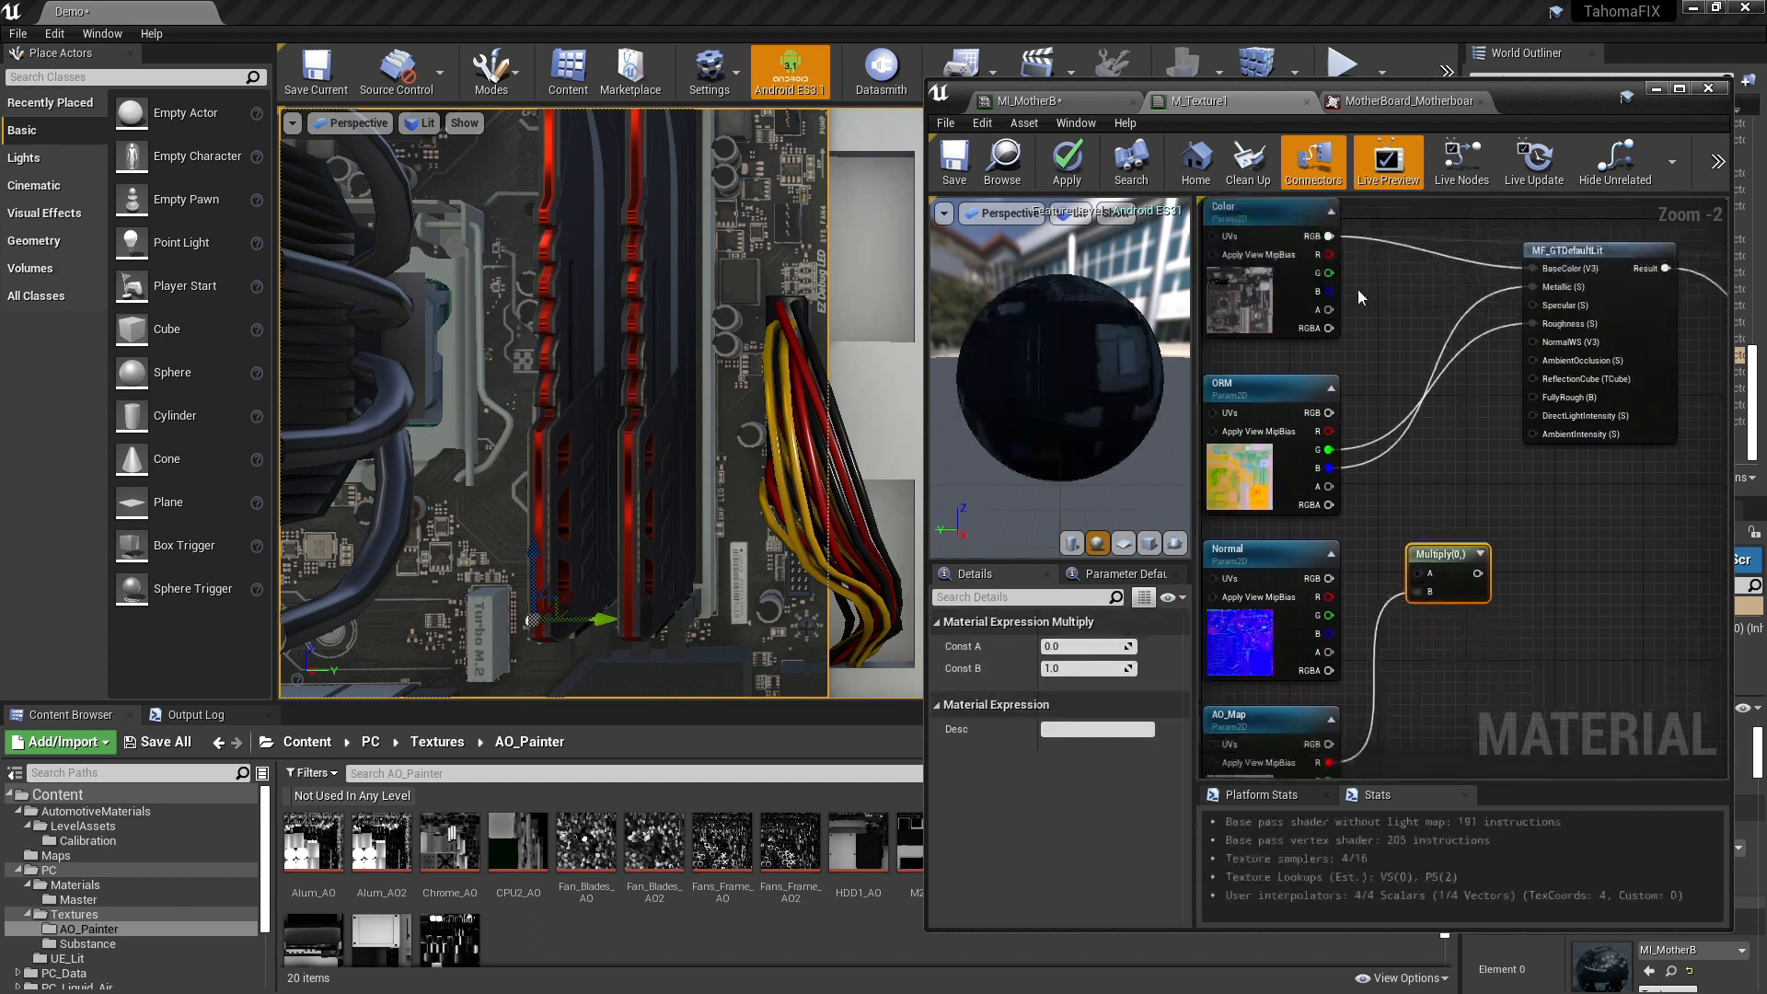
drag(1330, 435, 1531, 365)
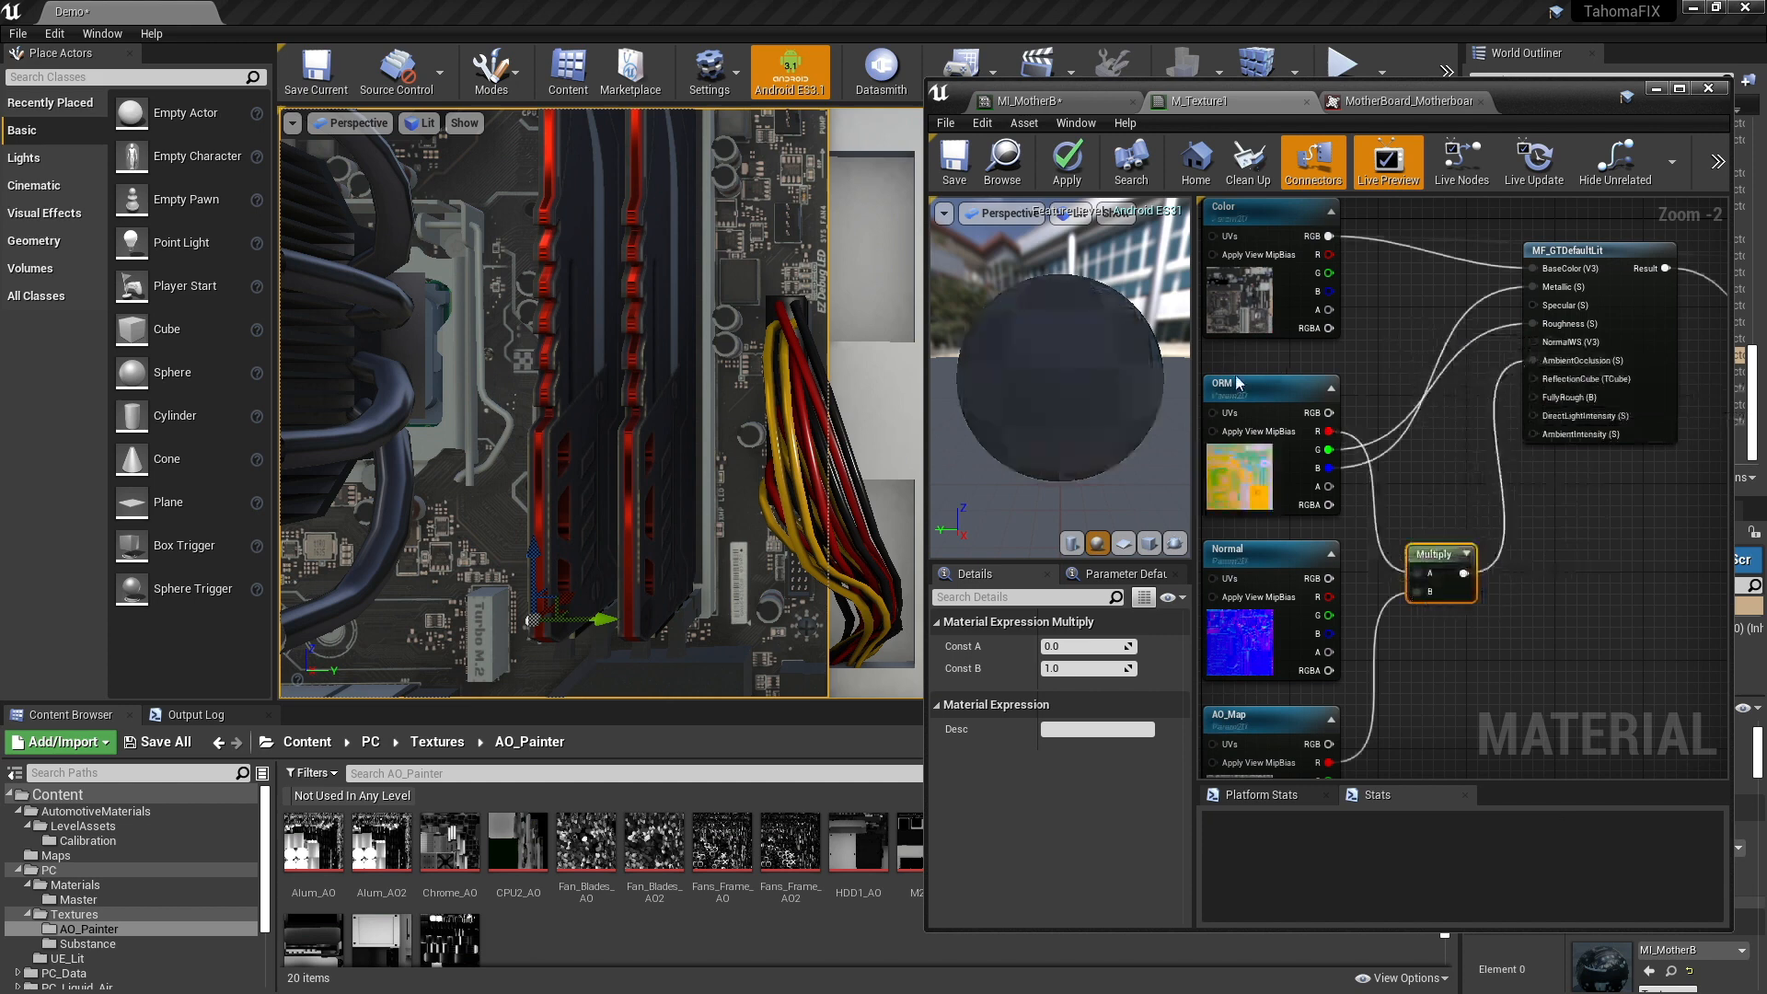
- Apply the M_Texture1 changes, check the motherboard in the level viewport, and close the material editor window
click(1068, 162)
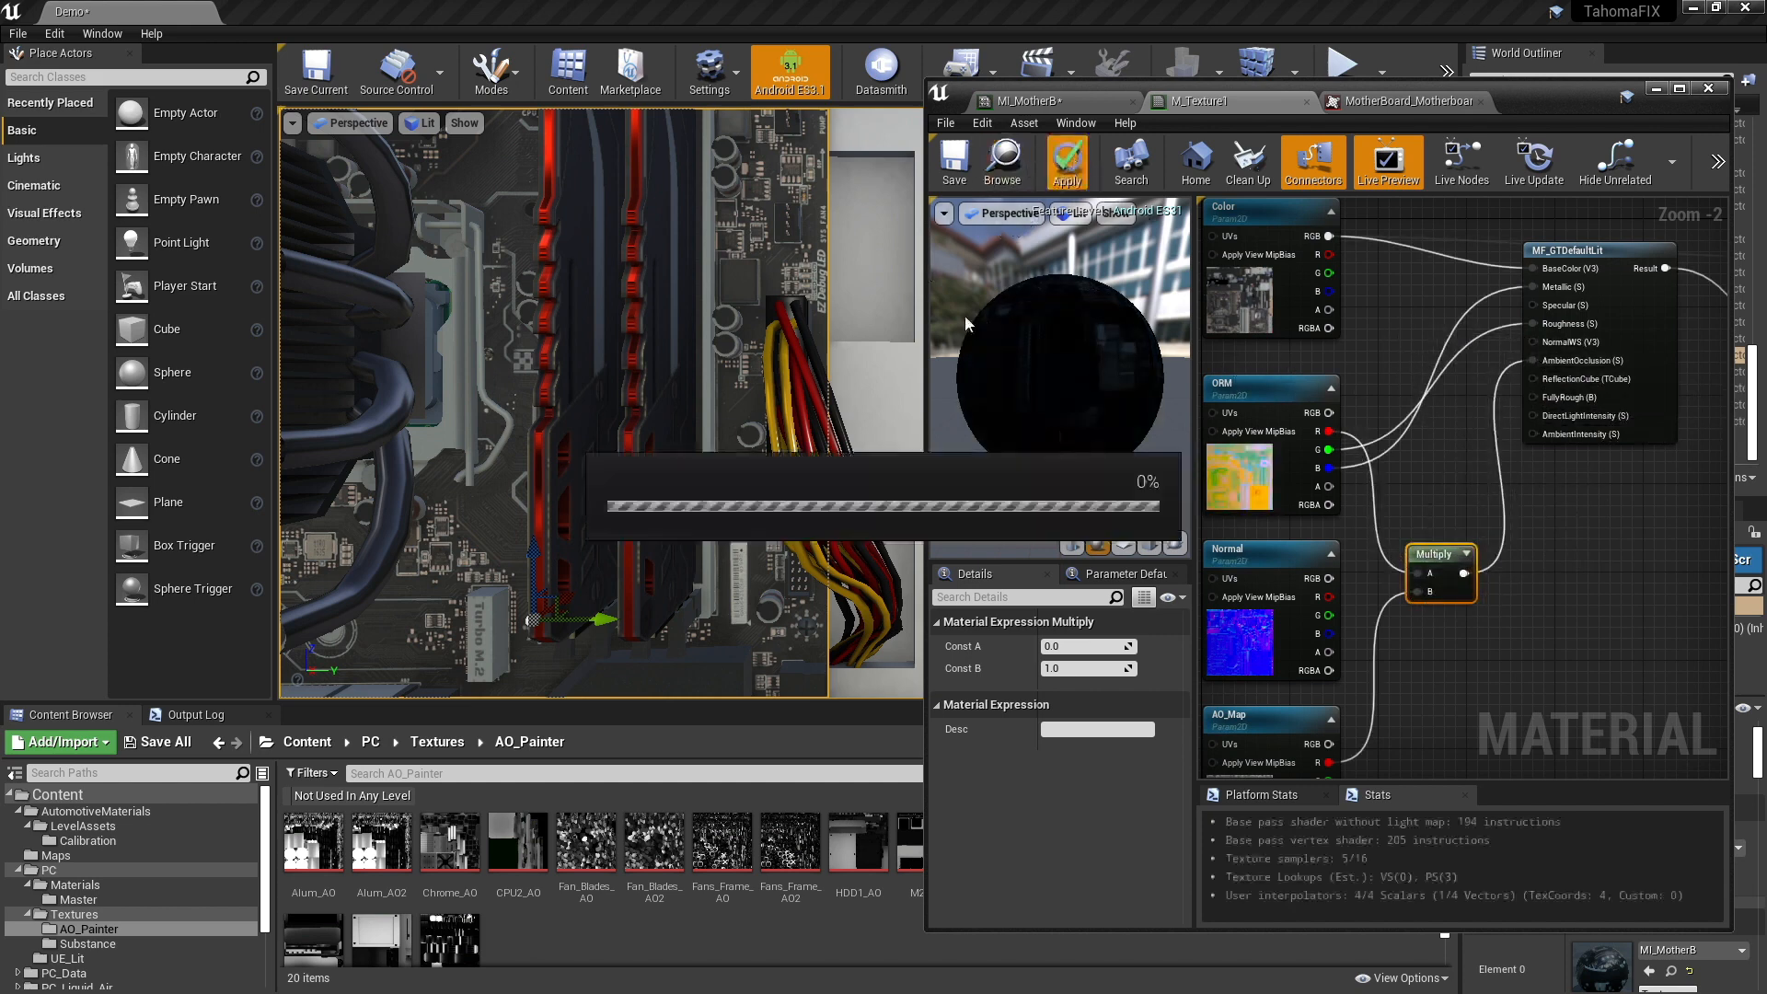
middle_drag(598, 404, 724, 281)
middle_drag(671, 376, 674, 372)
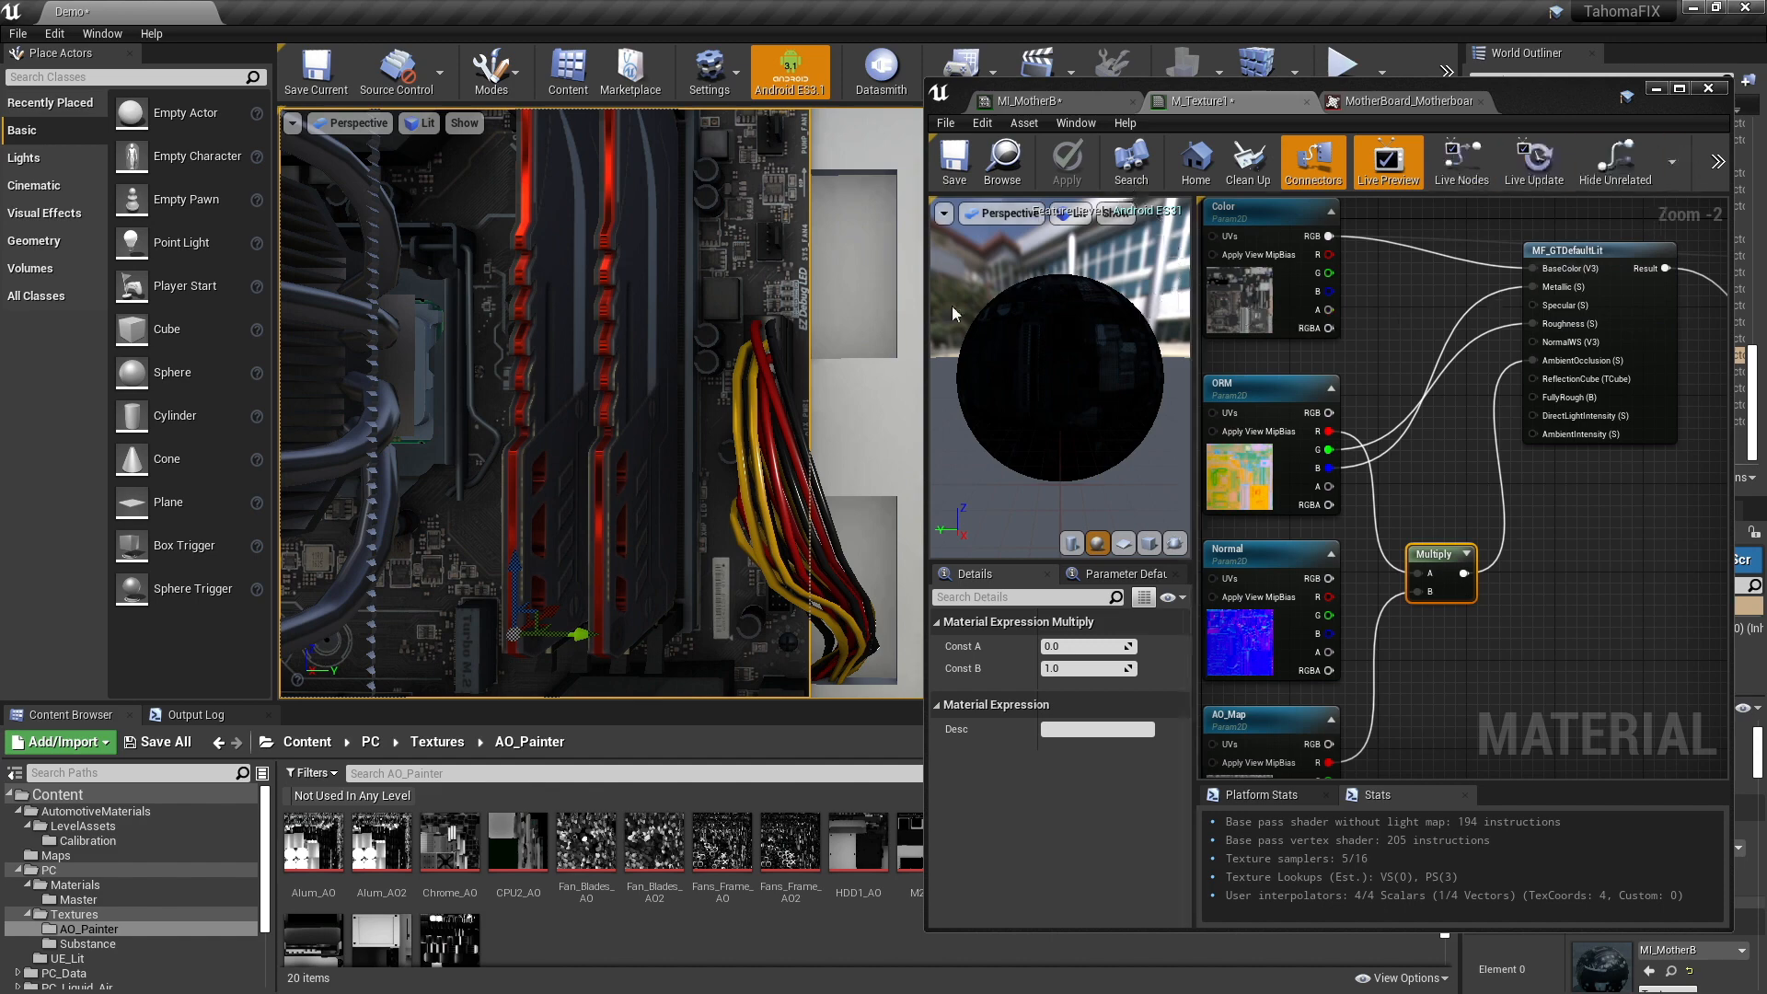
click(1709, 88)
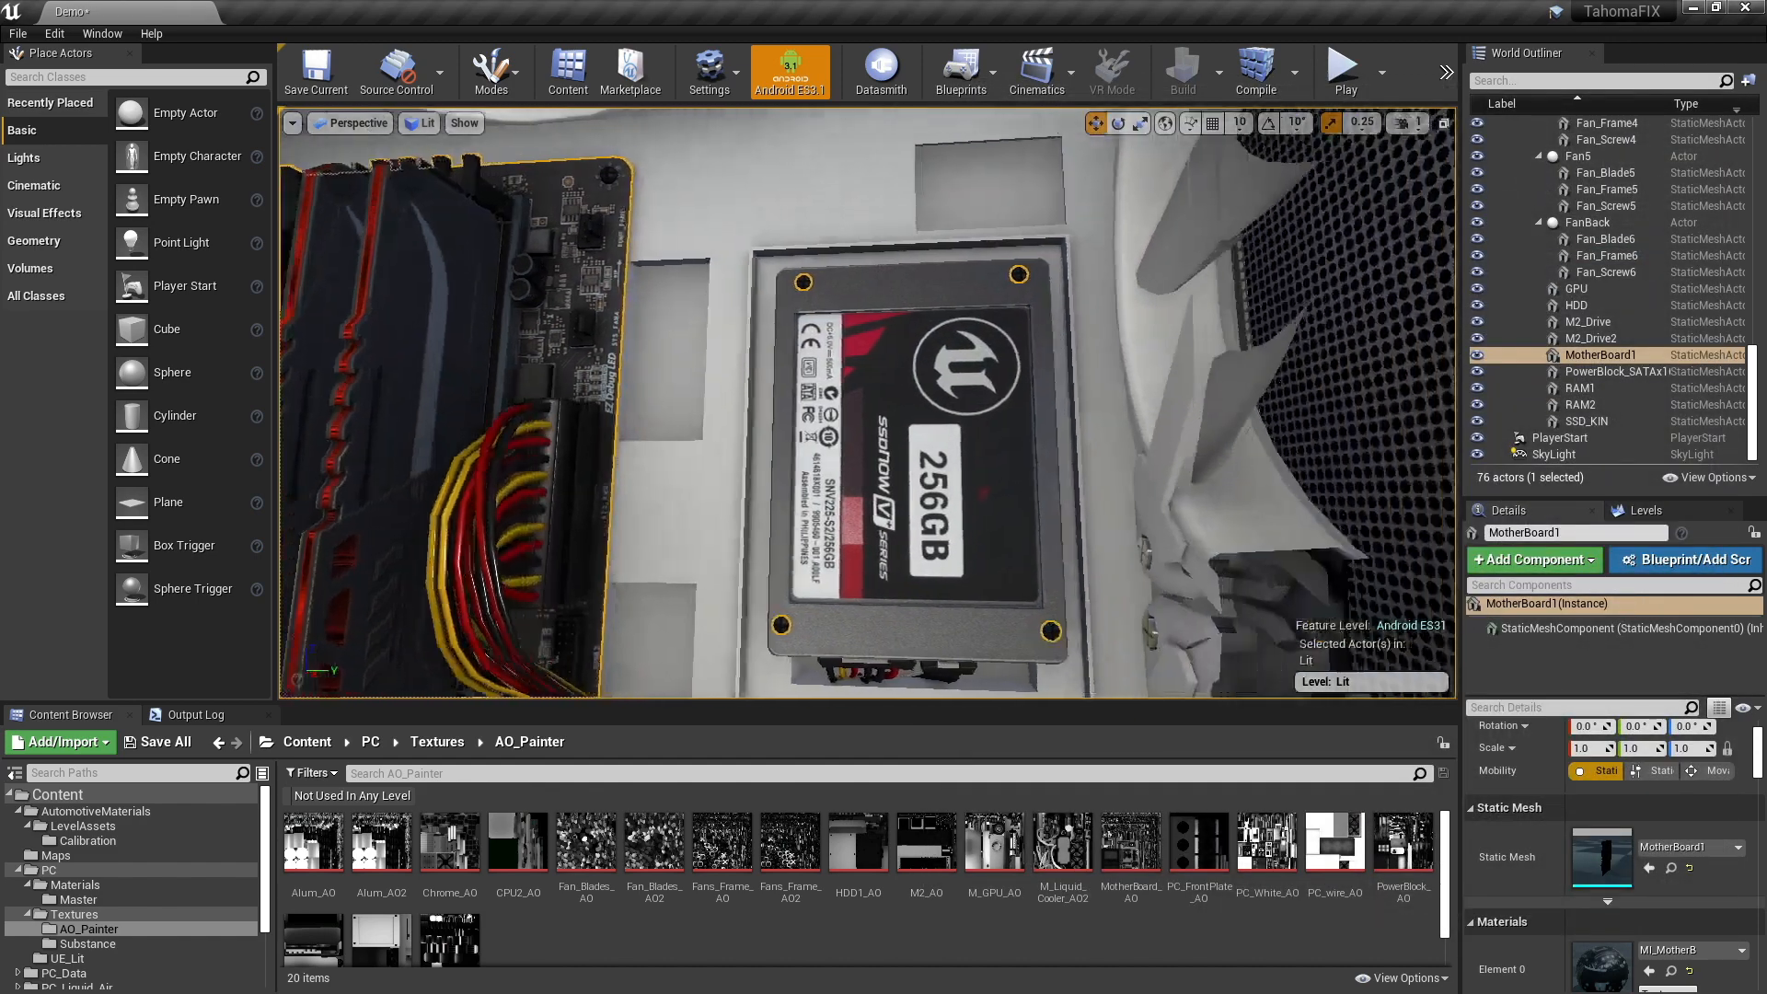
- Select the perforated front mesh Mesh_Front_2_Sided on the PC case and open its MI_PC_Wire material instance
right_drag(868, 402, 1230, 268)
click(1141, 236)
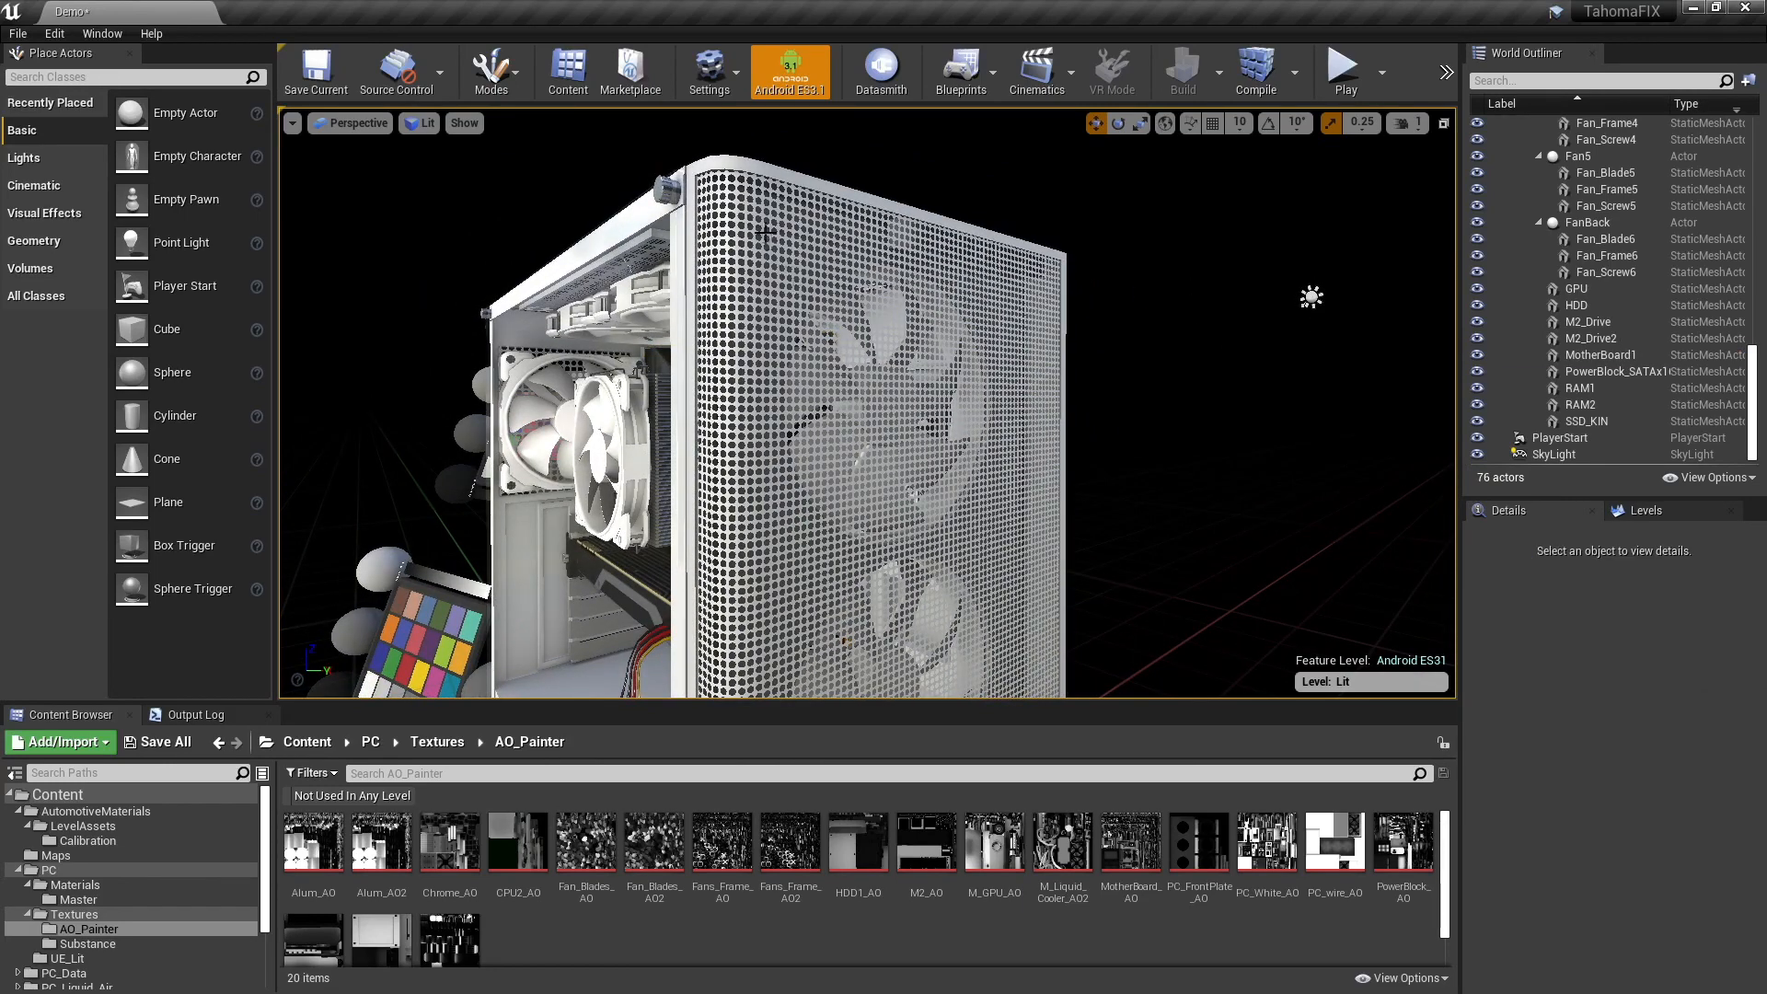
click(714, 189)
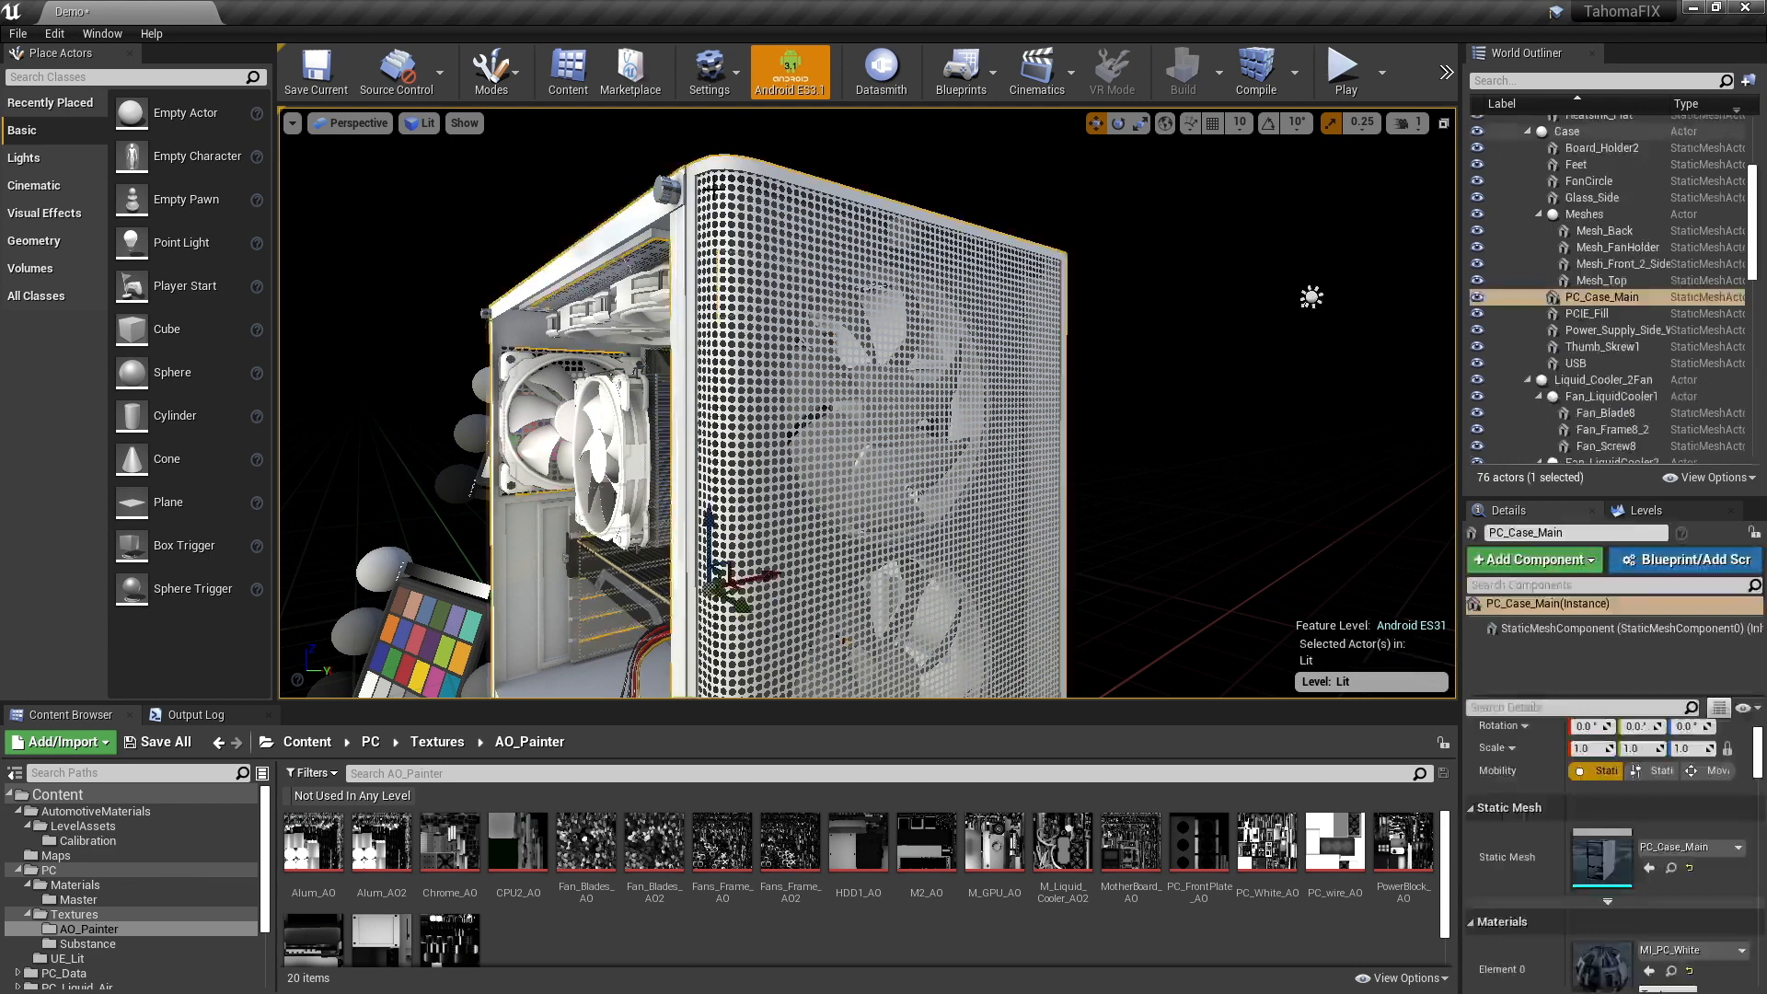
click(700, 245)
scroll(1659, 937, down, 1)
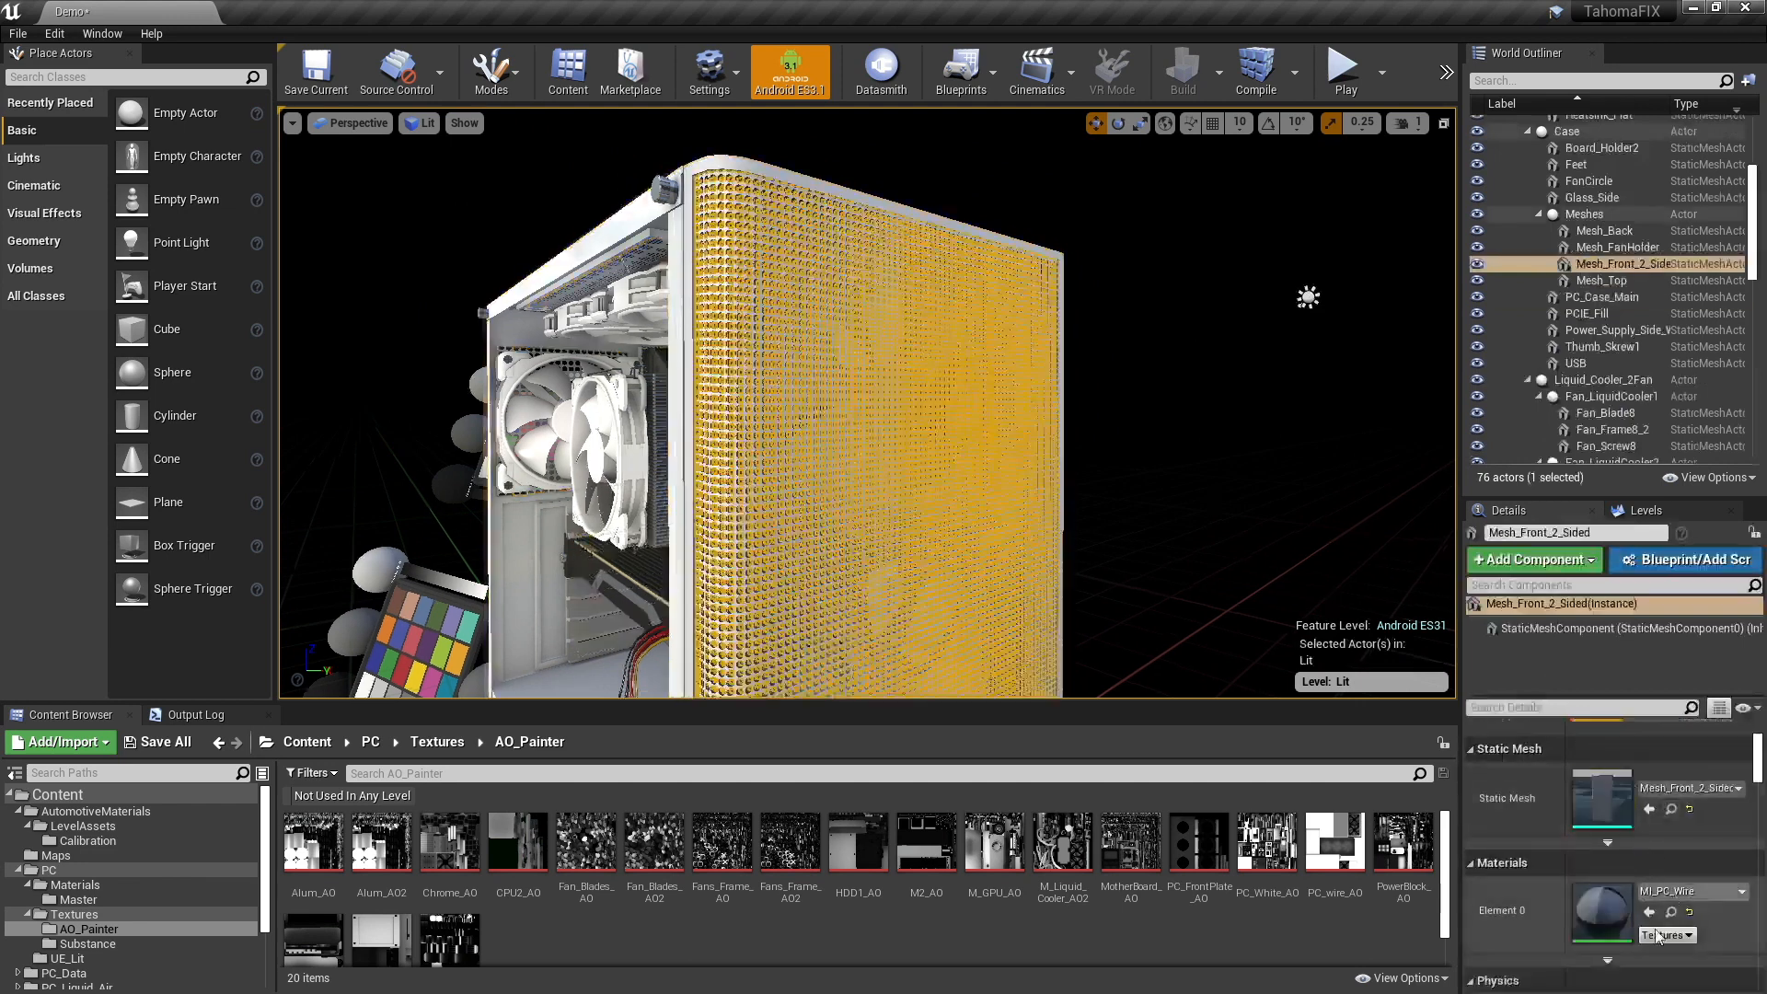
double_click(1600, 909)
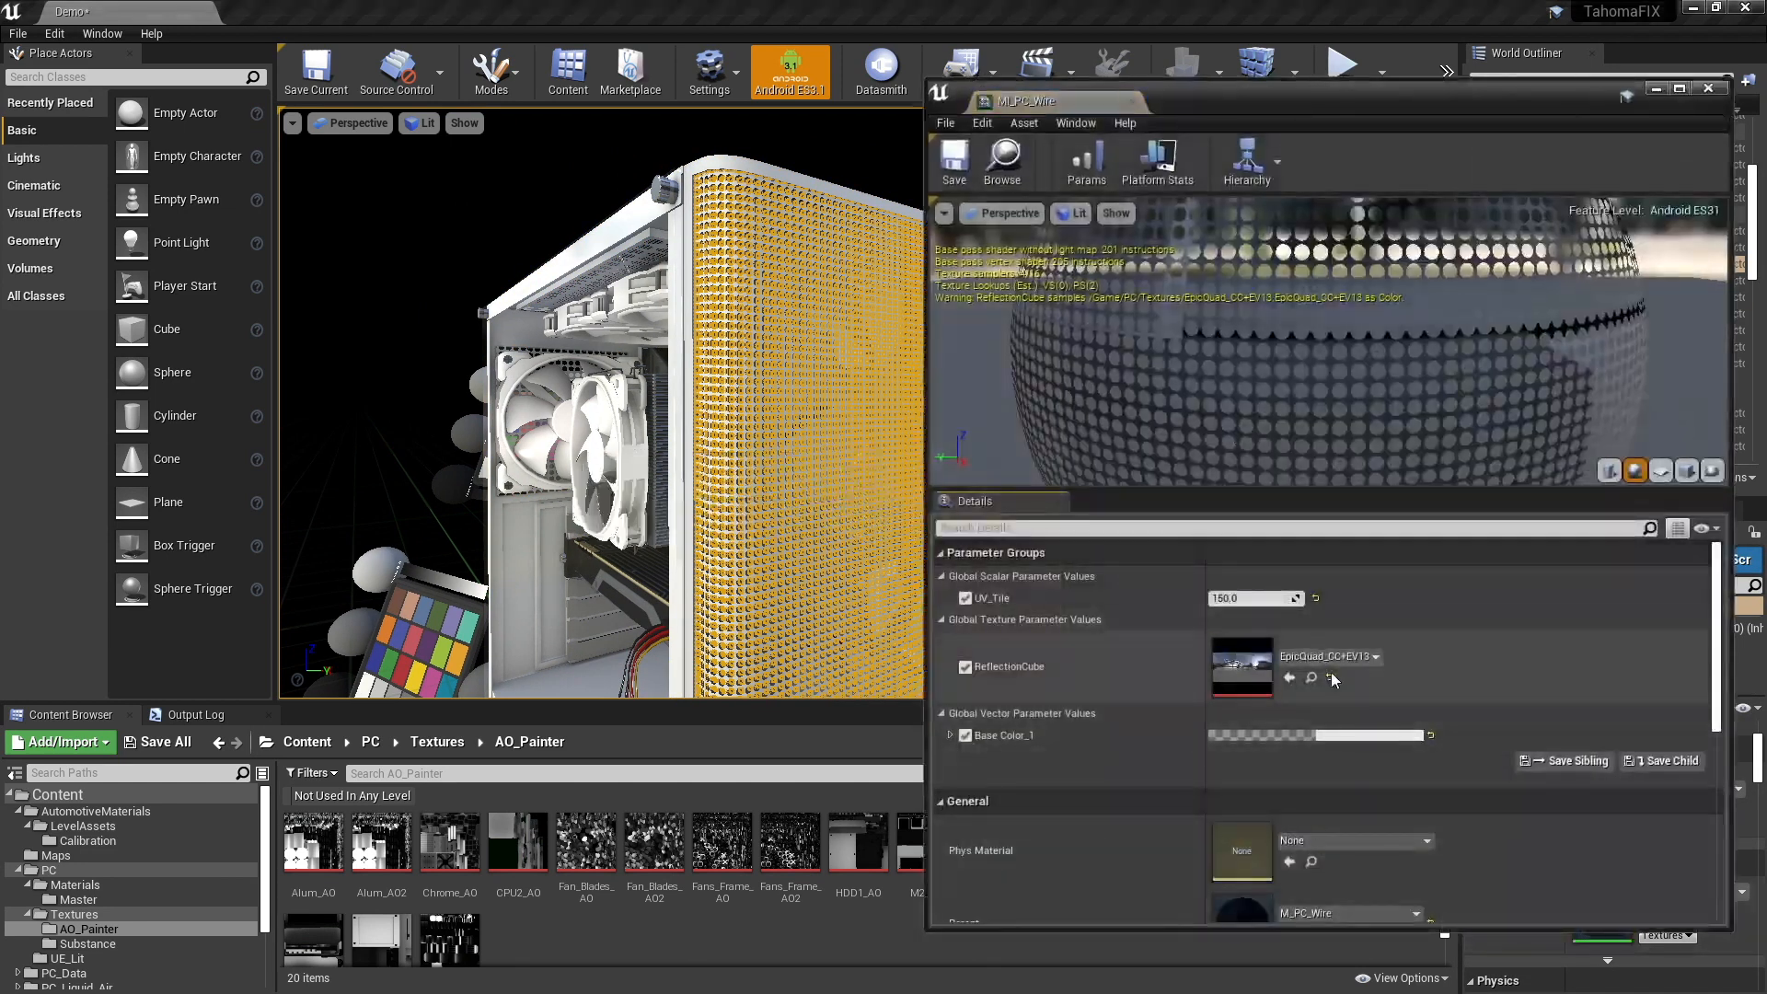
- Open M_PC_Wire, the parent material of the MI_PC_Wire instance
scroll(1401, 737, down, 1)
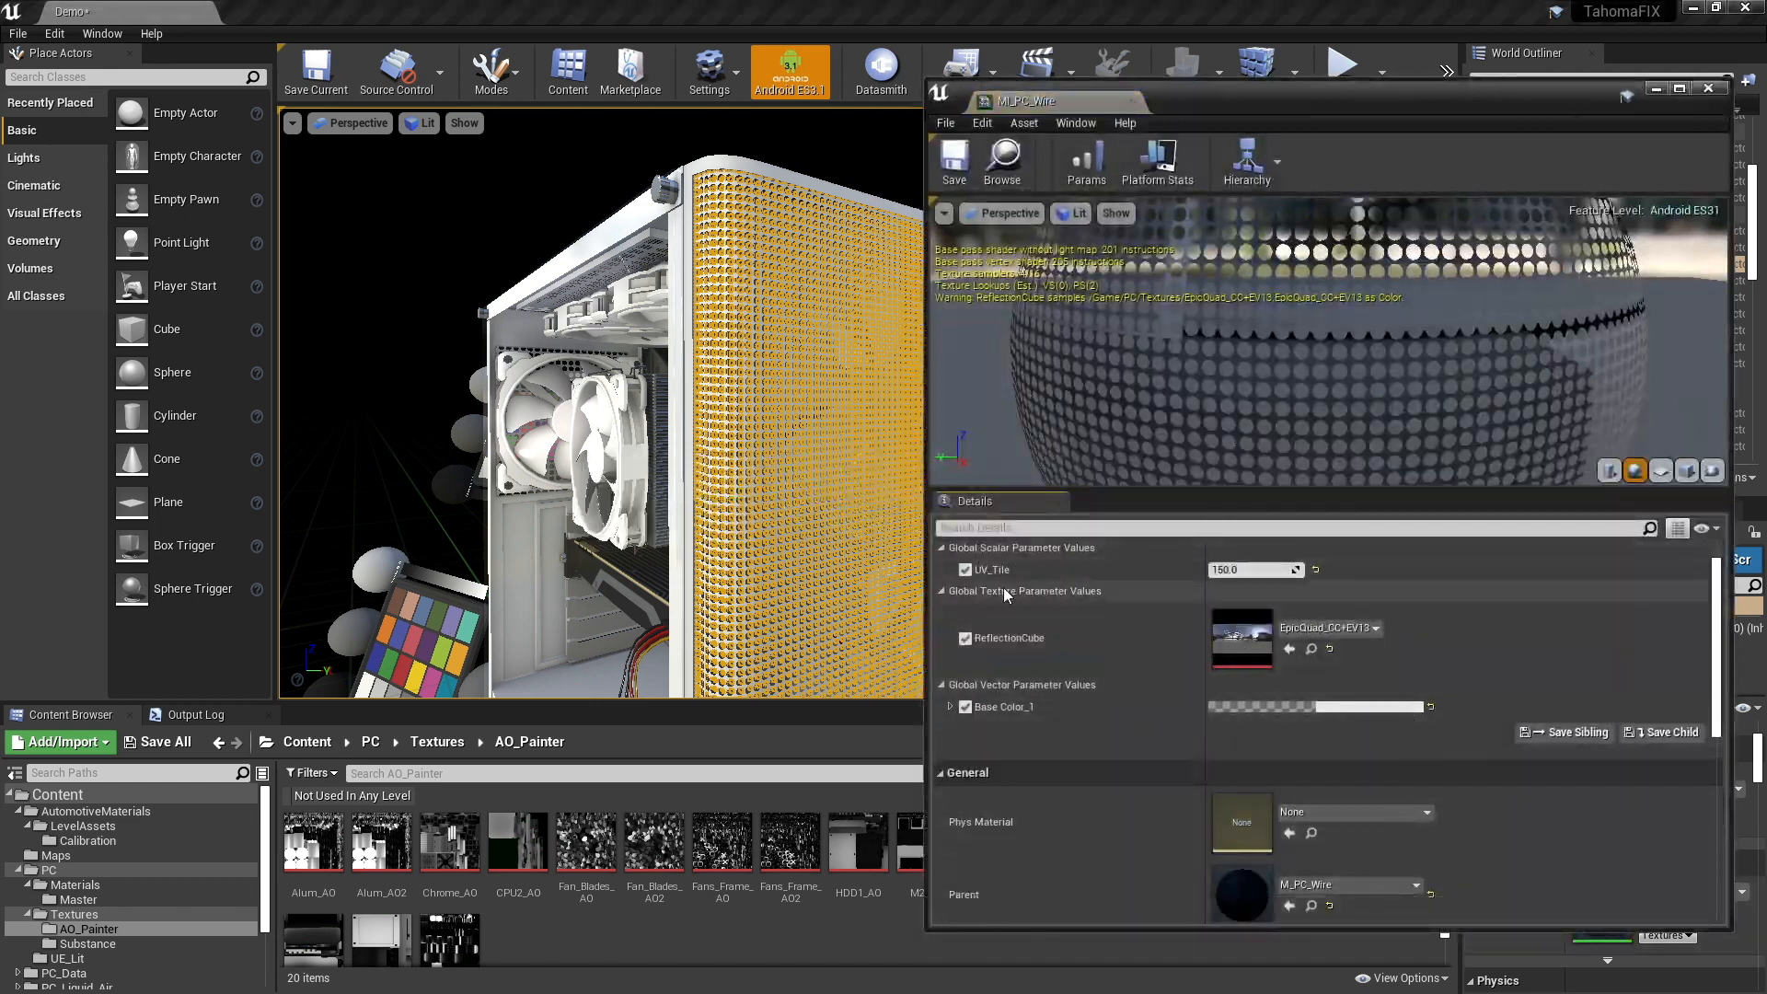
scroll(1328, 669, down, 1)
scroll(1328, 669, down, 1)
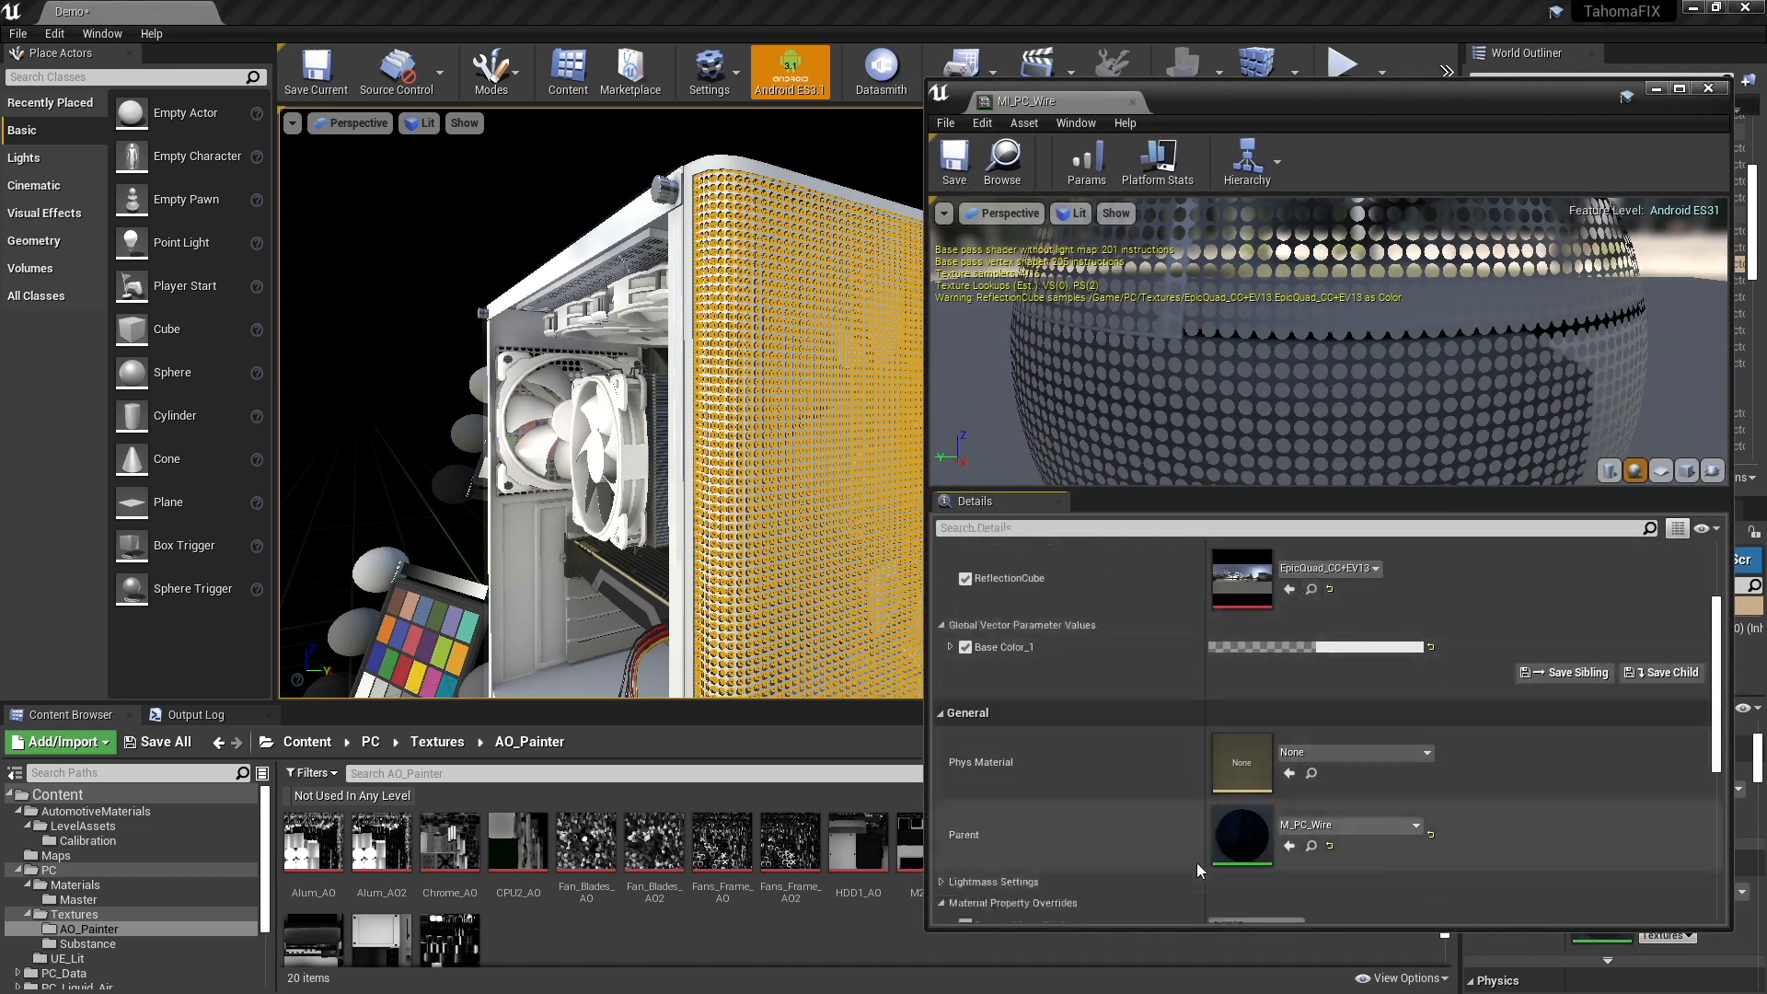
double_click(1252, 835)
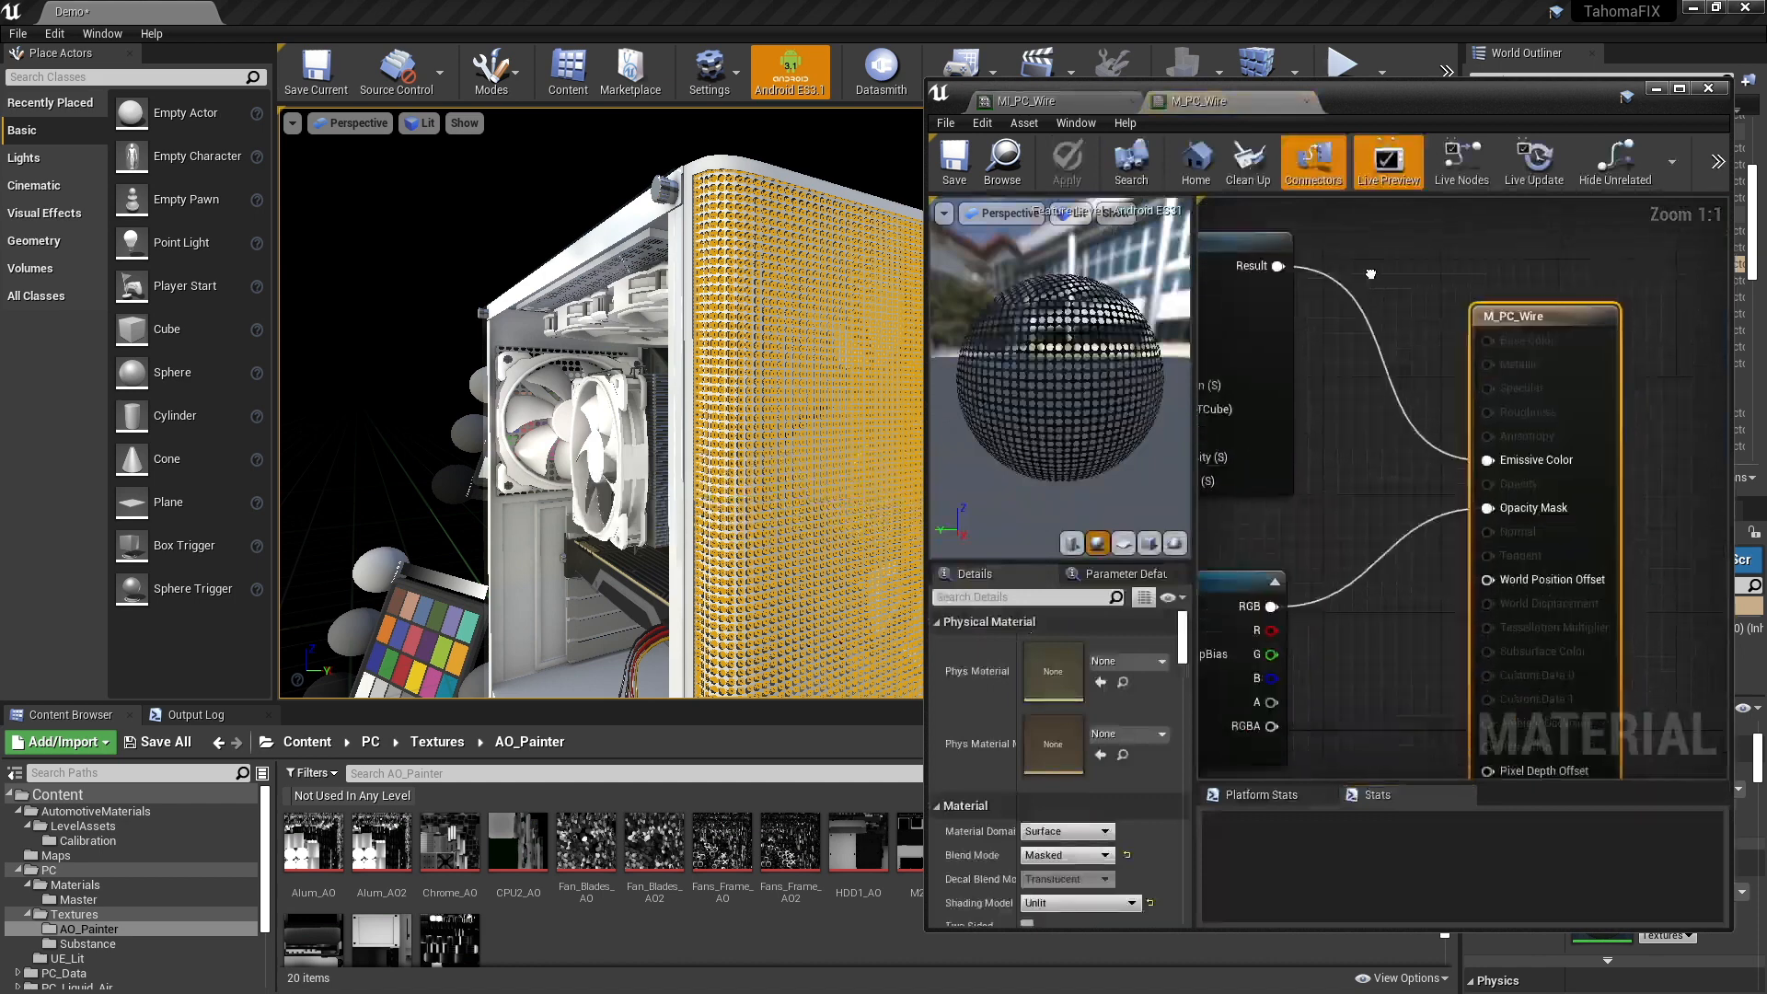
- Examine the M_PC_Wire graph, including the ambient occlusion Texture Sample and the TexCoord, UV_Tile and Multiply nodes feeding the opacity mask texture's UVs
right_drag(1408, 198, 1400, 265)
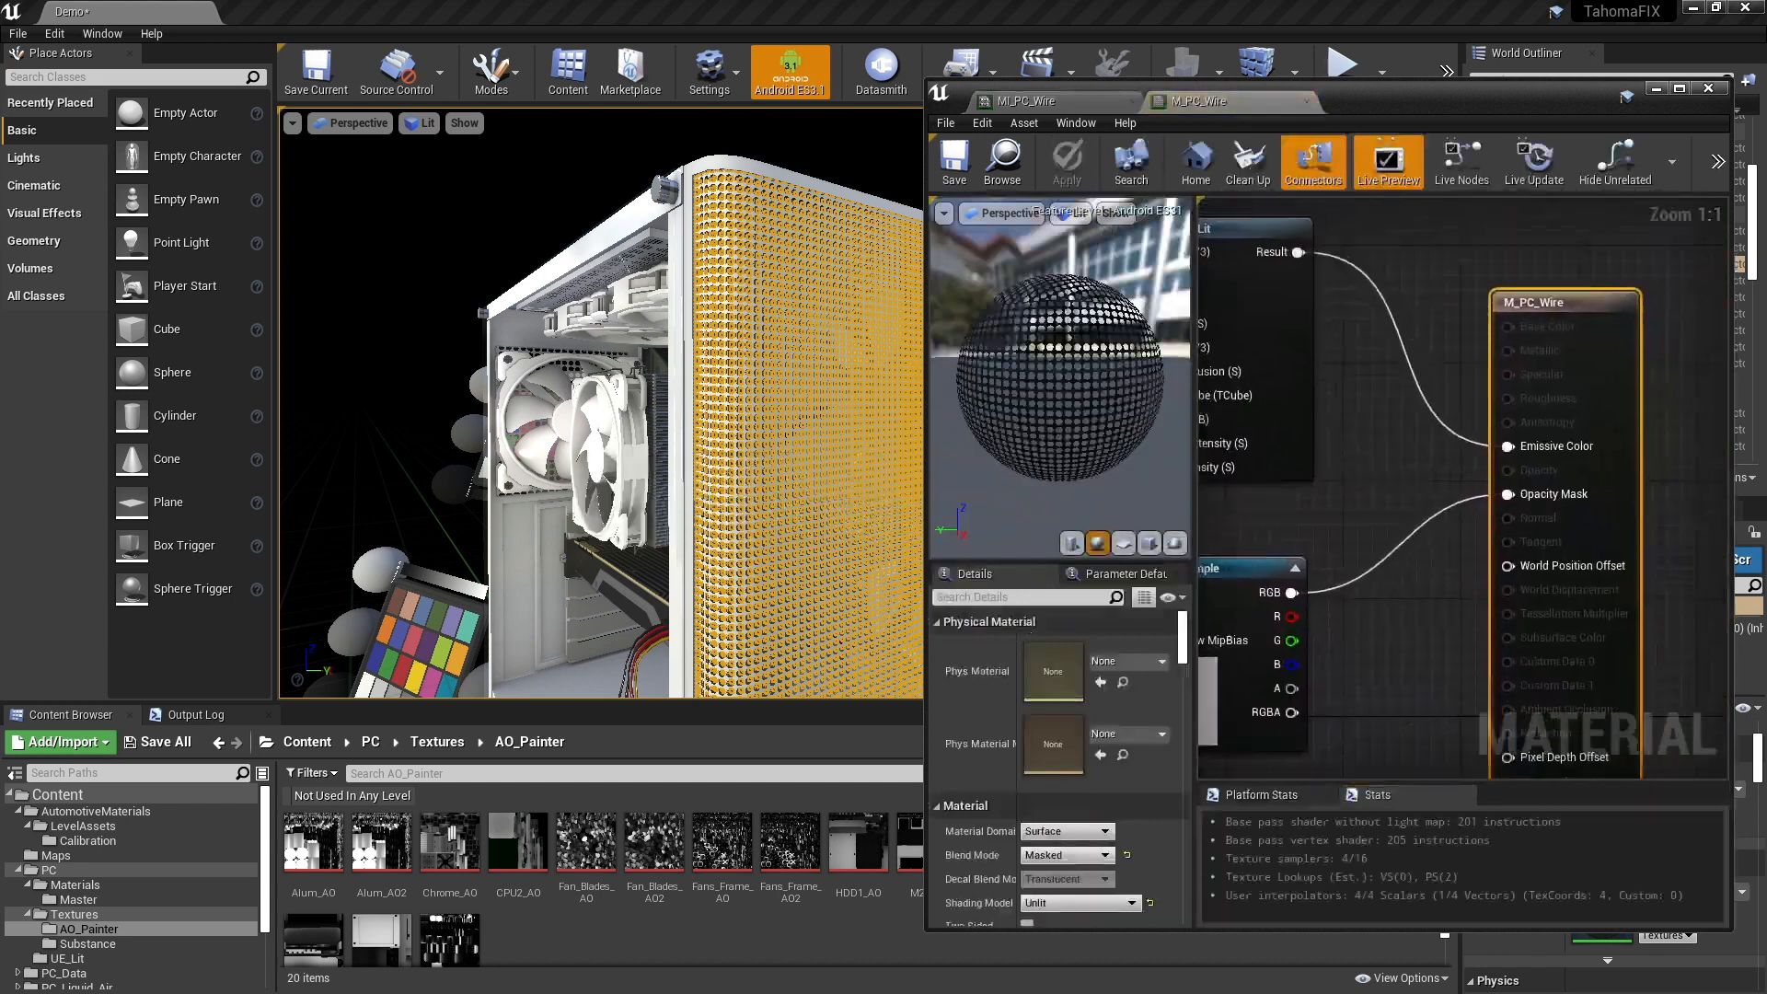
right_drag(1333, 426, 1564, 481)
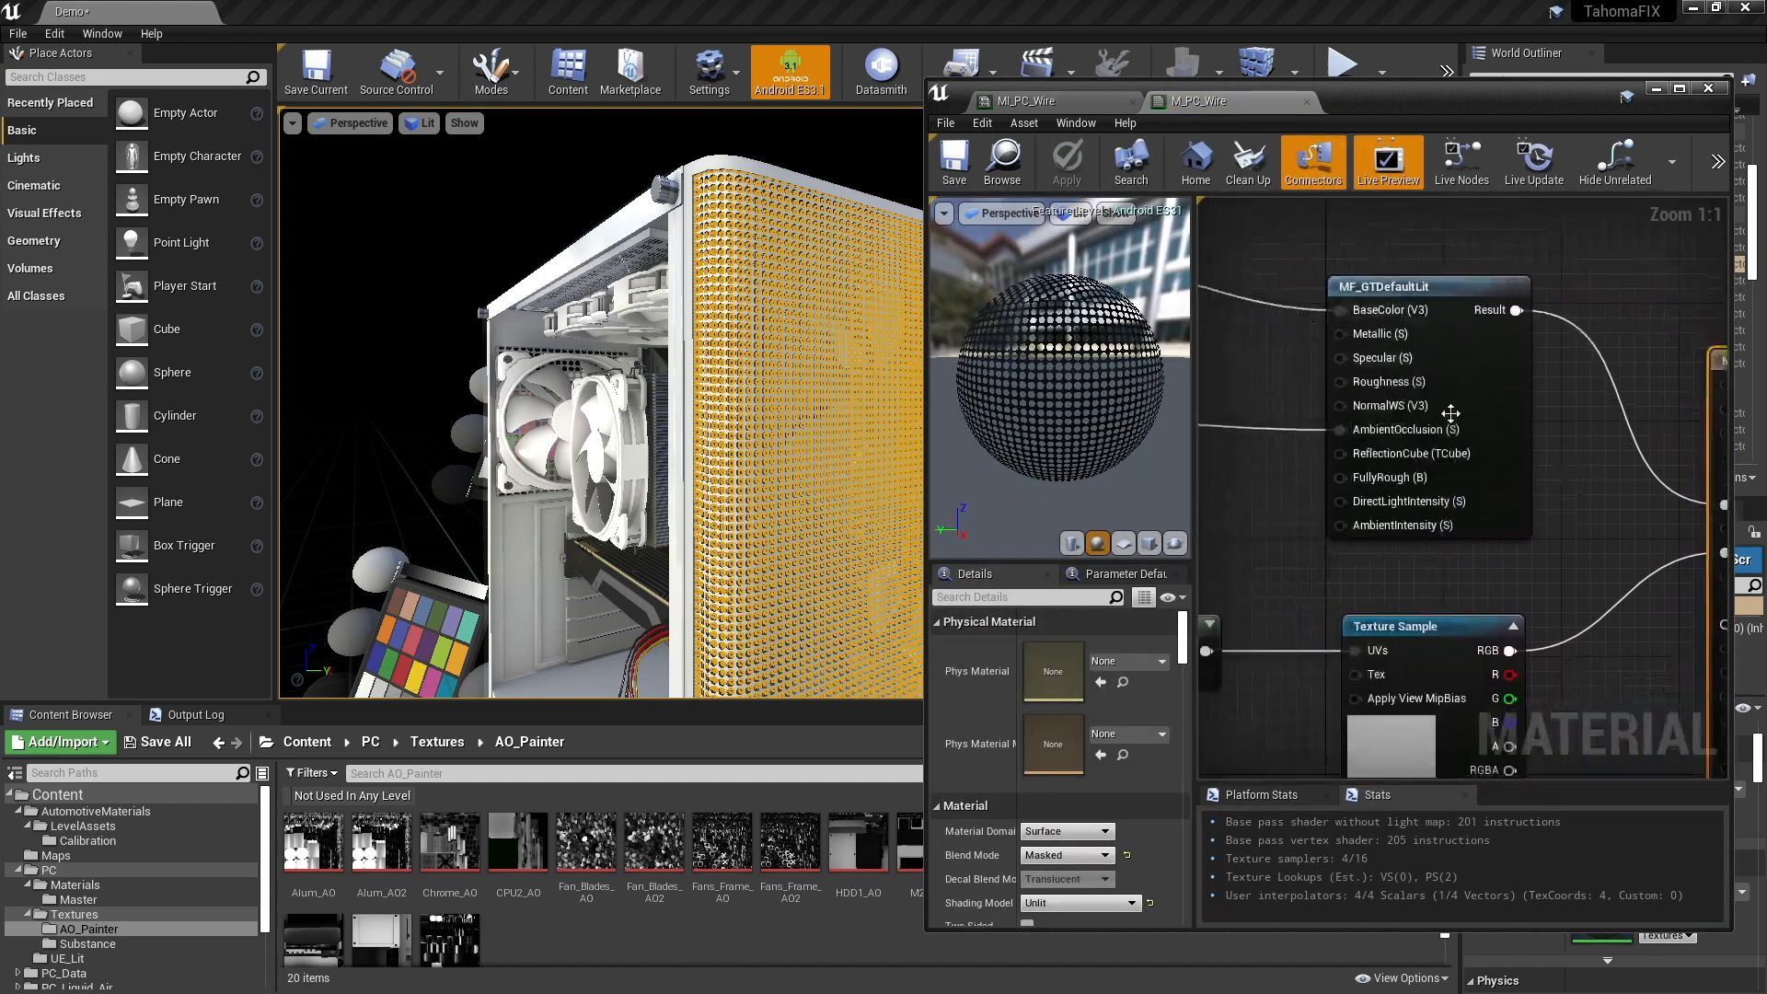
right_drag(1450, 414, 1508, 384)
drag(925, 354, 512, 354)
right_drag(1162, 432, 1631, 385)
right_drag(1285, 436, 1276, 432)
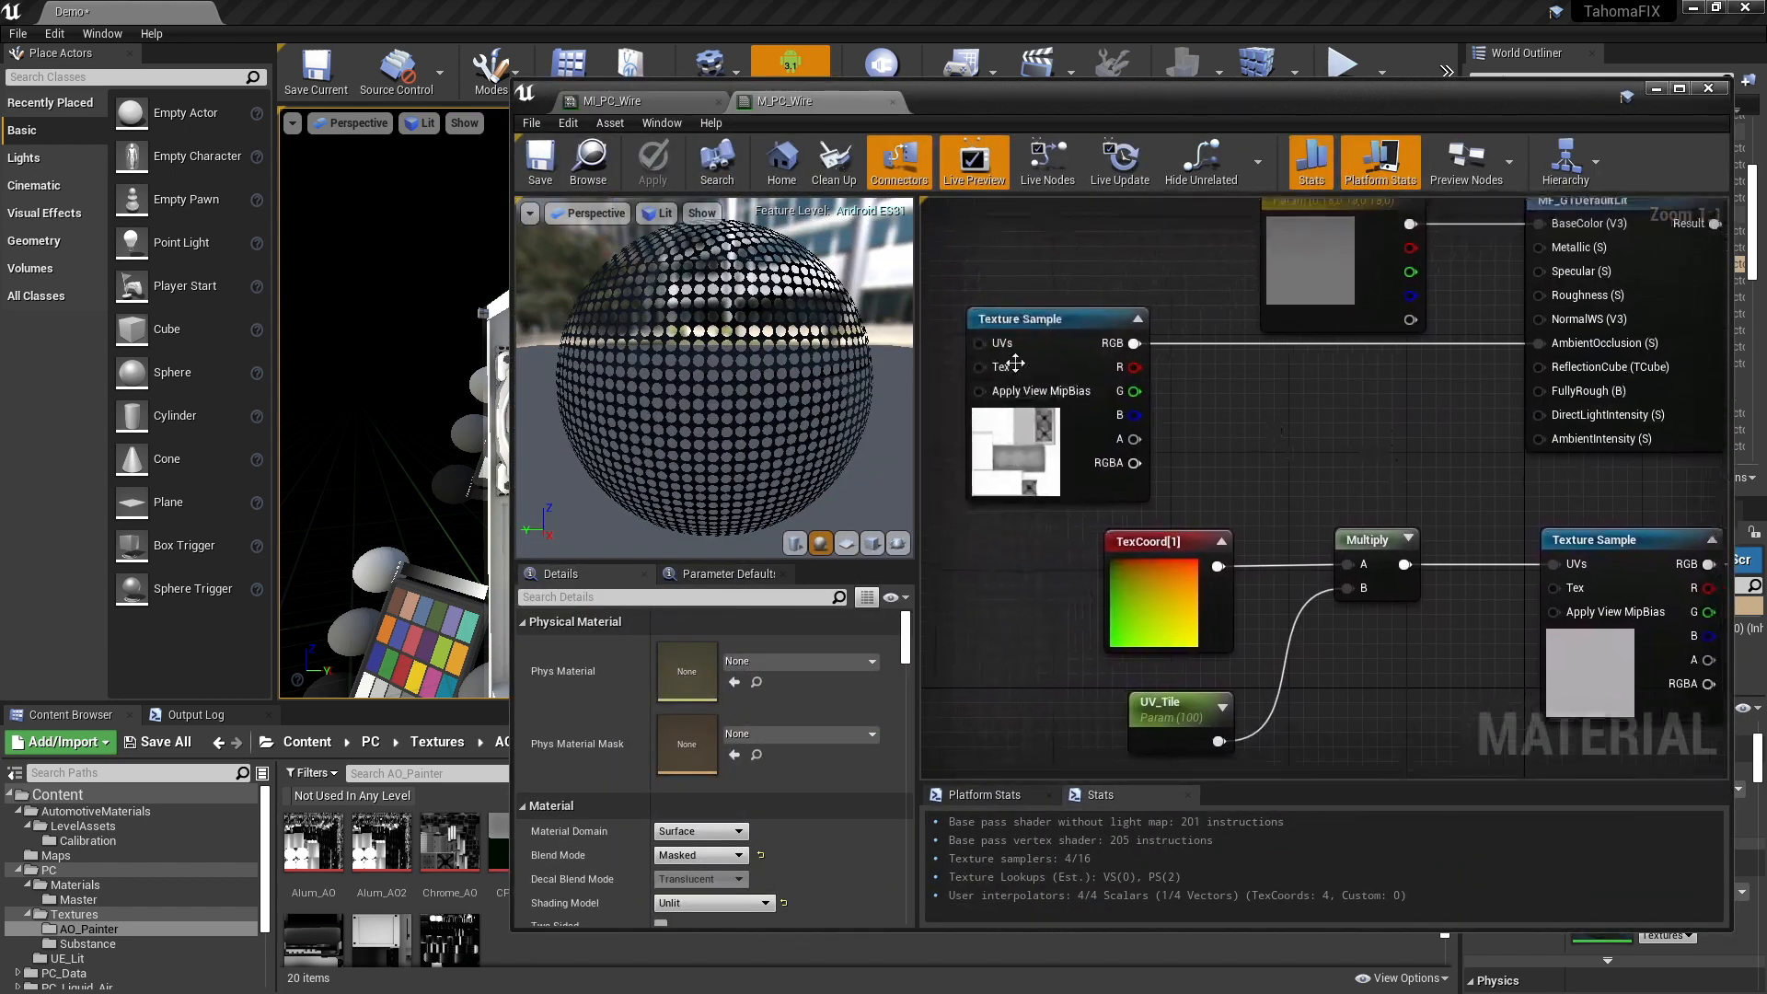
click(1041, 368)
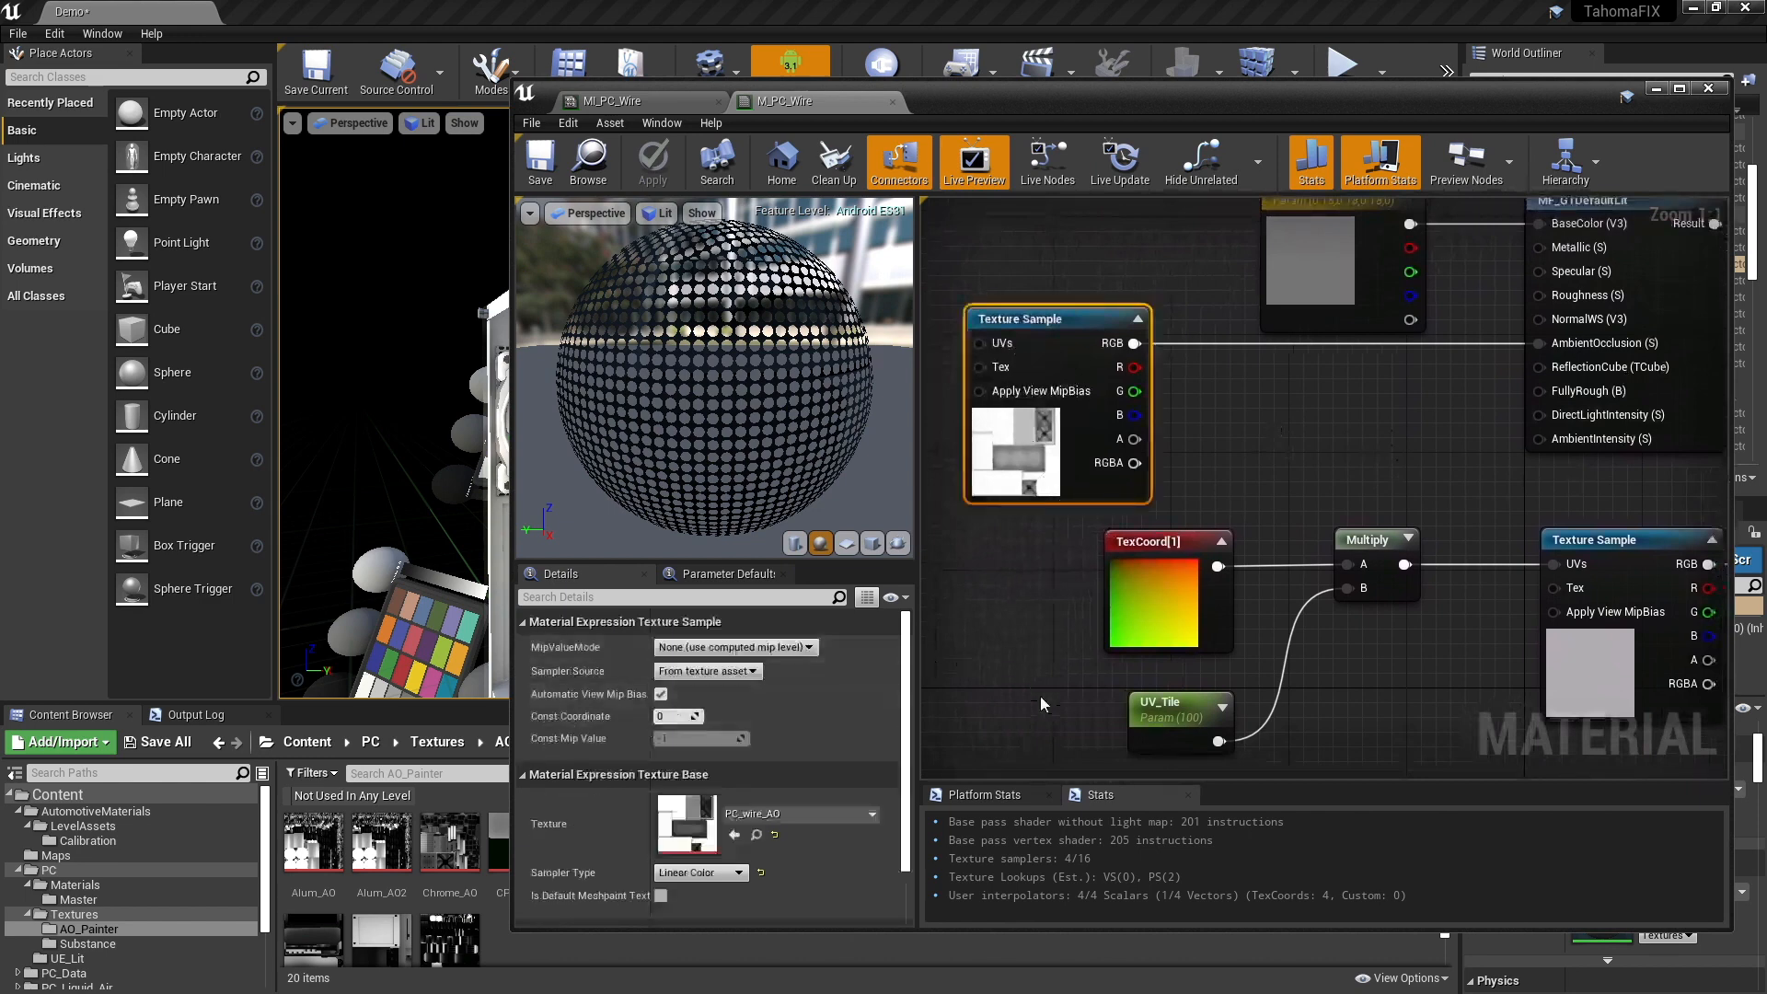
right_drag(1123, 620, 1057, 544)
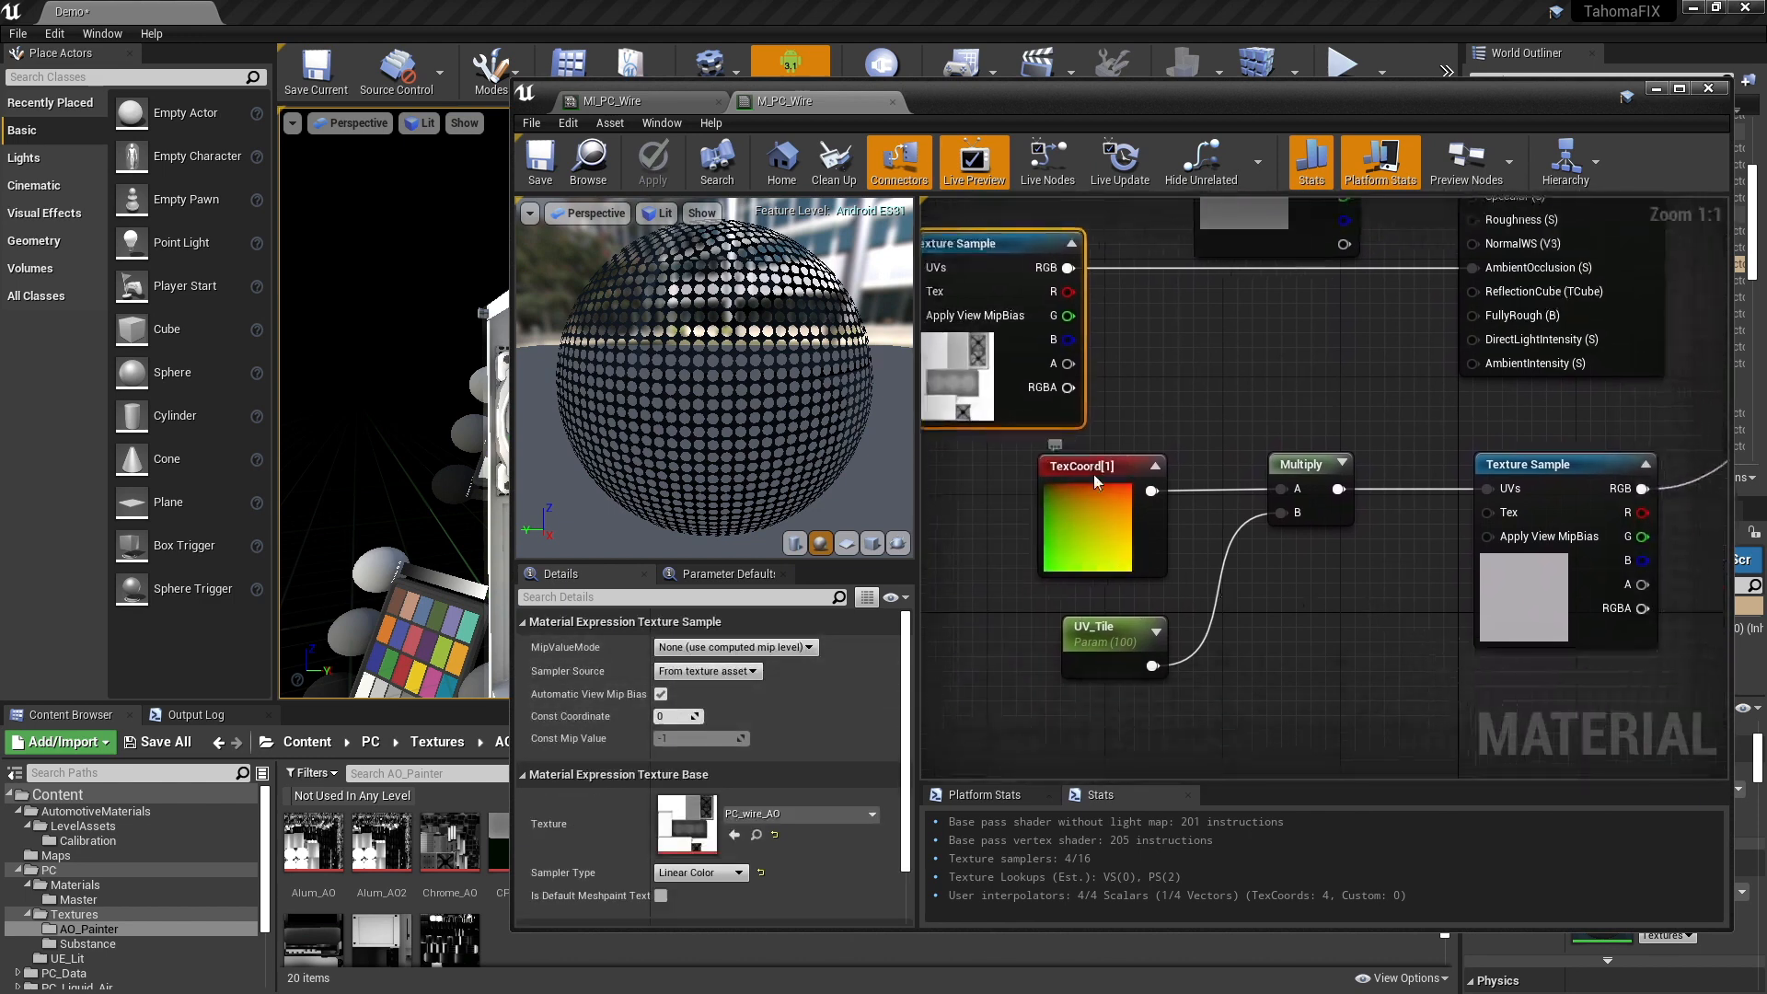
click(1096, 481)
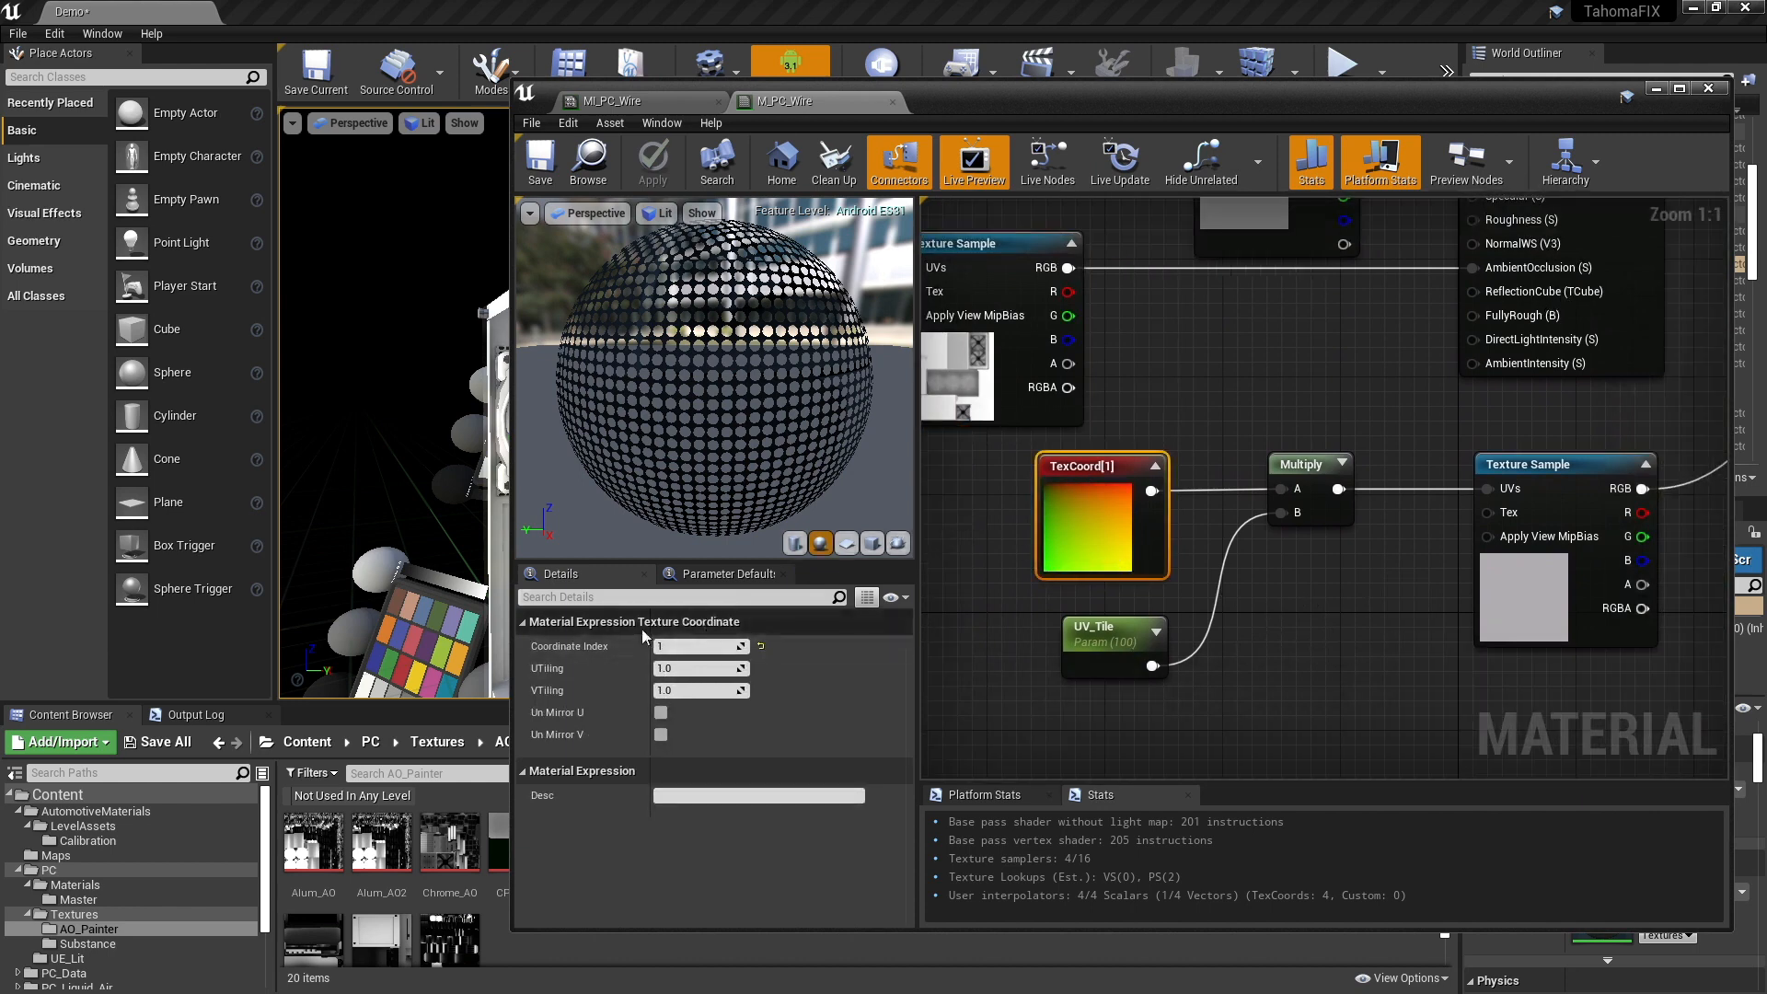
right_drag(1378, 641, 1267, 632)
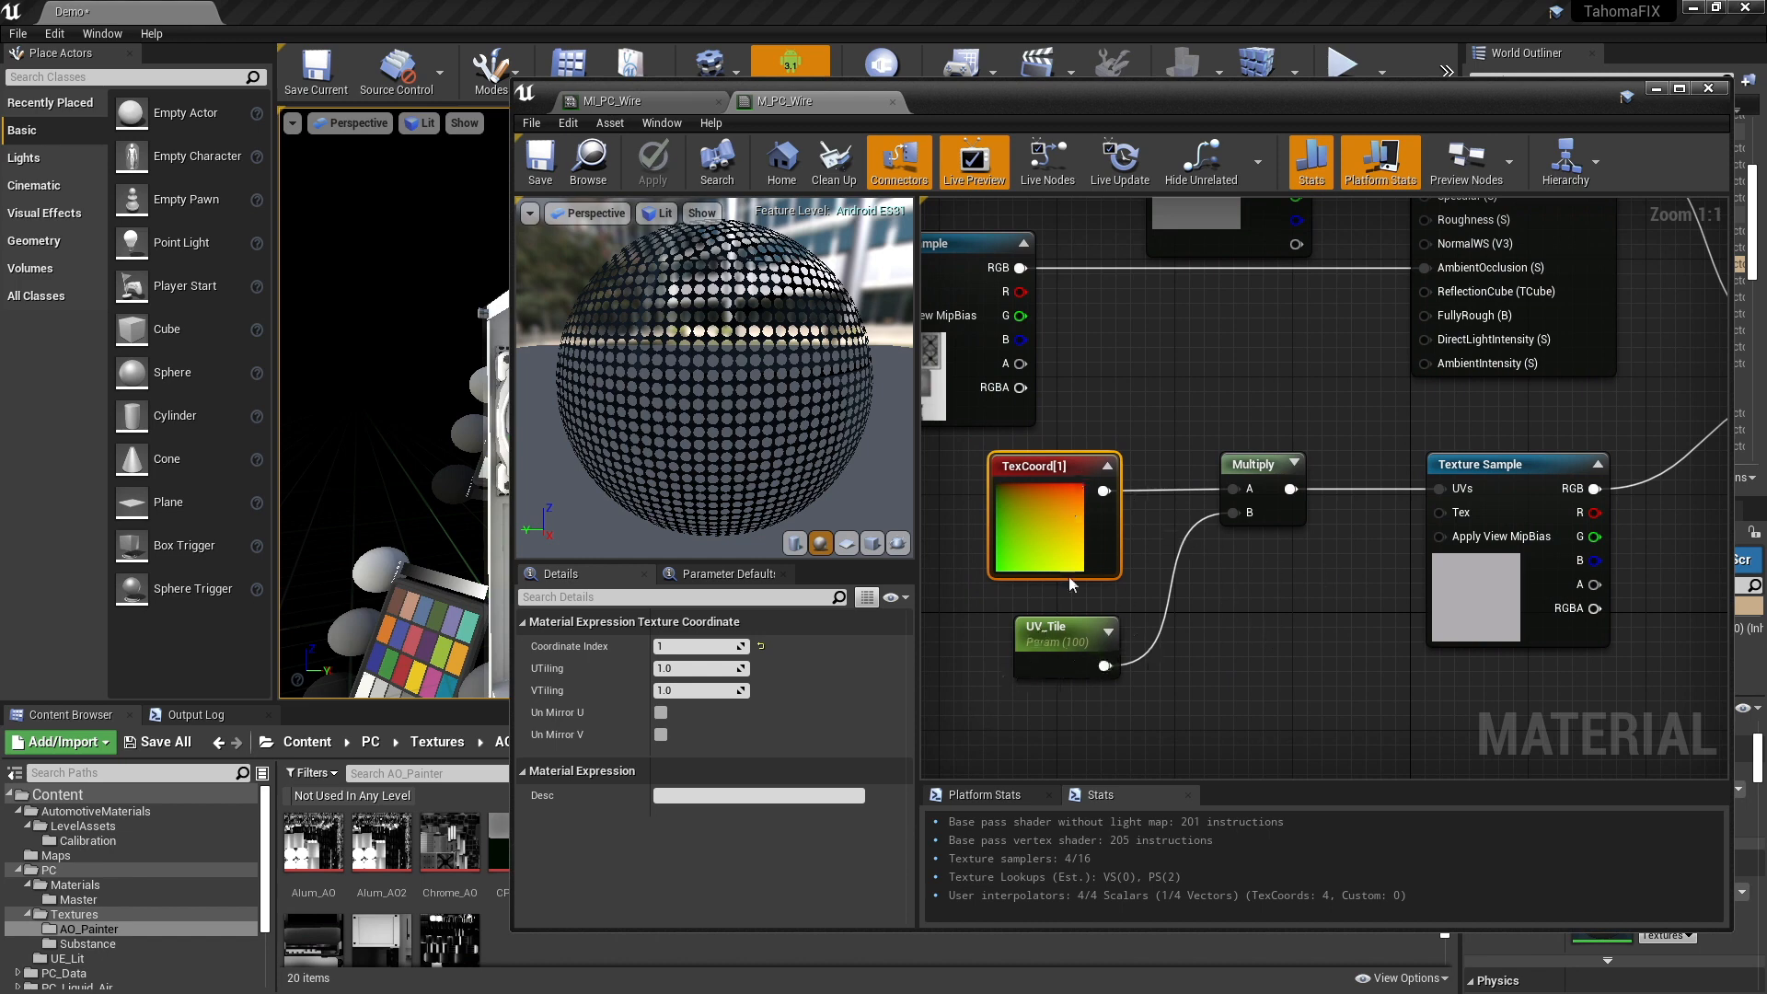
right_drag(1295, 643, 1233, 589)
scroll(1233, 589, down, 2)
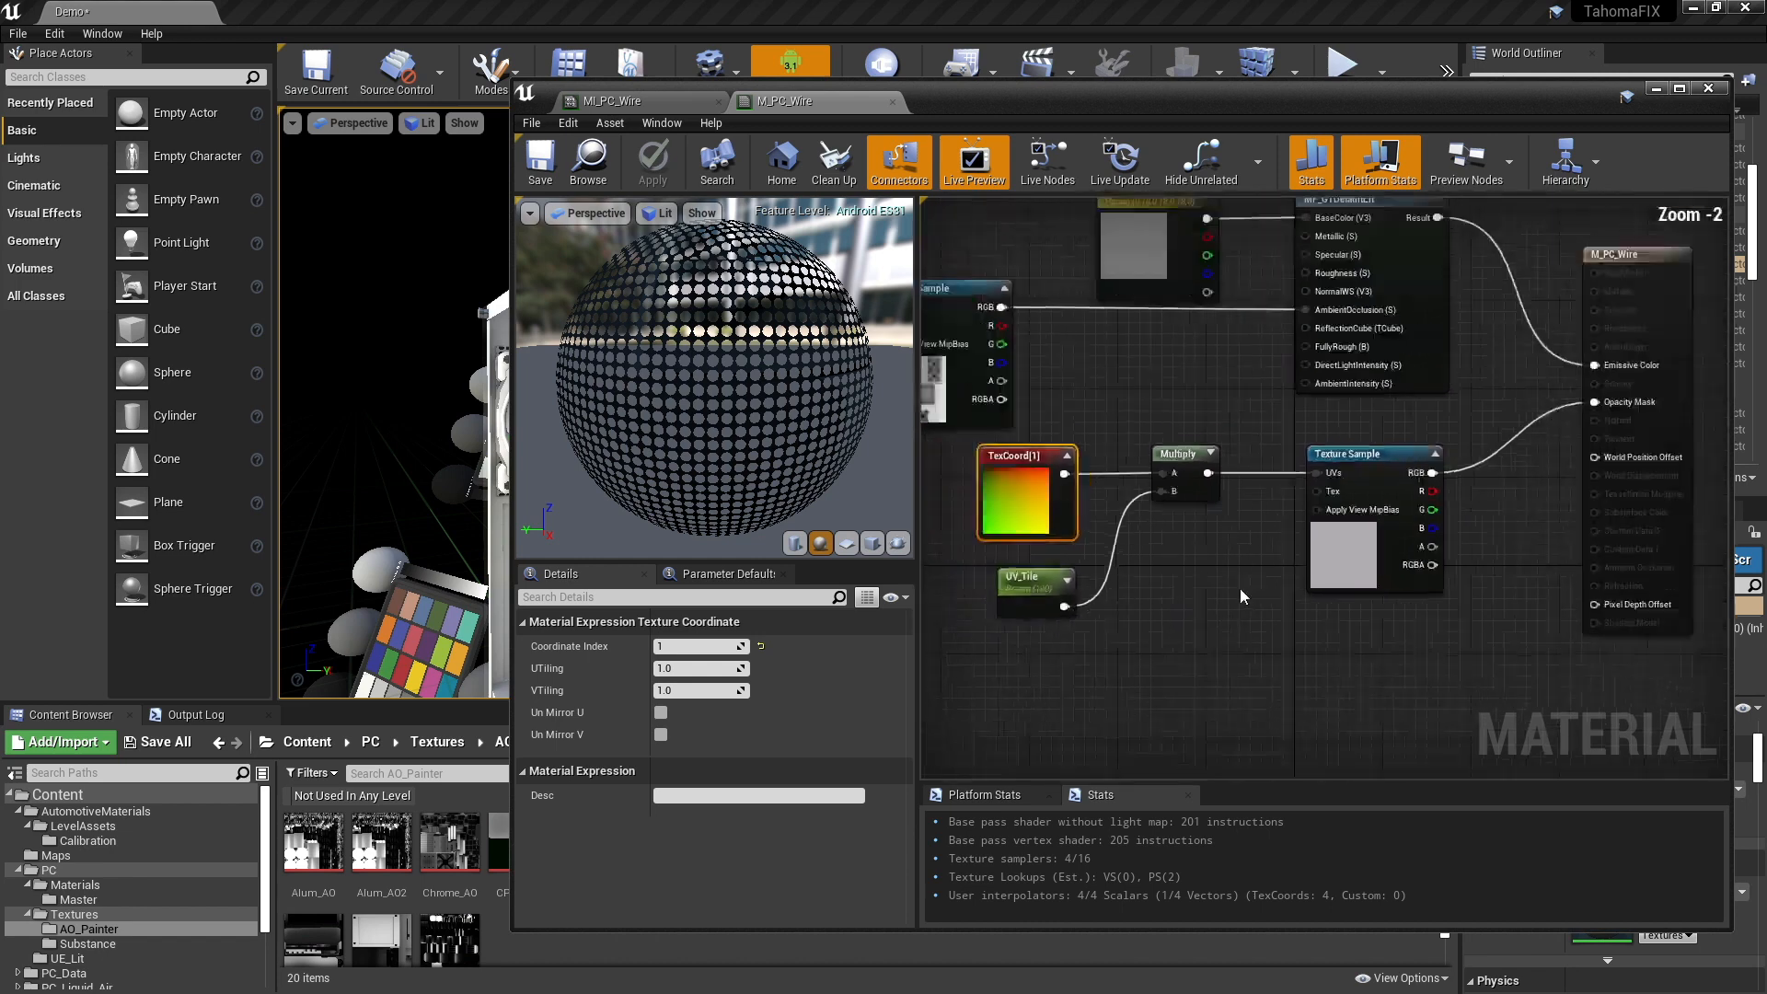
scroll(1243, 588, up, 1)
scroll(1189, 604, down, 1)
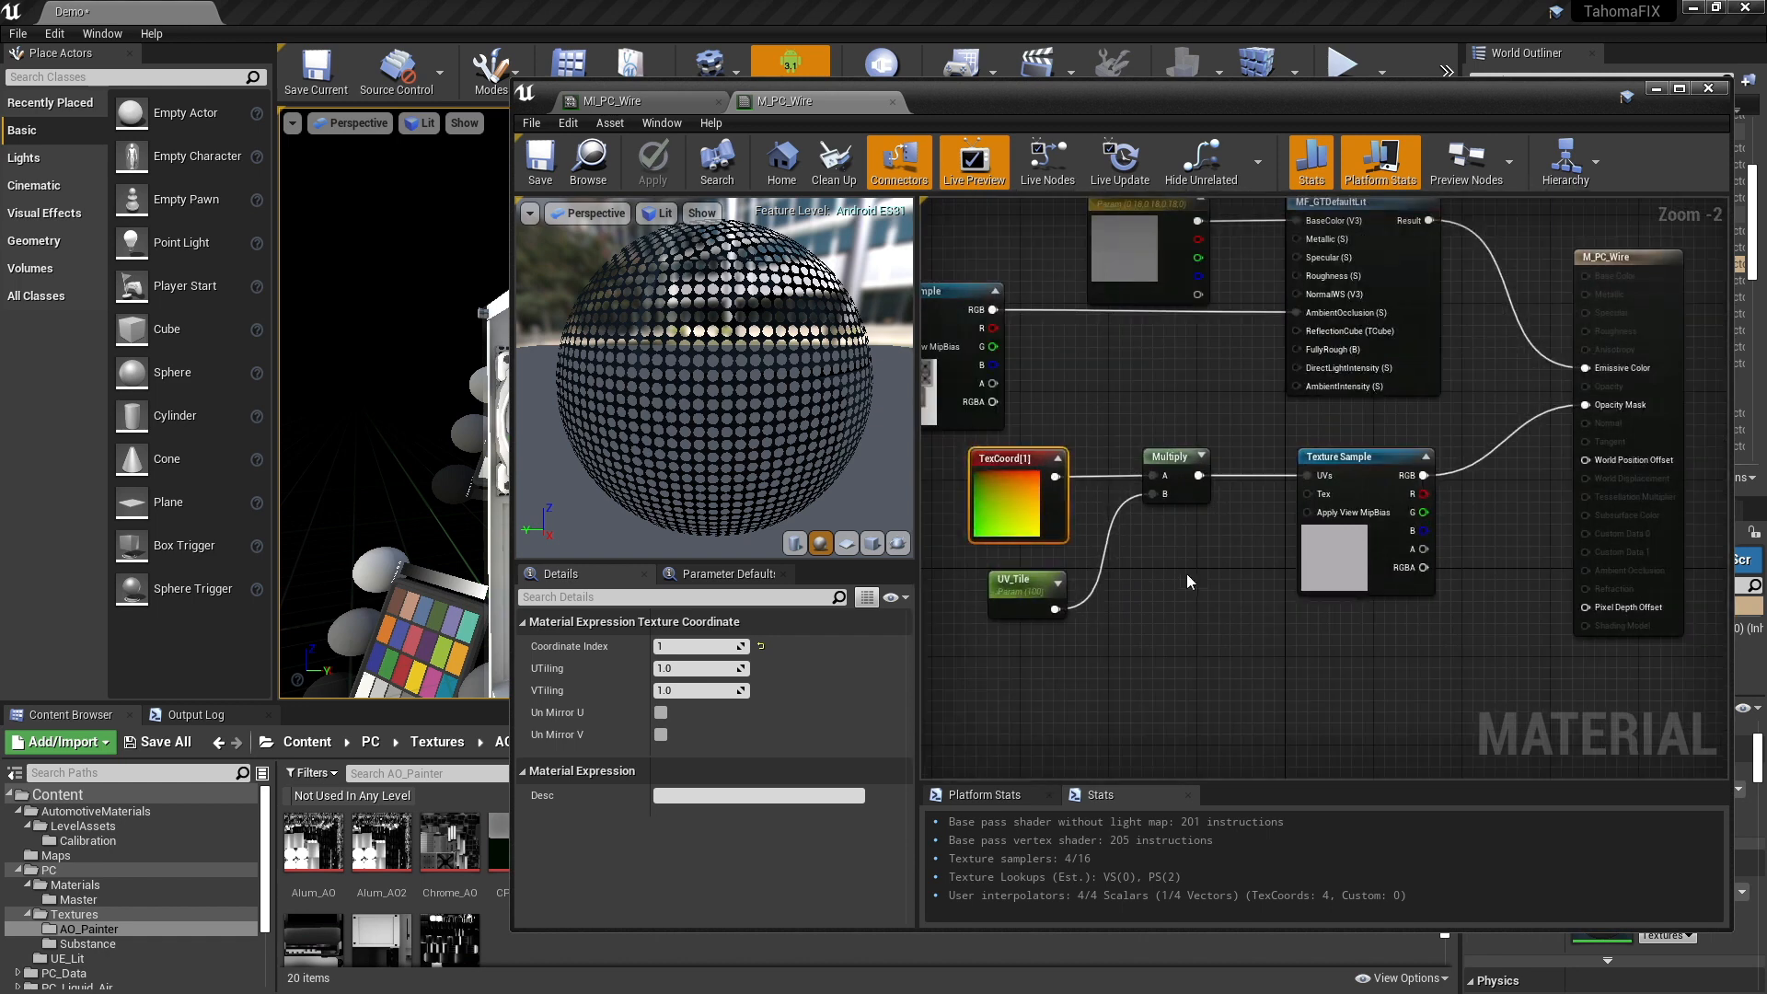
- Set the M_PC_Wire material's number of customized UVs to 2
click(1184, 587)
click(1624, 262)
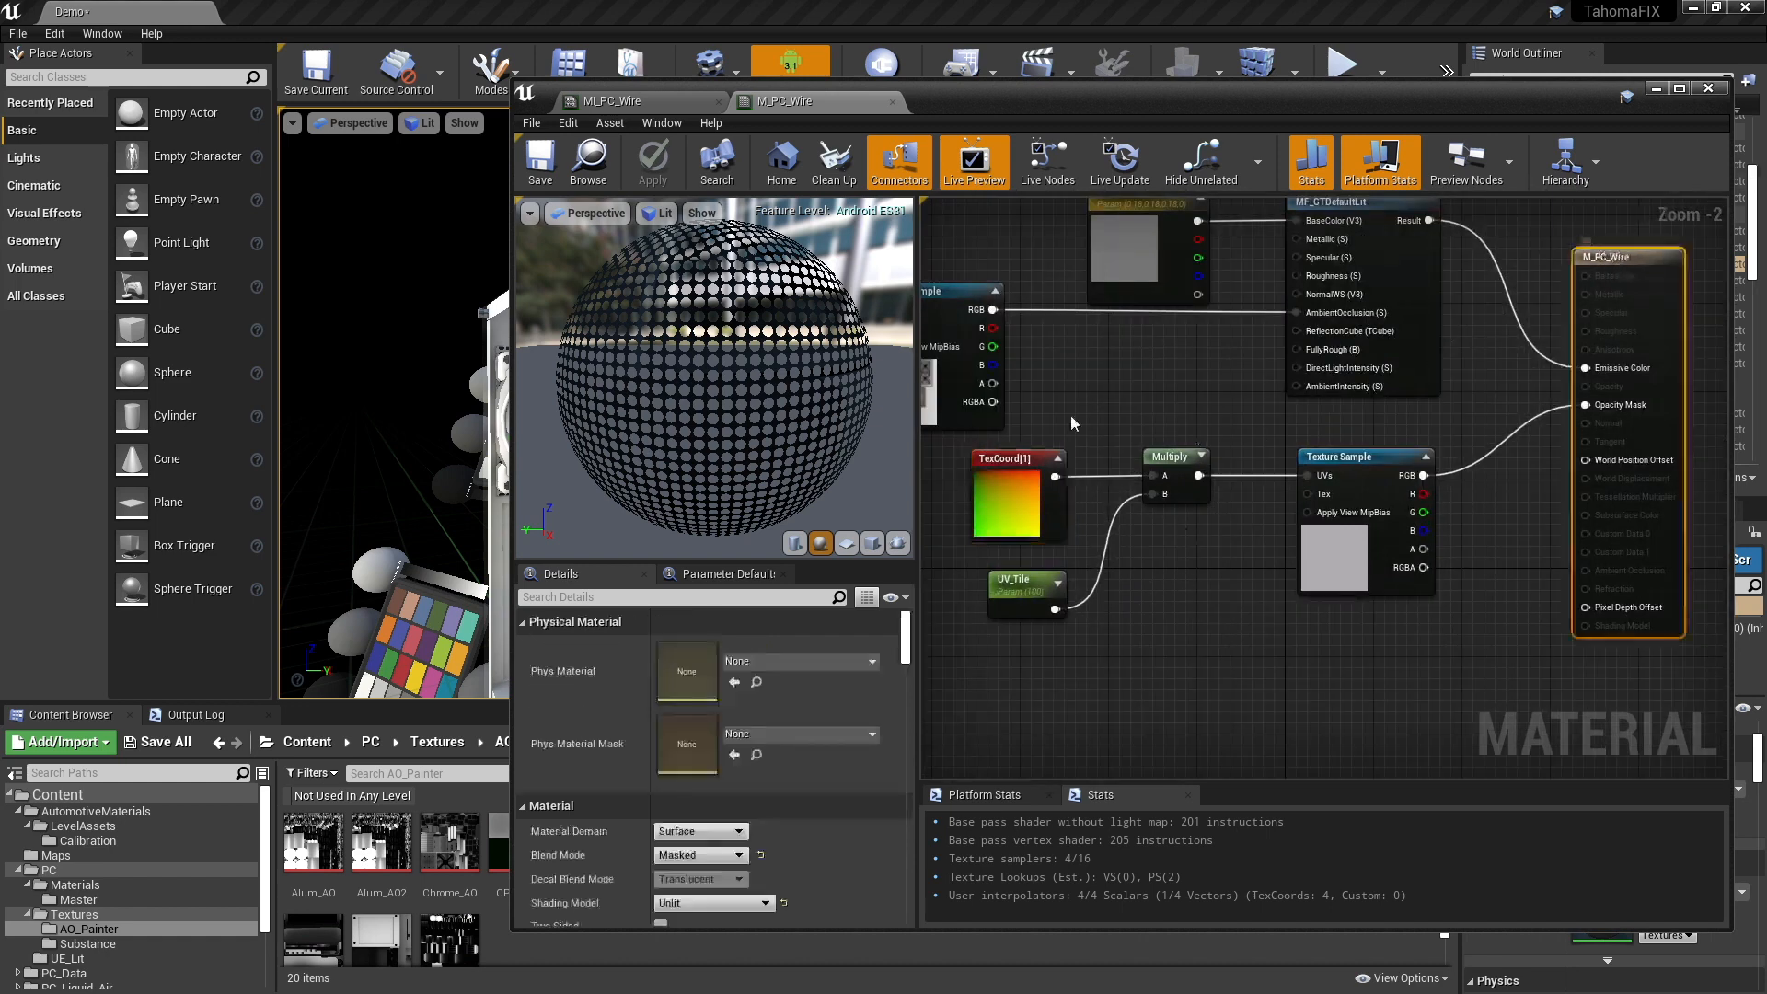
click(580, 597)
text(cust)
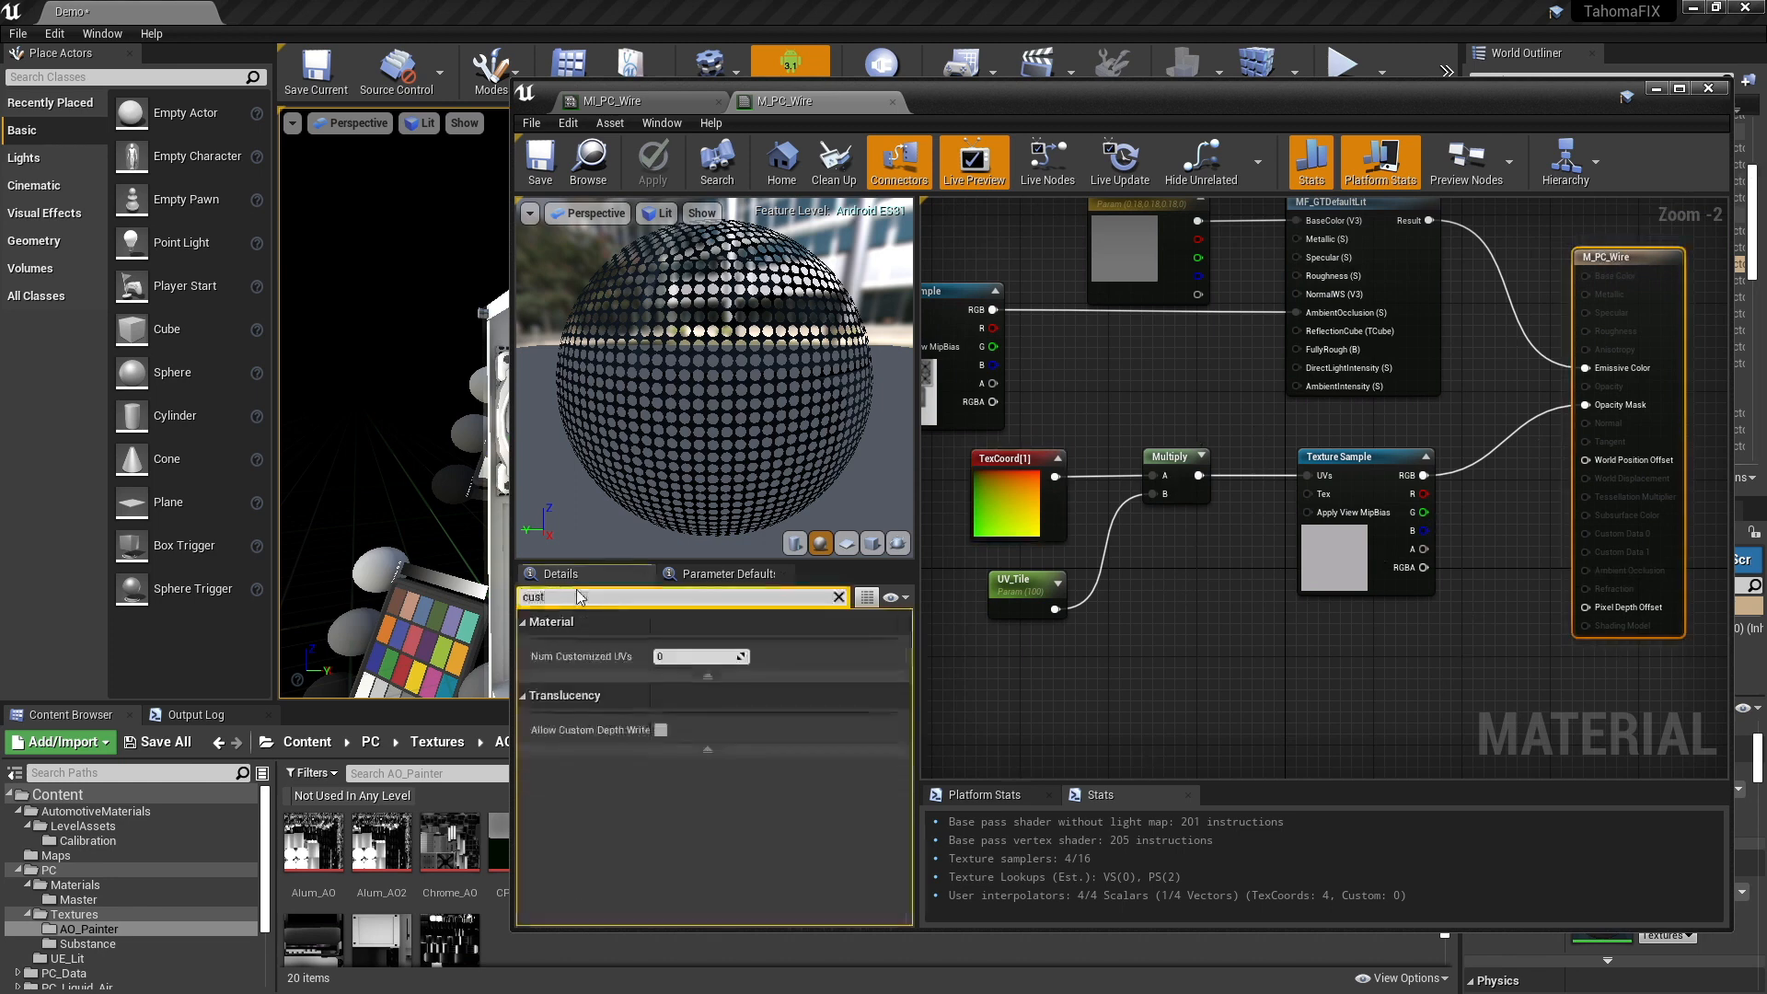
click(687, 659)
text(2)
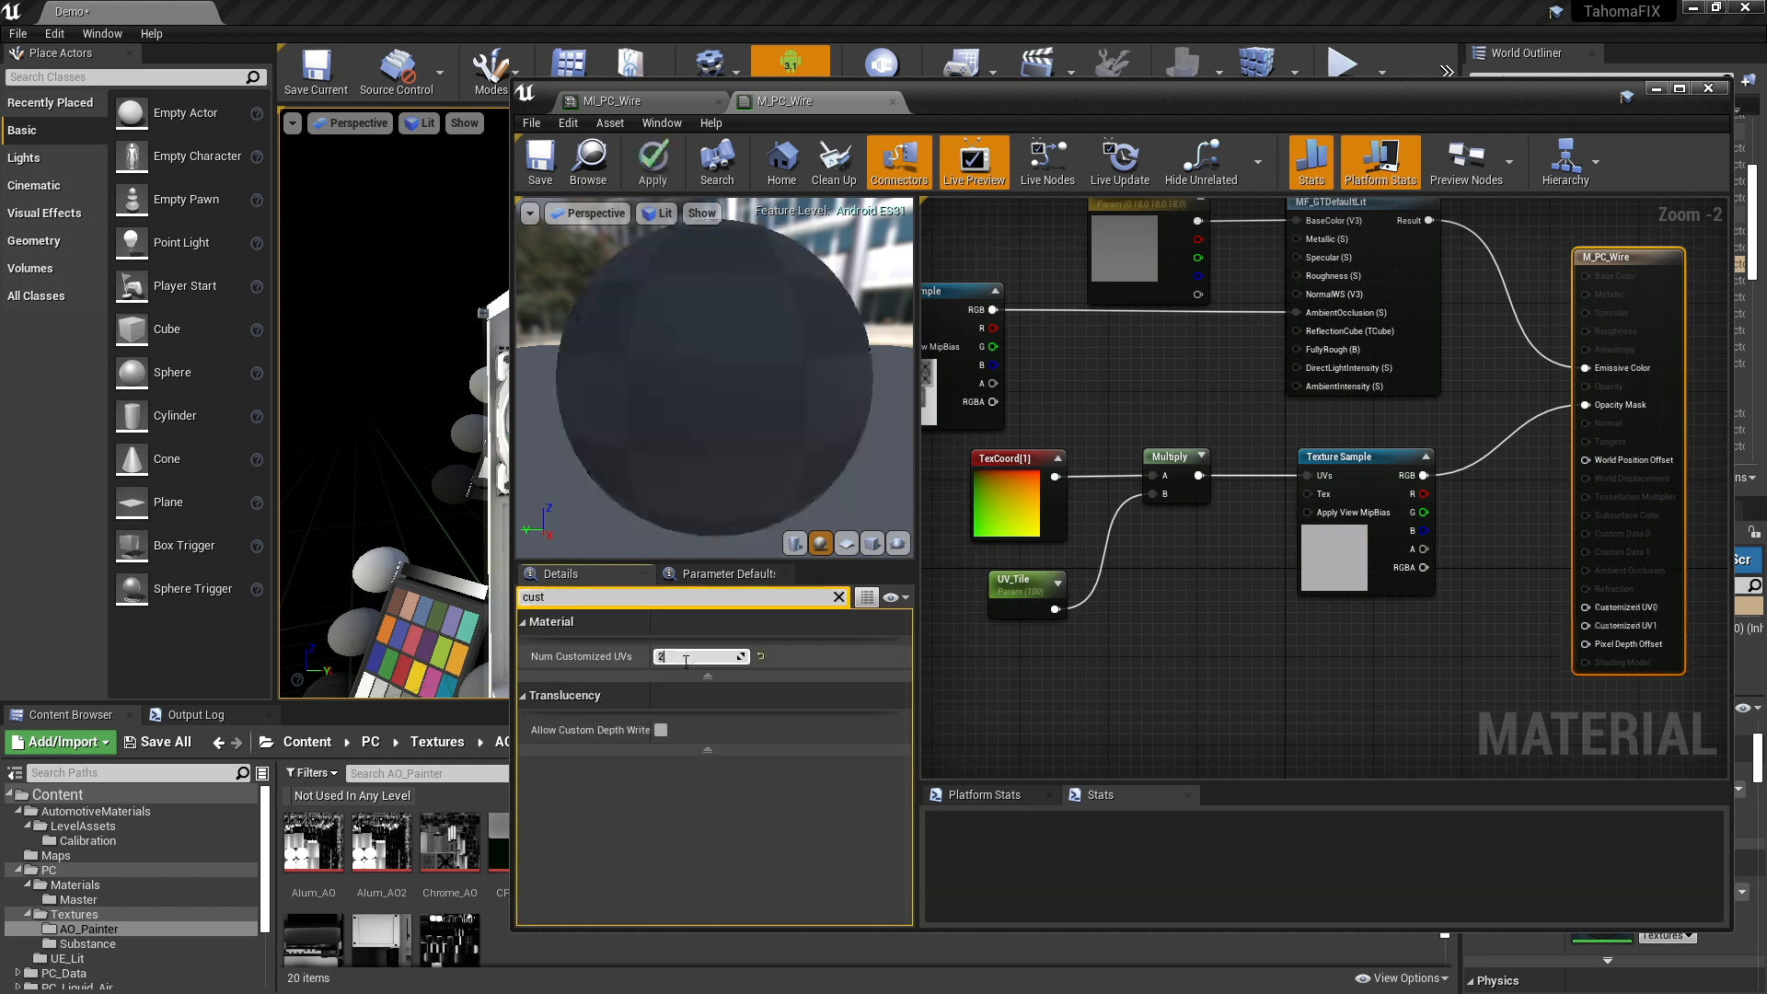
click(1203, 603)
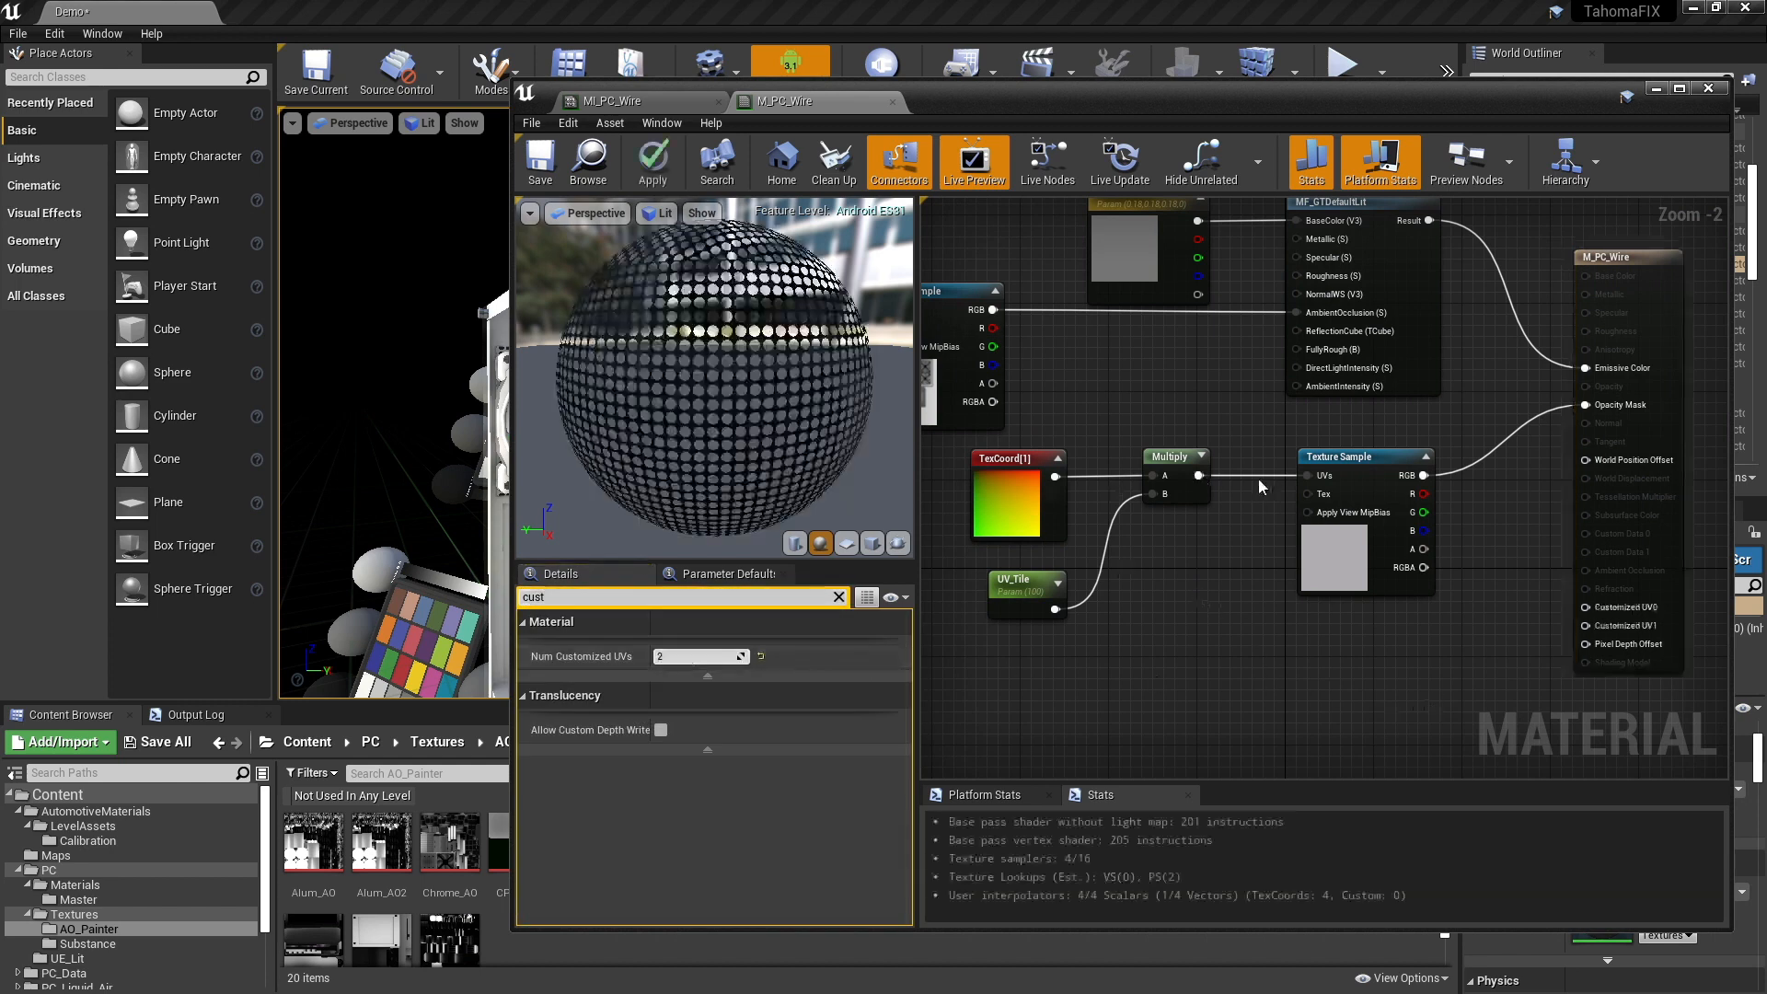
- Disconnect the UV tiling Multiply from the mask Texture Sample's UVs and connect it to the material's Customized UV1 input instead
alt+click(1199, 475)
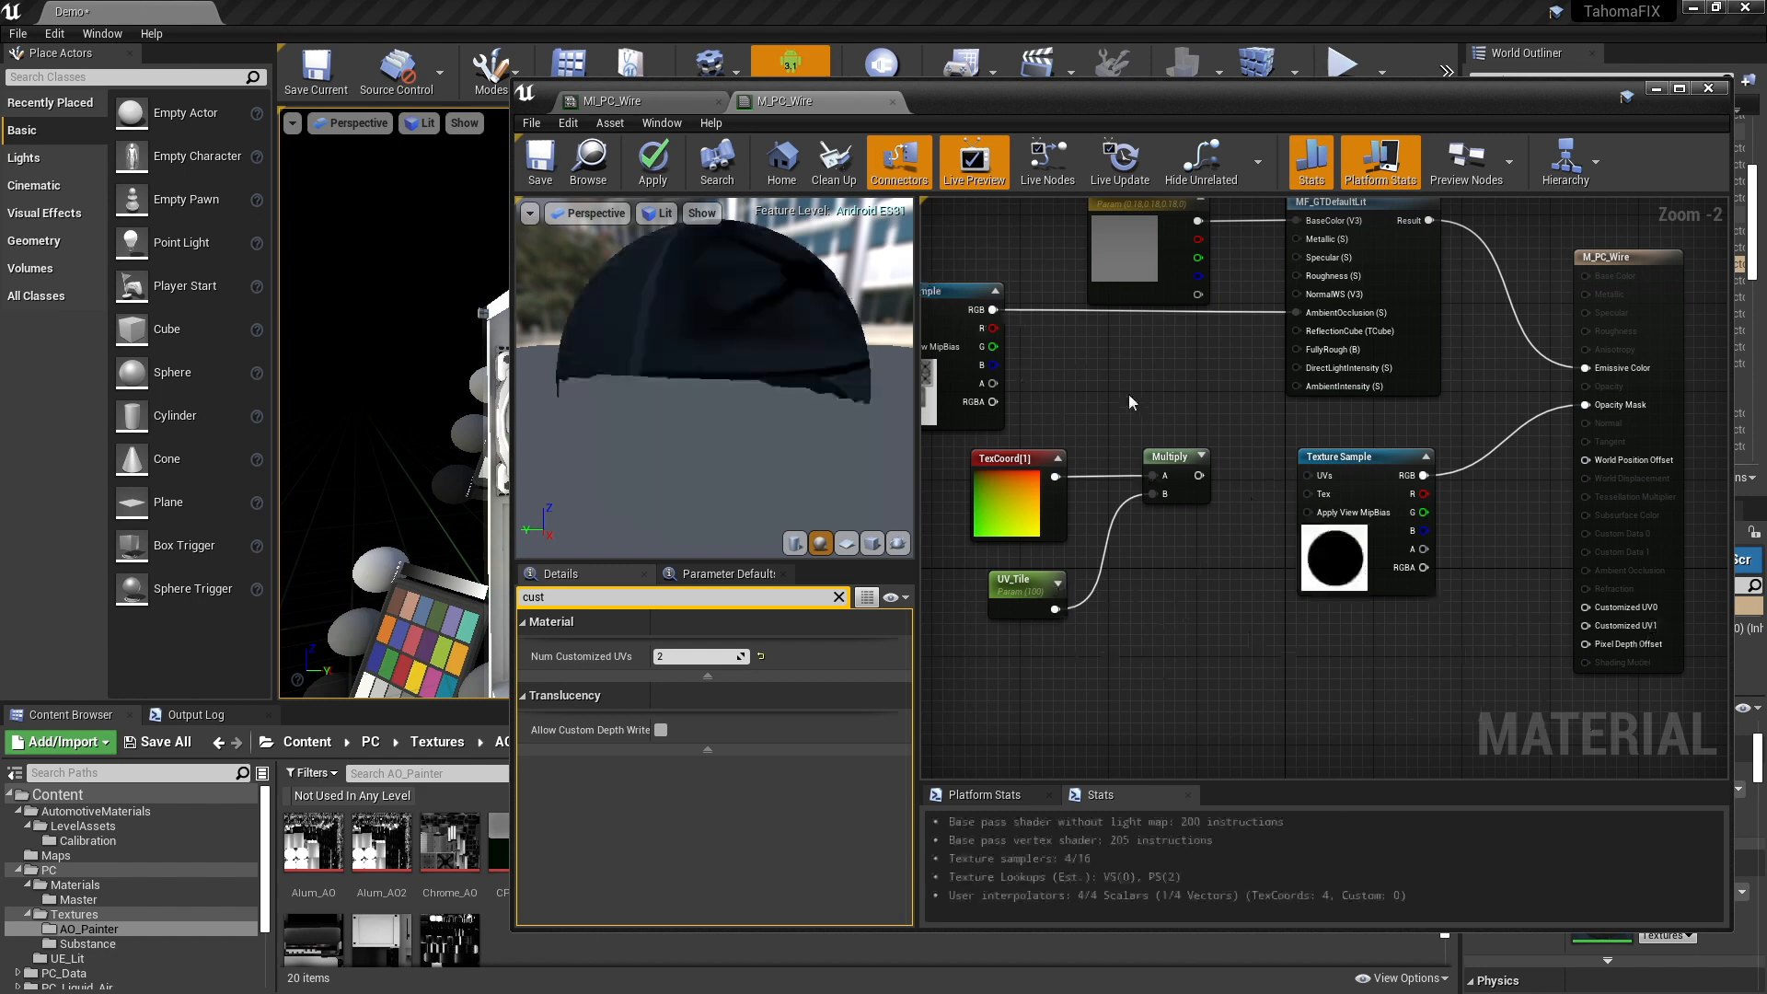
right_drag(934, 307, 1002, 314)
right_drag(1538, 553, 1399, 491)
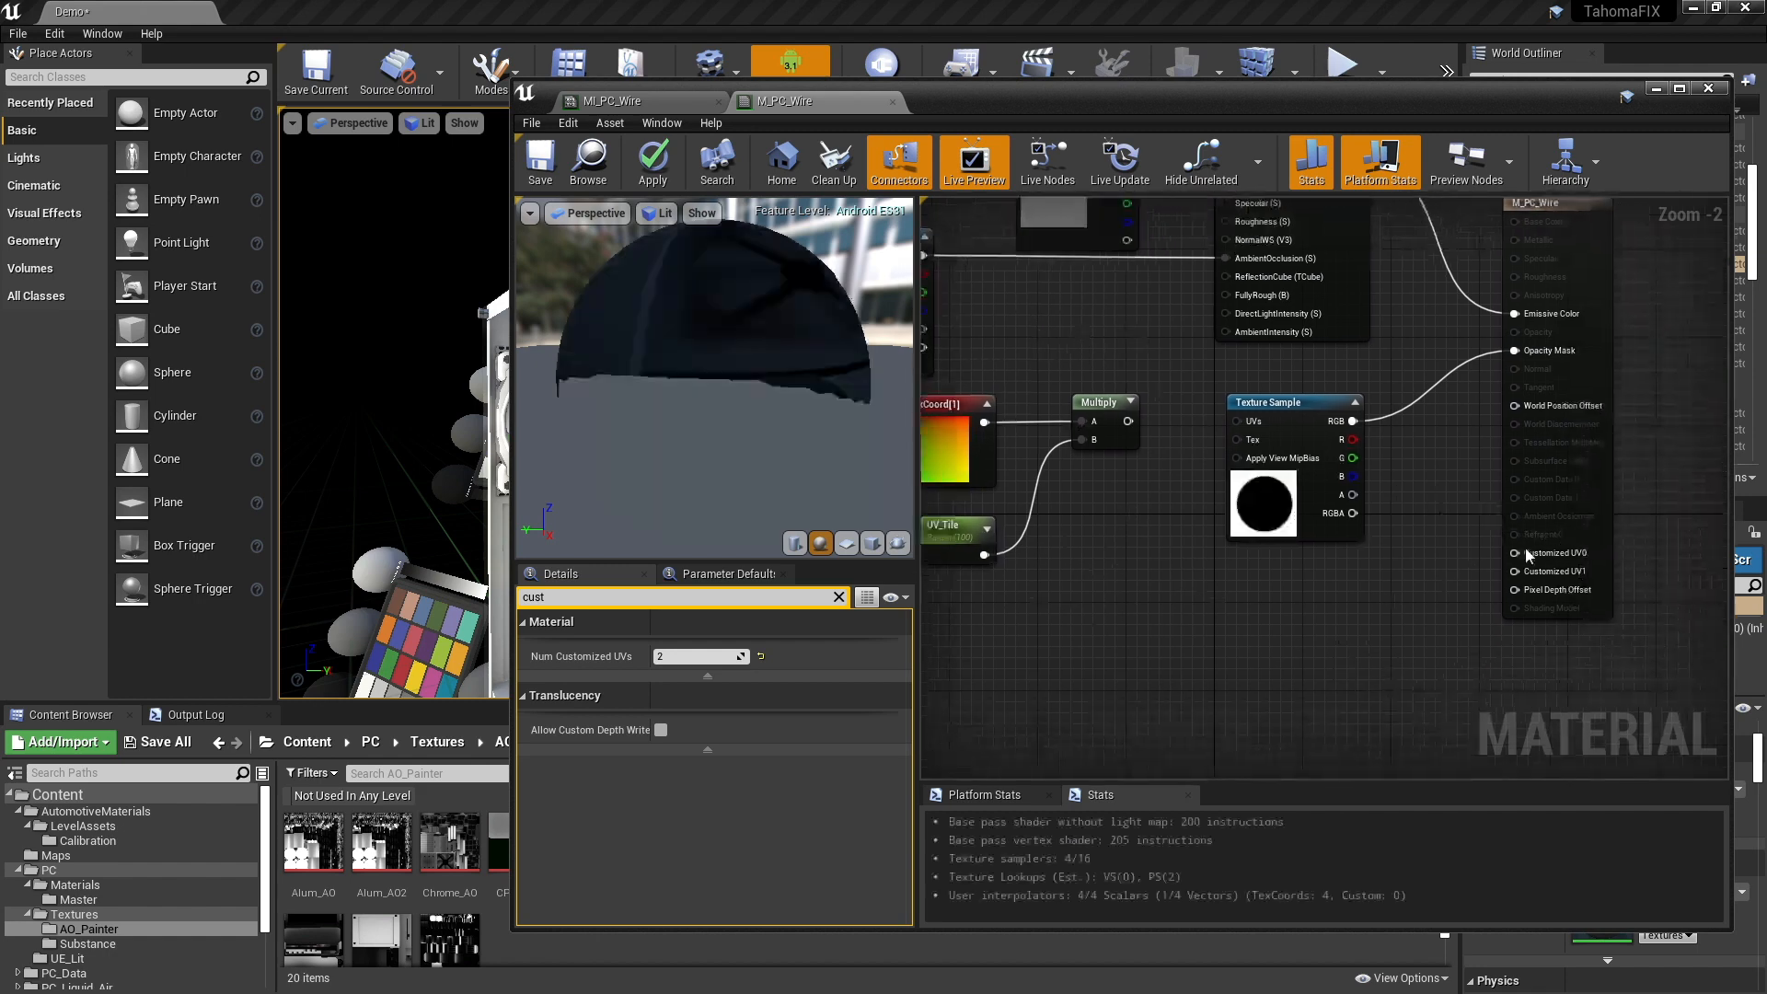
right_drag(1199, 571, 1271, 556)
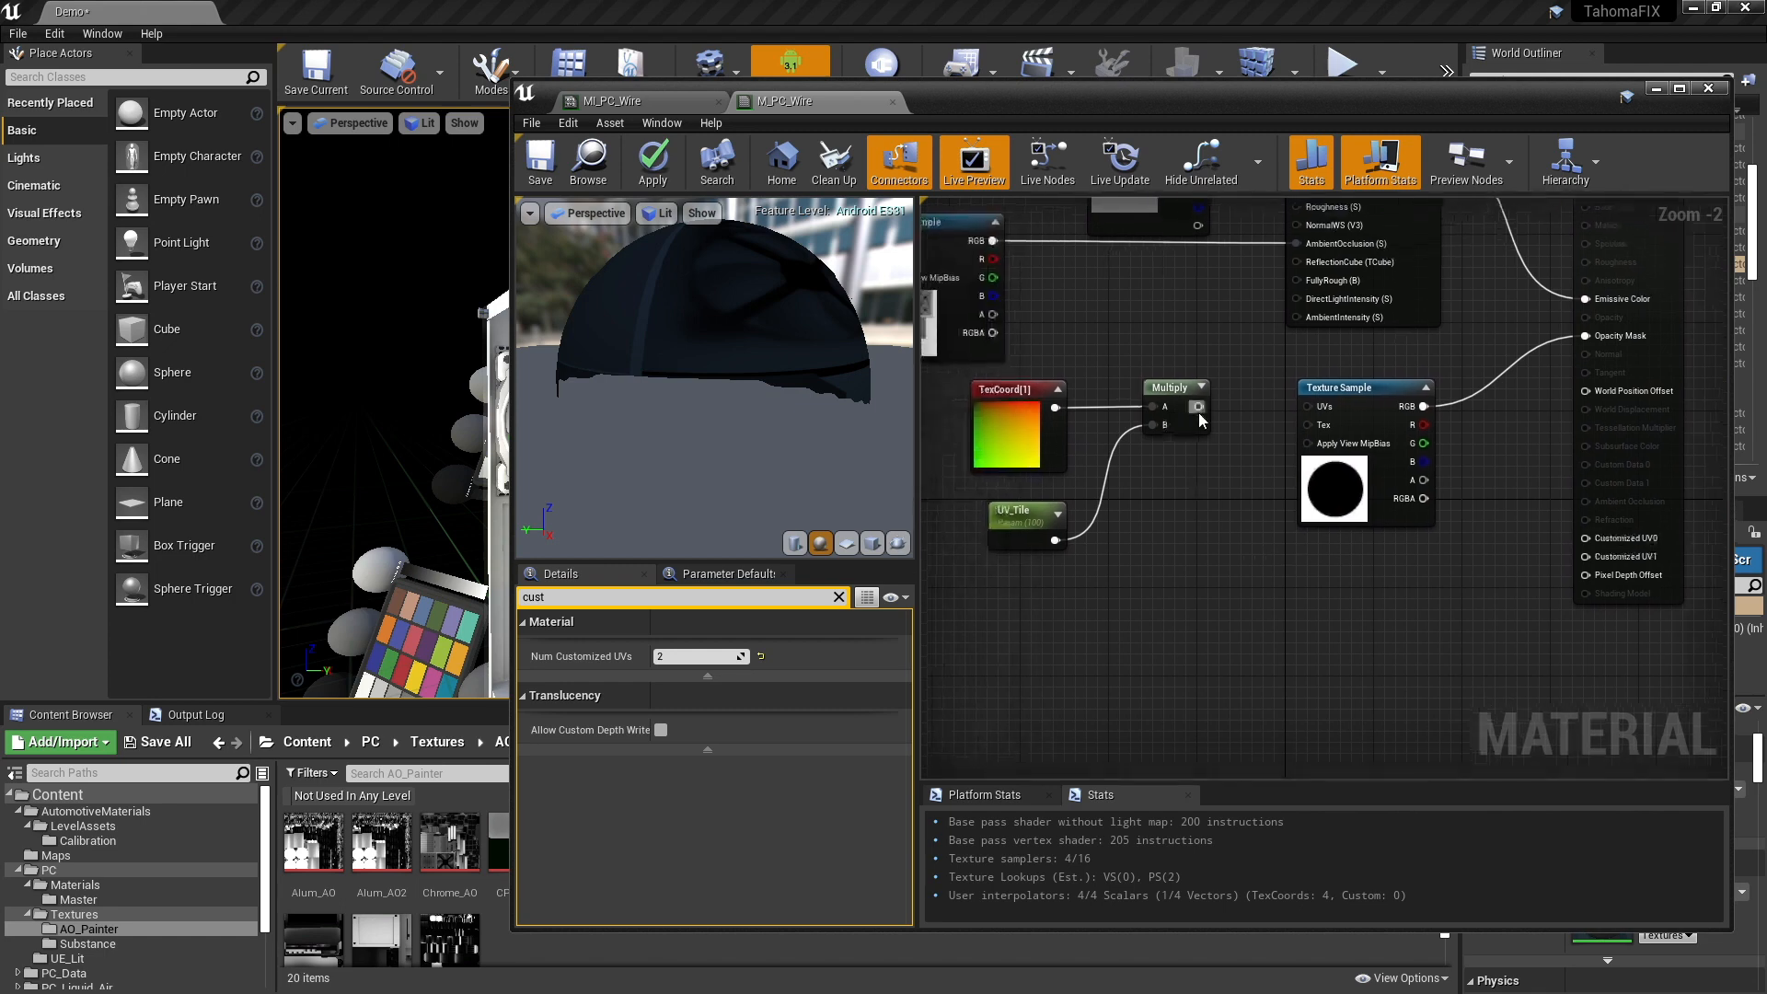
drag(1199, 406, 1585, 557)
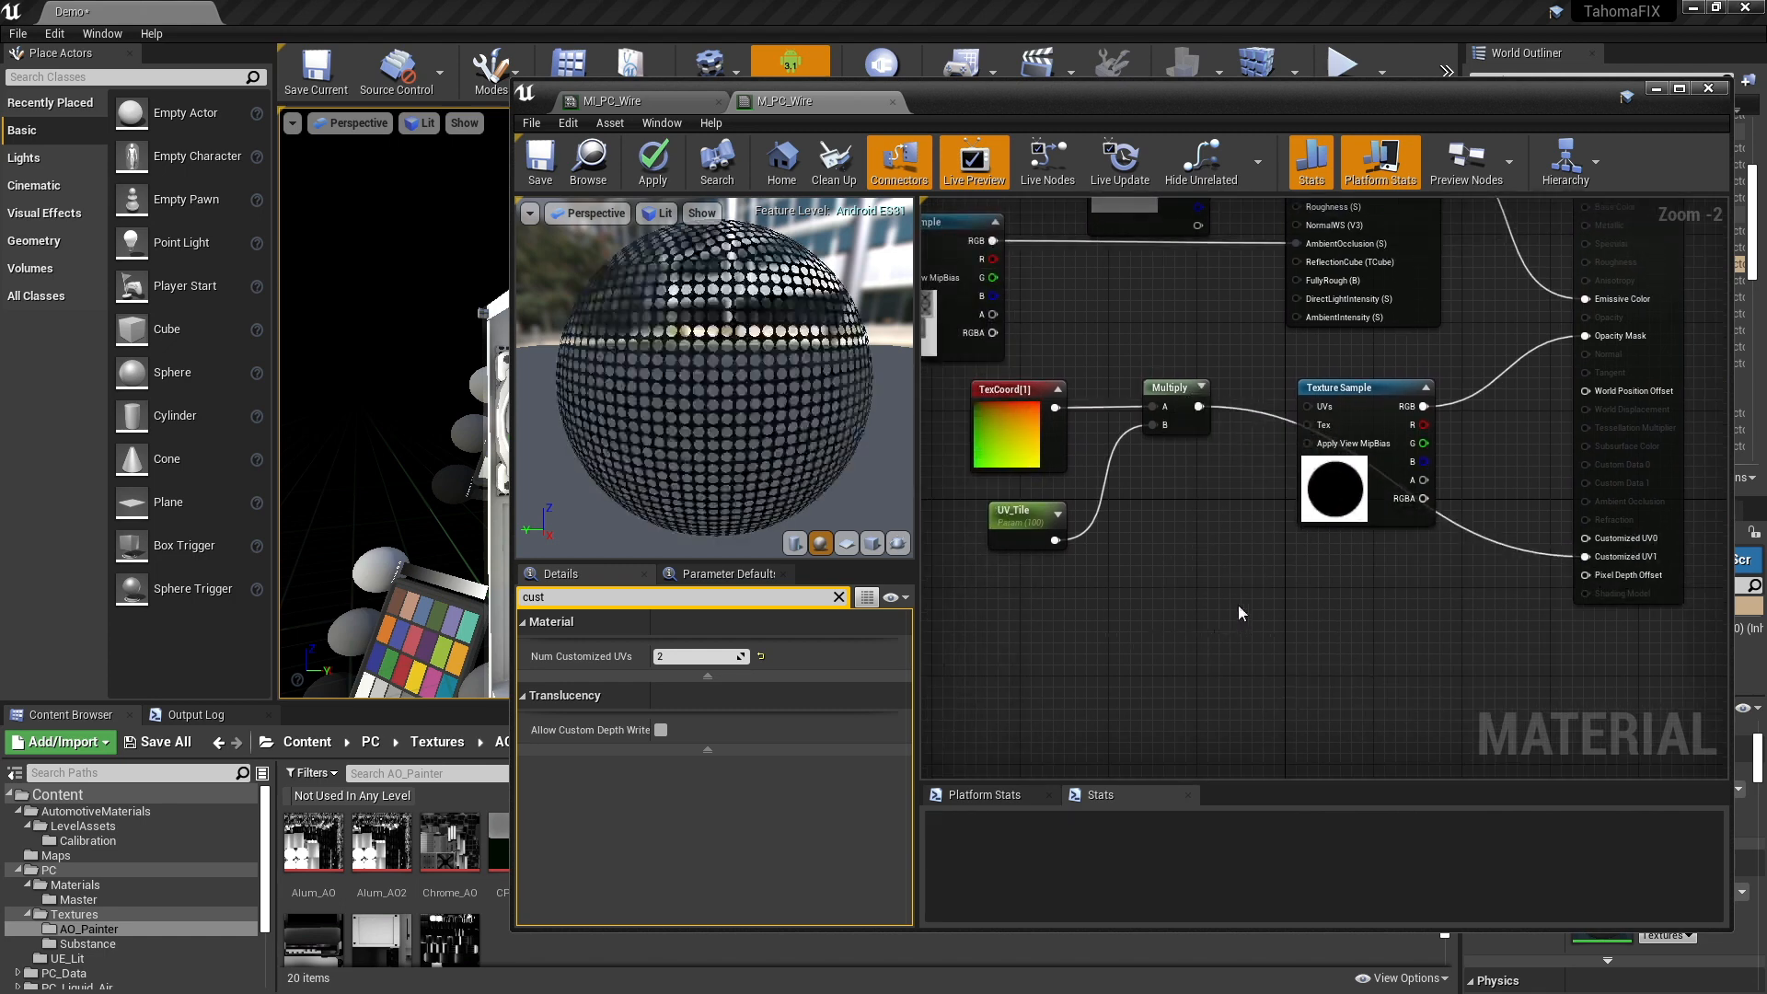
- Apply the M_PC_Wire changes, minimize the material editor, and check the perforated front mesh in the level viewport
click(652, 162)
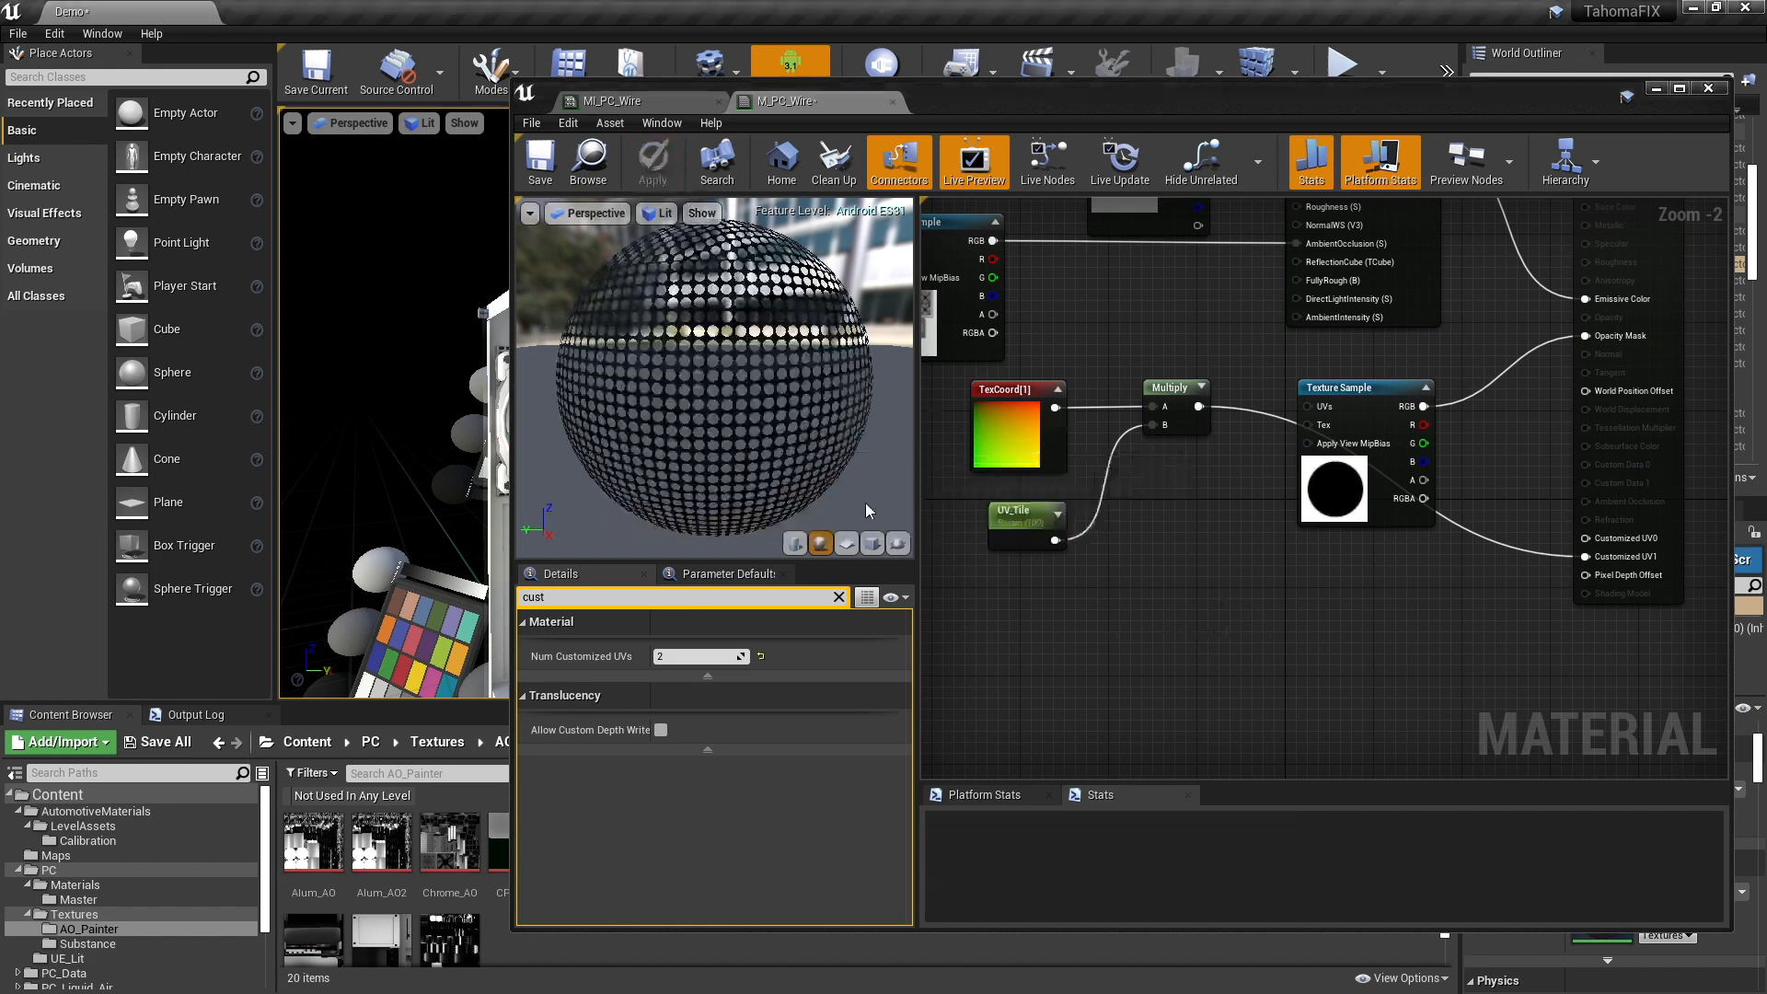
drag(1596, 109, 1533, 131)
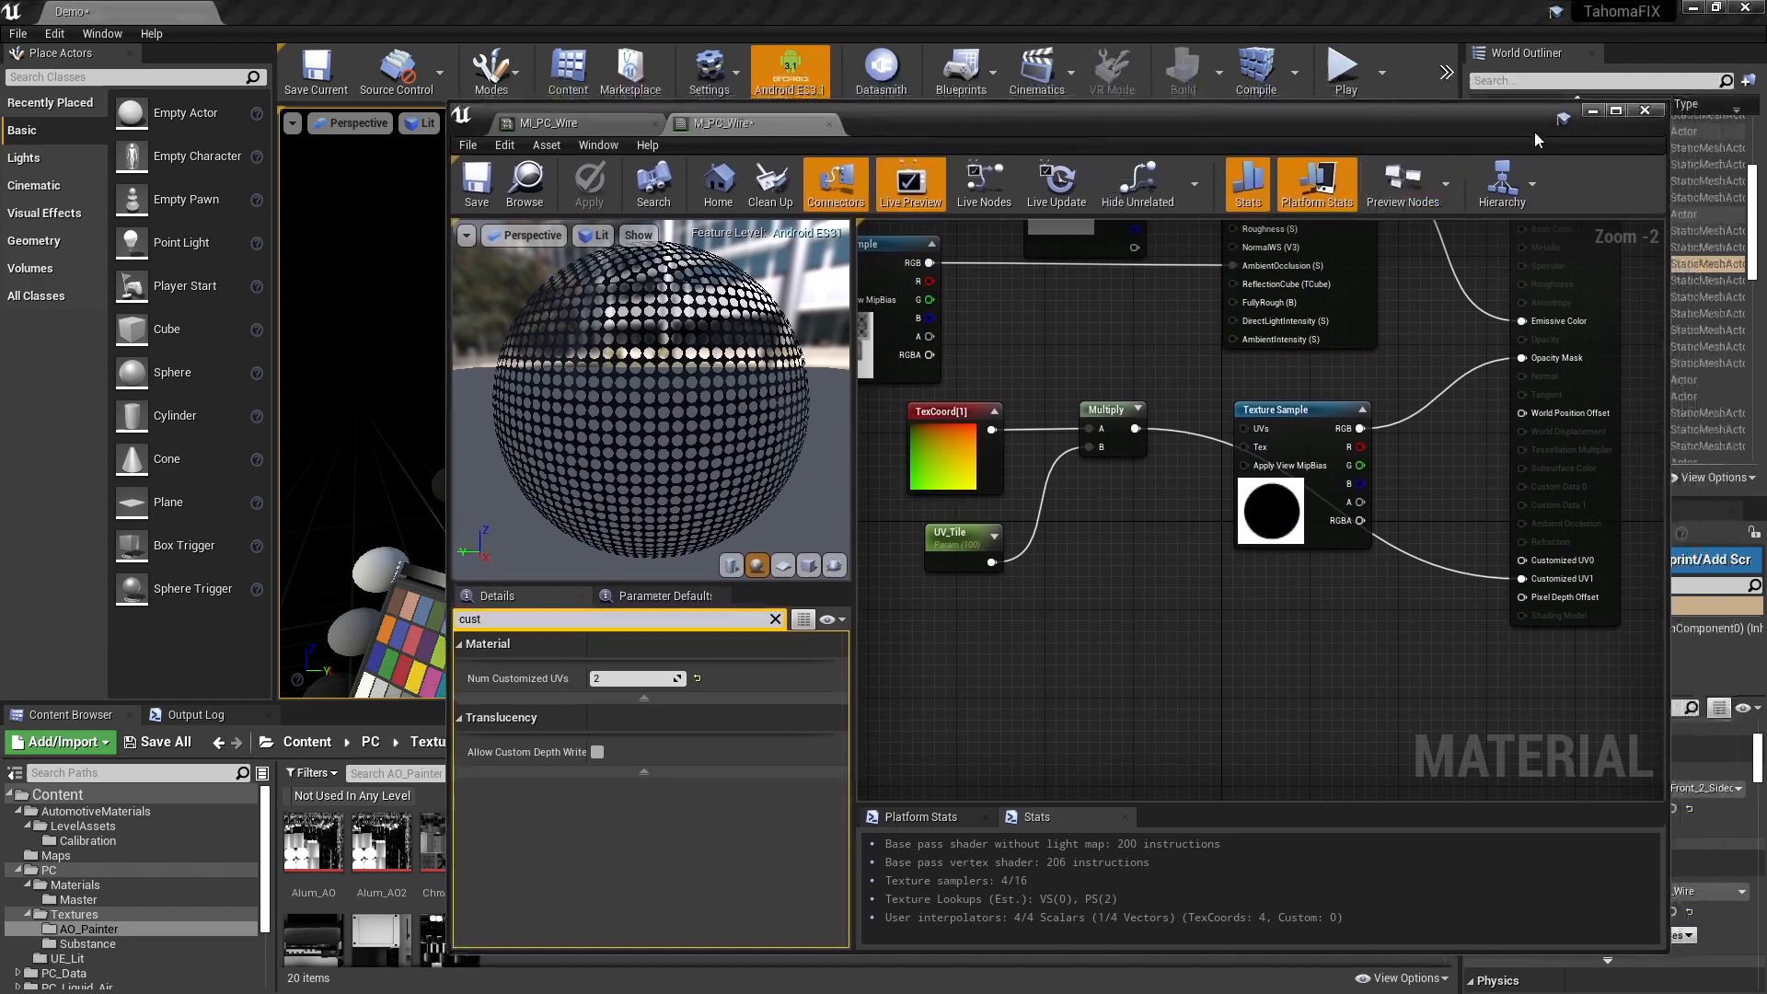
click(1592, 110)
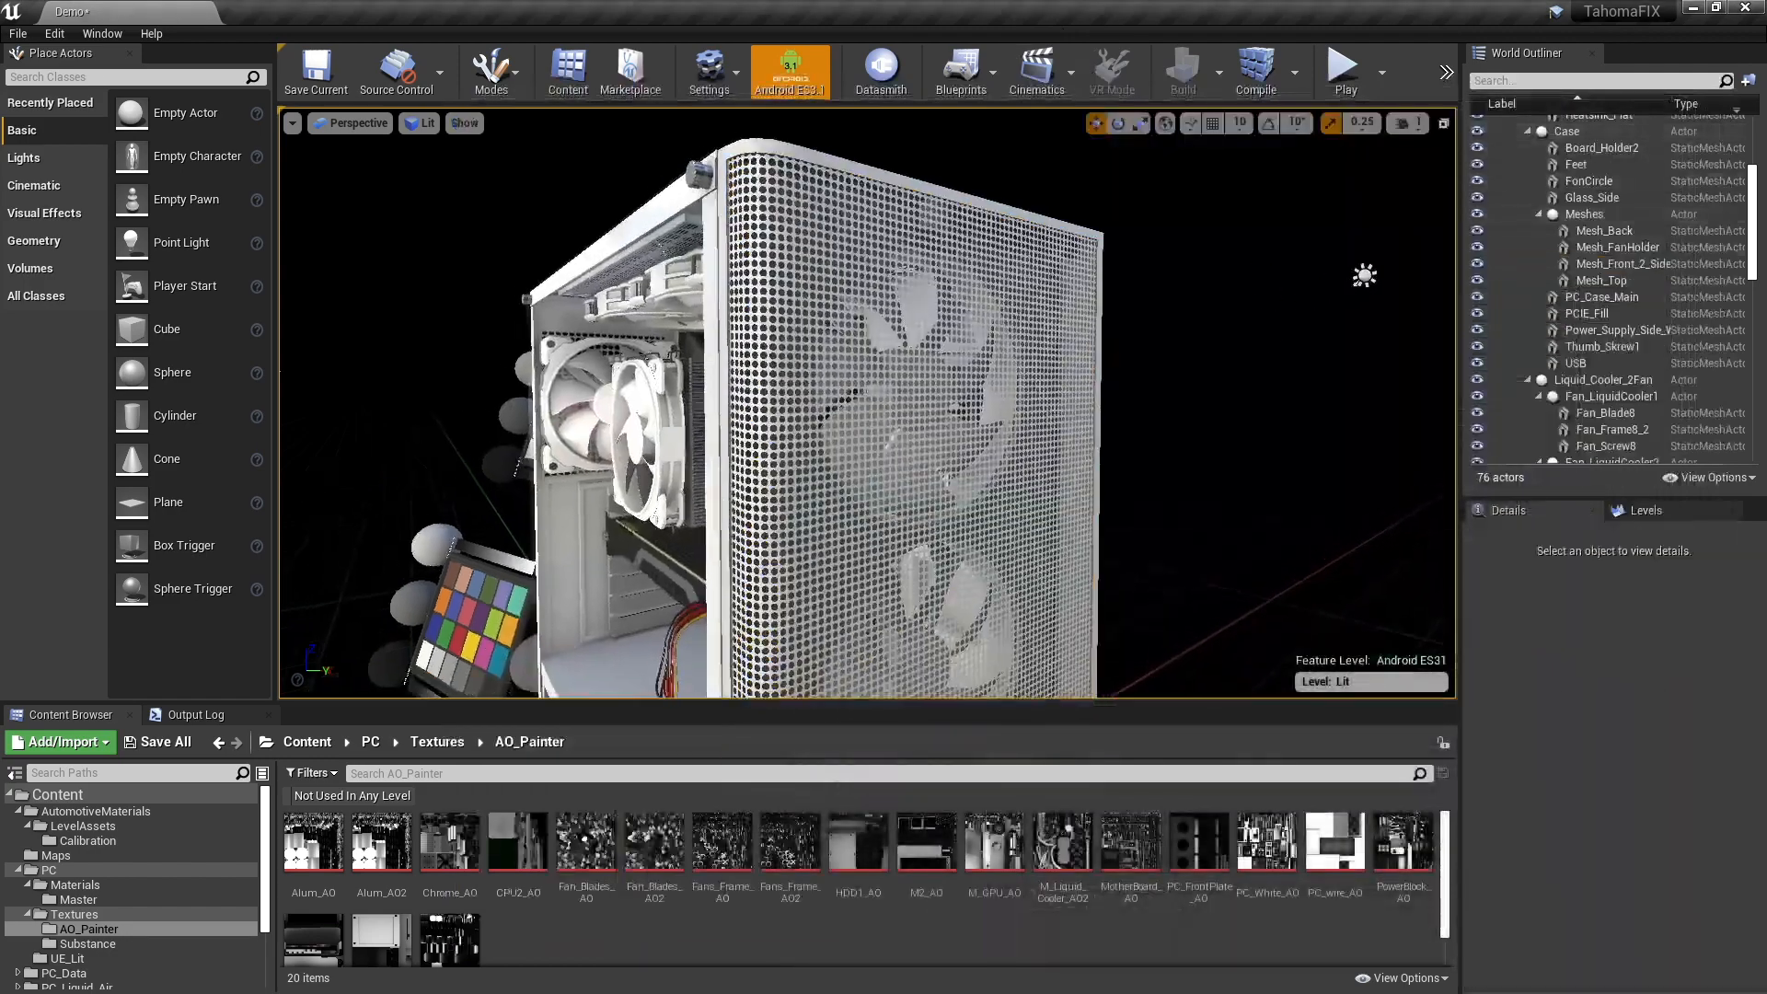
right_drag(867, 405, 759, 434)
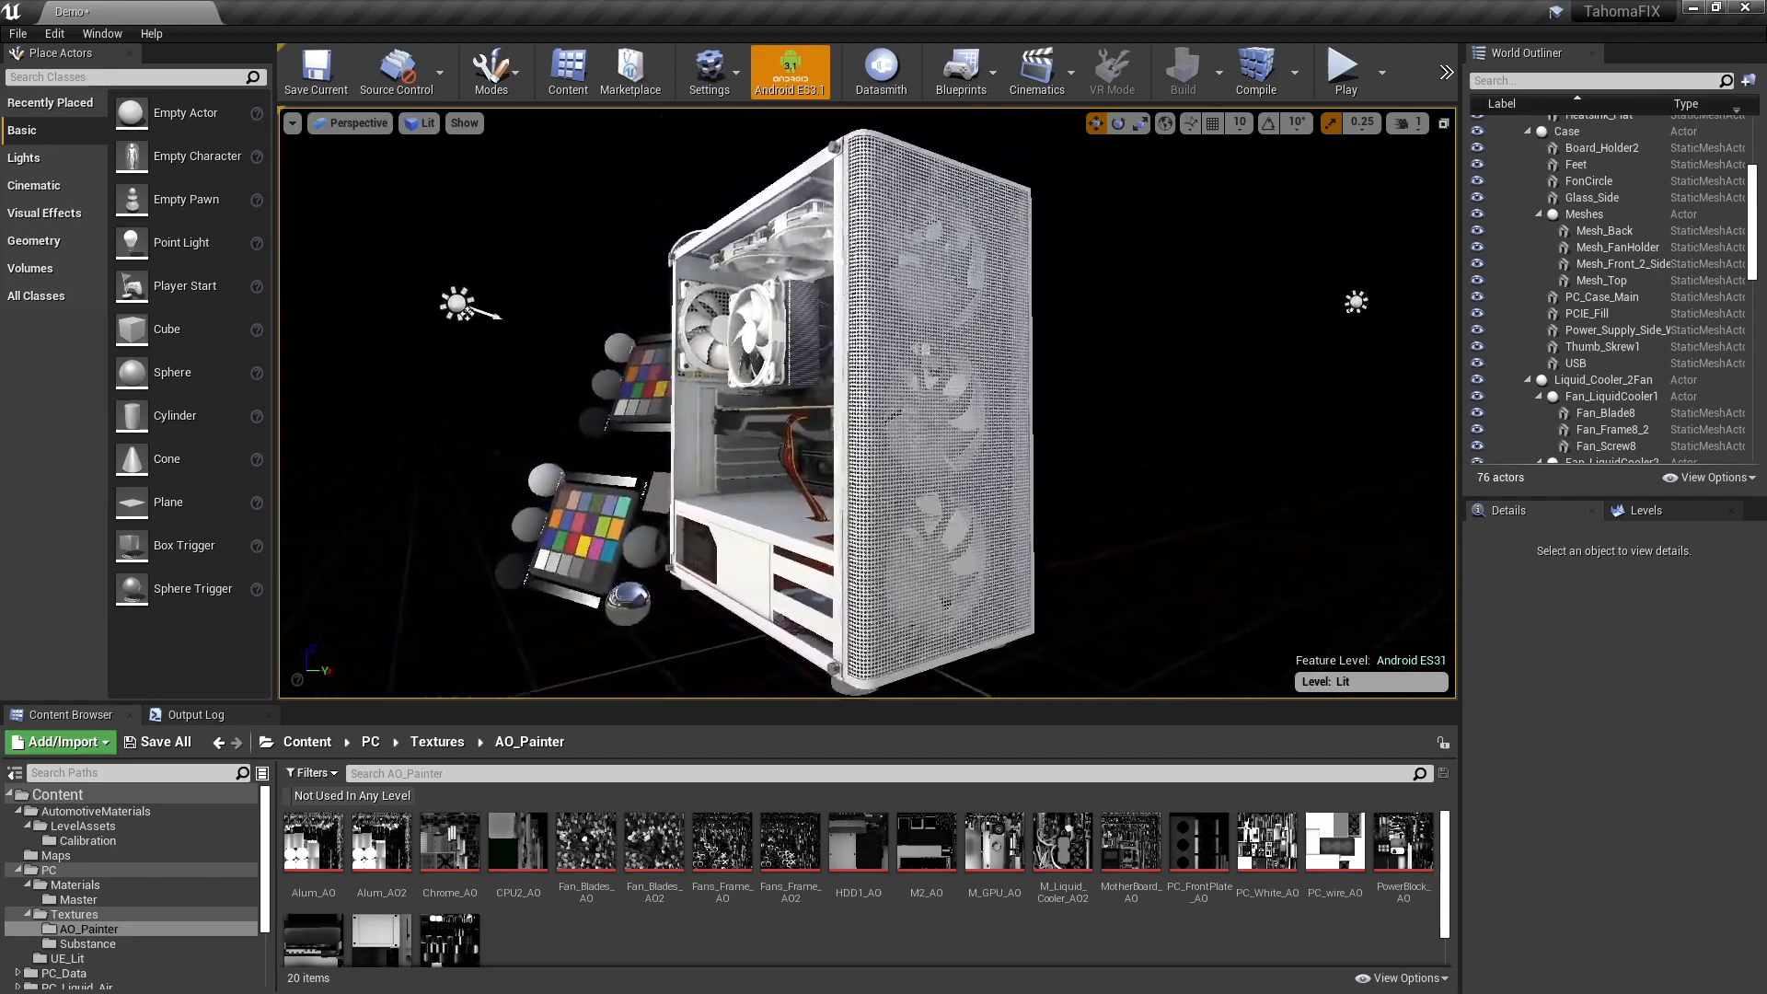
mouse_move(1113, 362)
right_down()
mouse_move(1208, 359)
mouse_move(1106, 358)
right_up()
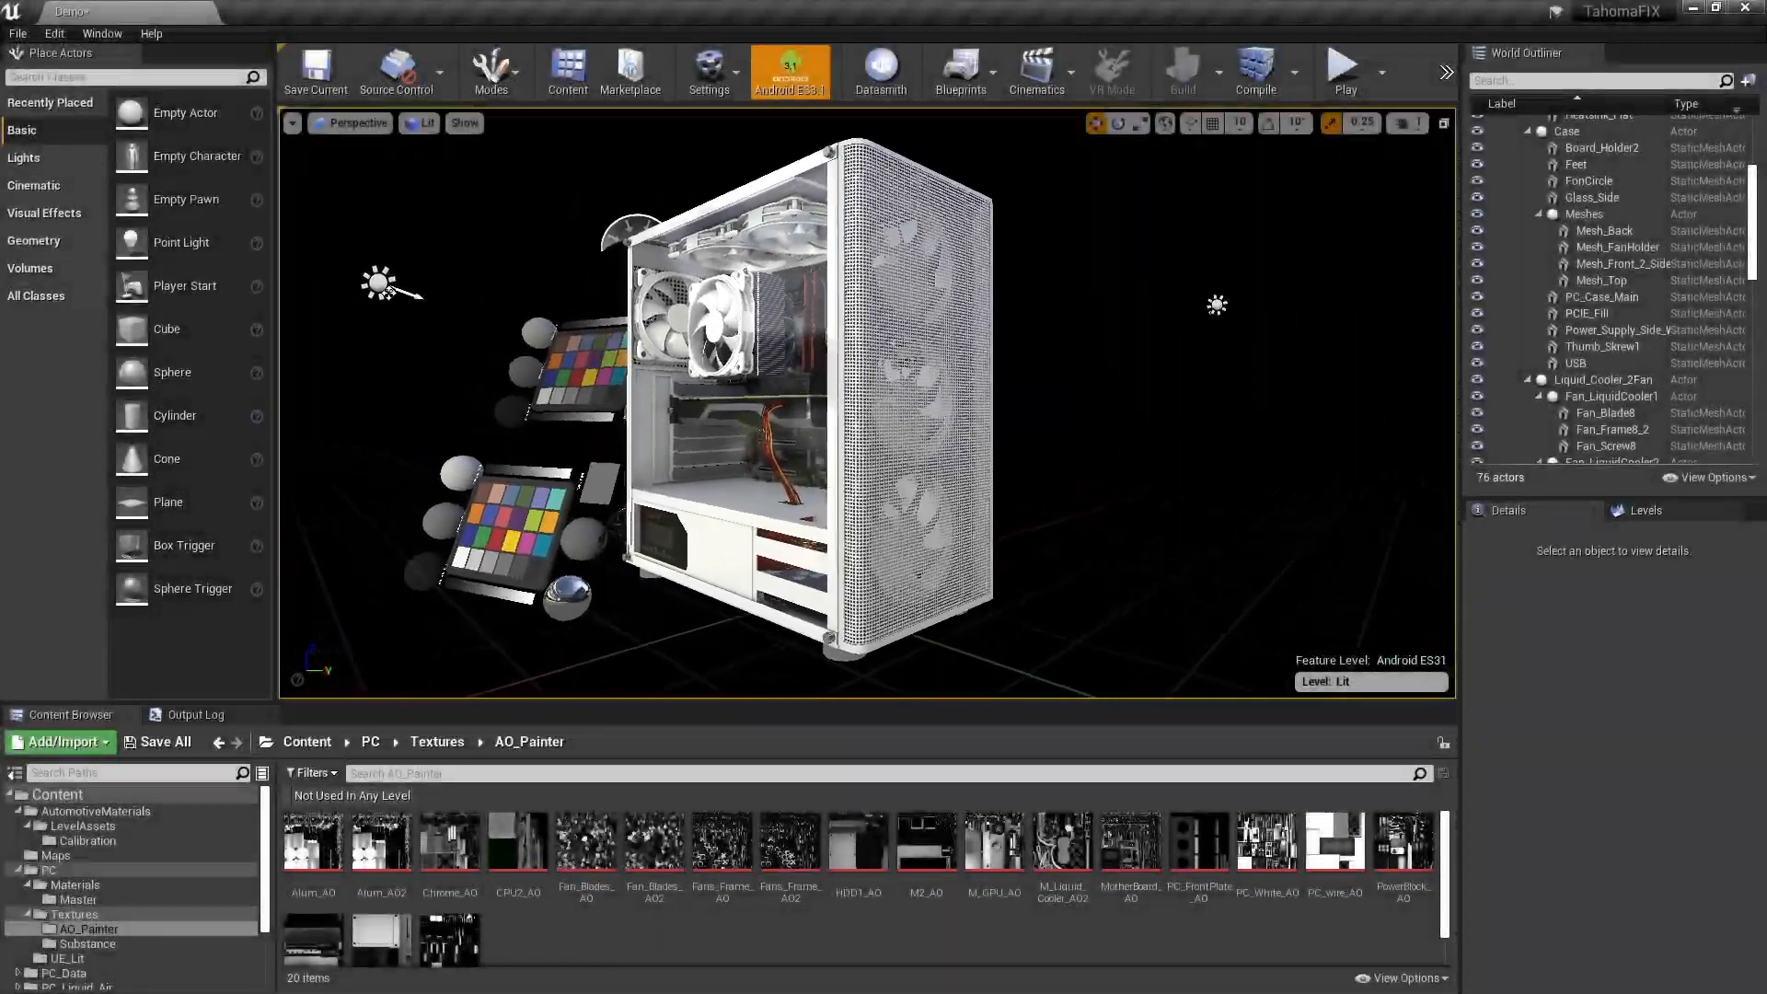
- Hide the Lit sublevel and show the UITestLevel sublevel
click(1645, 510)
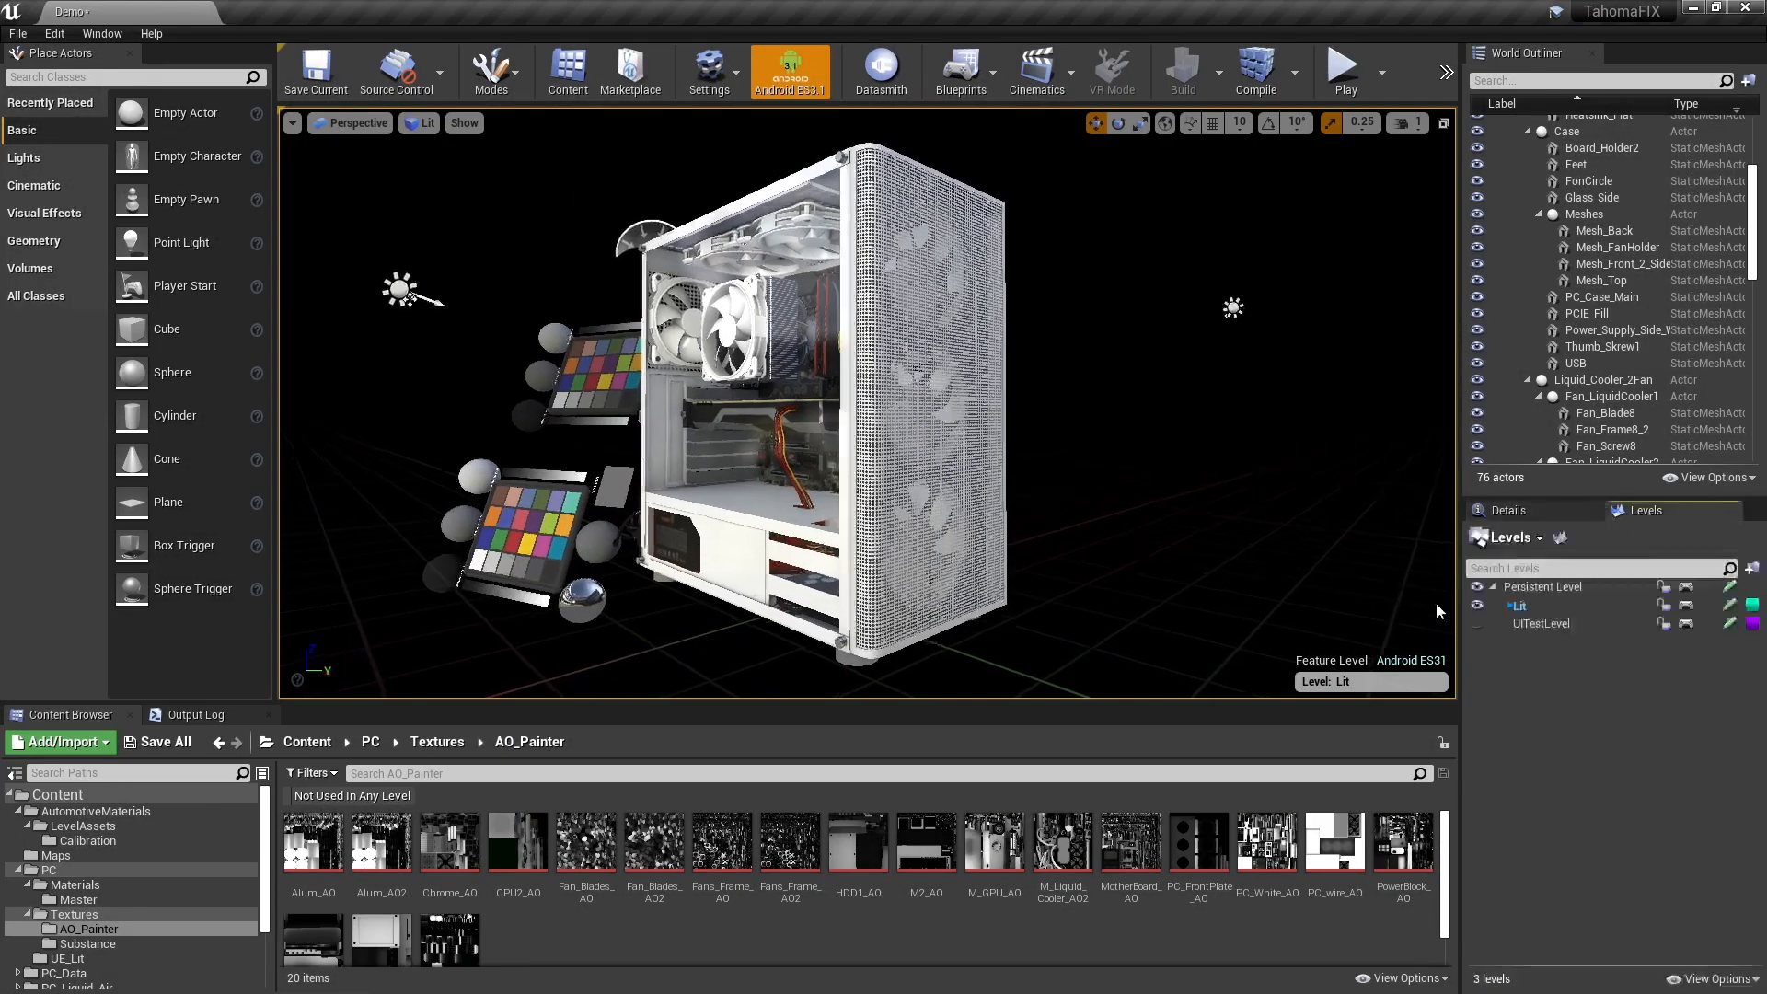
click(1477, 607)
click(1477, 623)
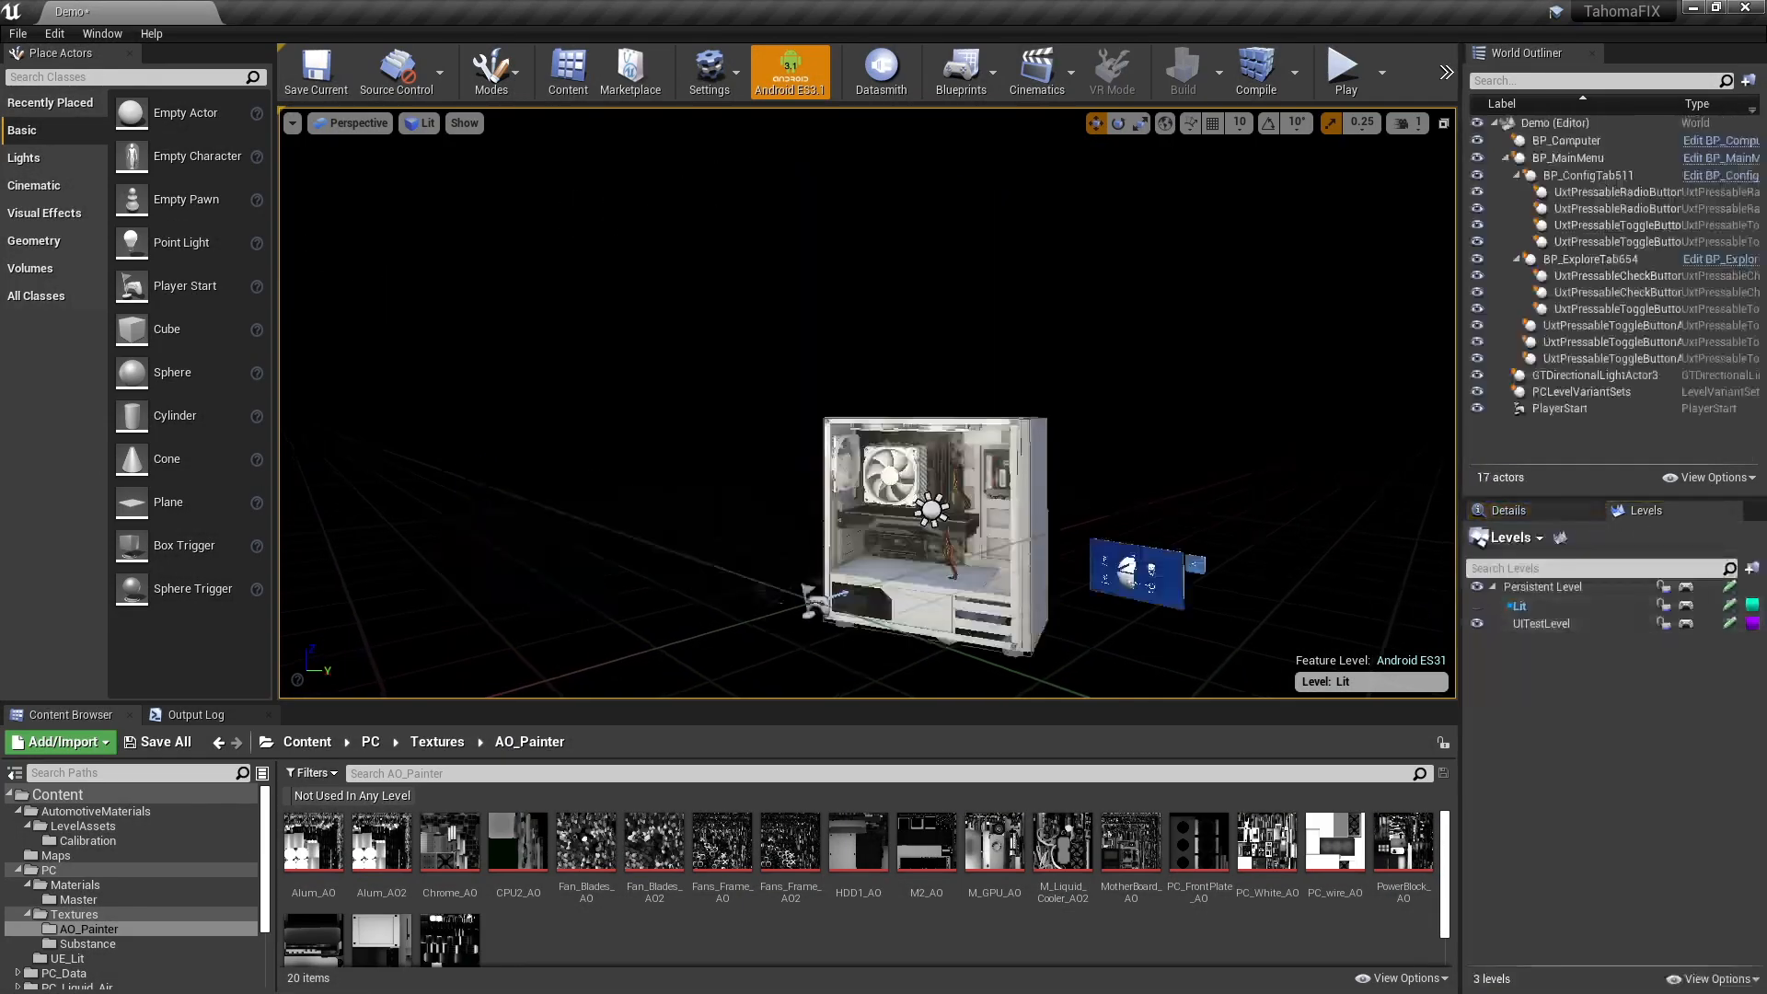
- Inspect the fully converted PC model in UITestLevel from several angles, including the interior and the perforated front
key(w)
right_drag(868, 403, 892, 359)
key(q)
key(a)
mouse_move(1028, 403)
right_down()
mouse_move(1088, 409)
mouse_move(967, 405)
mouse_move(1012, 407)
right_up()
key(d)
key(s)
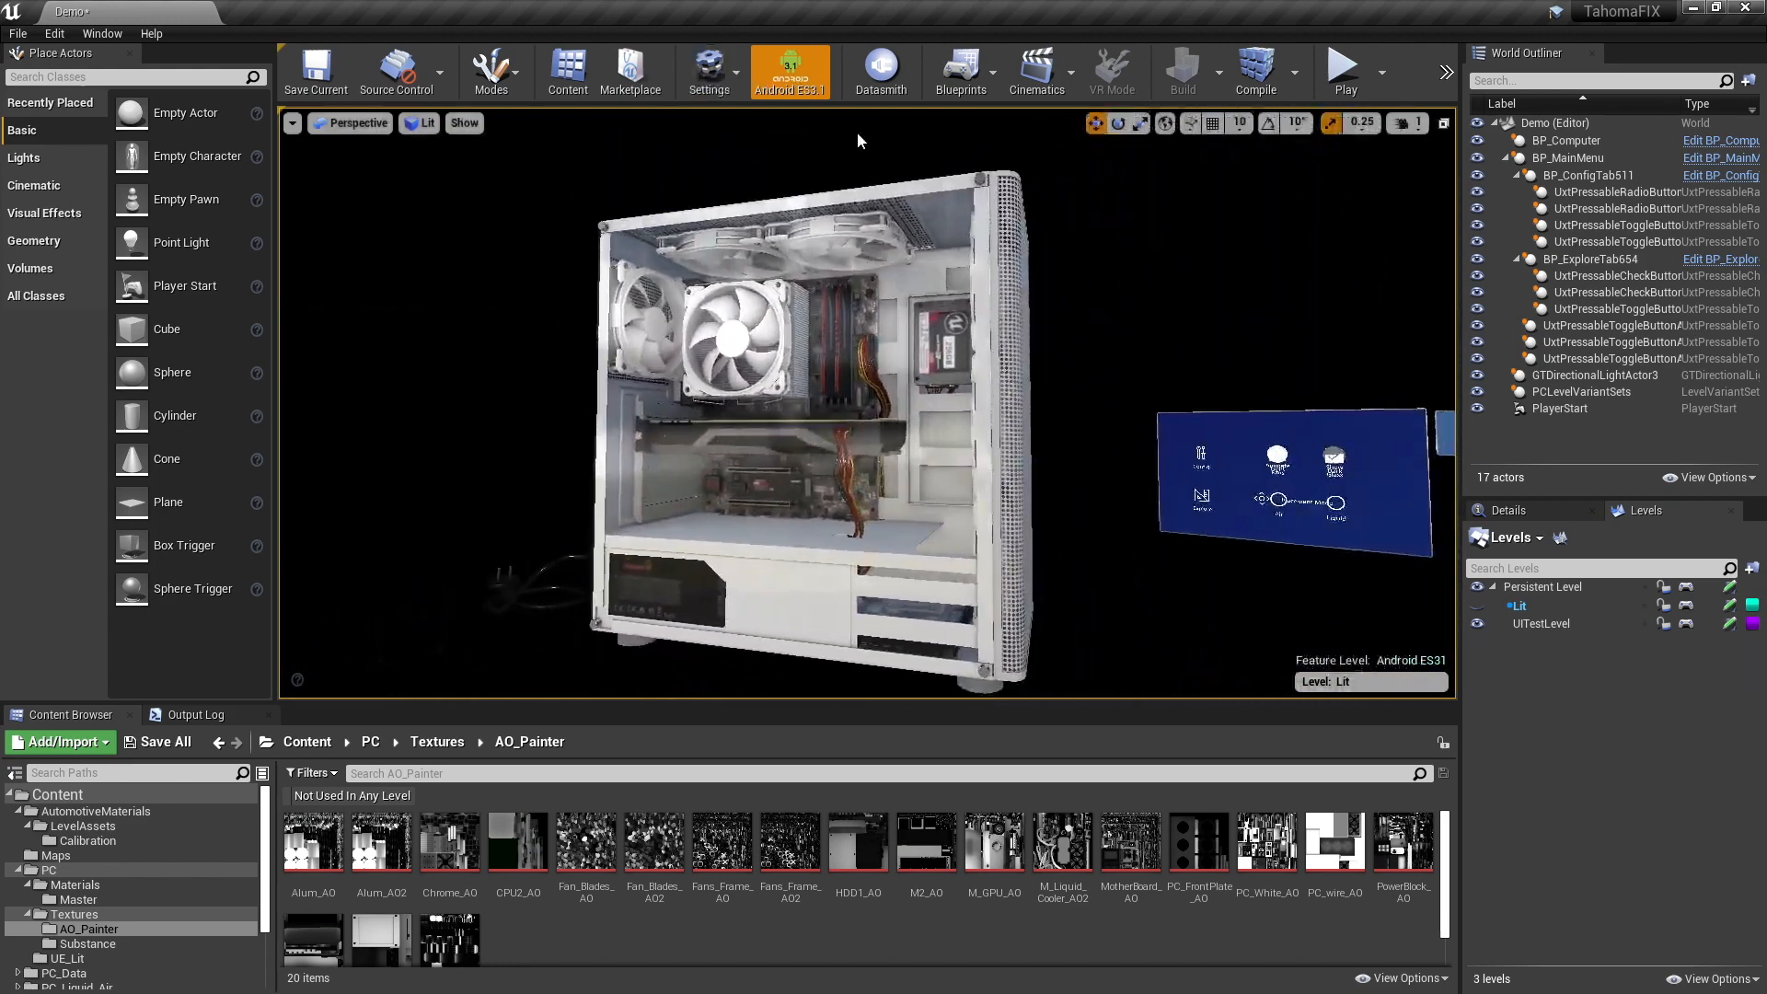
key(d)
mouse_move(920, 267)
right_down()
mouse_move(944, 284)
mouse_move(883, 268)
mouse_move(968, 280)
mouse_move(928, 278)
mouse_move(952, 276)
right_up()
key(d)
key(w)
key(a)
key(s)
key(a)
key(d)
key(a)
key(s)
right_drag(1079, 279, 1078, 280)
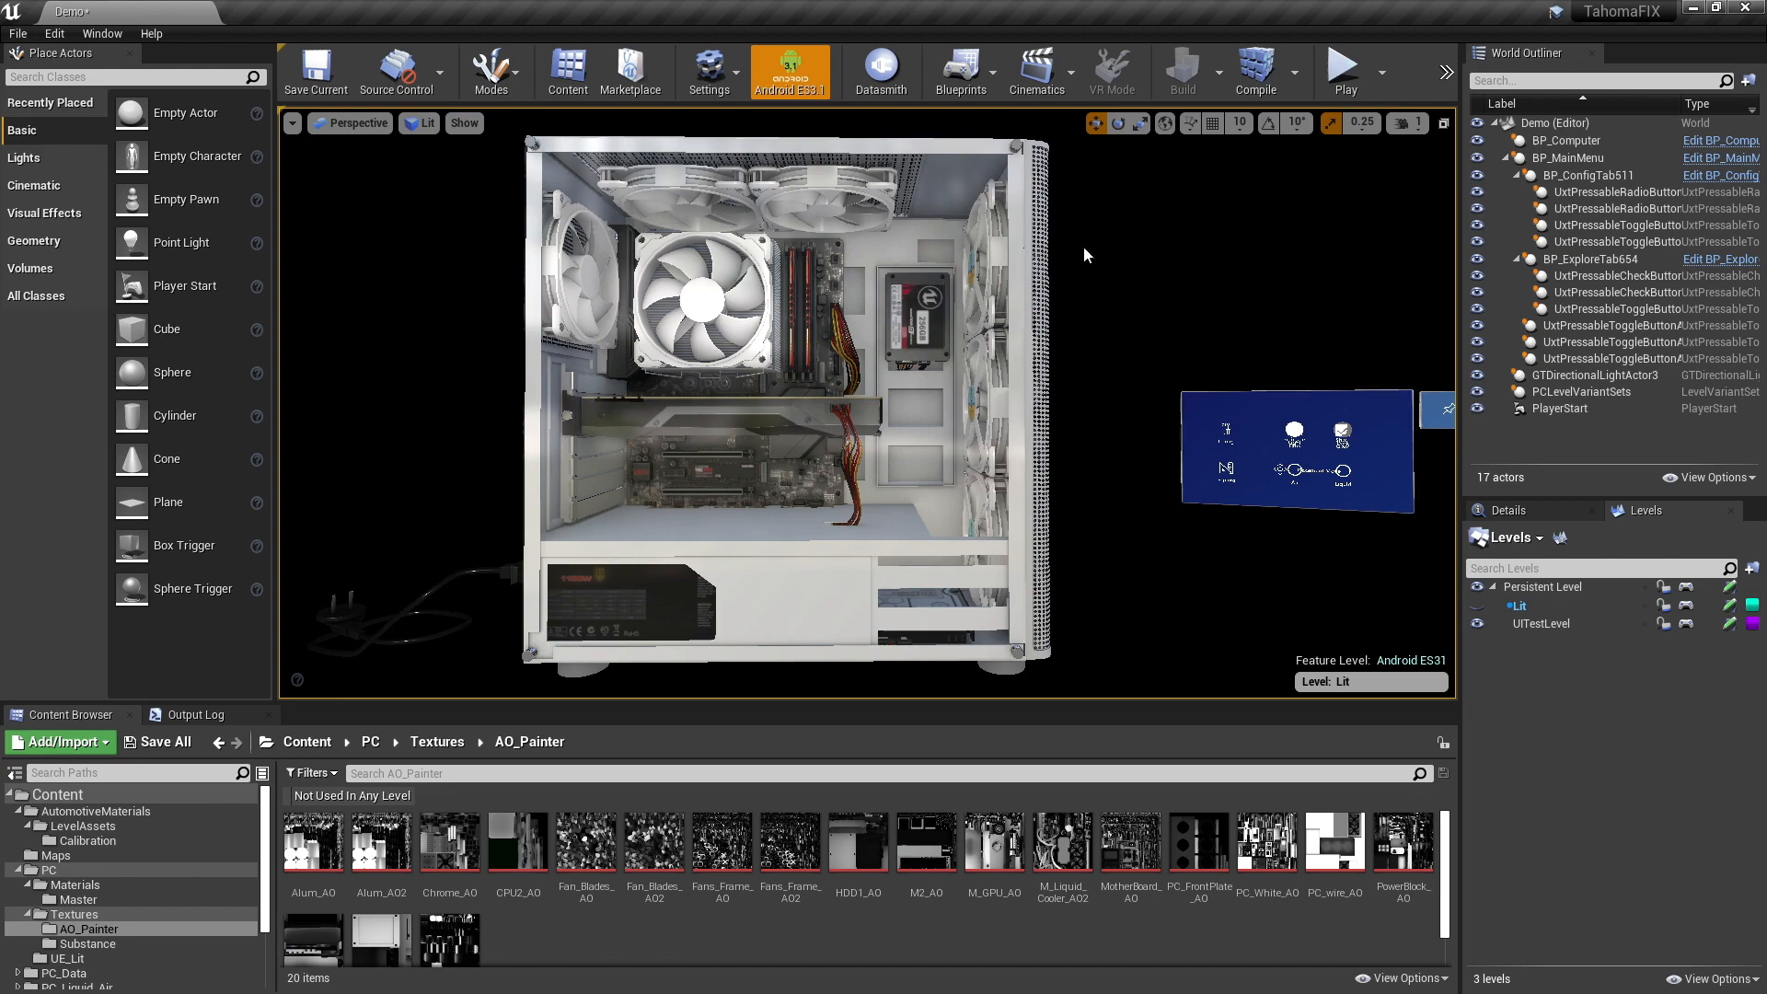
mouse_move(1086, 262)
right_down()
mouse_move(1059, 273)
mouse_move(1085, 288)
right_up()
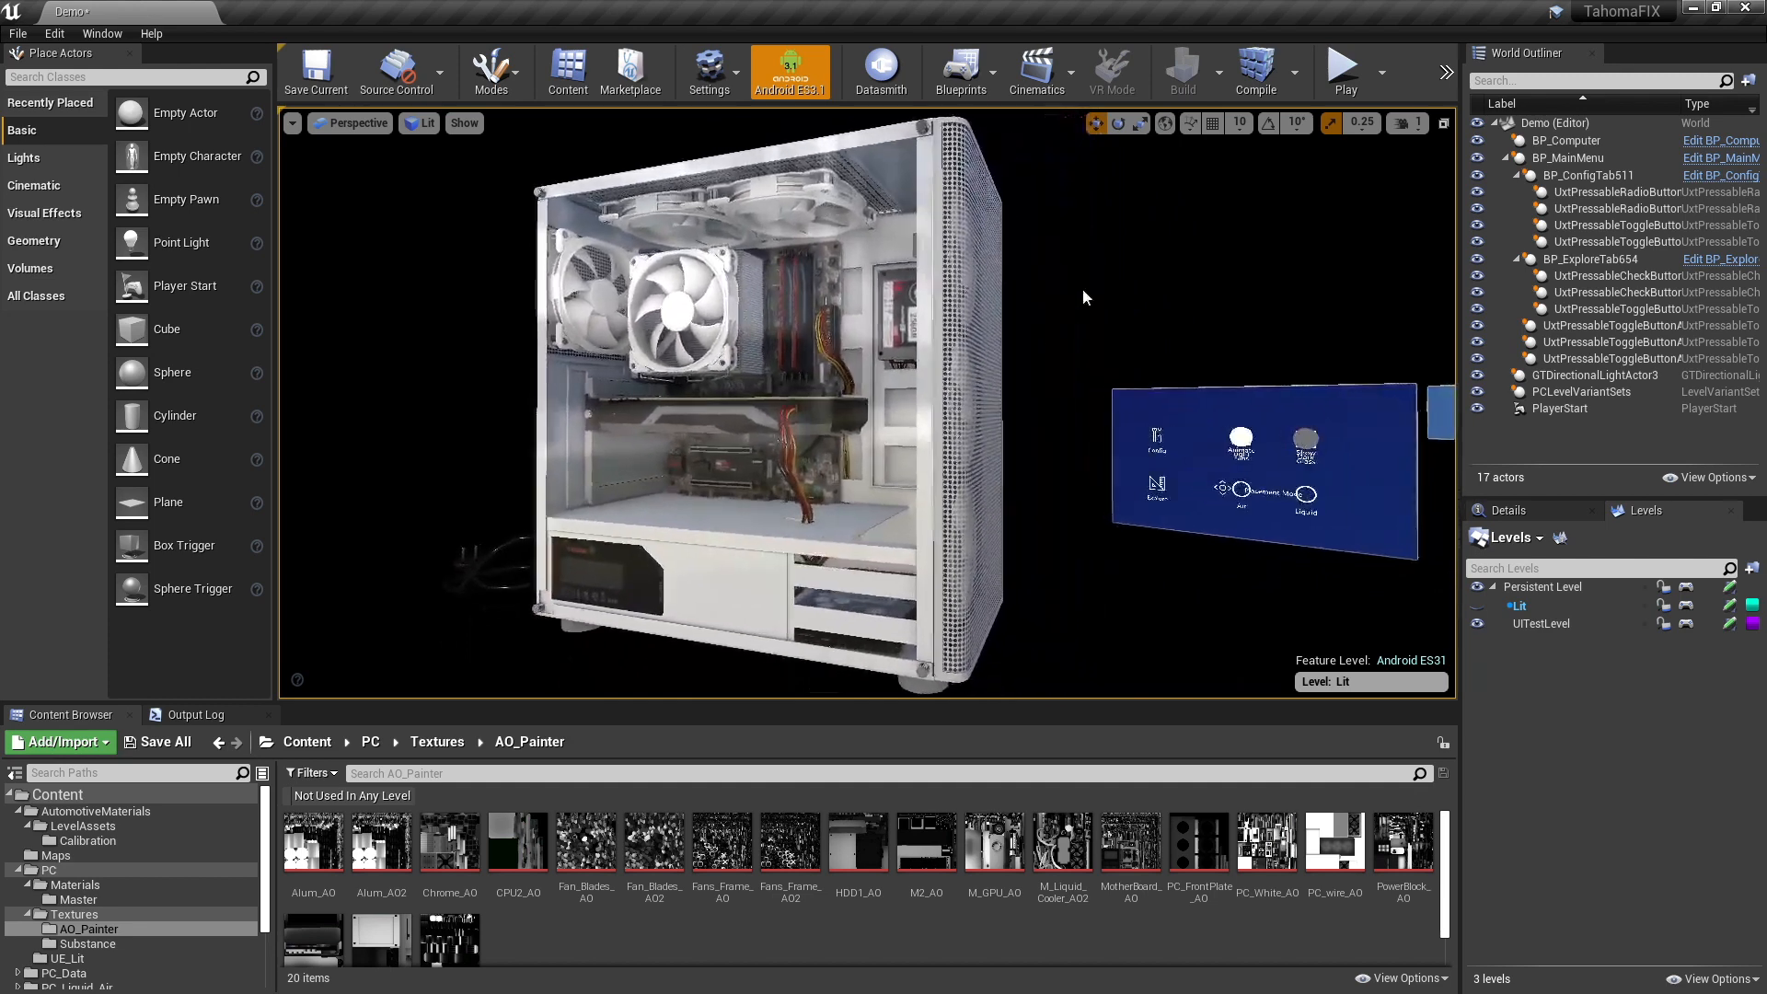
- Open the PCLevelVariantSets asset from the Content folder and expand its Cooler variant set
click(308, 743)
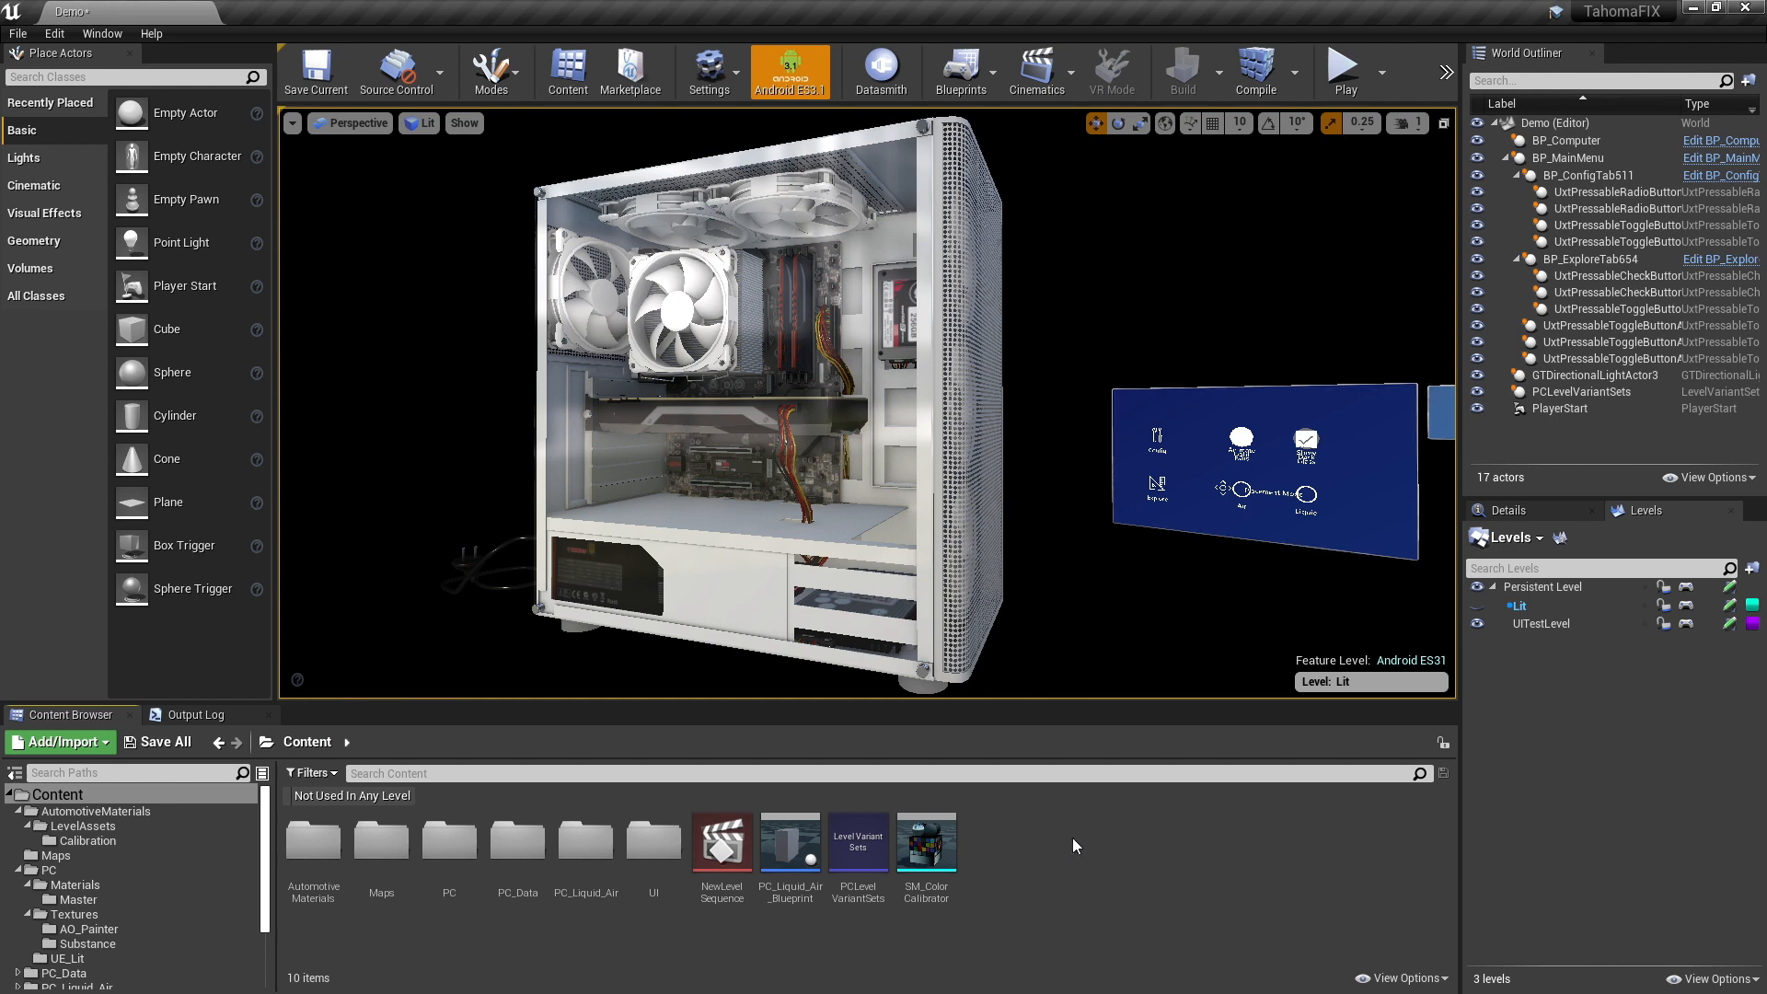
double_click(862, 851)
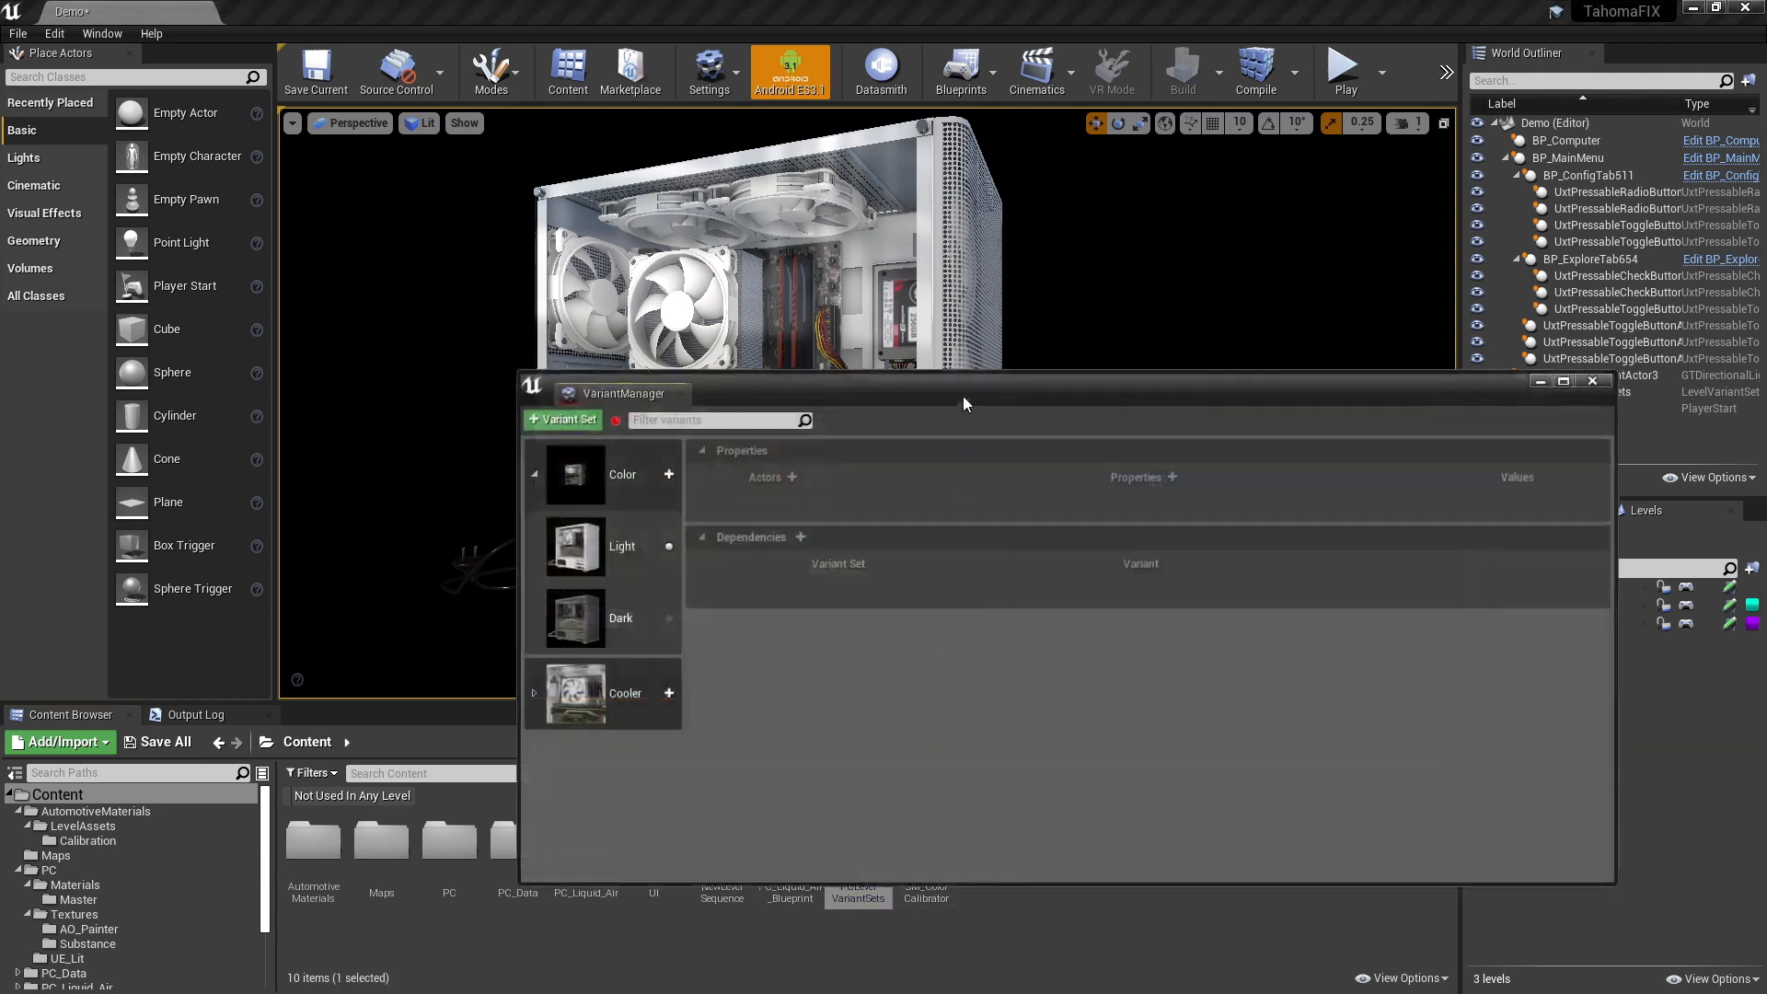
drag(963, 404, 1260, 497)
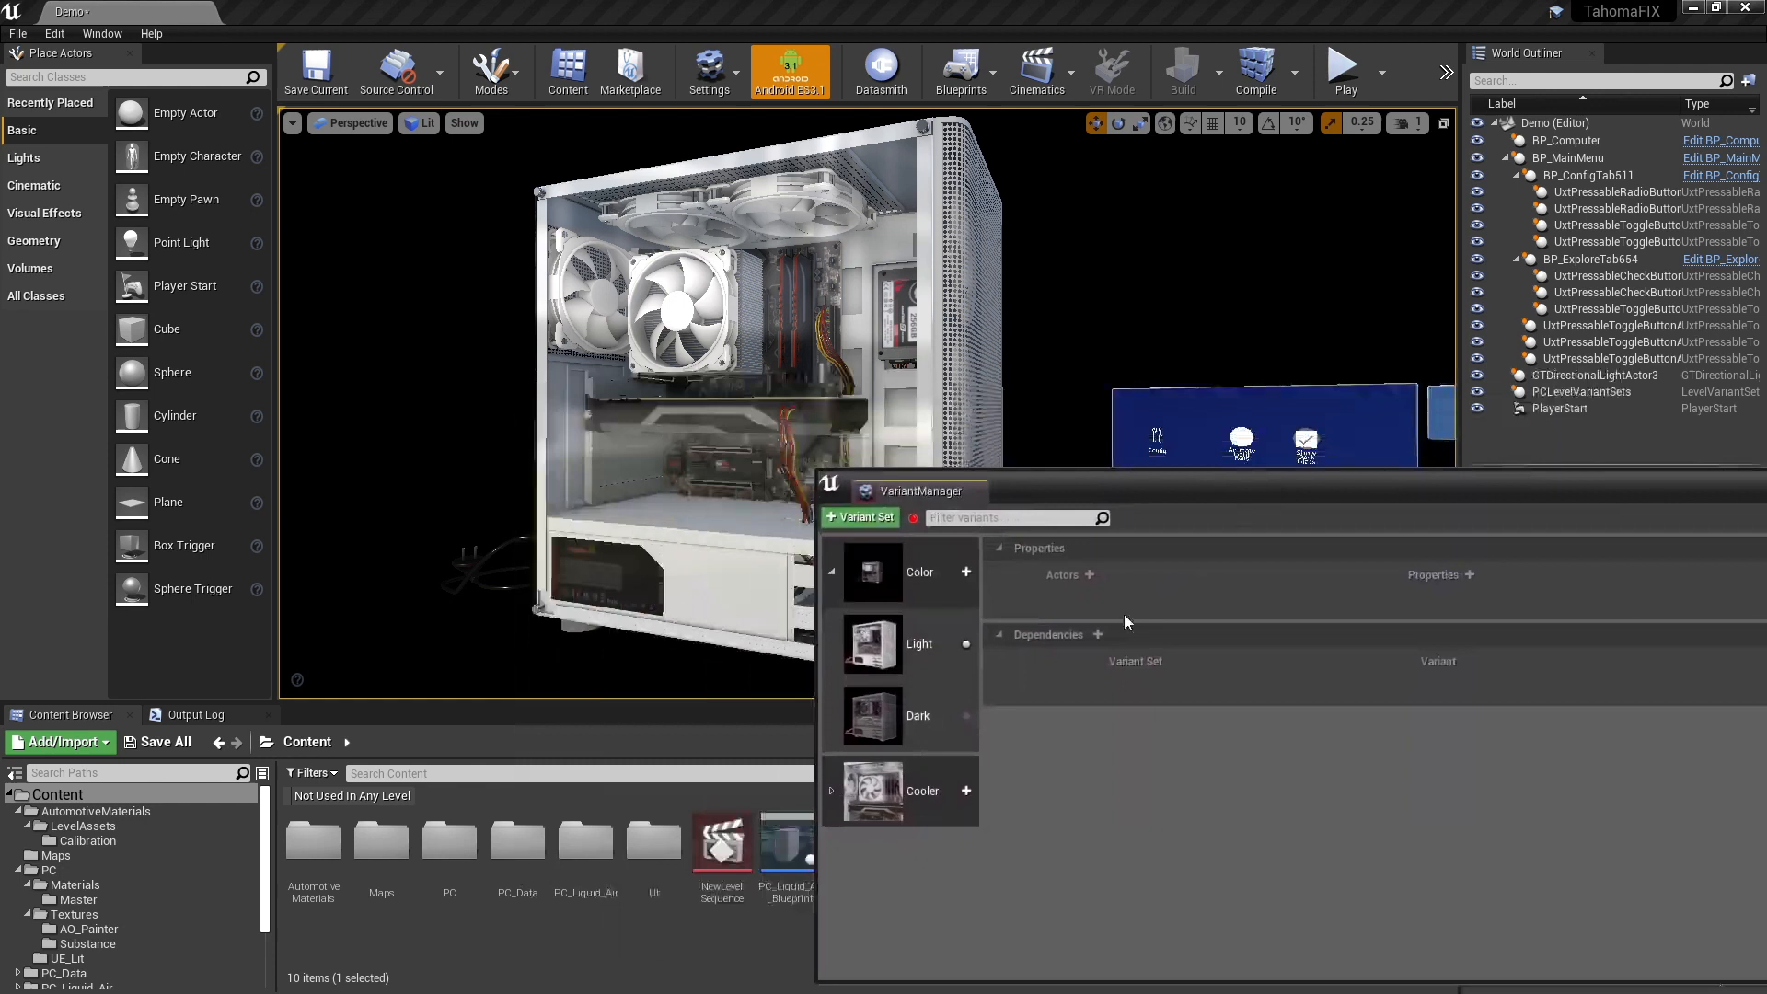
click(831, 791)
drag(1106, 483, 1136, 467)
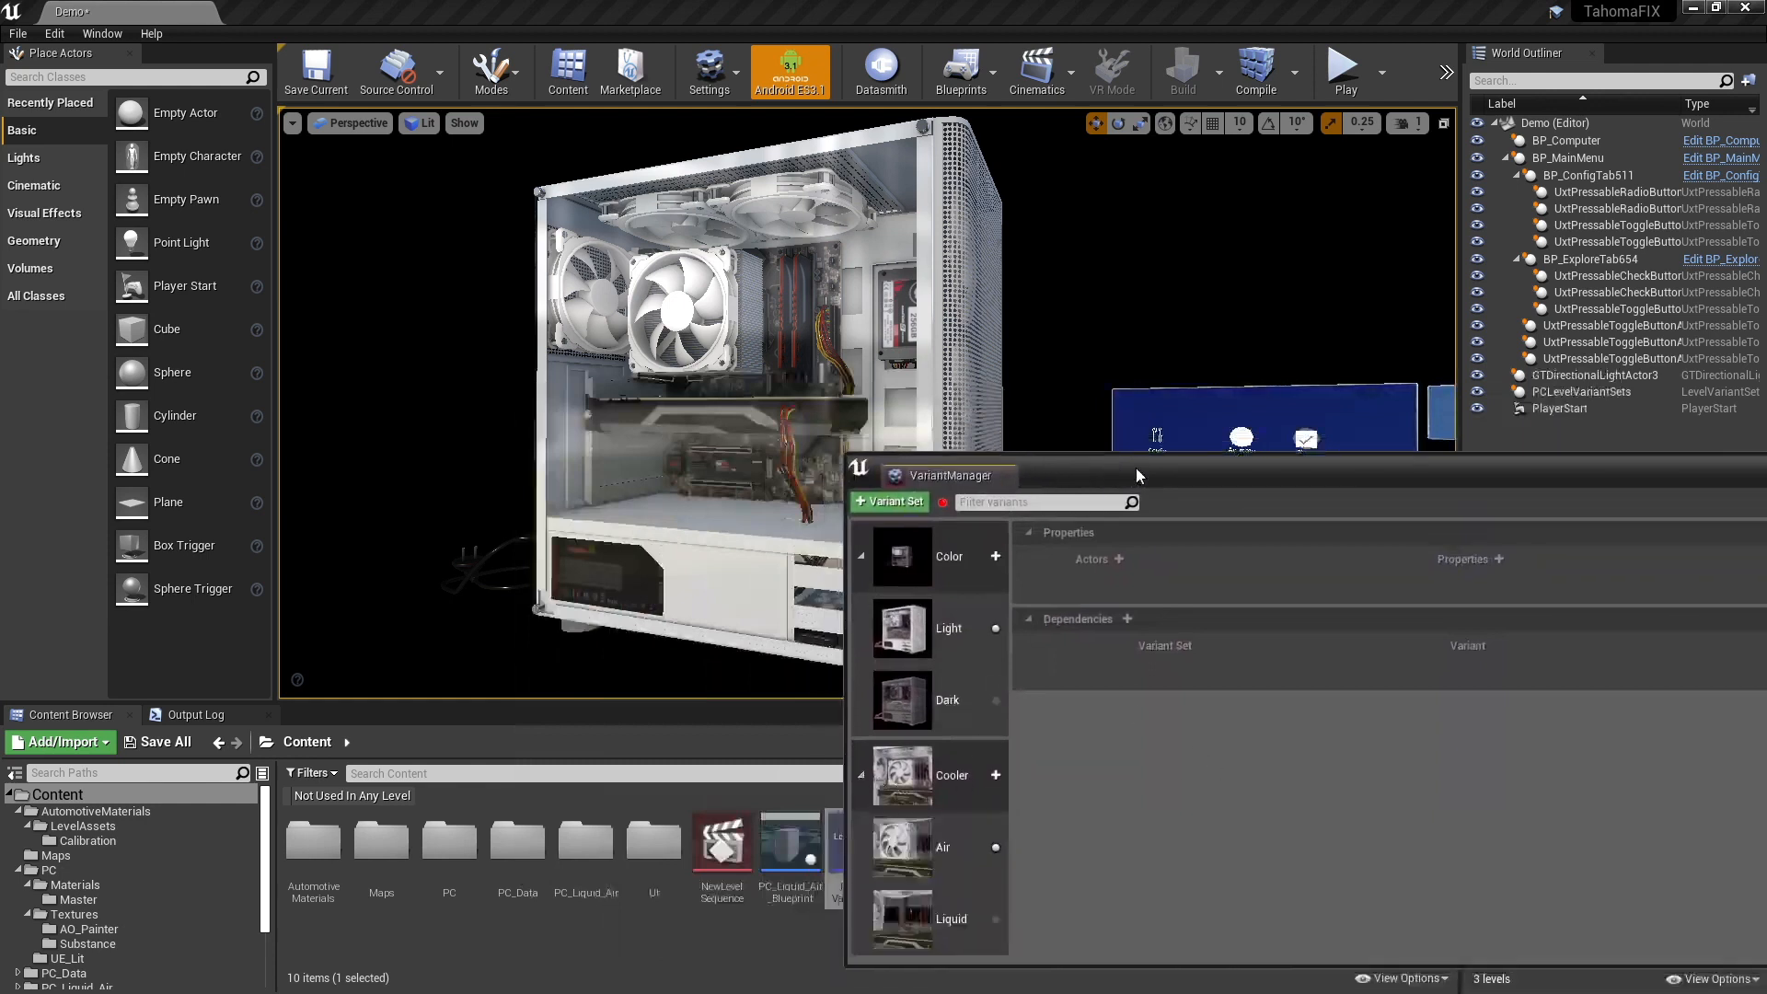
- Look through the Color set's Light and Dark variants and display the material properties captured for BP_Computer in Dark
click(923, 565)
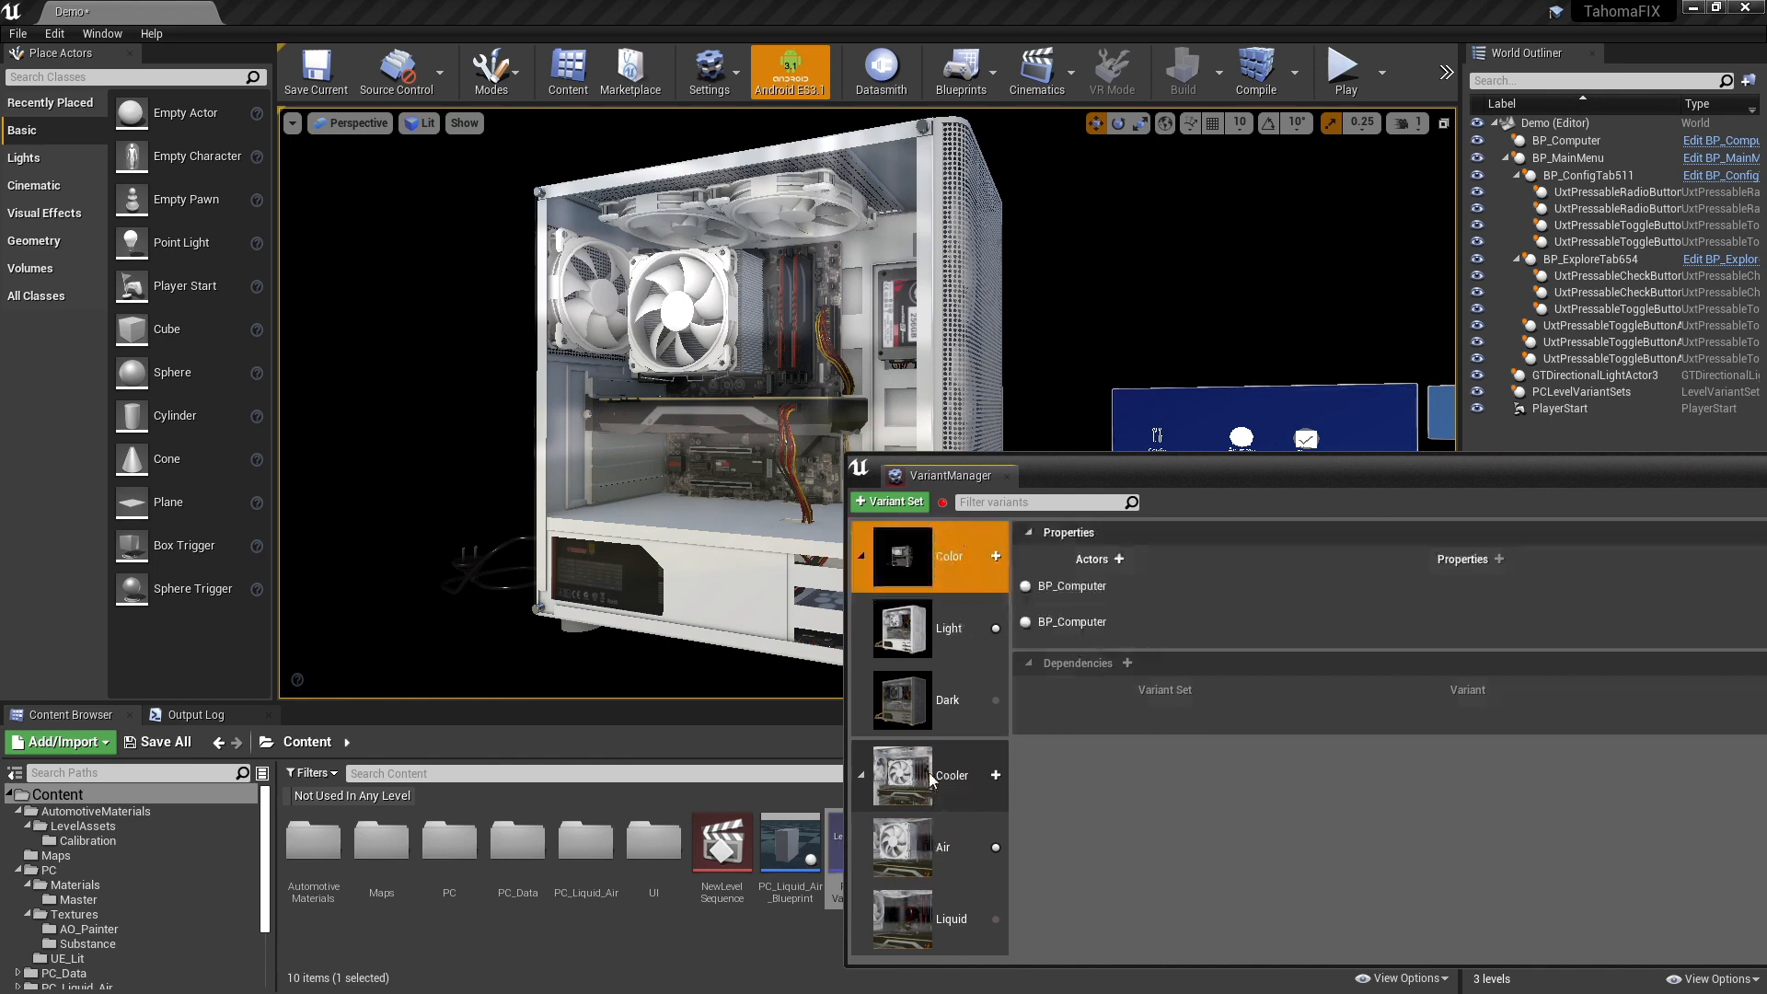
click(937, 633)
click(957, 698)
click(1074, 587)
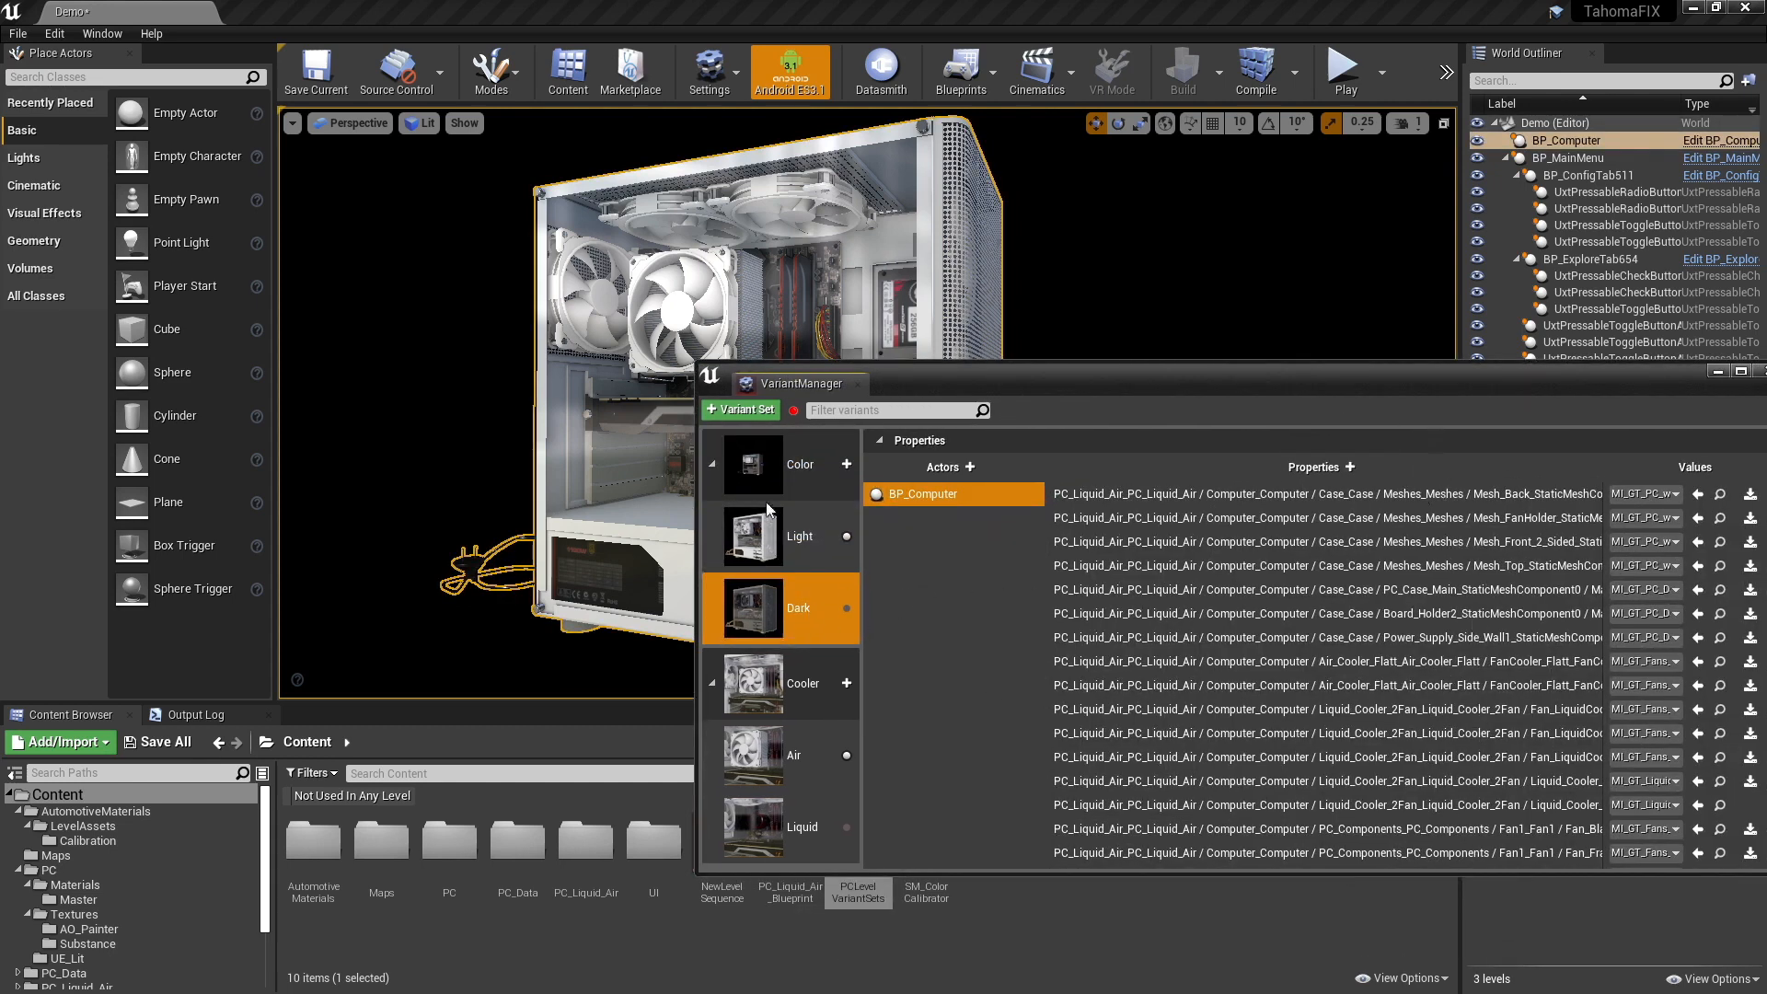
- Activate the Dark color variant on the PC model, keeping the variant manager clear of the viewport's PC
click(810, 543)
drag(1050, 368, 1270, 359)
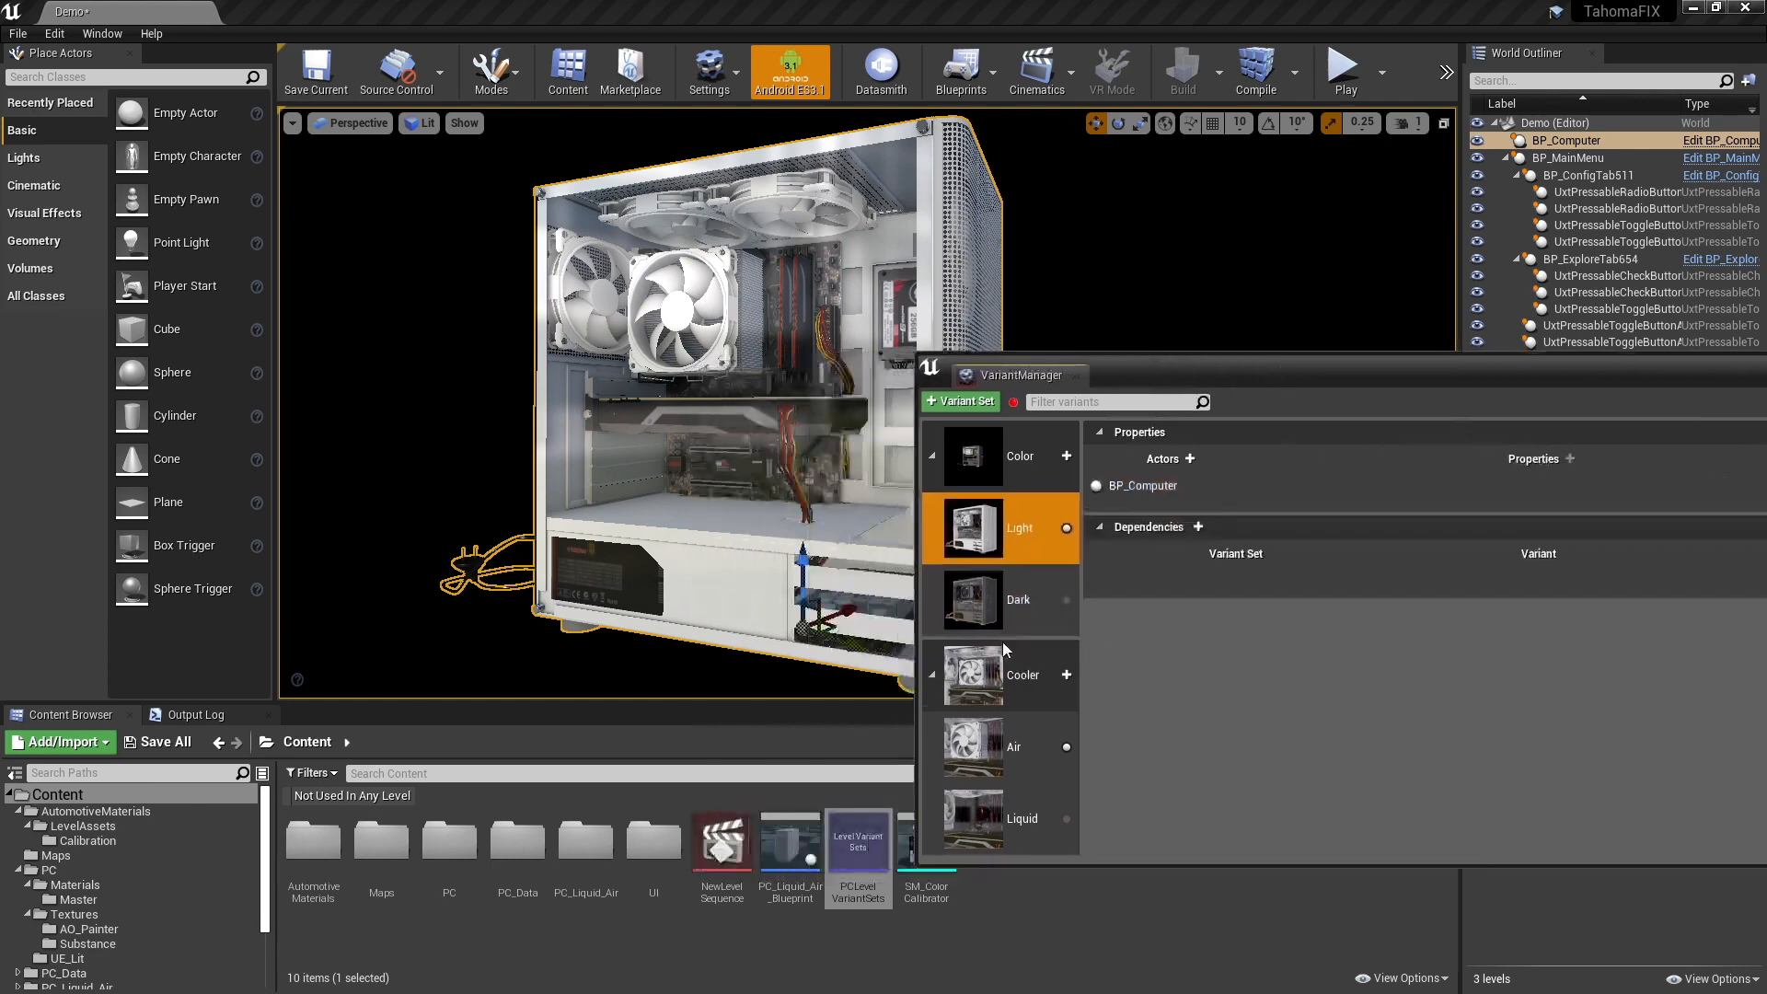
click(1017, 599)
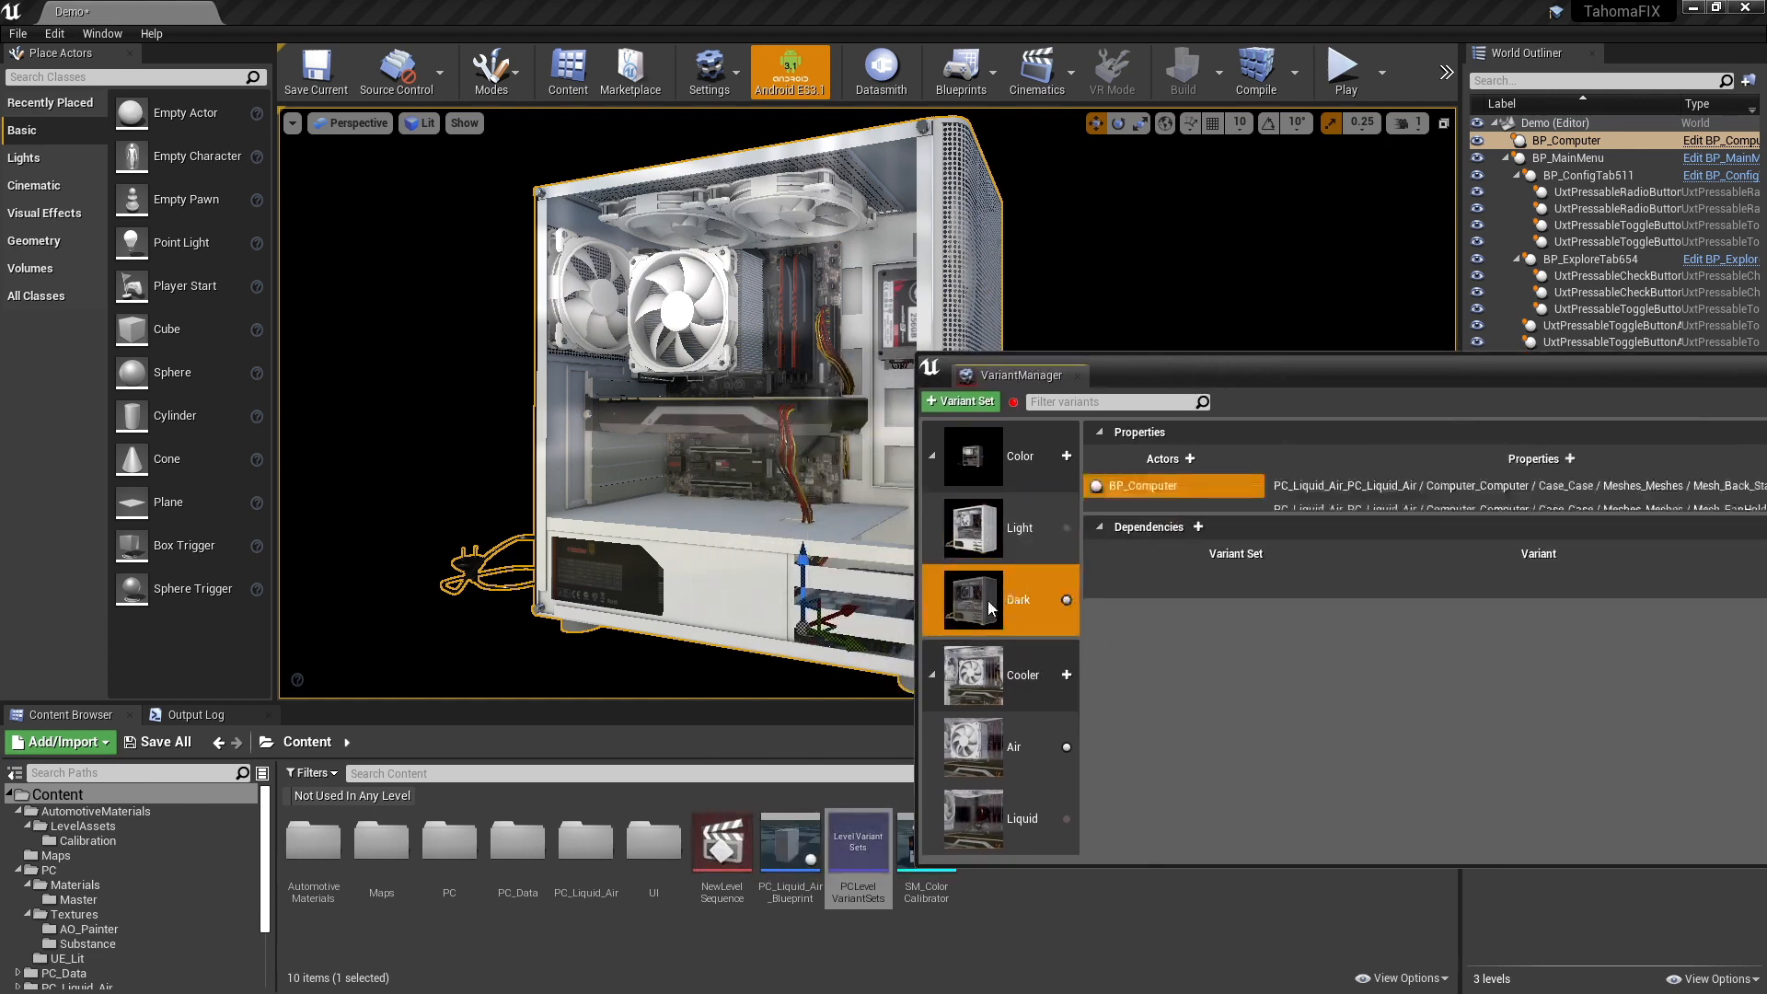
- Preview the Light color and Air cooler variants on the PC model, and finish with the Liquid cooler and Dark color active
double_click(986, 601)
double_click(994, 543)
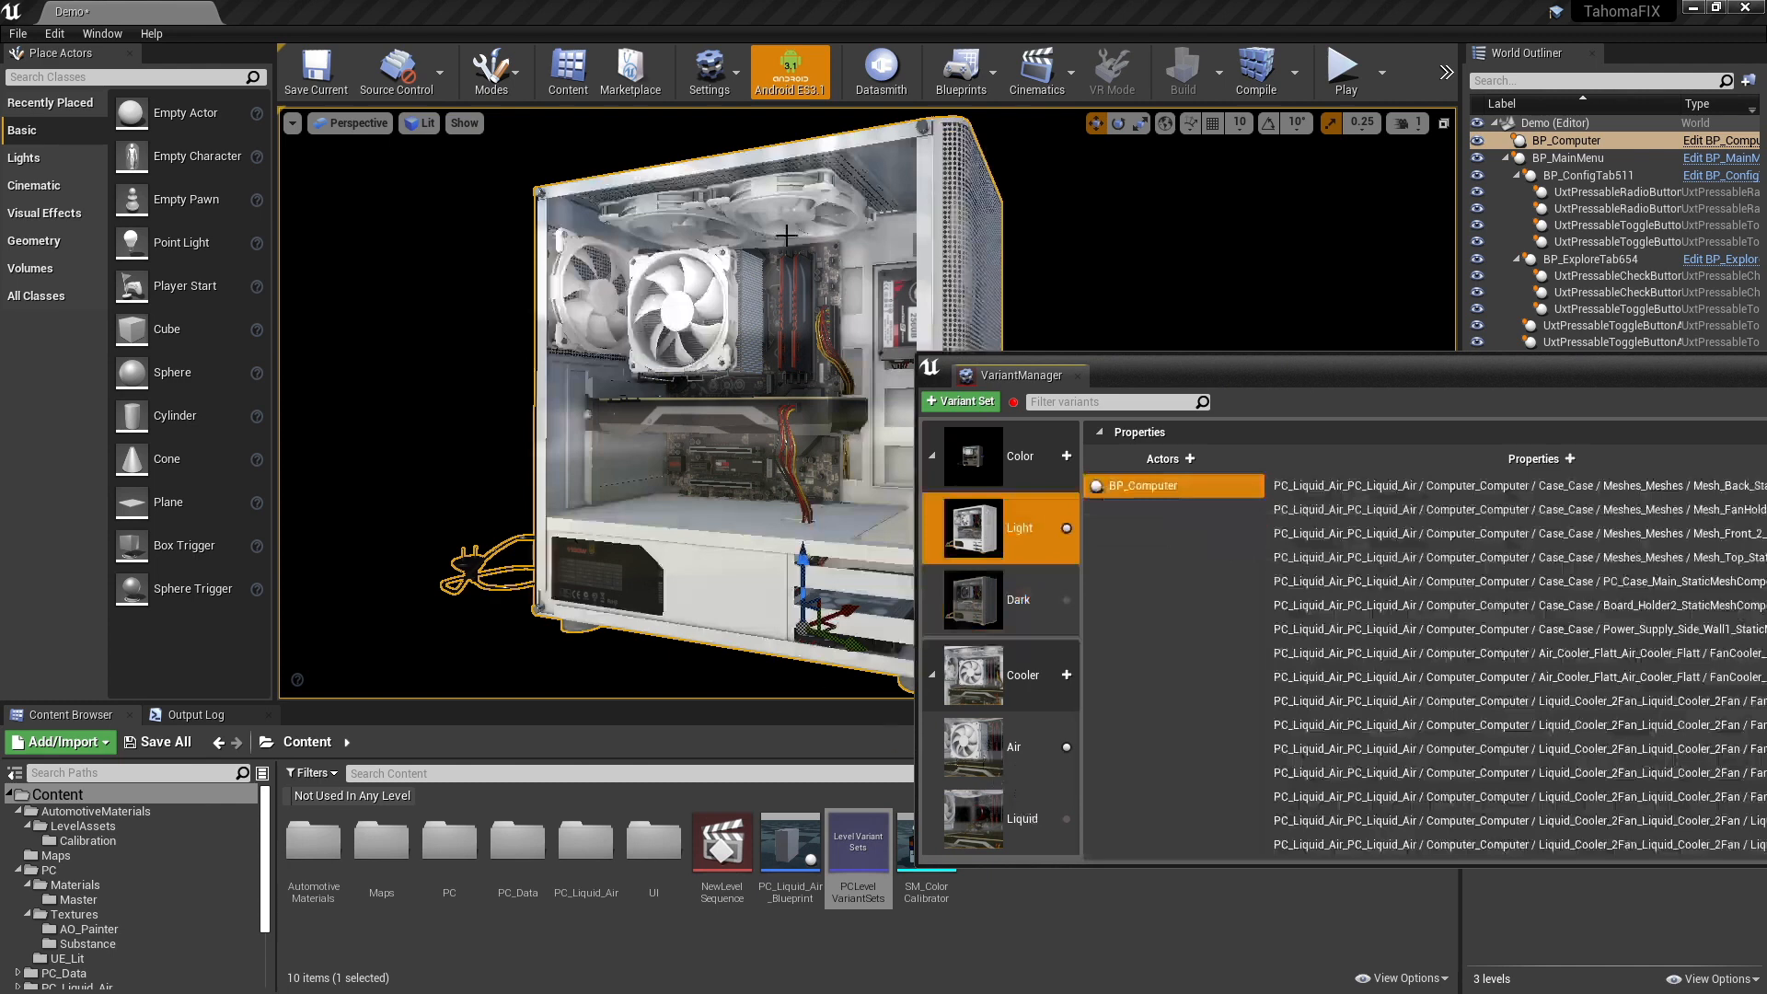
click(997, 744)
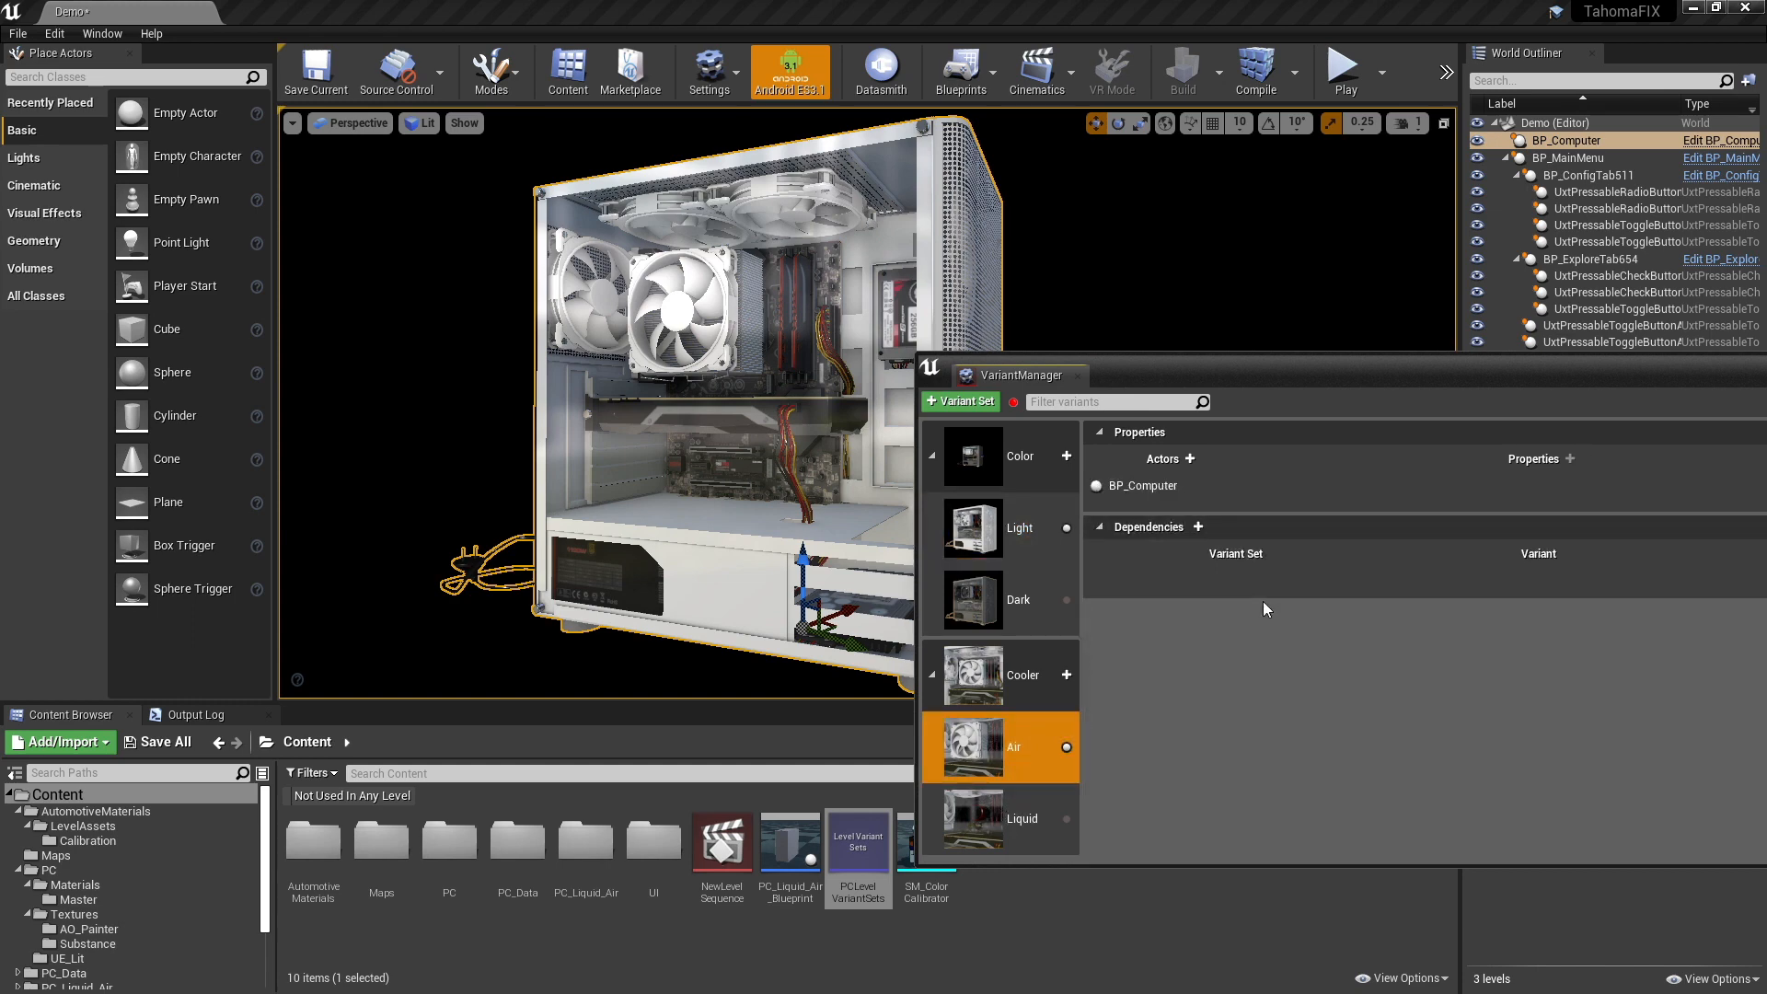
click(971, 764)
click(972, 821)
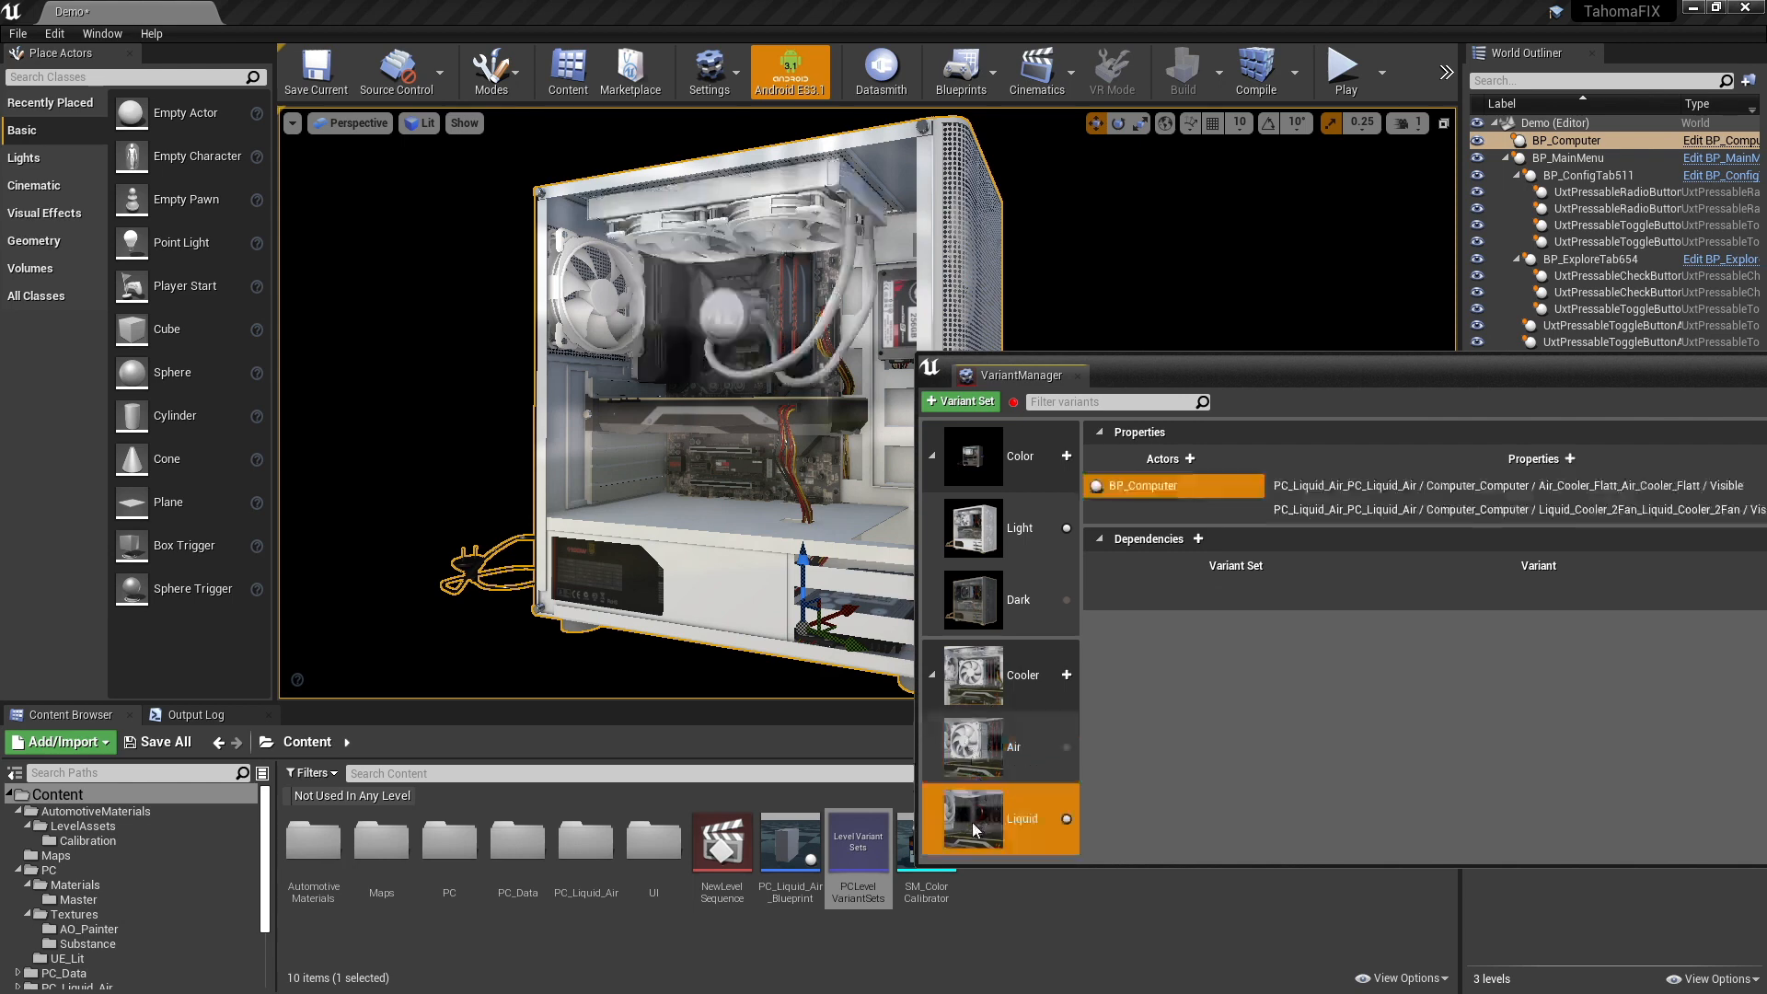
click(990, 614)
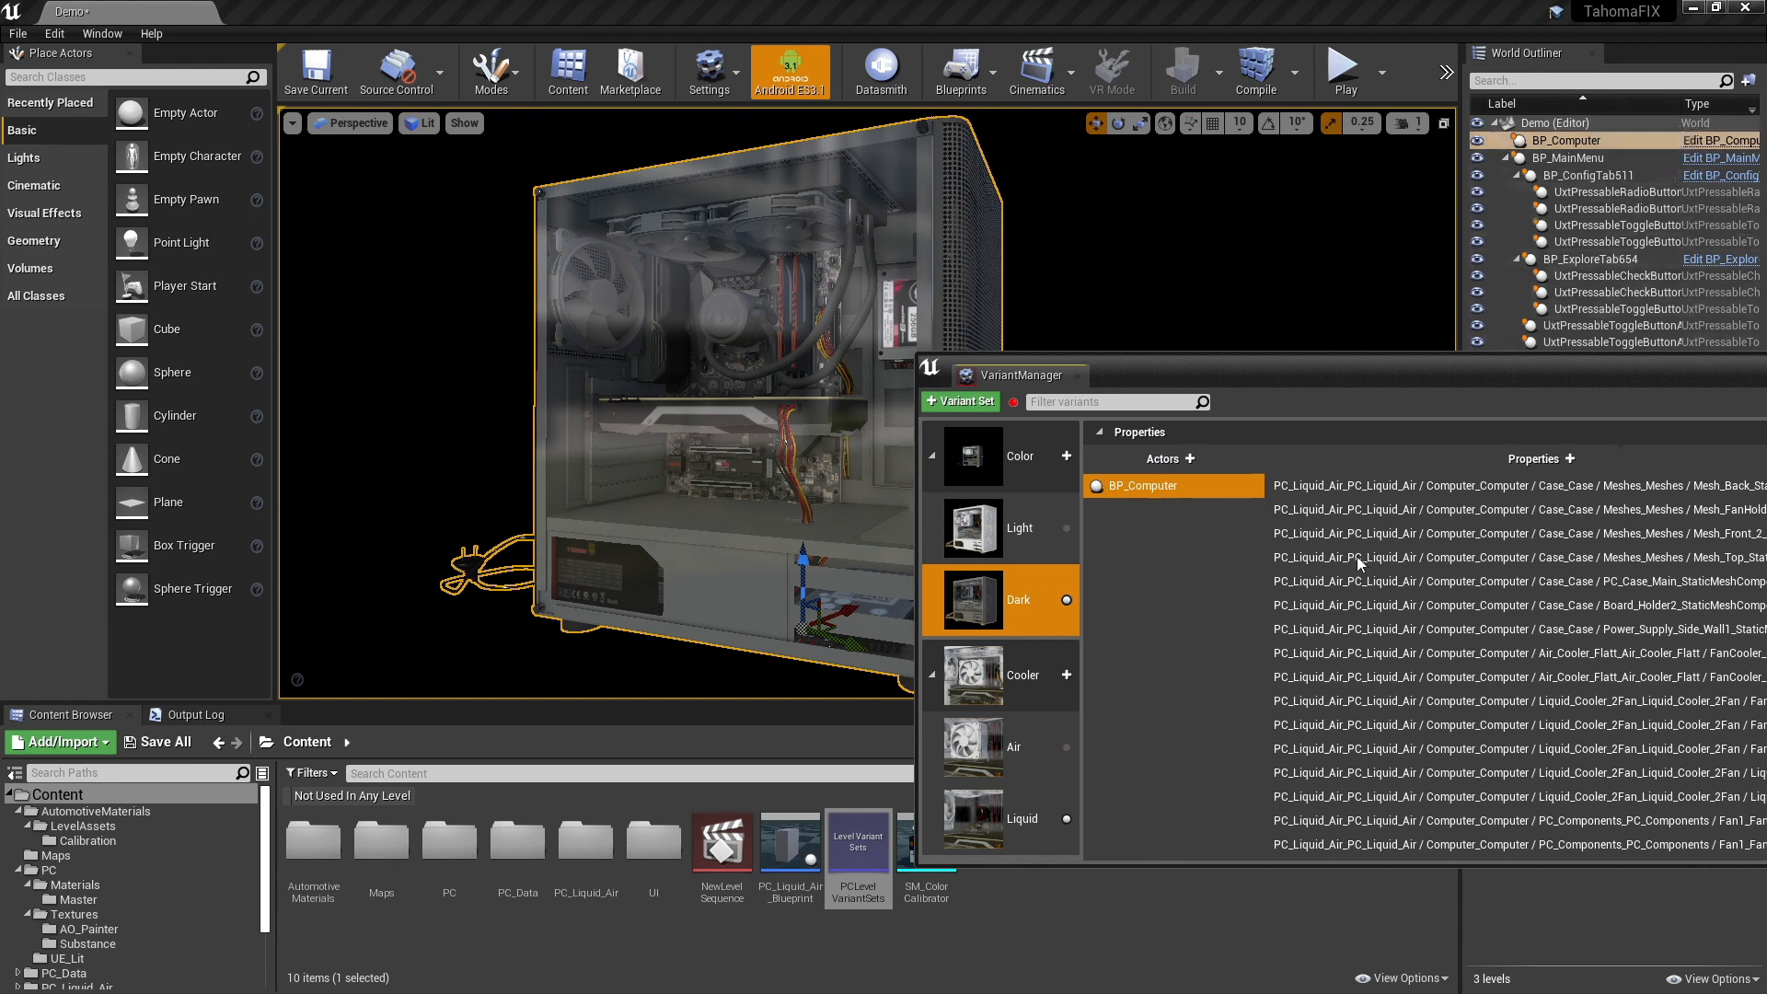
- Browse the properties available to capture for BP_Computer in the Dark variant without adding any, and move the variant manager clear of the PC
right_click(1190, 480)
click(1245, 549)
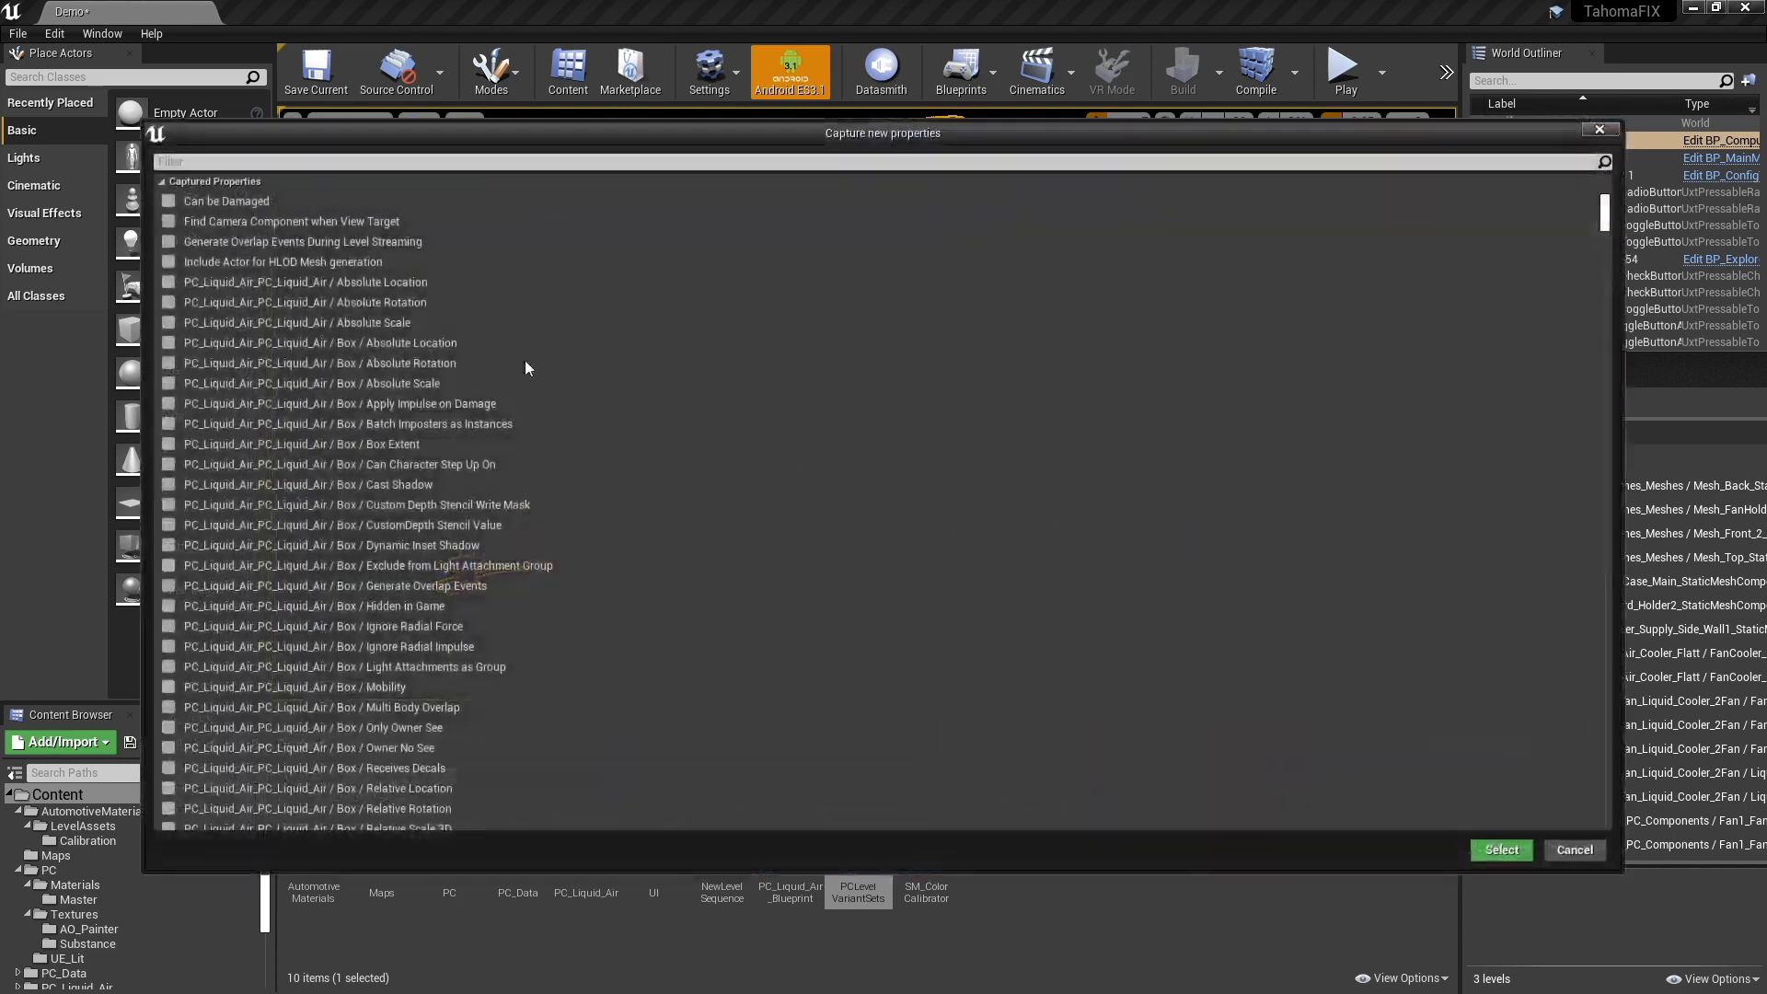
scroll(407, 449, down, 8)
scroll(435, 465, down, 5)
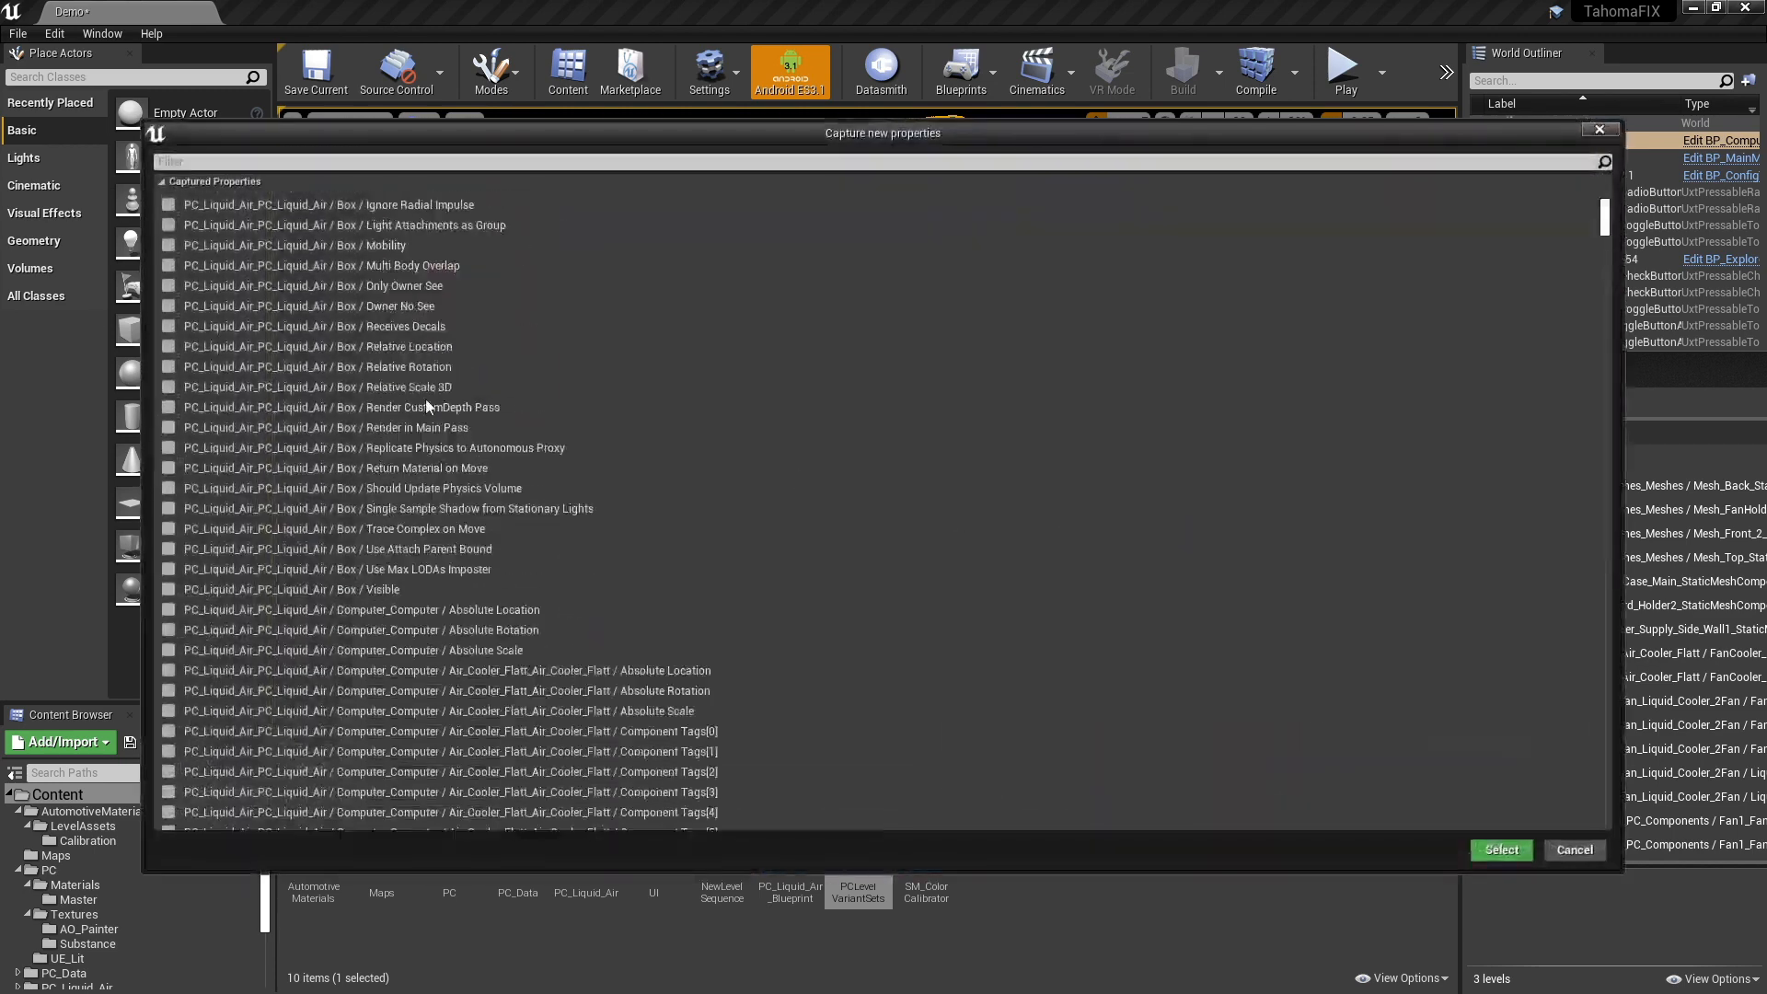
scroll(423, 386, up, 6)
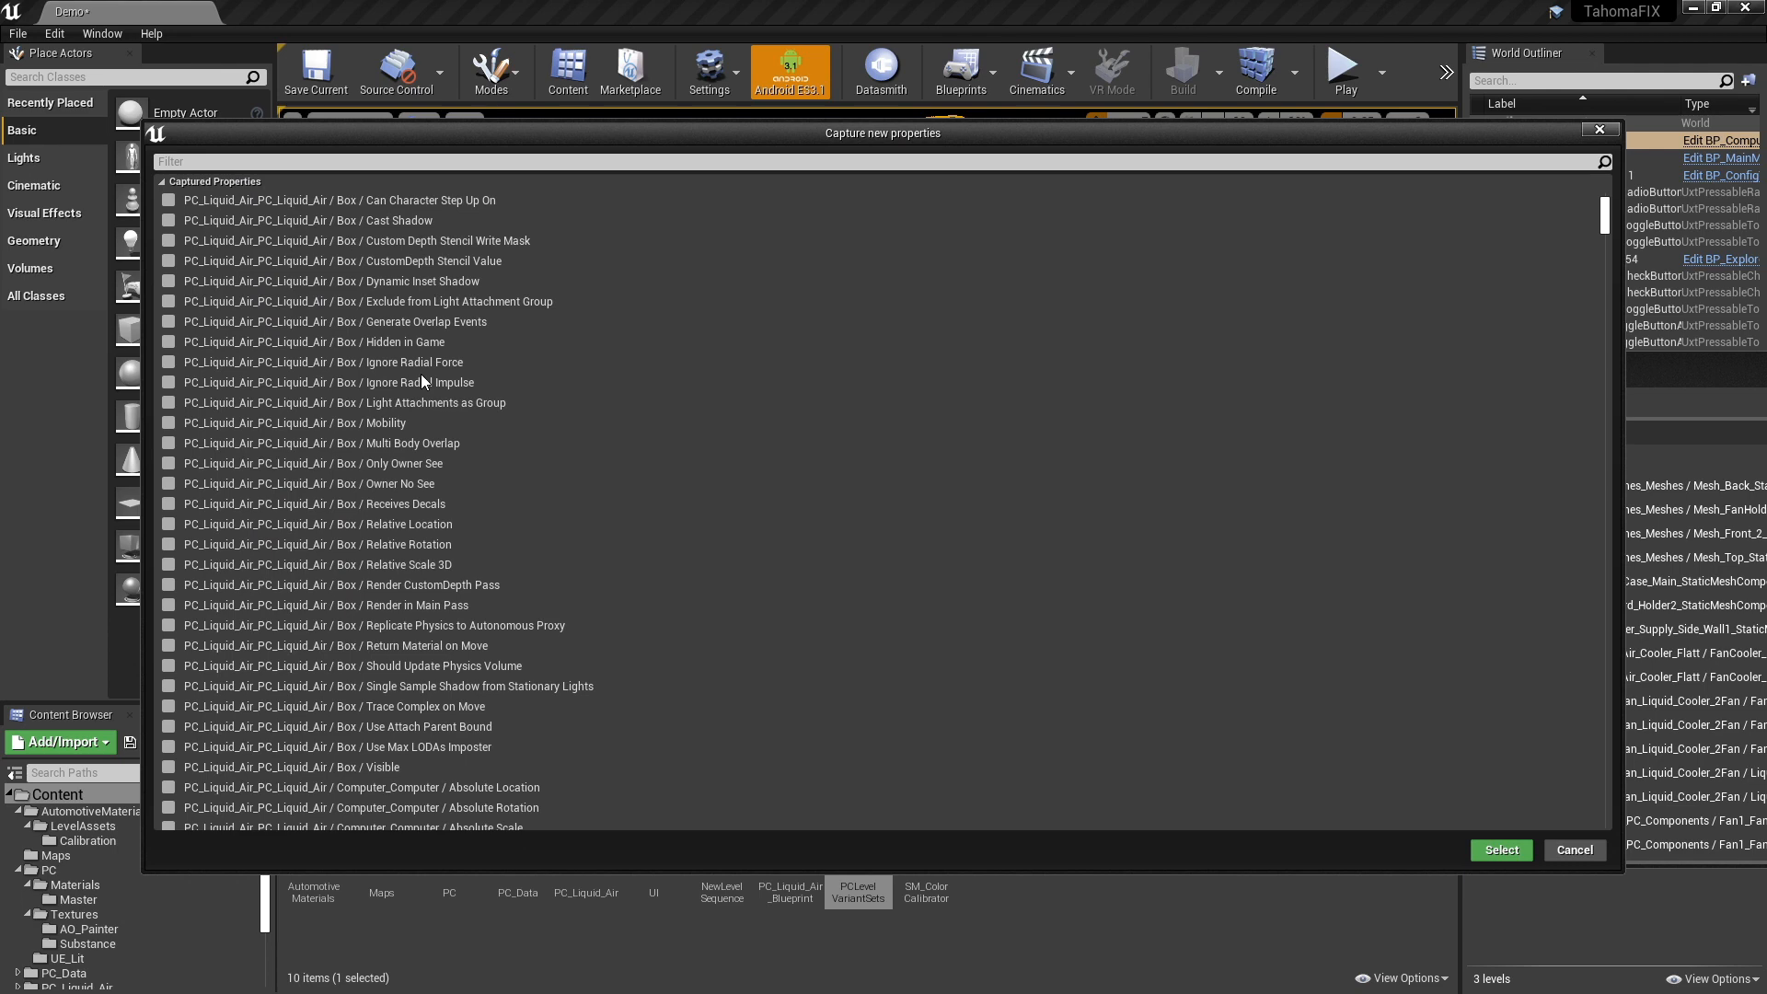
drag(1420, 147, 1291, 168)
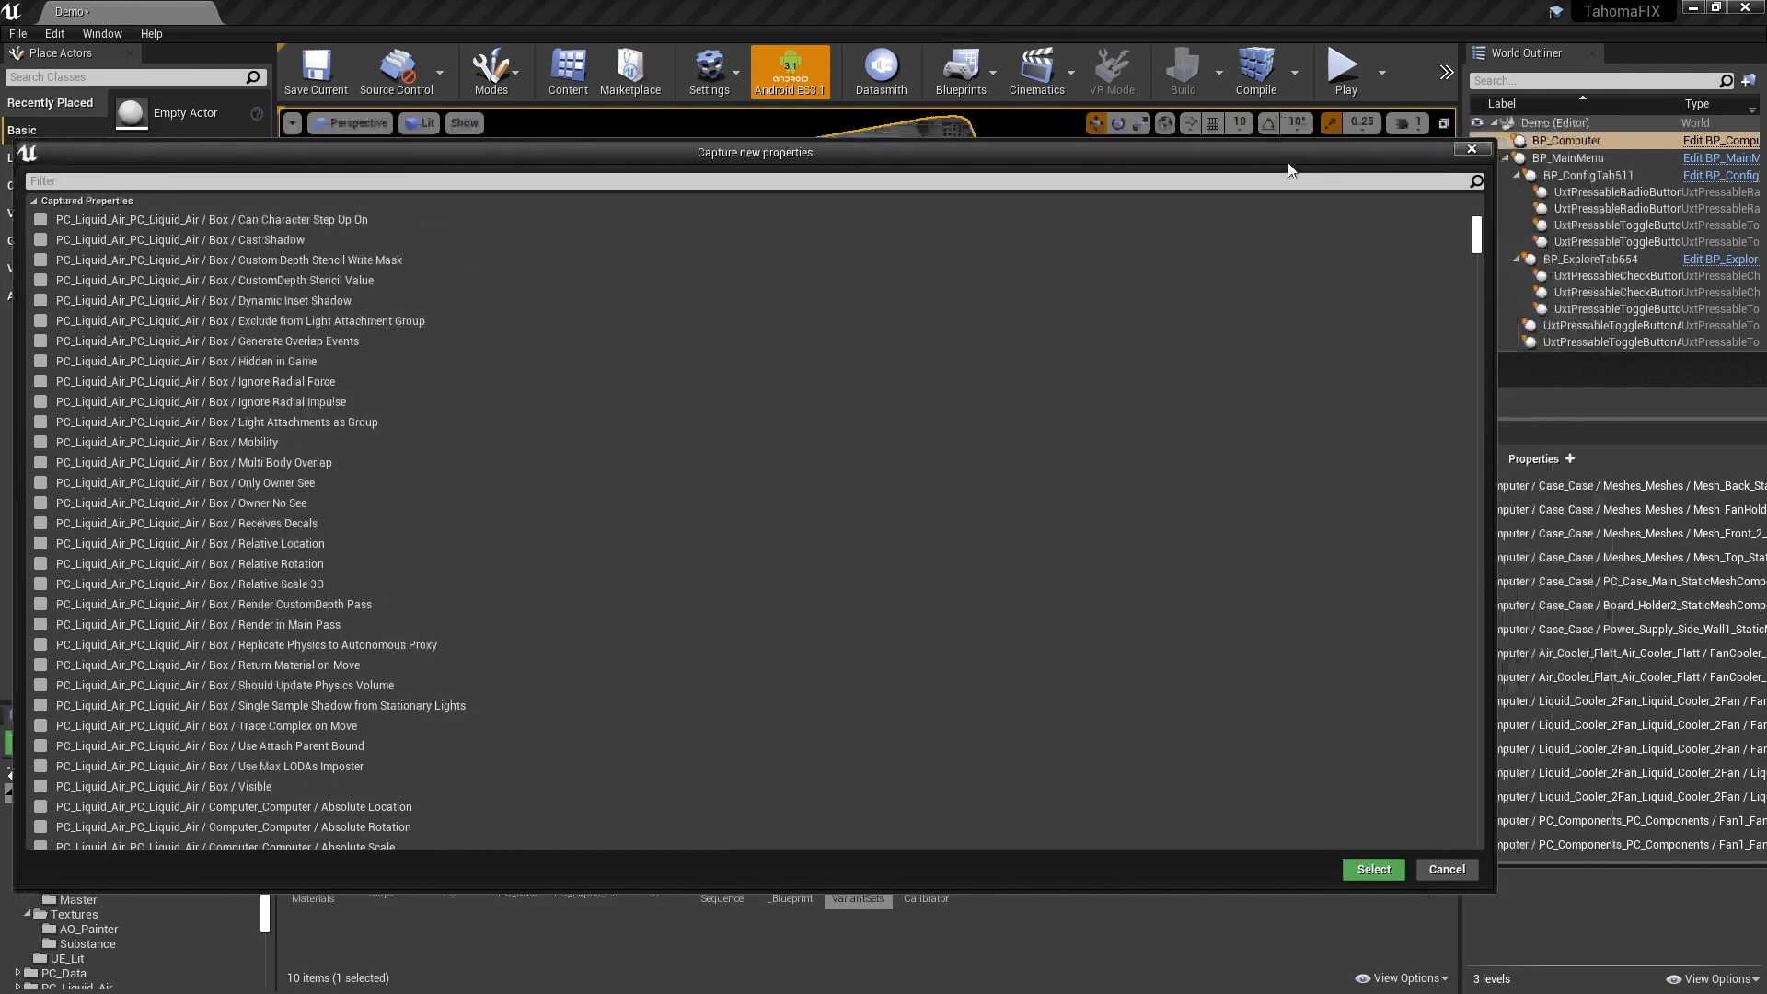
click(1472, 149)
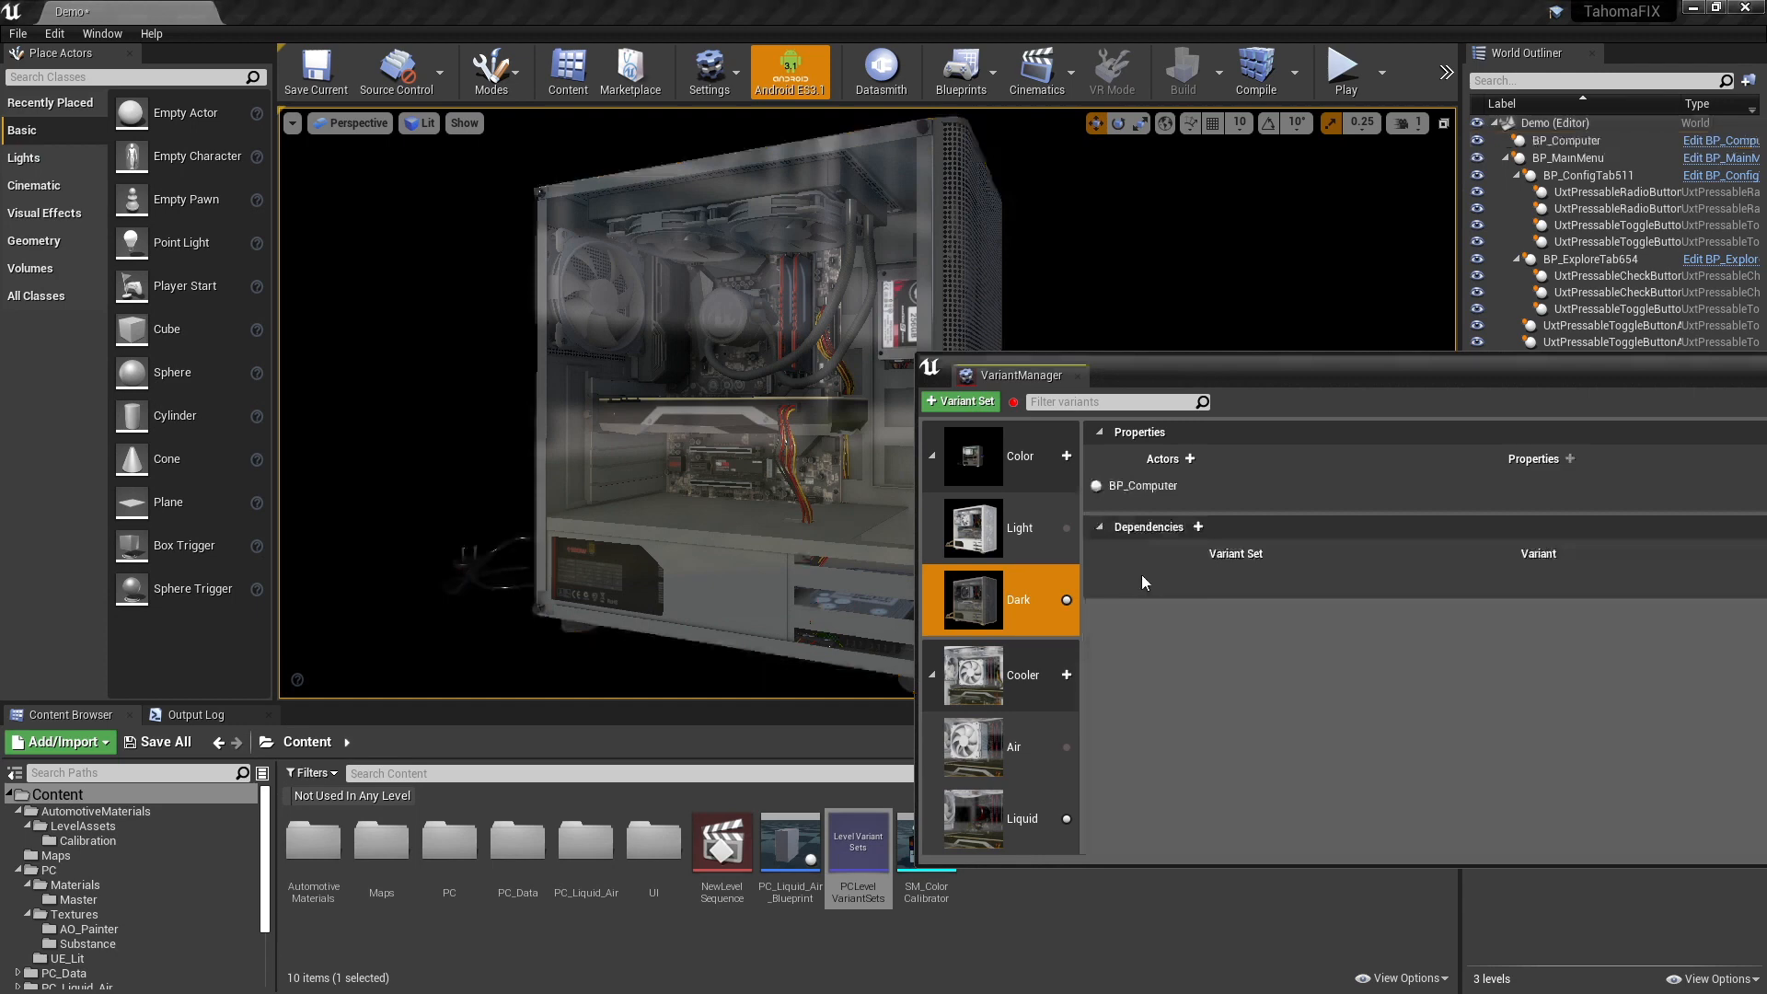
drag(1241, 385, 1277, 484)
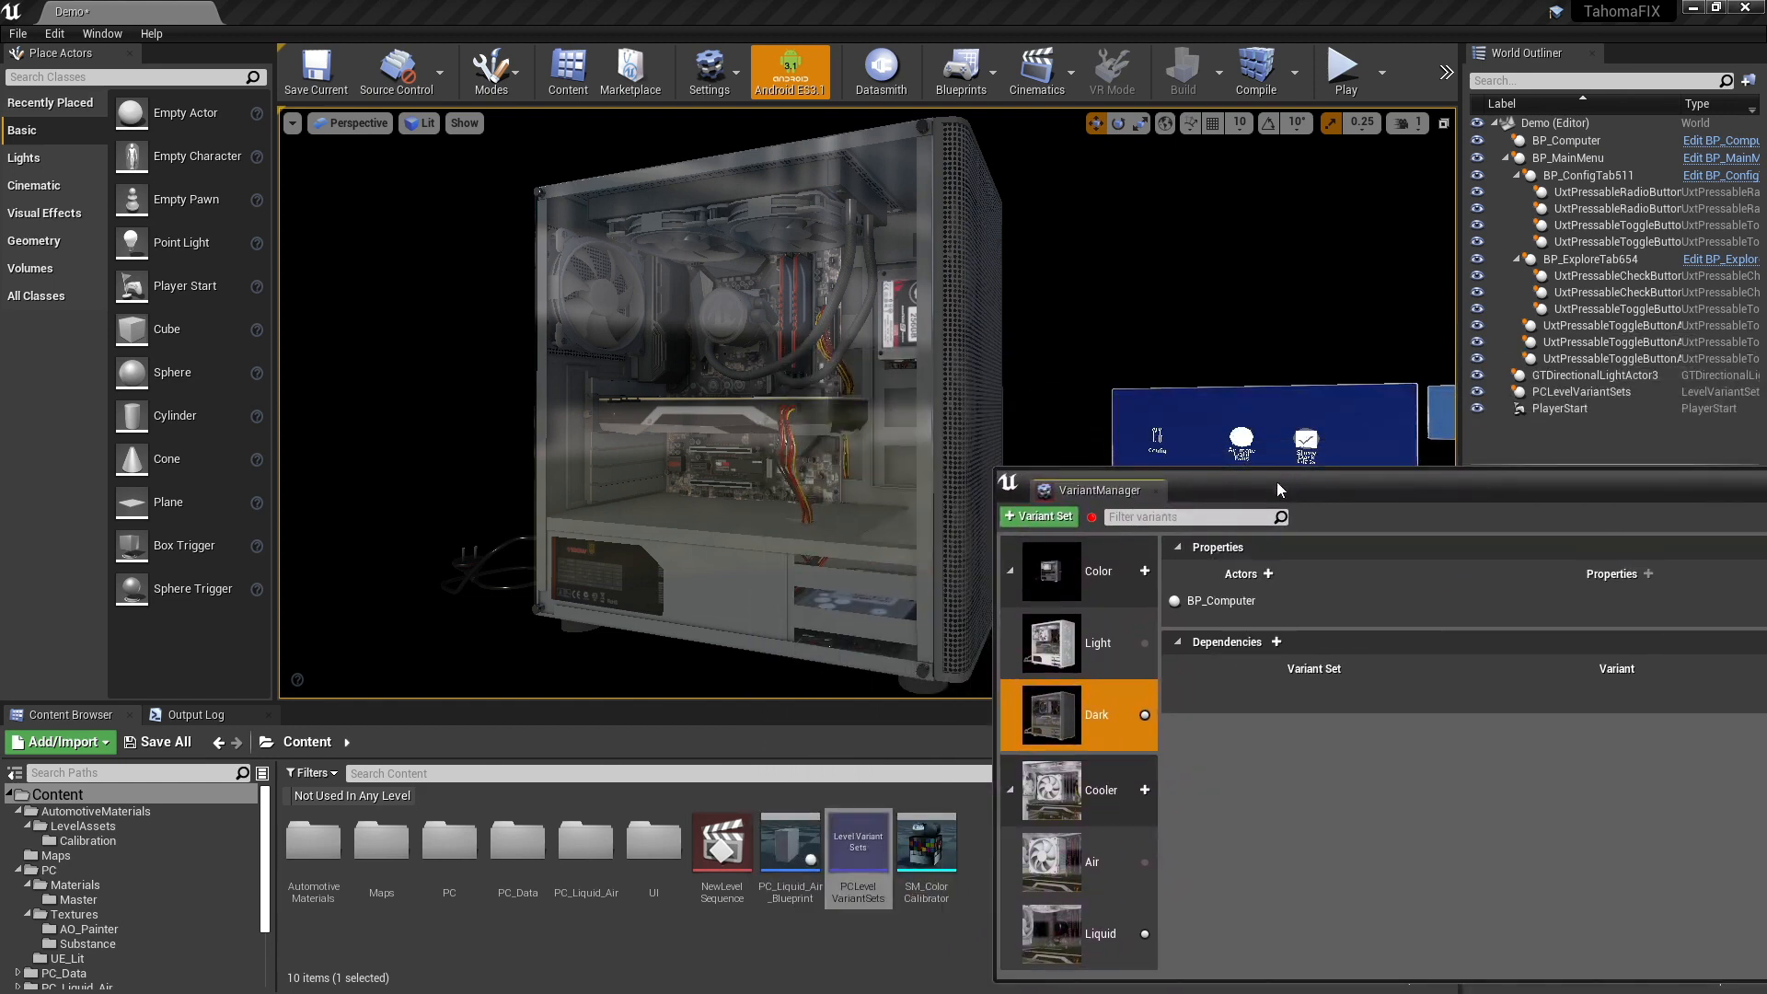
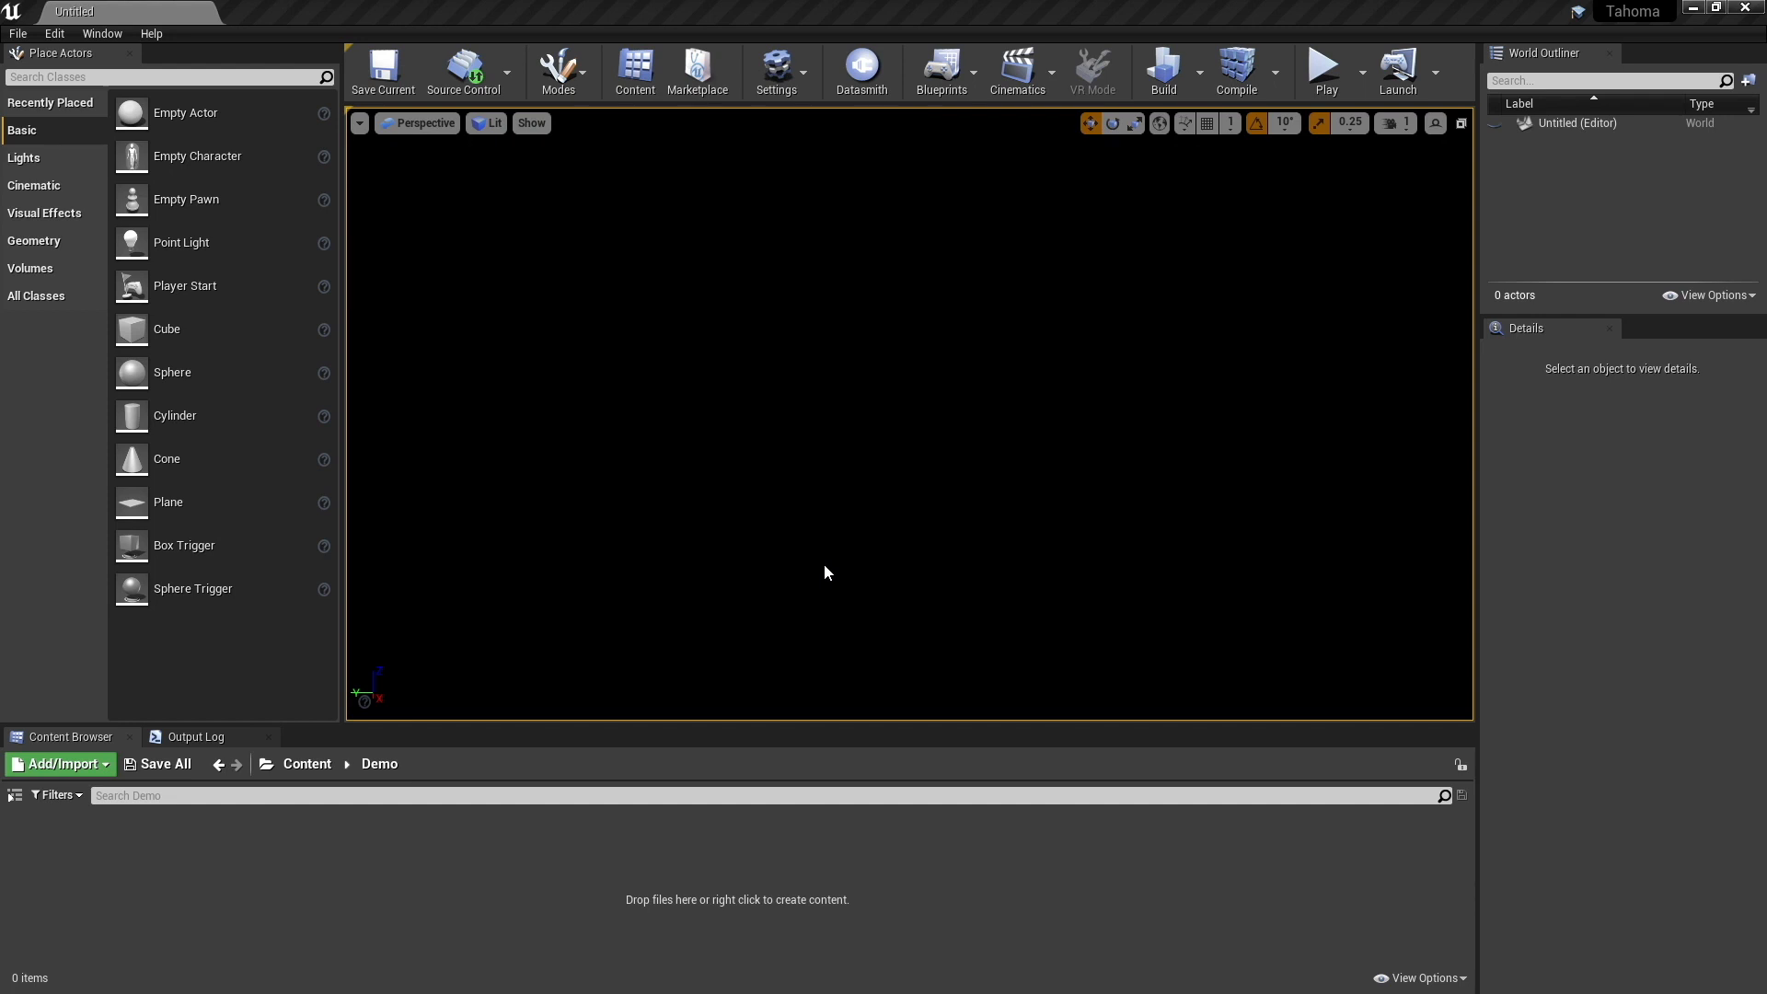
- Open the NearMenuExample level from the NearMenu folder of UXToolsExamples Content
click(266, 765)
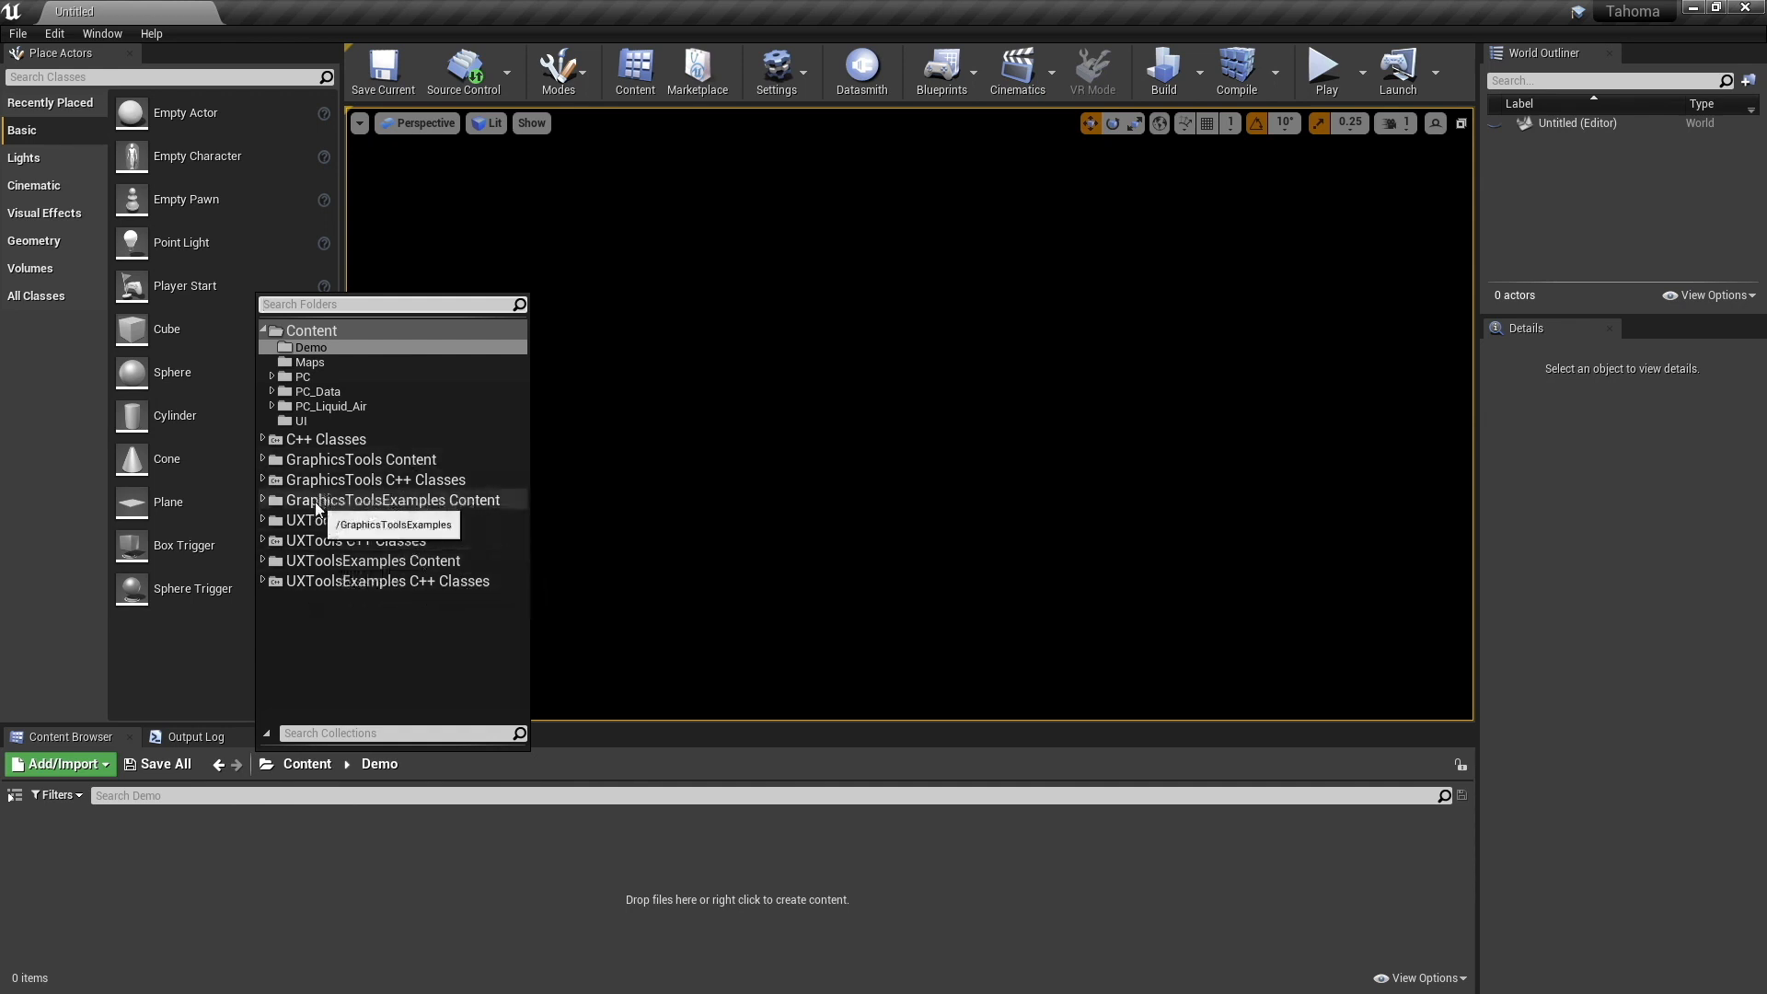
click(432, 563)
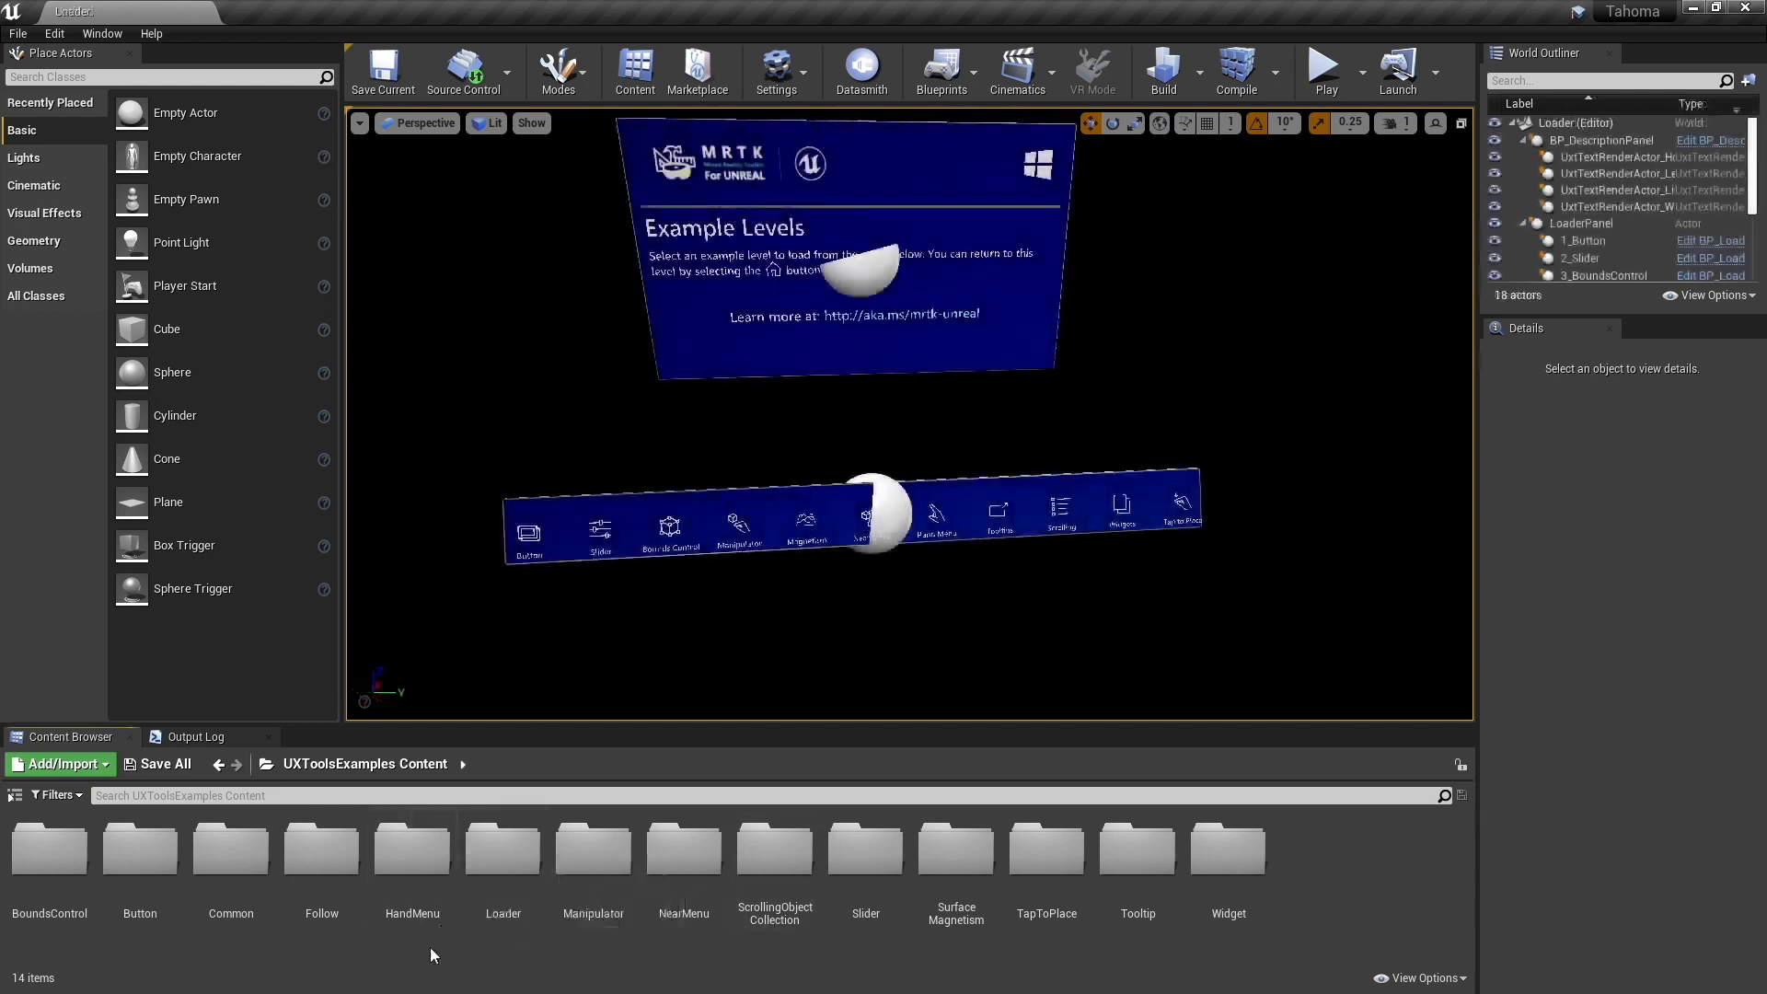
double_click(697, 853)
double_click(170, 851)
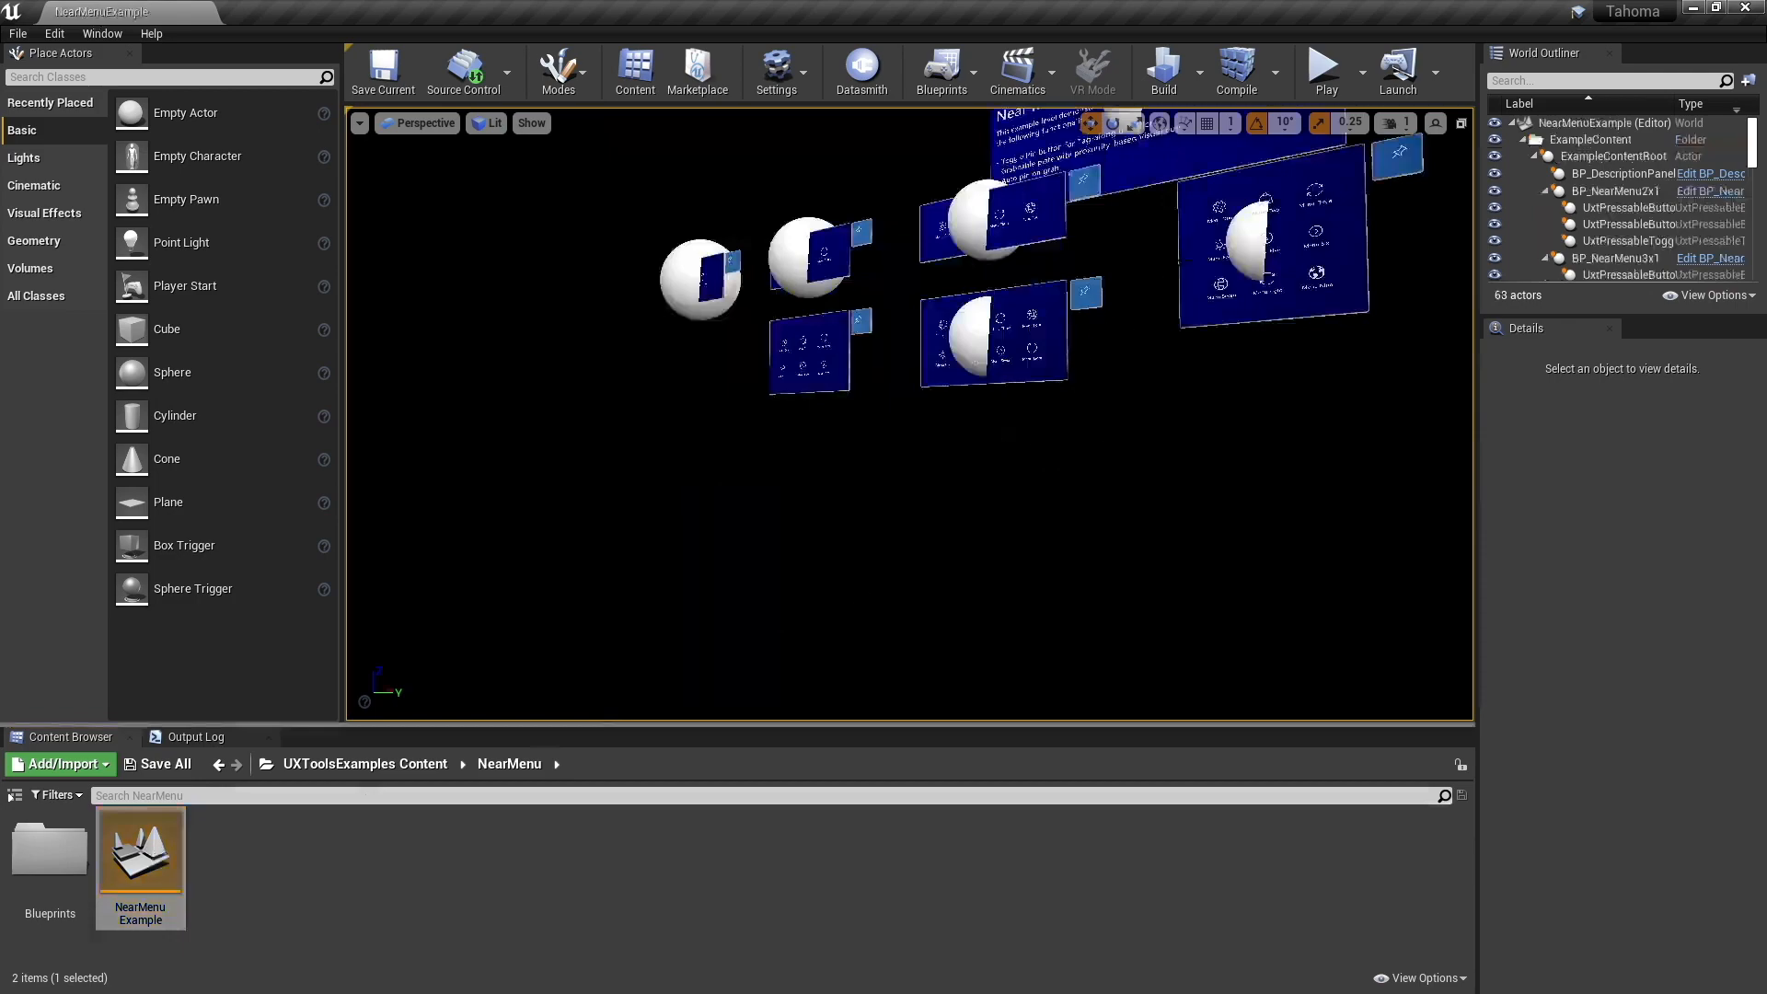
- Examine the example near menus in the level, comparing their button layouts up close
key(w)
right_drag(969, 368, 922, 402)
key(s)
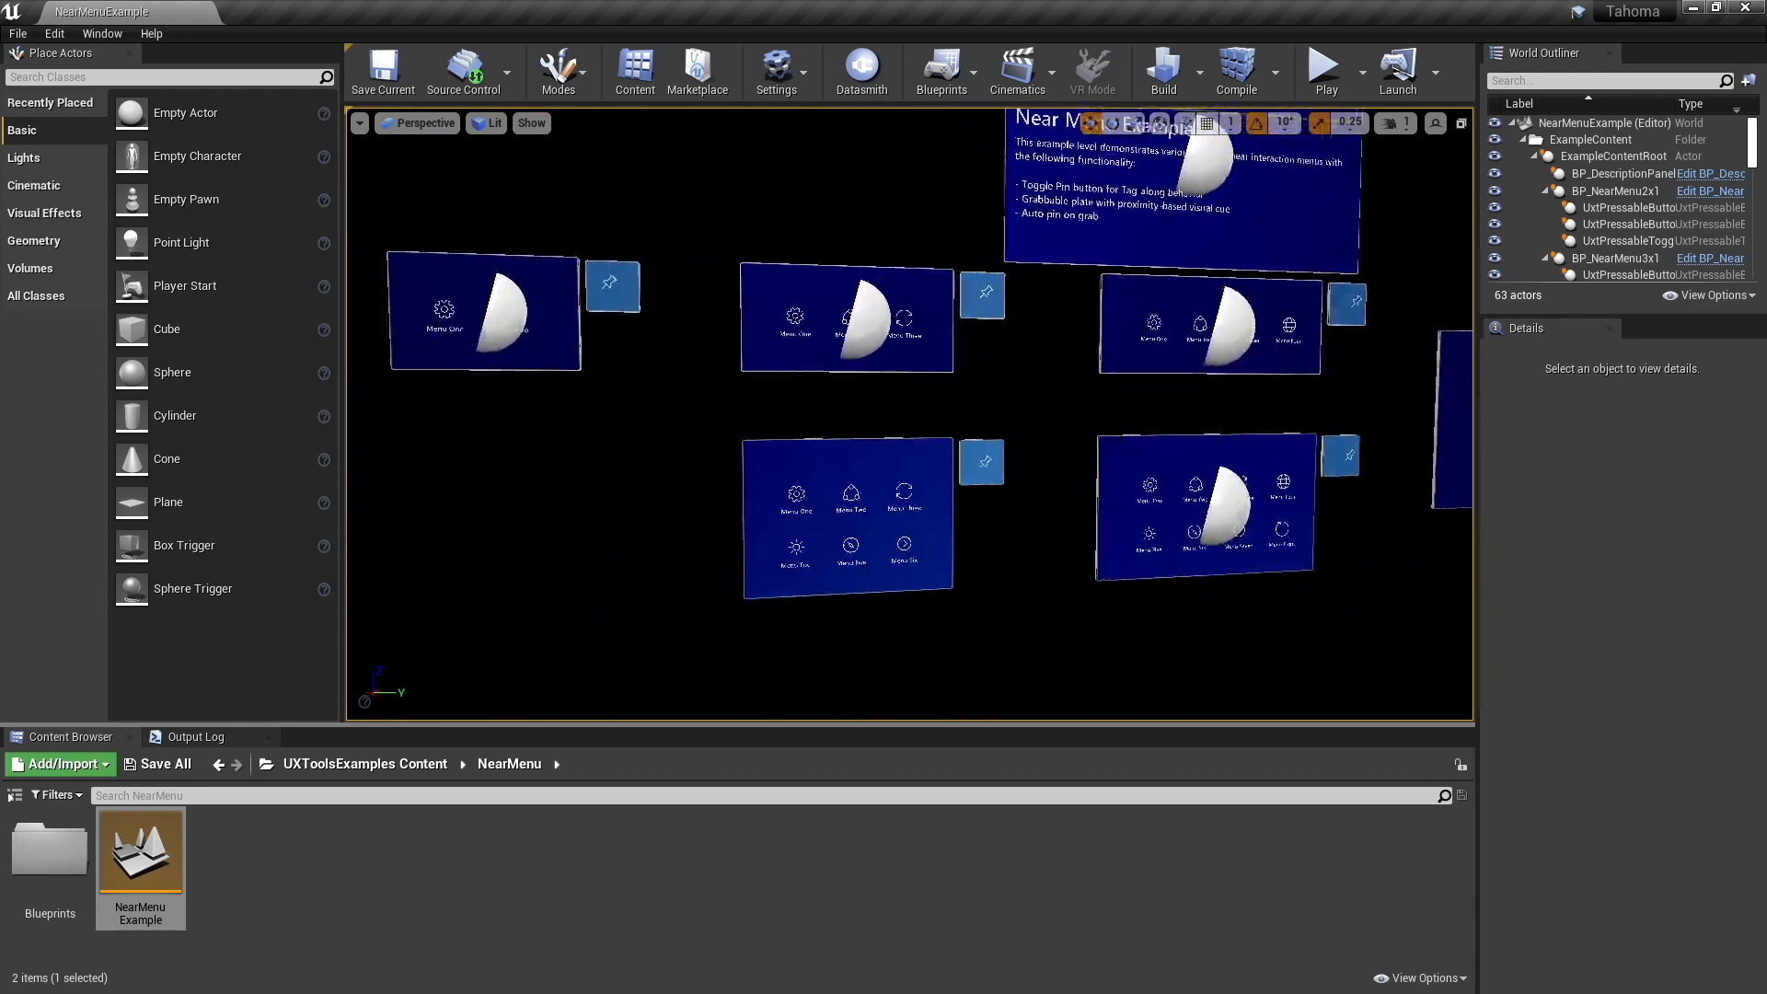
key(d)
right_drag(923, 402, 1104, 419)
key(w)
key(a)
key(w)
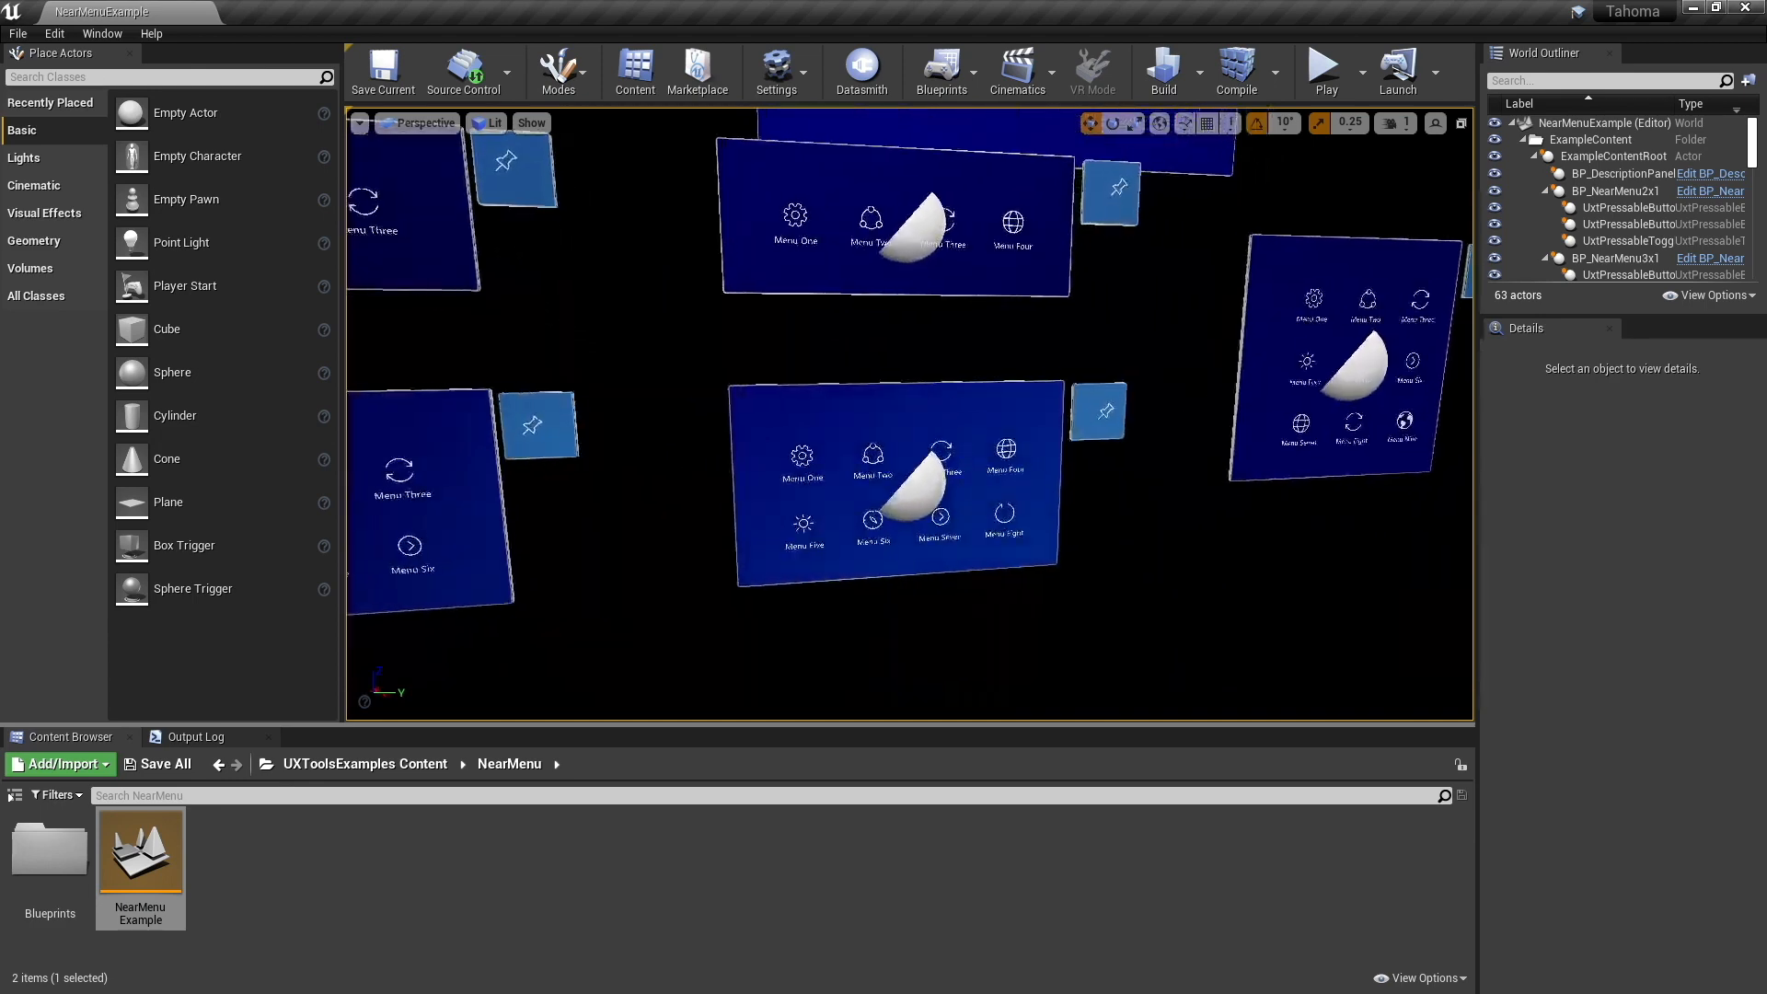
- Select the near menu with two rows of four buttons and locate its blueprint asset in the project content
click(771, 394)
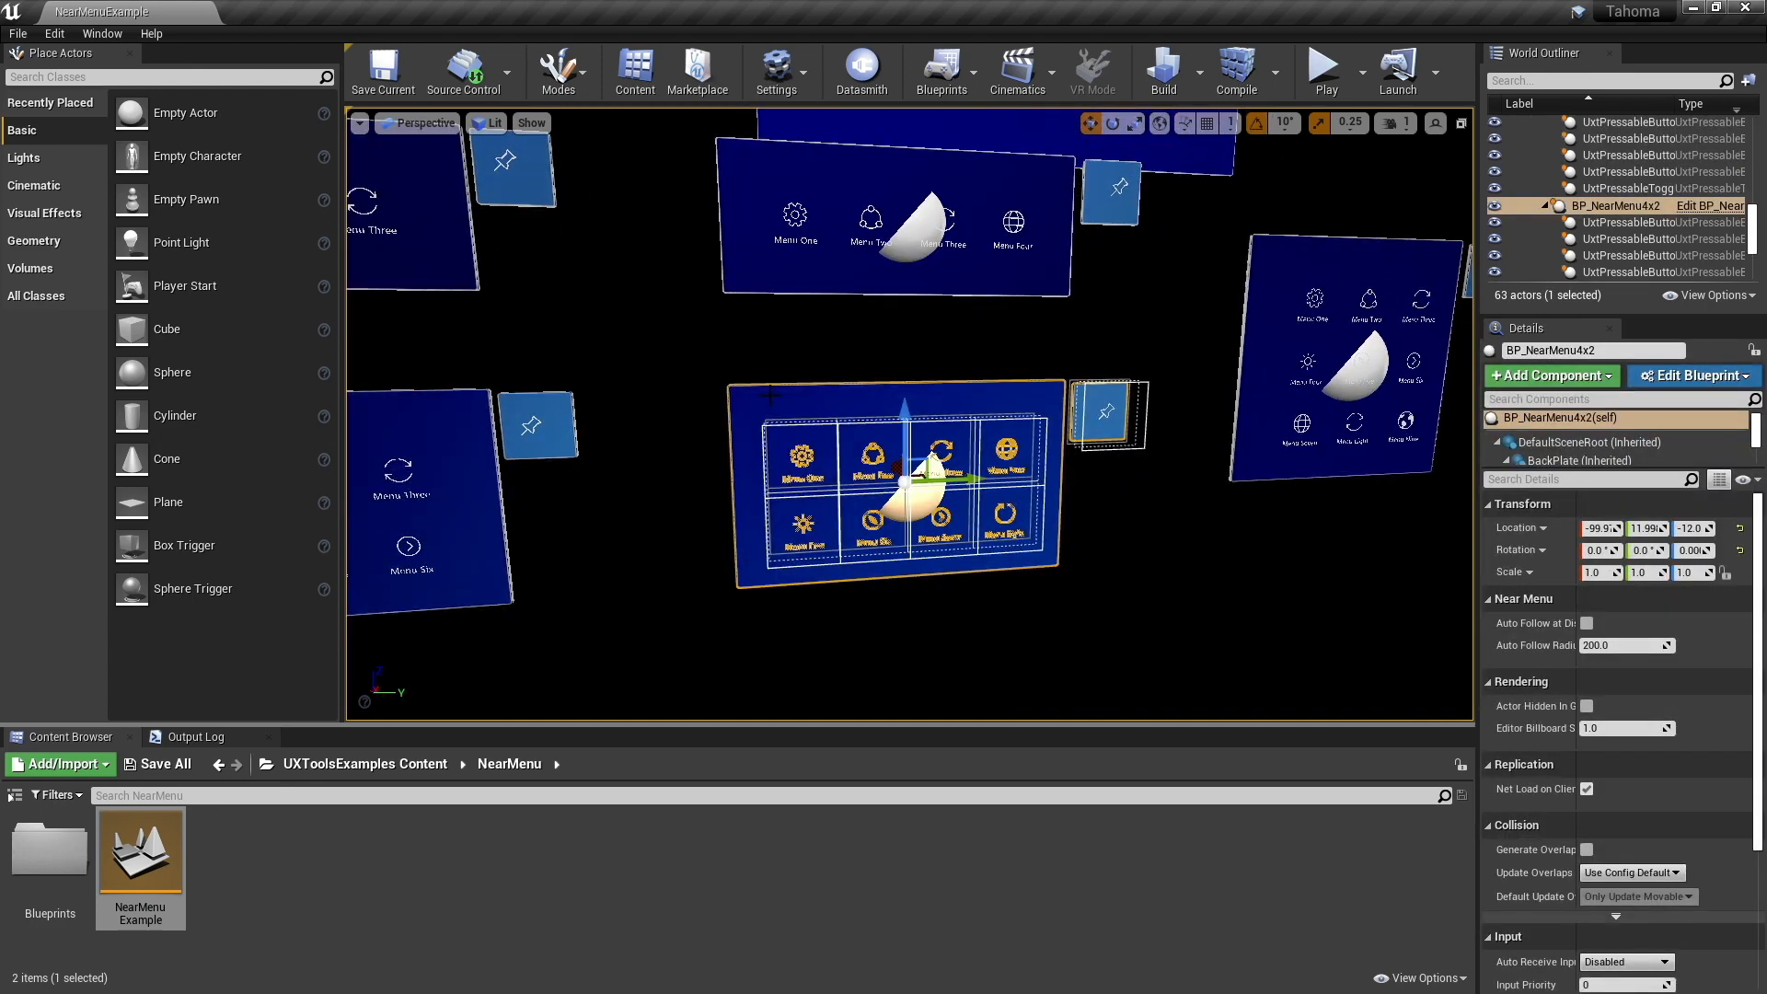
key(d)
mouse_move(771, 394)
right_down()
mouse_move(677, 387)
mouse_move(756, 395)
right_up()
key(a)
key(a)
key(s)
key(d)
key(w)
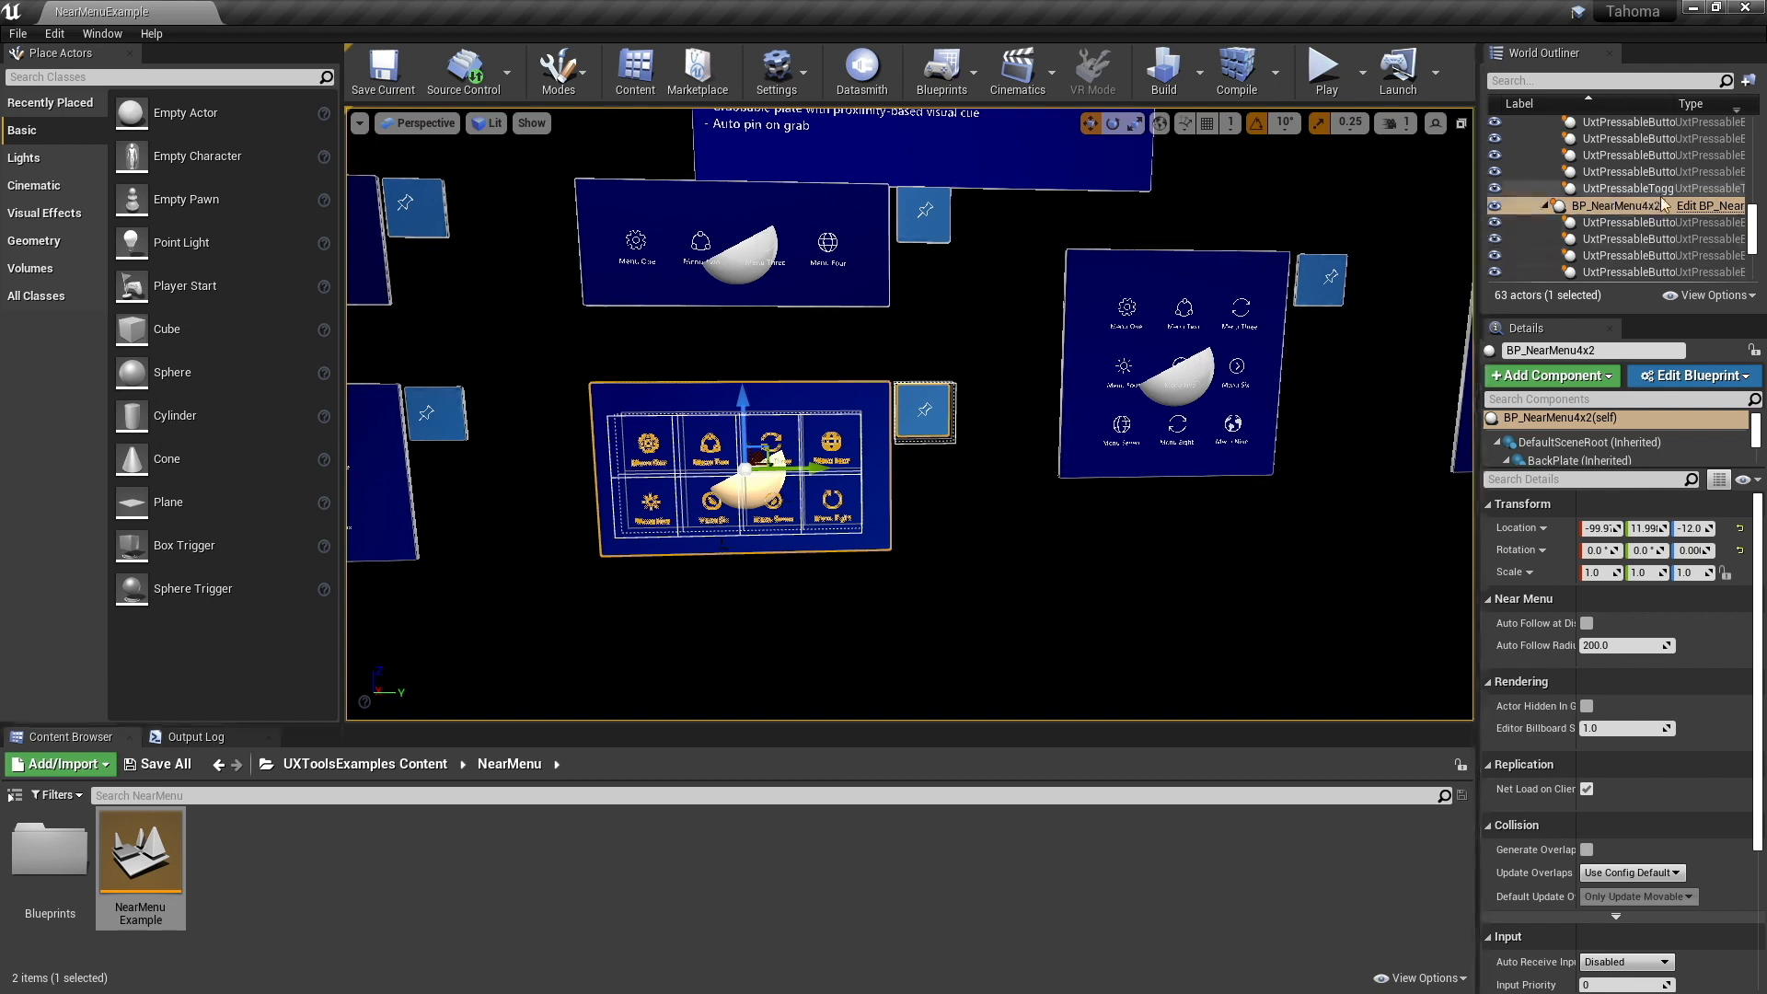
right_click(1640, 209)
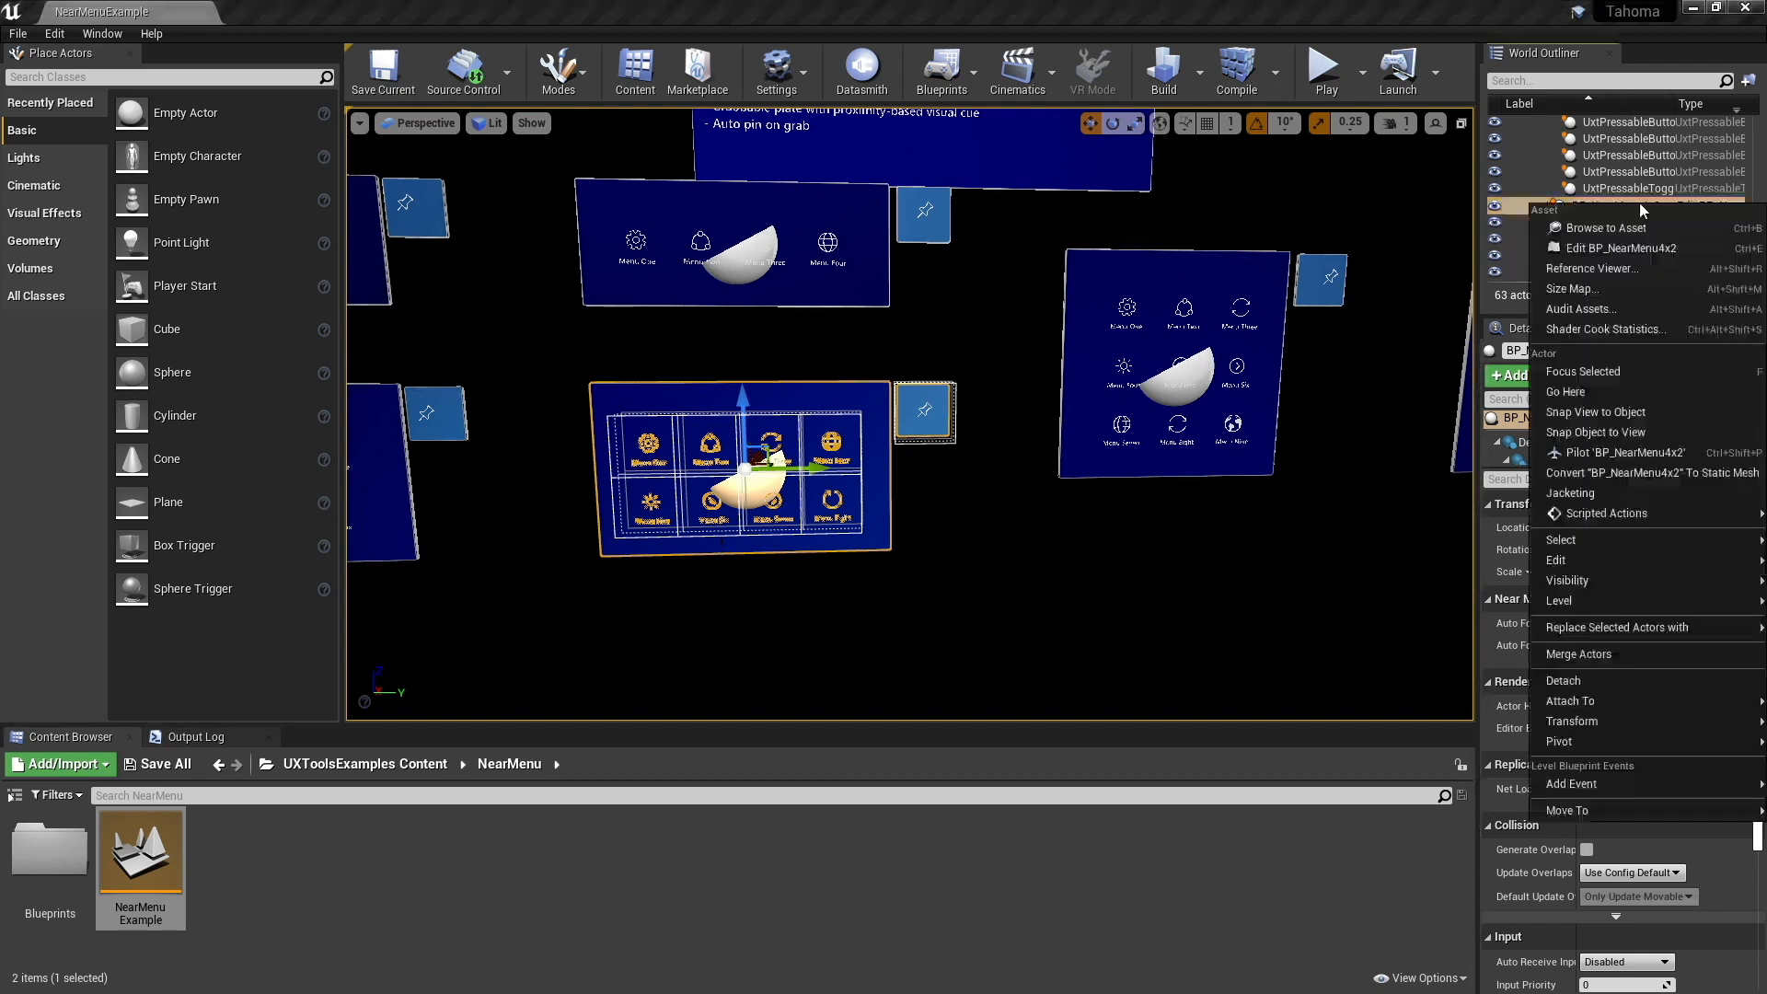
click(1620, 228)
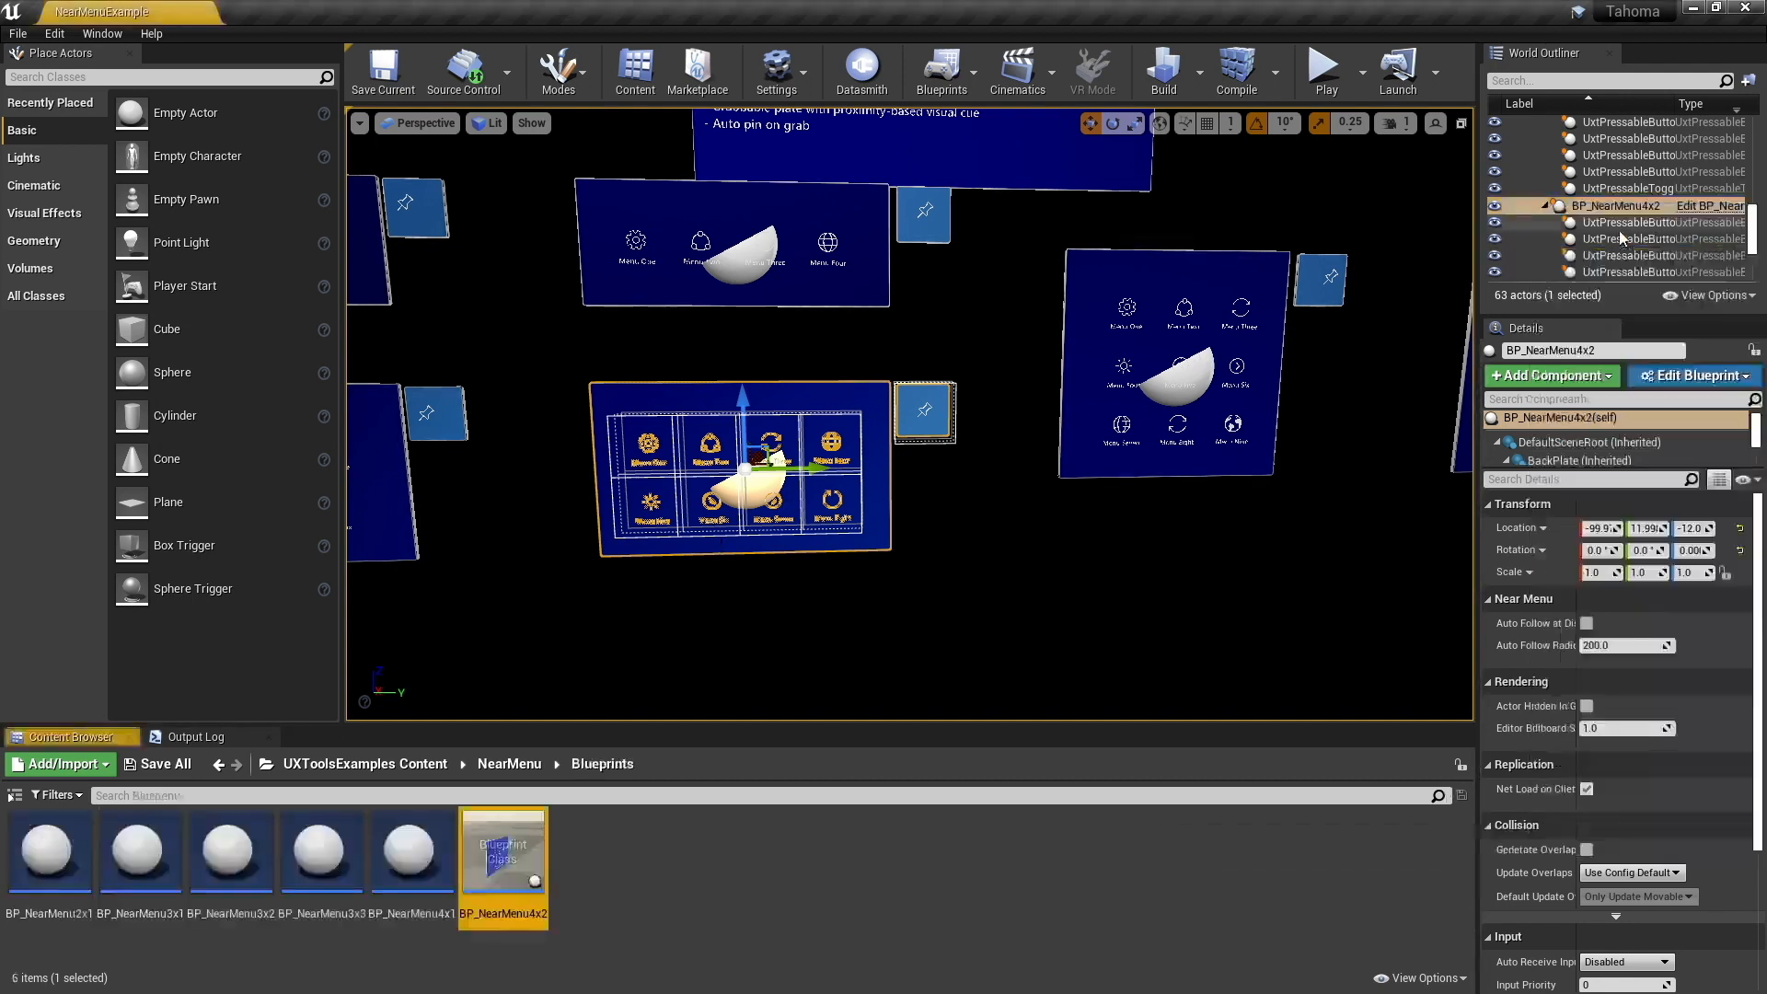
- Duplicate the BP_NearMenu4x2 blueprint and name the copy BP_MainMenu
right_click(498, 860)
mouse_move(737, 833)
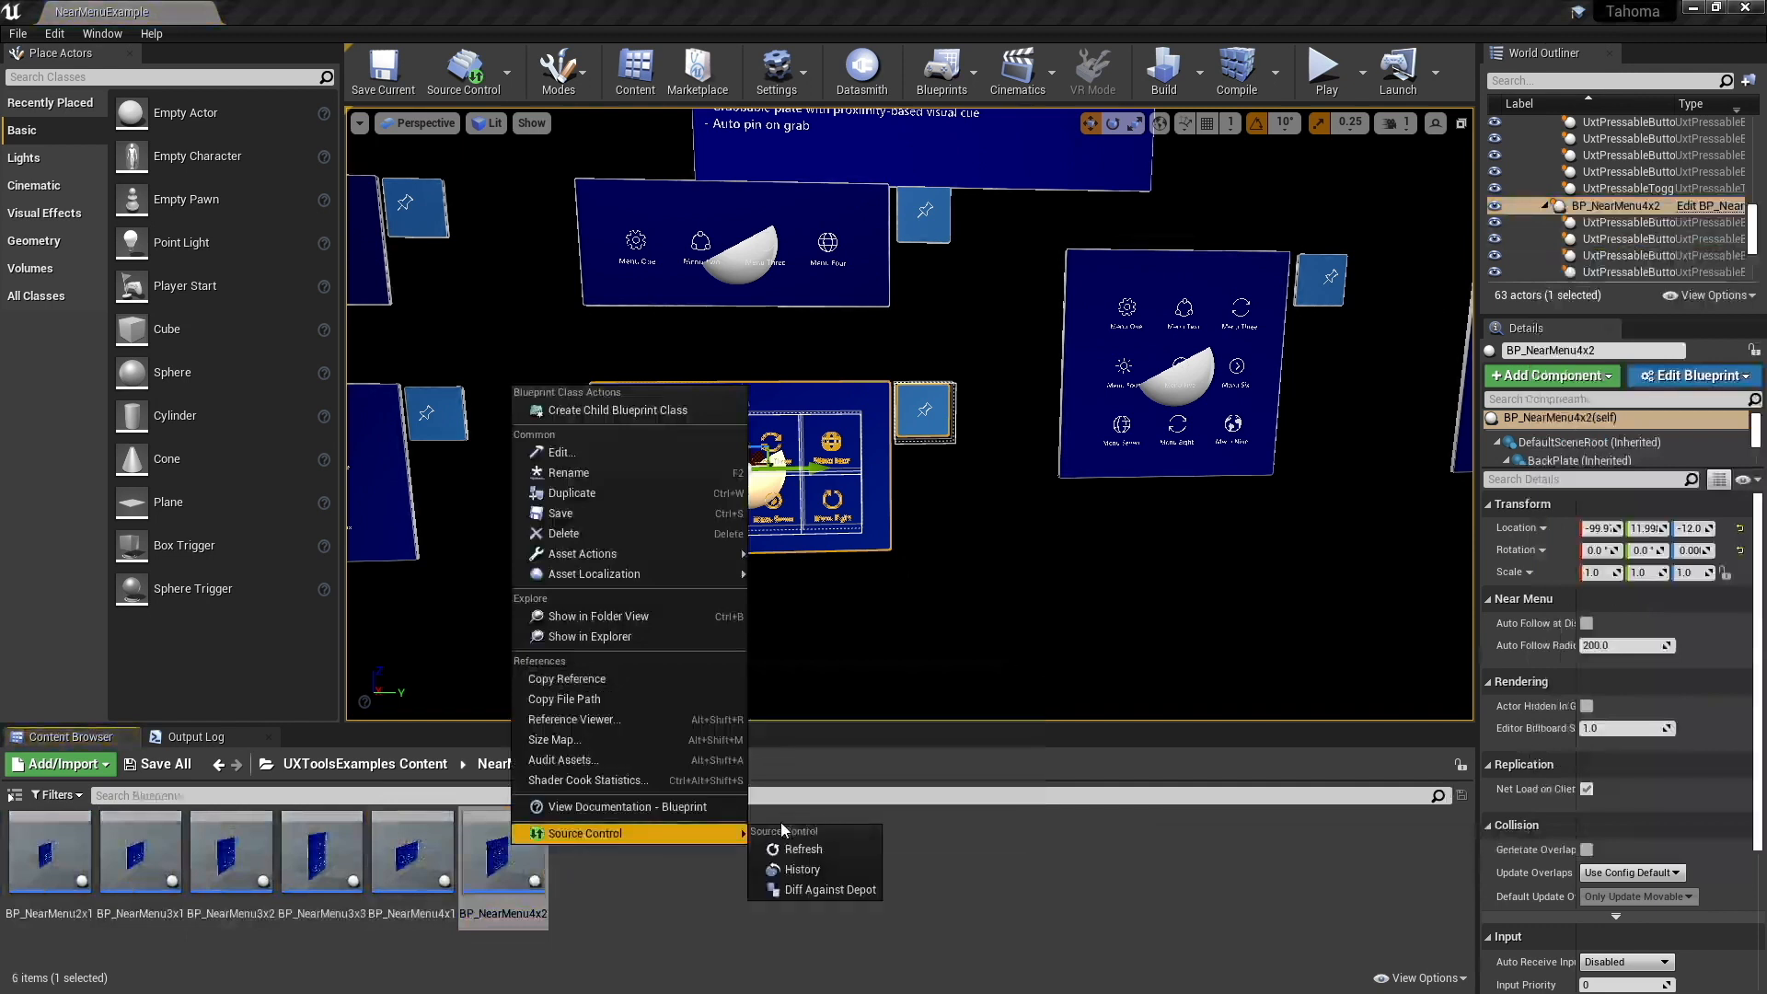
click(604, 494)
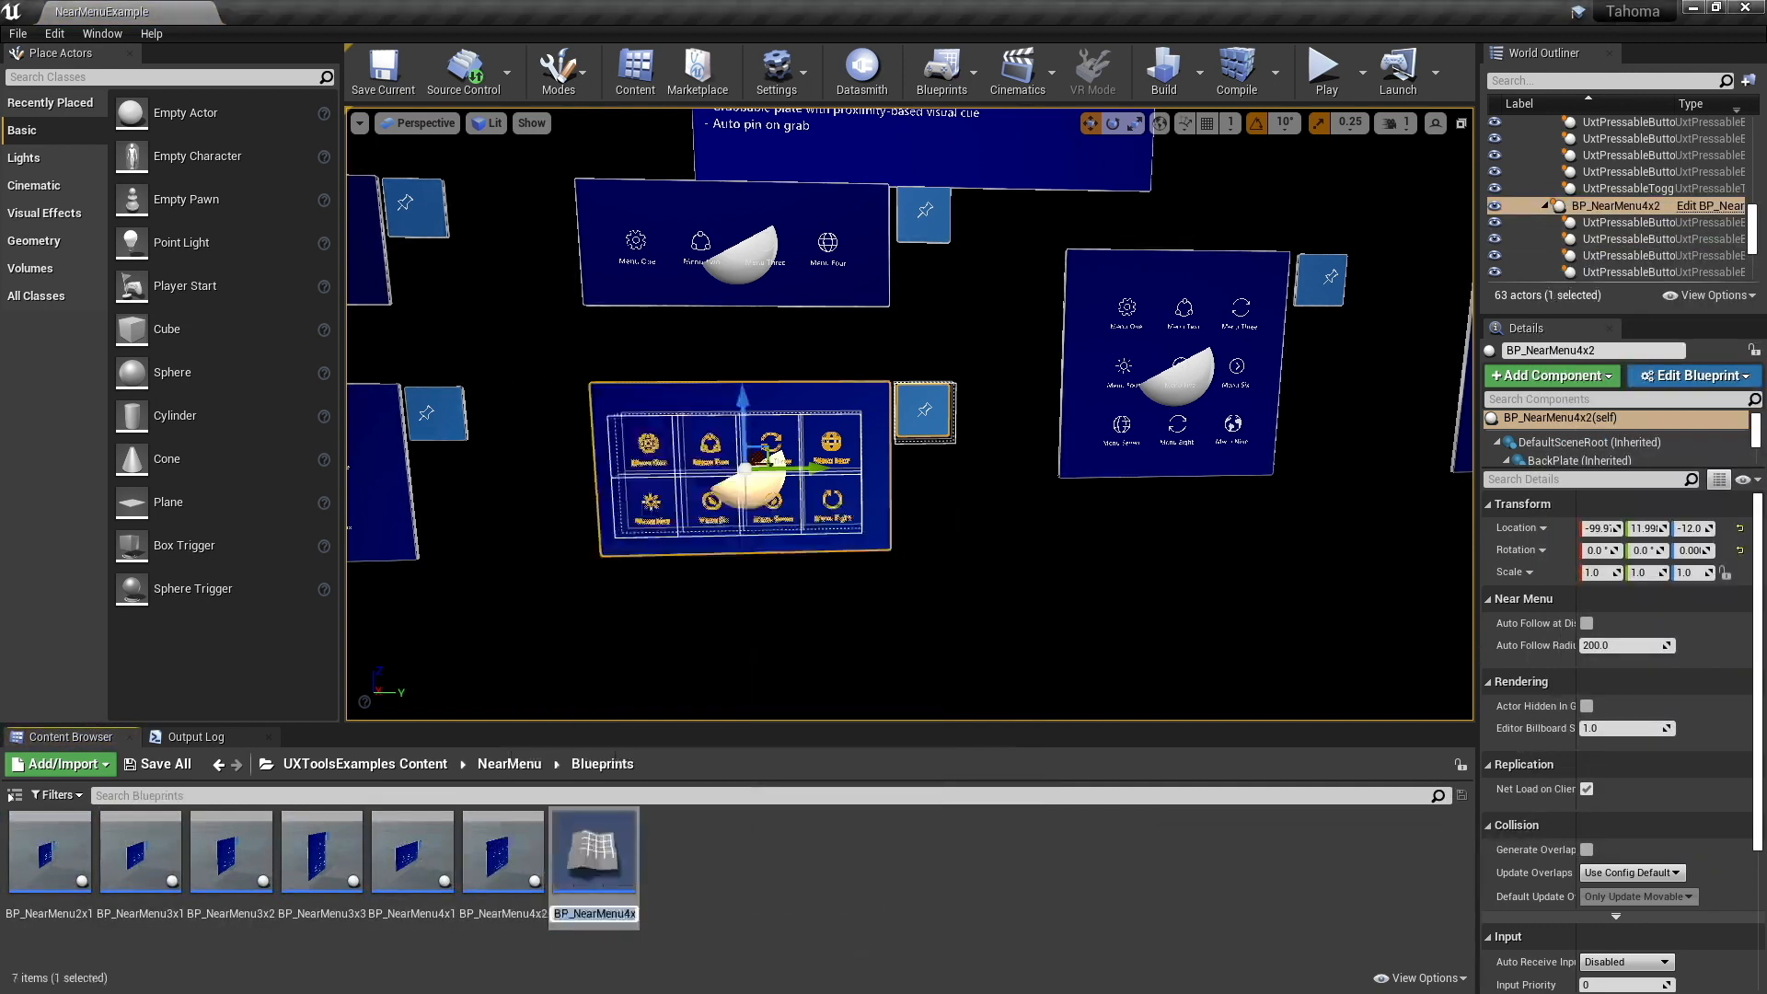
text(BP_MainMen)
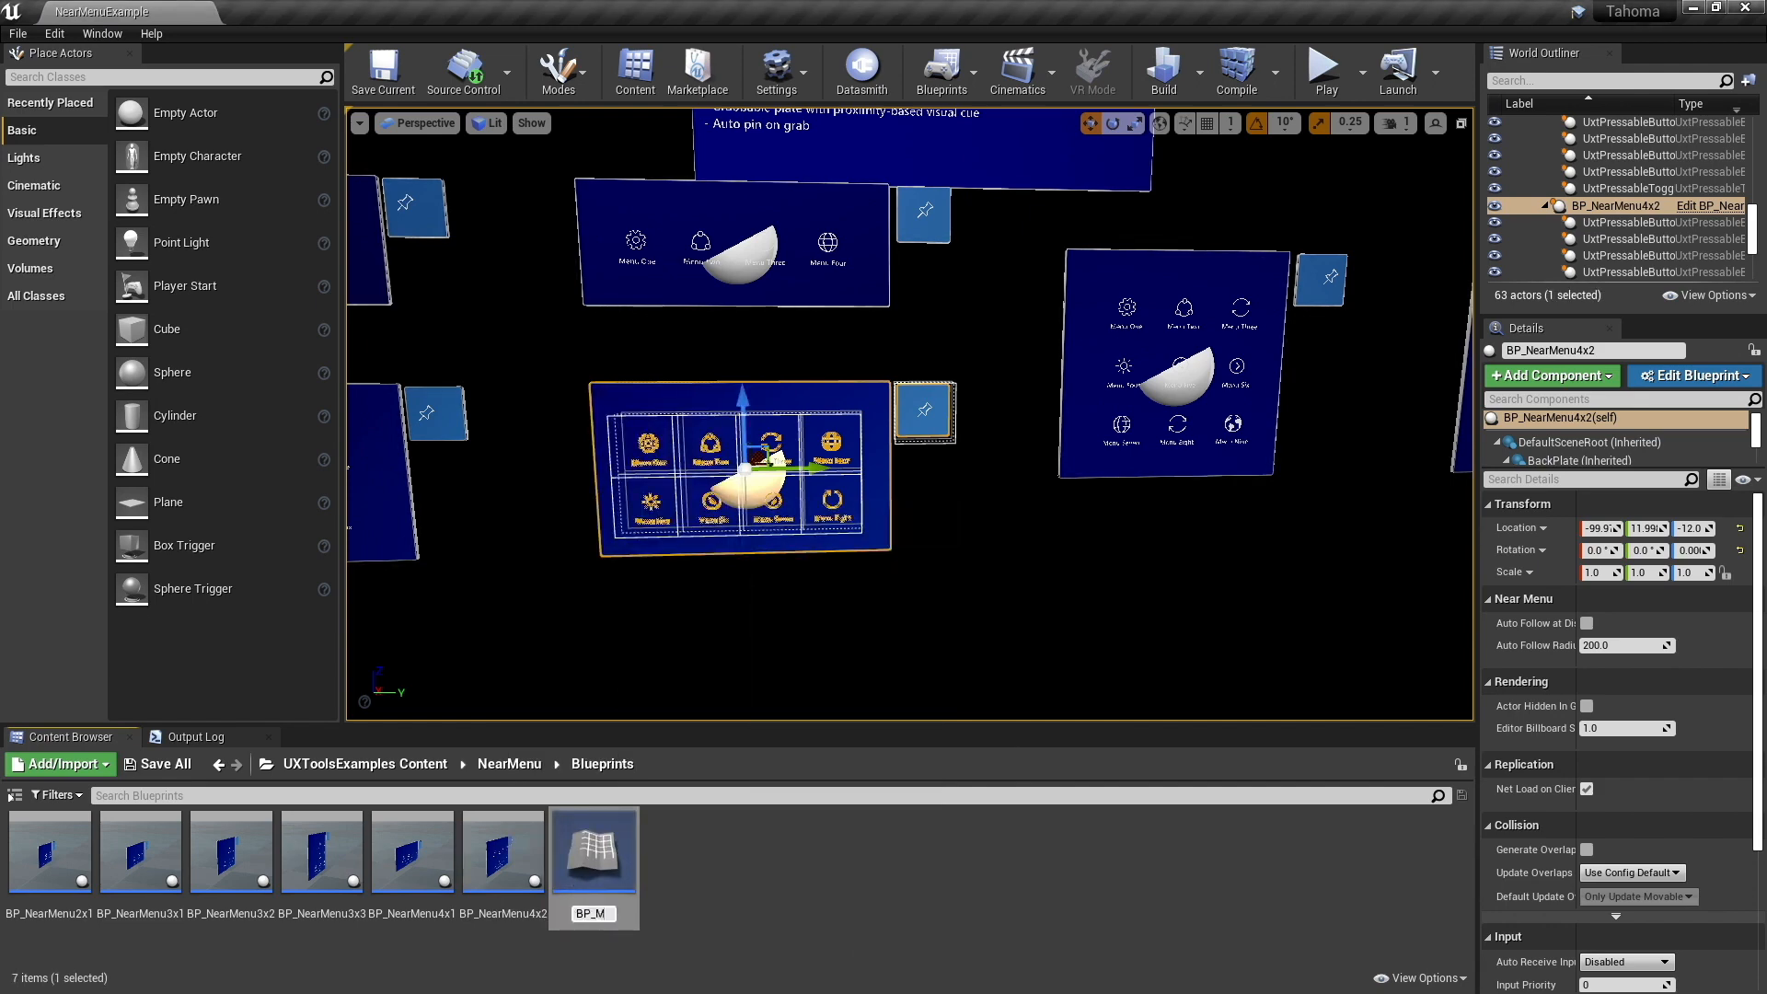
text(u)
key(Return)
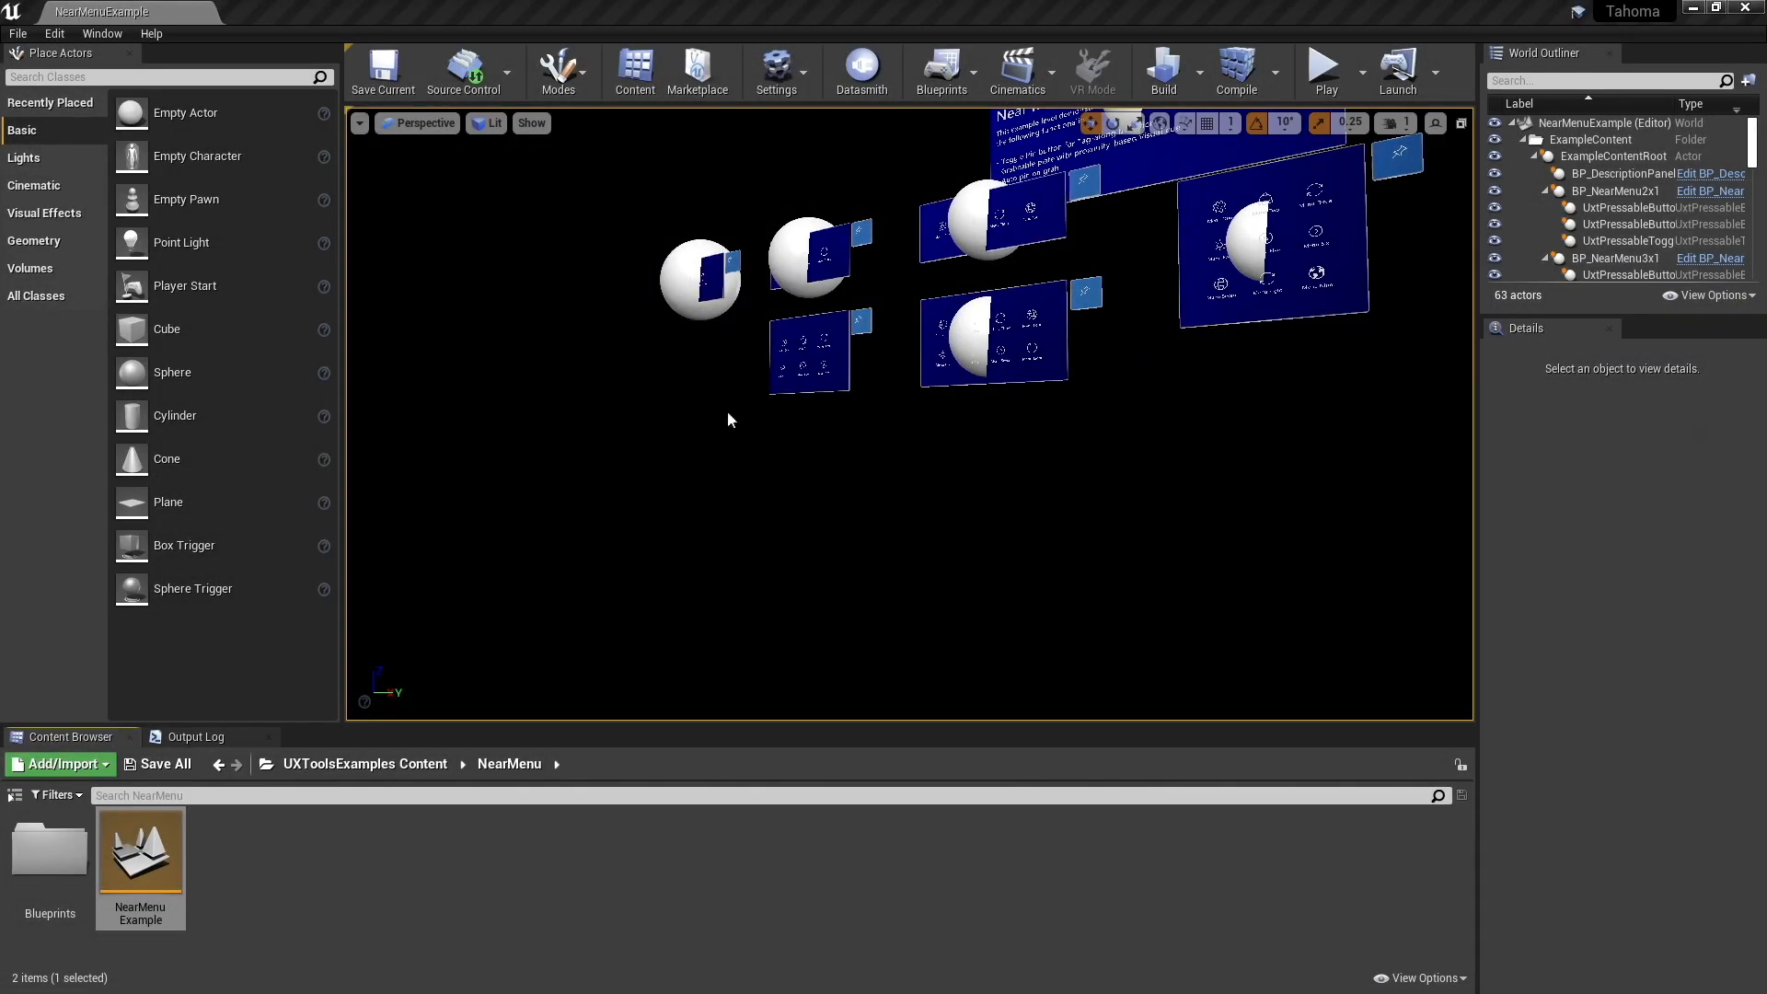
- Create a new level from the Empty Level template
click(17, 34)
click(64, 54)
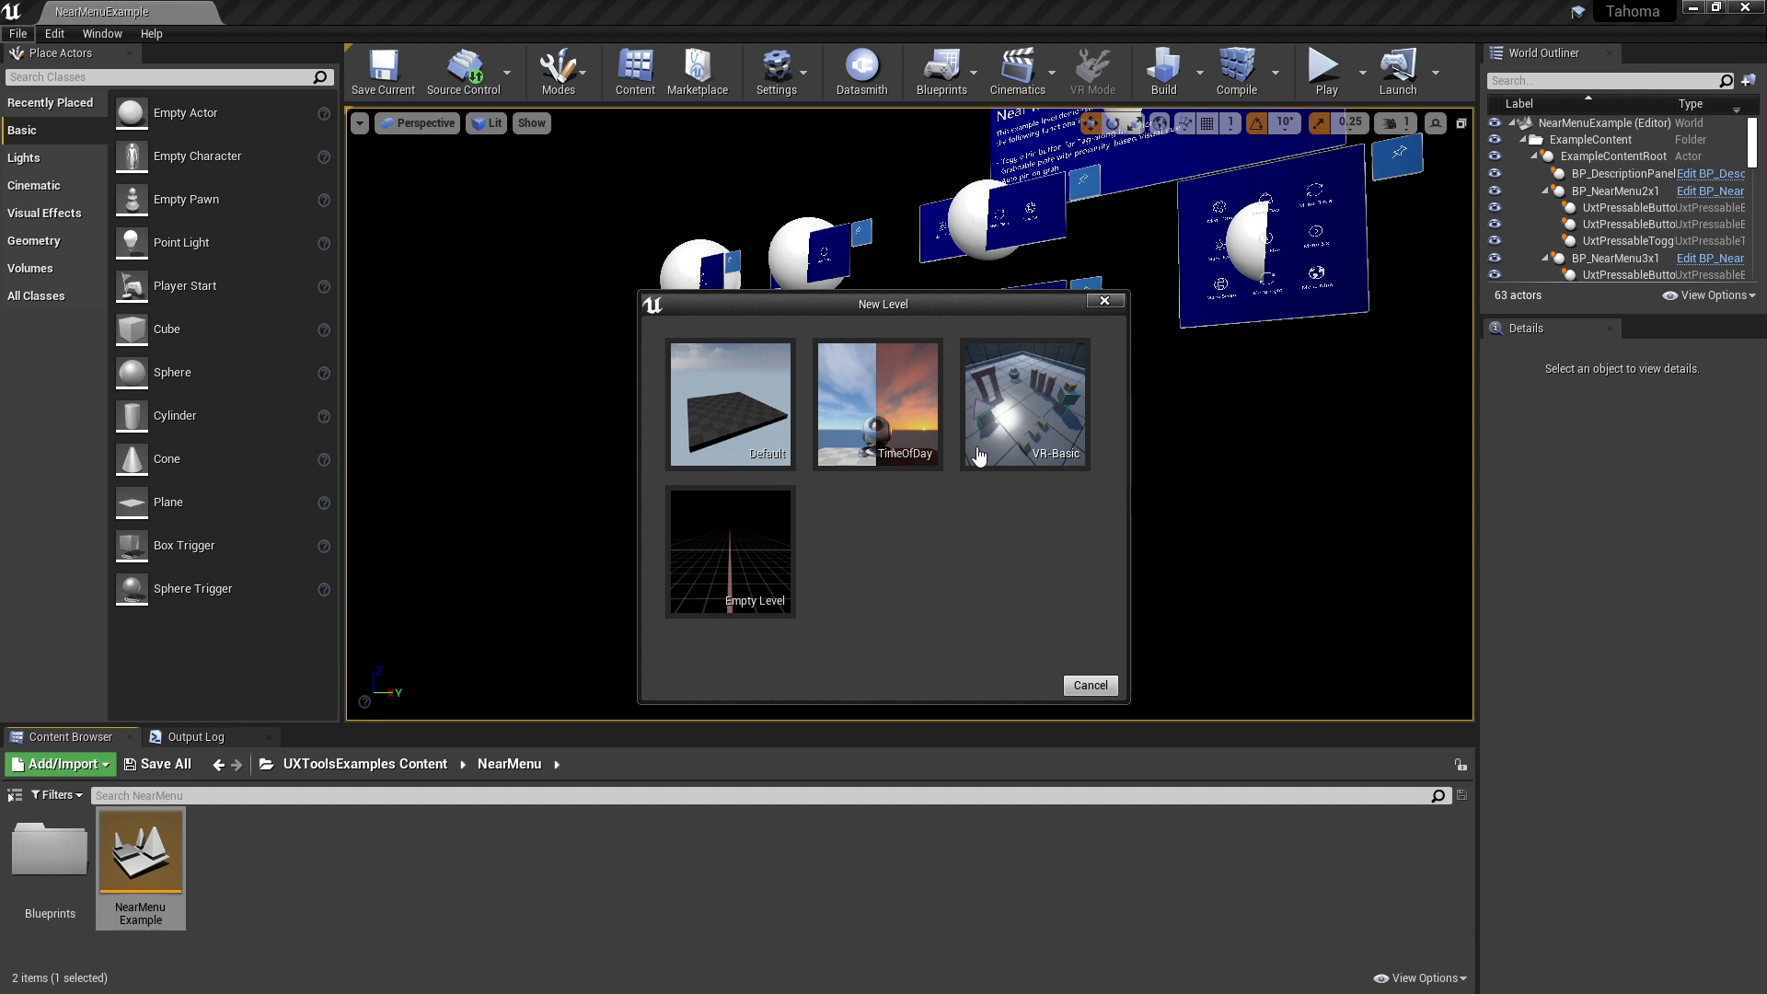
click(727, 553)
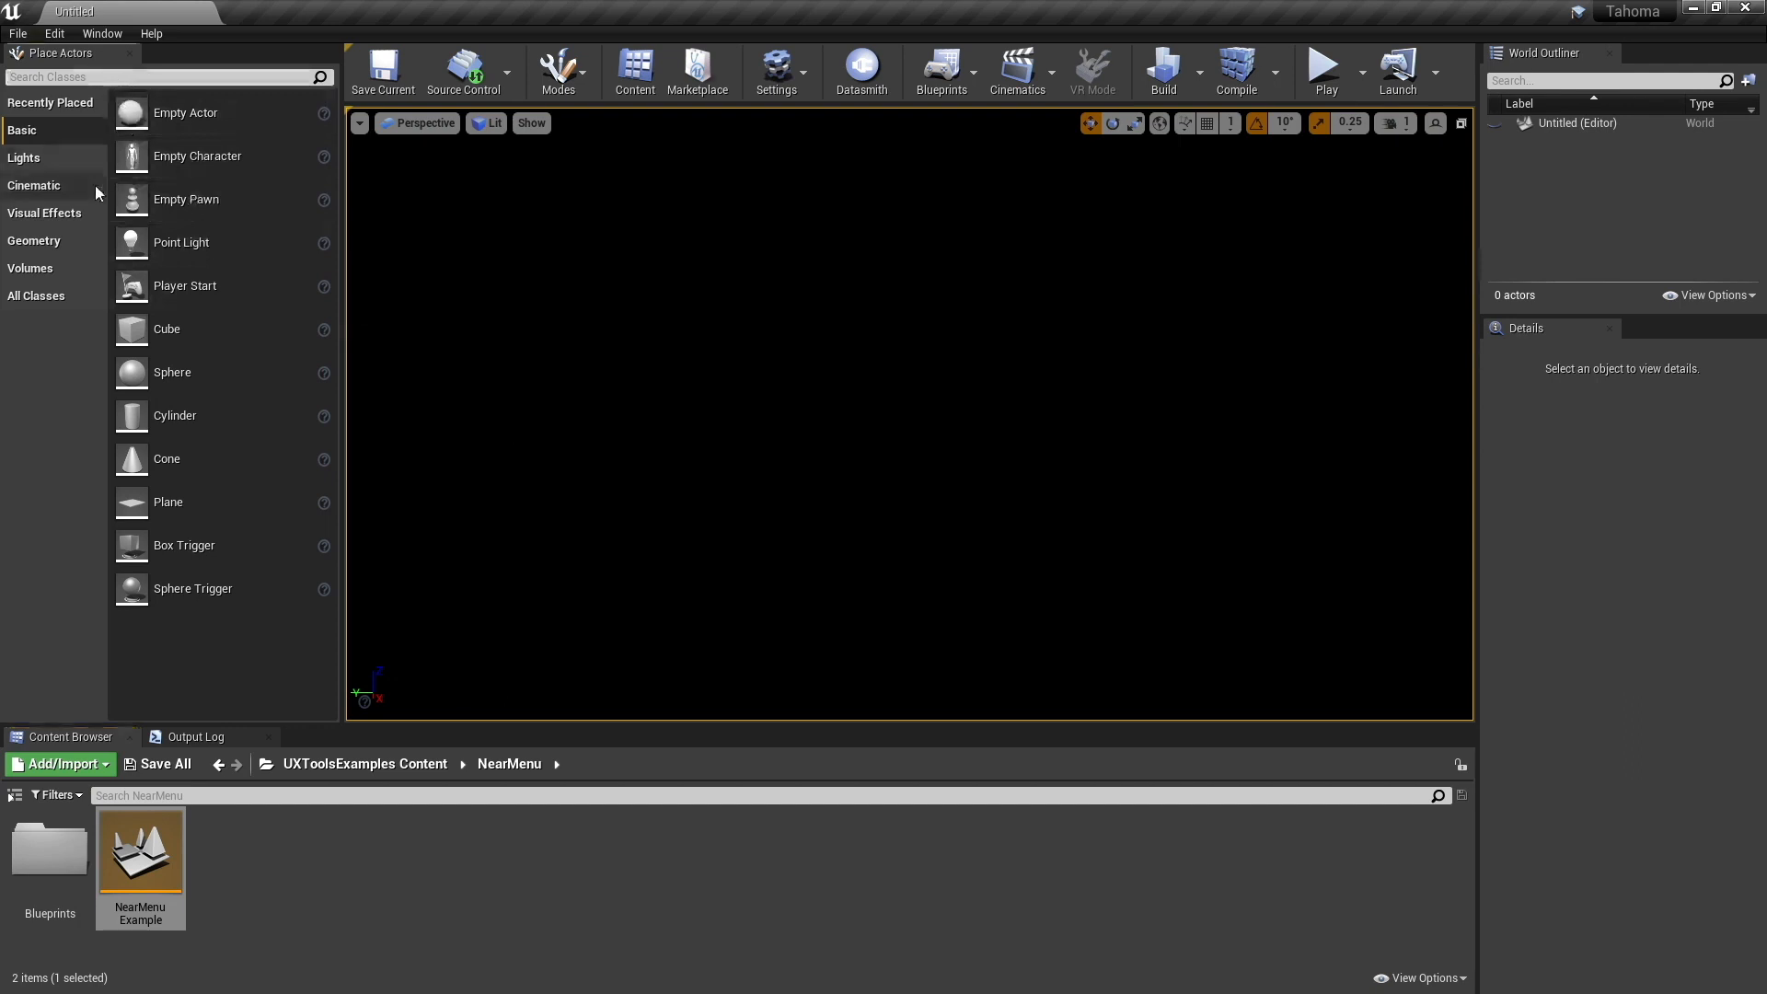
- Place a Player Start in the empty level and reset its location to the origin
text(player)
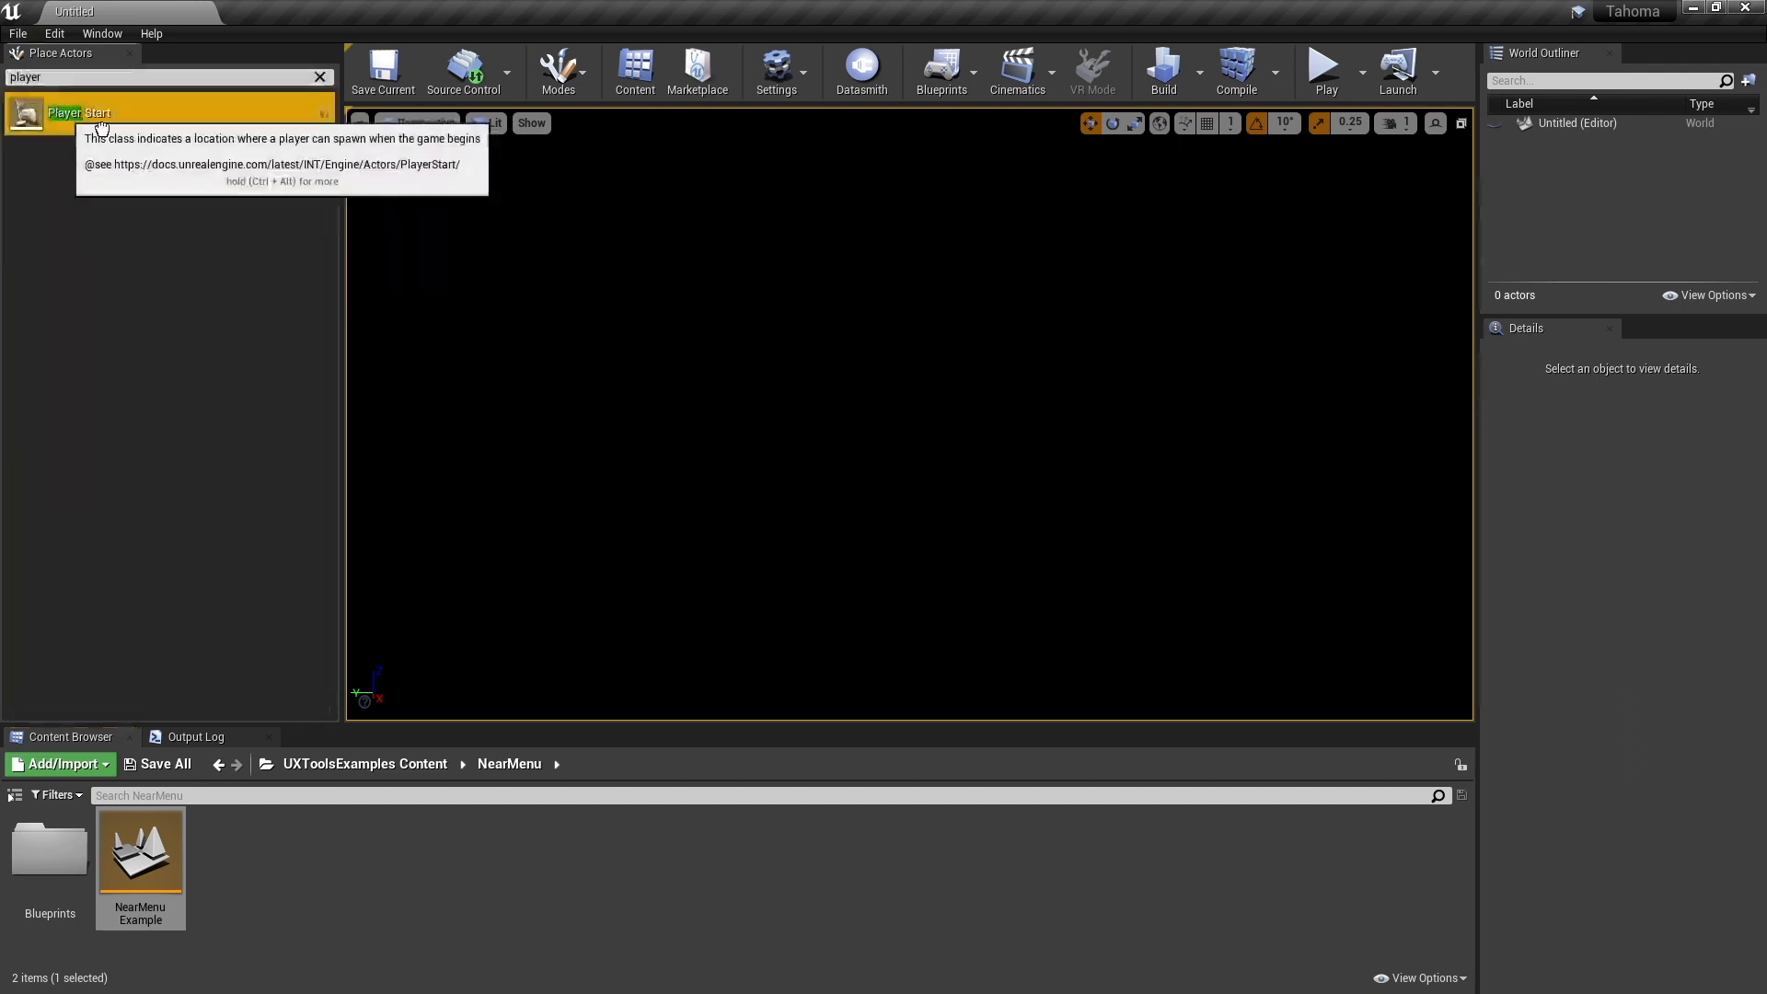
drag(101, 127, 936, 473)
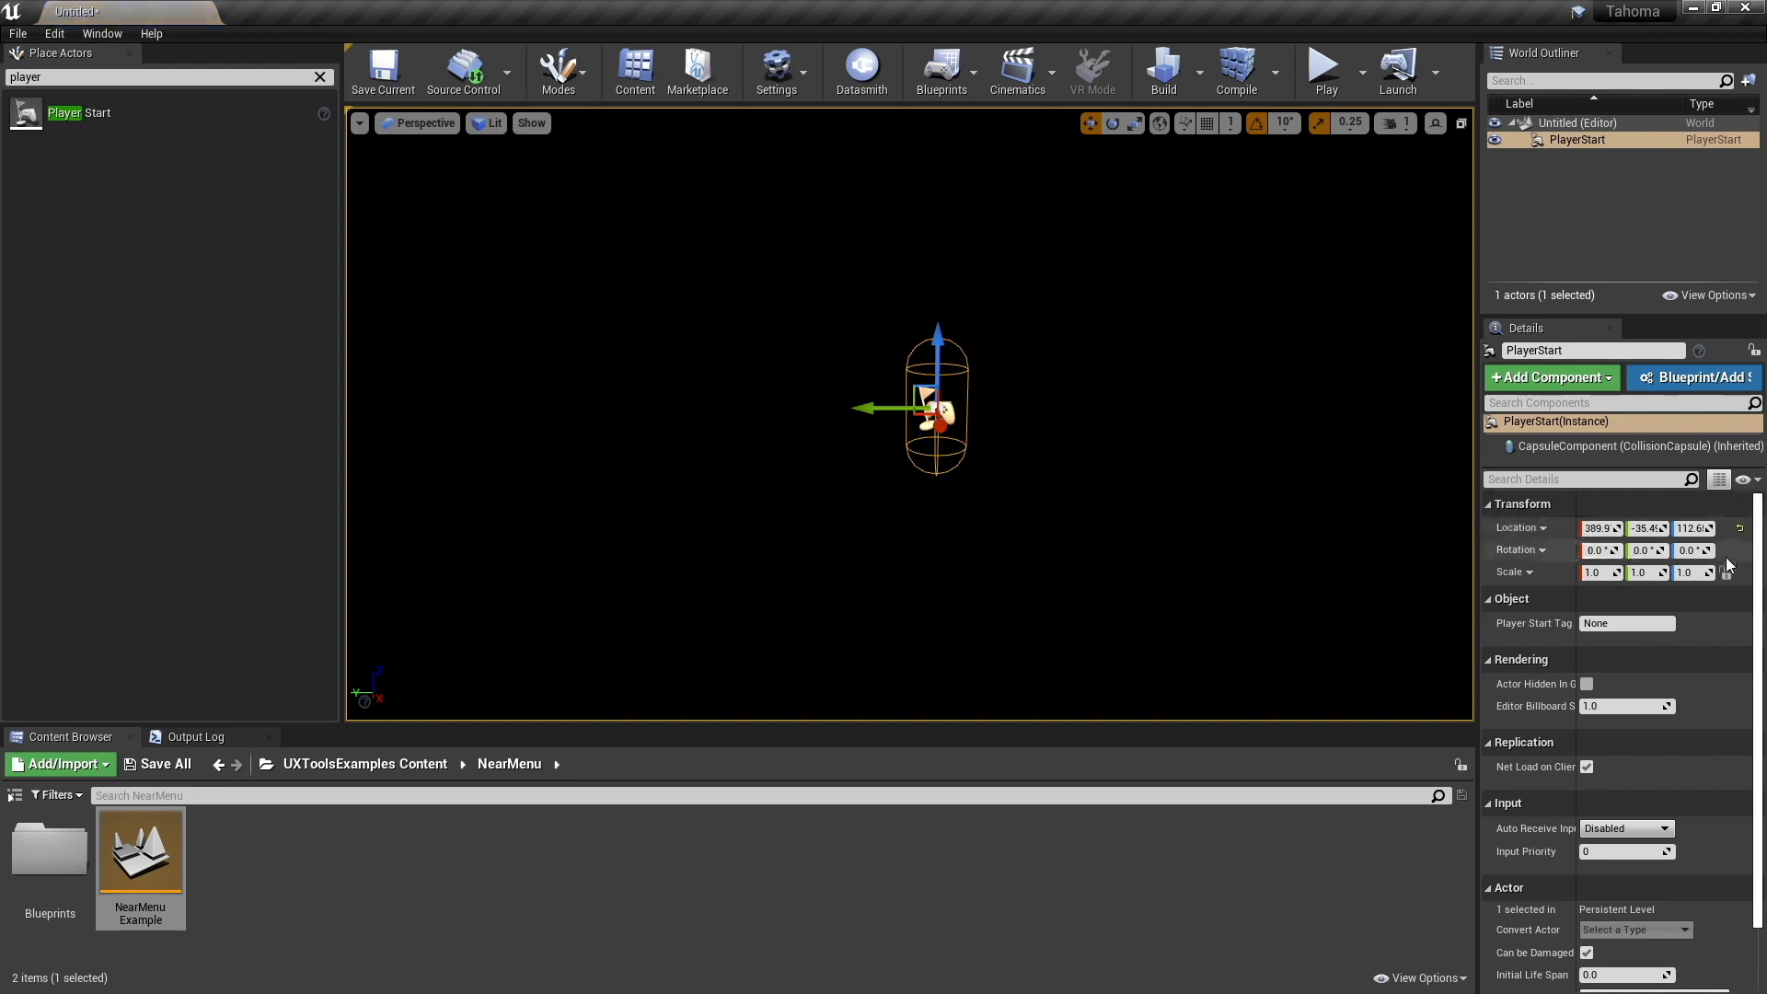
click(1740, 528)
right_drag(1056, 473, 1060, 493)
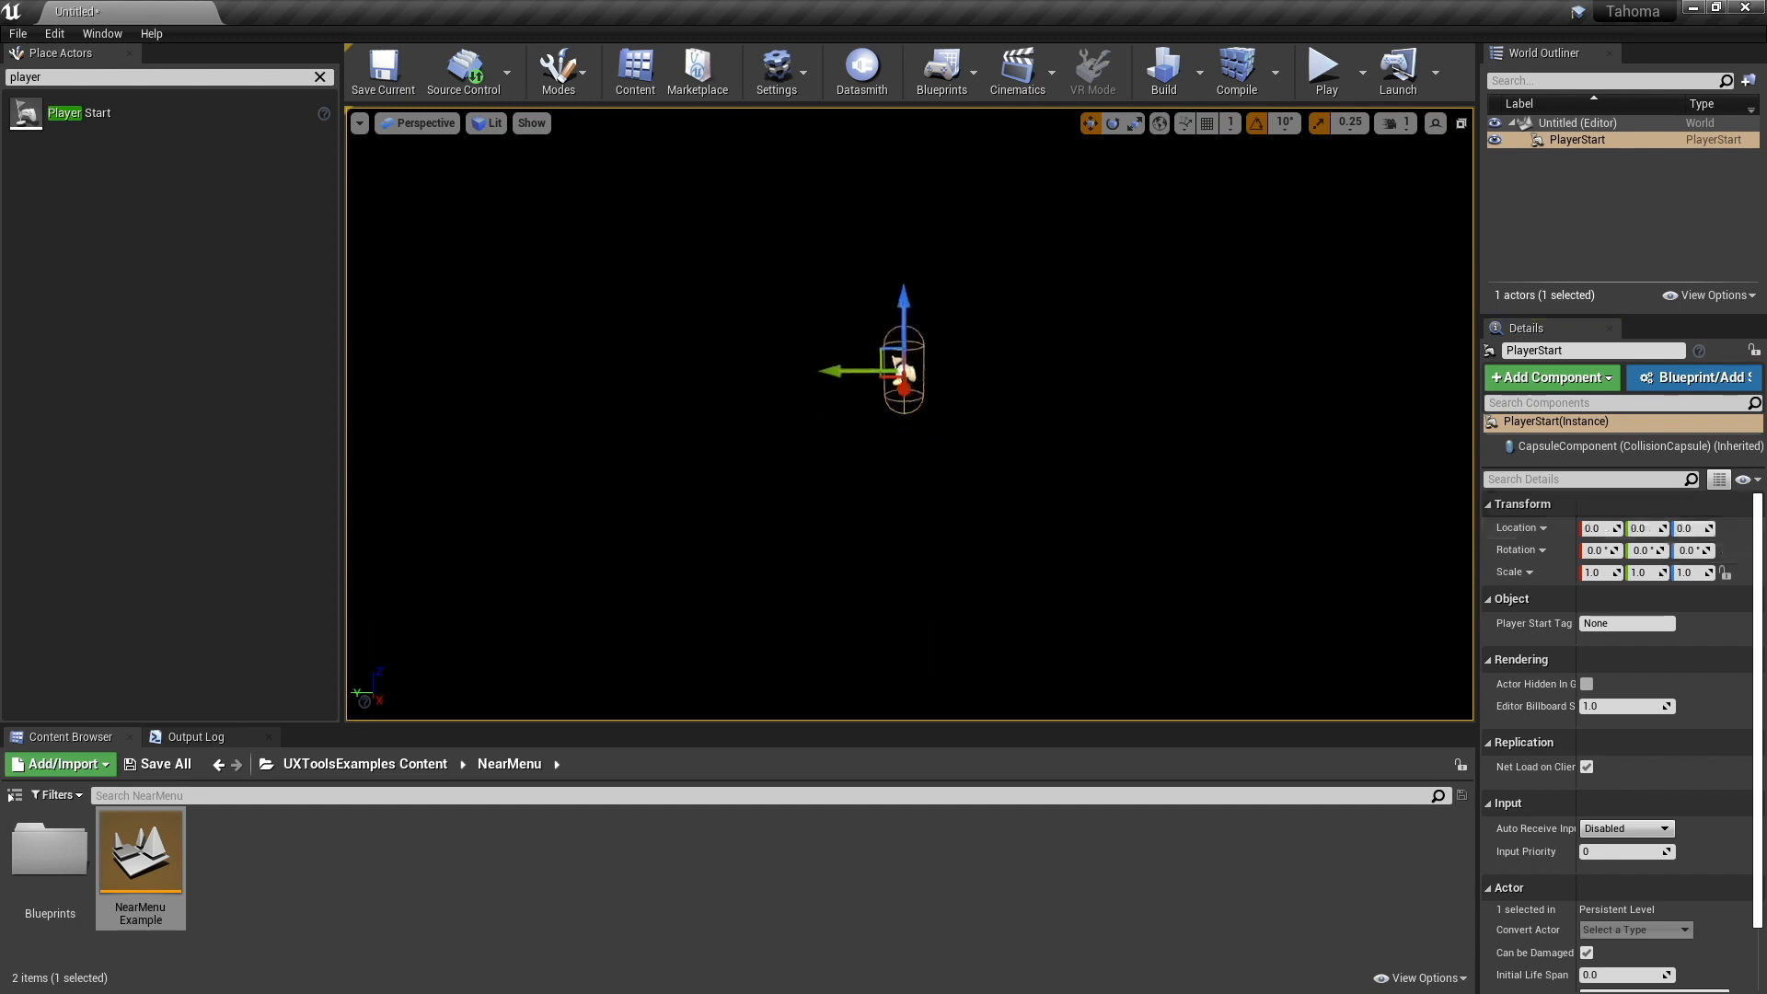
scroll(1057, 473, up, 4)
alt+drag(1011, 500, 882, 520)
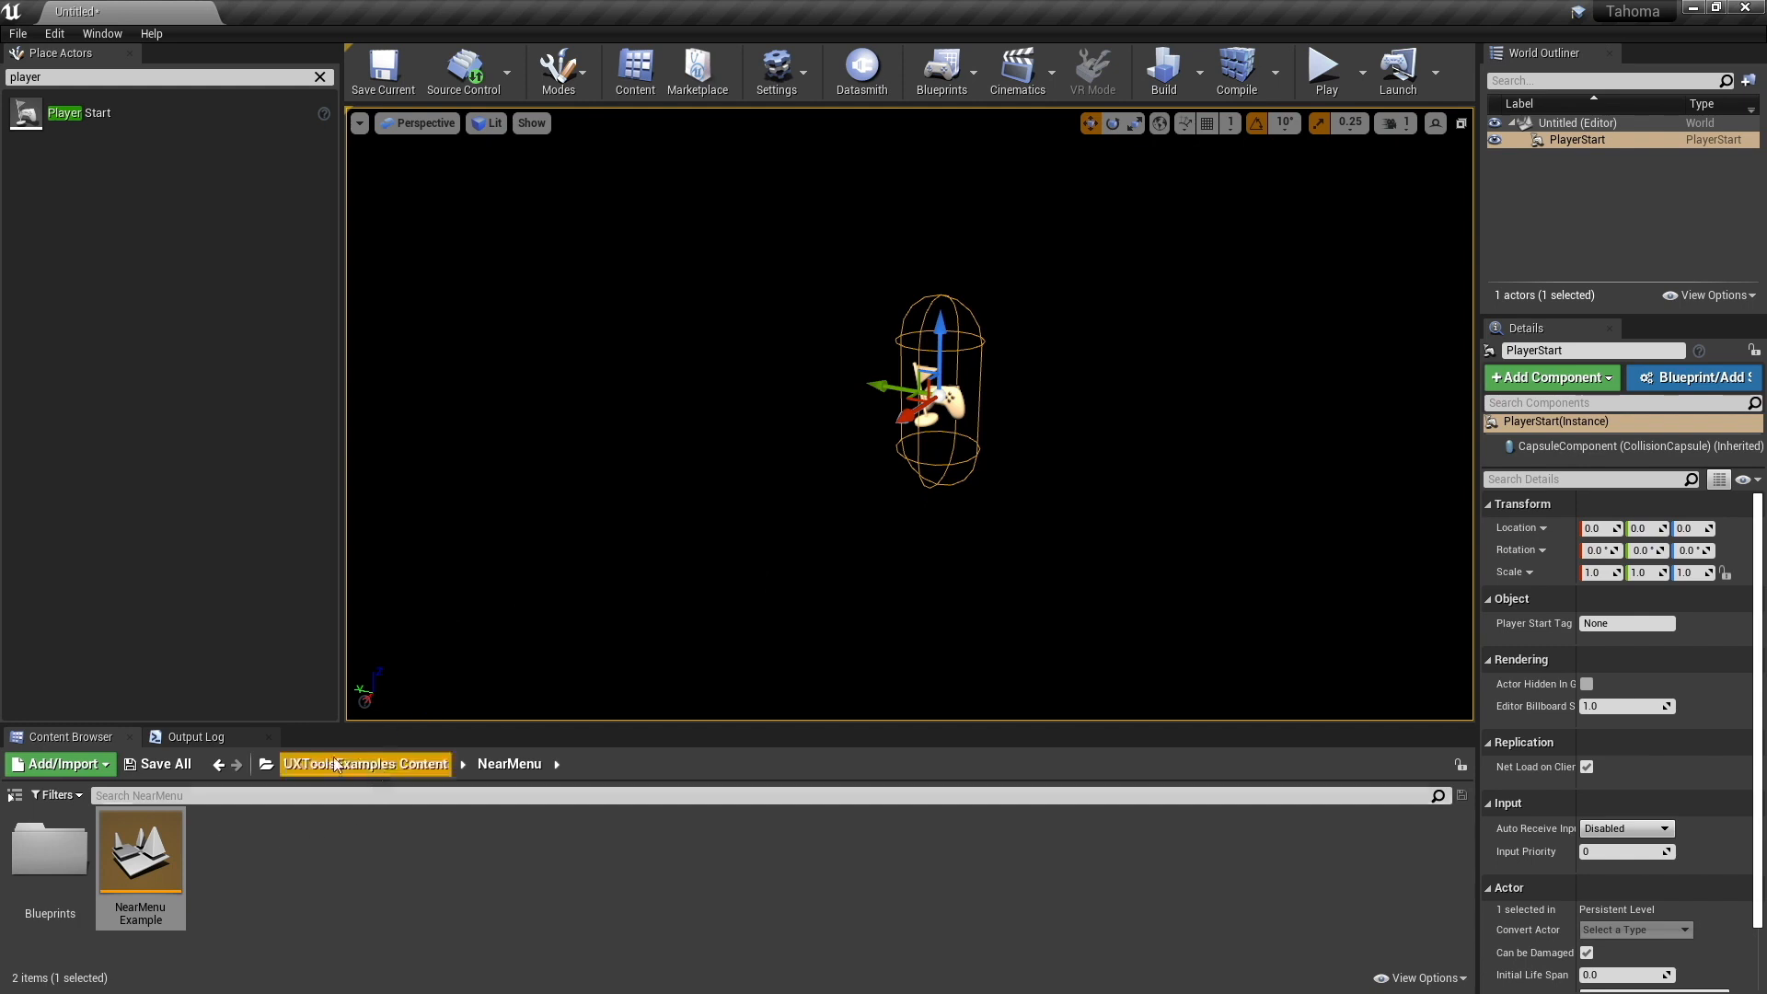
- Add BP_MainMenu from the Demo folder to the level and reset its location to the origin
click(267, 764)
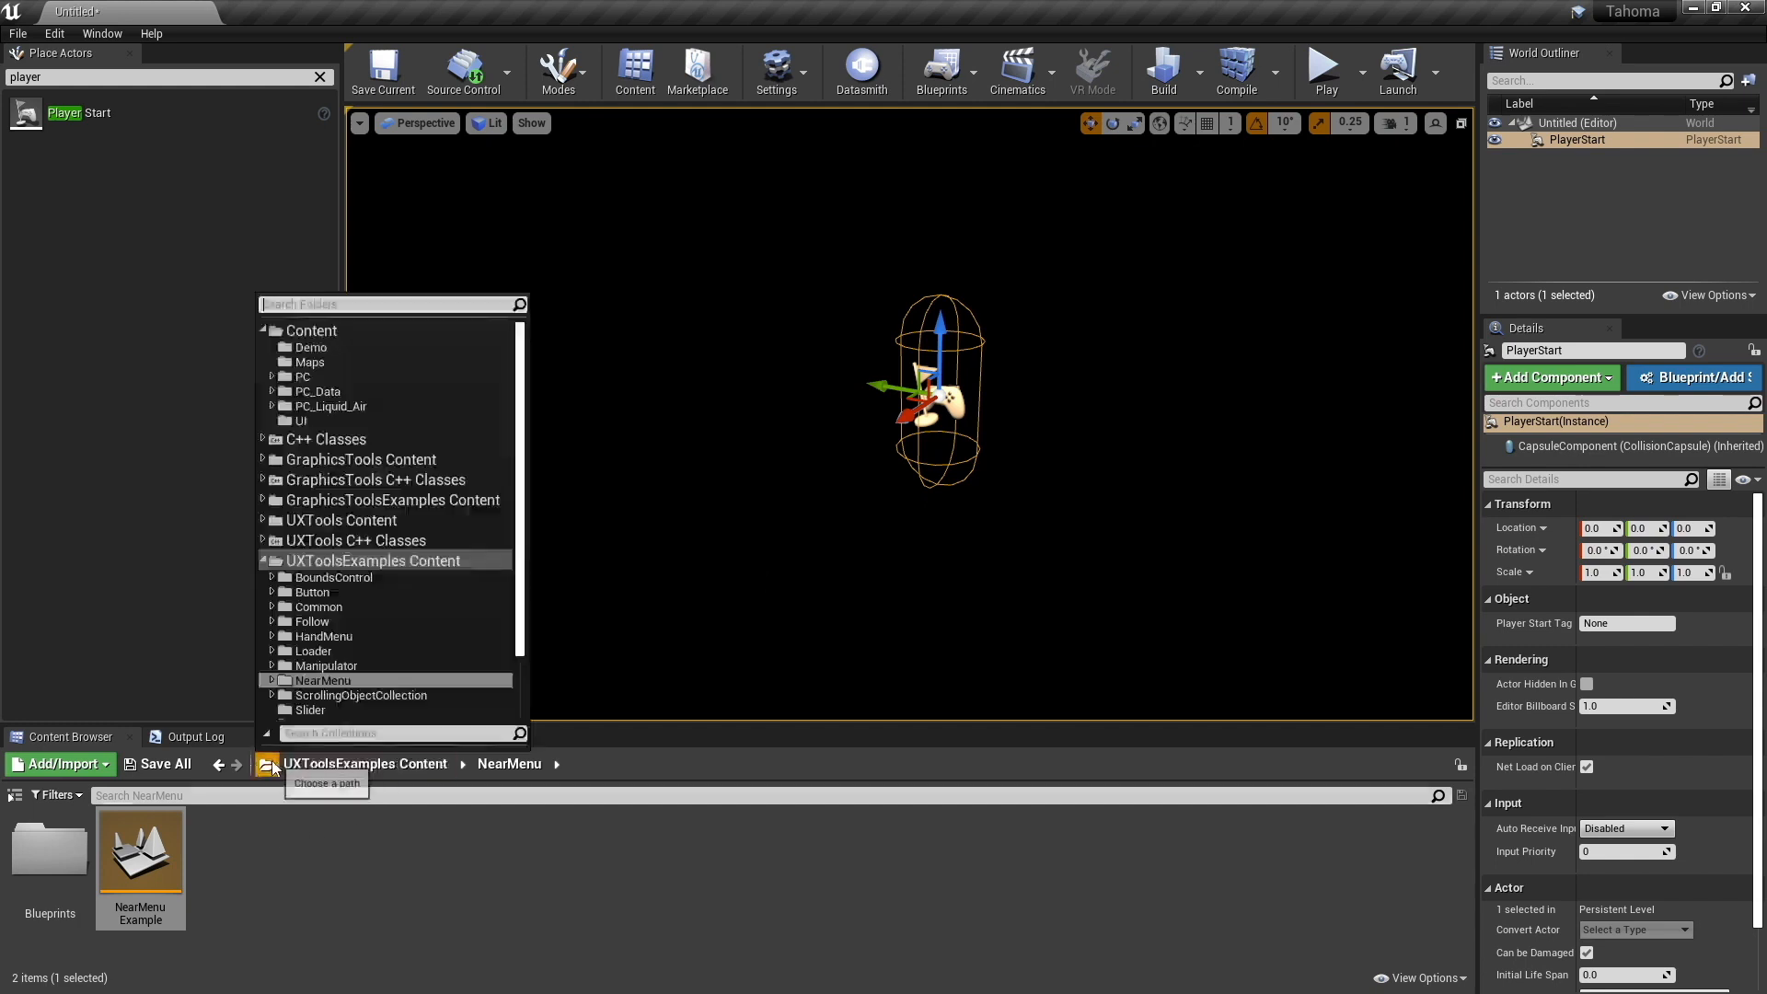
click(333, 346)
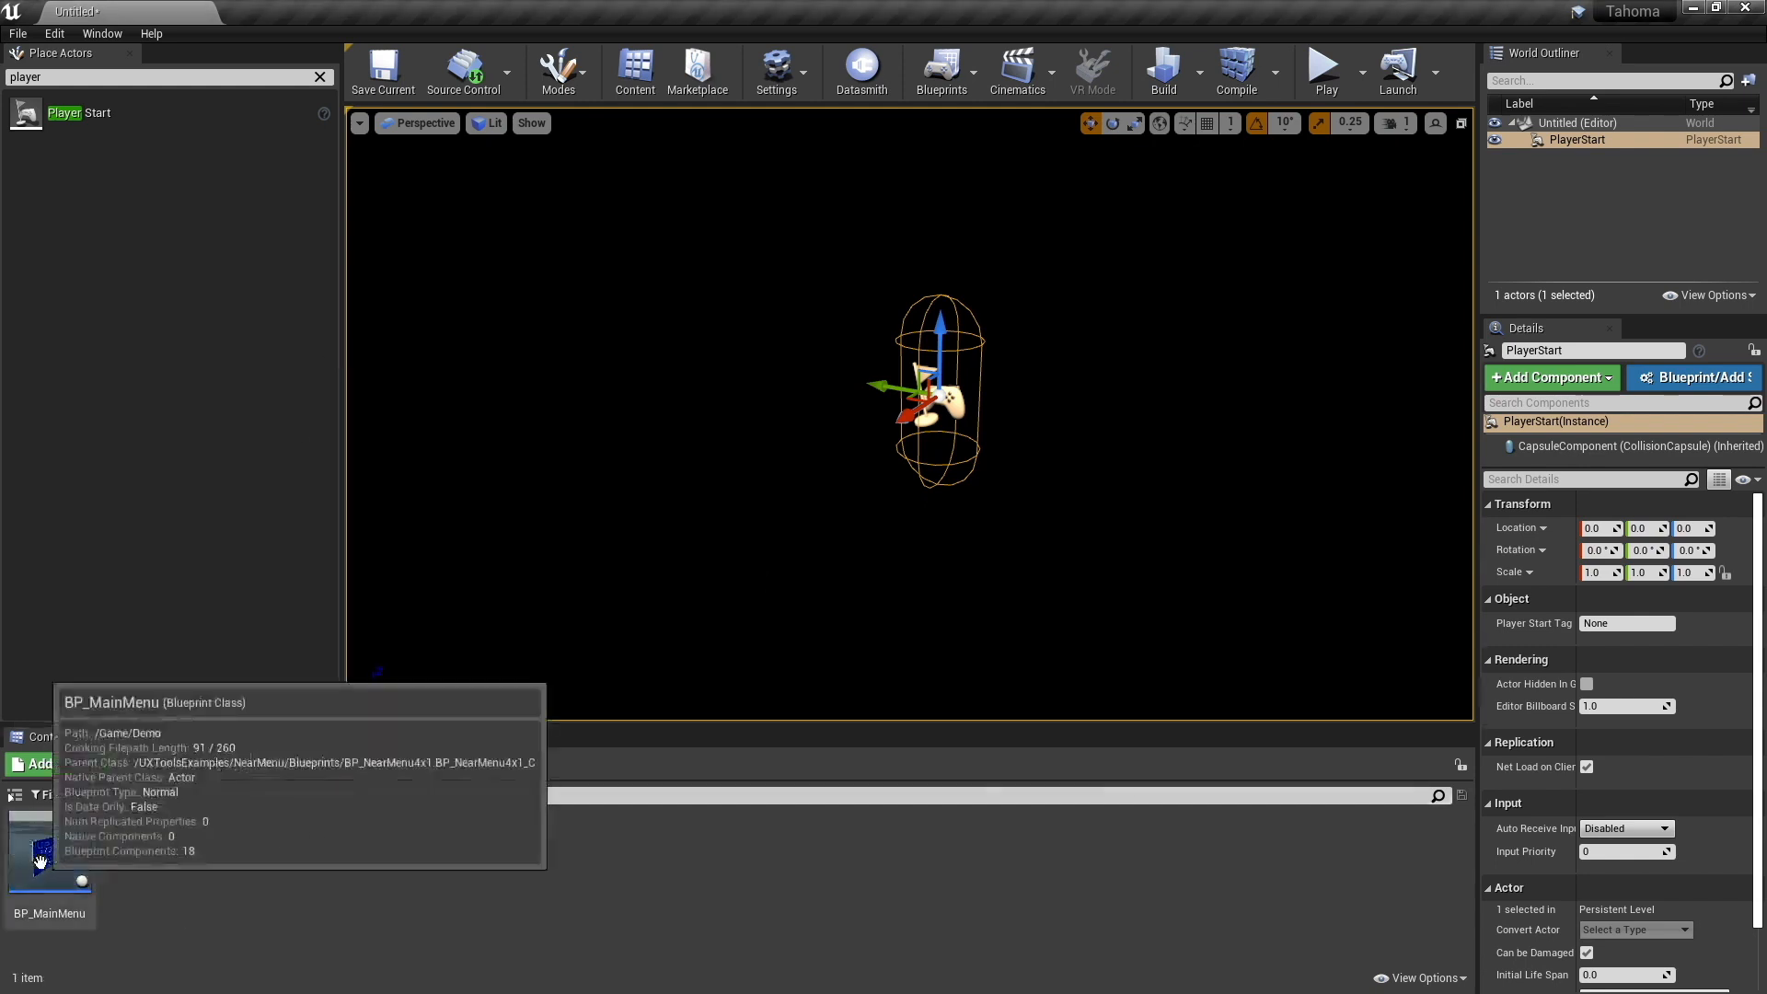
drag(39, 860, 835, 449)
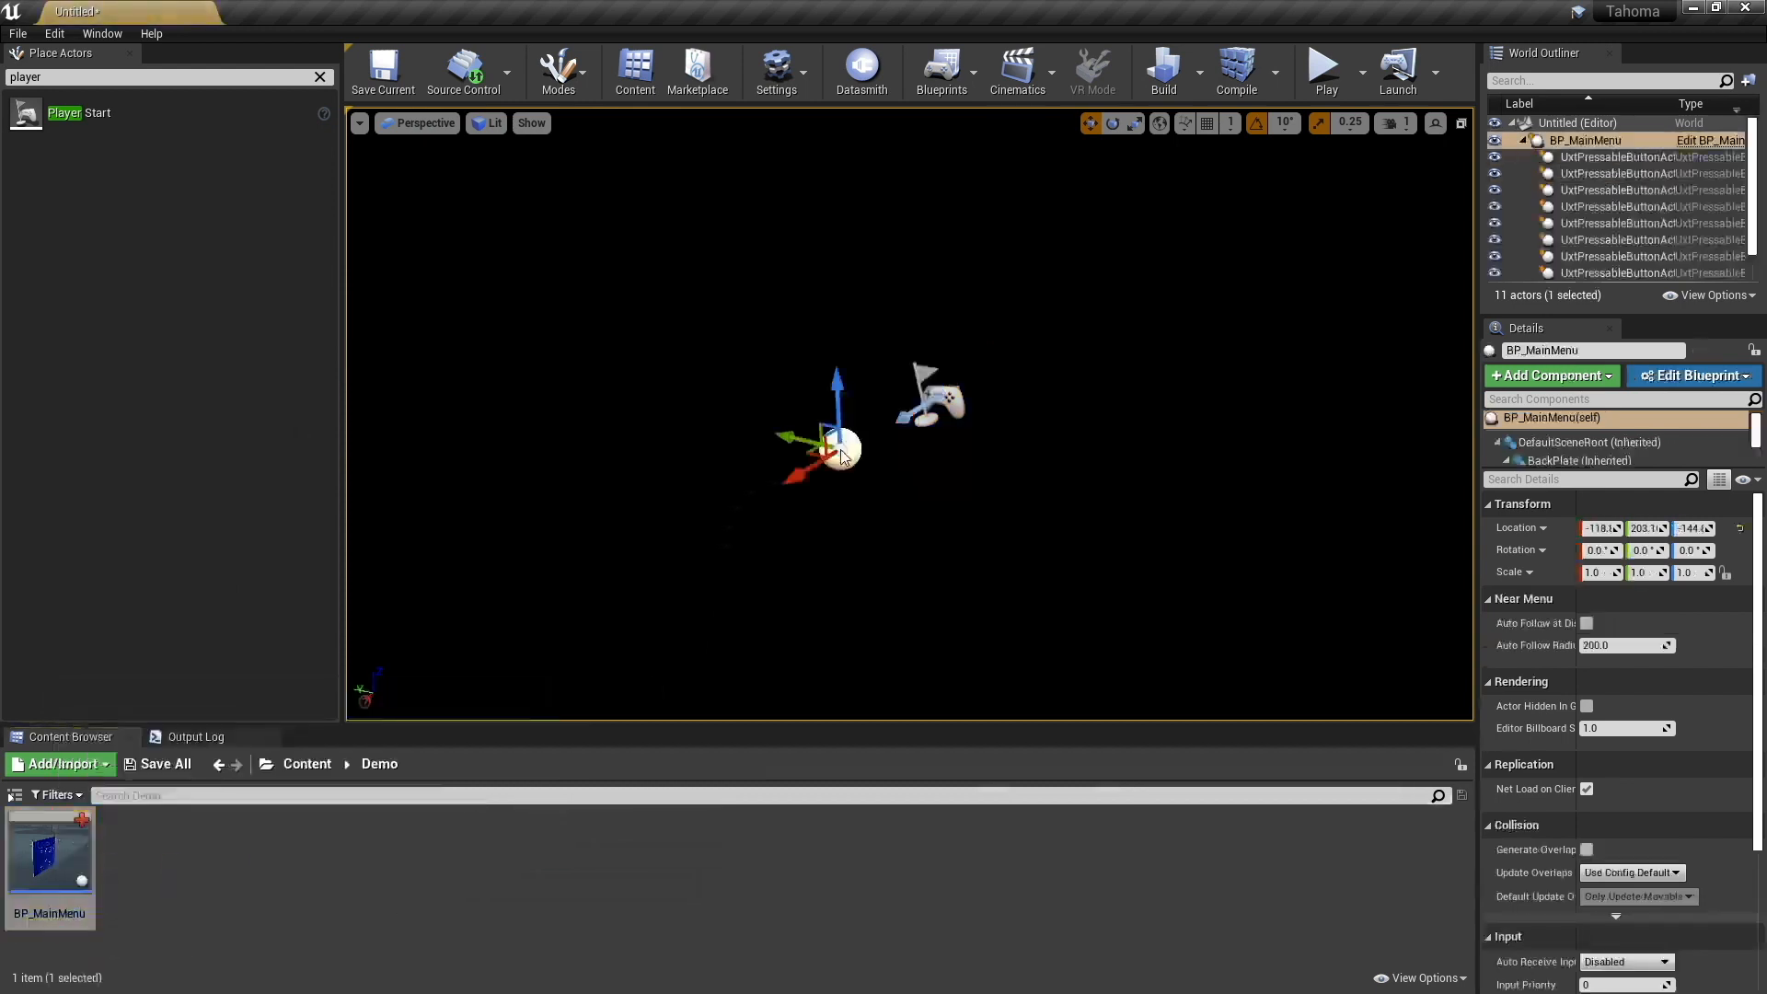
click(1740, 528)
- Play the level in the editor to check where the menu sits relative to the player, and stop the session
click(1326, 69)
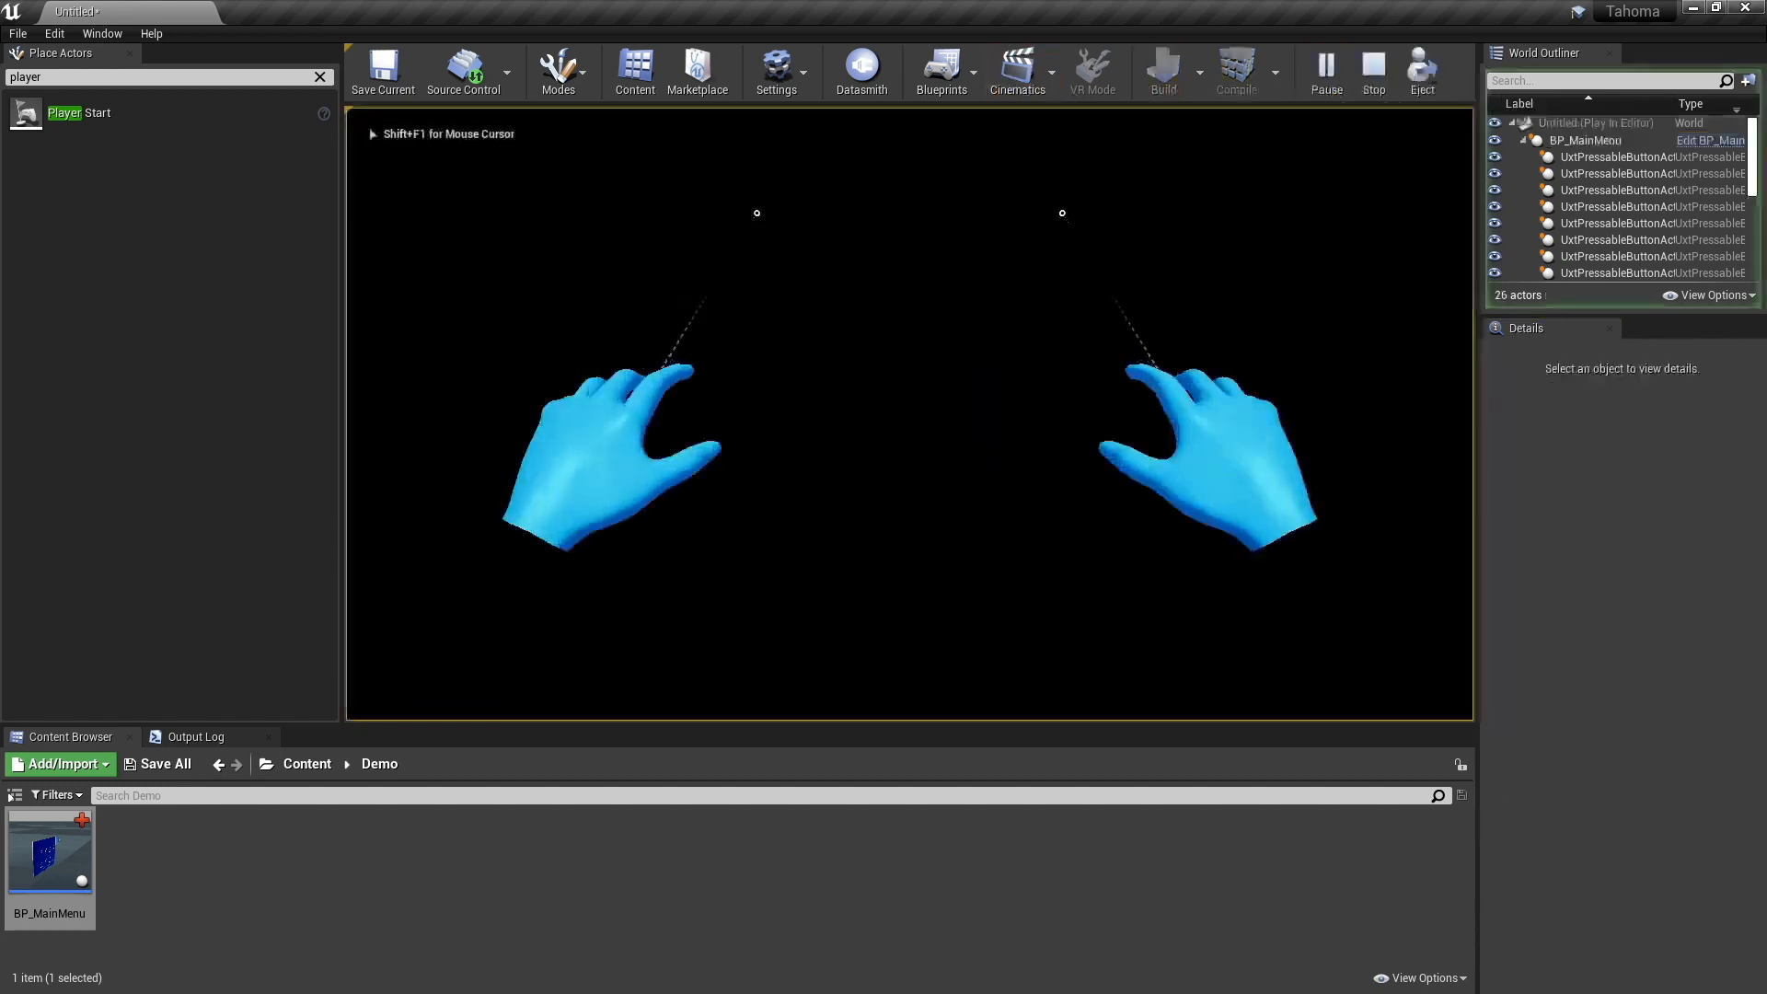
key(shift+F1)
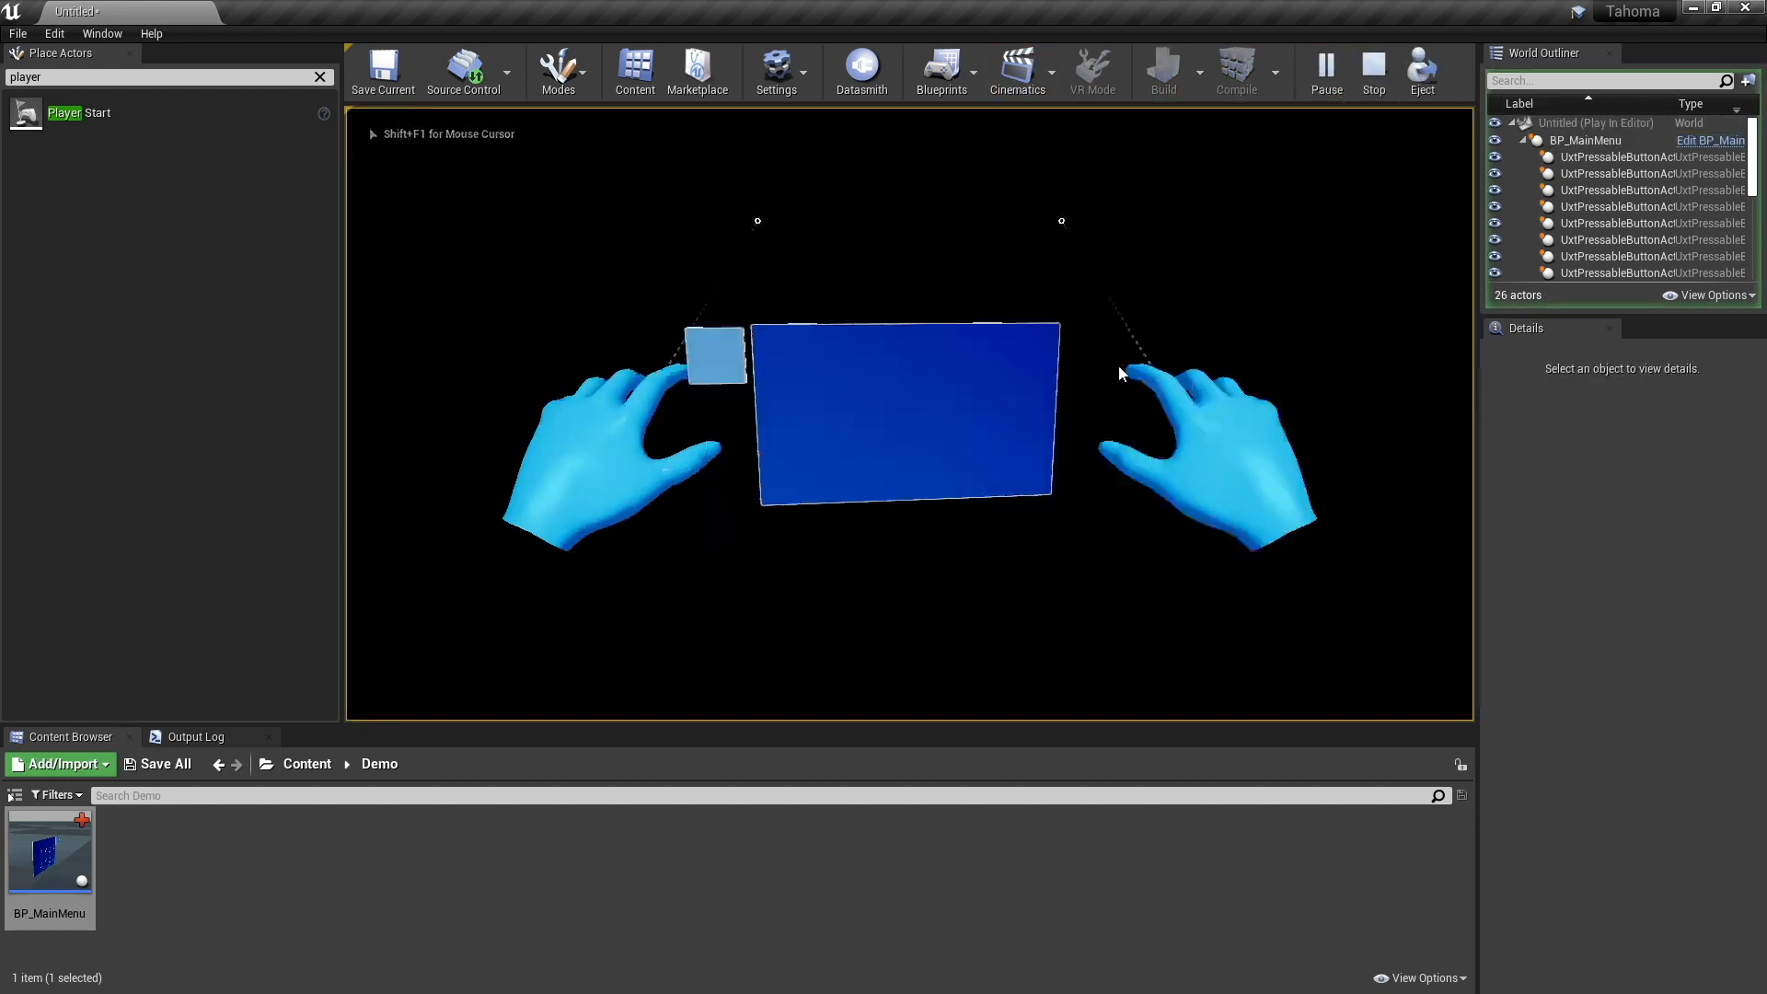
key(Escape)
- Collapse BP_MainMenu's child actors in the outliner and set its X location to 60
click(1523, 140)
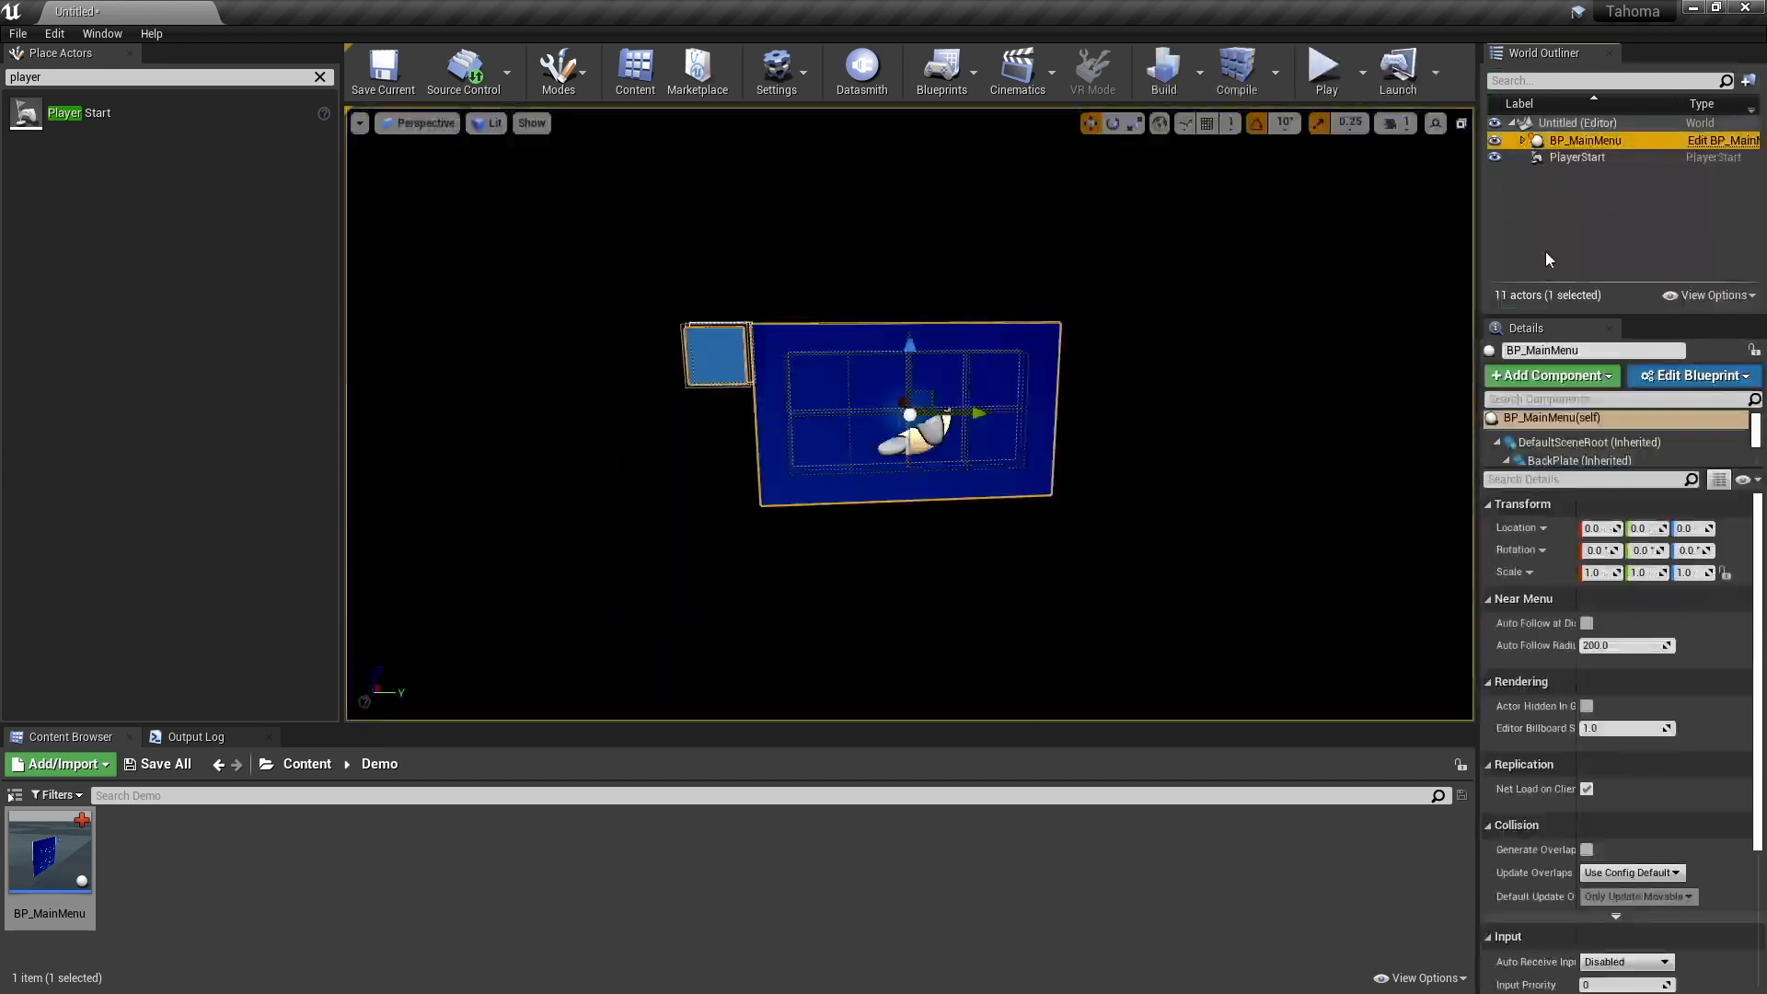
click(1606, 528)
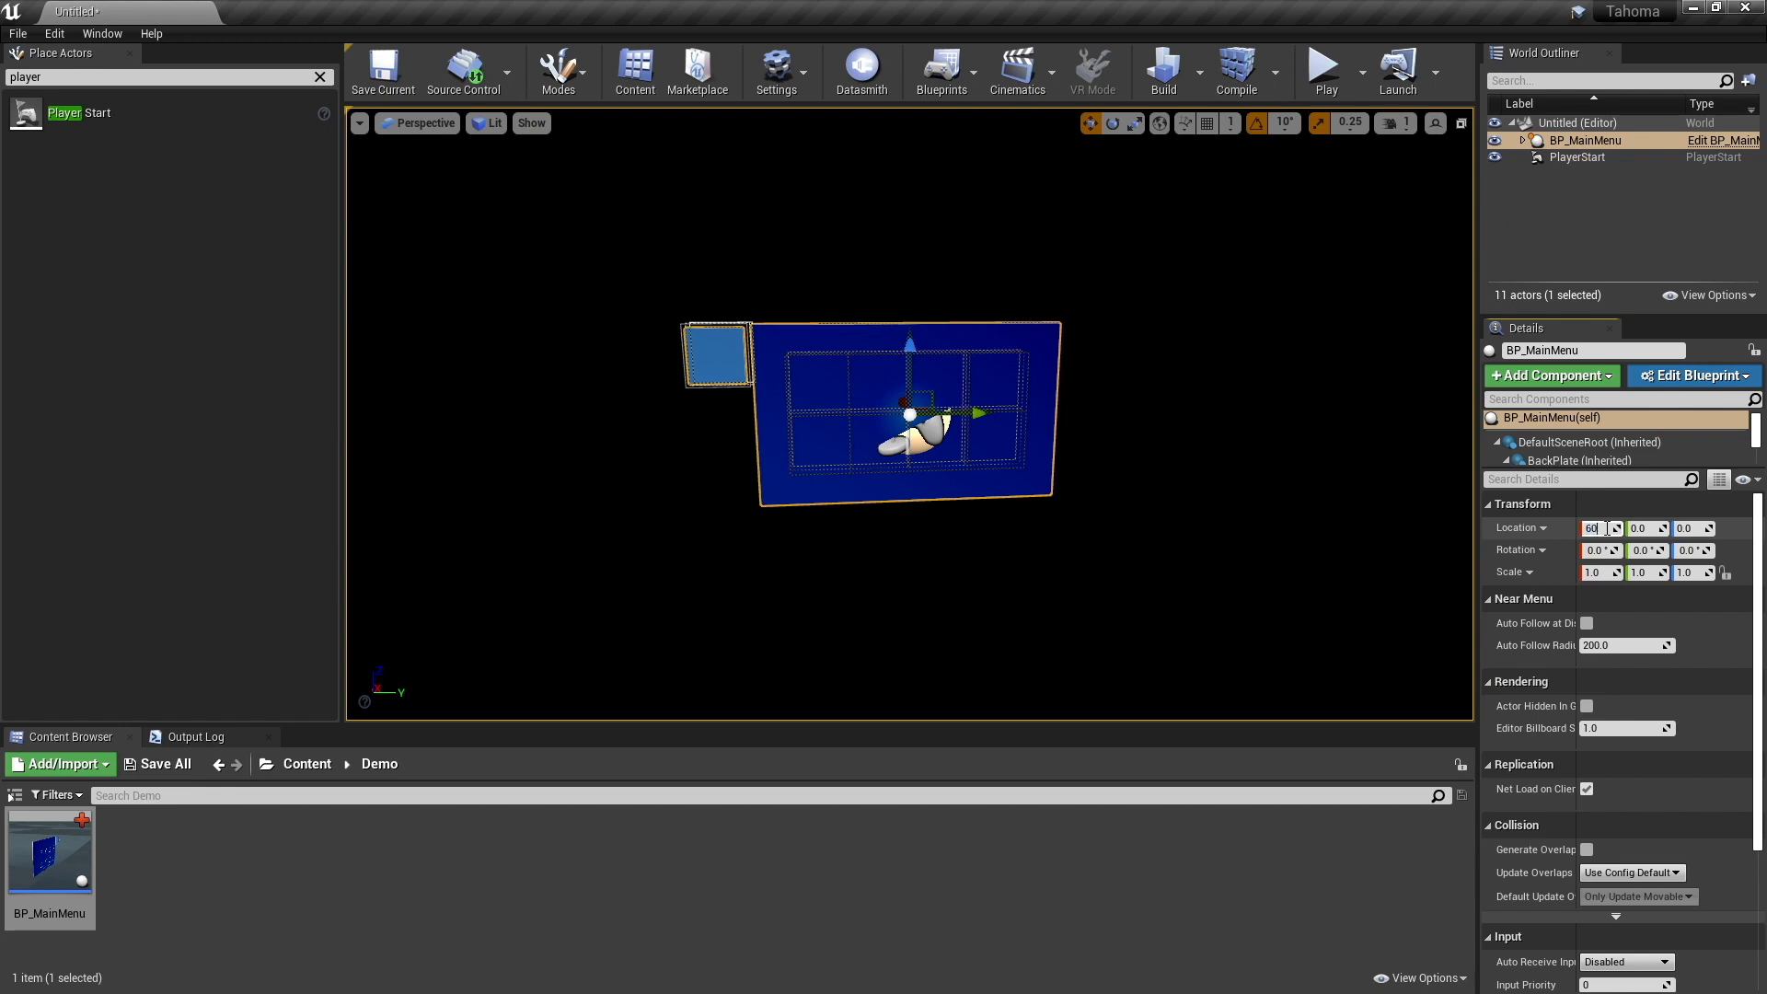
key(Return)
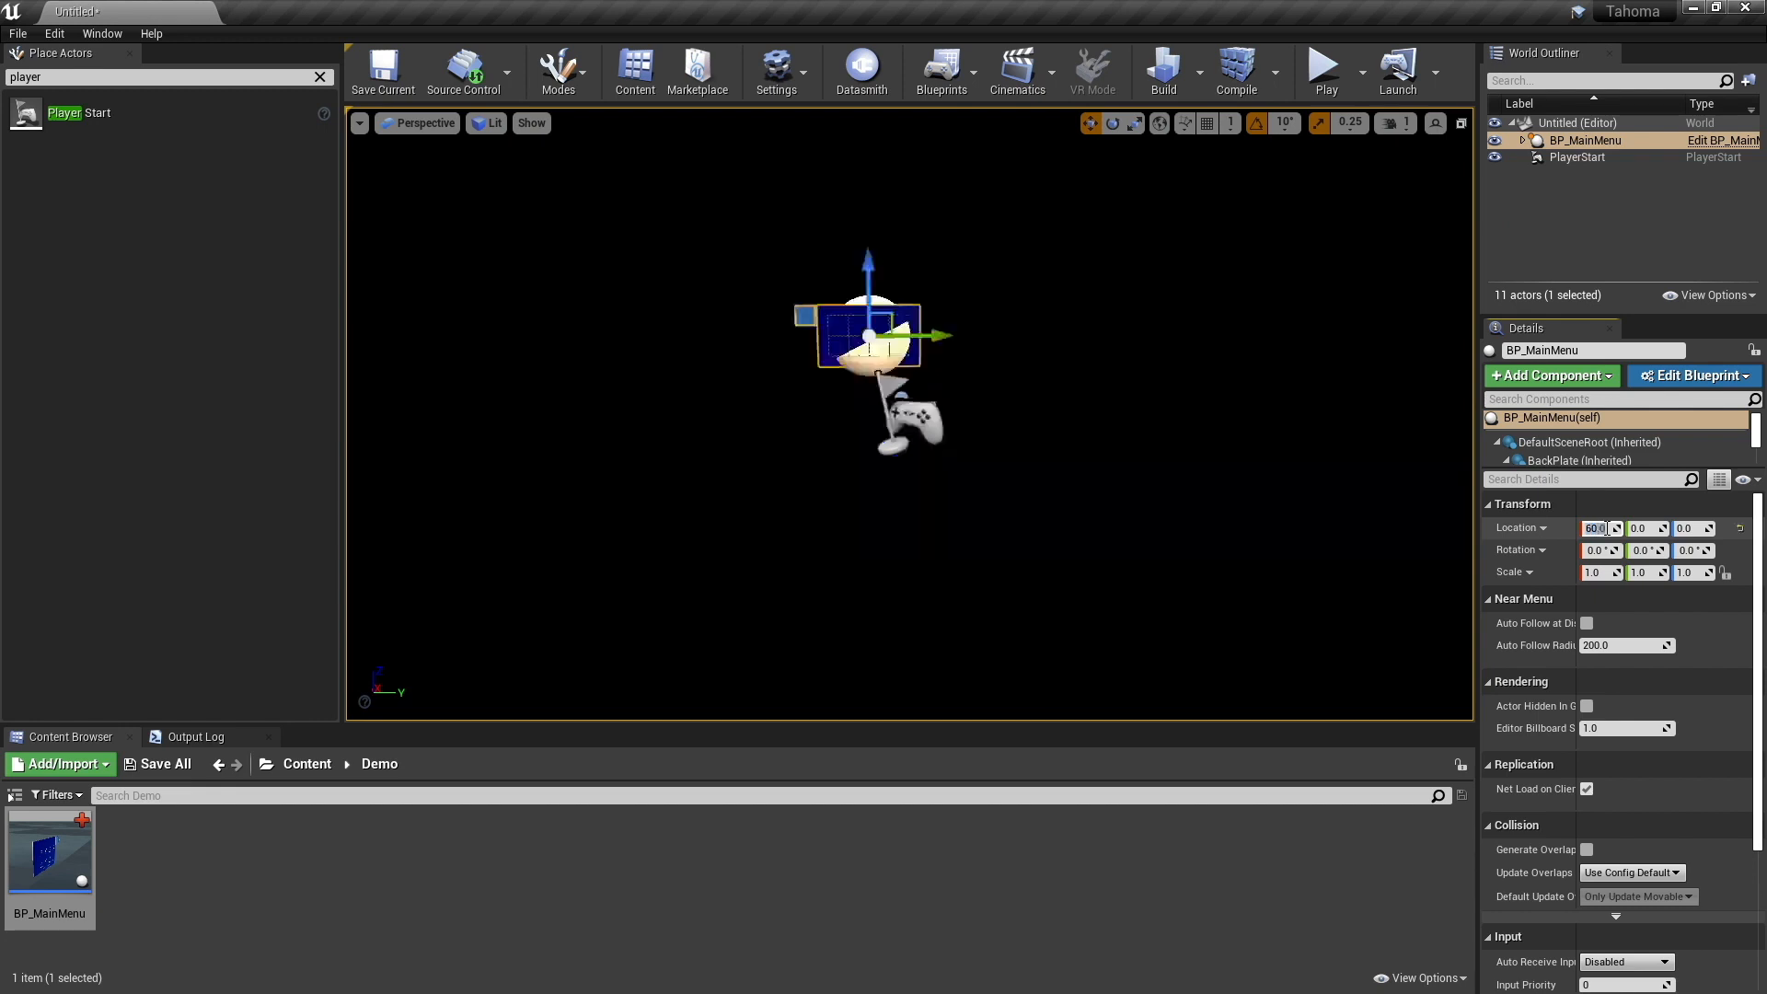
- Check the menu's orientation in a play session and rotate BP_MainMenu about Z so its buttons face the player
click(1323, 70)
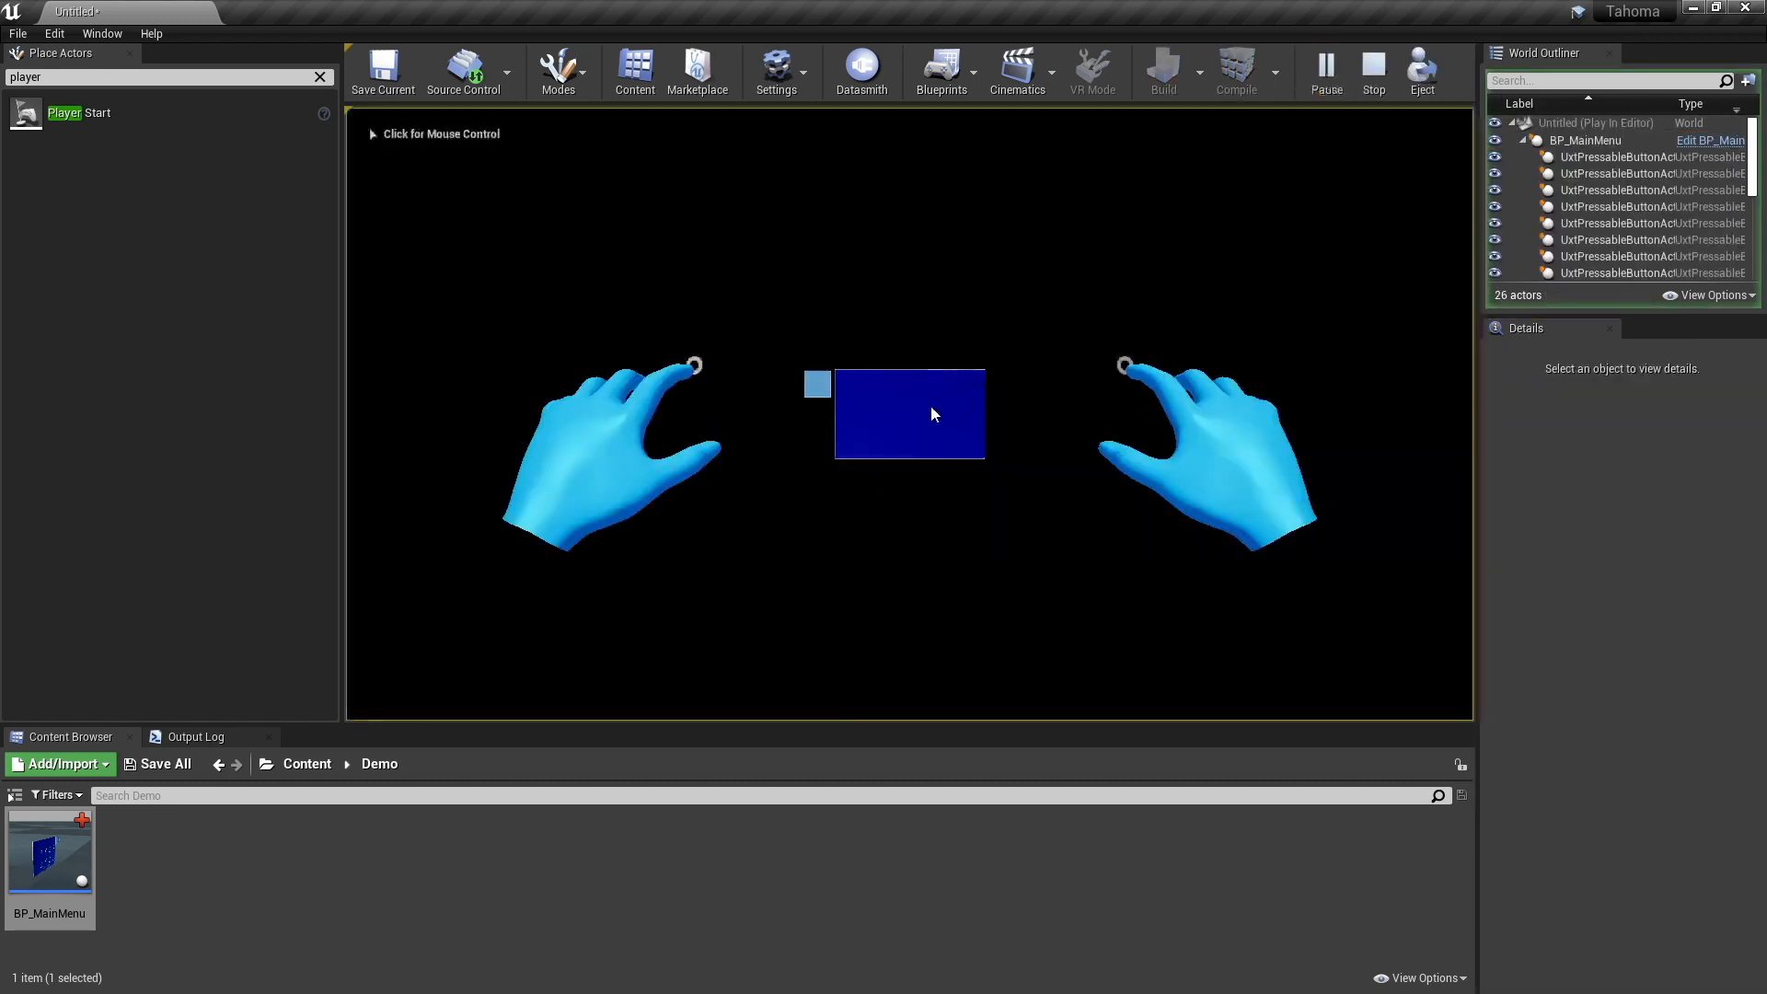
click(957, 405)
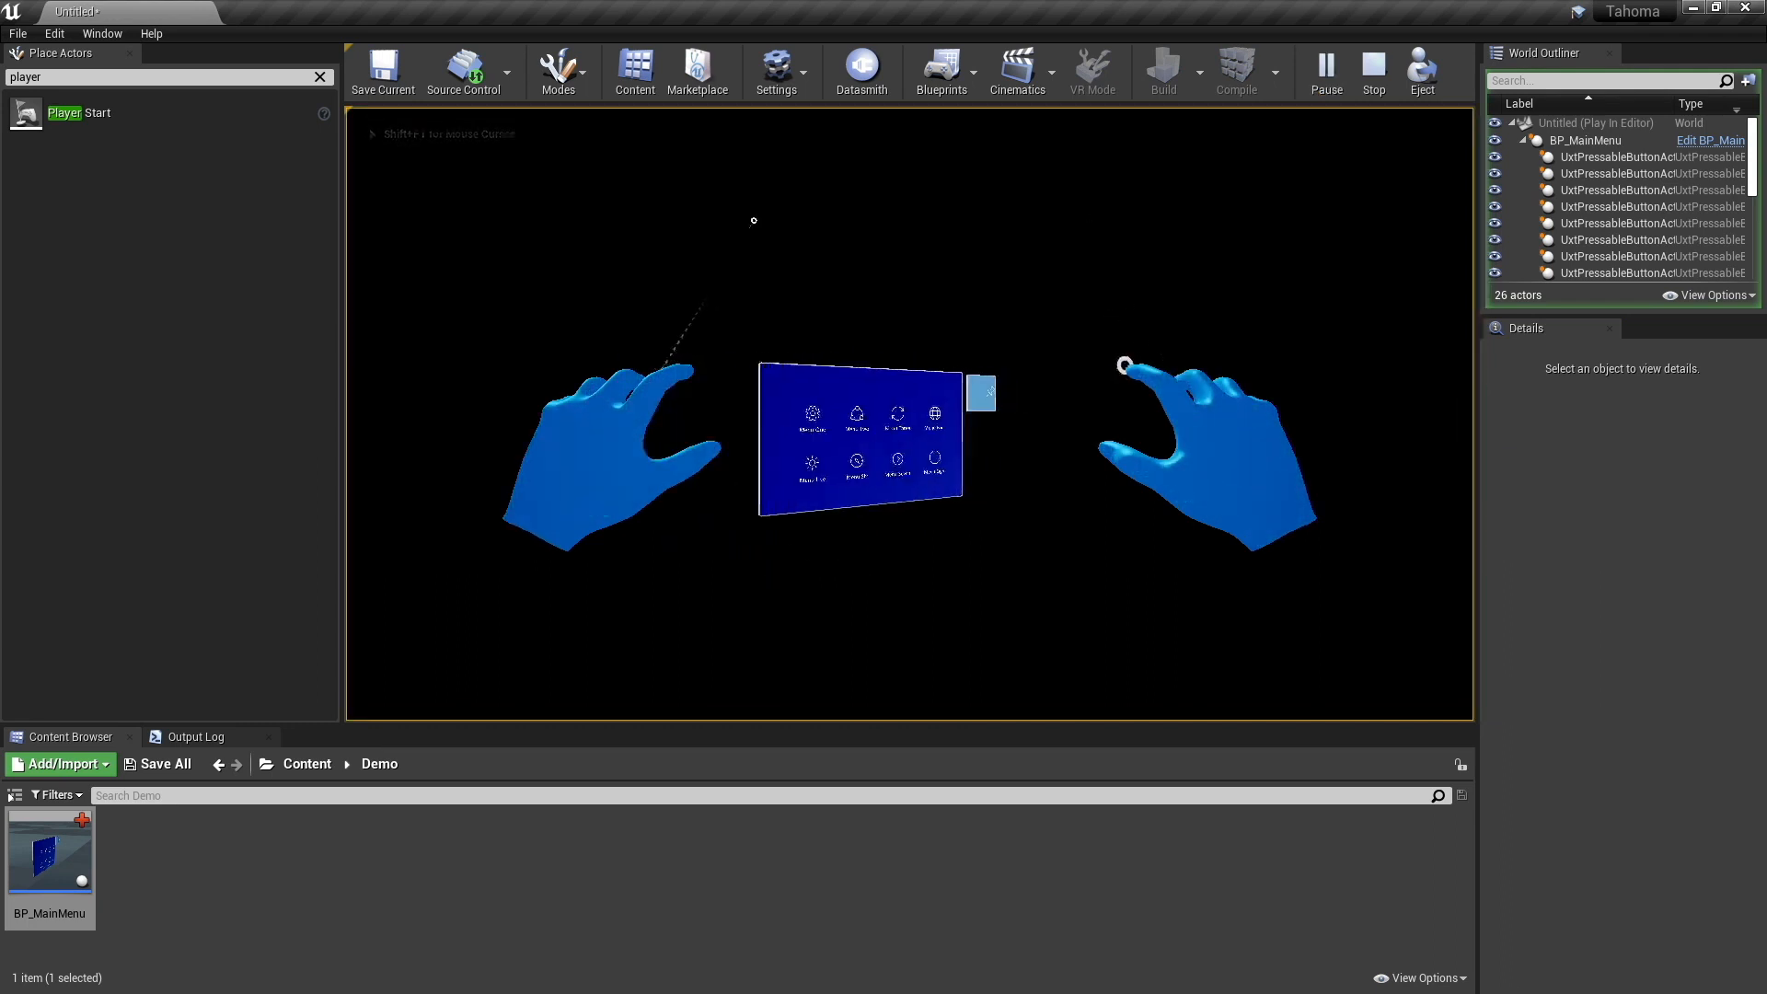
key(Escape)
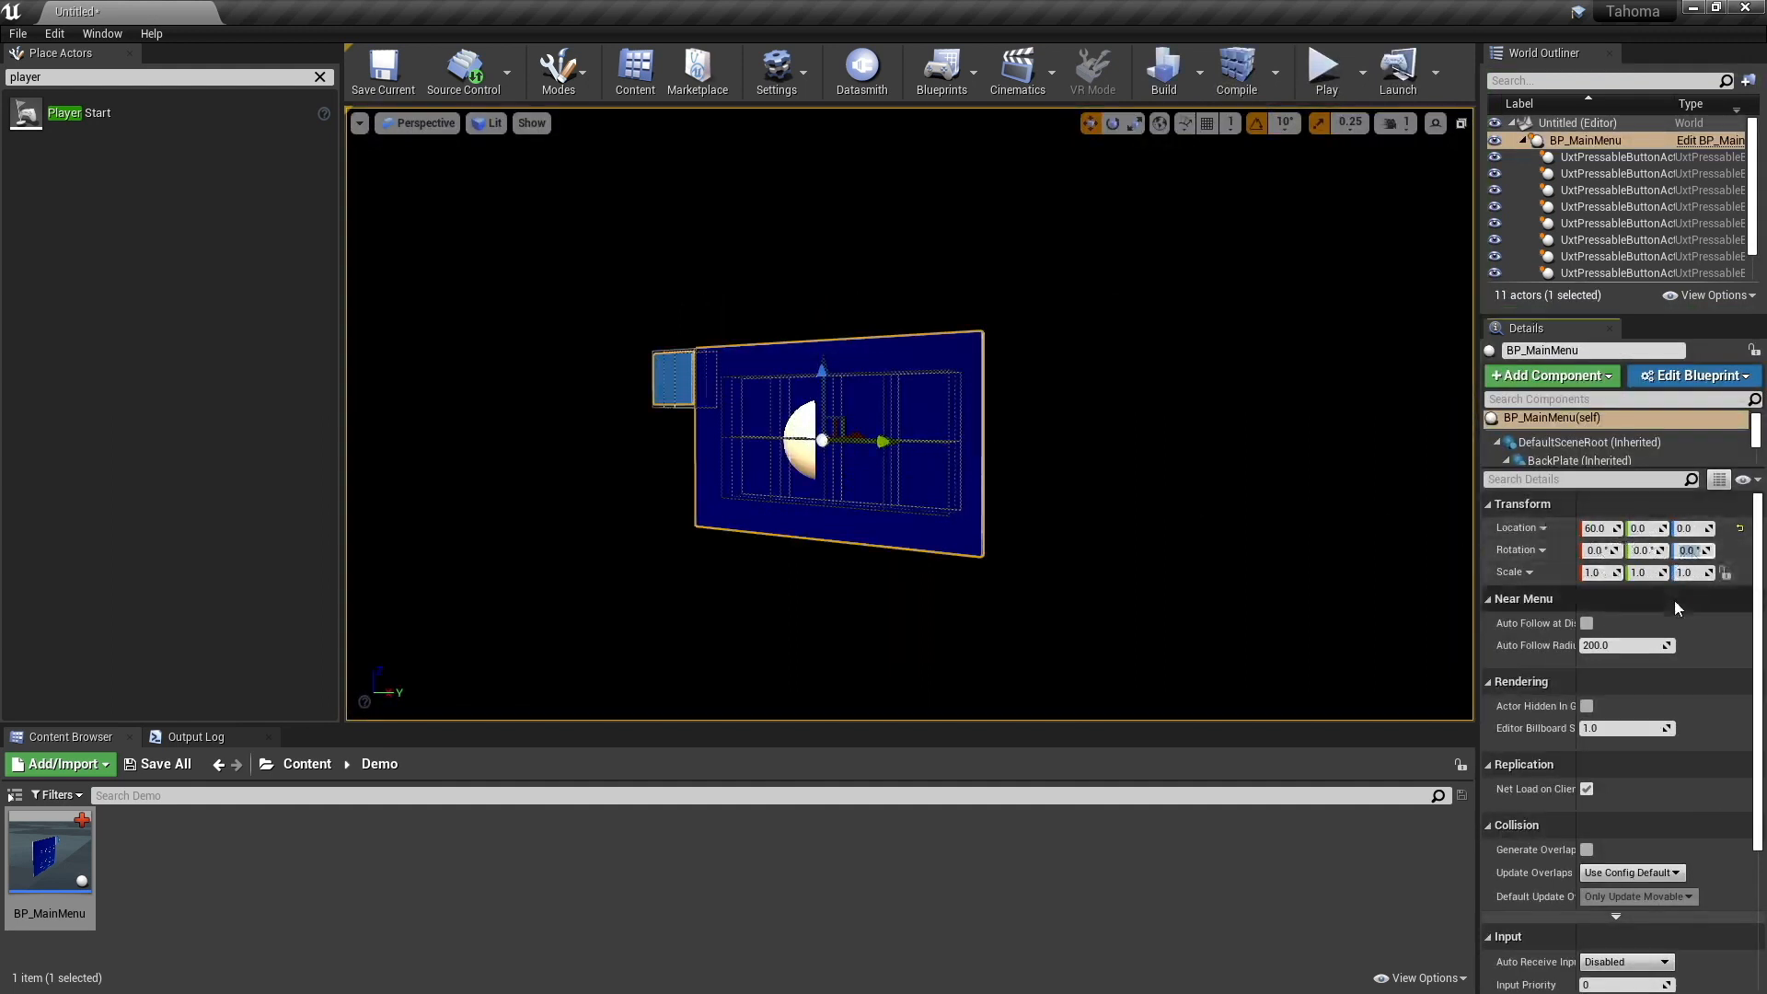
key(Return)
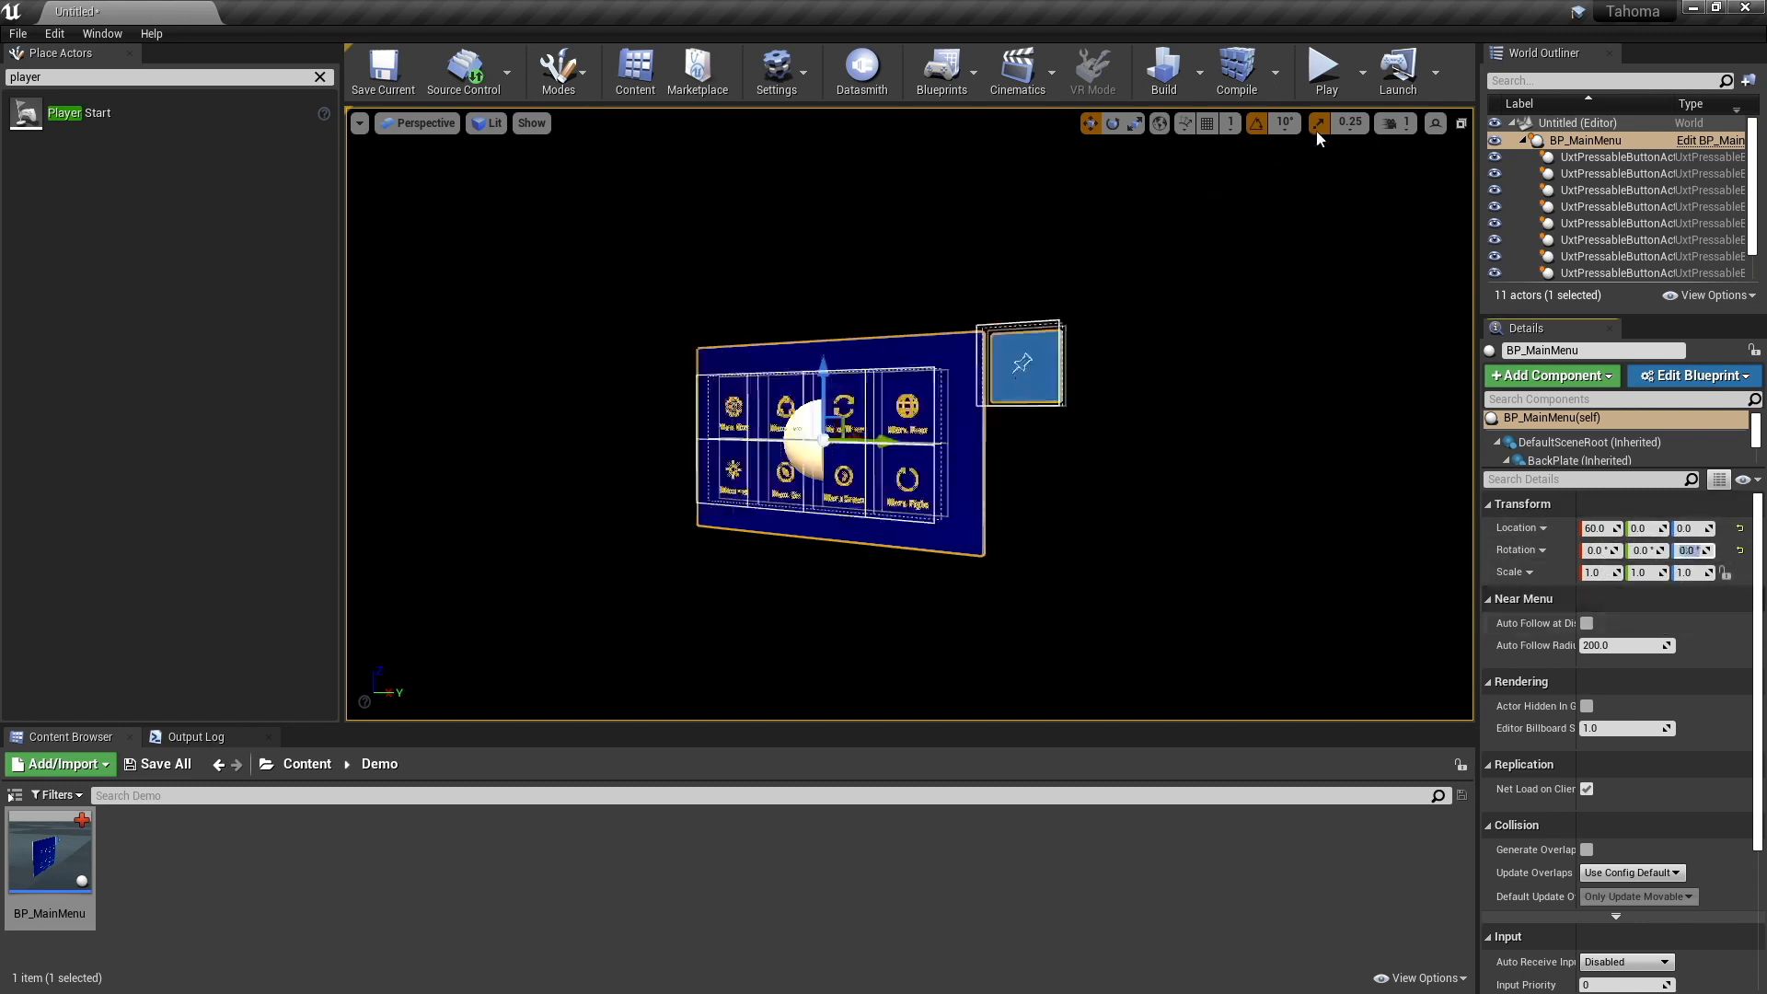
- Play the level, push several BP_MainMenu buttons with the simulated hand to test them, and end the session
click(1326, 69)
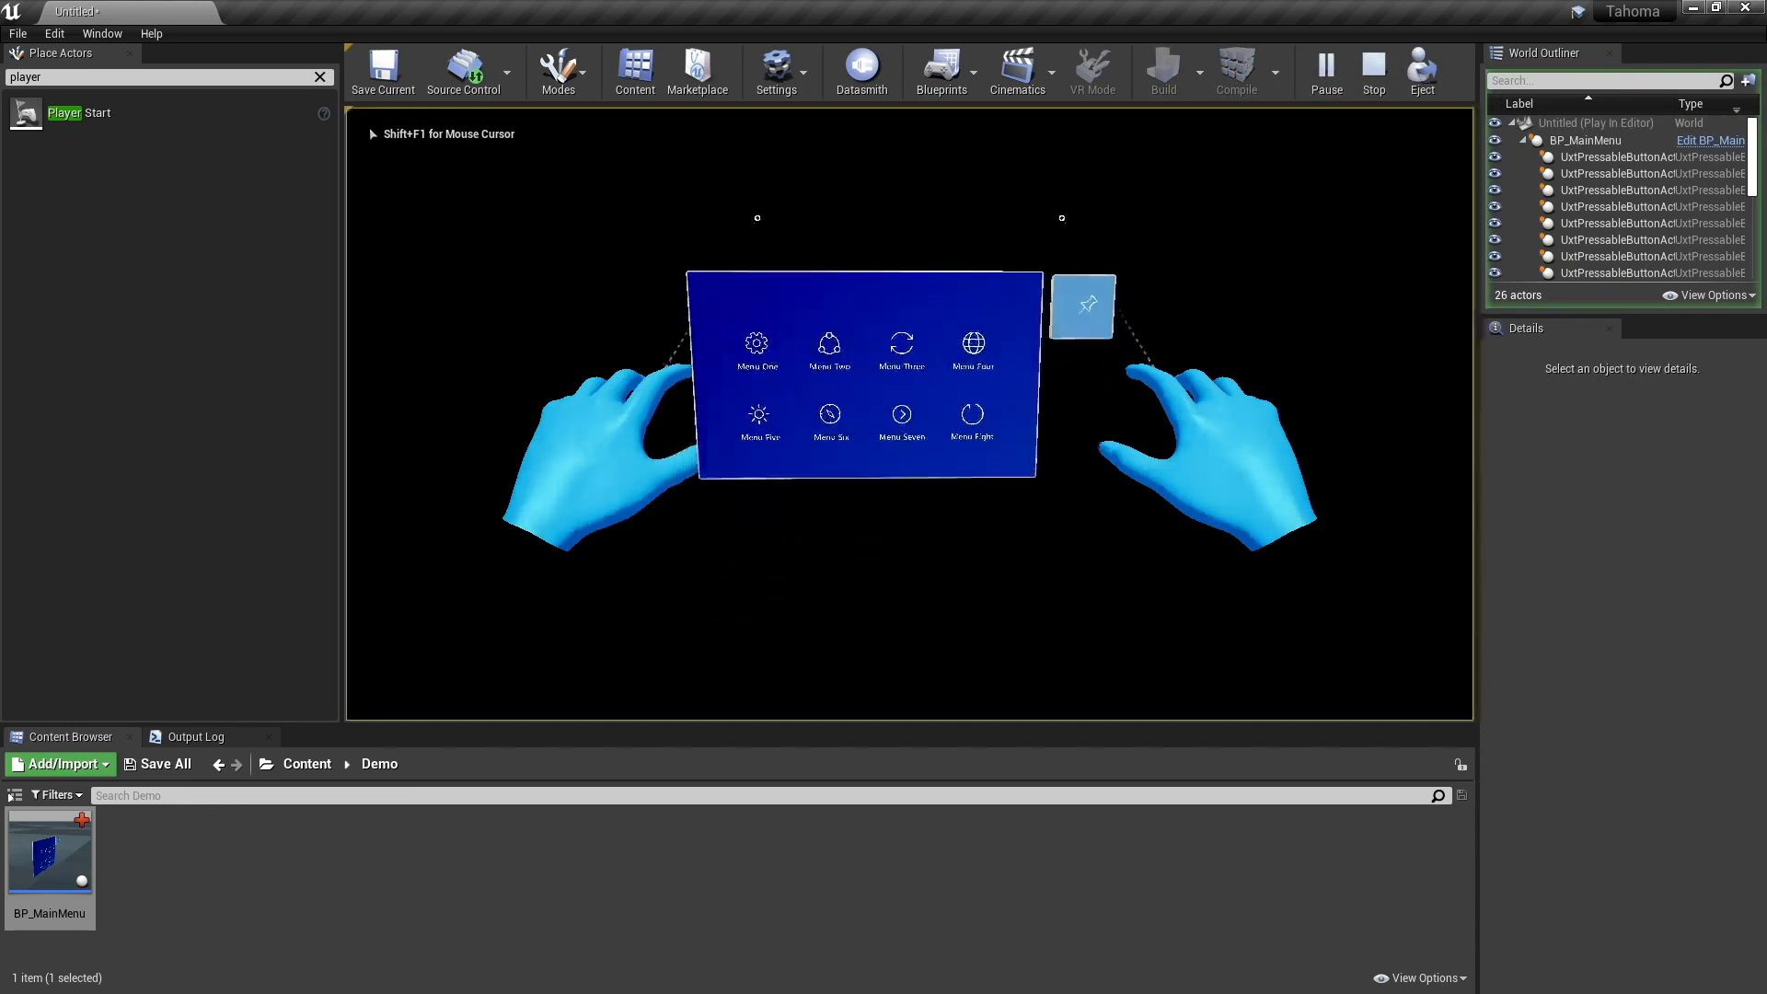
alt+scroll(909, 414, down, 3)
alt+scroll(910, 414, down, 2)
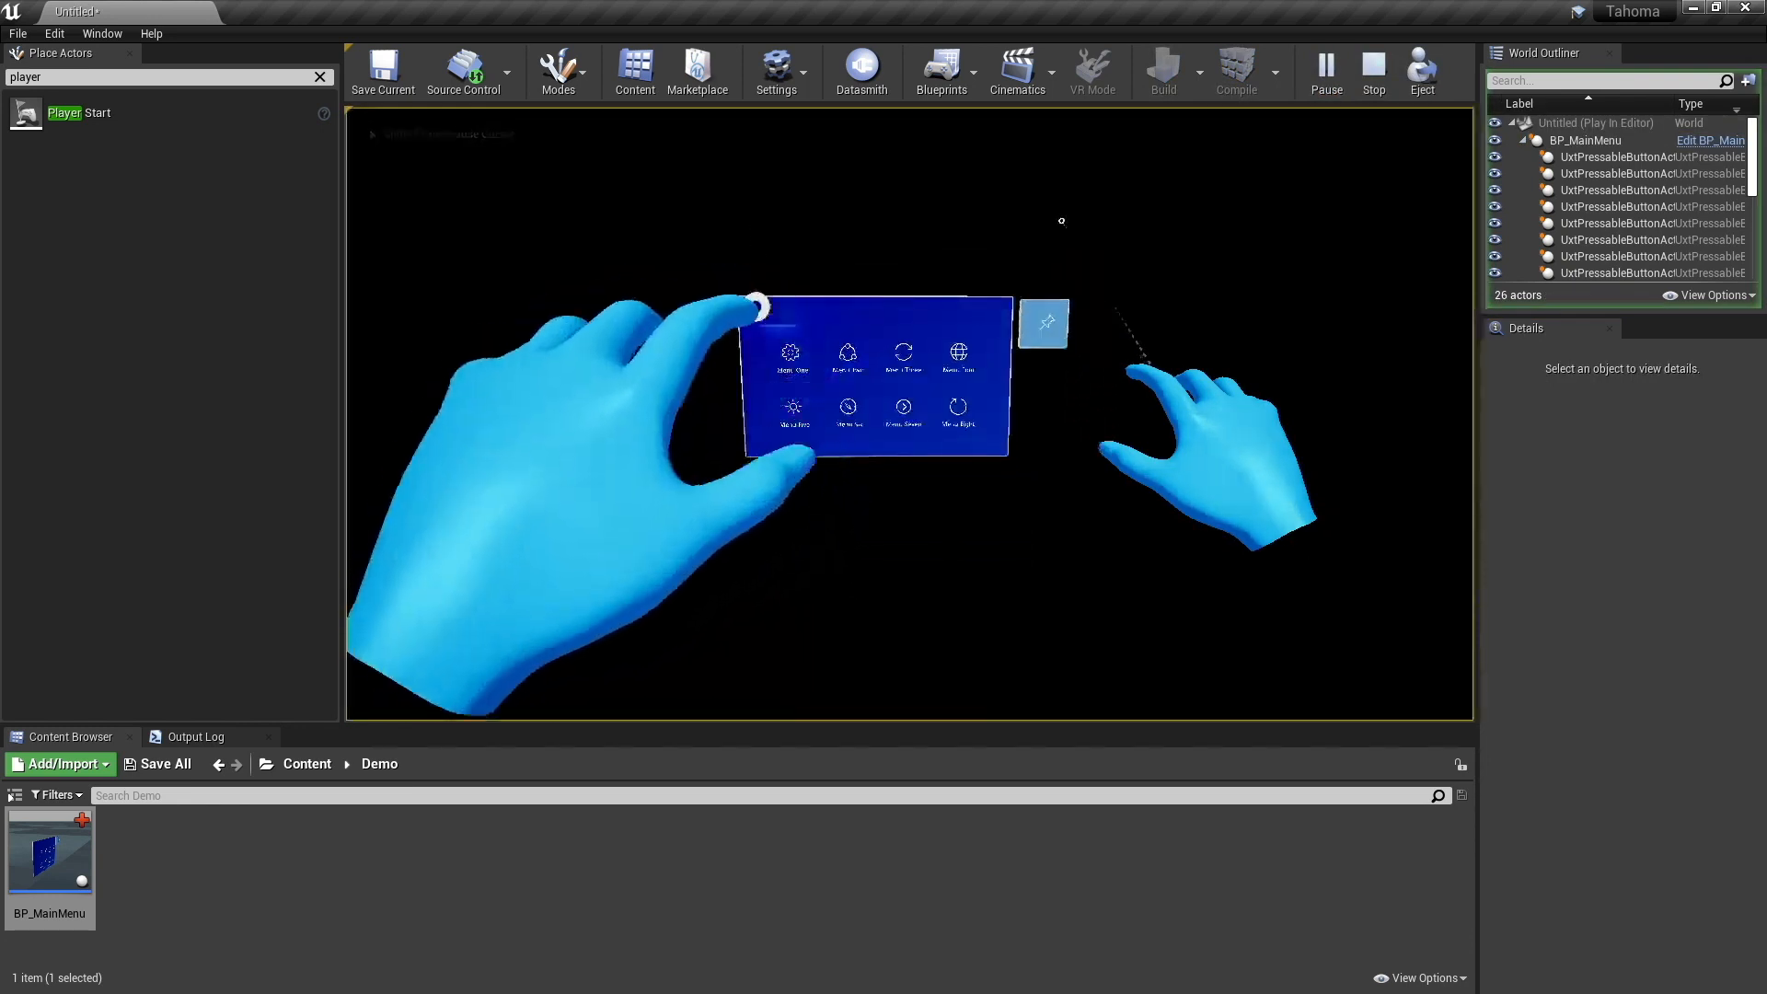
alt+scroll(909, 414, up, 3)
alt+scroll(910, 414, down, 3)
alt+scroll(909, 414, up, 3)
alt+scroll(909, 415, down, 3)
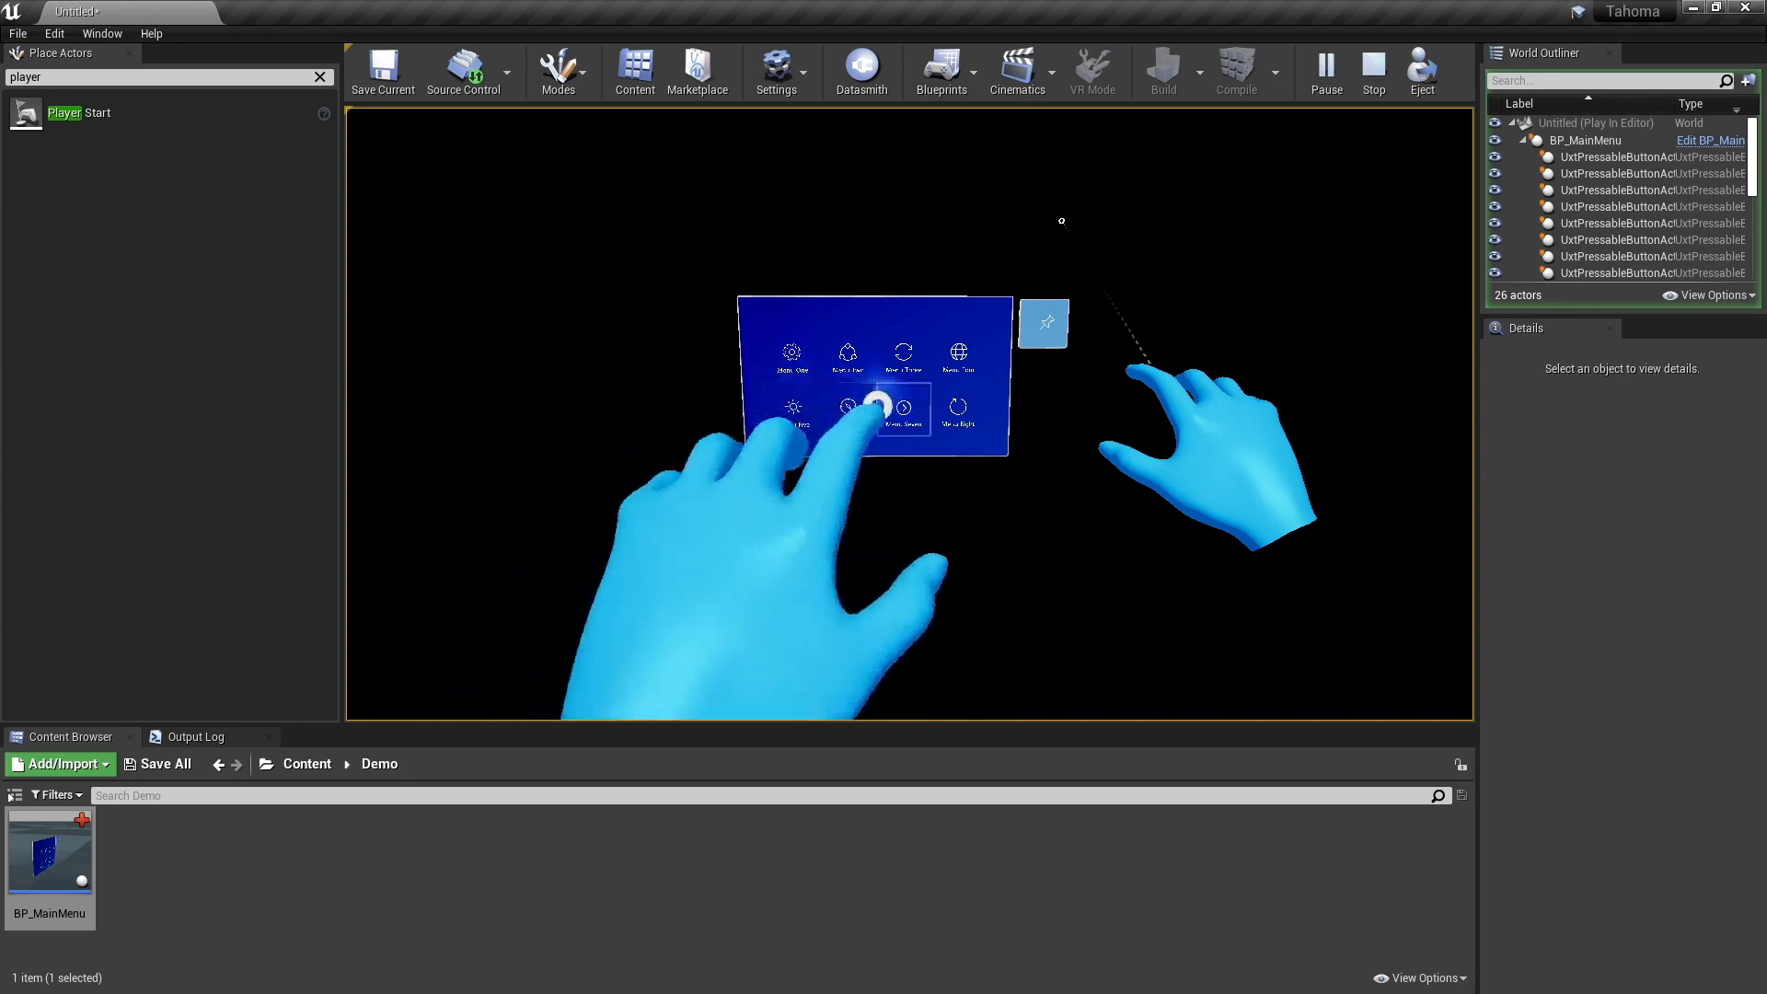
alt+scroll(909, 415, up, 3)
alt+scroll(910, 414, down, 2)
alt+scroll(910, 415, up, 3)
alt+scroll(910, 414, down, 2)
alt+scroll(909, 414, up, 2)
alt+scroll(910, 414, down, 3)
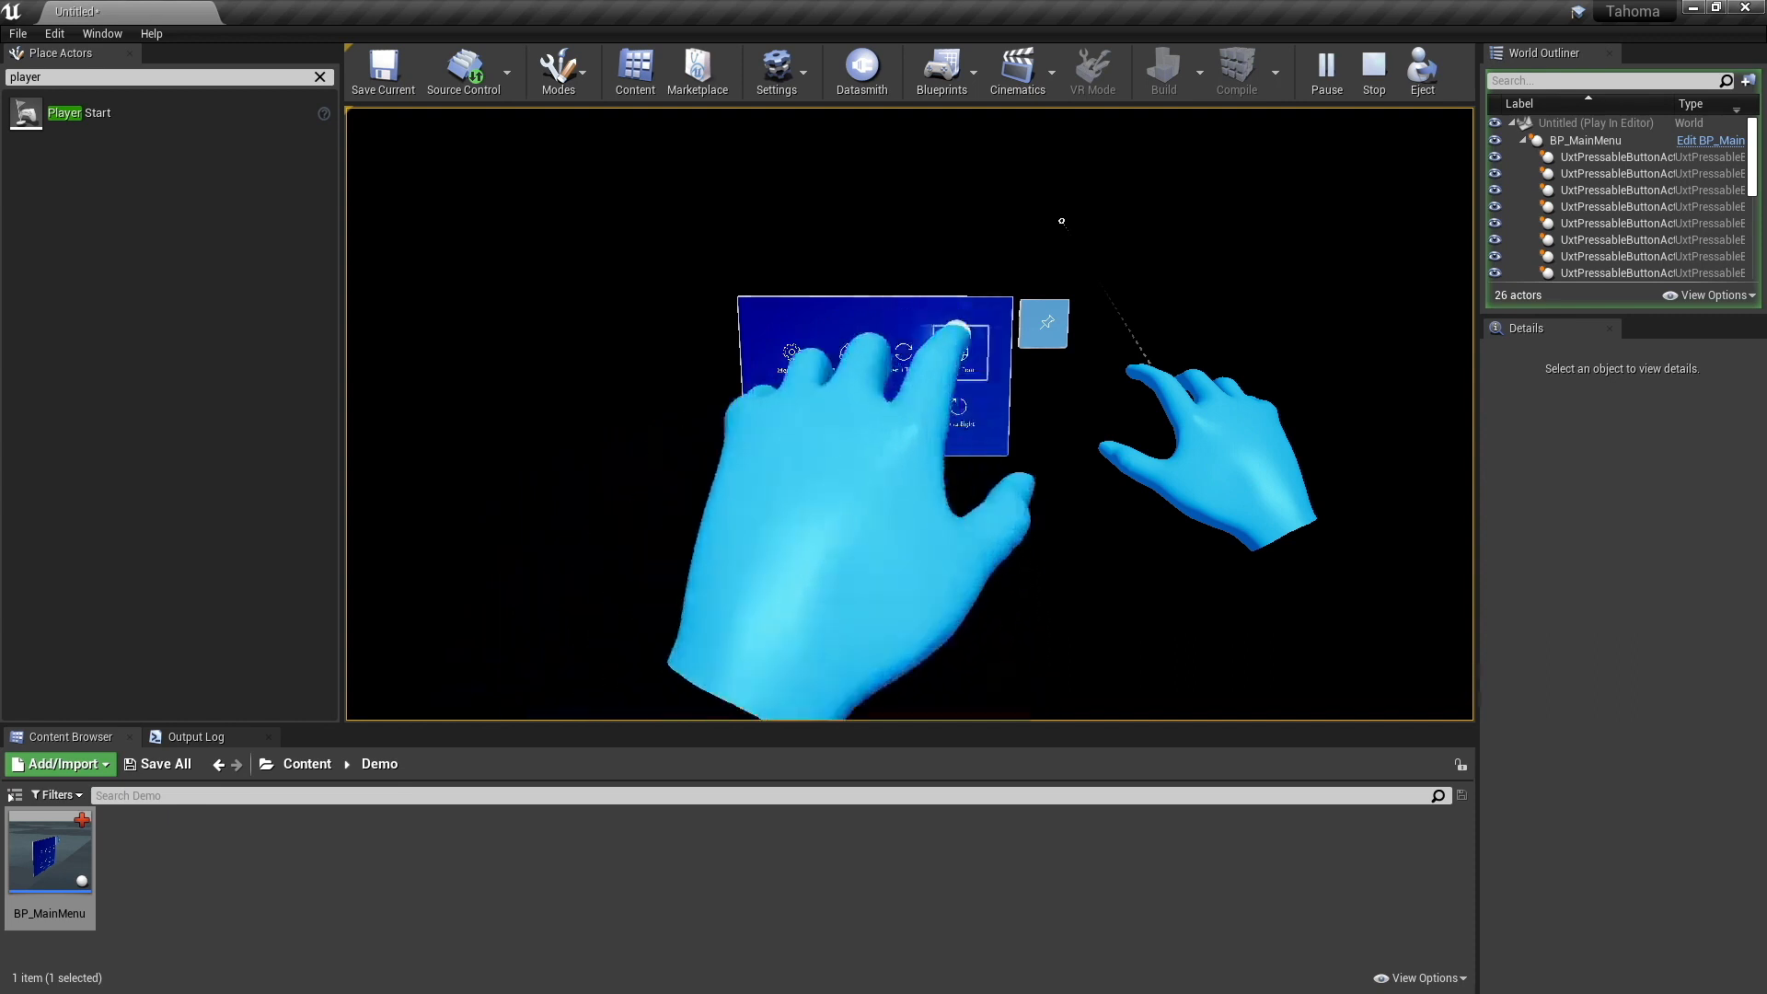
key(Escape)
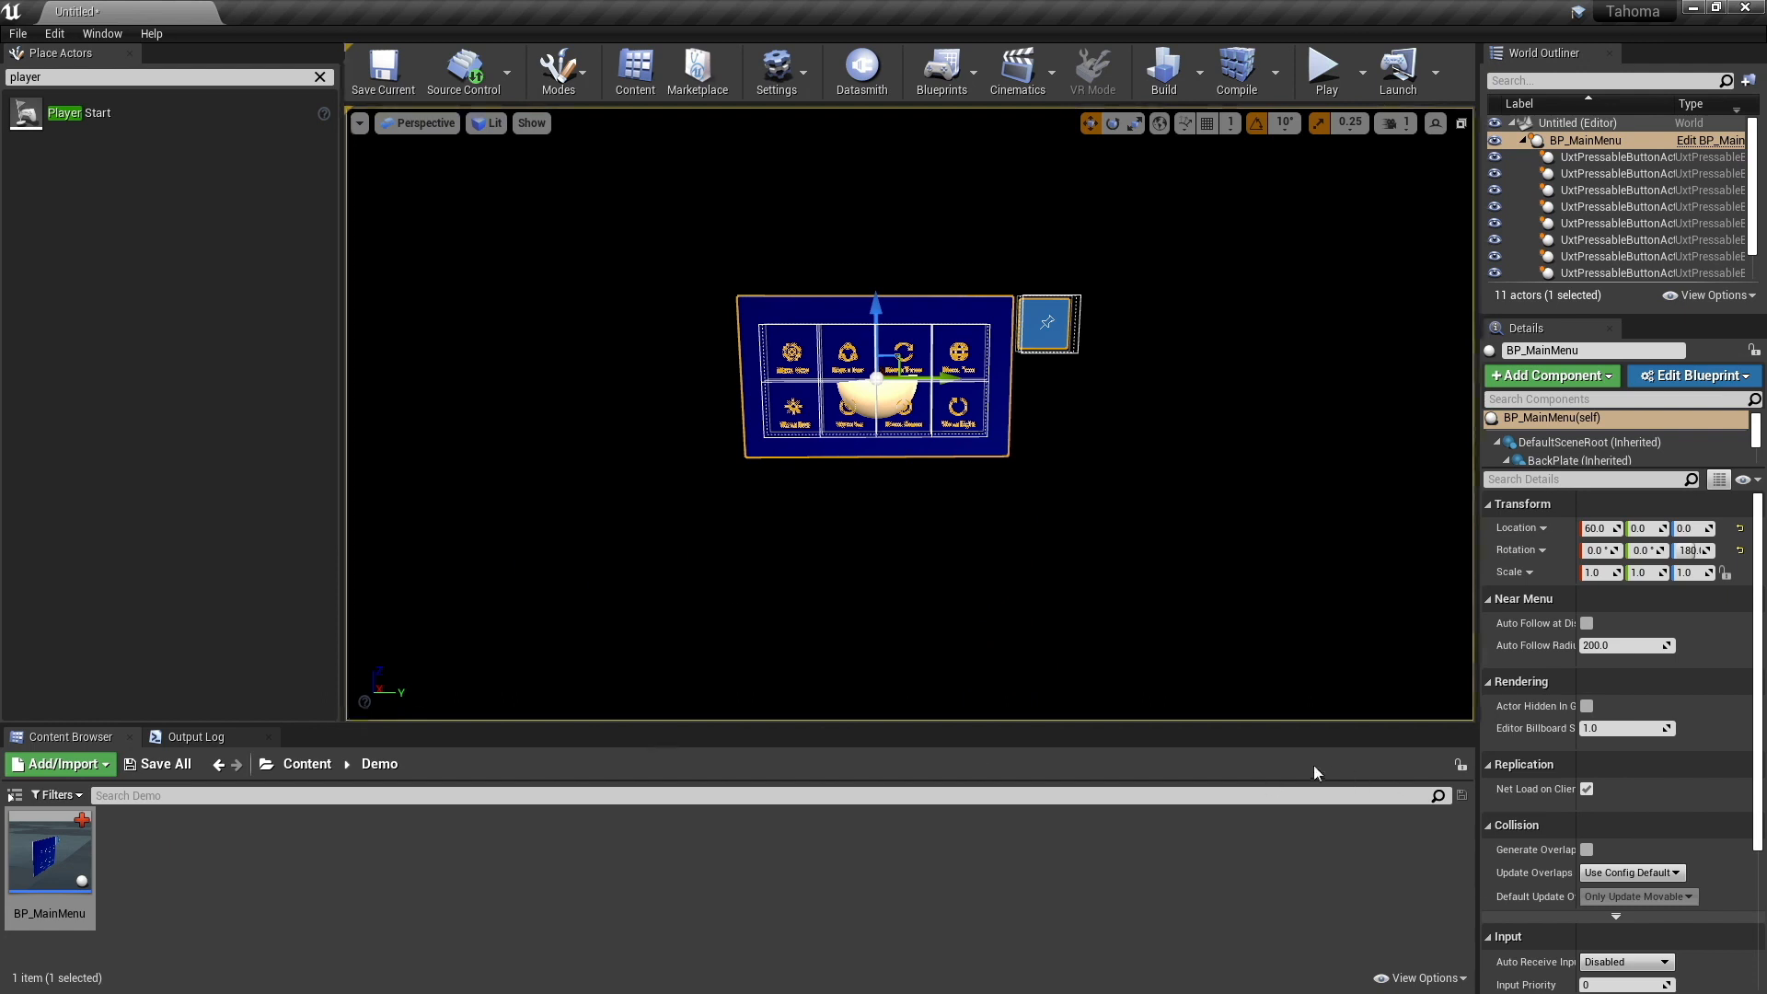
- Create a blueprint class in the Demo folder with PC_Liquid_Air_Blueprint as its parent and name it BP_Computer
right_click(209, 839)
click(268, 357)
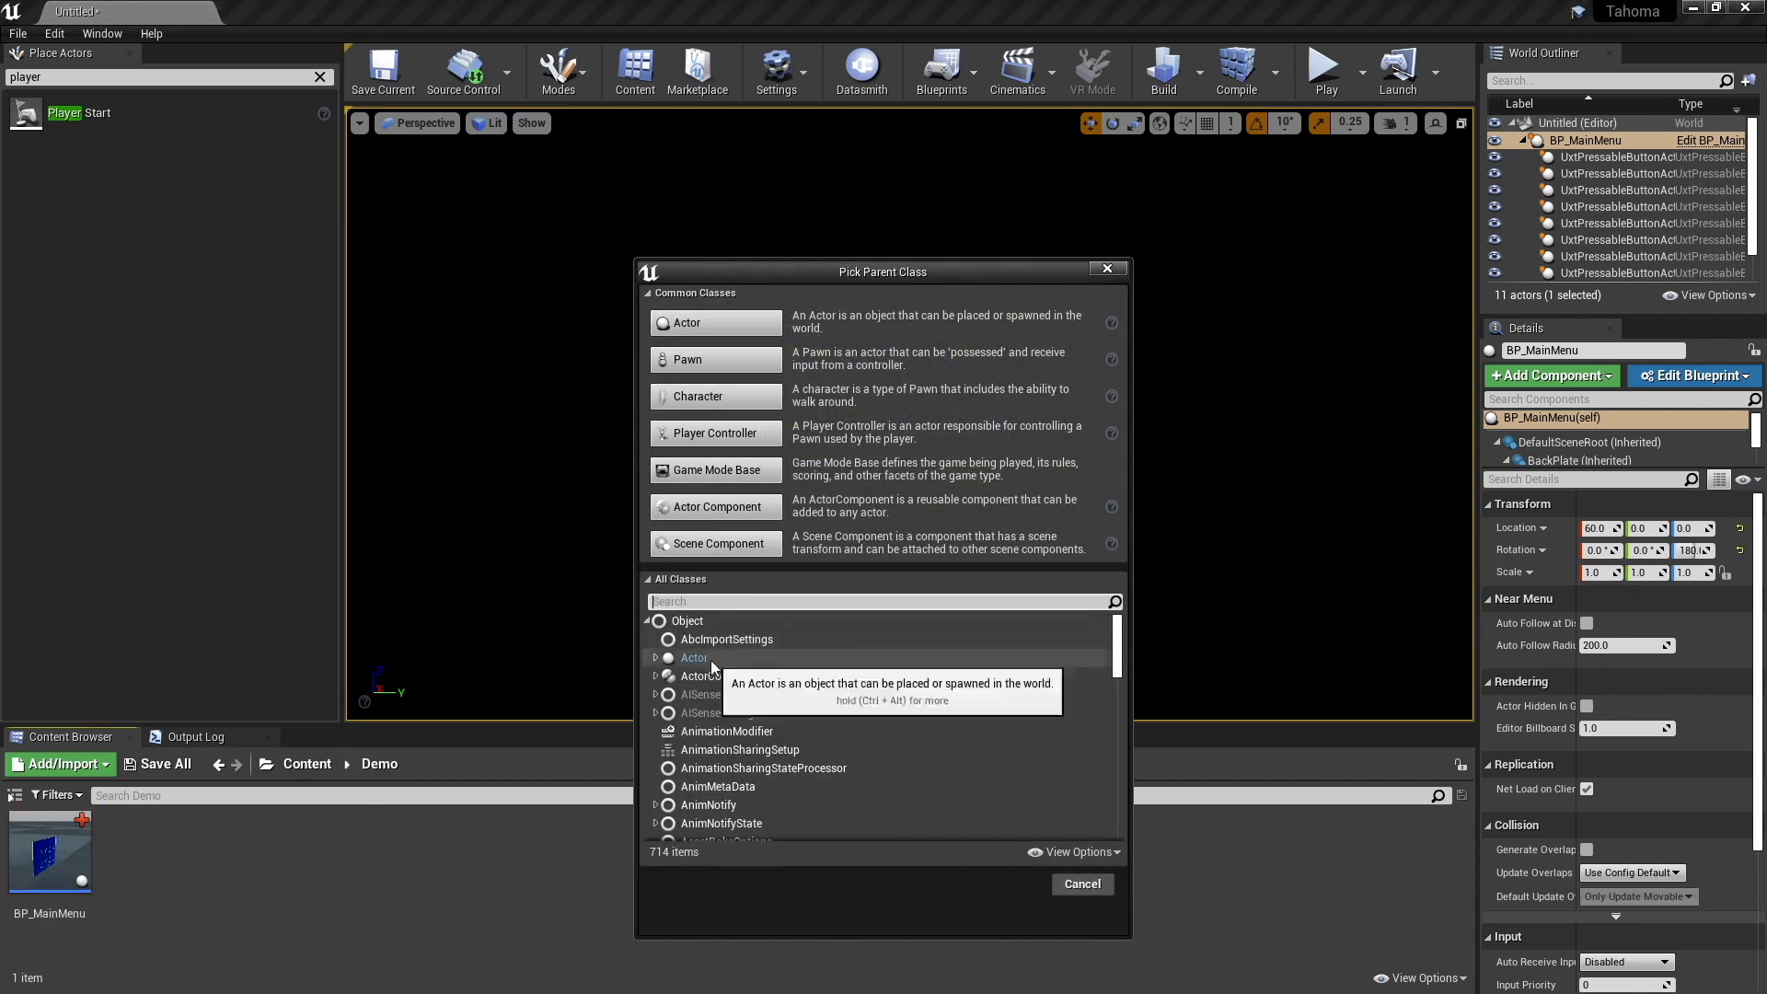
text(liq)
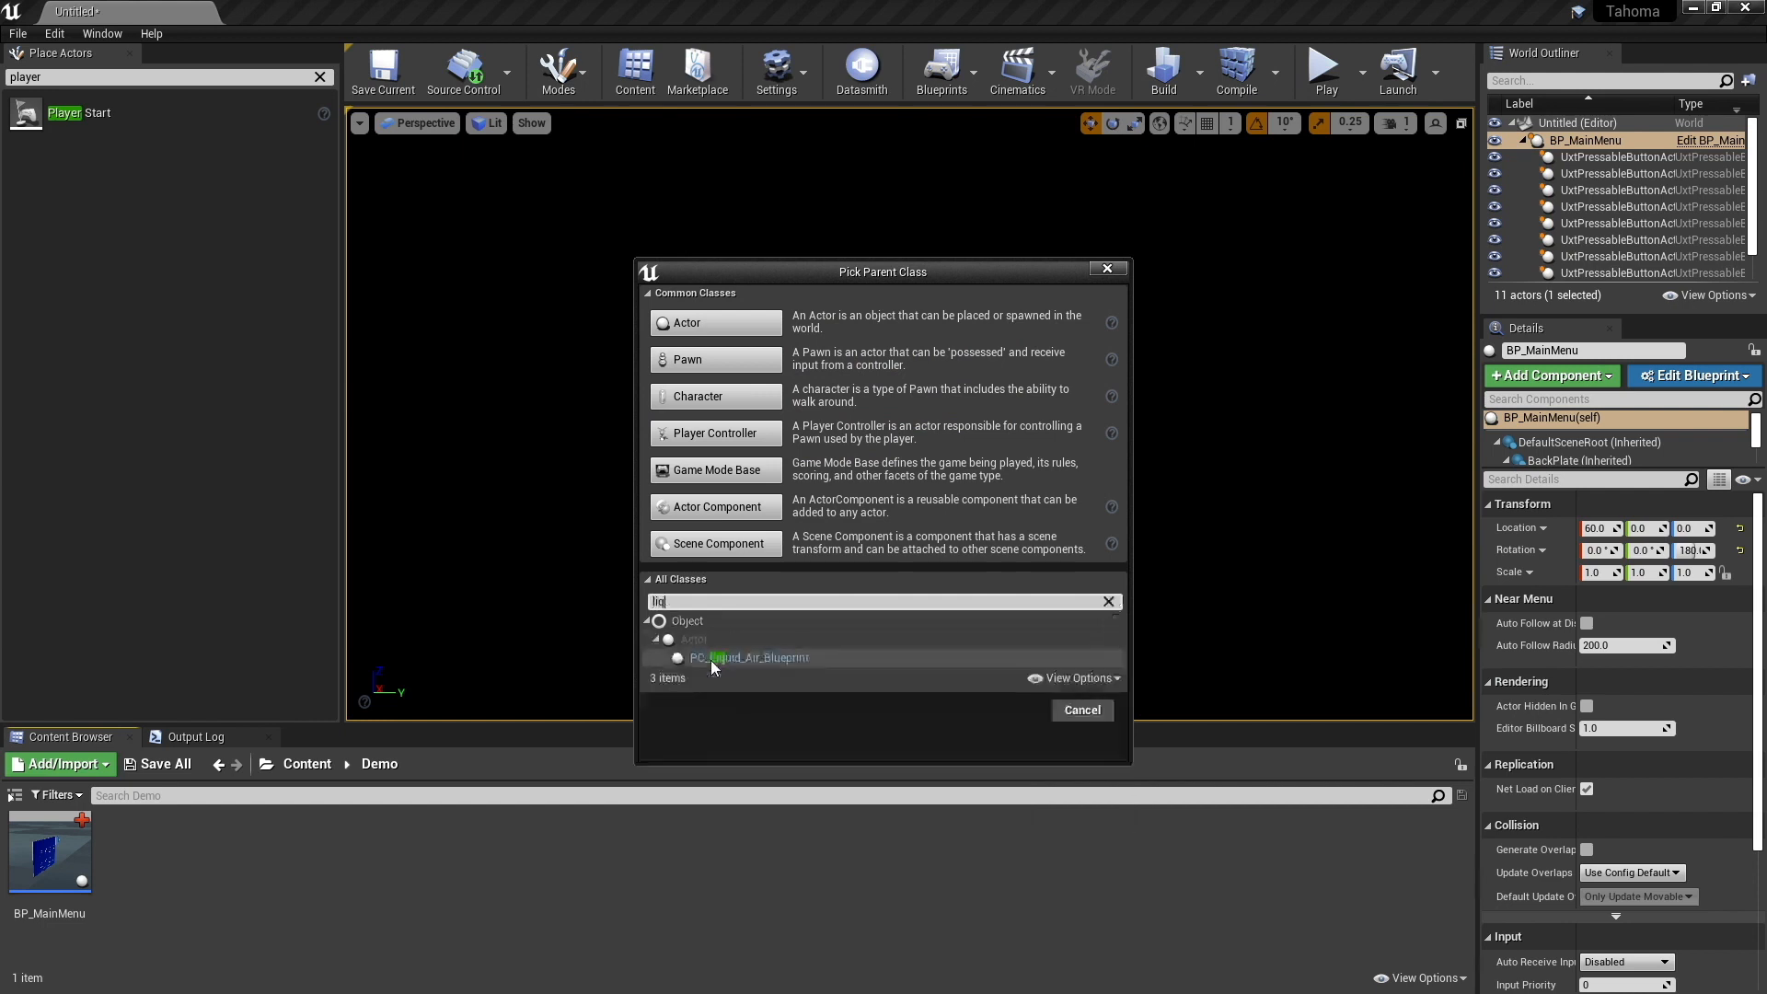
click(711, 658)
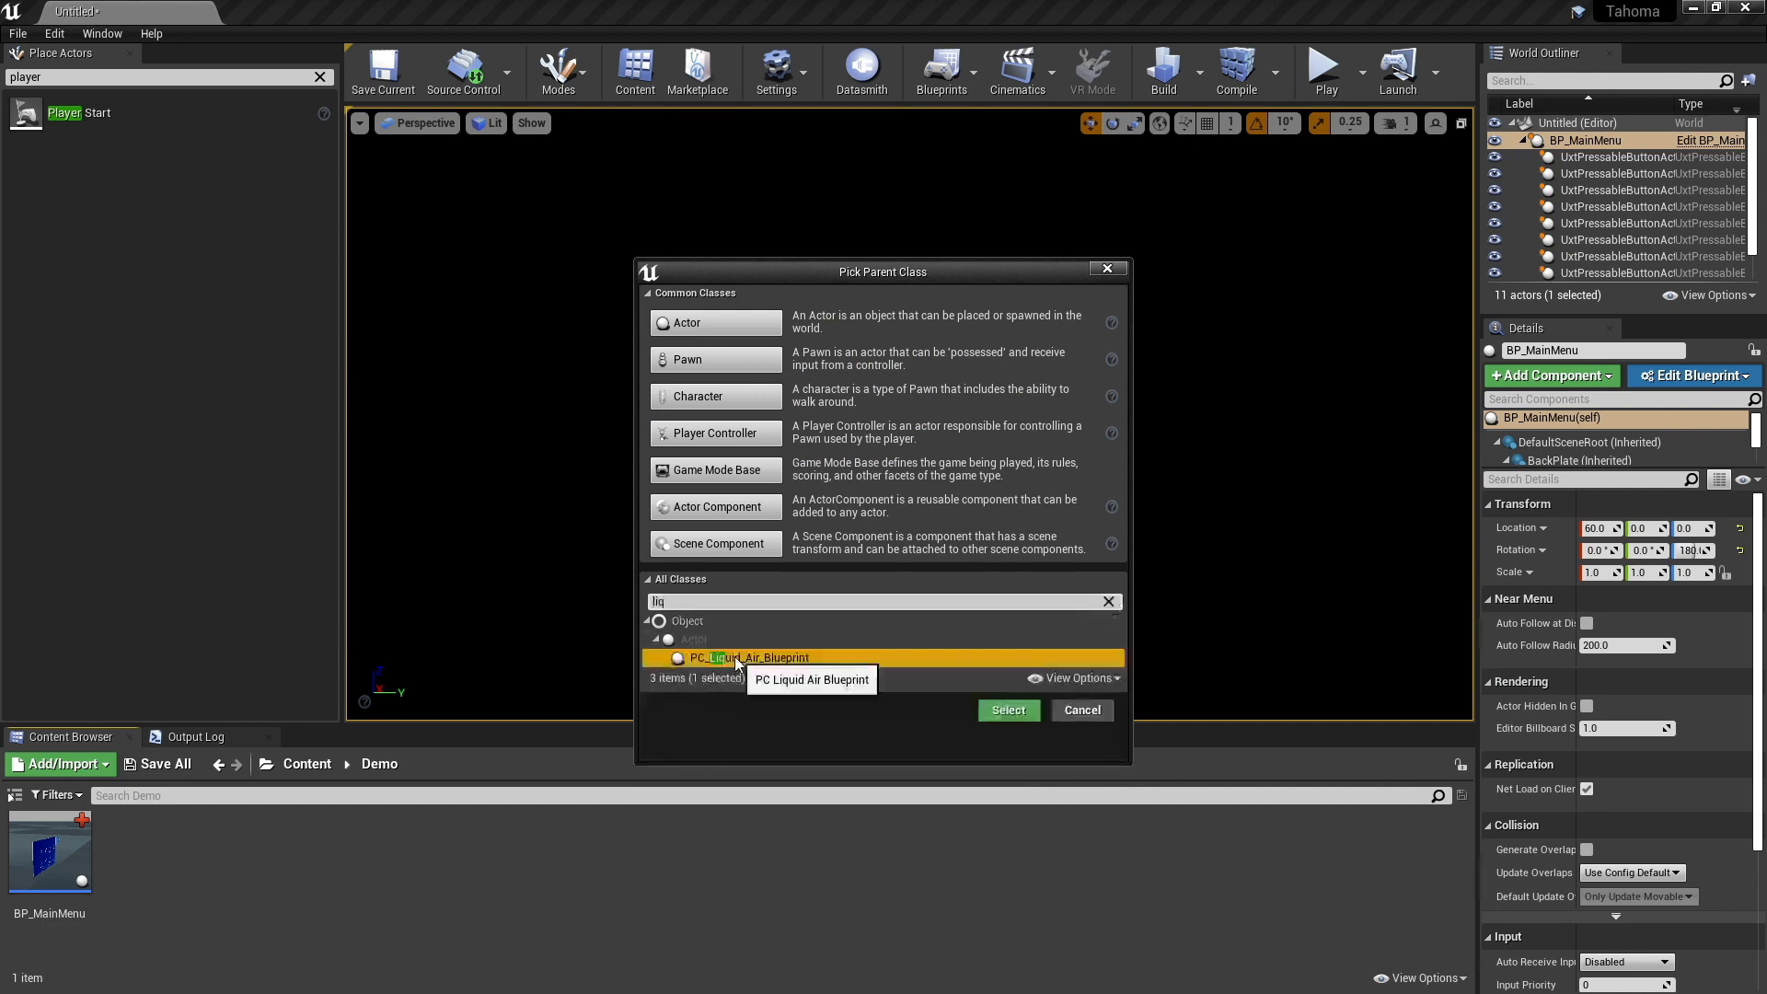
click(1009, 710)
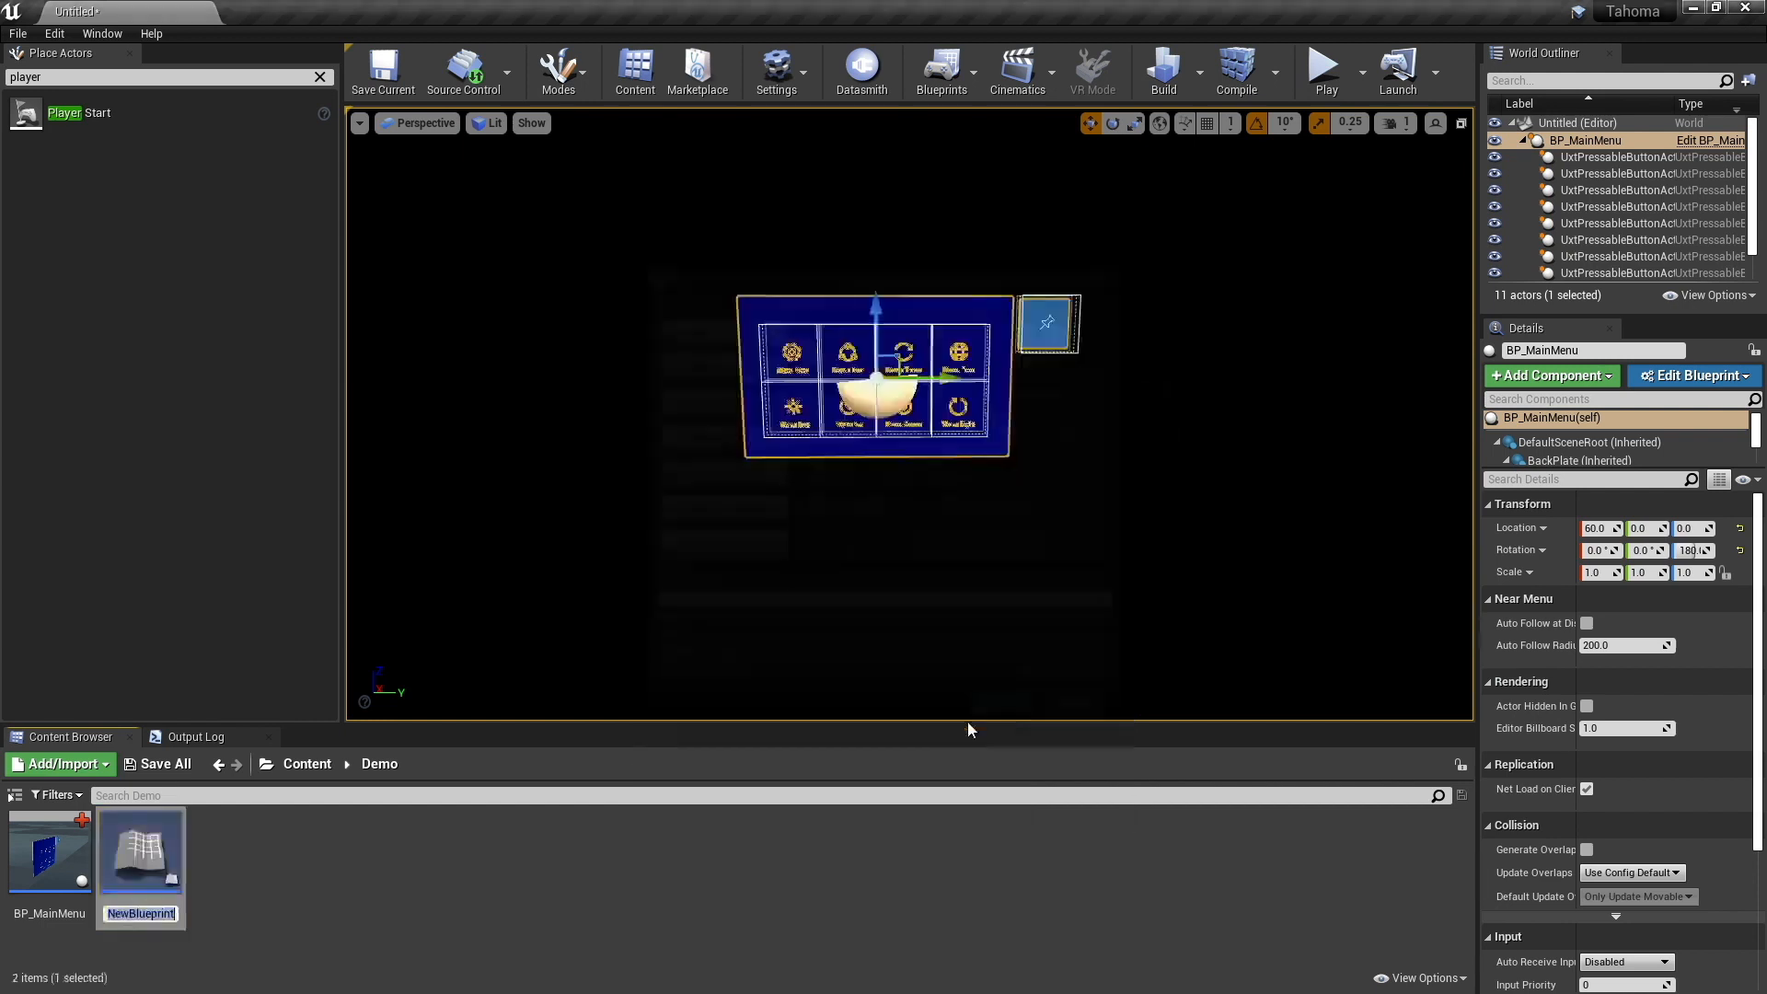
text(BP_)
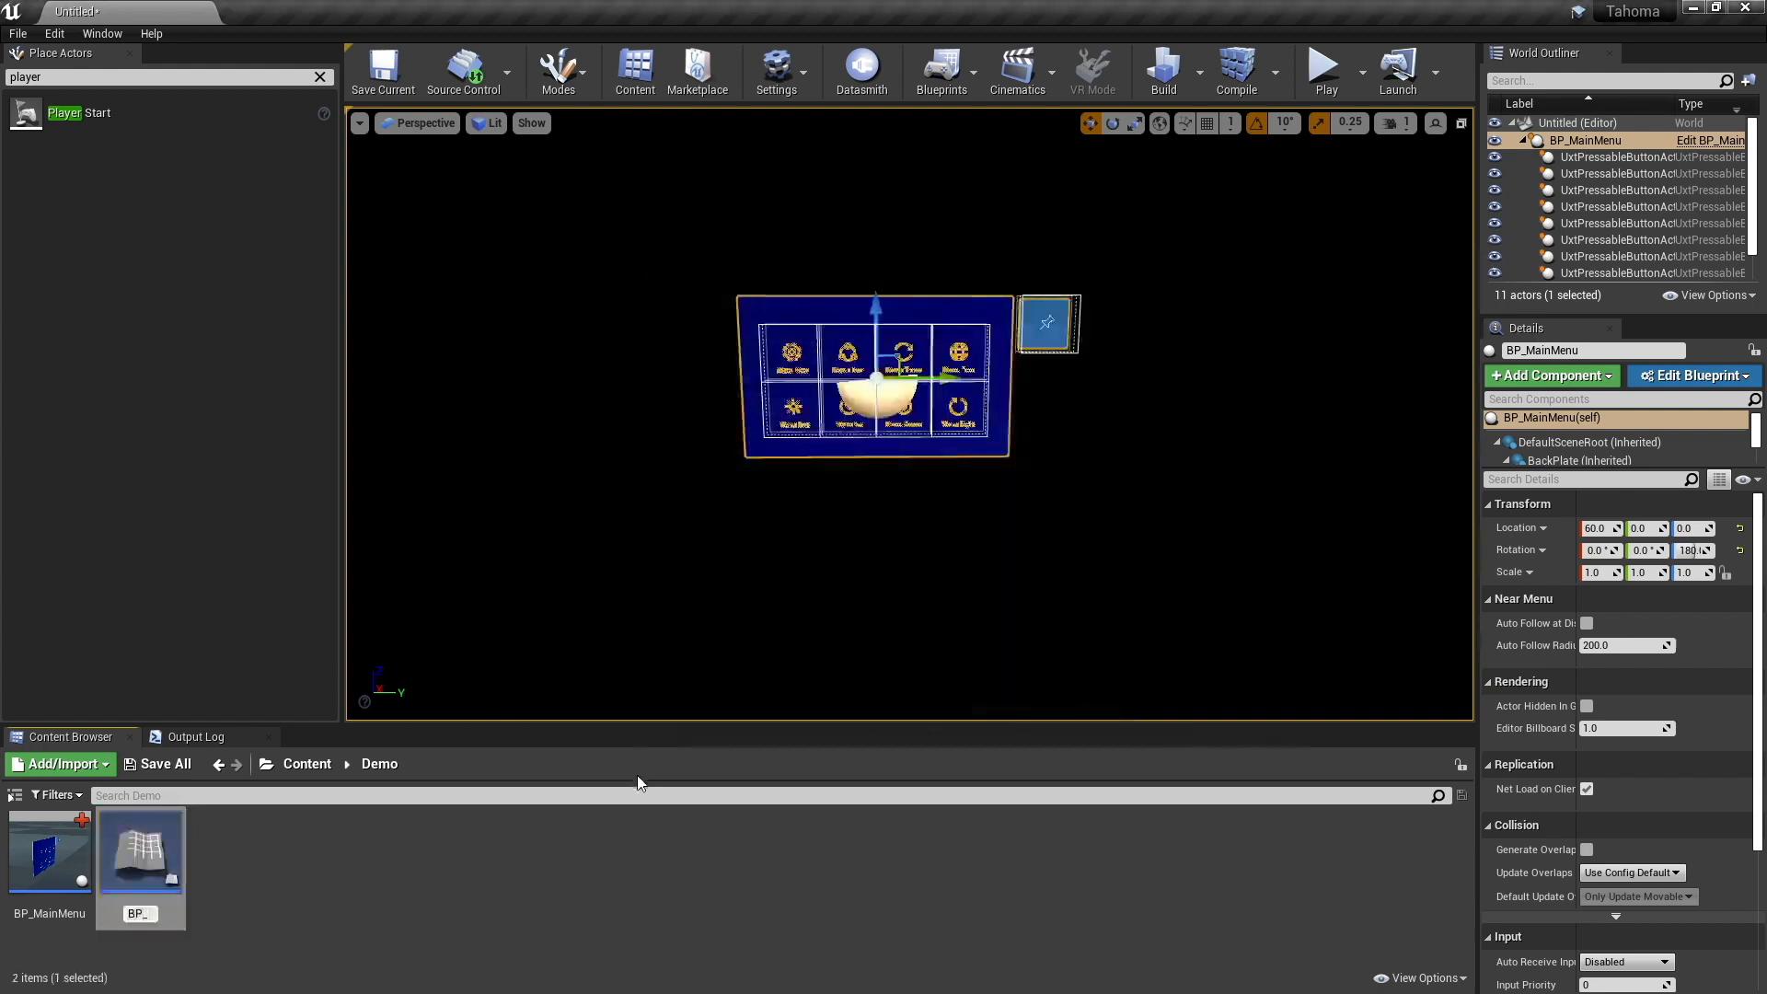
text(Computer)
key(Return)
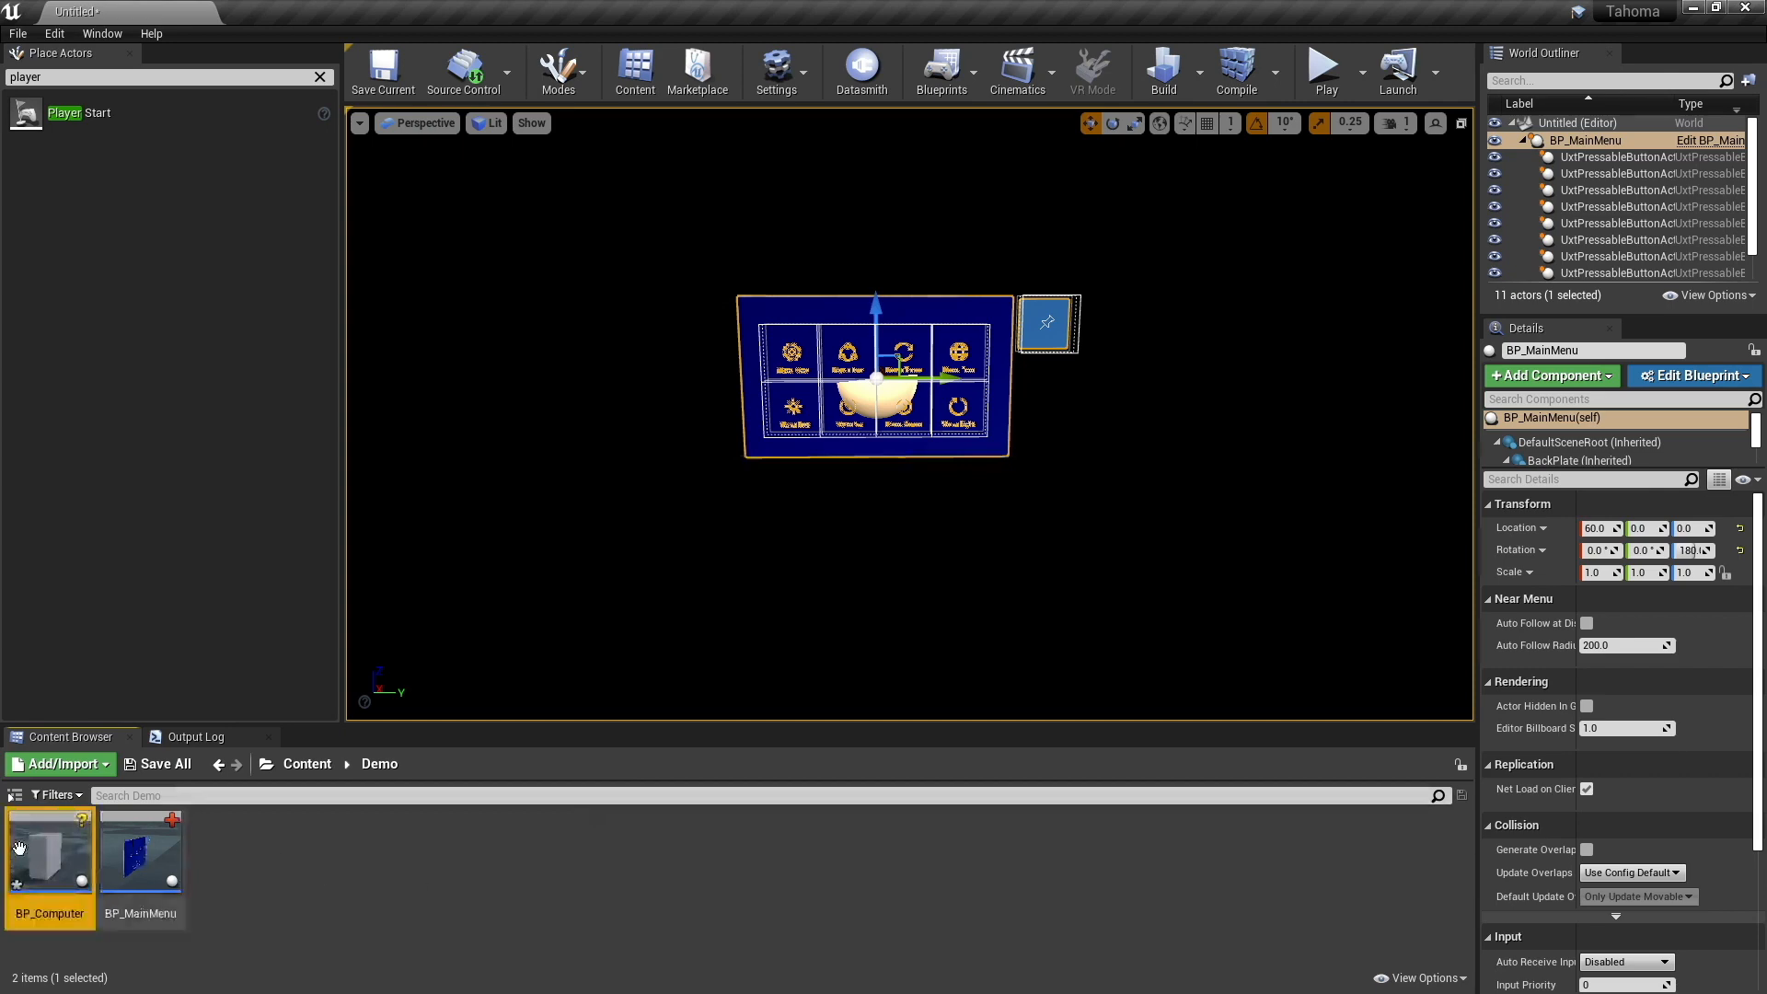
- Place BP_Computer in the level near the menu and set its X location to 60
drag(49, 856, 782, 402)
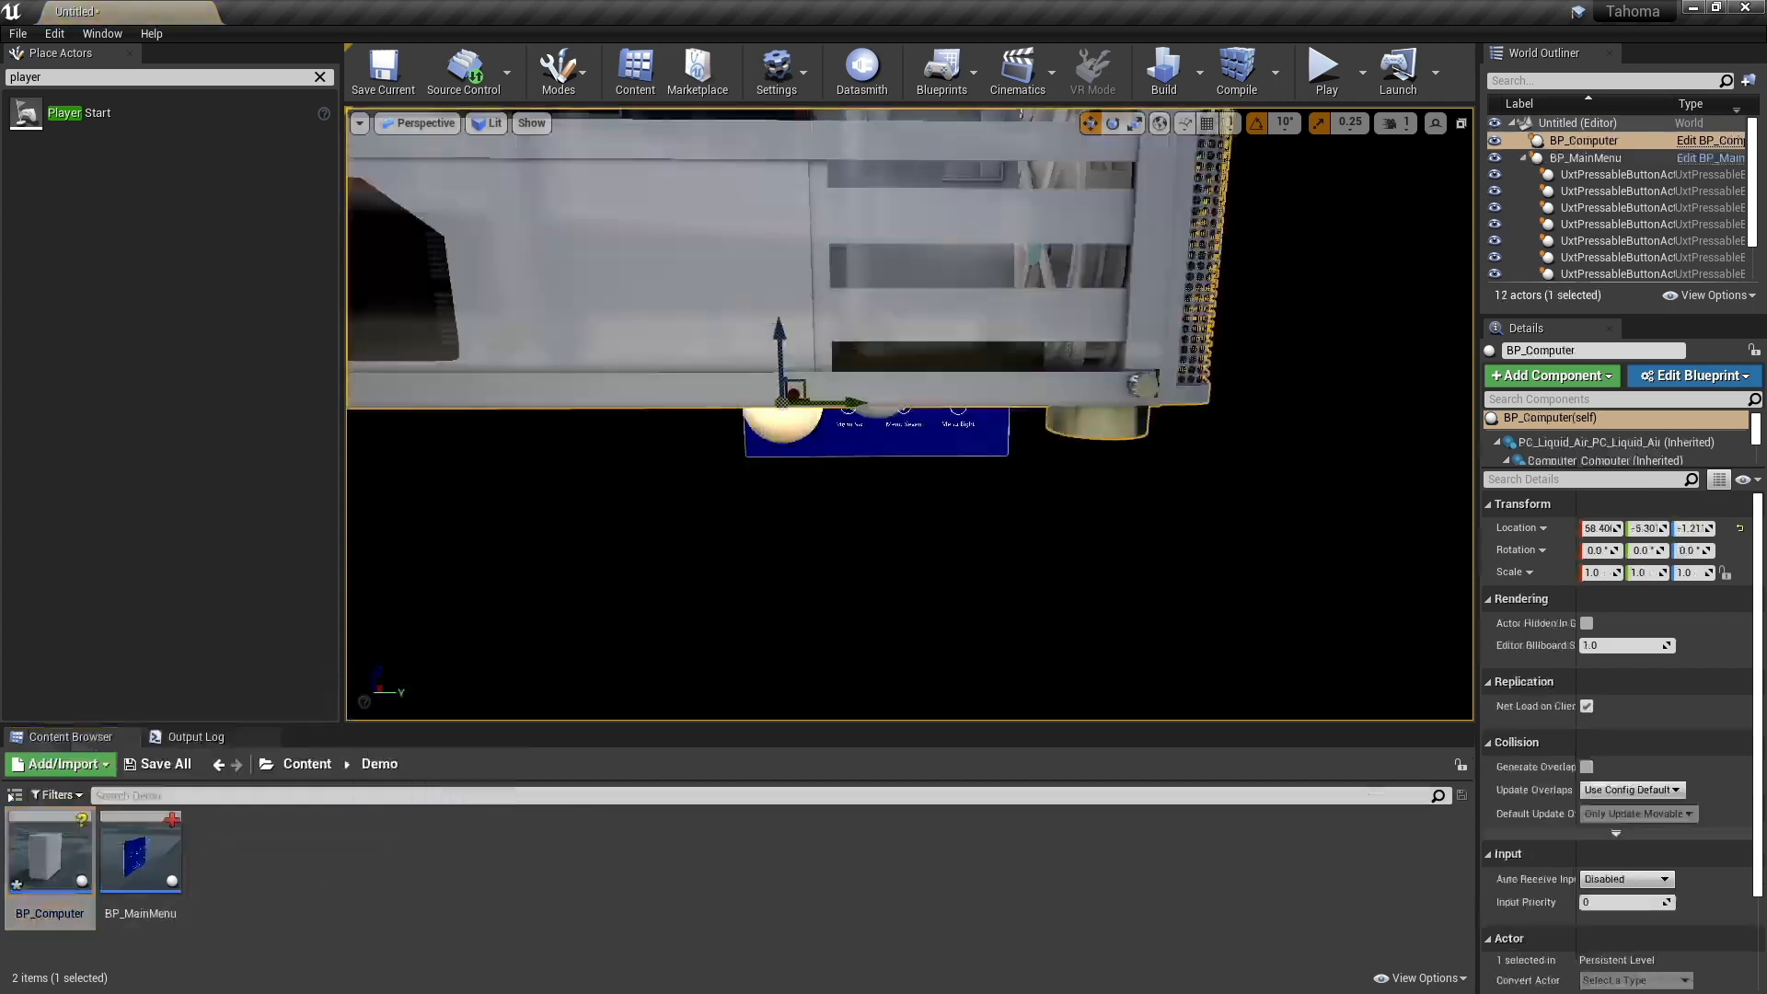
key(s)
right_drag(1004, 346, 1004, 345)
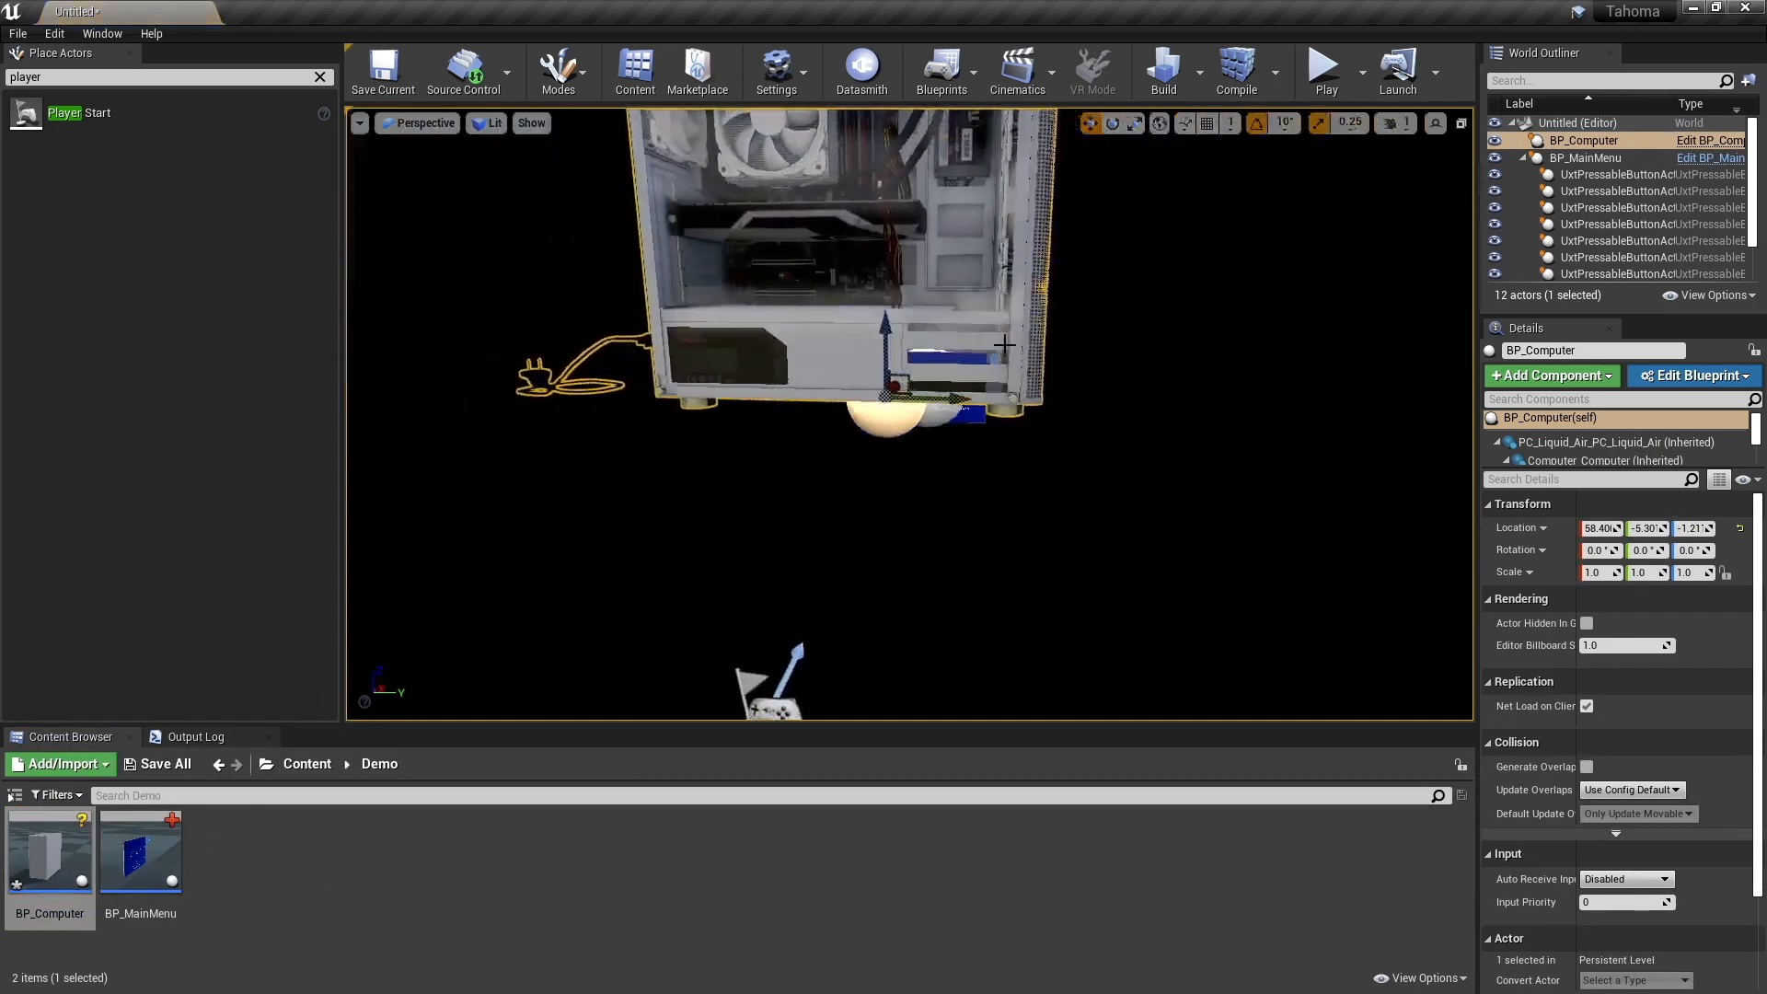
click(1598, 528)
text(60)
key(Return)
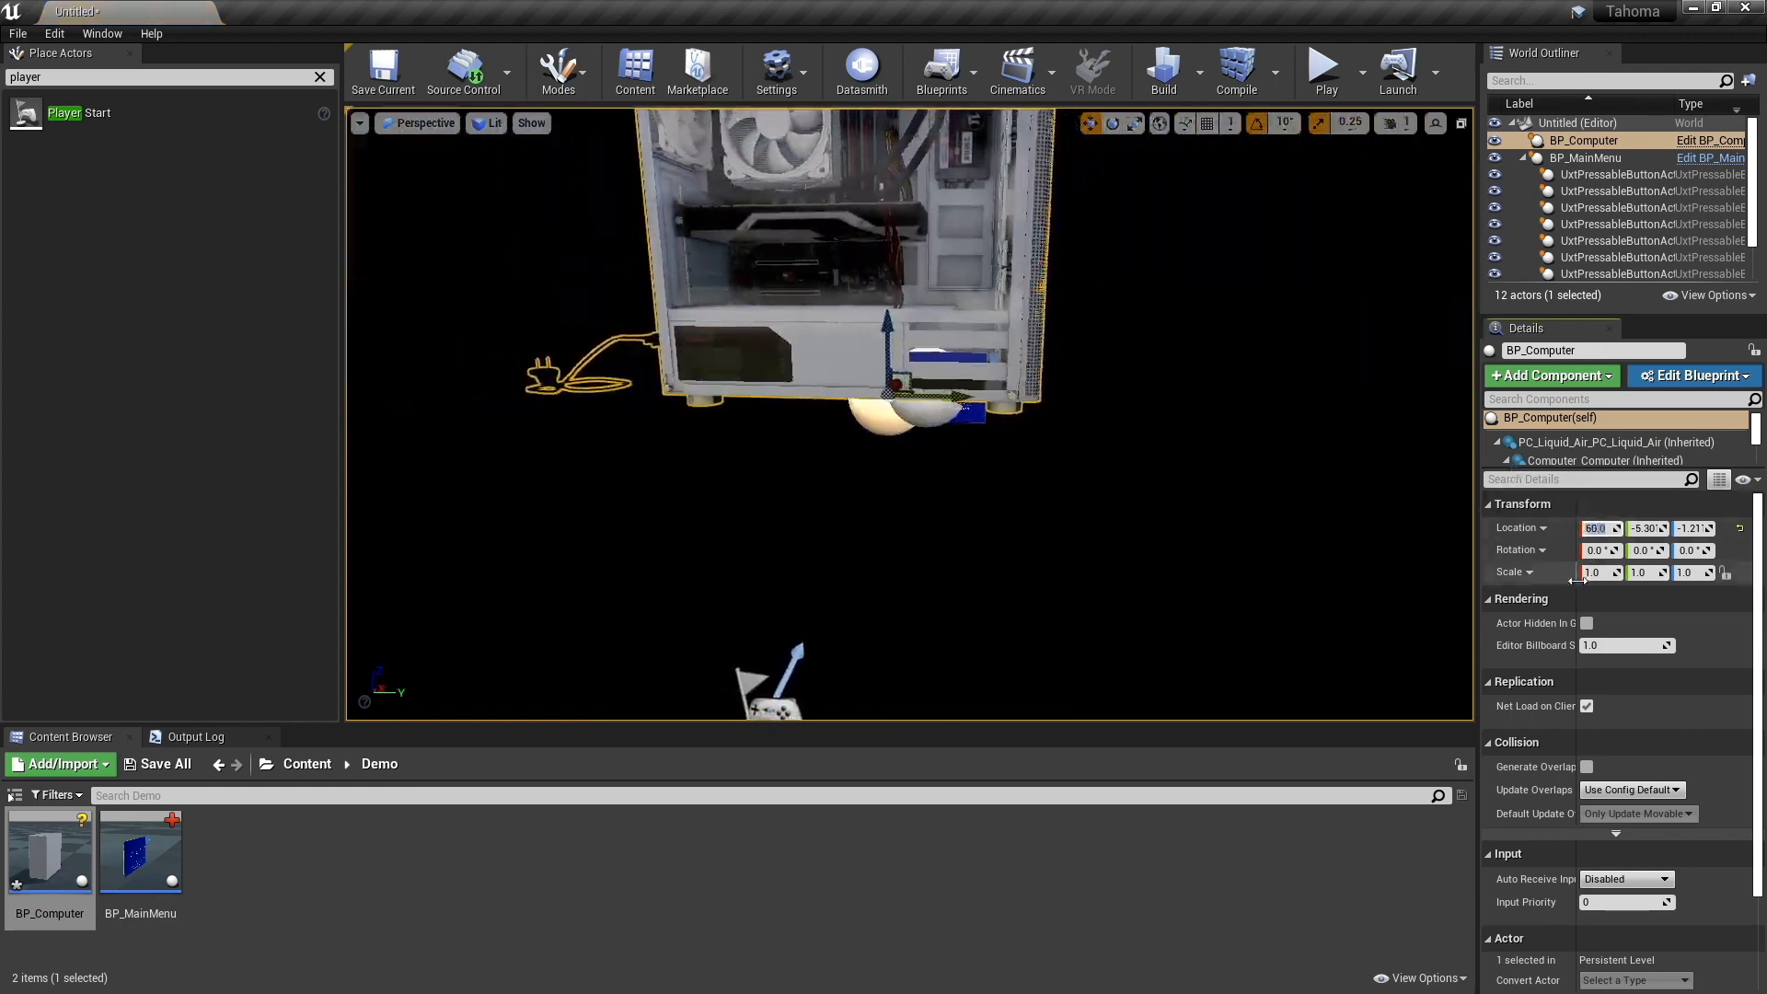
- Move BP_Computer beside the menu to about Y -29.7 and Z -22.2, and rotate it about Z to angle toward the player
drag(959, 394, 781, 391)
drag(711, 317, 692, 463)
click(1688, 550)
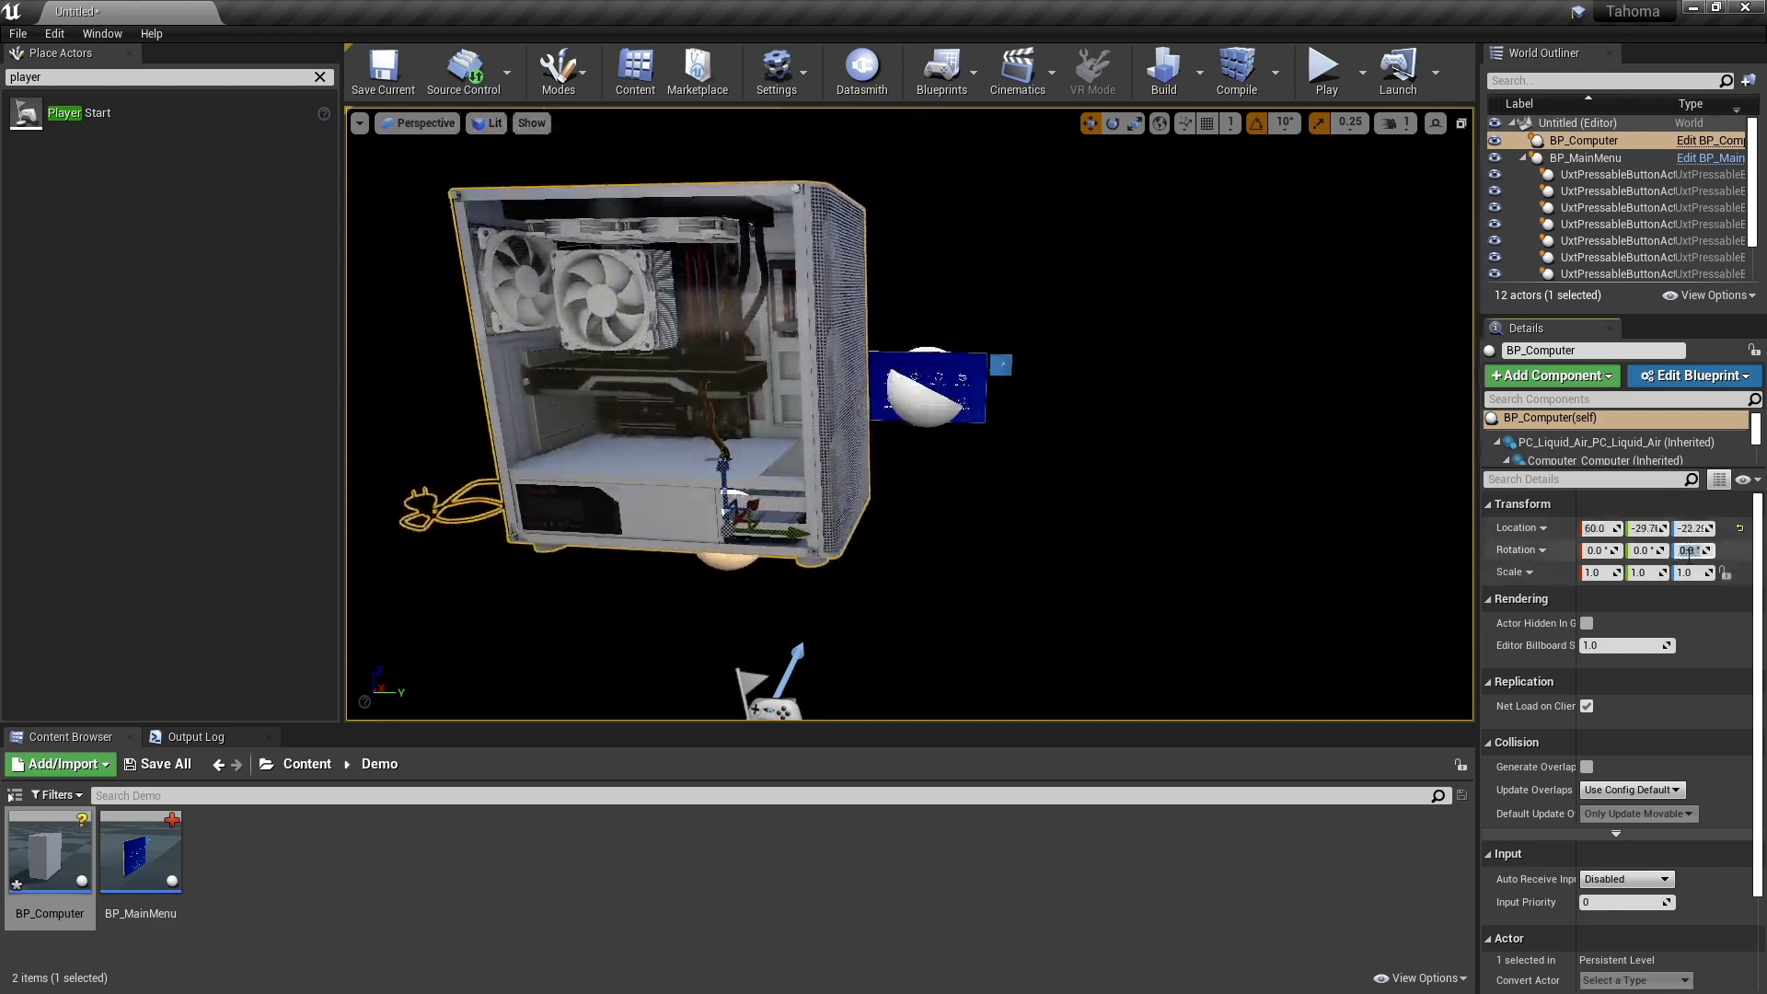
text(29)
key(Return)
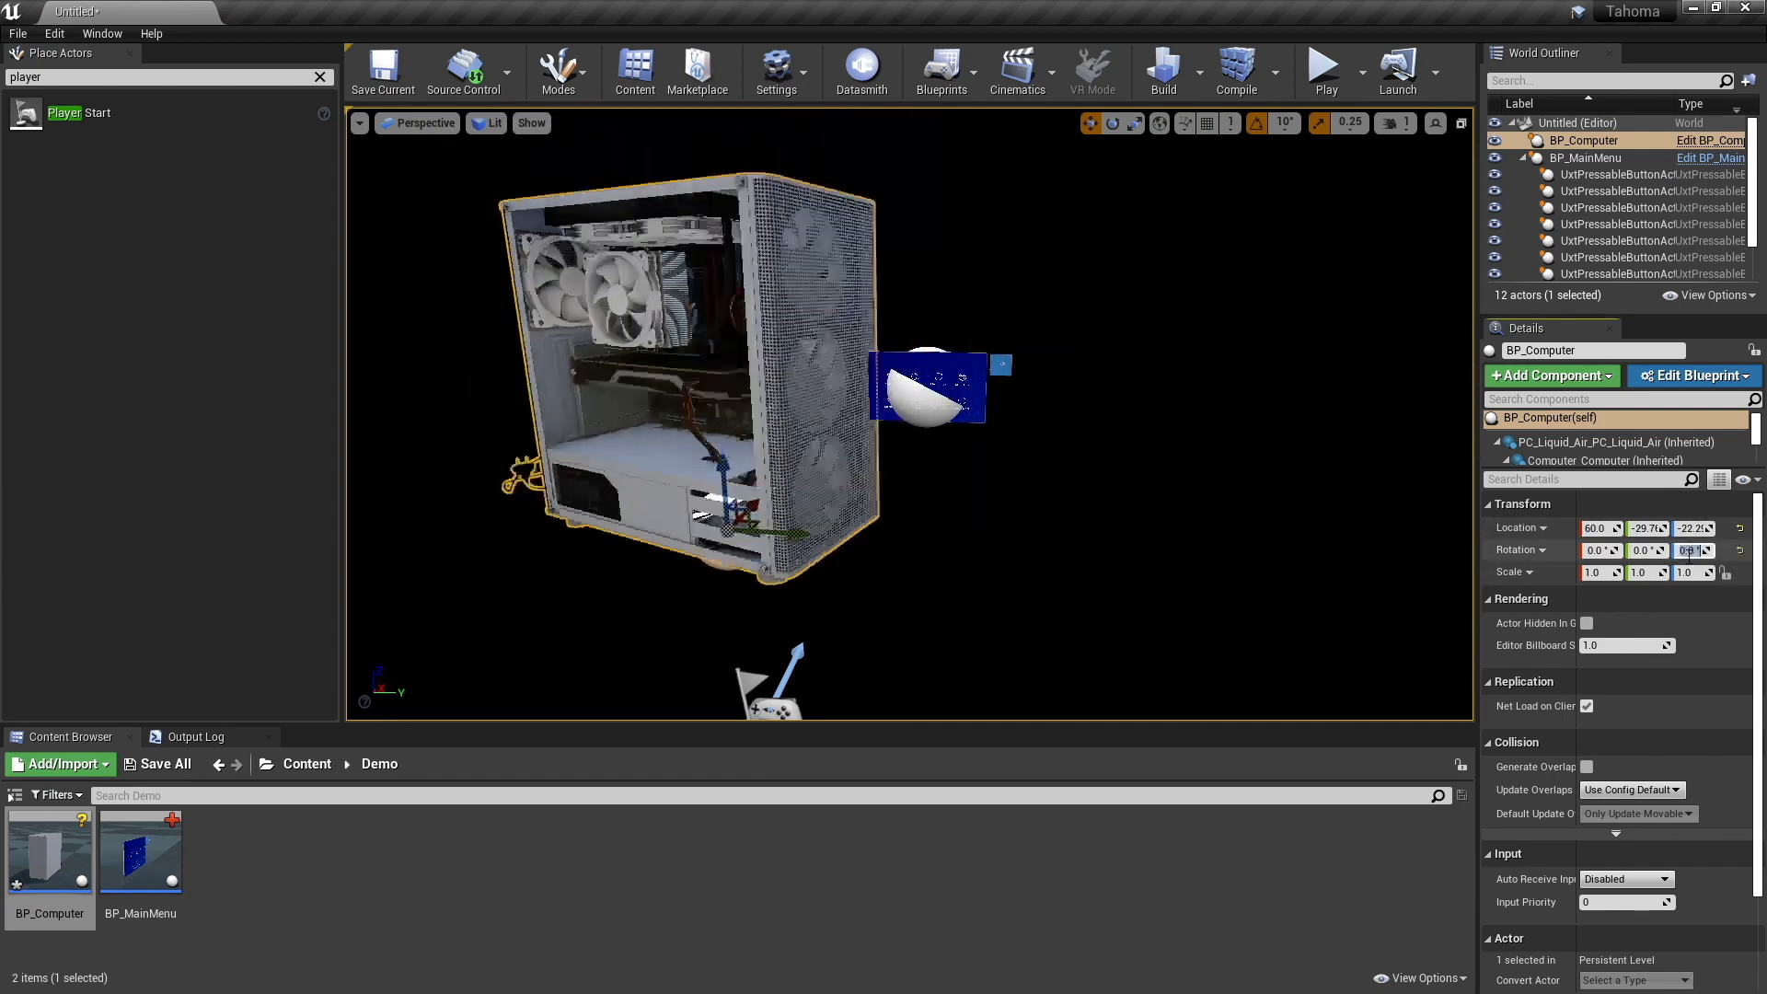
text(-29)
key(Return)
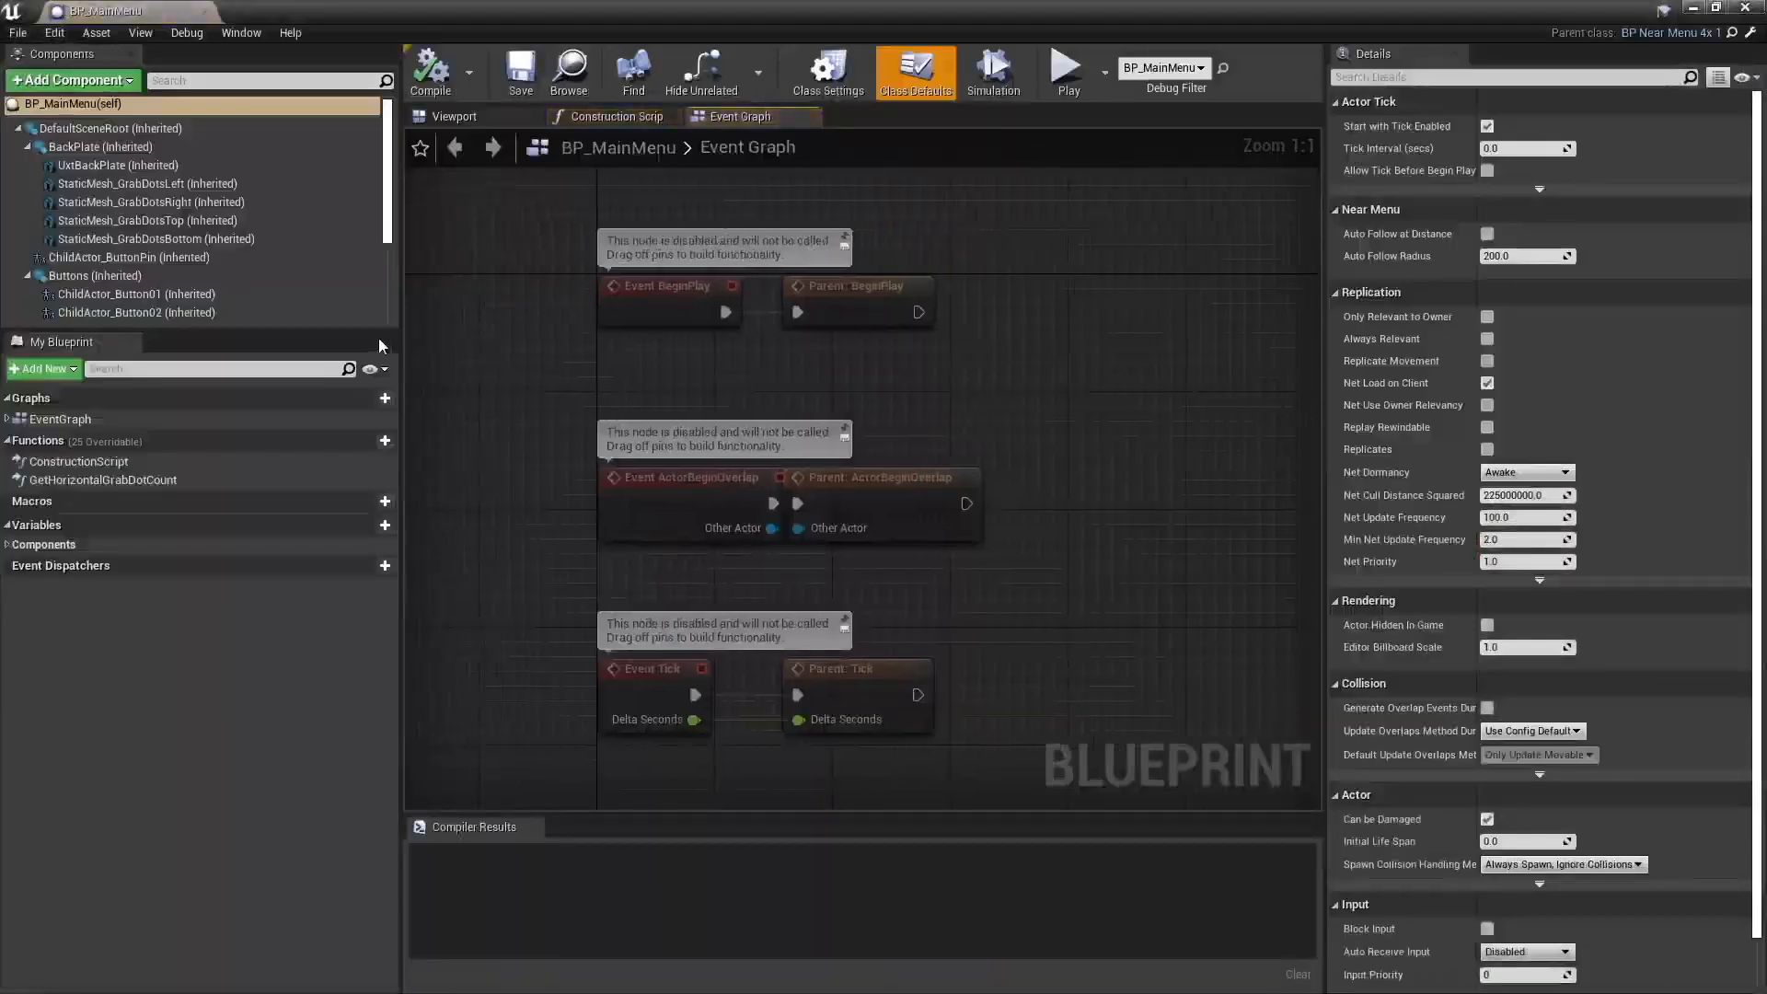
- Show the BP_MainMenu blueprint in its 3D viewport and select the UxtBackPlate component
click(454, 117)
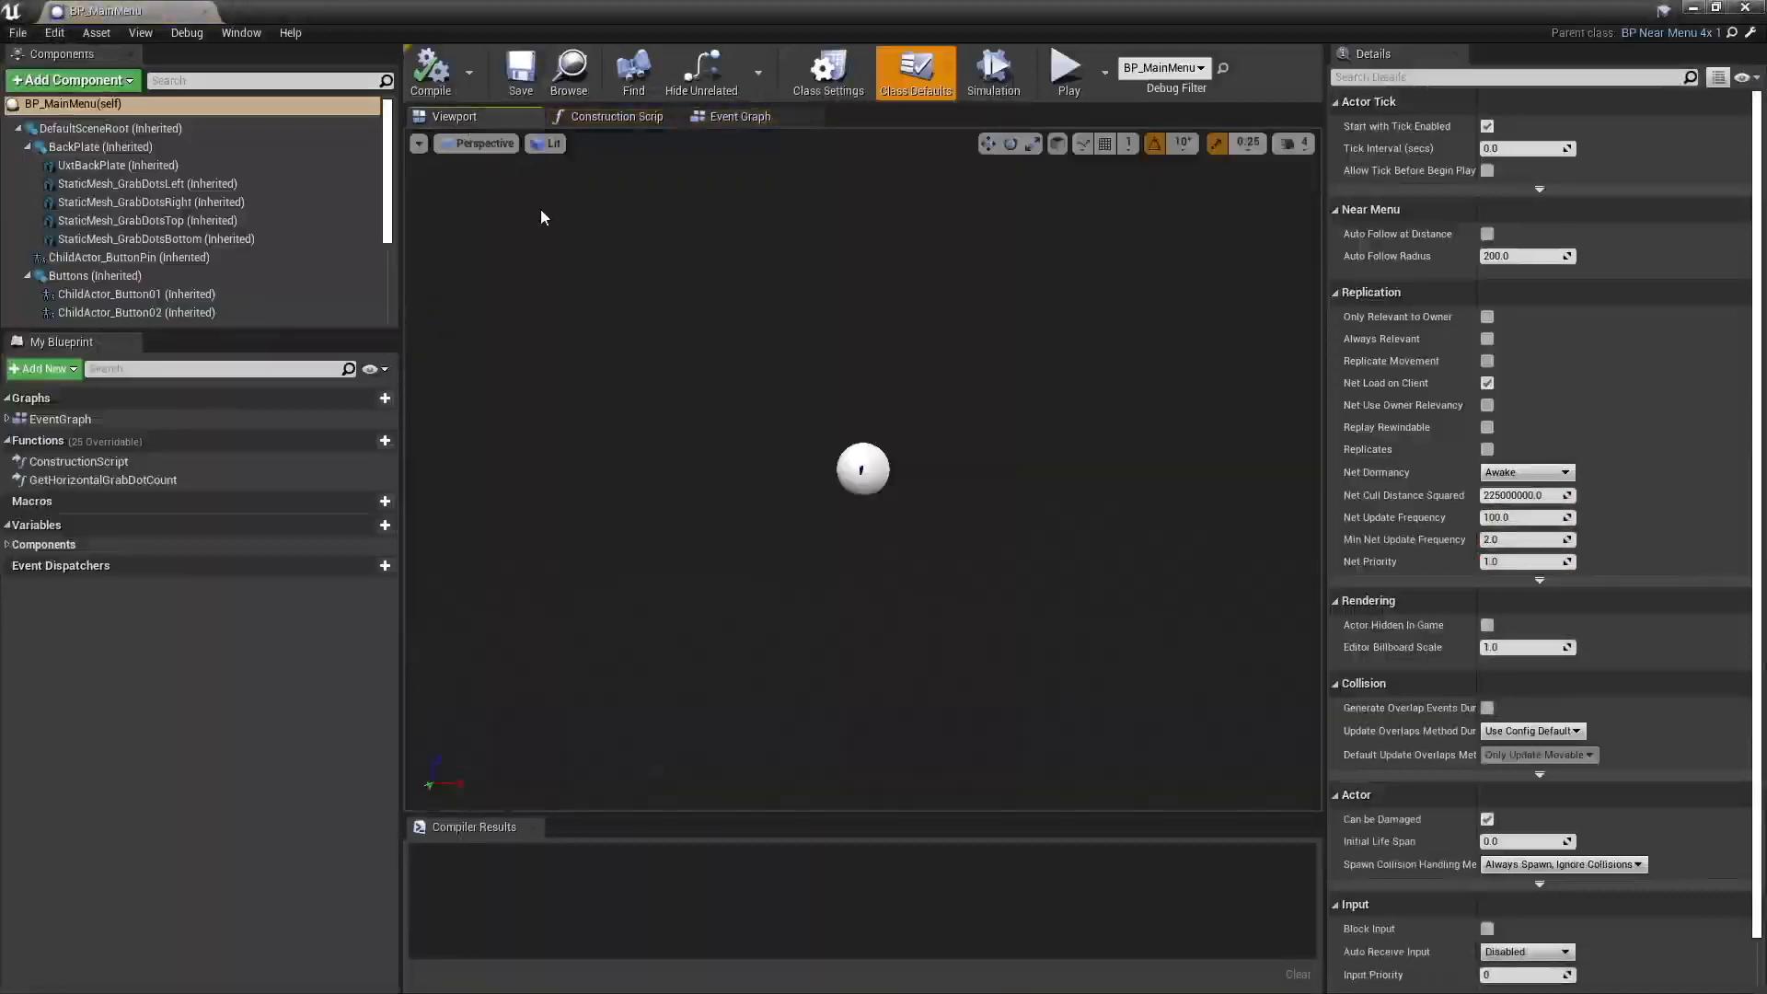
click(850, 468)
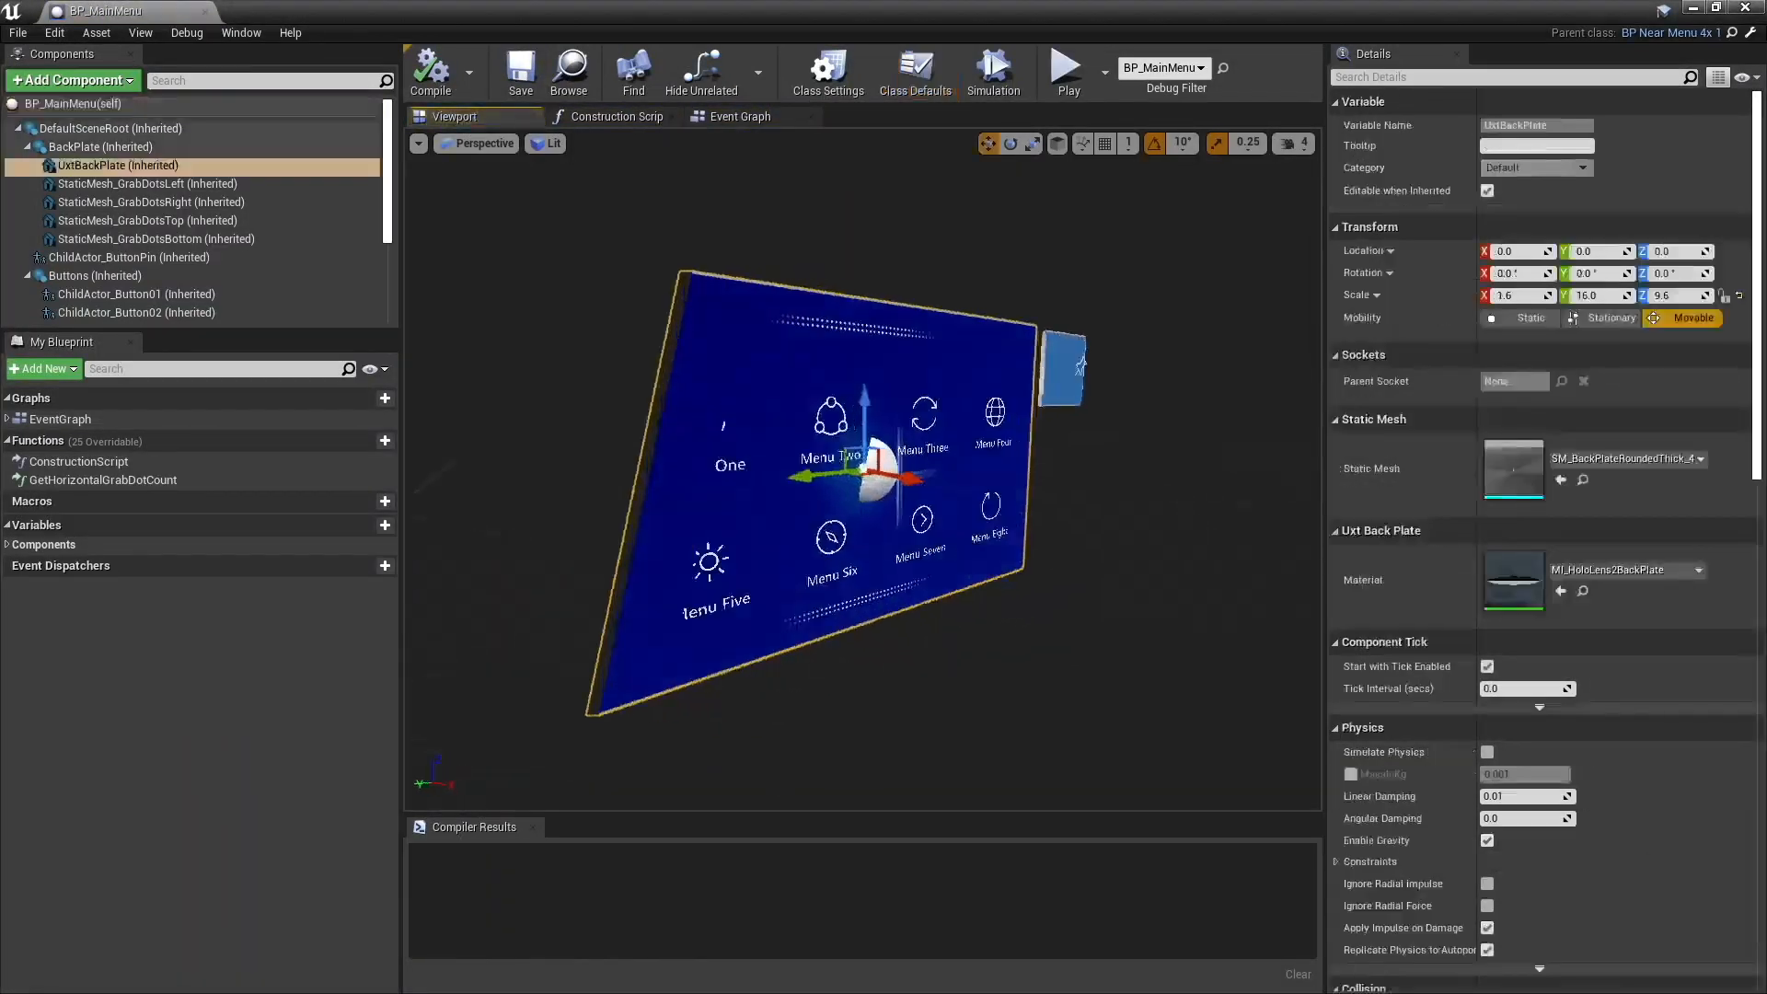
scroll(863, 469, down, 3)
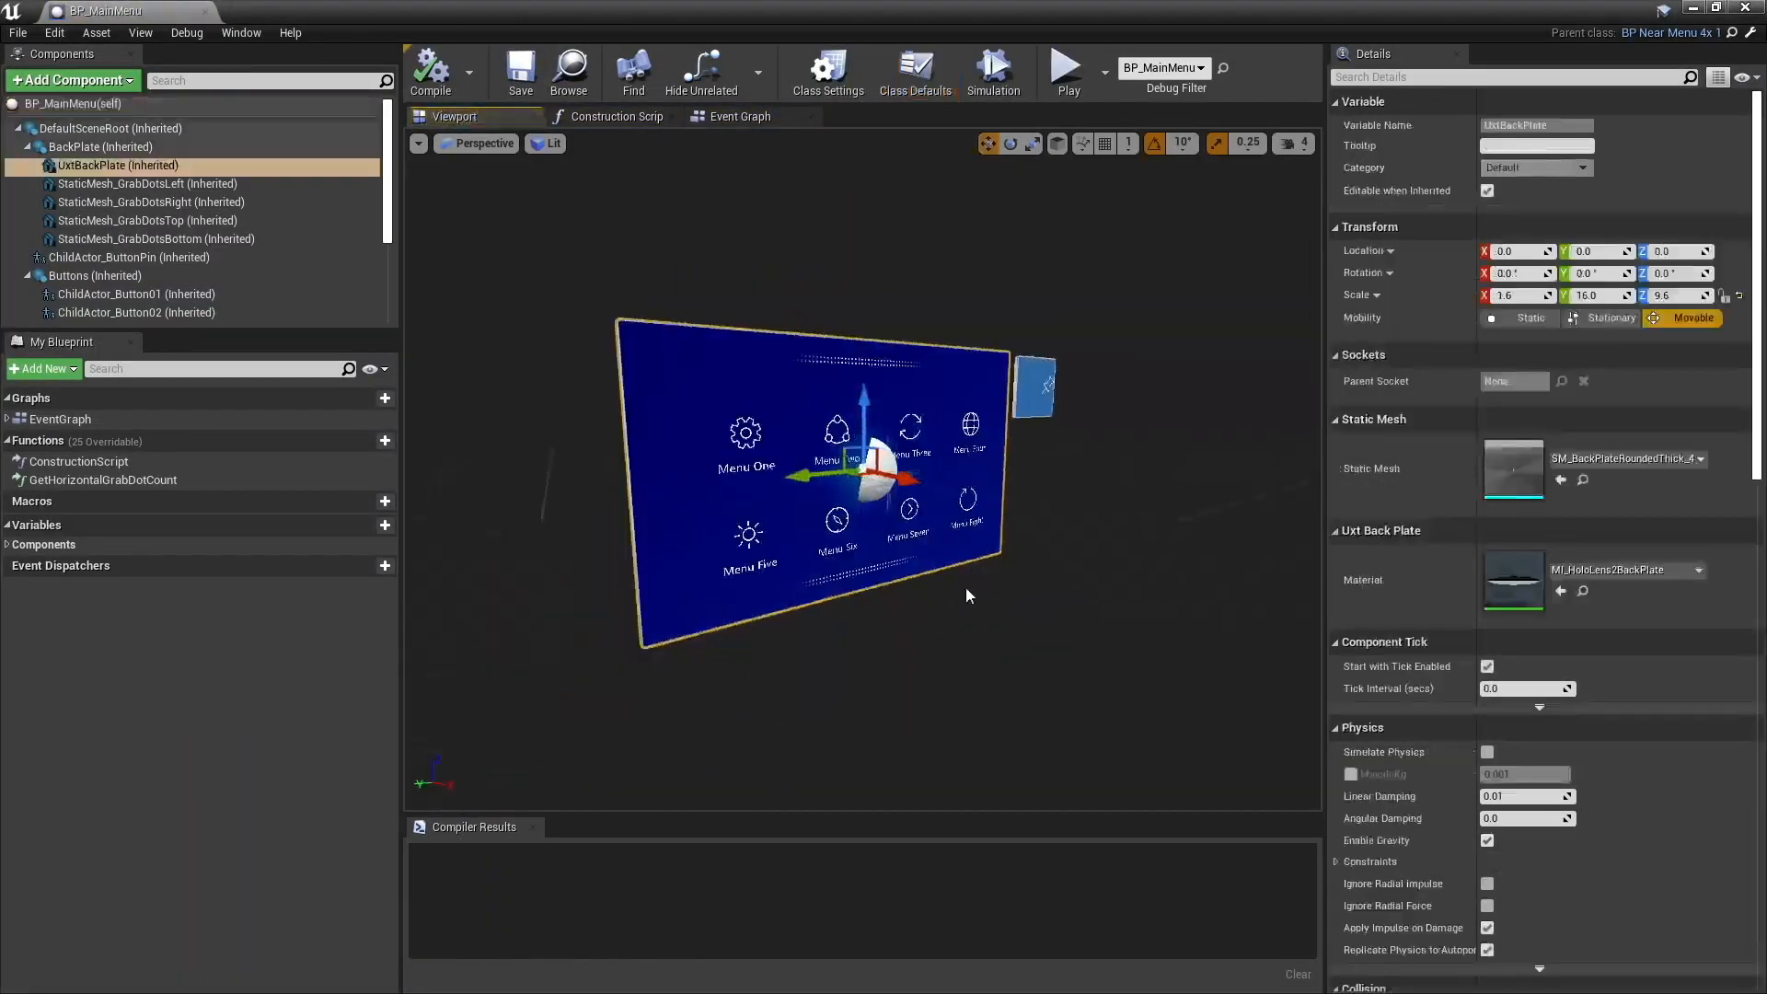
- Run the console command r.SetNearClipPlane 0.01 to shorten the near clipping distance
key(grave)
text(r.)
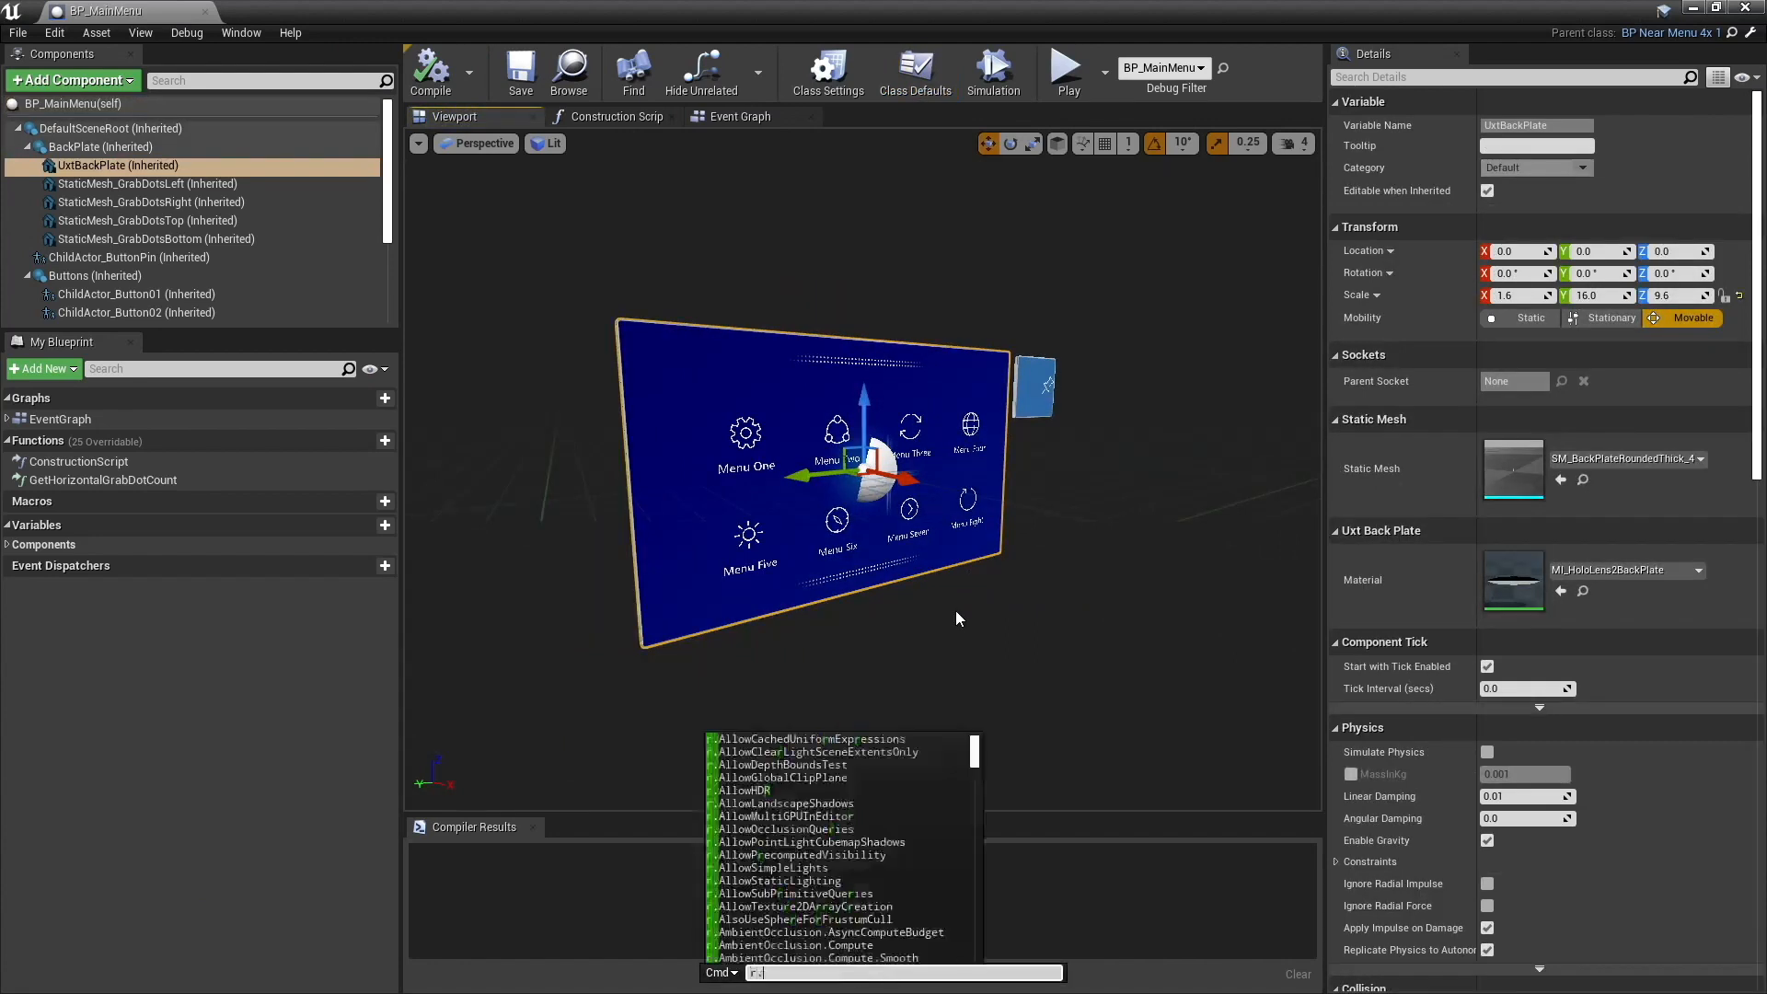
text(setn)
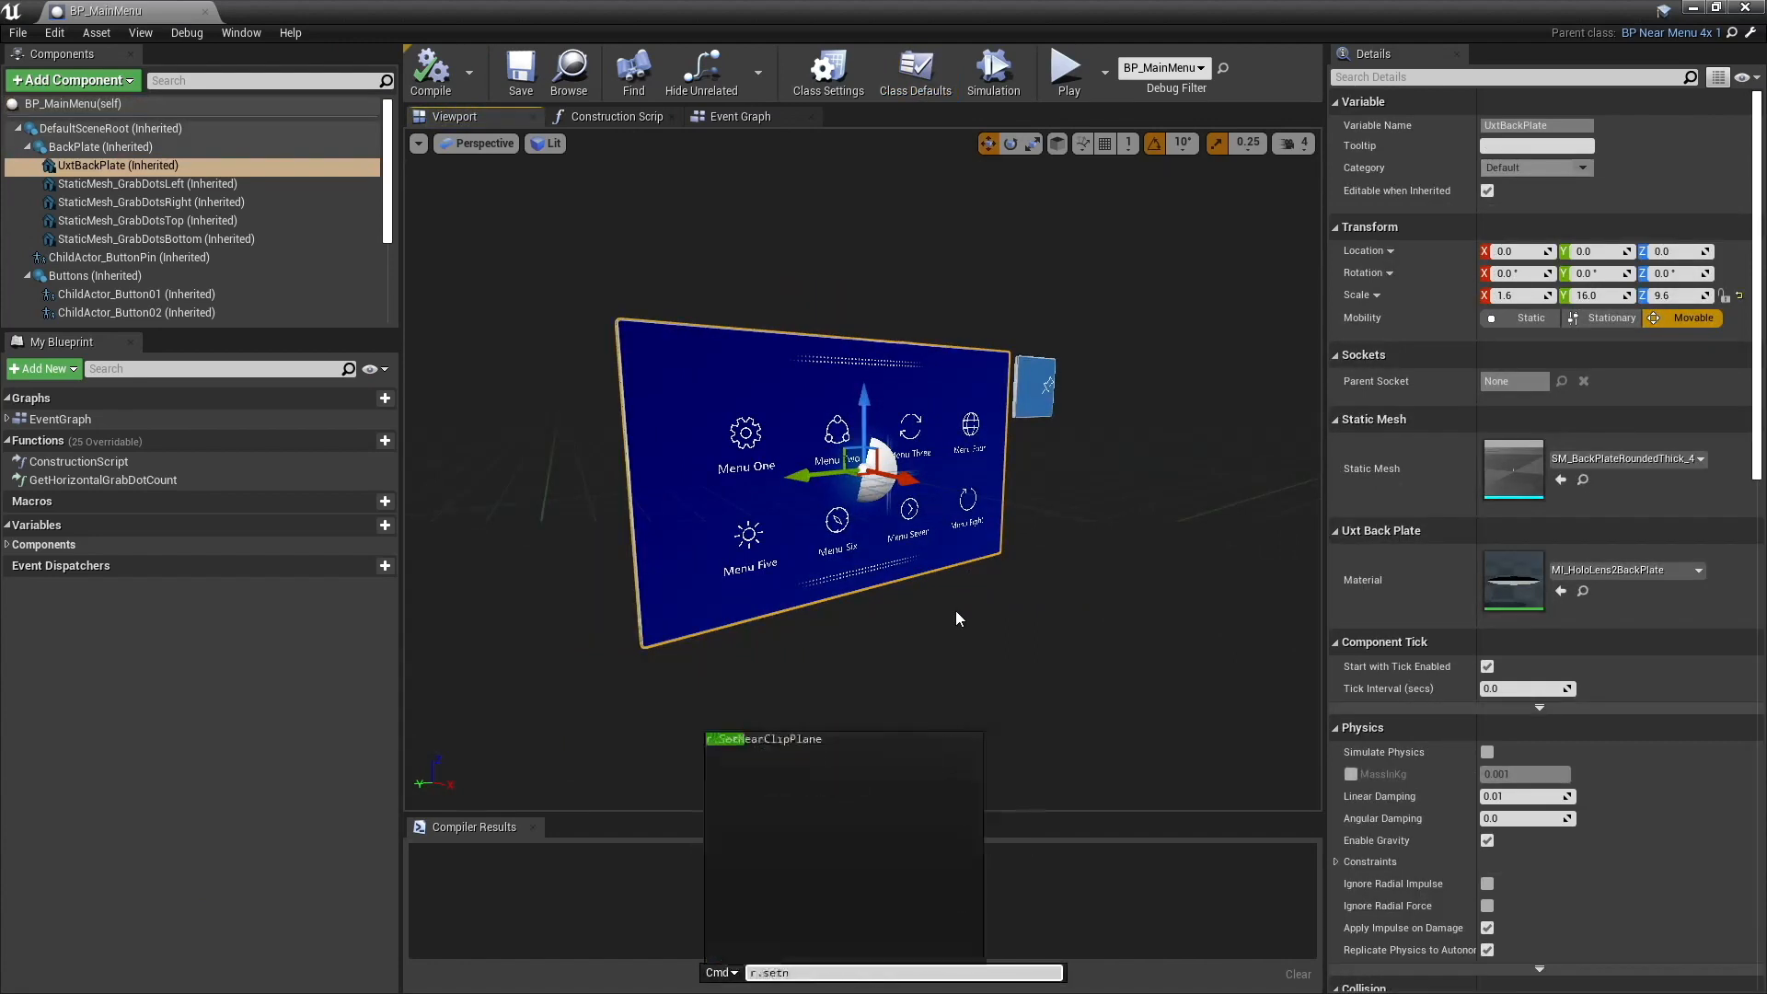
key(Tab)
text(0.)
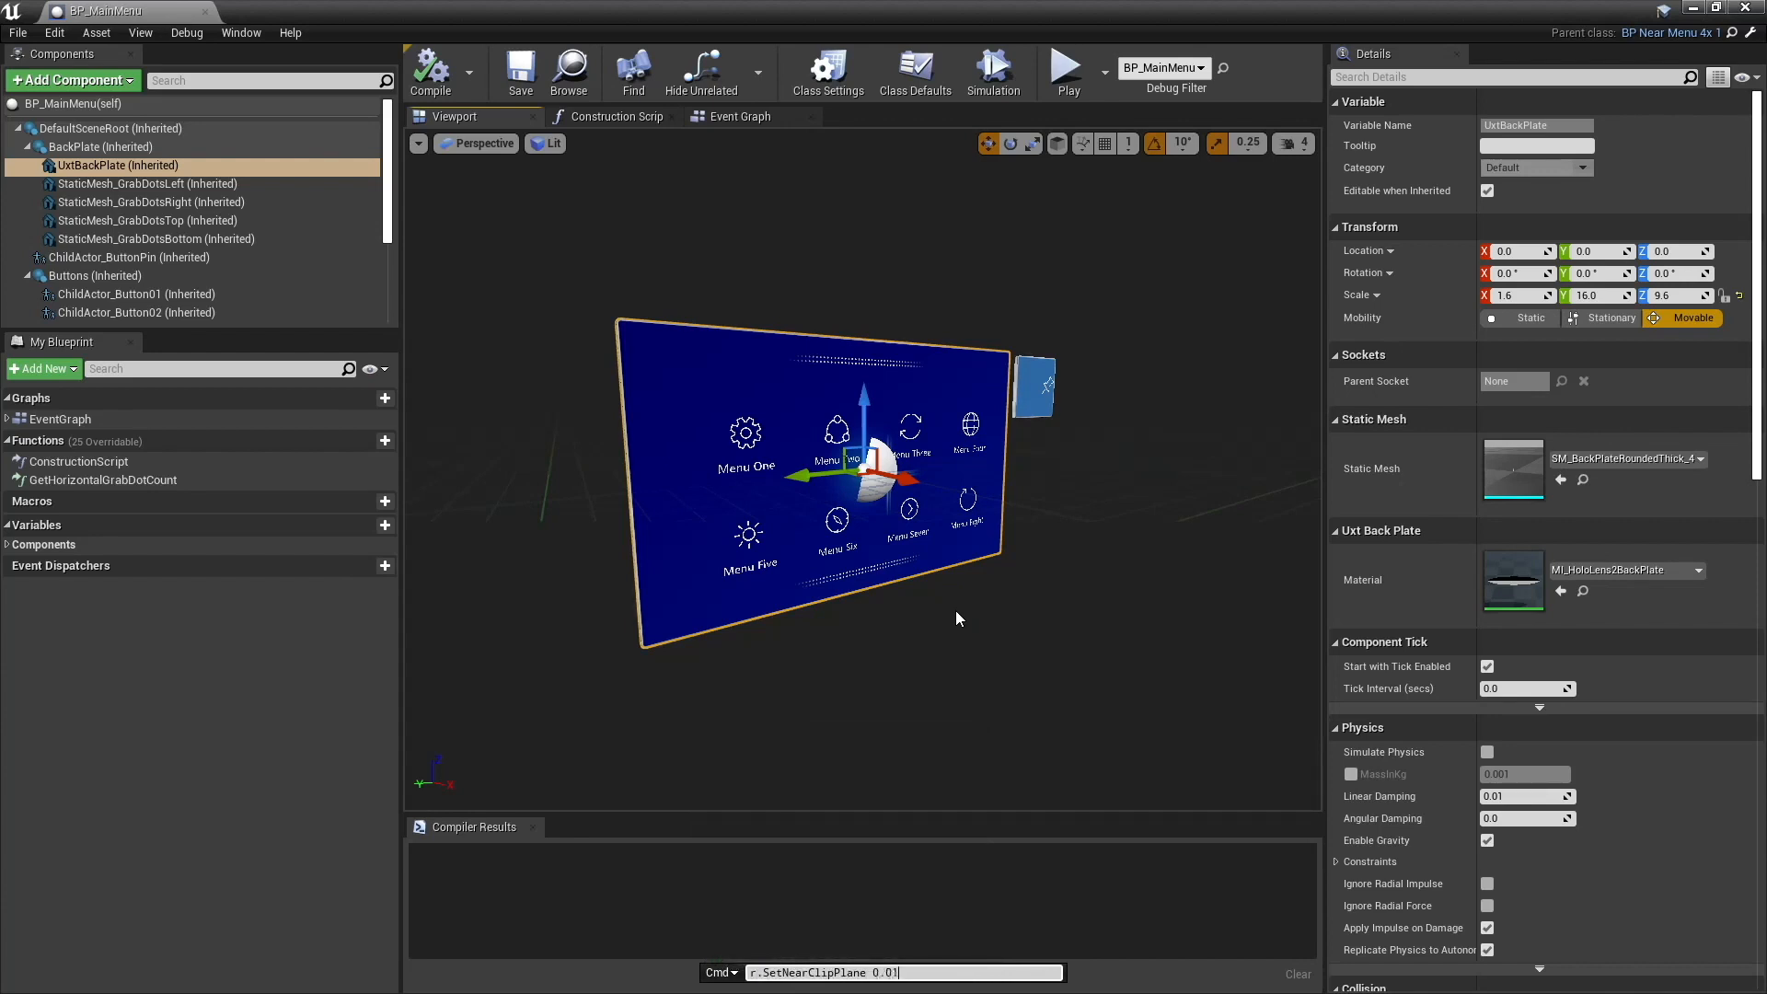
text(01)
key(Return)
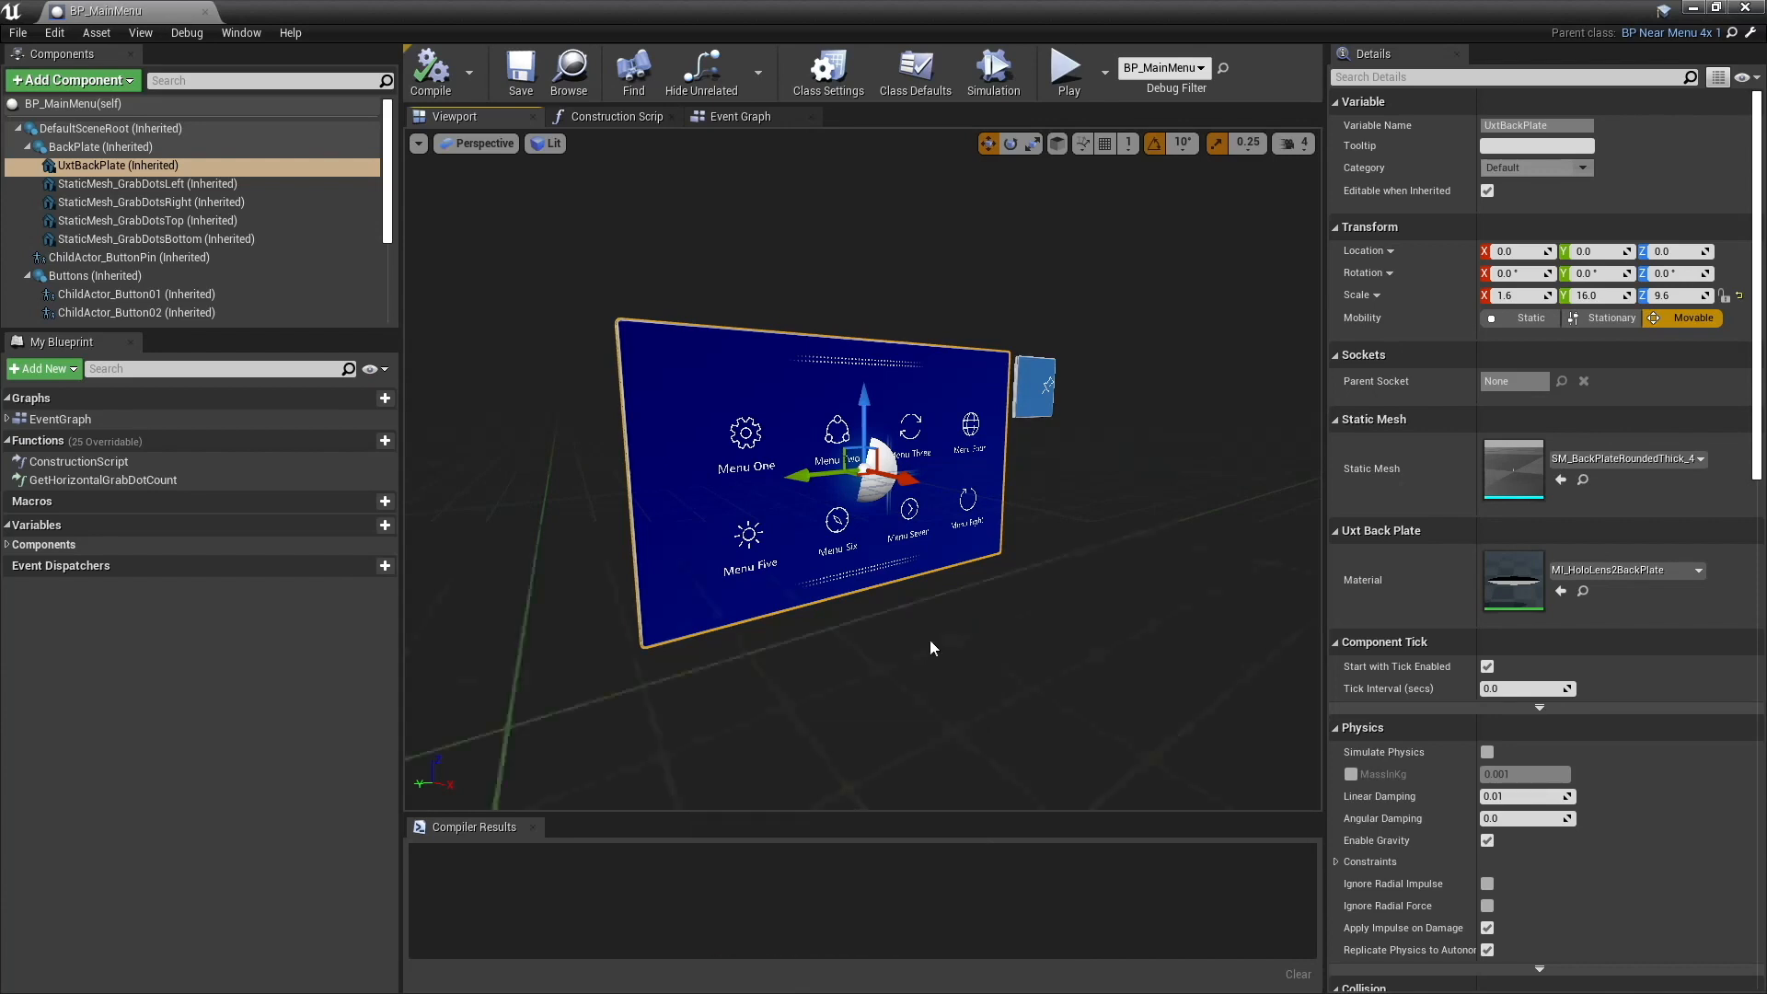
- Examine the menu's back plate, the four StaticMesh_GrabDots components and ChildActor_ButtonPin in the blueprint
alt+drag(929, 640, 861, 634)
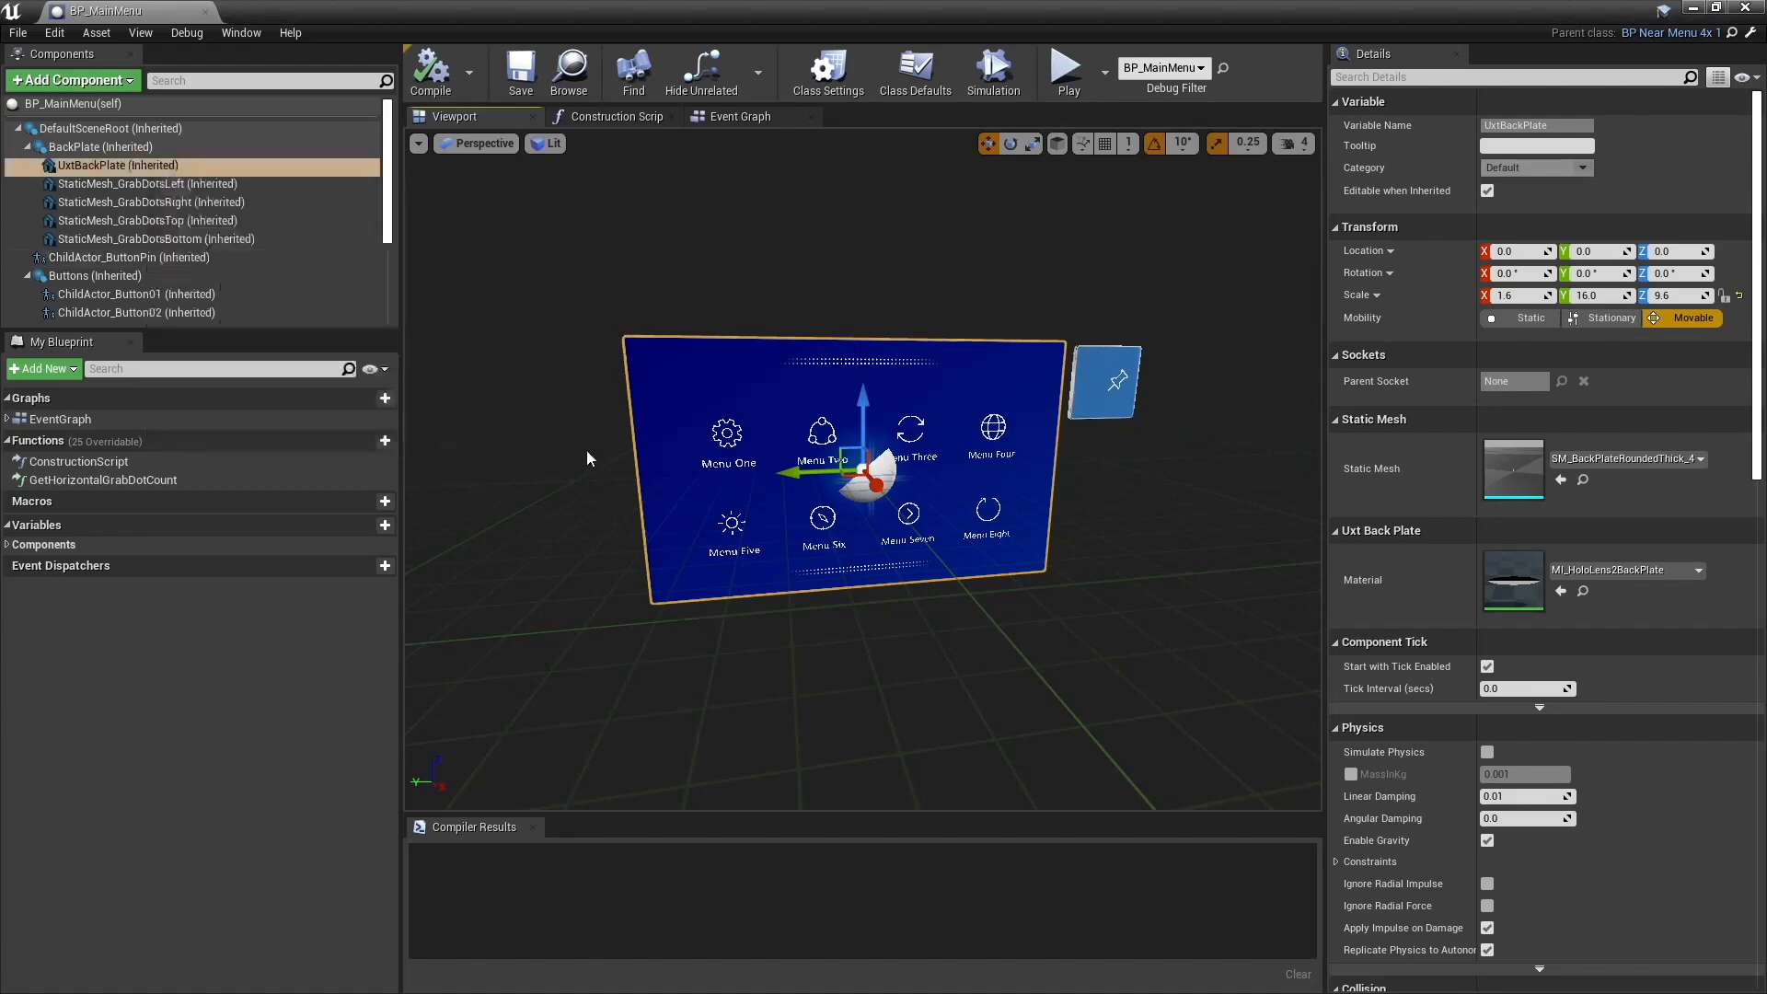
alt+drag(589, 405, 589, 460)
click(152, 184)
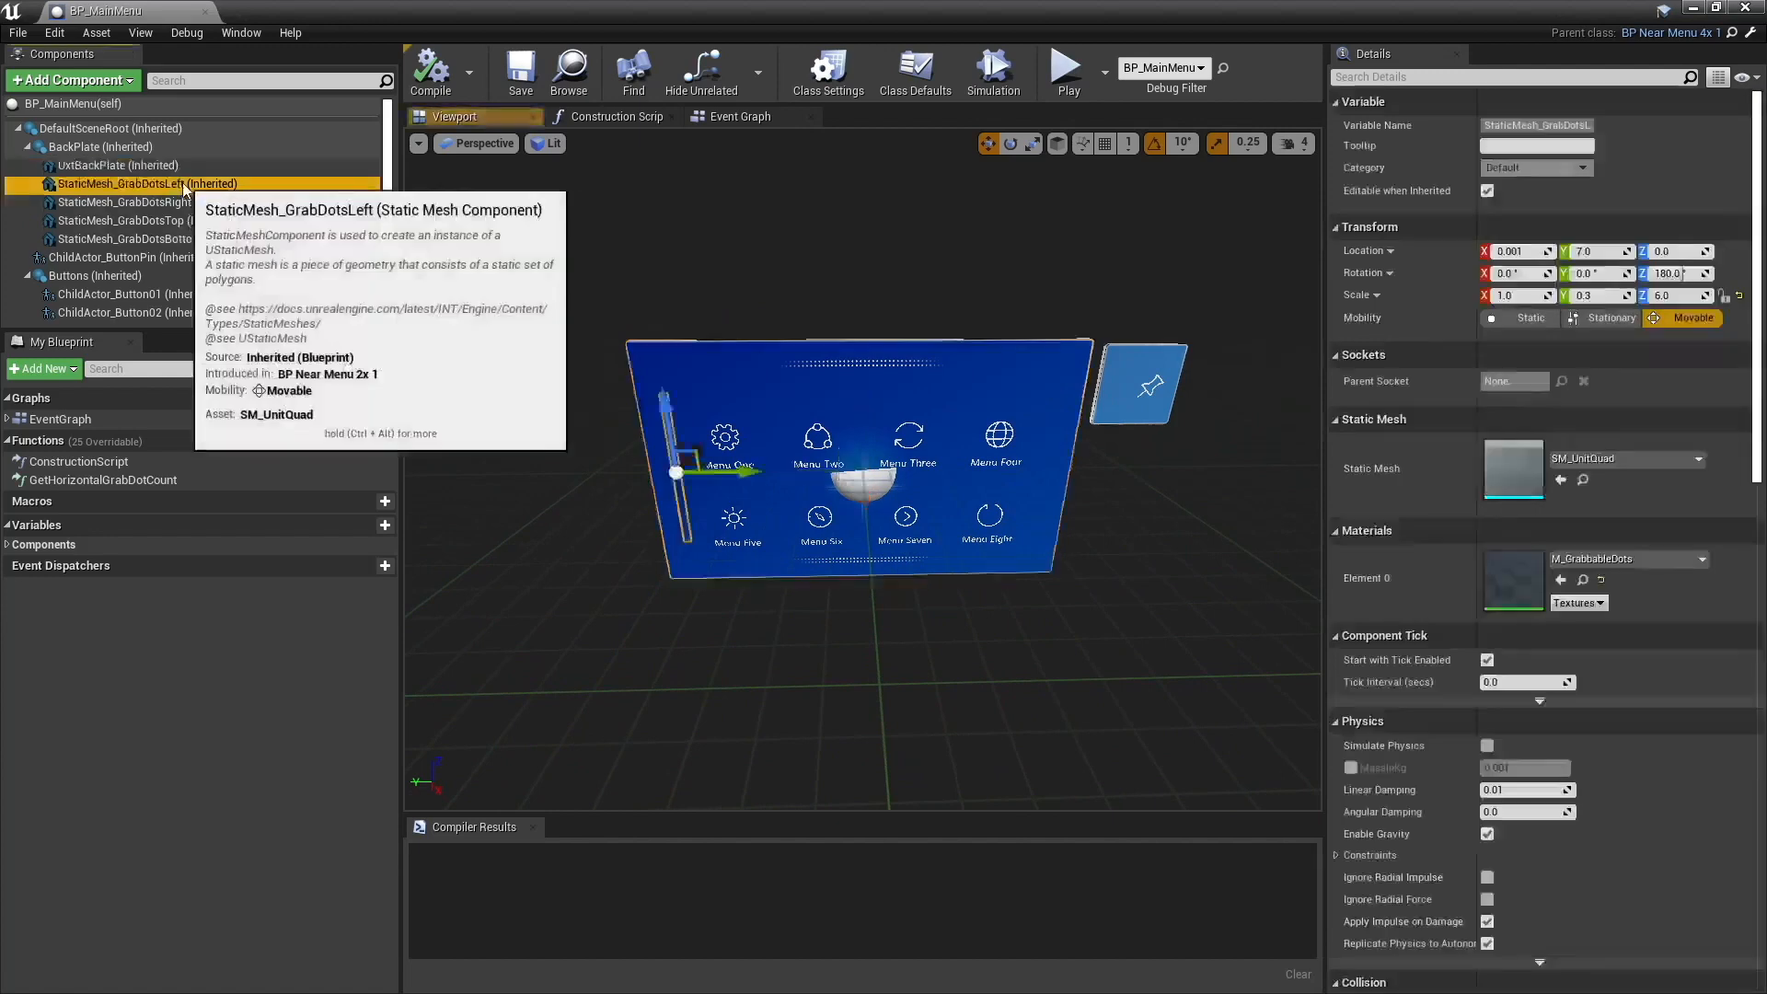
click(166, 203)
click(173, 221)
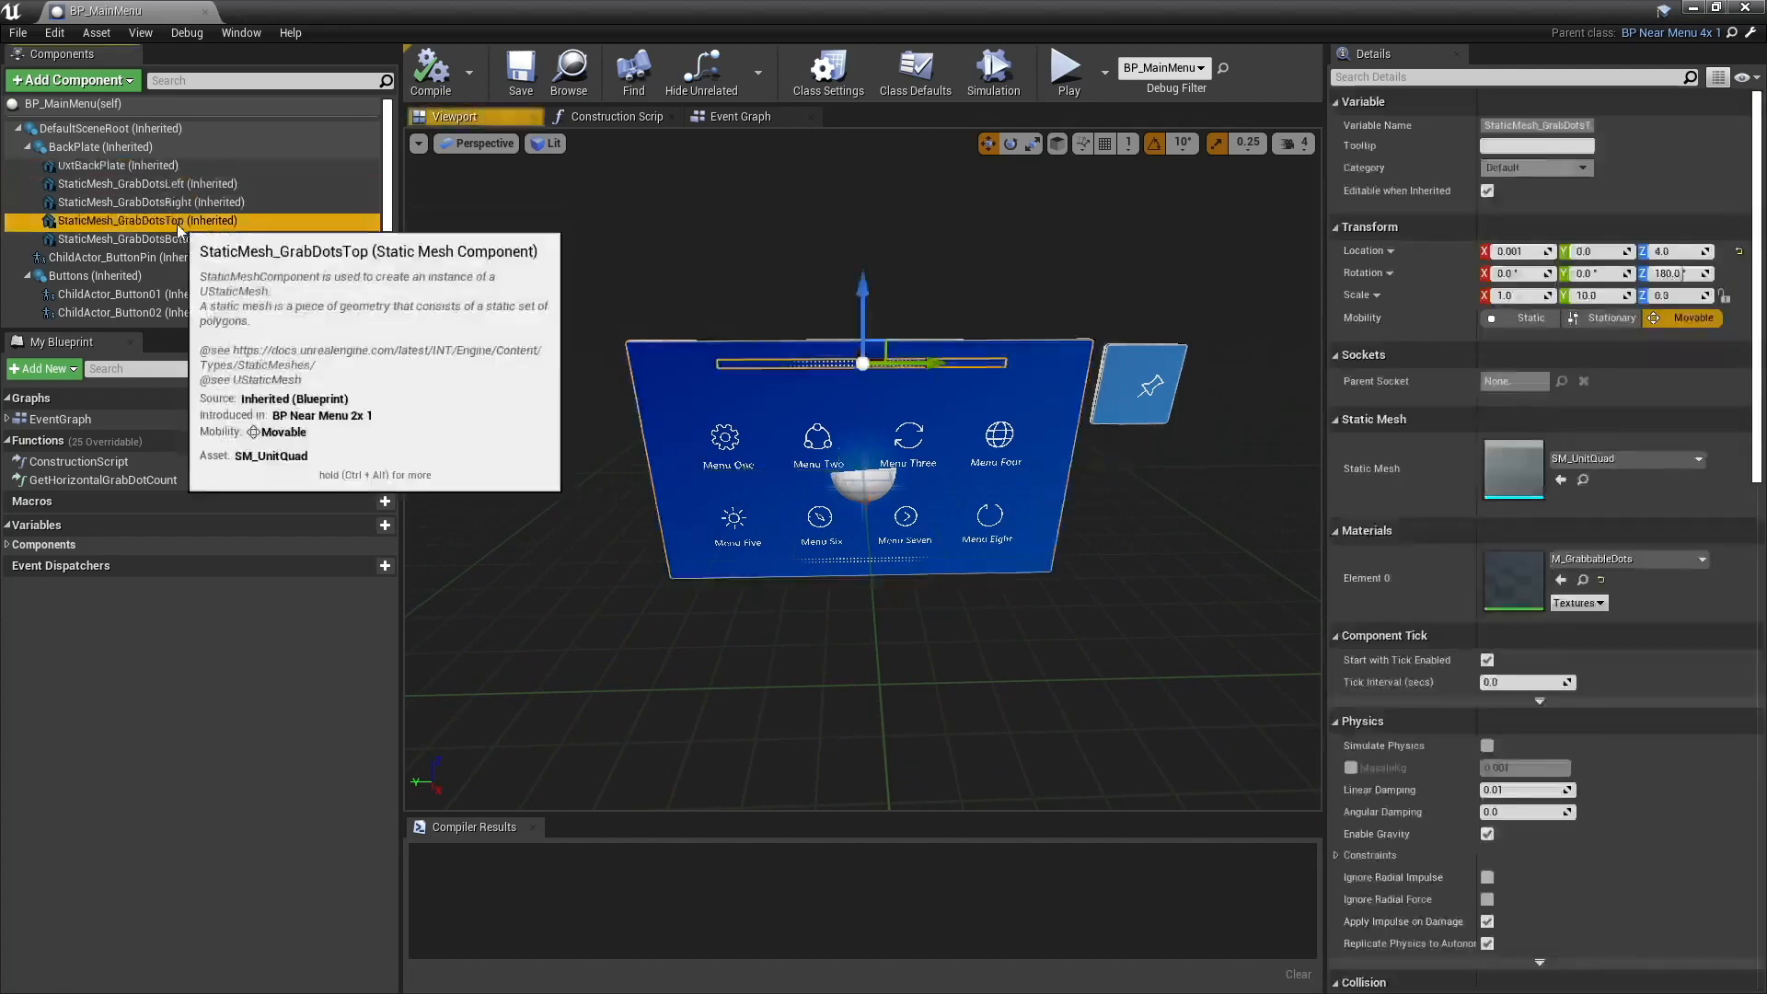
click(175, 239)
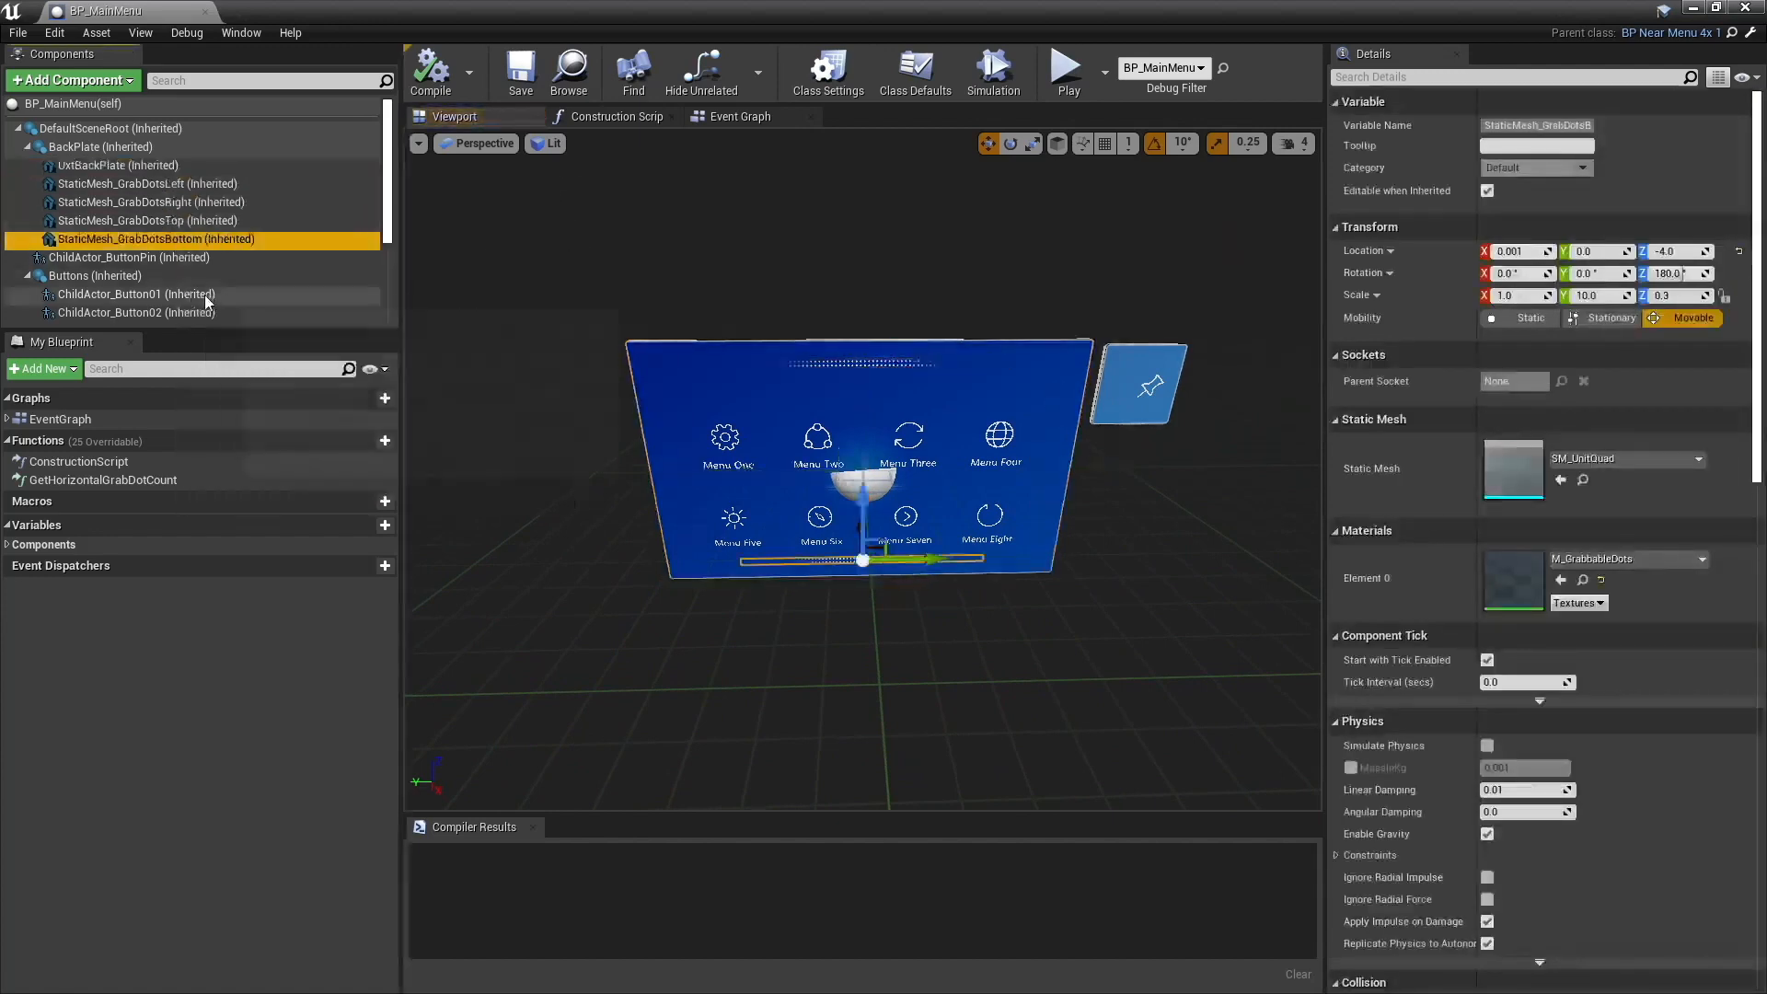
click(177, 258)
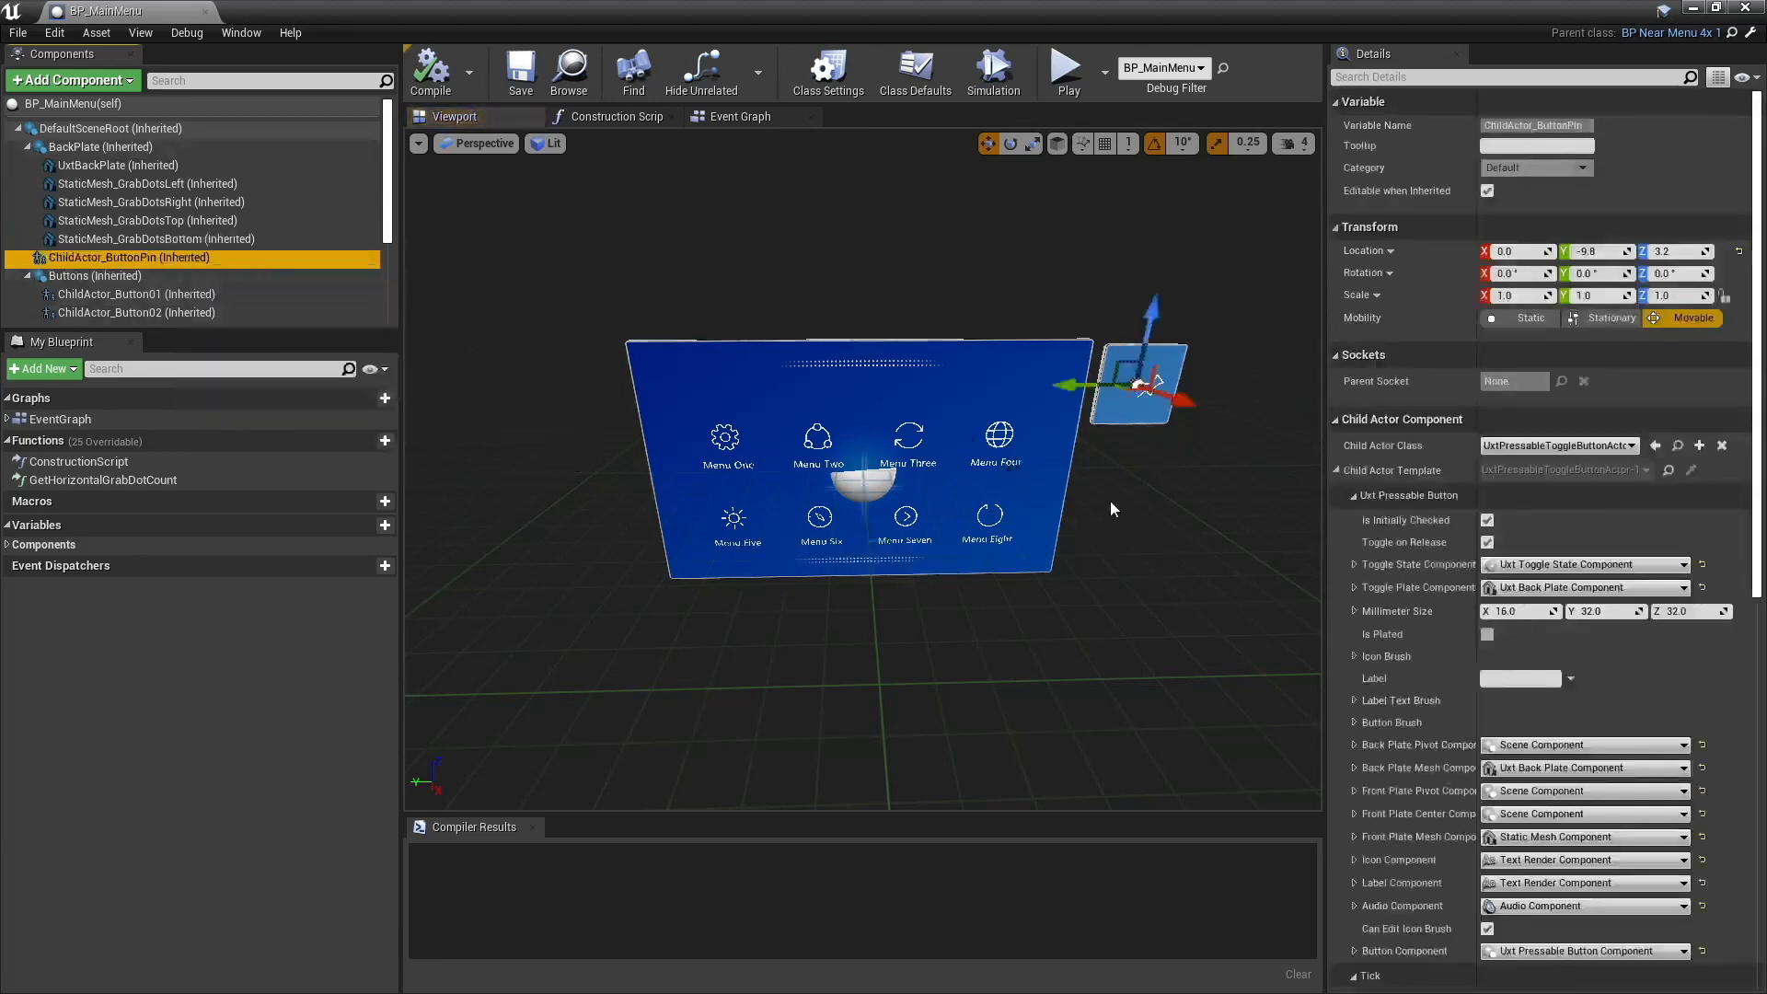
alt+drag(1110, 497, 1072, 498)
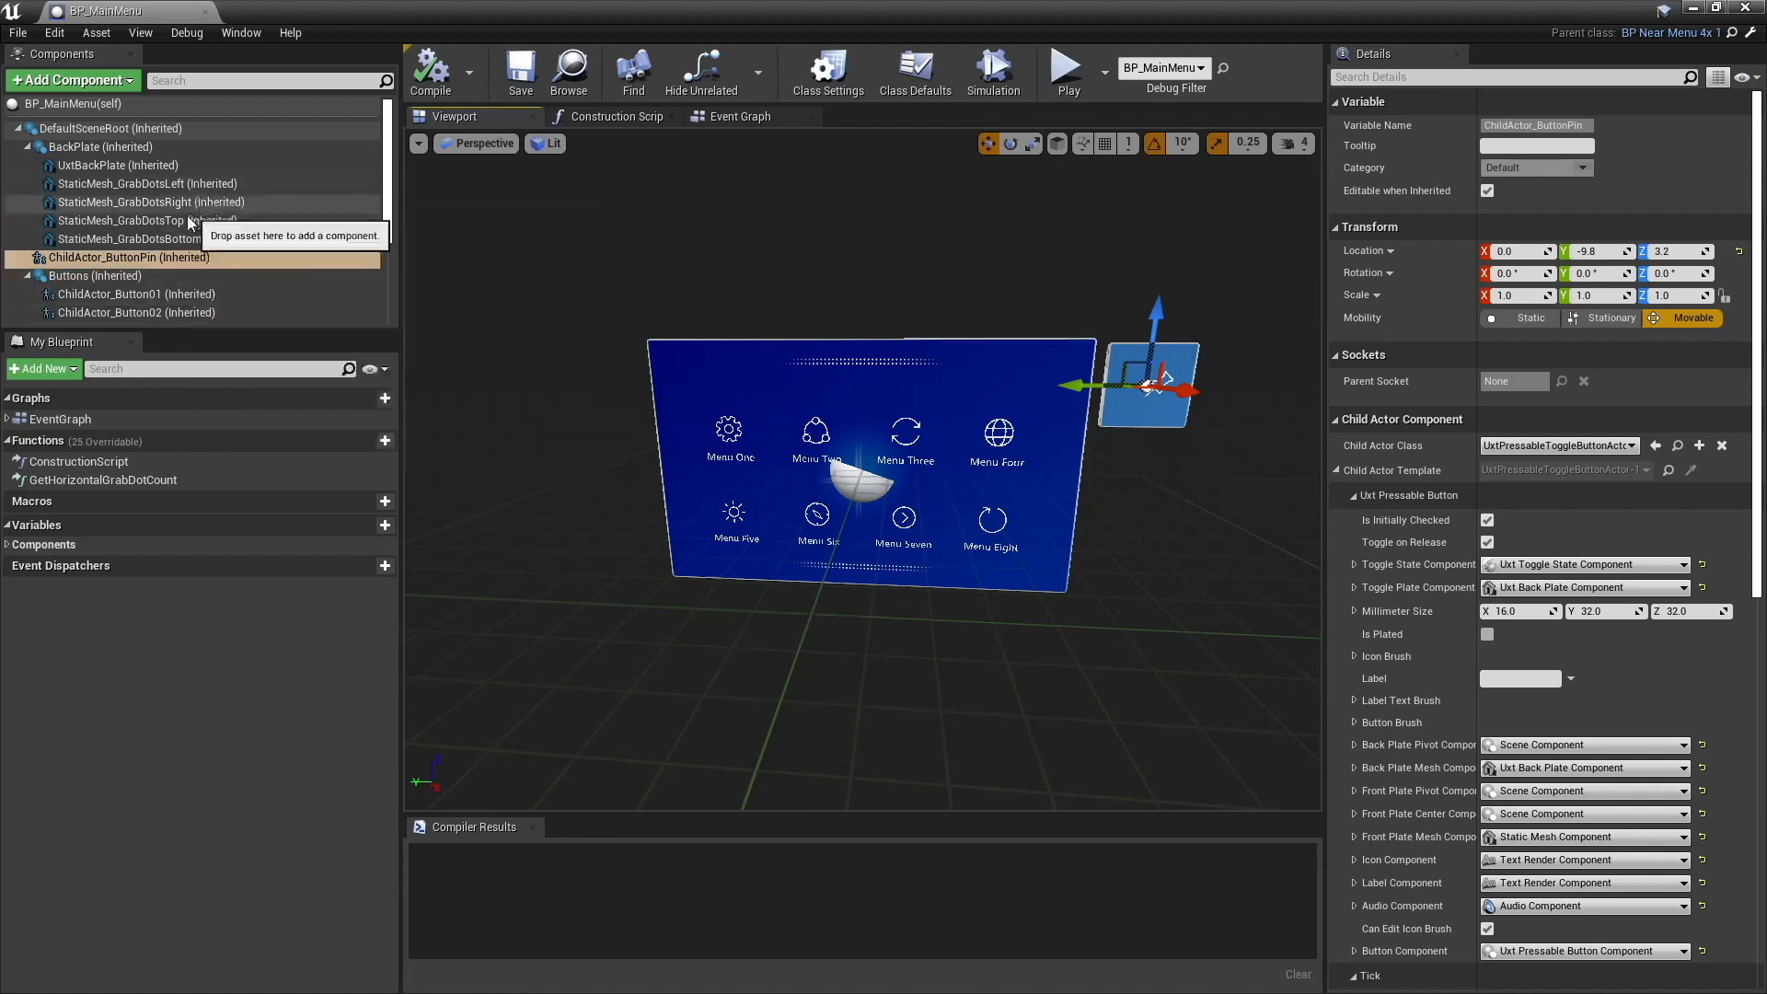
- Review the list of button child actors and inspect the UxtFollow and UxtGenericManipulator components
scroll(180, 223, down, 3)
scroll(178, 224, down, 1)
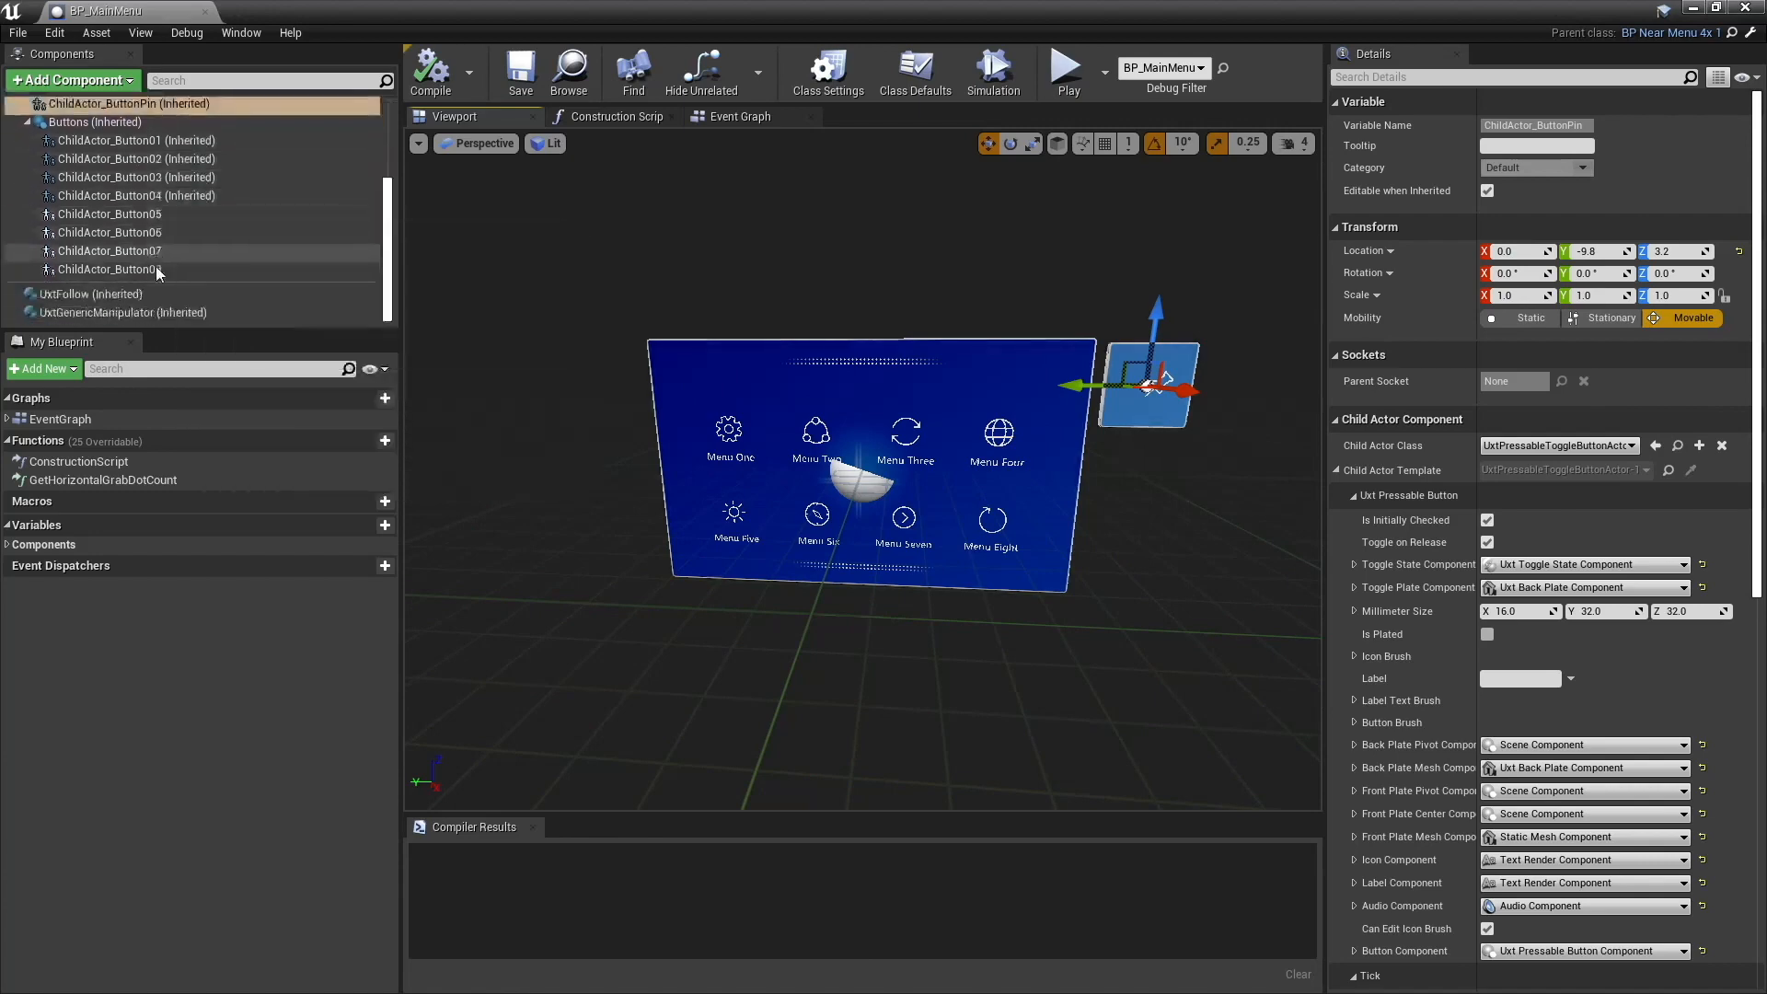
click(92, 295)
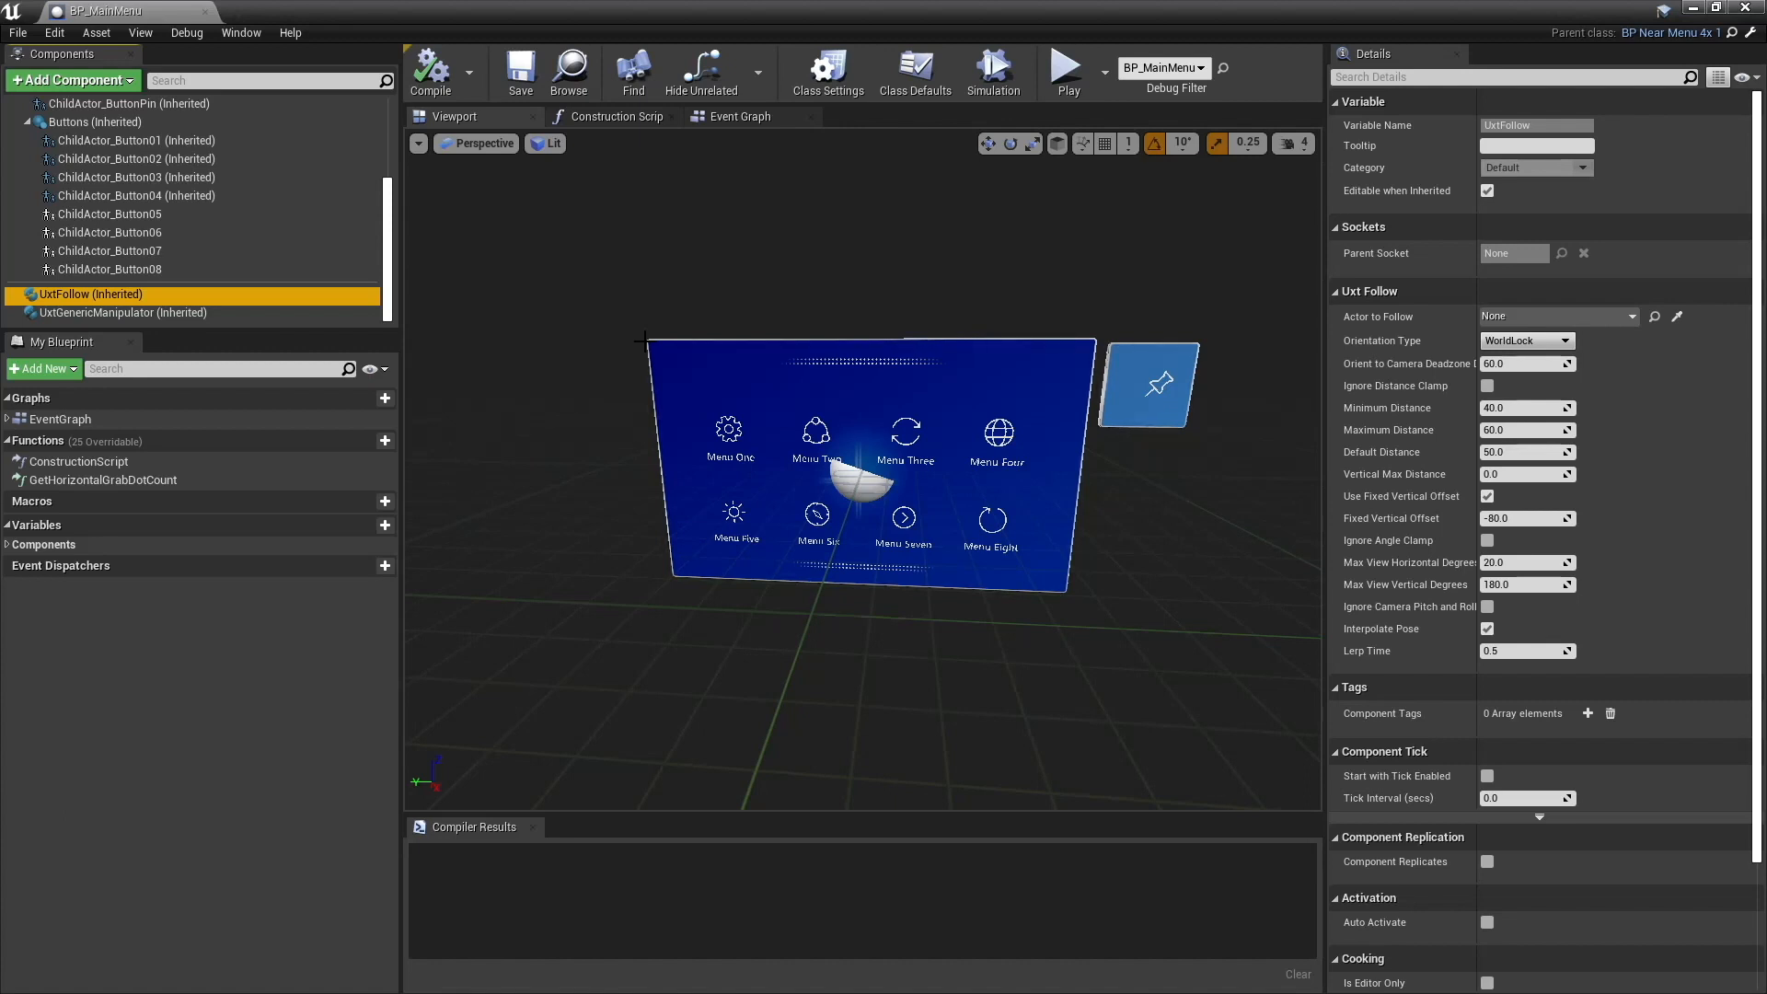
scroll(335, 192, up, 4)
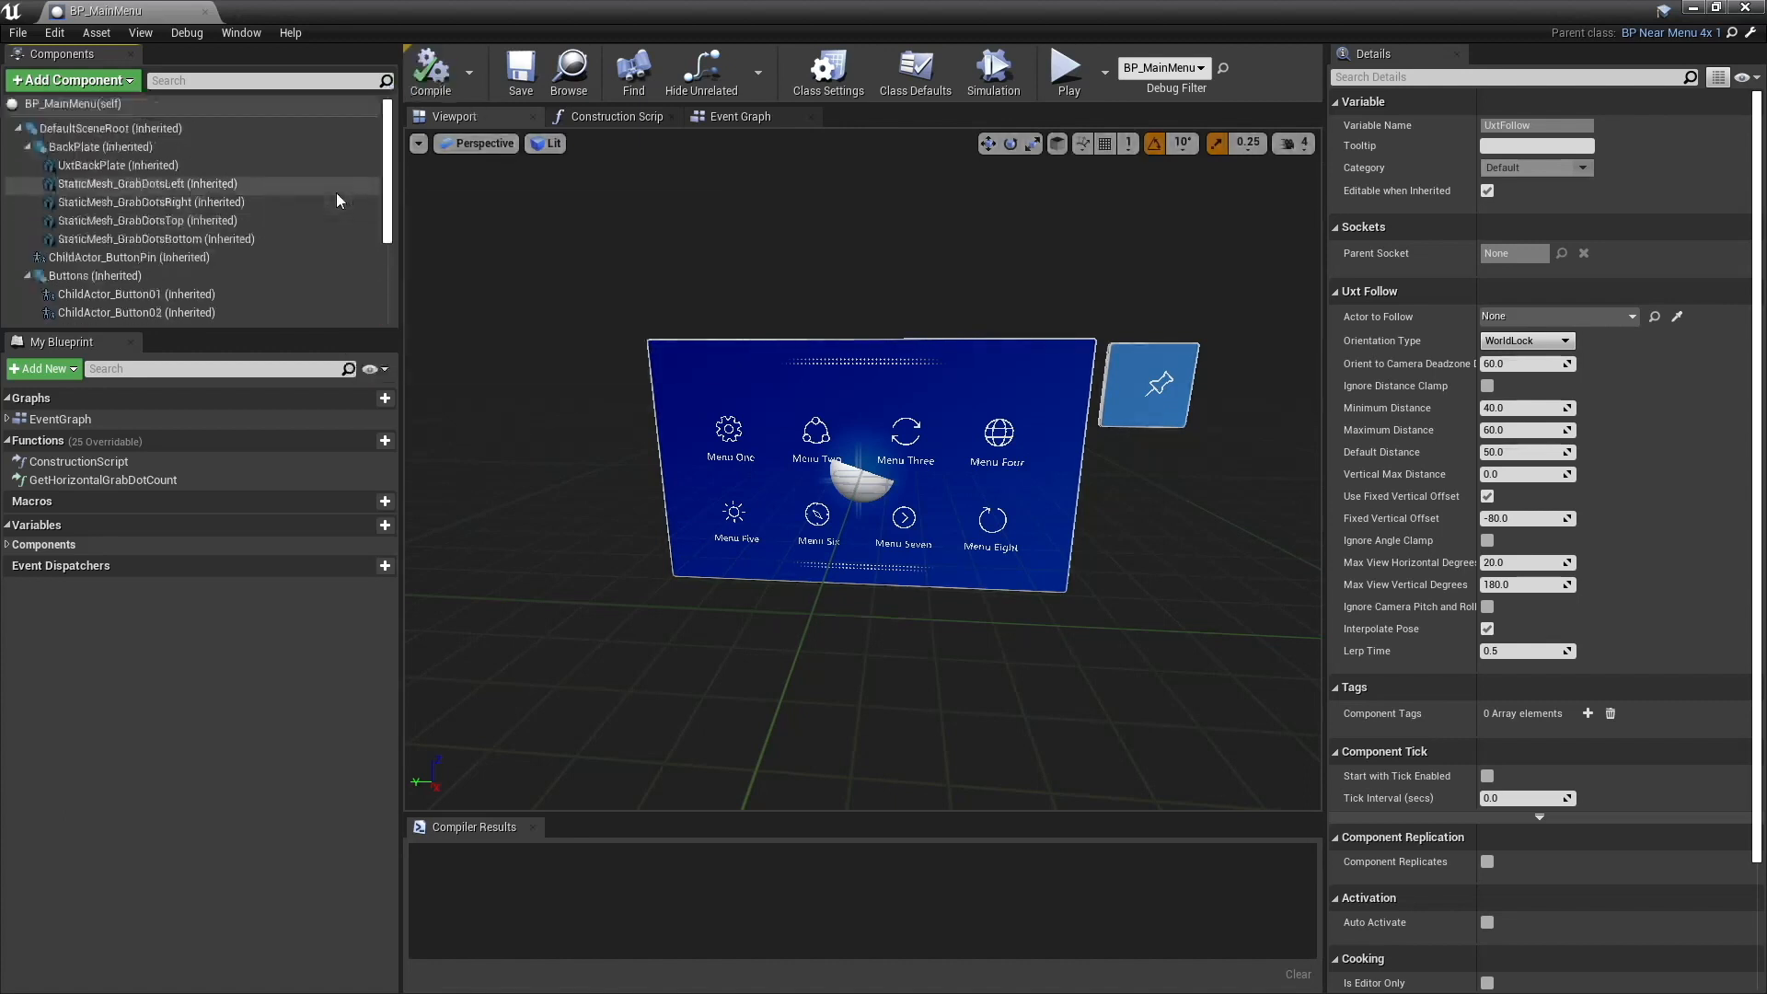
scroll(334, 191, down, 4)
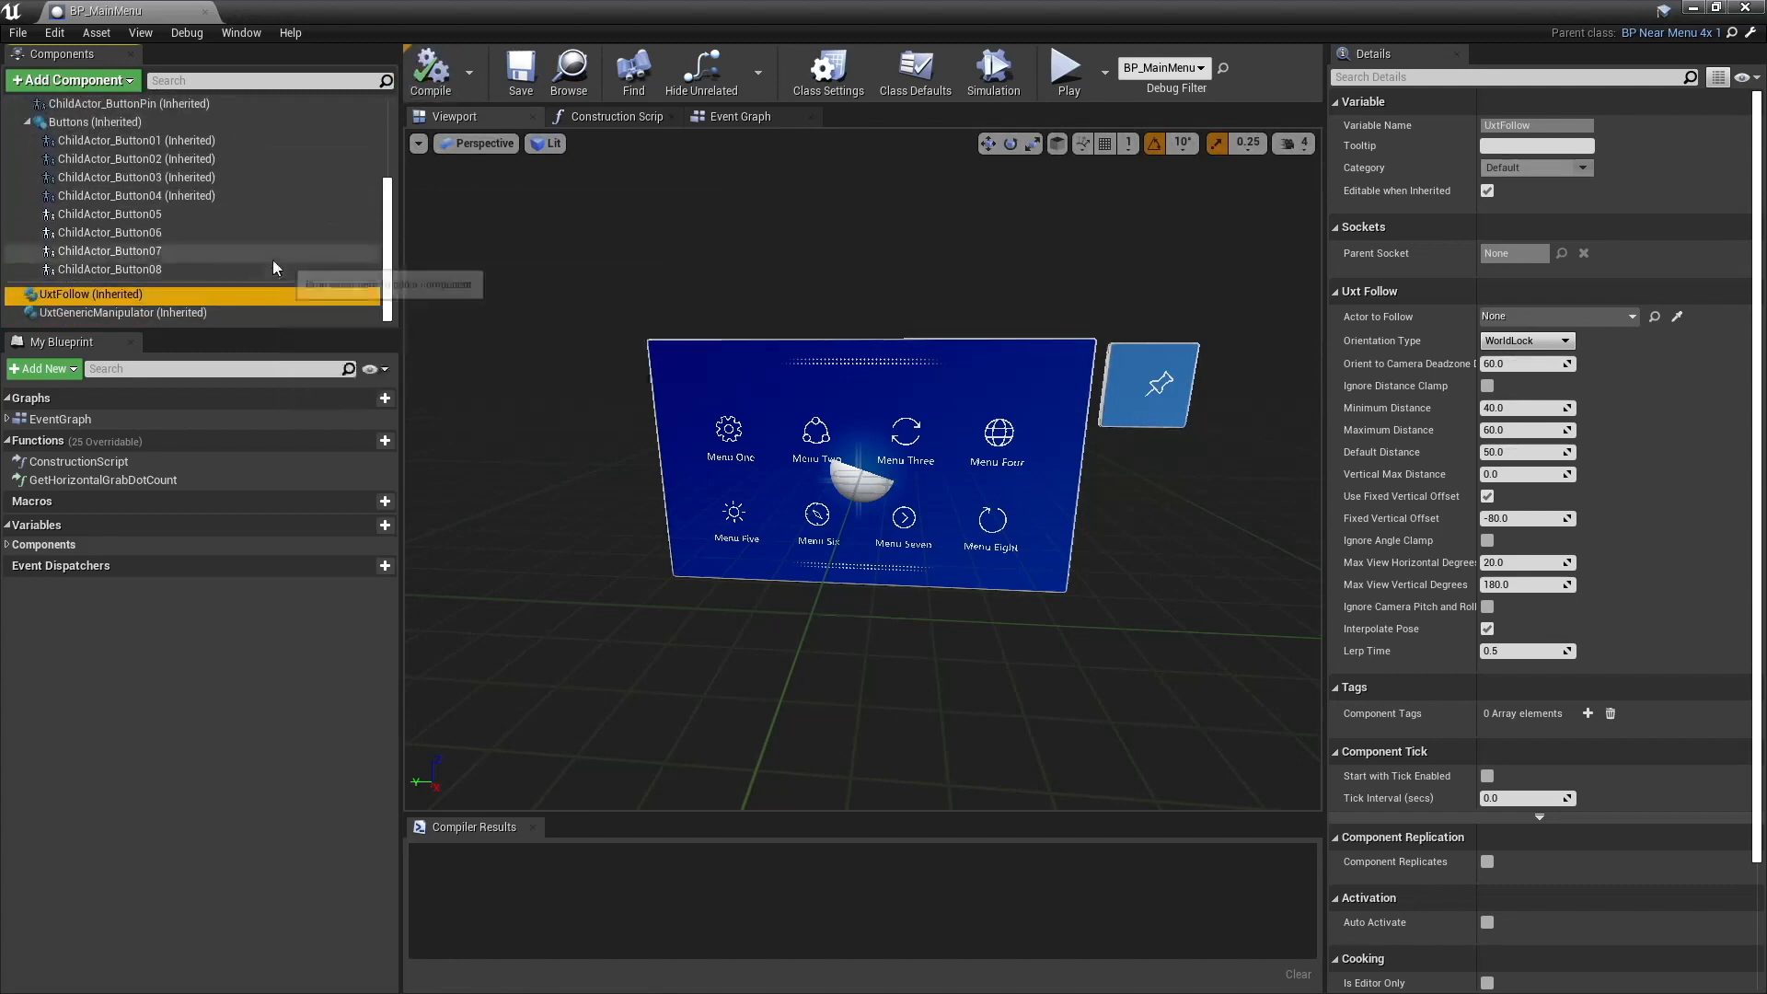
click(125, 312)
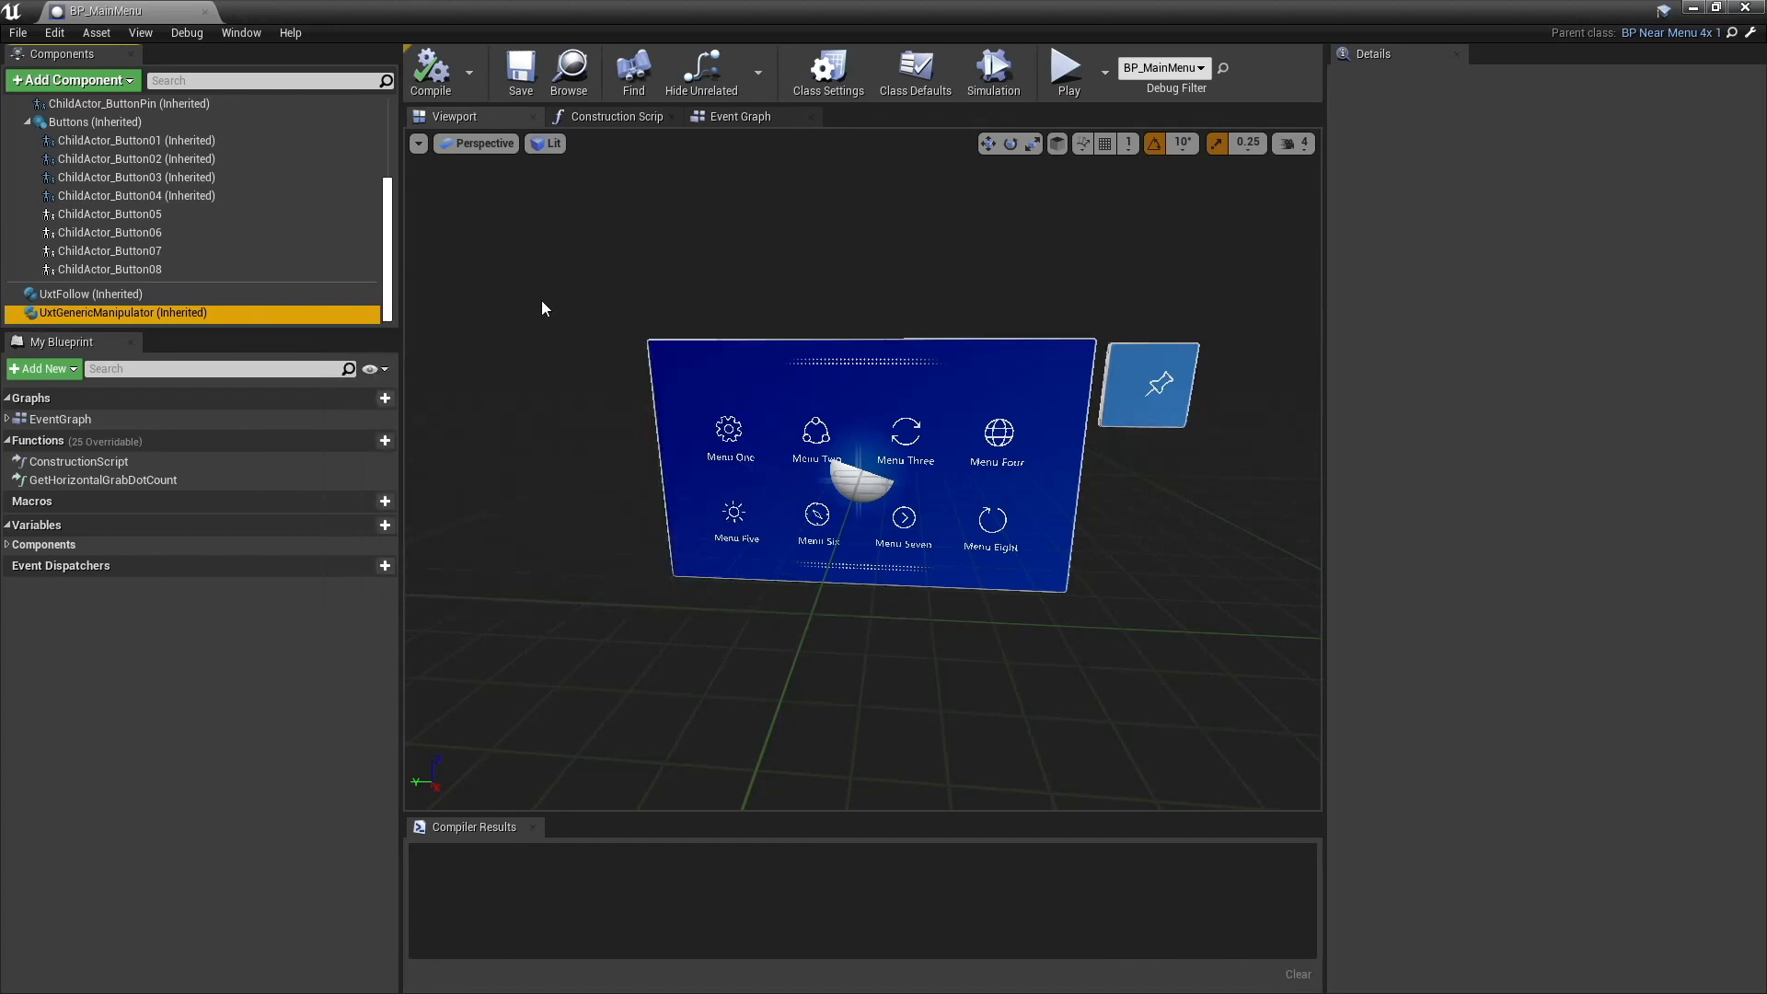
- Set the Child Actor Class of the inherited ChildActor_Button01 and ChildActor_Button02 components to None
mouse_move(387, 241)
mouse_down()
mouse_move(374, 202)
mouse_move(372, 256)
mouse_up()
mouse_move(183, 319)
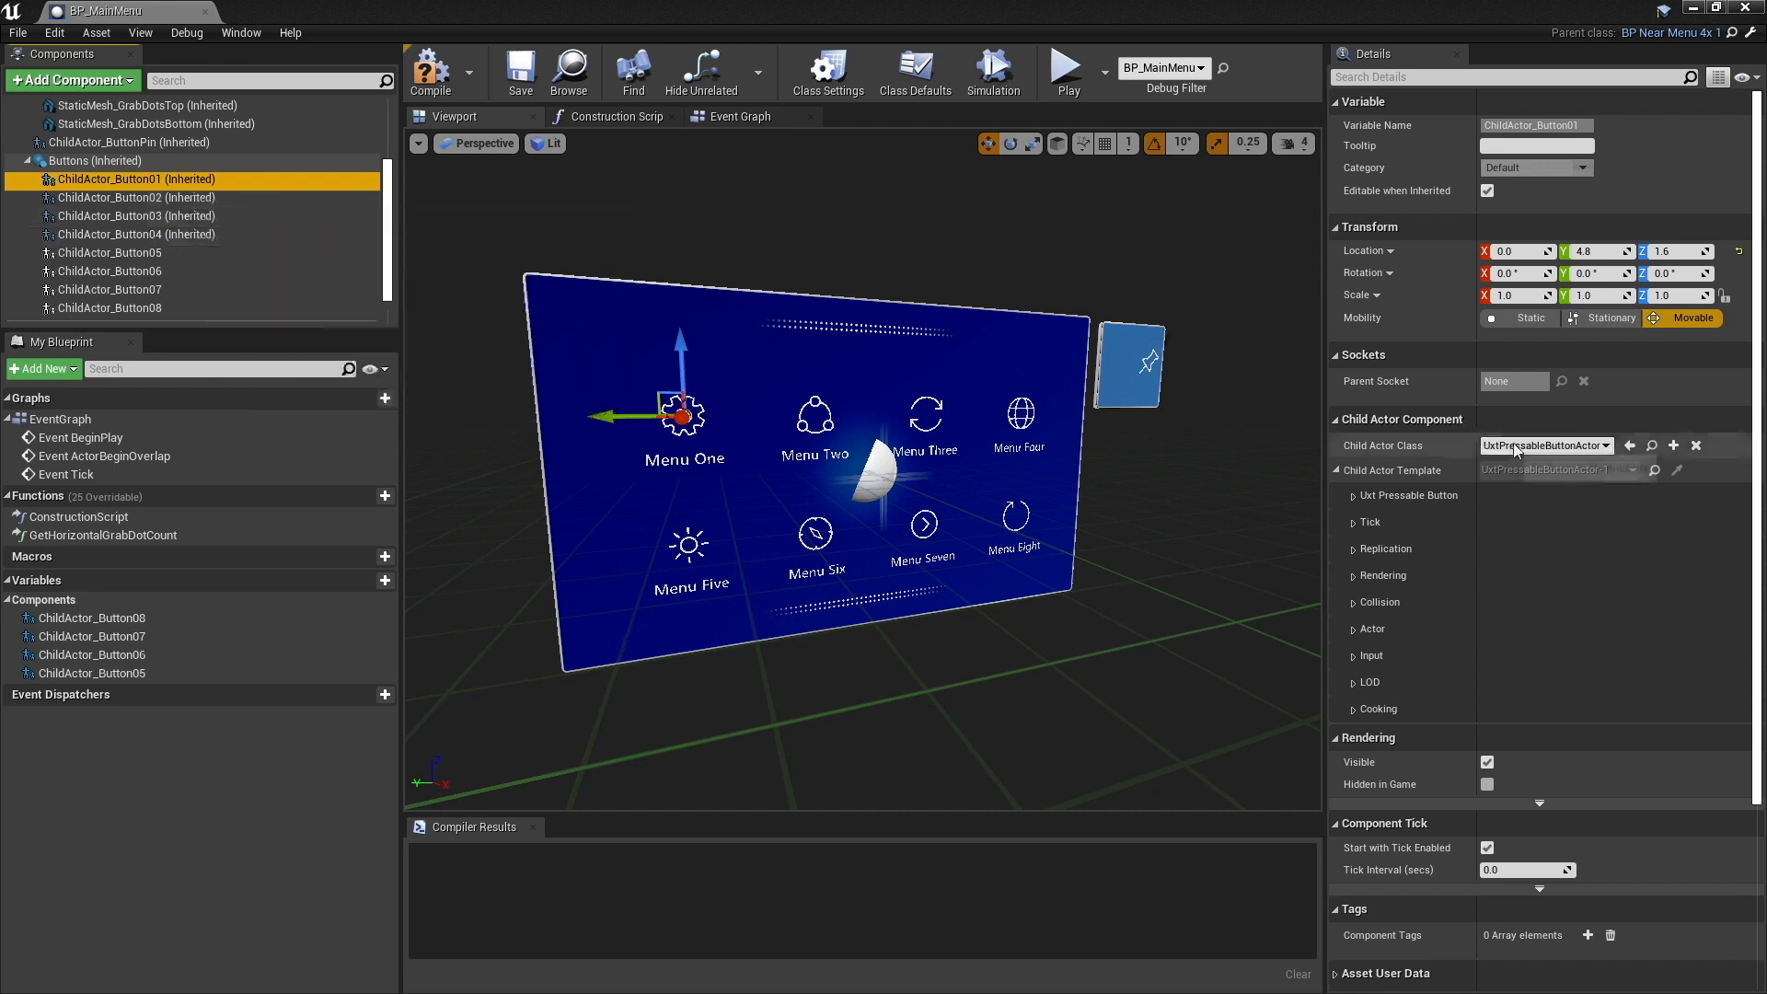
click(1547, 446)
click(1508, 488)
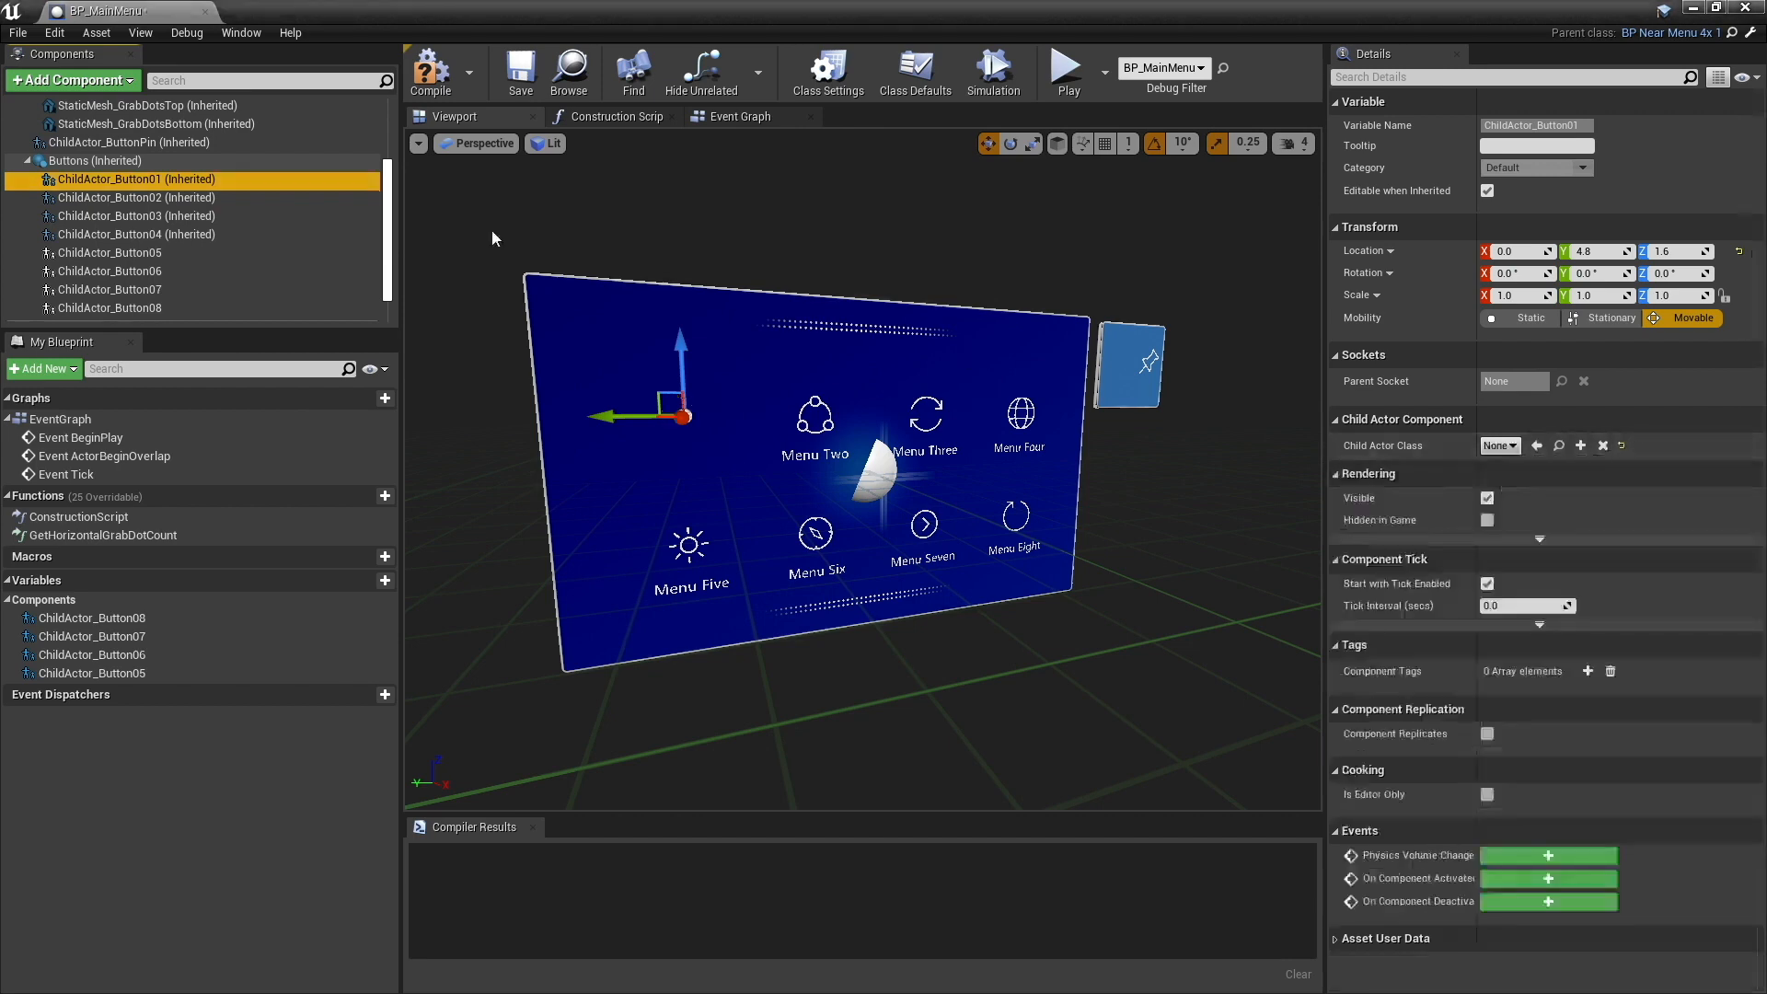
click(267, 197)
click(1546, 445)
click(1523, 488)
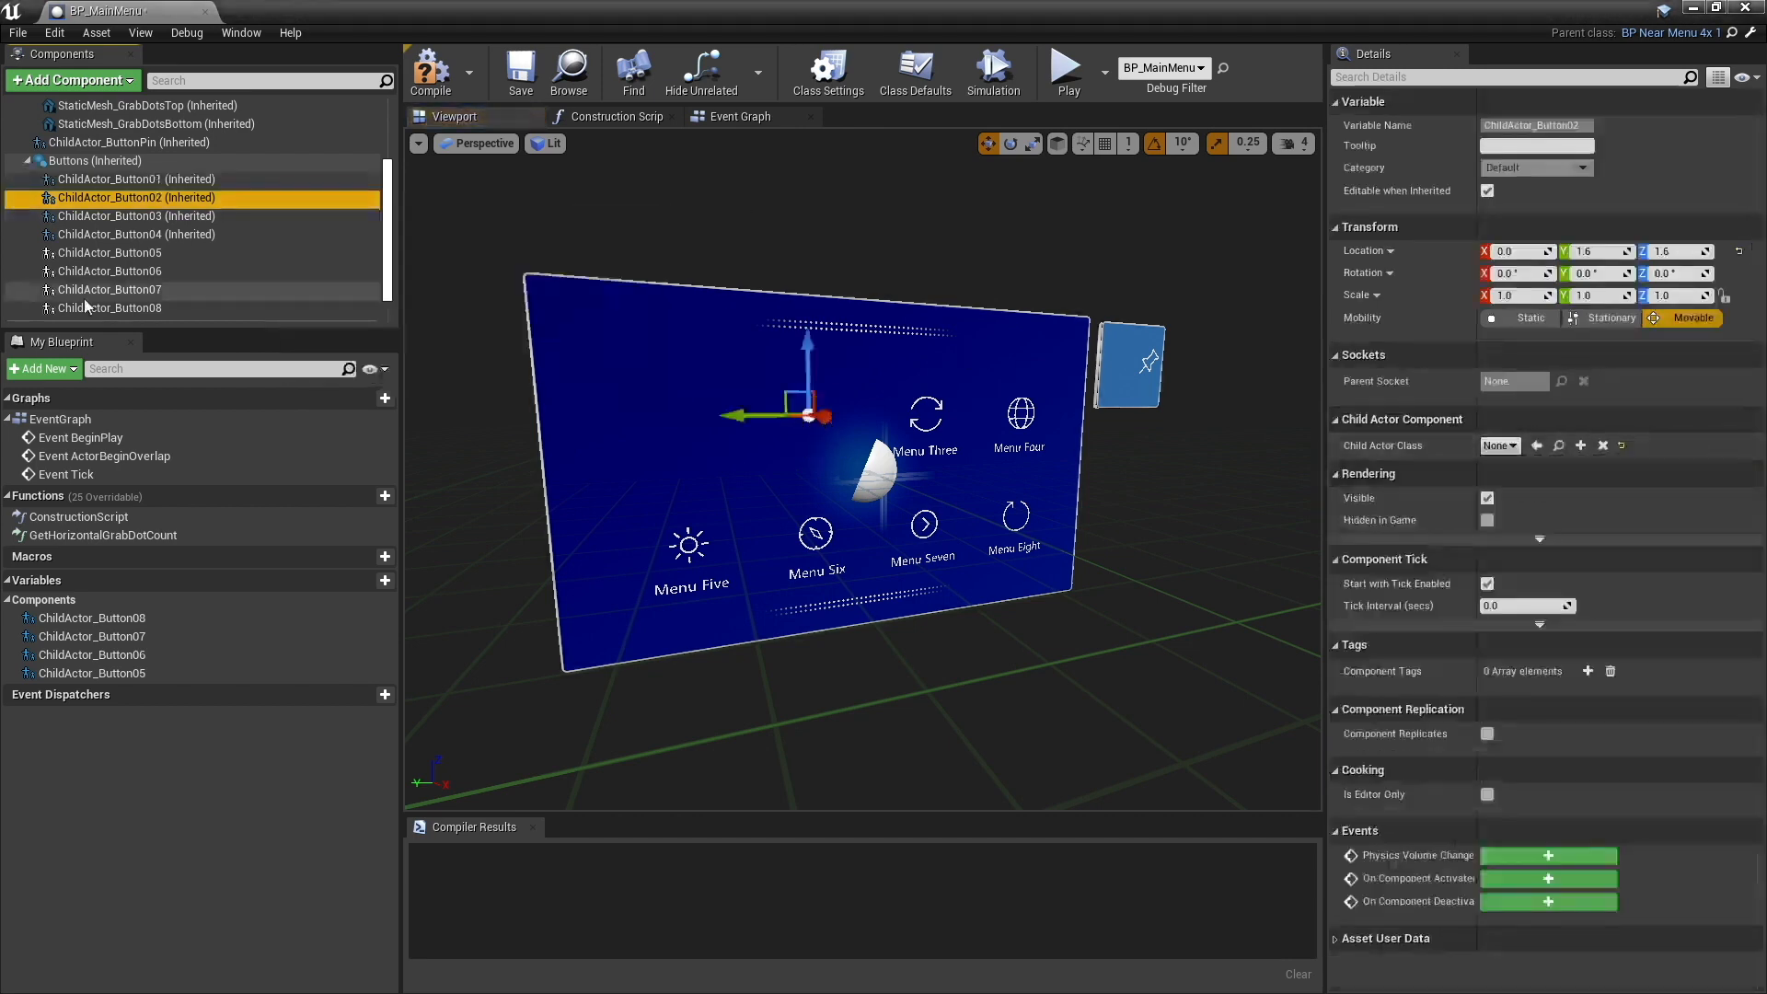
- Clear the Child Actor Class of the inherited ChildActor_Button03 and ChildActor_Button04 by setting it to None
click(136, 215)
click(1579, 446)
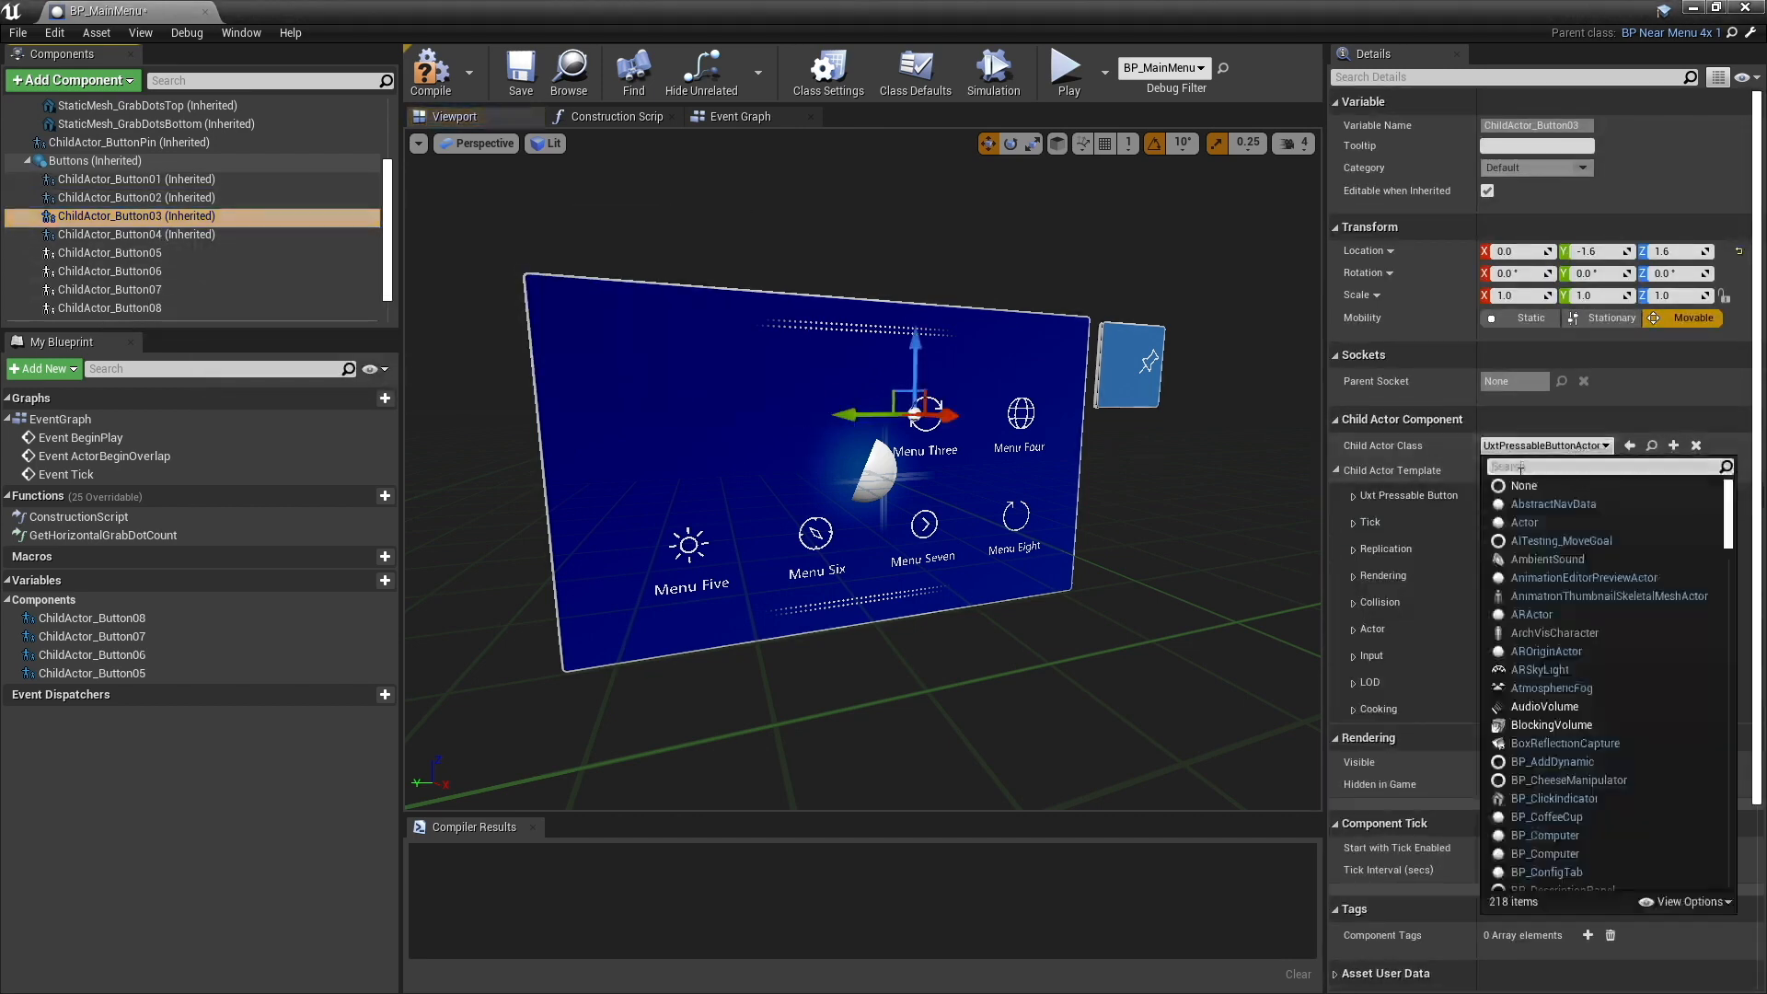
click(1514, 487)
click(136, 234)
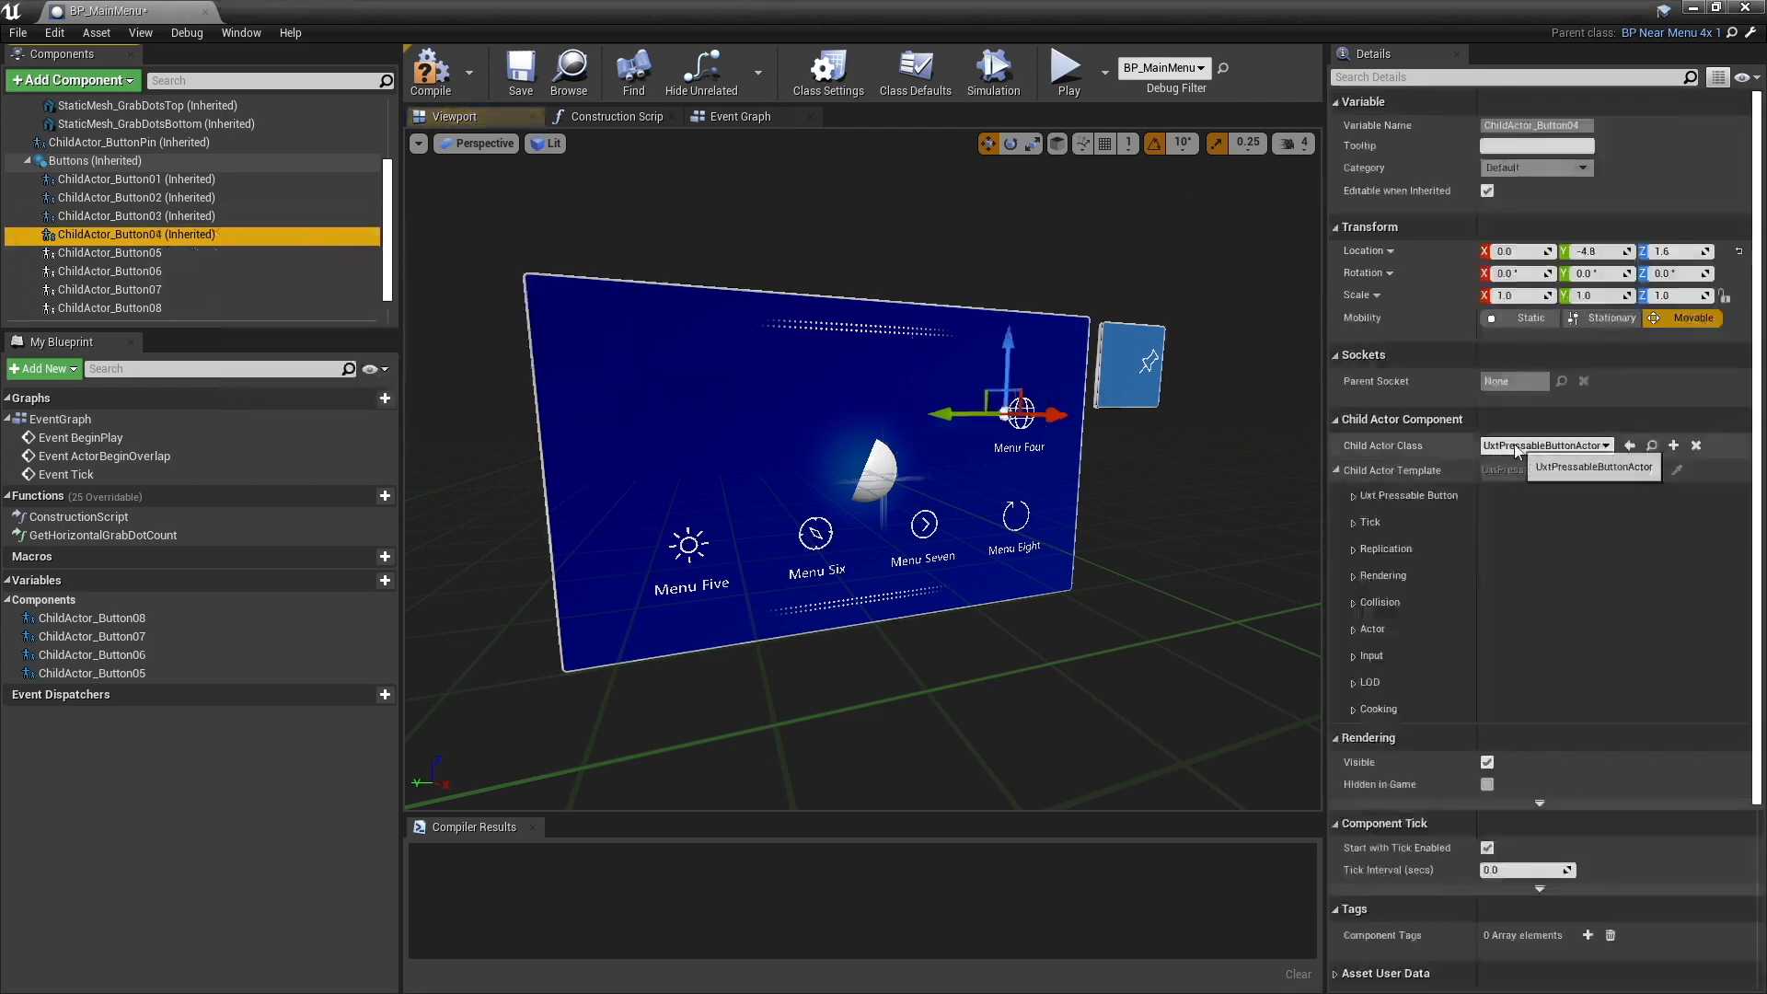
click(1546, 446)
click(1517, 488)
- Delete the ChildActor_Button07 and ChildActor_Button08 components from the menu
click(153, 290)
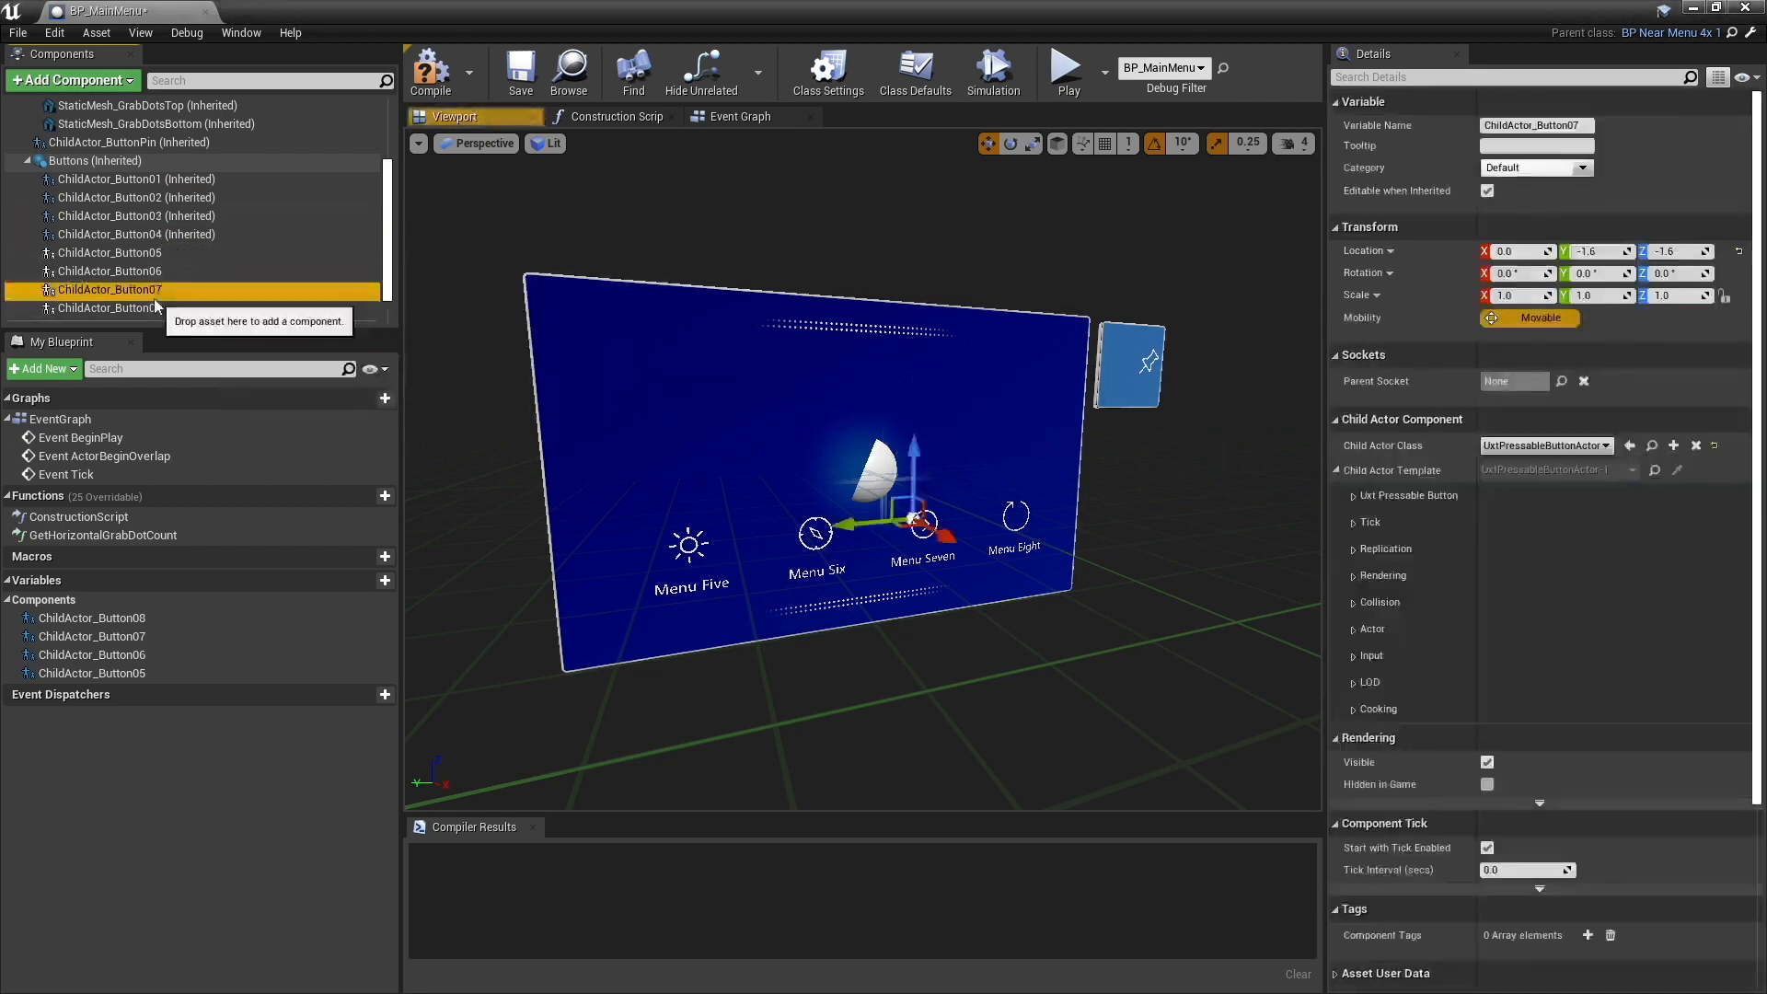
key(Delete)
click(152, 291)
key(Delete)
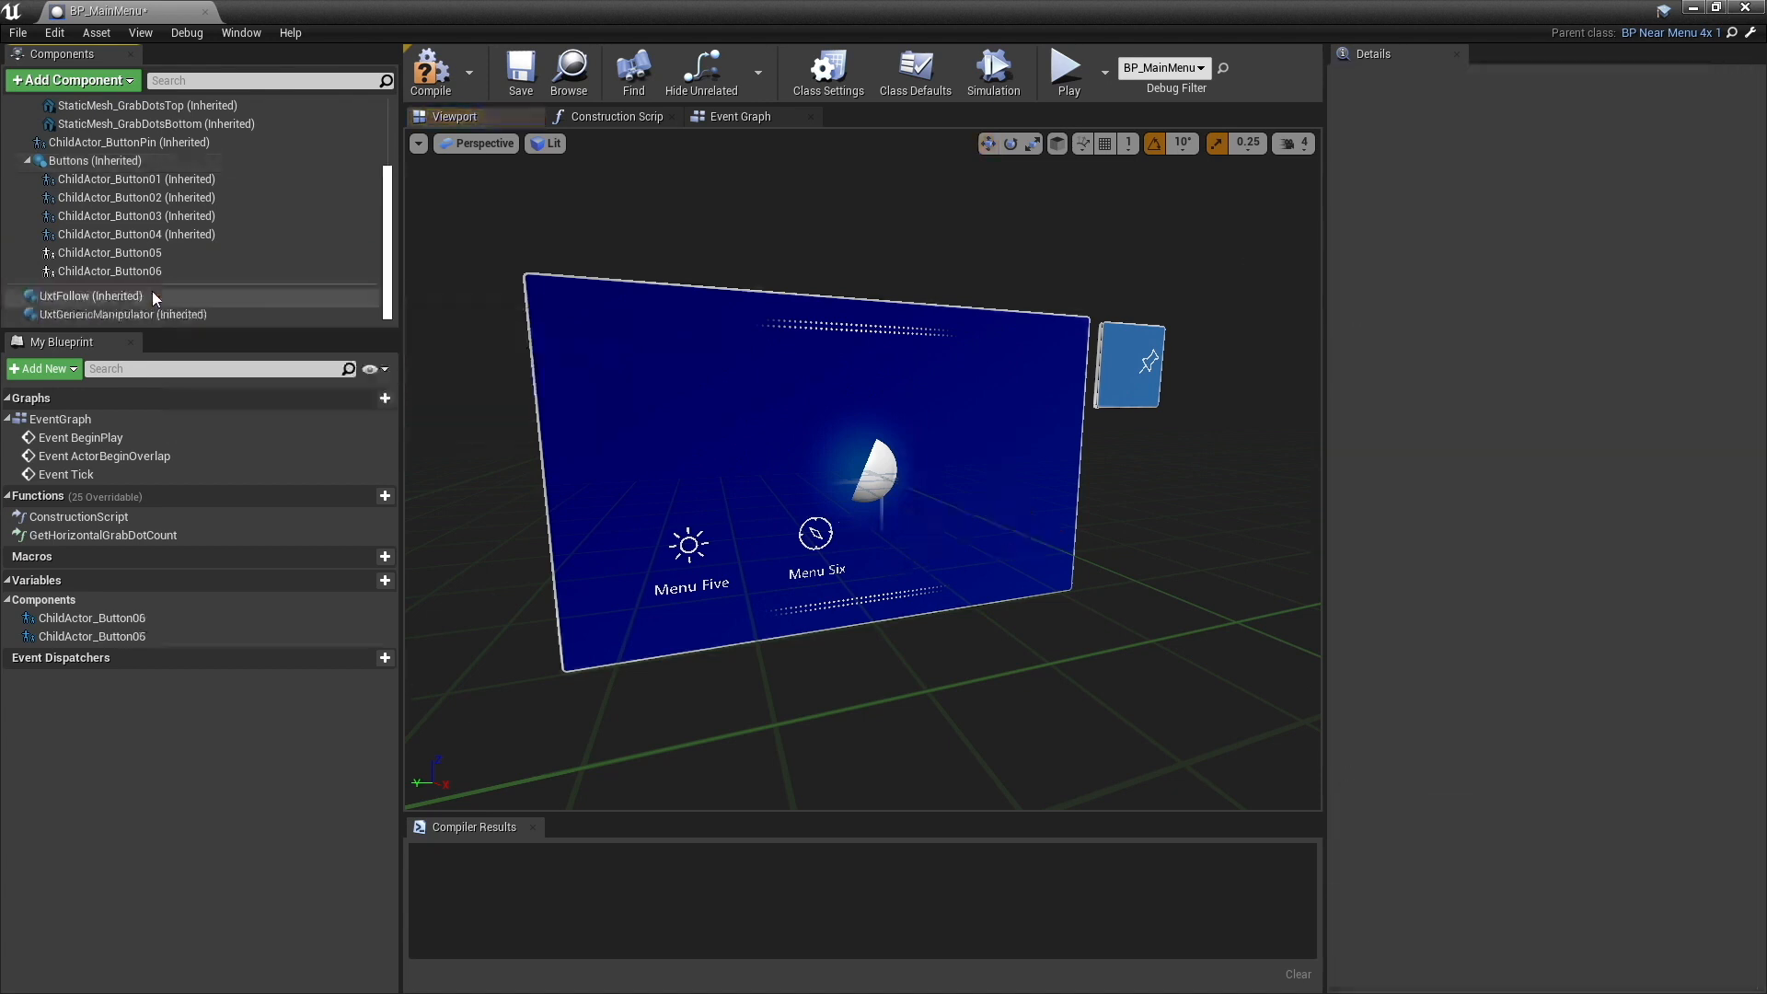
- Place ChildActor_Button06 directly above ChildActor_Button05 by setting its location to Y 4.8 and Z 1.6
click(166, 253)
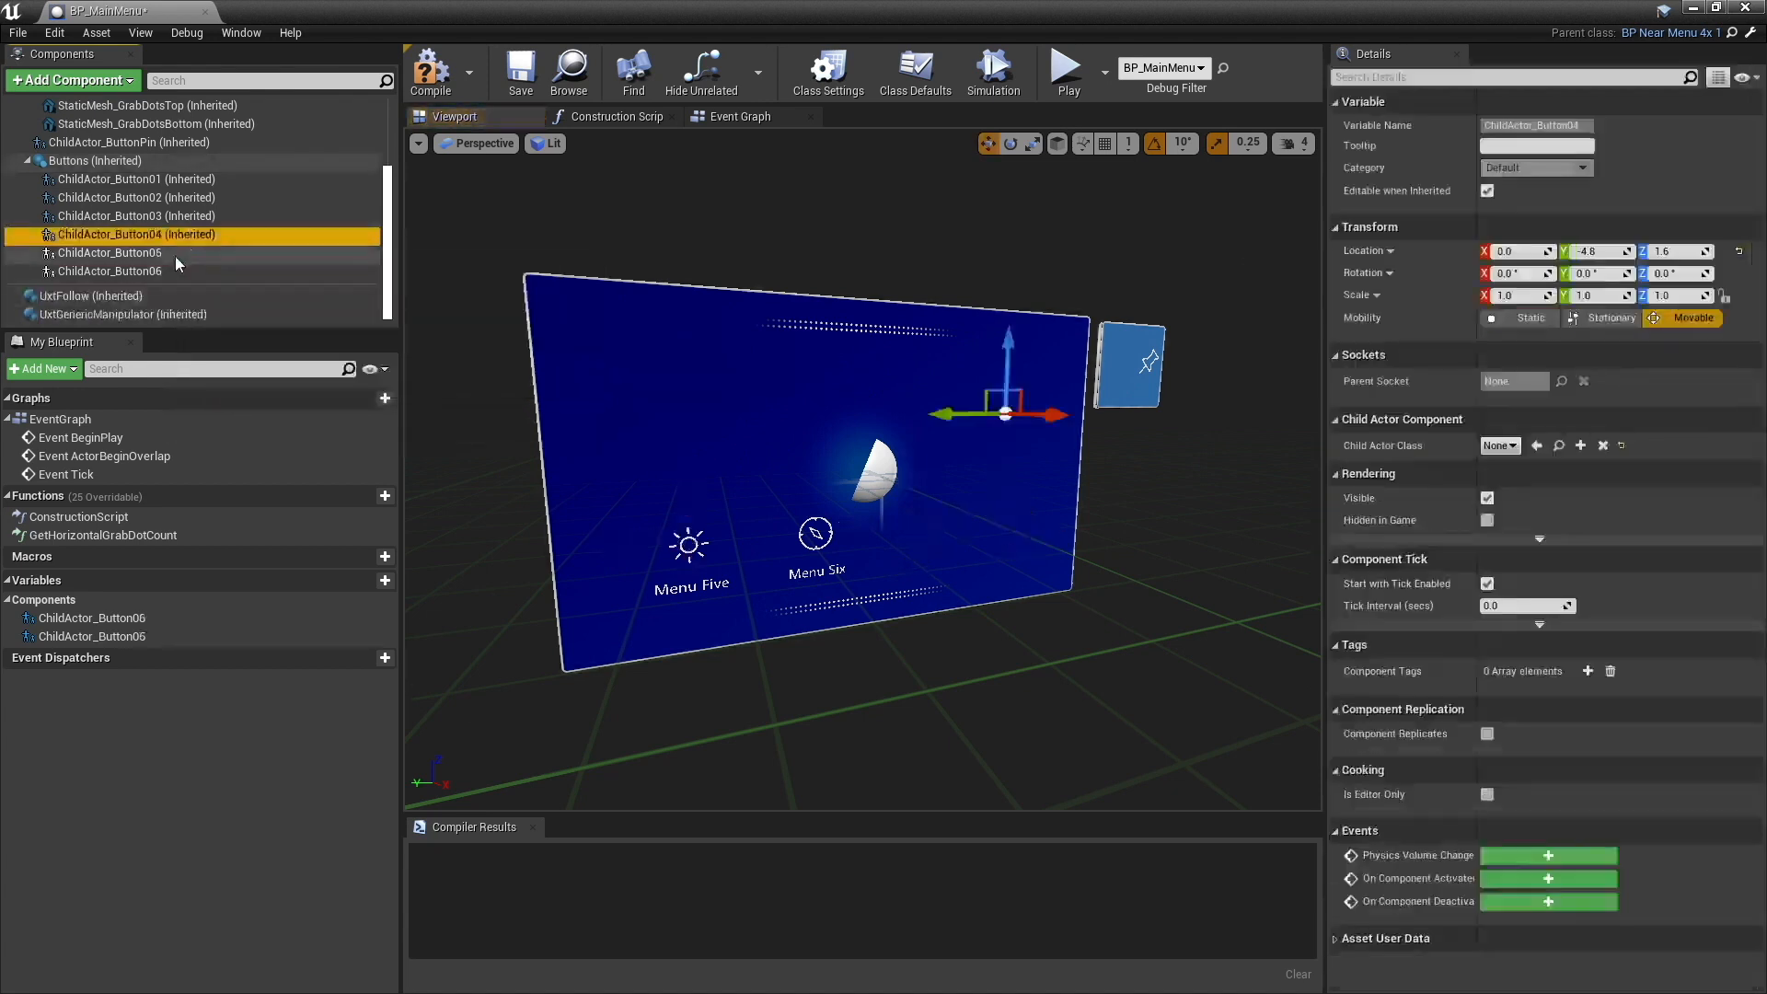
click(166, 270)
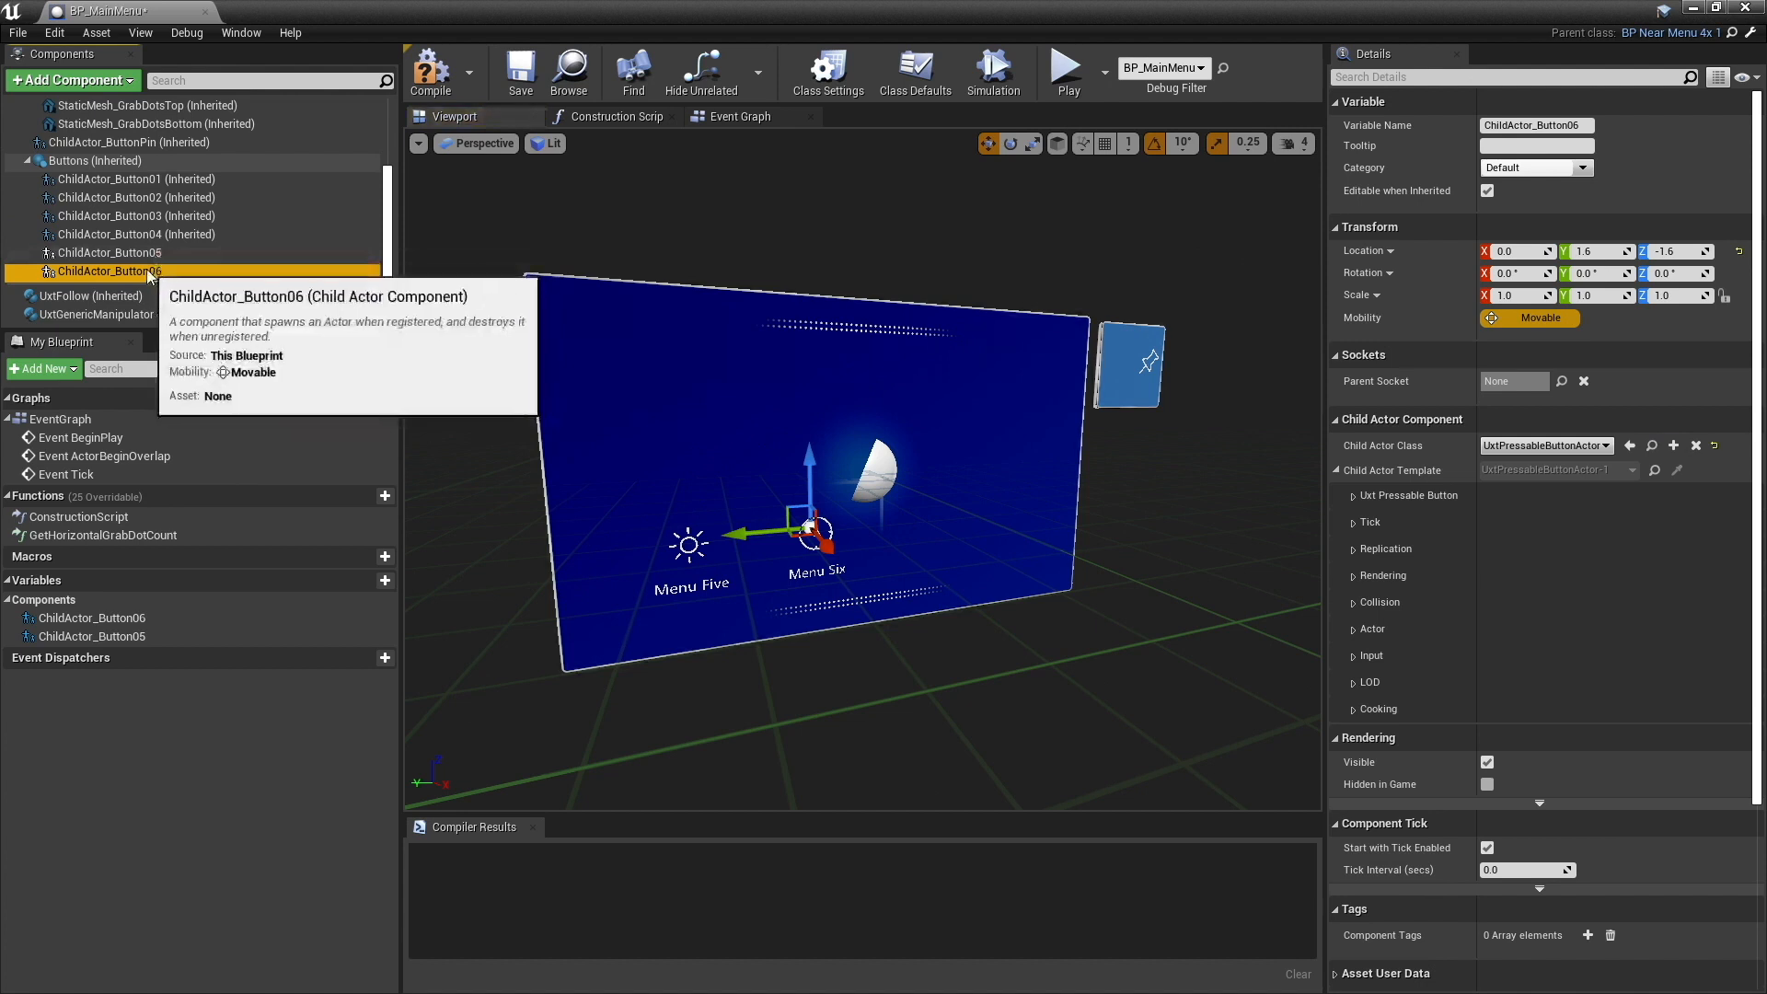
click(146, 255)
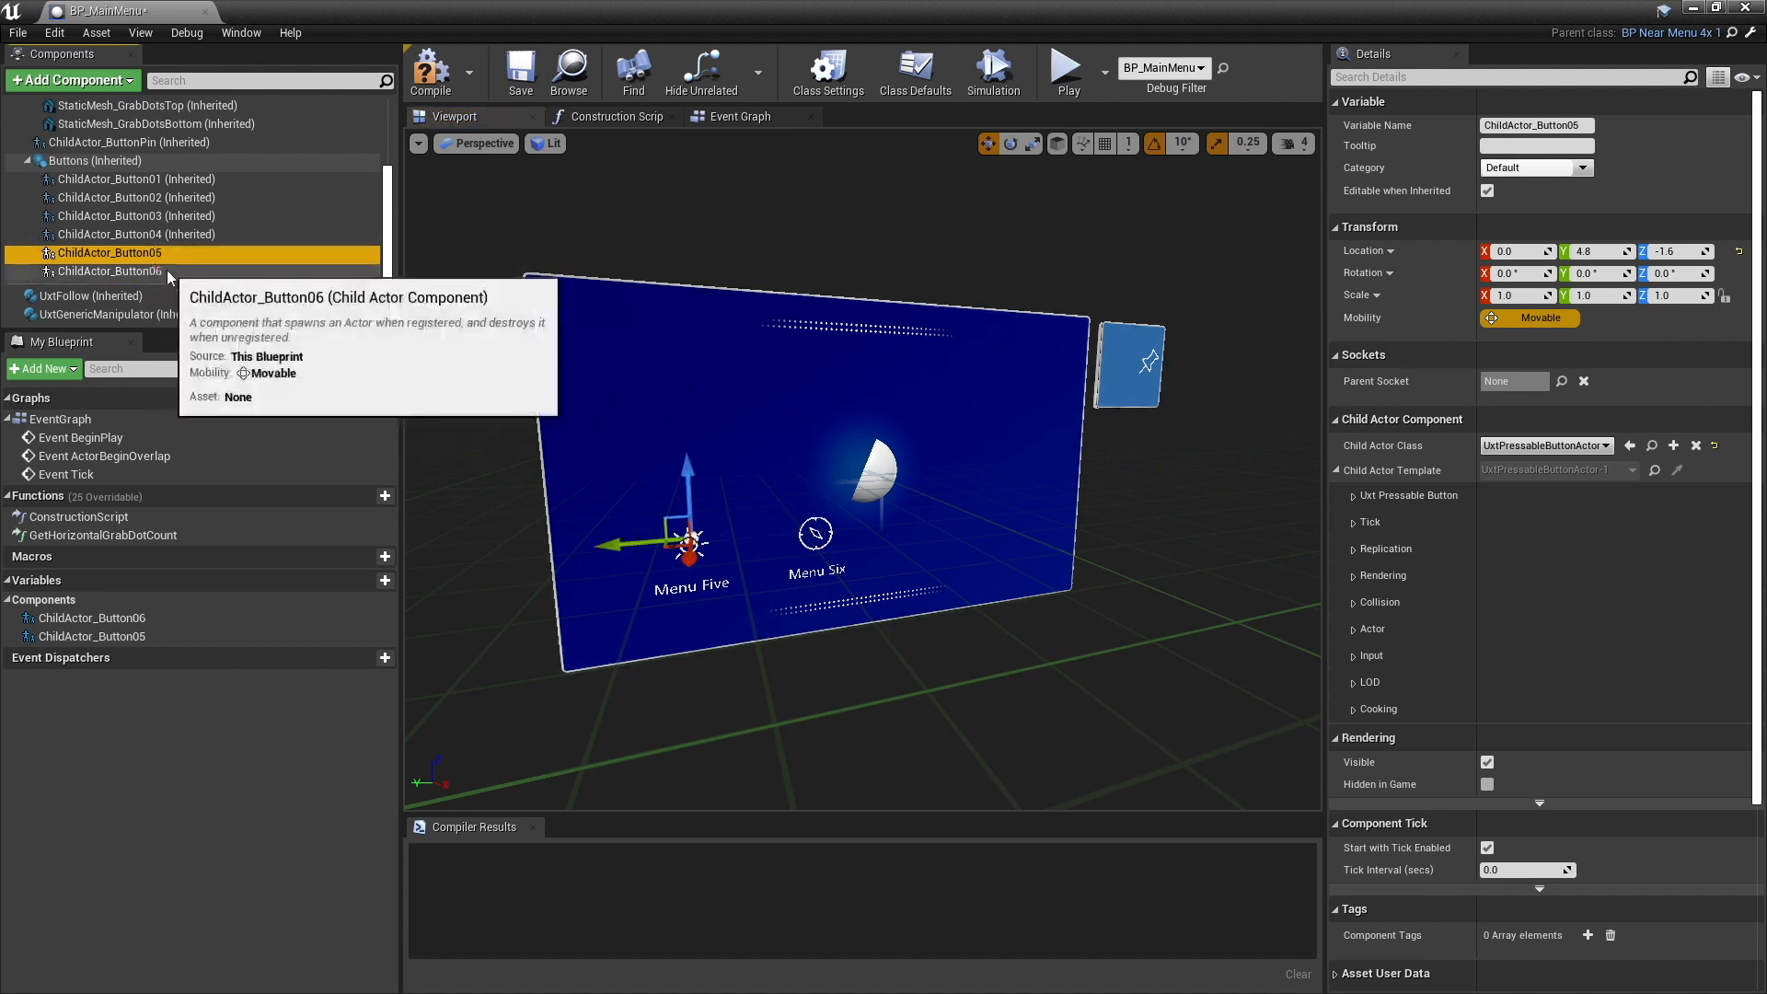
click(168, 269)
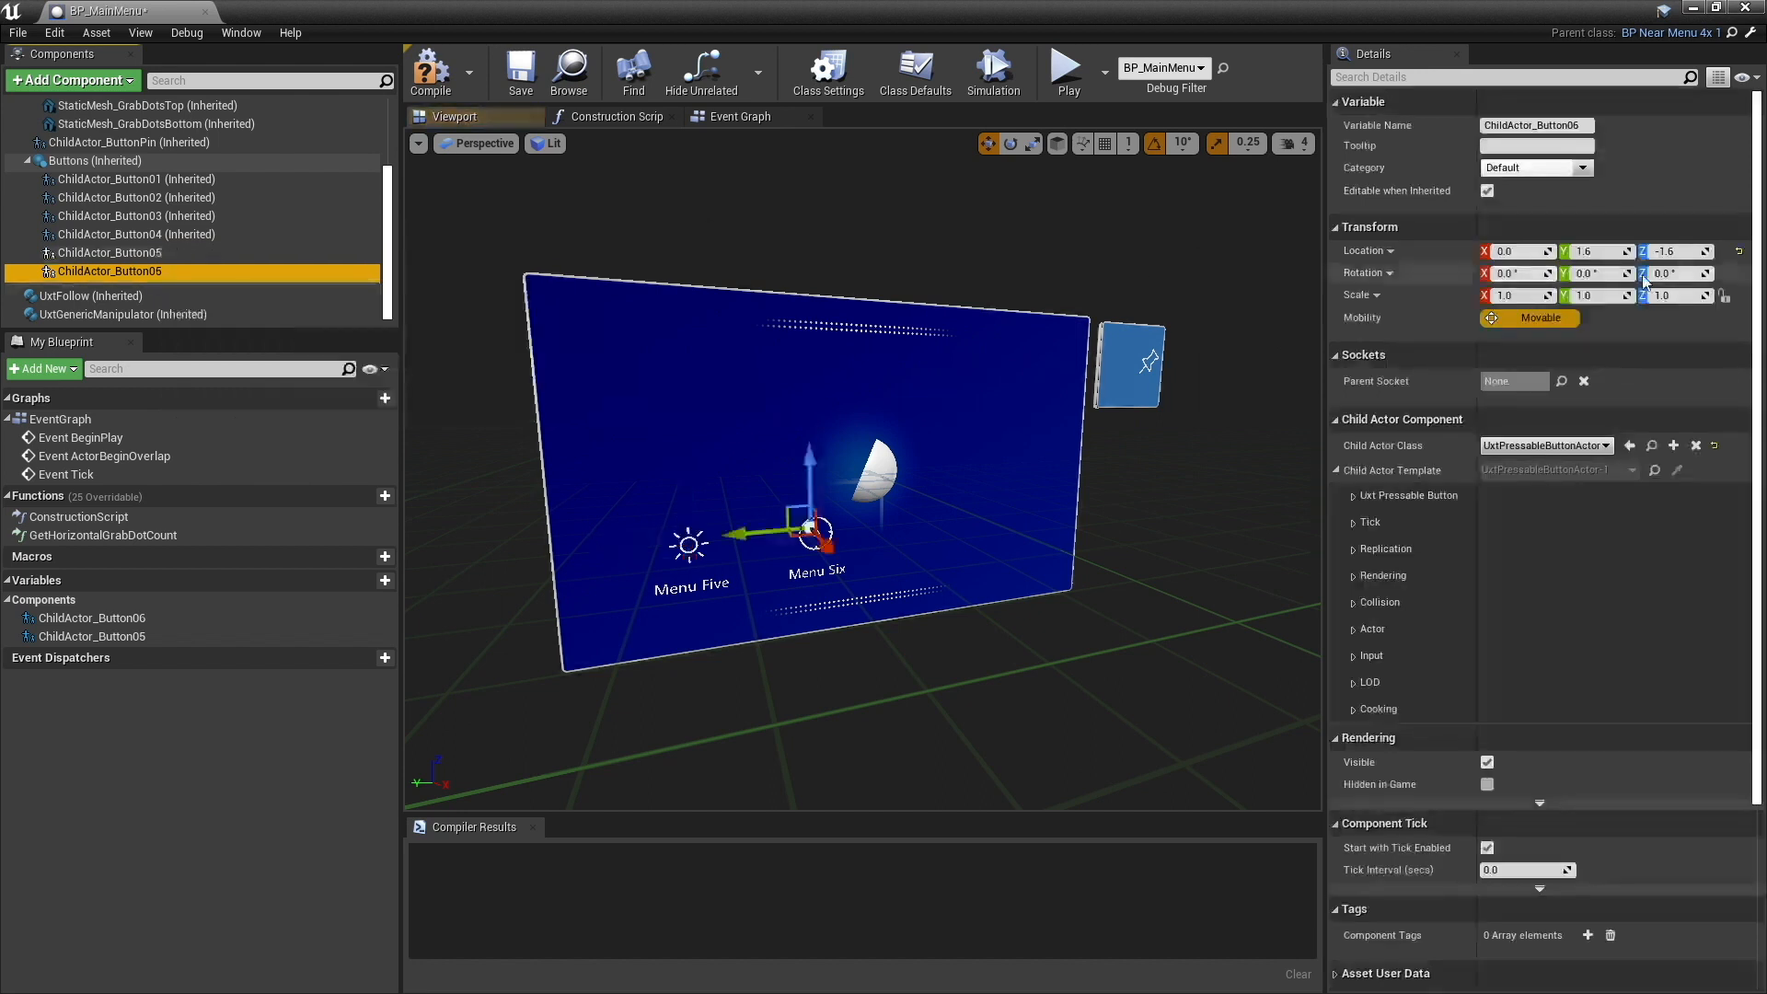
click(1615, 253)
text(4.8)
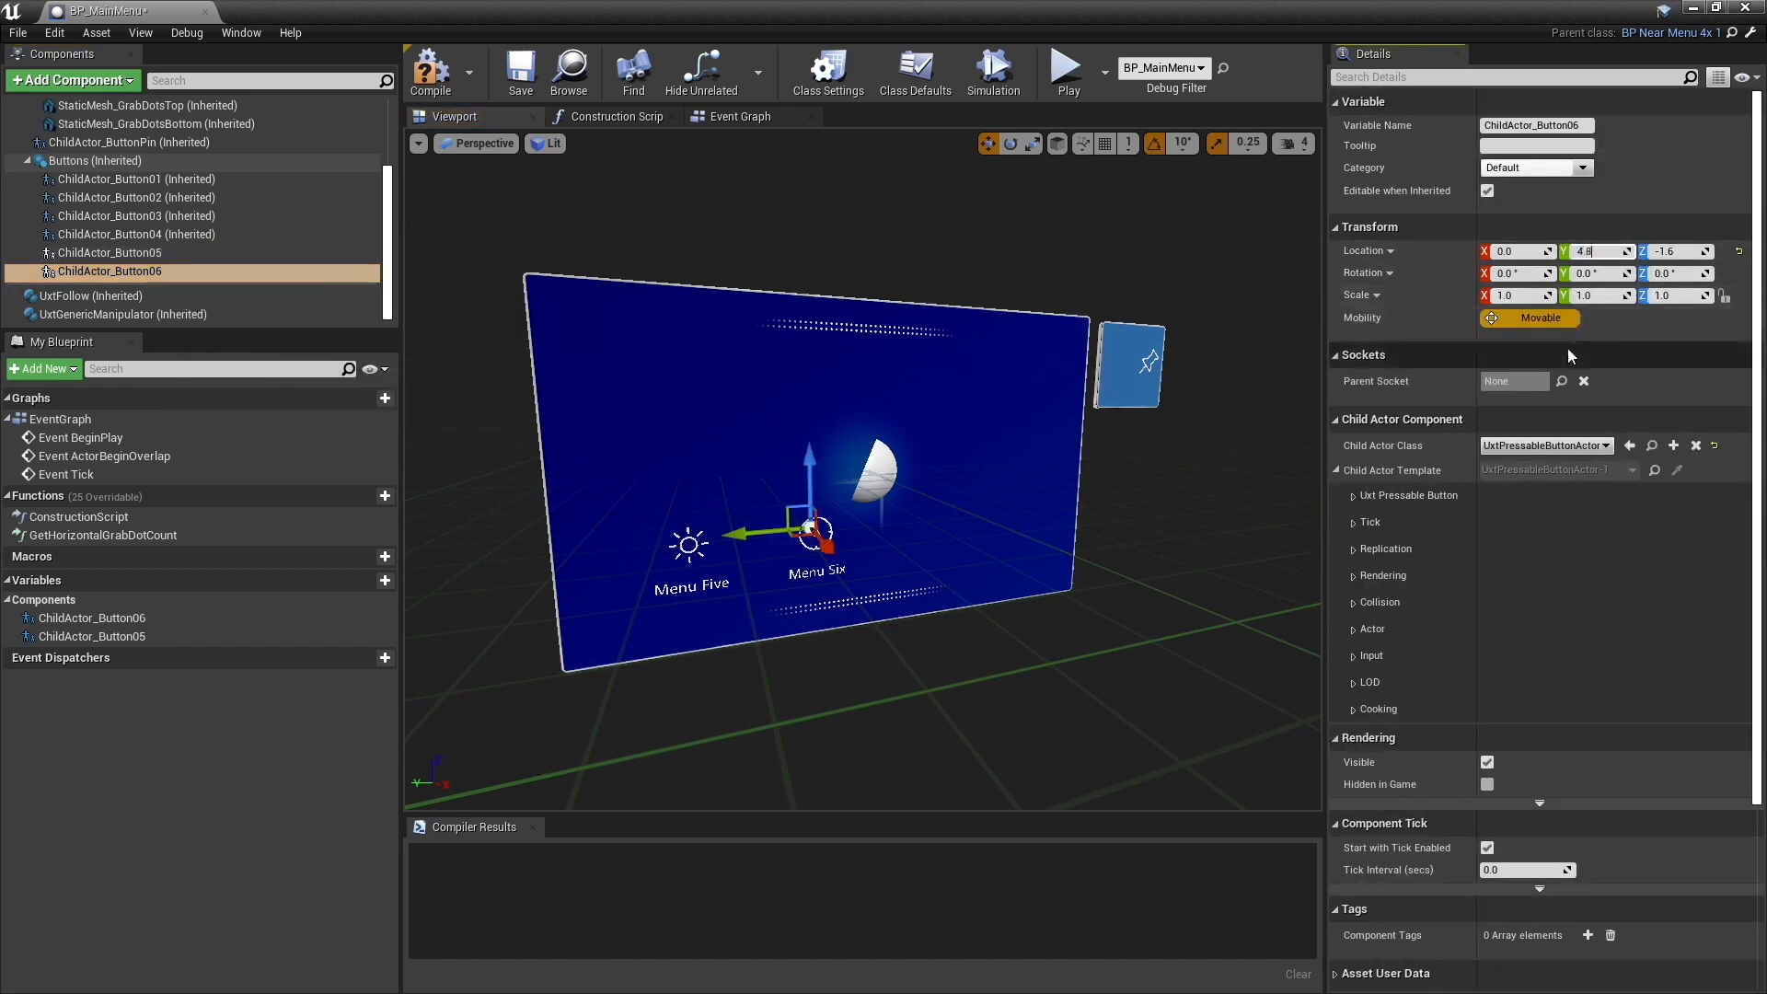
key(Return)
click(1677, 252)
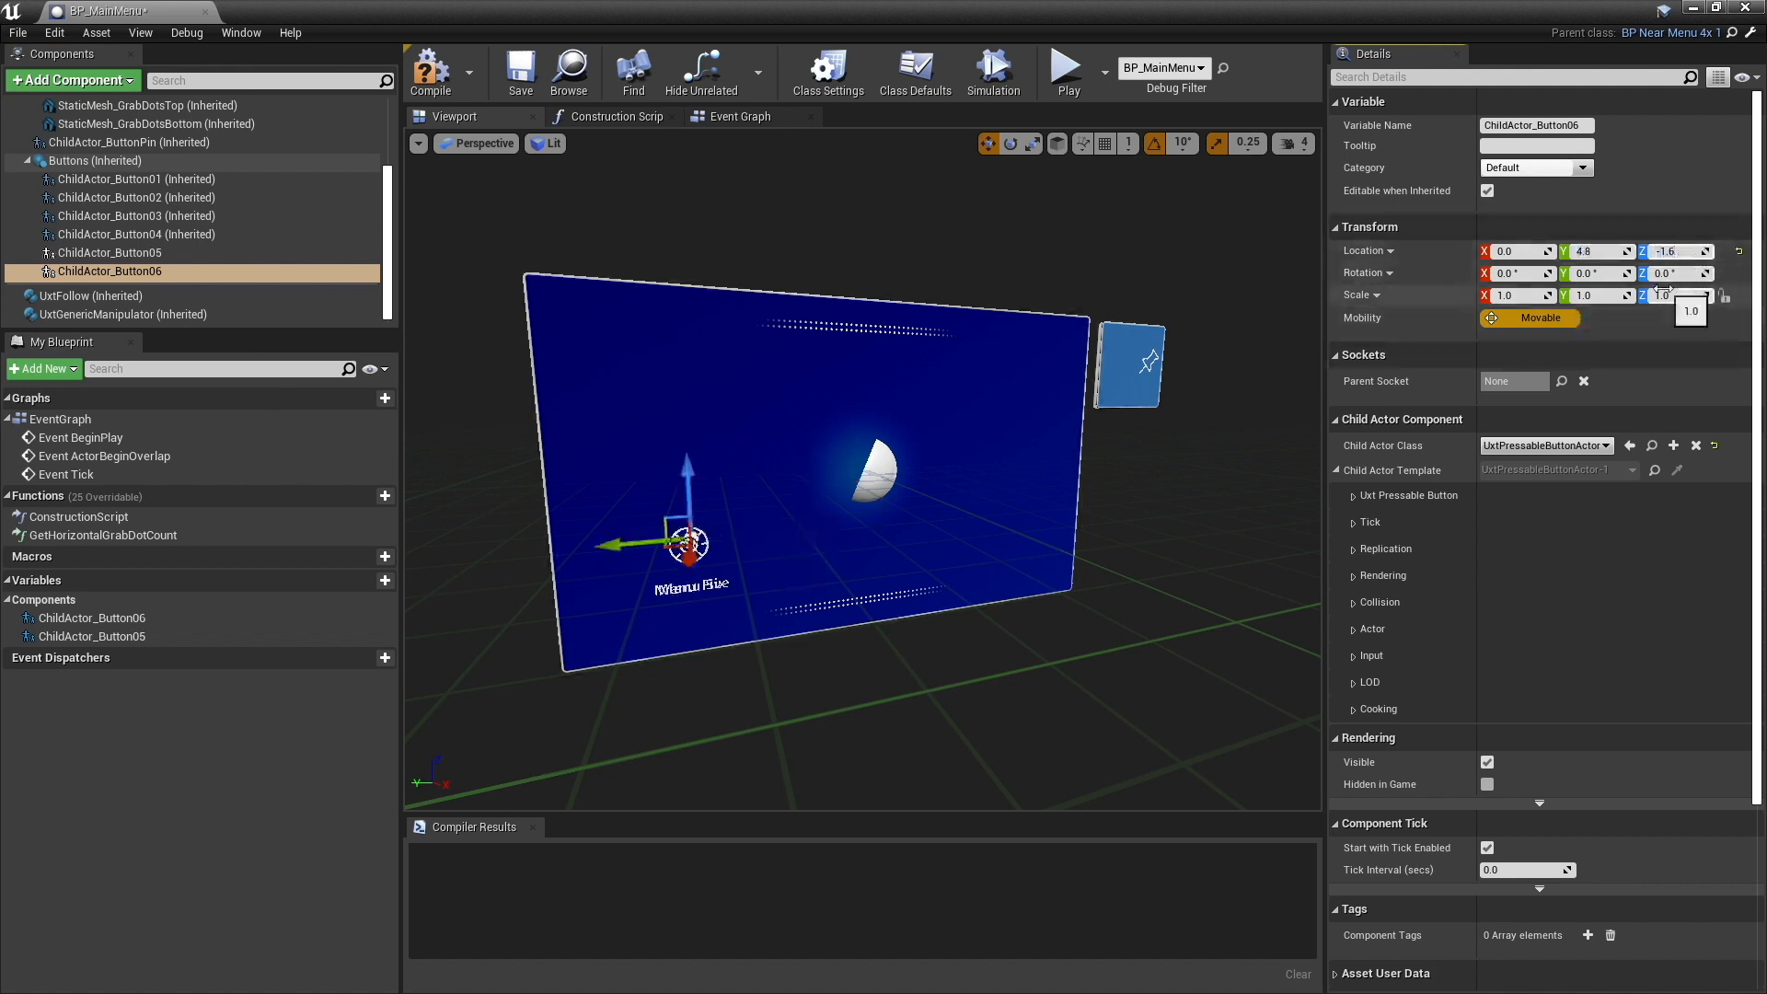
key(Return)
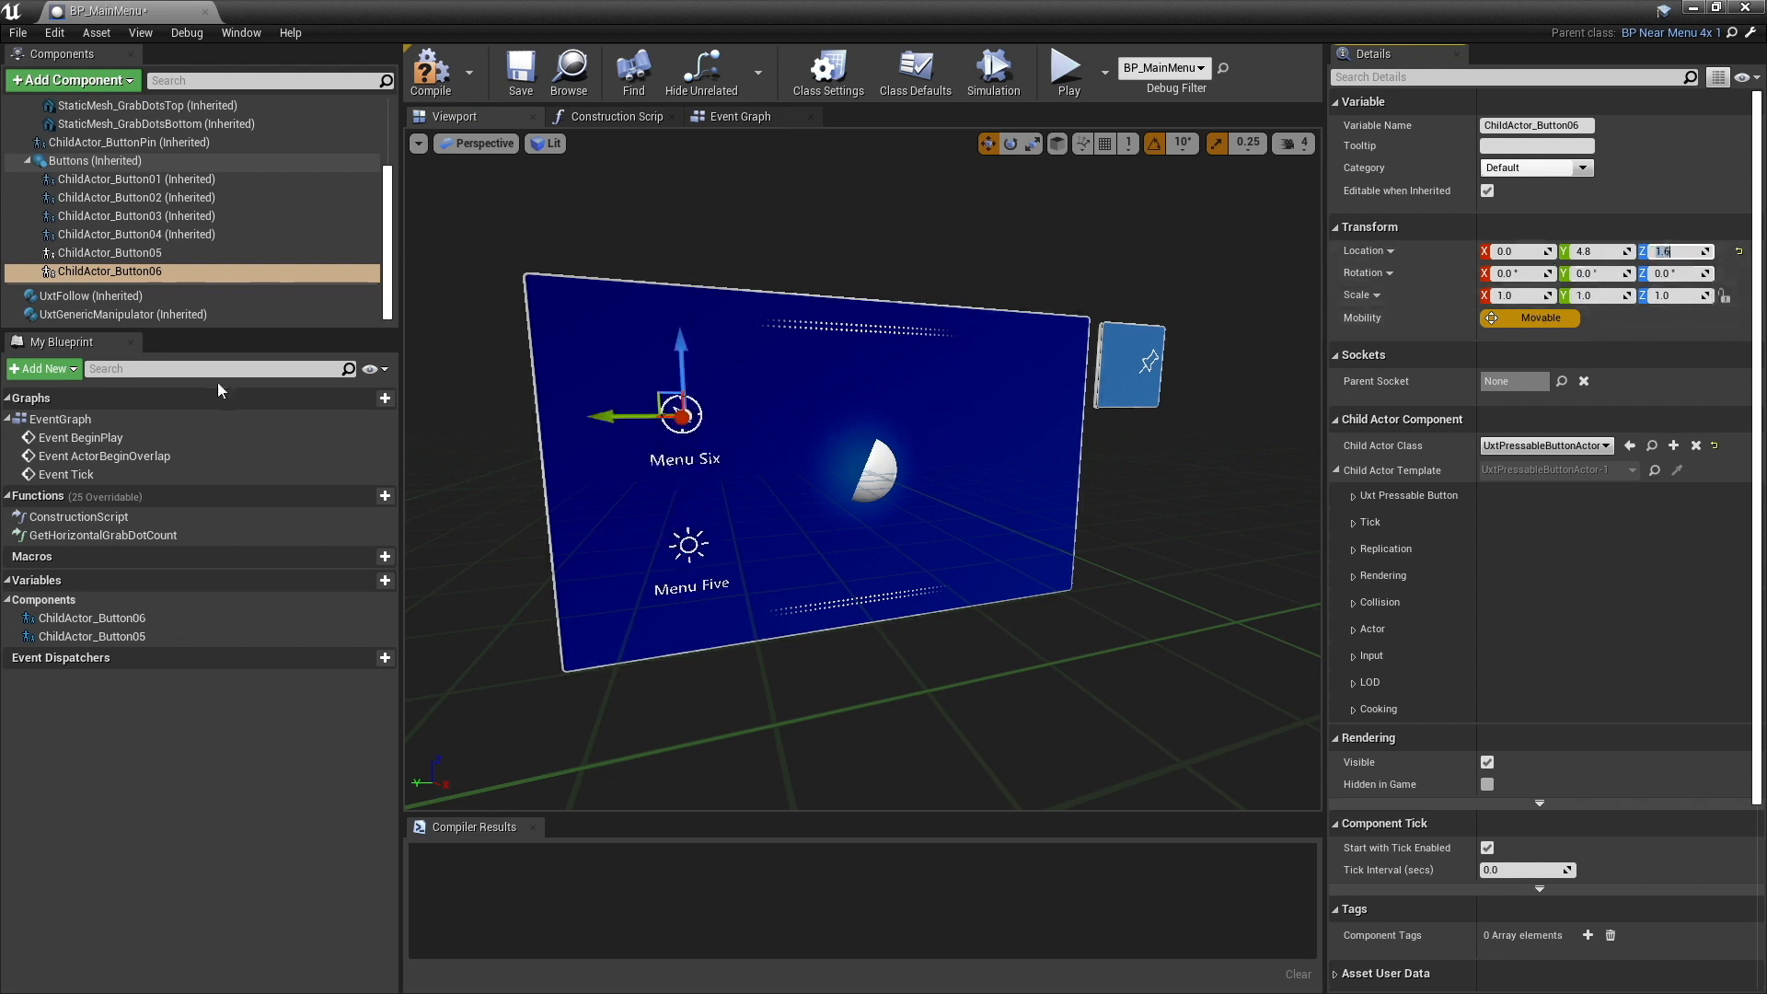
- Rename the ChildActor_Button05 component to Explore
click(153, 257)
click(151, 273)
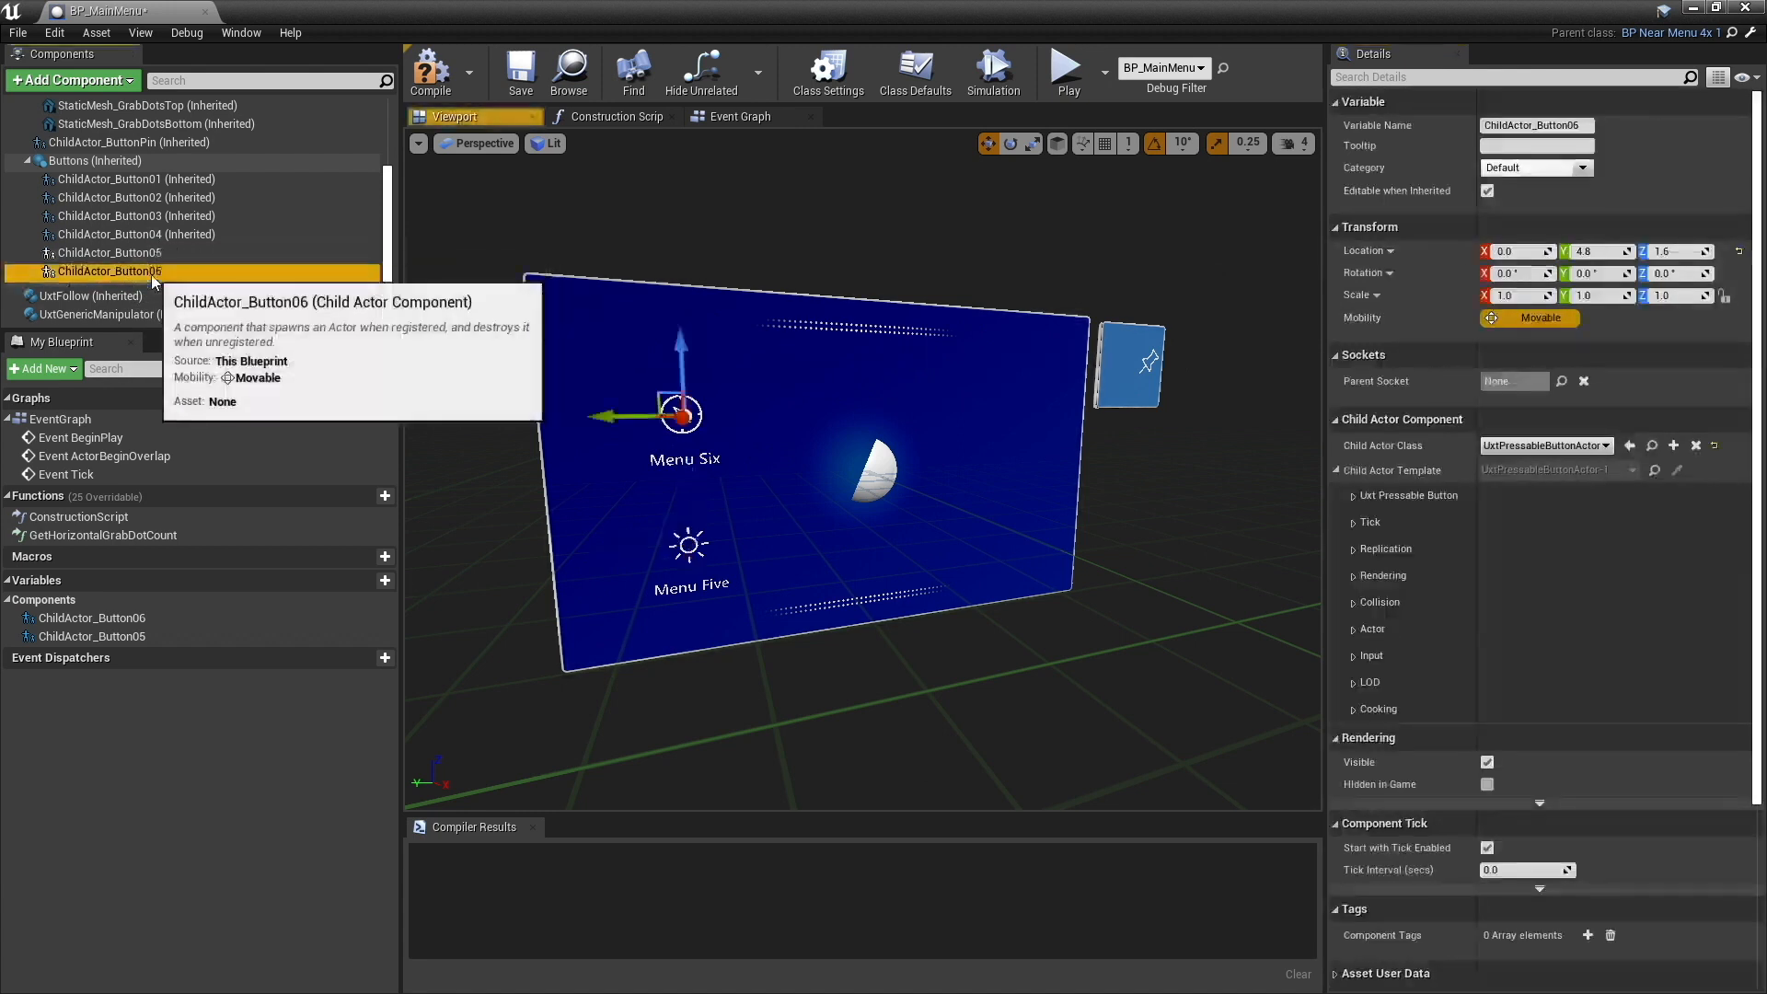
click(152, 255)
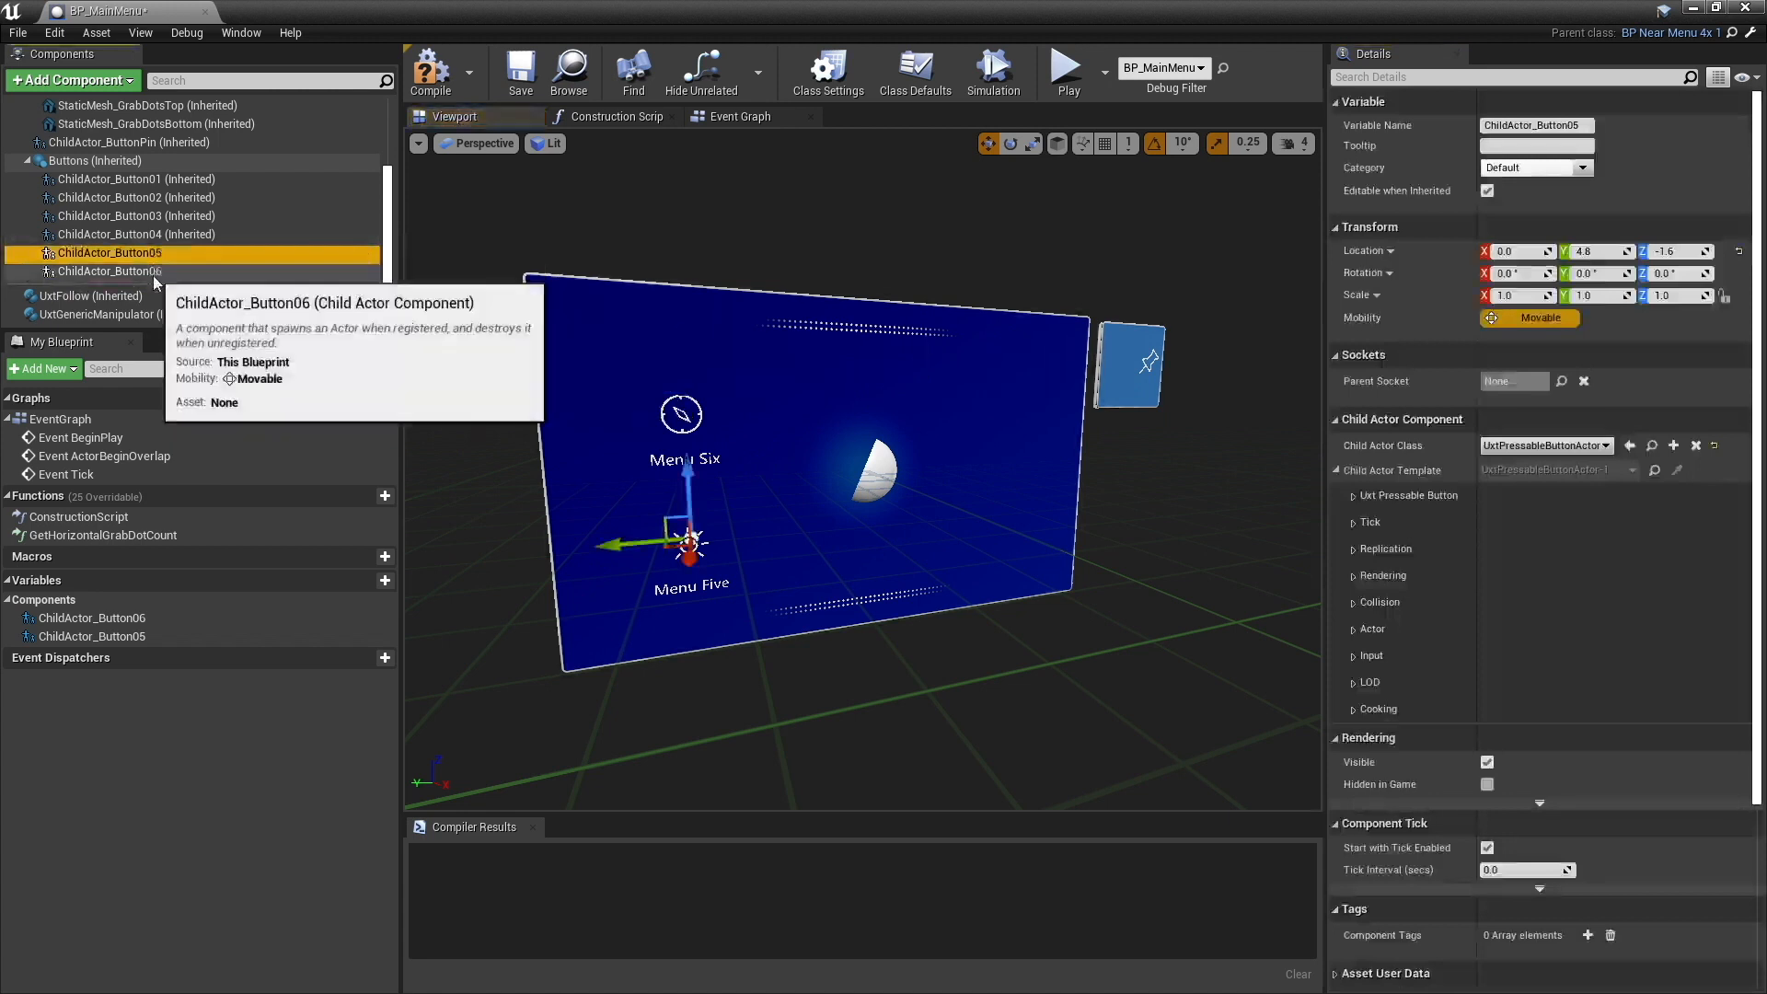
click(173, 255)
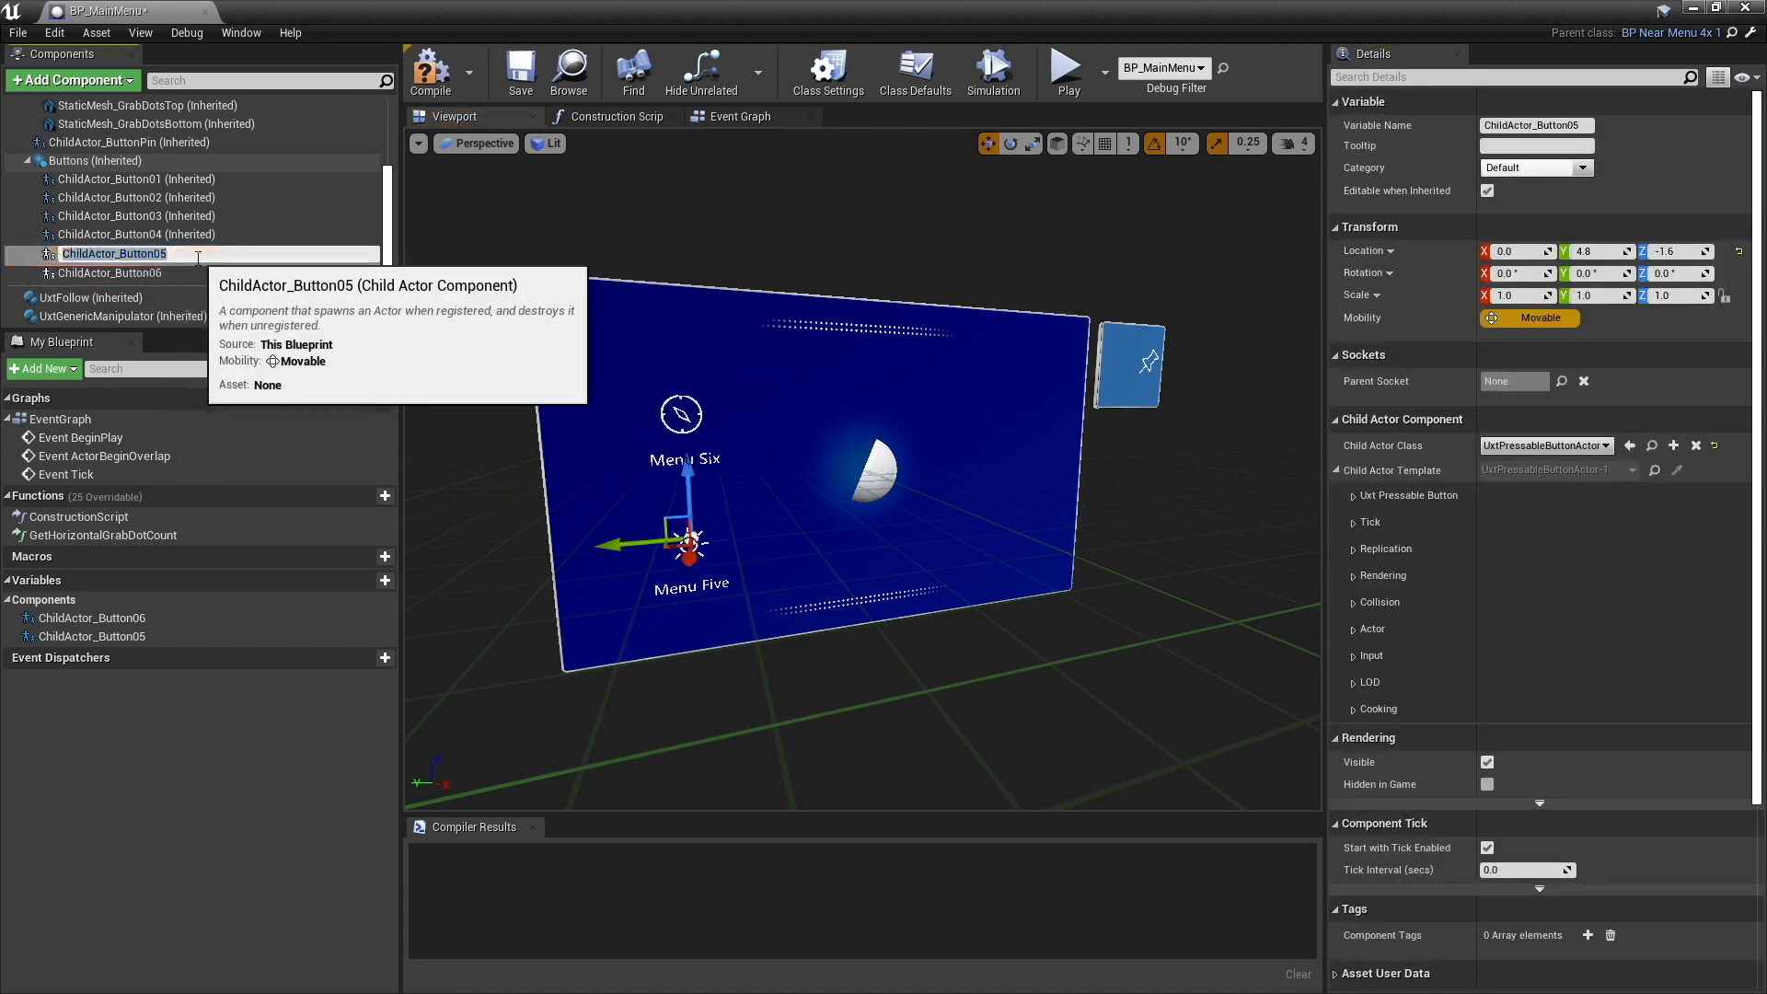
text(Explo)
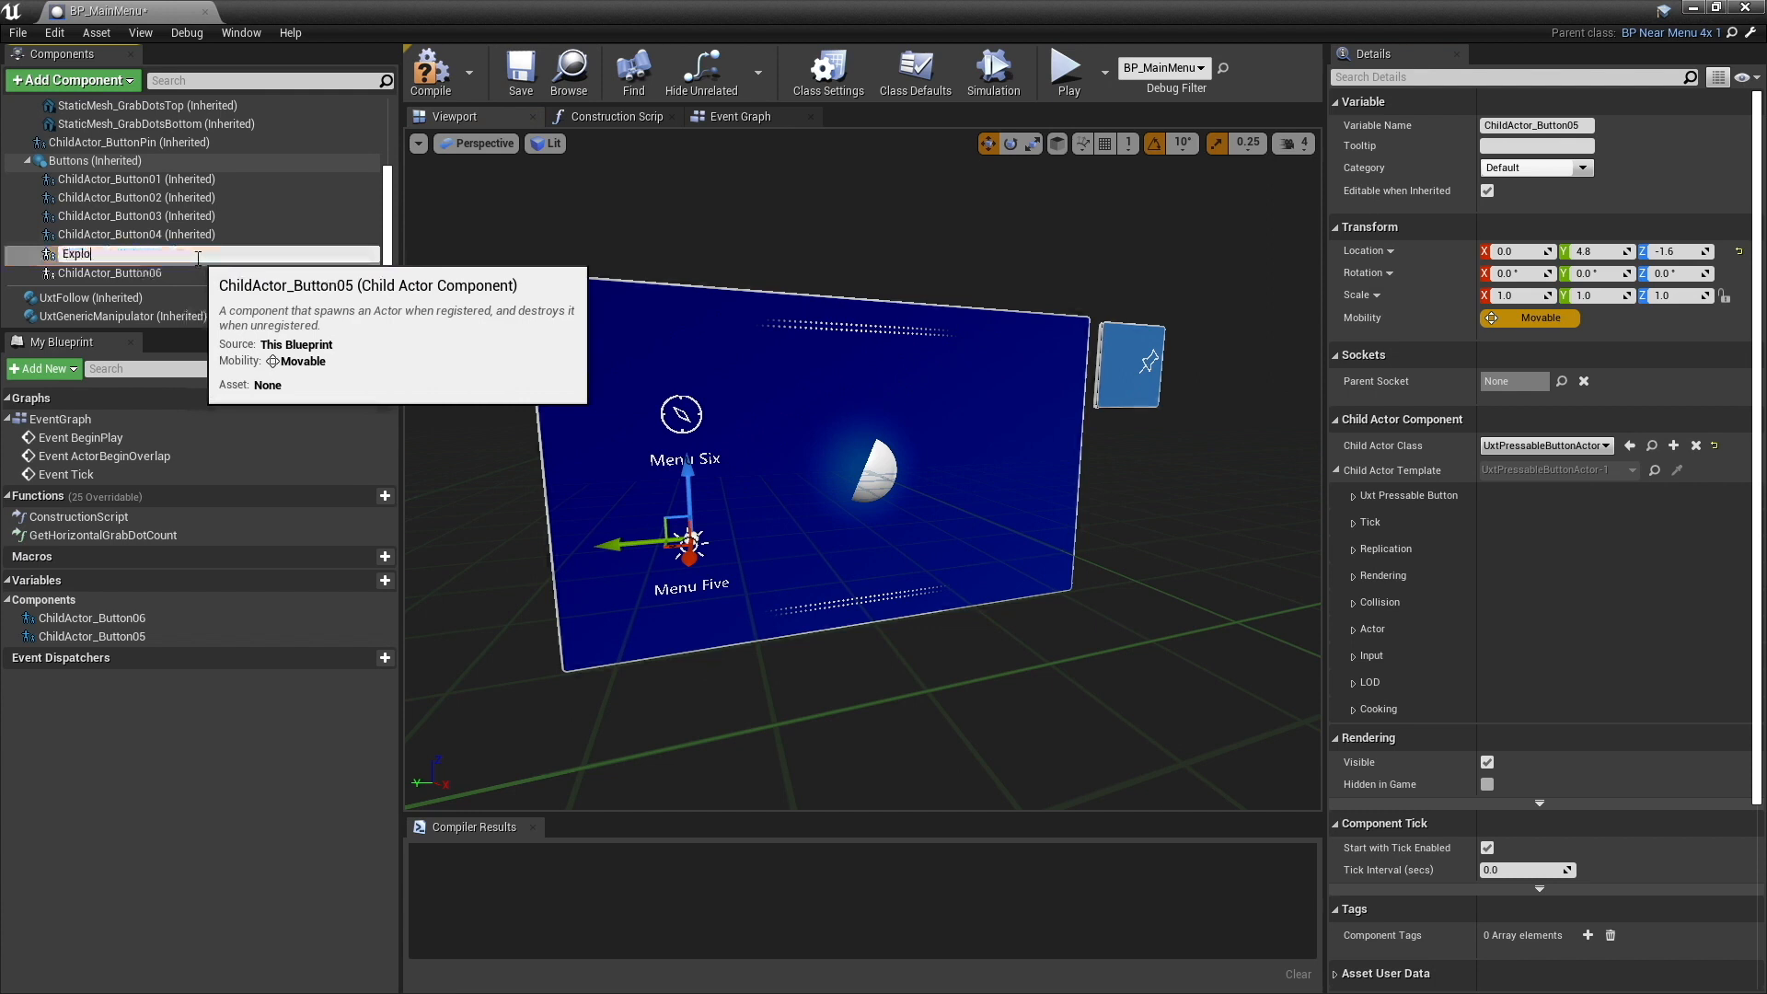
text(re)
key(Return)
- Rename the ChildActor_Button06 component to Config
click(189, 274)
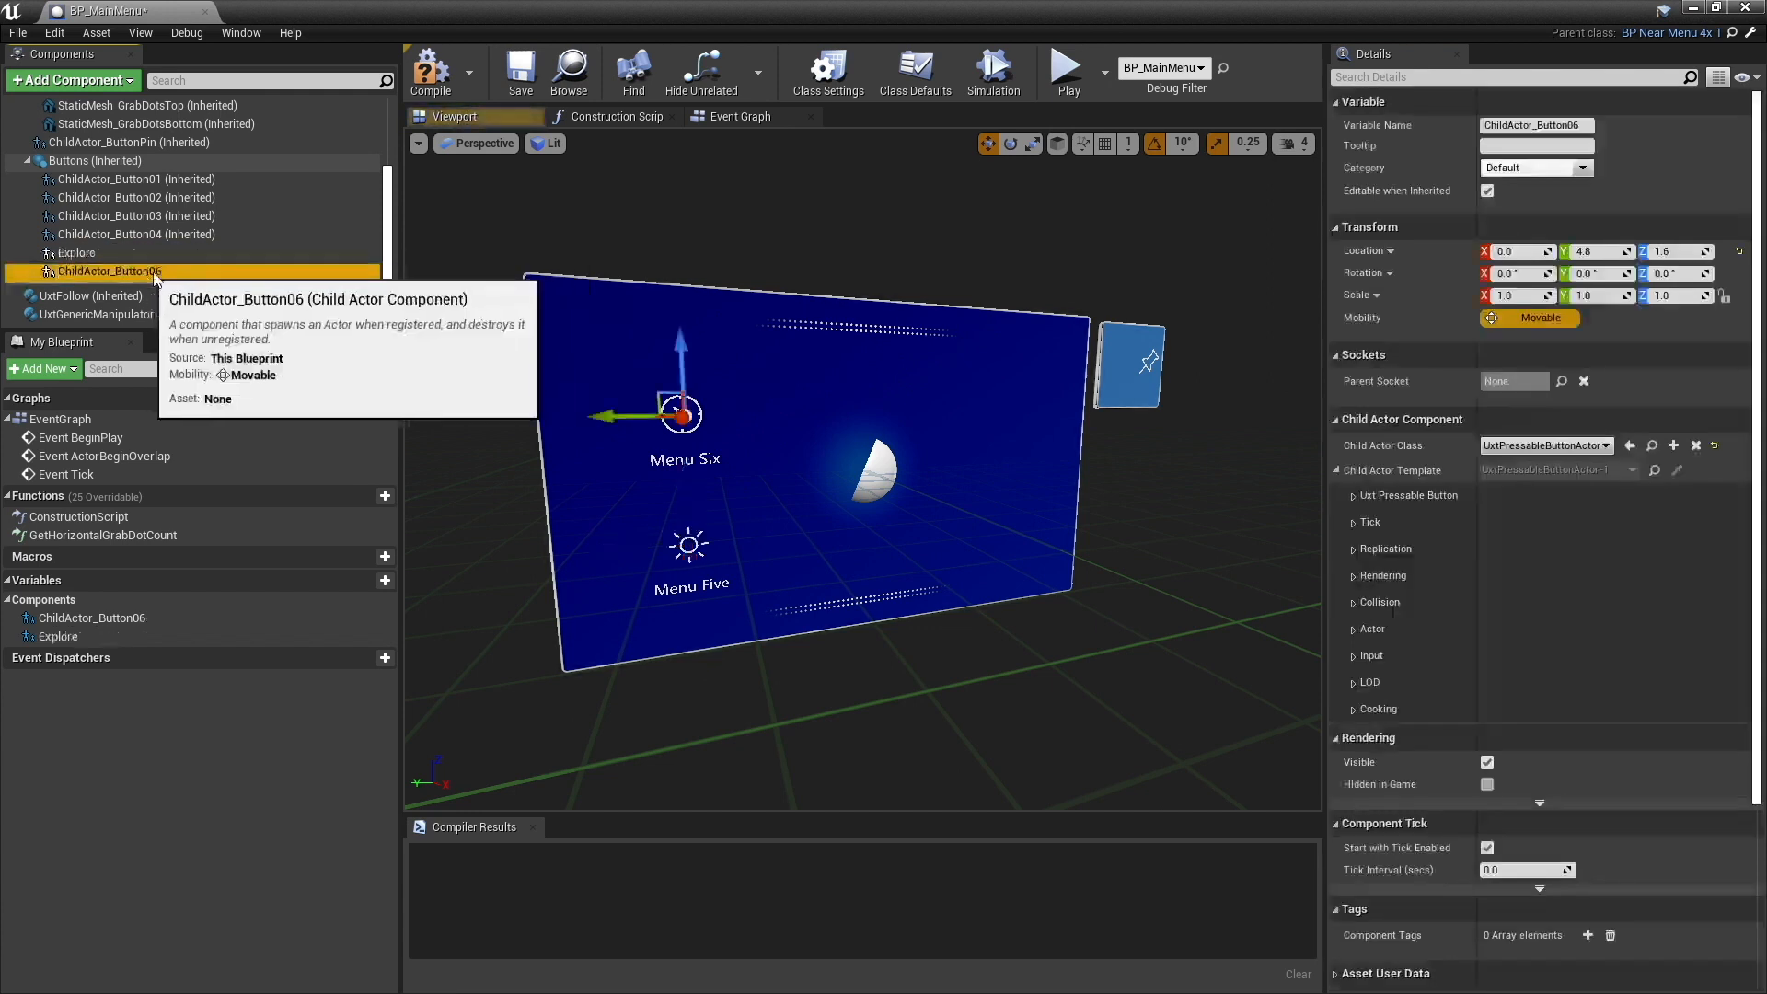
click(188, 273)
text(Config)
key(Return)
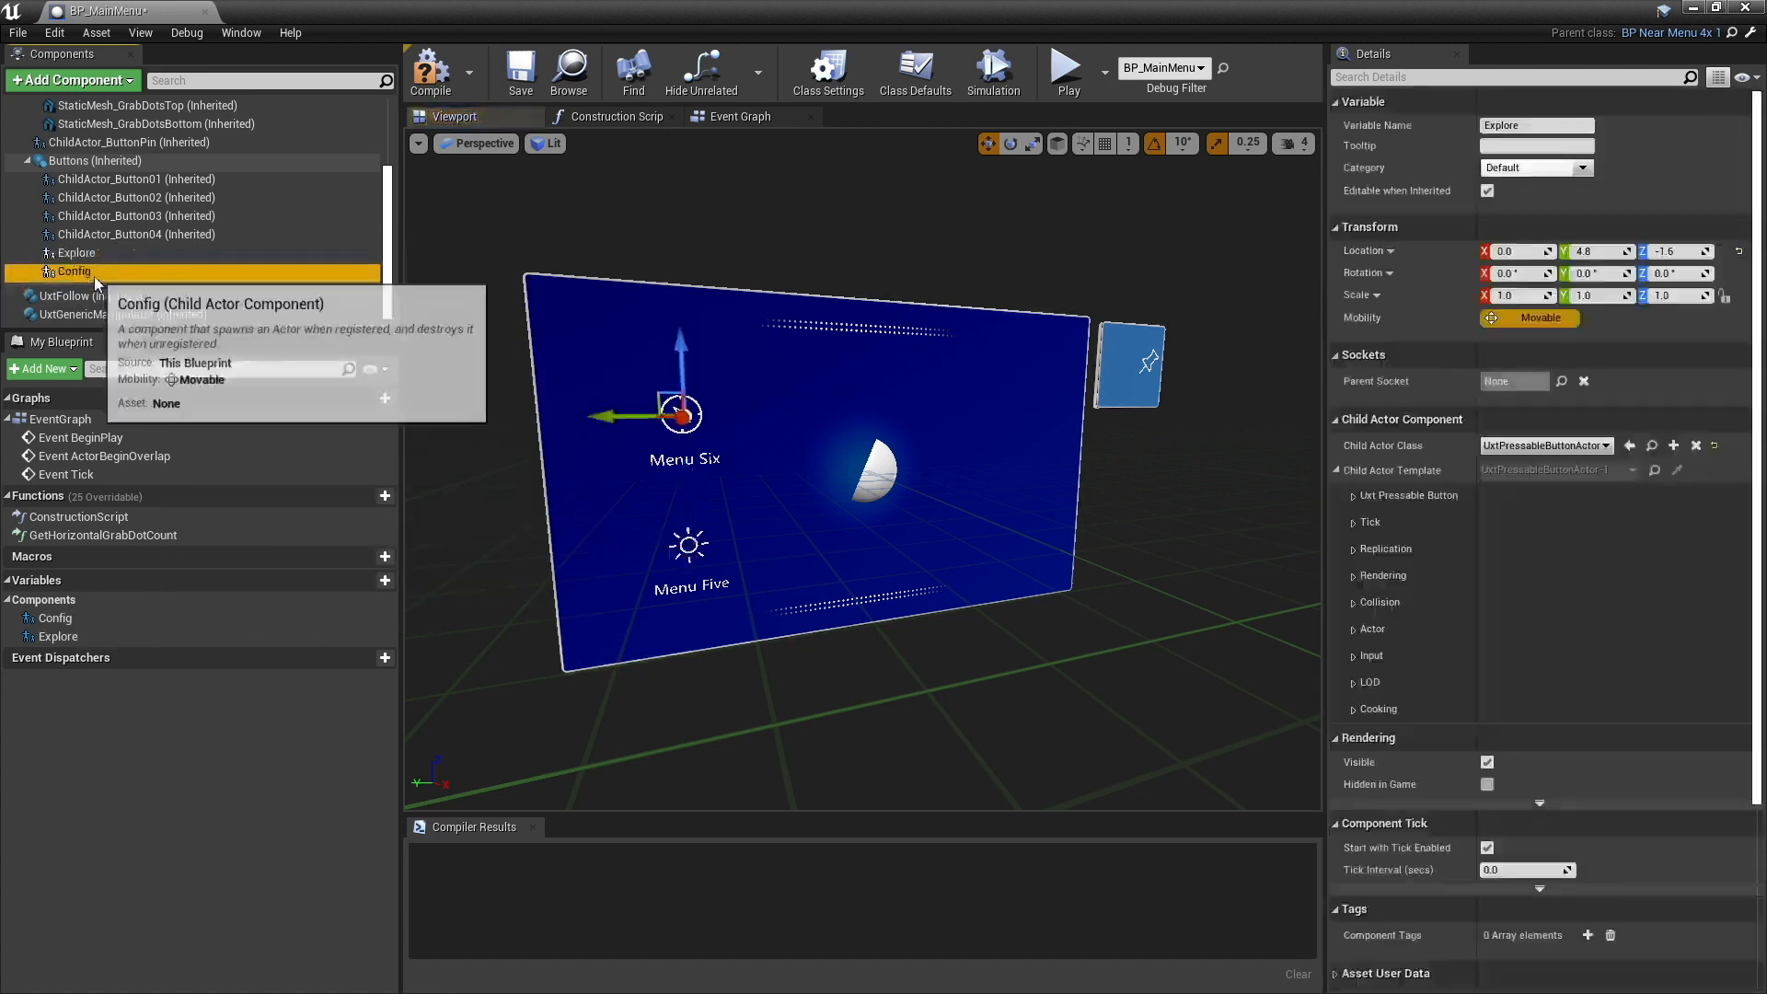
- Set the pressable button labels to "Config" on the Config component and "Explore" on the Explore component
click(1355, 495)
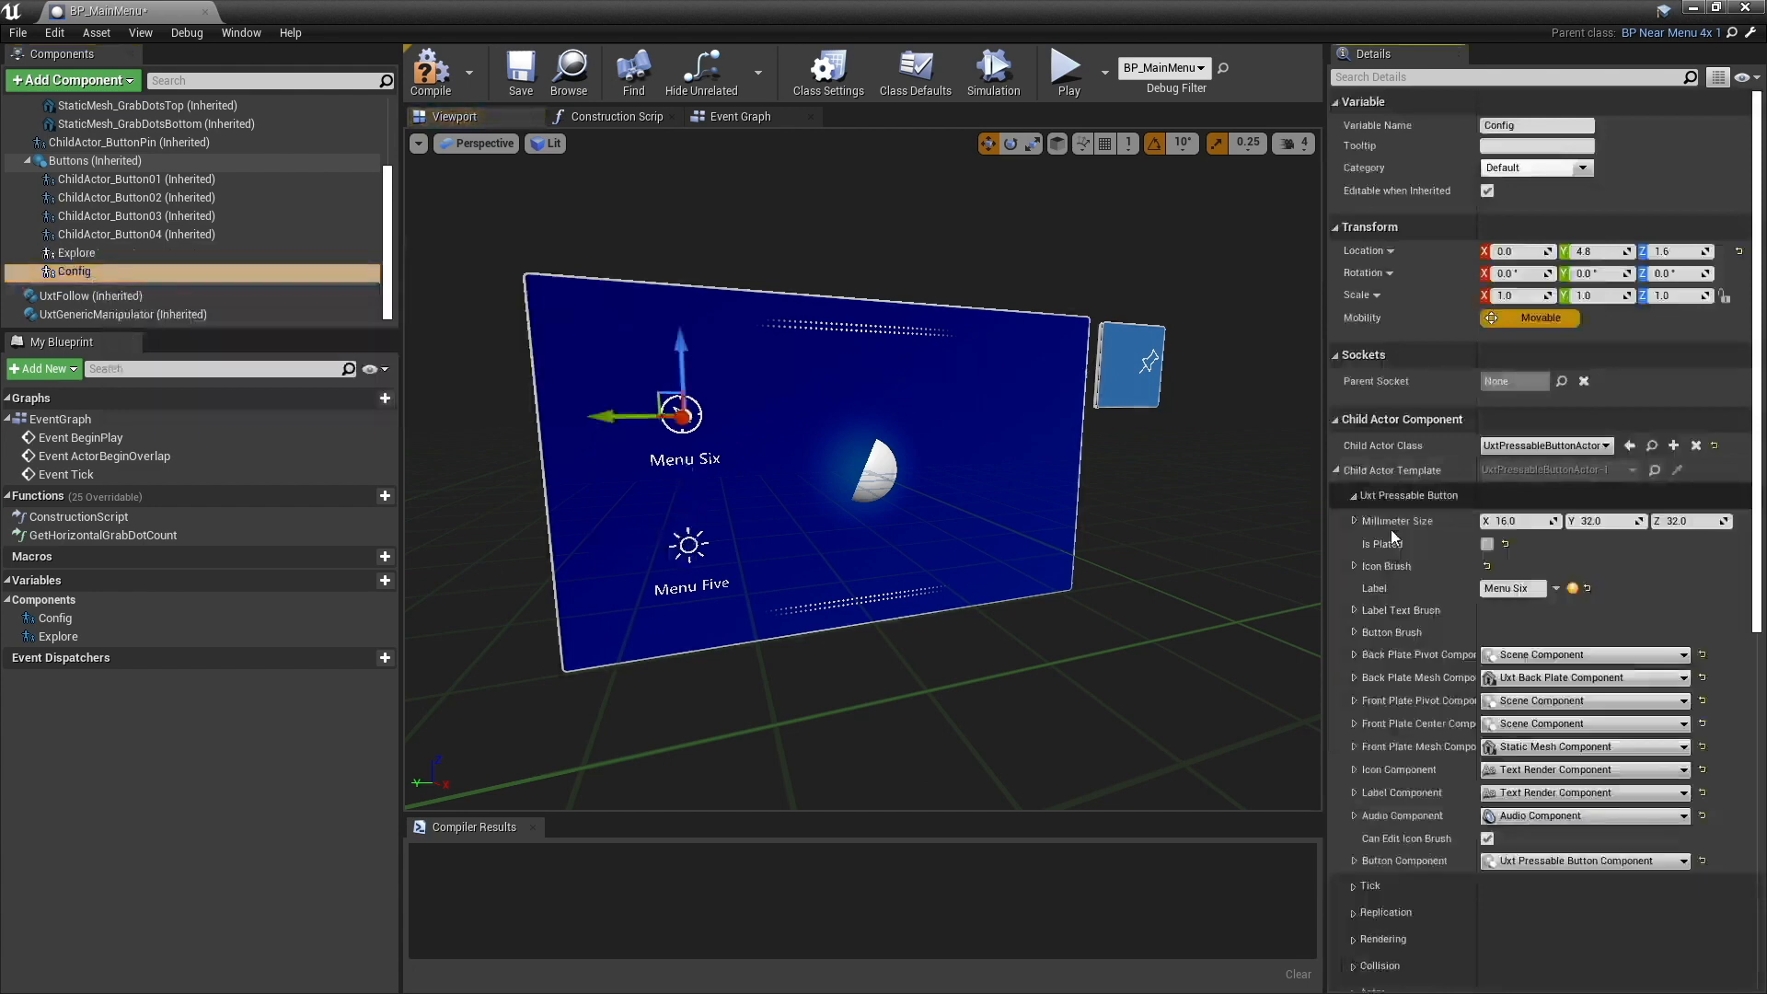
click(1525, 588)
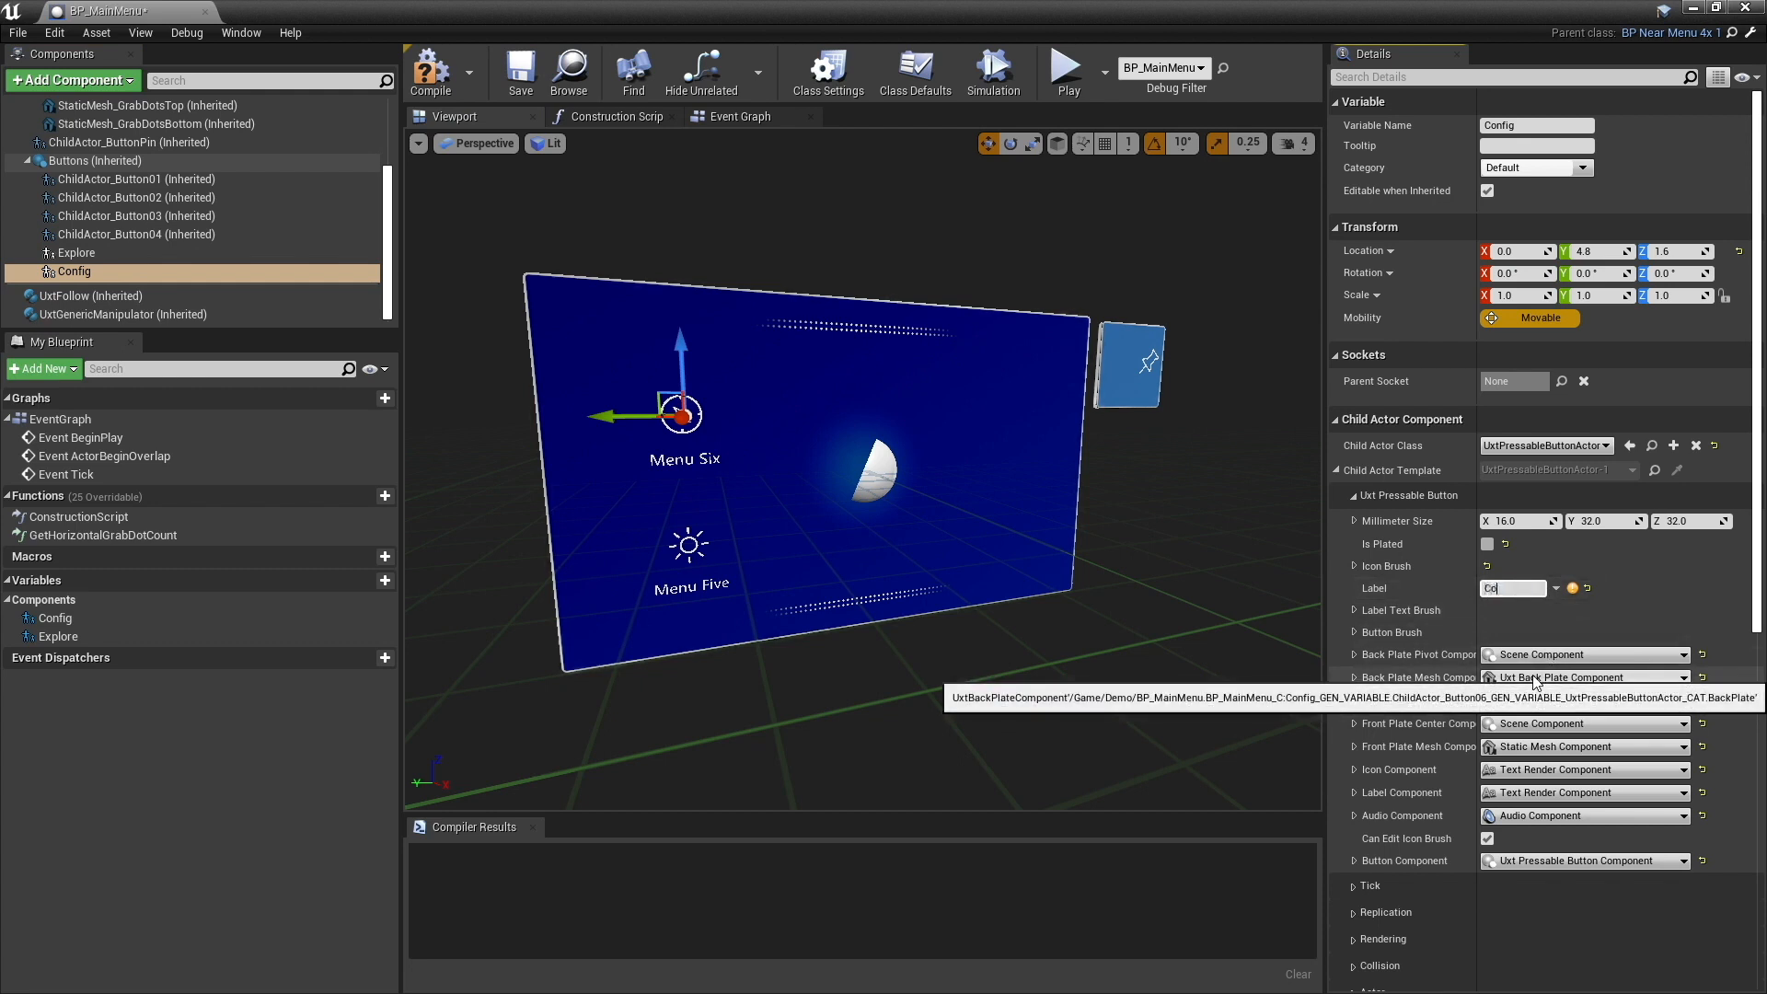
key(Return)
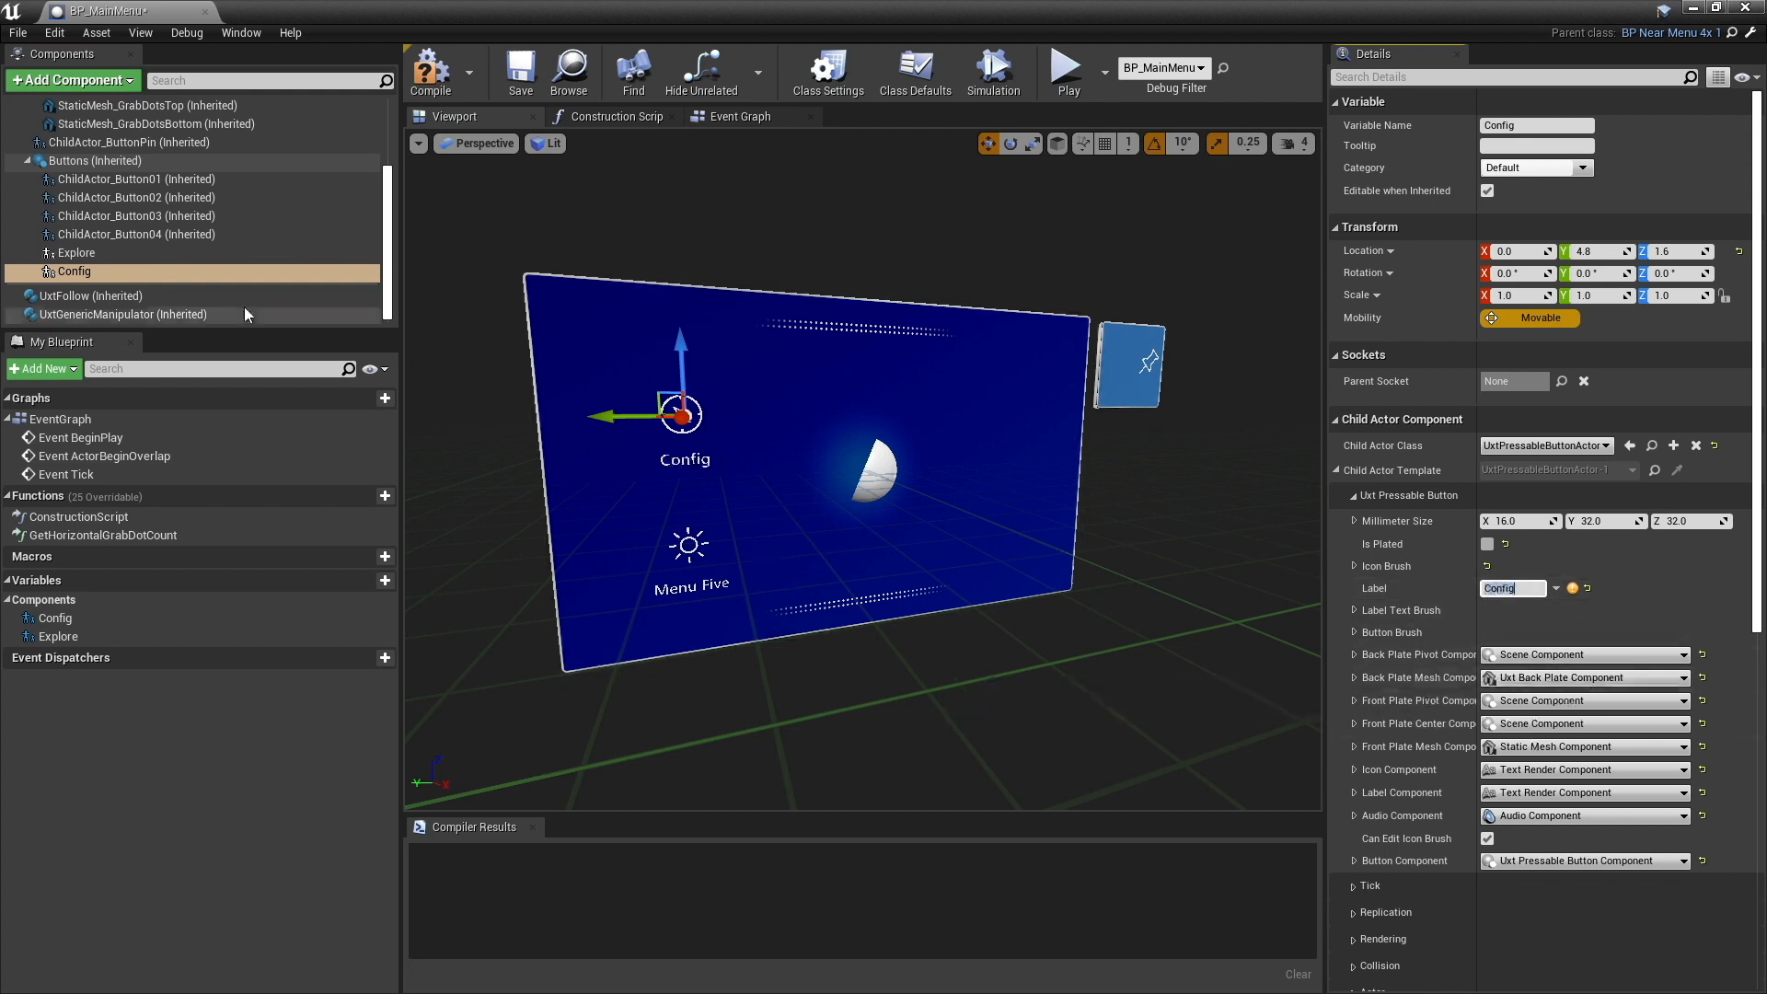
click(140, 256)
double_click(1525, 588)
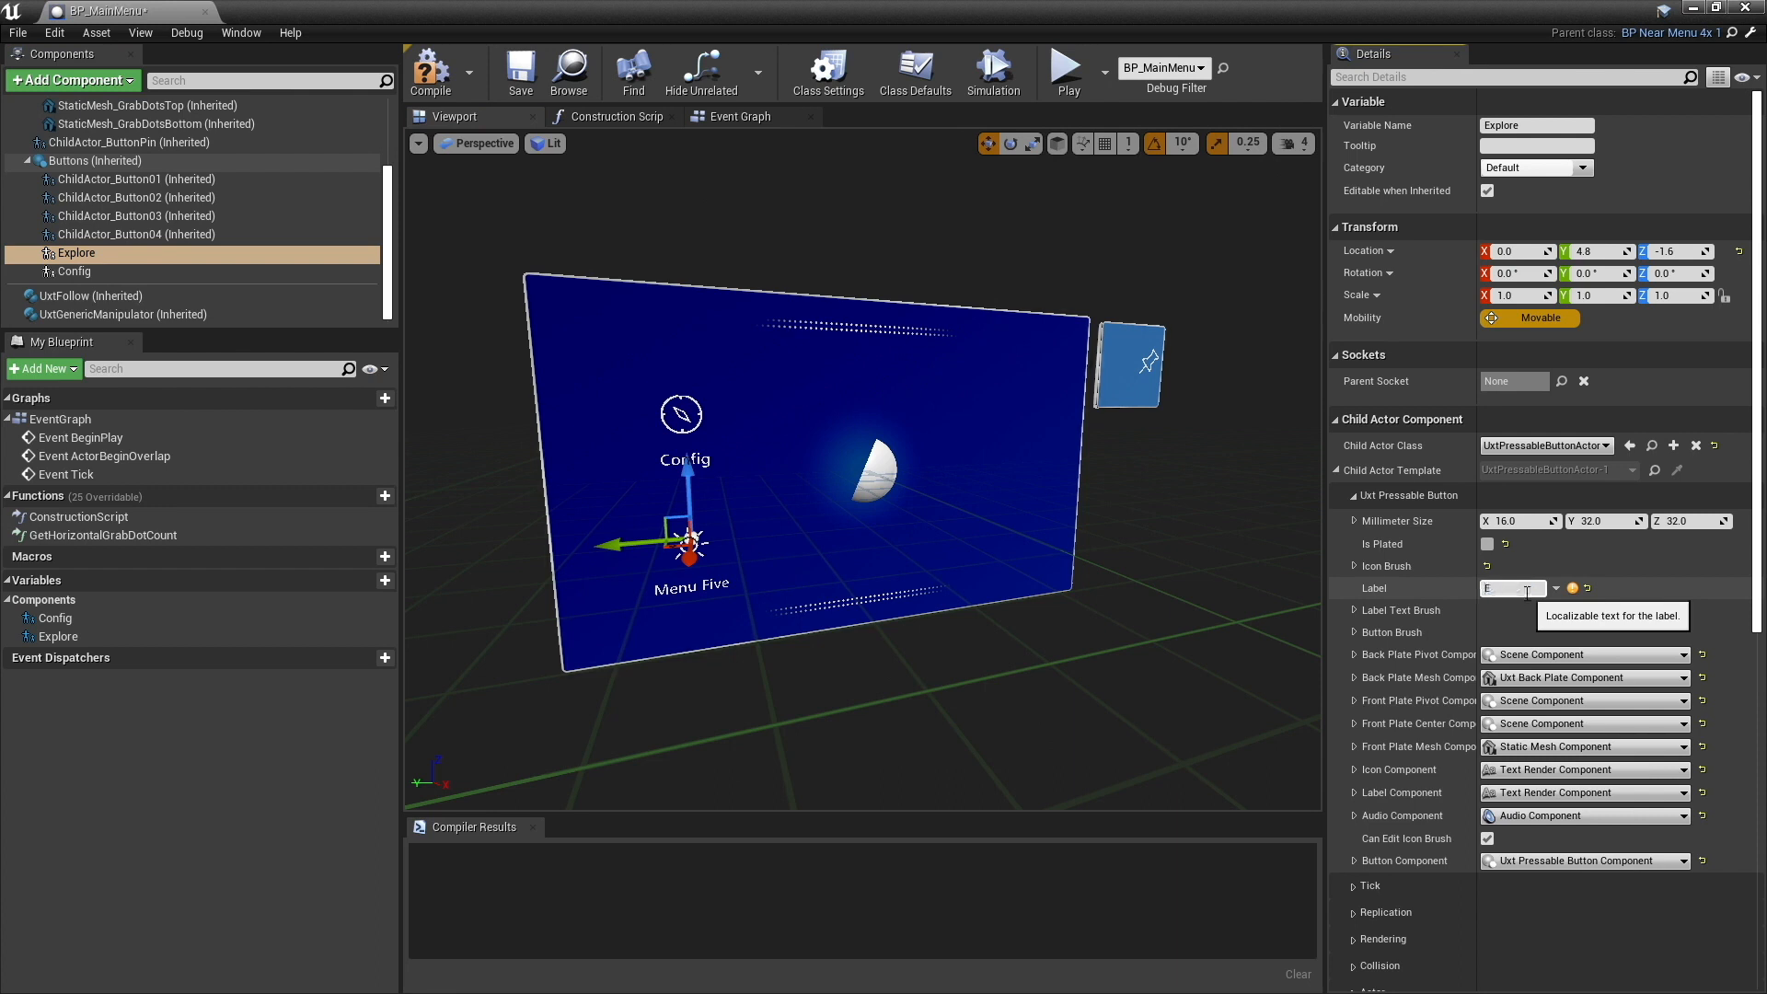
key(Return)
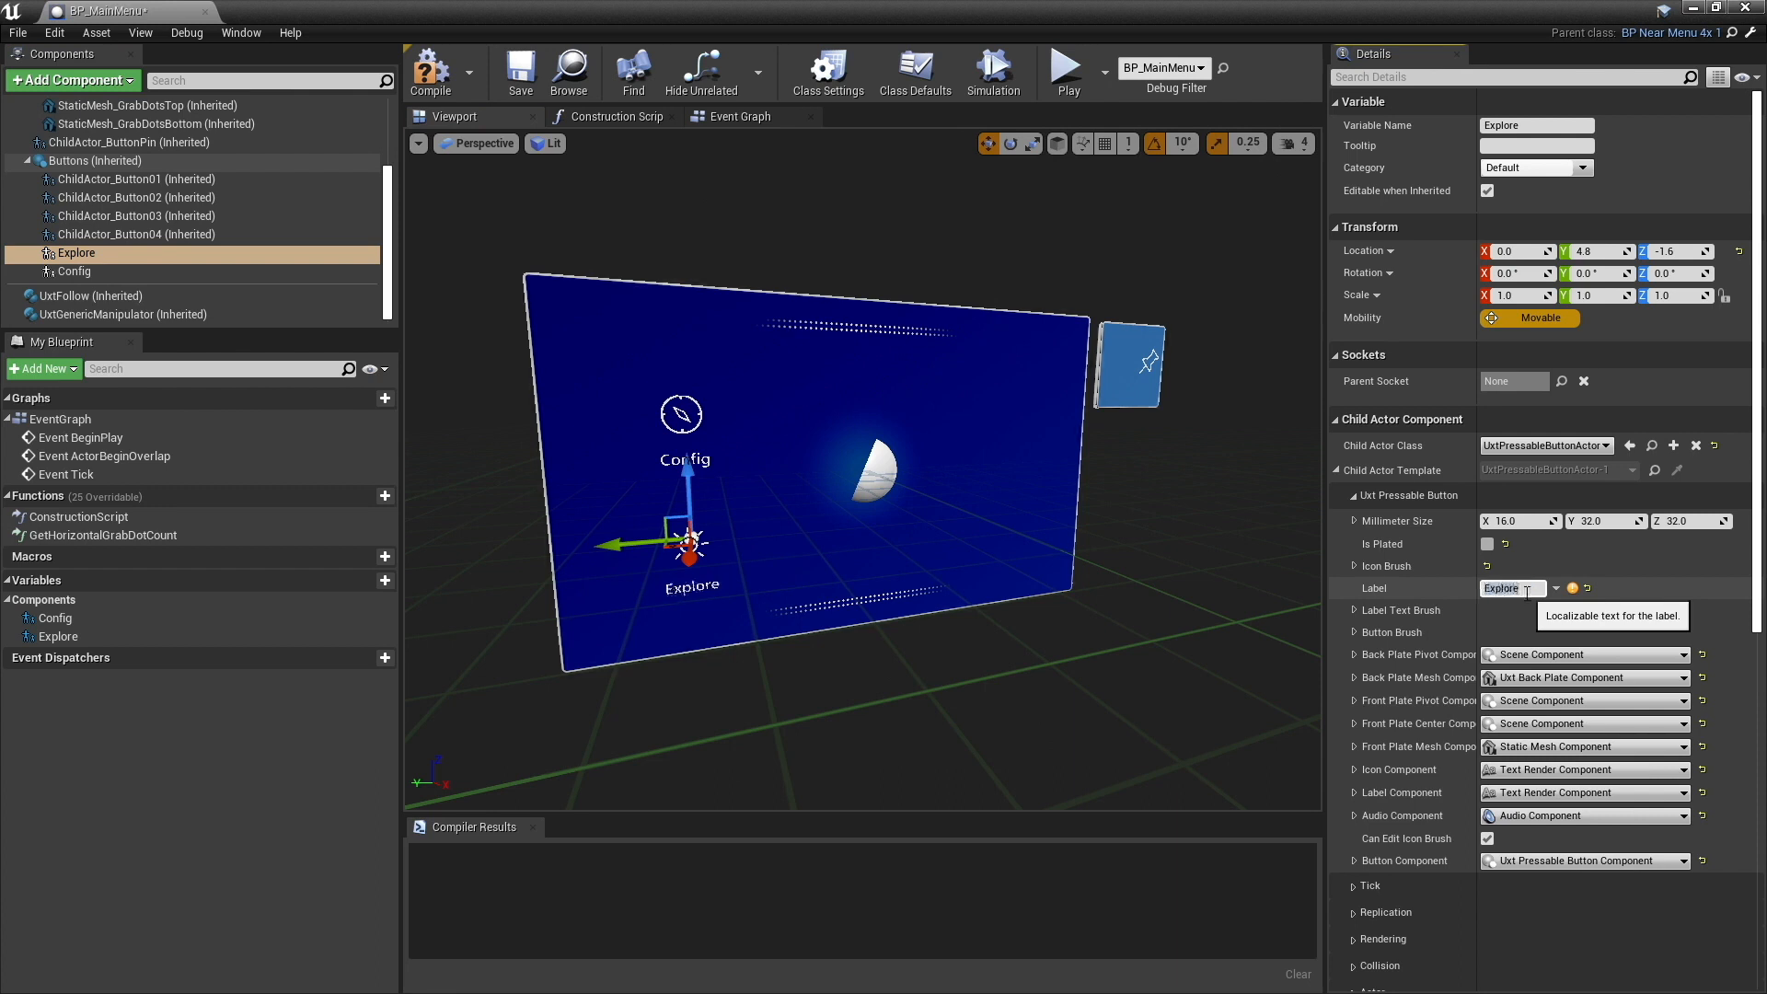
- Set the Config component's icon brush to the sliders icon (E9E9) in the Icon Brush Editor
click(204, 275)
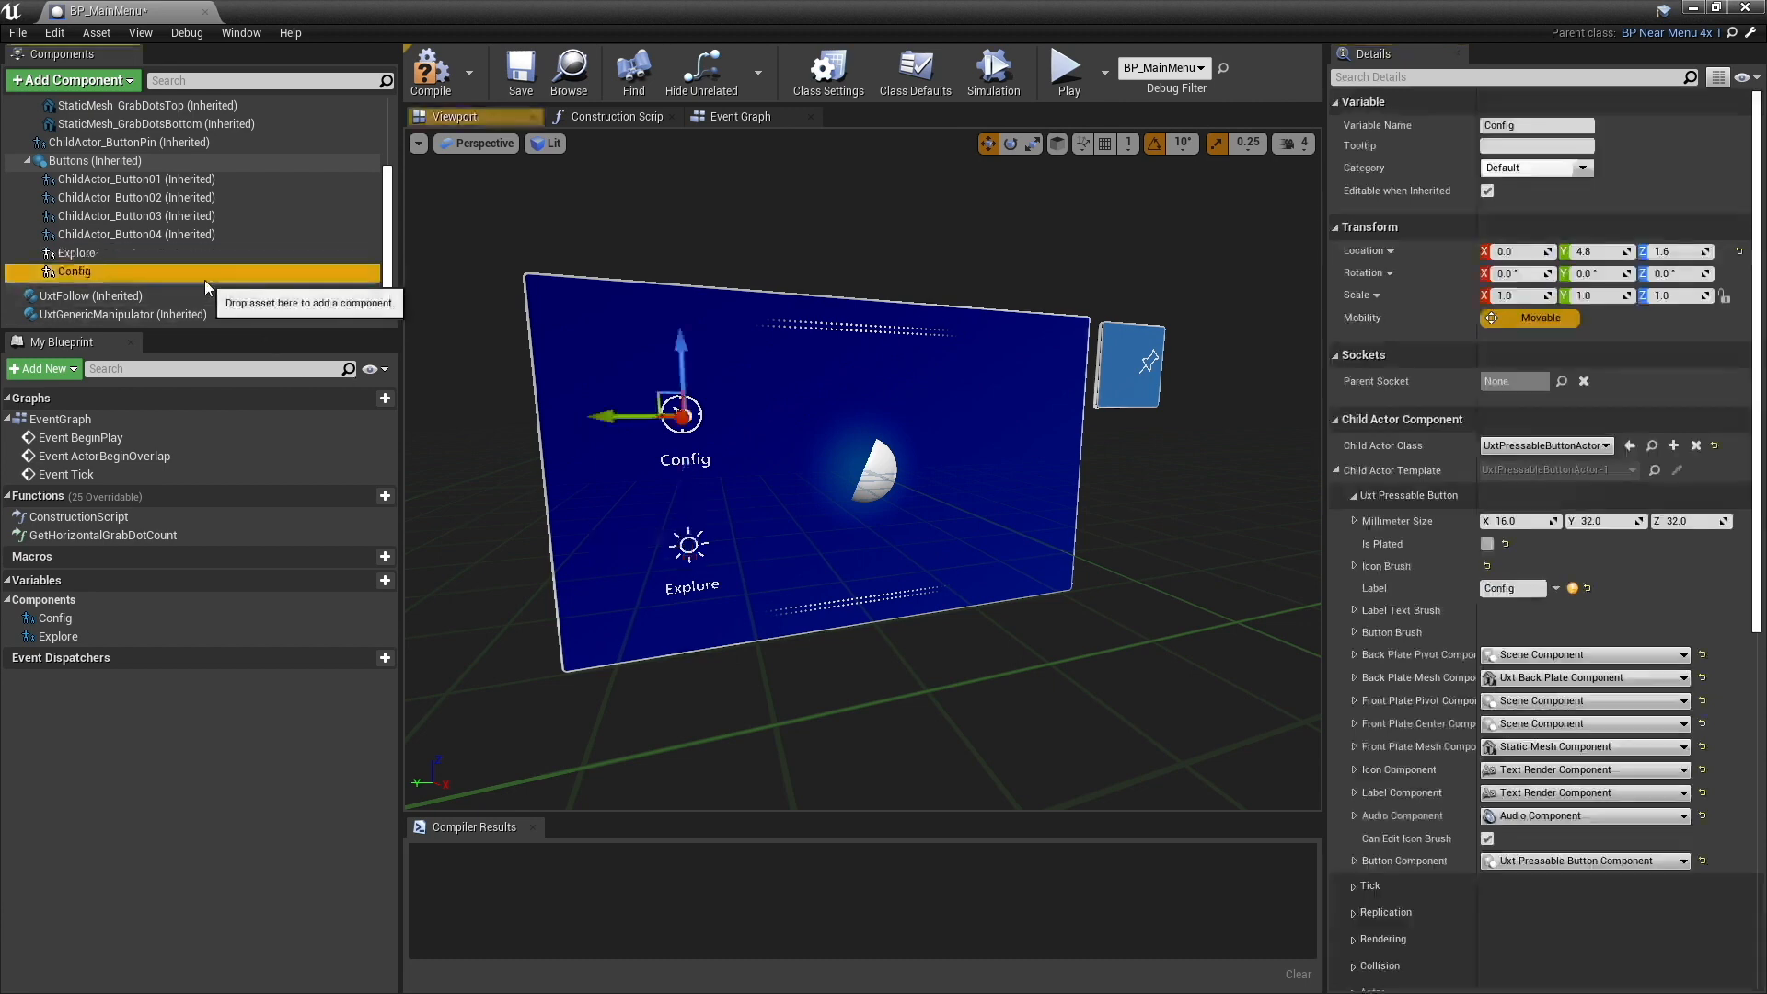
click(206, 256)
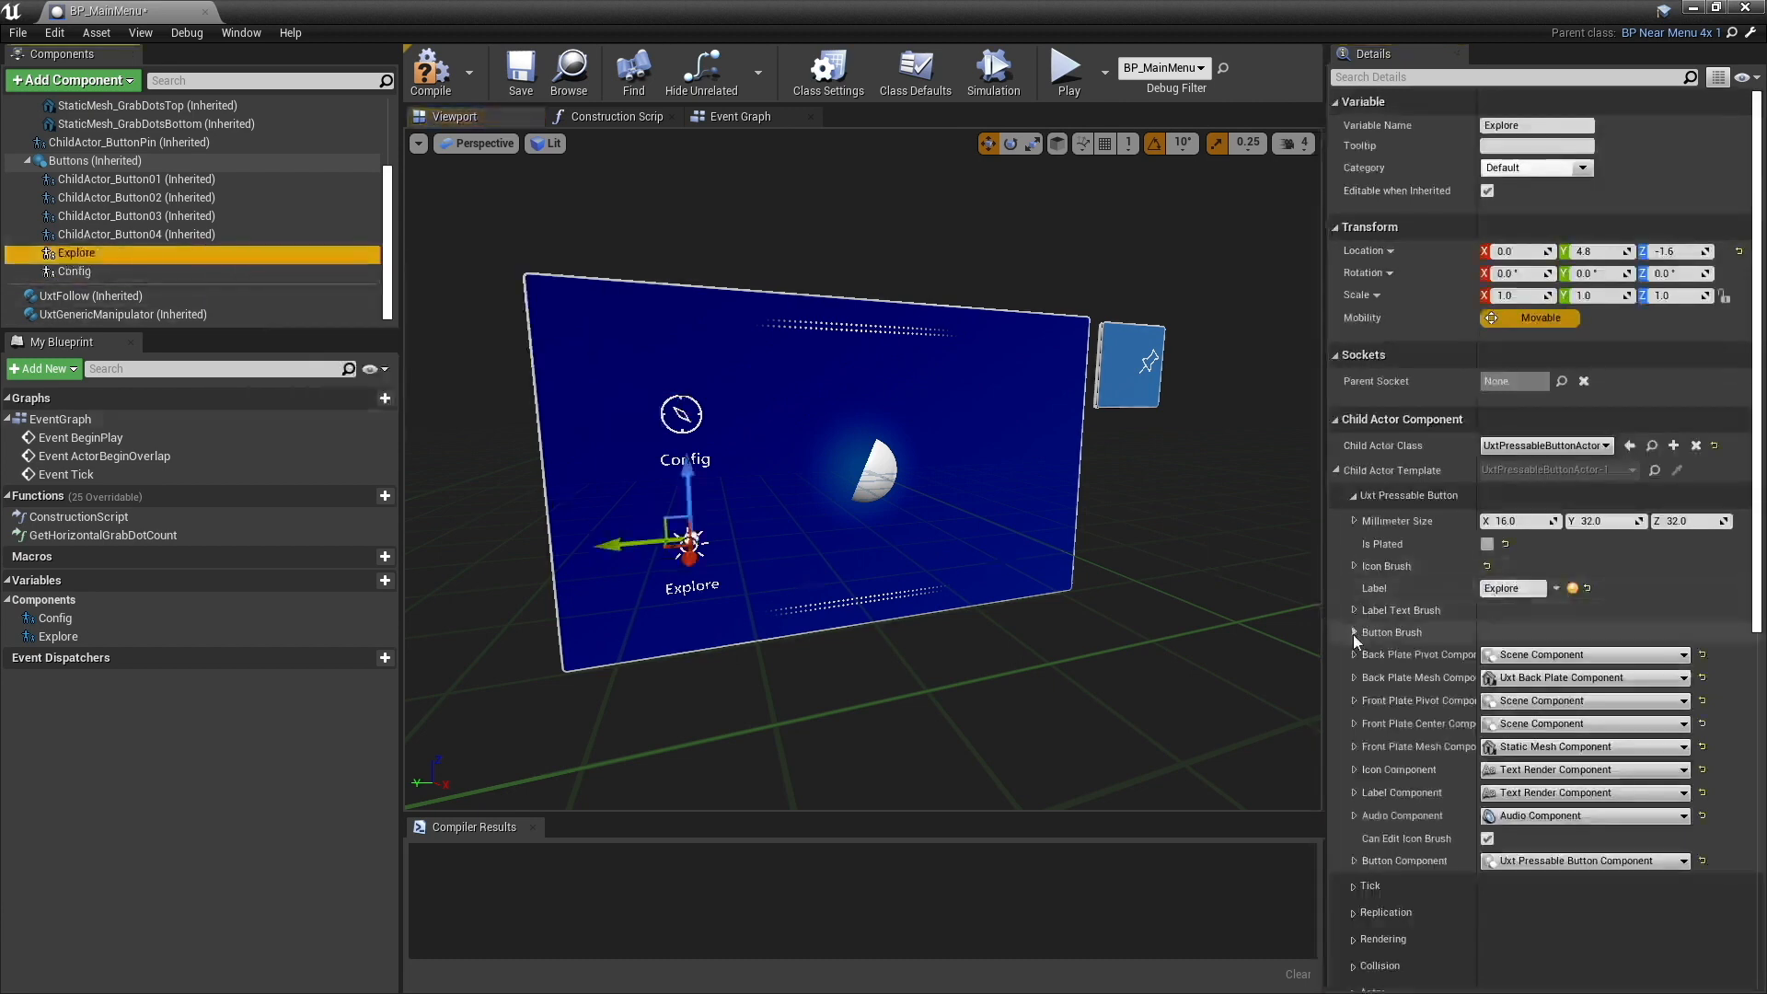
click(70, 271)
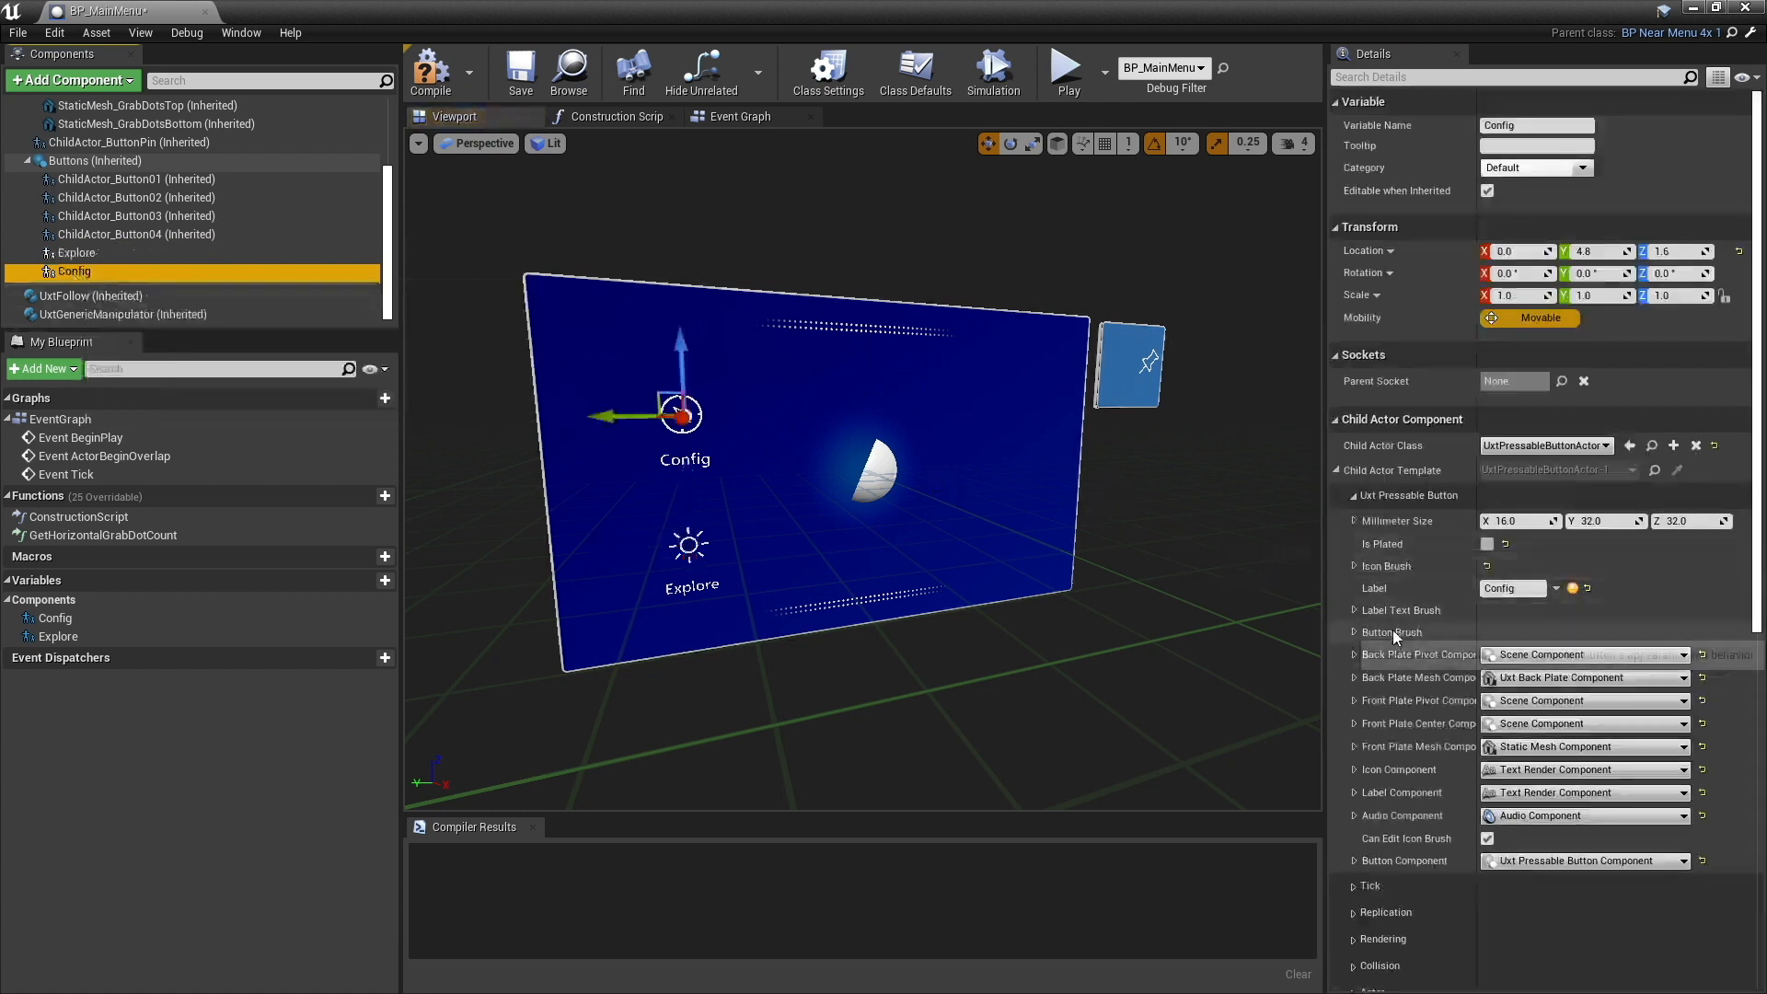
click(1353, 610)
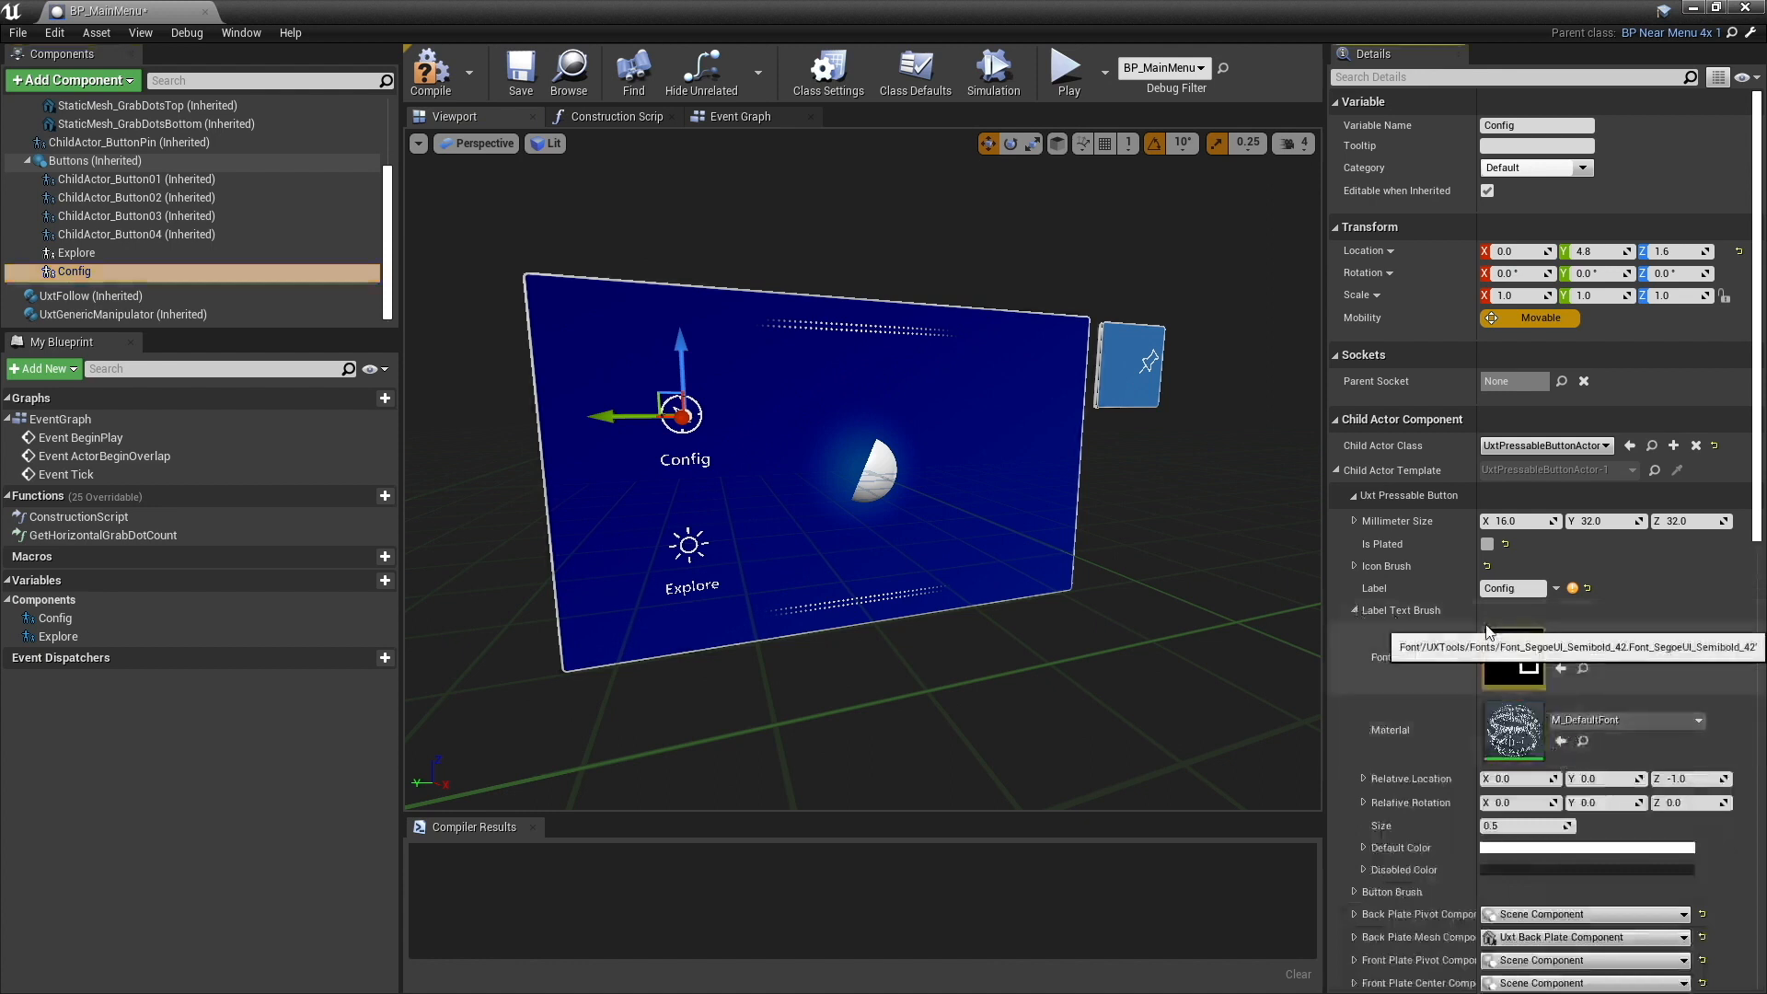
click(1352, 611)
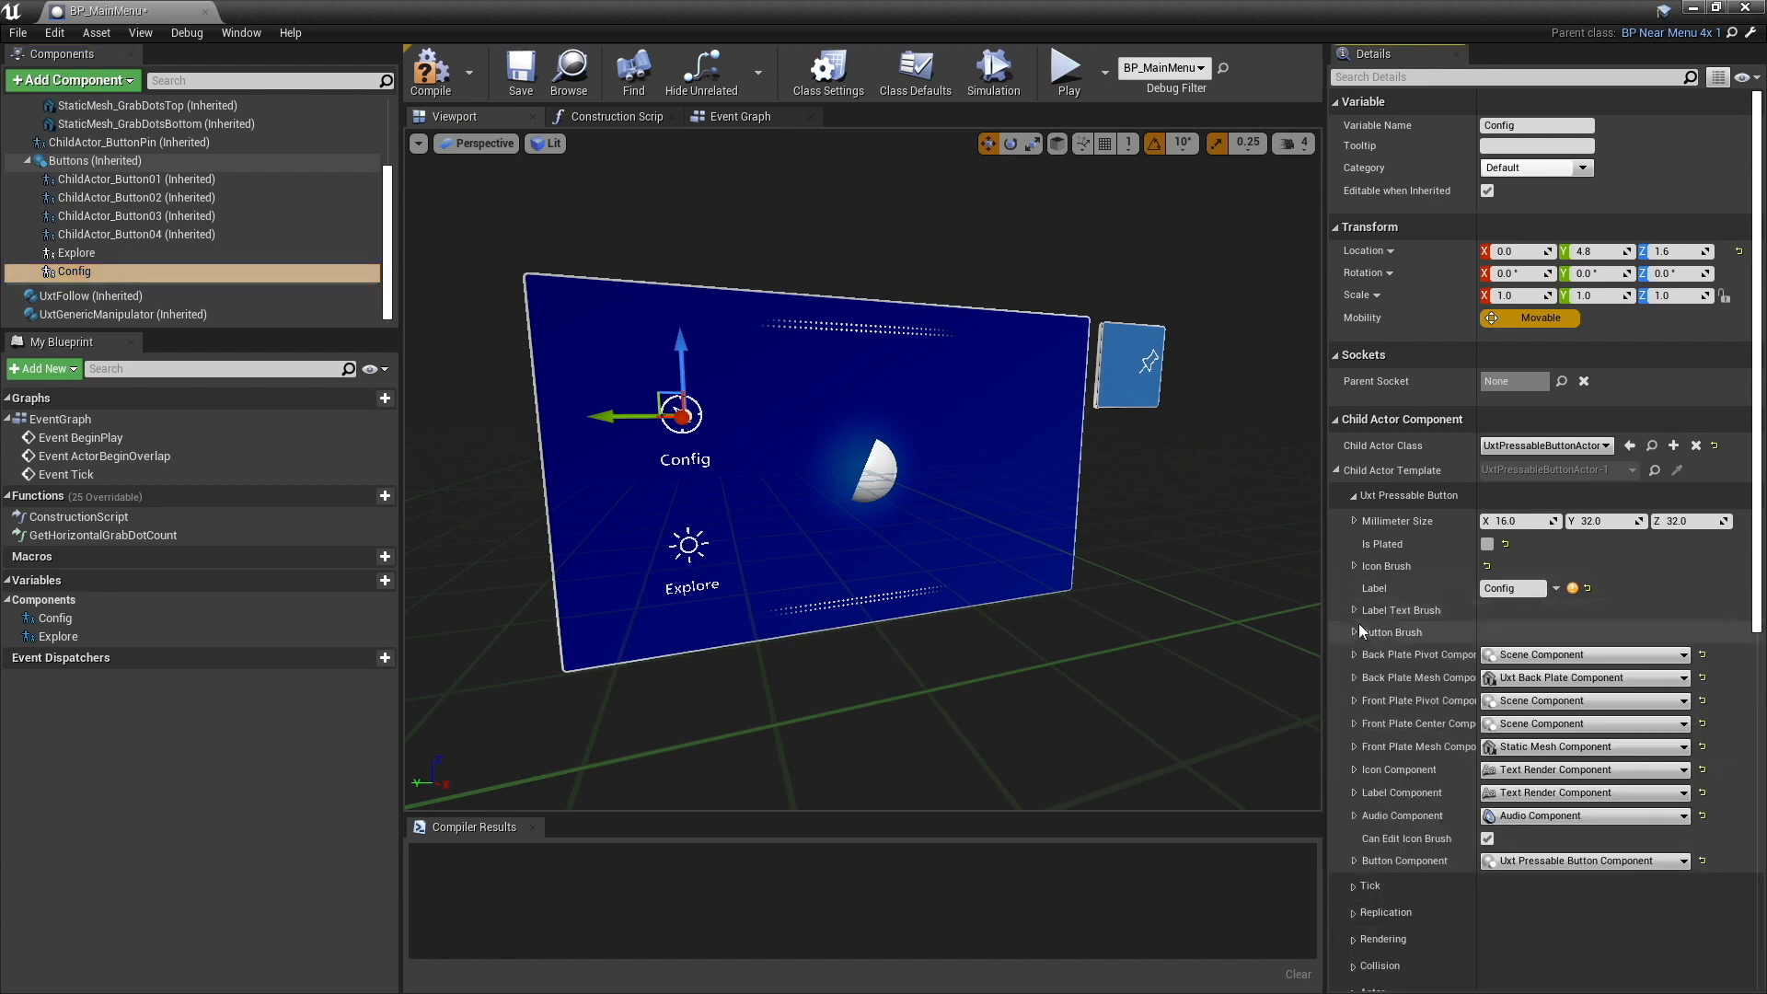
click(1351, 565)
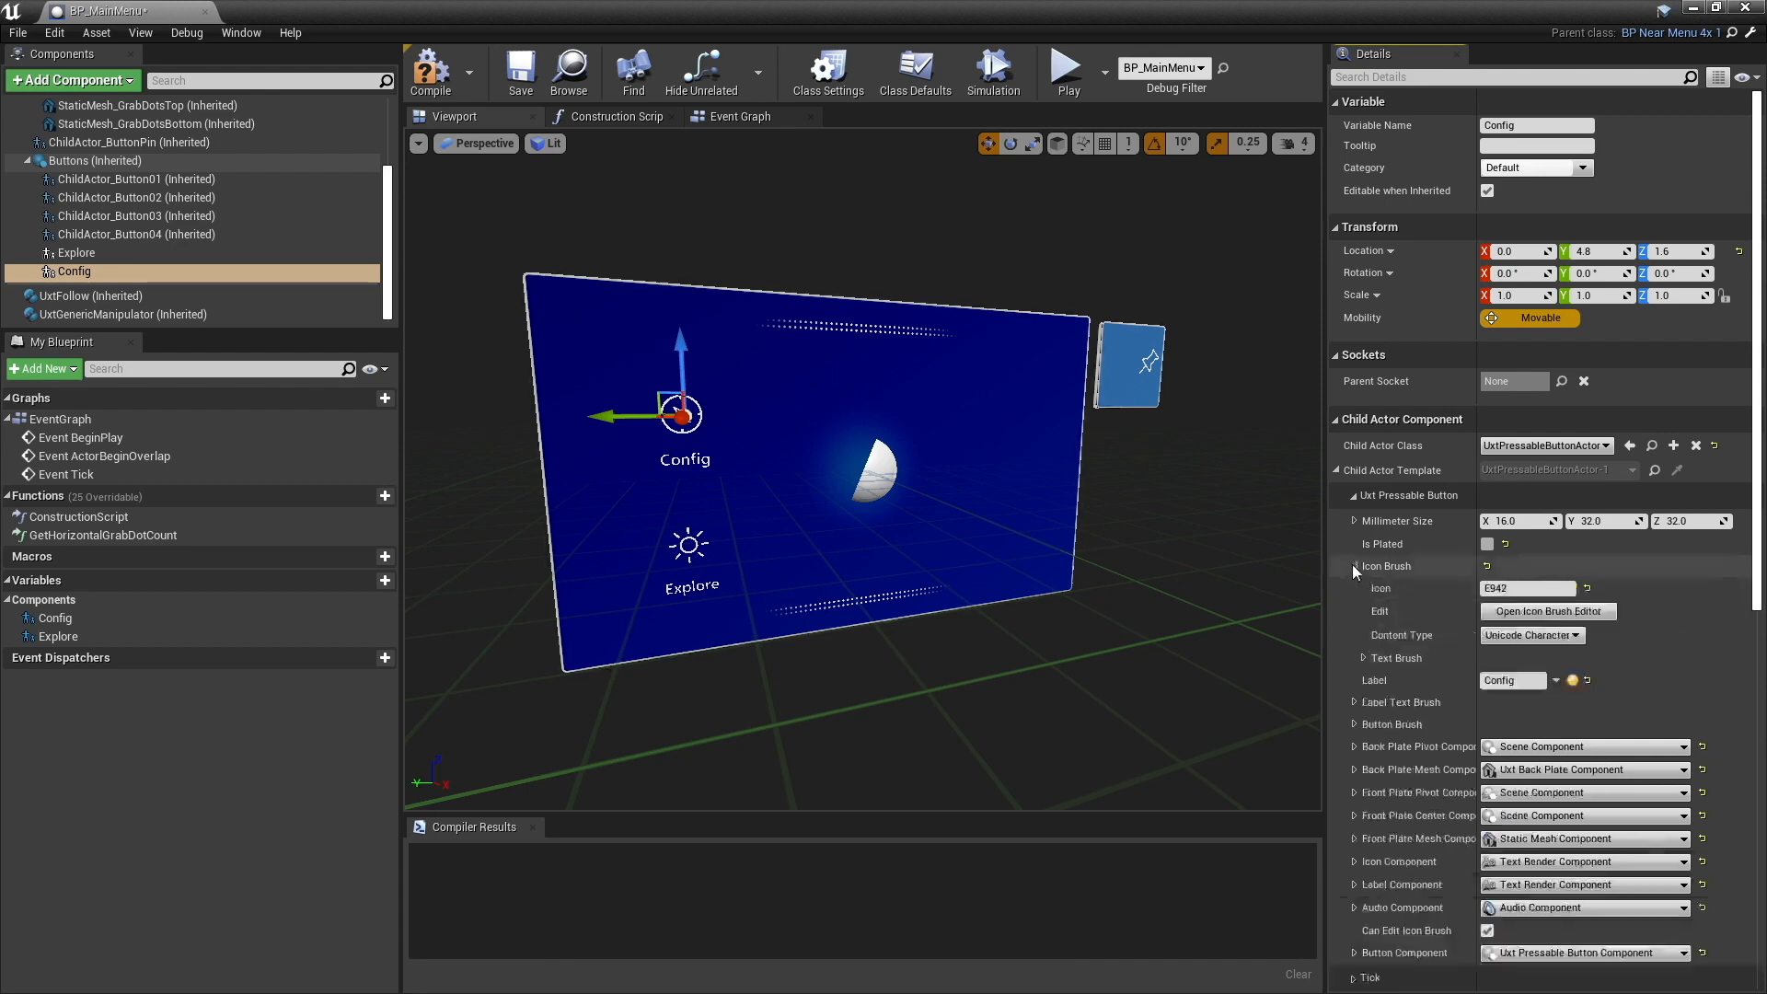
click(1568, 612)
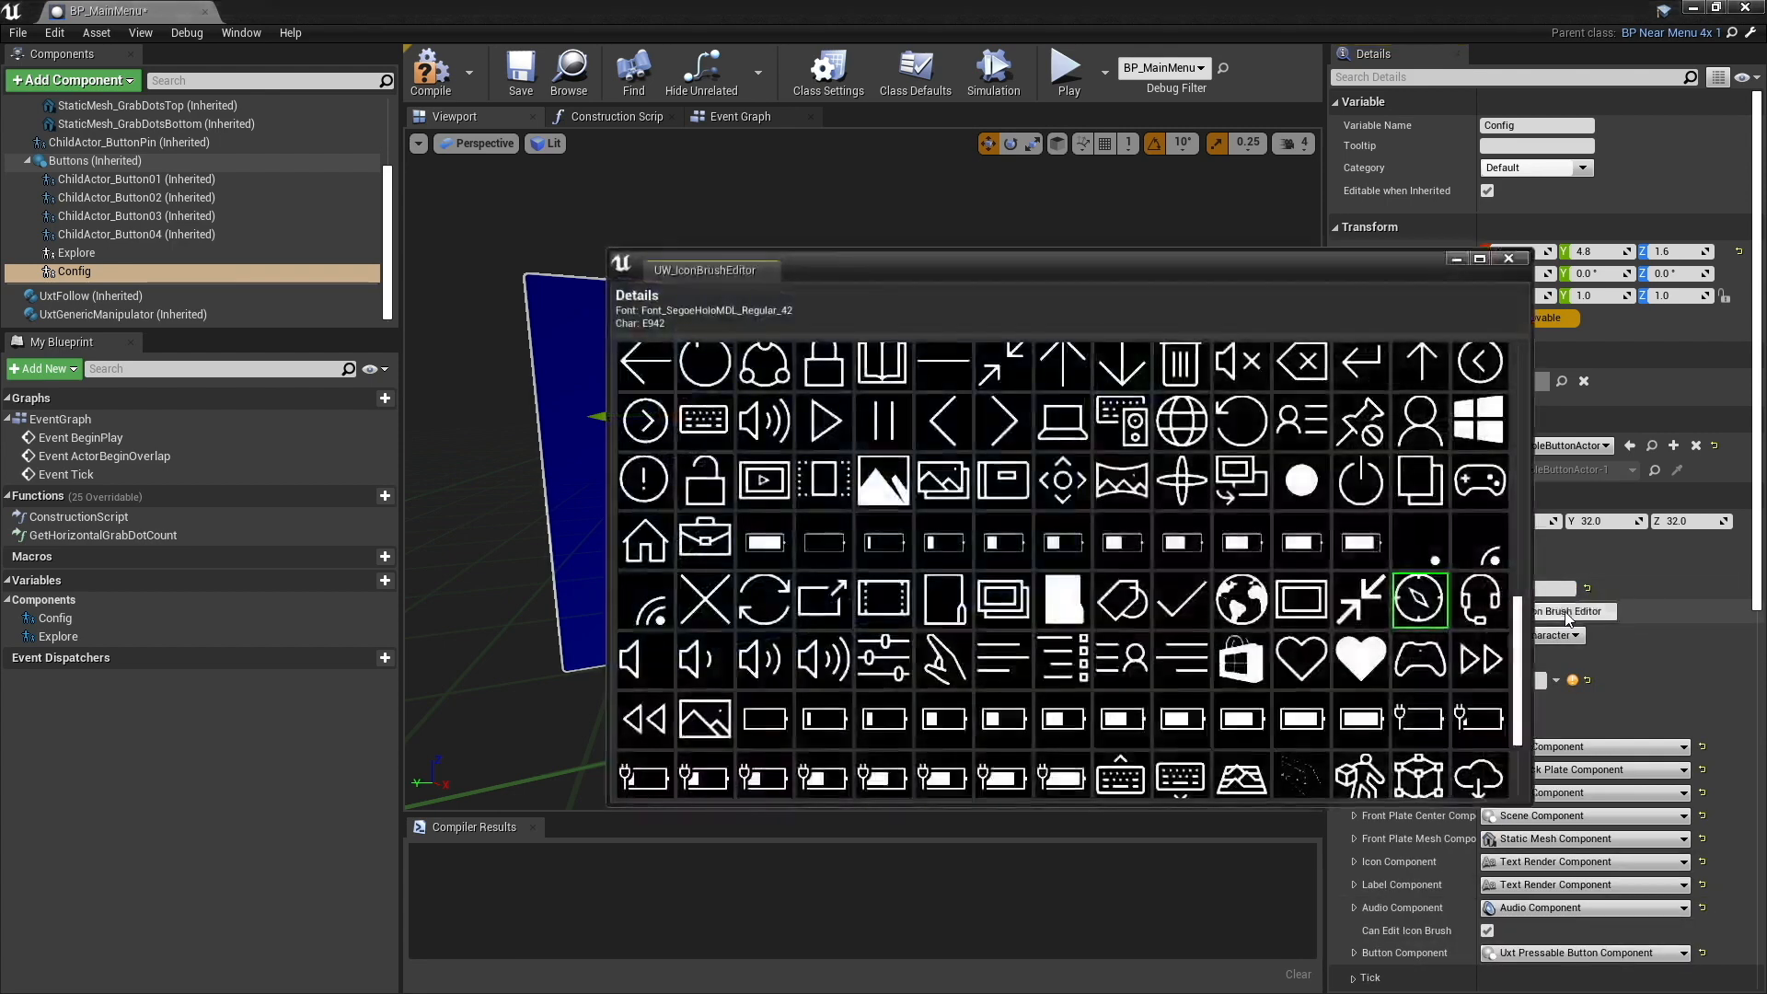
drag(1091, 262, 1285, 222)
scroll(1184, 599, down, 3)
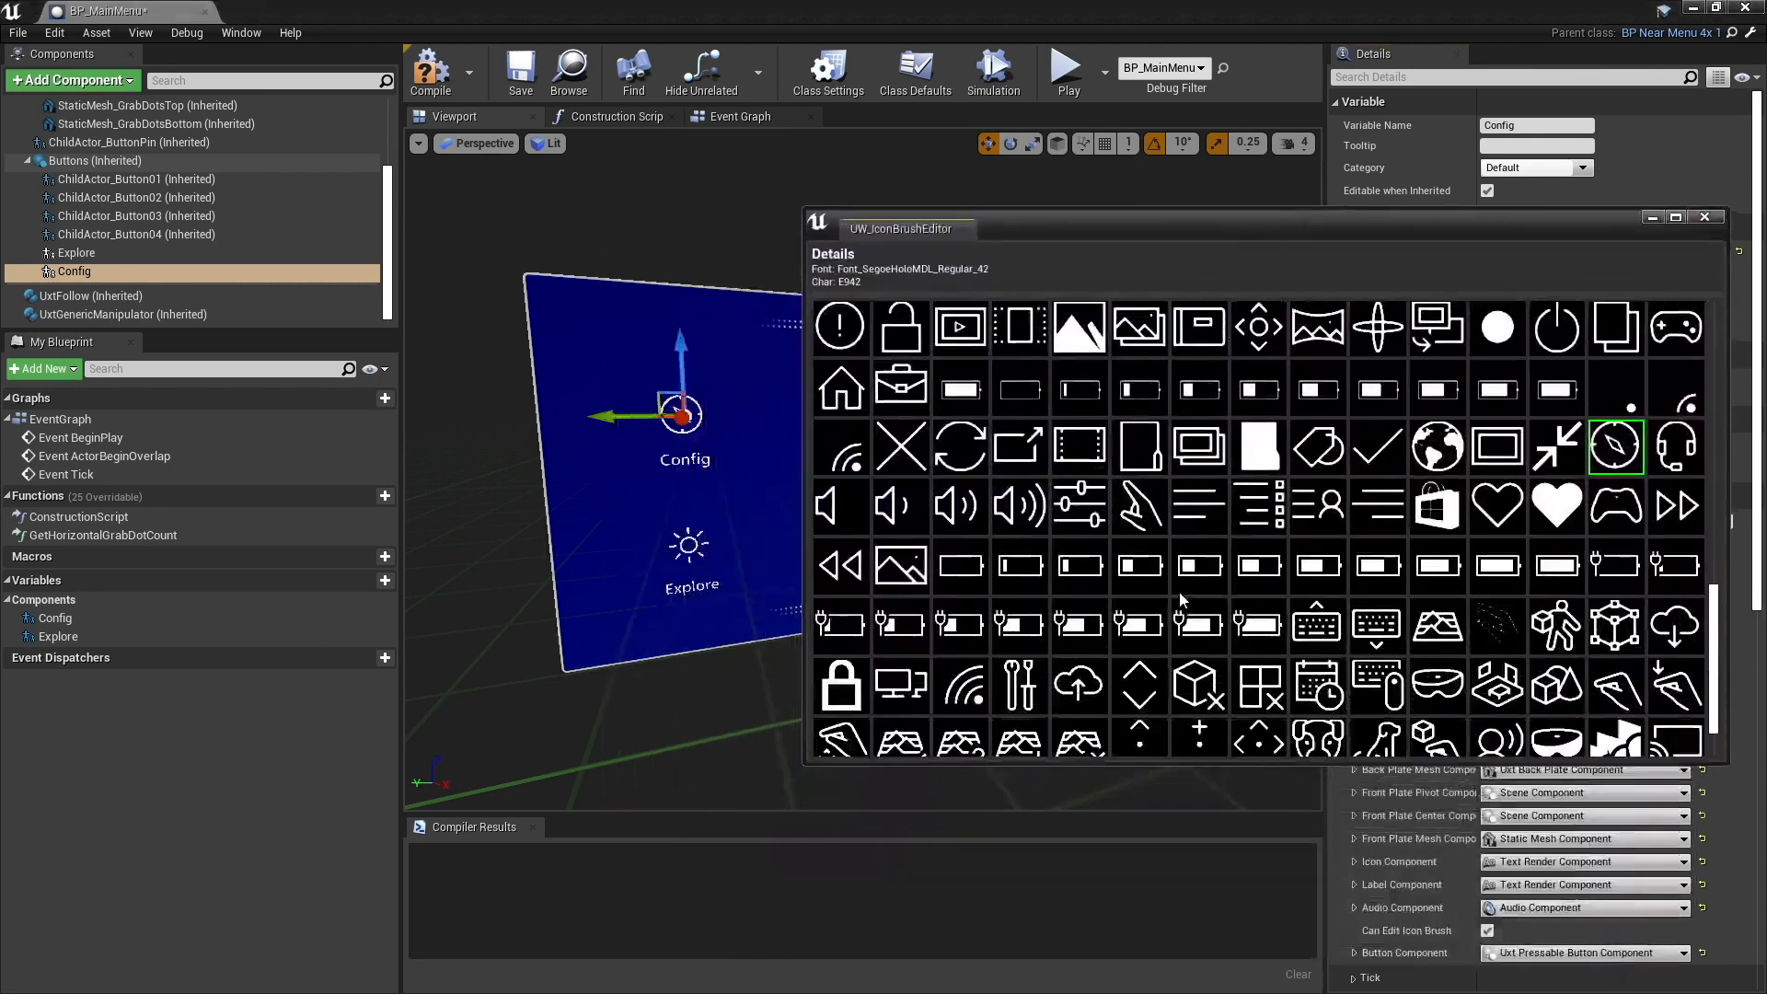
scroll(1158, 610, up, 5)
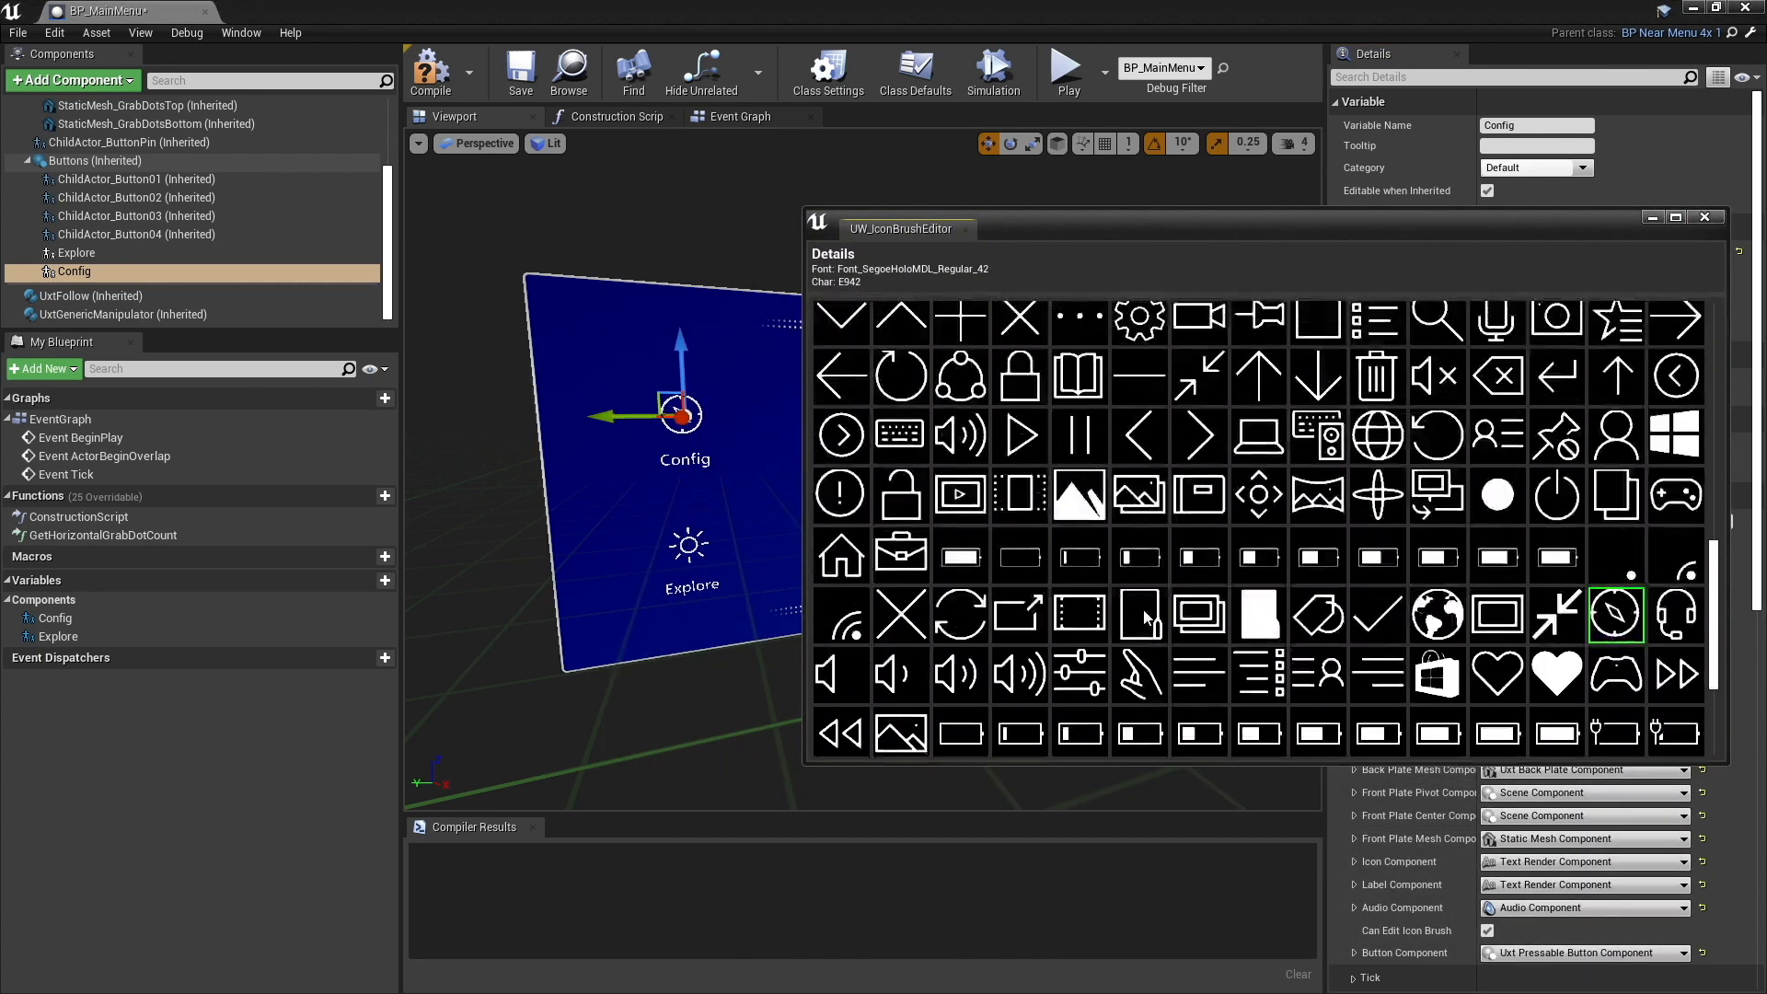
scroll(1172, 571, up, 1)
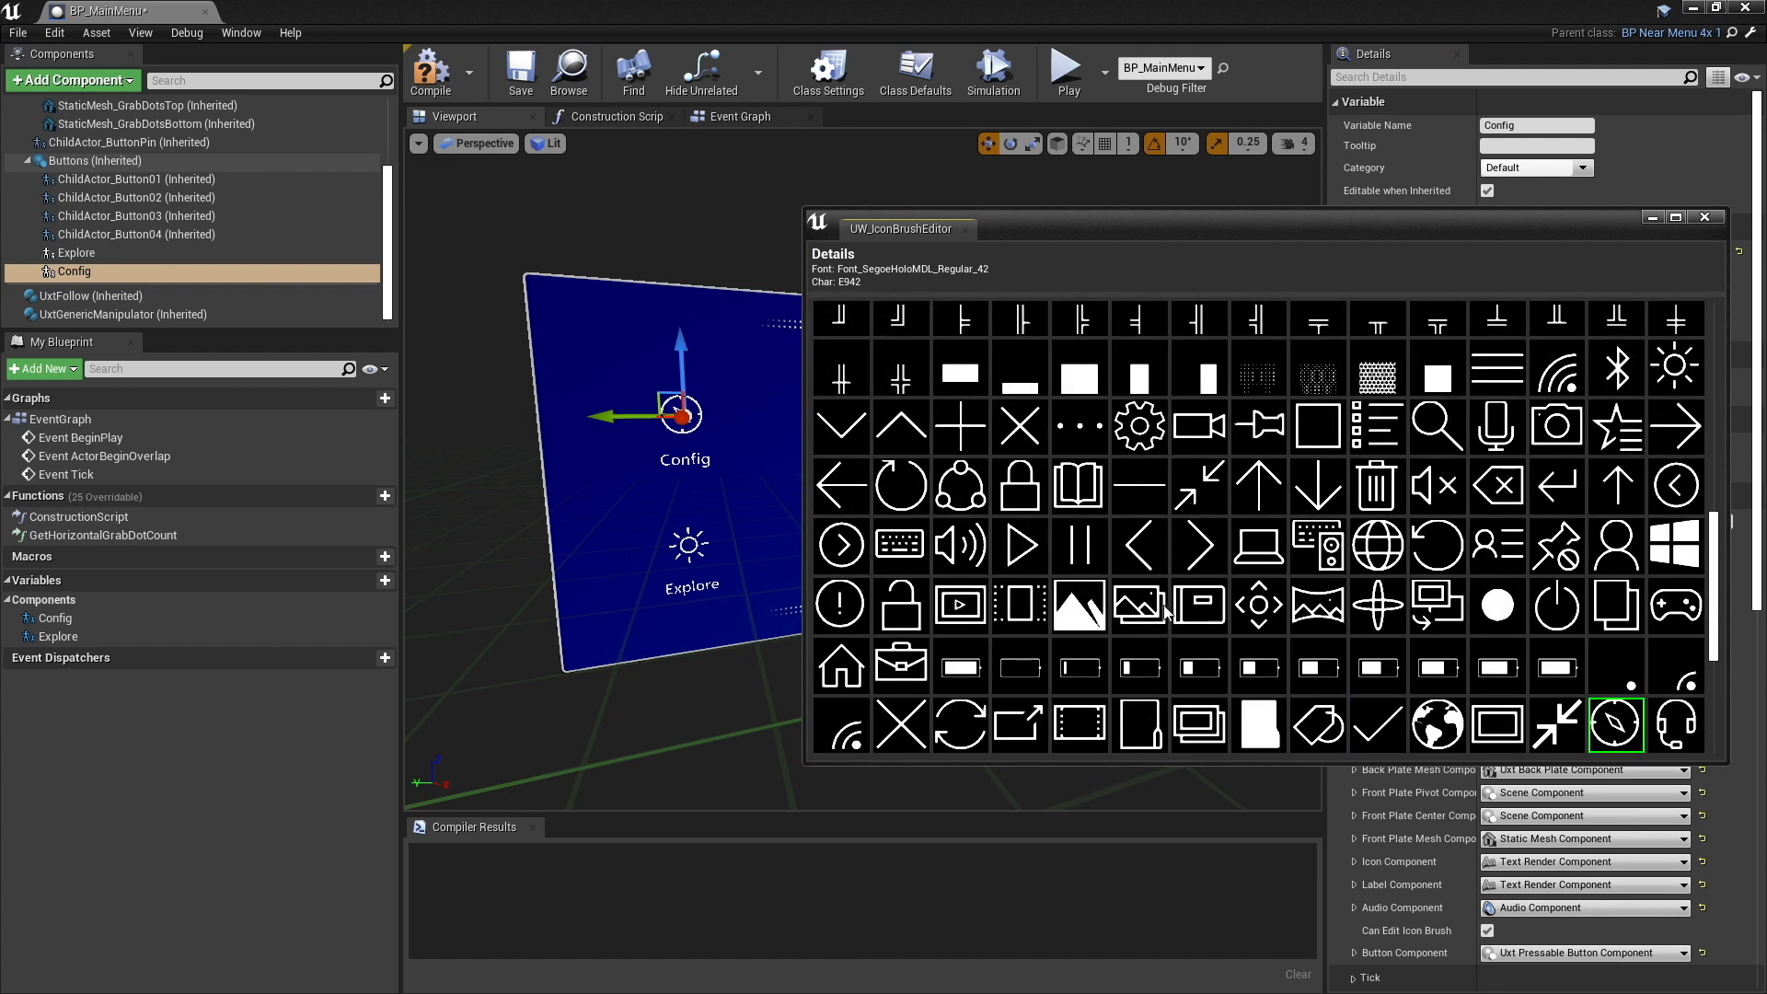
scroll(1165, 610, down, 3)
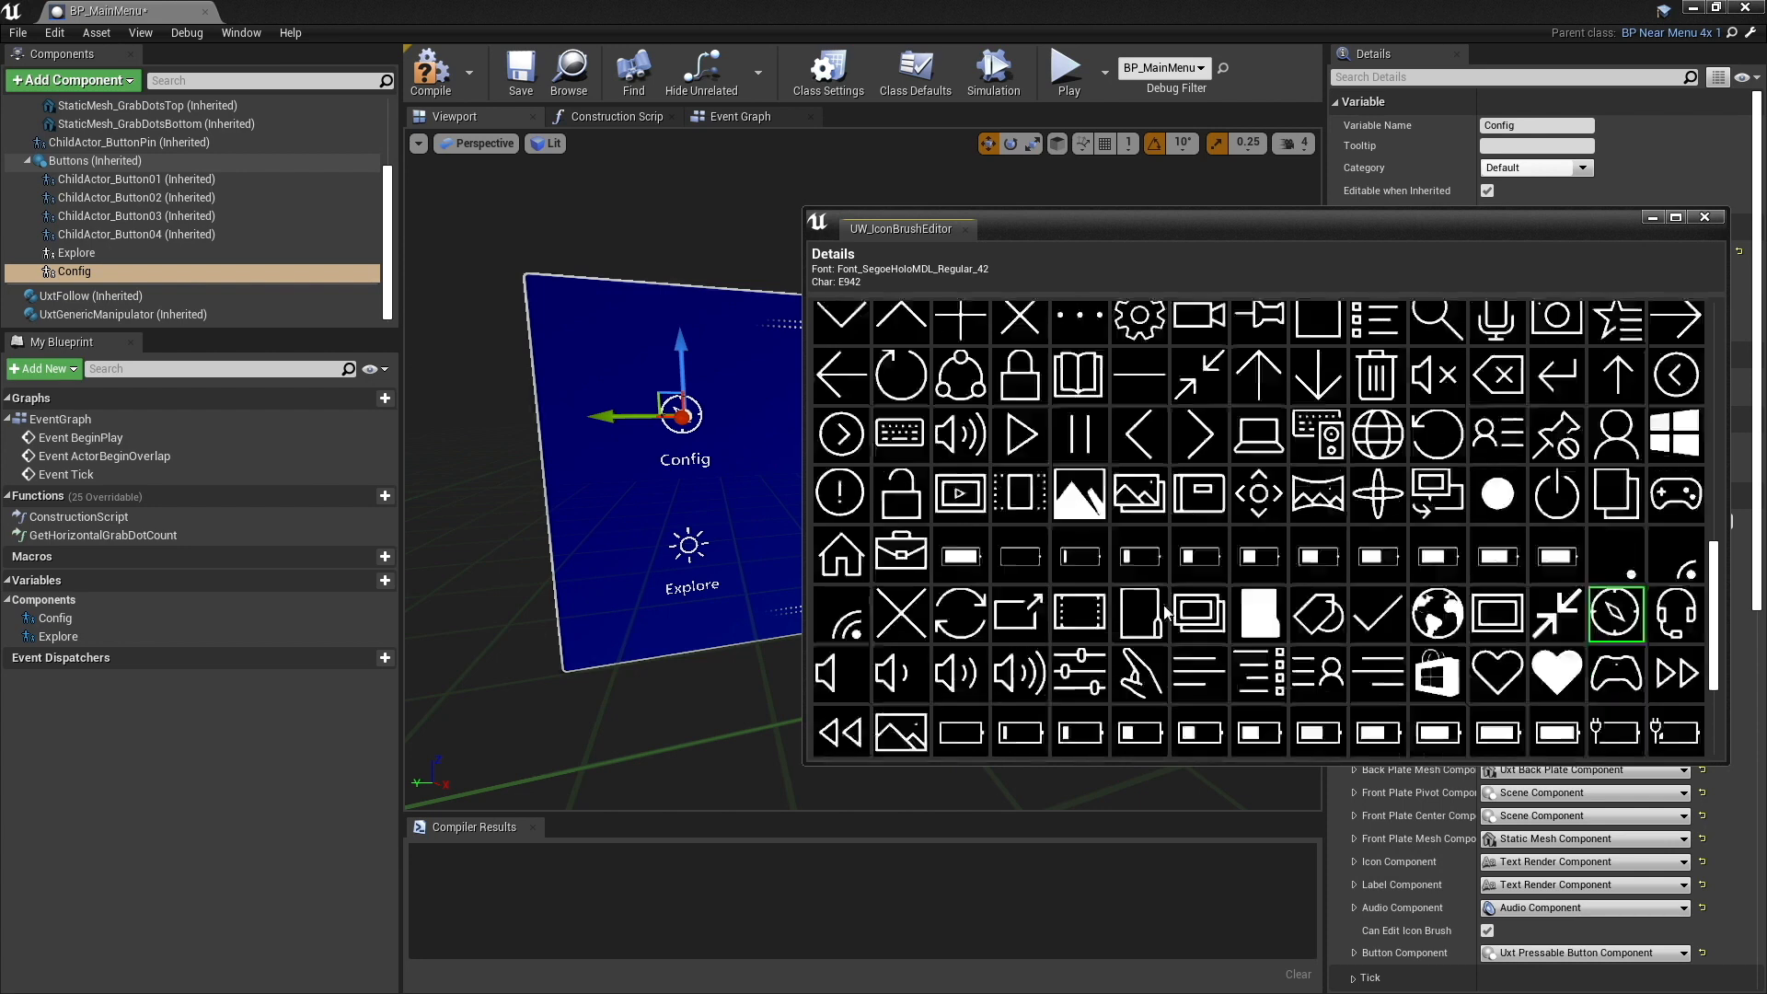
click(1085, 600)
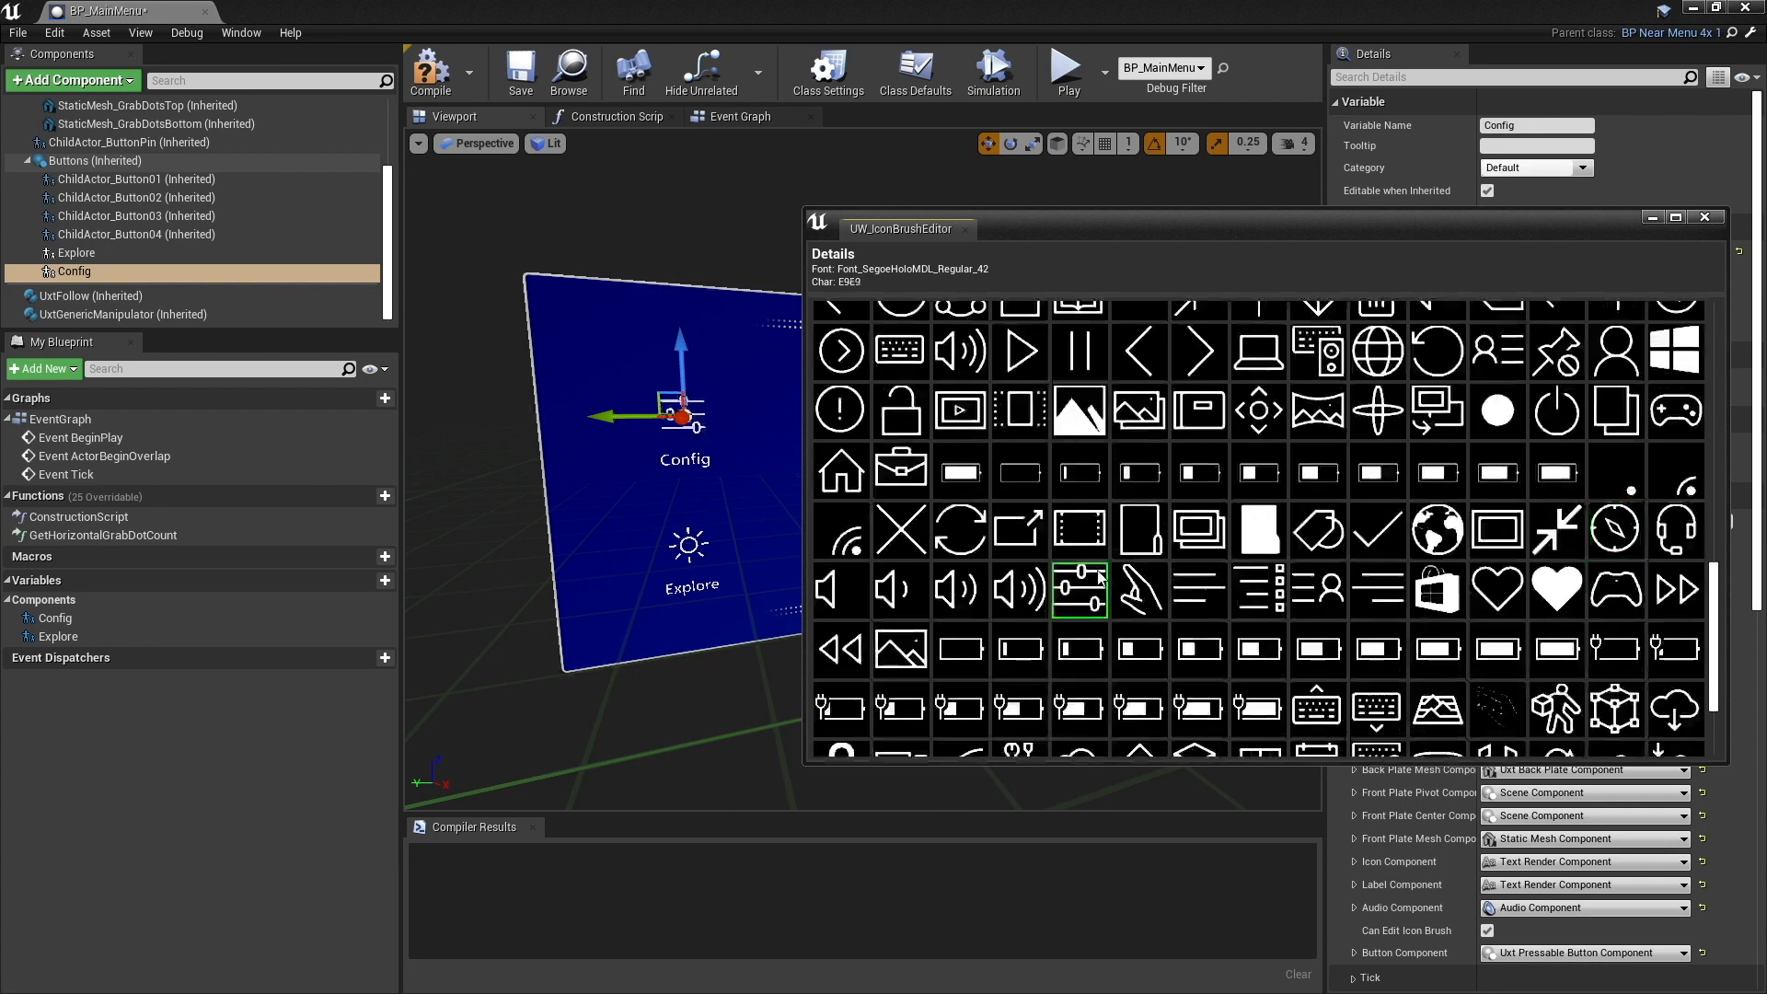
click(1705, 219)
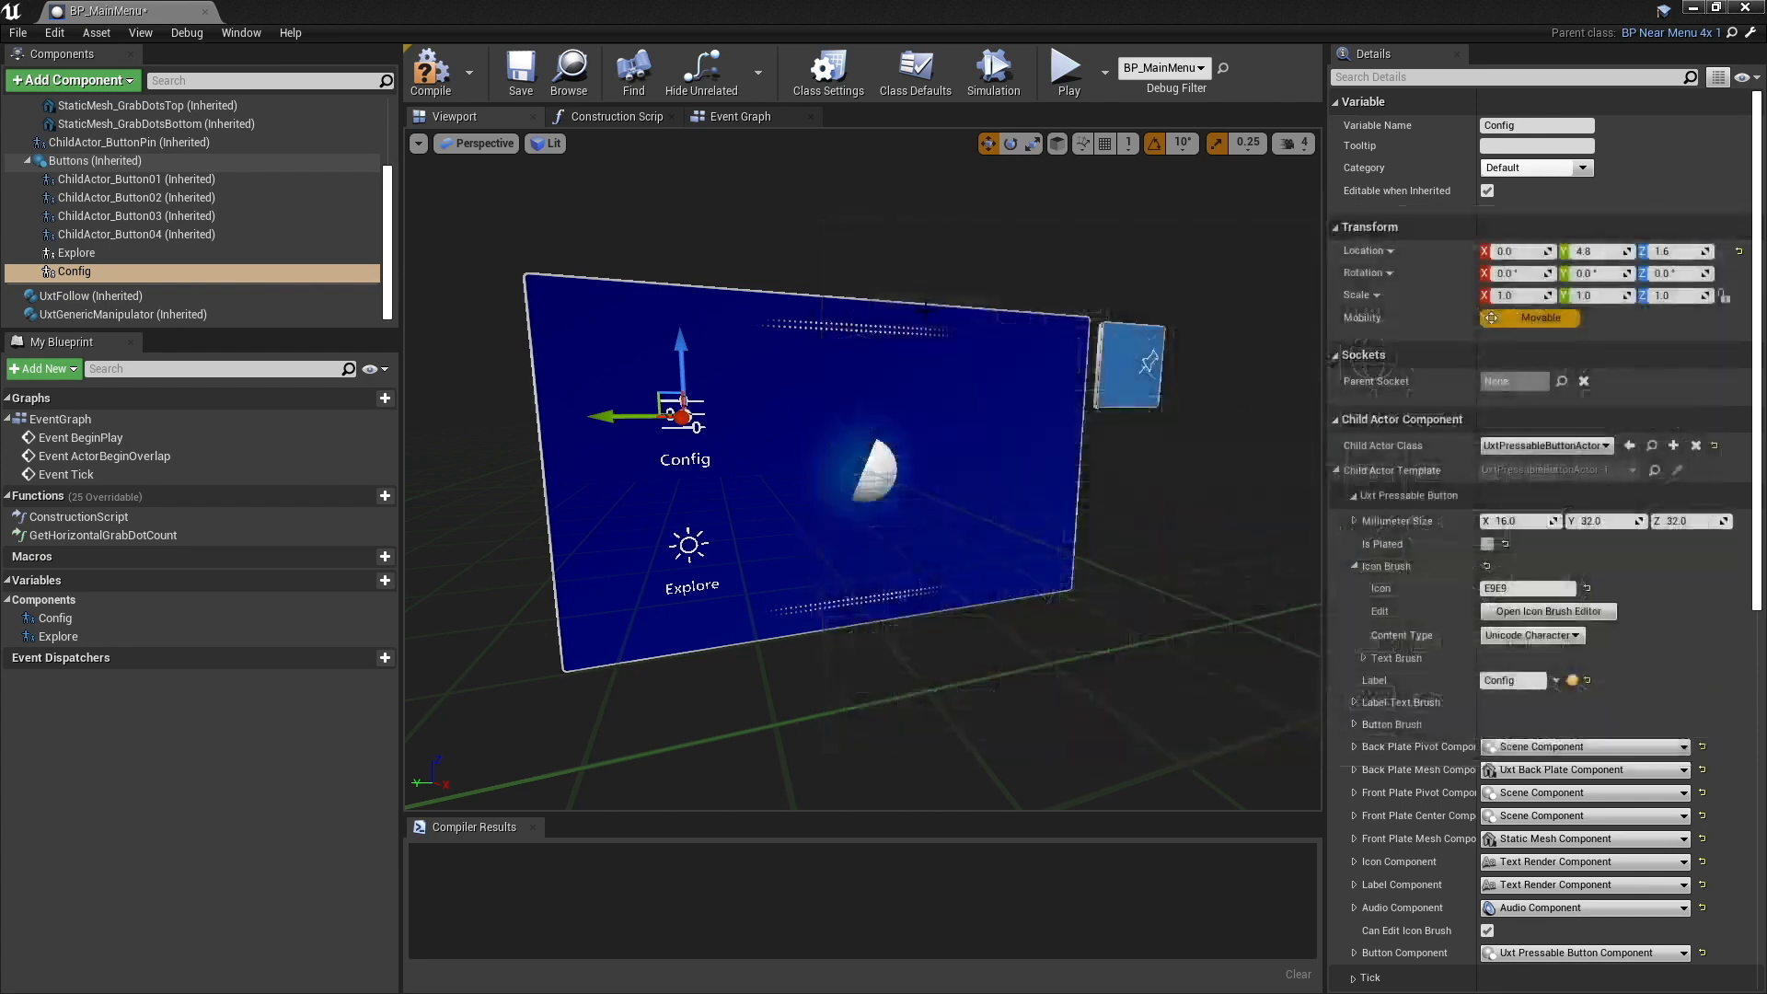
- Set the Explore component's icon brush to the compass icon (E942) and compile the blueprint
click(77, 252)
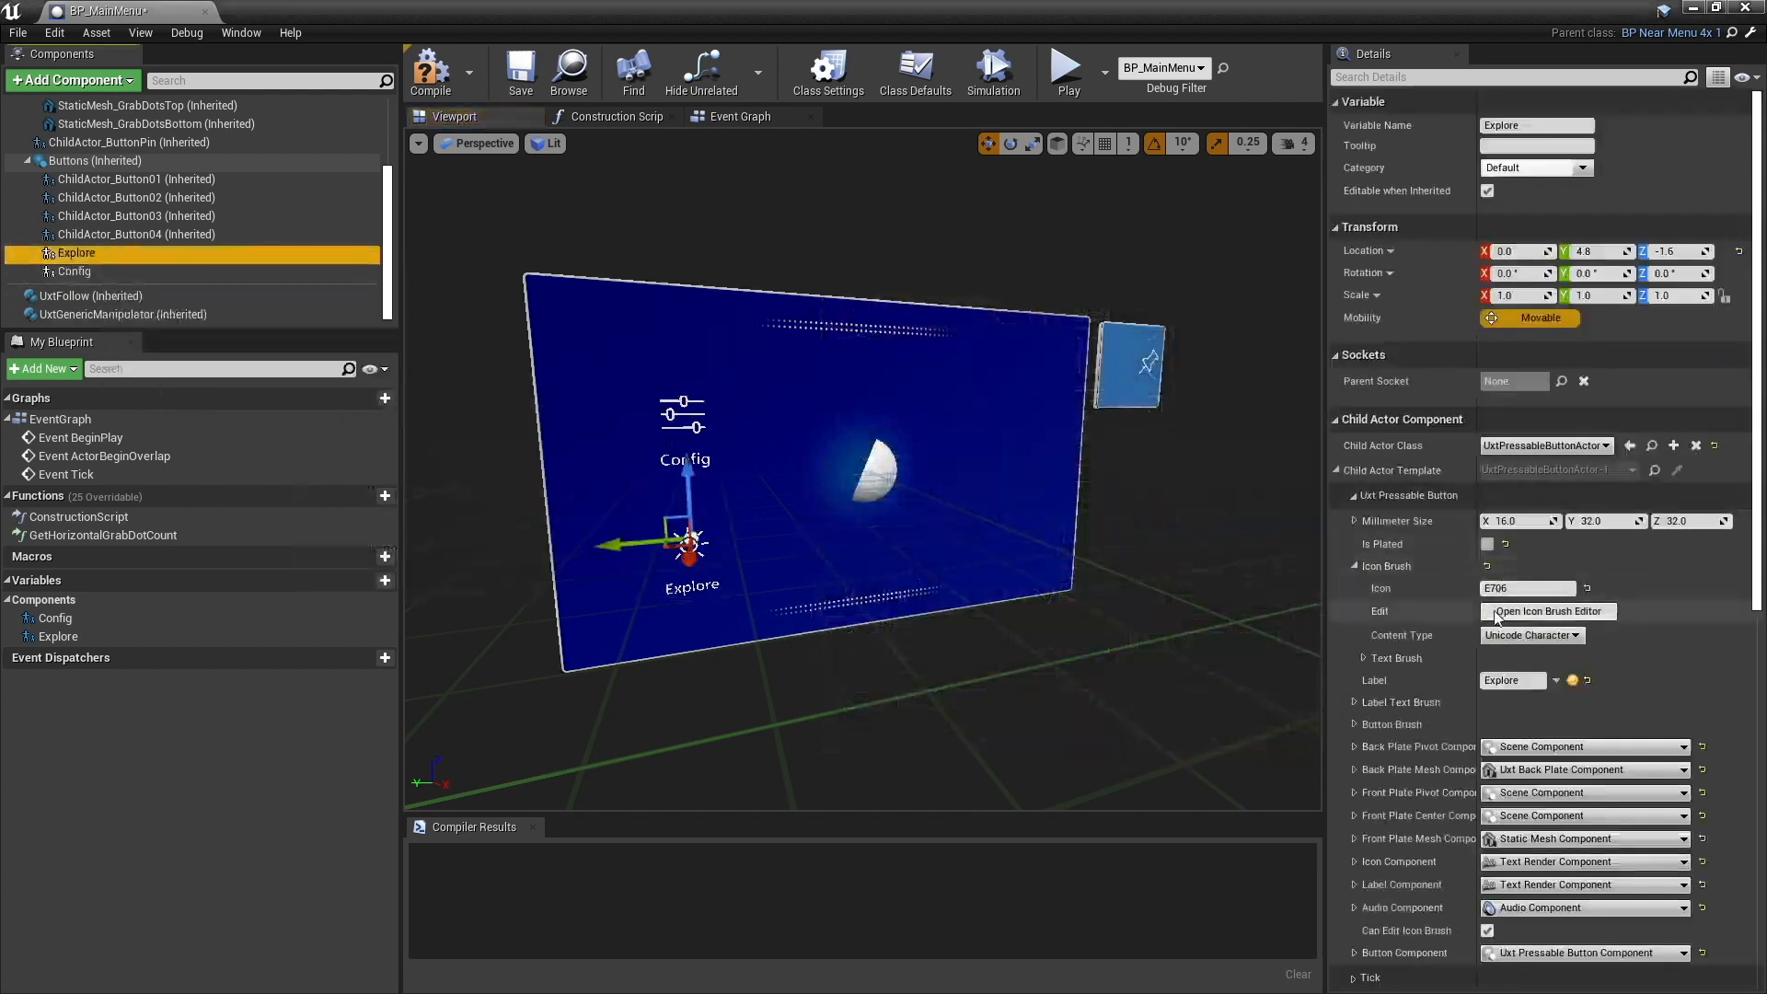
click(1548, 611)
scroll(1245, 605, down, 10)
scroll(1245, 604, down, 1)
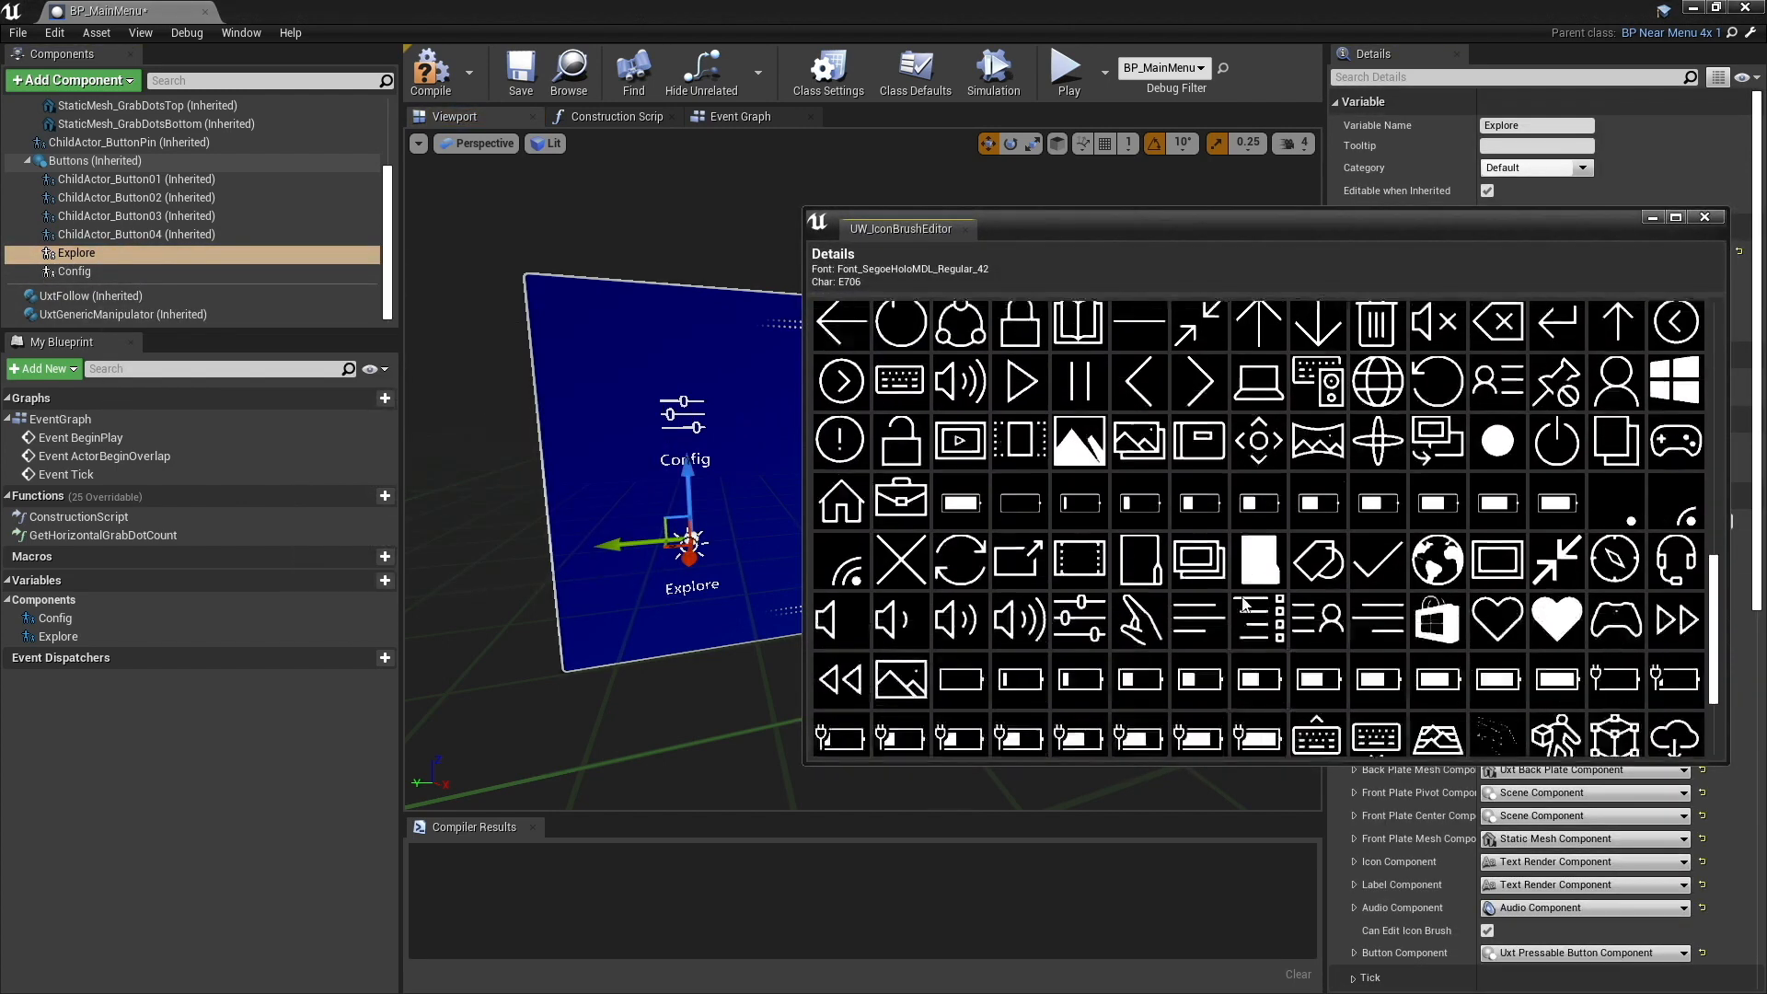
click(1620, 565)
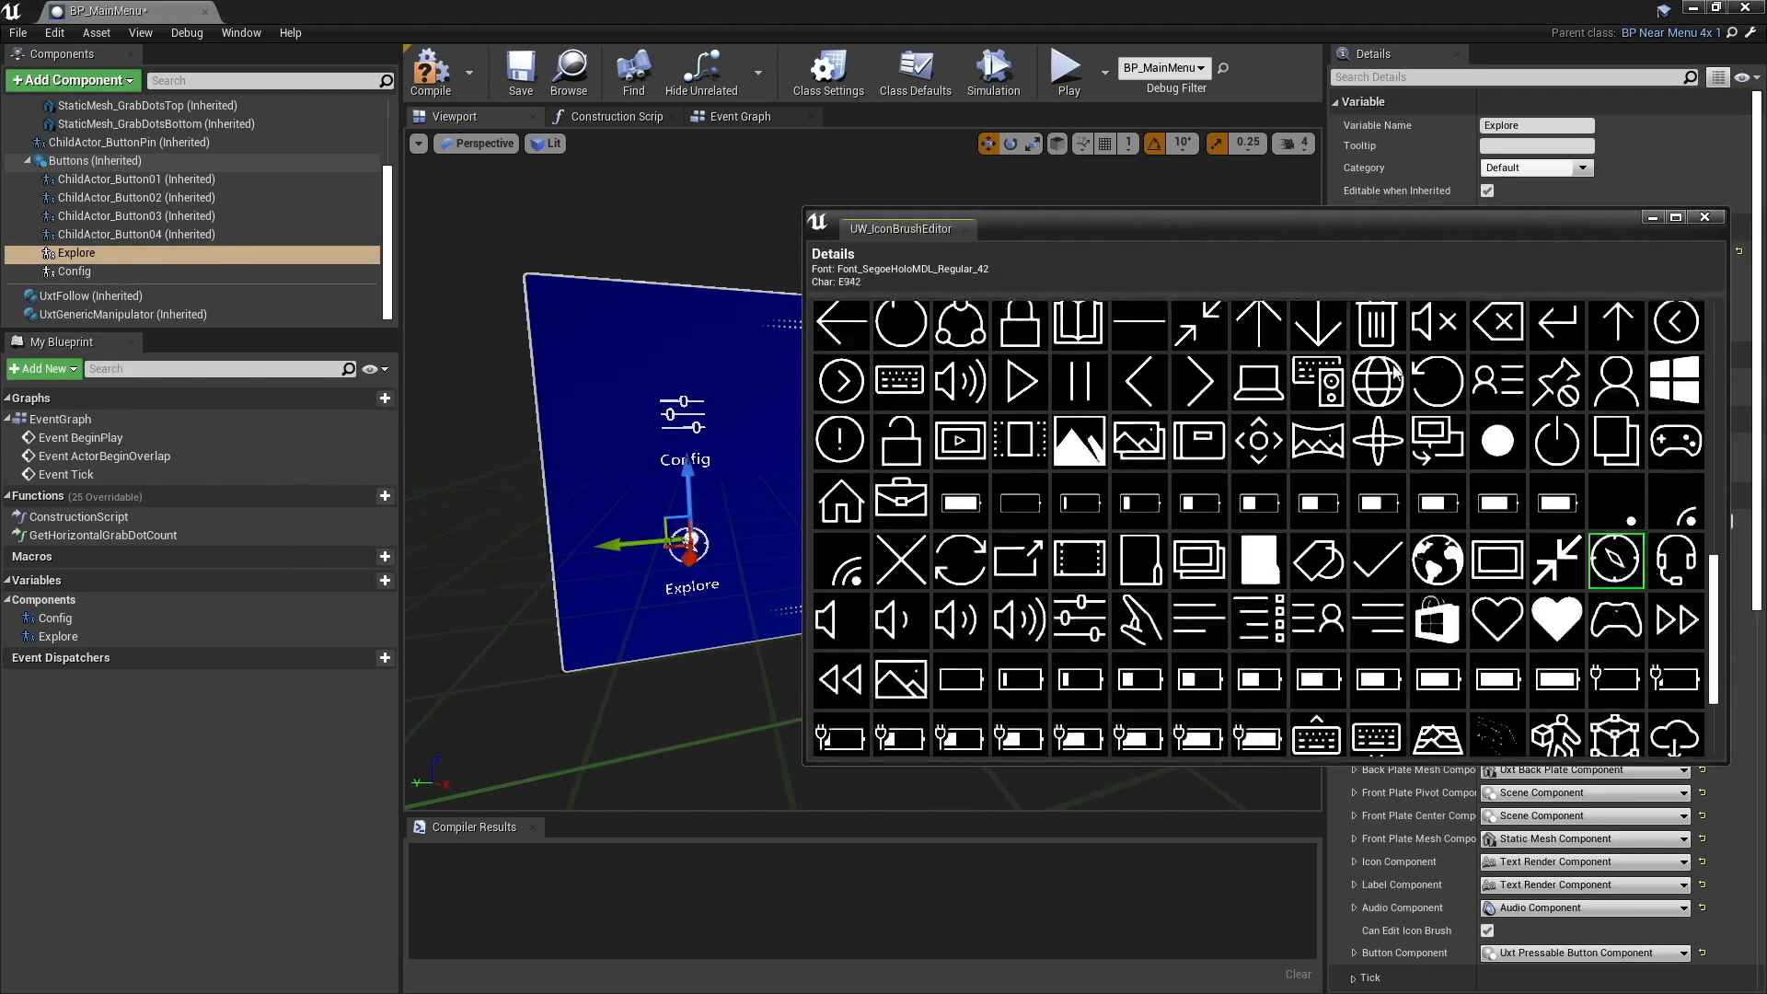
click(1705, 217)
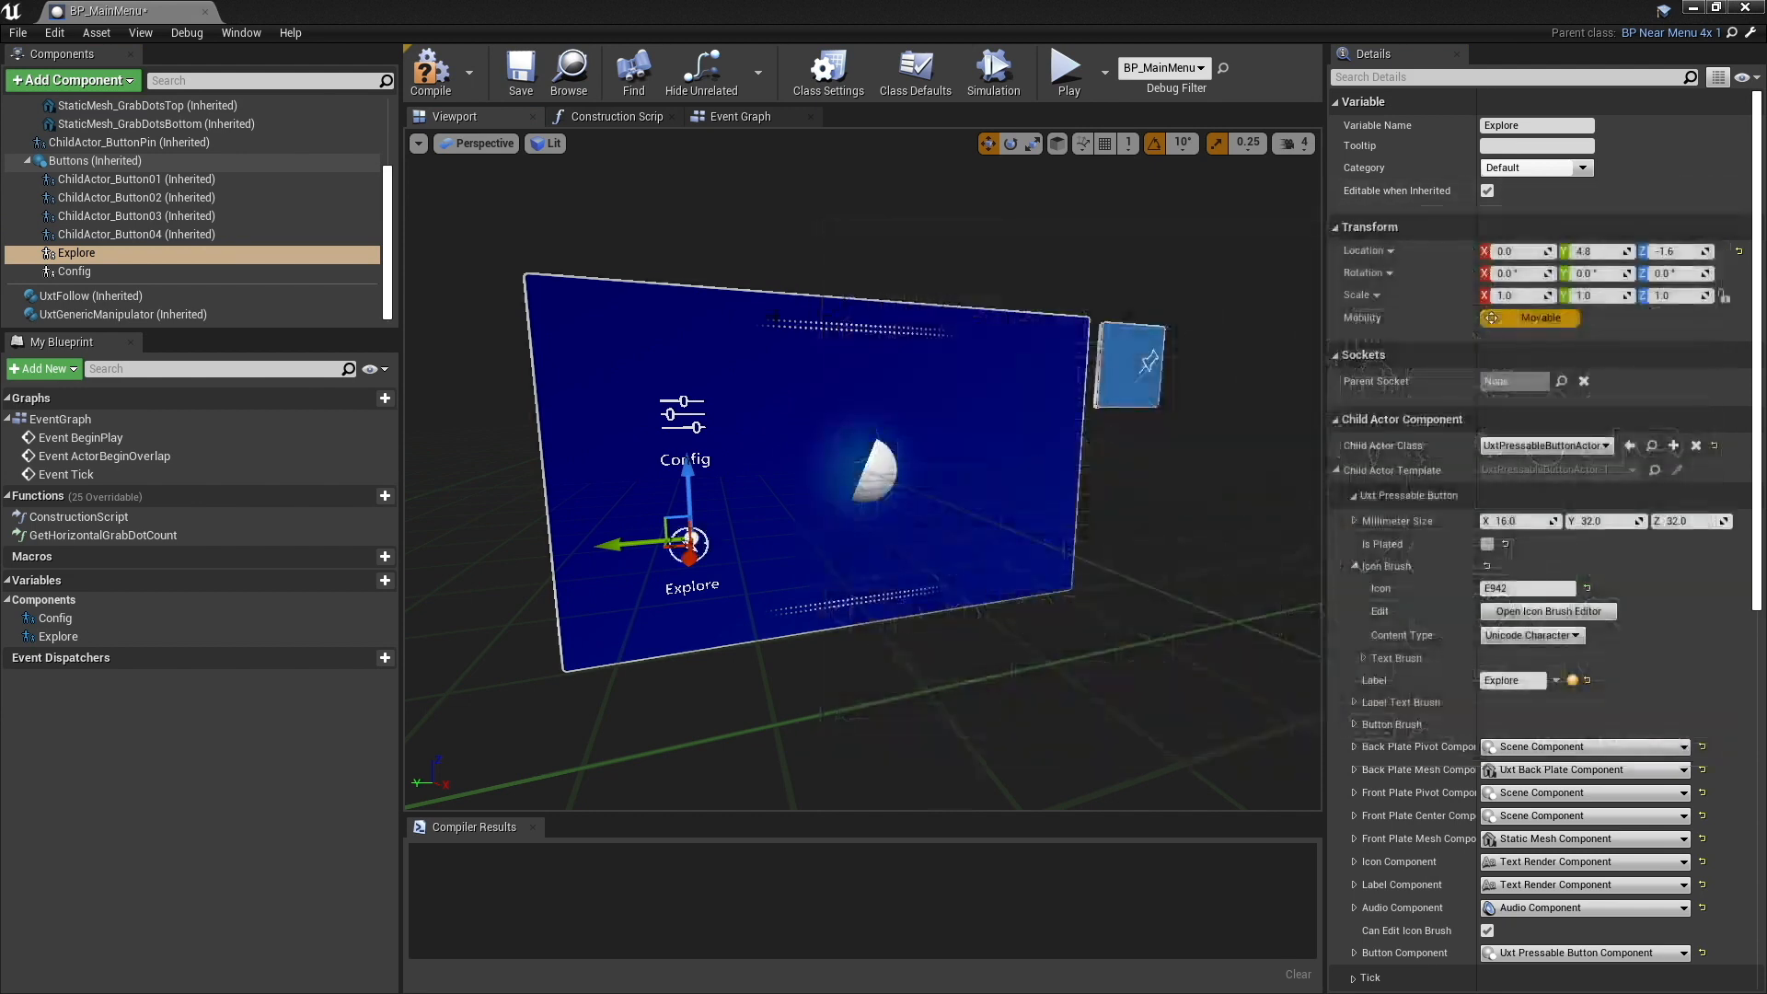
click(432, 79)
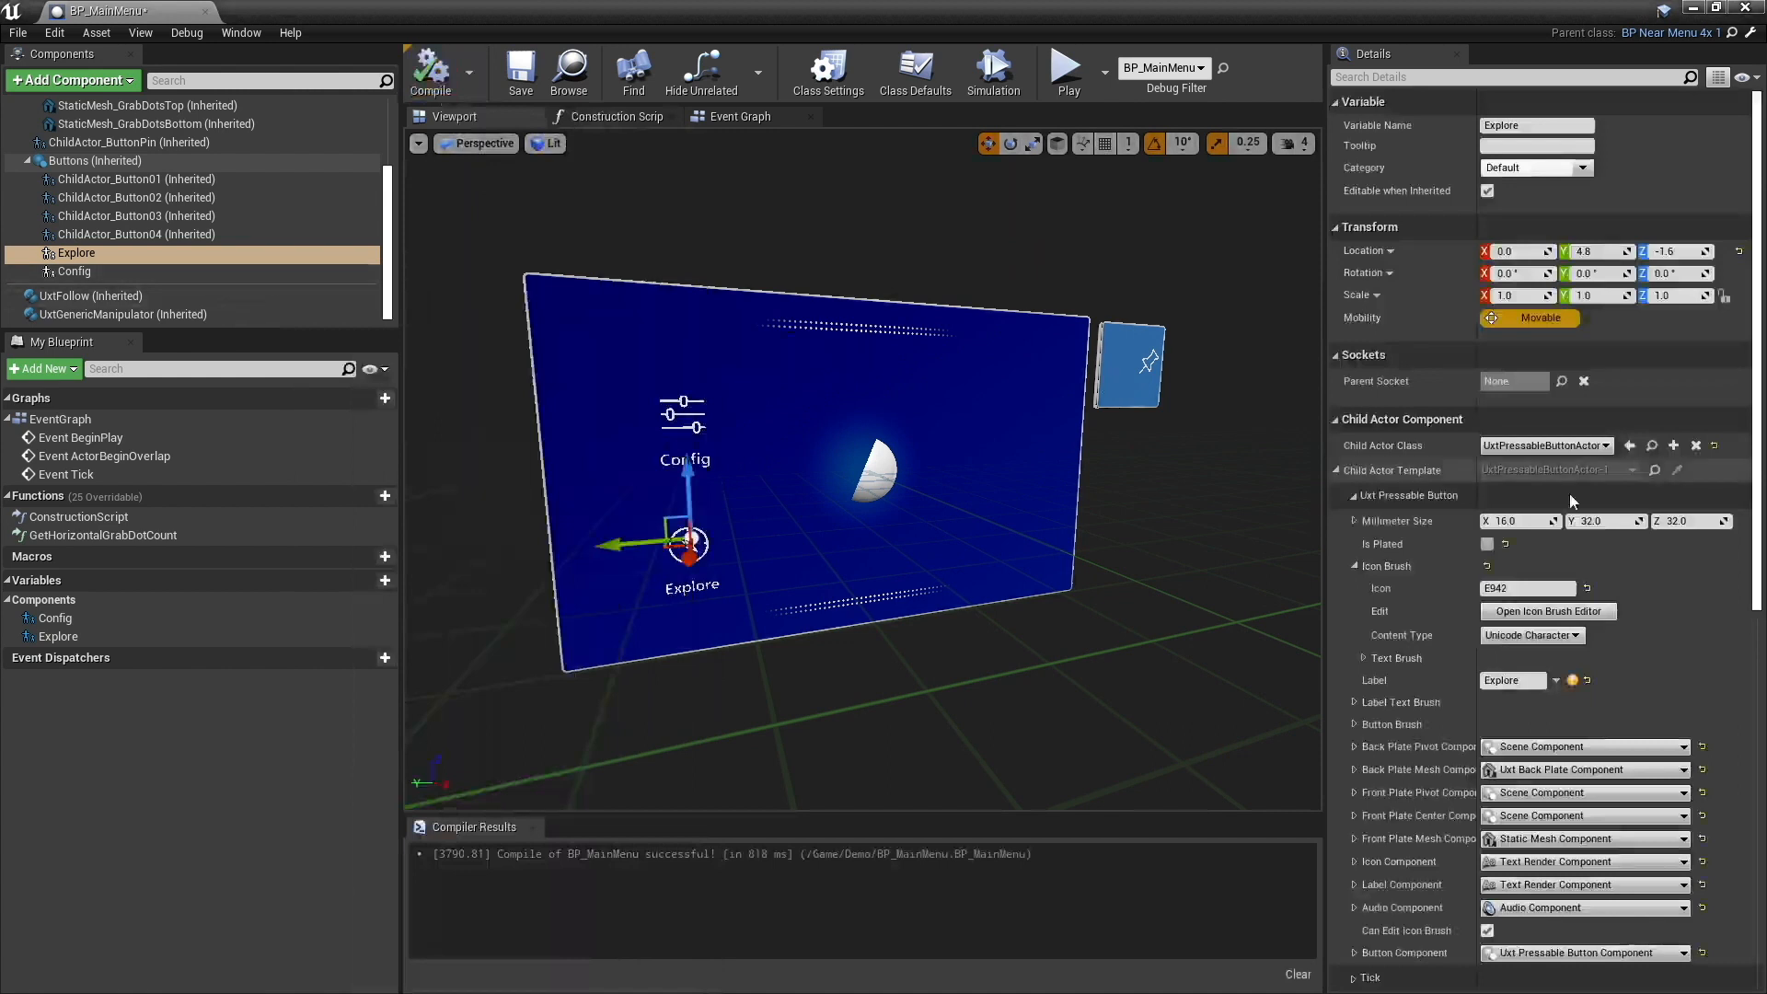
- Change the child actor class of the Explore and Config components to UxtPressableToggleButtonActor
click(1569, 446)
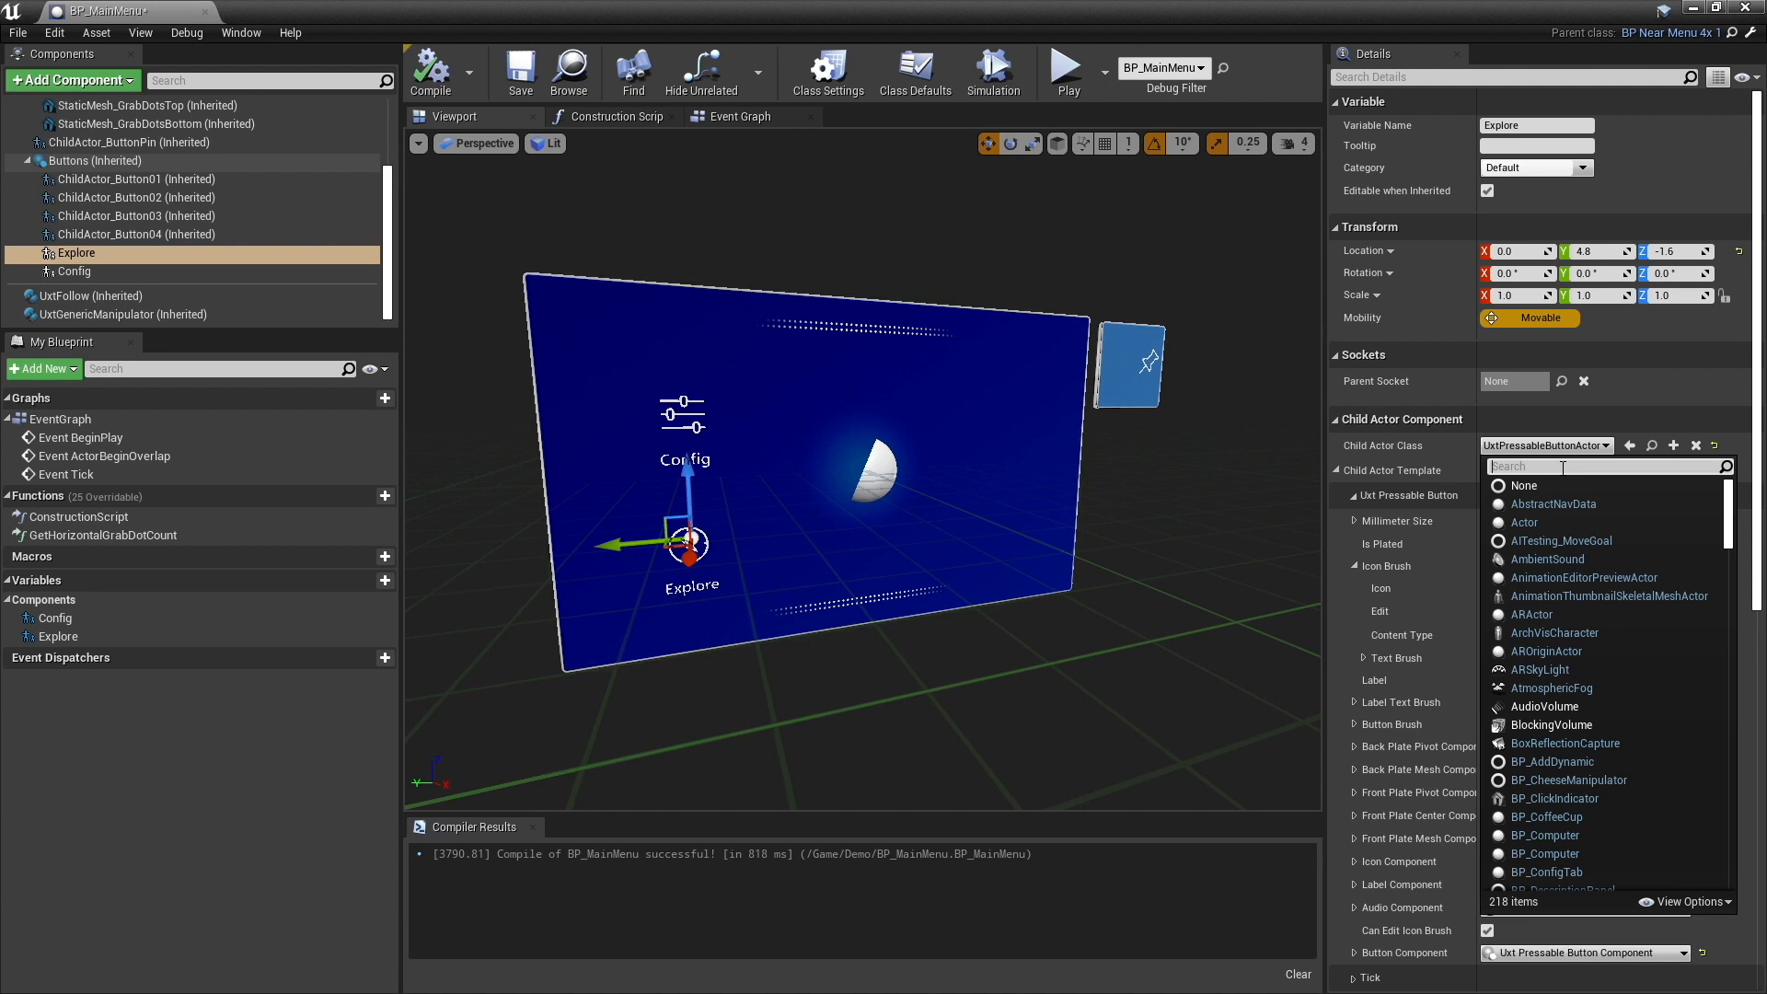
text(button)
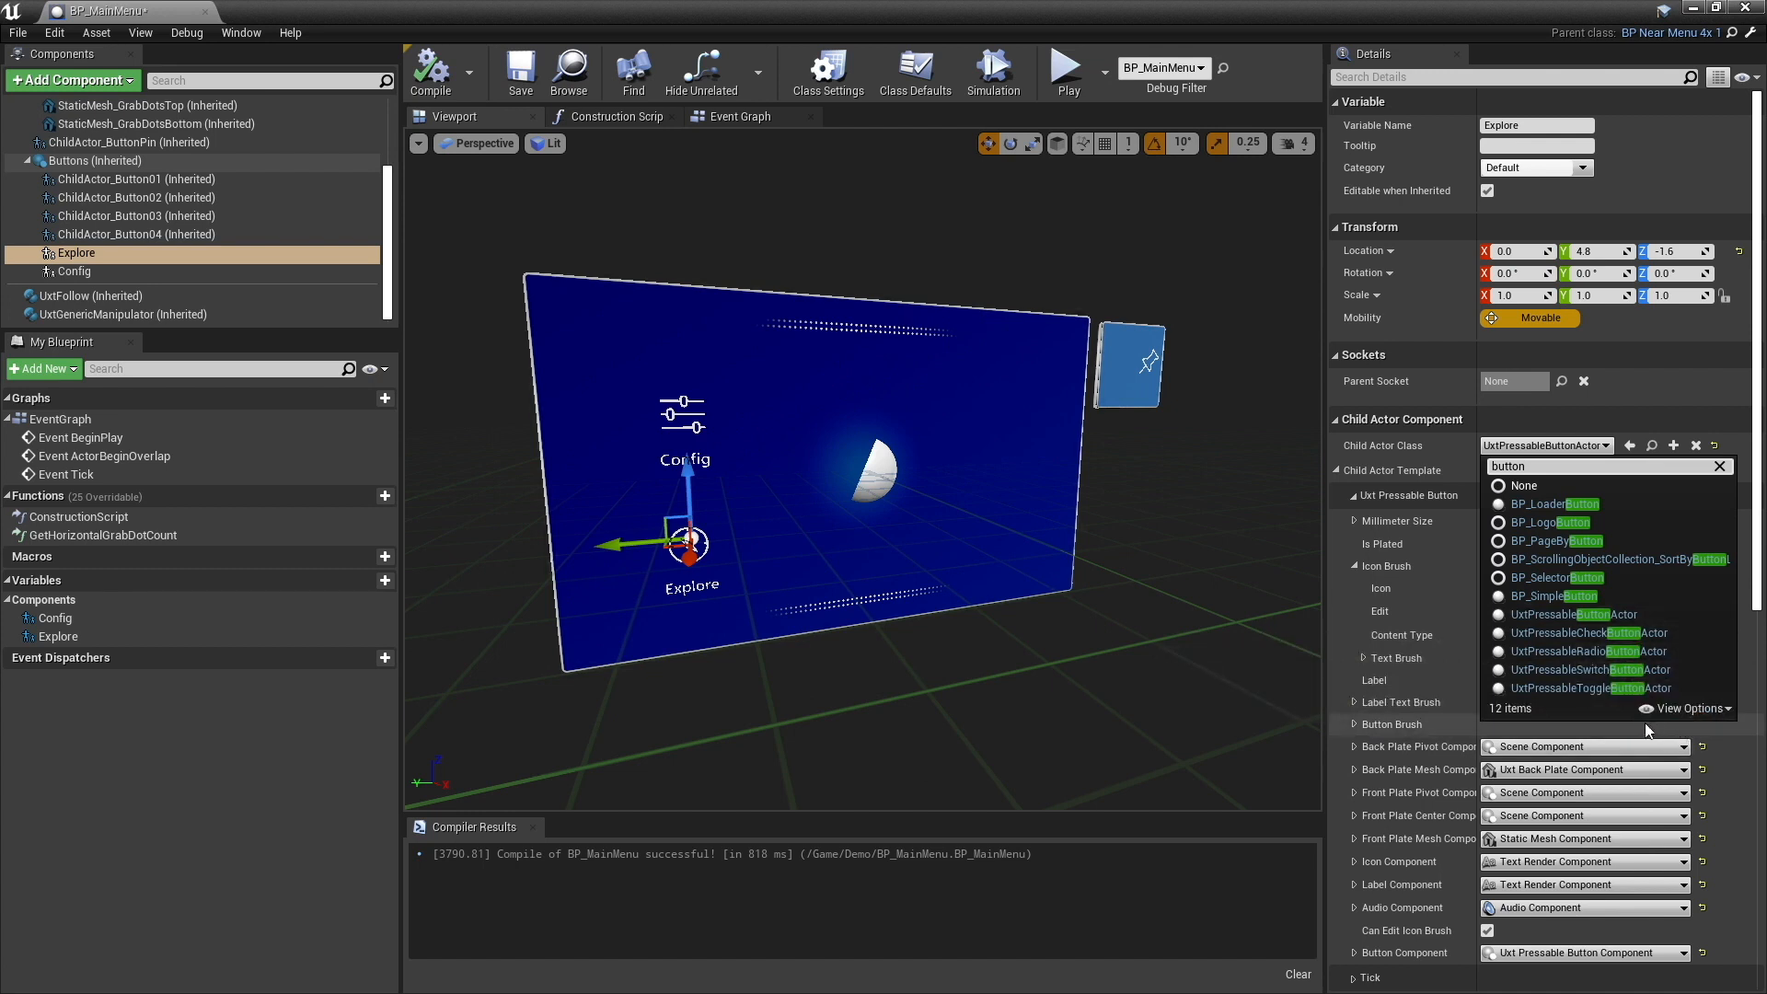
click(1592, 689)
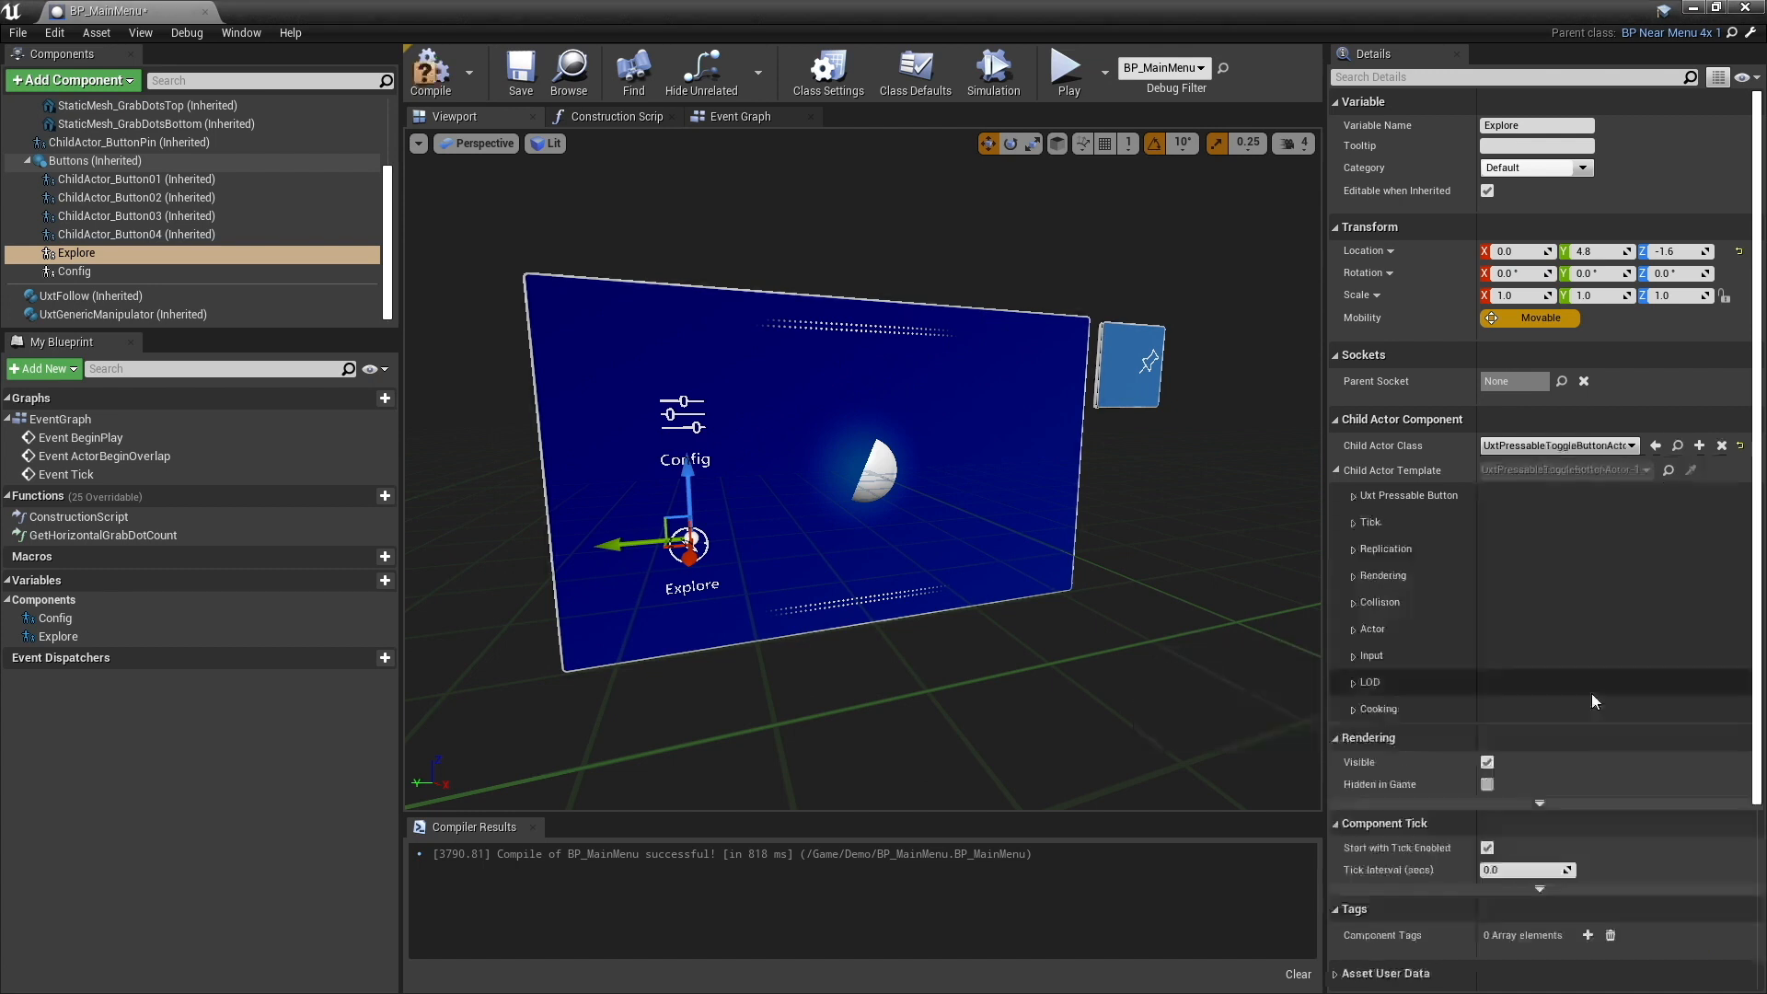
click(74, 272)
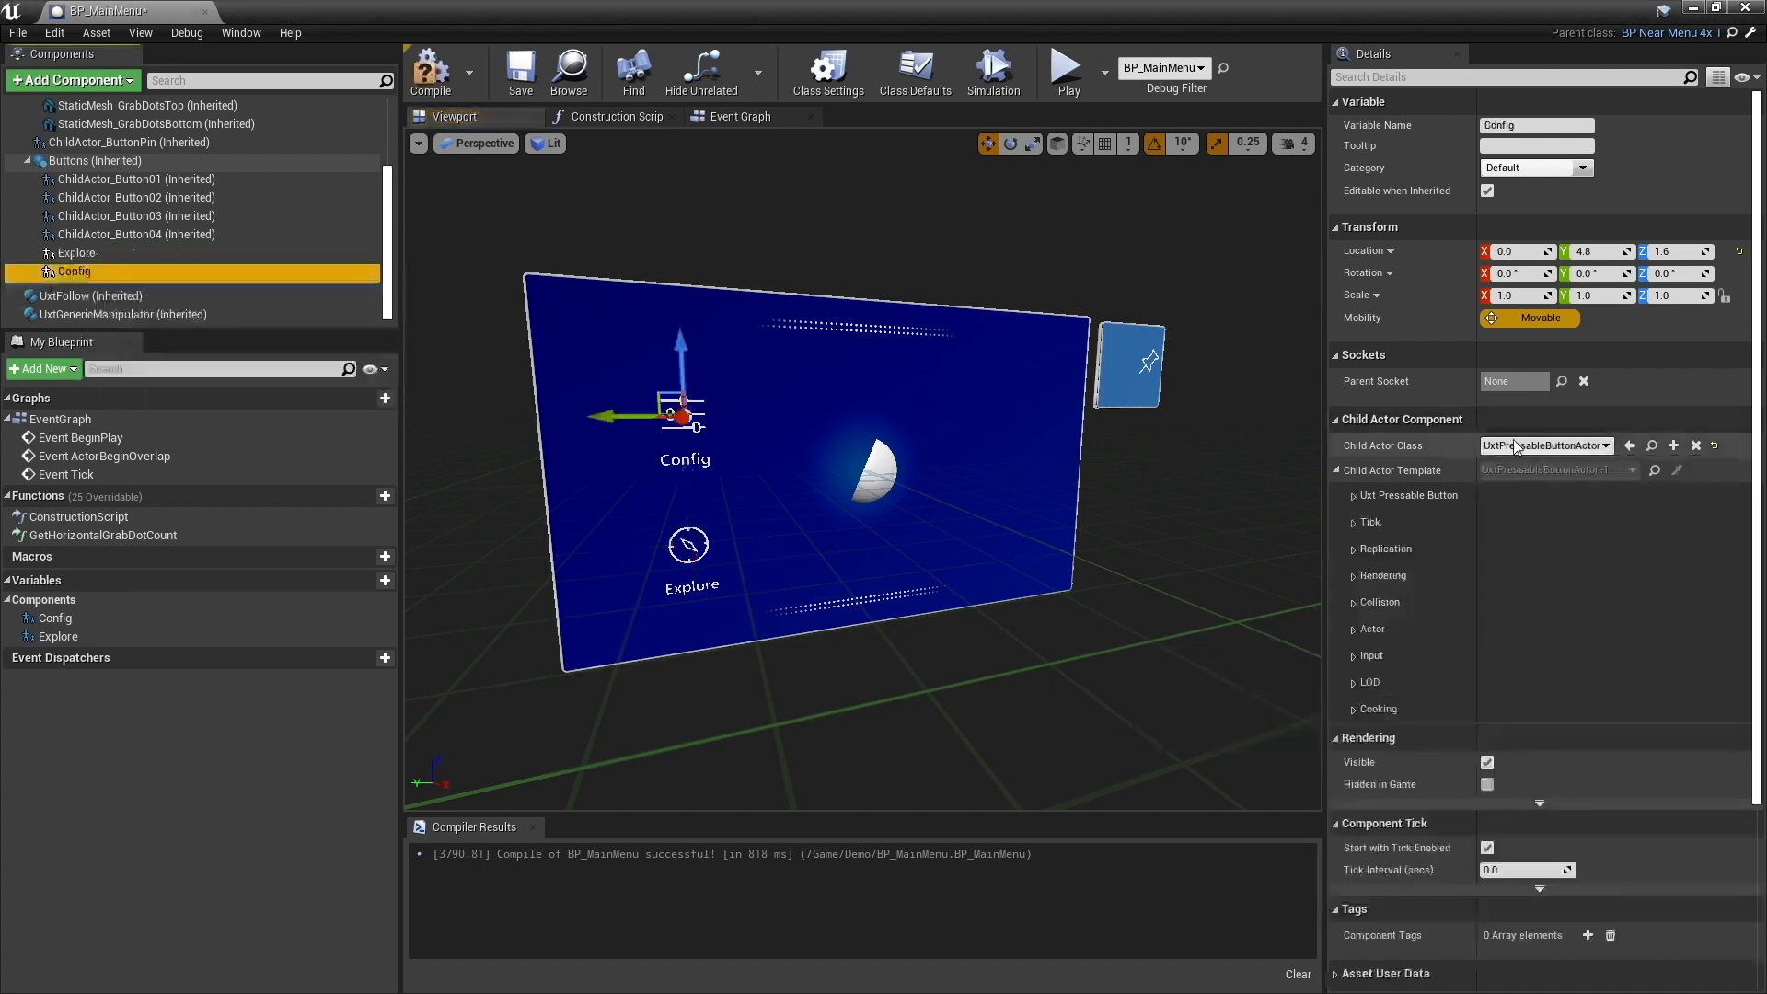
click(1547, 445)
text(tog)
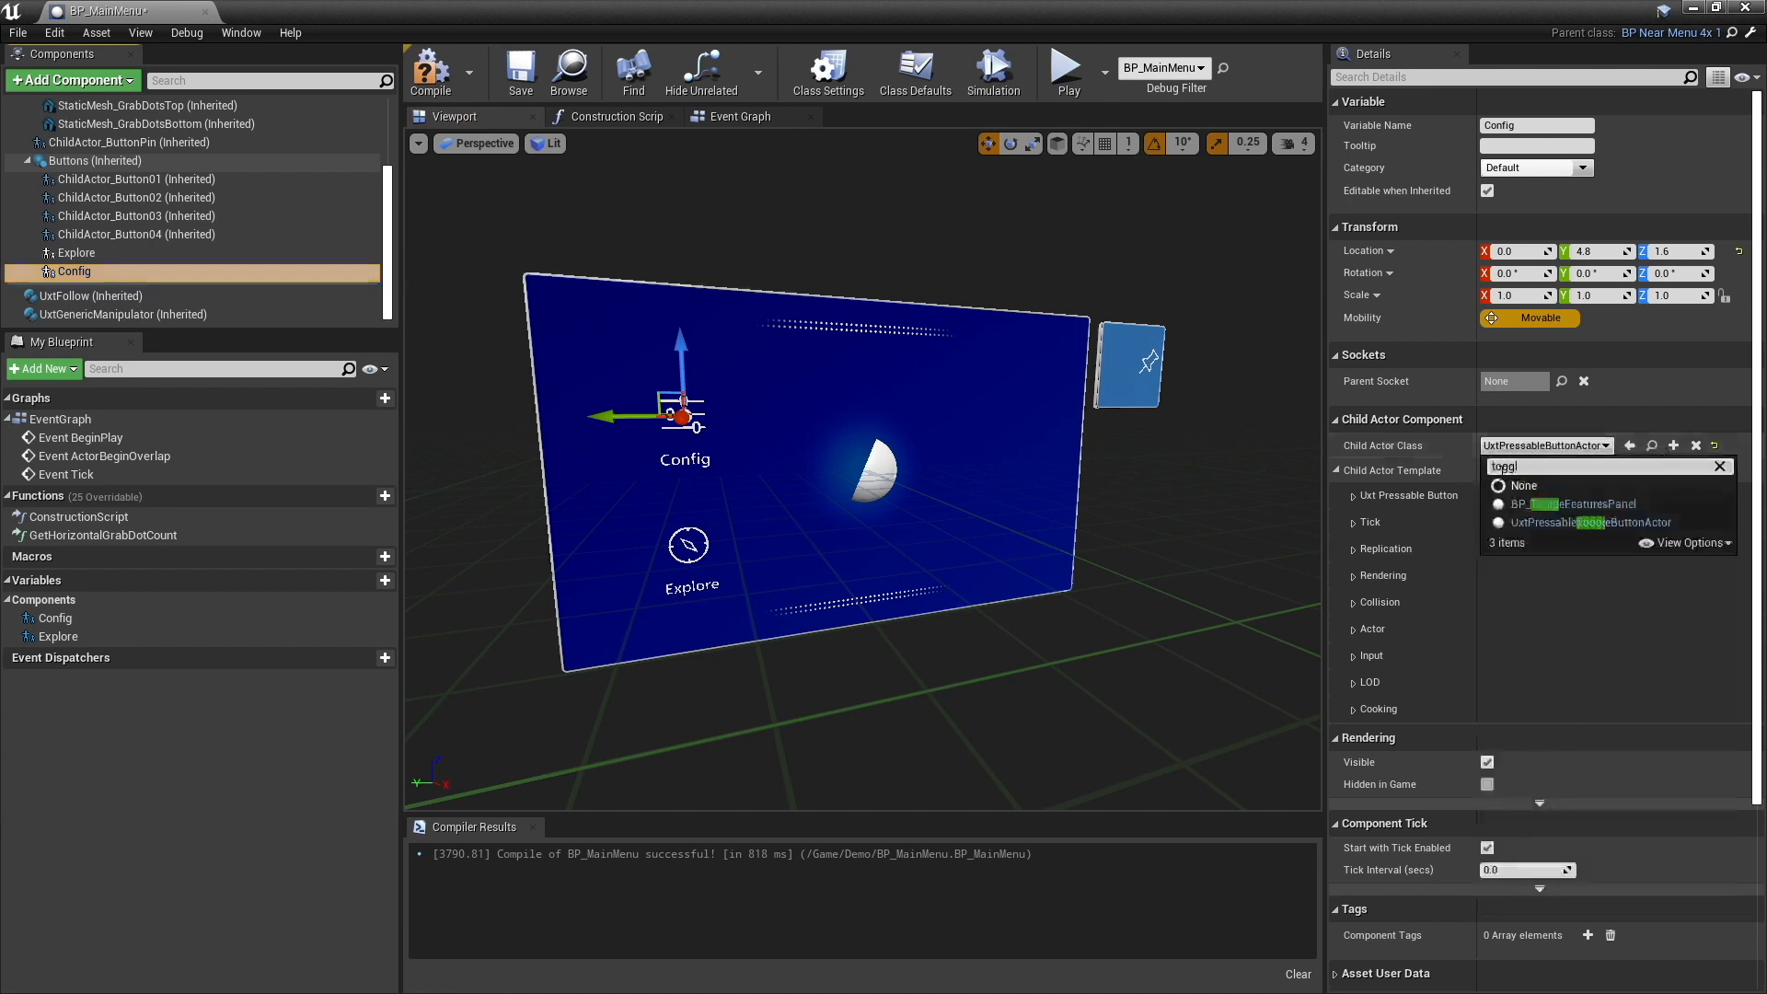
text(gl)
click(1566, 527)
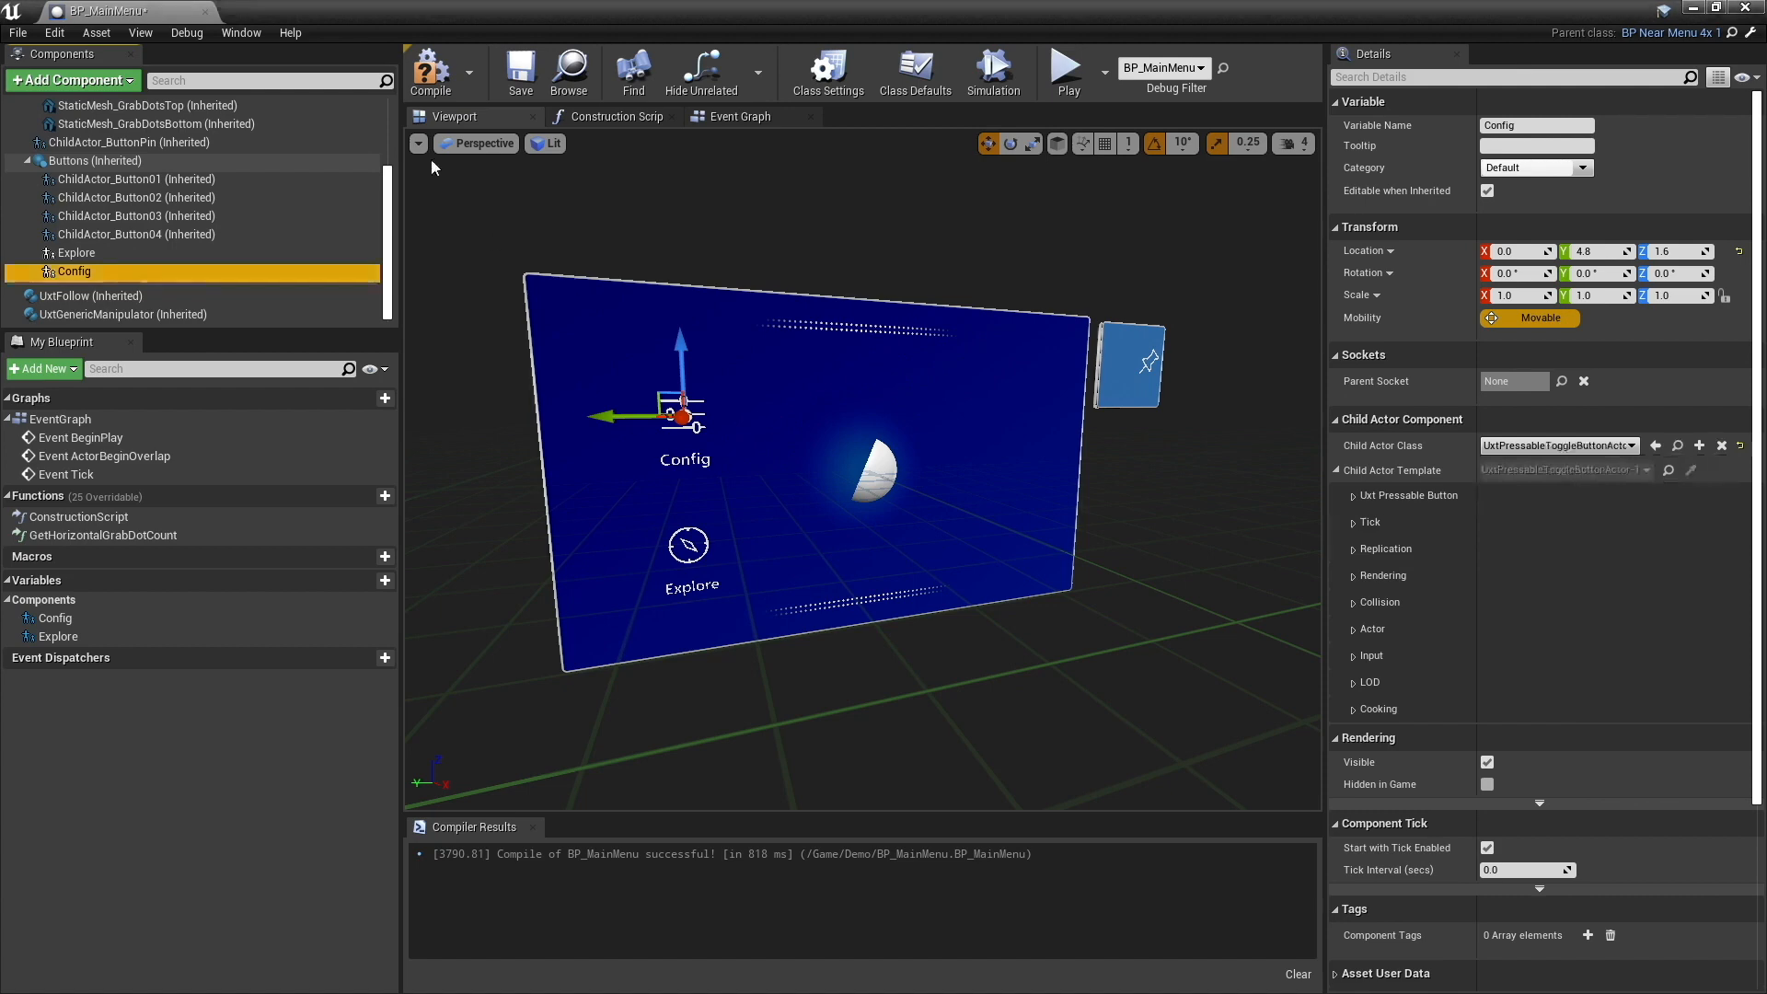
- Compile and save BP_MainMenu and return to the level editor
click(431, 72)
click(512, 77)
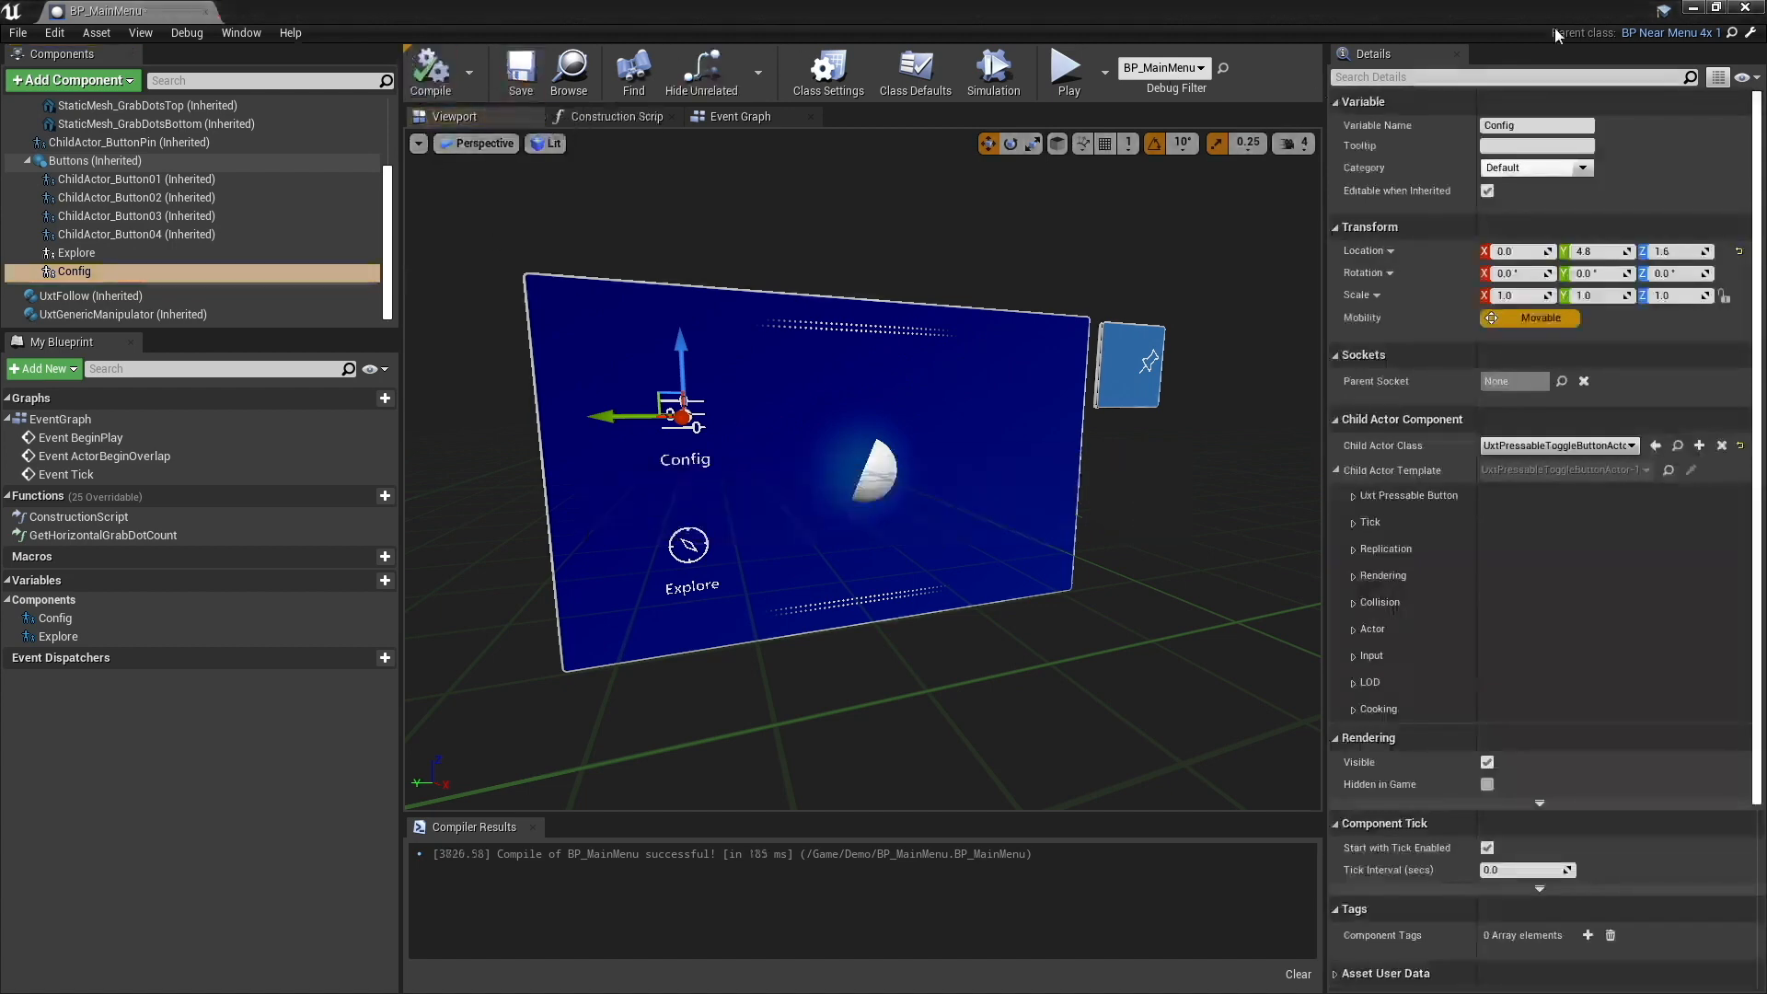
click(1692, 8)
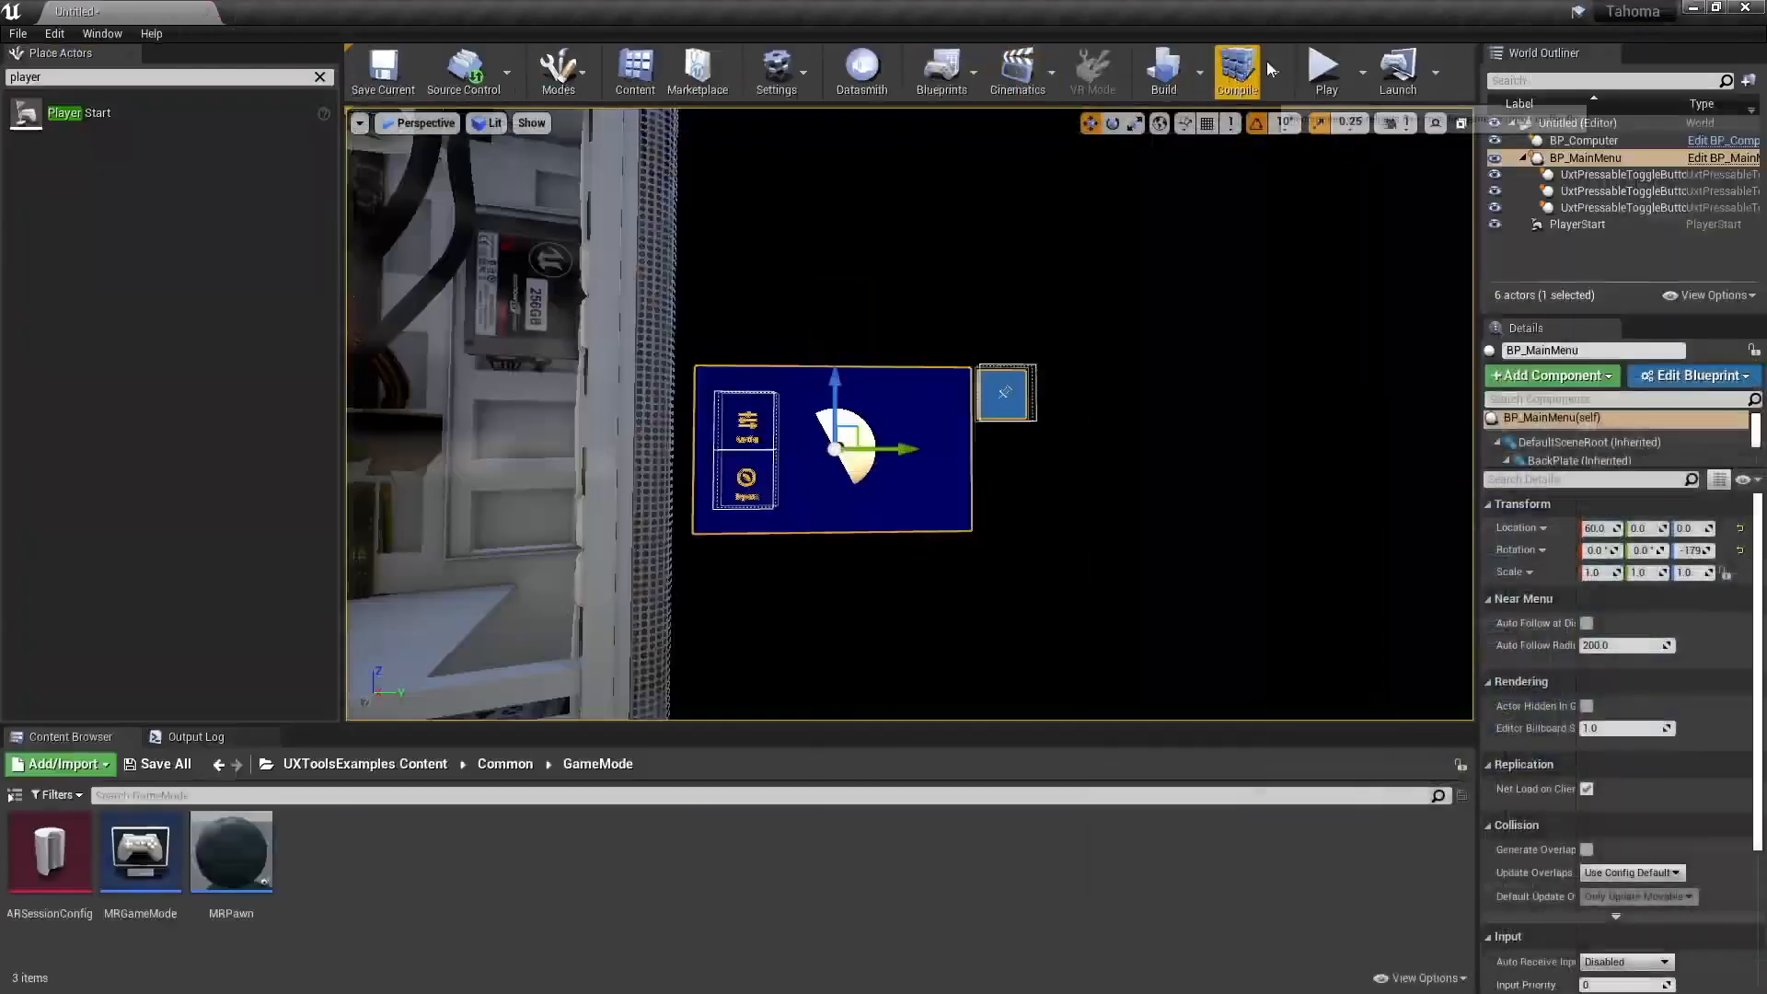
- Play the level, move up to the menu and test toggling the Config and Explore buttons with the simulated left hand
click(1324, 69)
key(w)
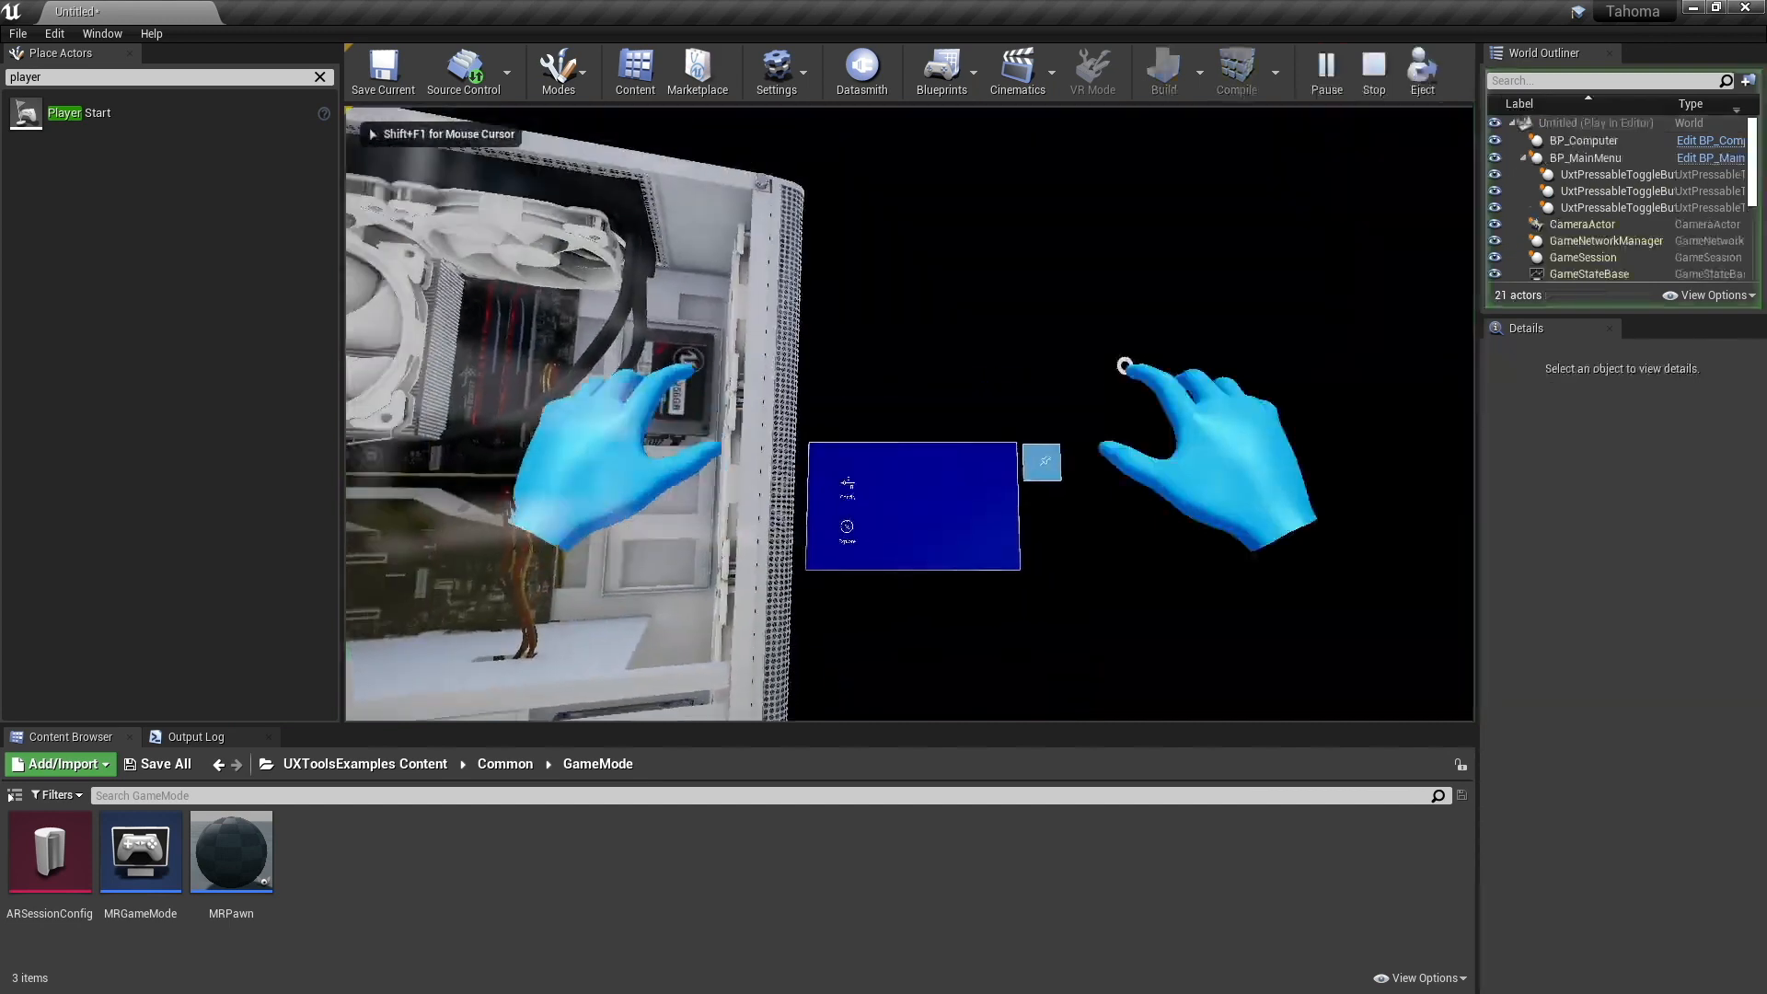
key(w)
alt+scroll(909, 414, down, 4)
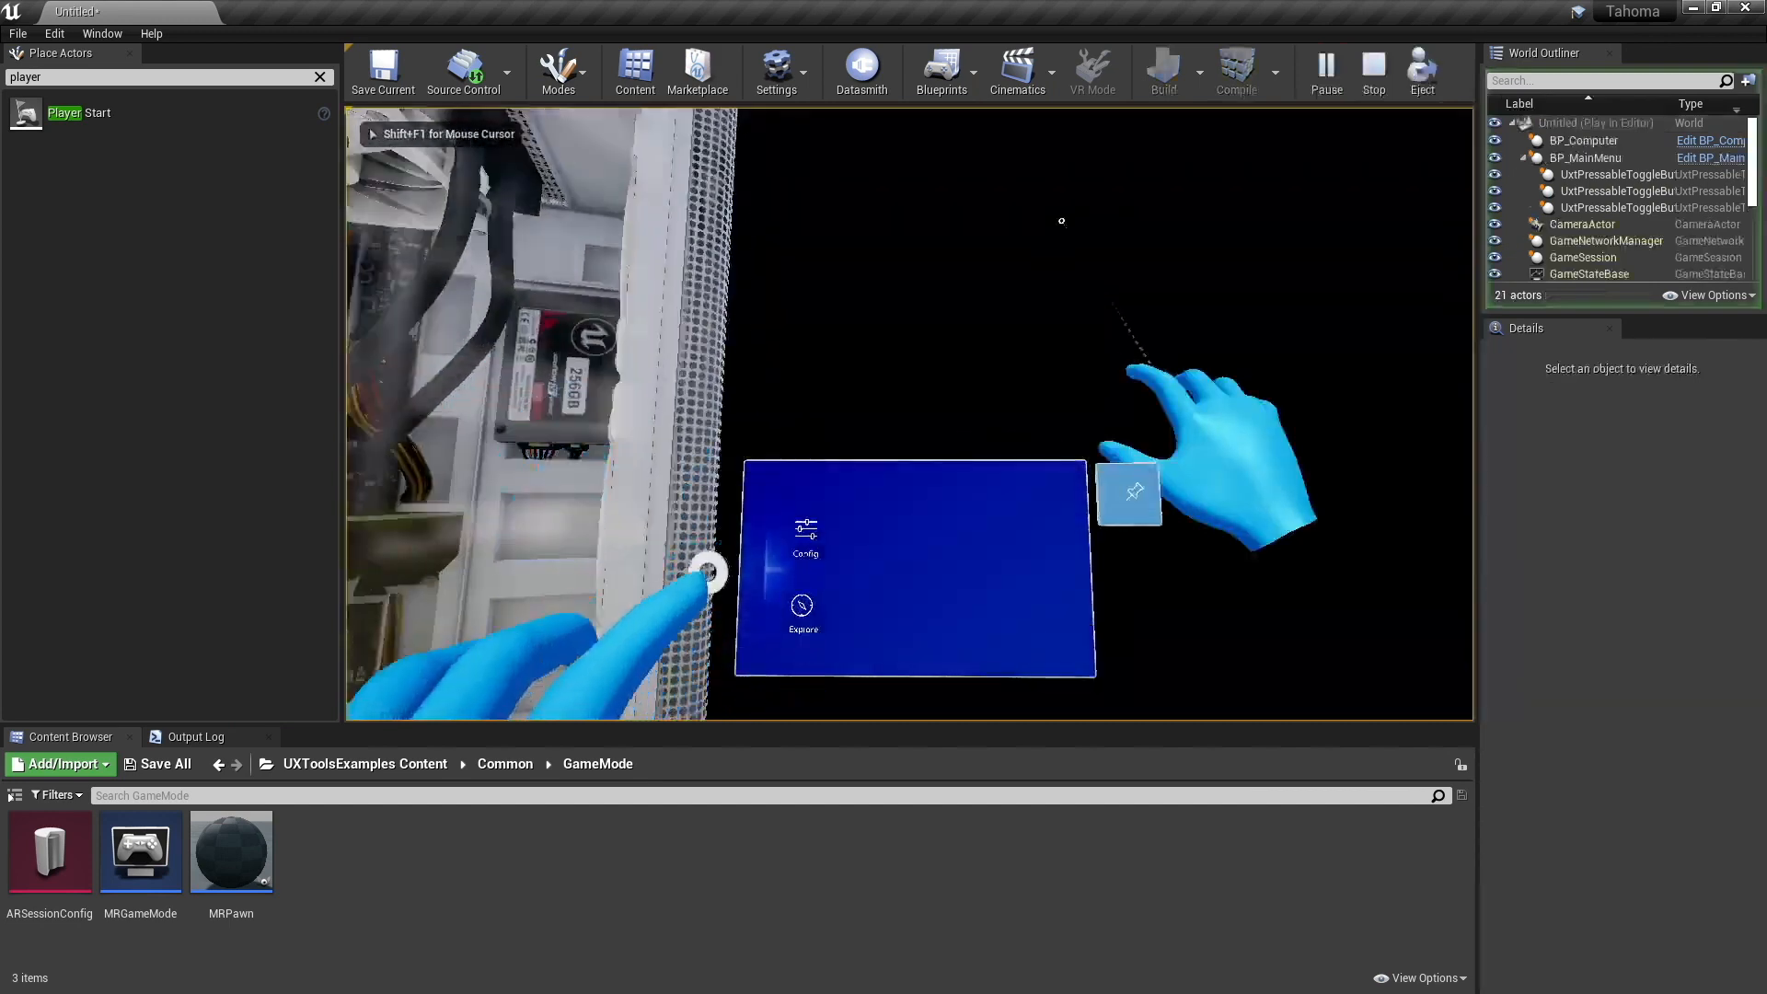
alt+scroll(909, 414, up, 2)
alt+scroll(909, 415, down, 3)
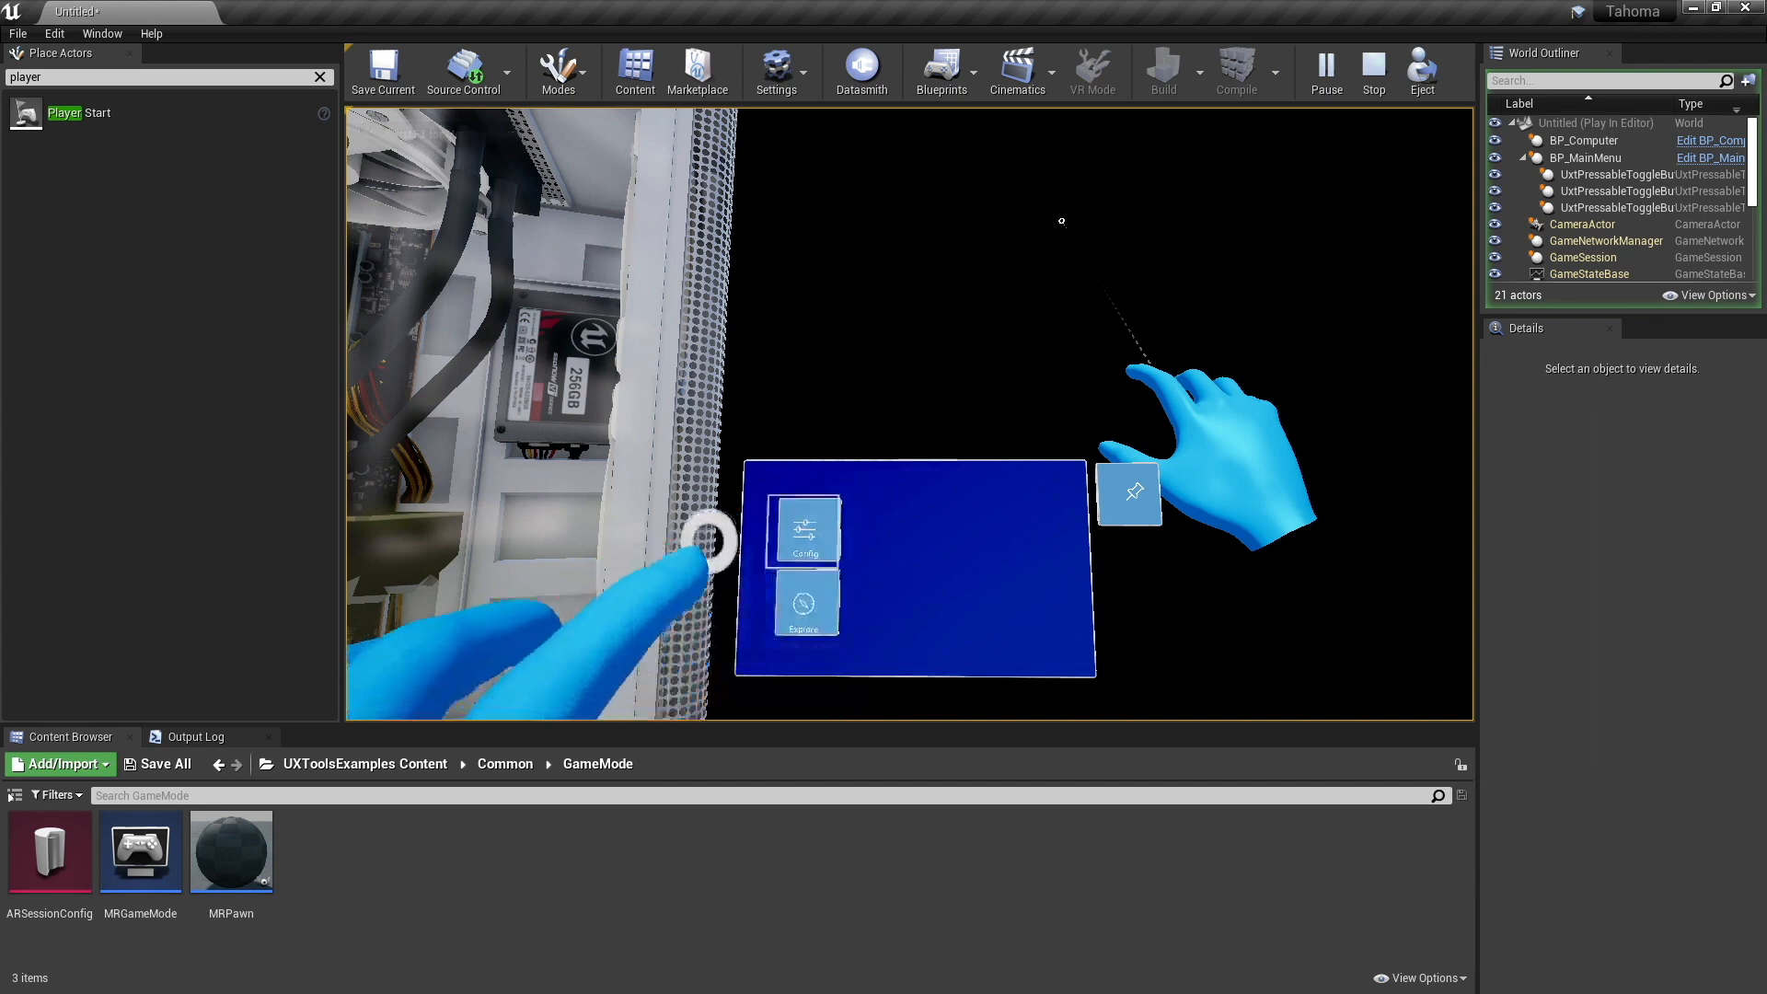
alt+scroll(909, 414, up, 3)
alt+scroll(910, 414, down, 3)
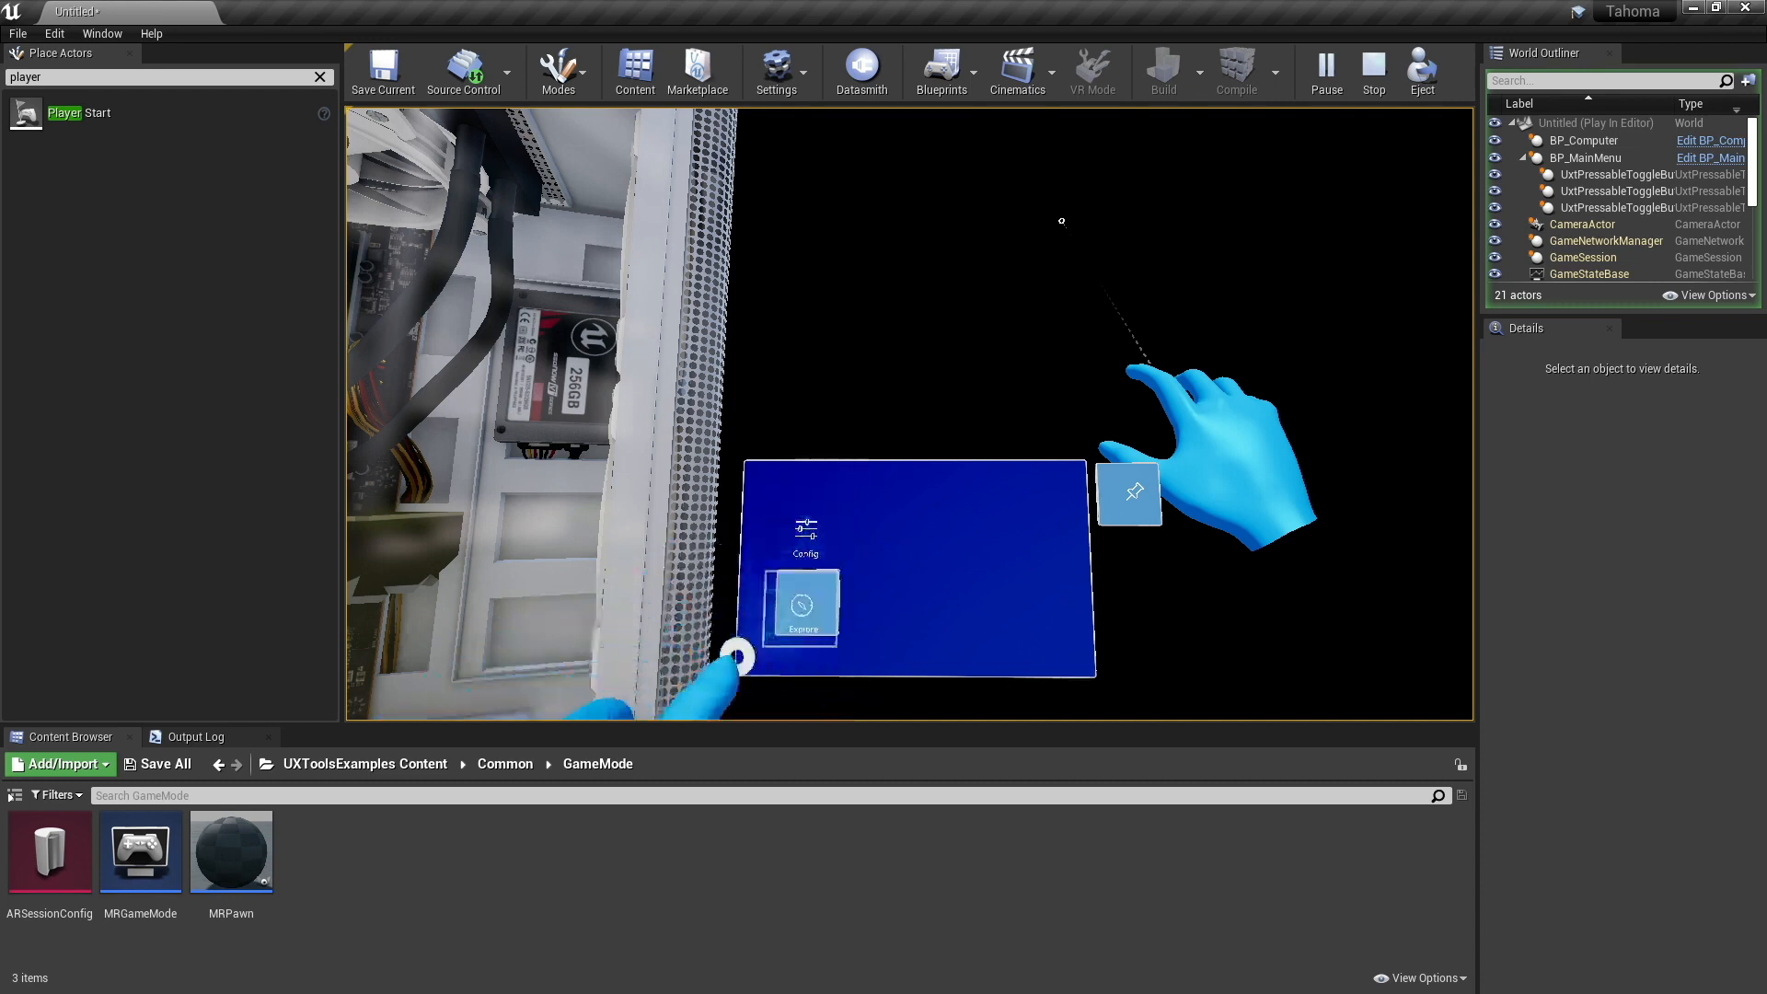
alt+scroll(909, 414, up, 3)
alt+scroll(909, 414, down, 2)
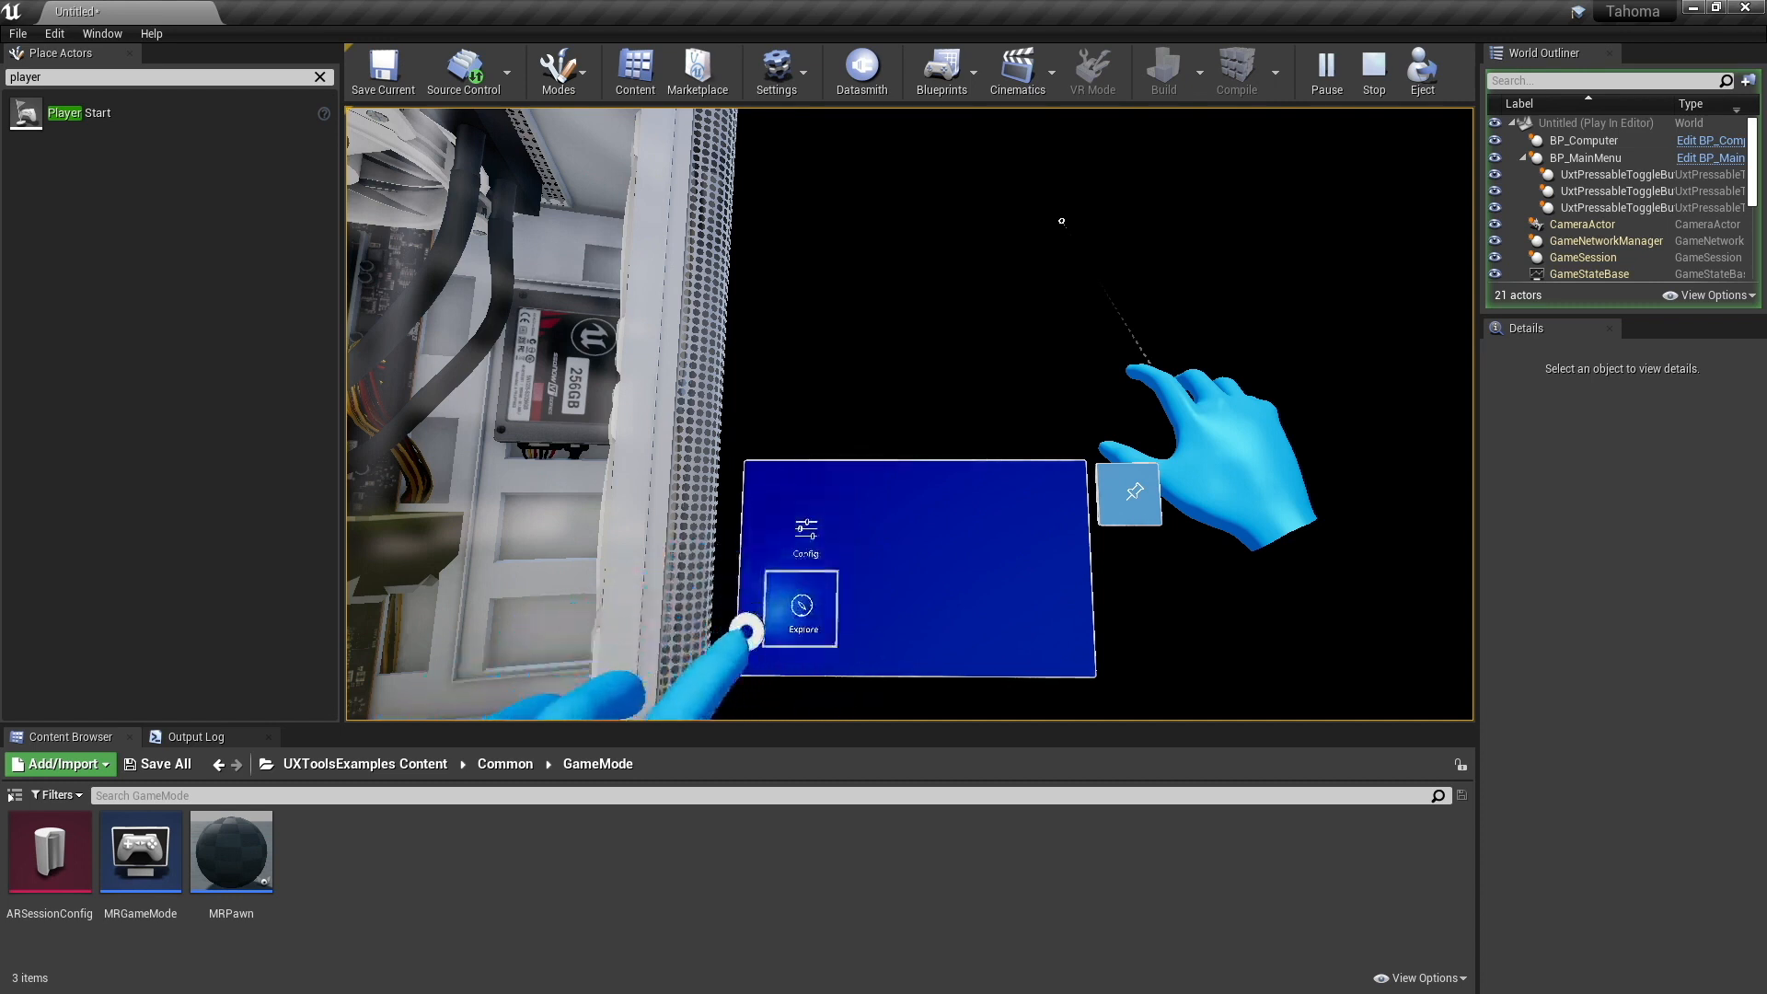
alt+scroll(1062, 220, down, 2)
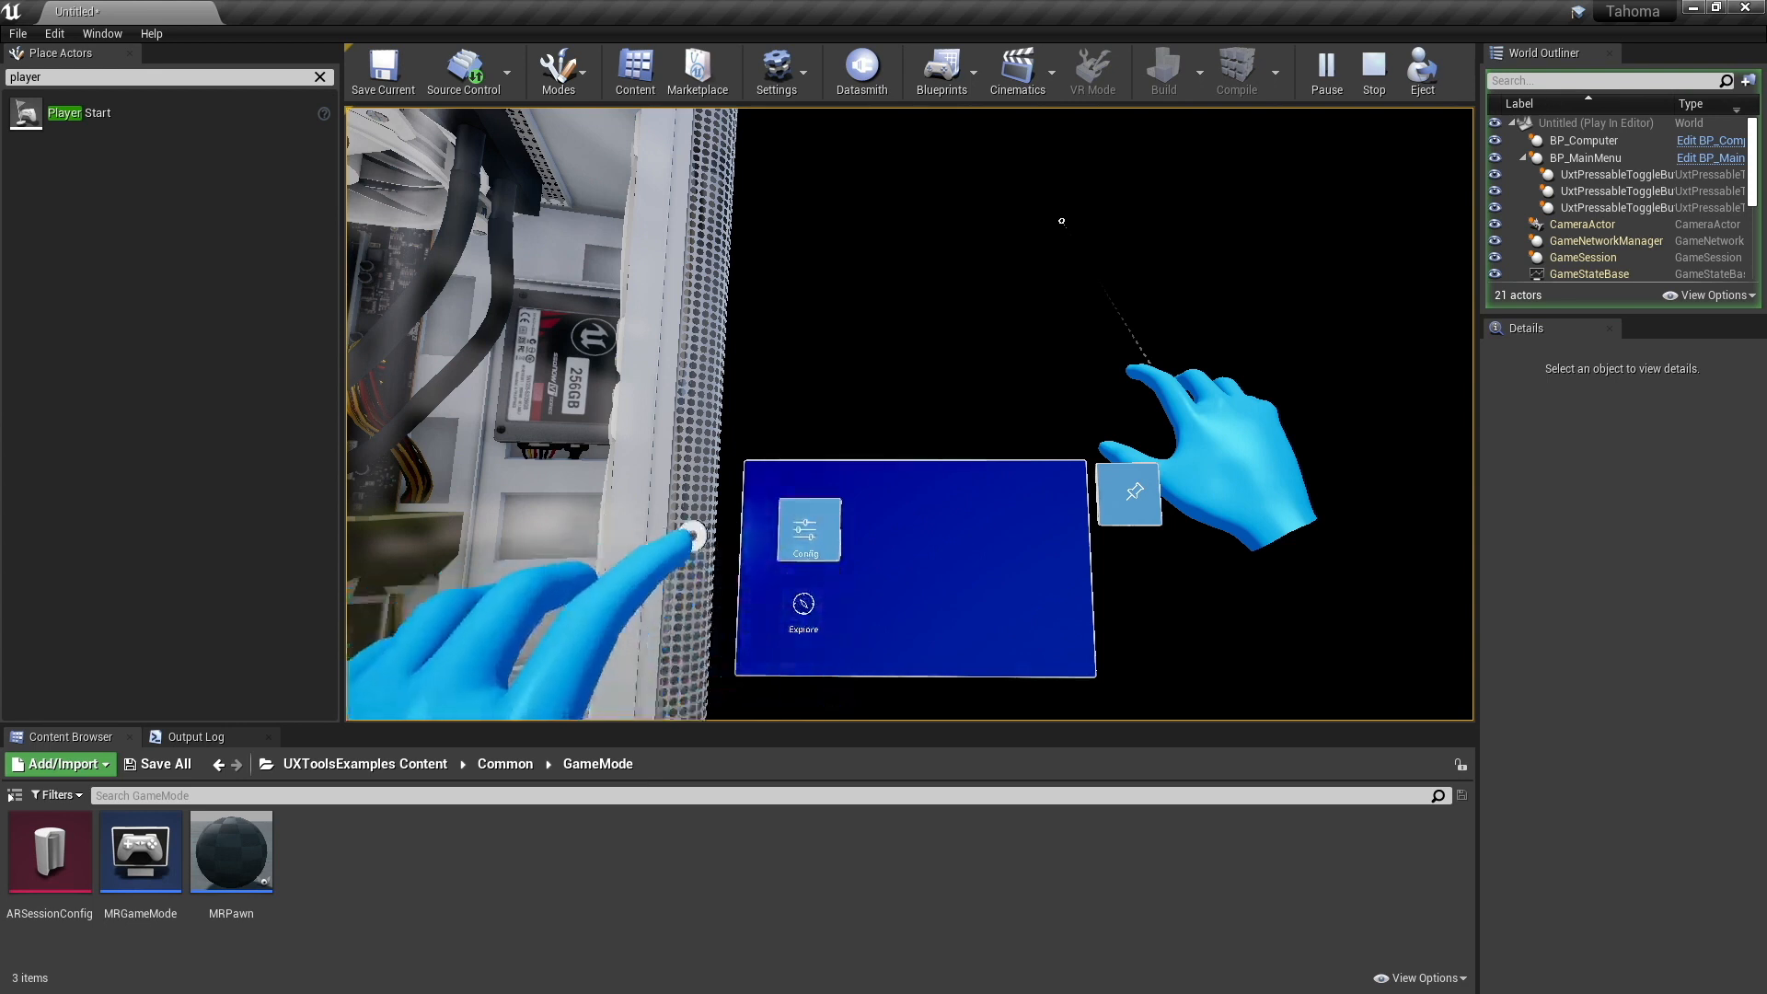
alt+scroll(909, 414, up, 3)
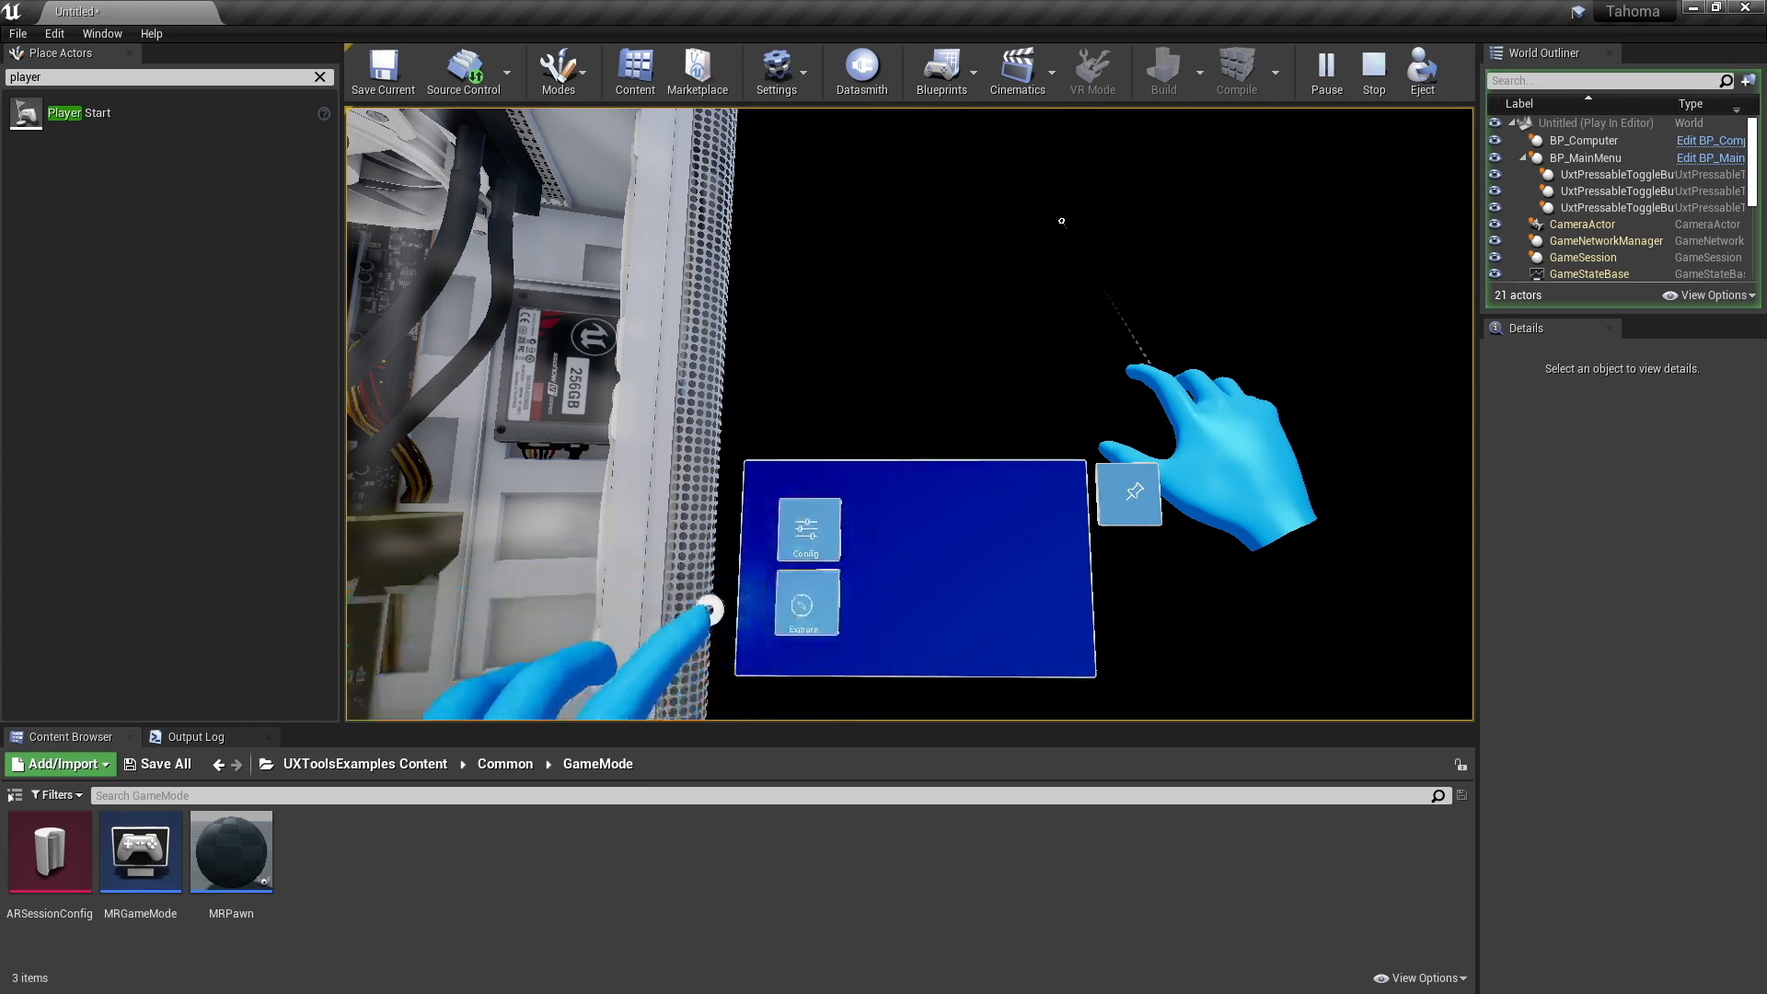
alt+scroll(910, 414, up, 3)
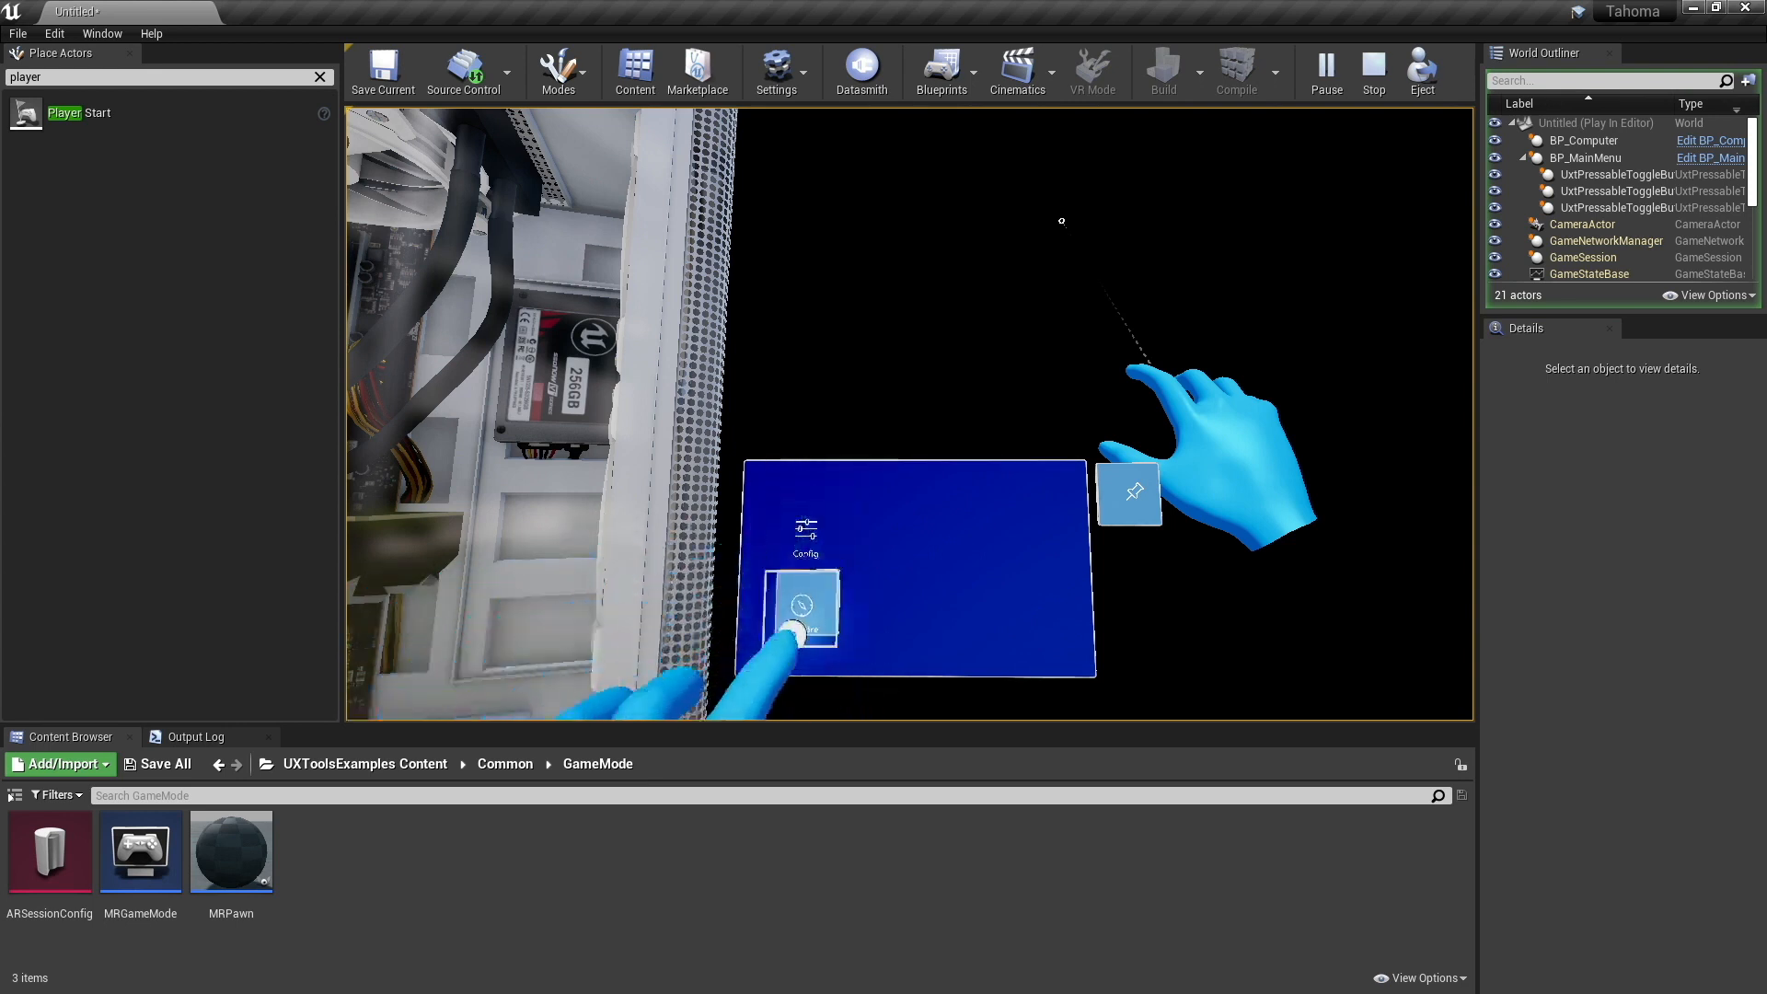
alt+scroll(909, 414, down, 3)
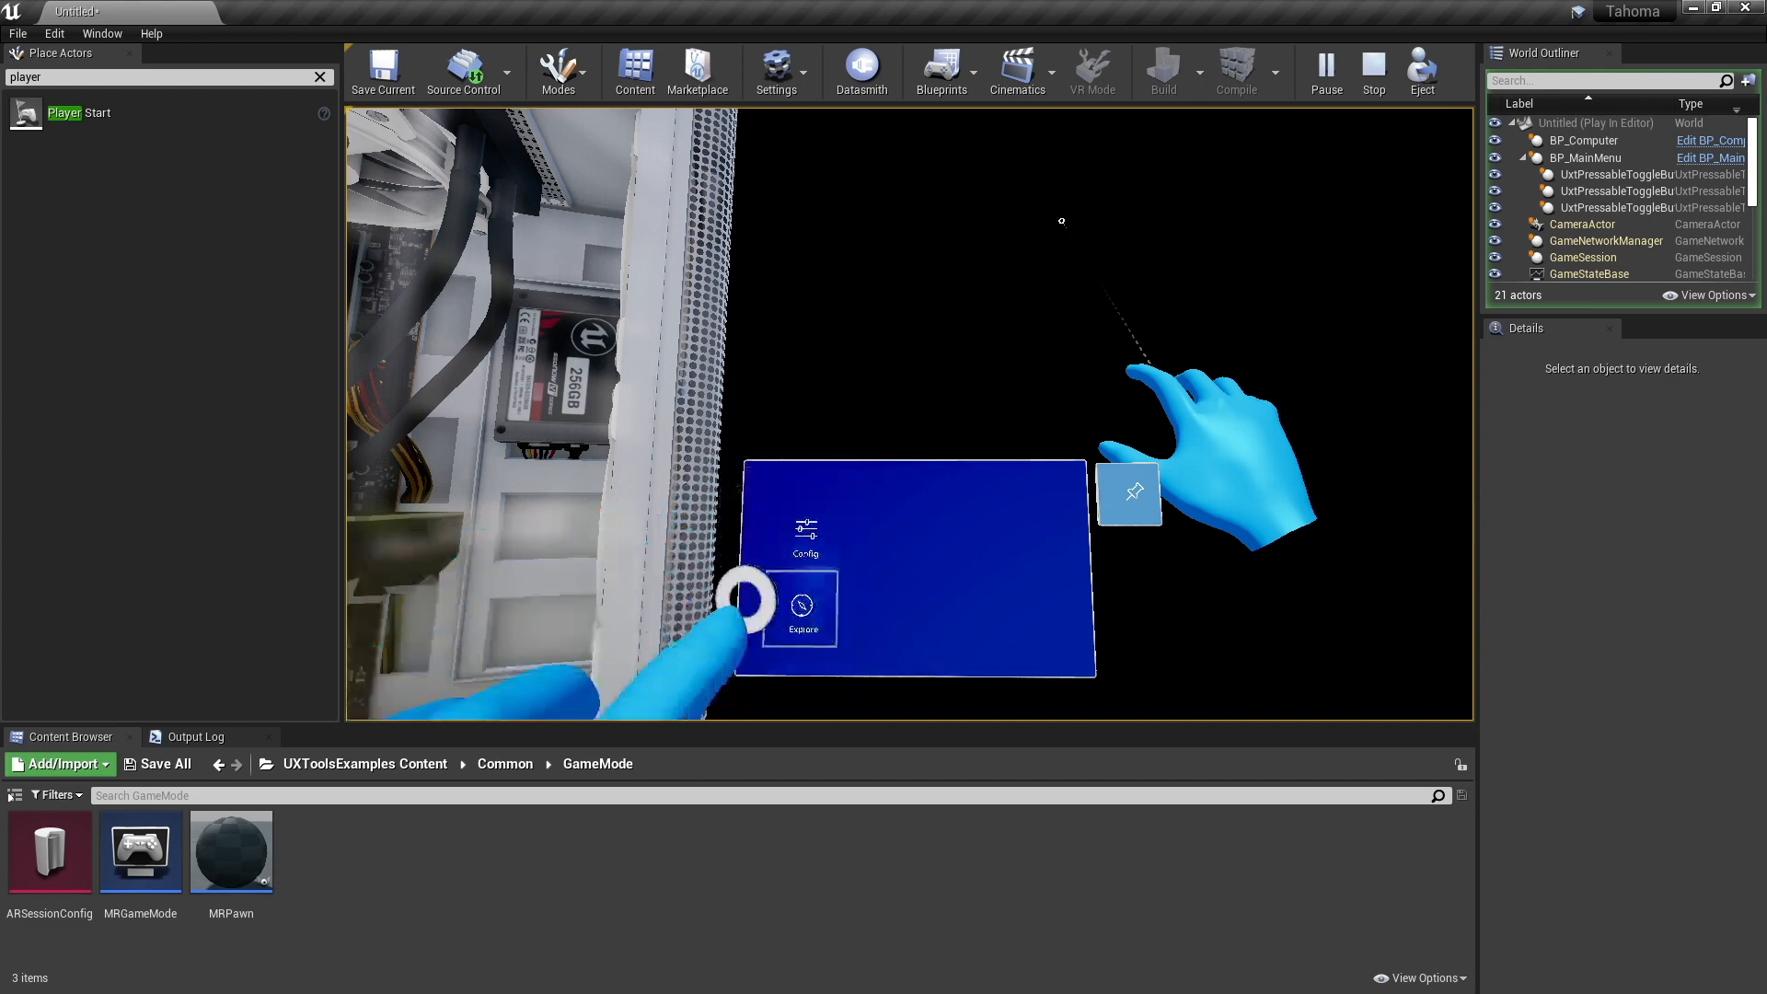
- Stop the play session, open BP_MainMenu for editing and add a Uxt Toggle Group component
key(Escape)
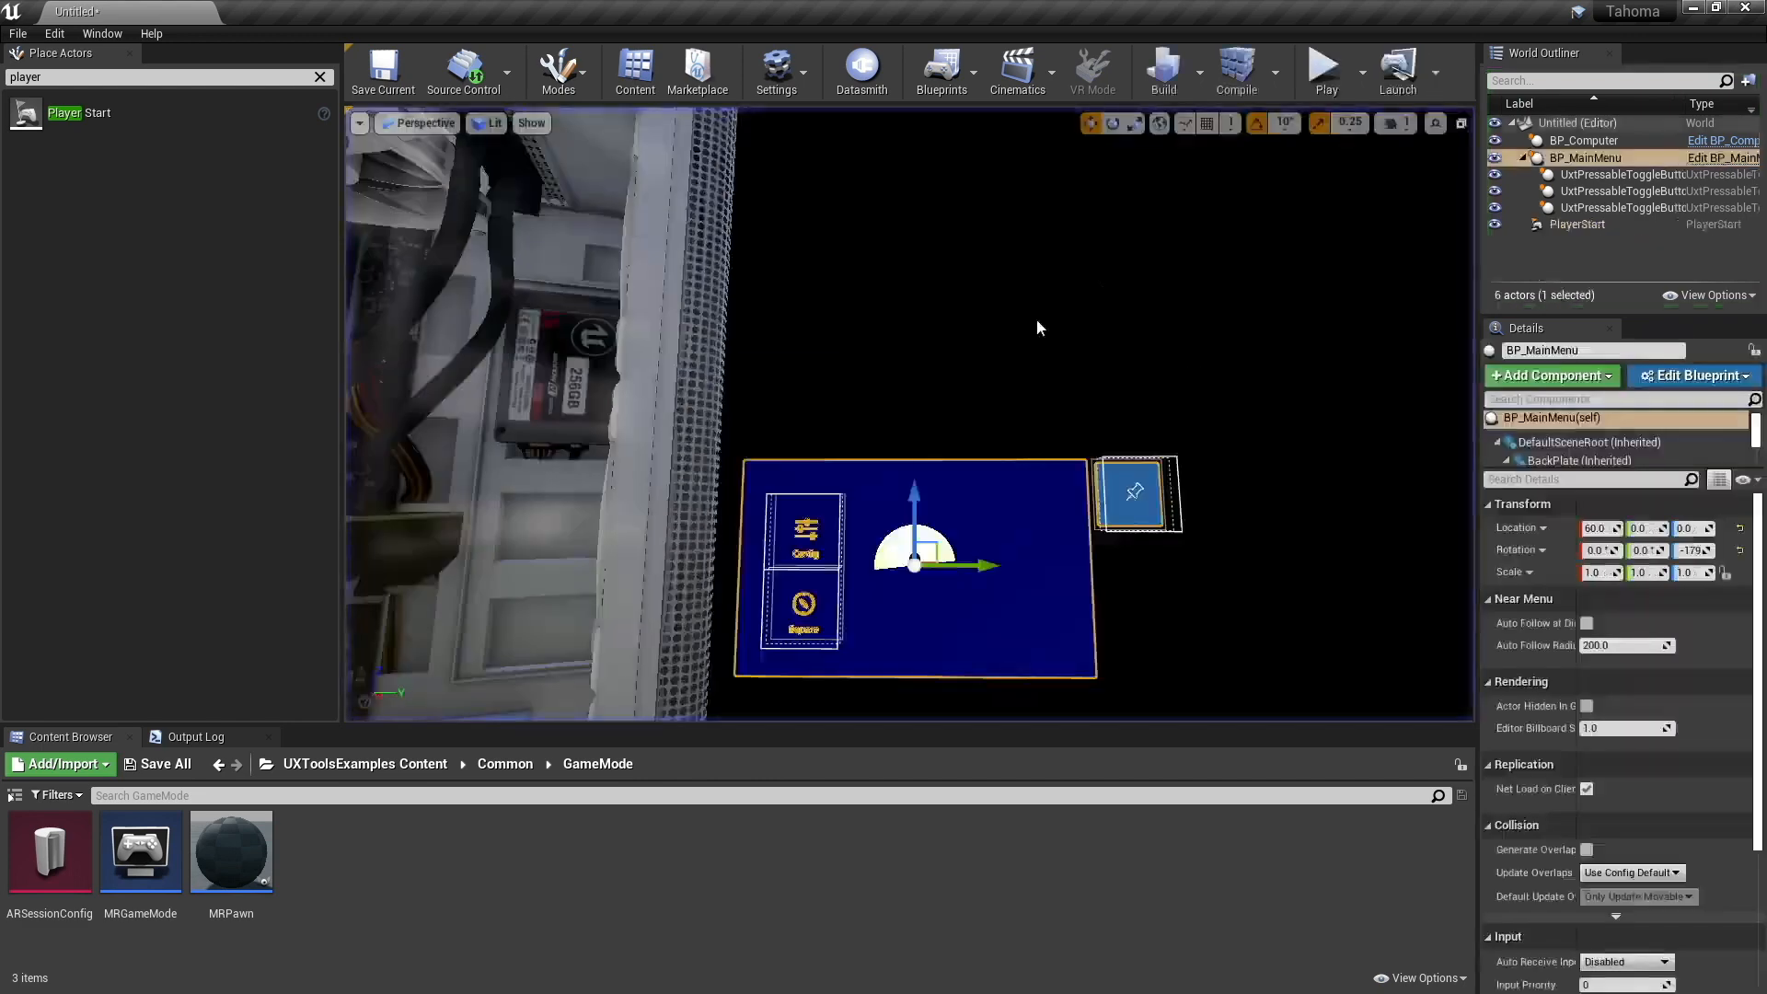
click(1714, 161)
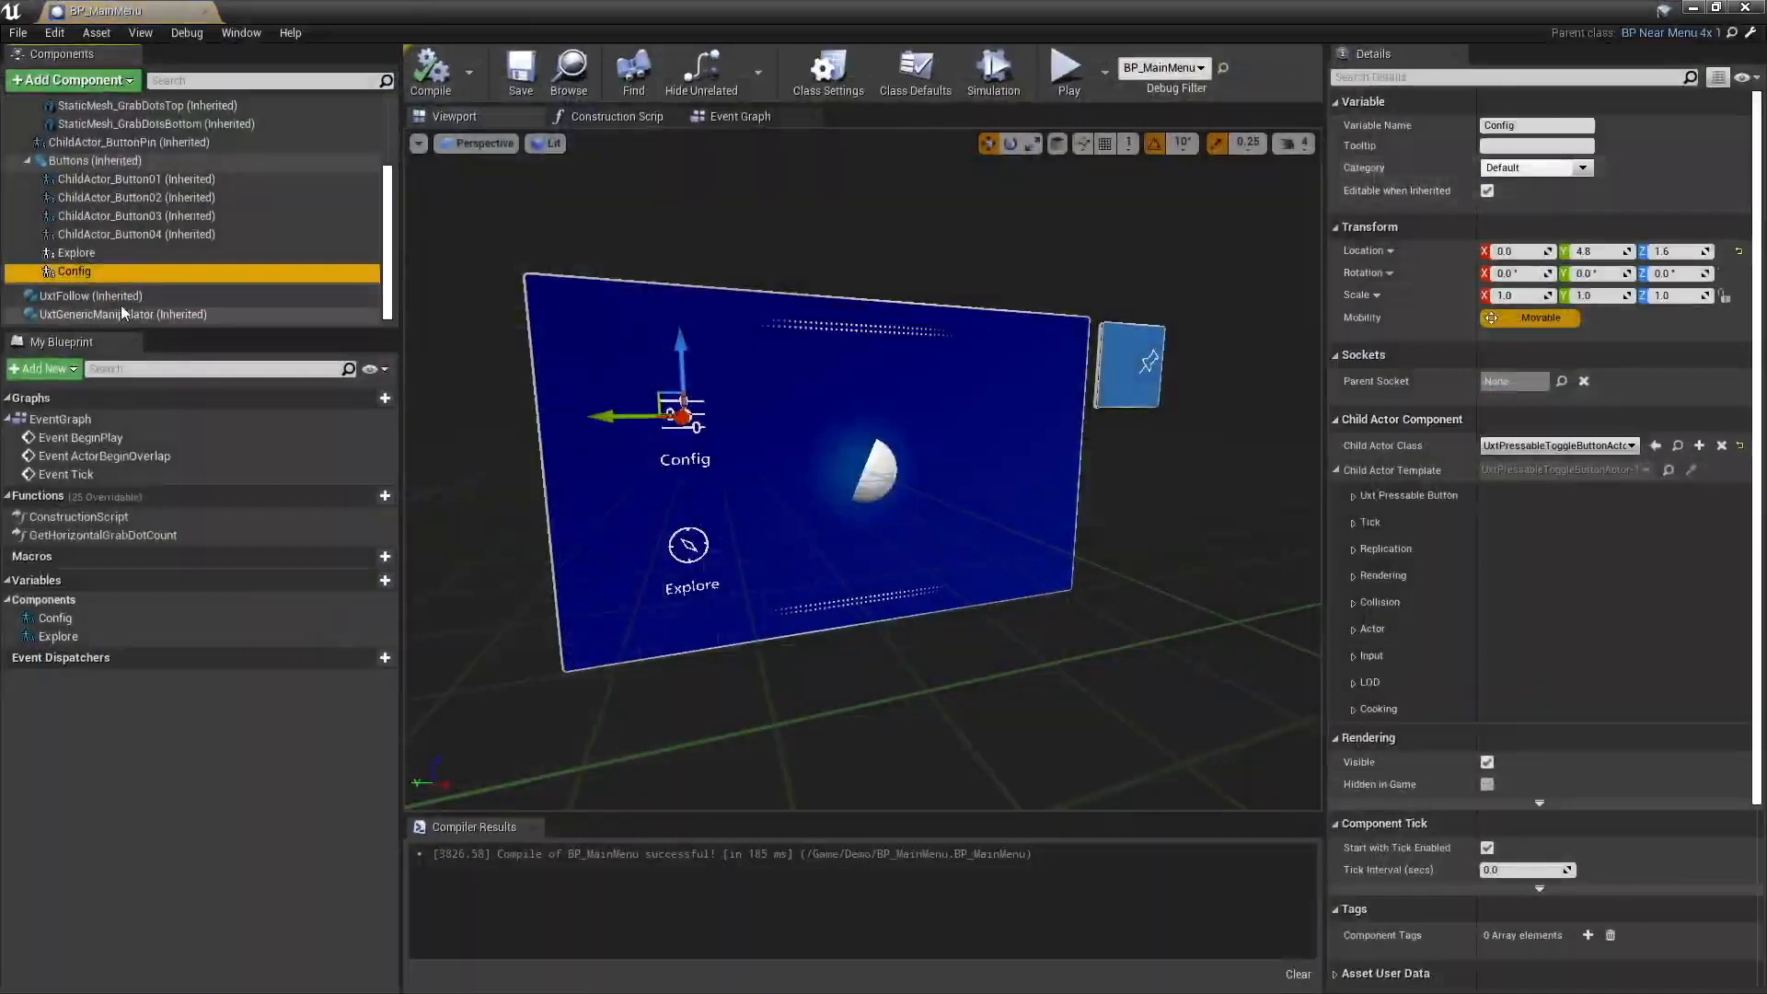
click(82, 82)
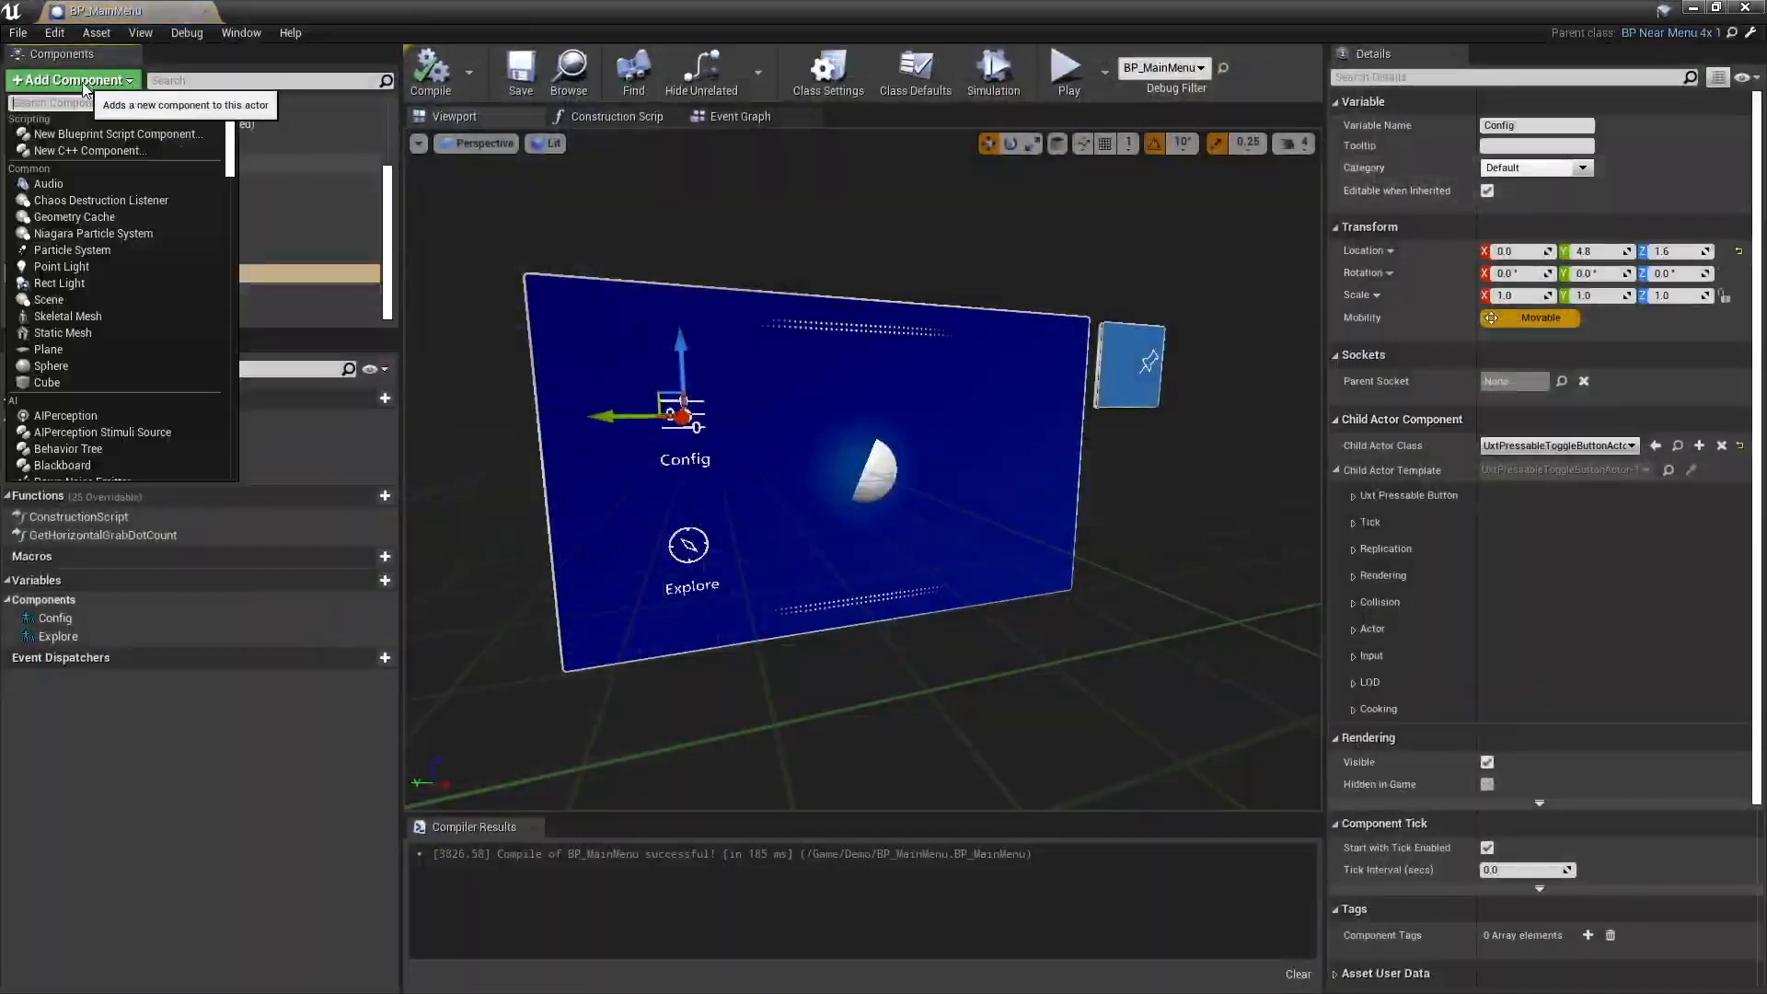
text(toggl)
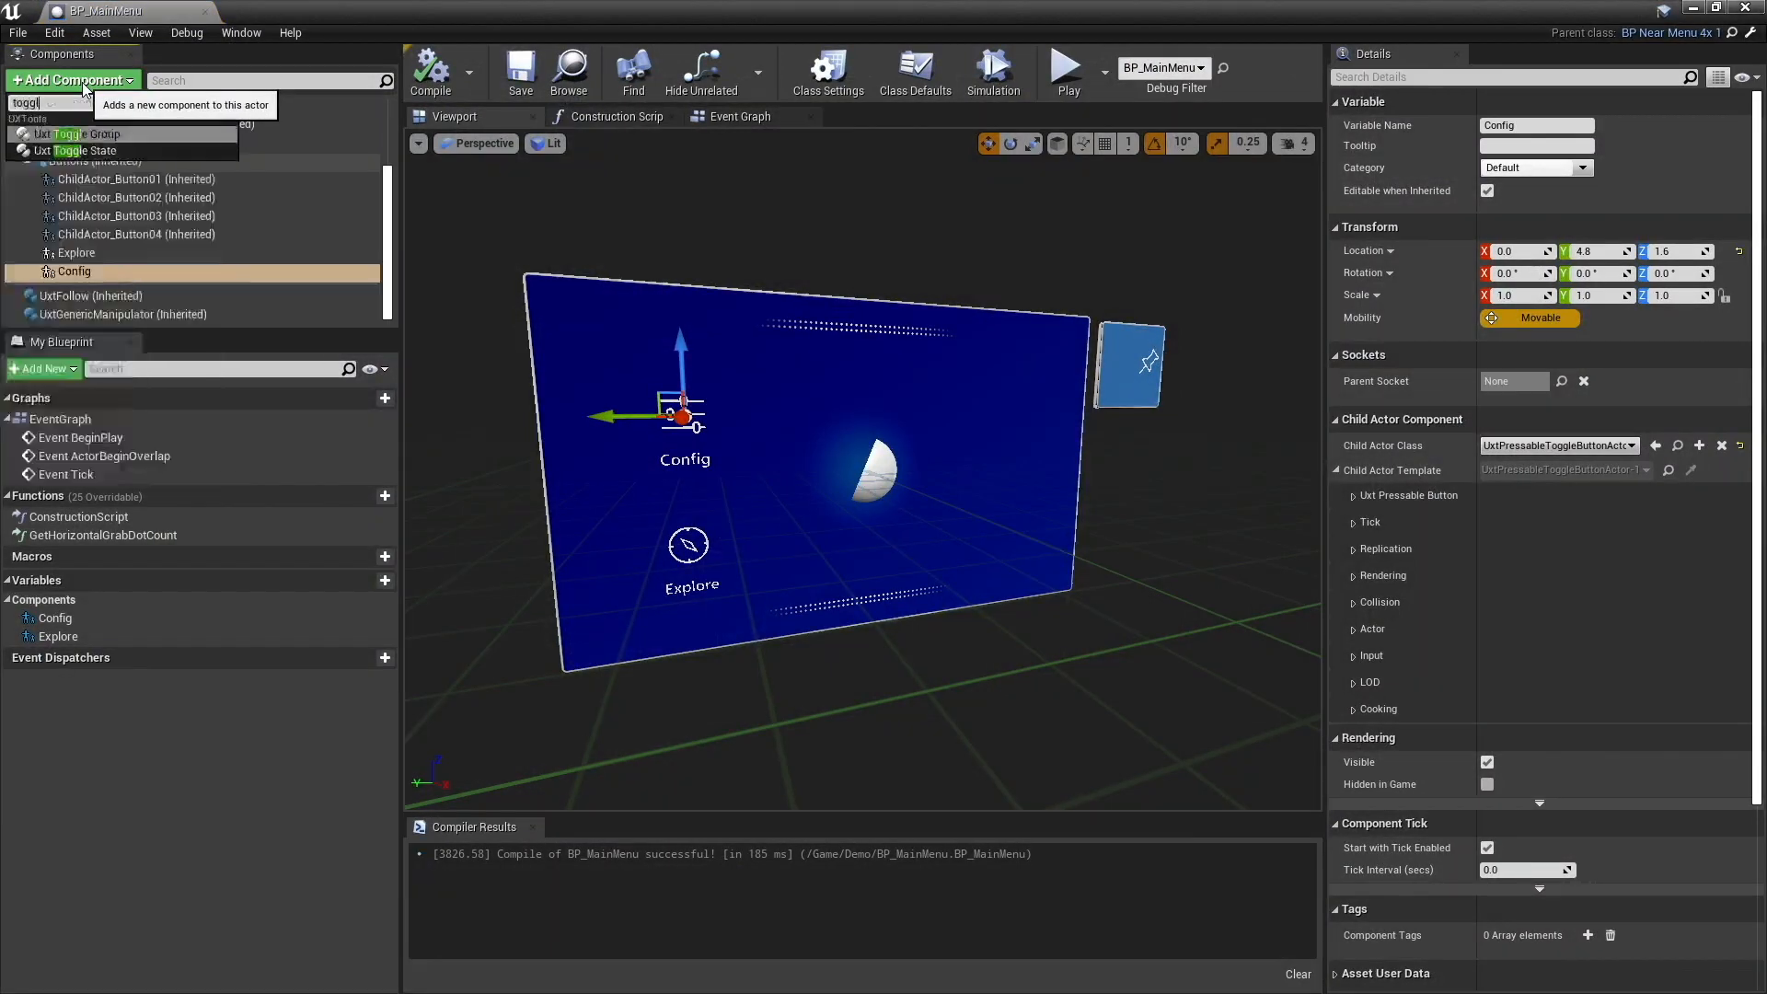
key(Return)
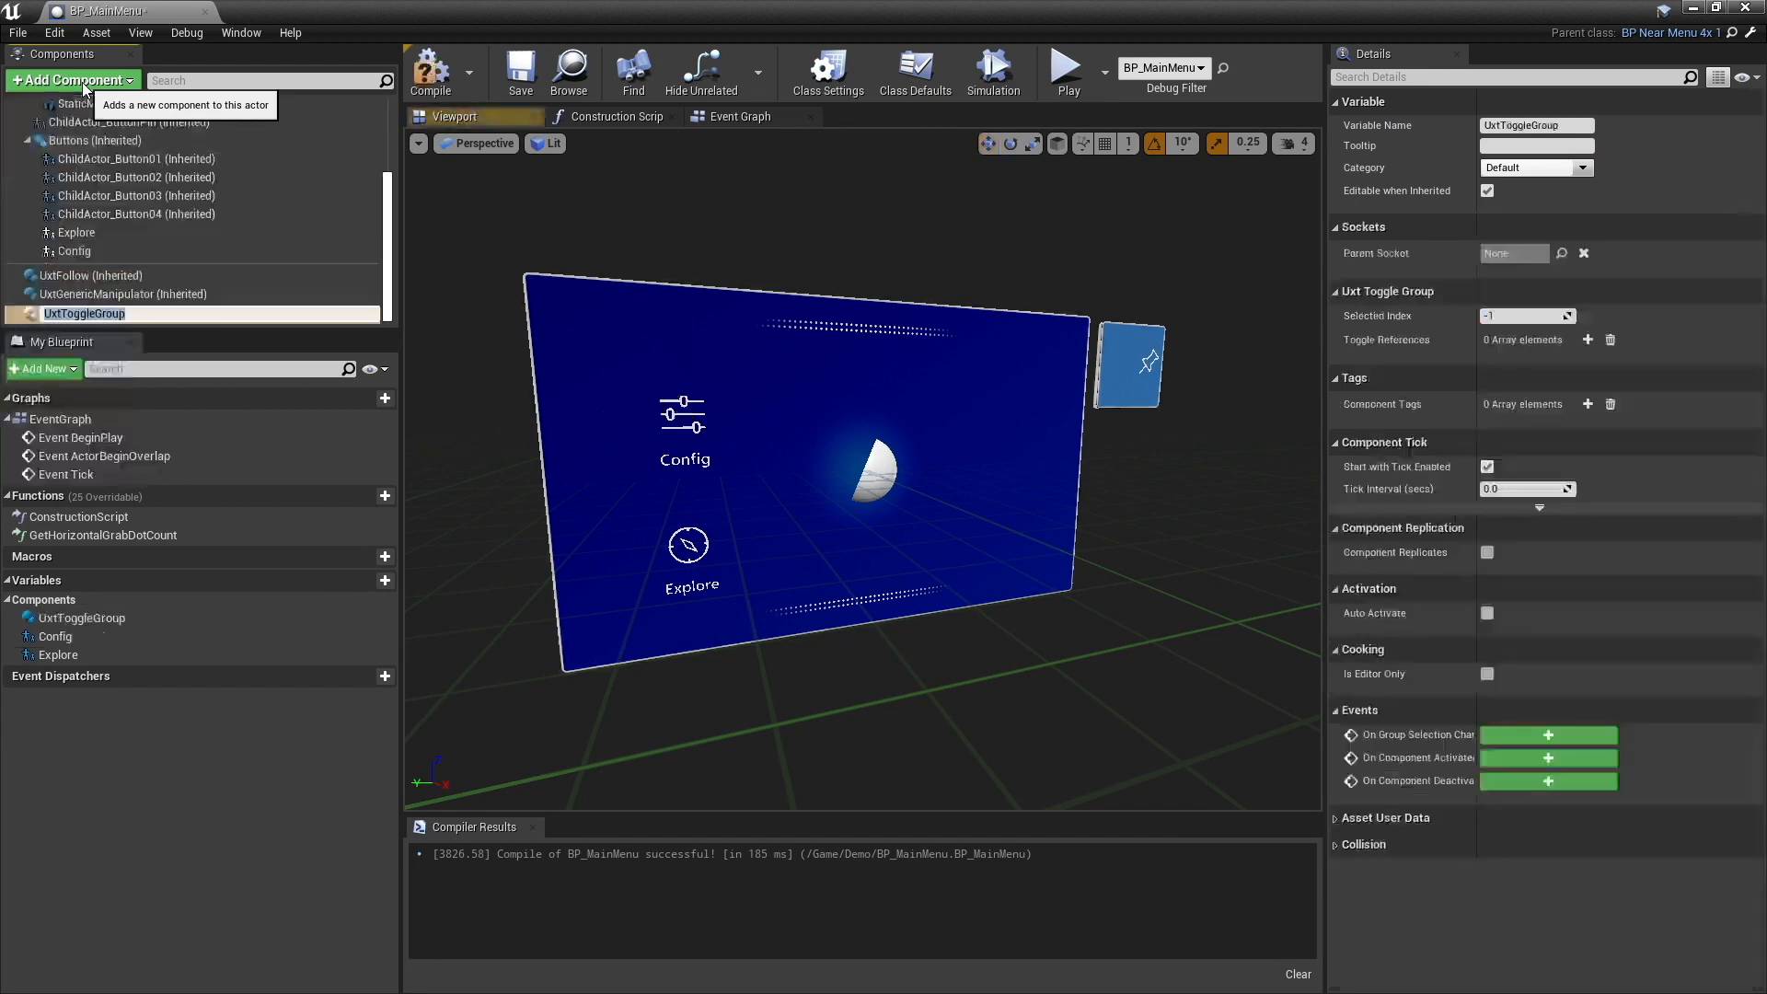
click(101, 275)
click(98, 311)
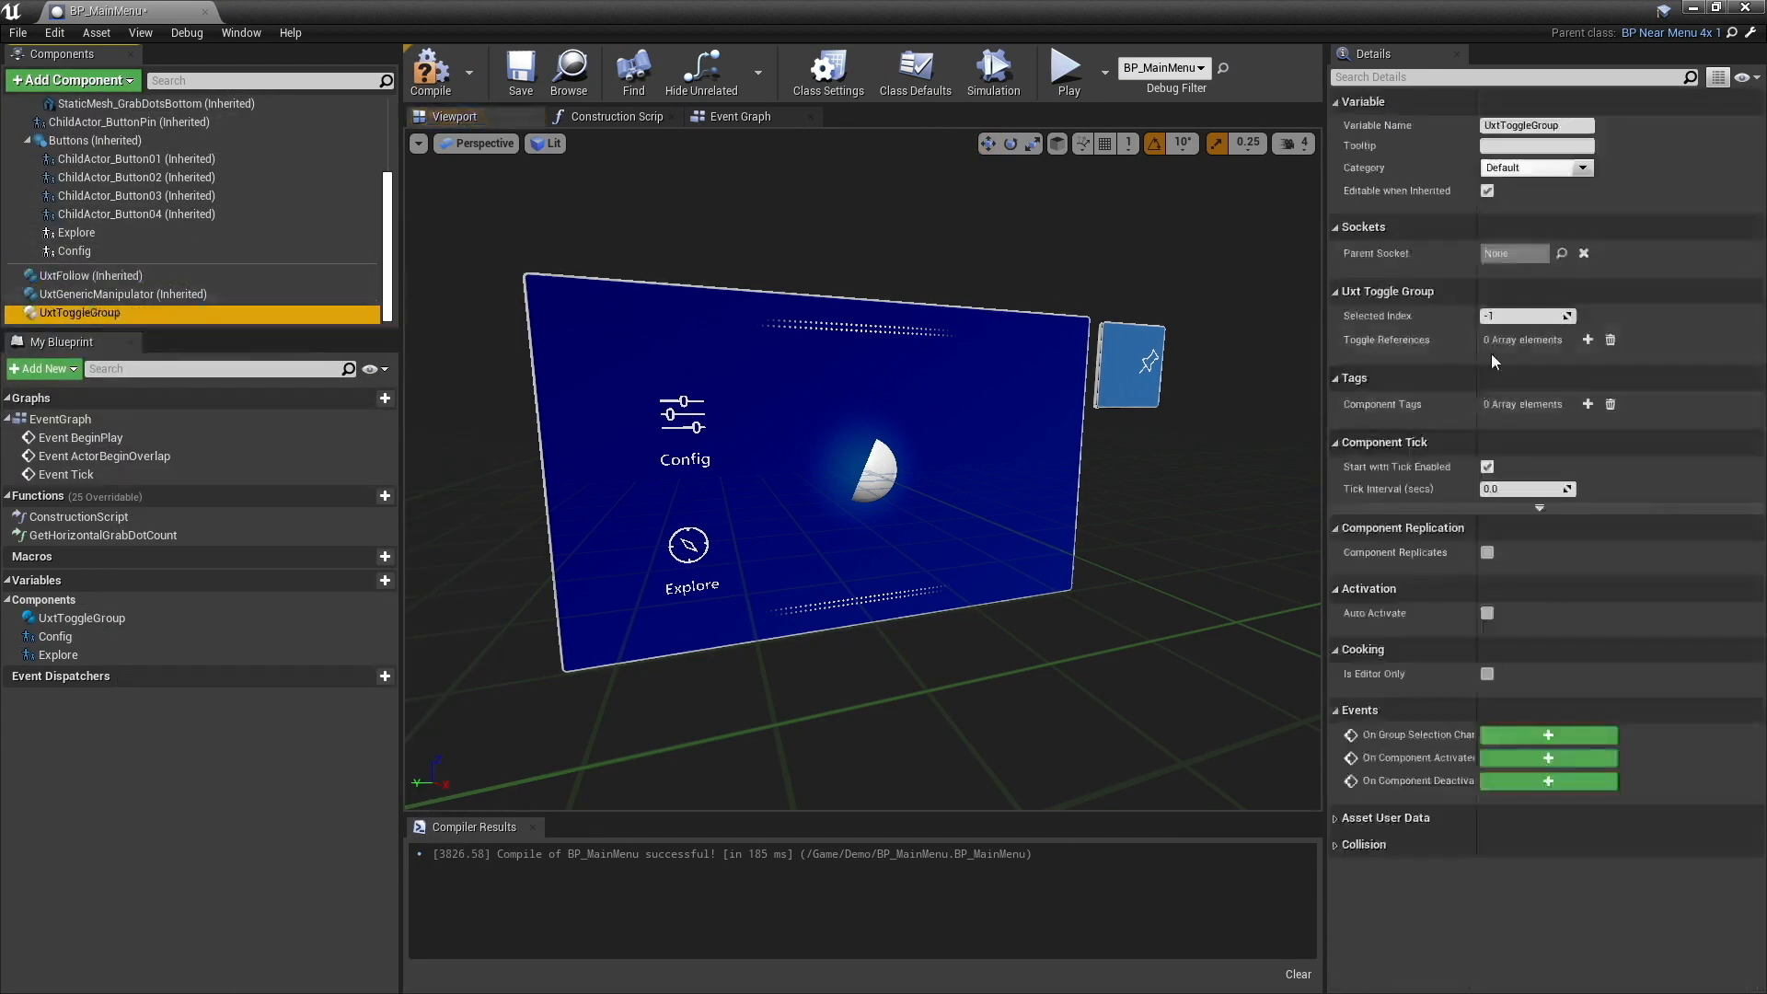
- Add two toggle references to the UxtToggleGroup component, with component names Config for element 0 and Explore for element 1
click(1588, 340)
click(1587, 339)
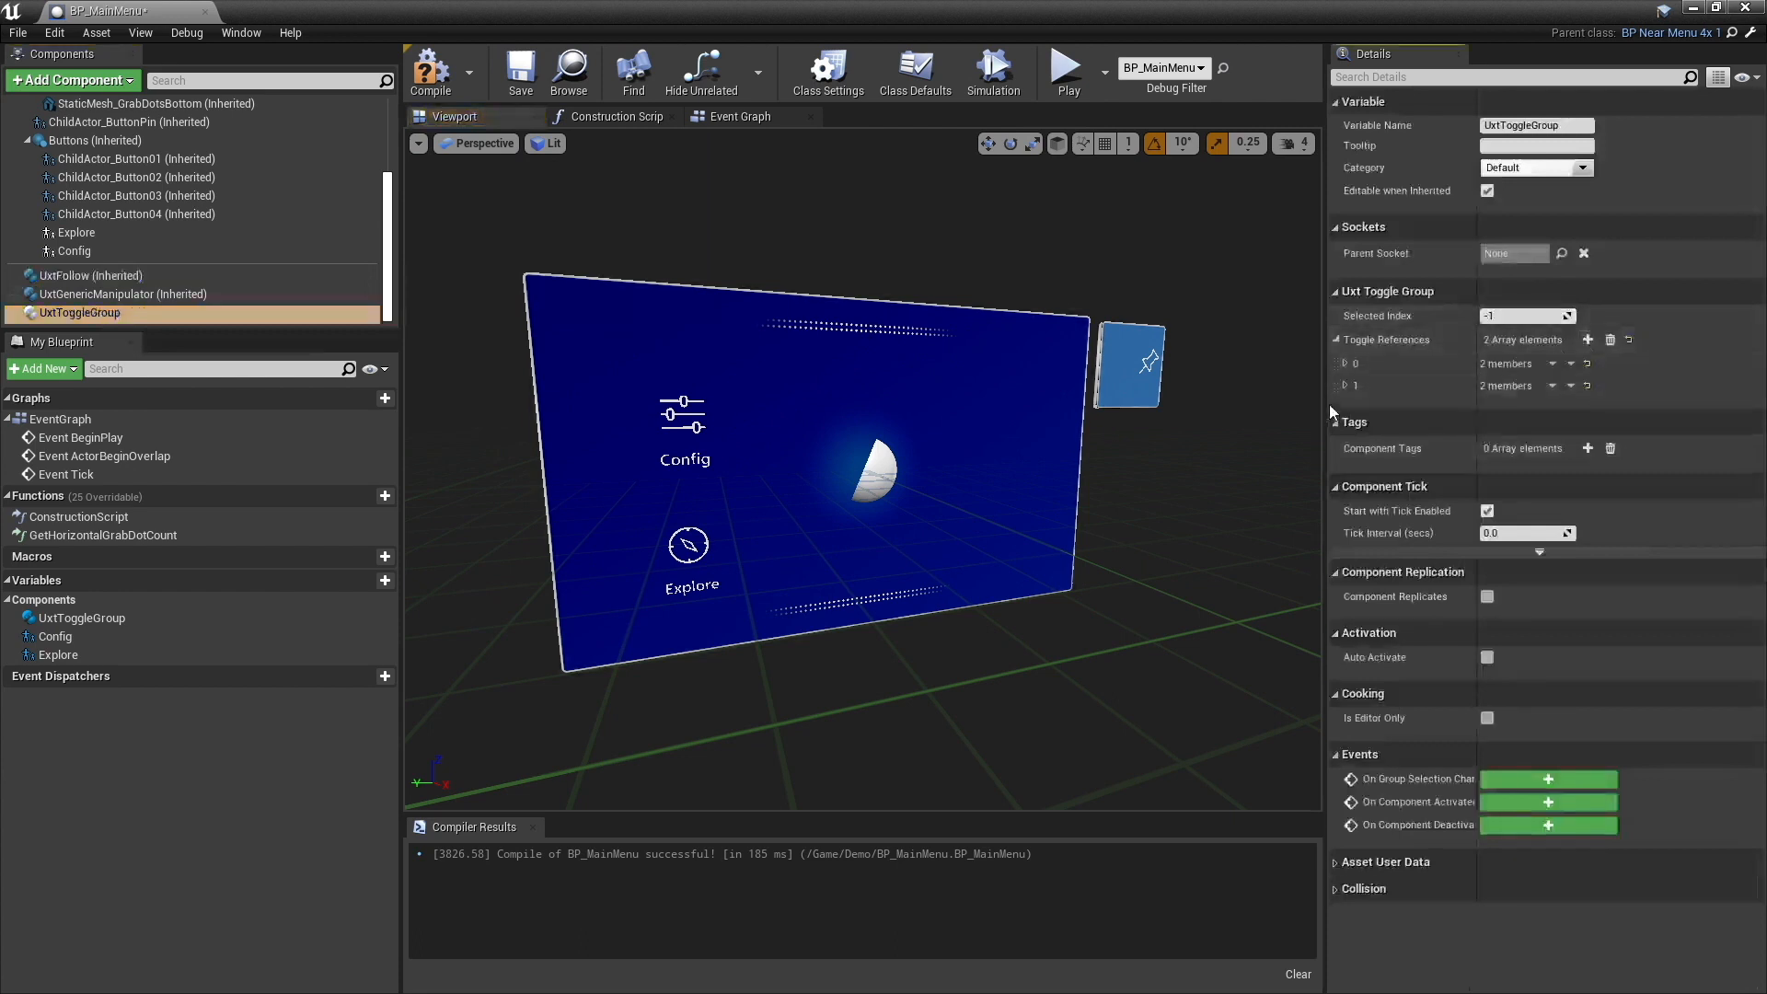
click(1345, 363)
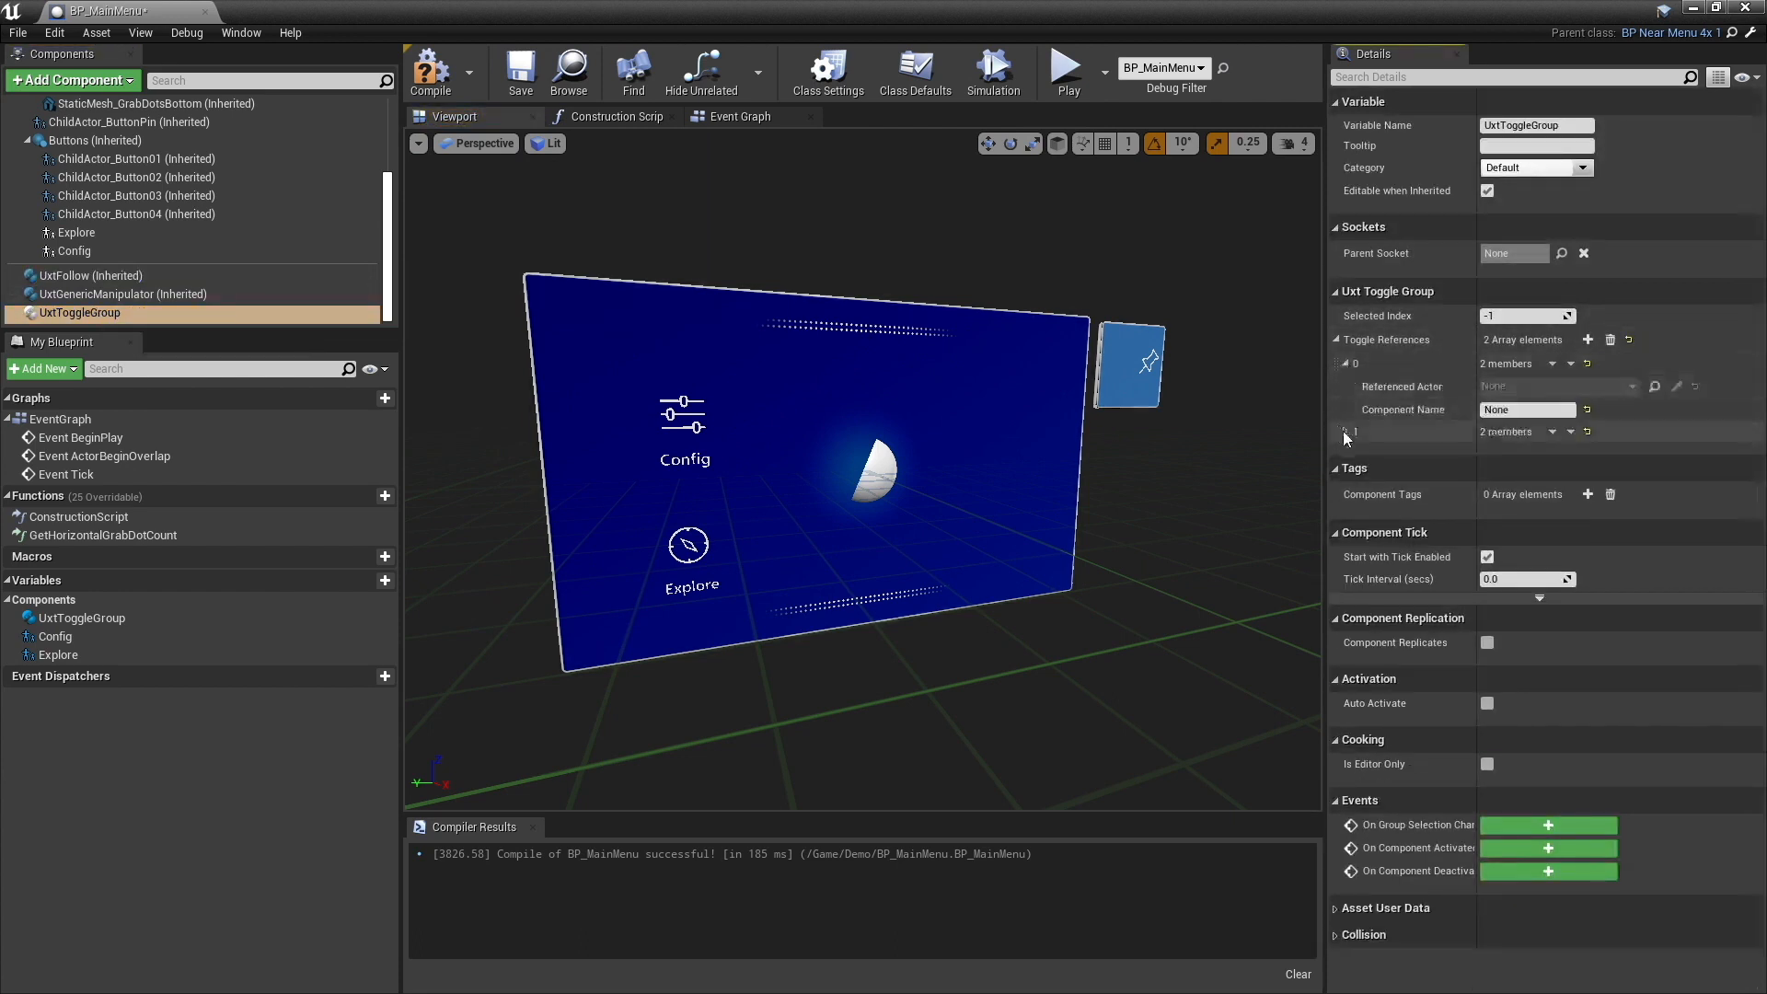
click(1345, 431)
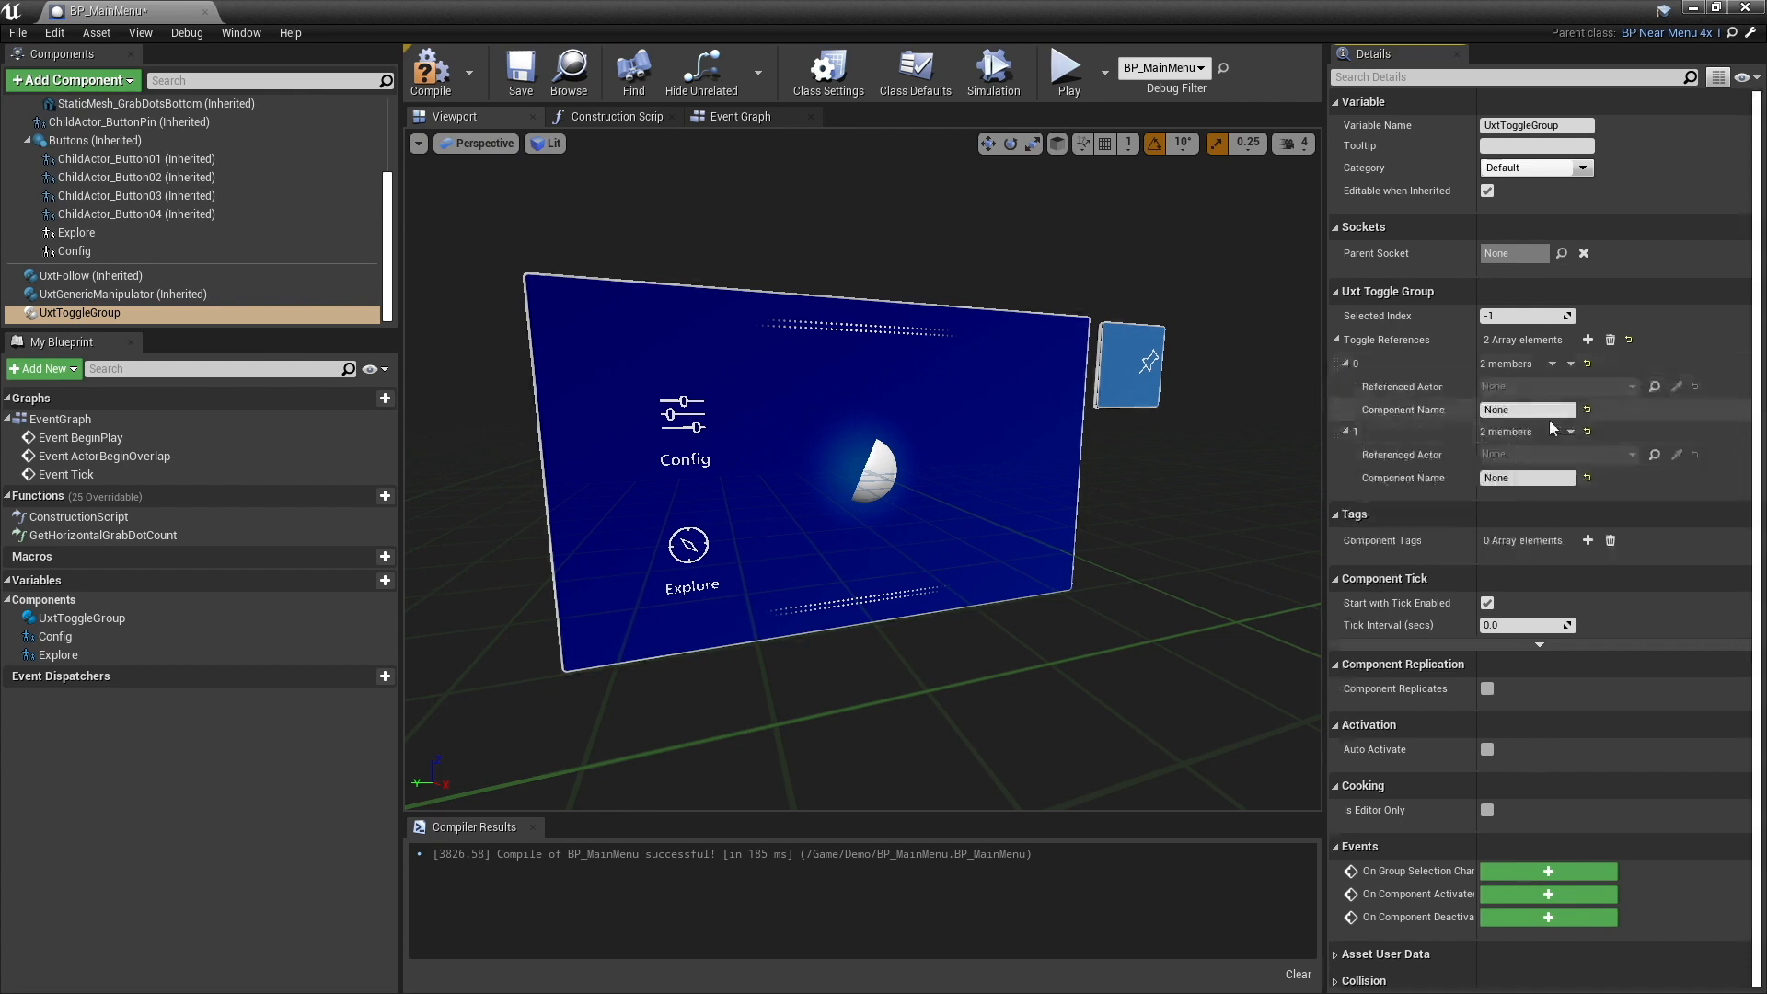
click(1528, 410)
text(Config)
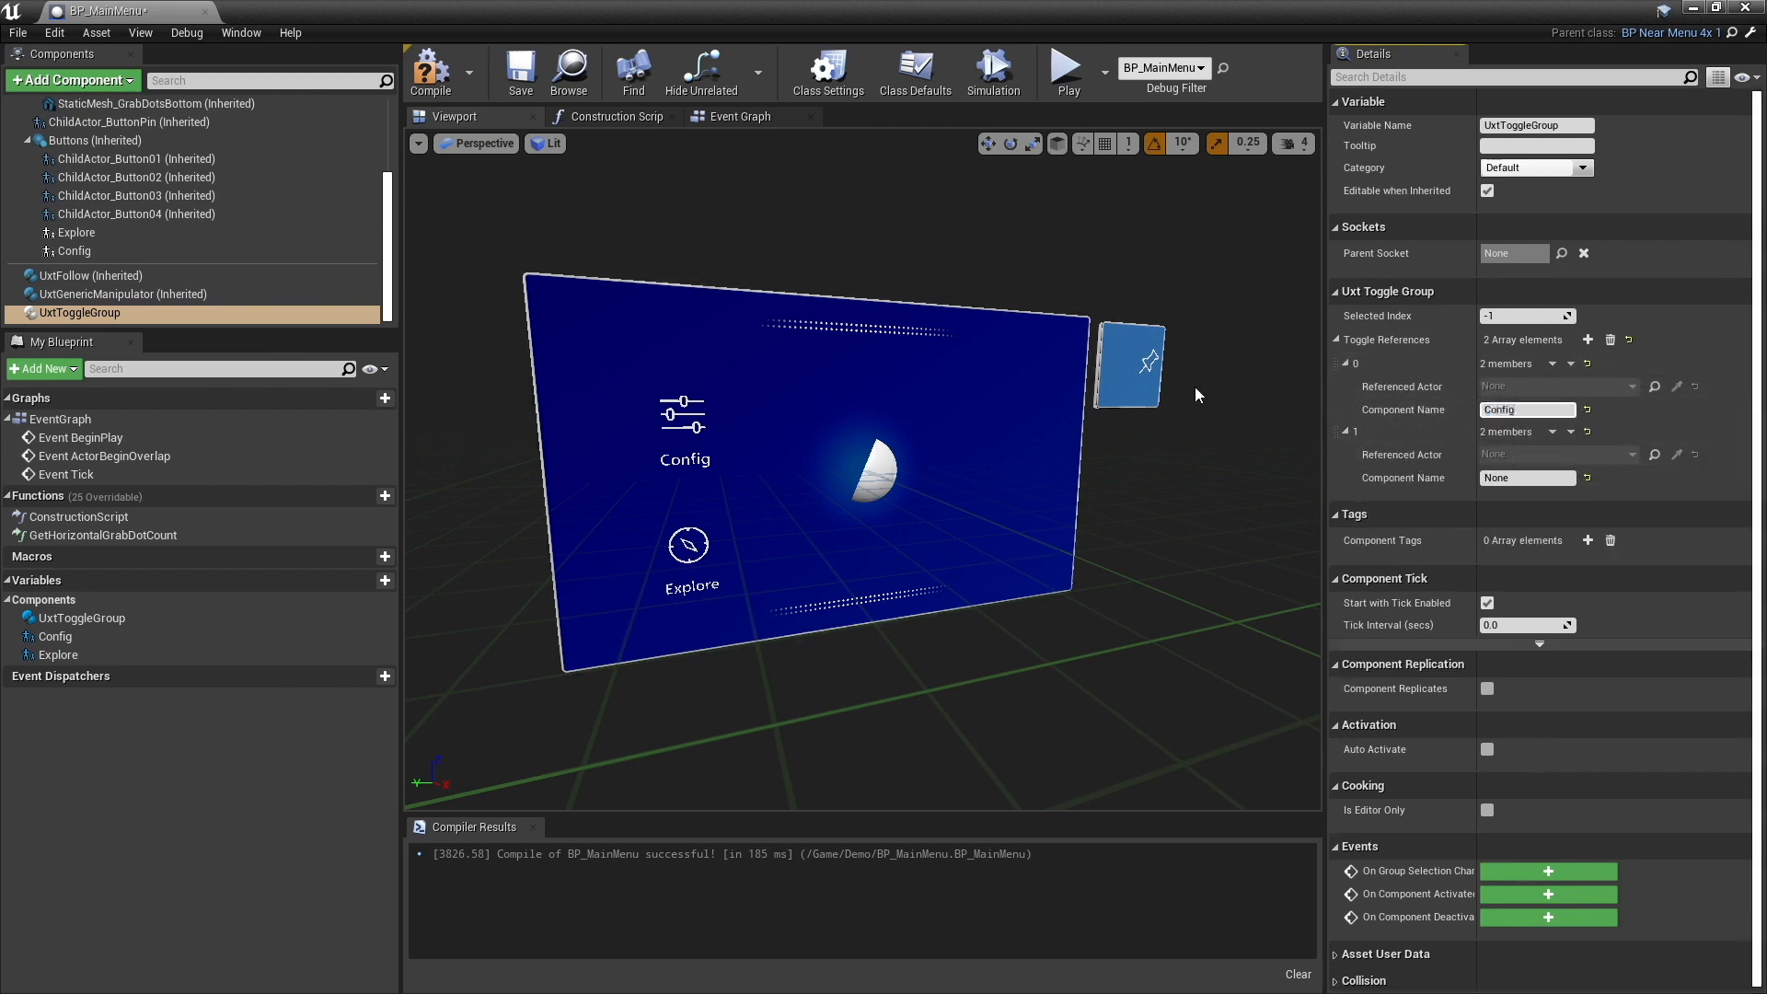
click(1523, 477)
text(Explore)
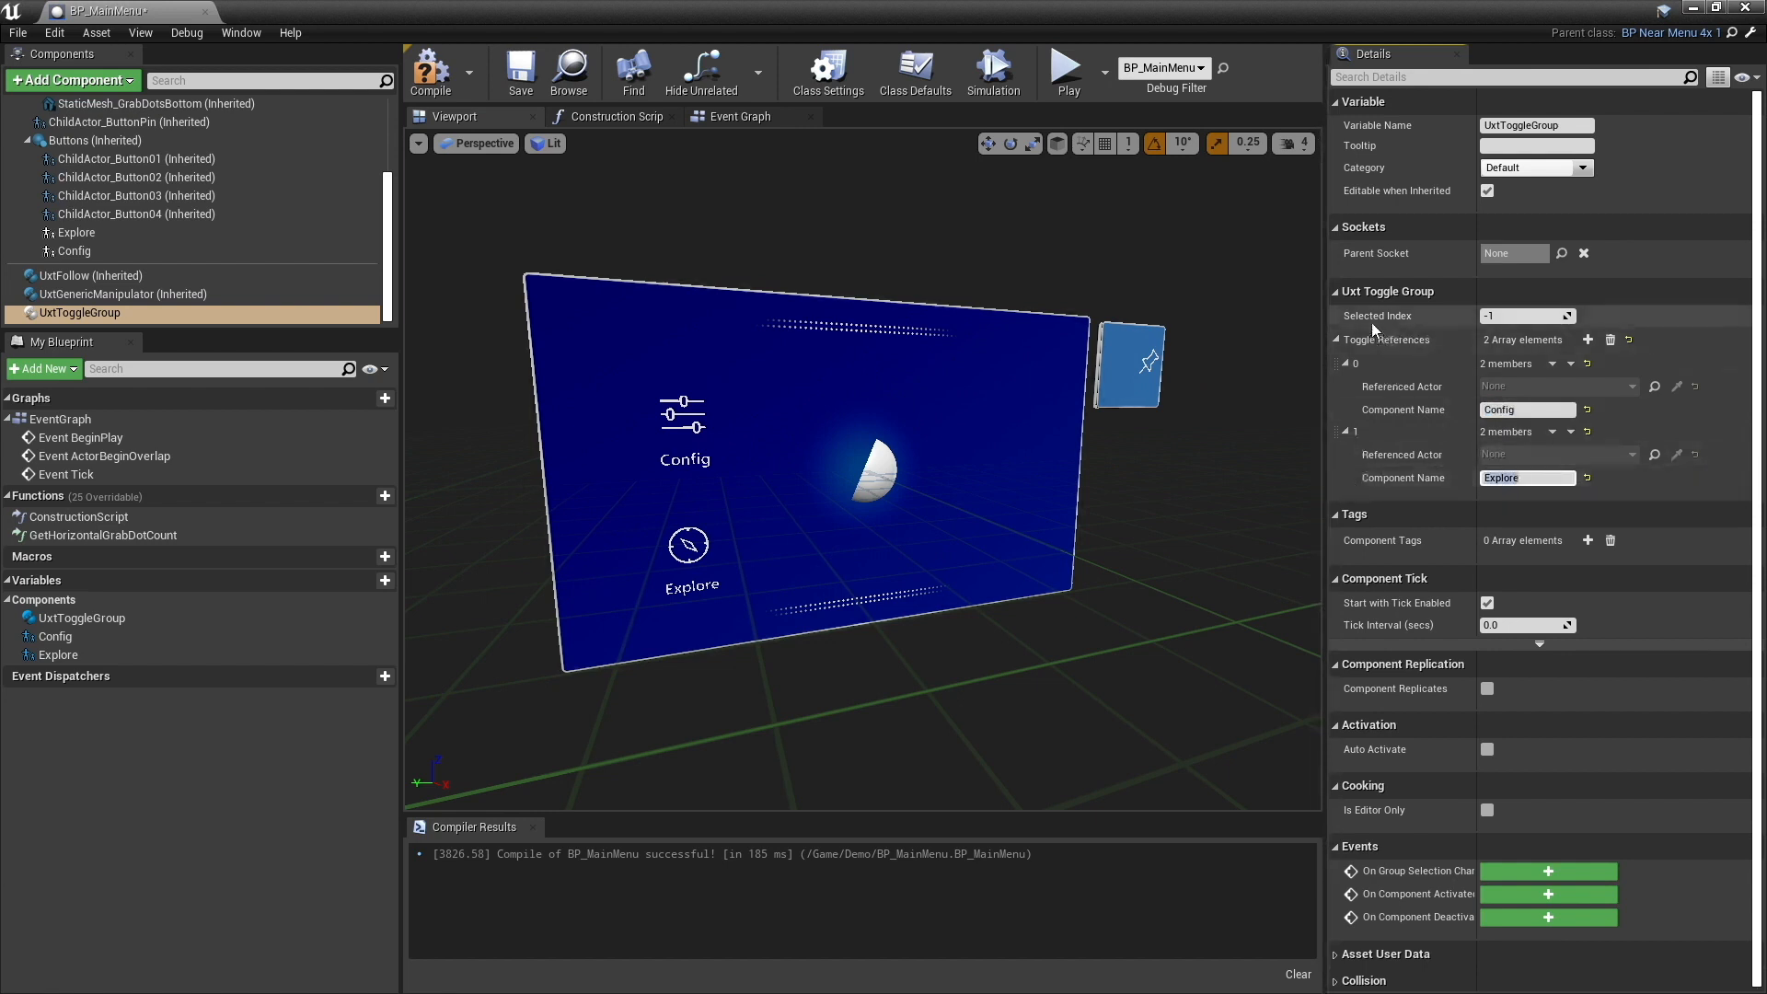
- Set the toggle group's selected index to 0, compile and save BP_MainMenu, and return to the level editor
click(1496, 316)
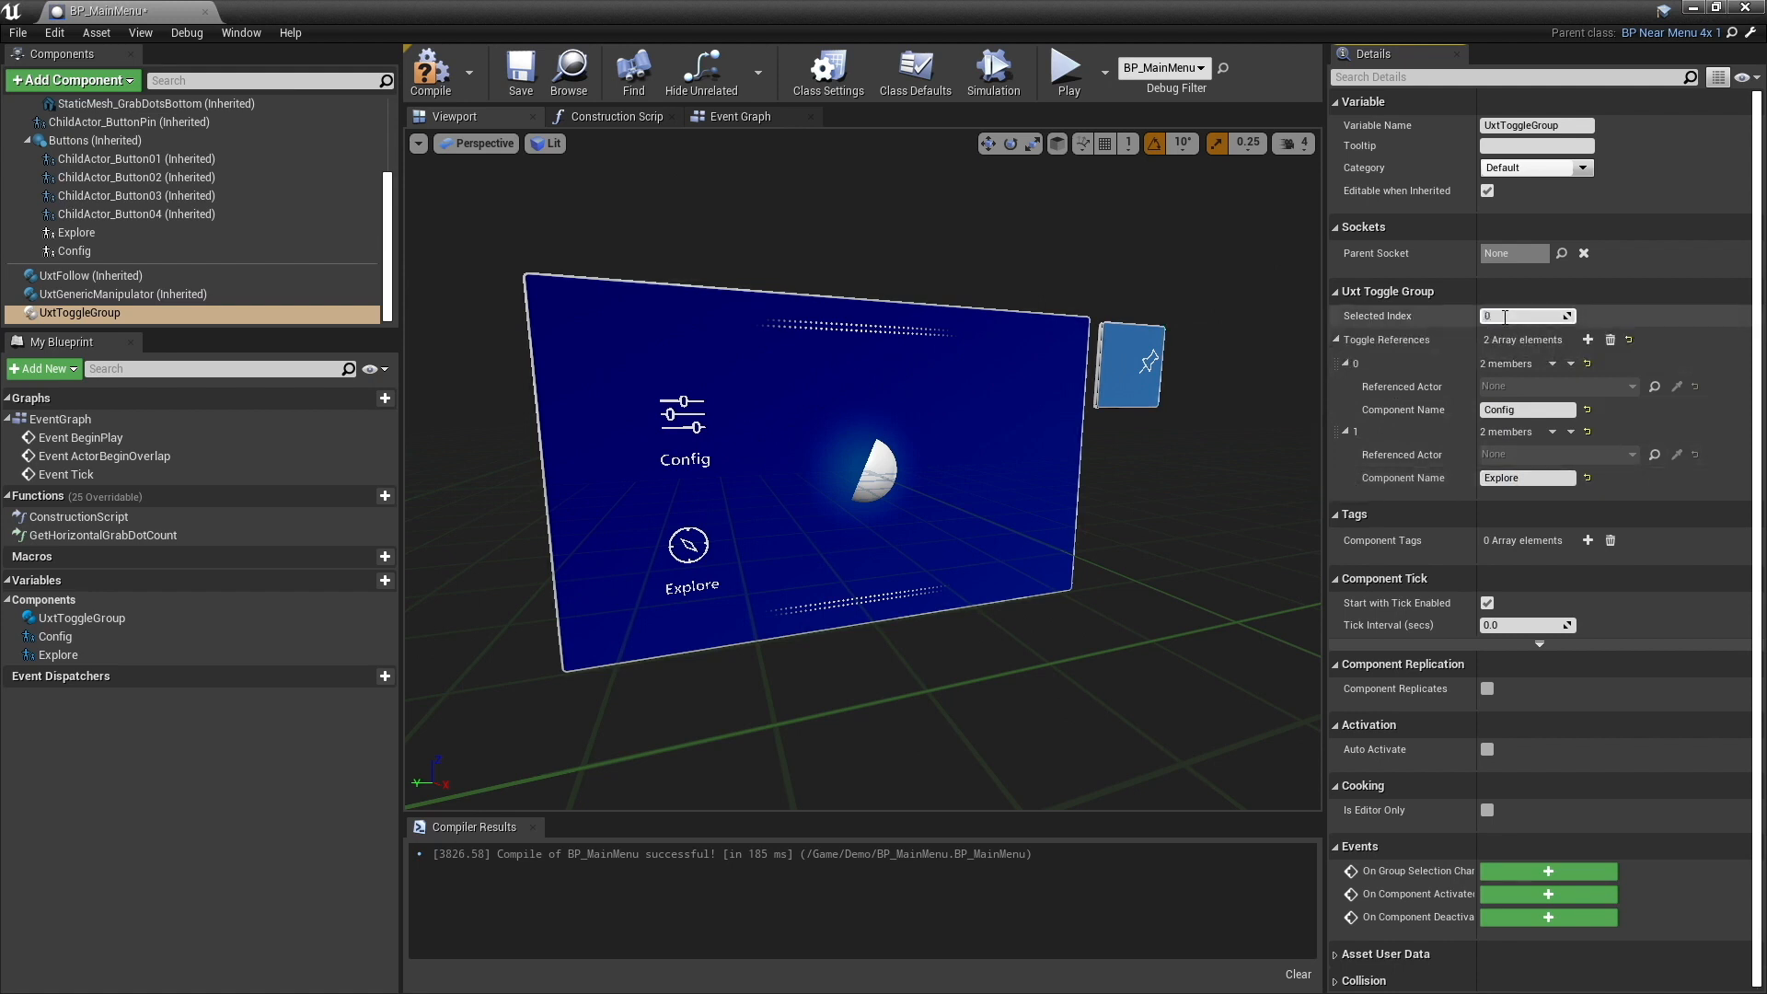
click(431, 69)
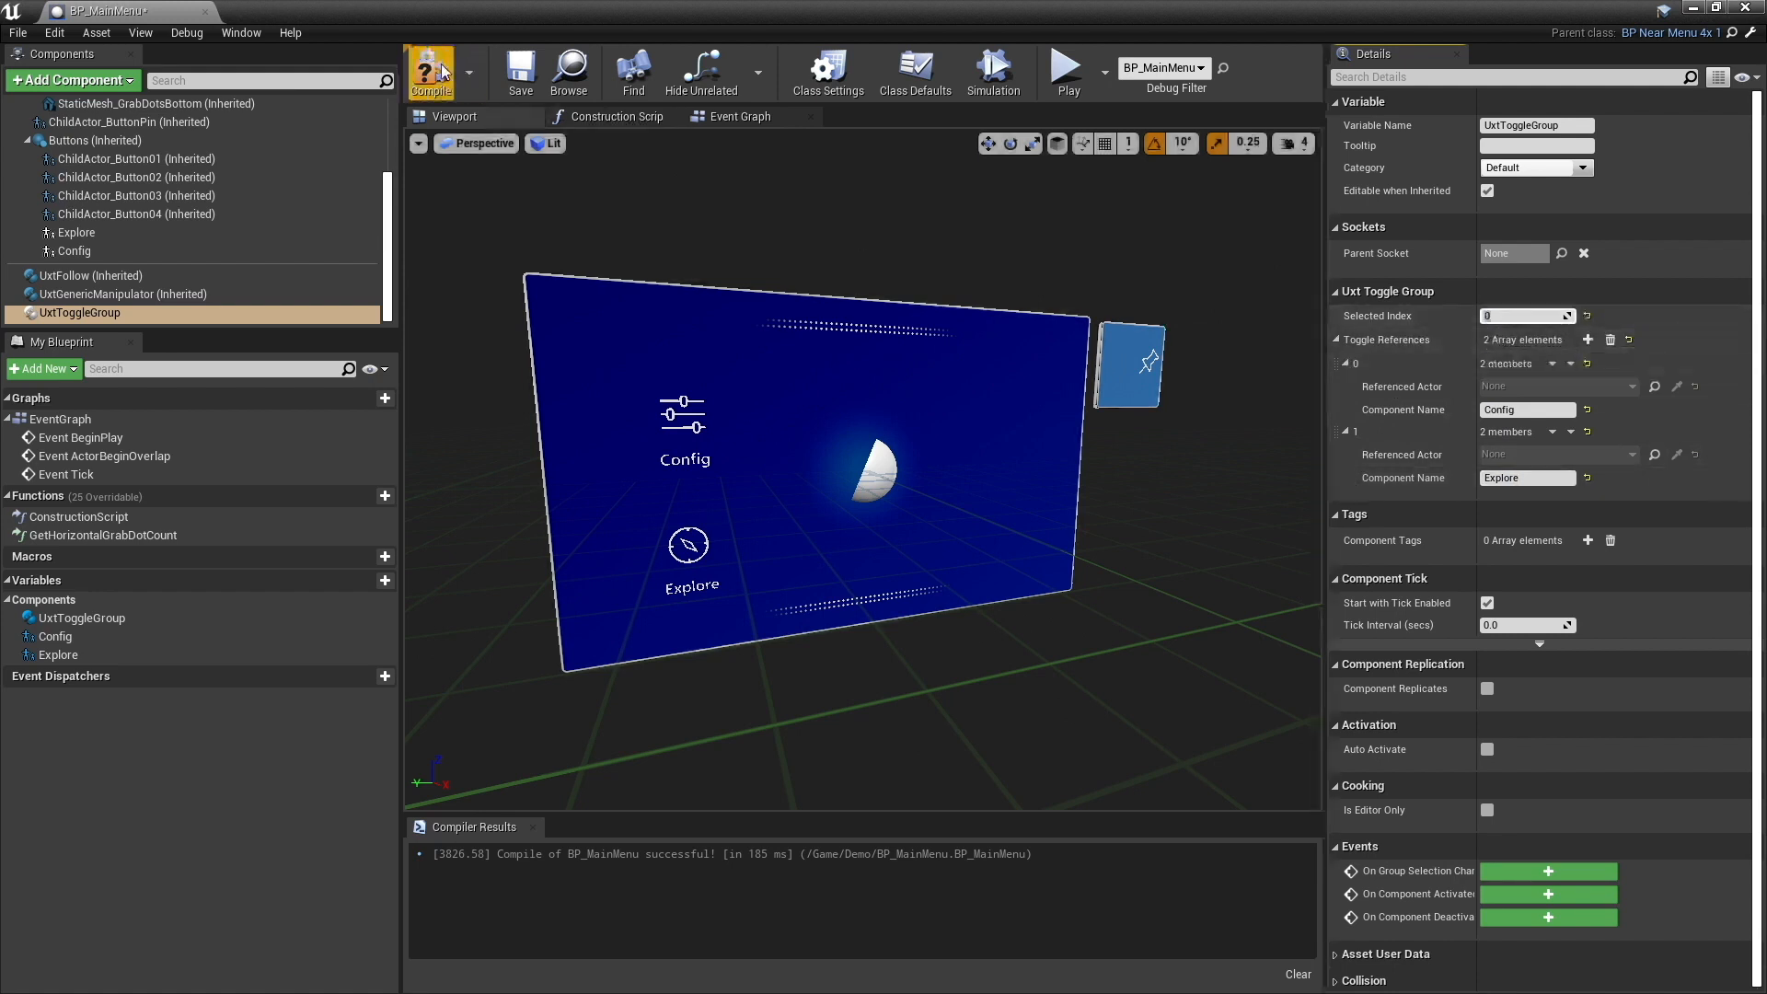
click(514, 70)
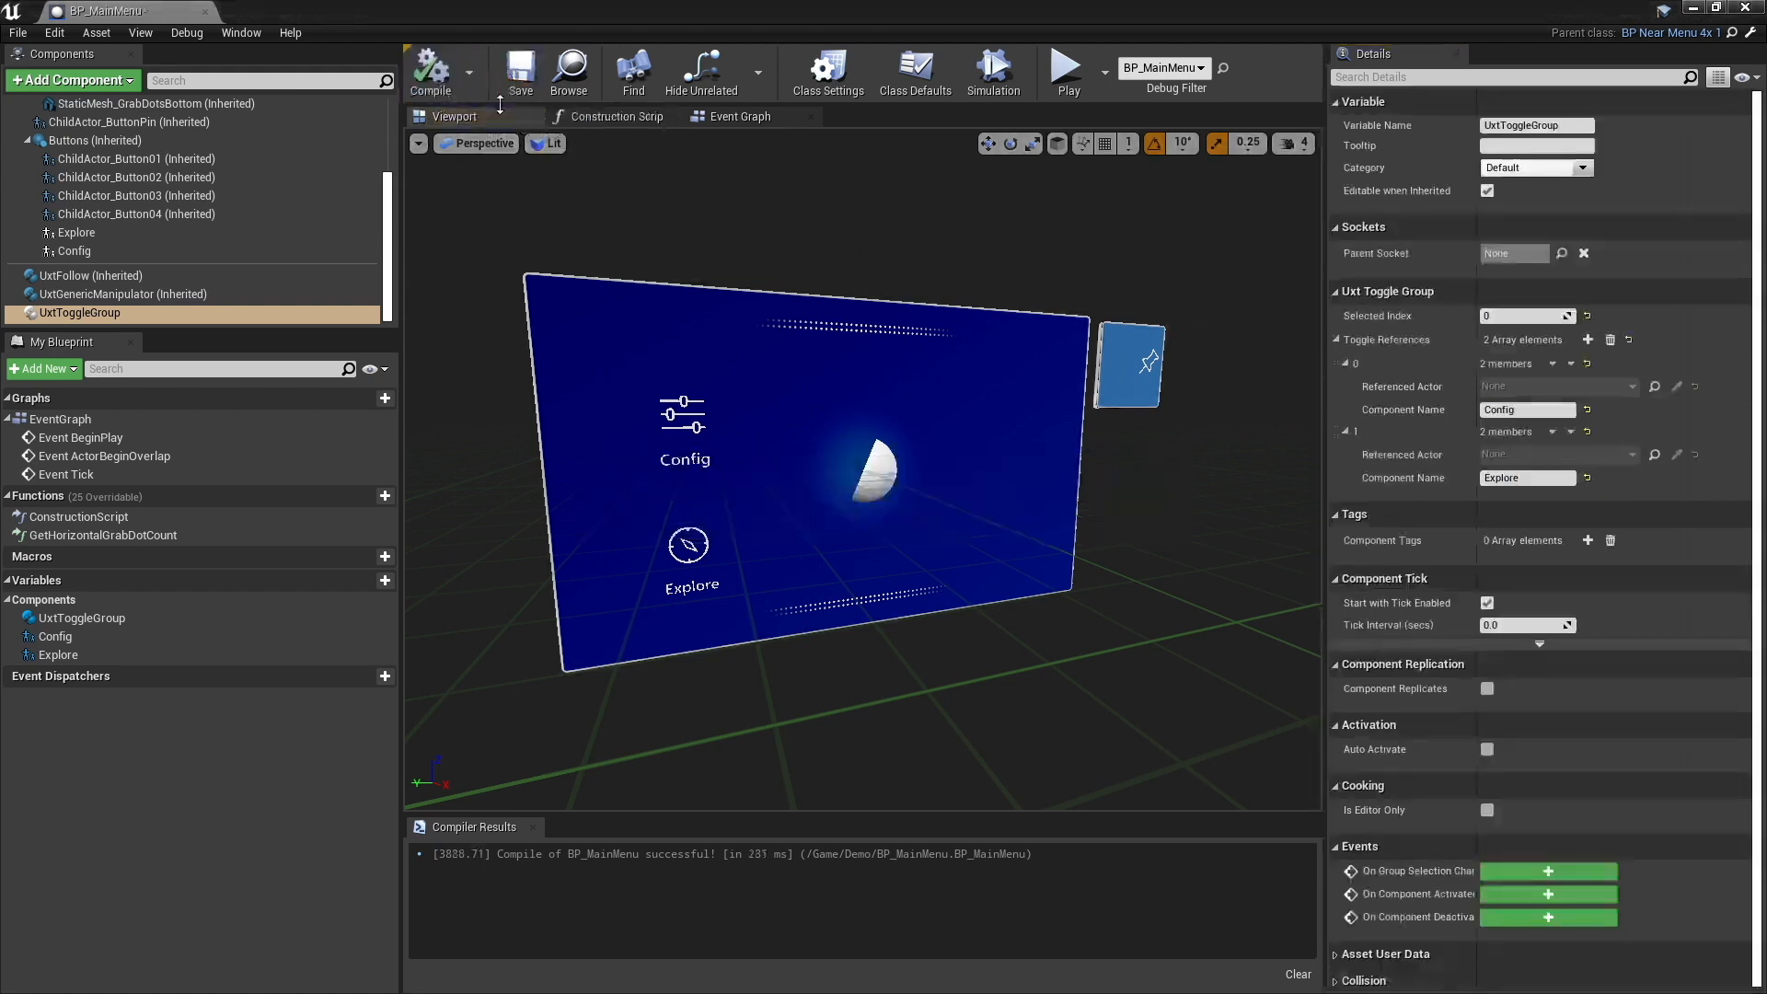
click(1692, 9)
- Play the level, approach the menu and test switching between Config and Explore with the simulated left hand
click(1325, 67)
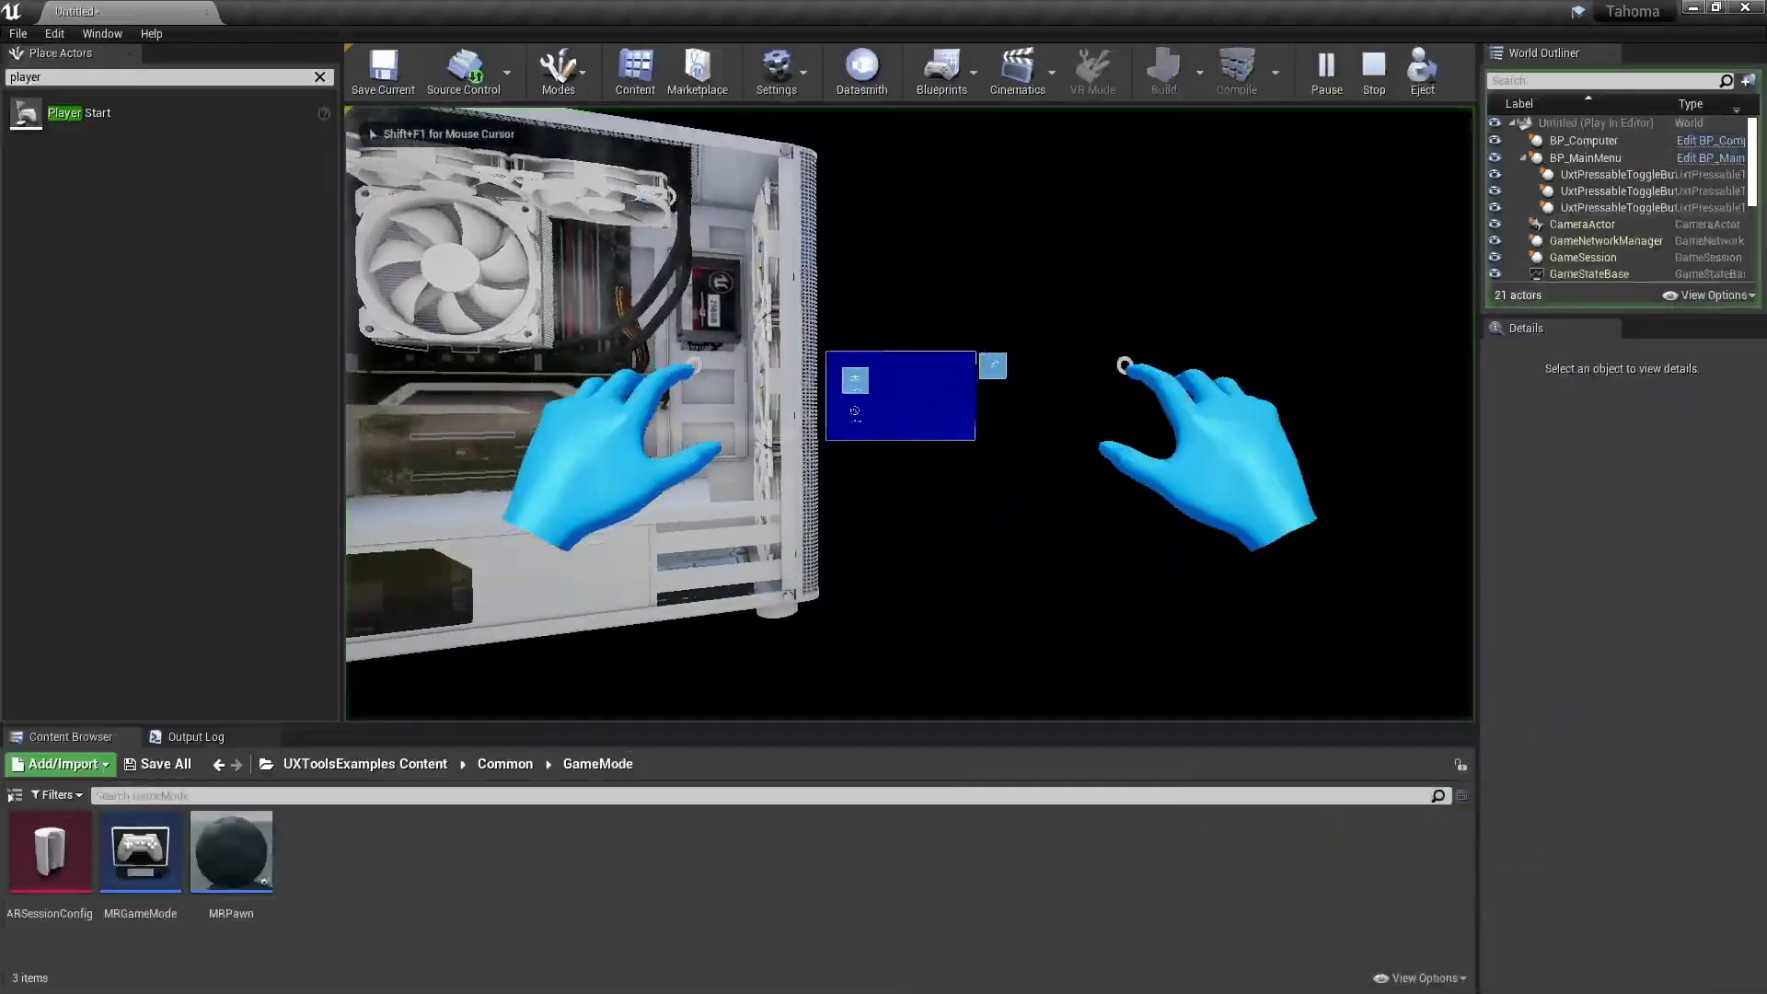
key(w)
key(w)
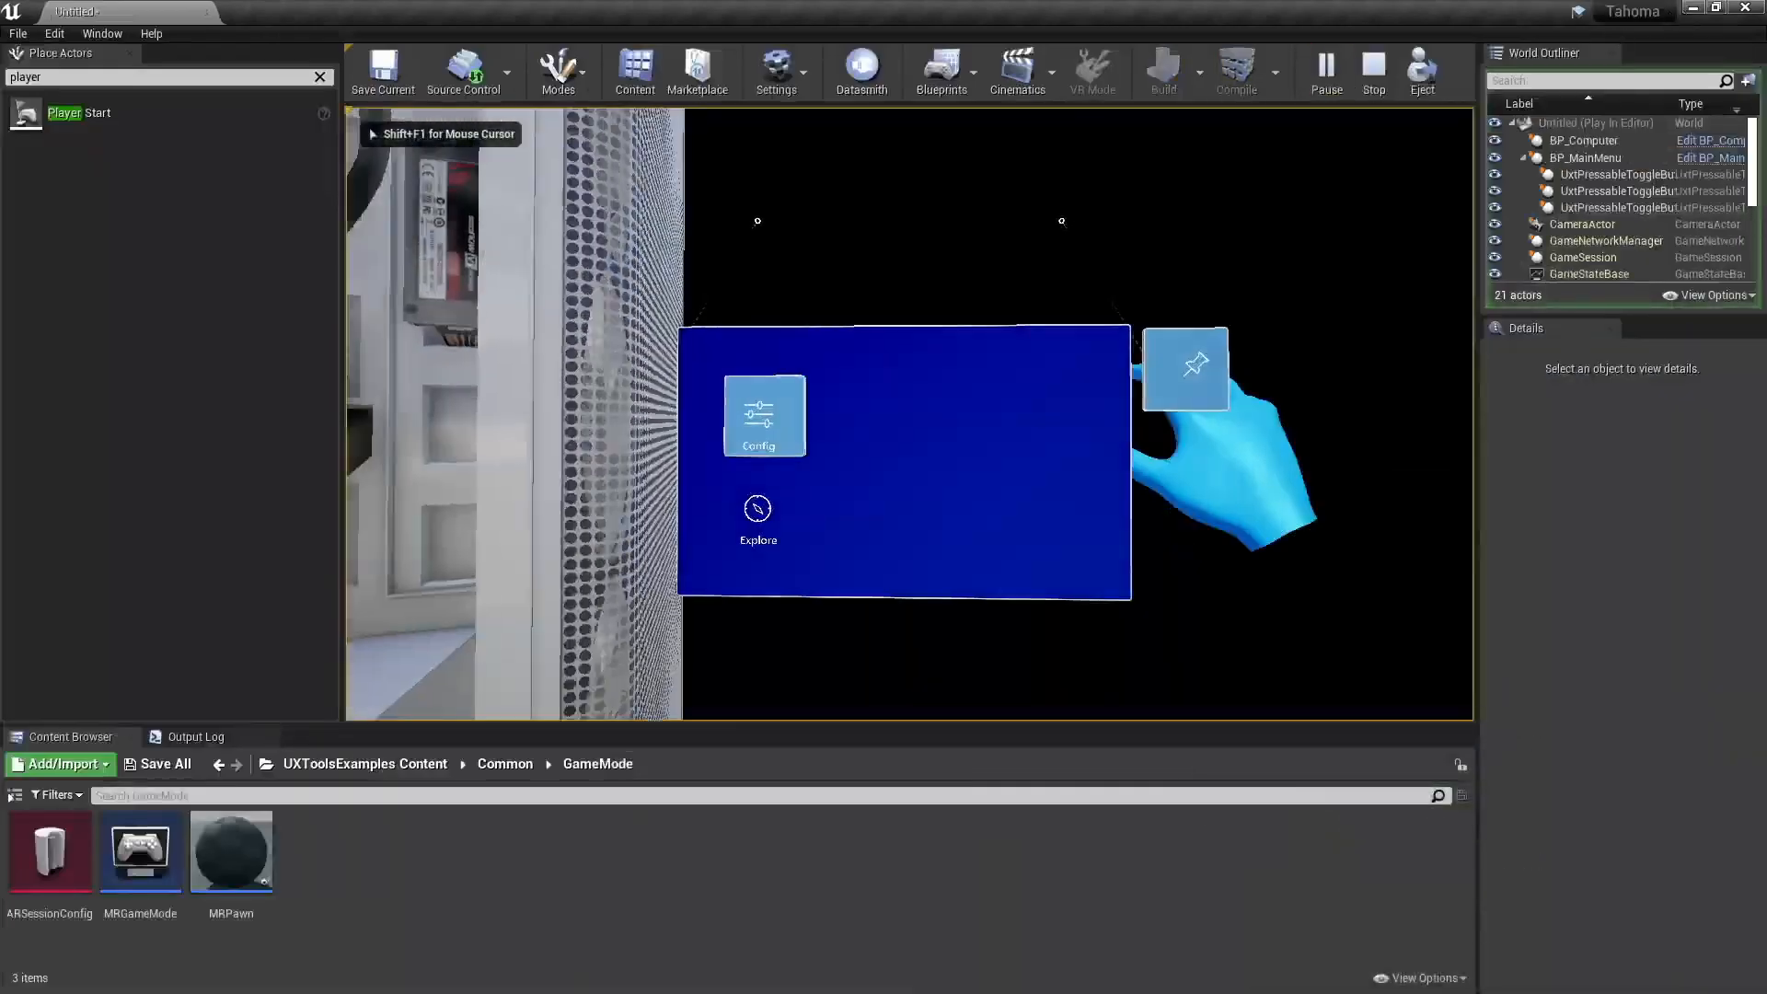
key(s)
key(w)
key(s)
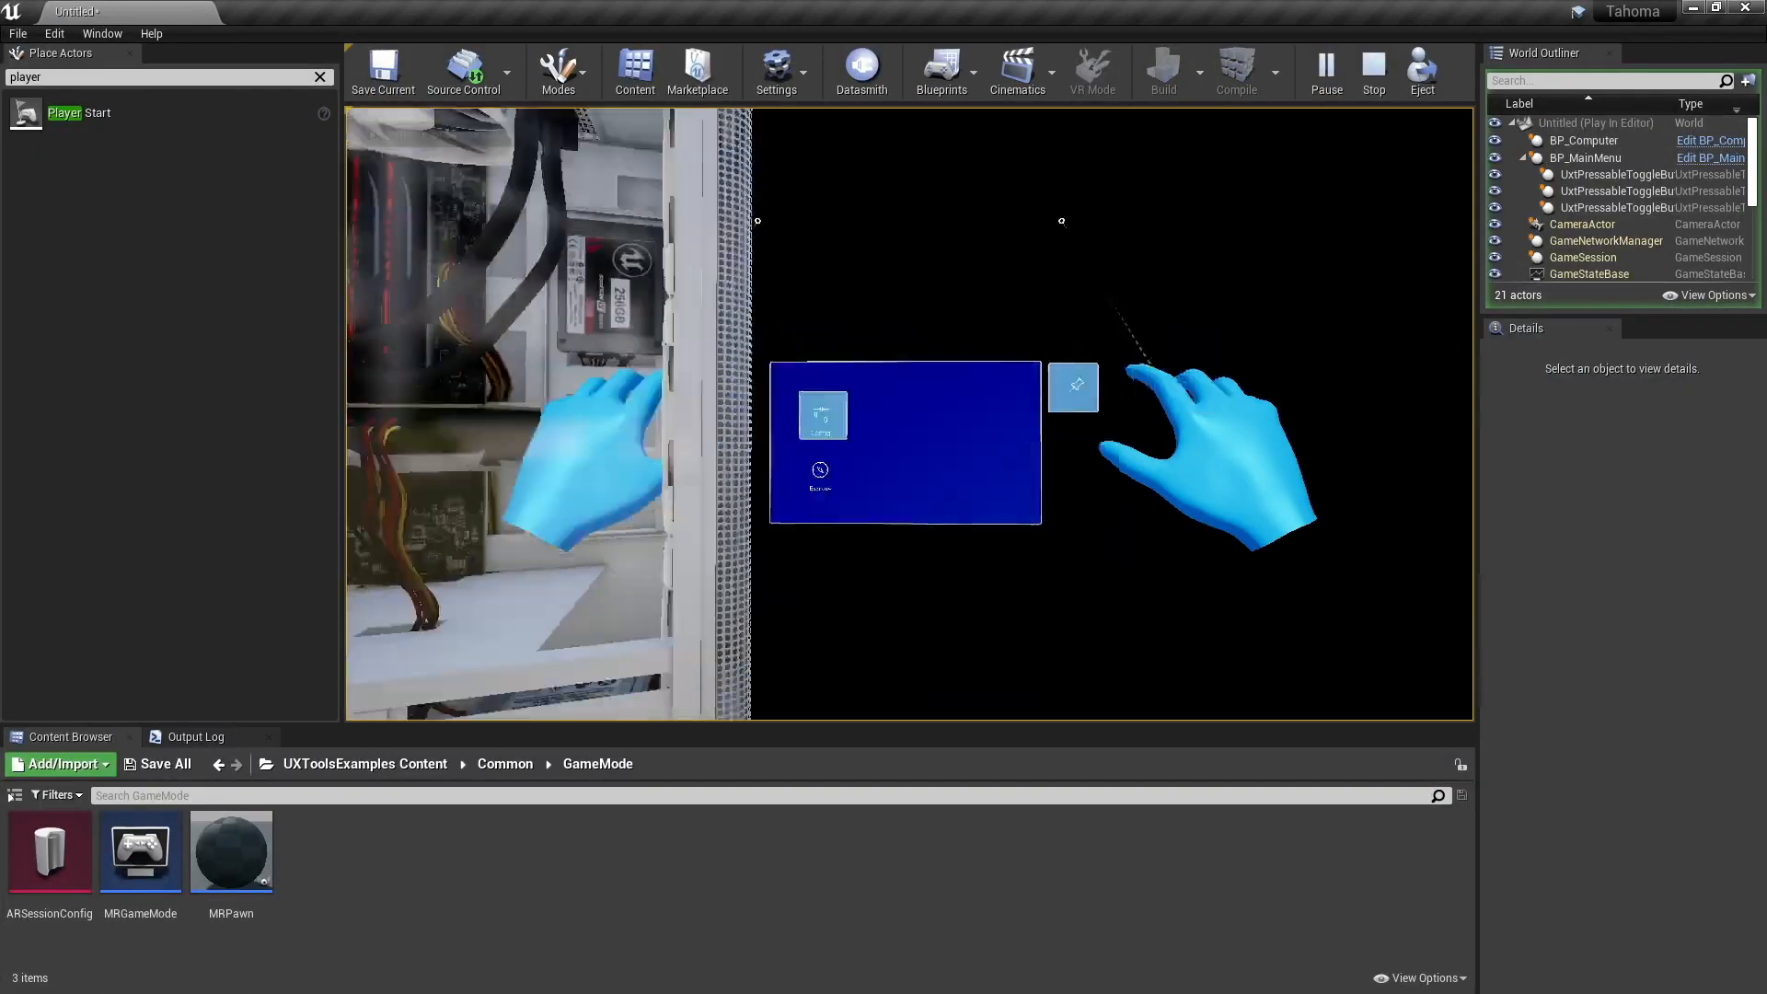
alt+scroll(910, 414, down, 5)
alt+scroll(909, 414, up, 2)
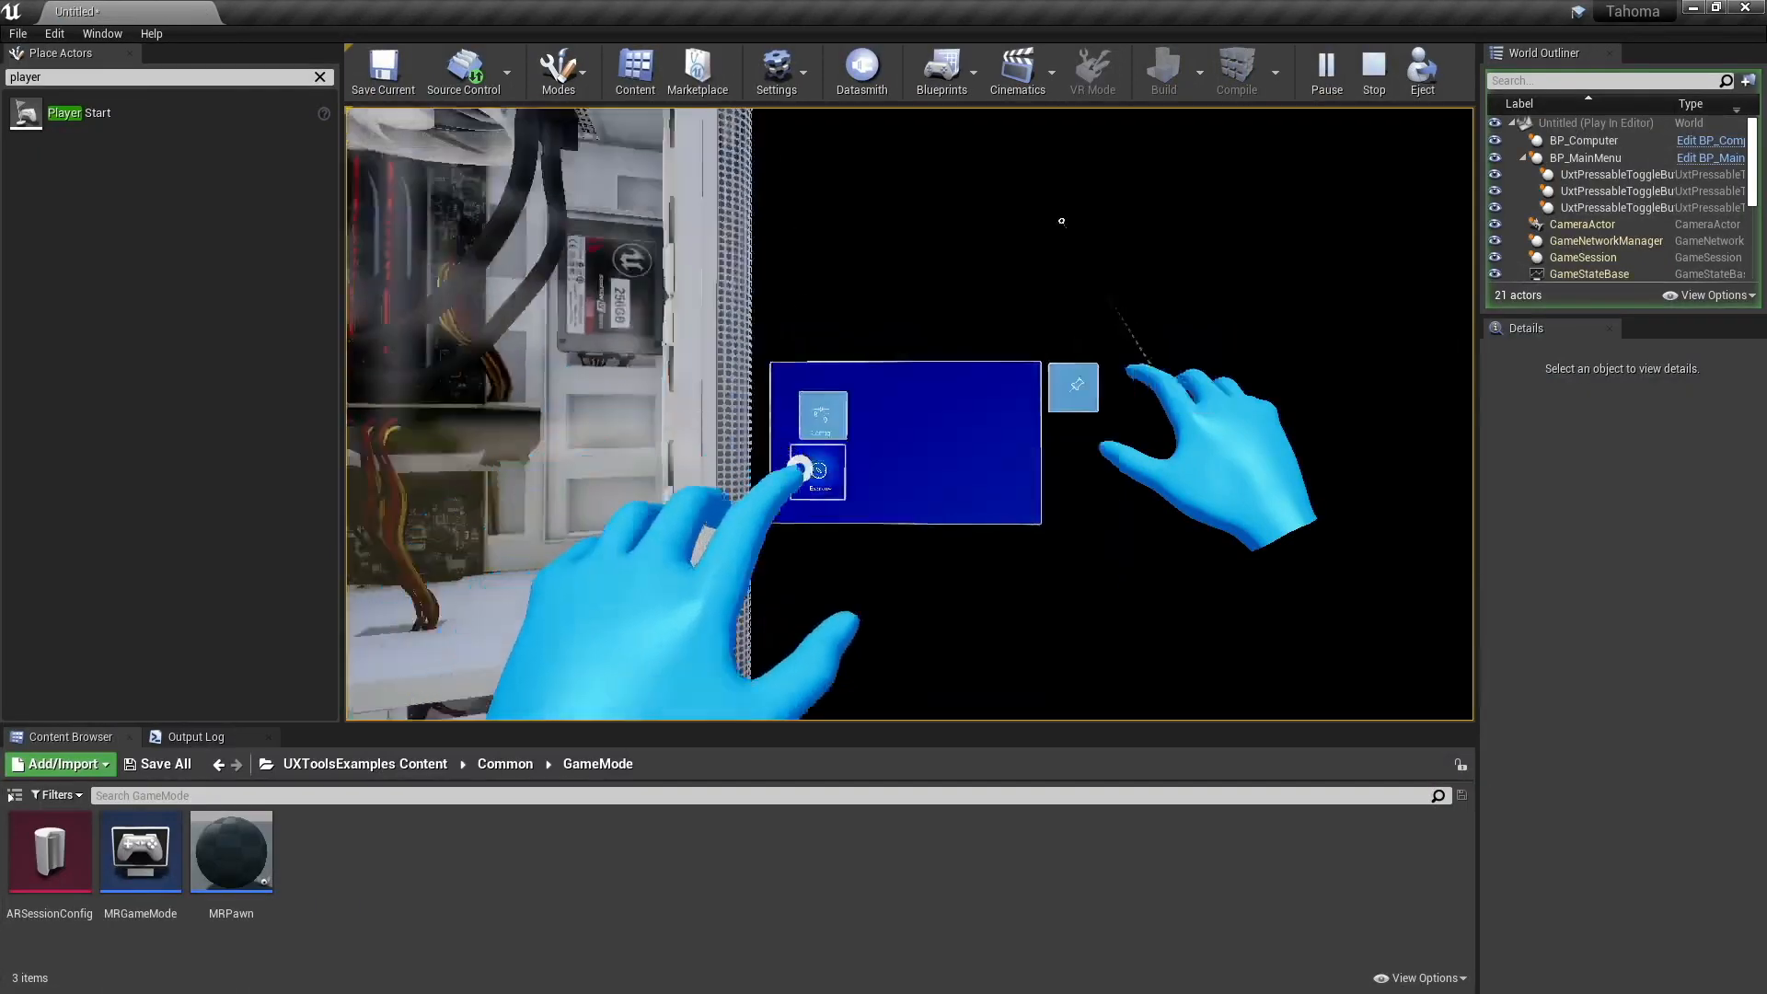
alt+scroll(909, 414, down, 4)
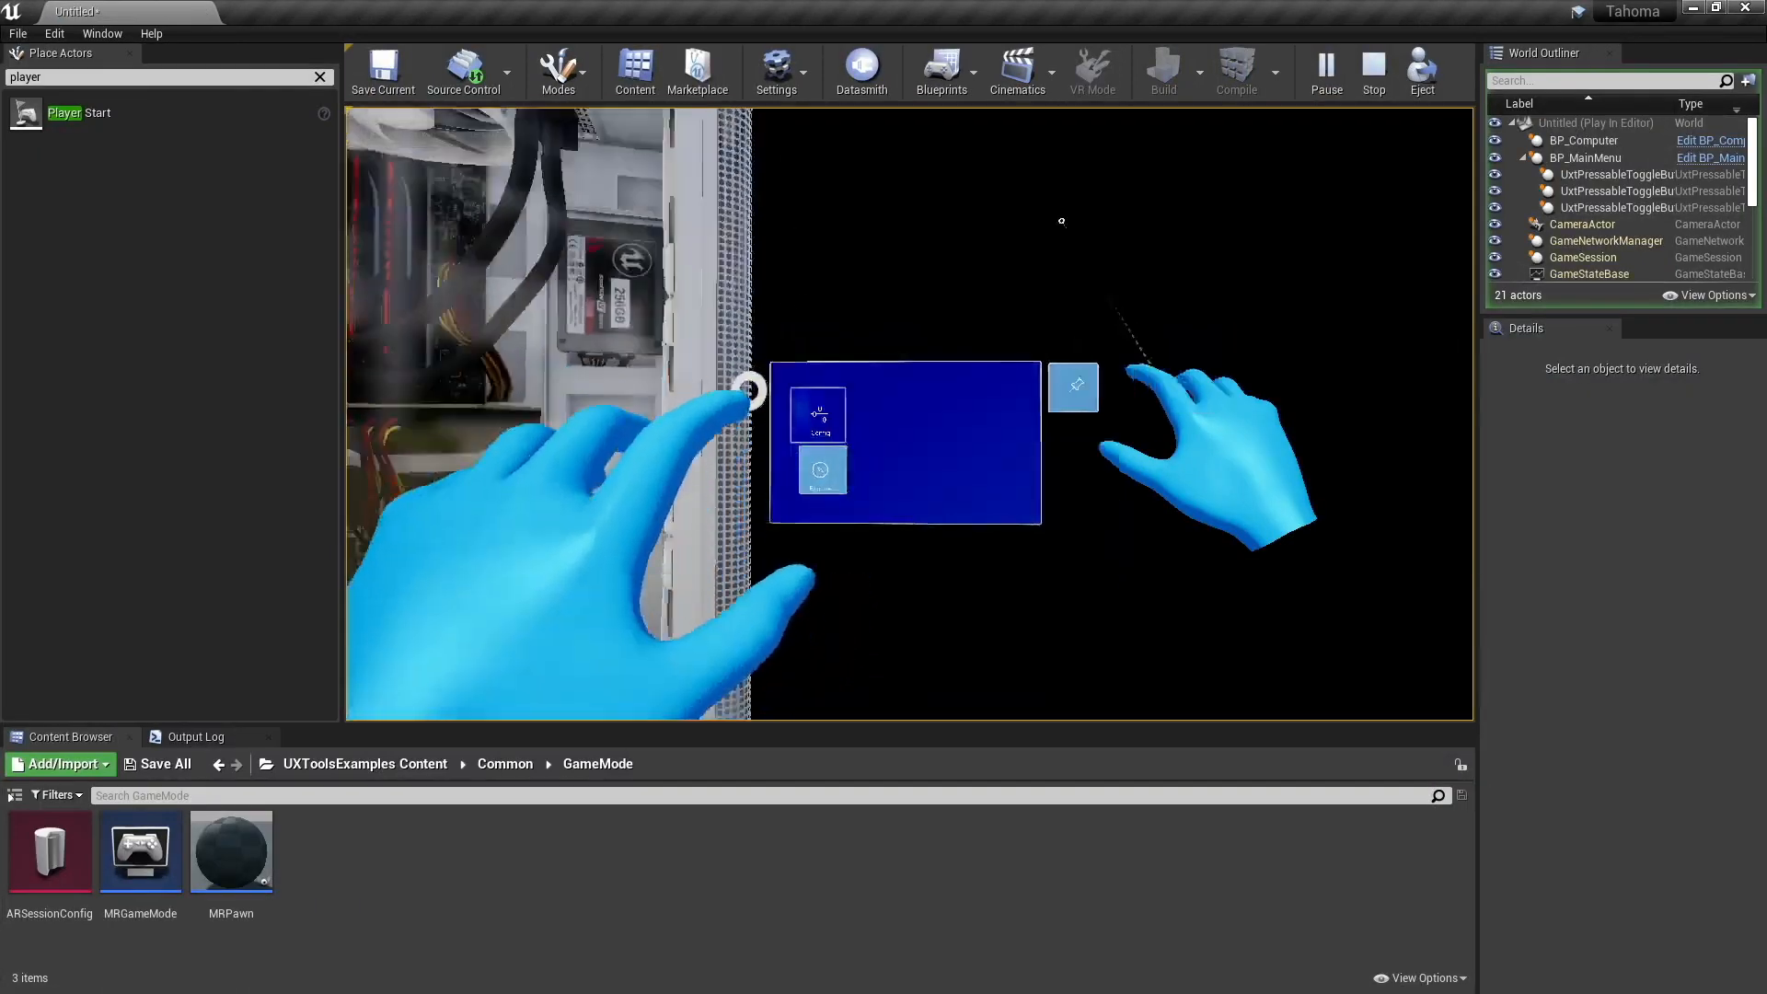
alt+scroll(909, 414, up, 2)
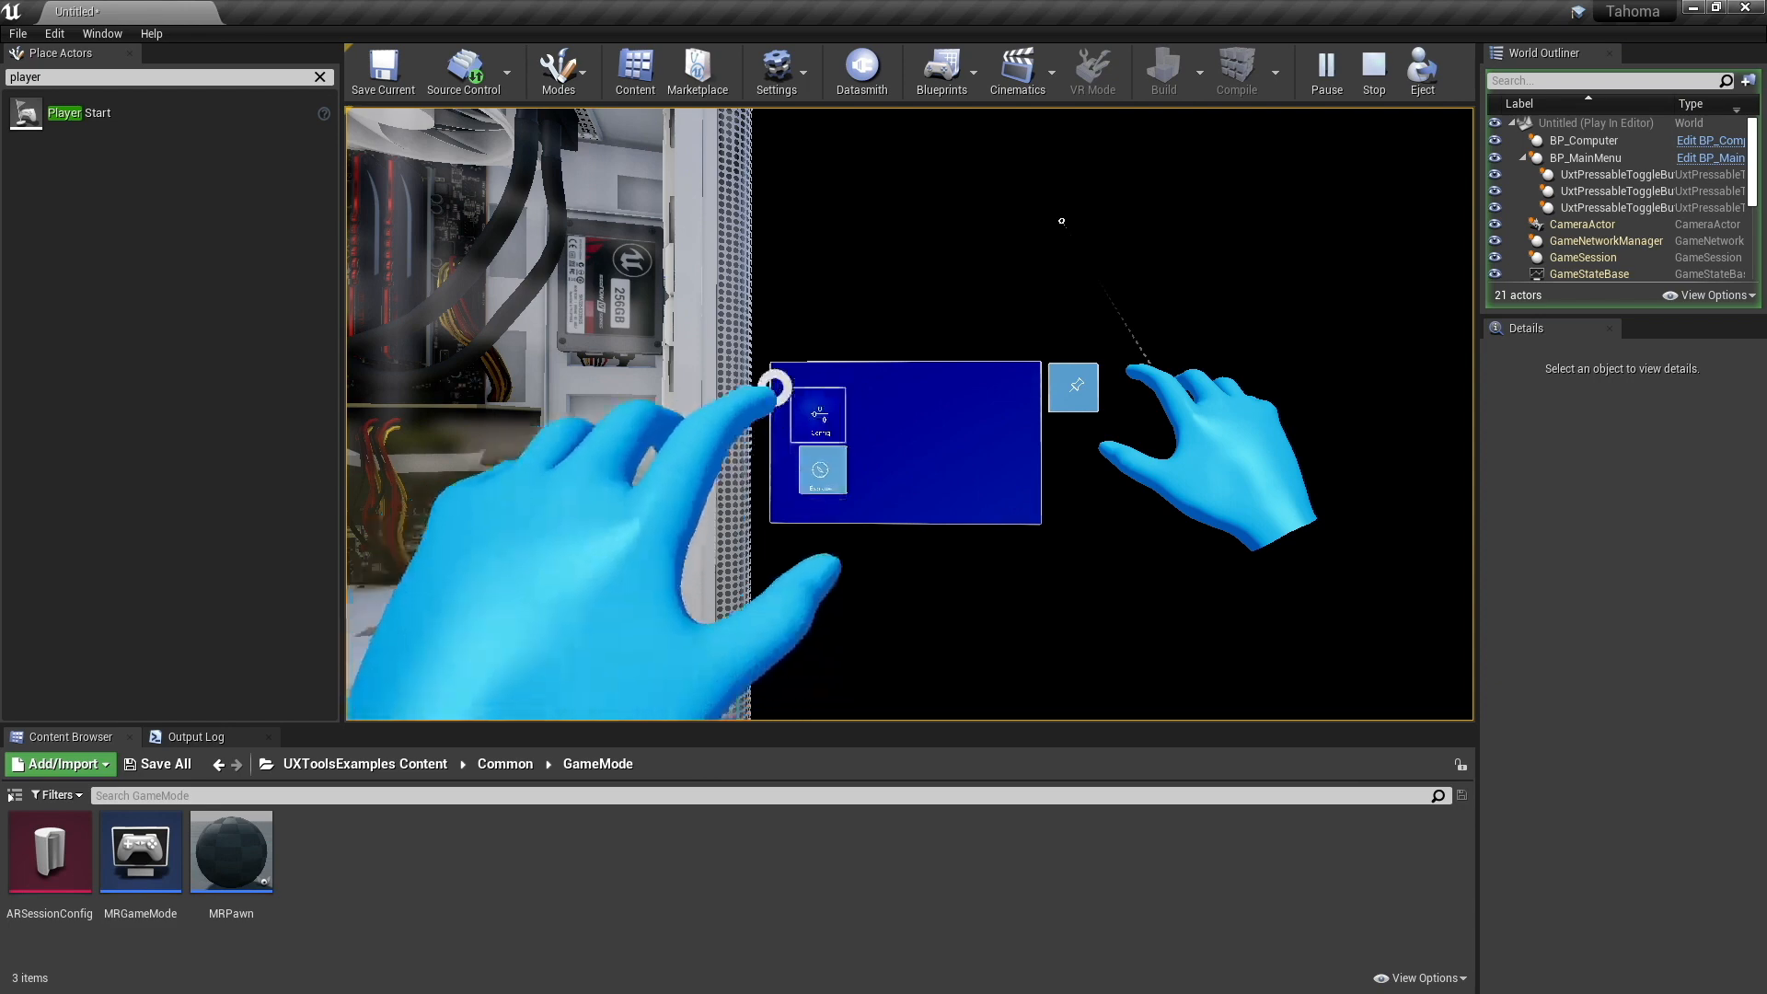
alt+scroll(909, 414, down, 3)
alt+scroll(909, 414, up, 2)
alt+scroll(909, 414, down, 3)
alt+scroll(909, 414, up, 3)
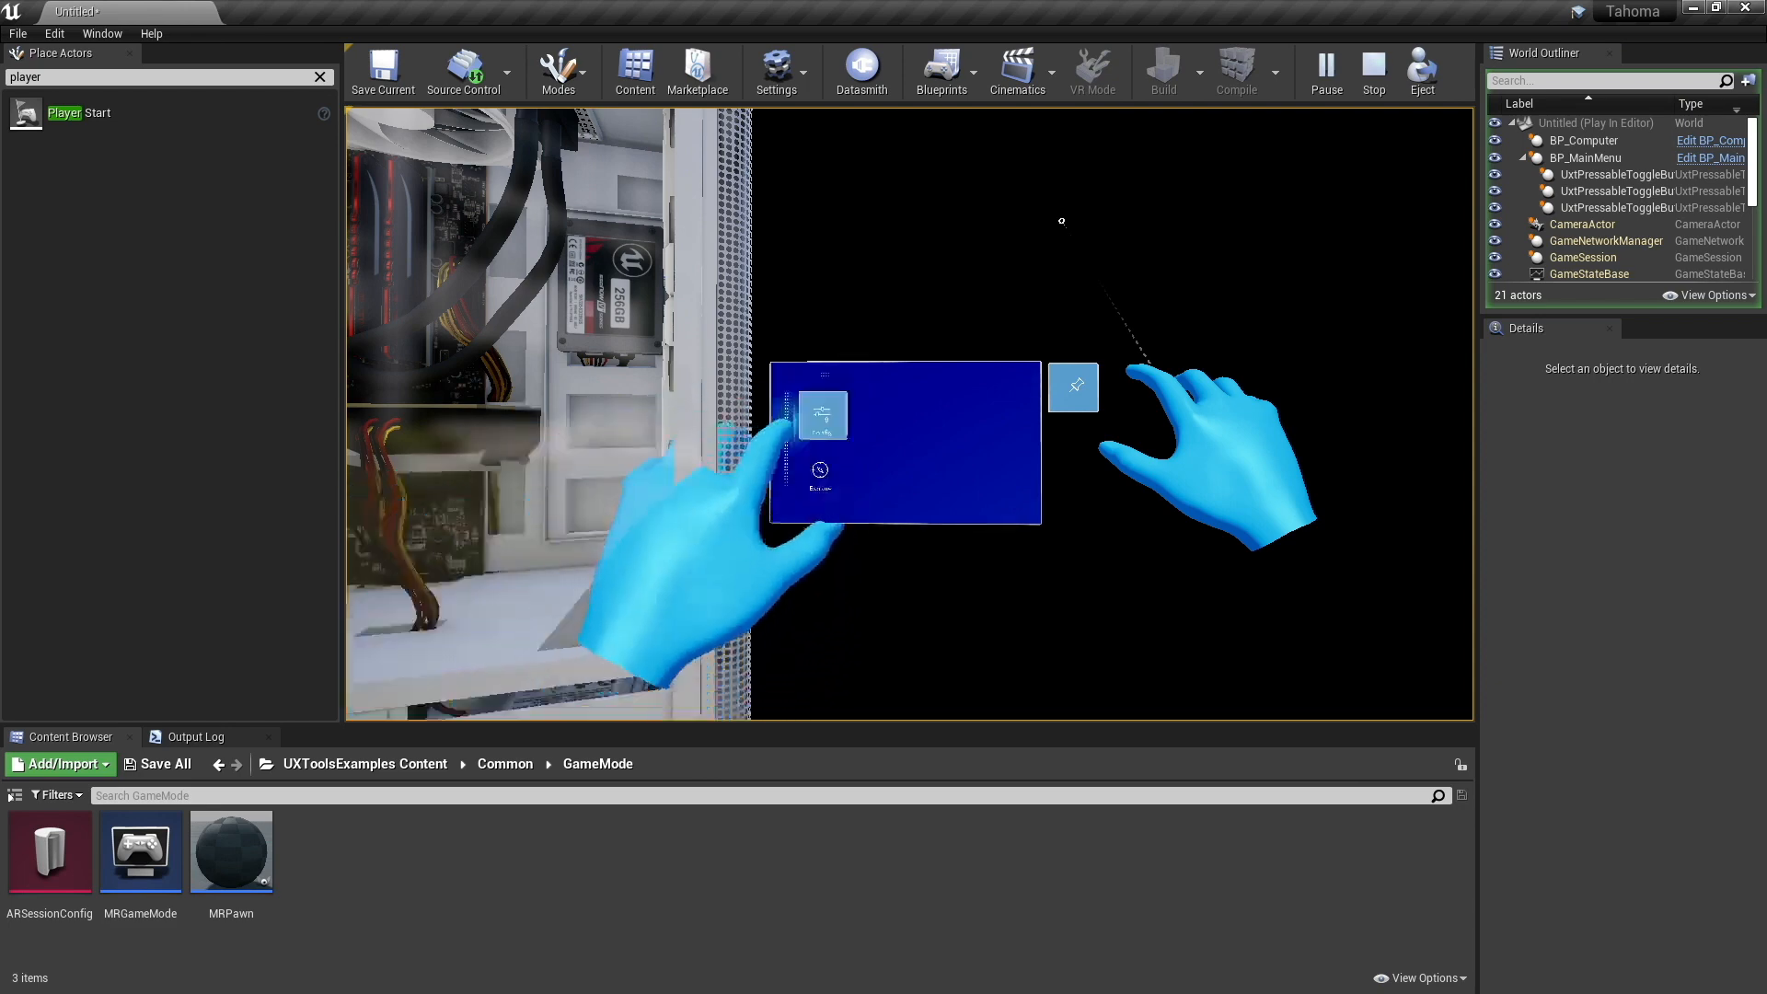
alt+scroll(909, 414, down, 2)
alt+scroll(910, 414, up, 2)
alt+scroll(909, 414, down, 3)
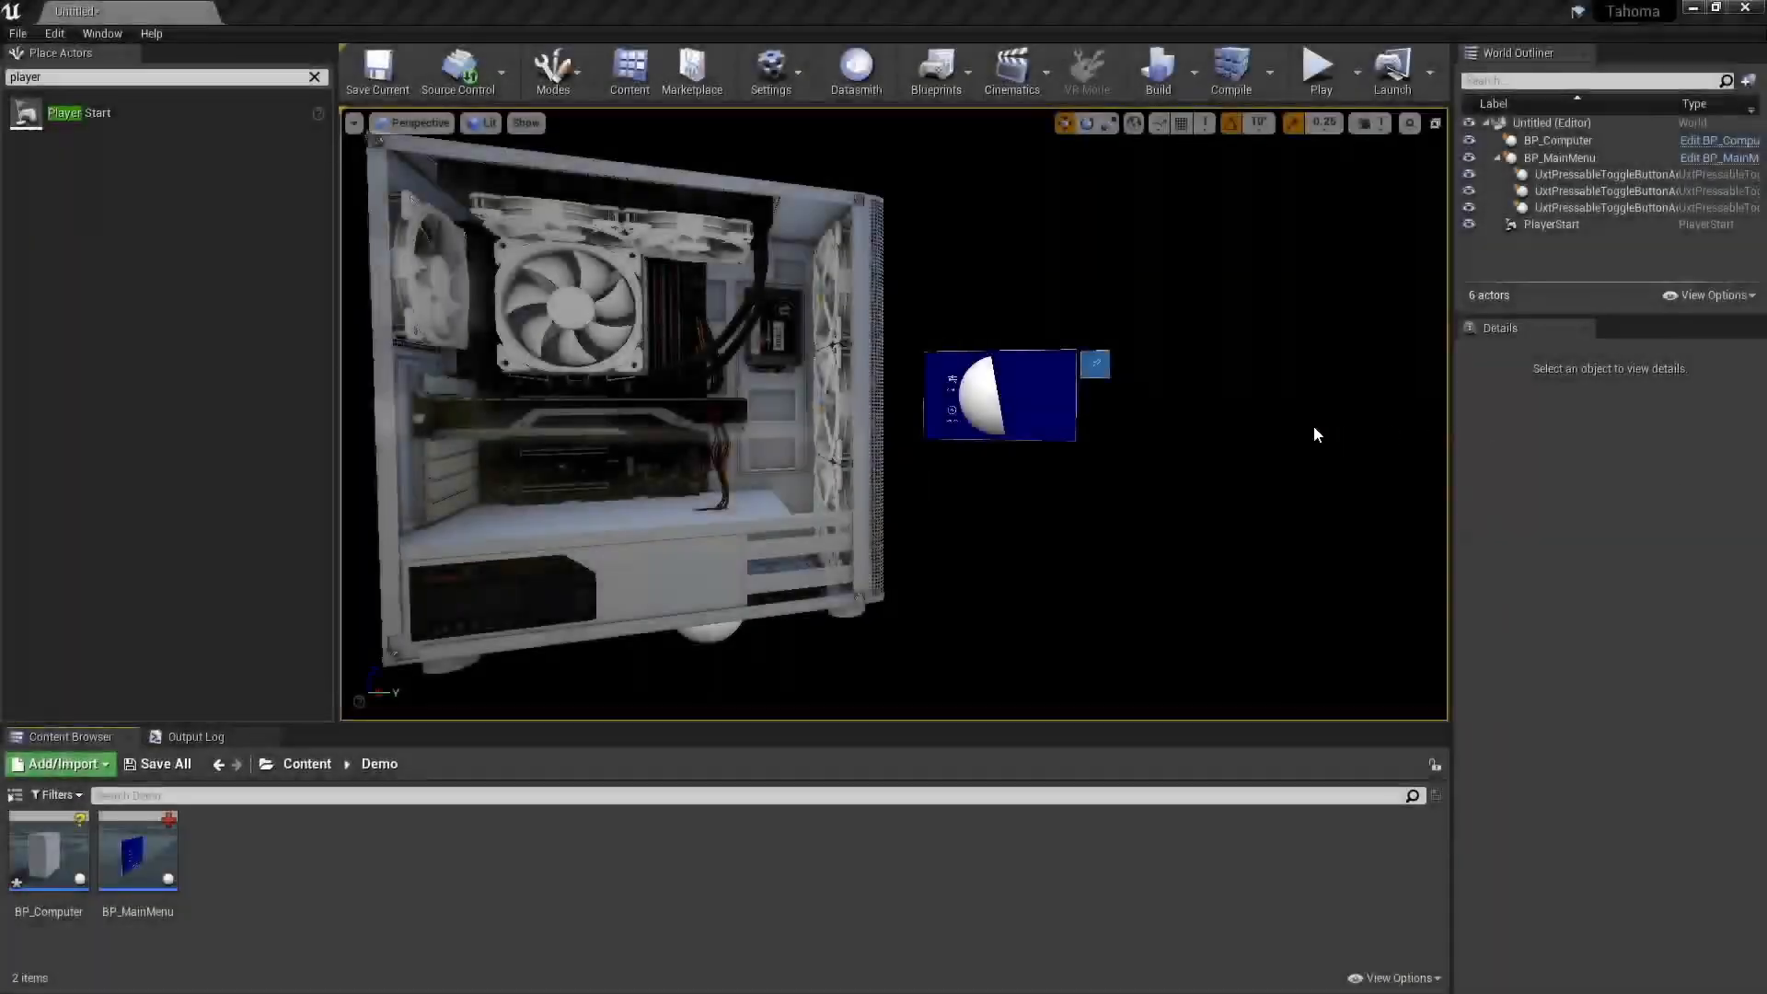
- Open BP_MainMenu from the level and examine the menu panel in the blueprint viewport along with its component list
mouse_move(1062, 463)
right_down()
mouse_move(1092, 443)
mouse_move(1068, 462)
right_up()
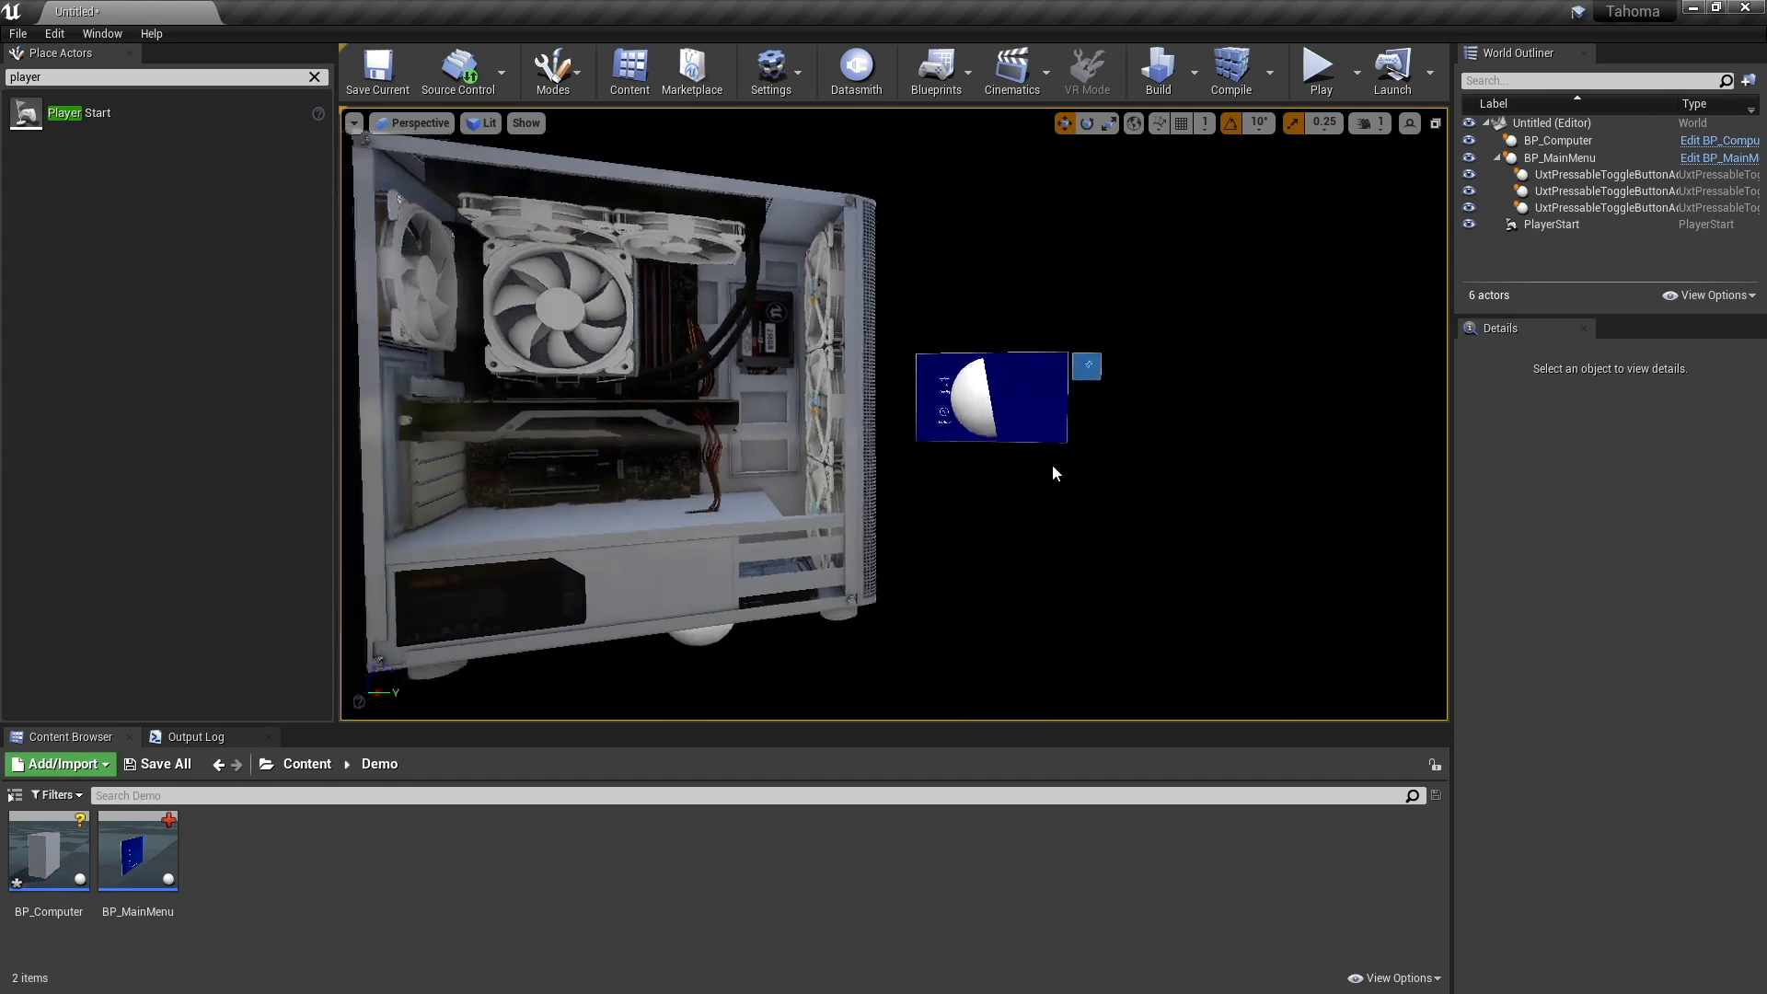
click(1013, 380)
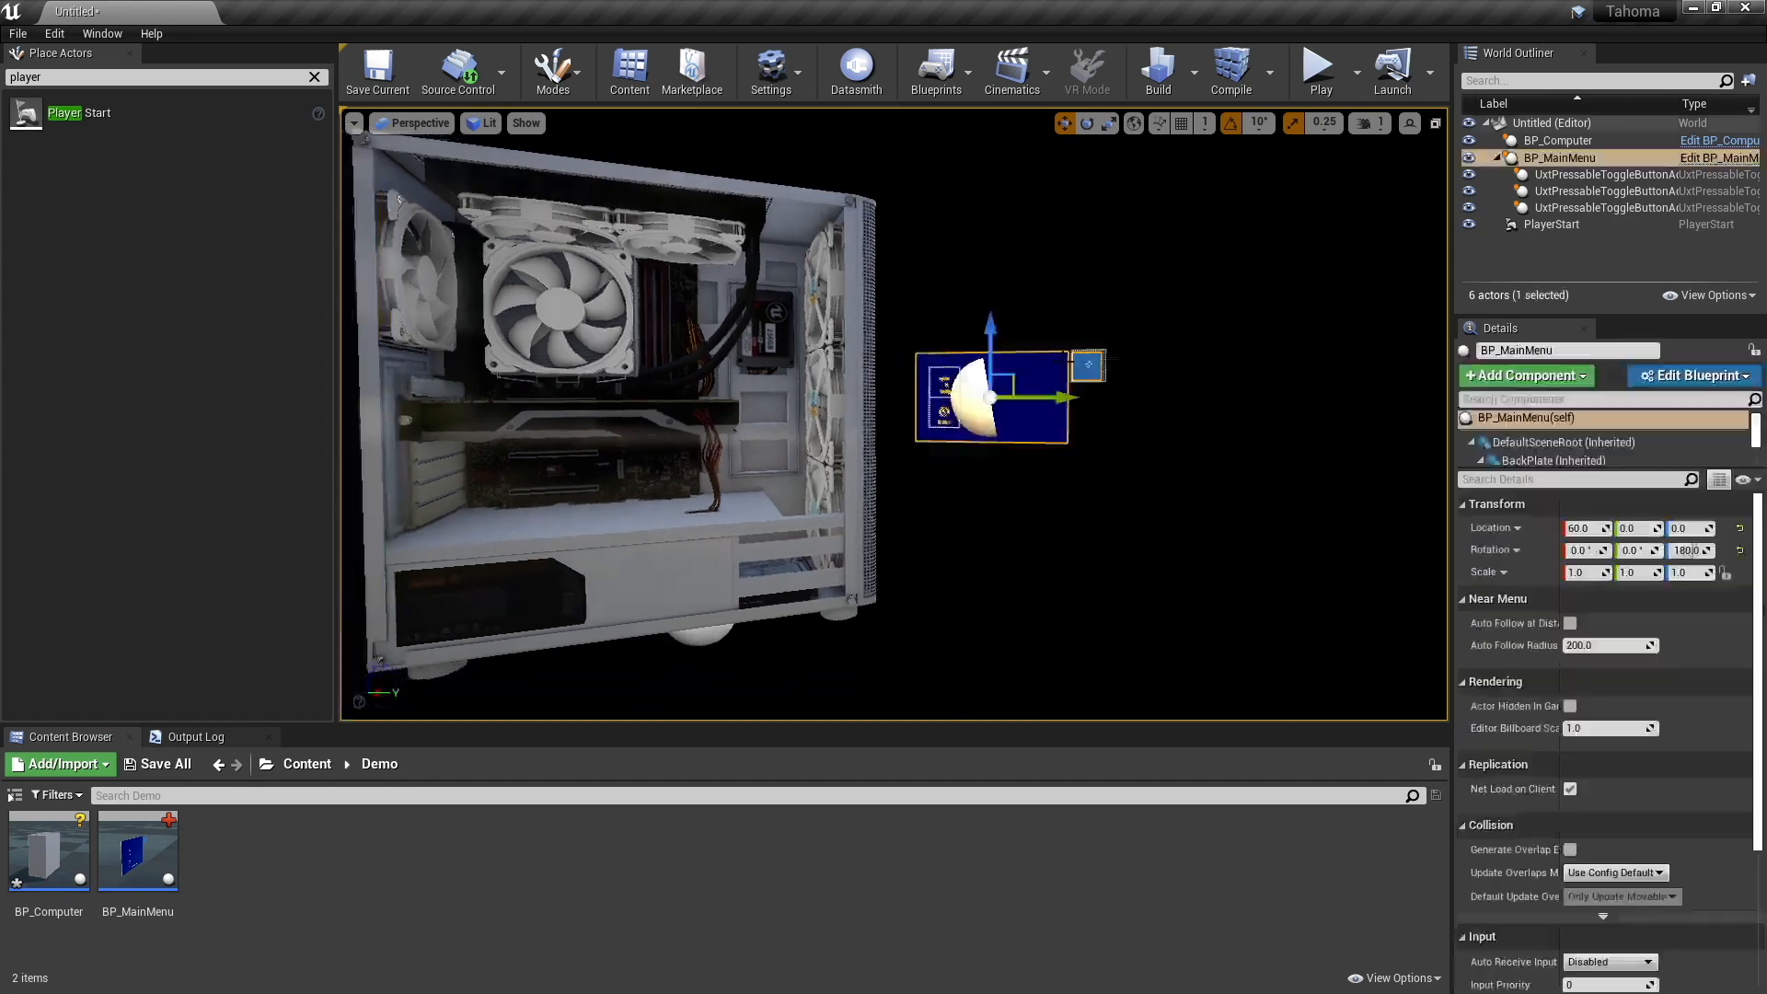
click(1697, 162)
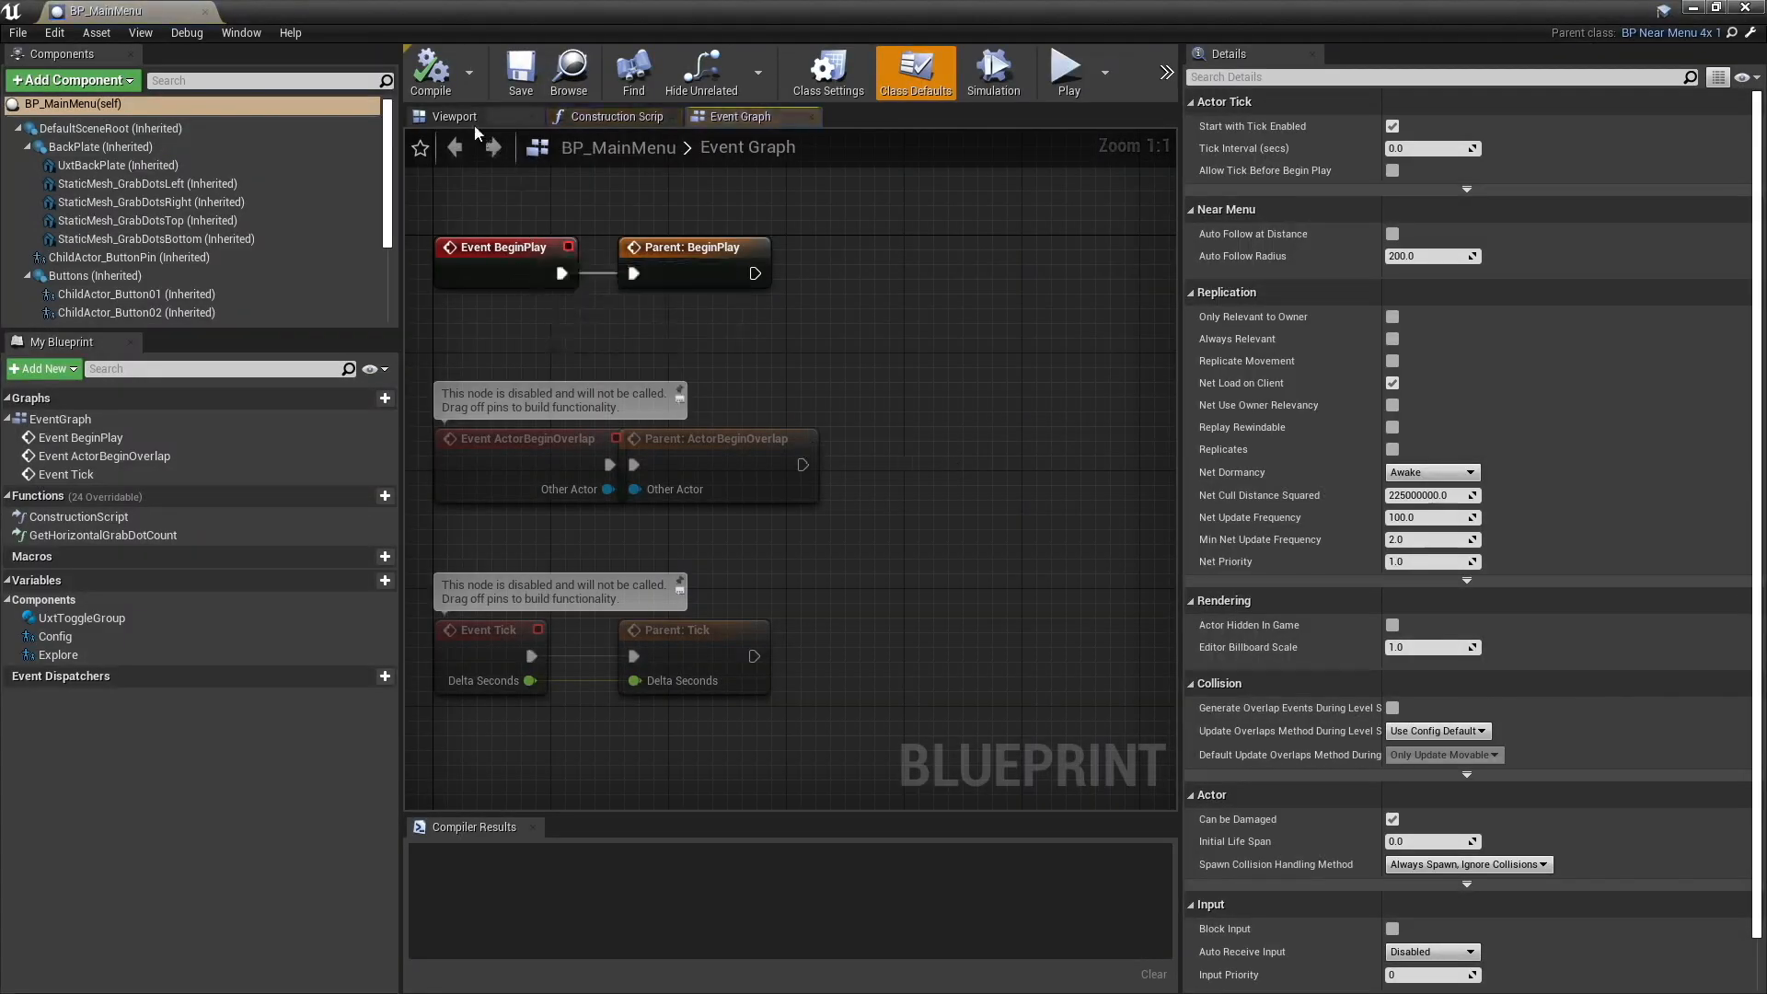
click(463, 119)
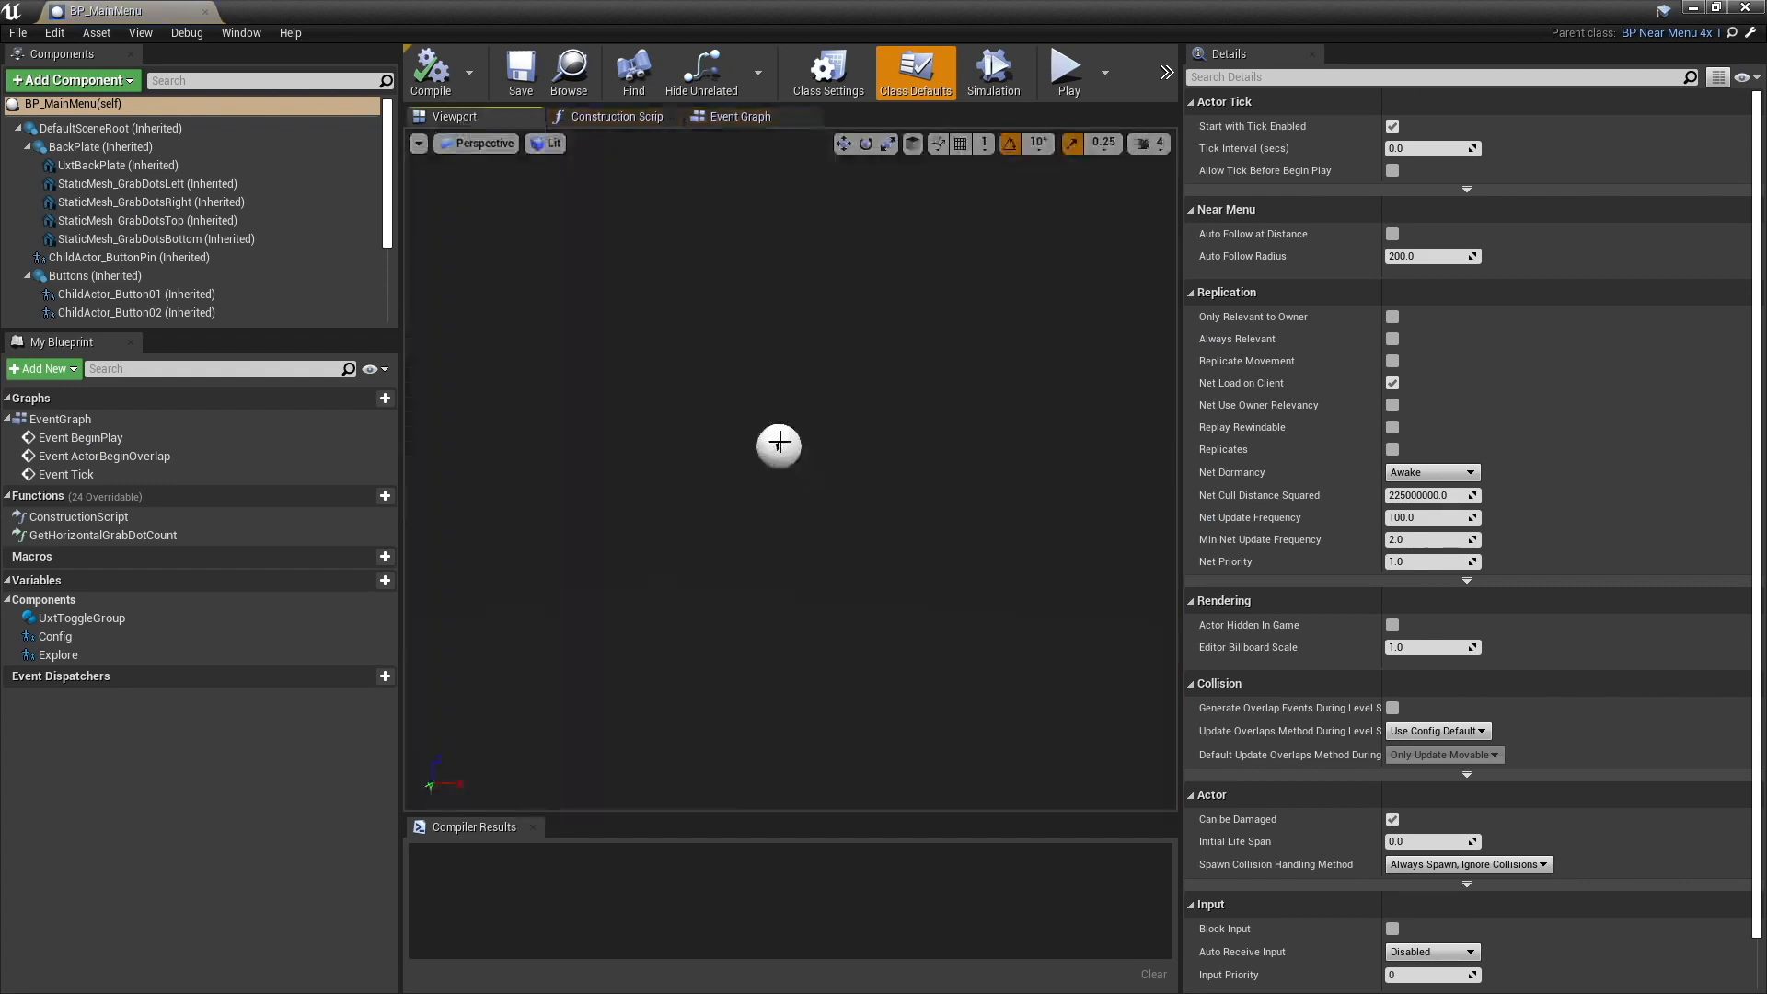
click(779, 445)
click(779, 446)
key(f)
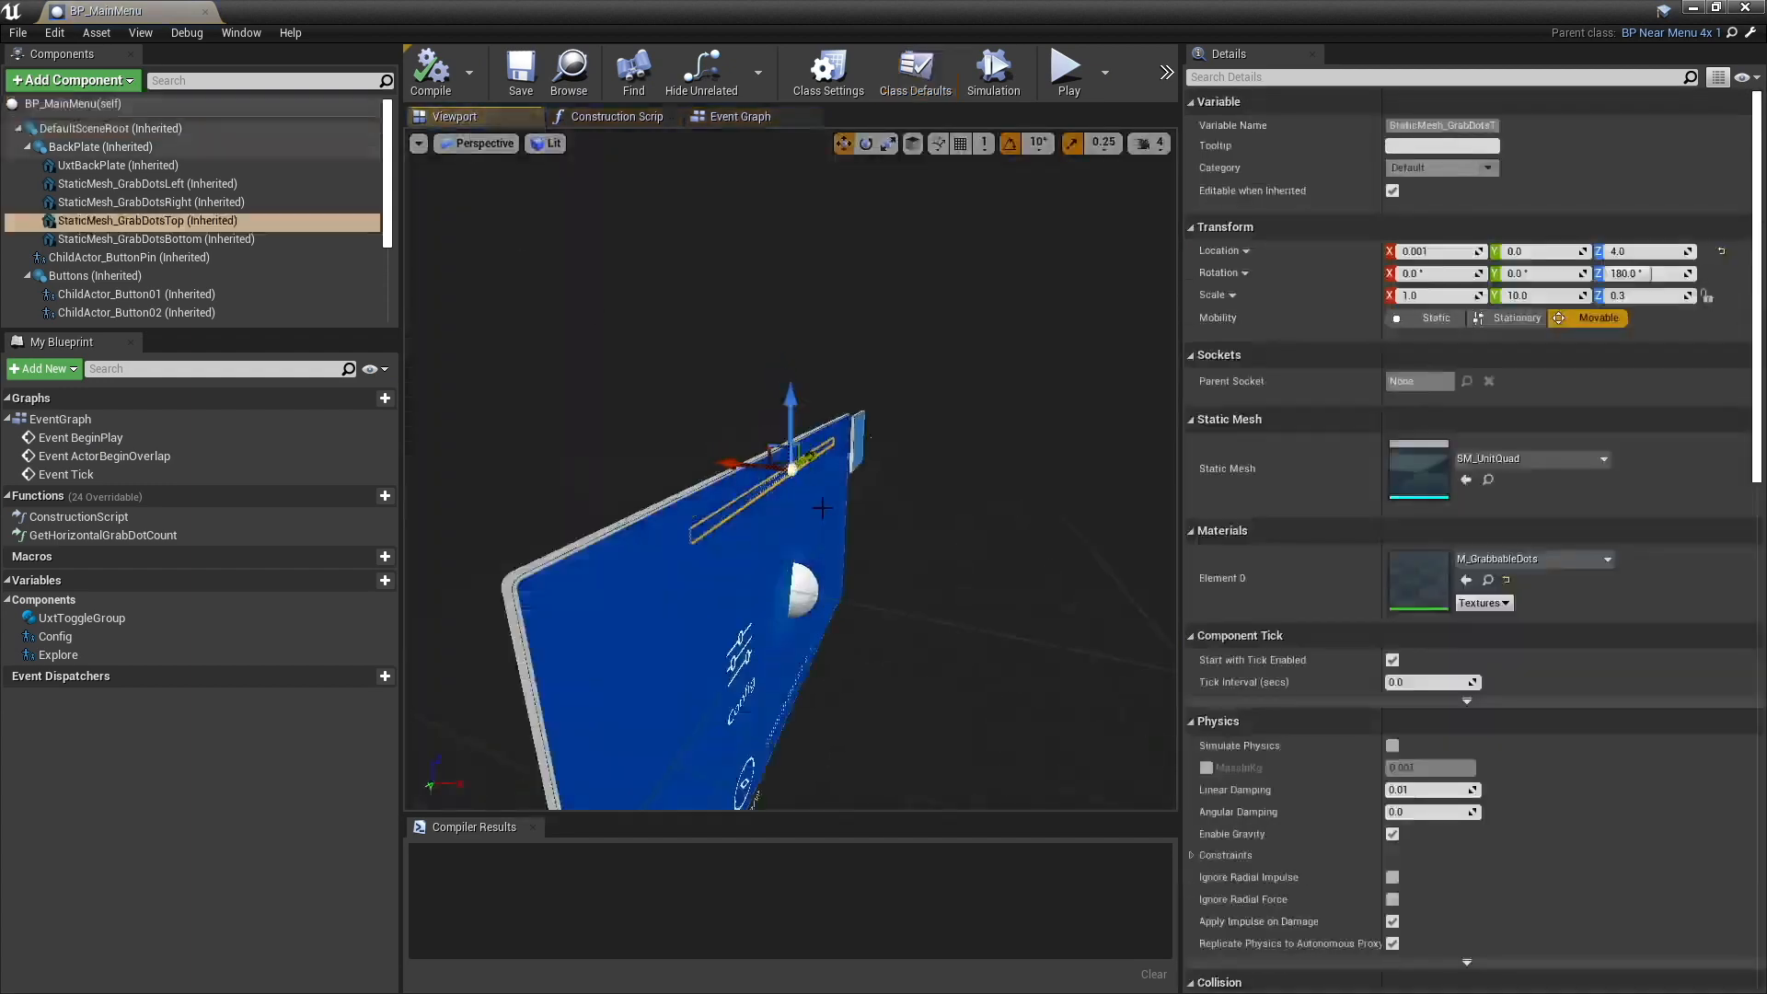
mouse_move(820, 596)
alt+right_down()
mouse_move(773, 596)
mouse_move(856, 595)
mouse_move(820, 595)
alt+right_up()
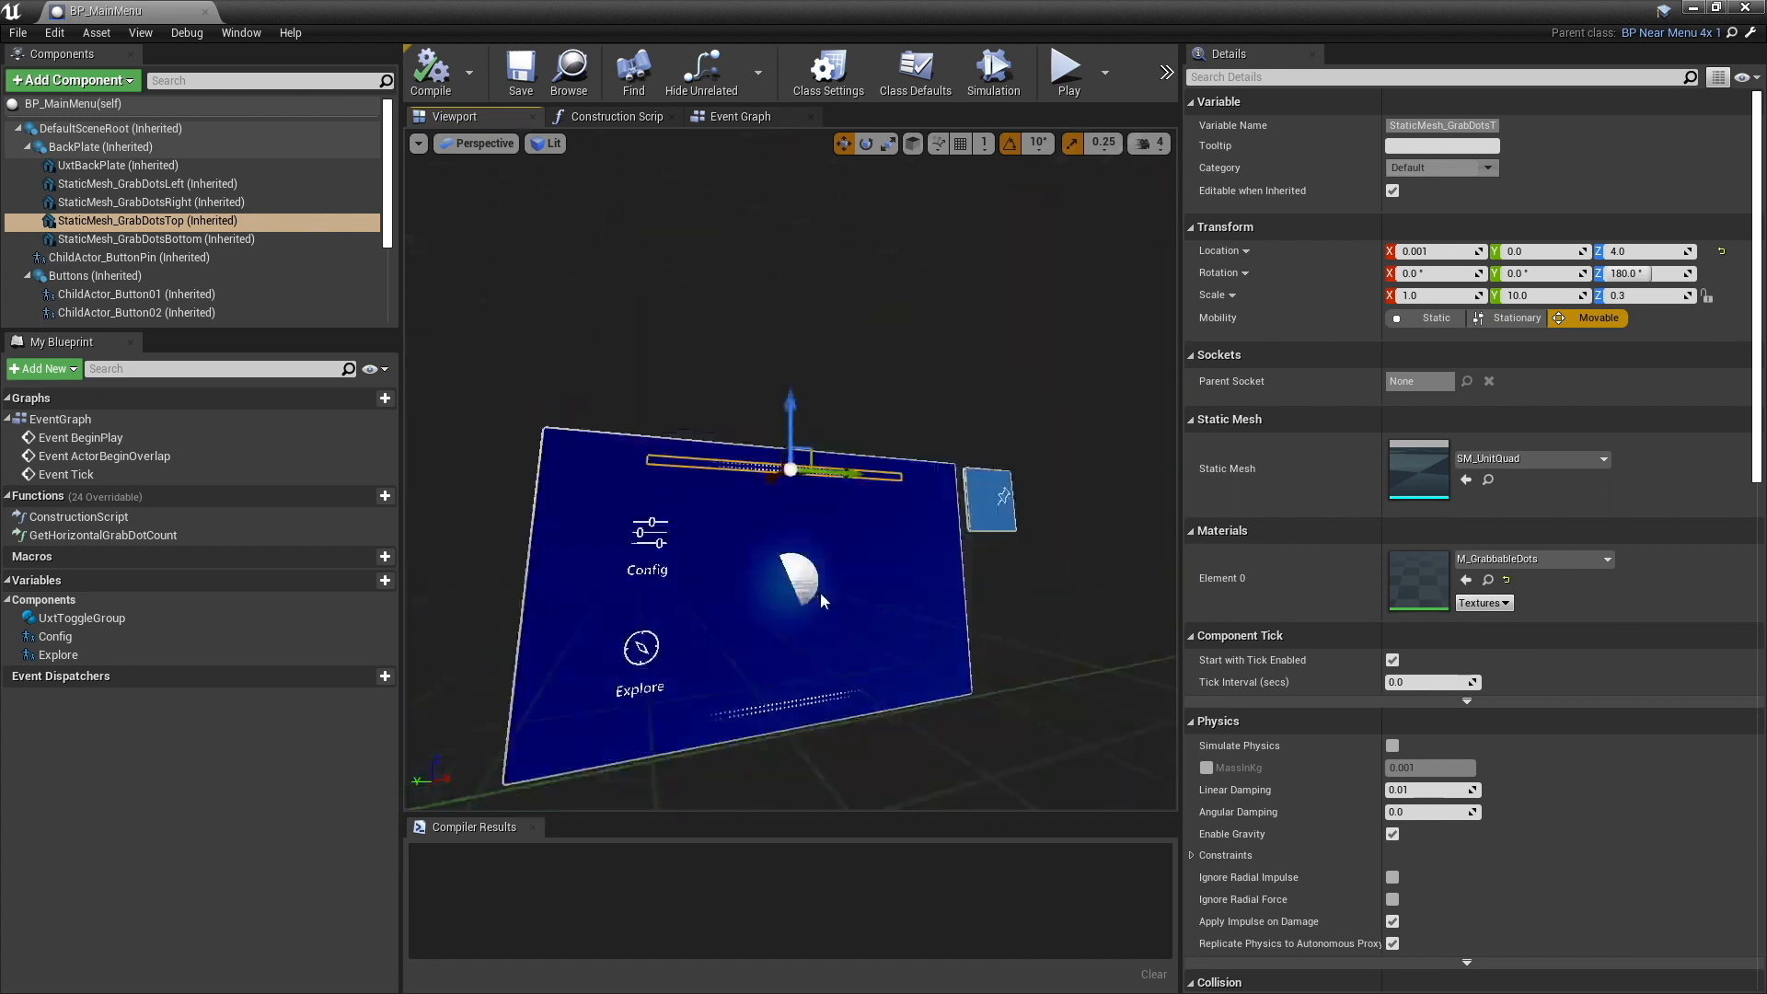
alt+drag(820, 595, 808, 597)
scroll(245, 247, down, 3)
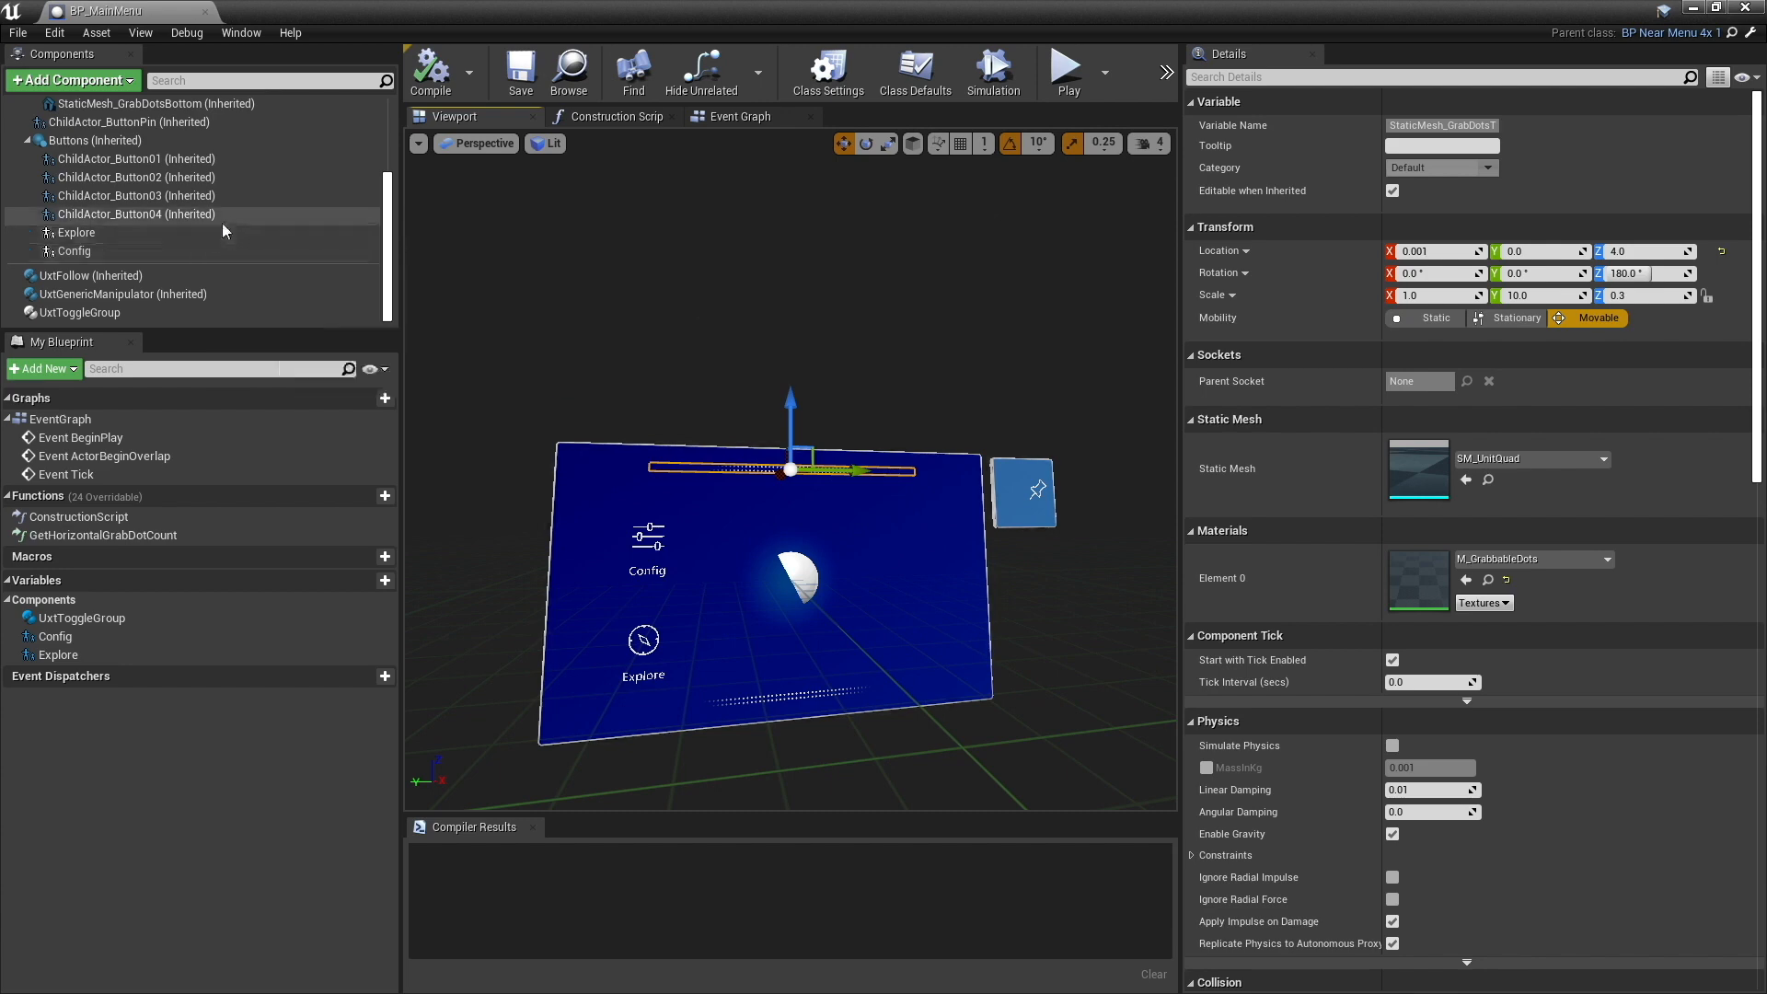
- Create an Actor blueprint named BP_Config in the Demo folder and open it for editing
click(1693, 8)
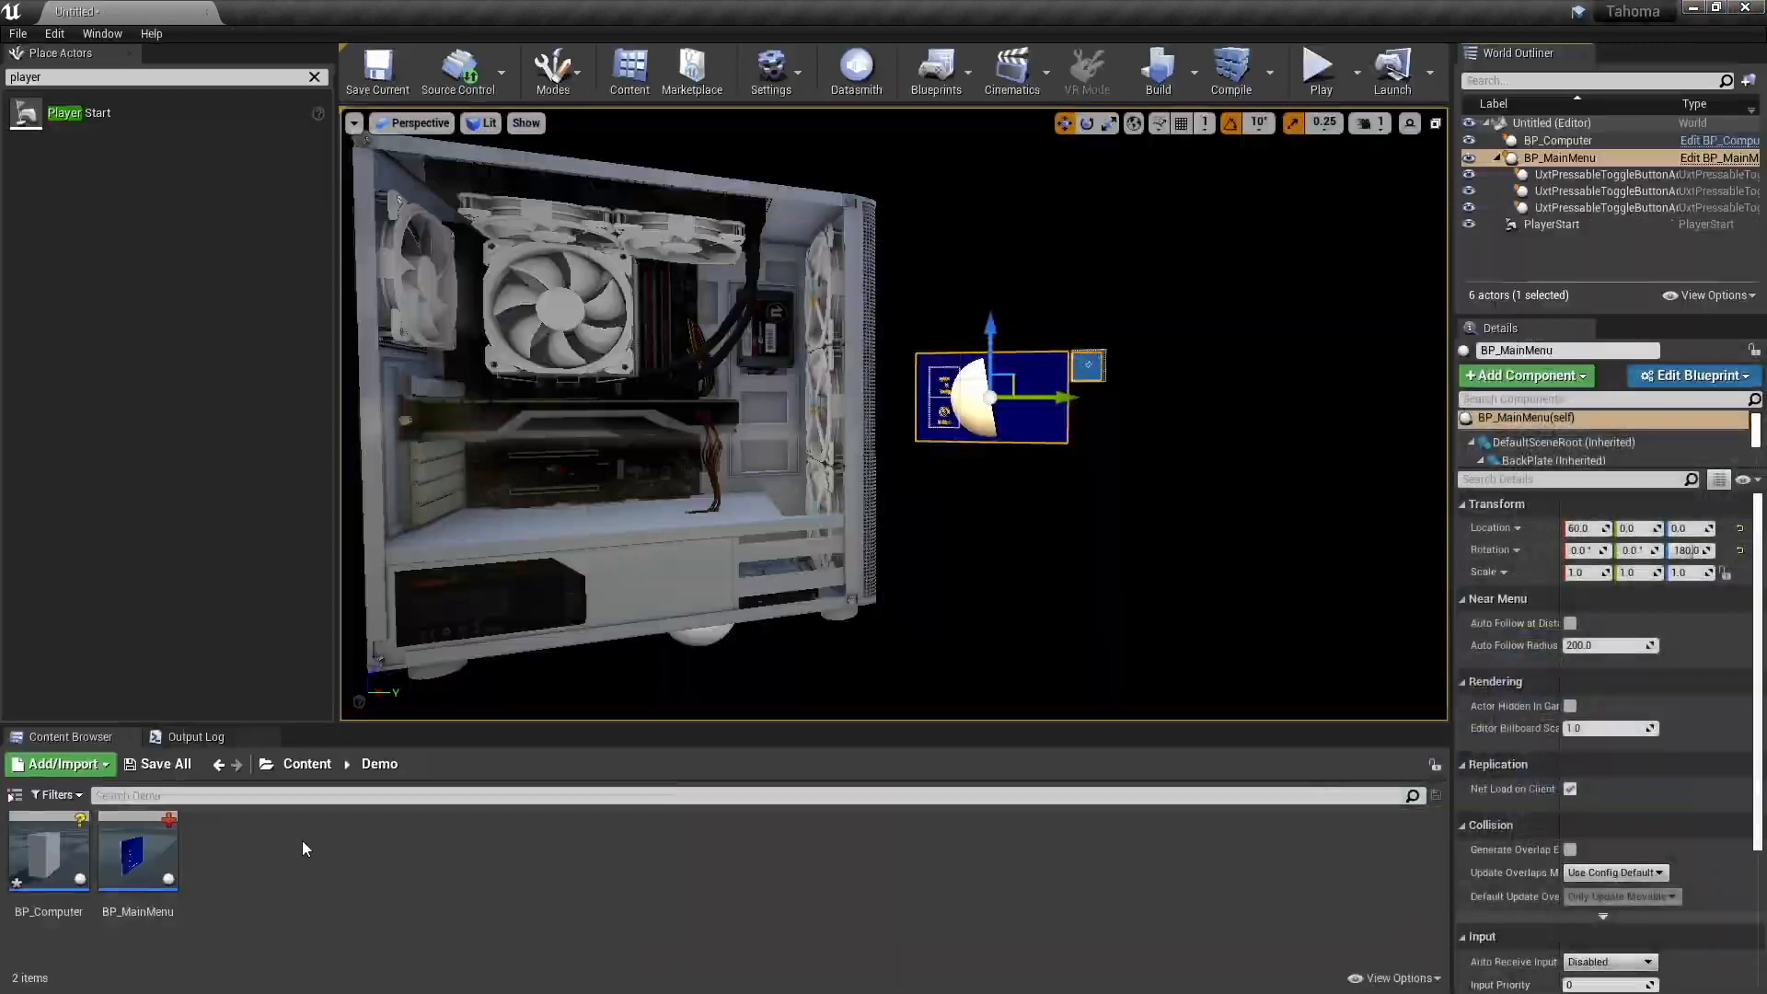
right_click(303, 842)
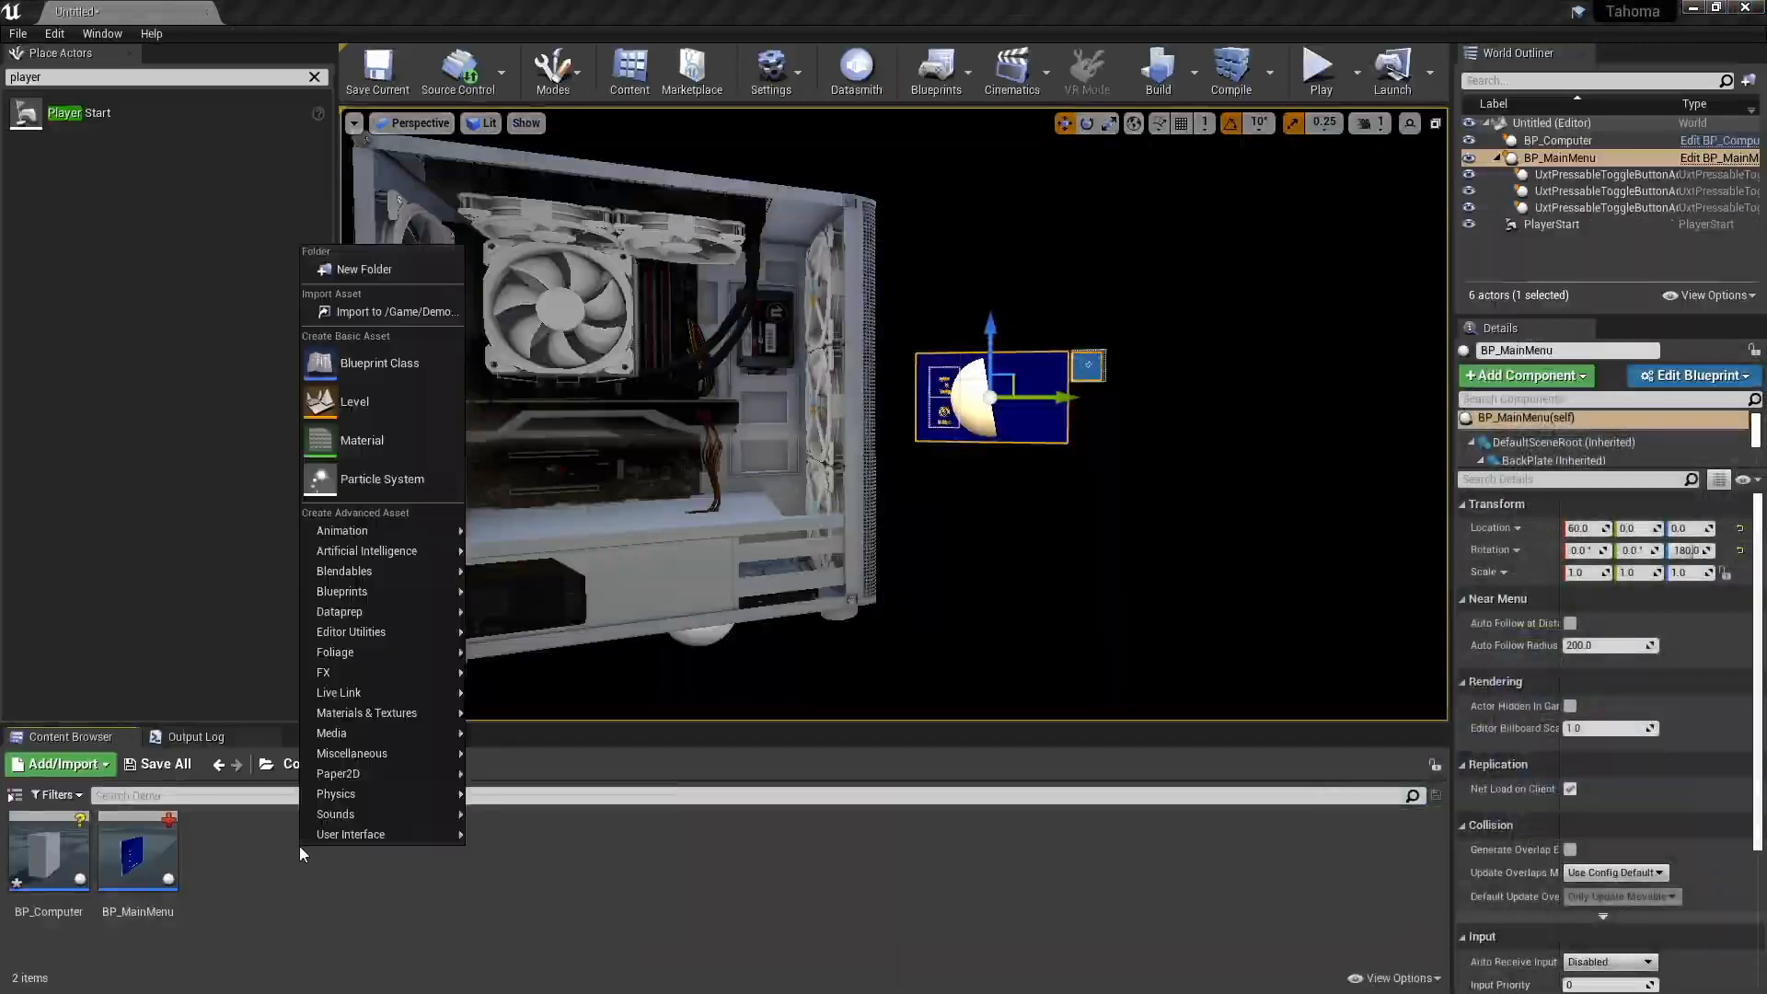
click(399, 366)
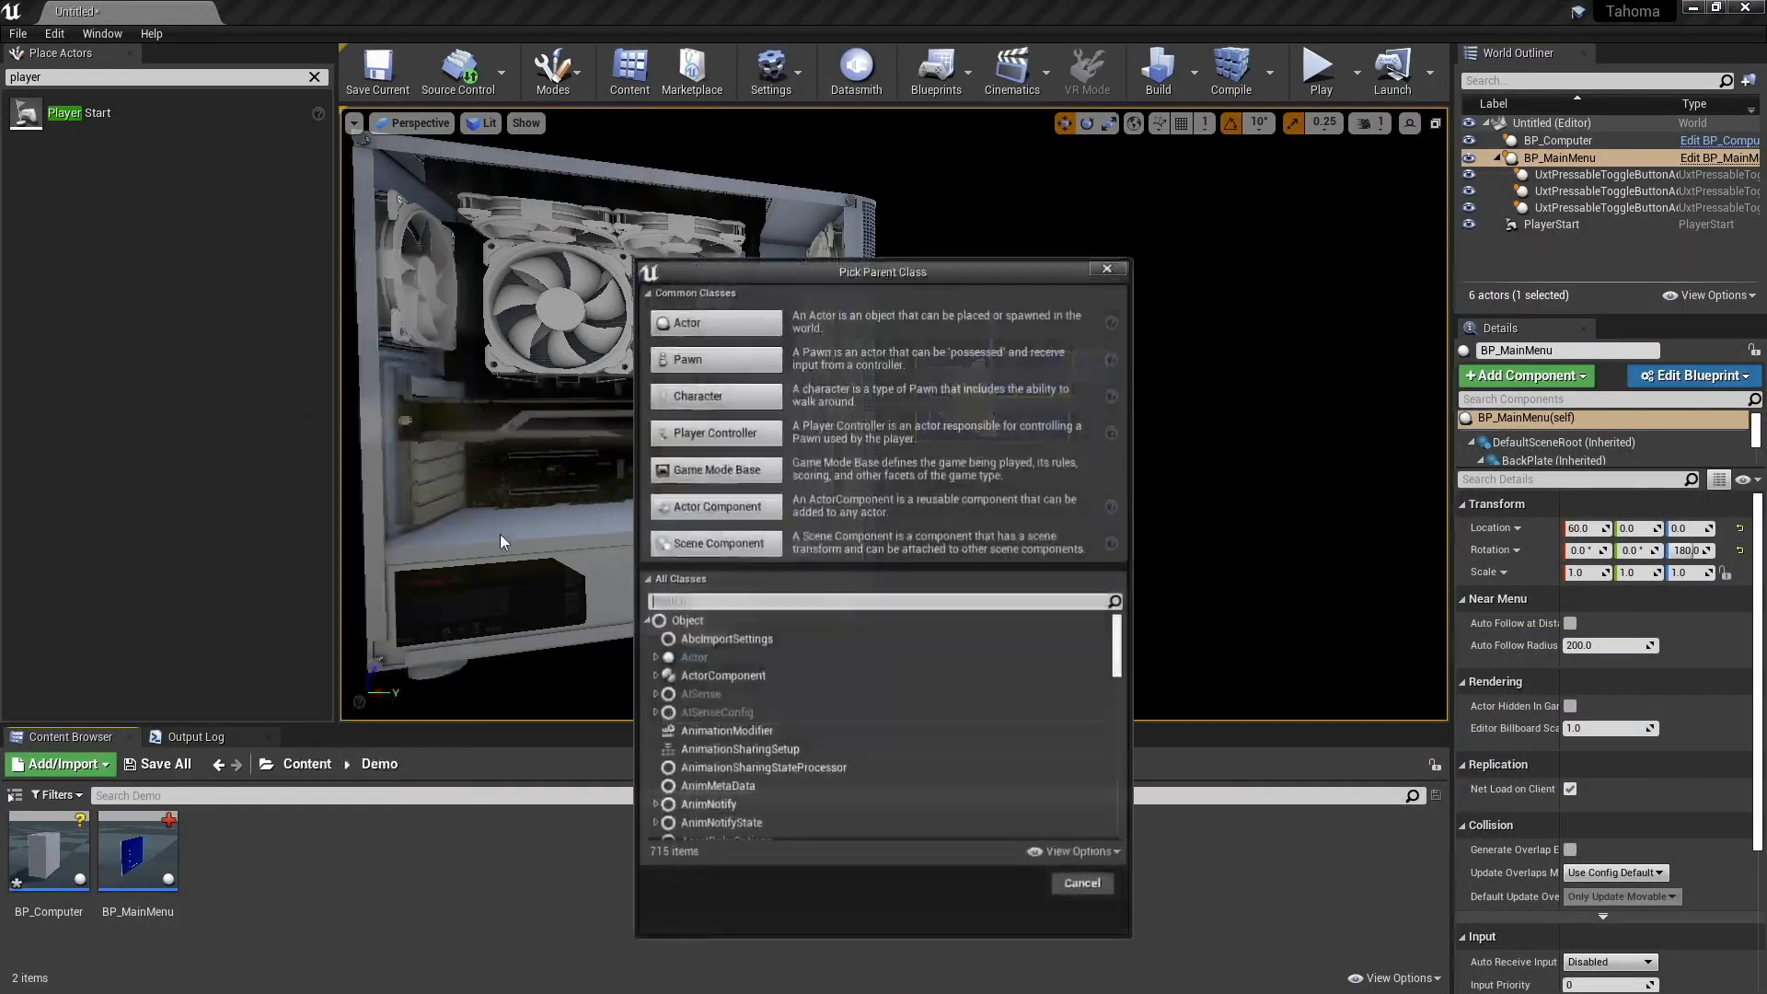
click(702, 333)
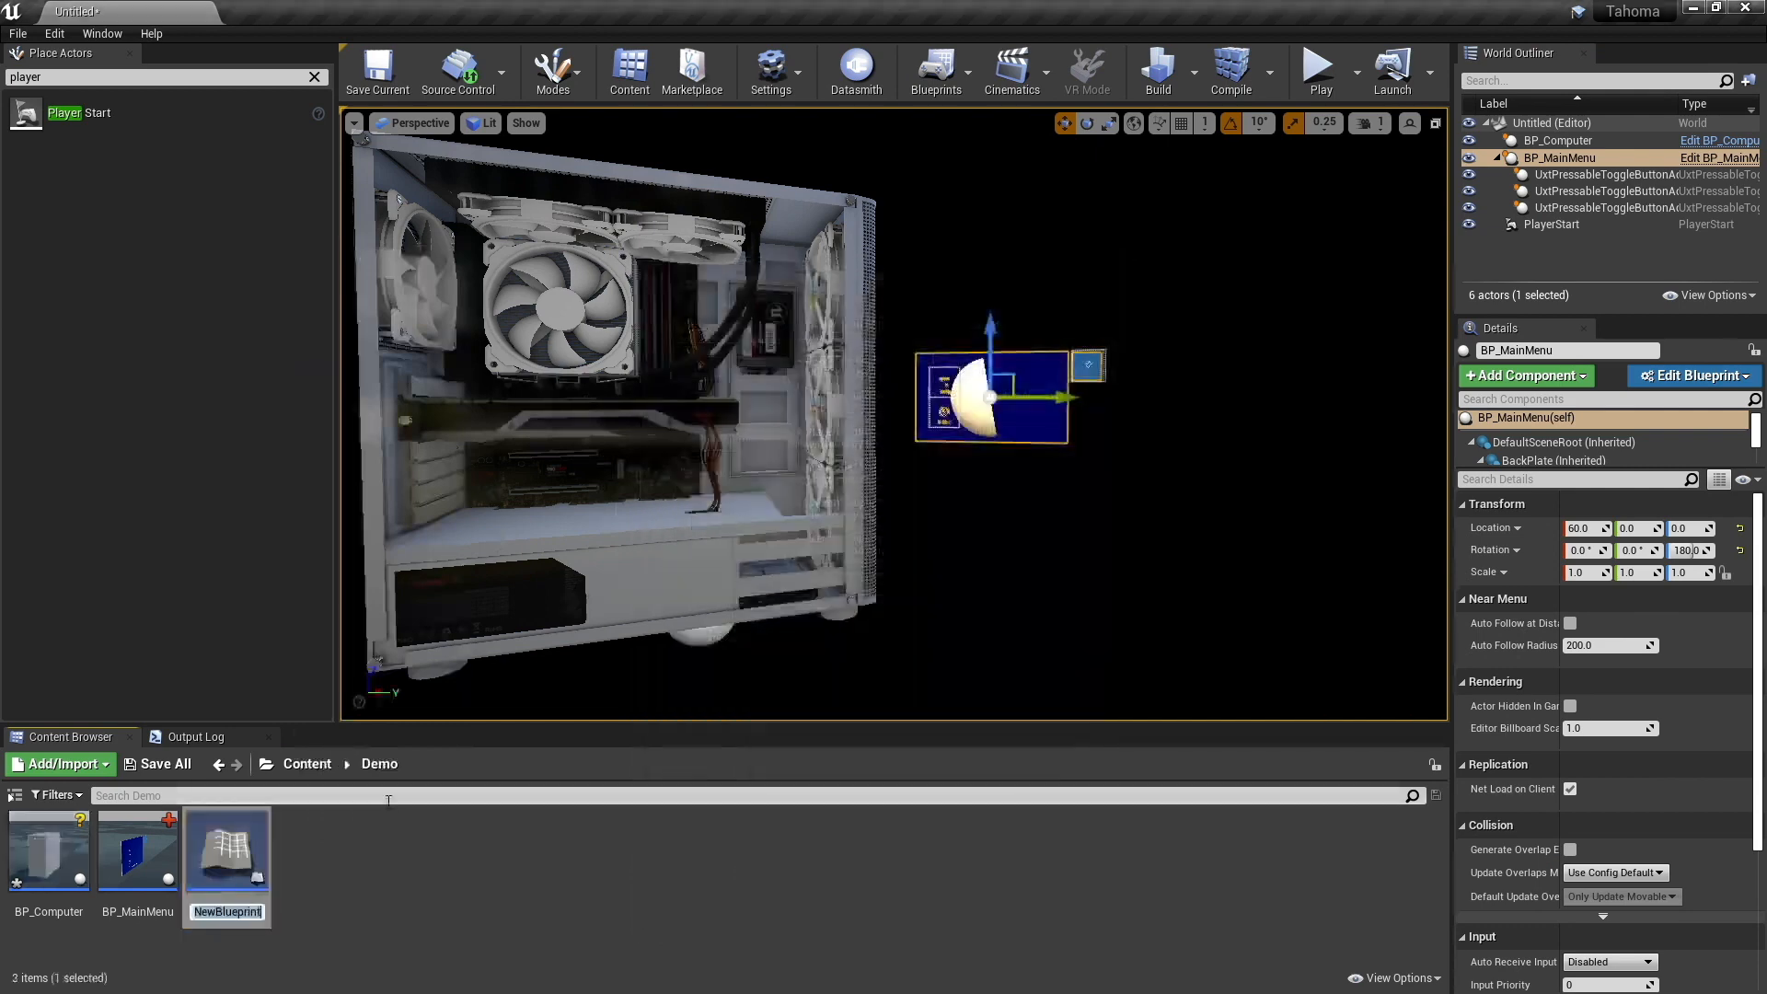
text(BP_)
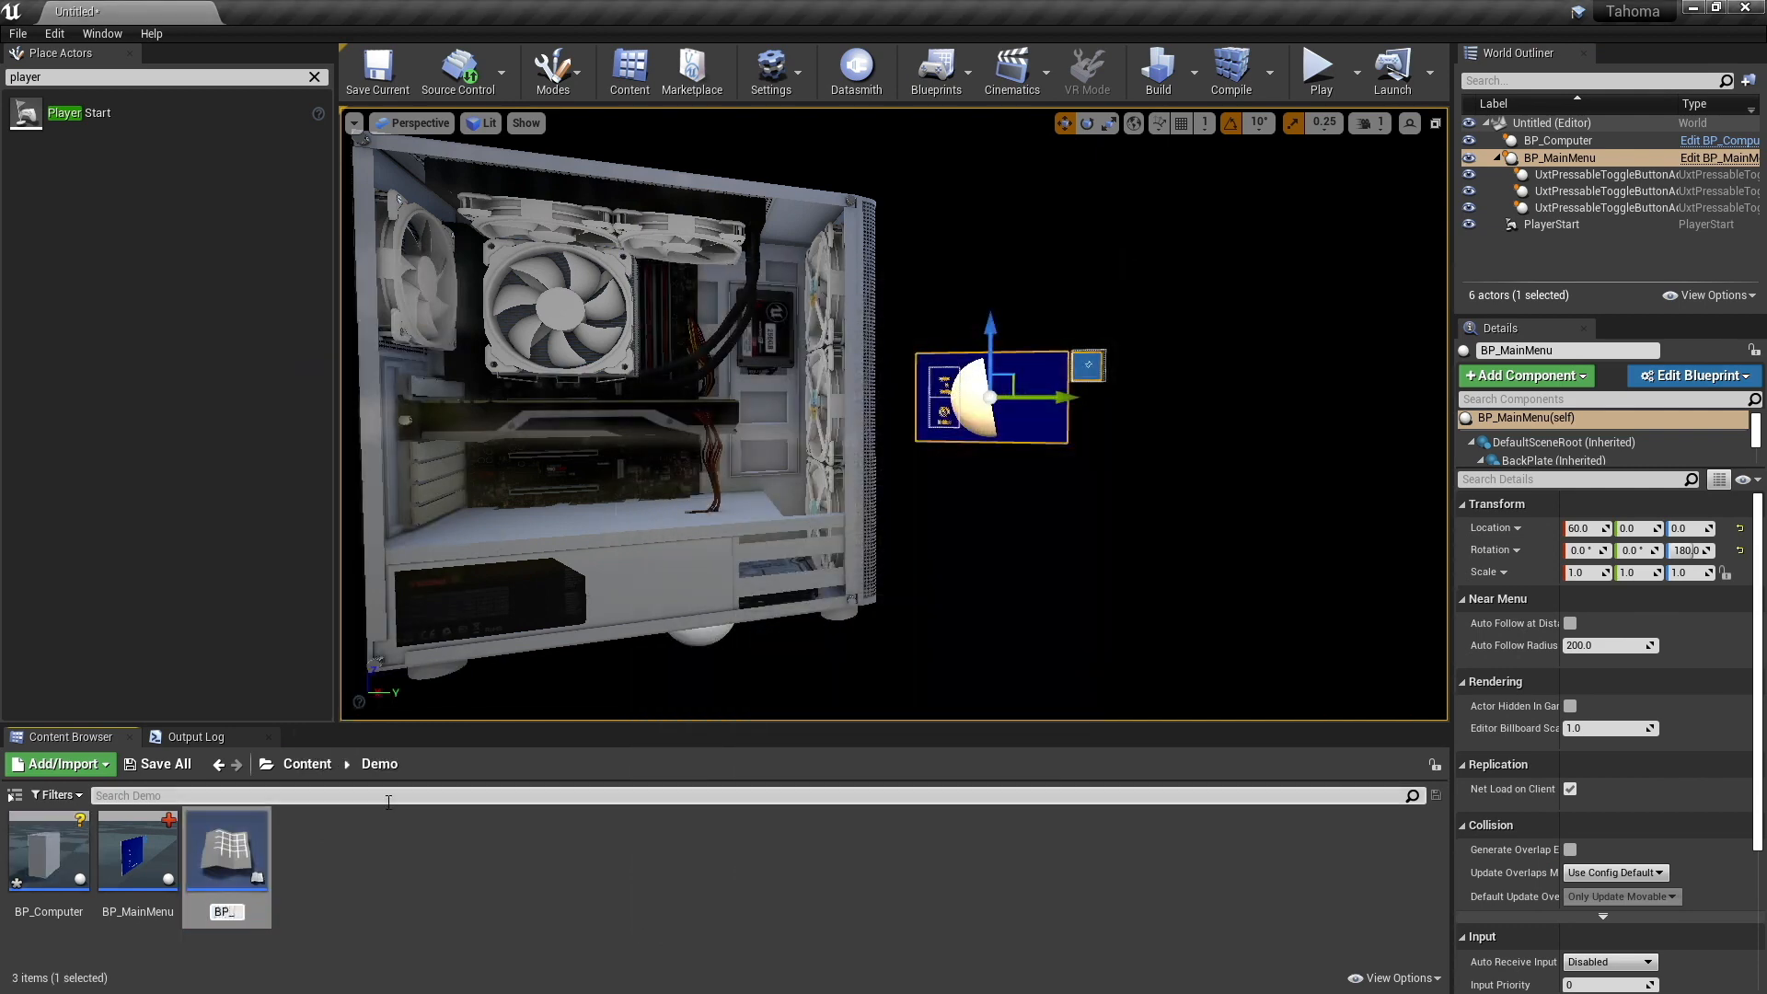
text(Config)
key(Return)
click(340, 868)
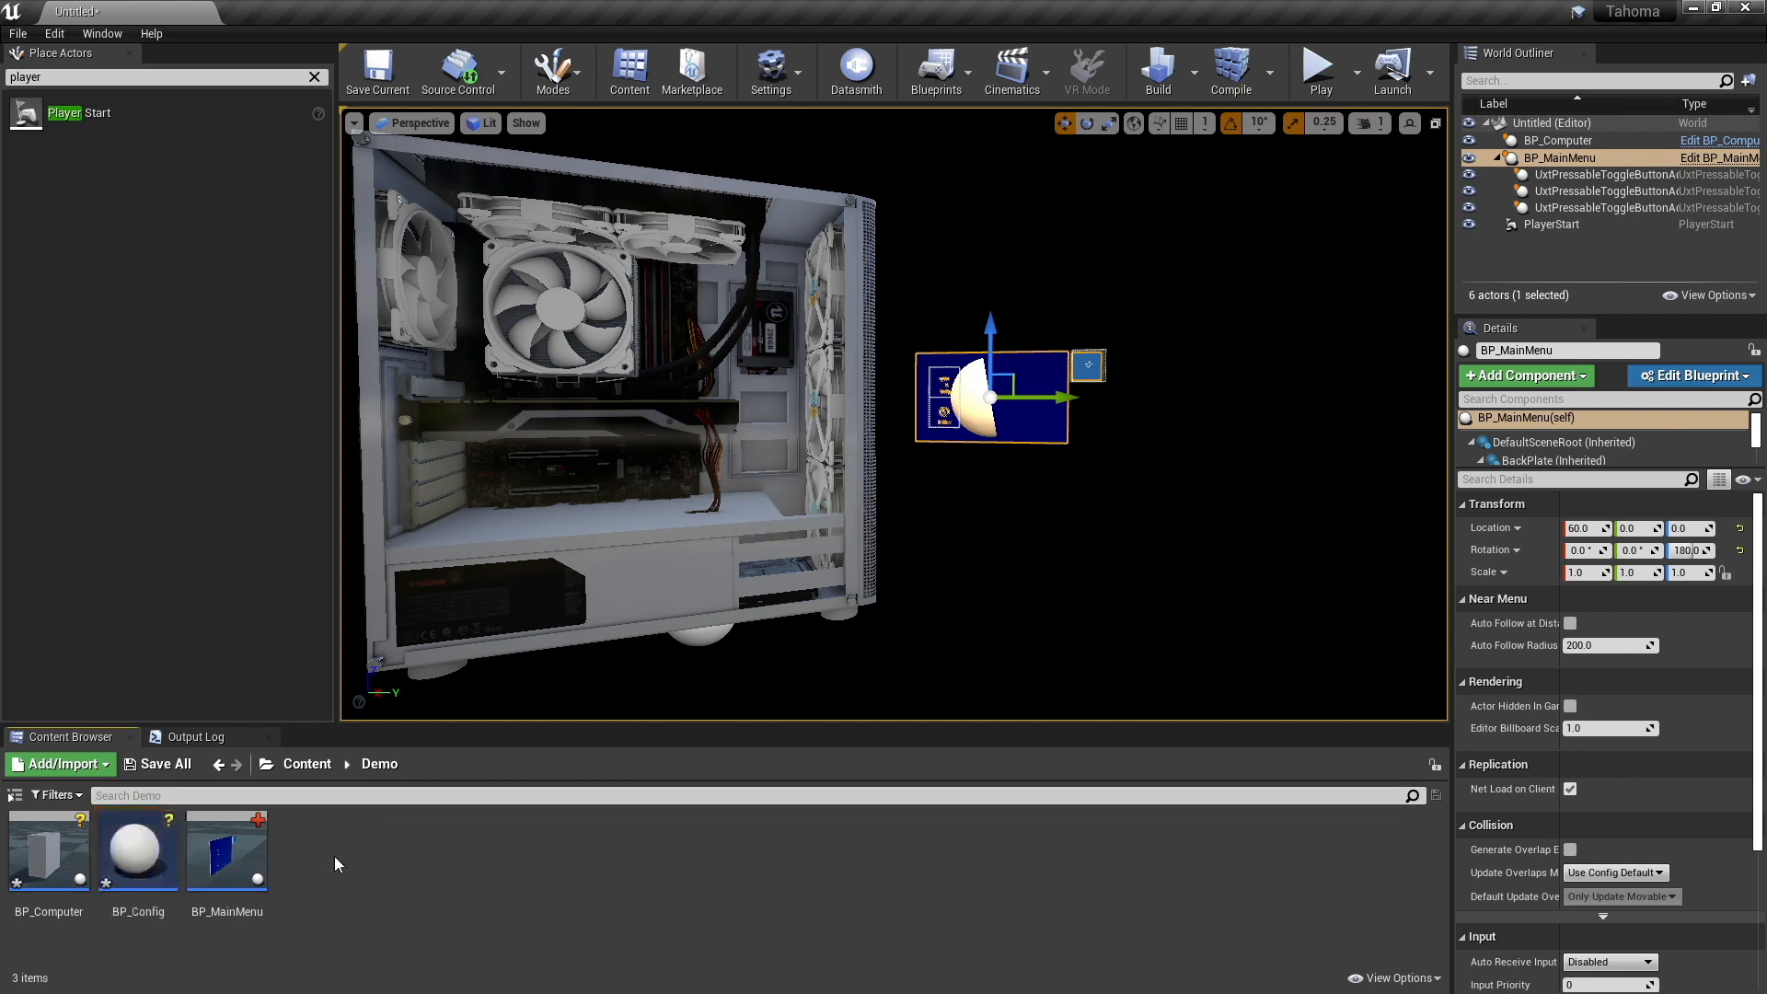
double_click(152, 842)
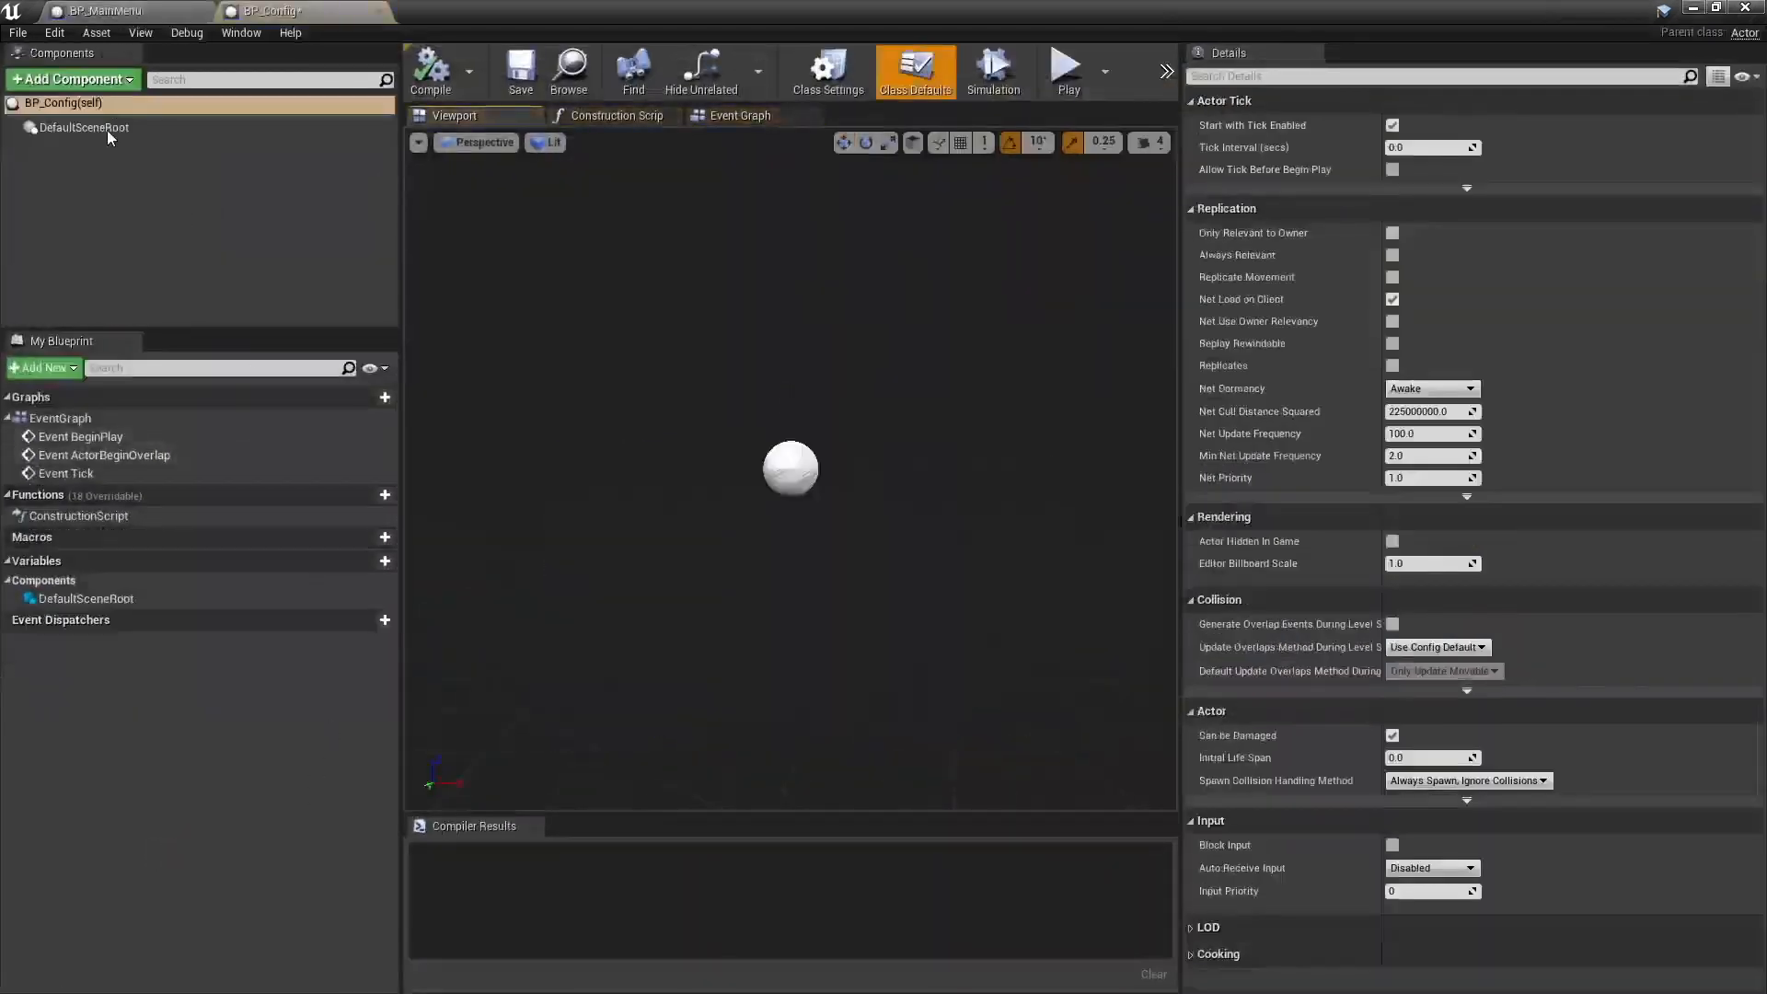
- Add a Uxt UI Element component to BP_Config and make it the root in place of DefaultSceneRoot
click(99, 81)
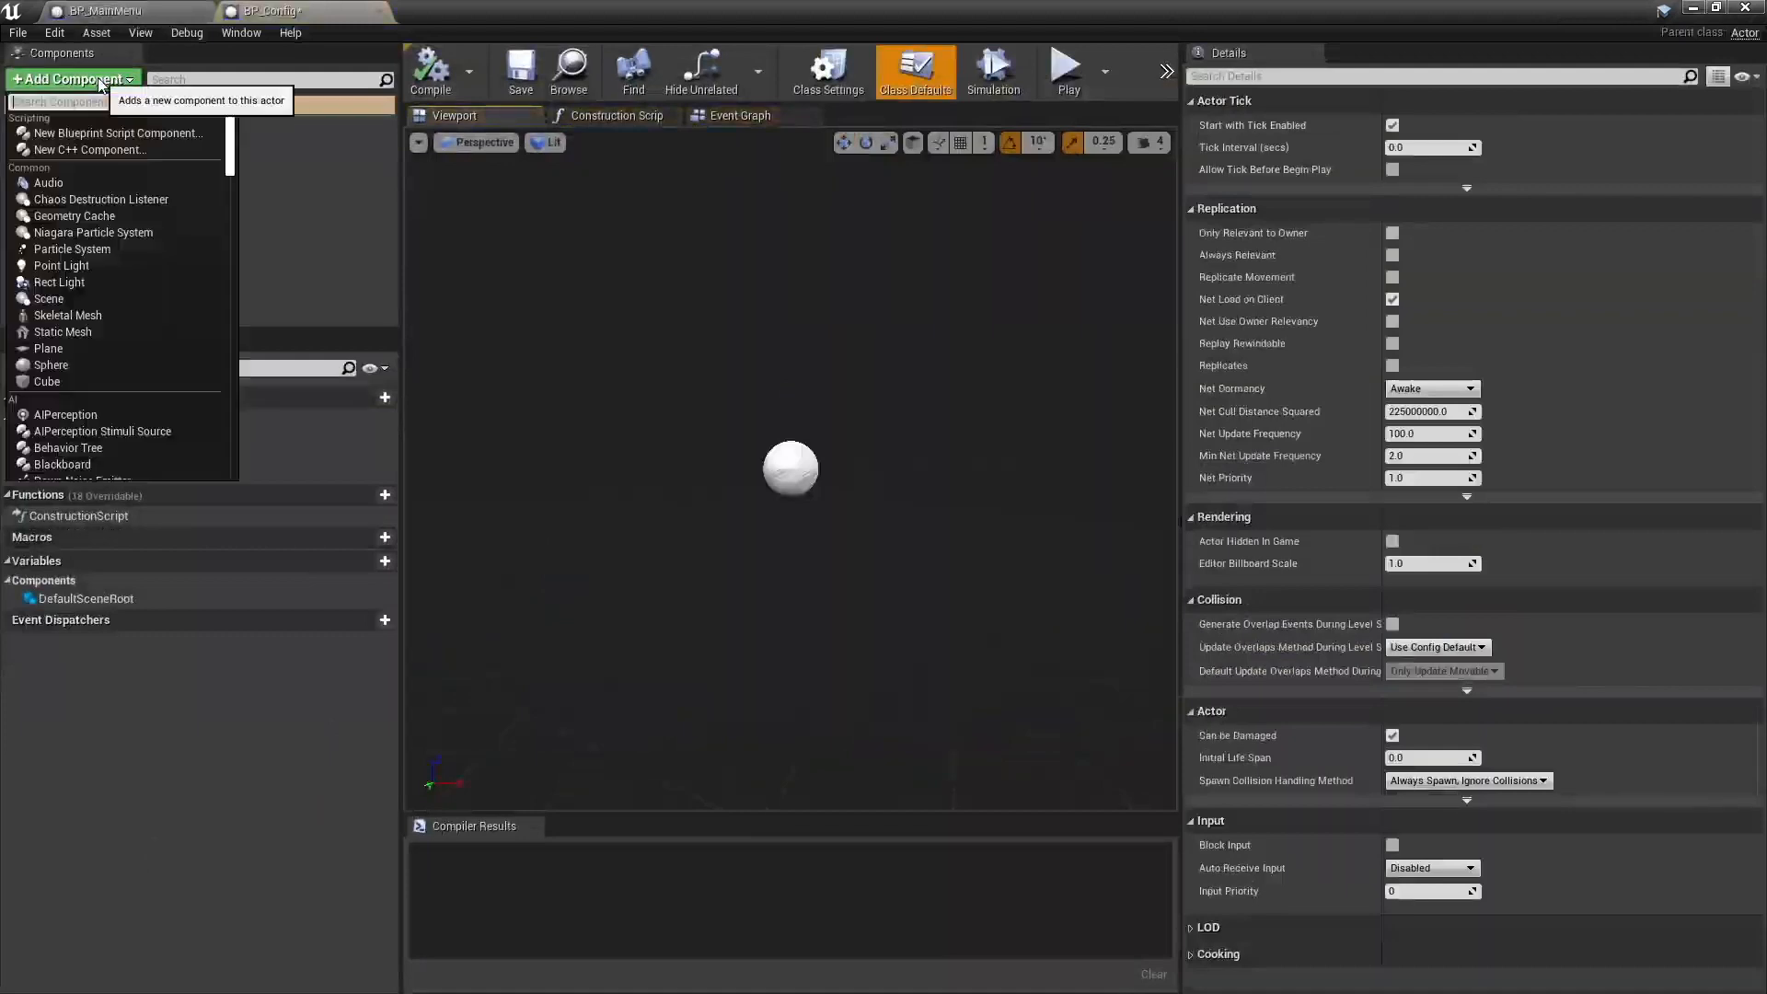
text(uxt)
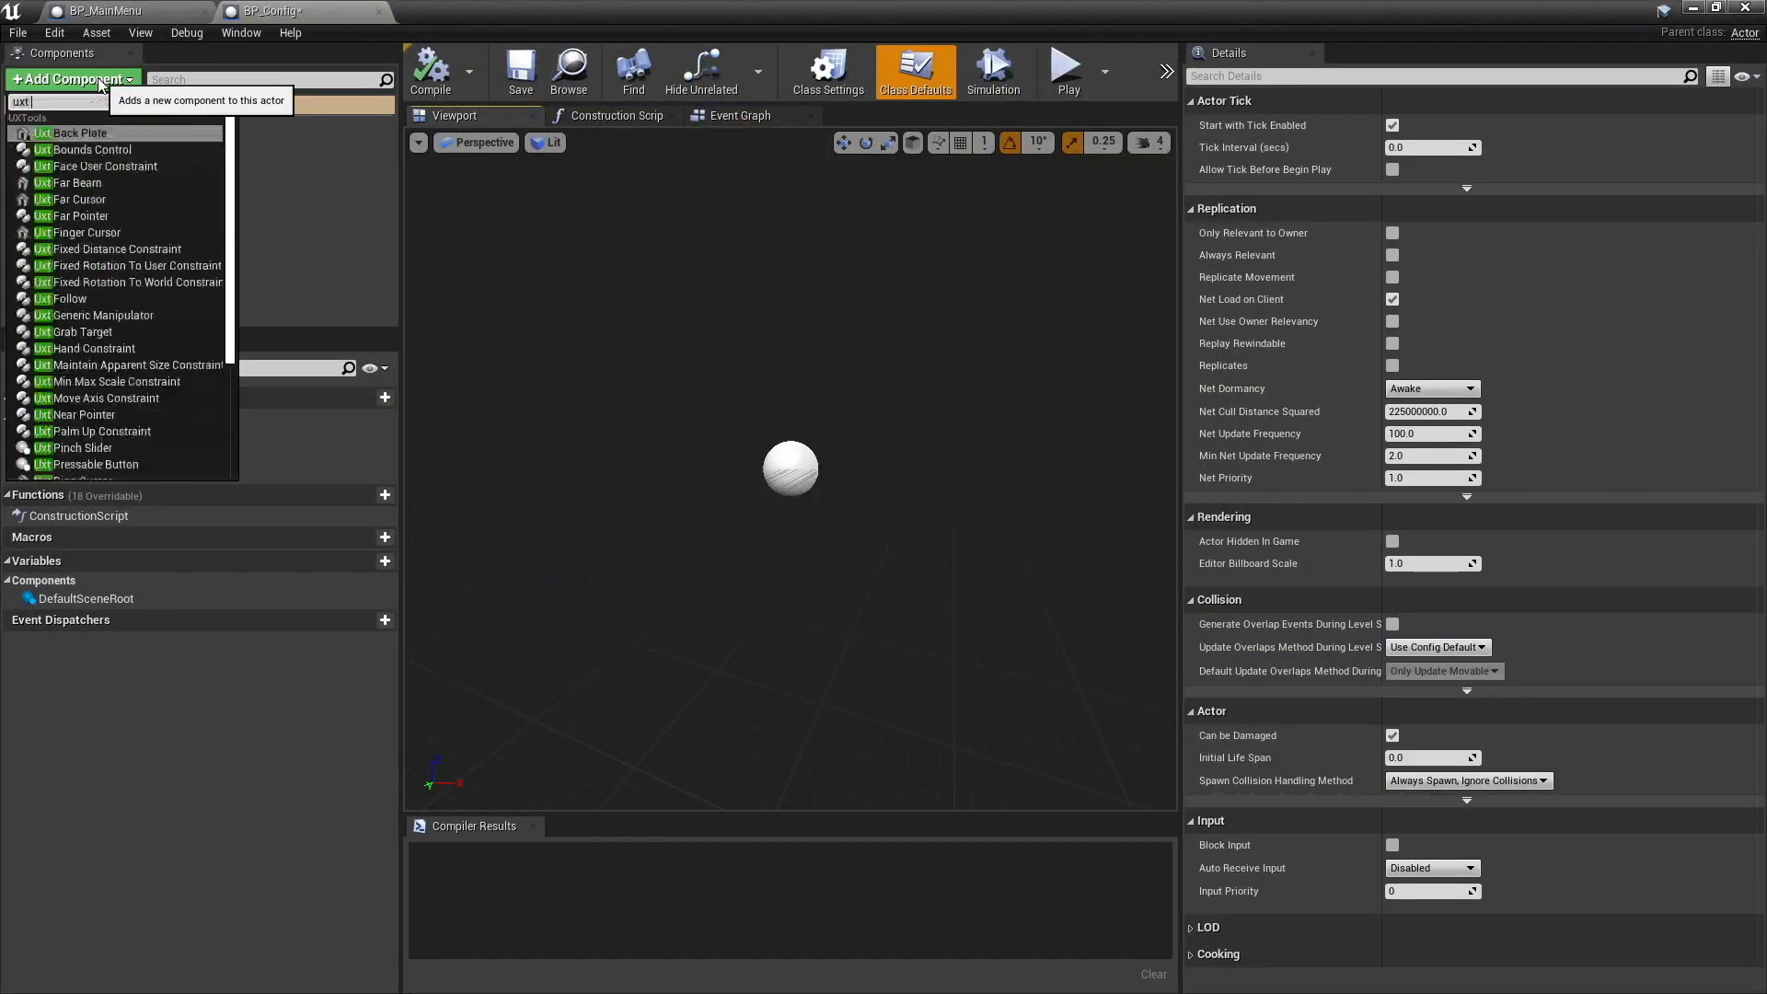
text( ui)
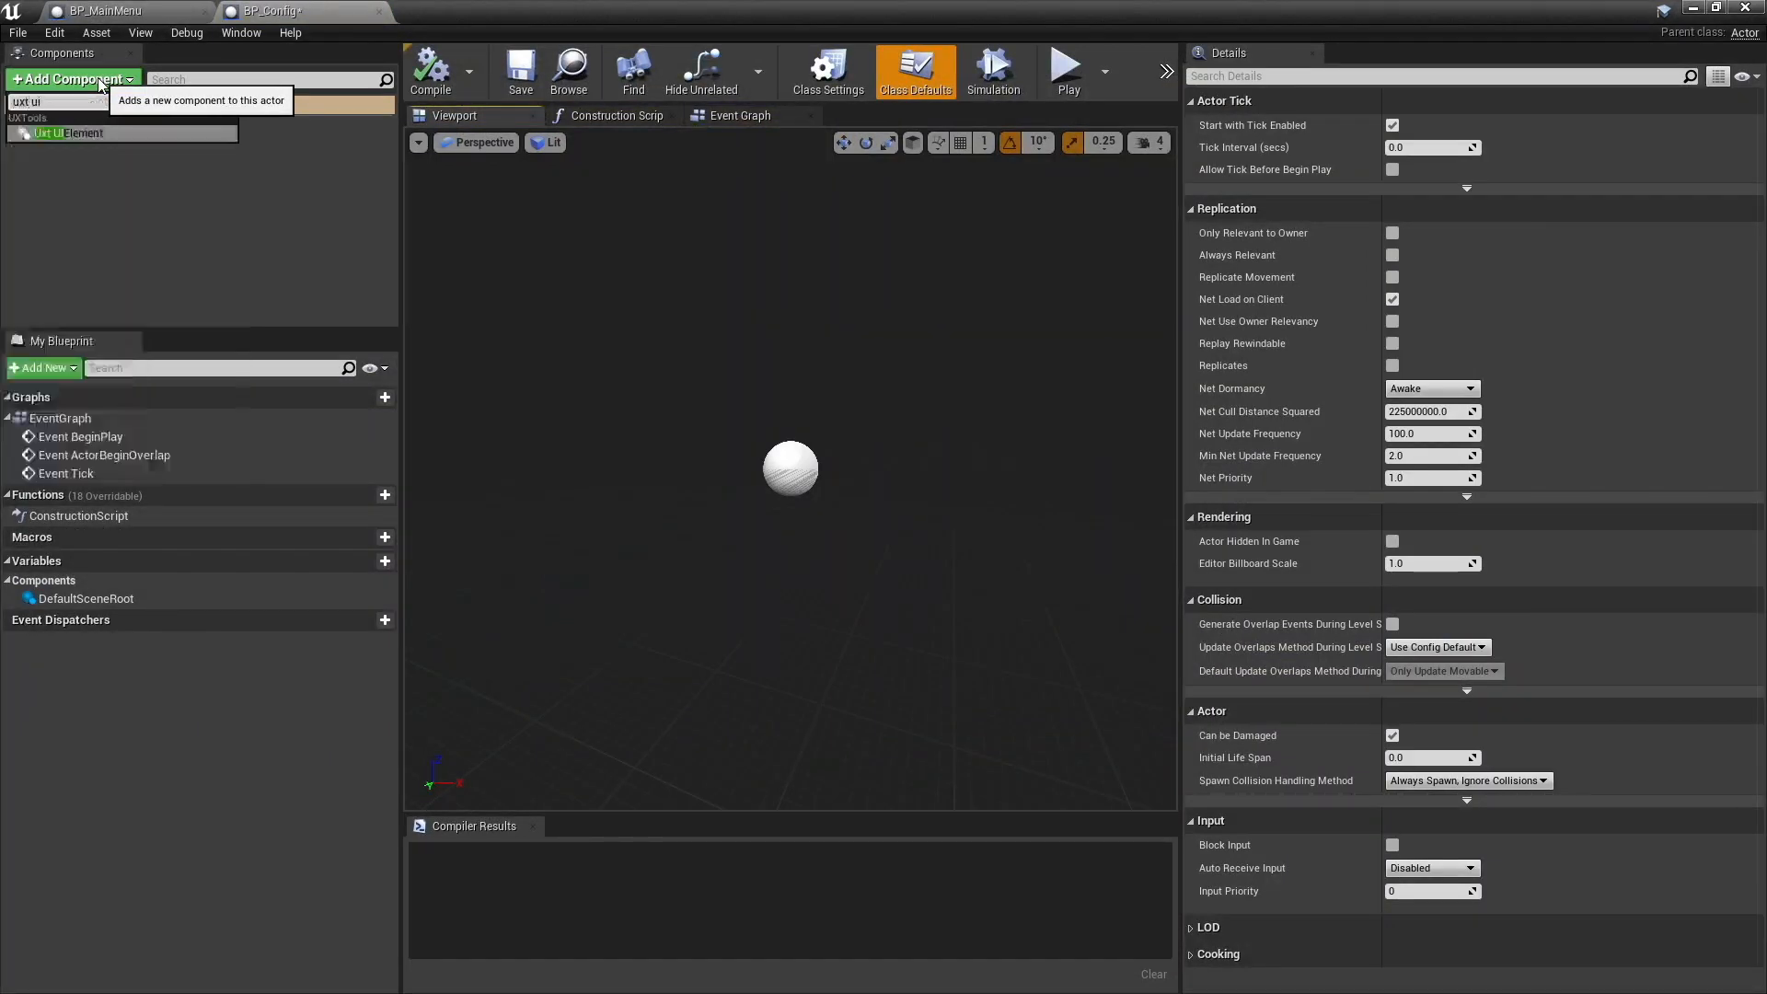
key(Return)
click(99, 181)
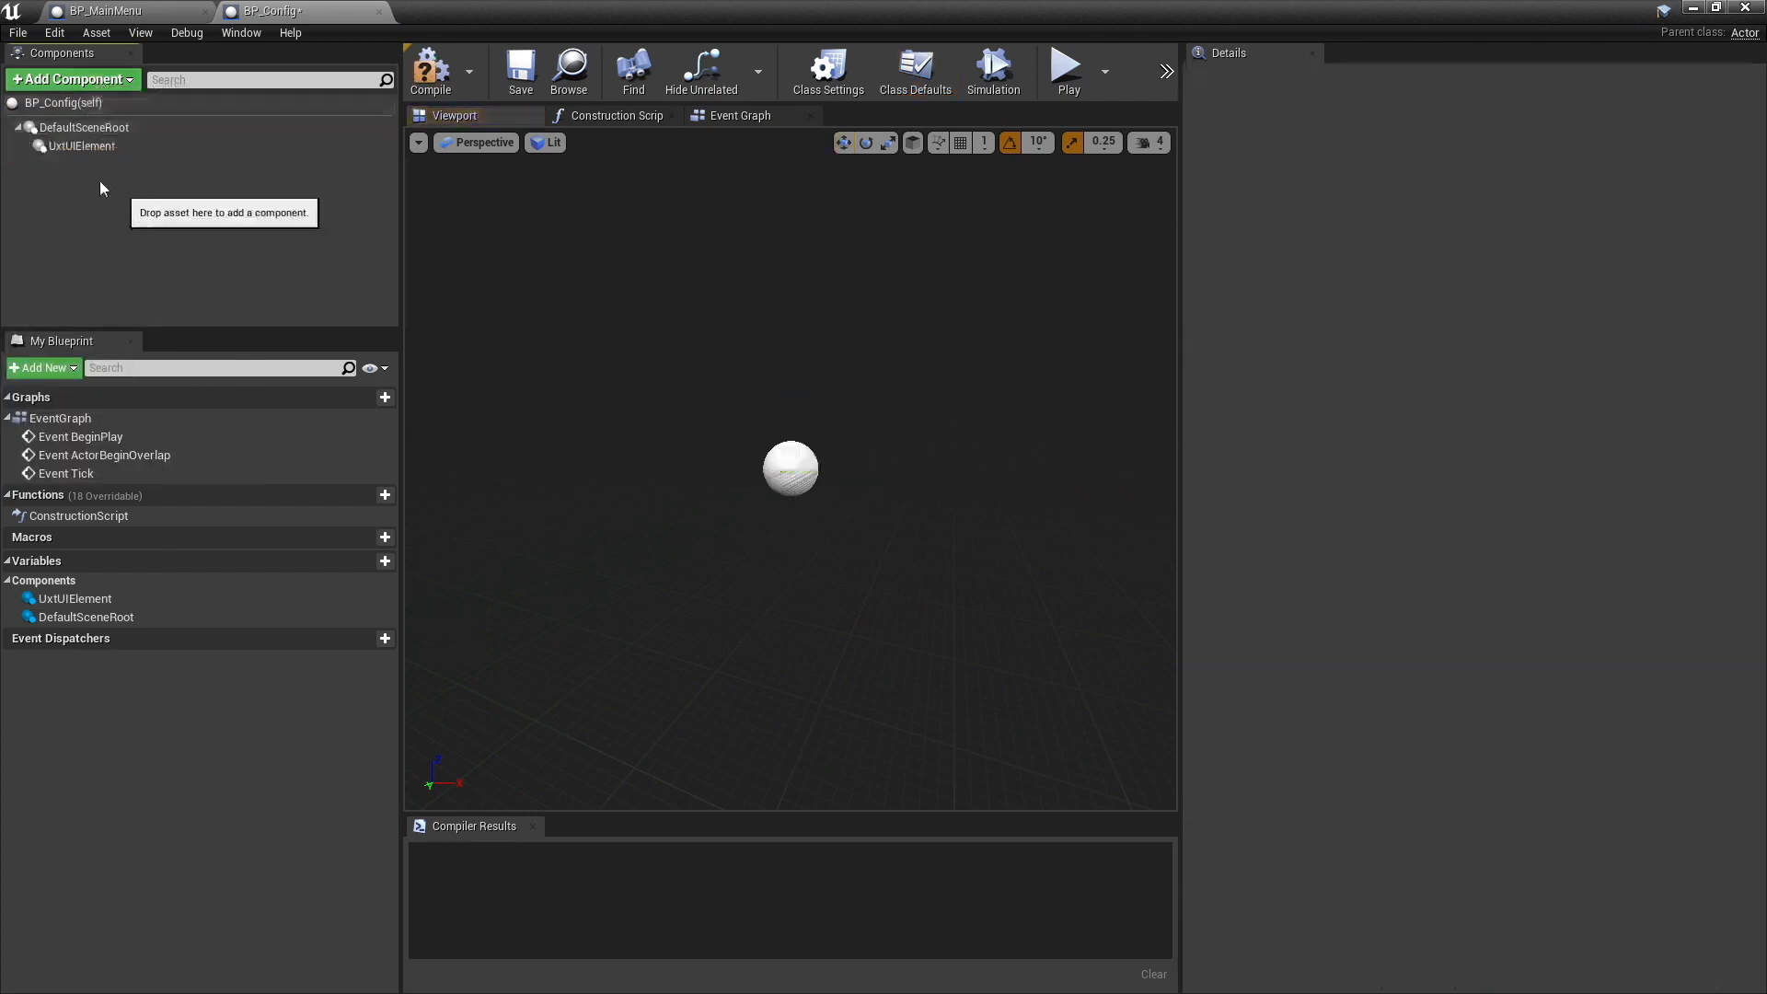
drag(76, 149, 101, 125)
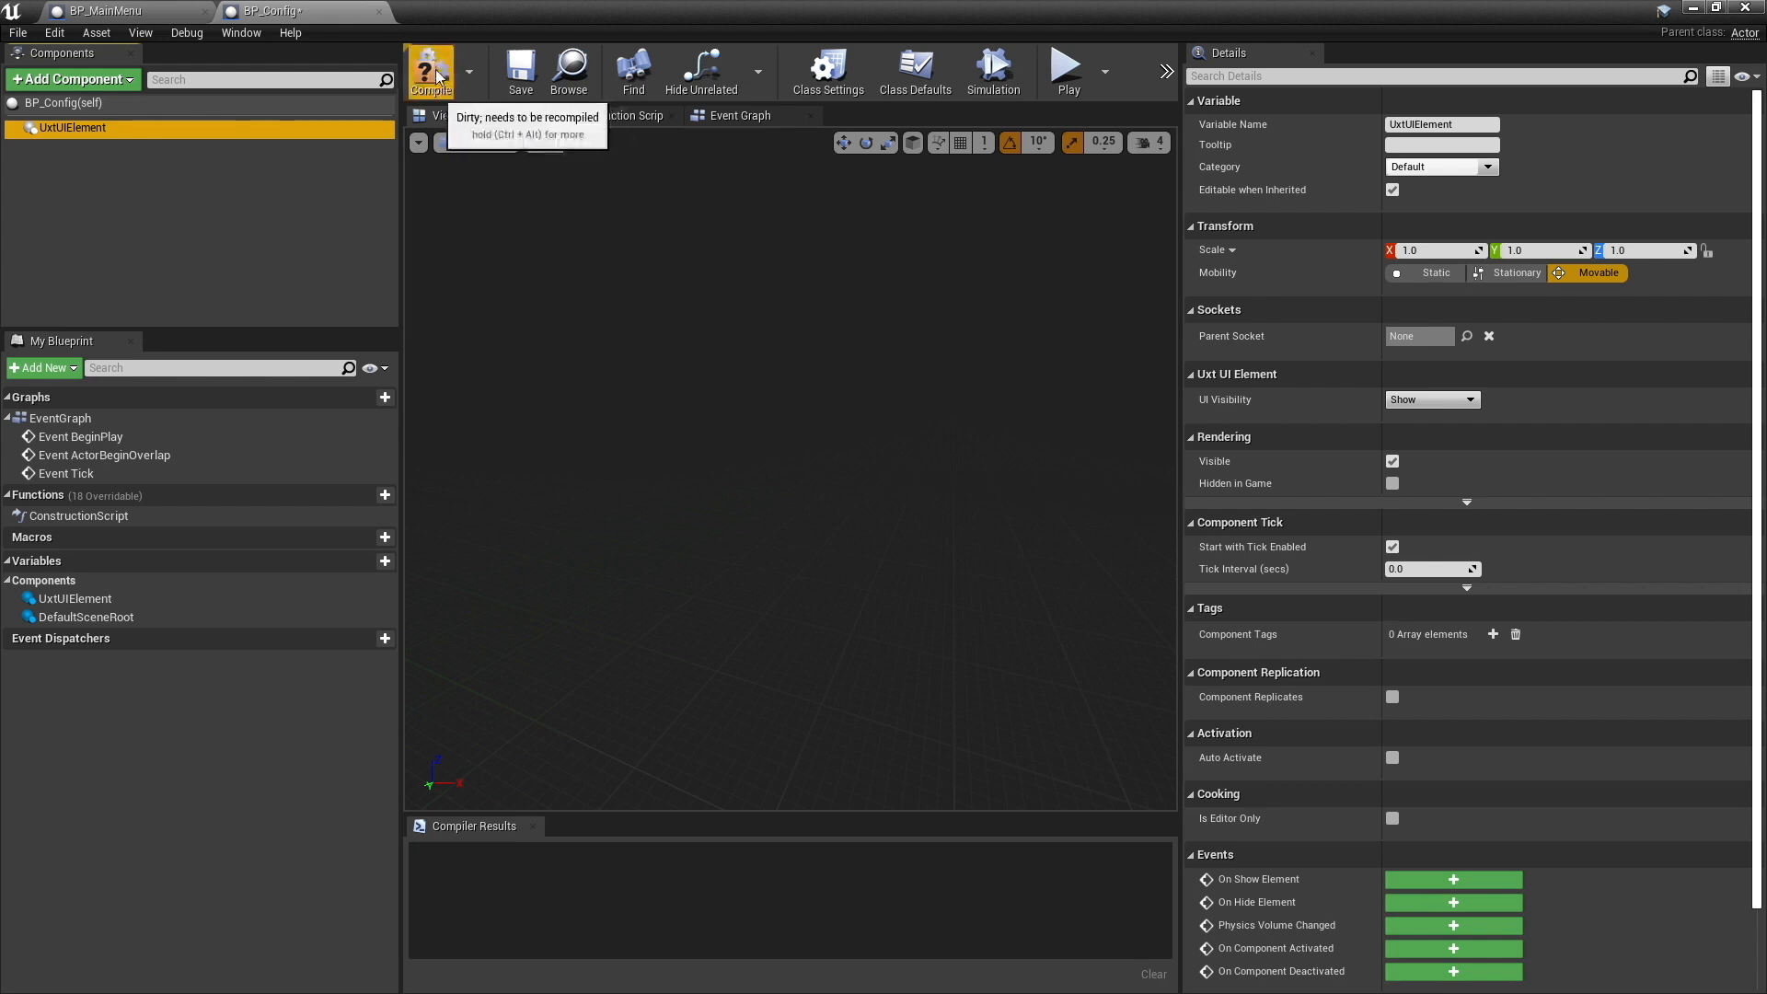
- Add a Child Actor component named Light under UxtUIElement
click(88, 79)
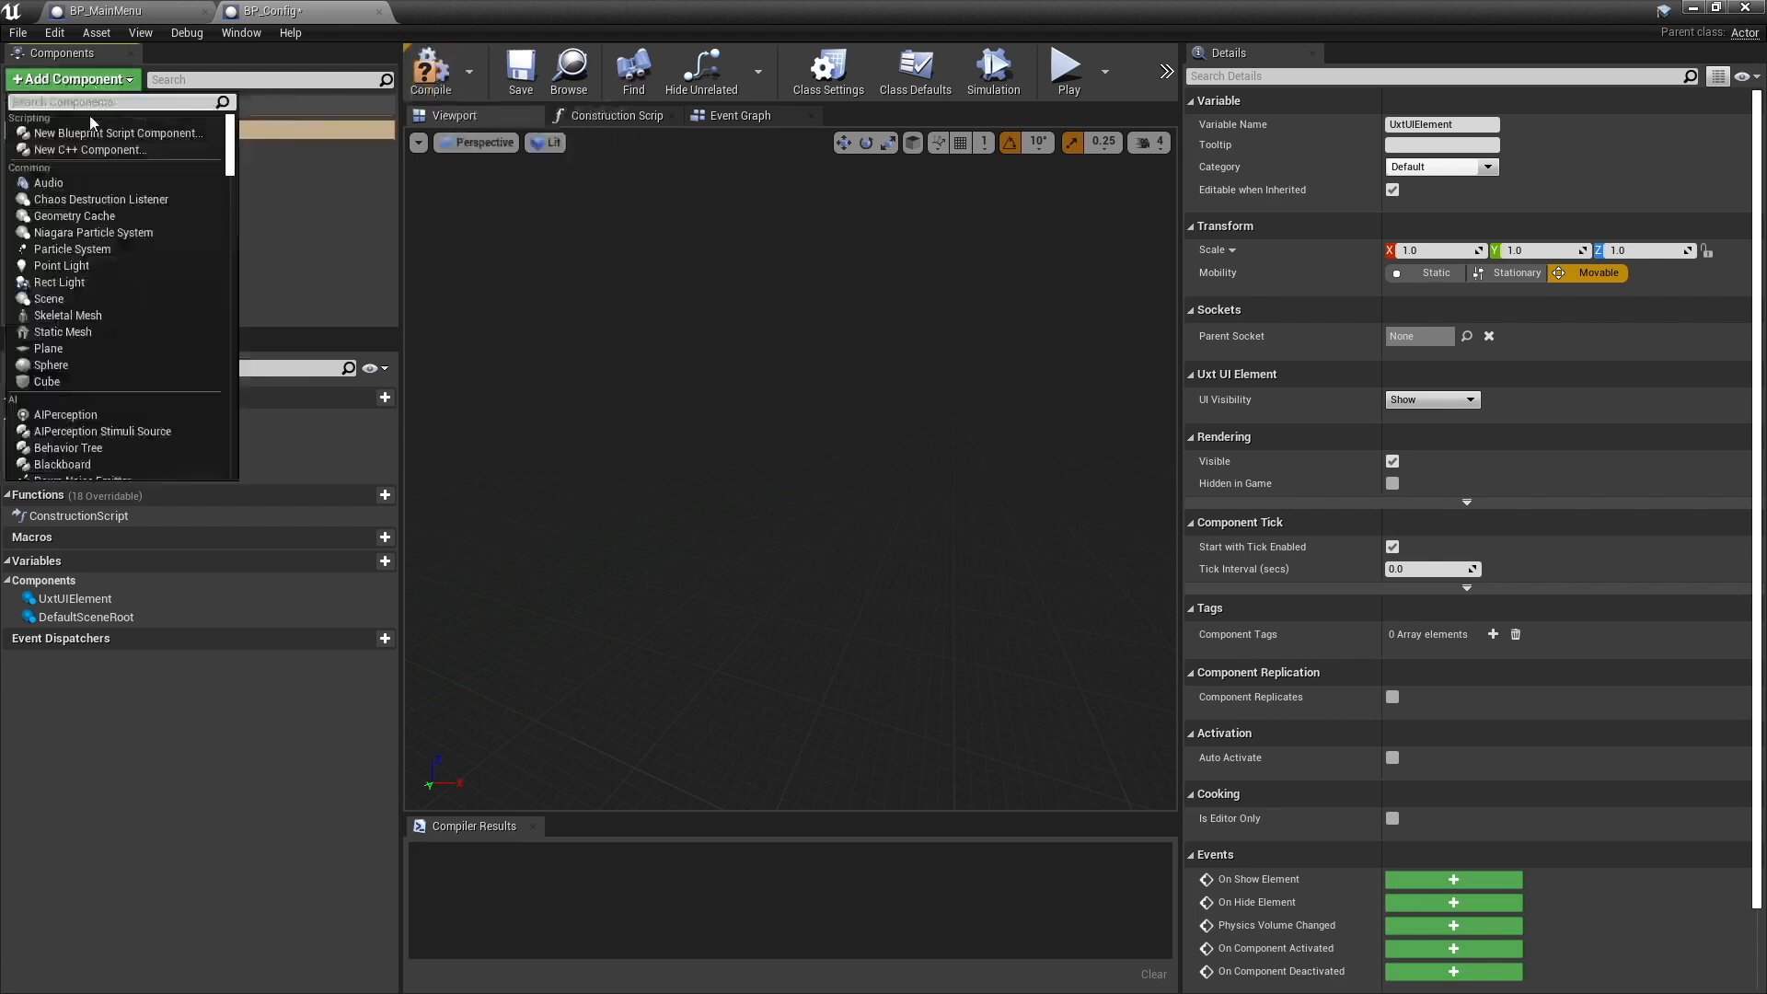
text(child)
click(89, 131)
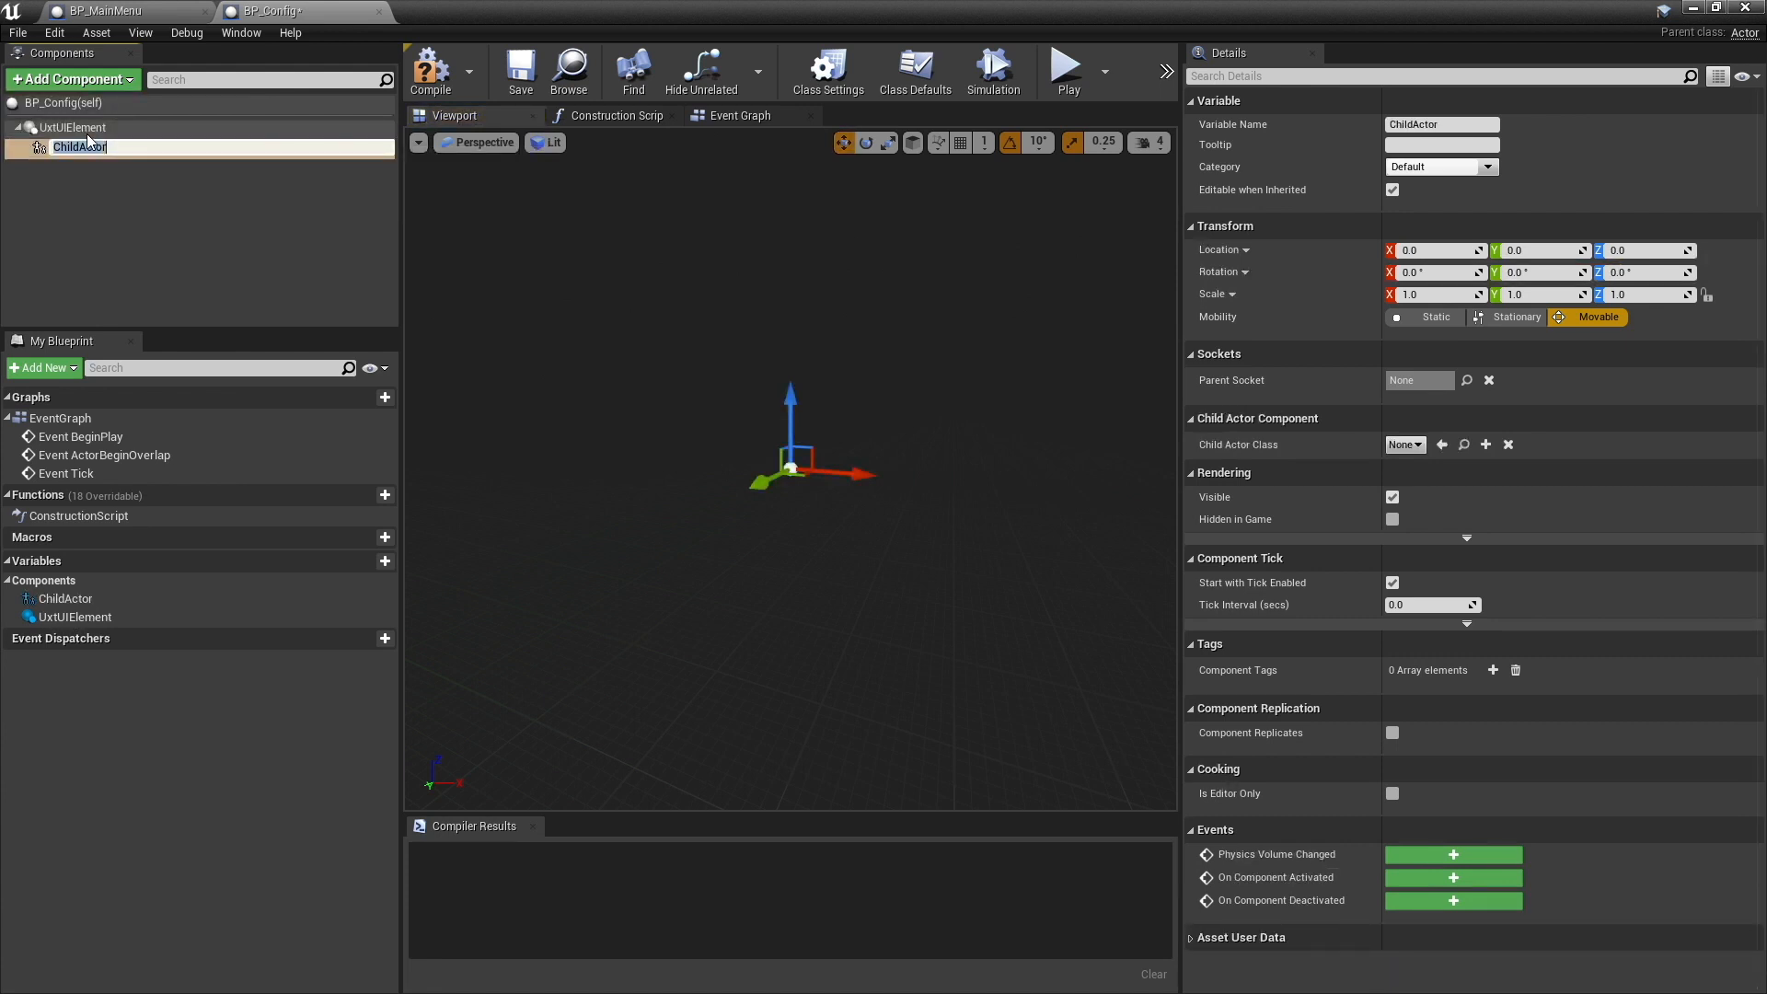
text(Light)
key(Return)
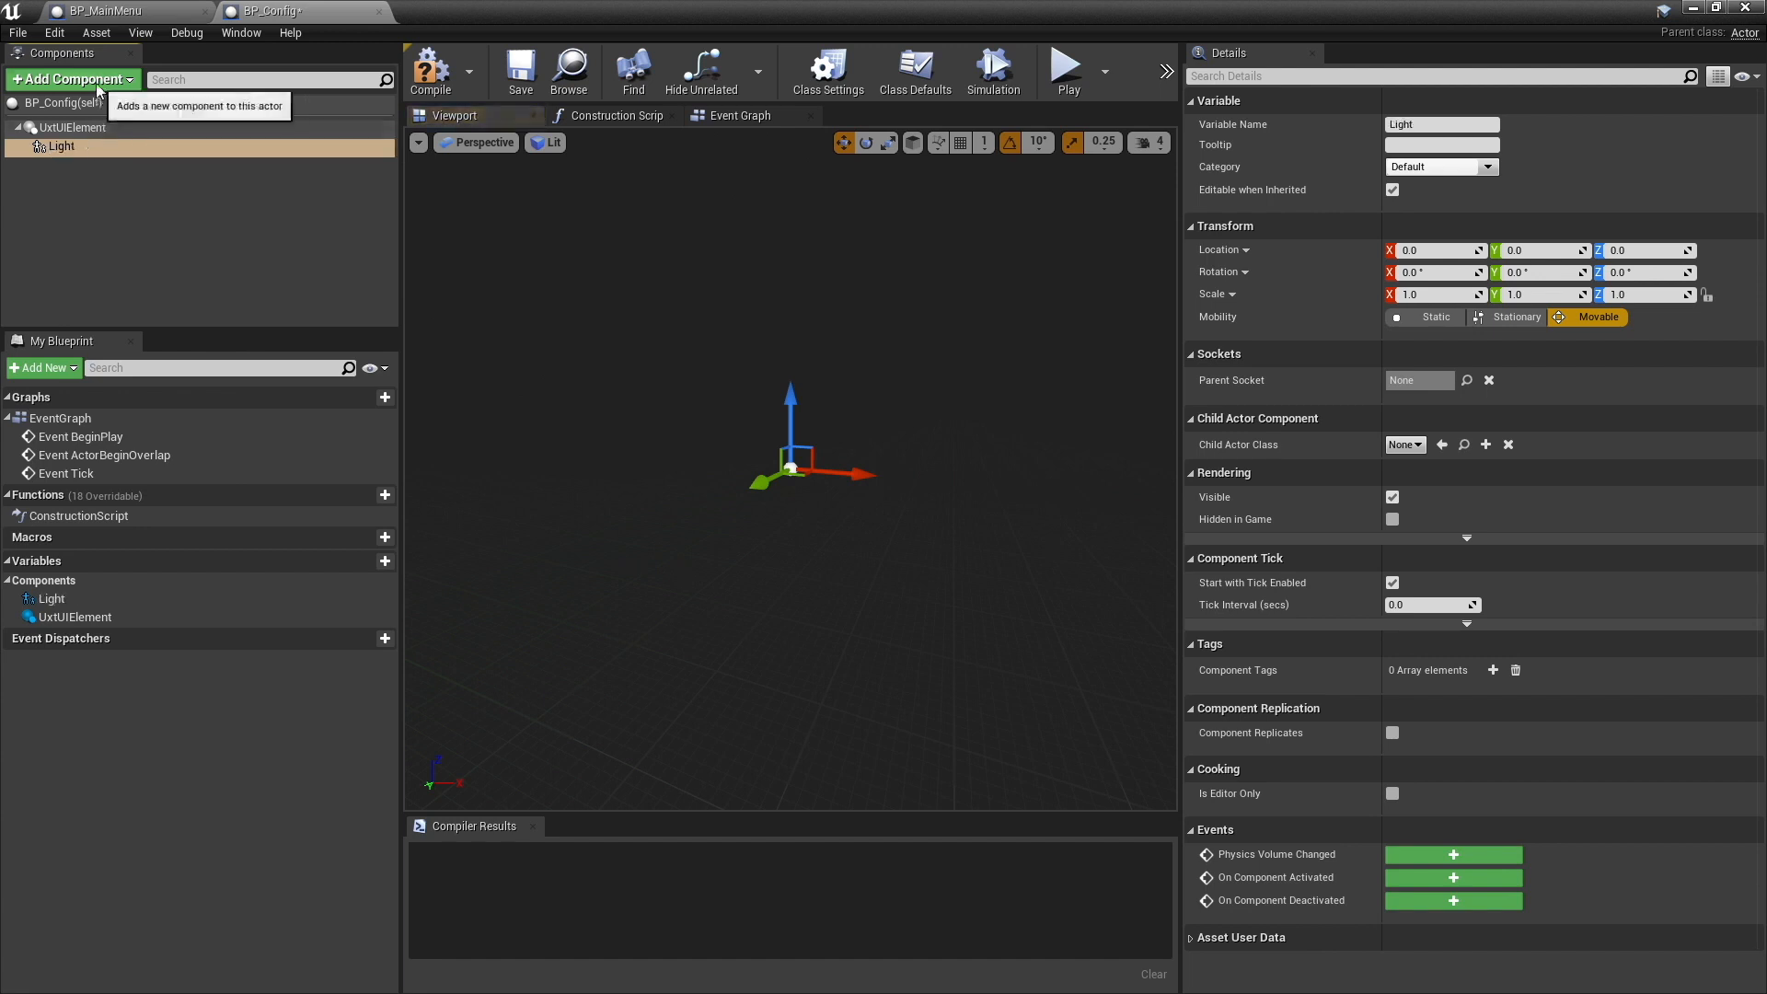
click(72, 79)
text(child)
key(Return)
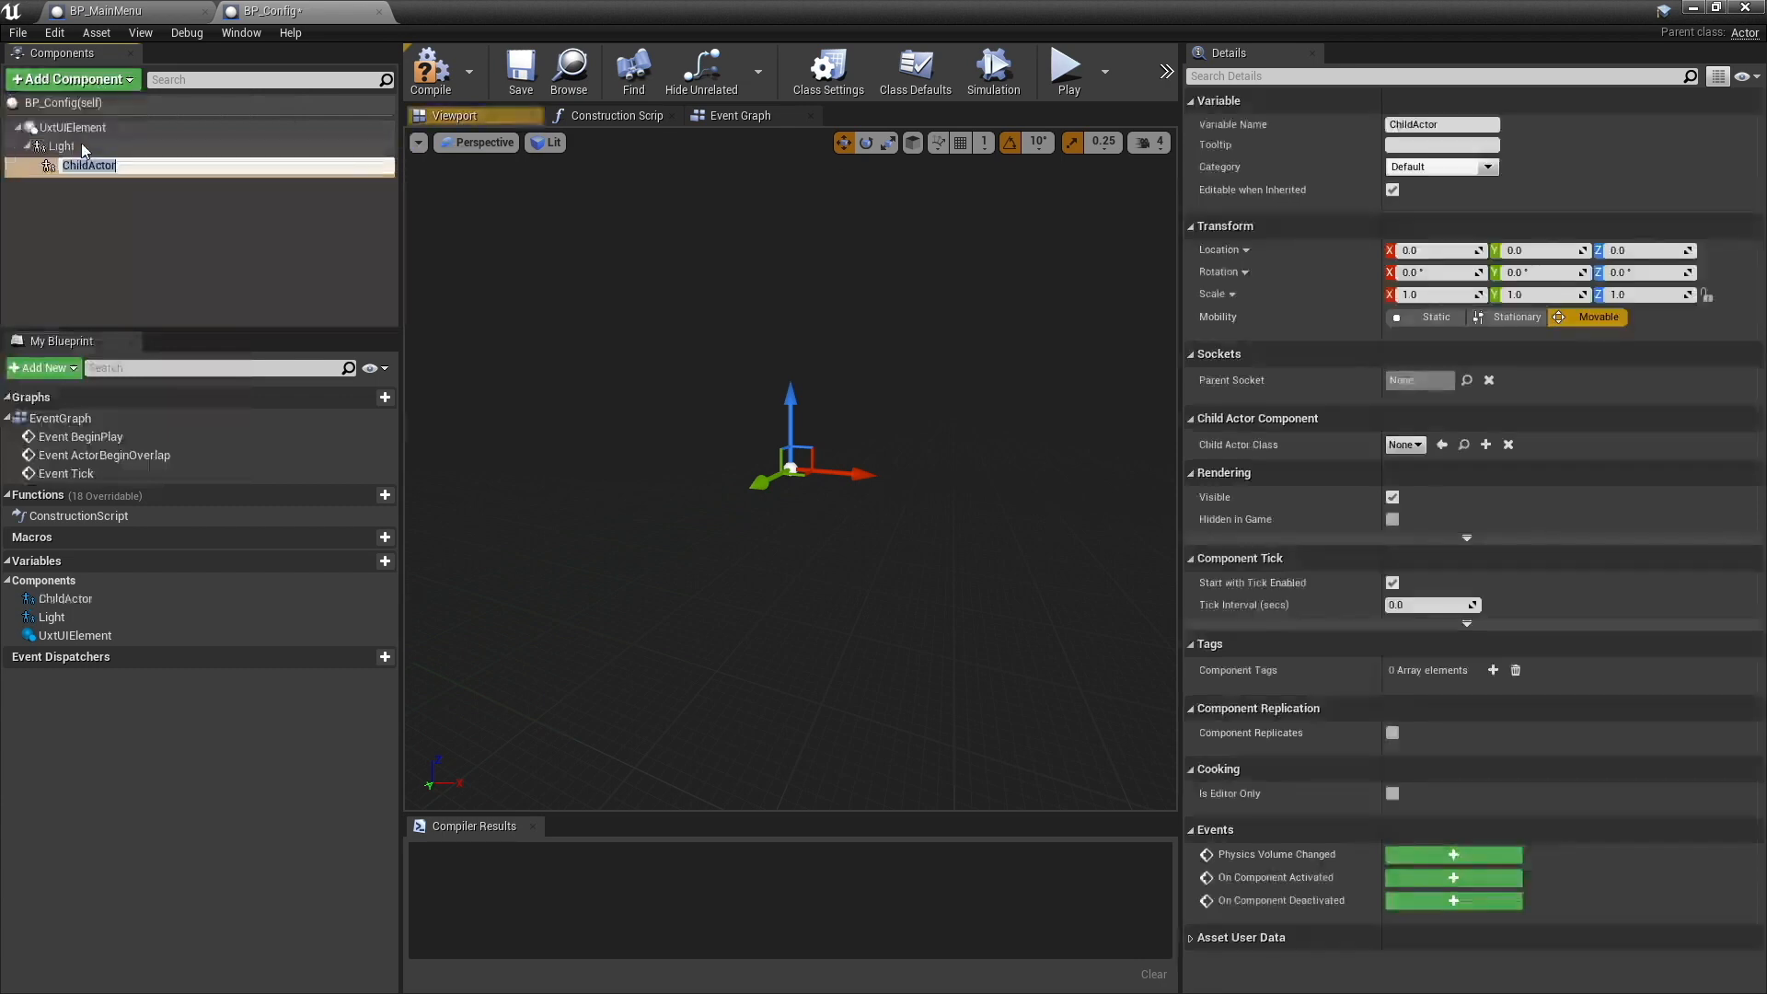
click(120, 194)
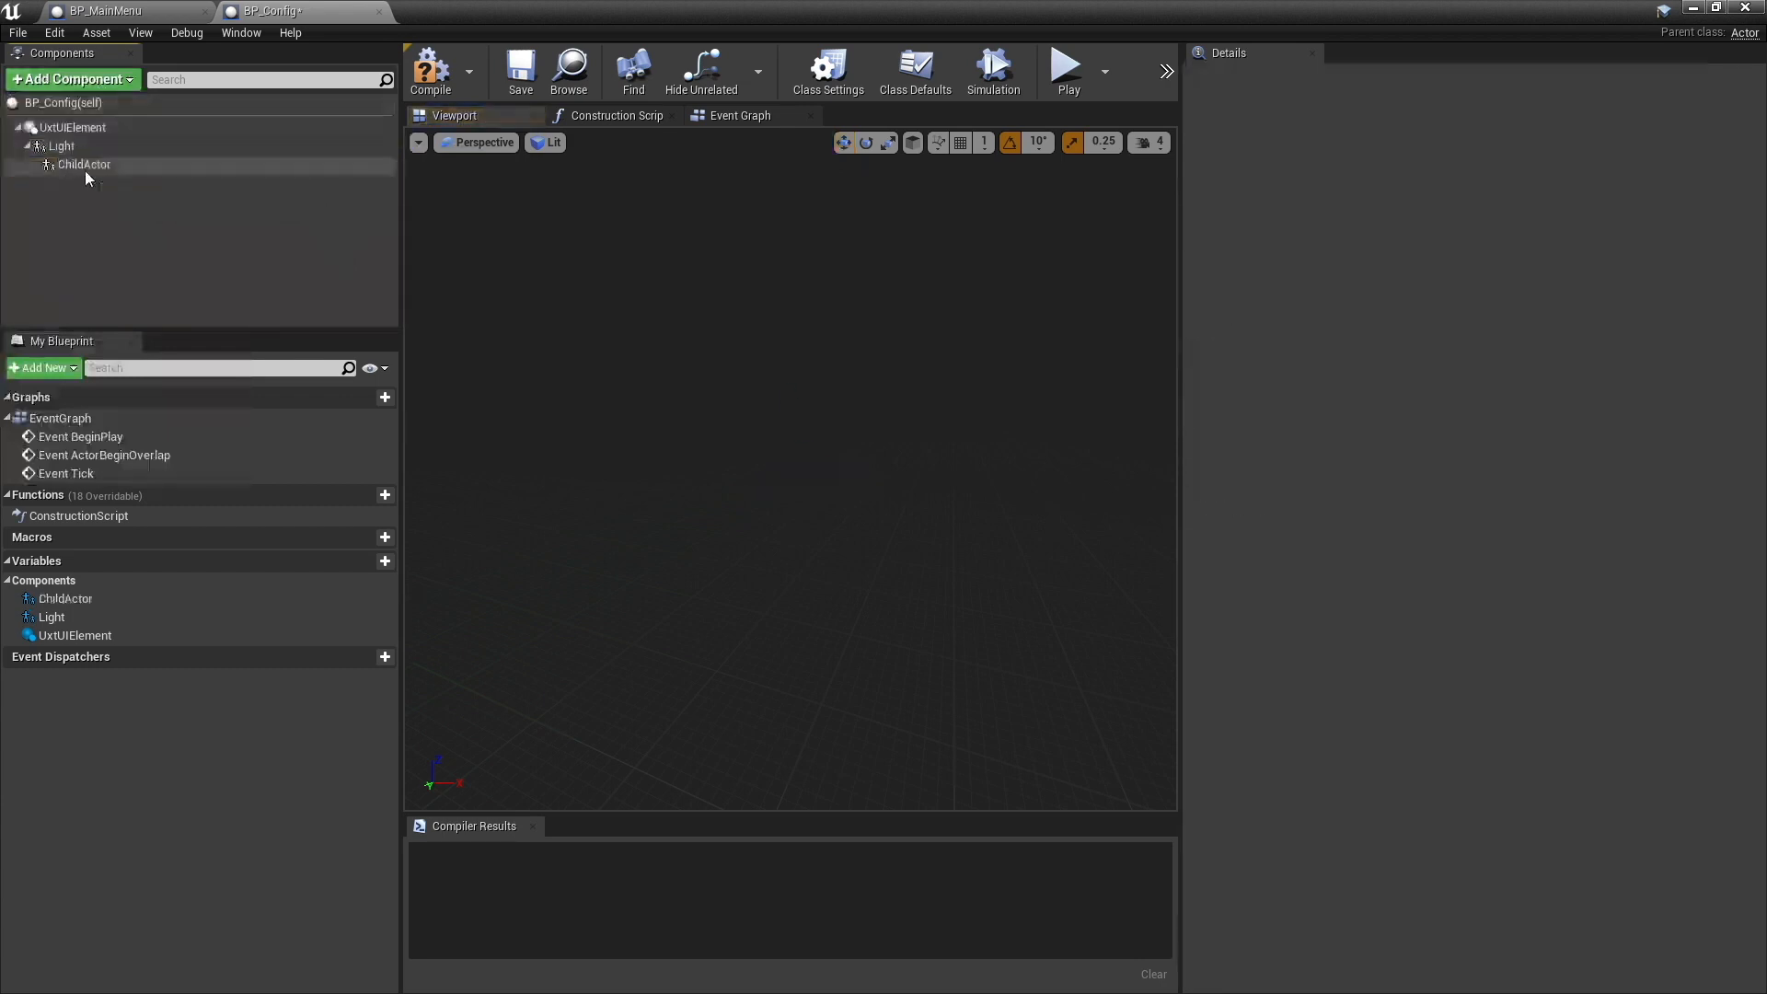
click(85, 169)
key(Delete)
- Add a Child Actor component named Dark directly under UxtUIElement
click(72, 127)
click(72, 79)
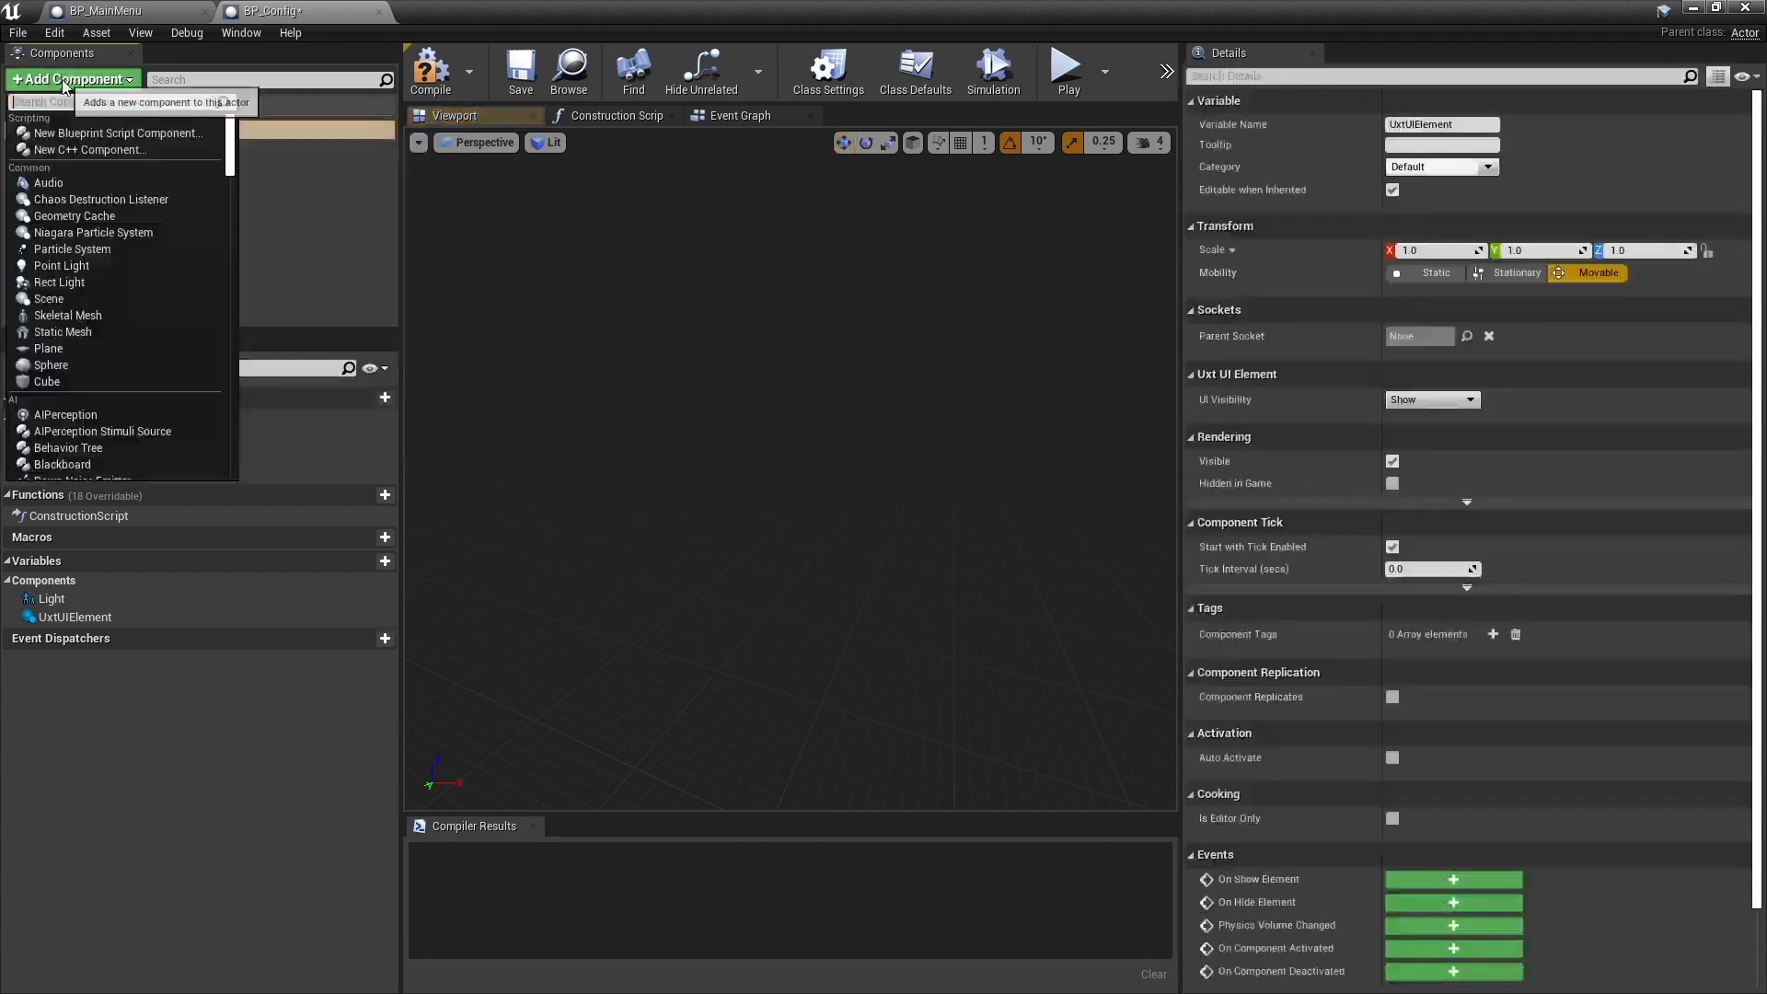
text(child)
key(Return)
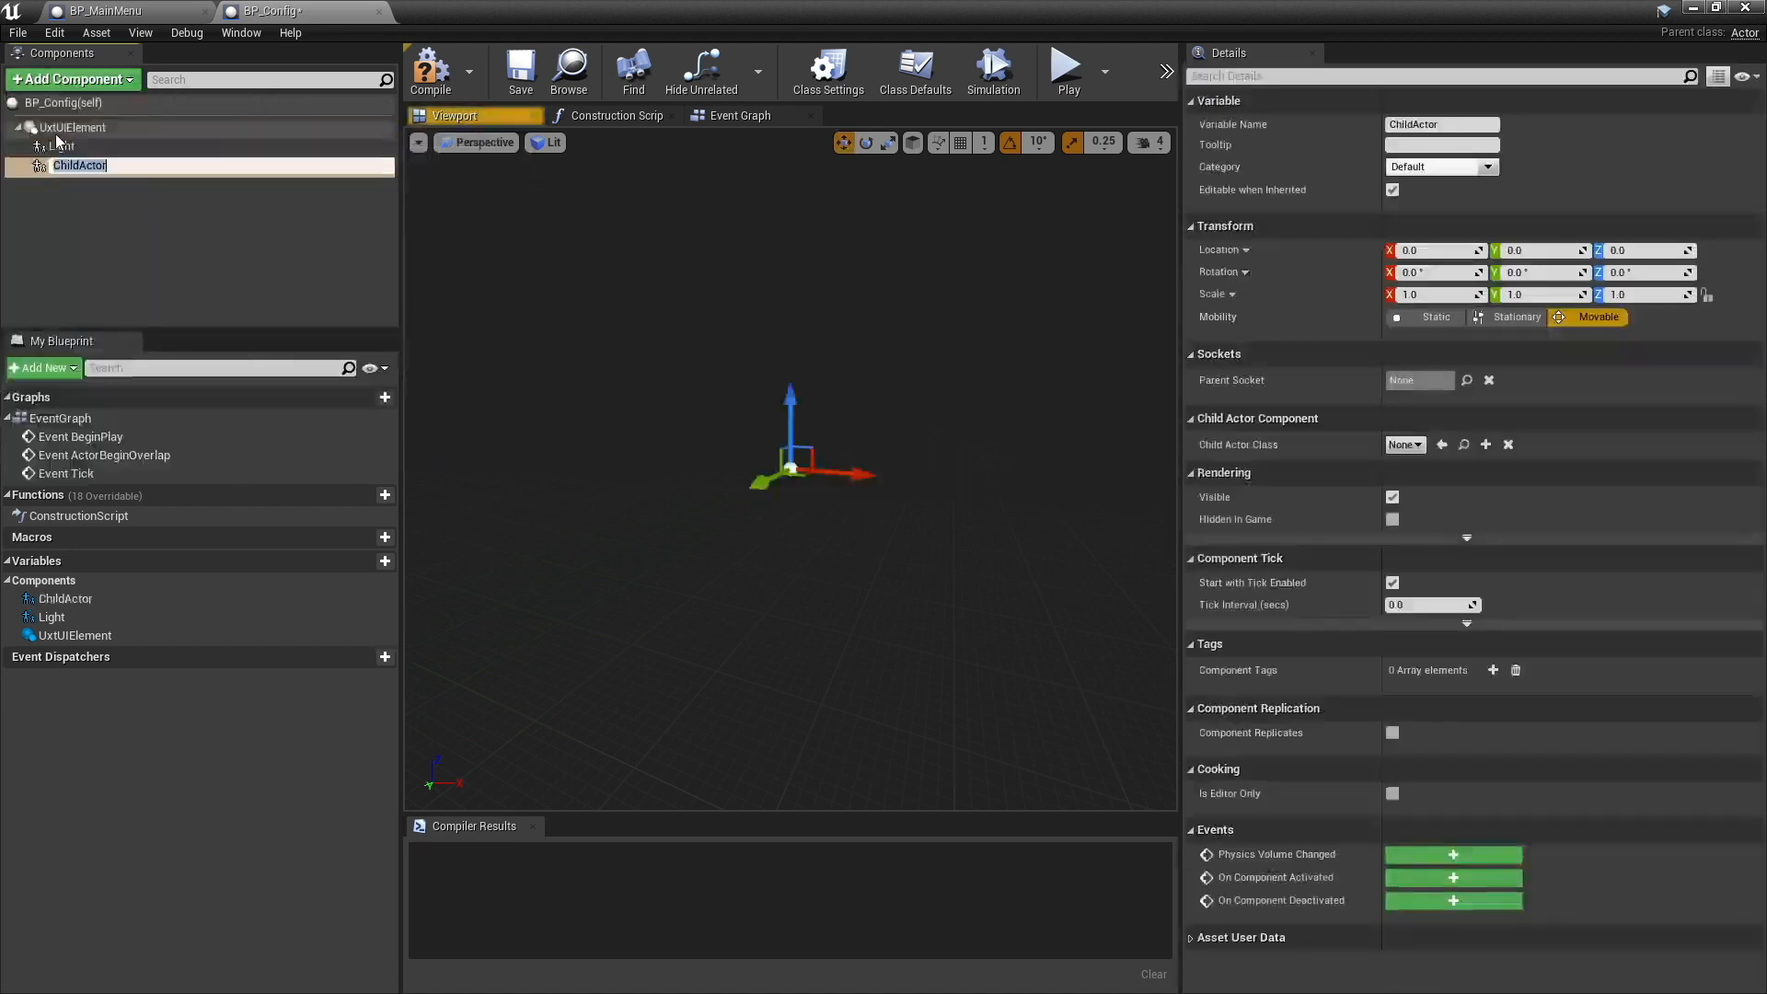
text(Dark)
key(Return)
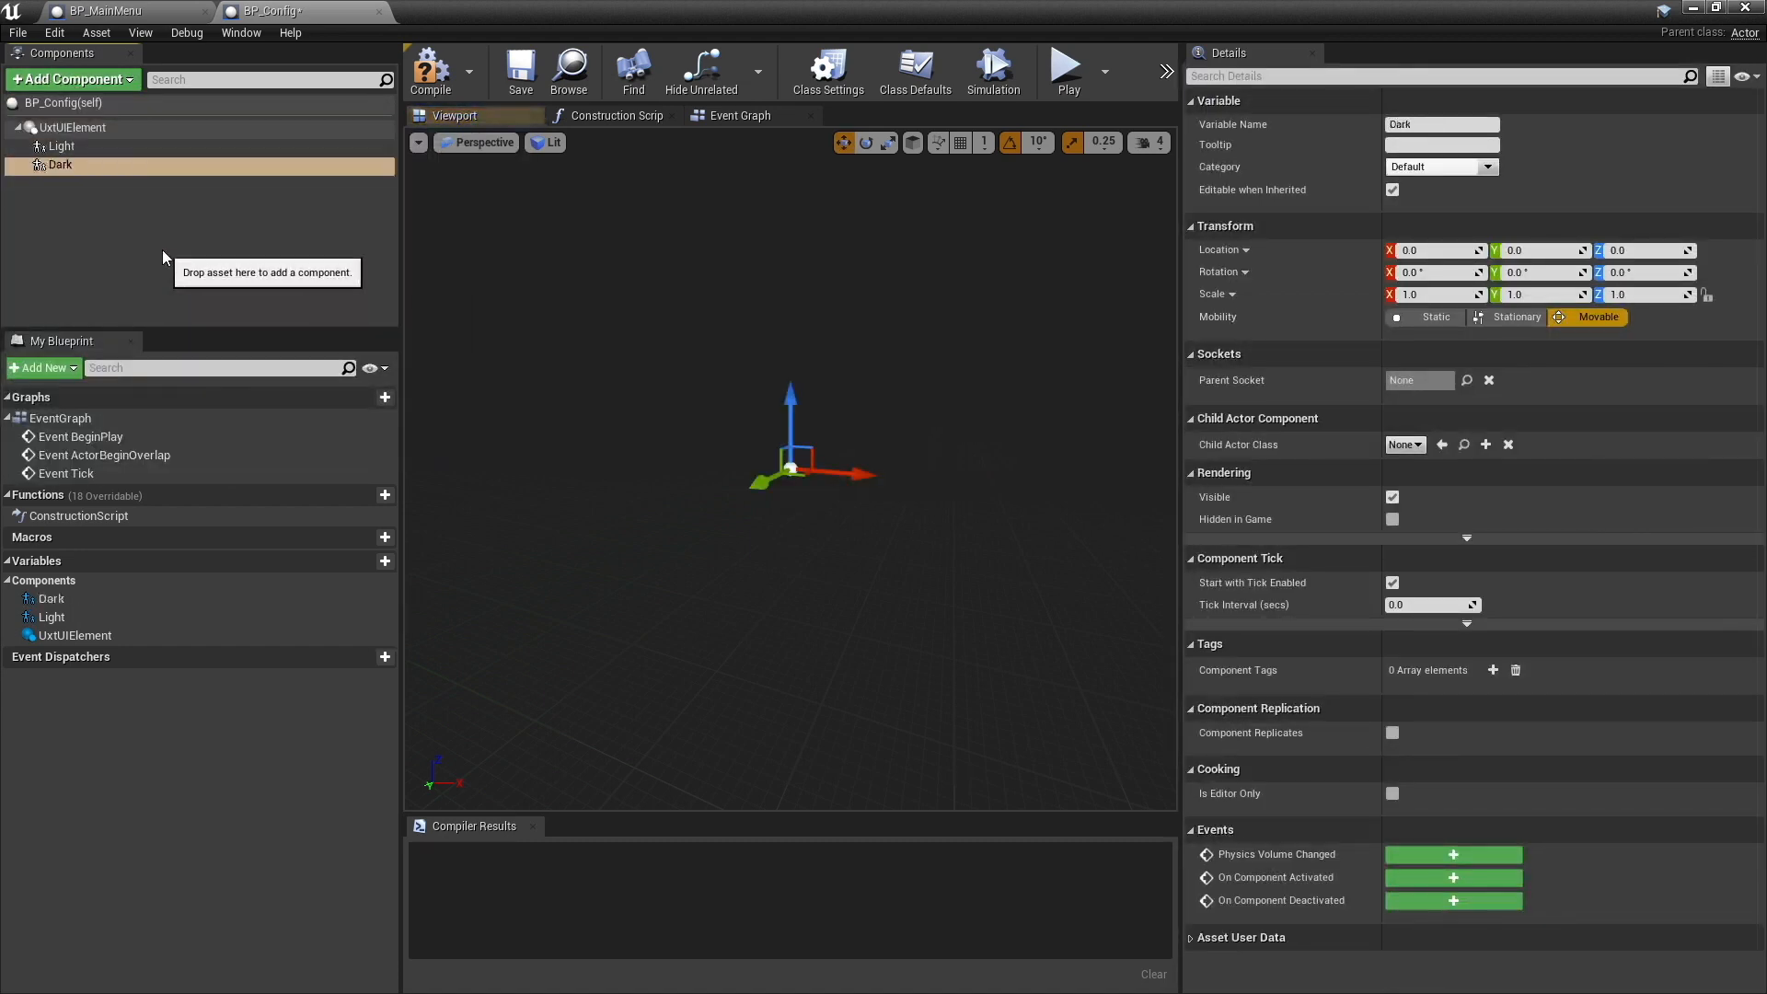
- Add a Child Actor component named Air directly under UxtUIElement
click(92, 132)
click(70, 79)
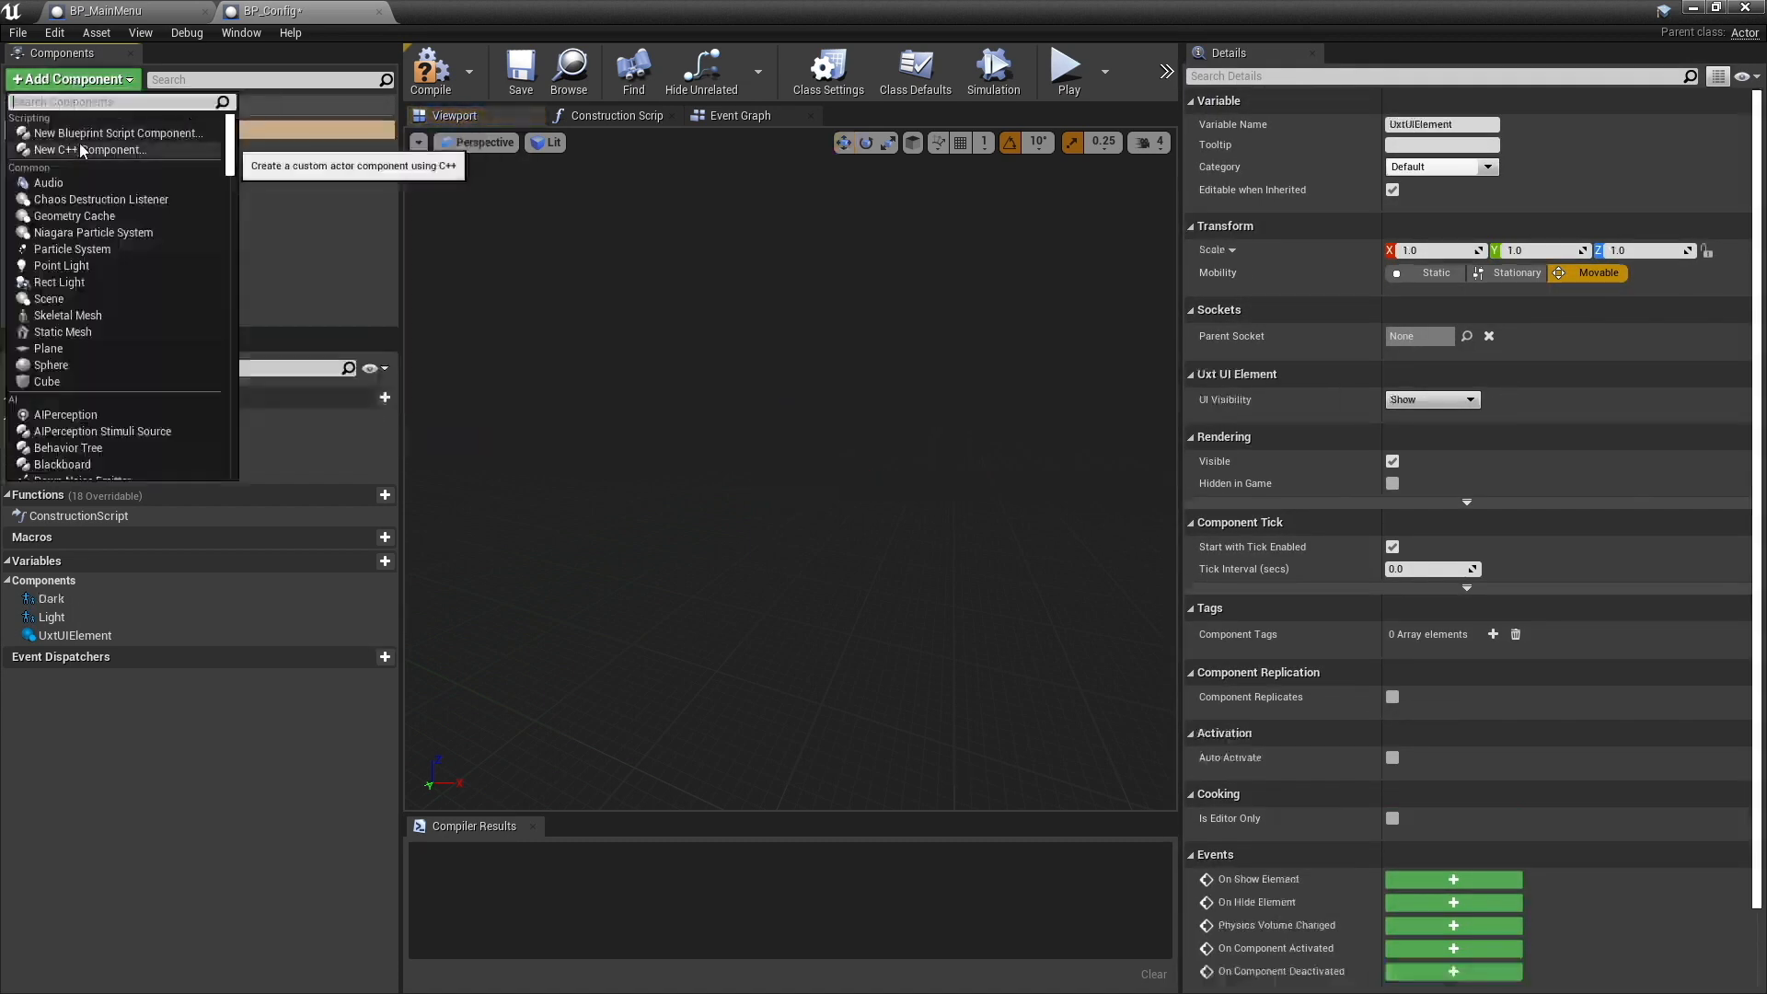
text(child)
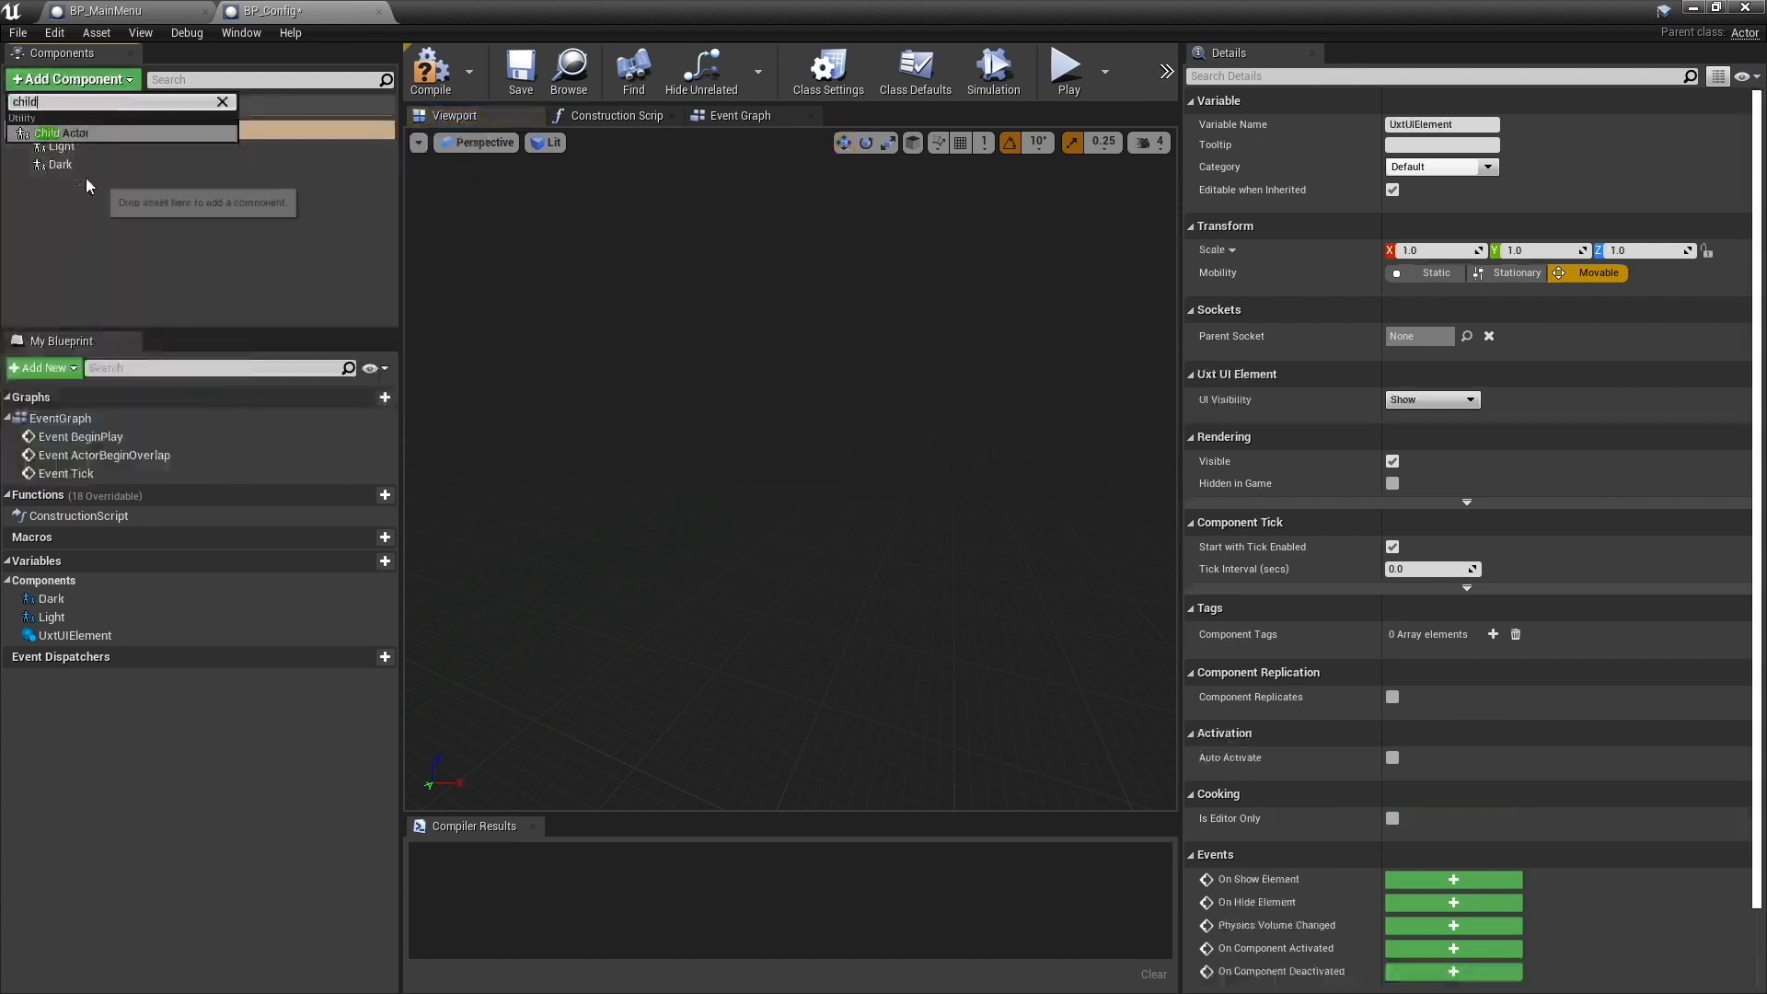
click(79, 140)
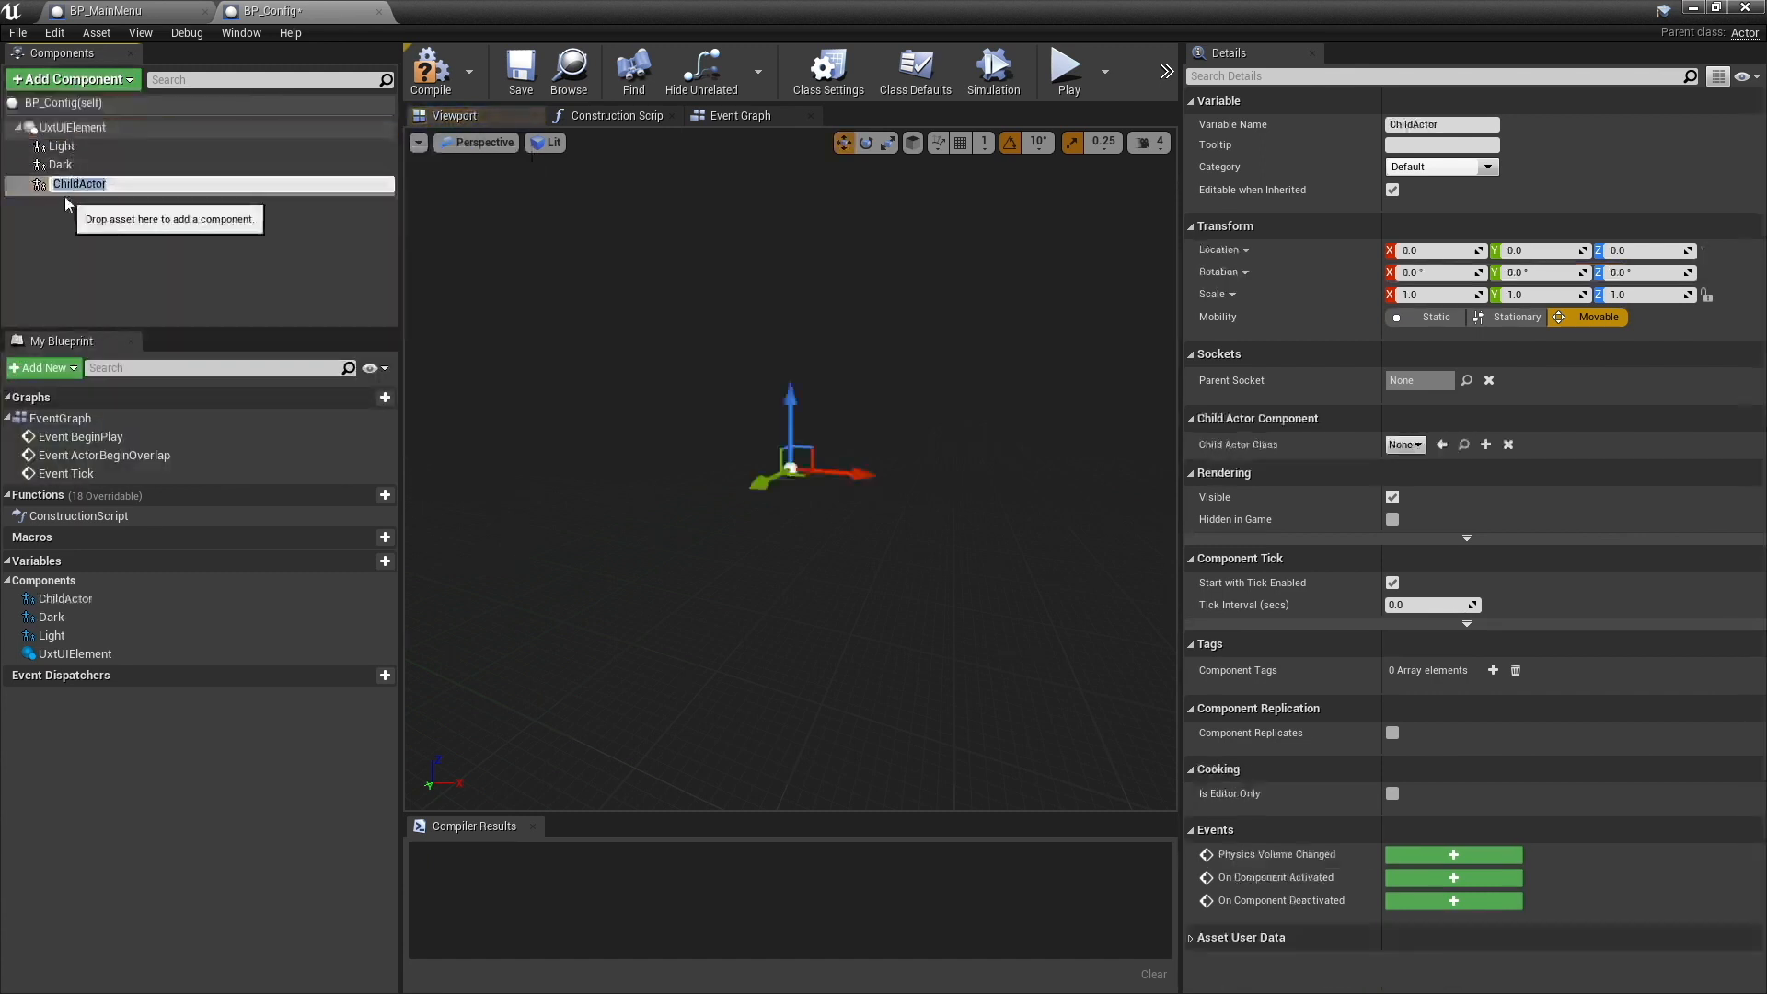
key(Return)
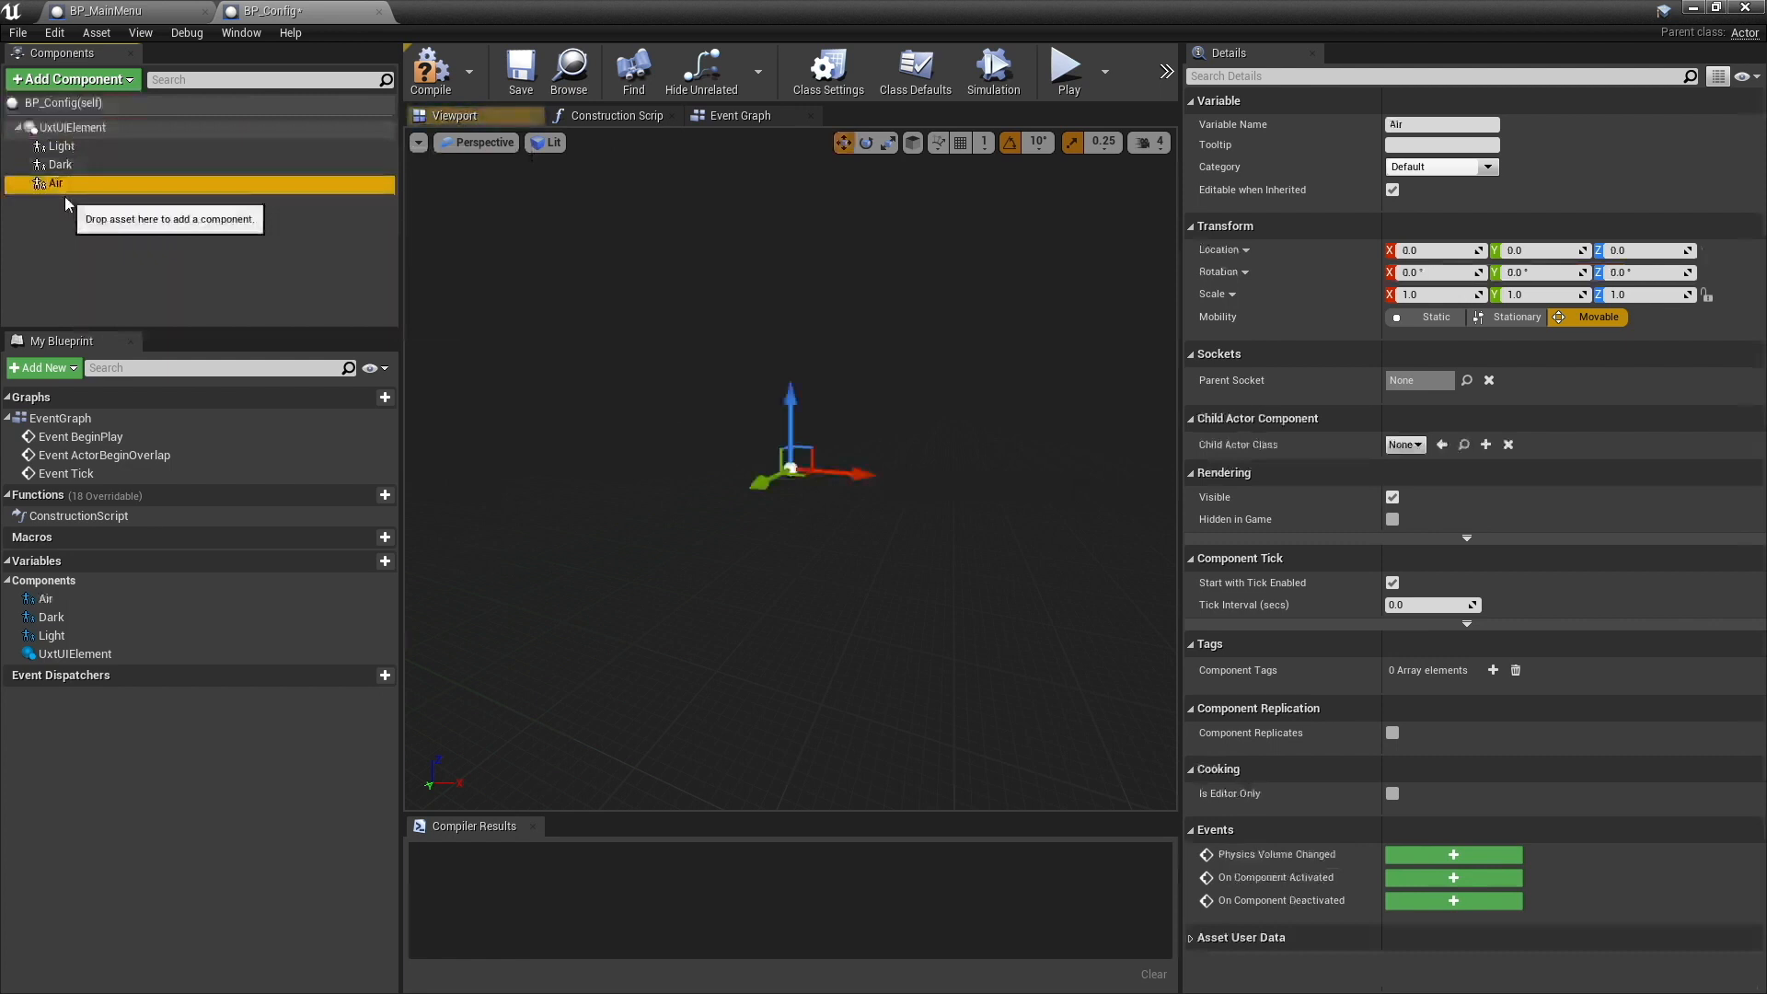
- Add a fourth Child Actor component, attach it directly to UxtUIElement, and rename it Liquid
click(69, 80)
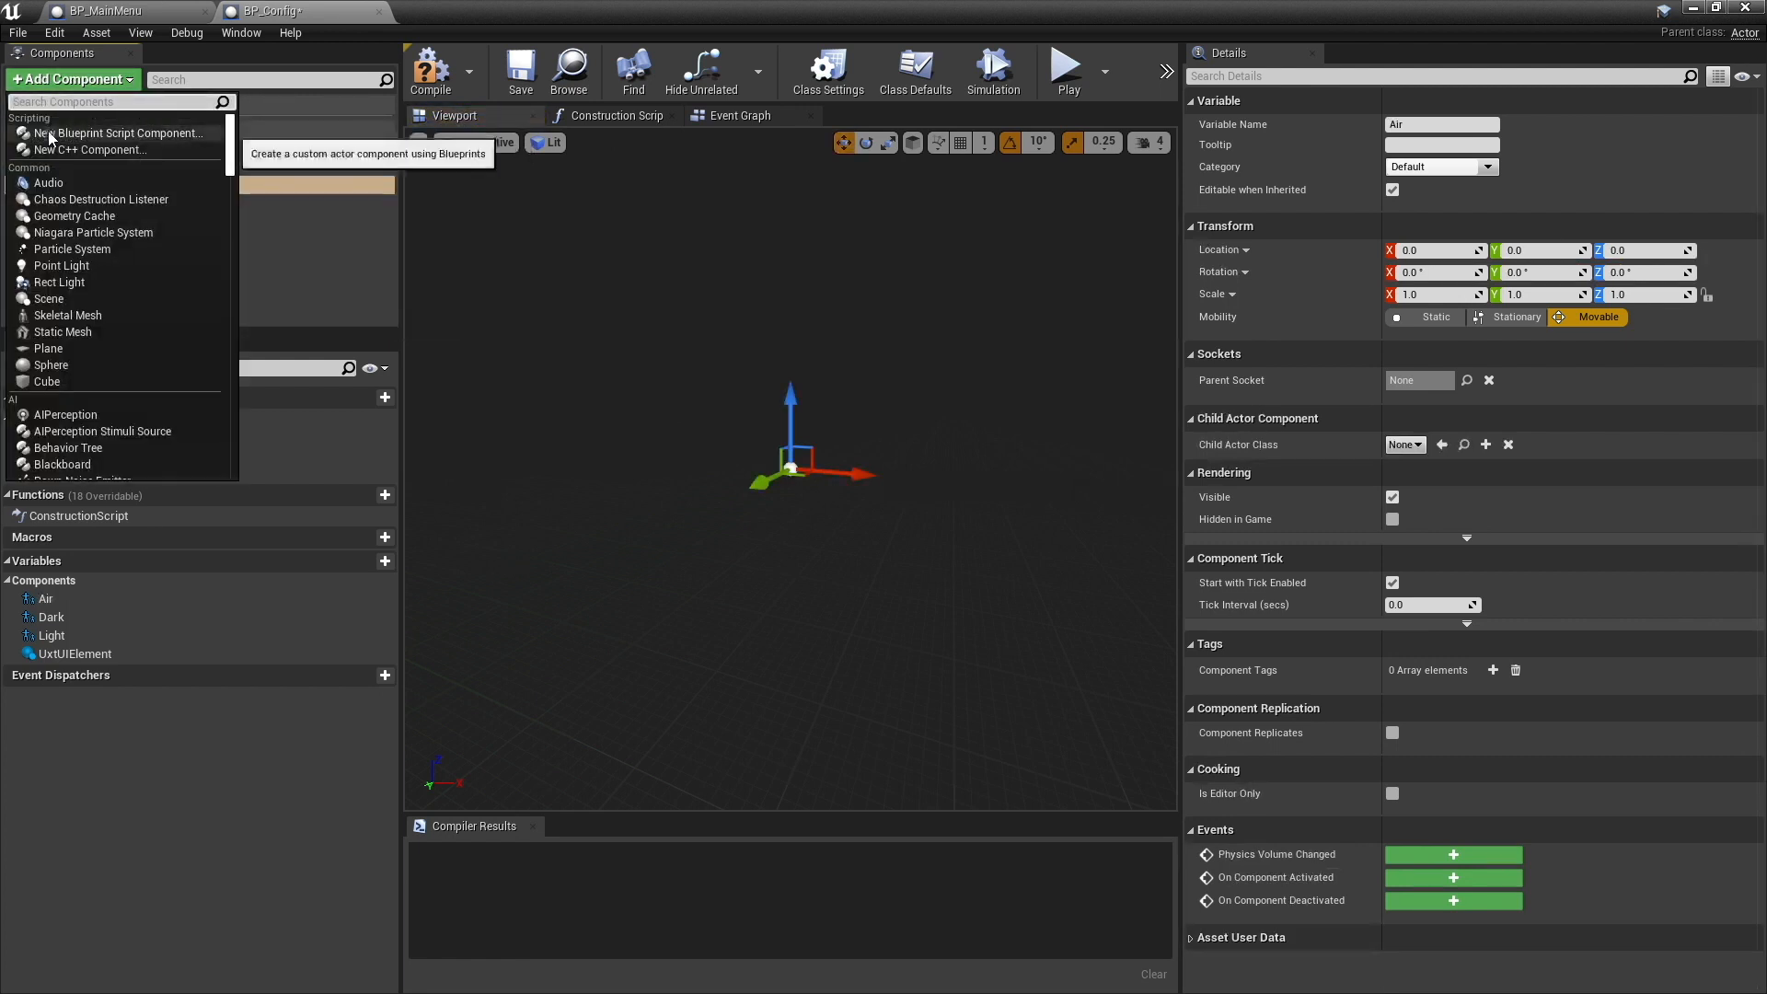
text(child)
click(51, 138)
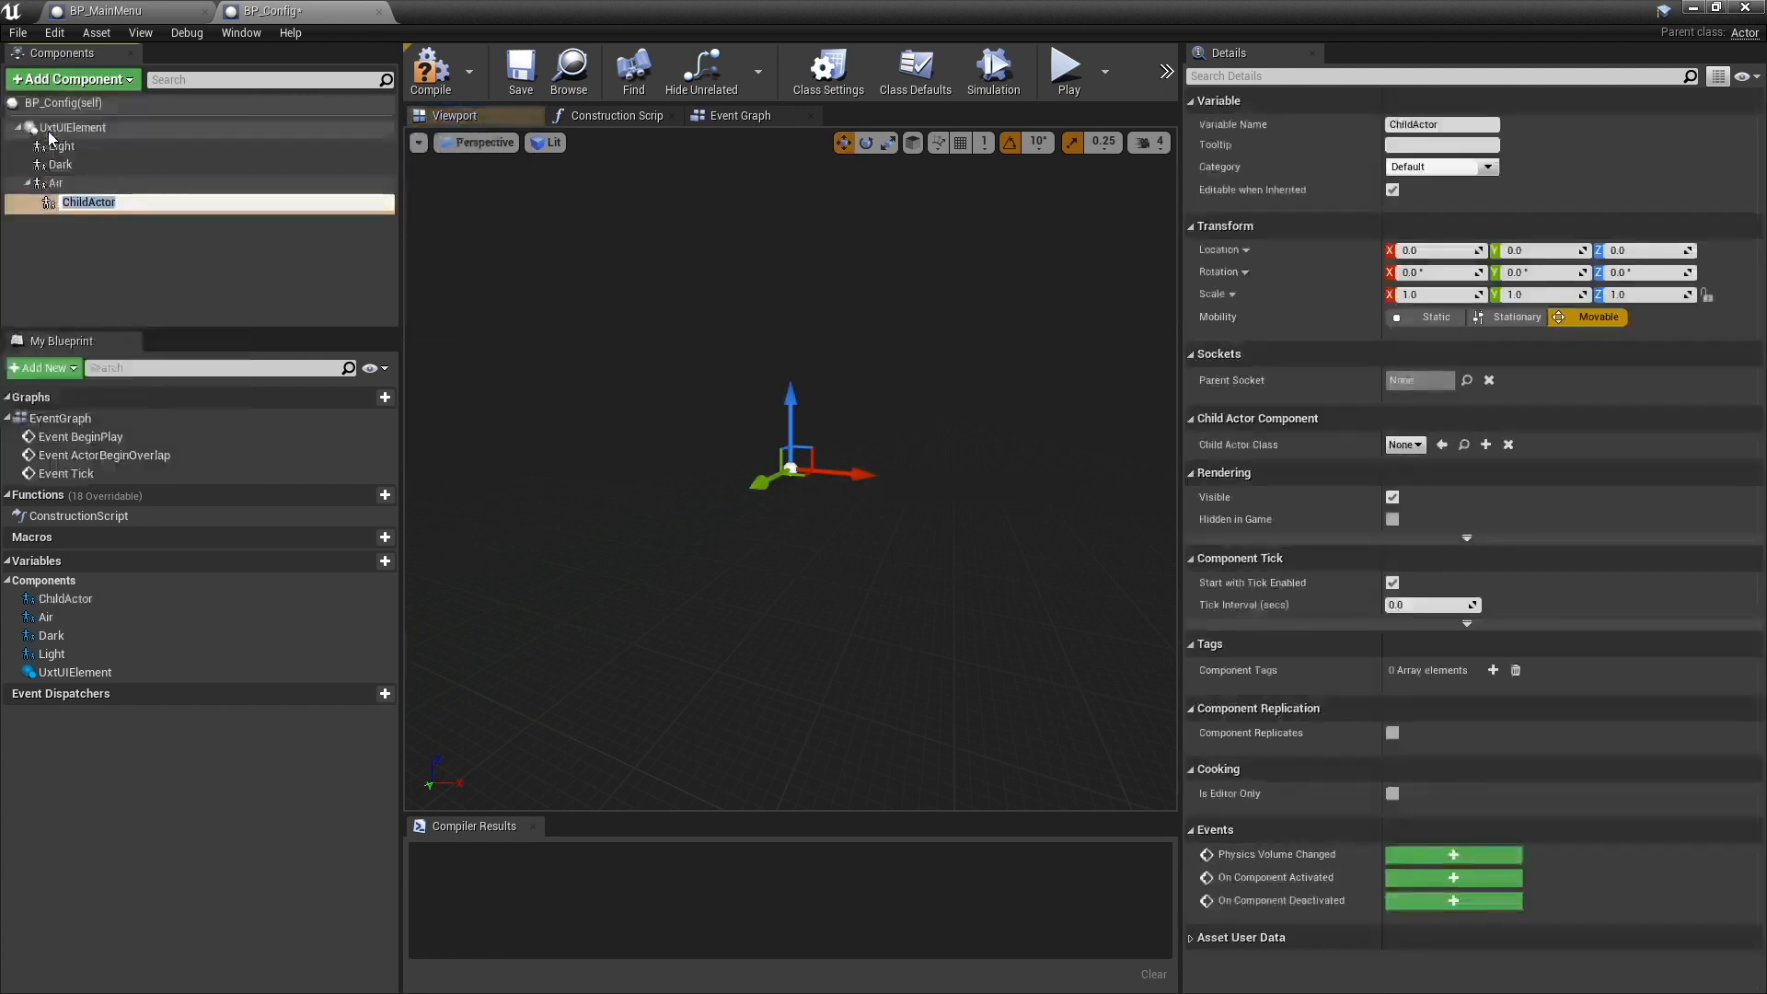
click(62, 223)
drag(69, 202, 49, 130)
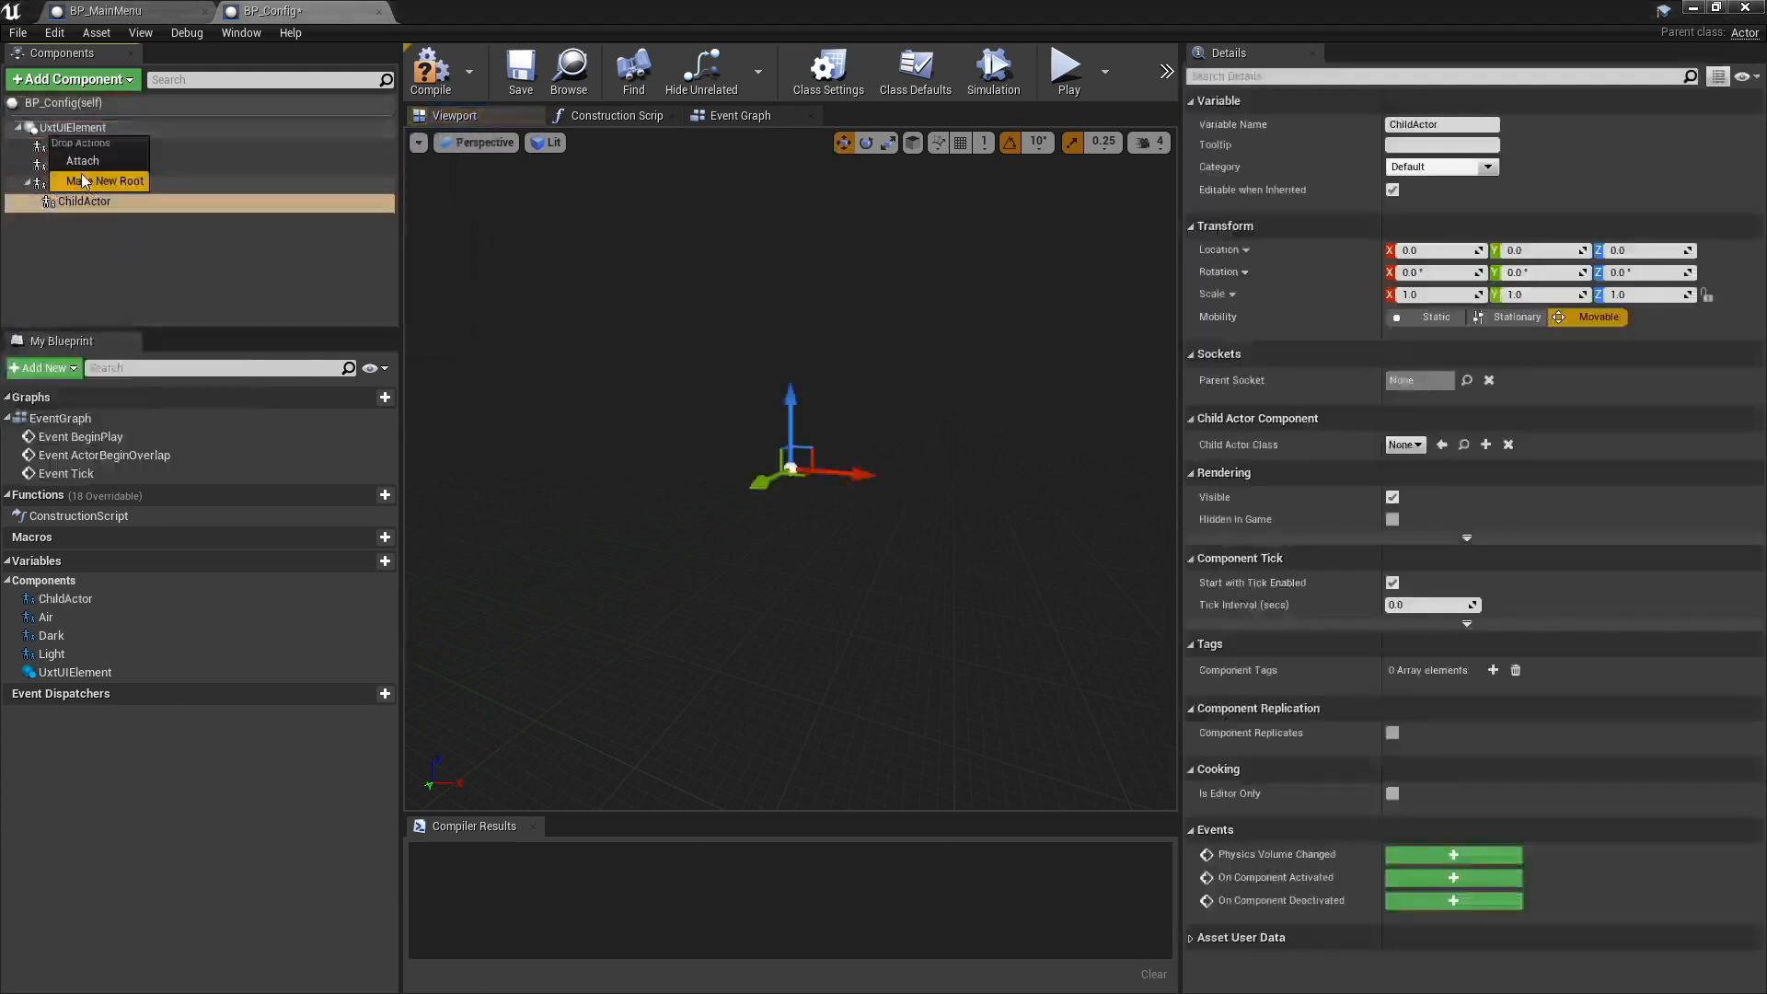
click(79, 164)
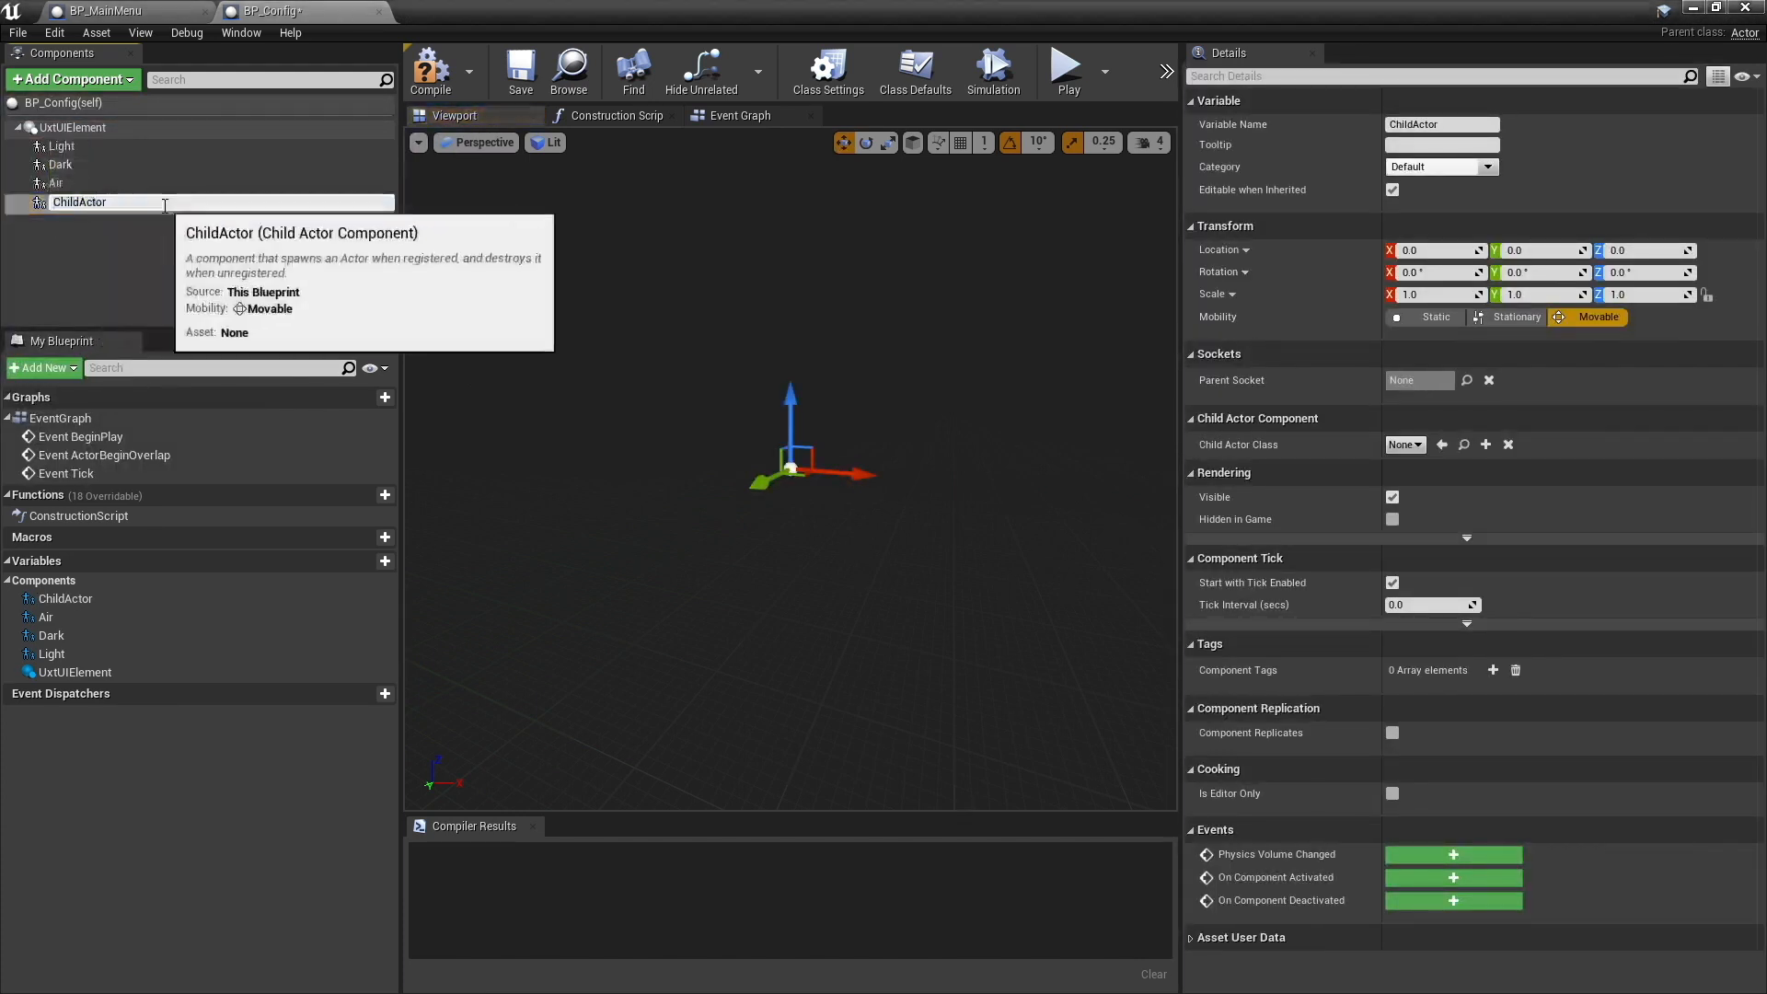
key(F2)
text(Li)
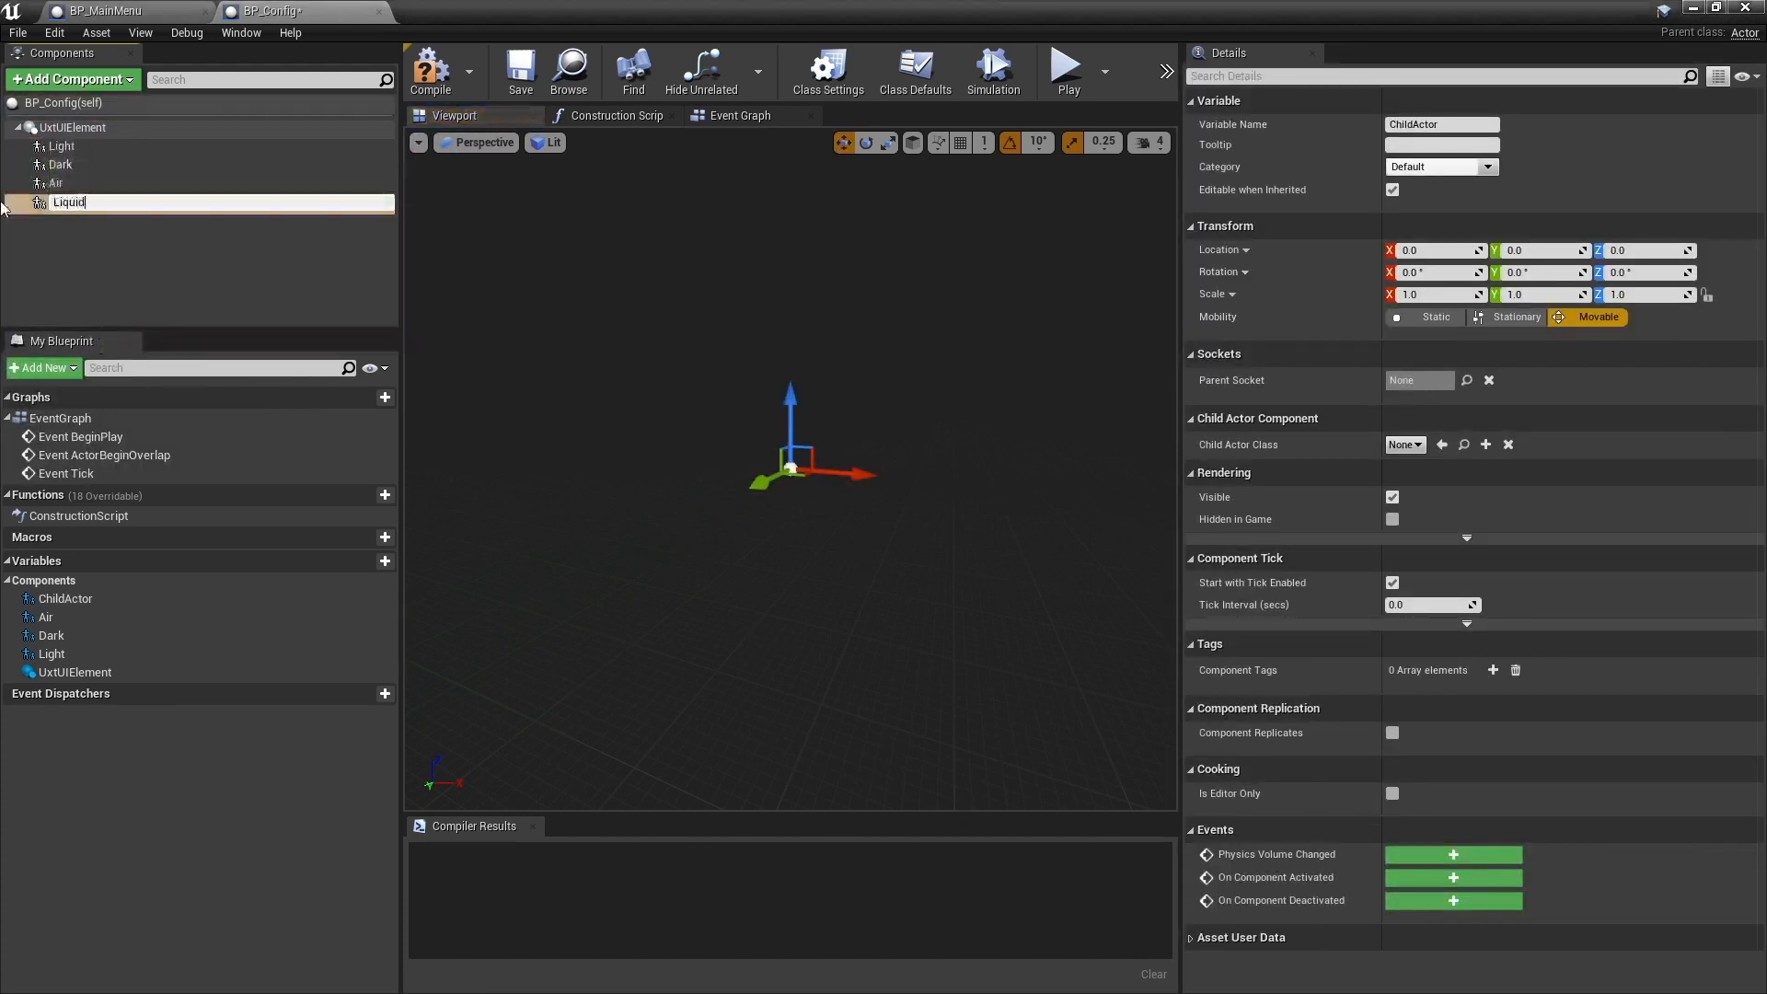
text(quid)
key(Return)
click(101, 230)
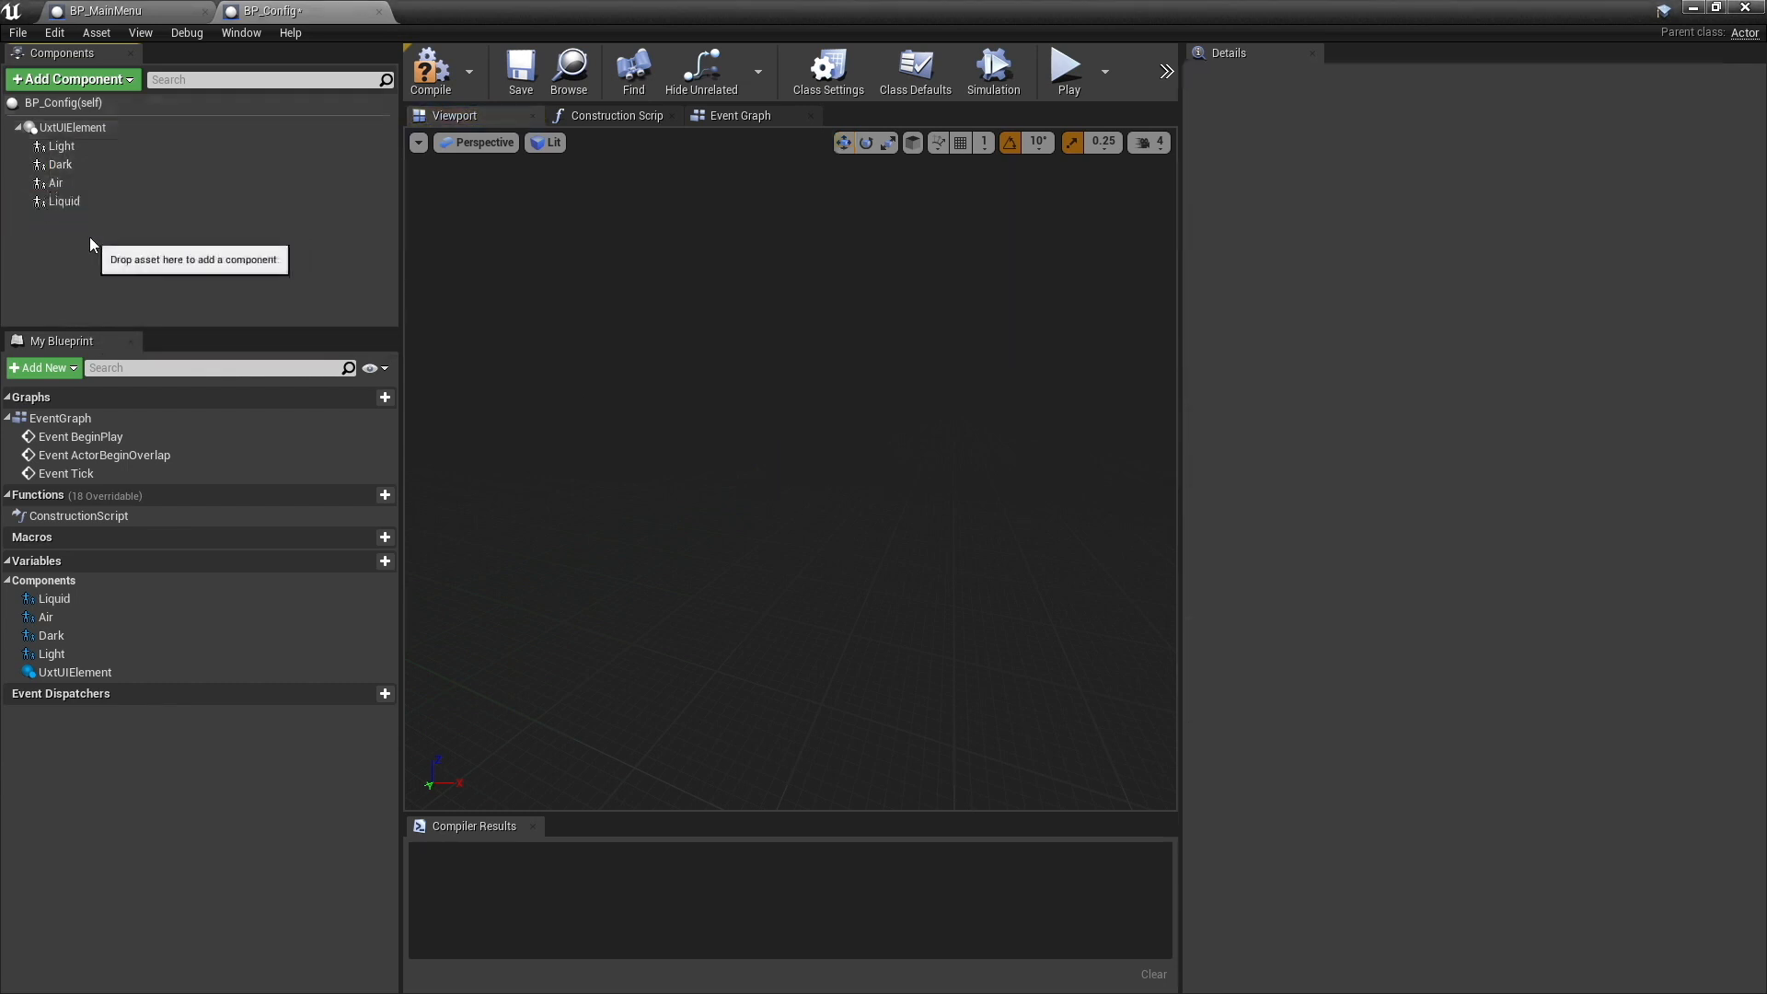
- Set the Light component's child actor class to UxtPressableToggleButtonActor
click(63, 146)
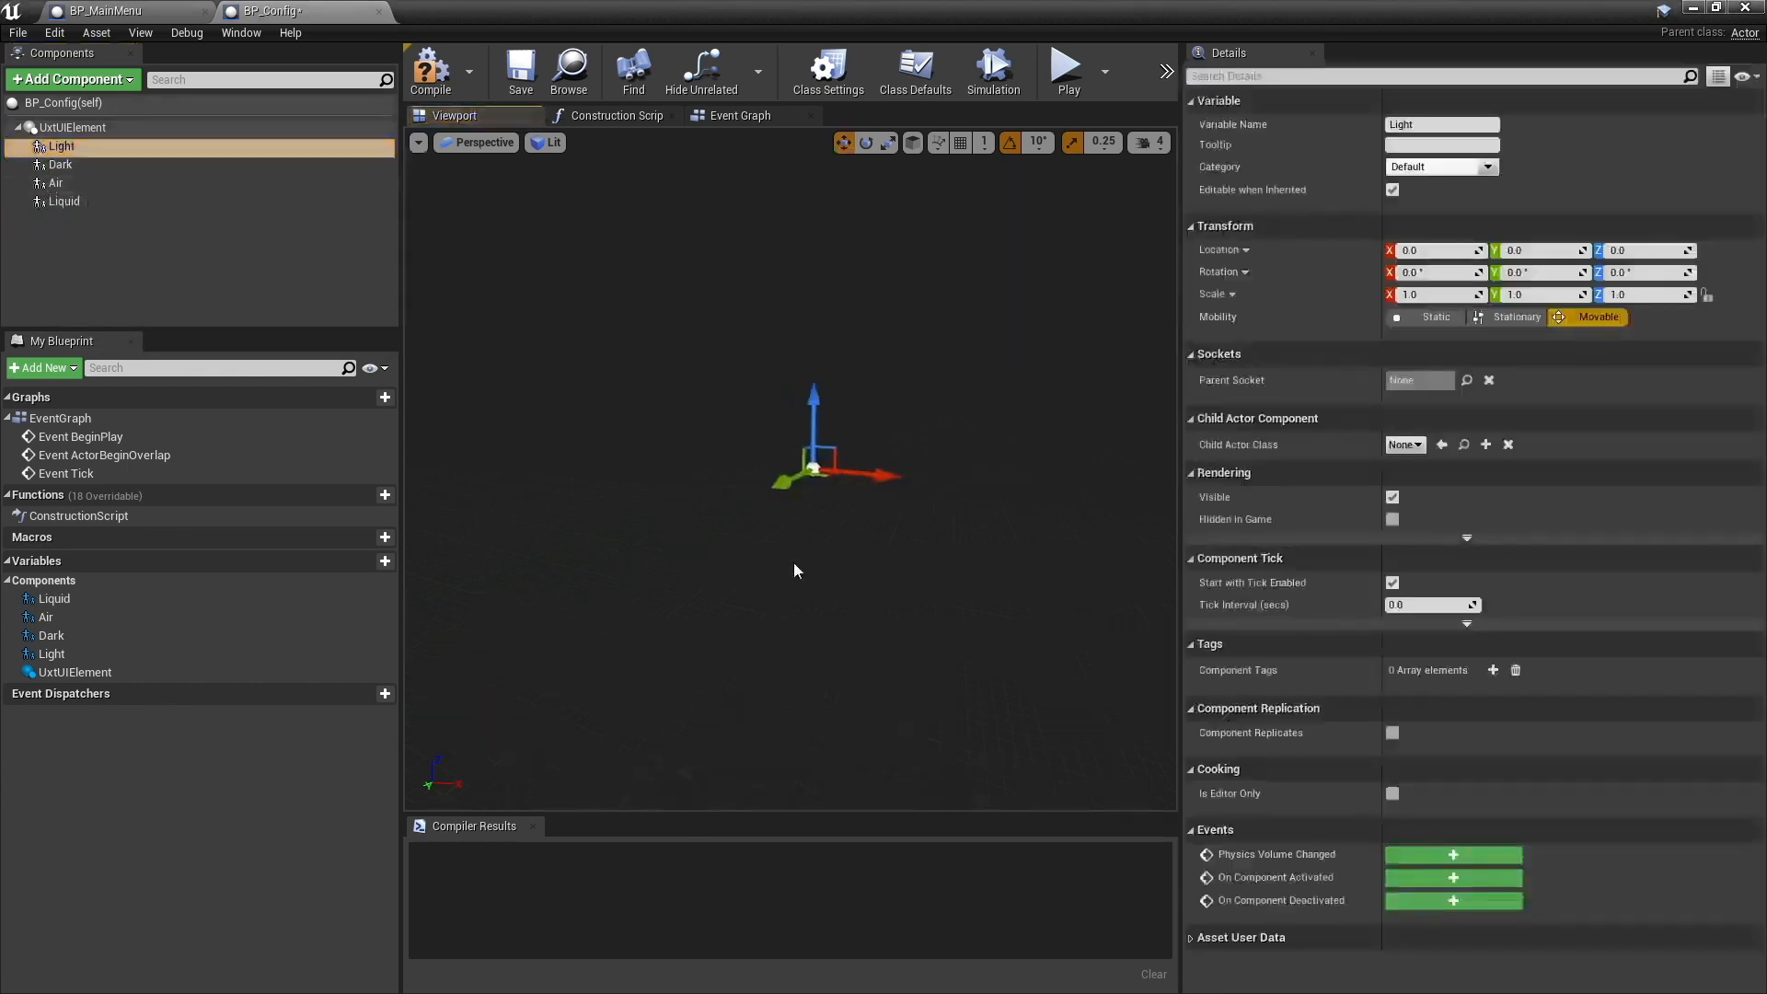
alt+drag(797, 570, 915, 527)
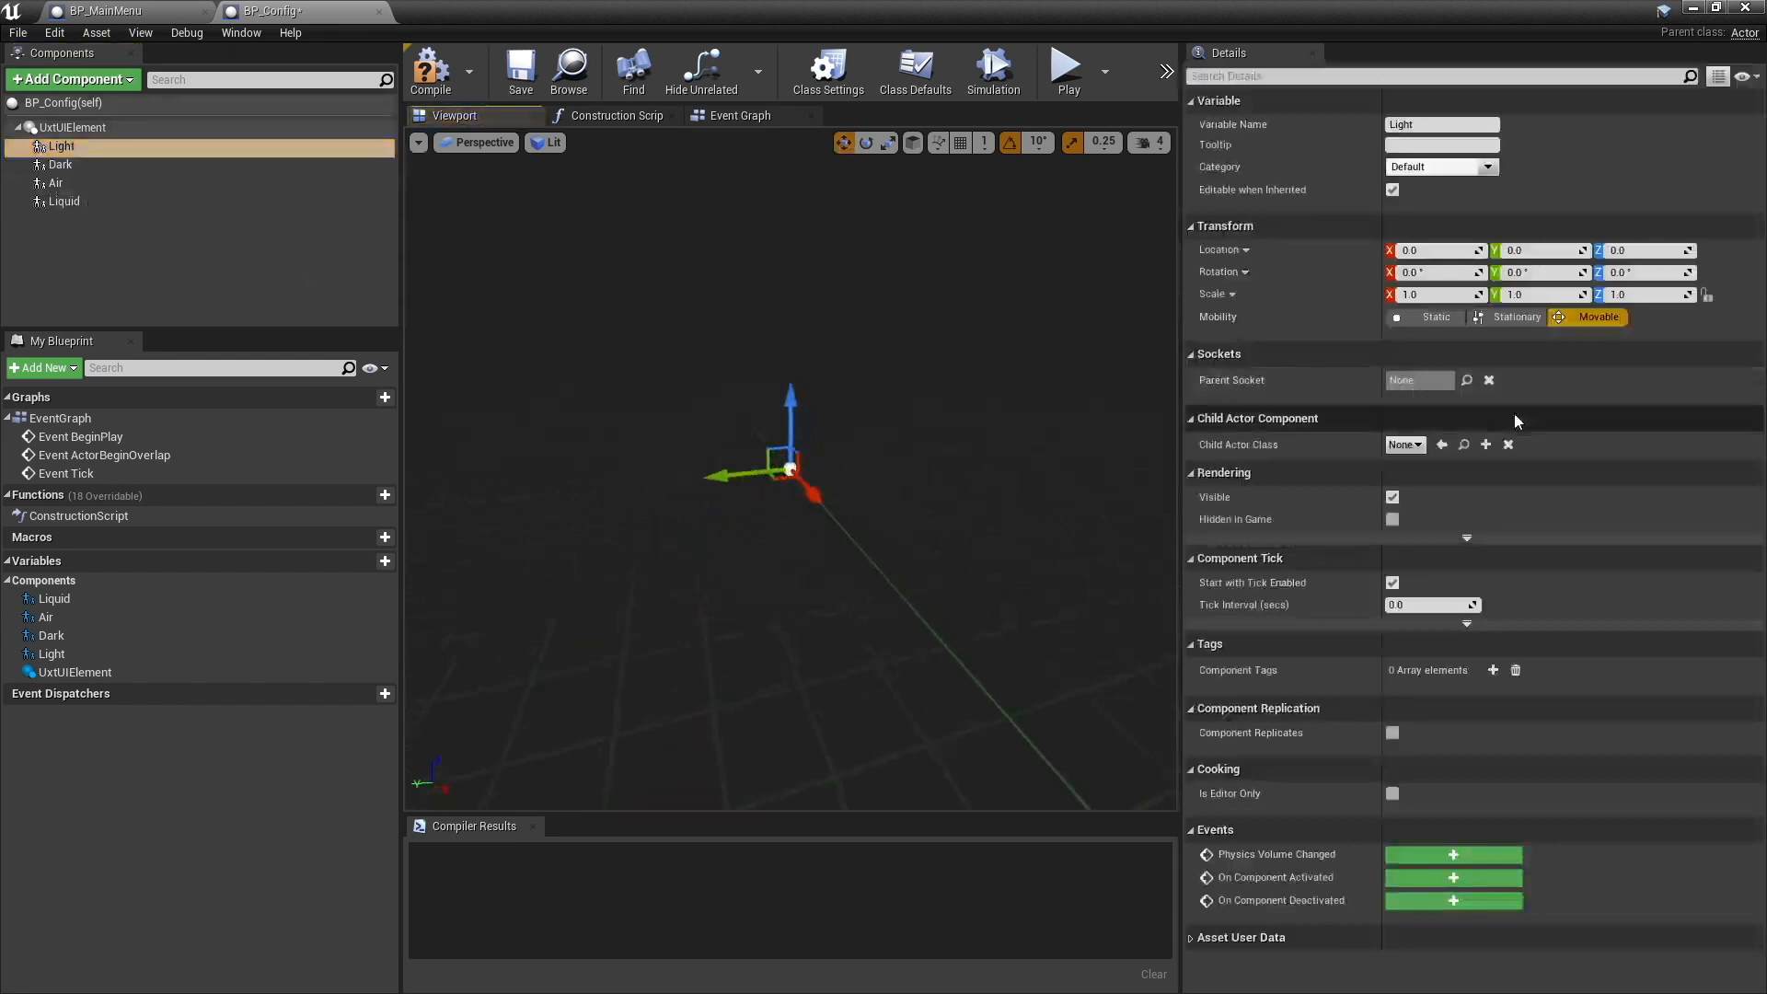
click(1406, 444)
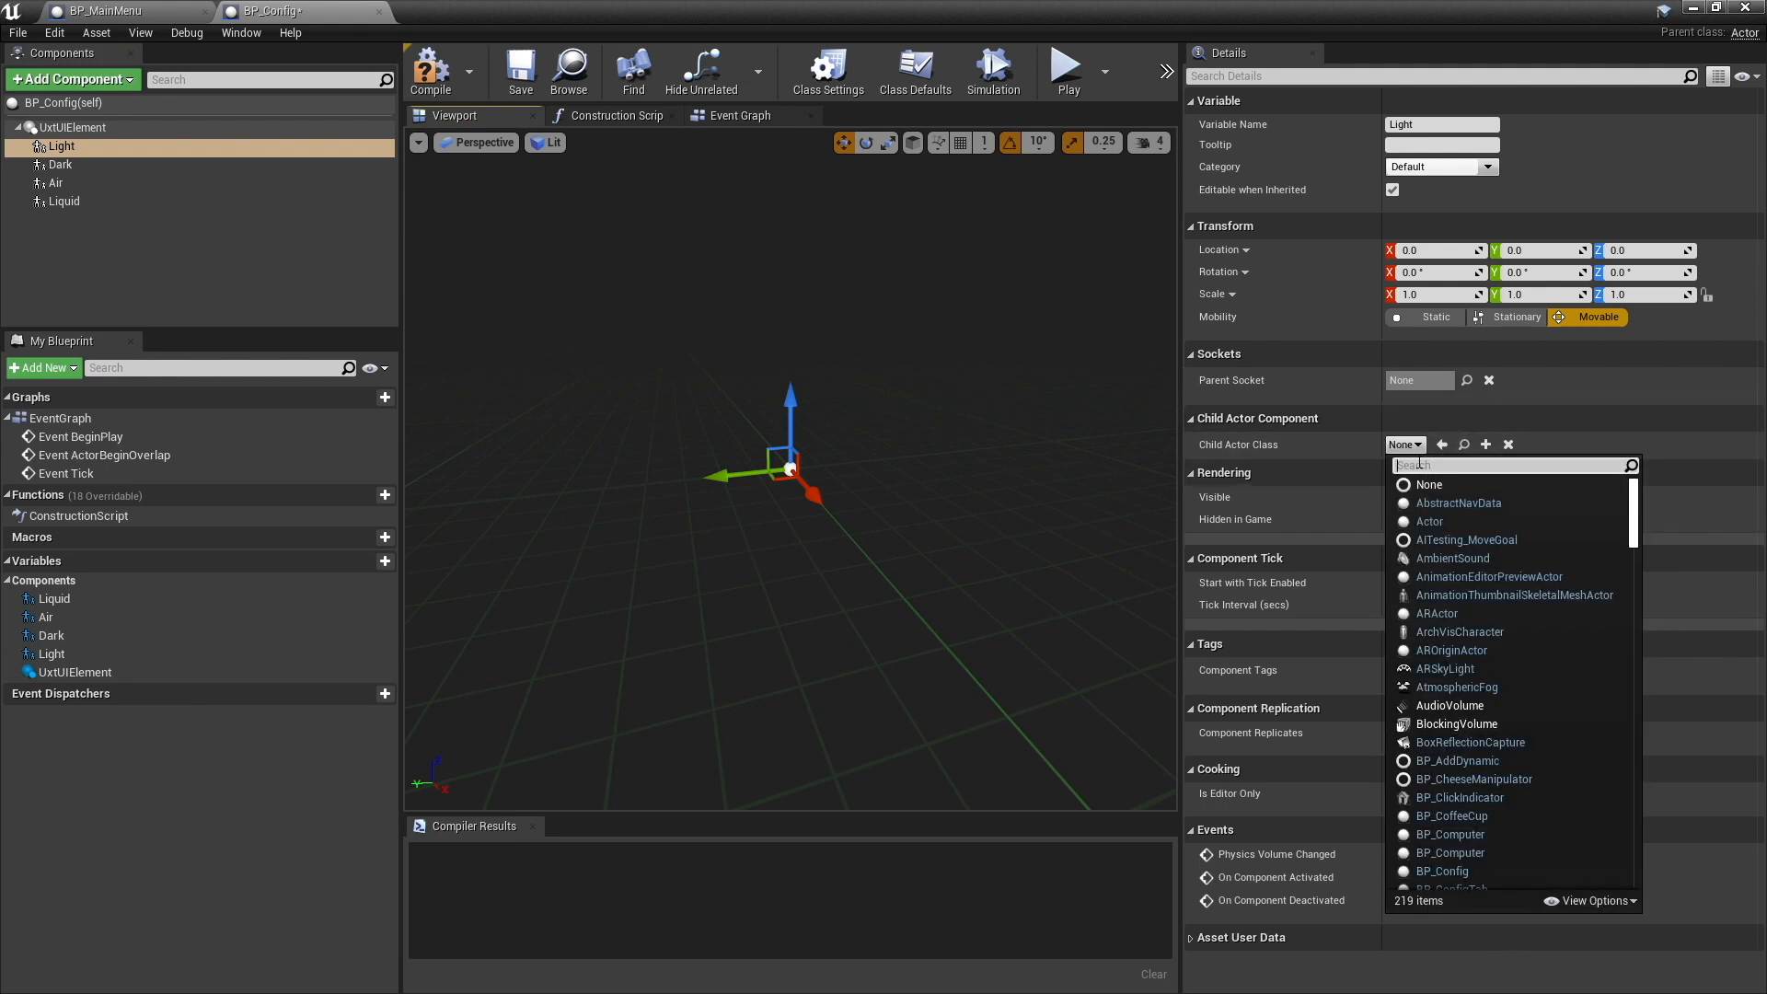
text(t)
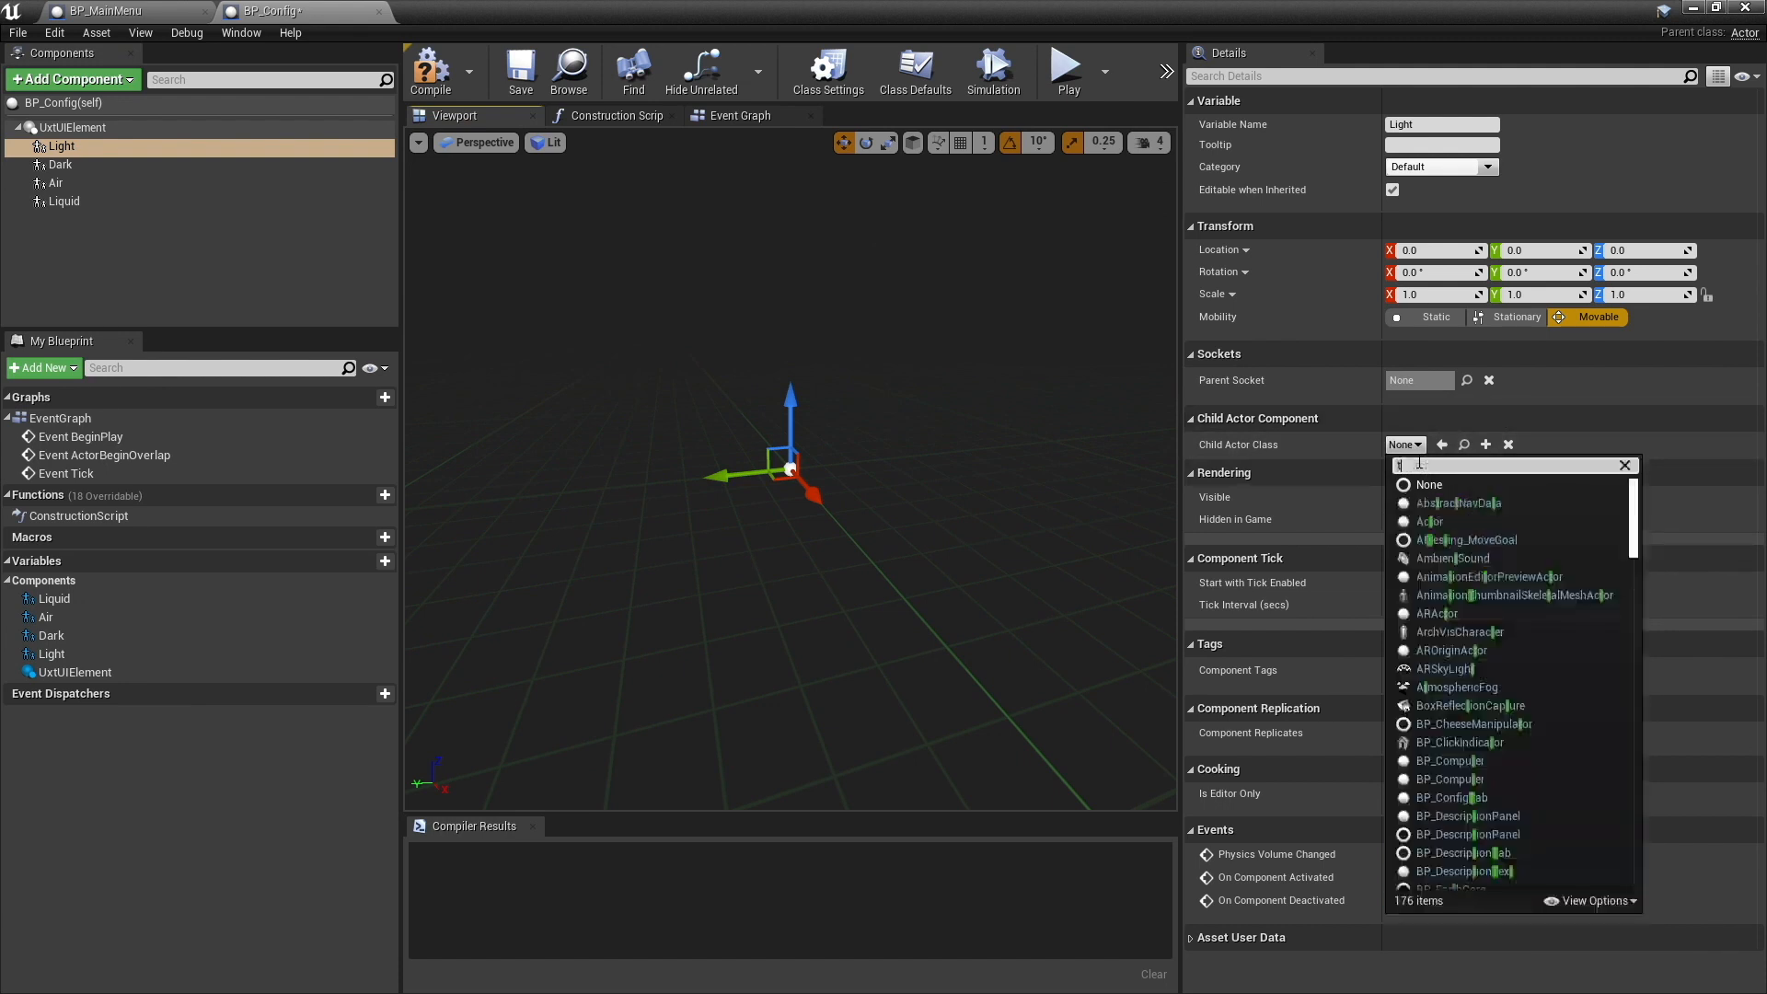
text(oggle)
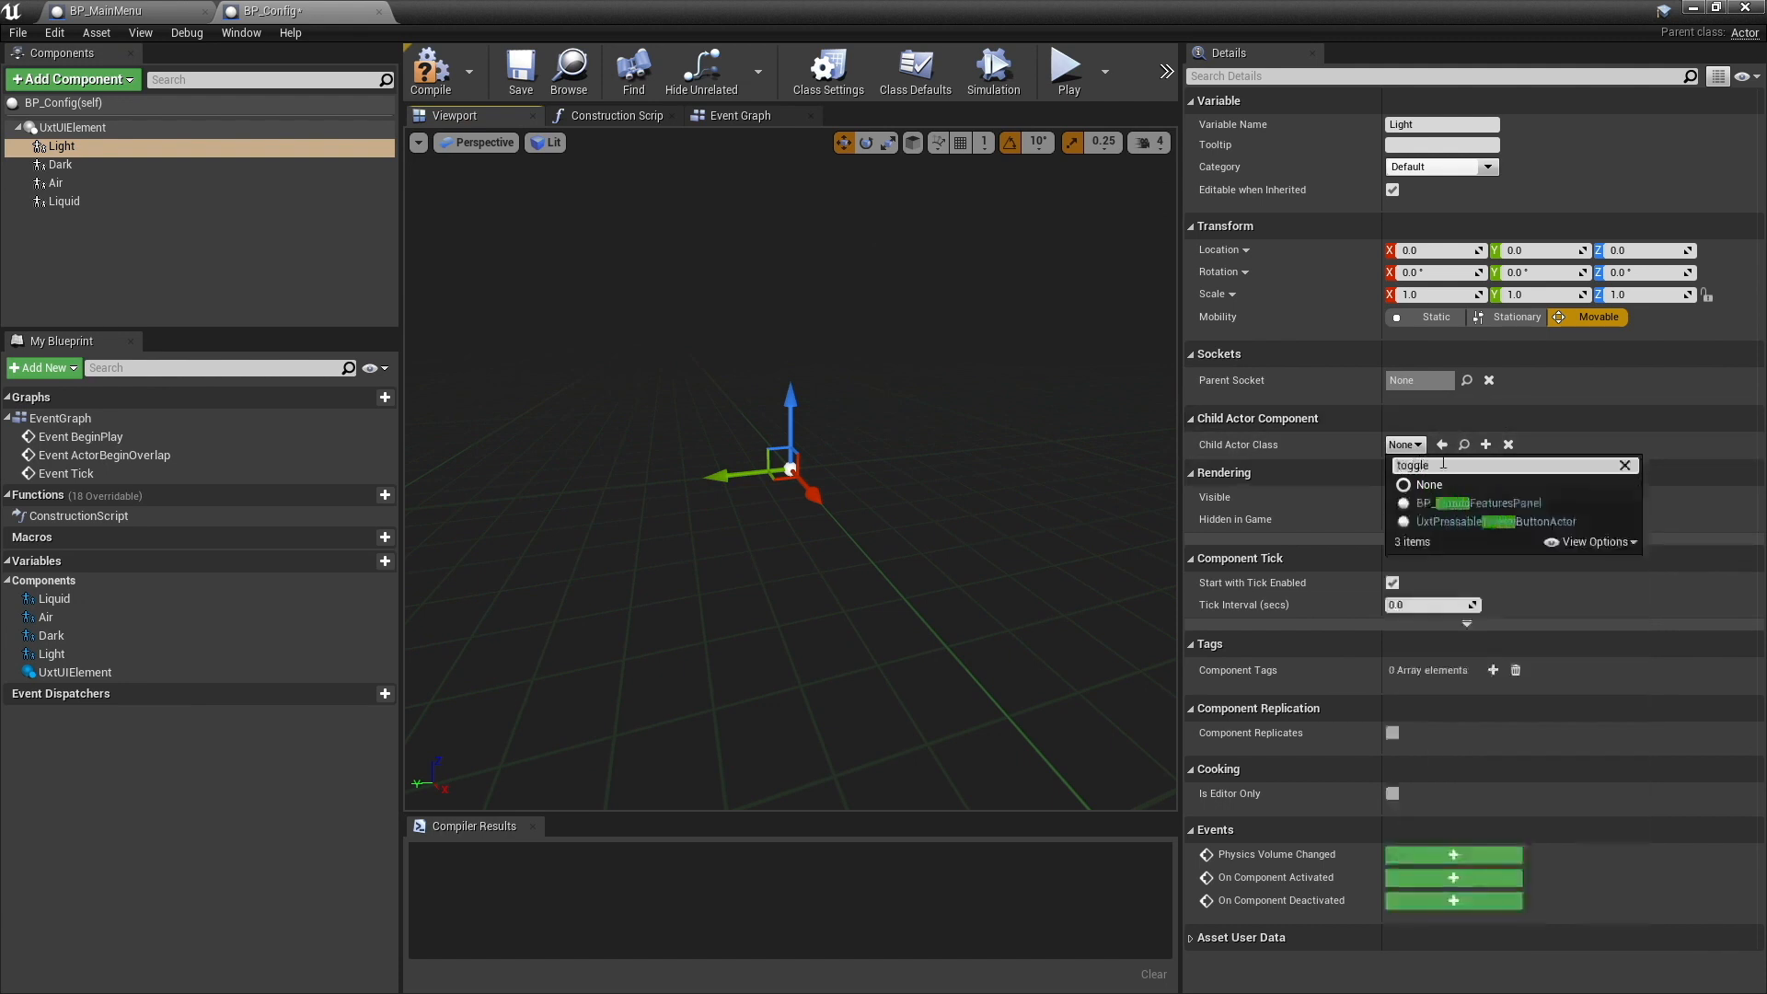
click(1512, 520)
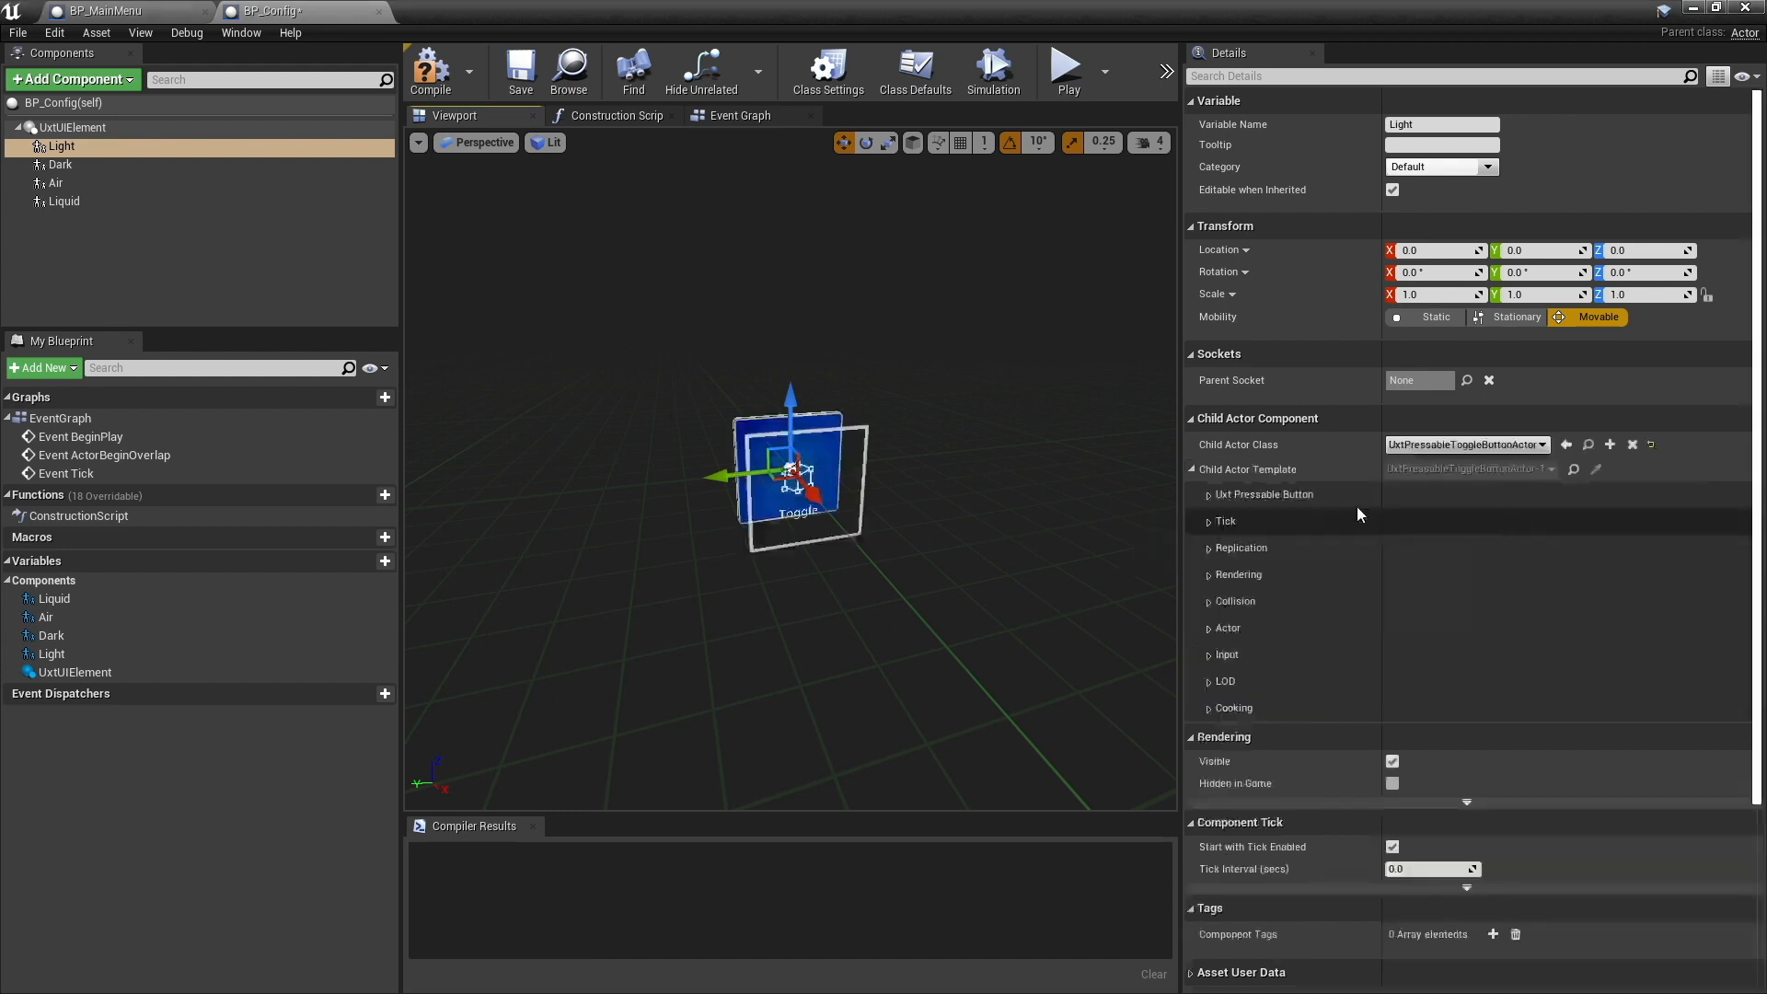
- Set the Dark component's child actor class to UxtPressableToggleButtonActor and place the Light and Dark buttons side by side along Y
click(127, 165)
click(1406, 444)
text(toggle)
click(1511, 520)
click(1538, 251)
click(119, 147)
click(119, 165)
- Set the child actor class of the Air and Liquid components to UxtPressableRadioButtonActor
click(120, 184)
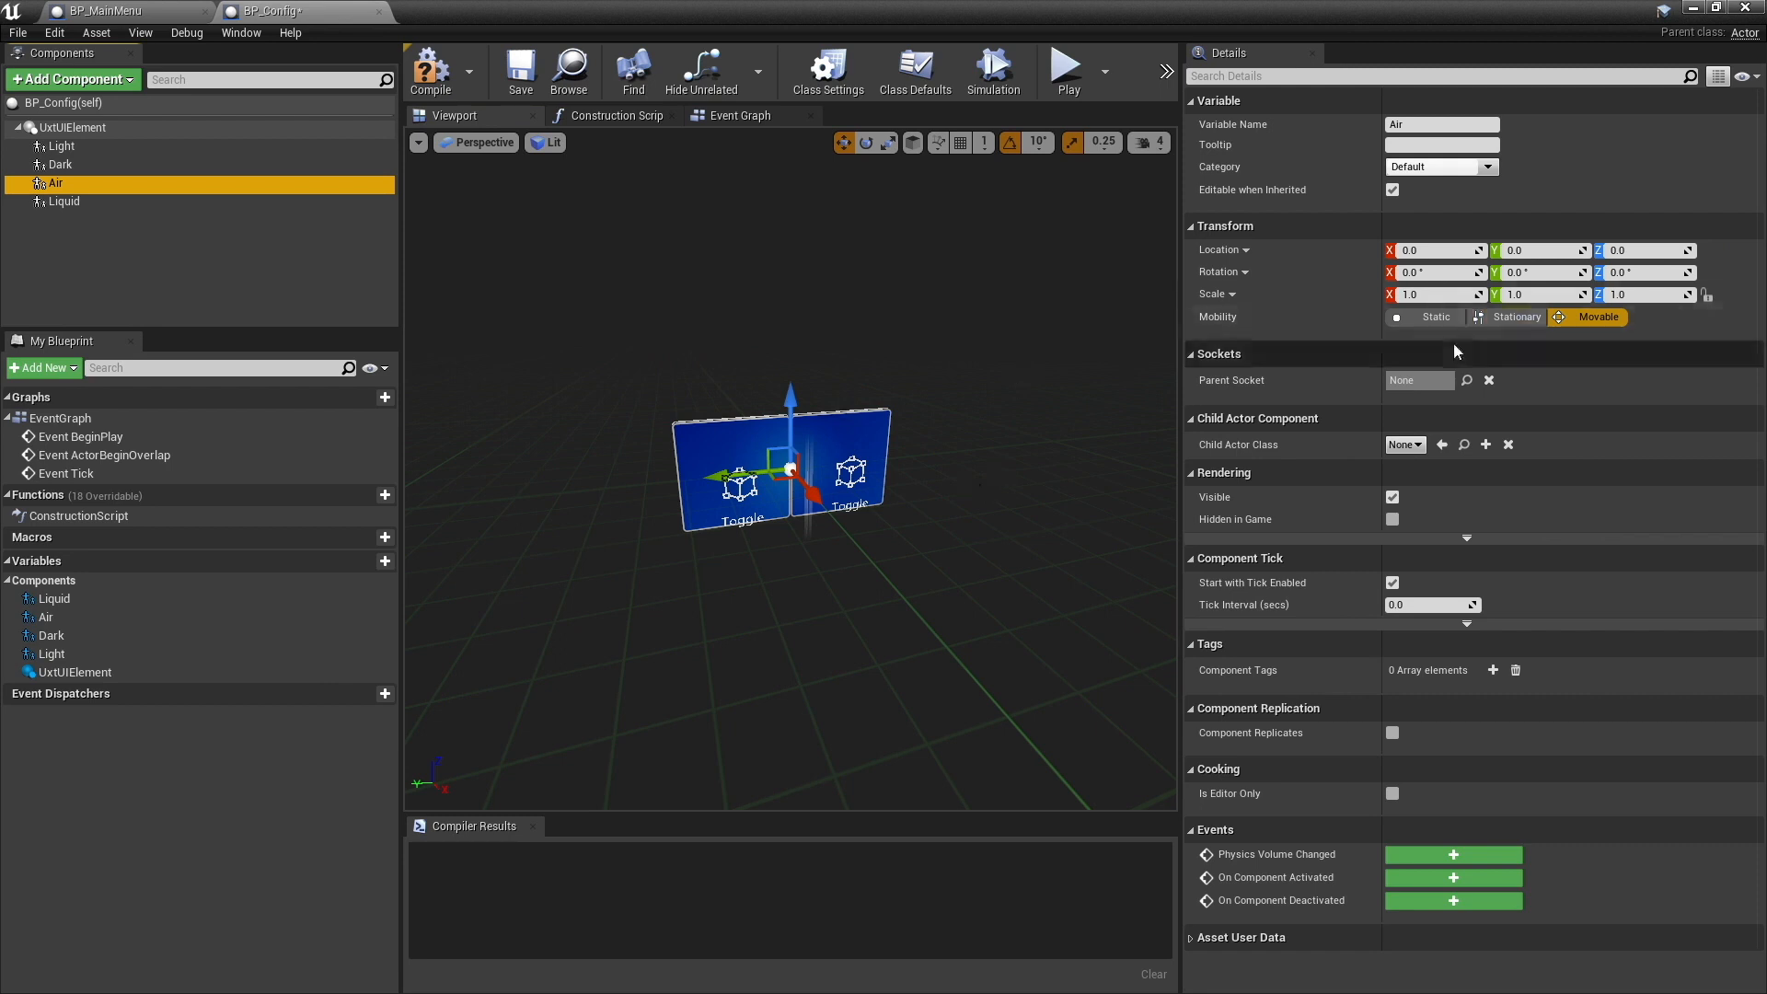
click(1403, 445)
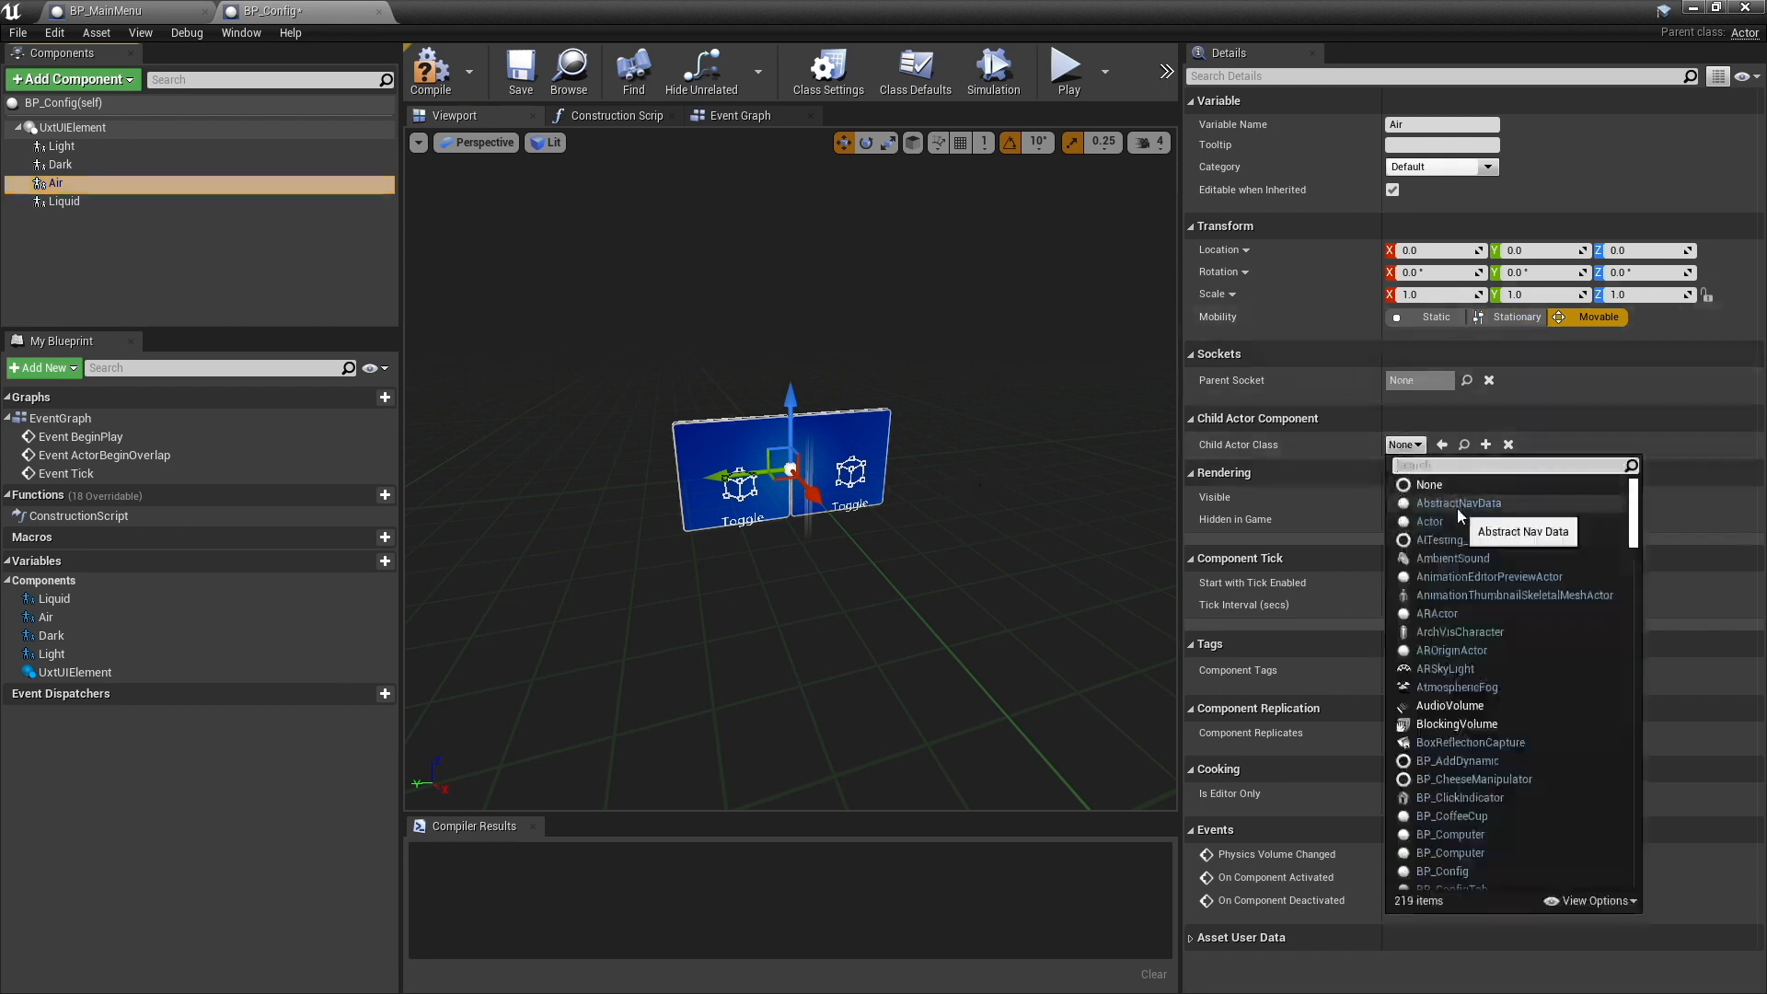
text(radio)
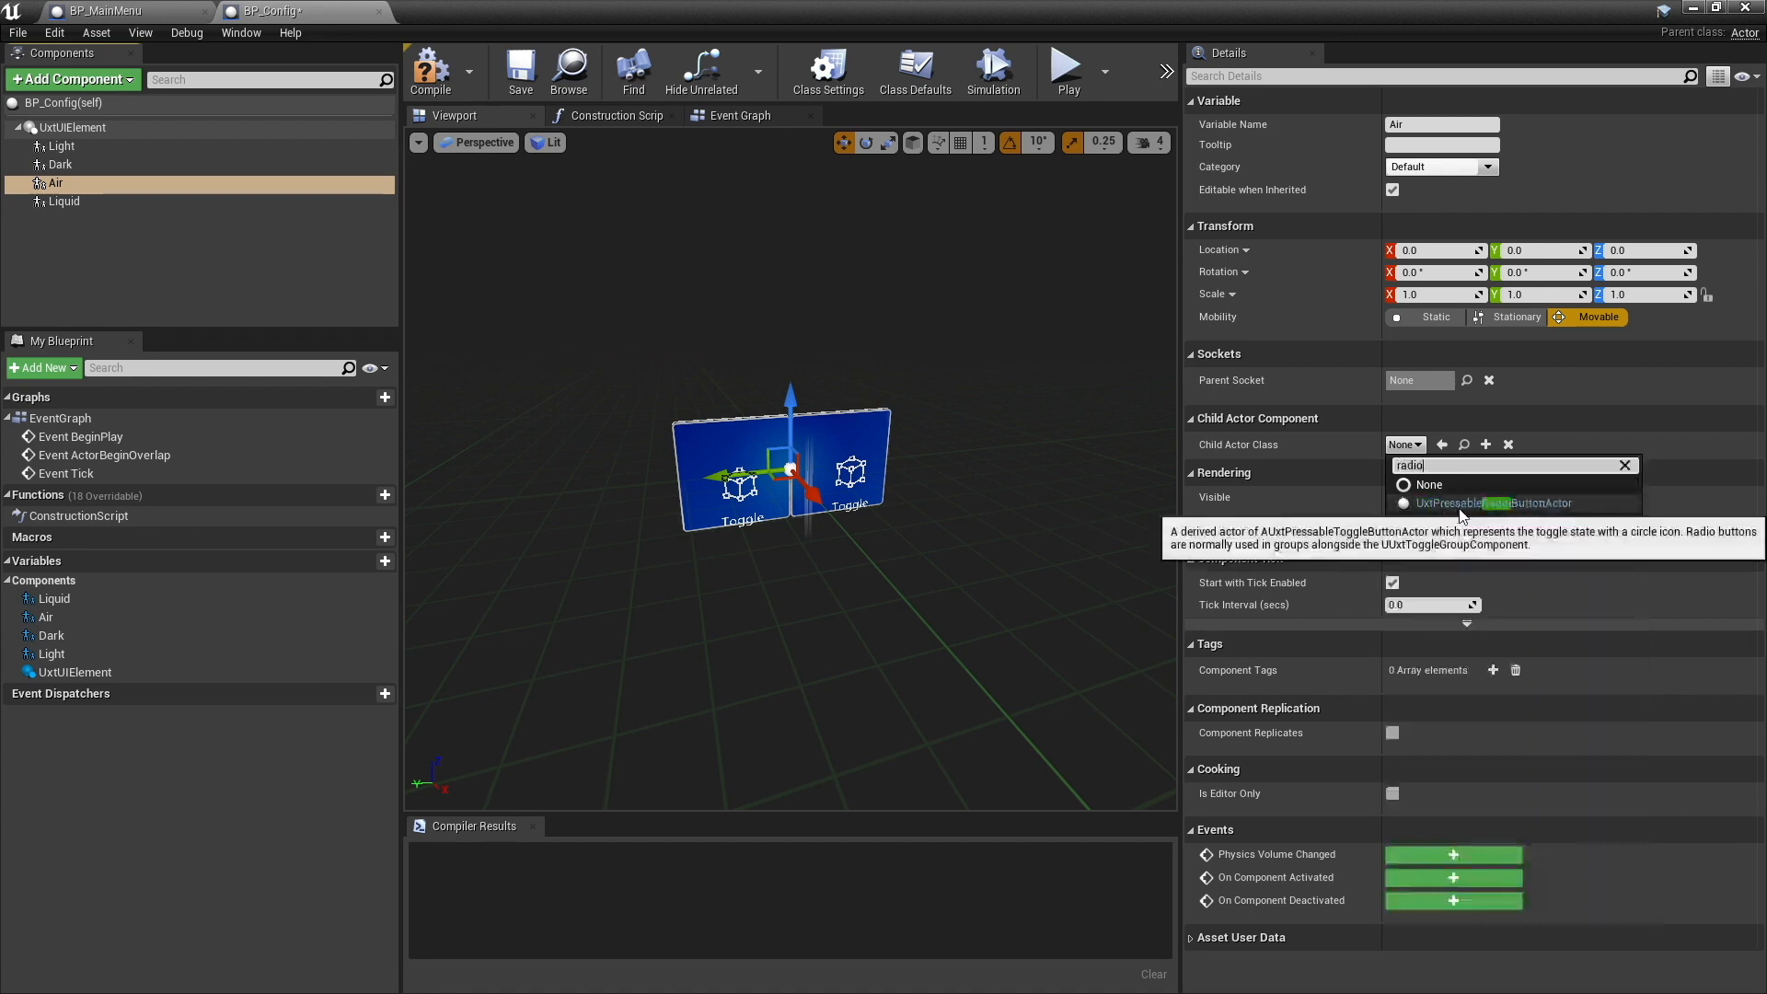
click(1456, 509)
click(64, 201)
click(1464, 444)
click(1456, 509)
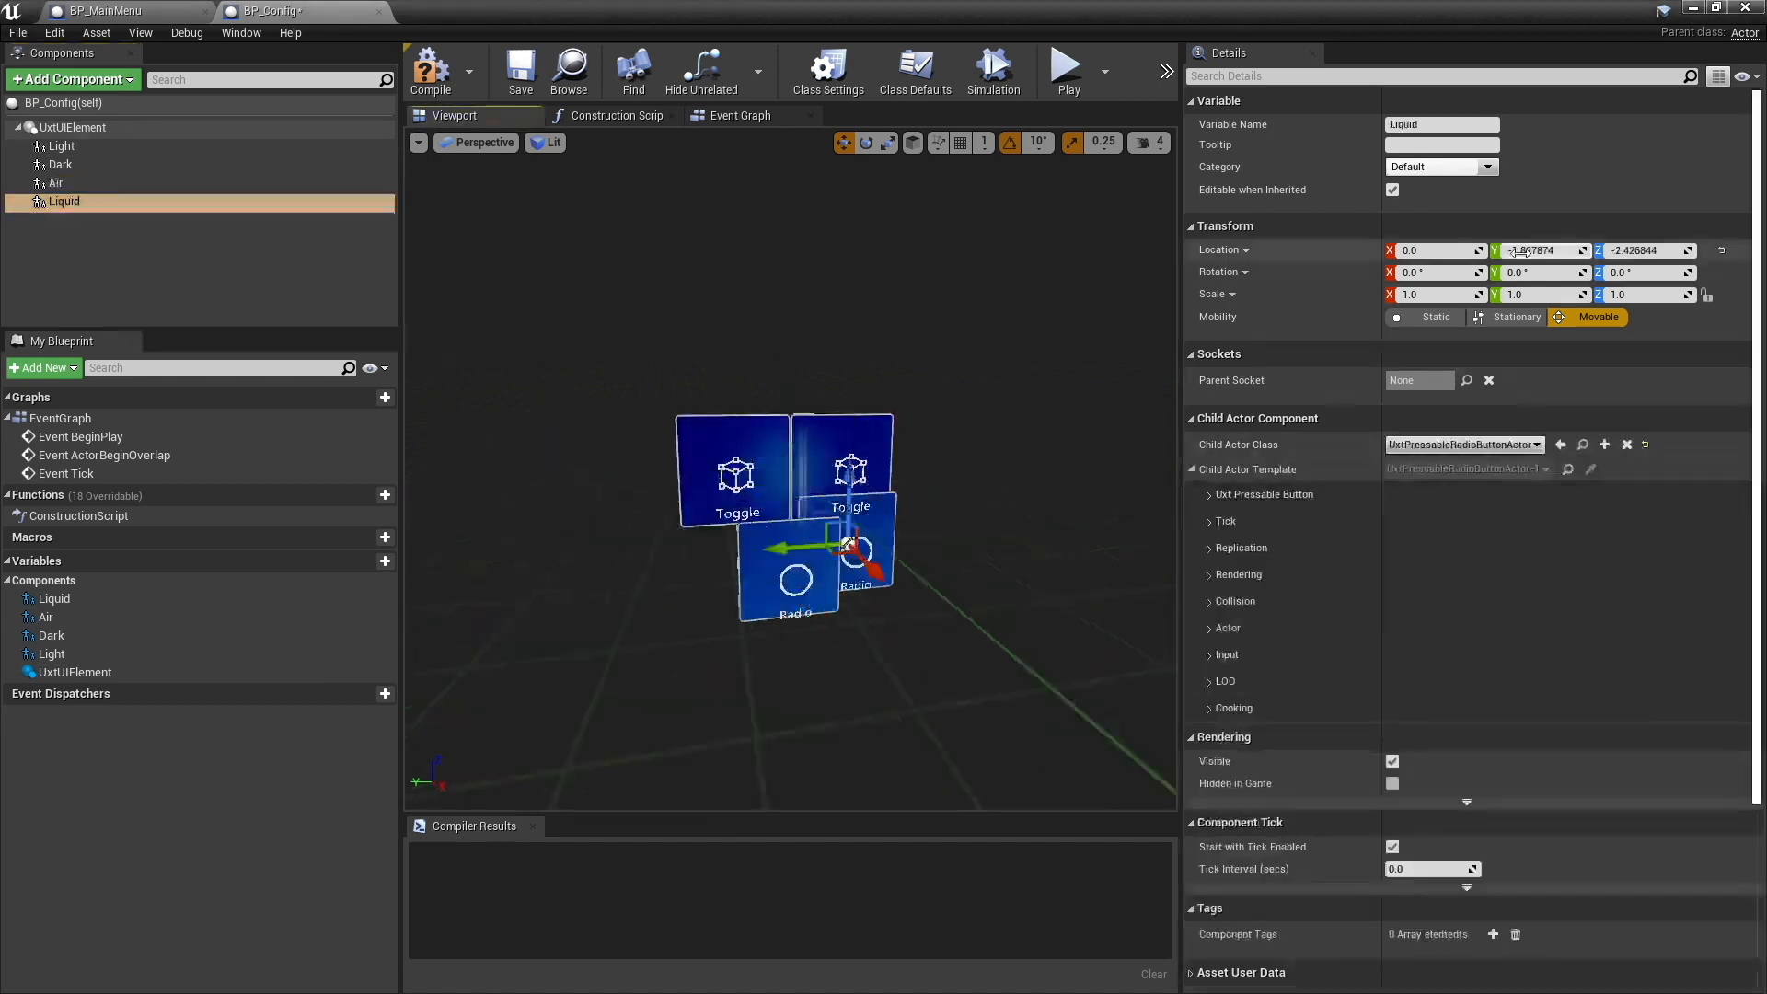
- Arrange the toggle and radio buttons in a two-by-two grid, placing Liquid at Y -1.6 and Z -1.6
click(62, 147)
click(60, 164)
click(56, 183)
click(64, 202)
click(1641, 249)
text(-1.6)
click(1537, 249)
text(-1.6)
key(Return)
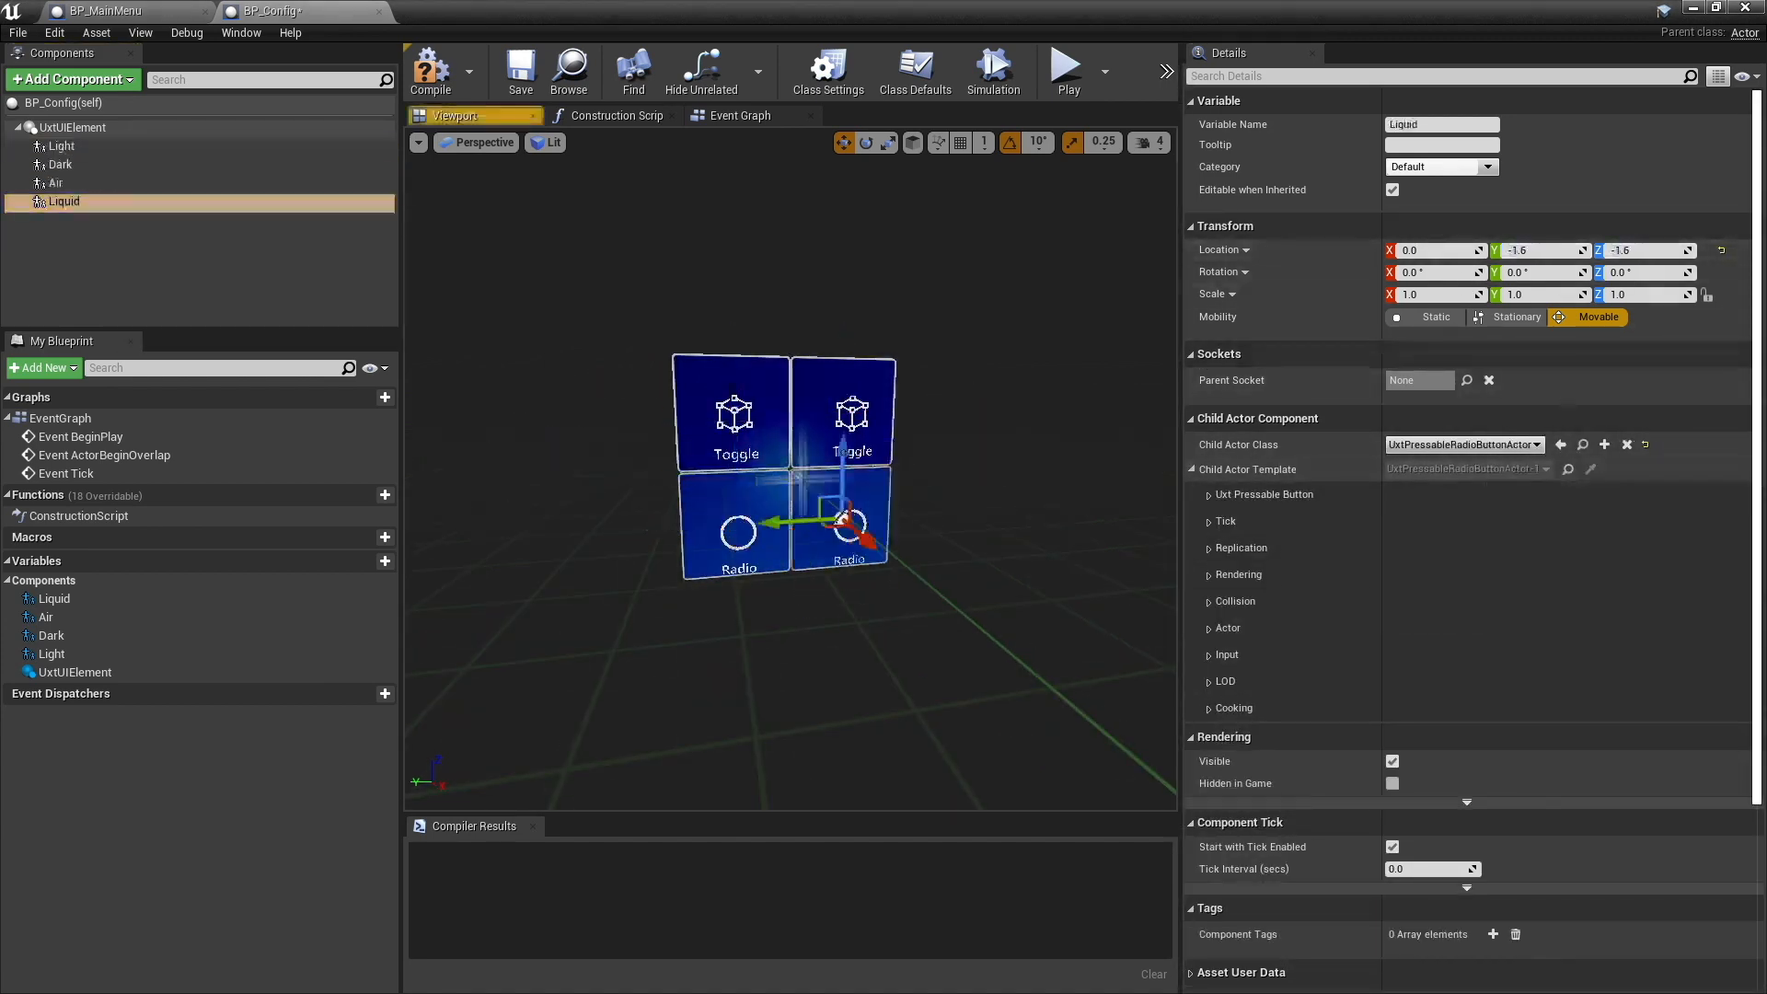
- Turn off Is Plated in the child actor templates of the Light, Dark, Air and Liquid buttons
click(61, 147)
click(1208, 496)
click(1392, 633)
click(60, 165)
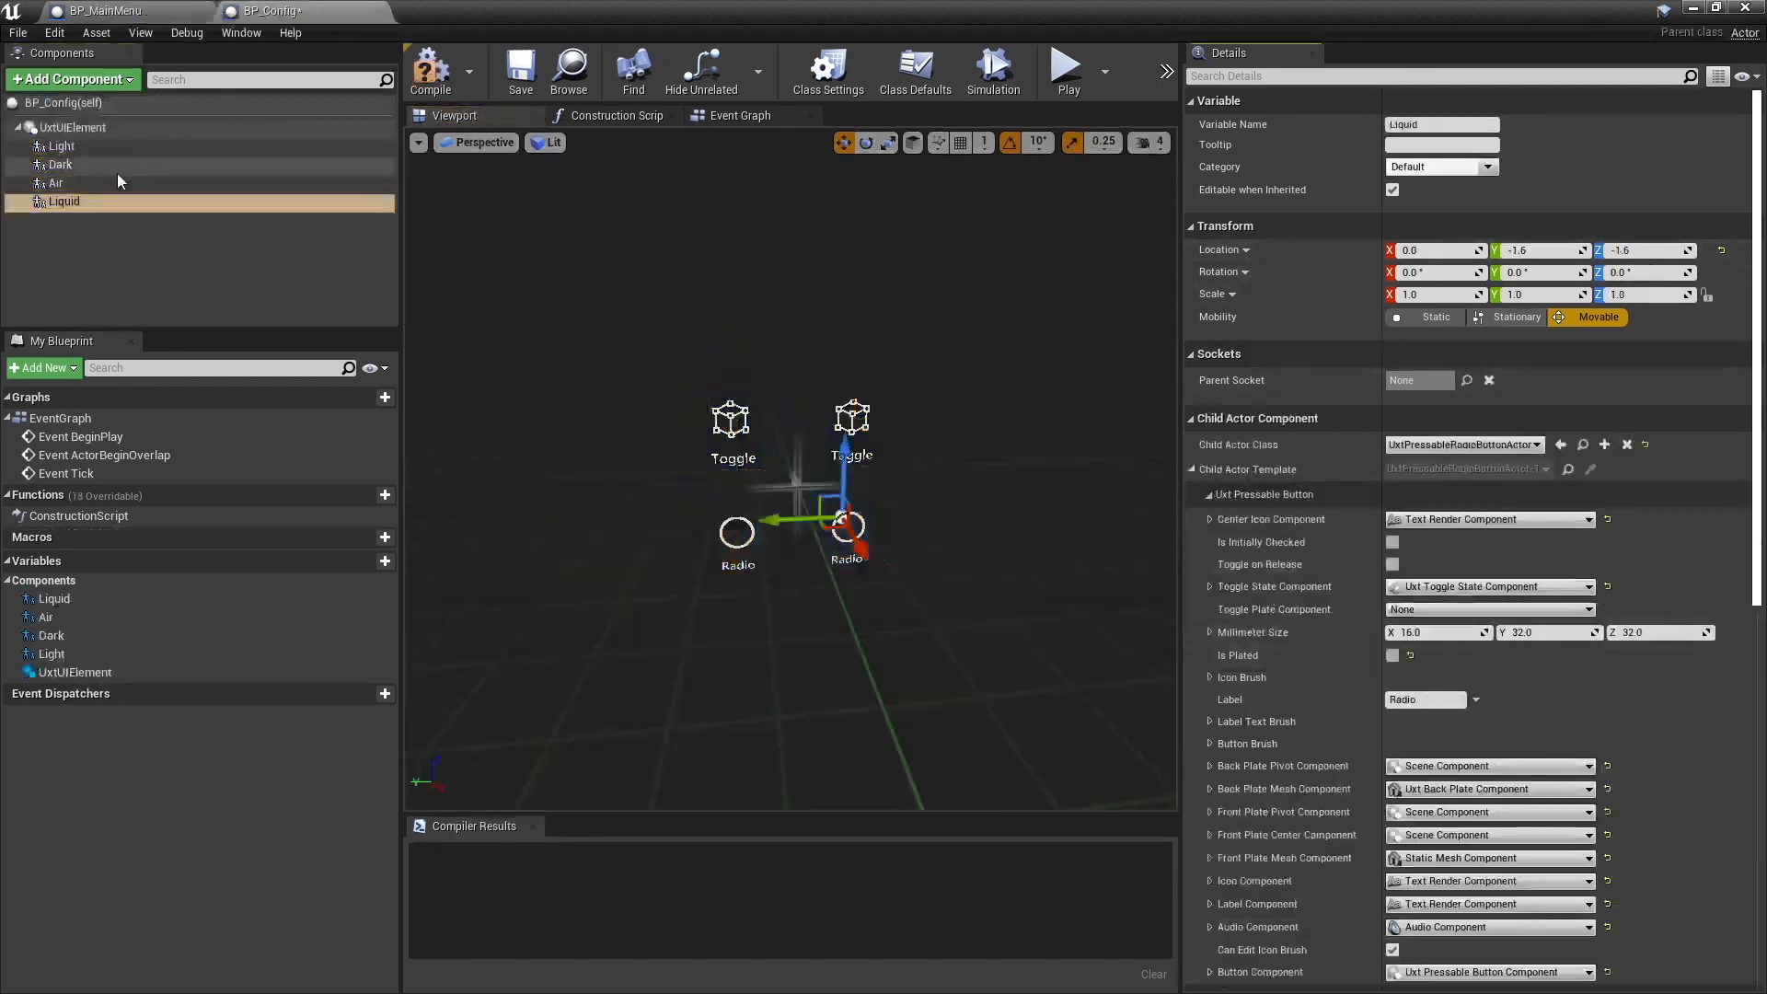
- Change the Light button's icon to the filled circle character E7C8 using the Icon Brush Editor
click(73, 147)
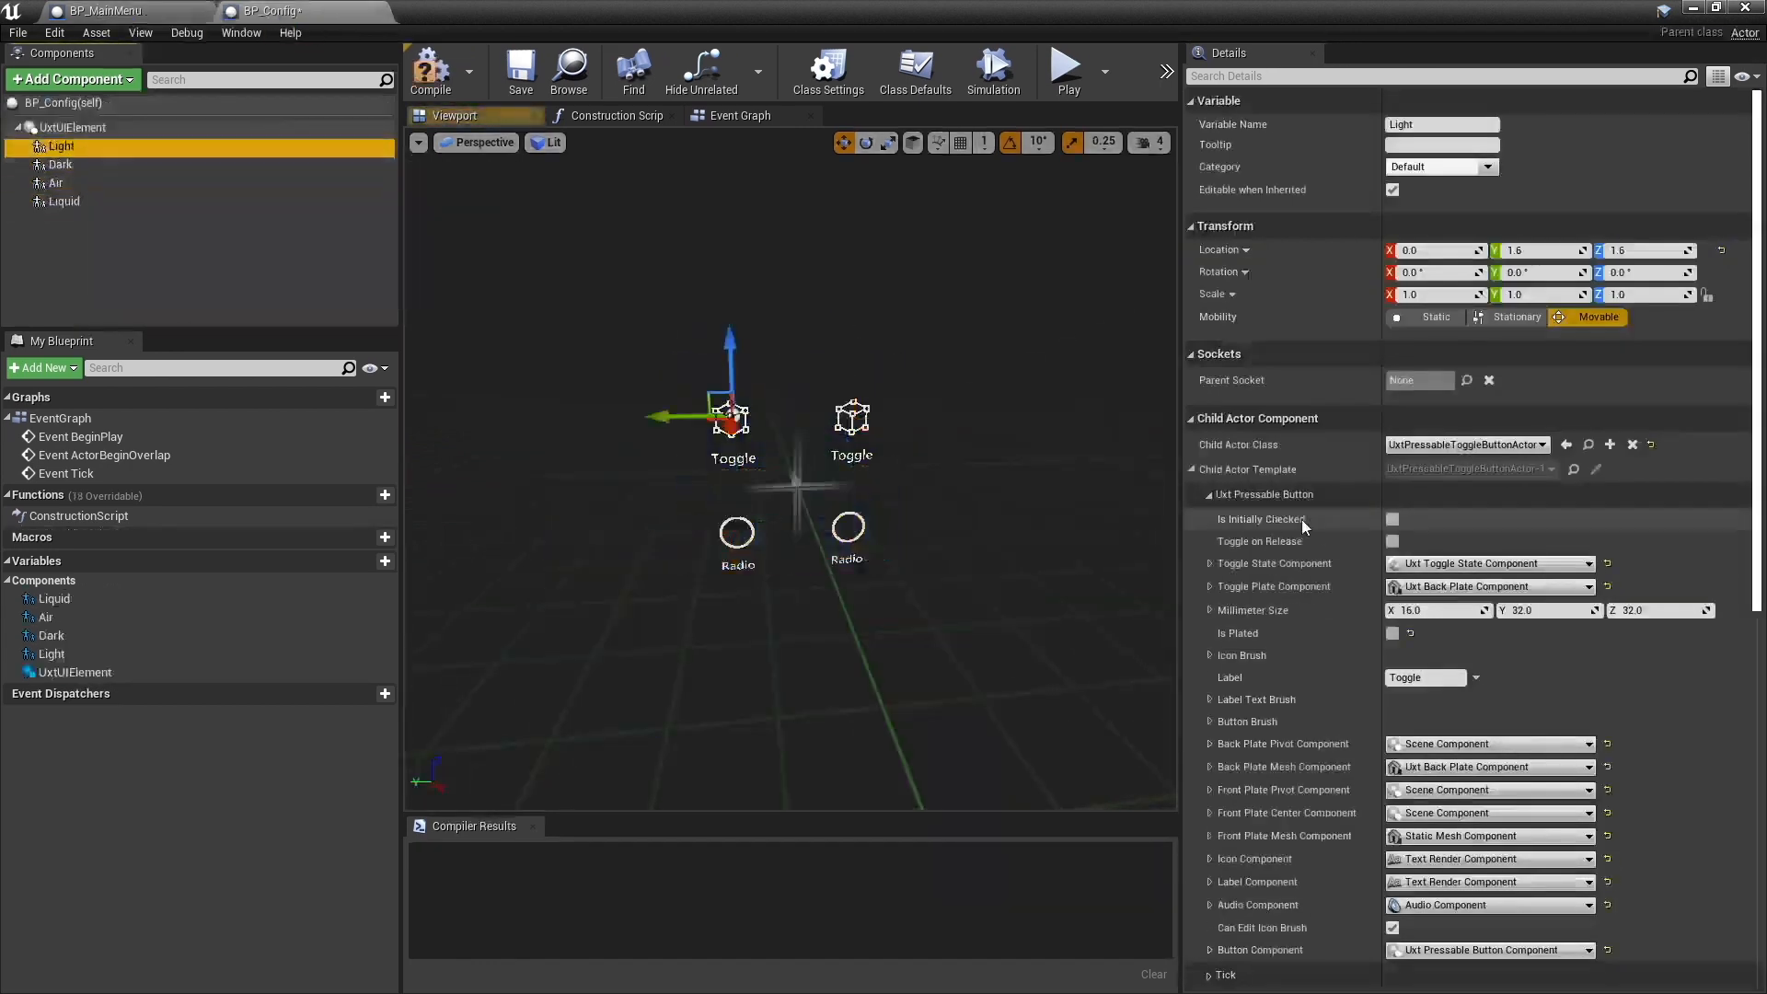
click(1208, 655)
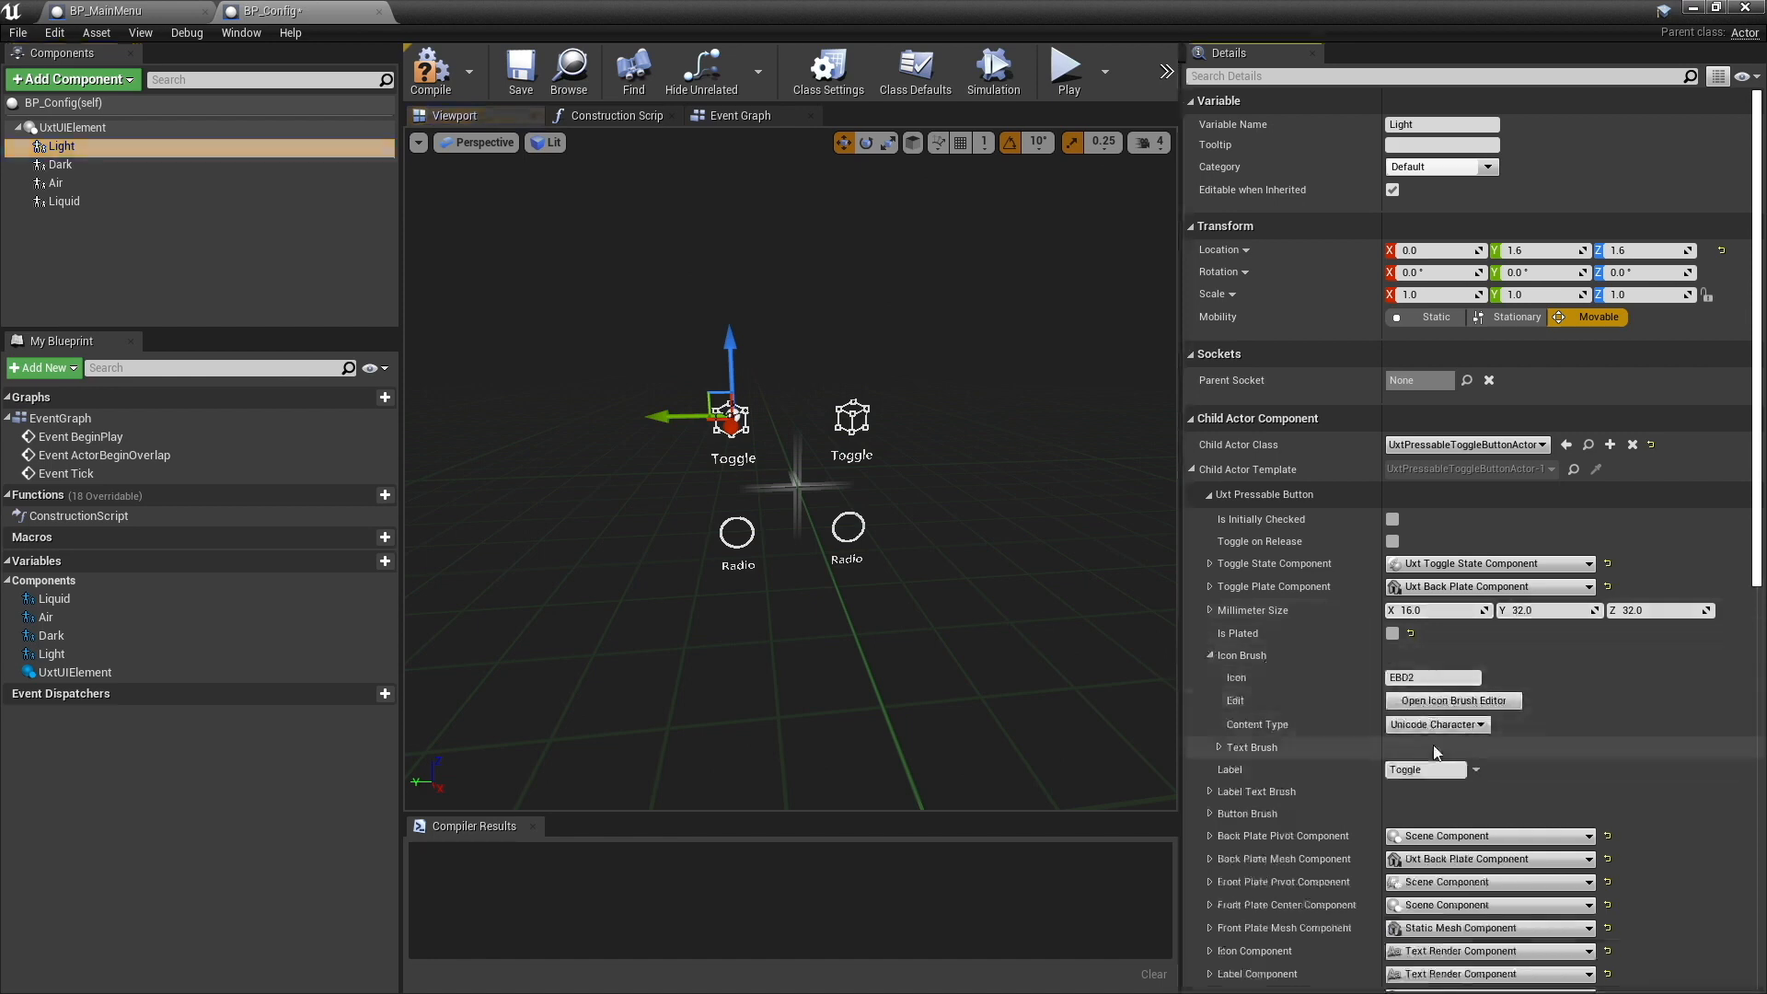
click(1453, 700)
scroll(1286, 559, up, 5)
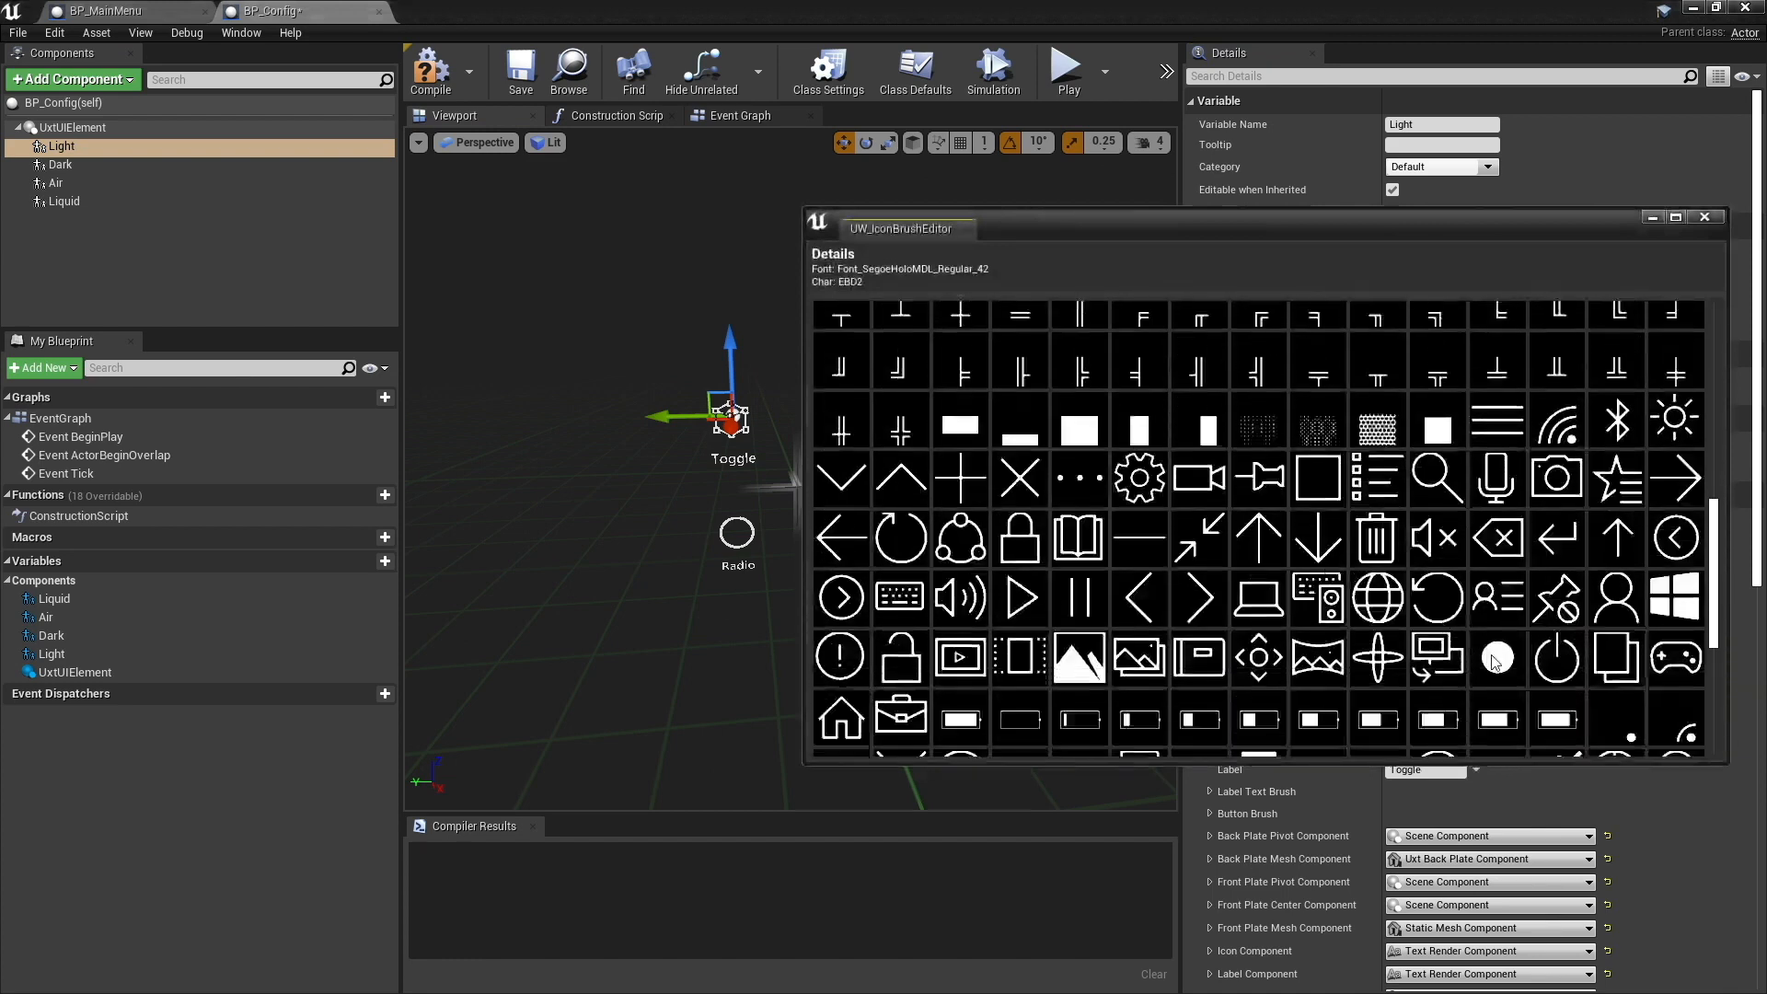
click(1495, 659)
click(1704, 218)
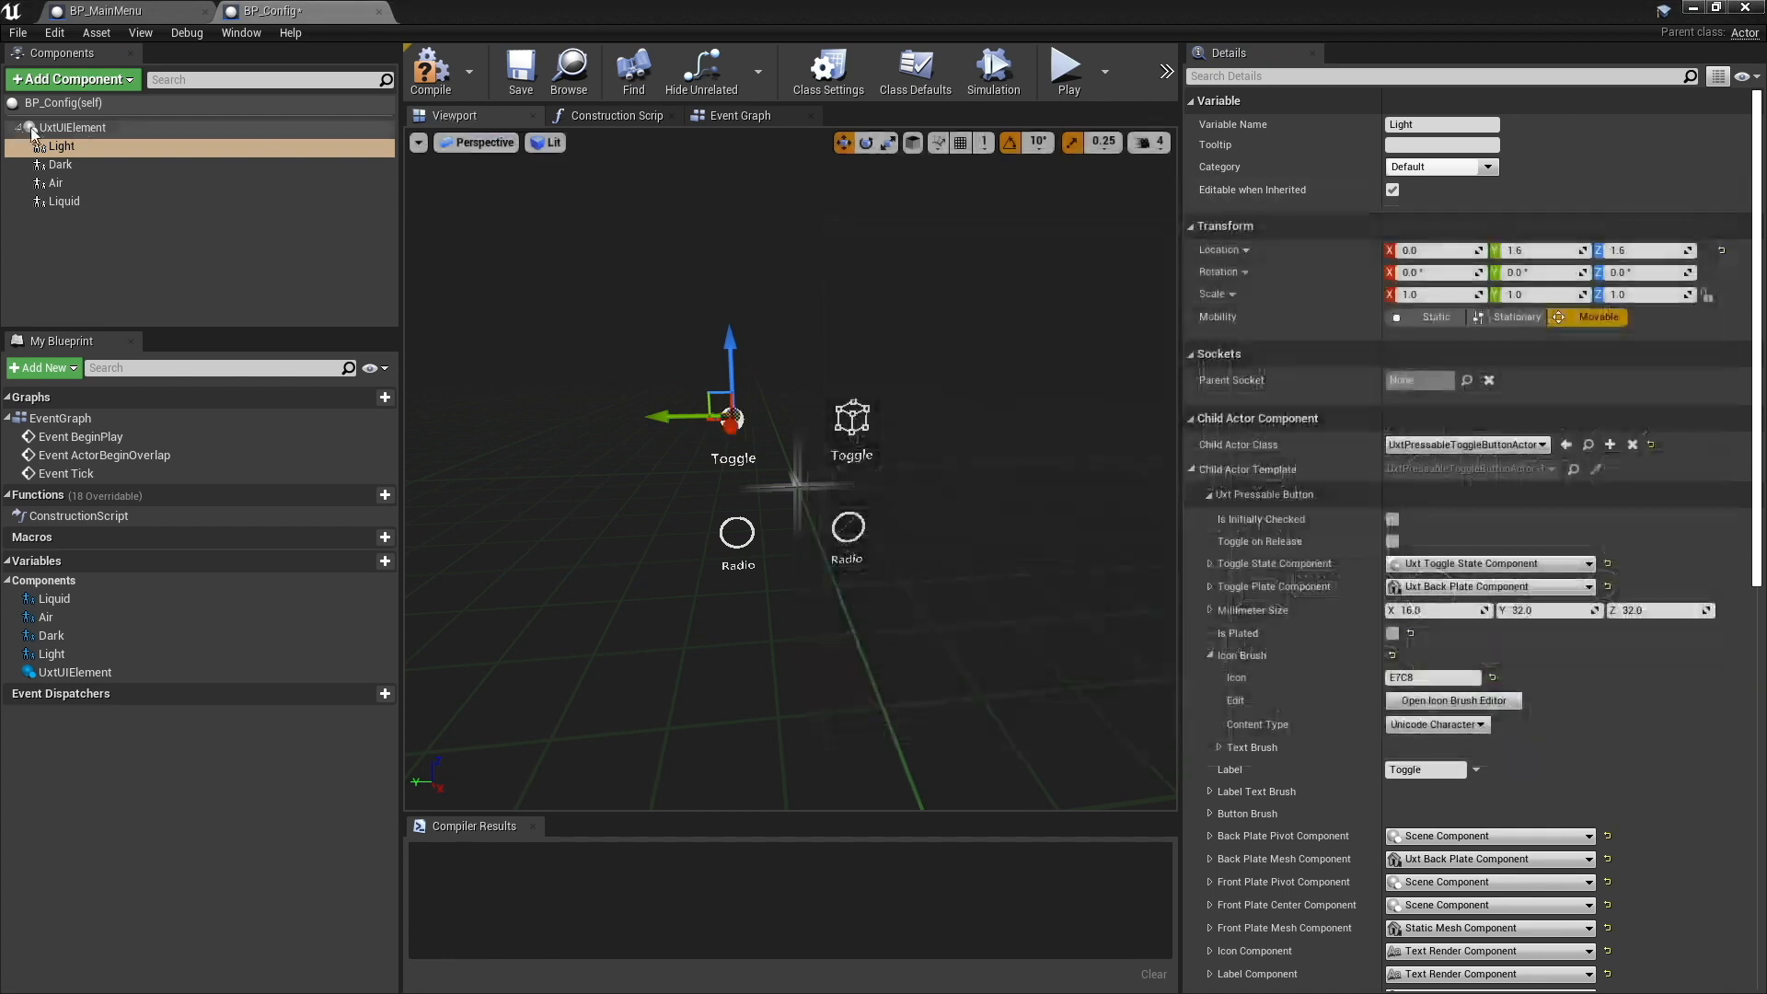
- Give the Dark button the same filled circle icon, E7C8
click(60, 165)
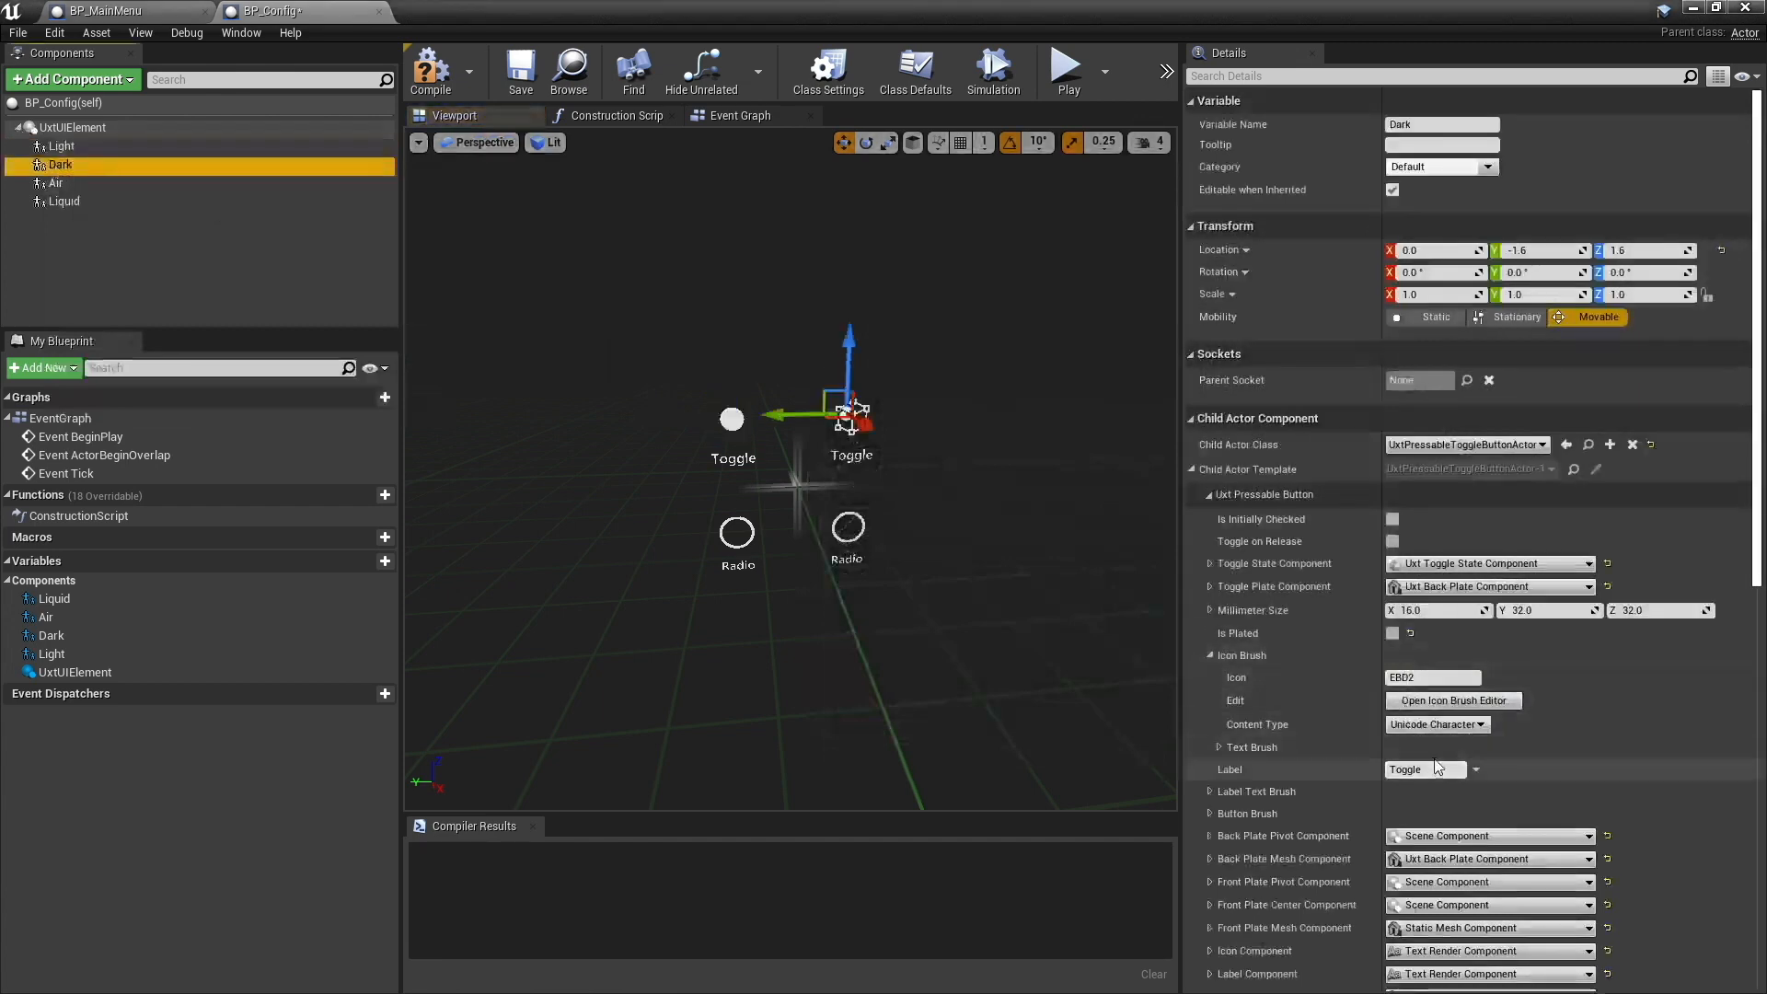
click(1430, 701)
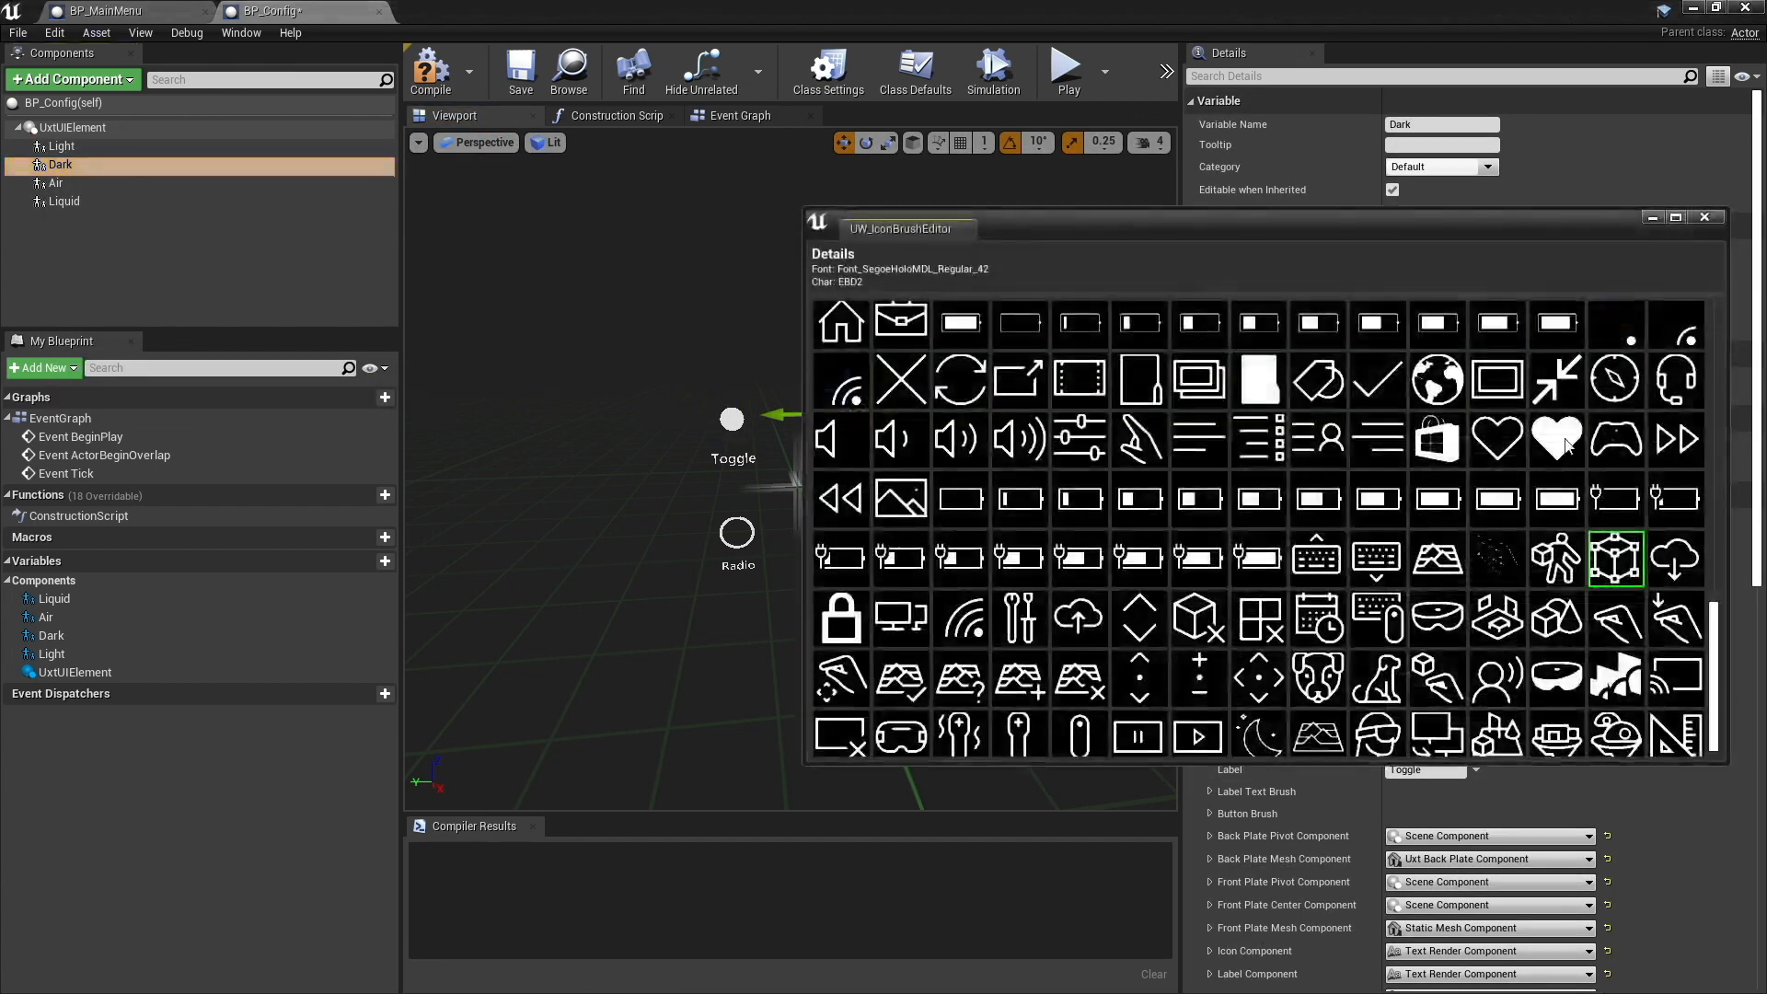
scroll(1515, 508, down, 2)
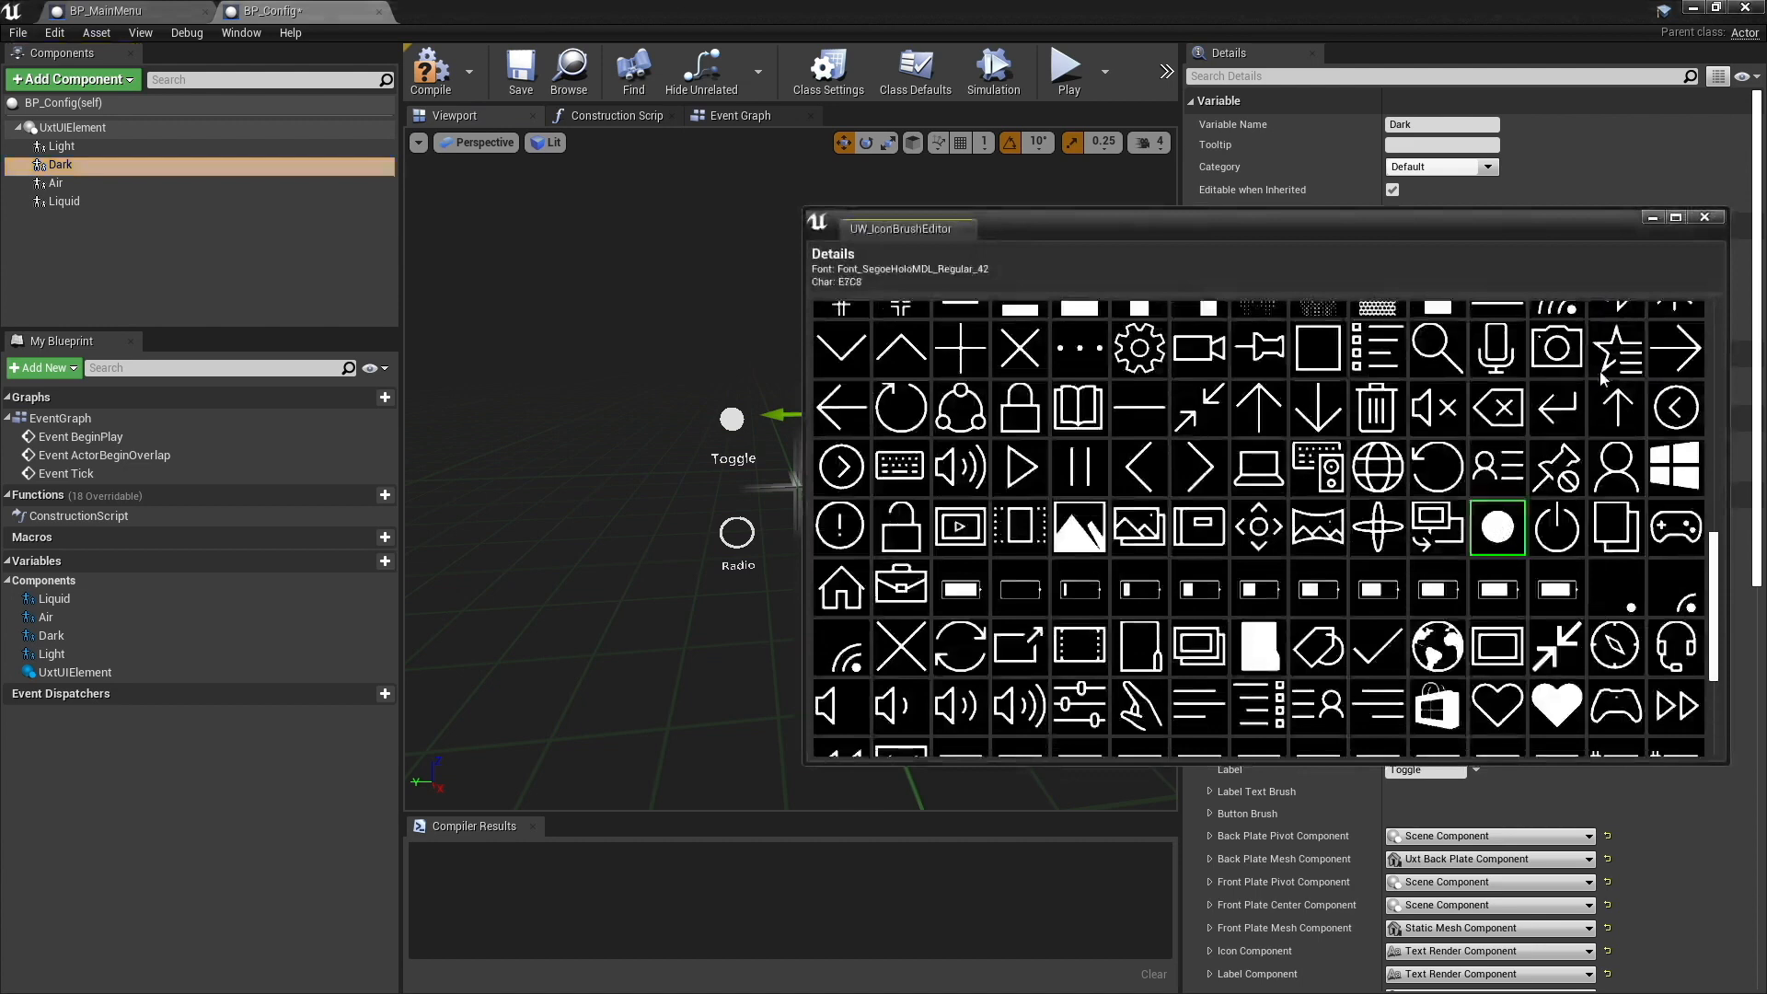
click(1705, 219)
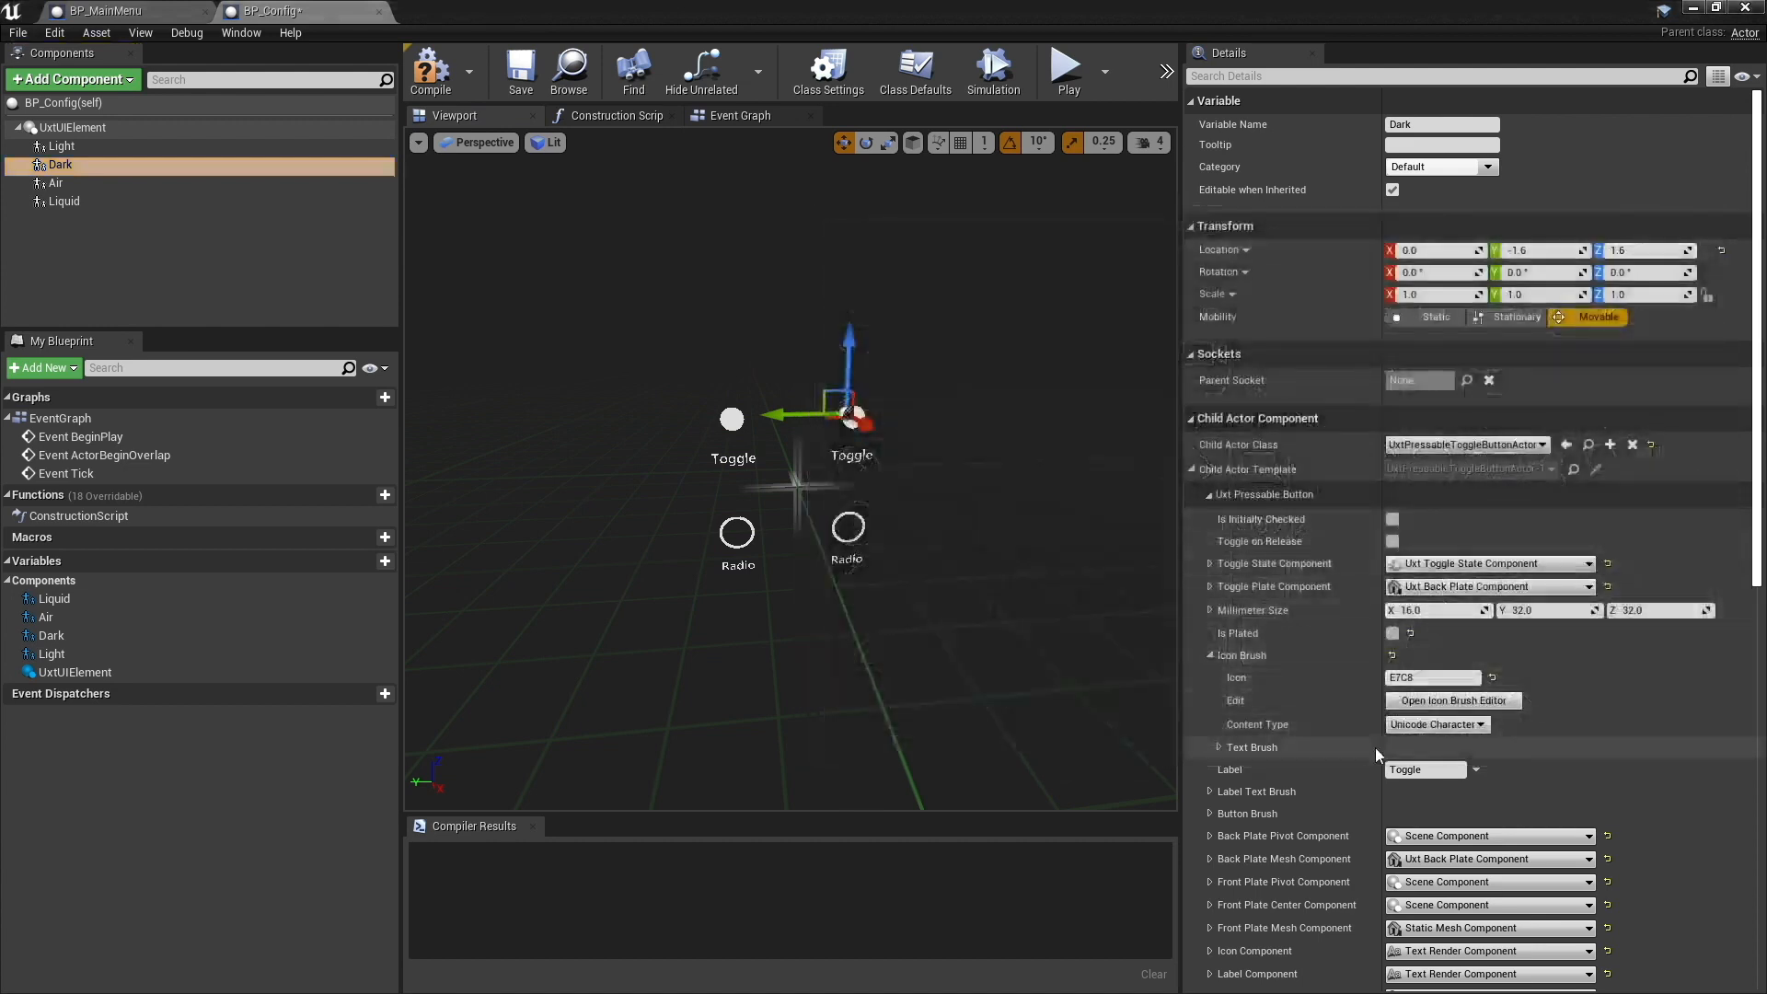
- Set the Dark button's icon Text Brush size to 2.0
click(1221, 746)
scroll(1247, 764, down, 2)
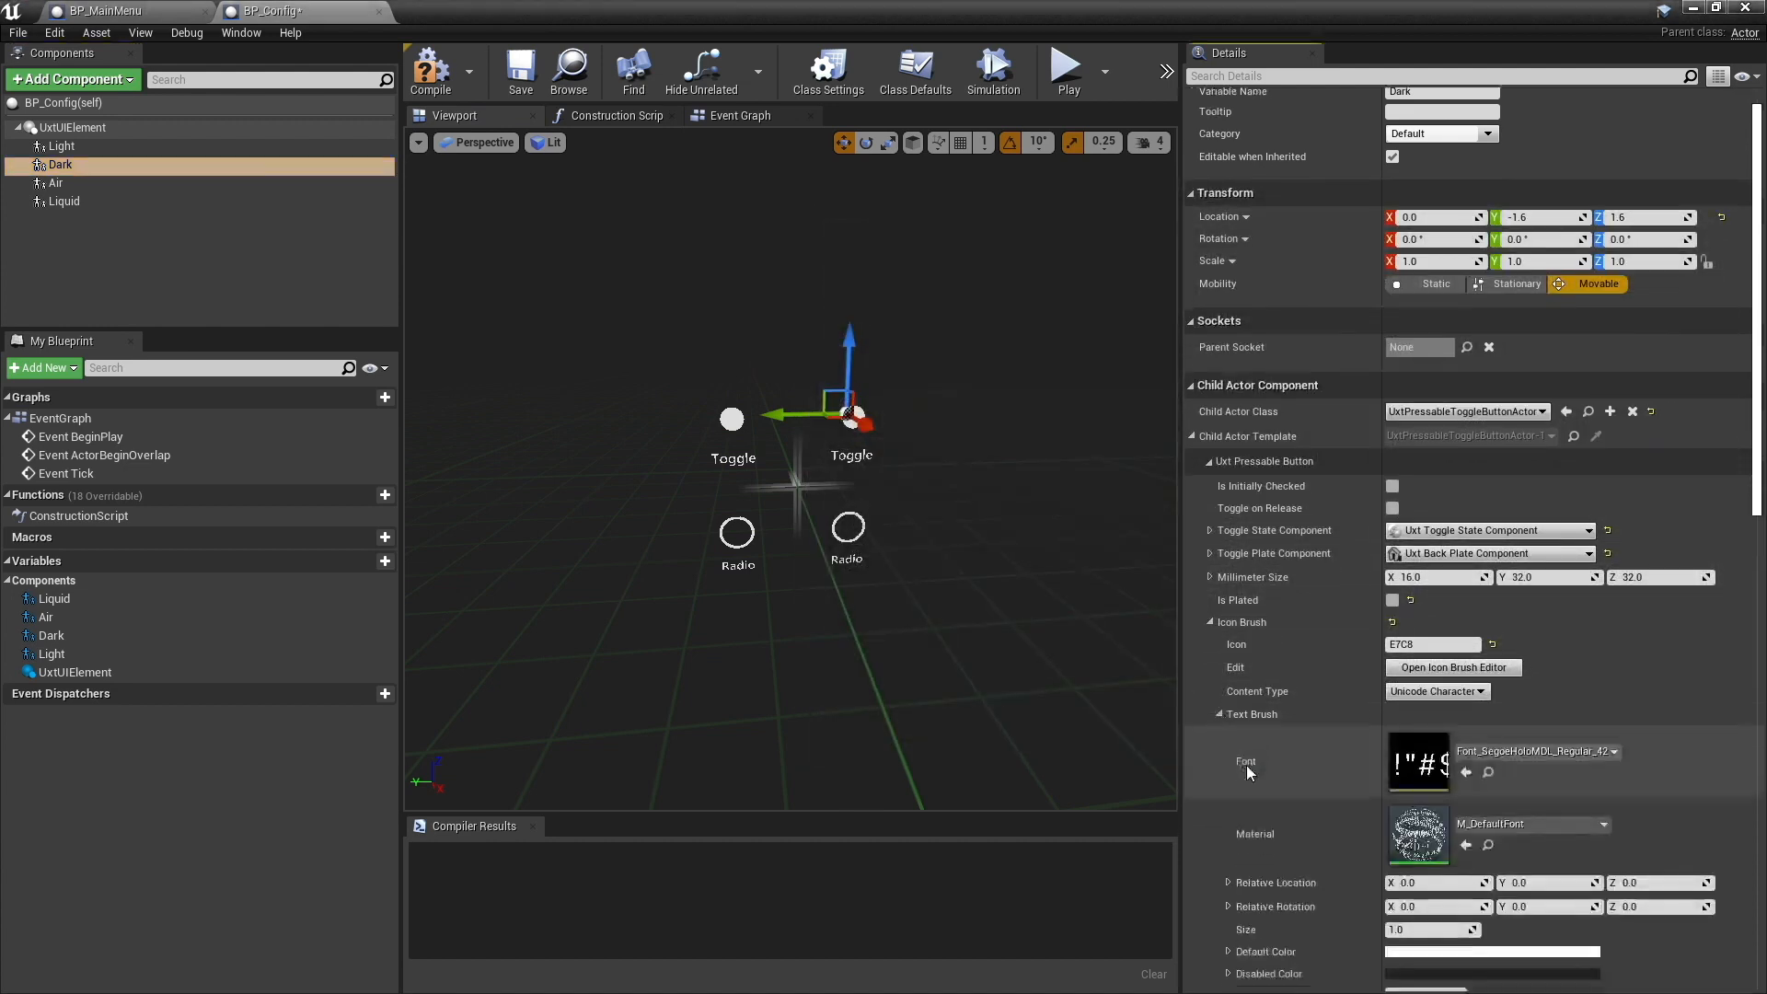
click(1422, 896)
text(2)
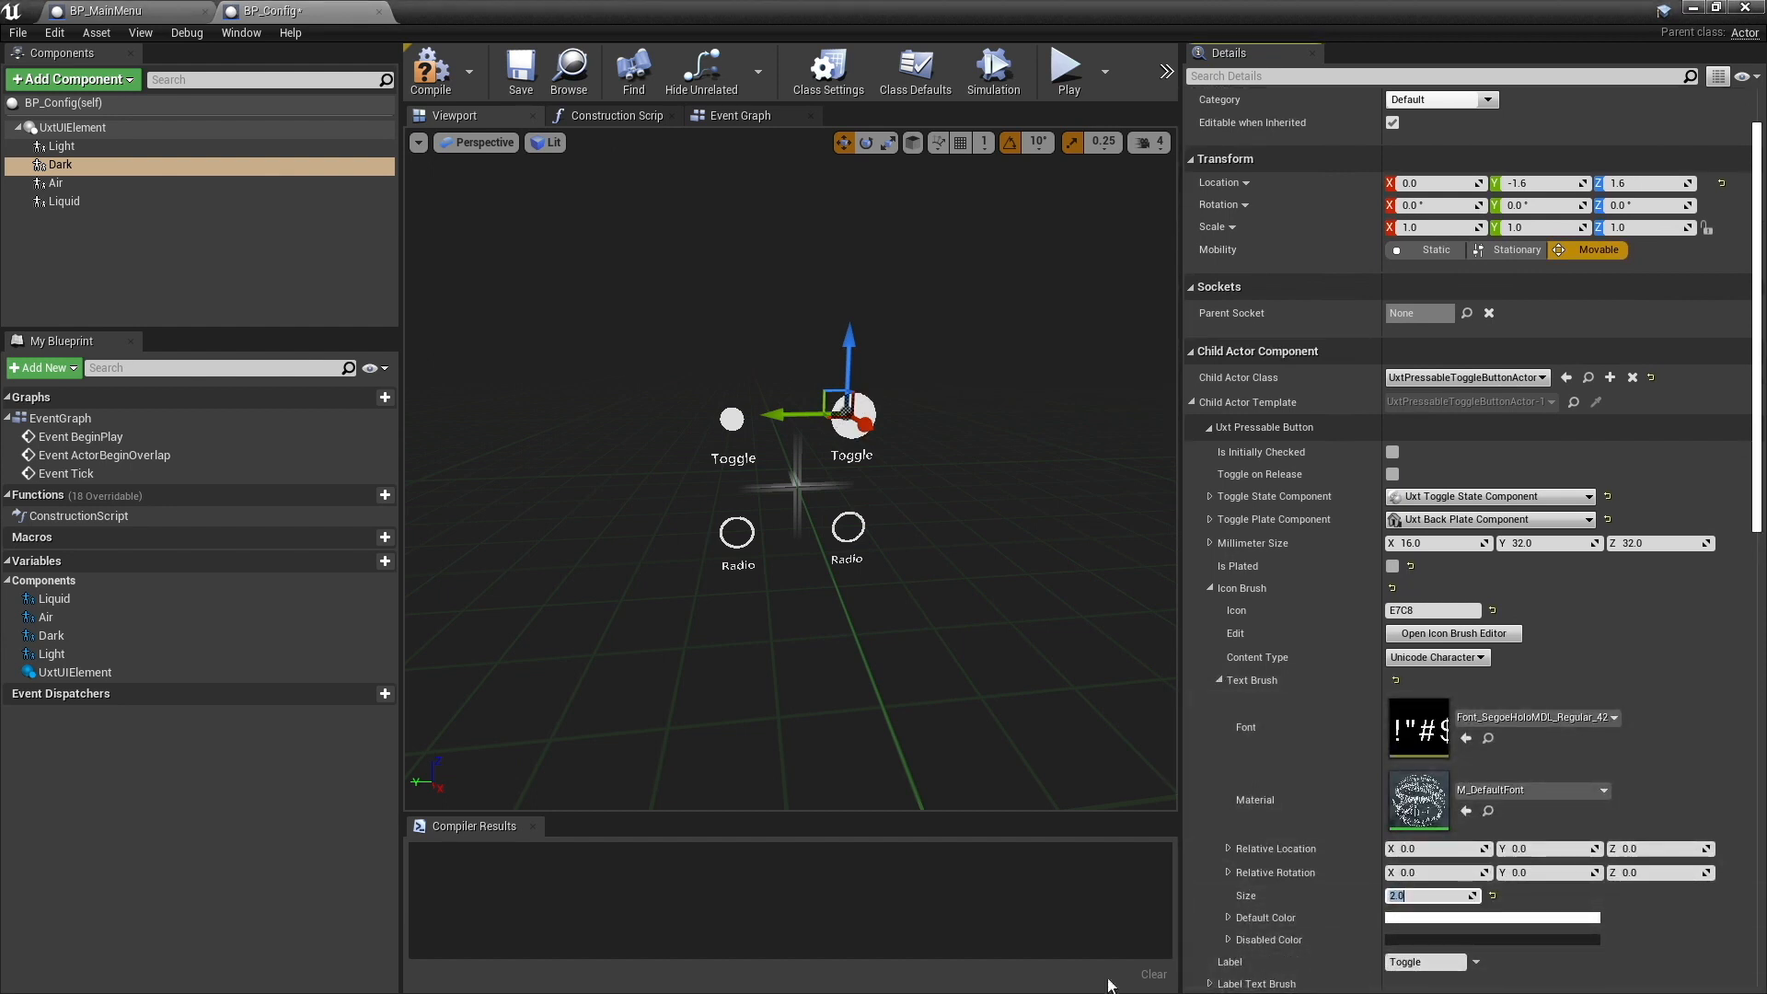
- Enlarge the Light button's icon by setting its Text Brush size to 2.0
click(101, 182)
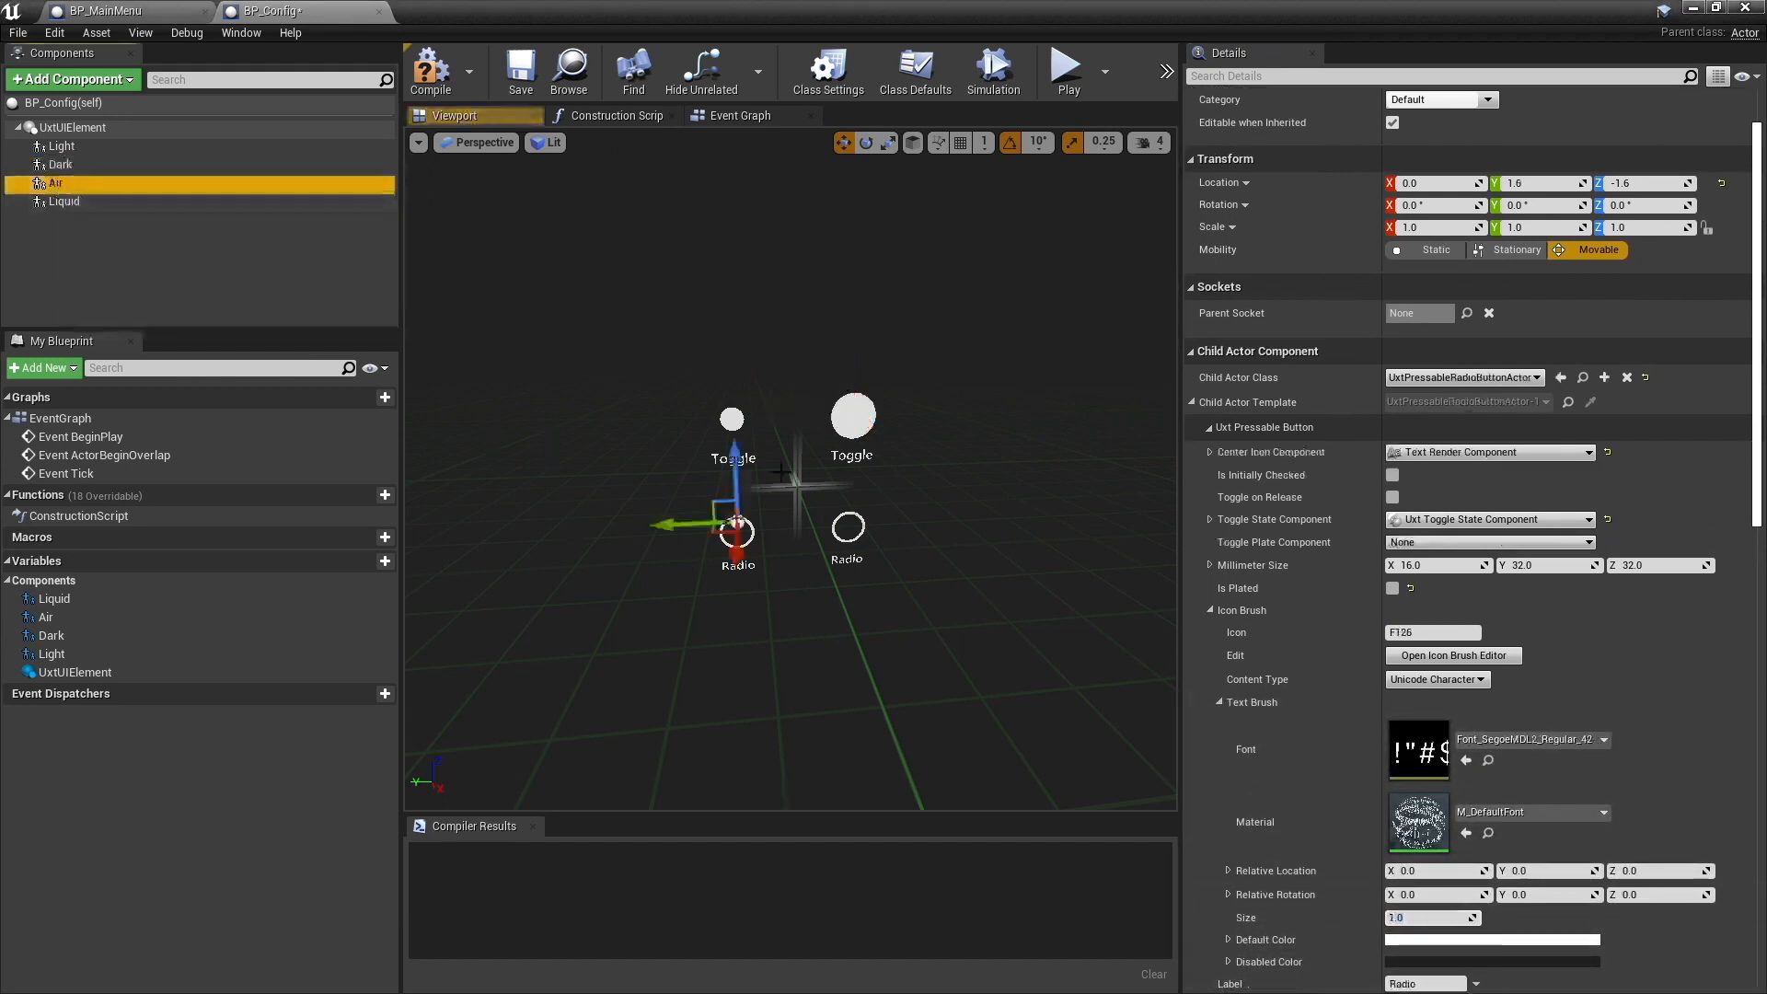
click(74, 127)
click(66, 147)
scroll(1423, 826, down, 3)
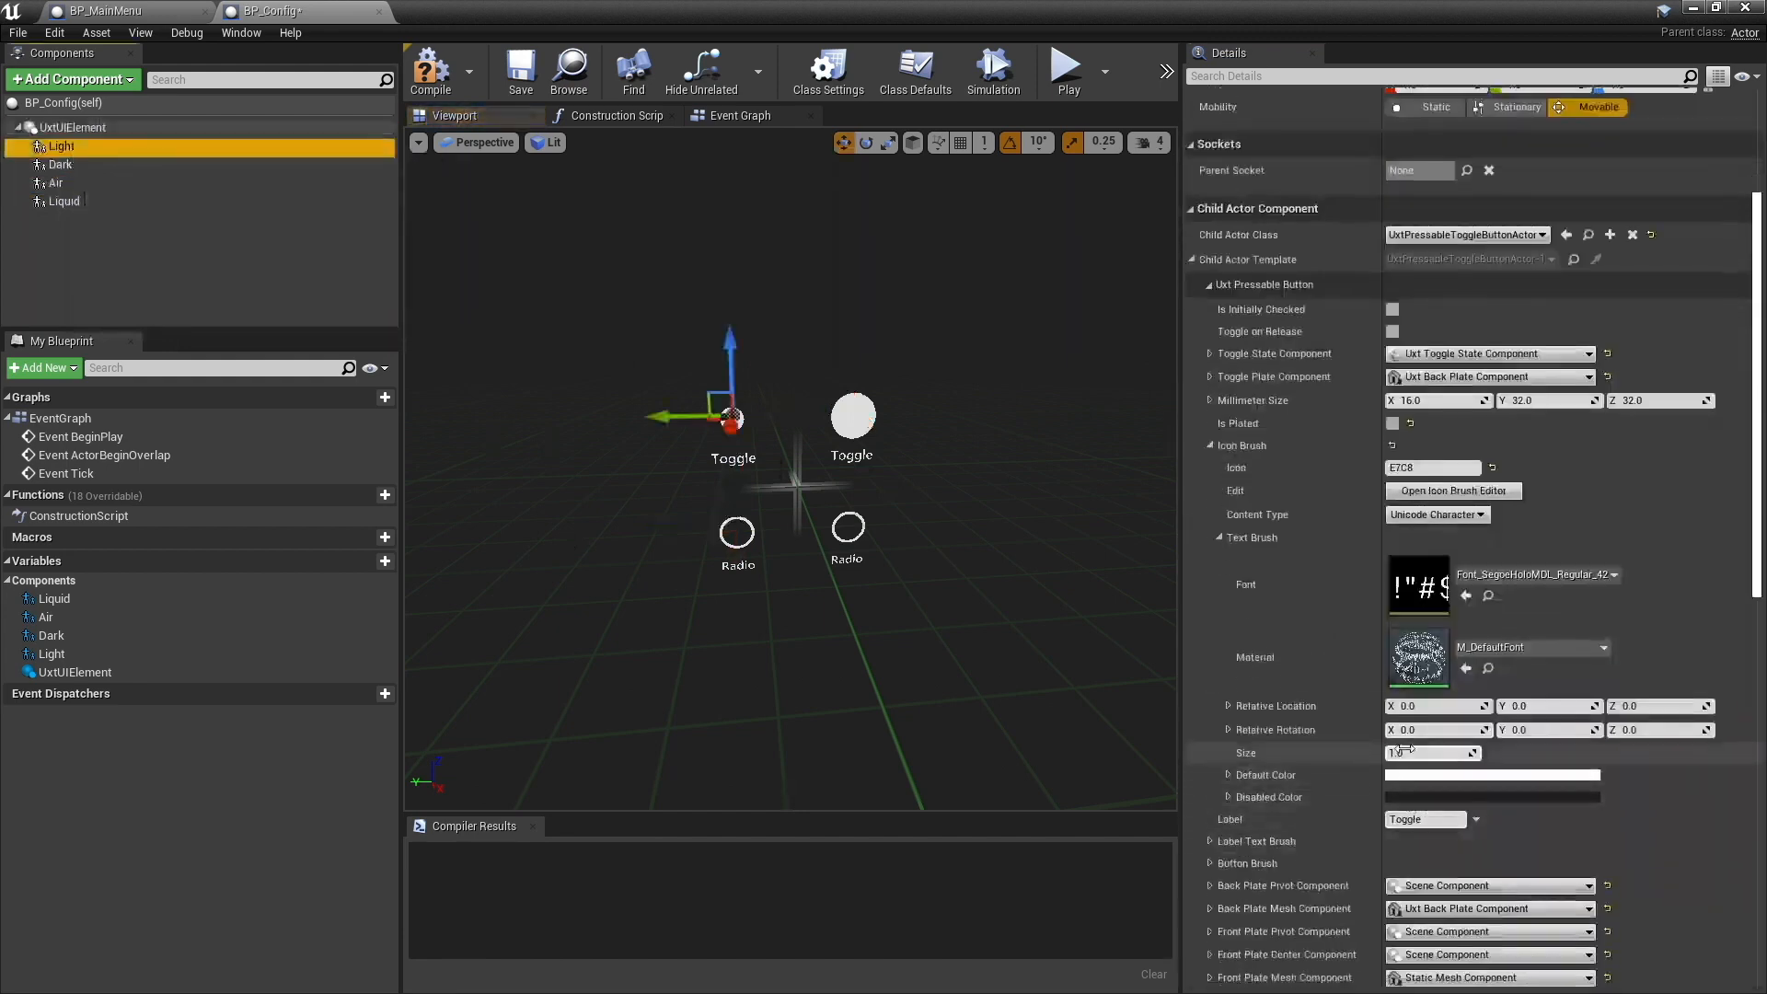
text(2)
key(Return)
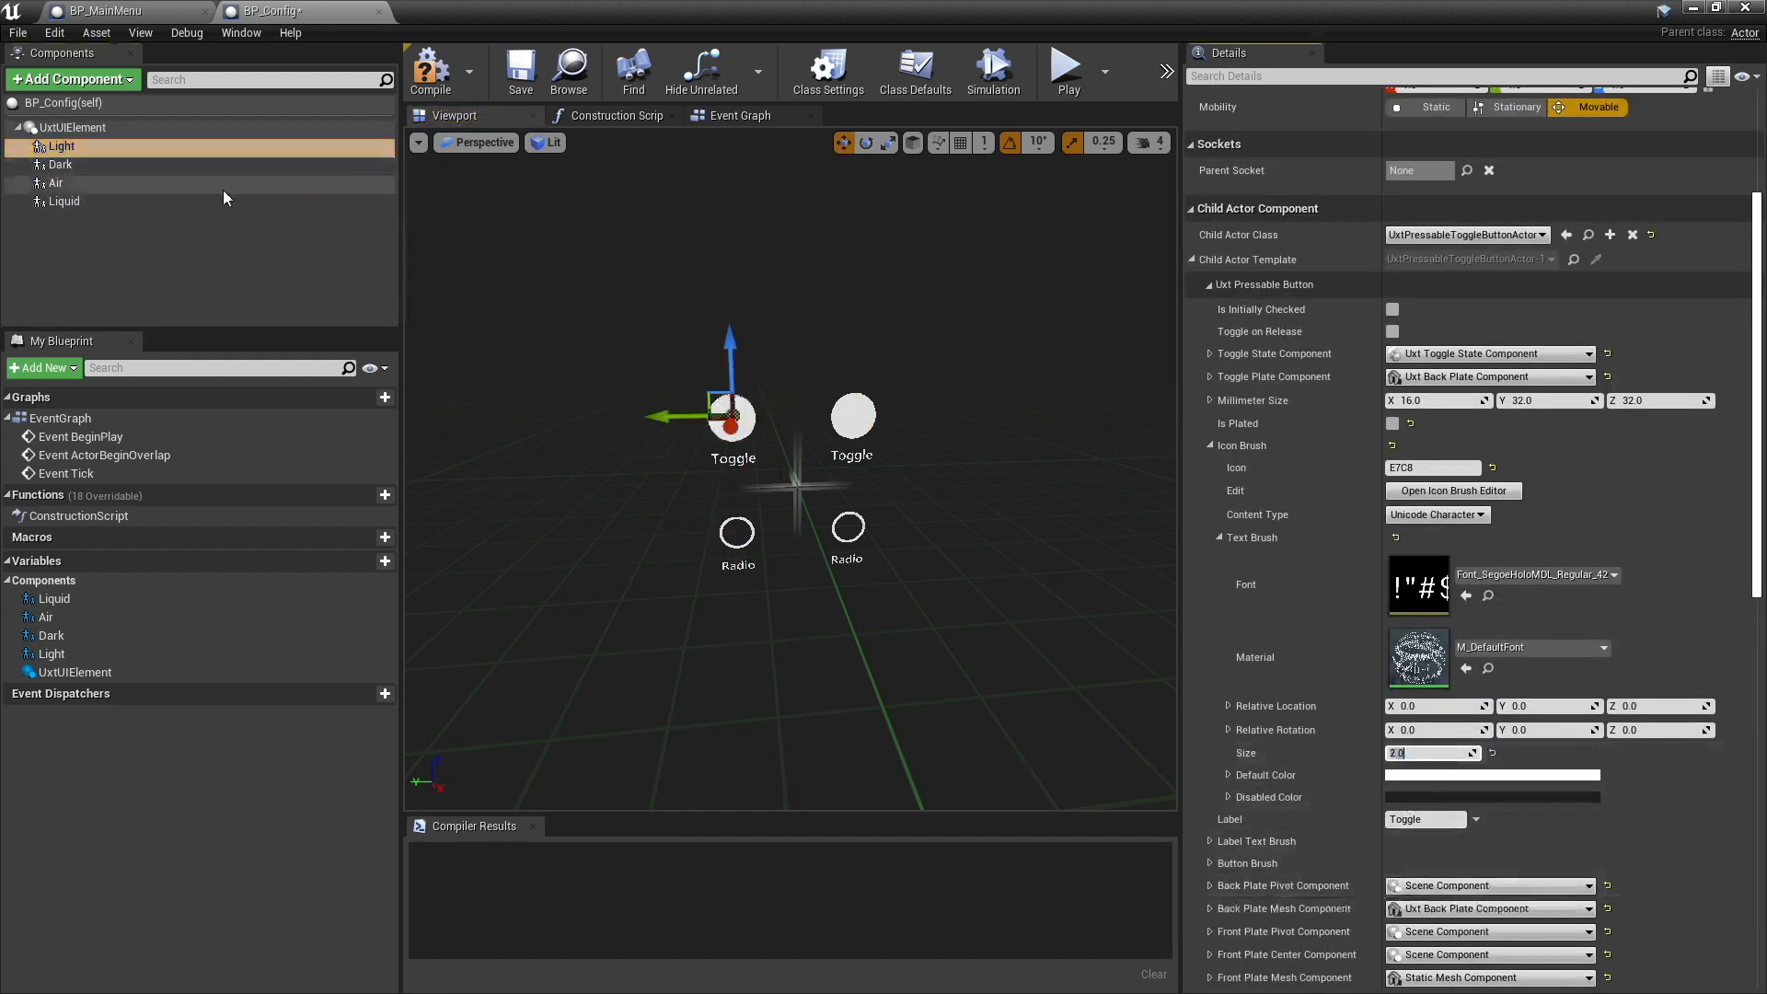
- Darken the Dark button's icon Default Color to a grey with value 0.041667 (hex sRGB 393939FF)
click(116, 168)
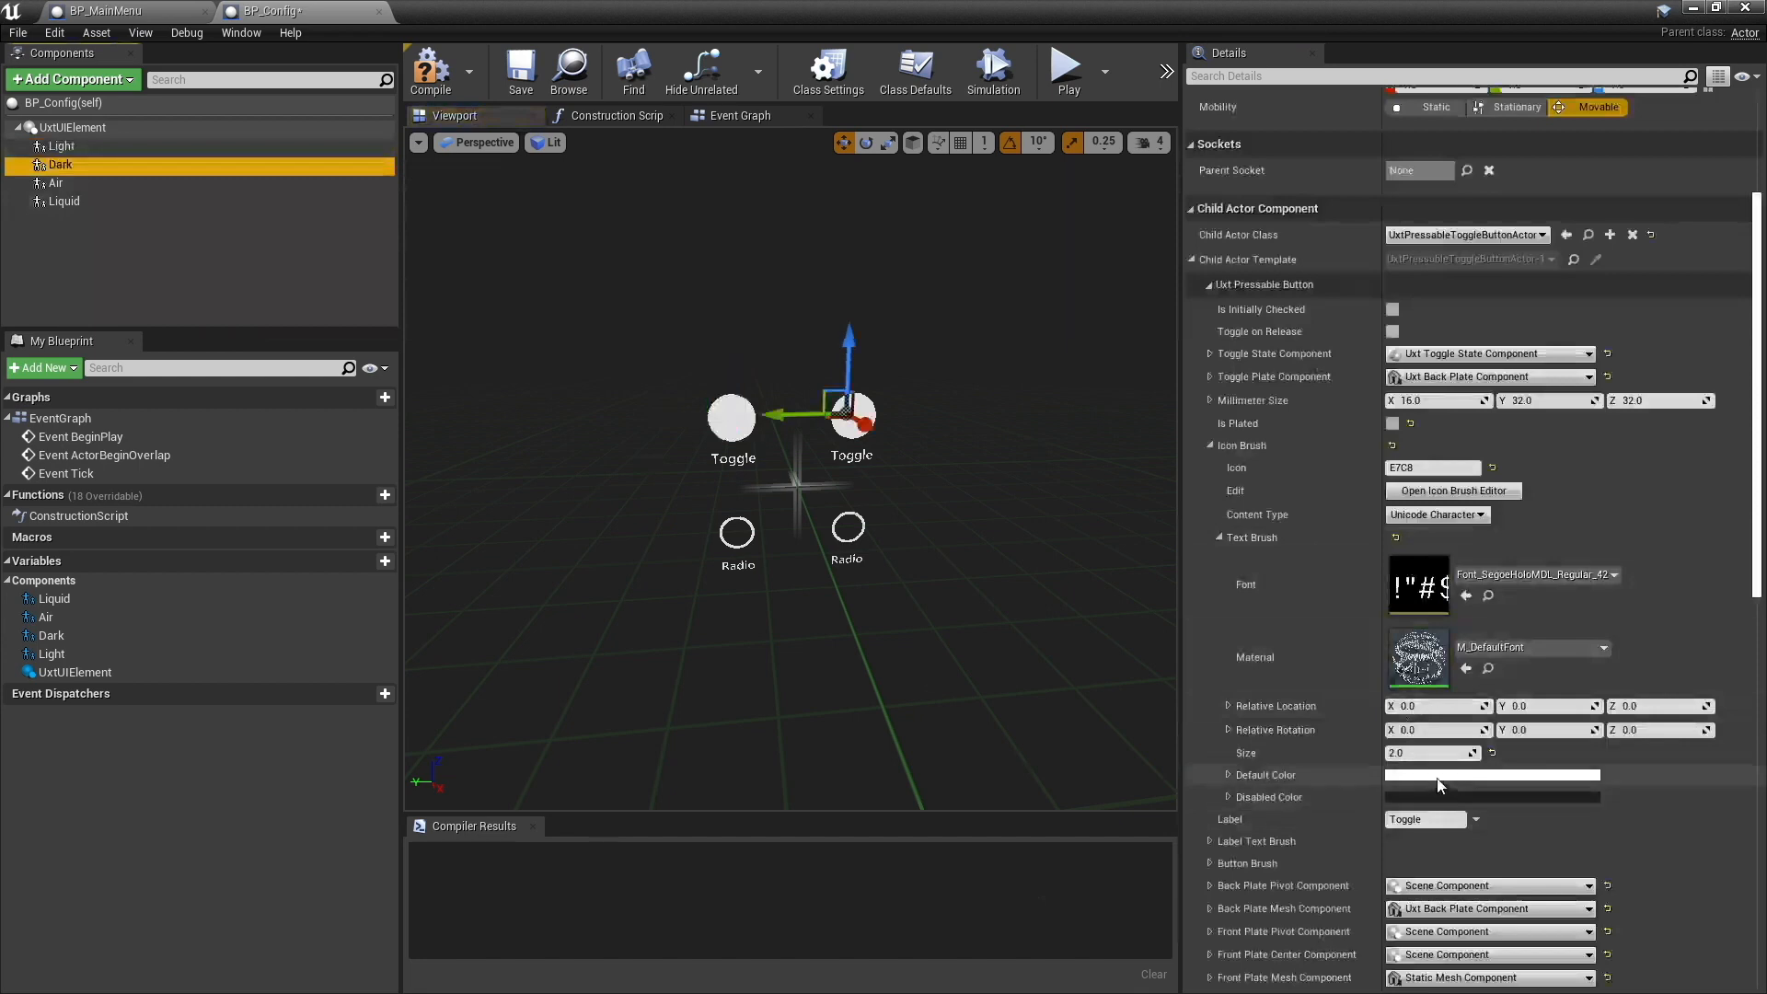
click(1484, 775)
drag(1302, 654, 1305, 726)
click(1316, 945)
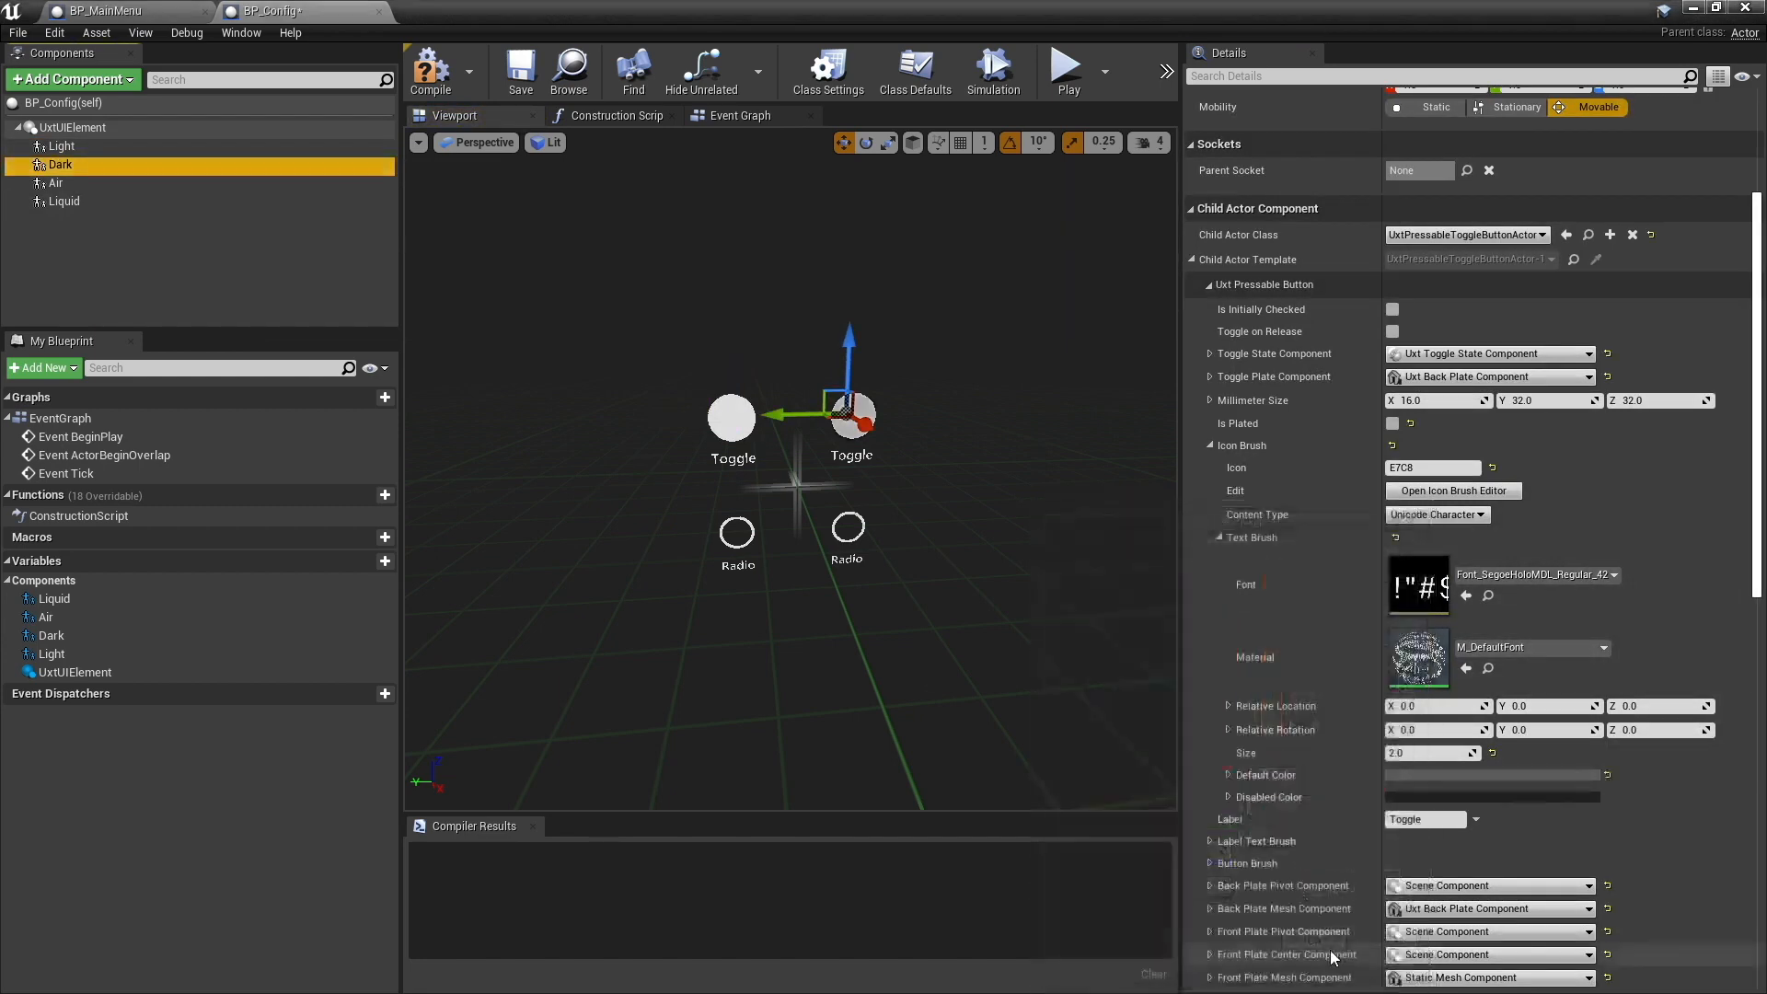
click(1451, 773)
drag(1318, 725, 1318, 739)
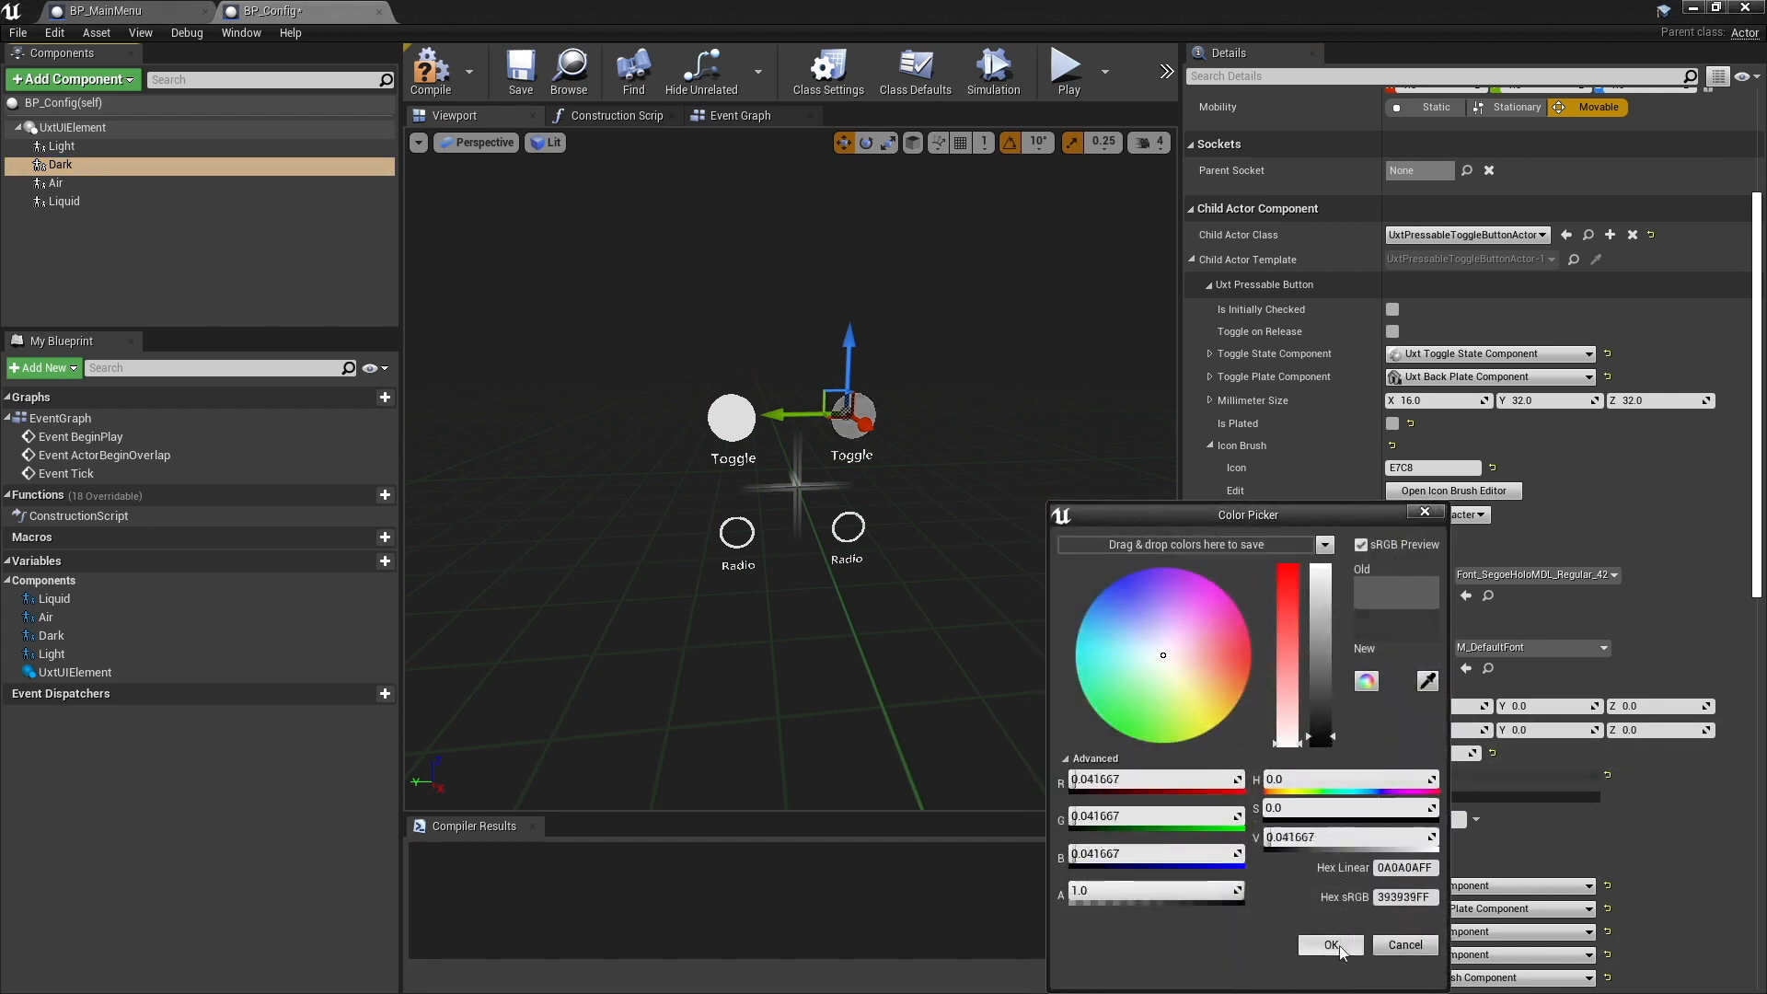
click(1332, 945)
- Change the labels of the two toggle buttons to Light and Dark, matching their component names
click(230, 145)
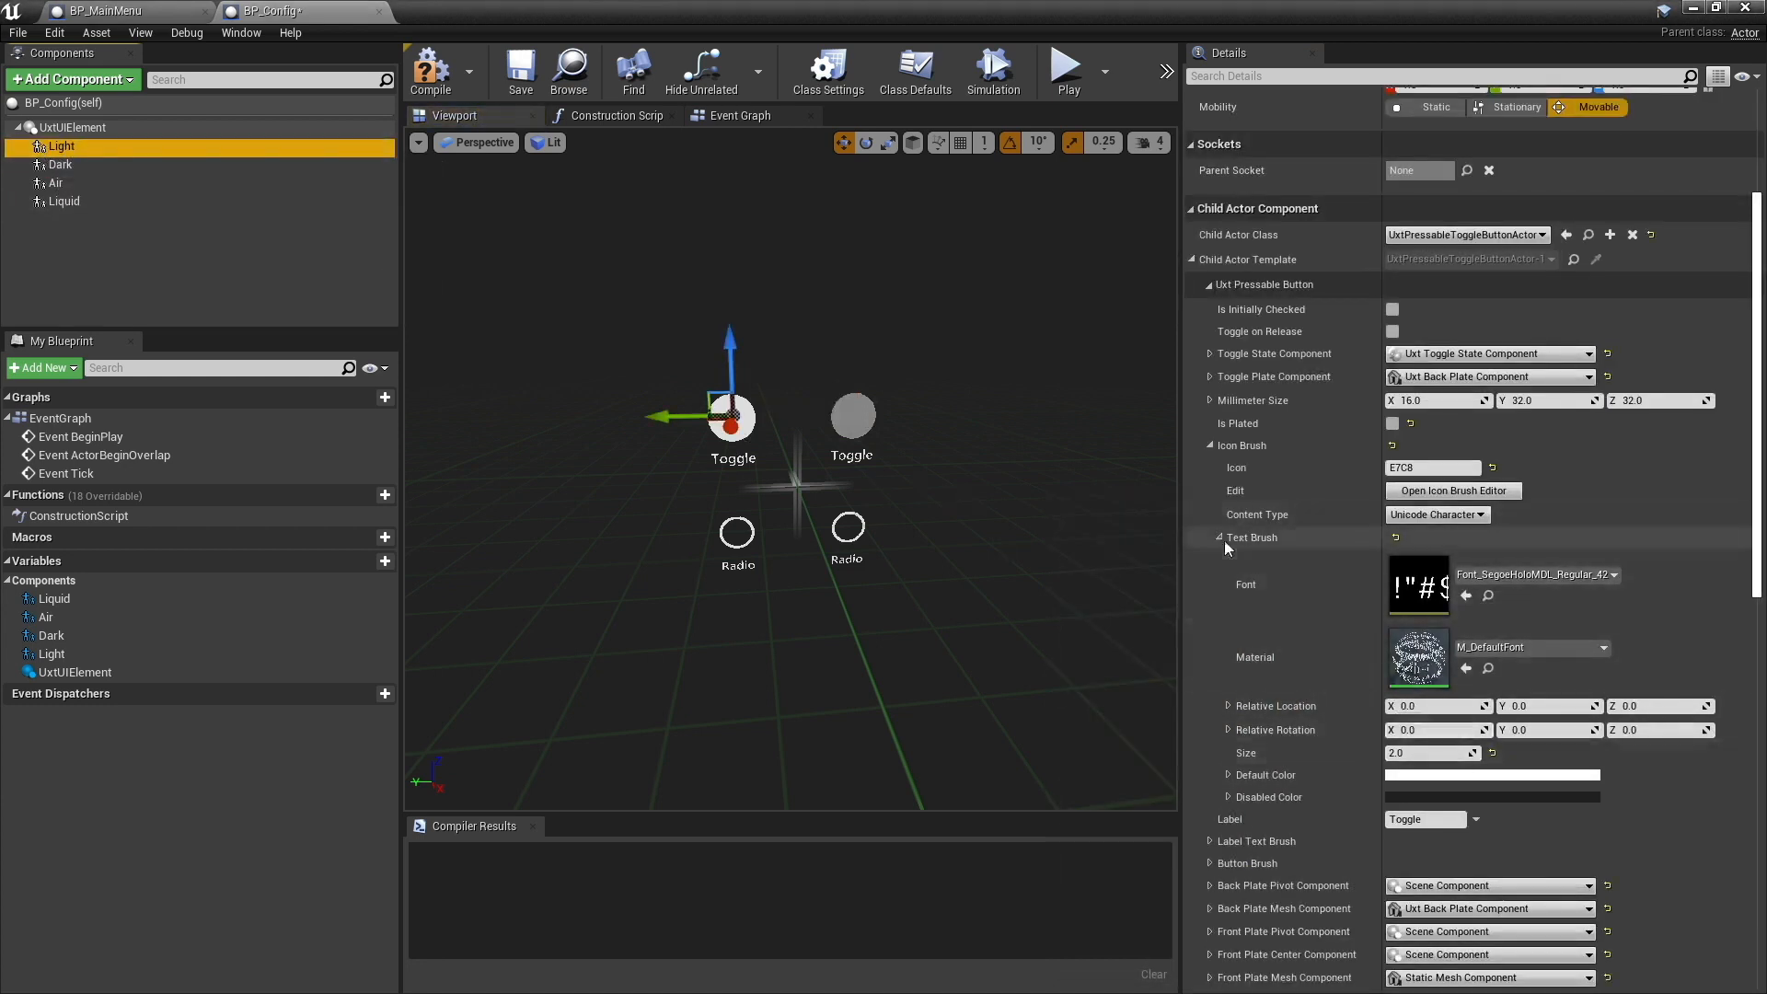
click(1221, 539)
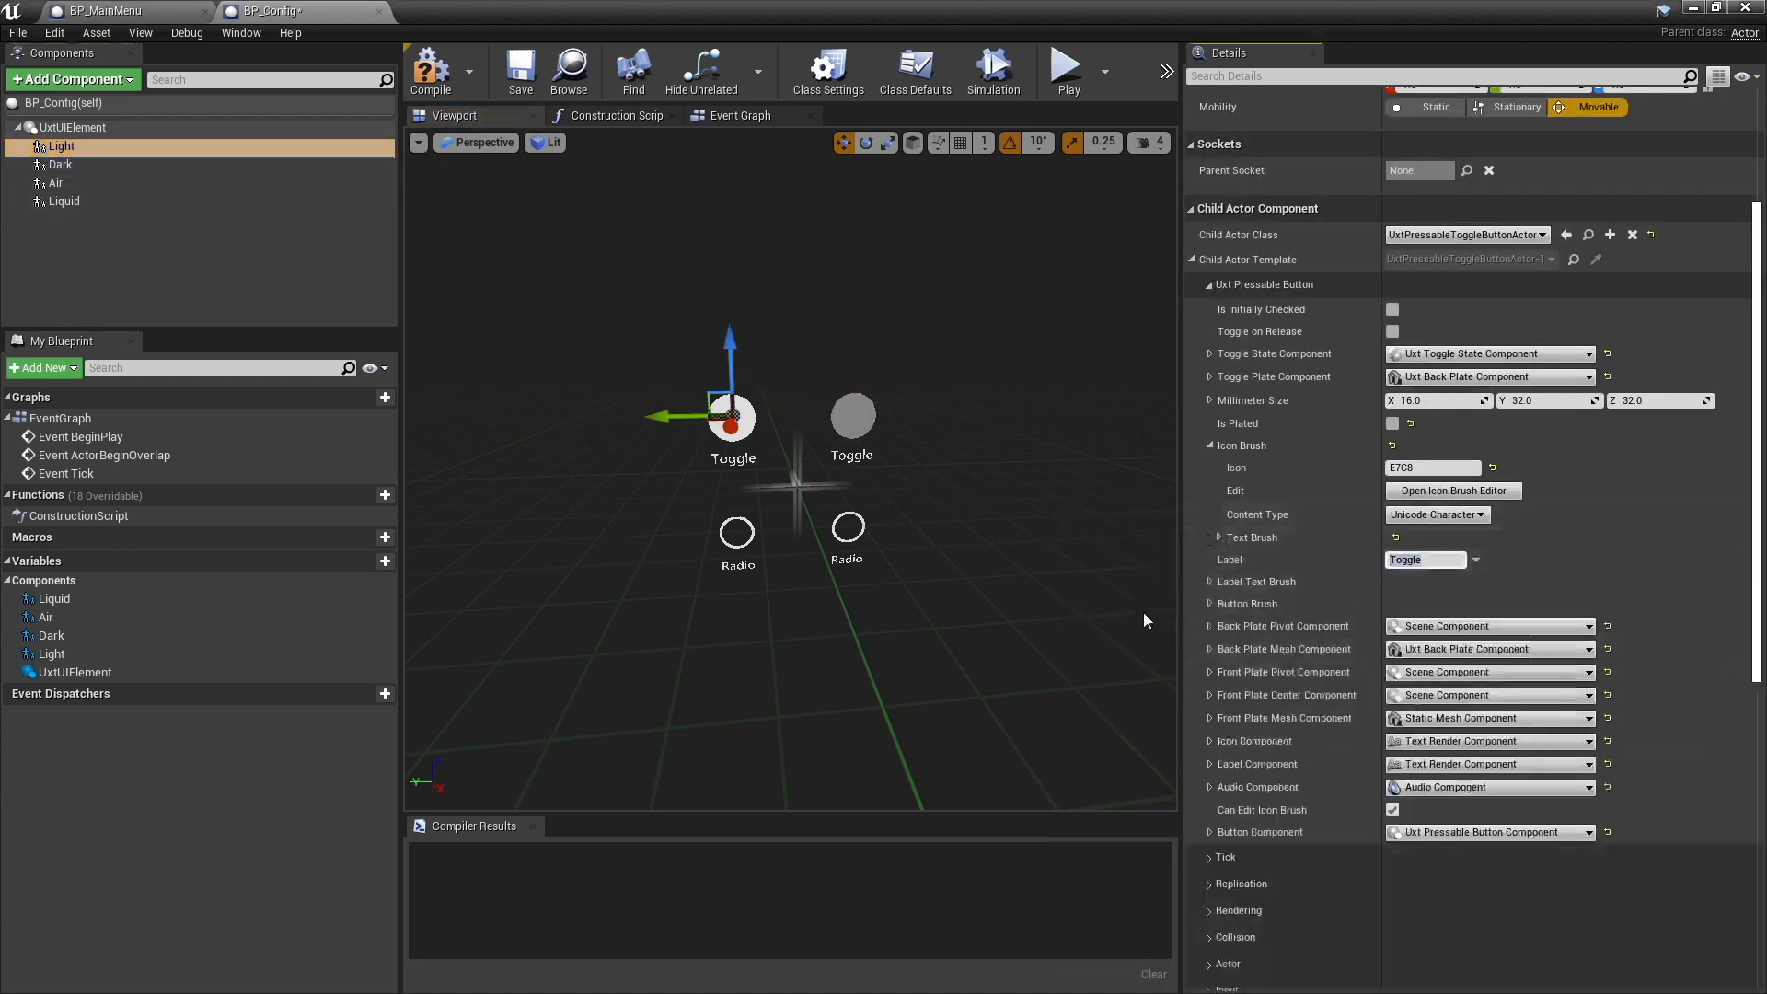
text(Light)
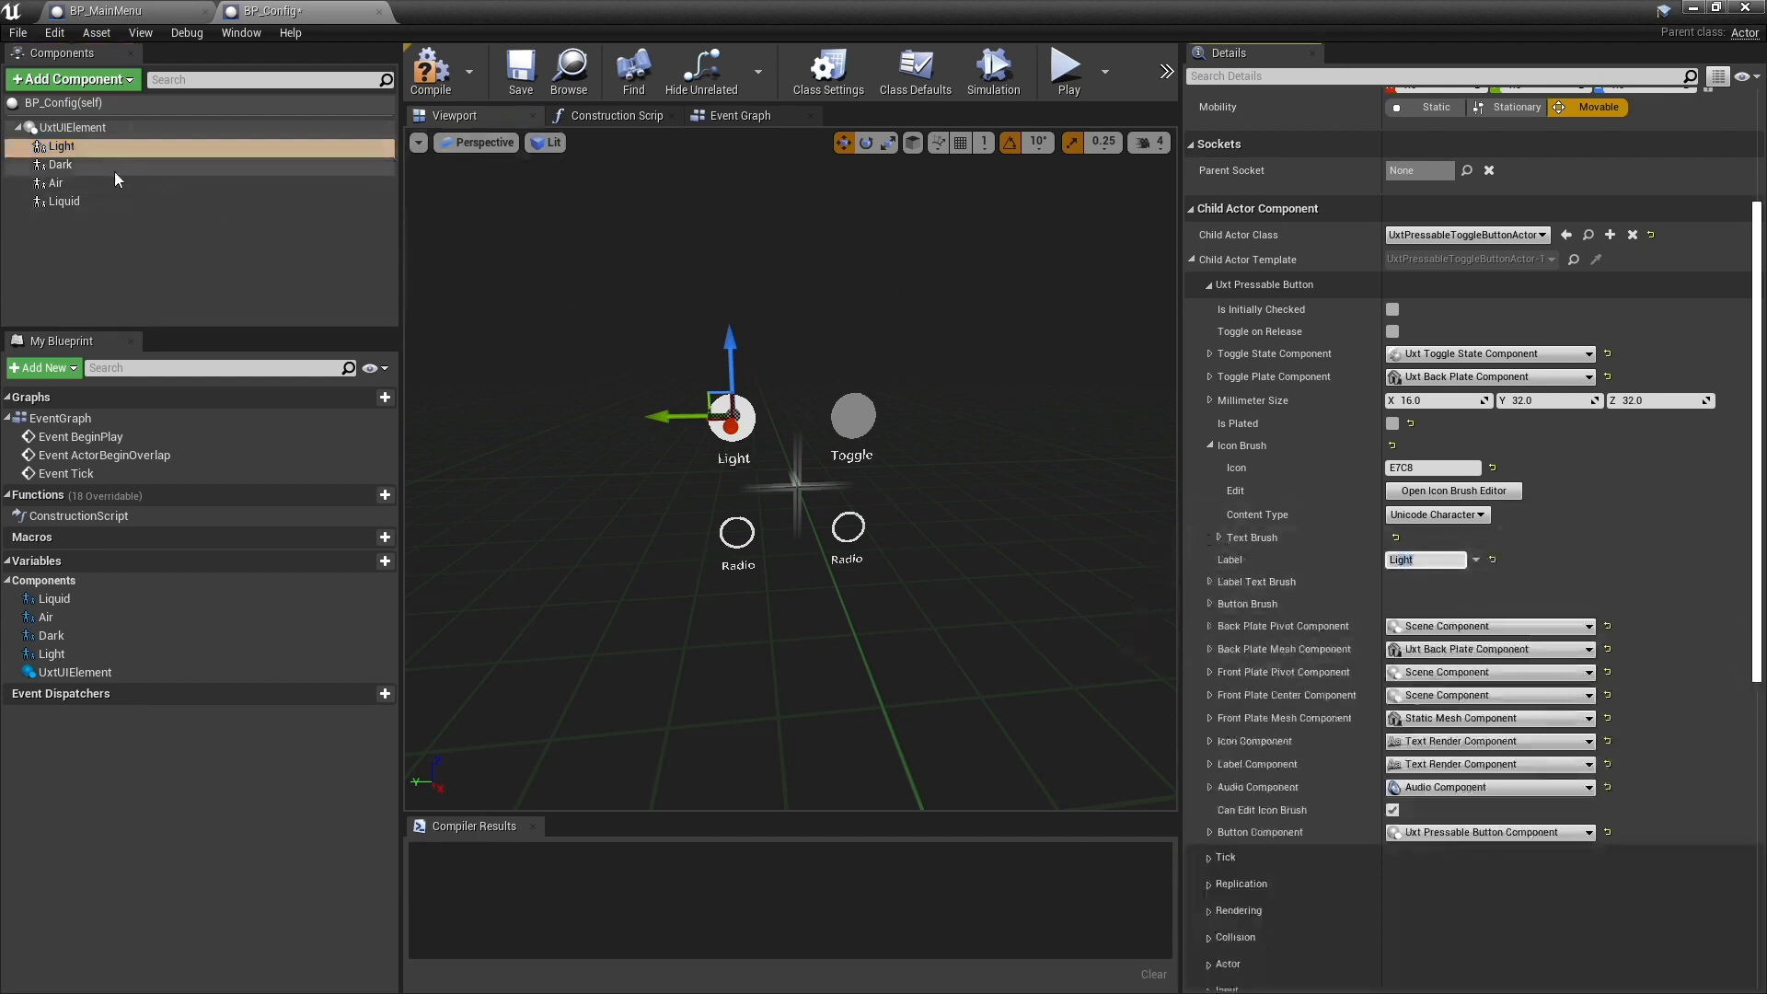
click(113, 169)
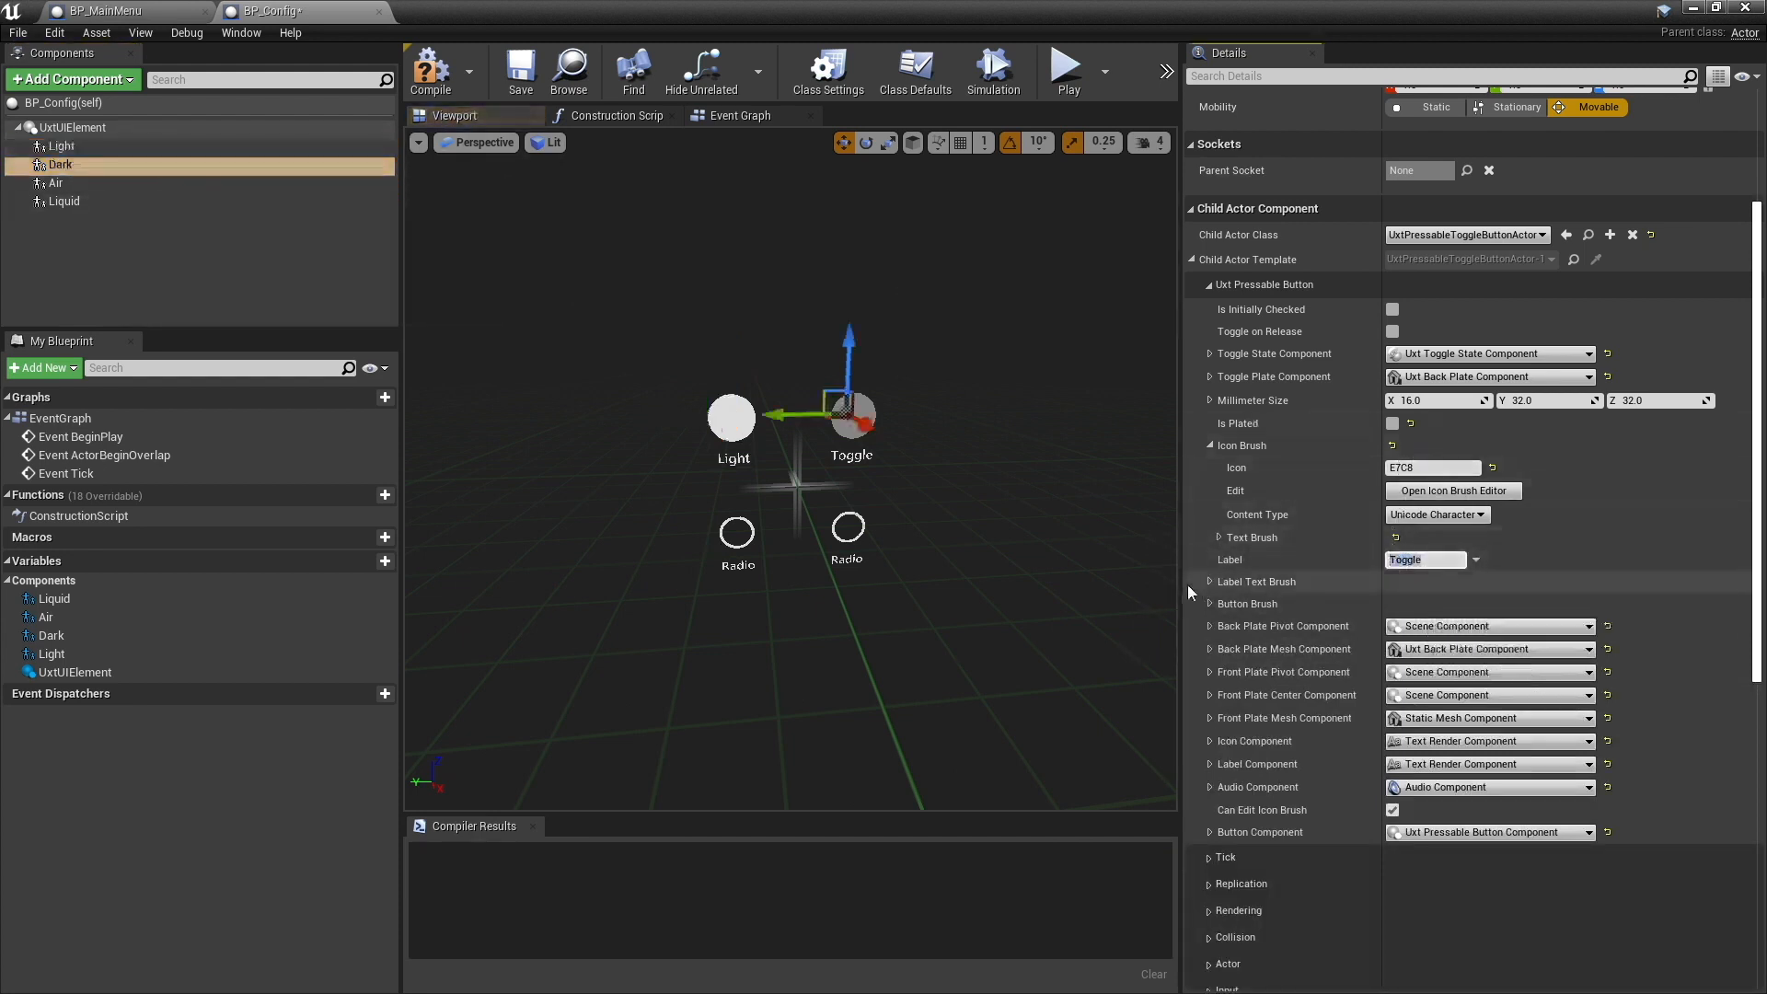
text(Dark)
key(Return)
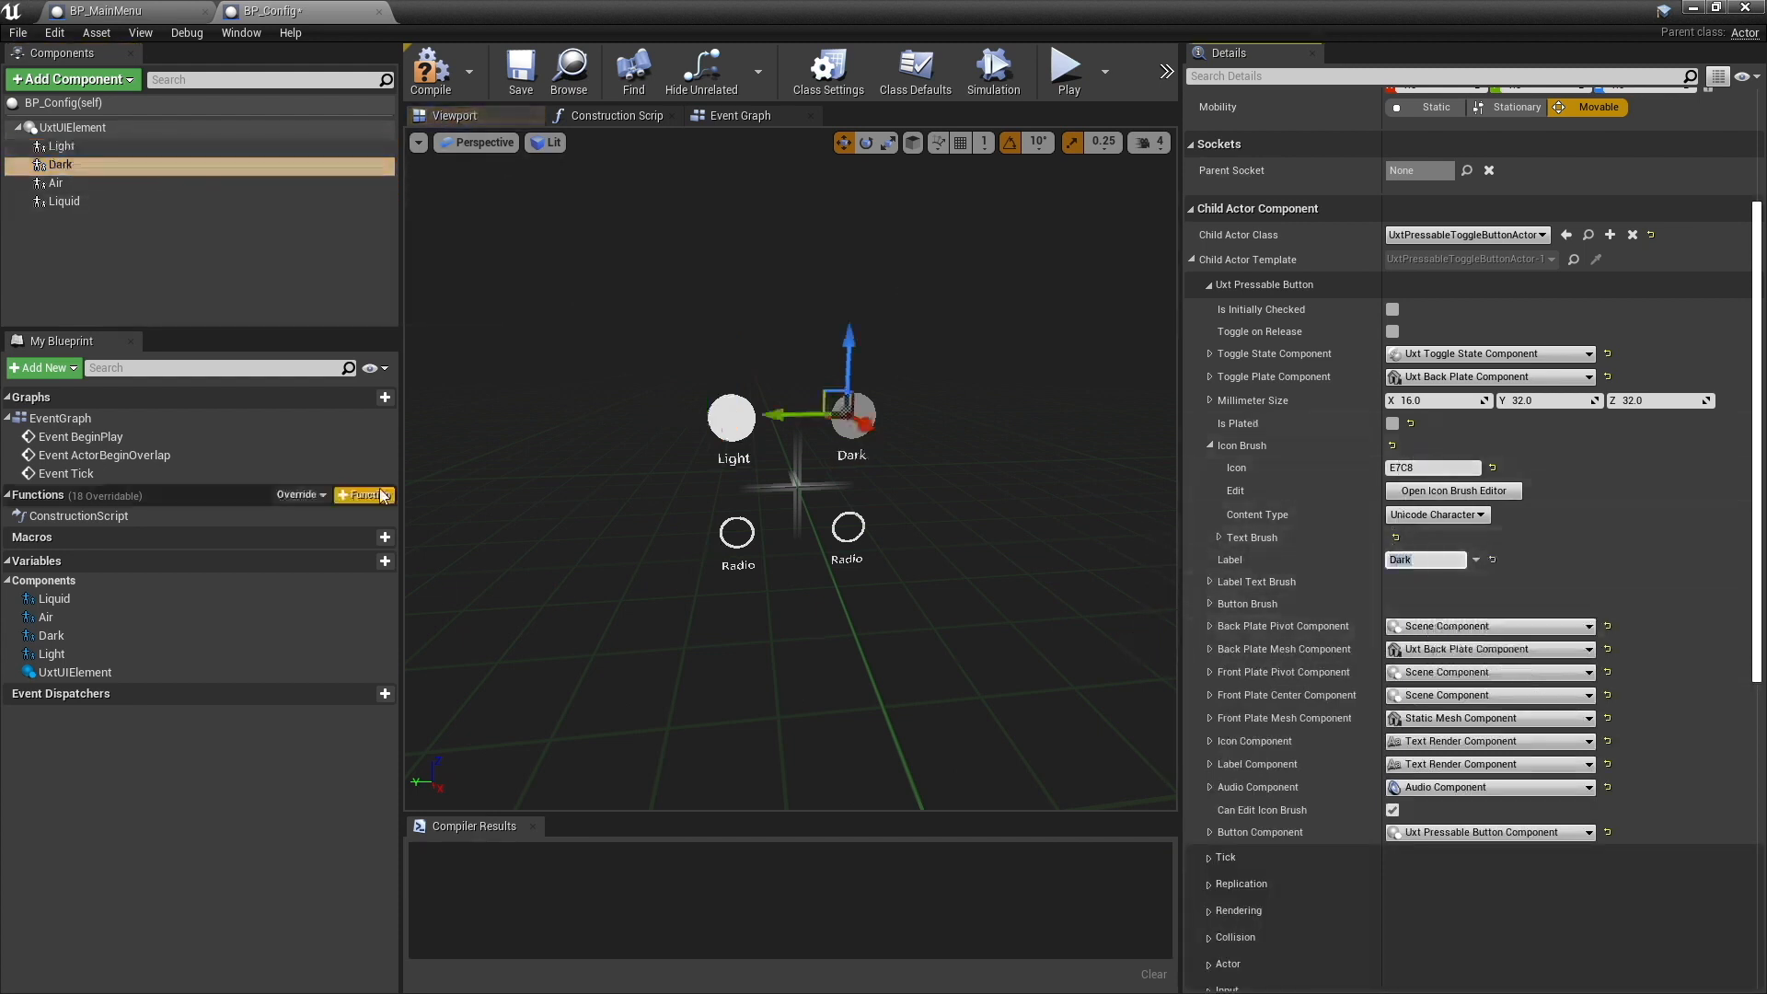
- Change the labels of the two radio buttons to Air and Liquid, and save the BP_Config blueprint
click(57, 182)
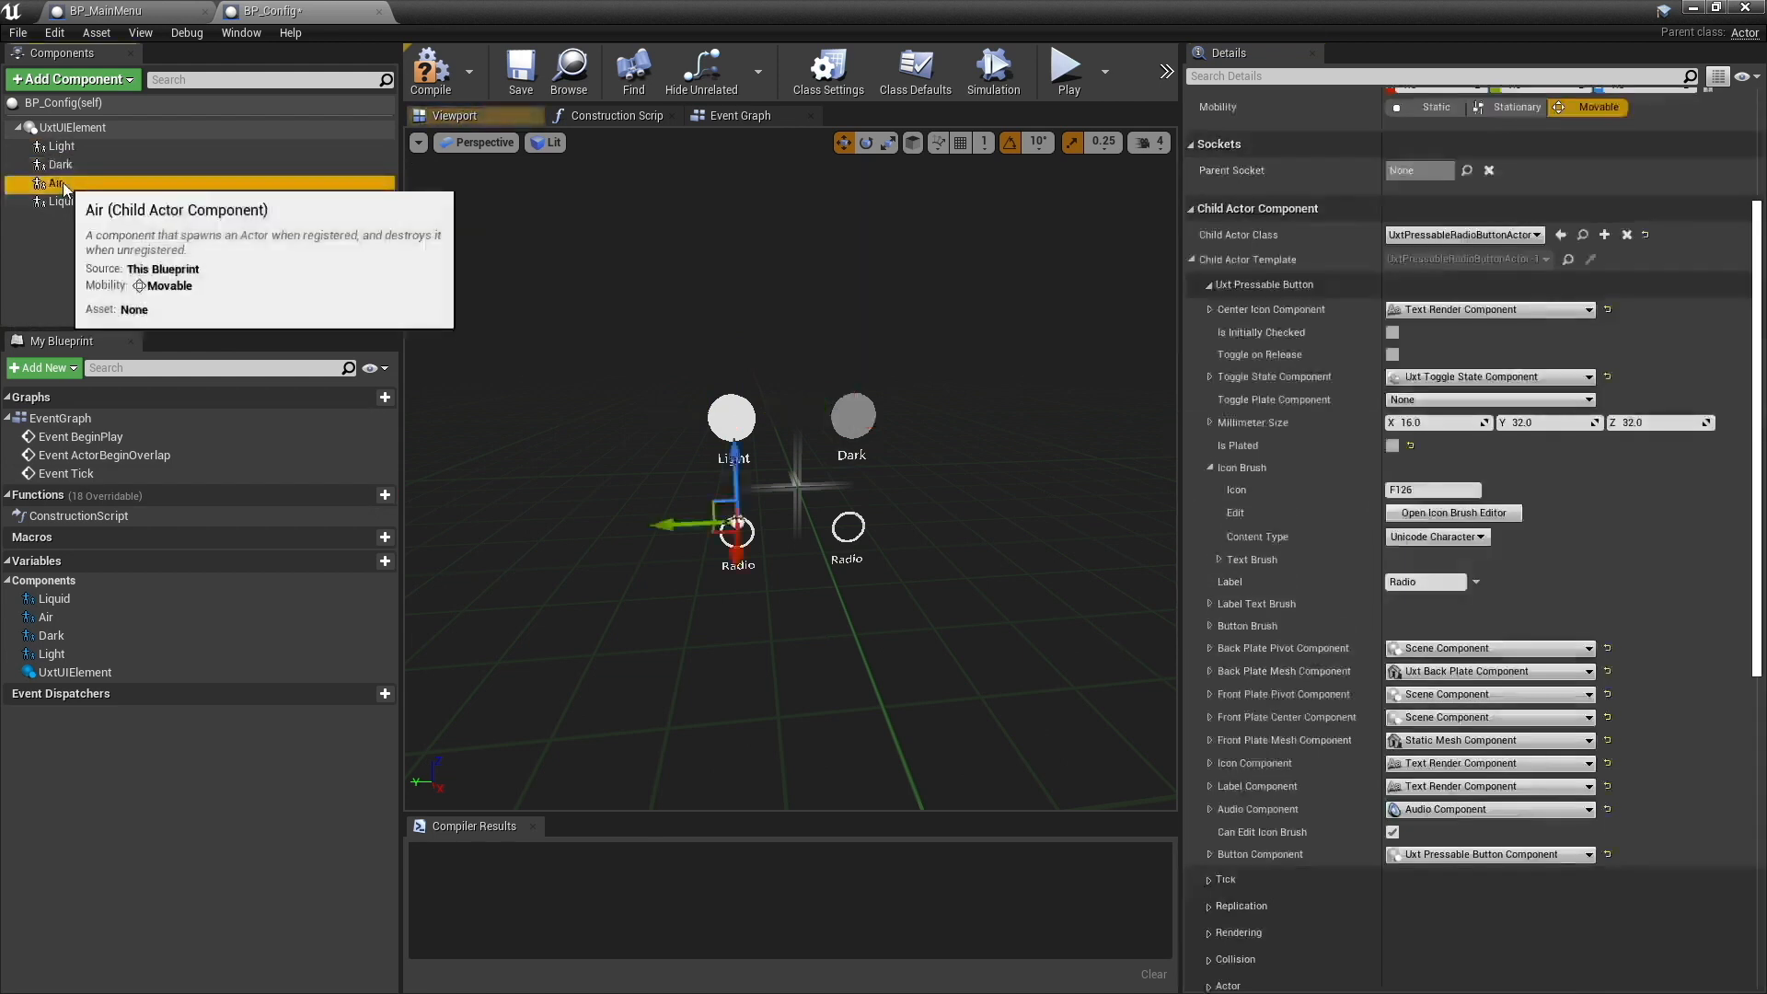
drag(1420, 582, 1364, 593)
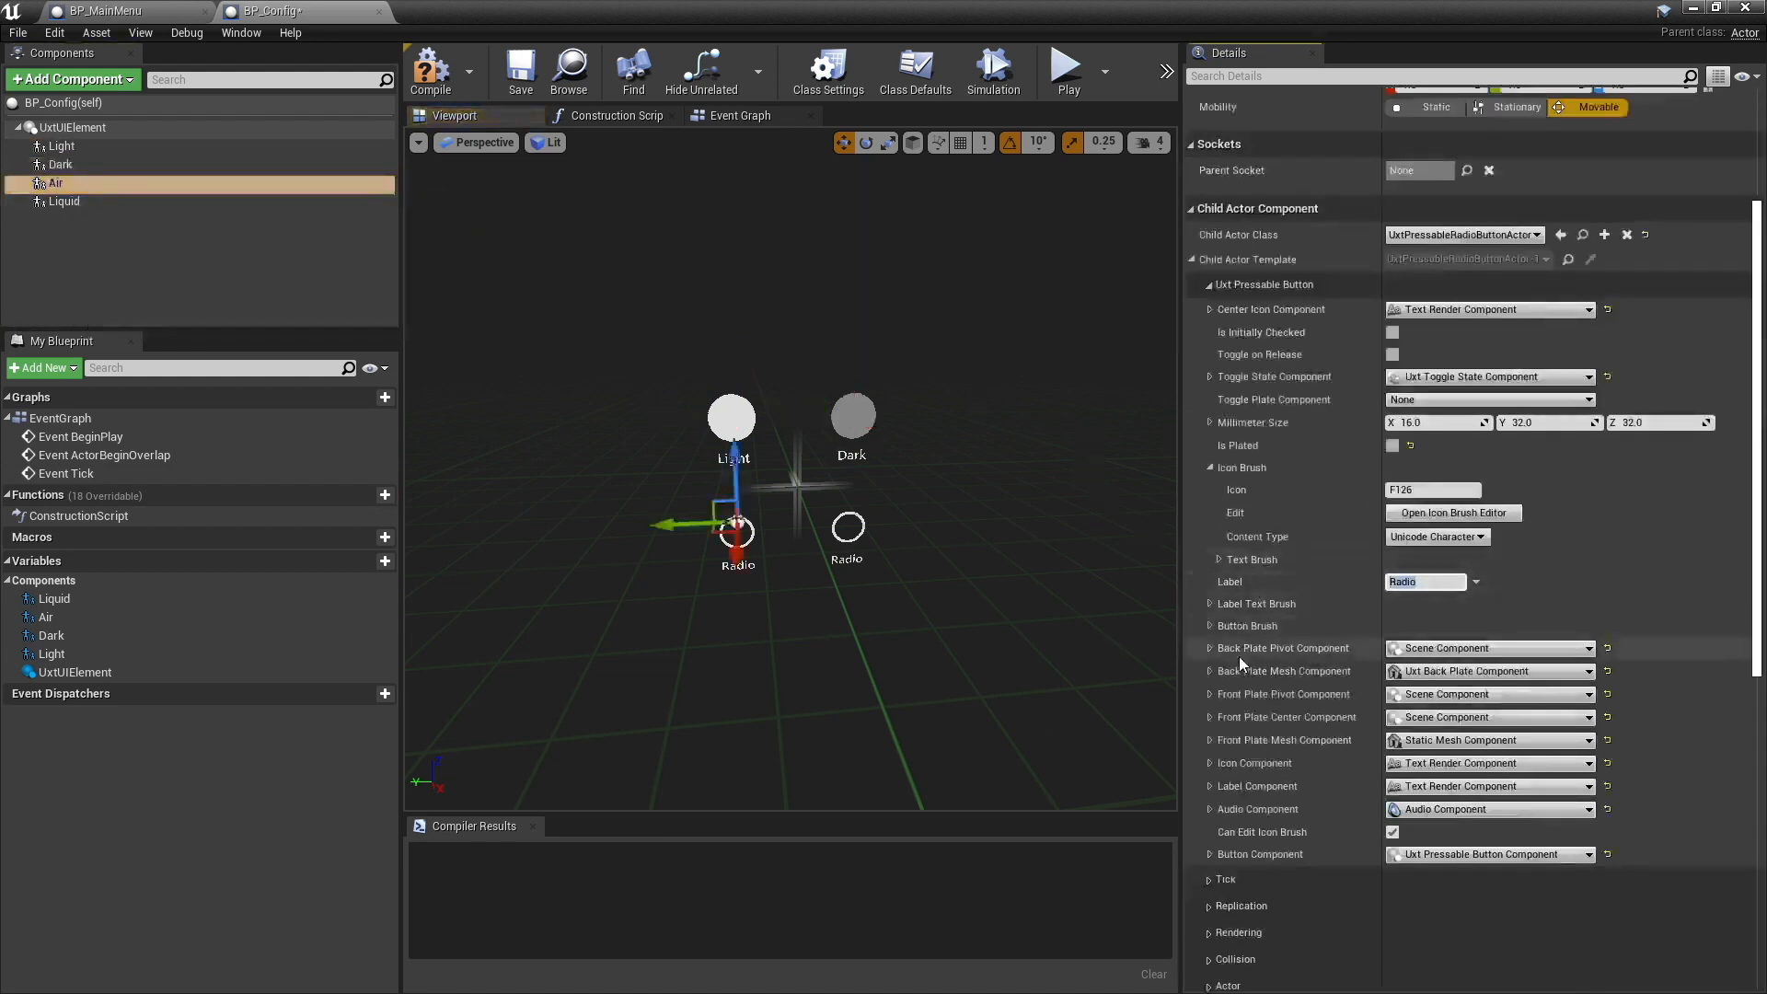
text(Air)
key(Return)
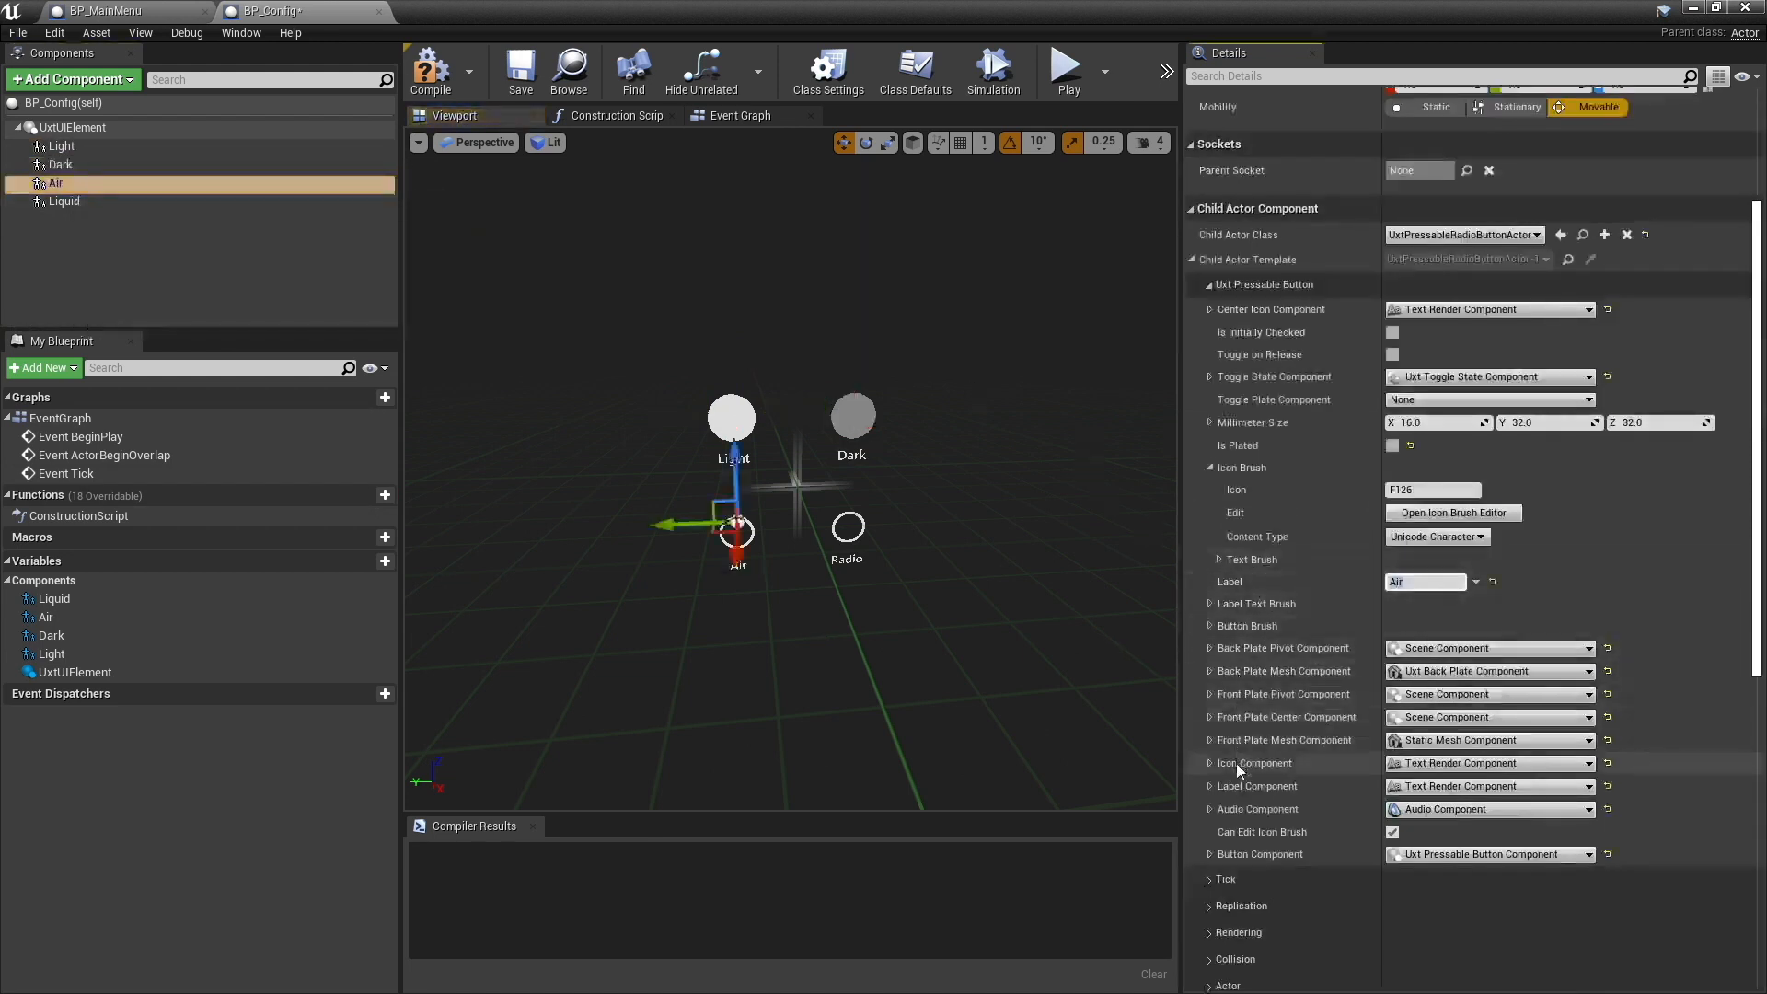
click(64, 201)
click(1425, 582)
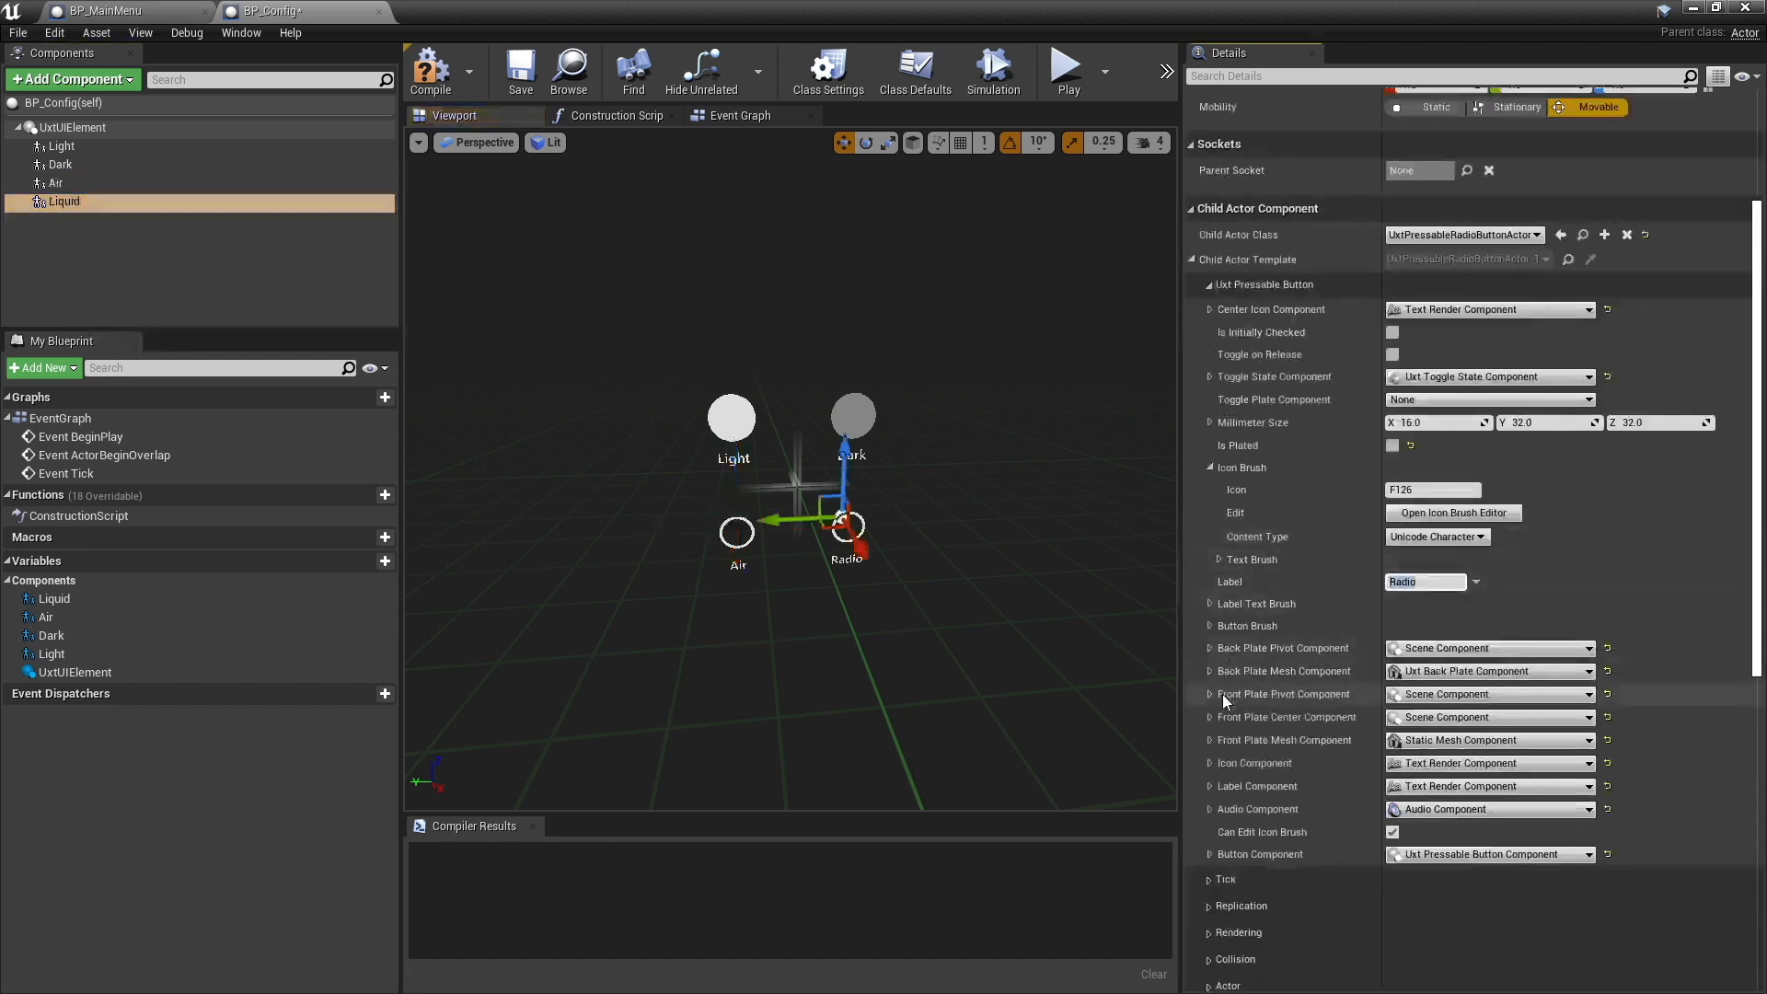
text(Liquid)
key(Return)
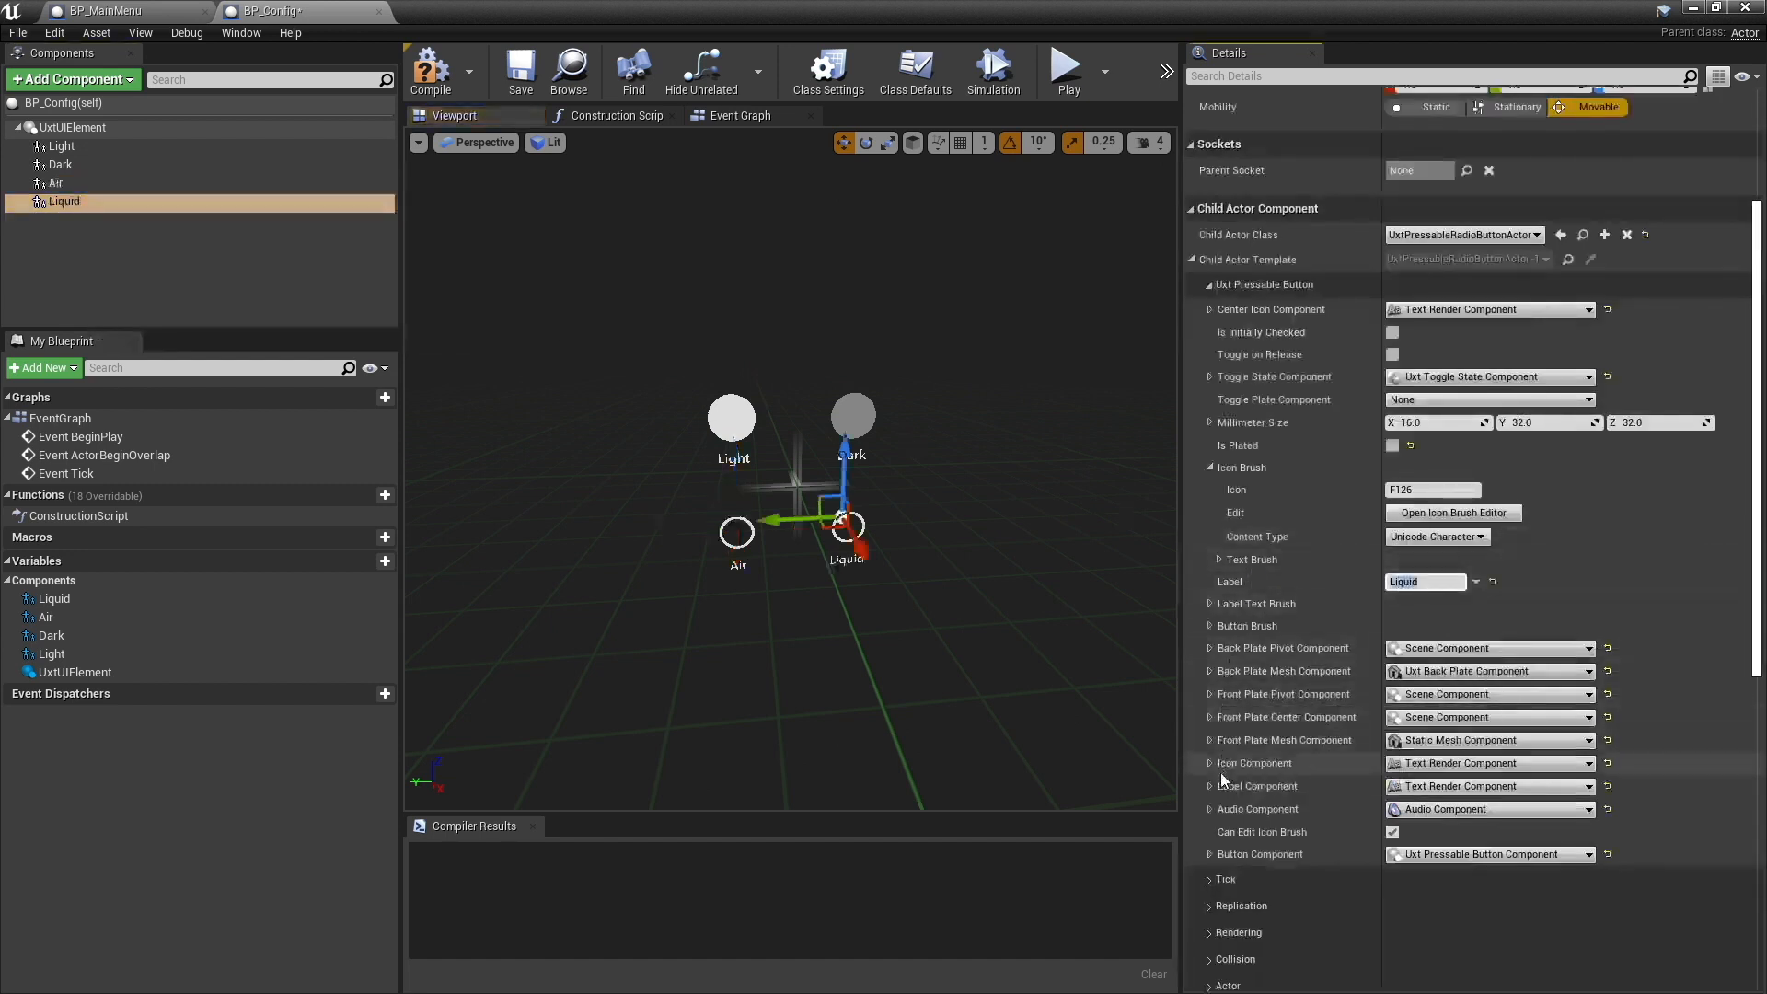
click(521, 78)
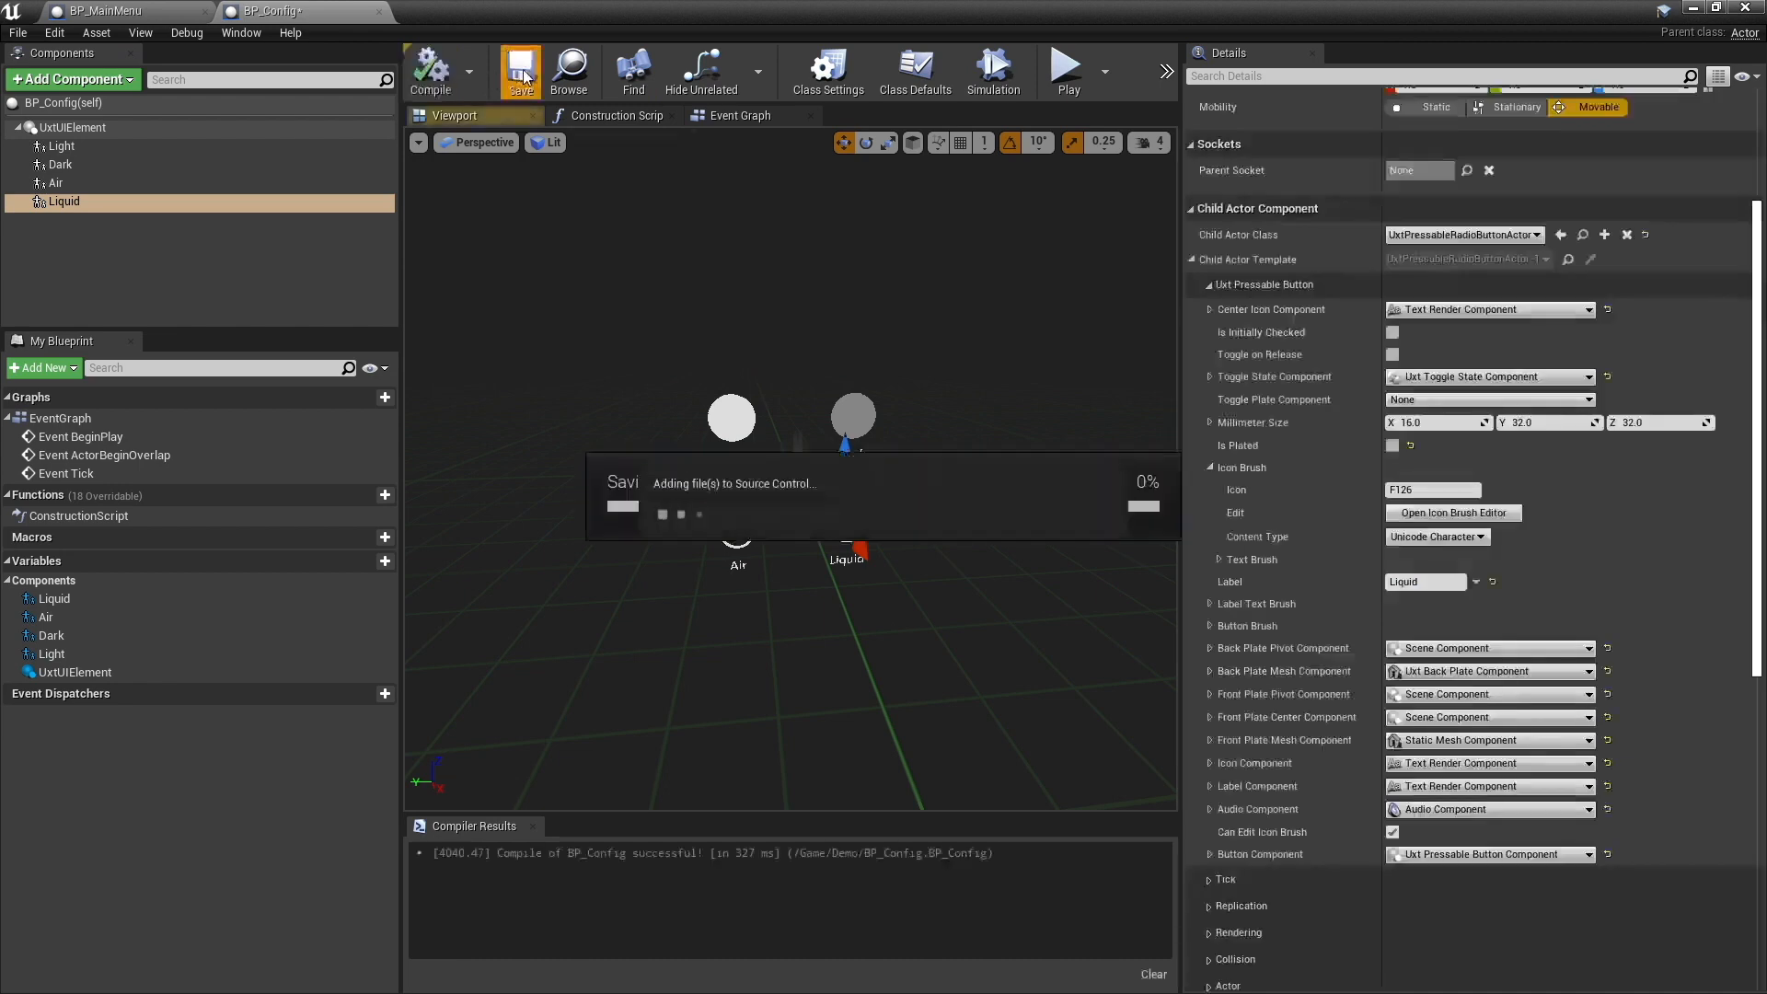
click(127, 146)
click(118, 164)
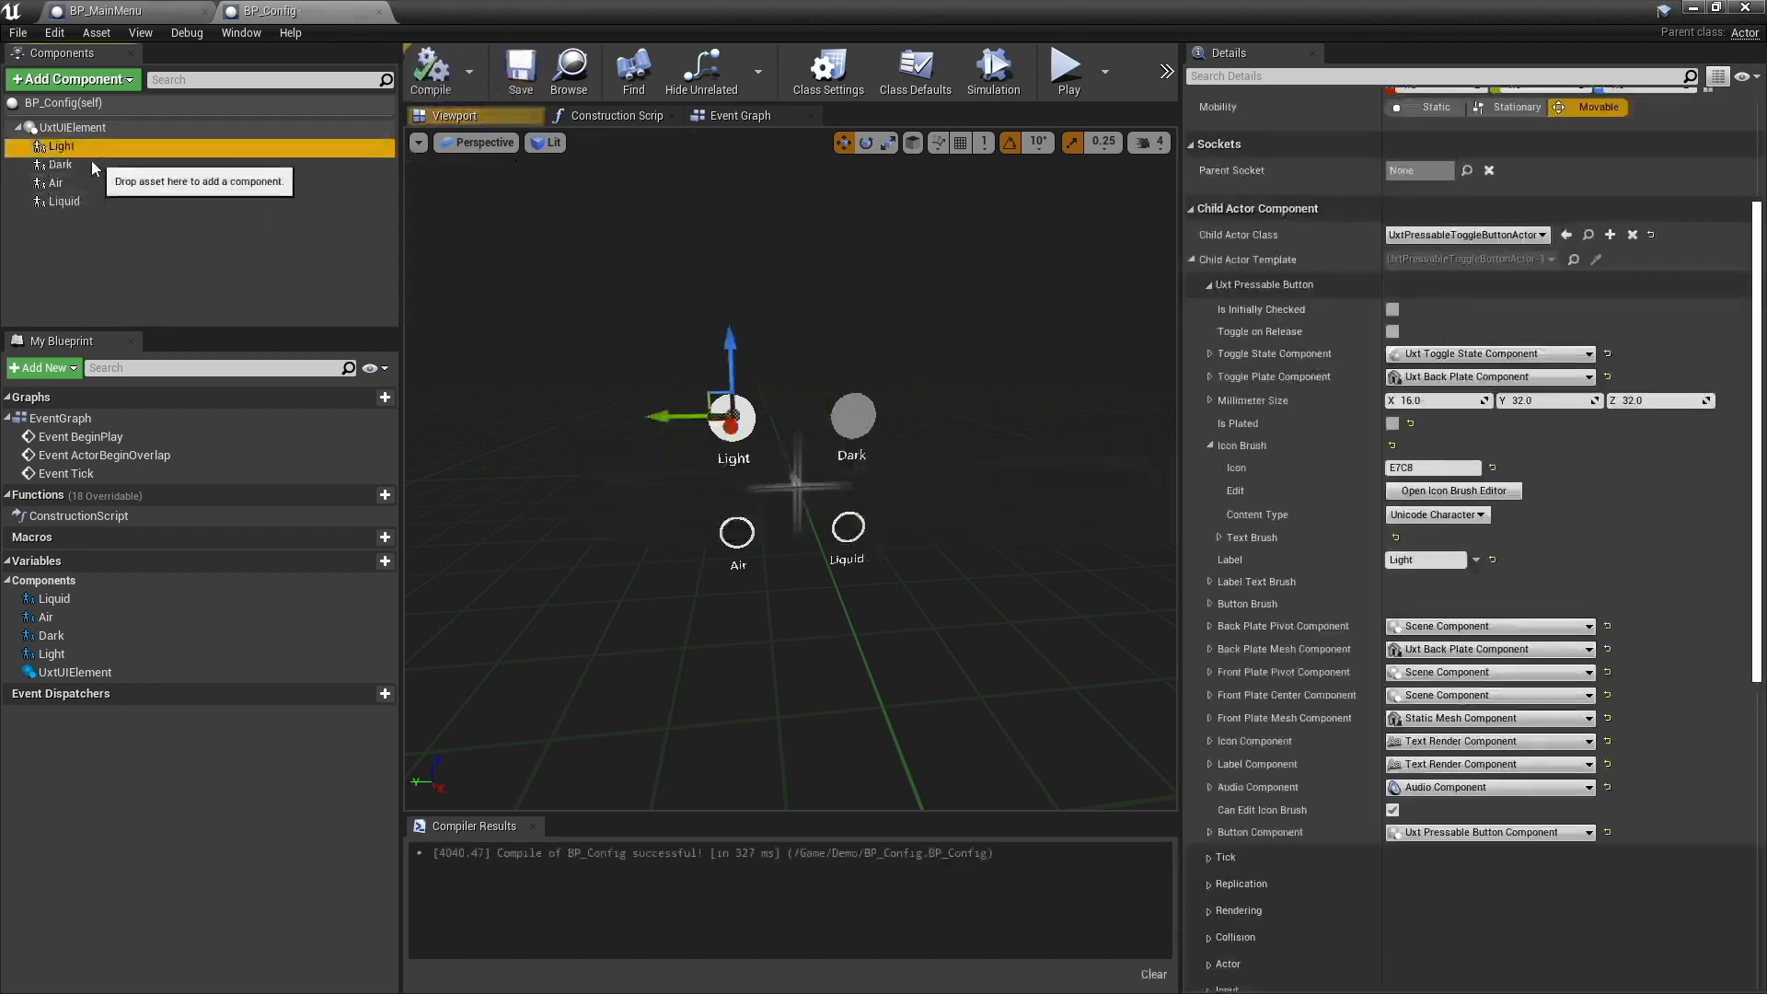
click(77, 185)
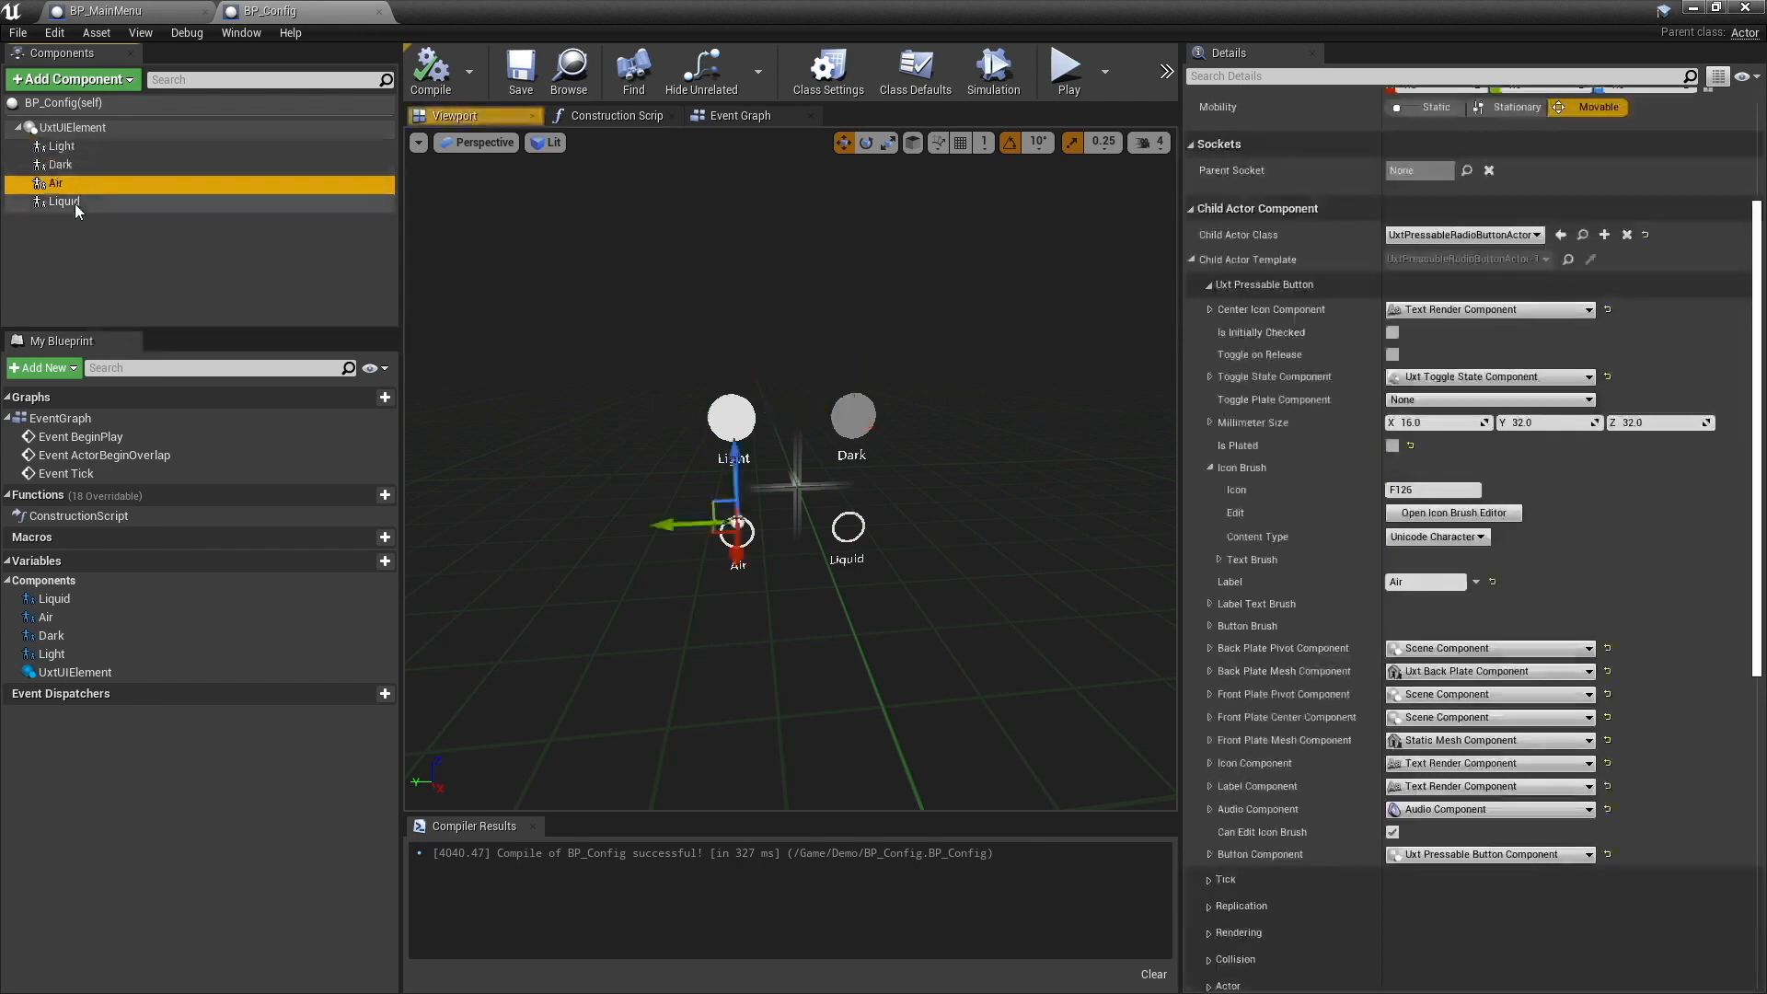
click(74, 203)
- Add a Uxt Toggle Group component to BP_Config and name it UxtToggleGroupColor
click(98, 133)
click(126, 80)
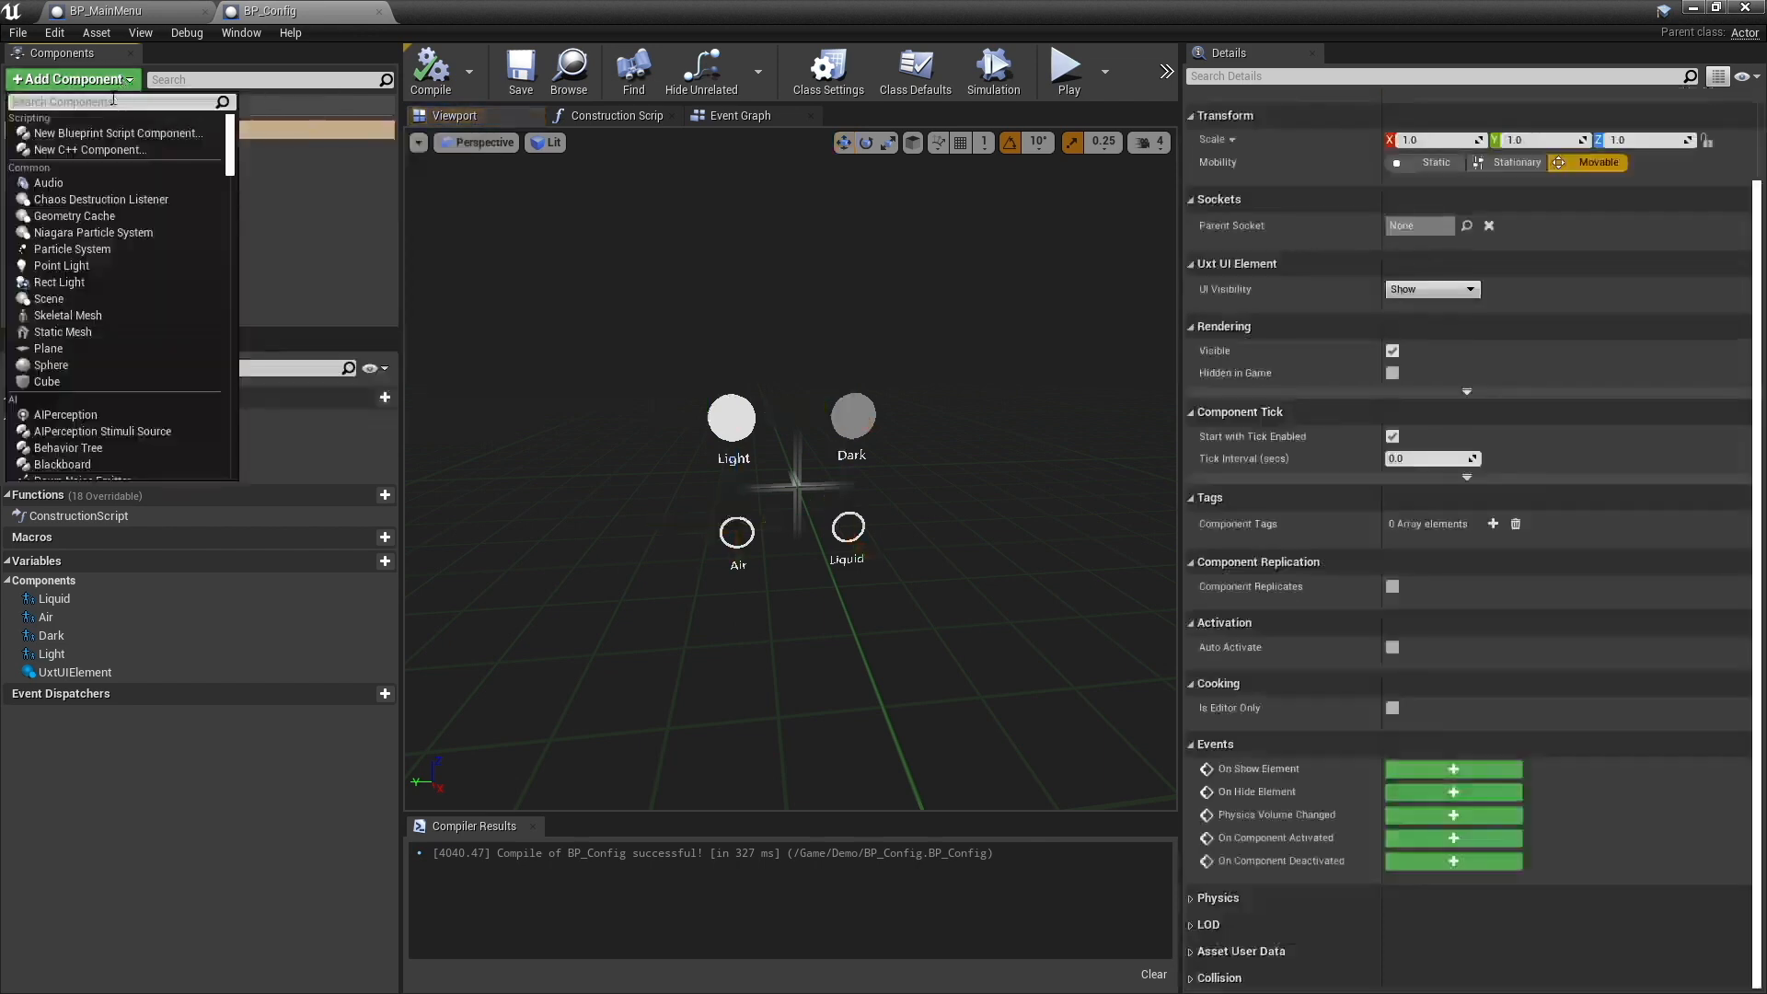
text(toggle)
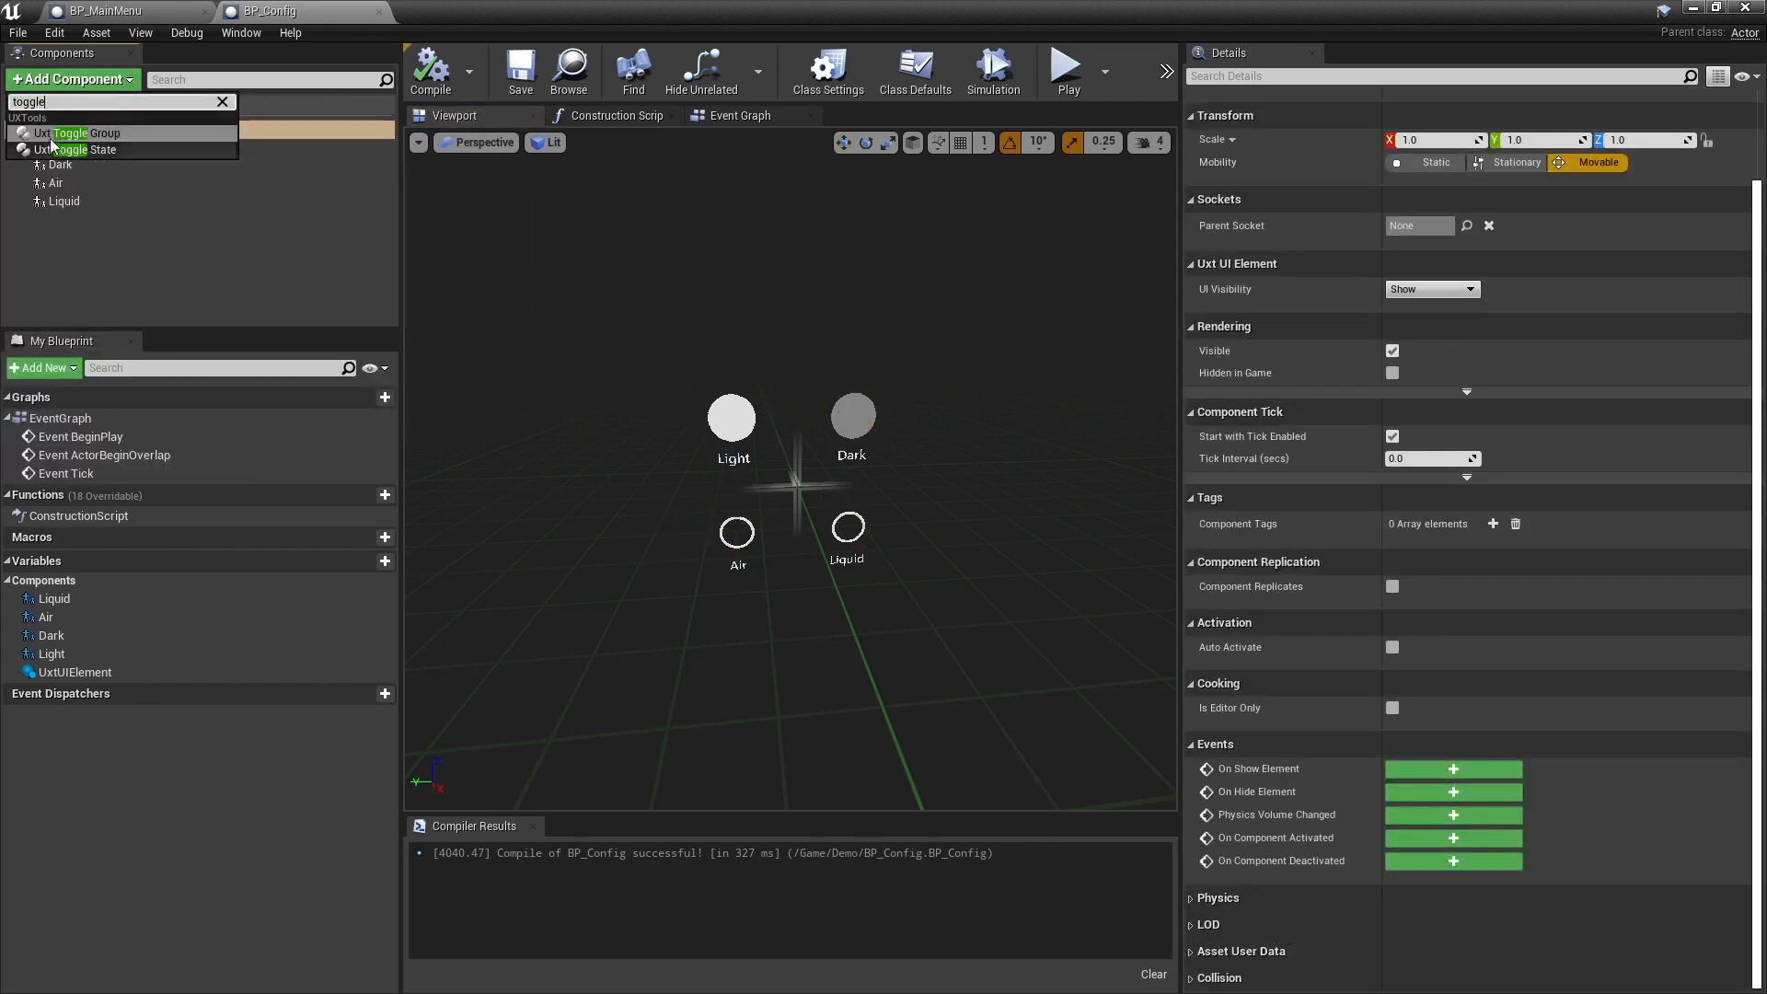
click(97, 134)
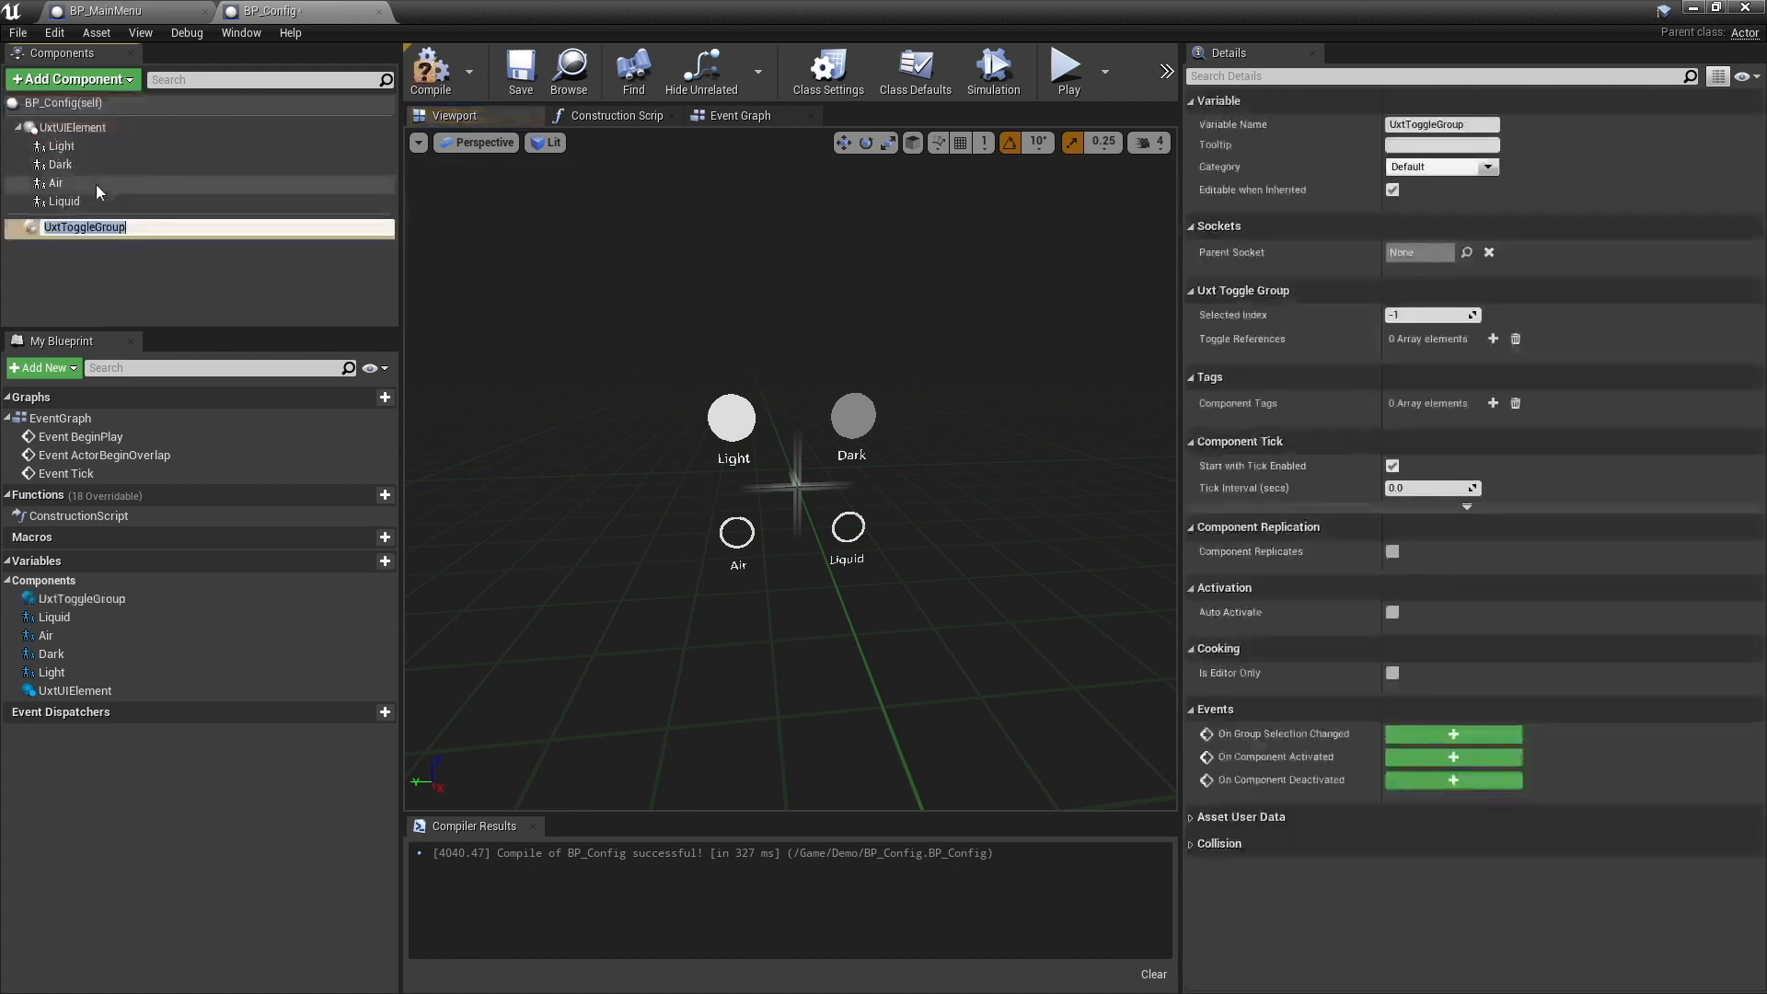
key(Return)
text(Color)
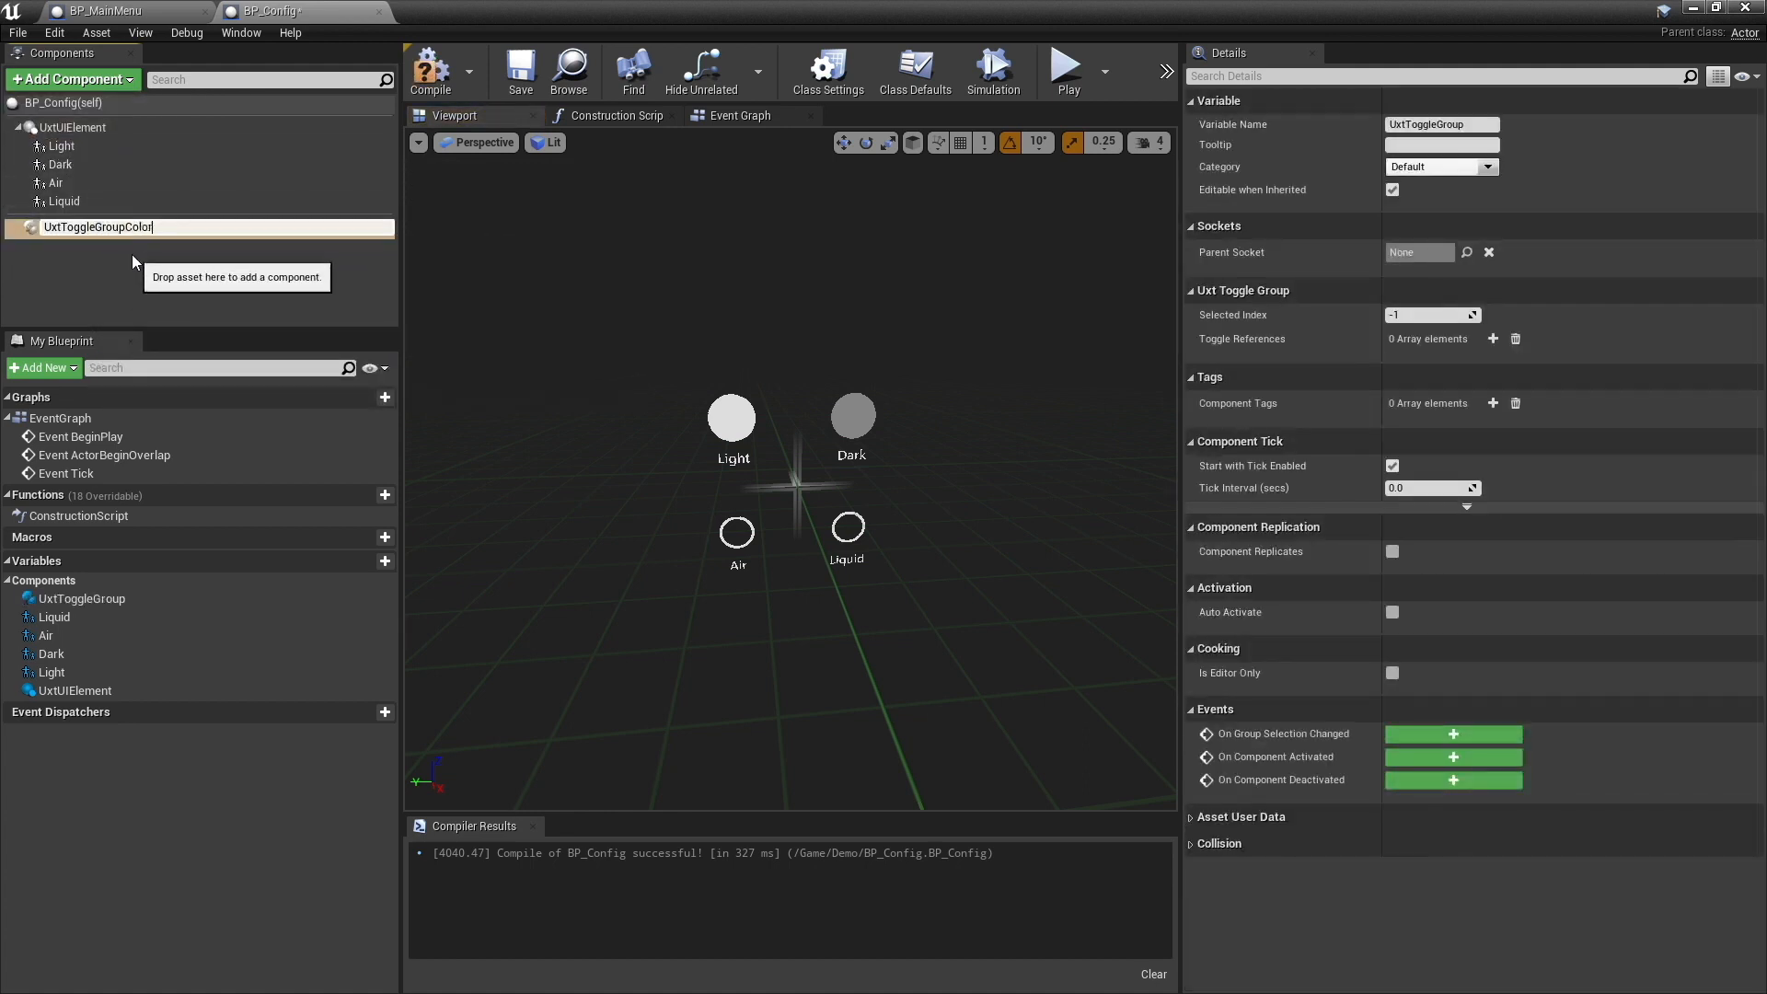
key(Return)
- Add a second Uxt Toggle Group component to BP_Config and name it UxtToggleGroupConfig
click(89, 81)
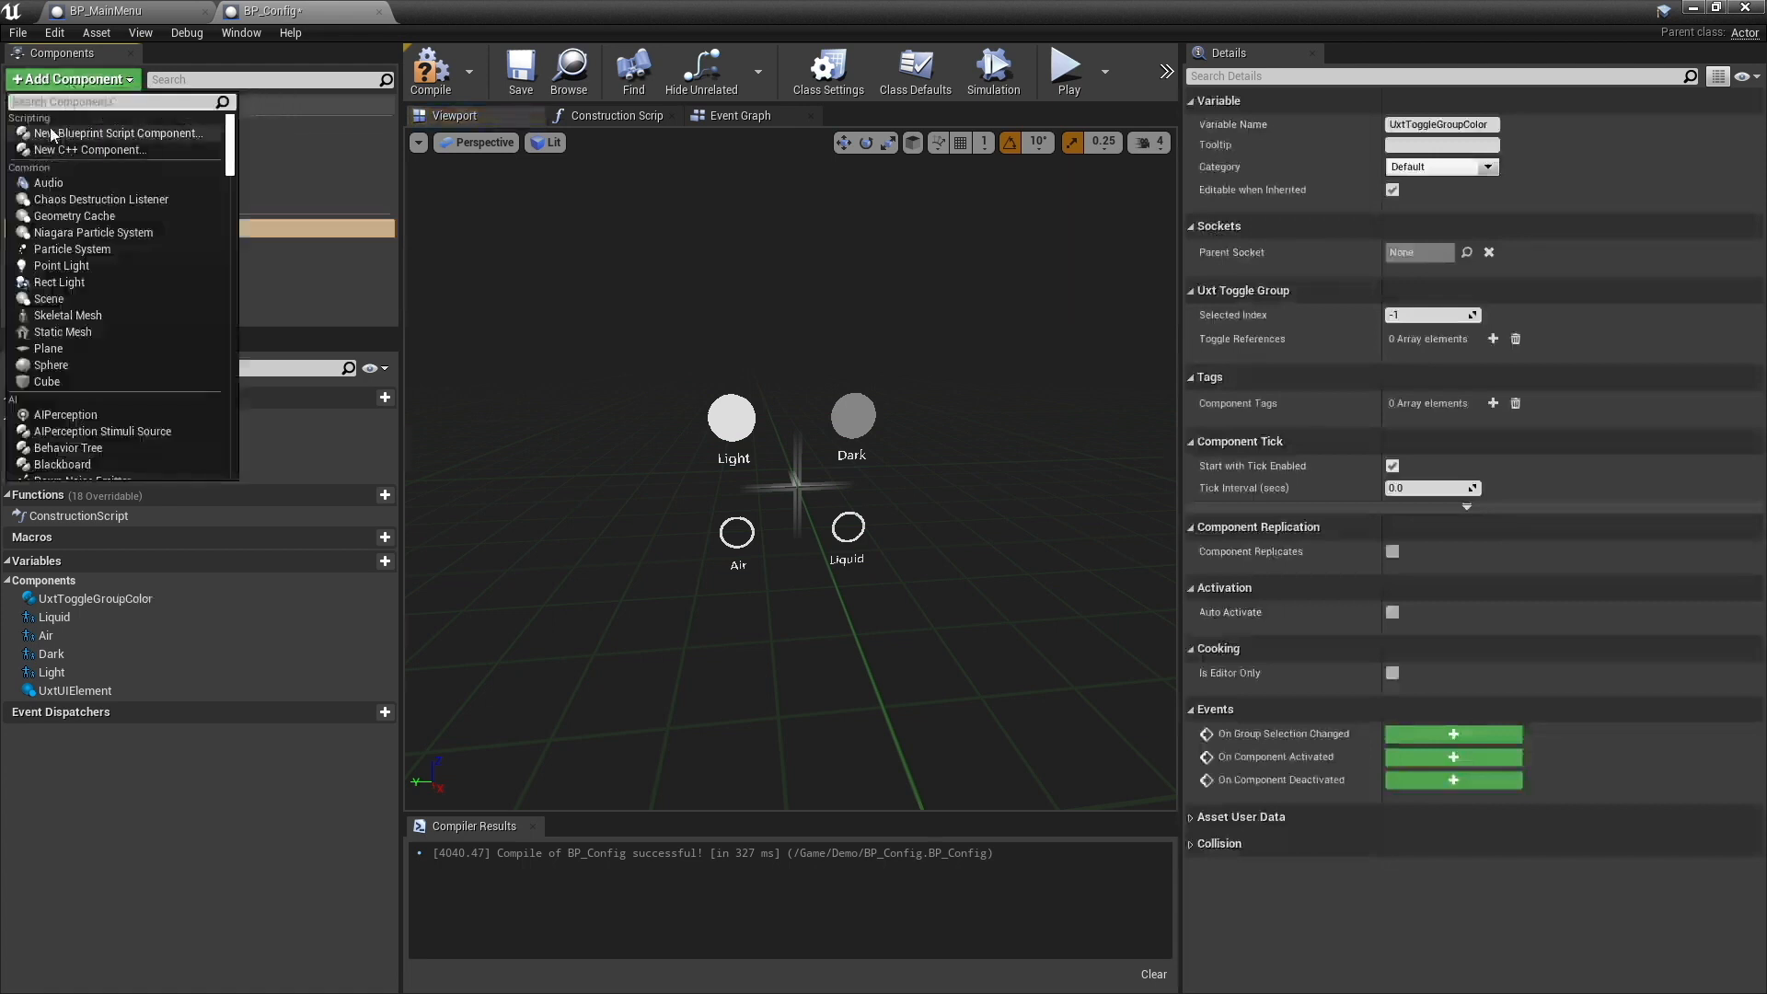
text(togg)
click(52, 134)
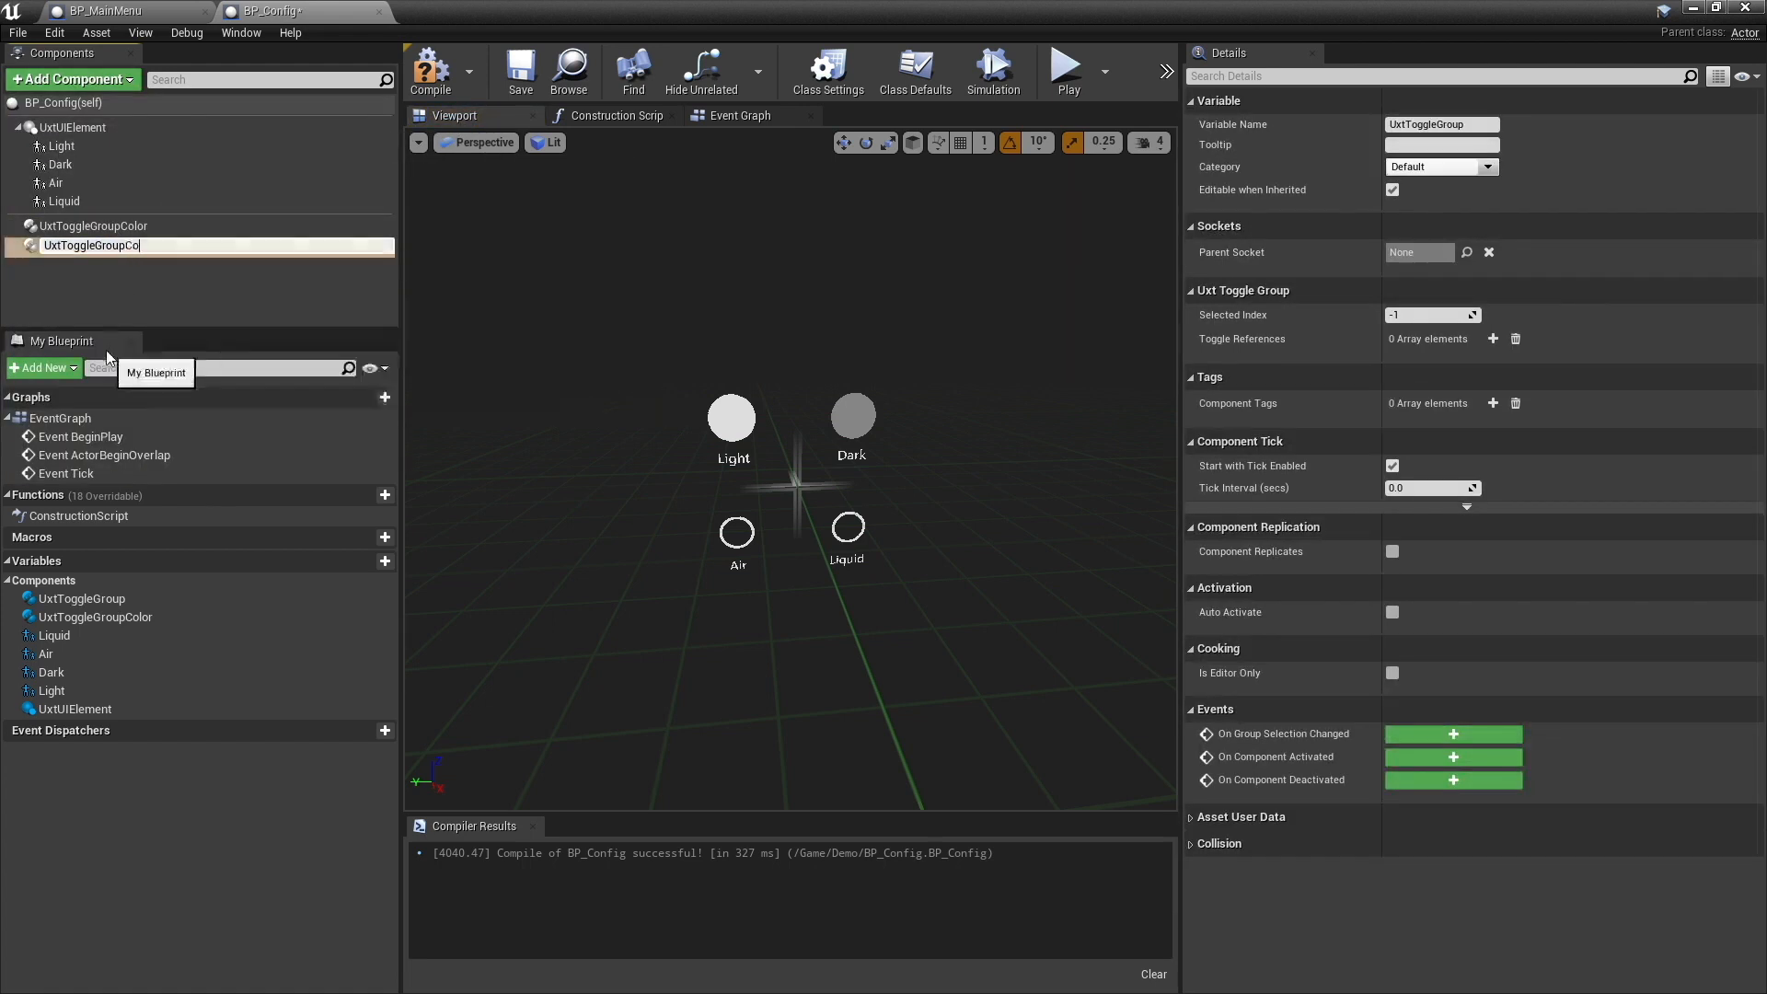
text(Config)
key(Return)
- Give UxtToggleGroupColor two toggle references with component names Light and Dark, and set its selected index to 0
click(108, 226)
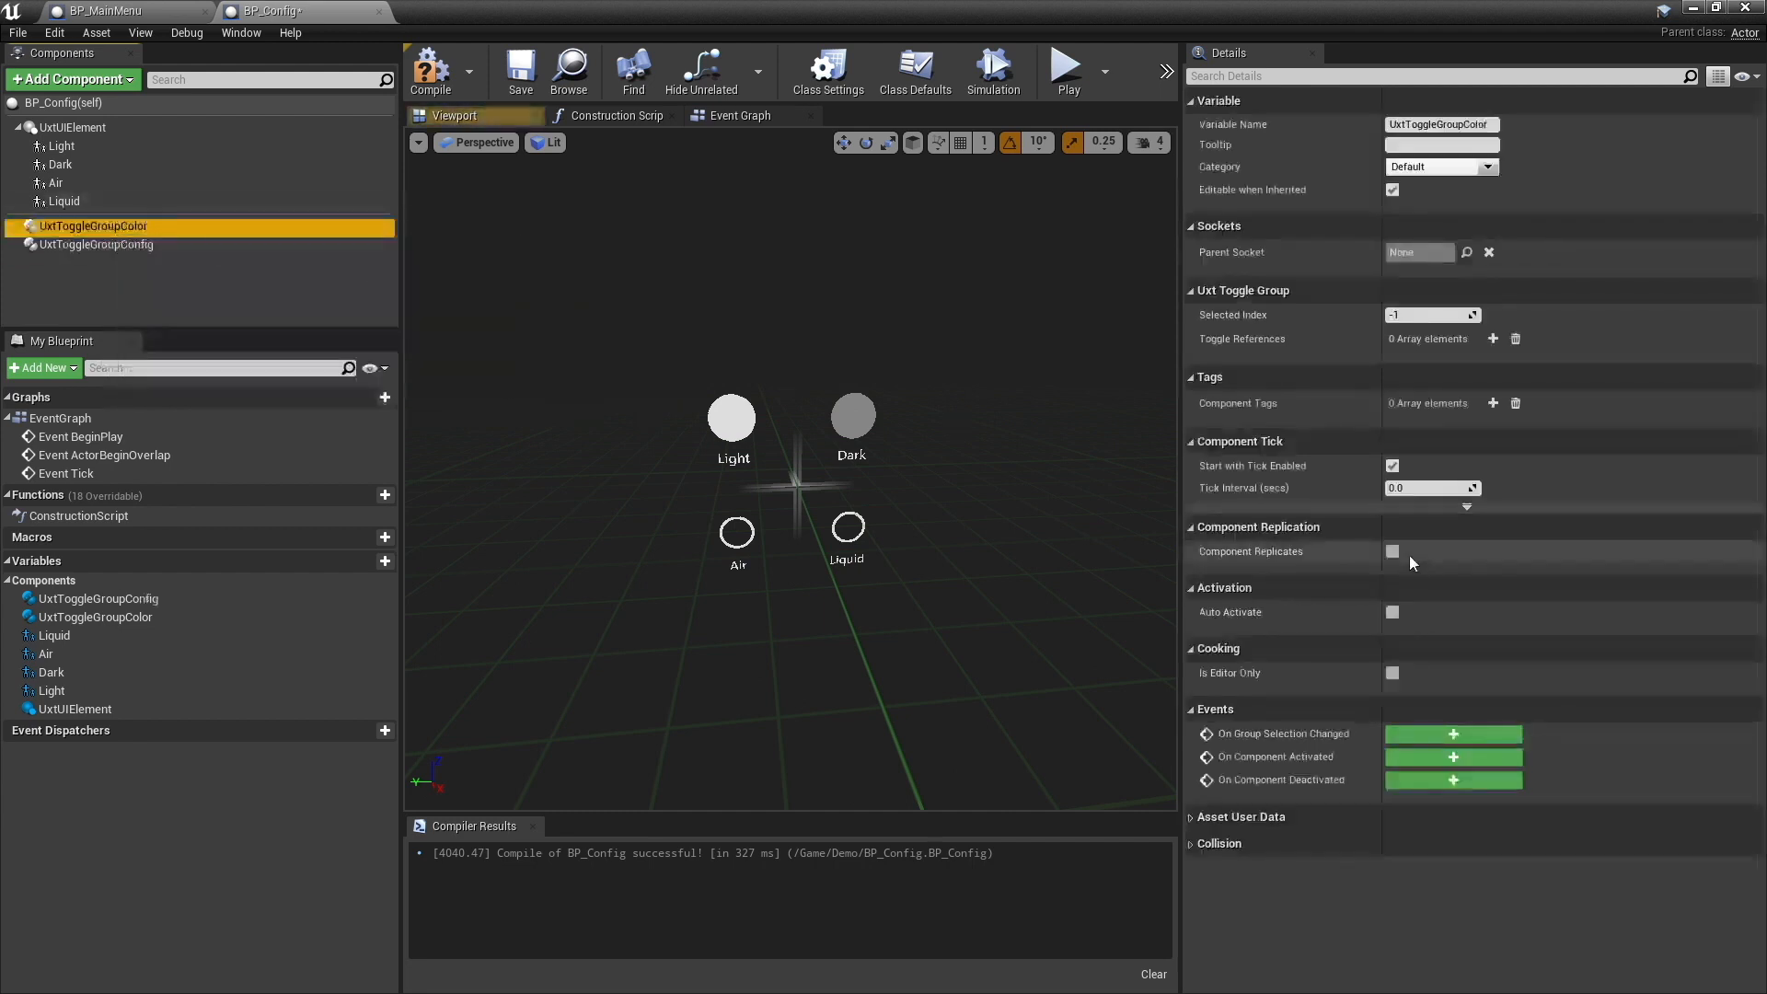
click(1492, 338)
click(1493, 339)
click(1201, 362)
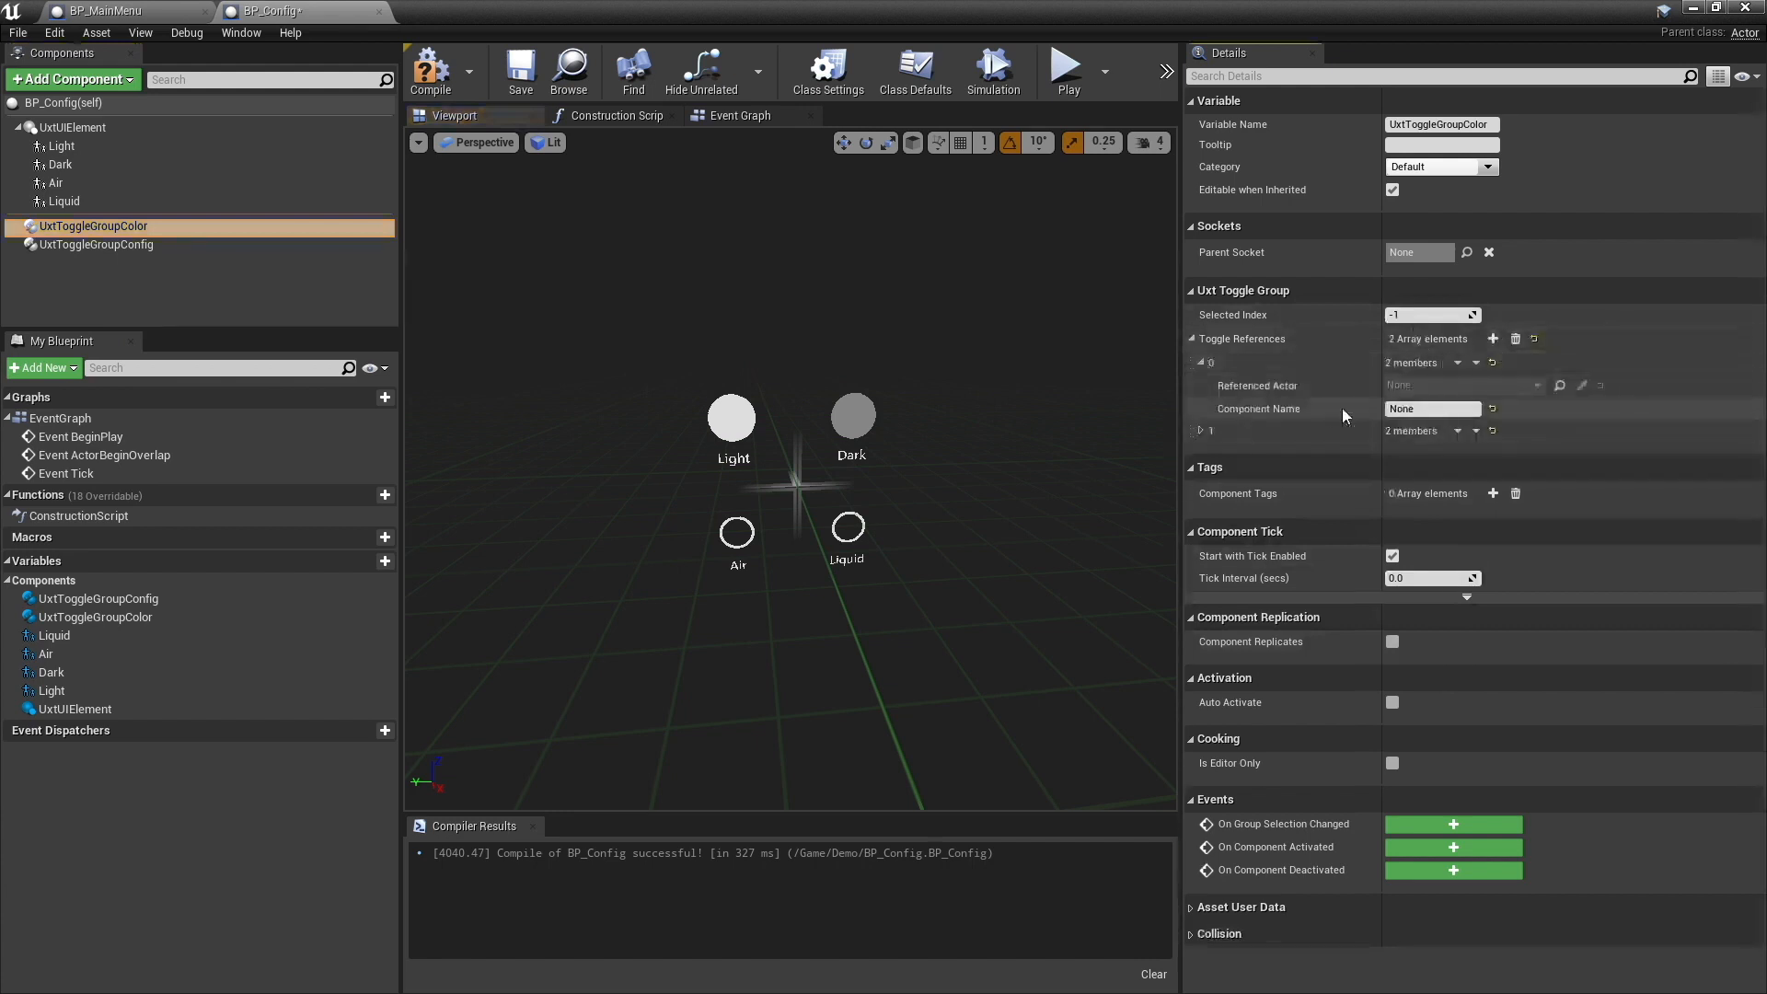
click(1431, 408)
text(Light)
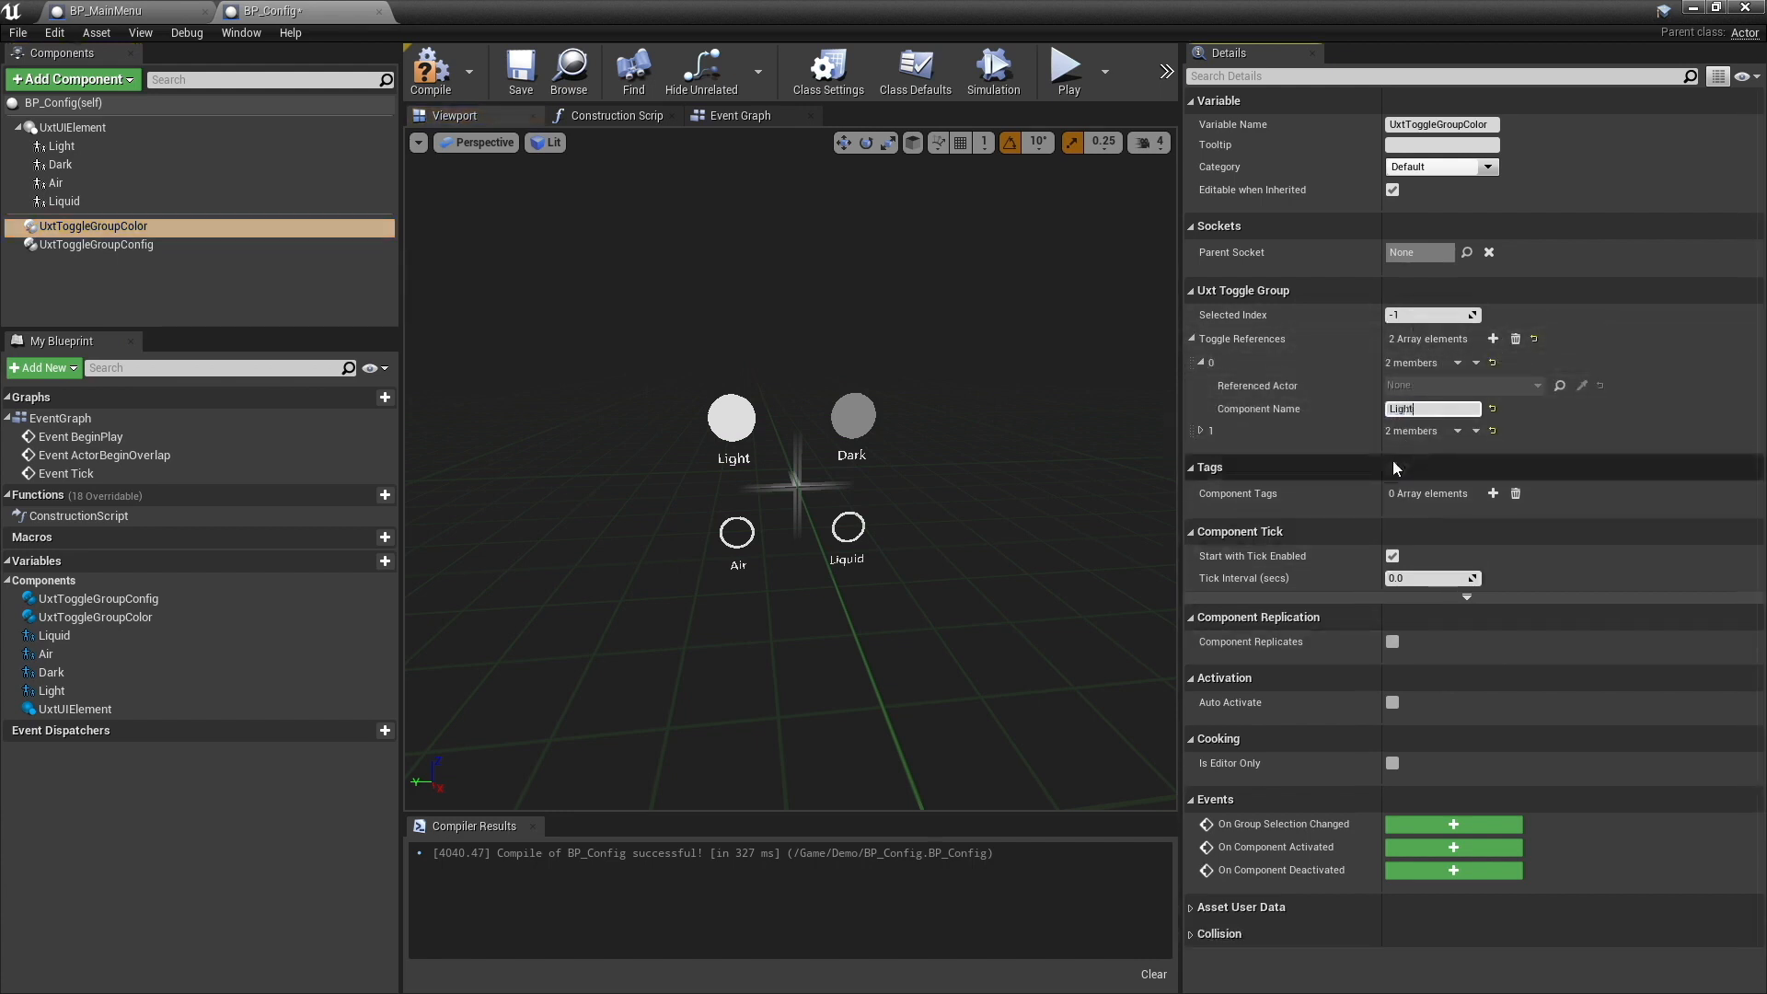
click(1201, 430)
drag(1417, 477, 1336, 467)
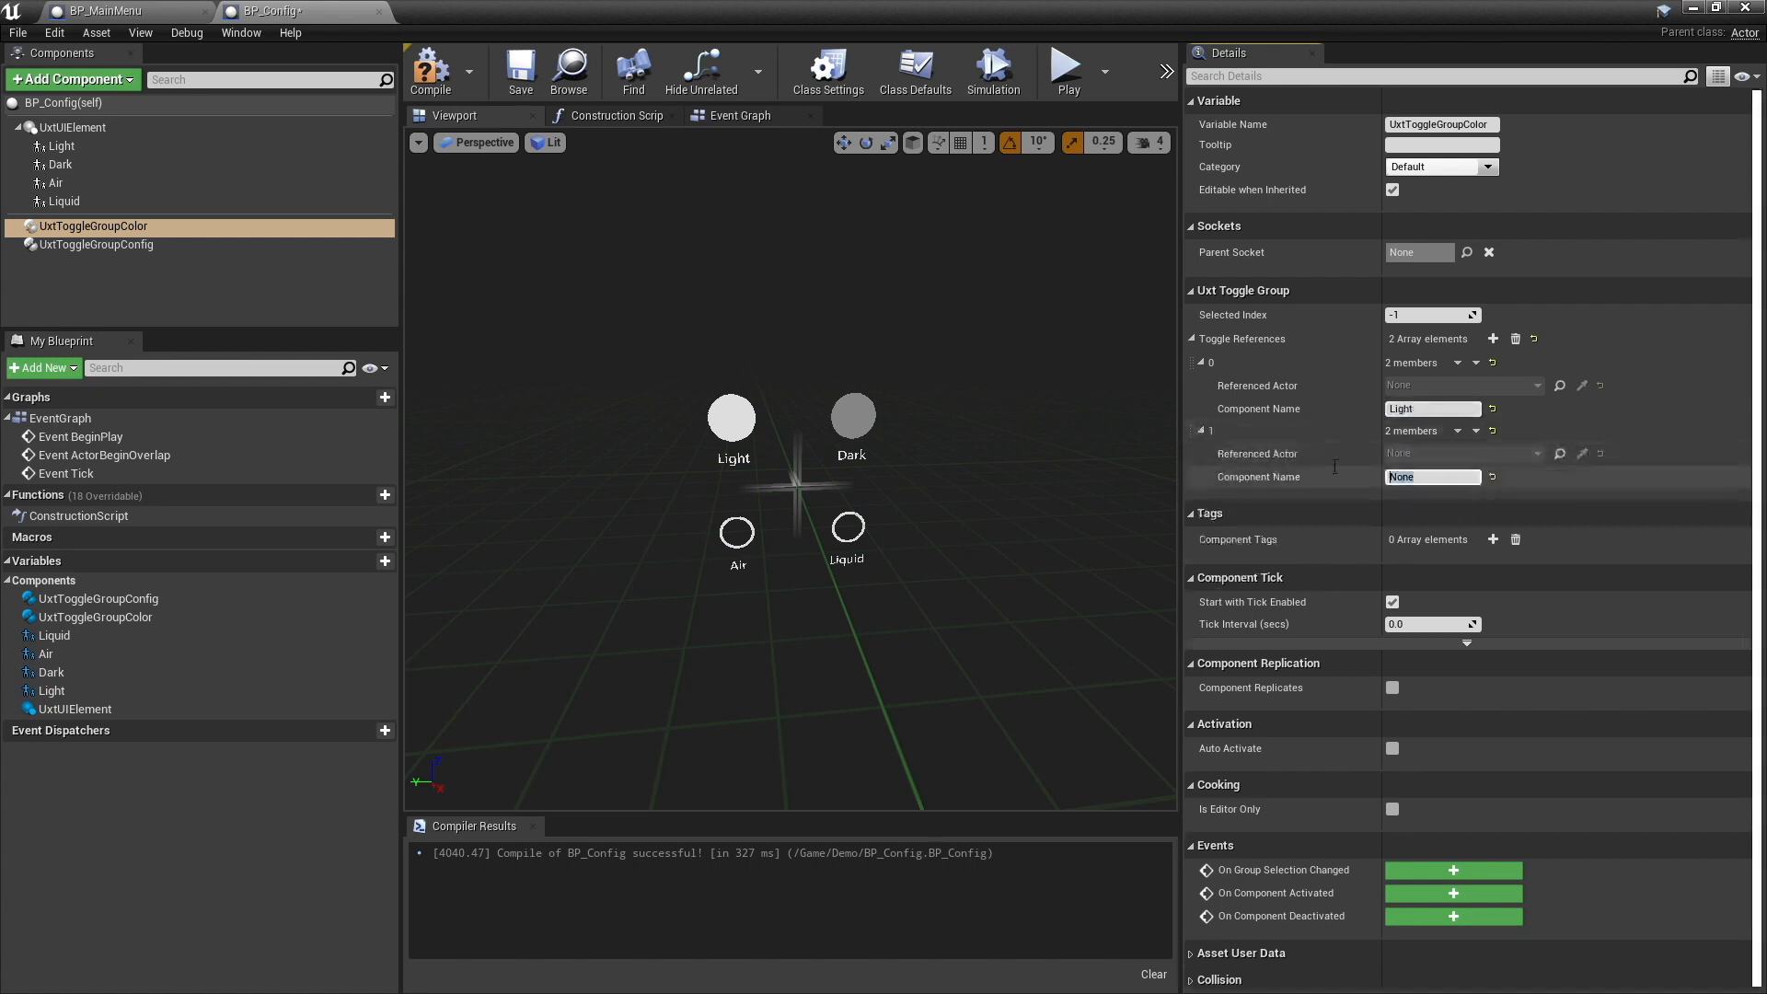
text(Dark)
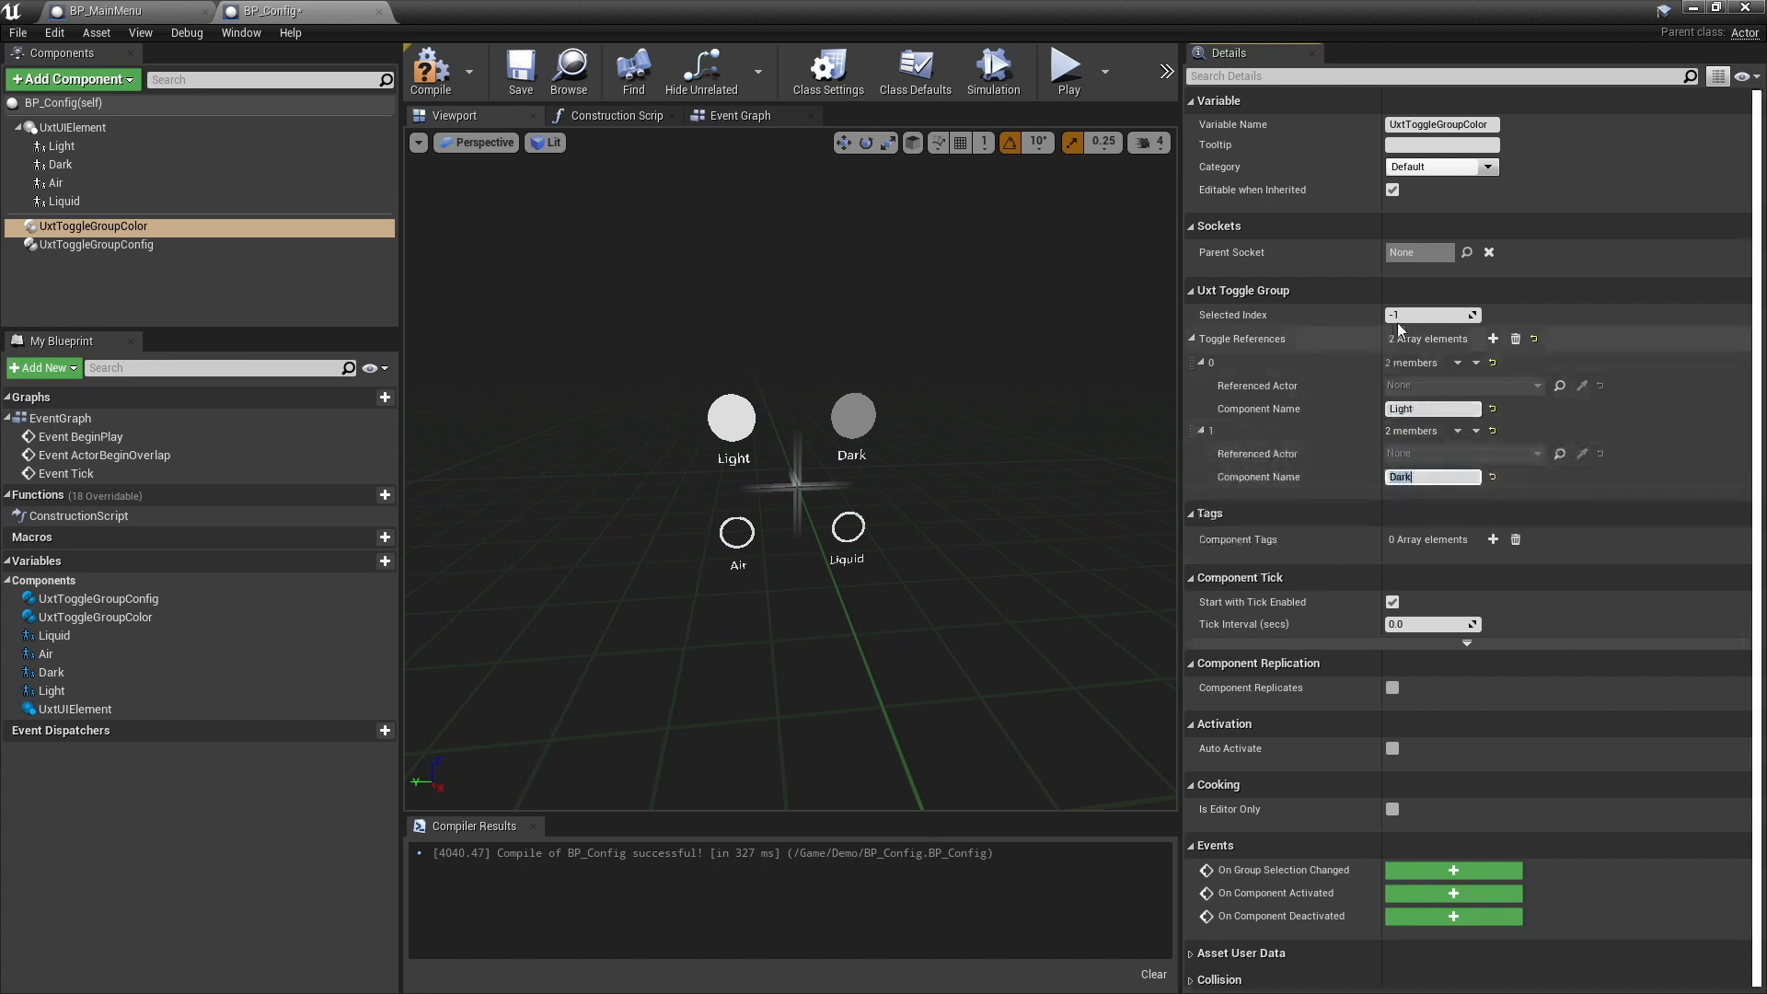
click(1398, 317)
text(0)
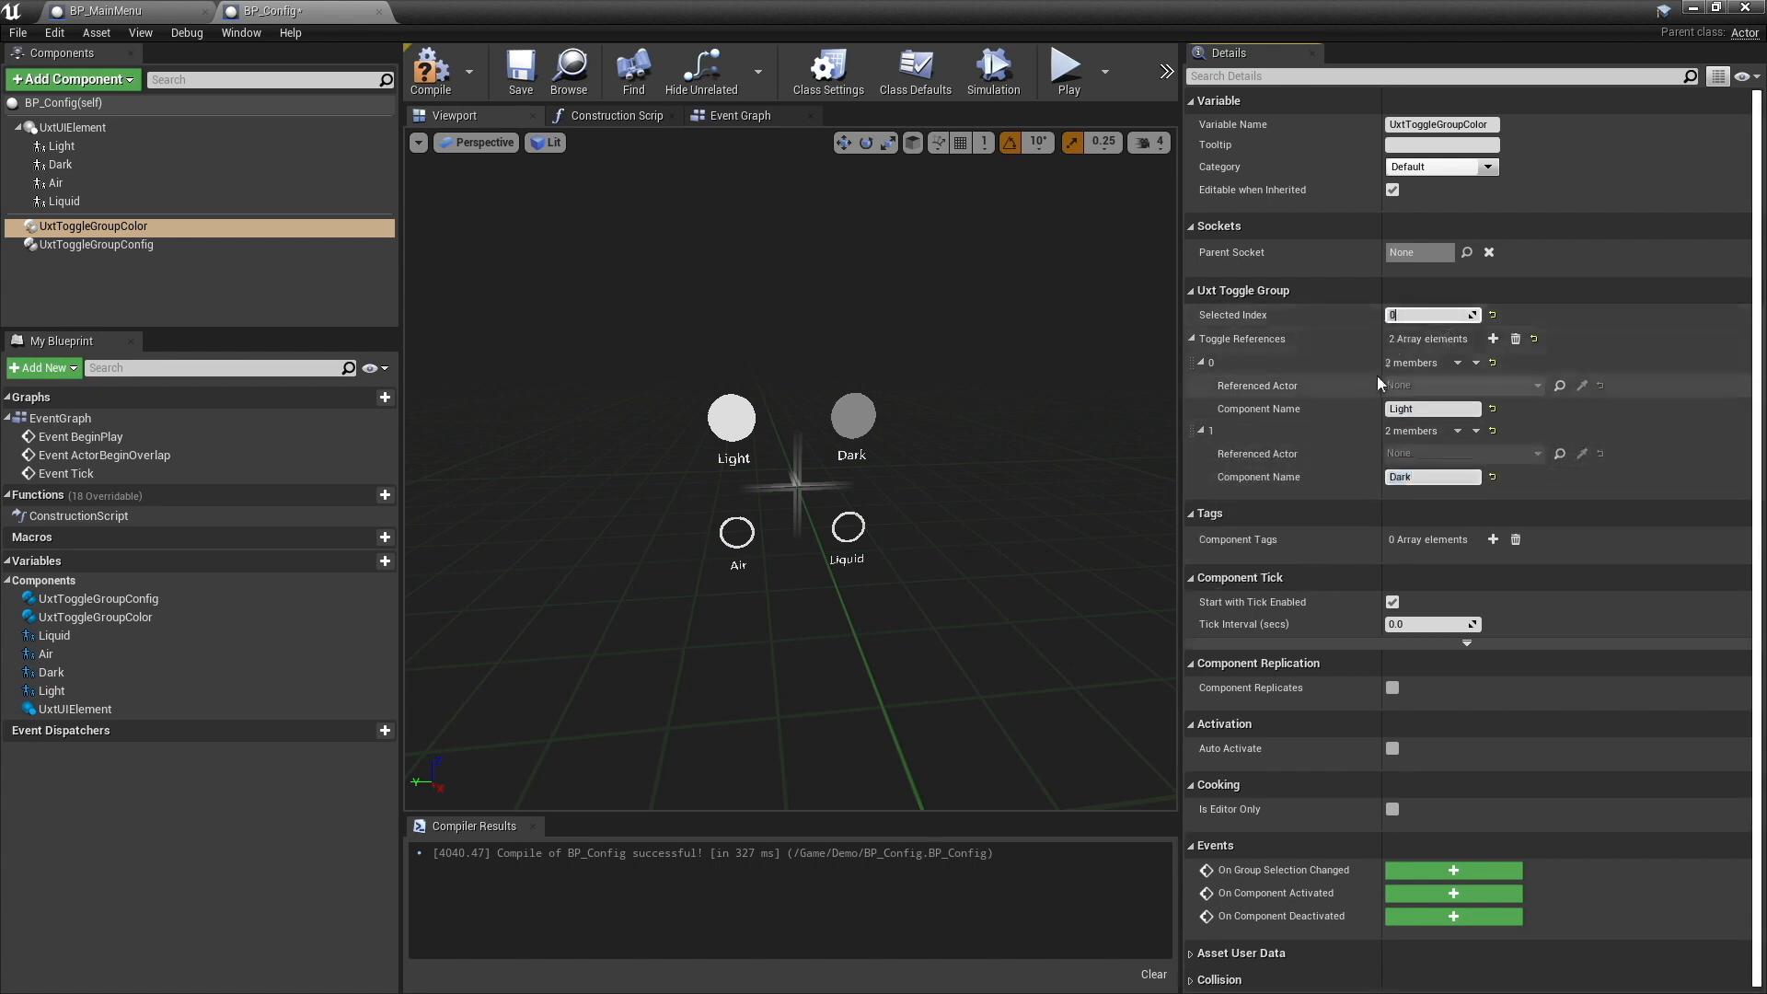
- Give UxtToggleGroupConfig two toggle references with component names Air and Liquid, and set its selected index to 0
click(95, 244)
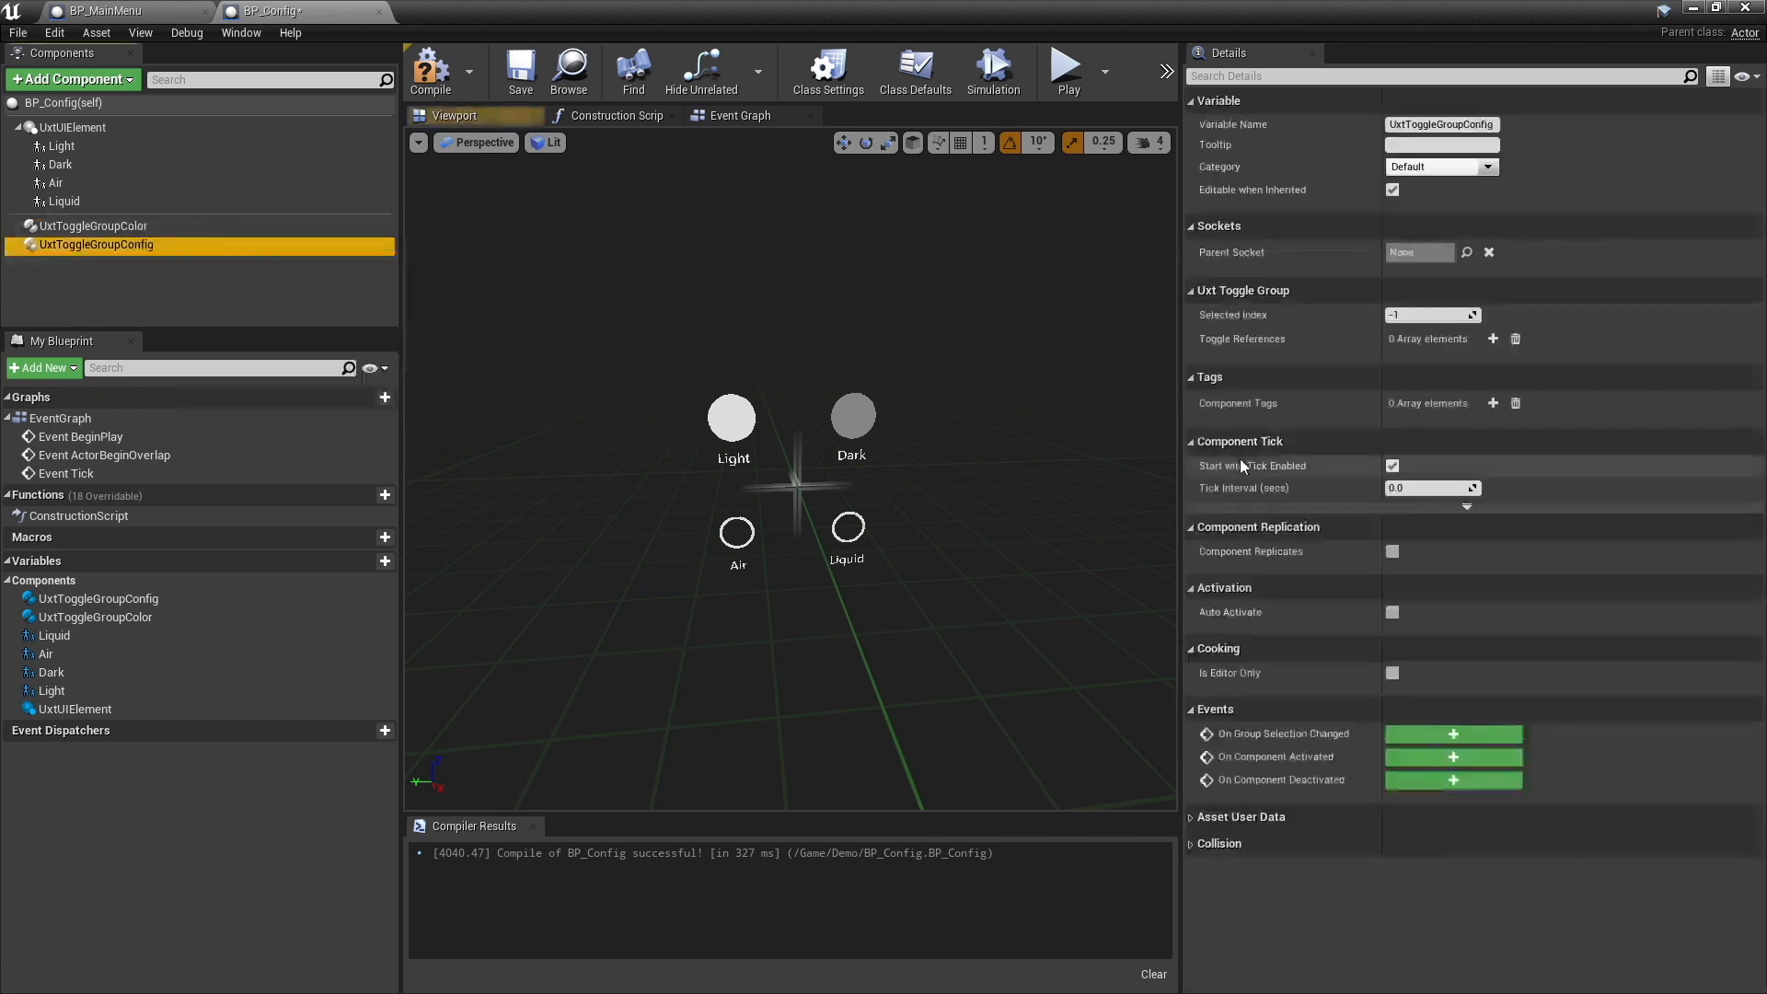
click(1493, 338)
click(1493, 339)
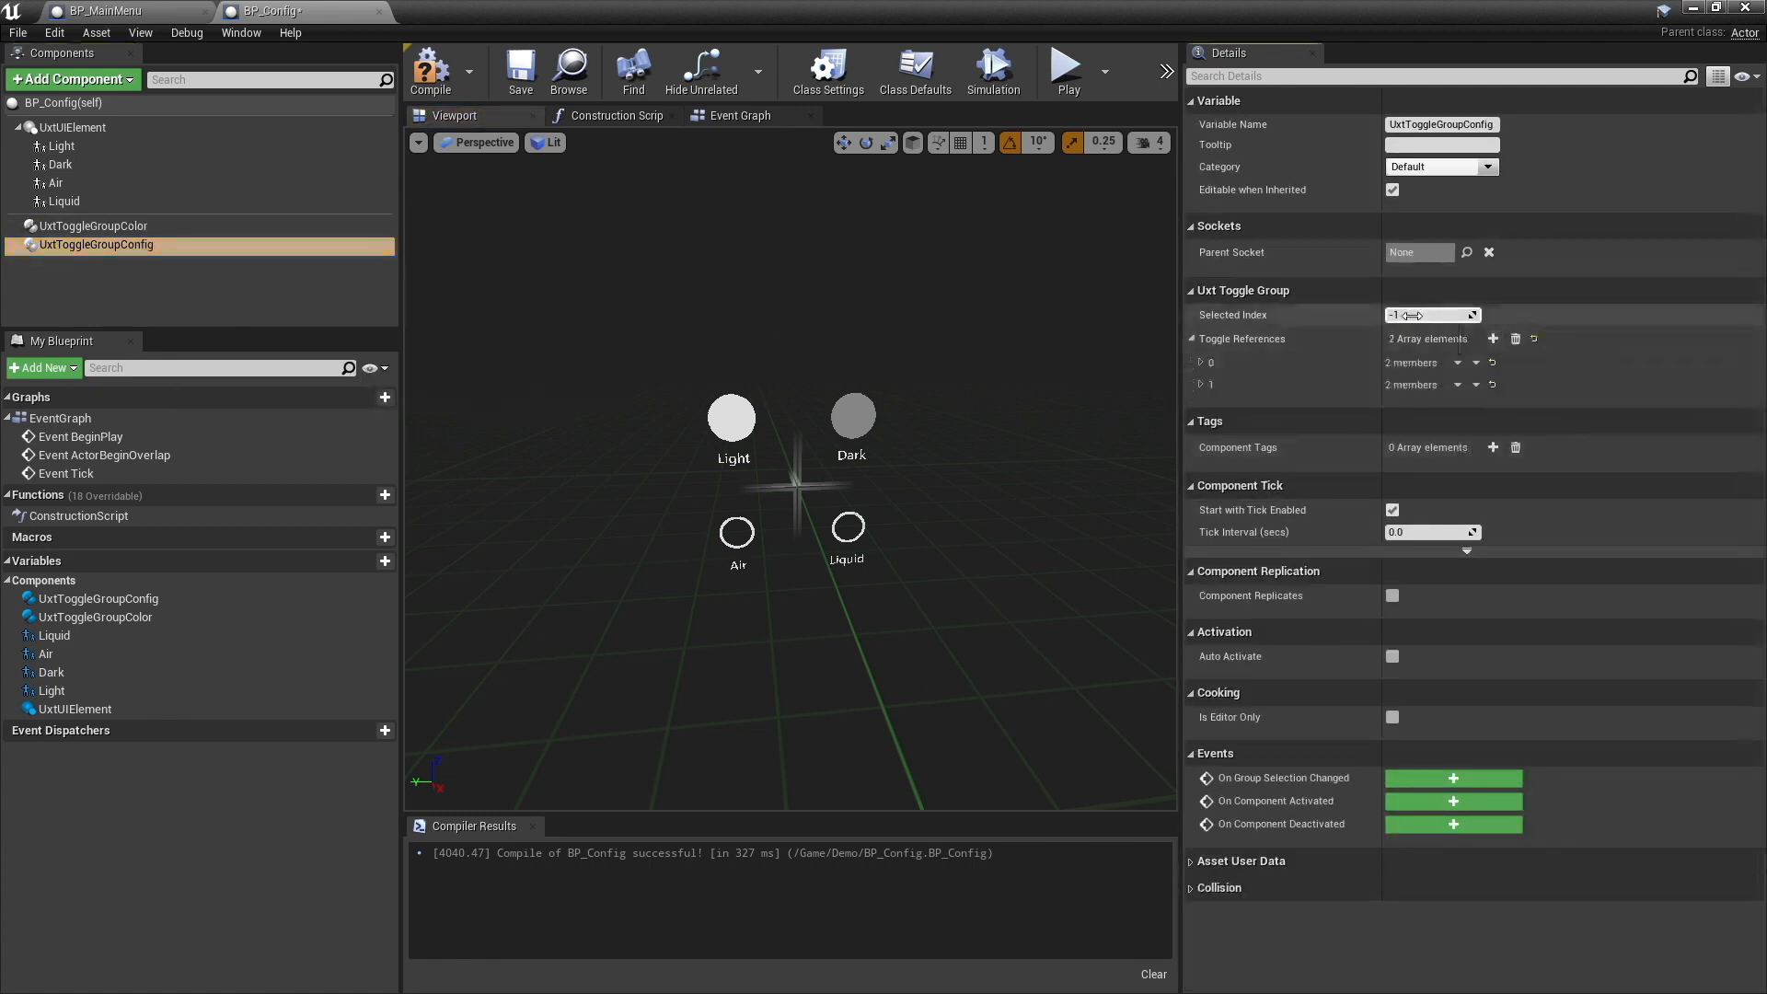
click(1202, 362)
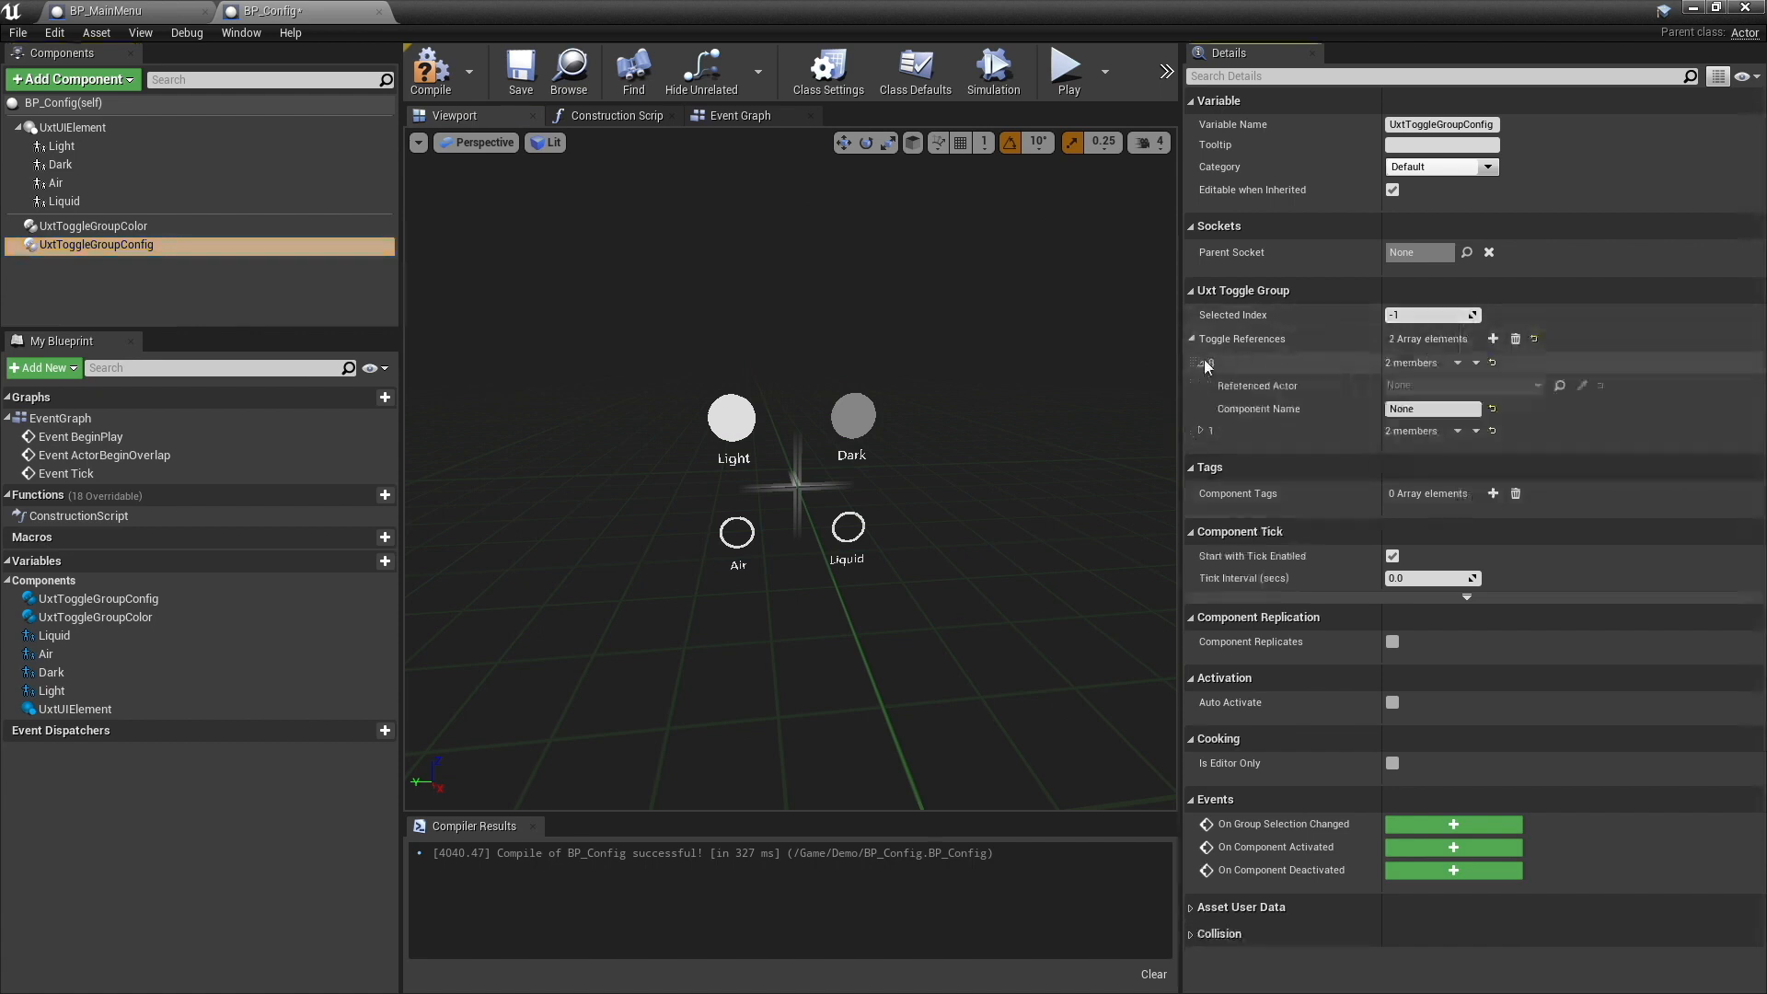
click(1202, 430)
text(Air)
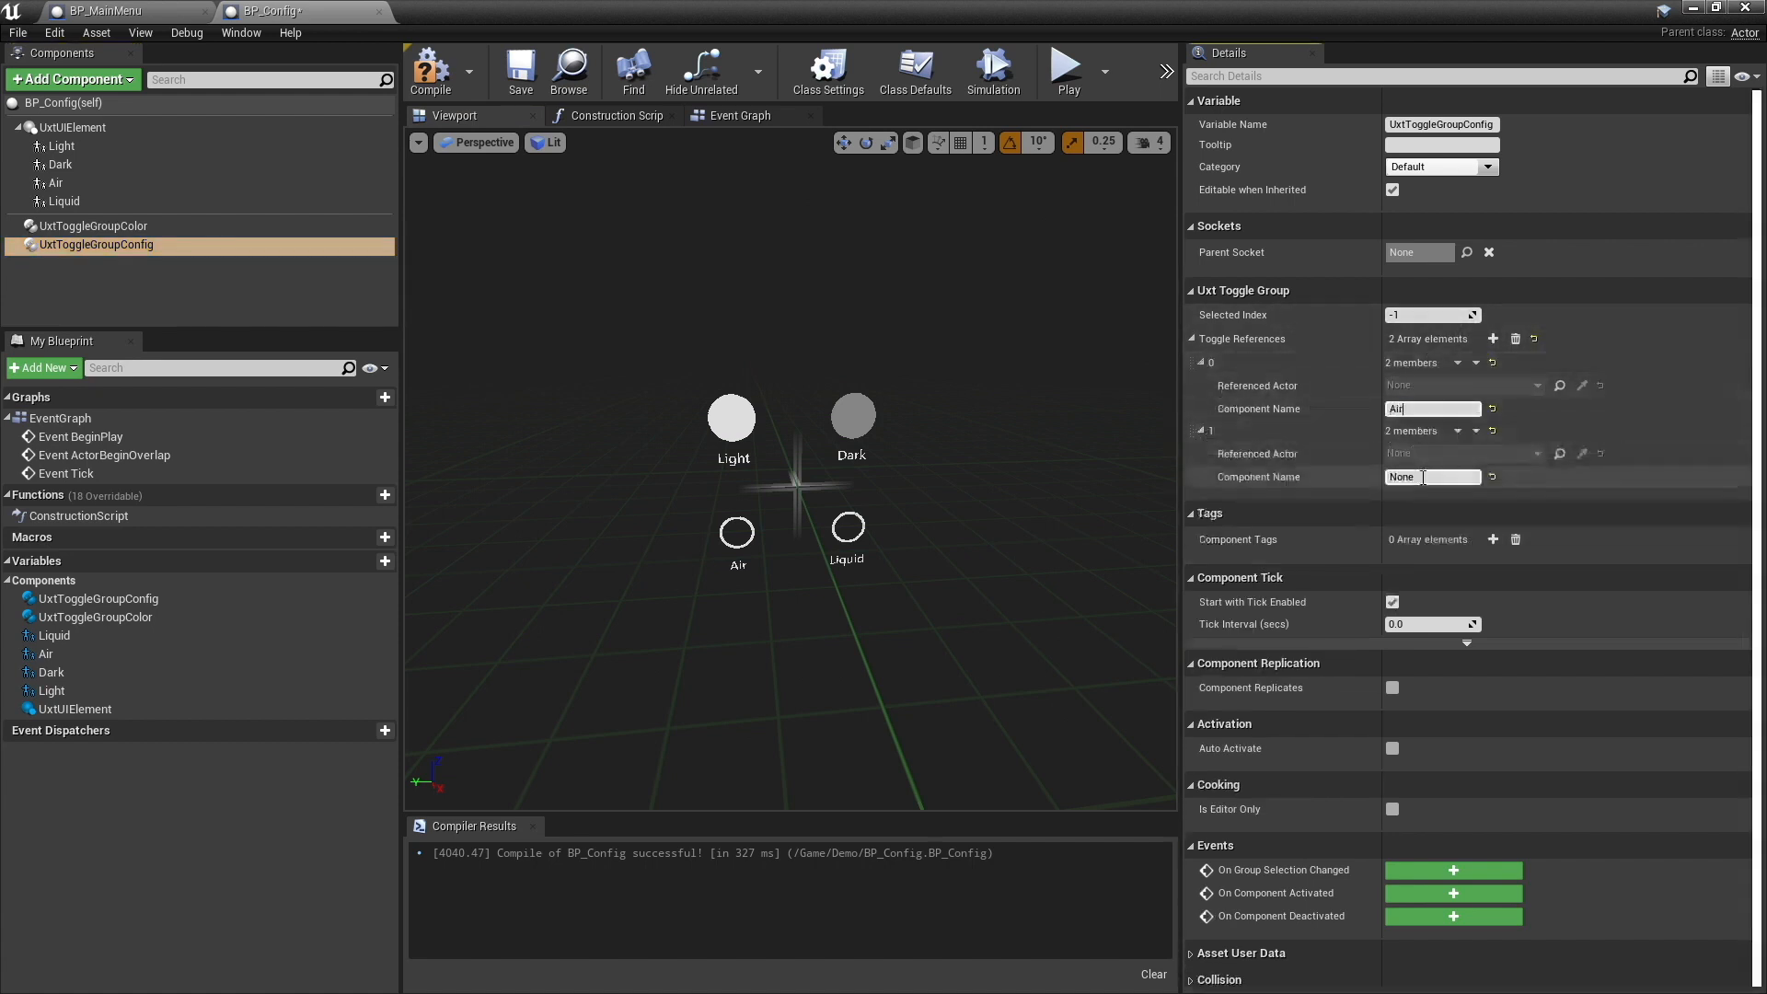
key(Tab)
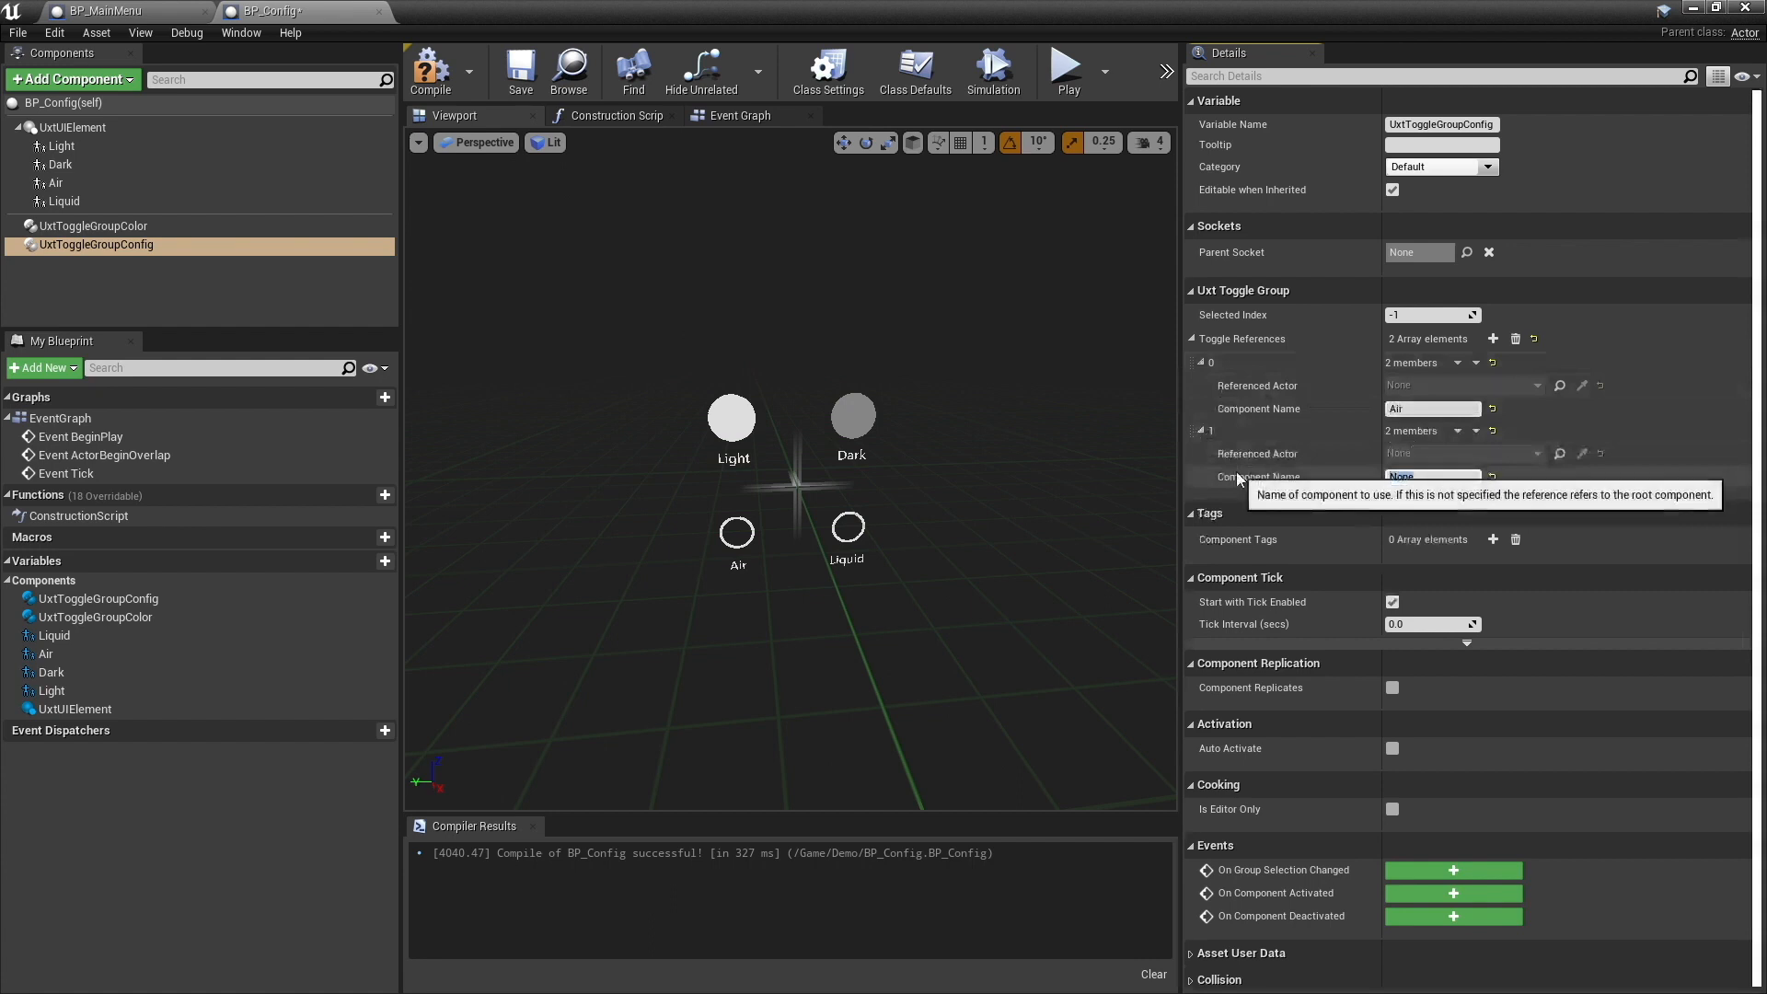
key(Return)
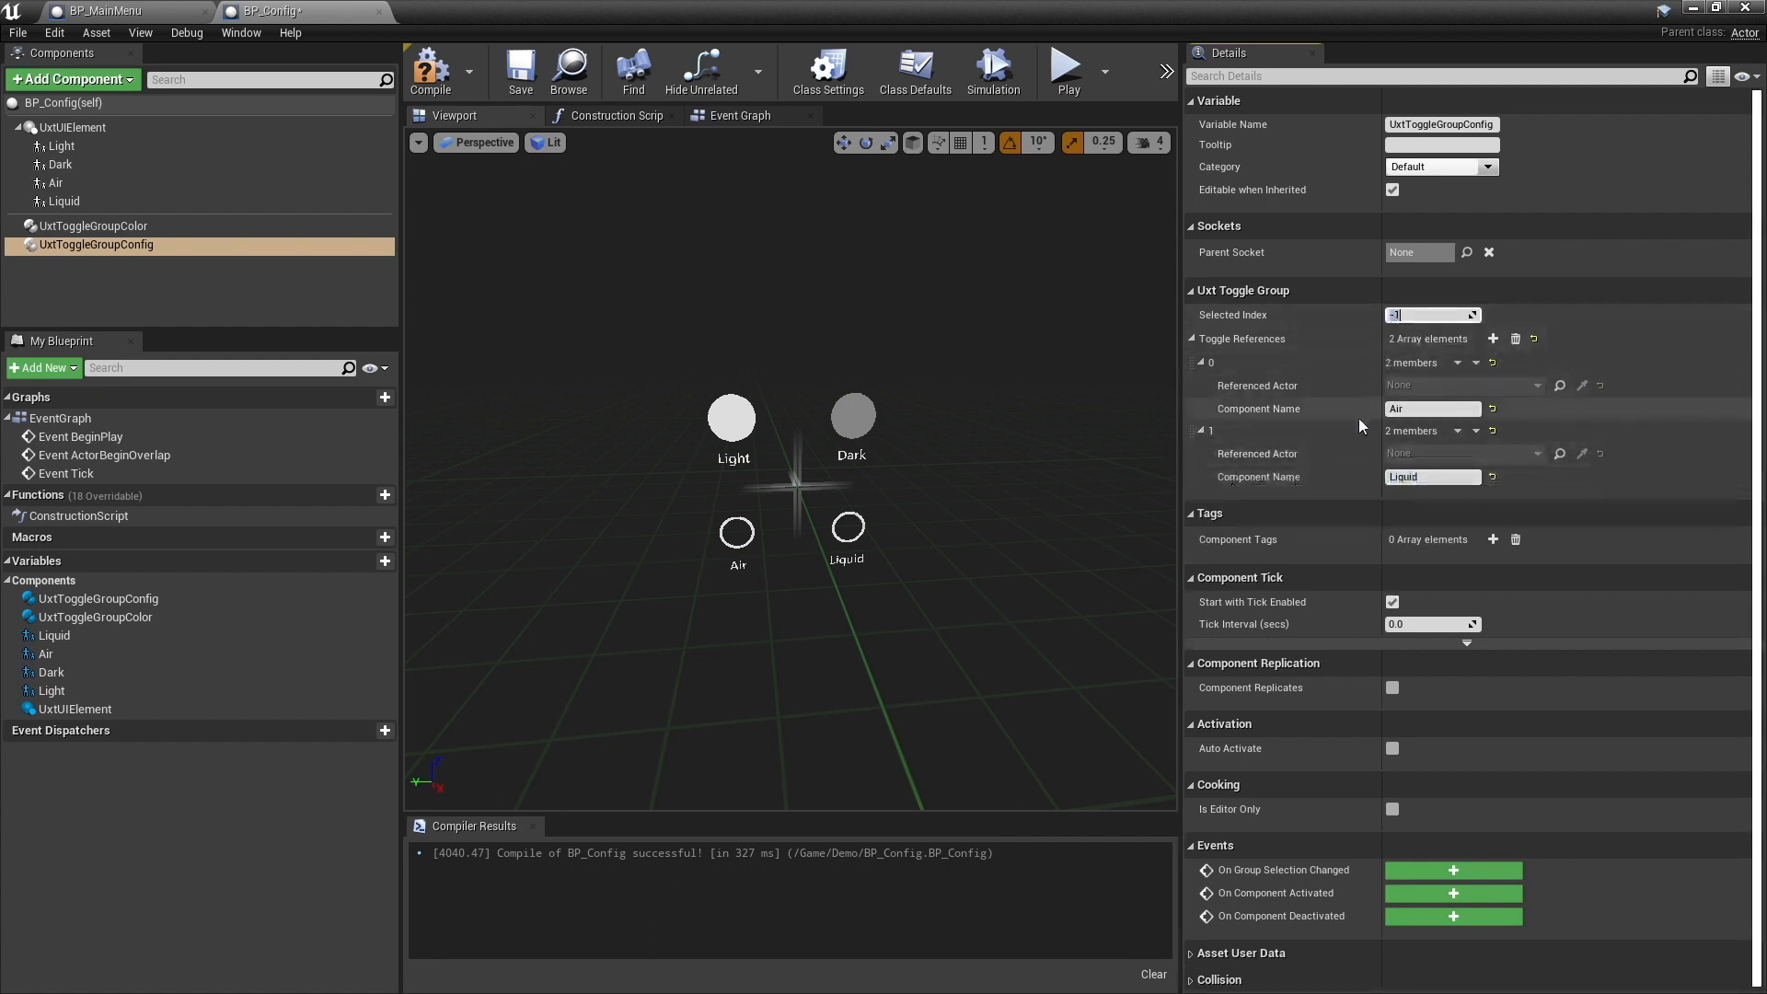
text(0)
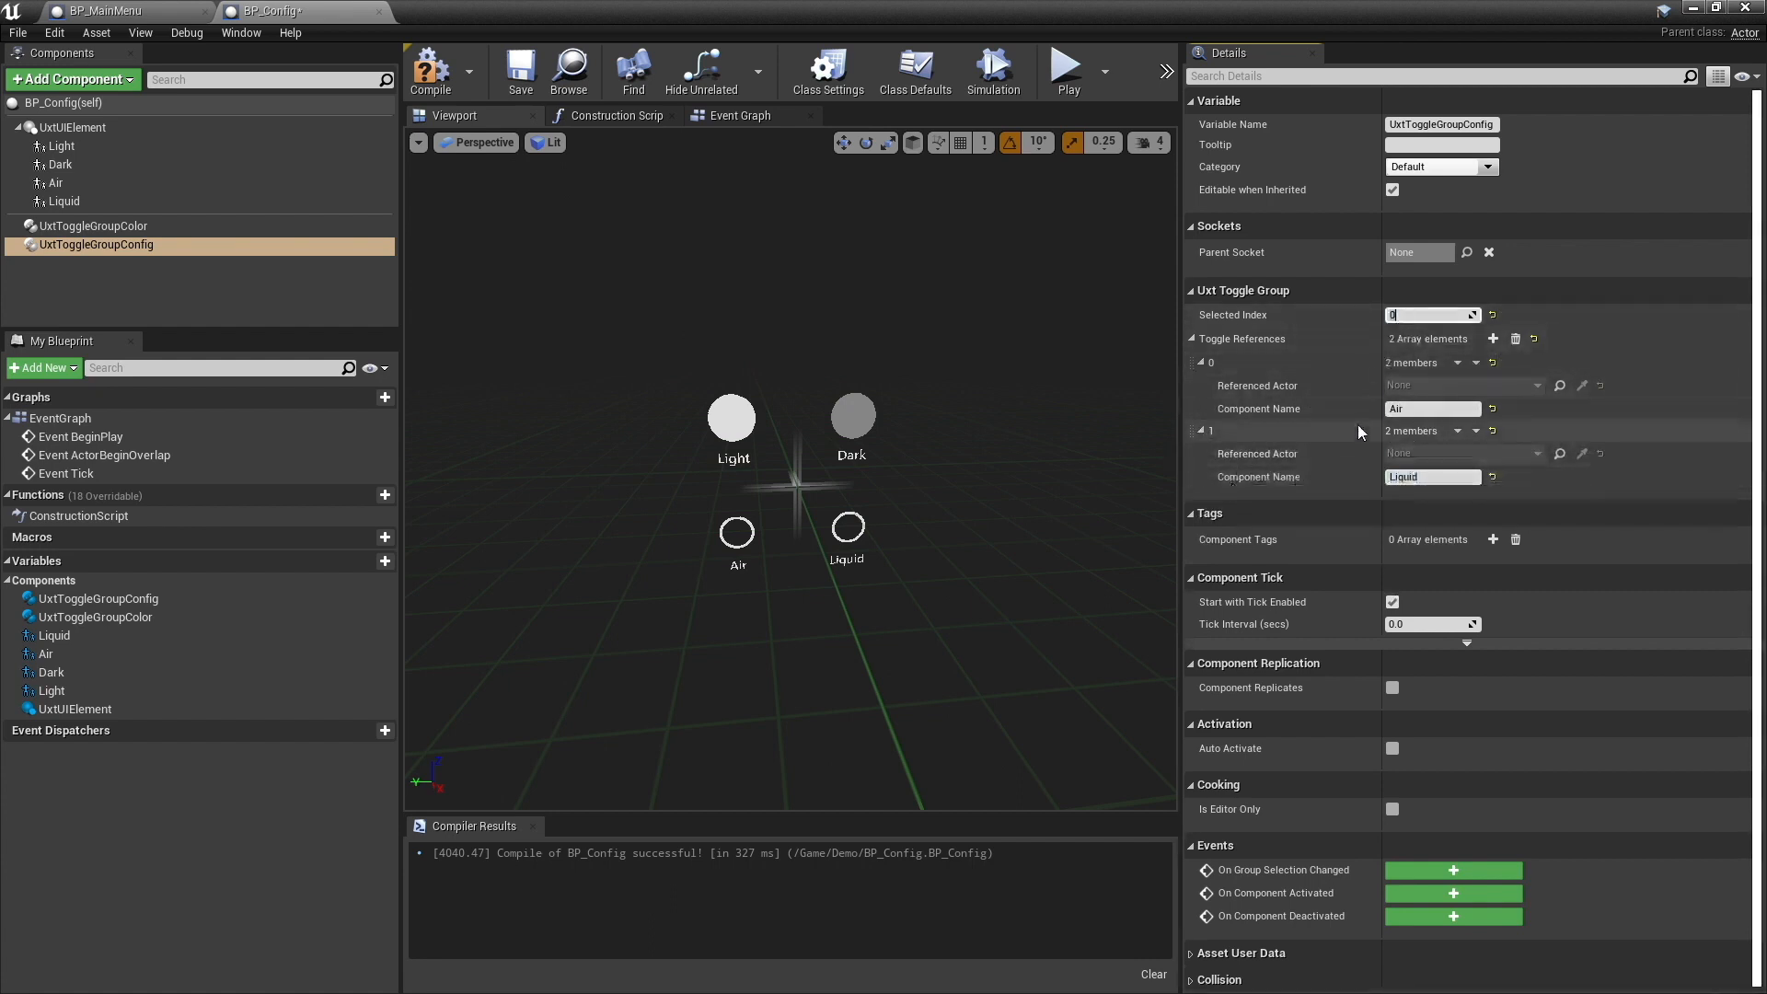
- Compile and save the BP_Config blueprint, and switch to the BP_MainMenu blueprint
click(421, 74)
click(520, 76)
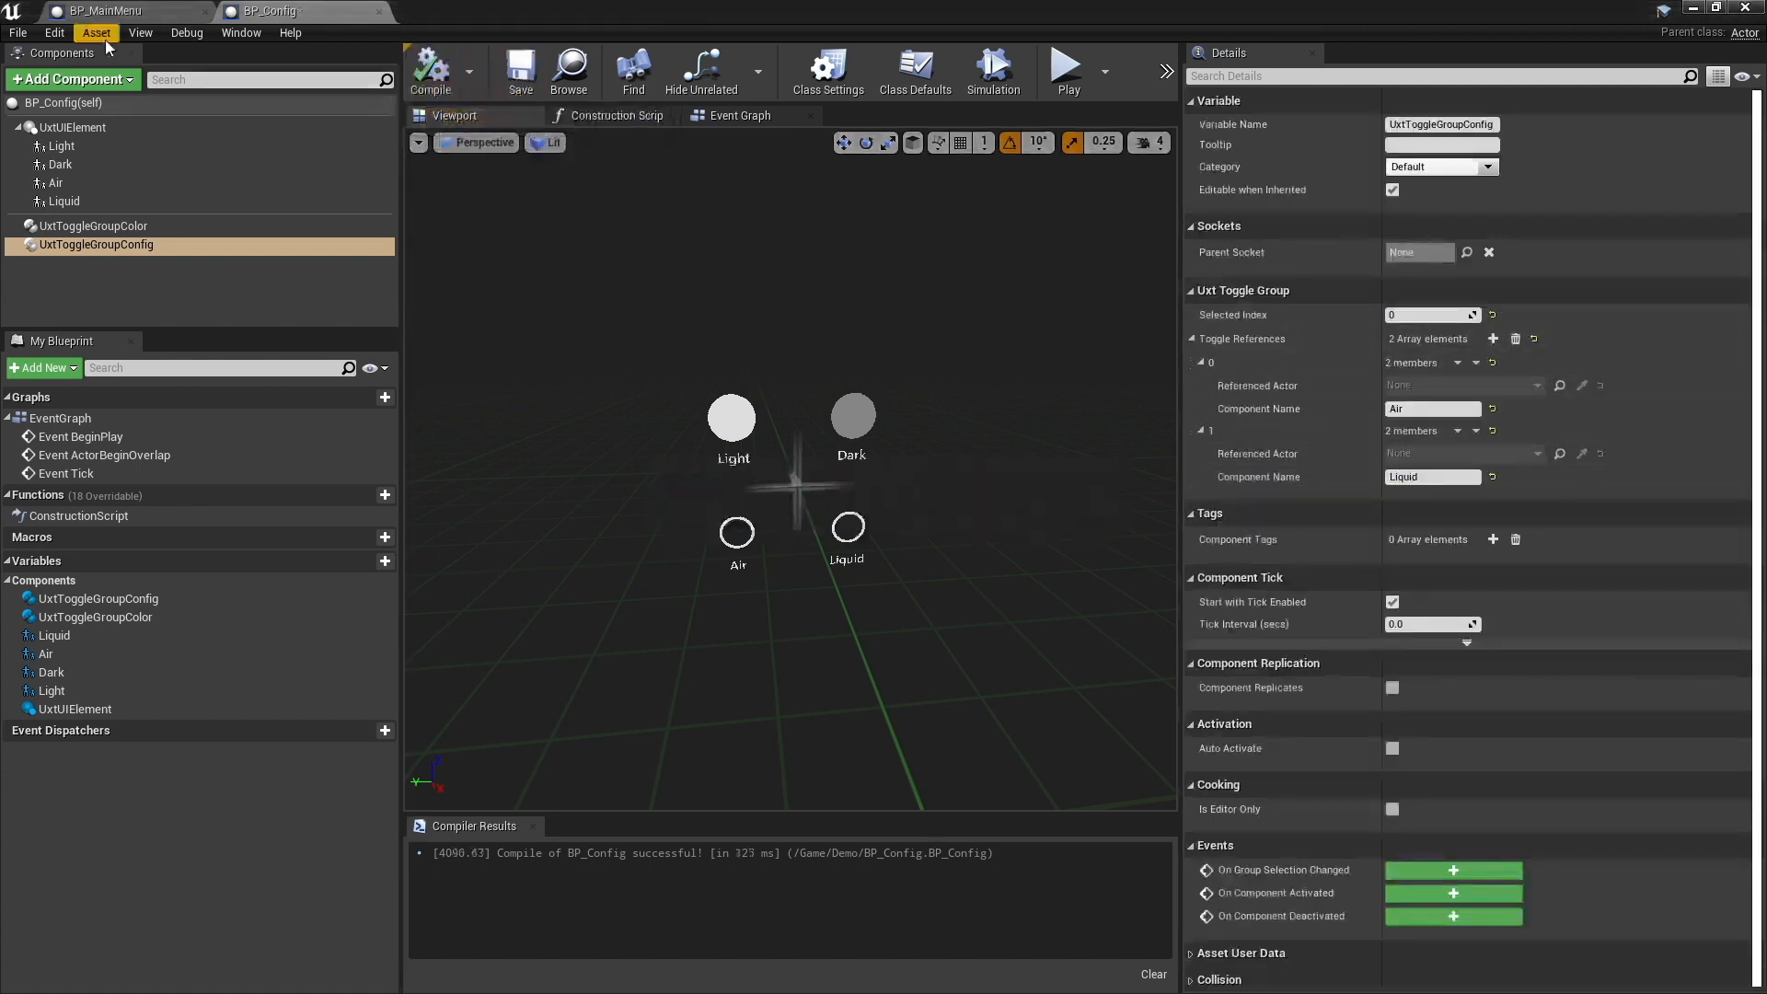
click(114, 12)
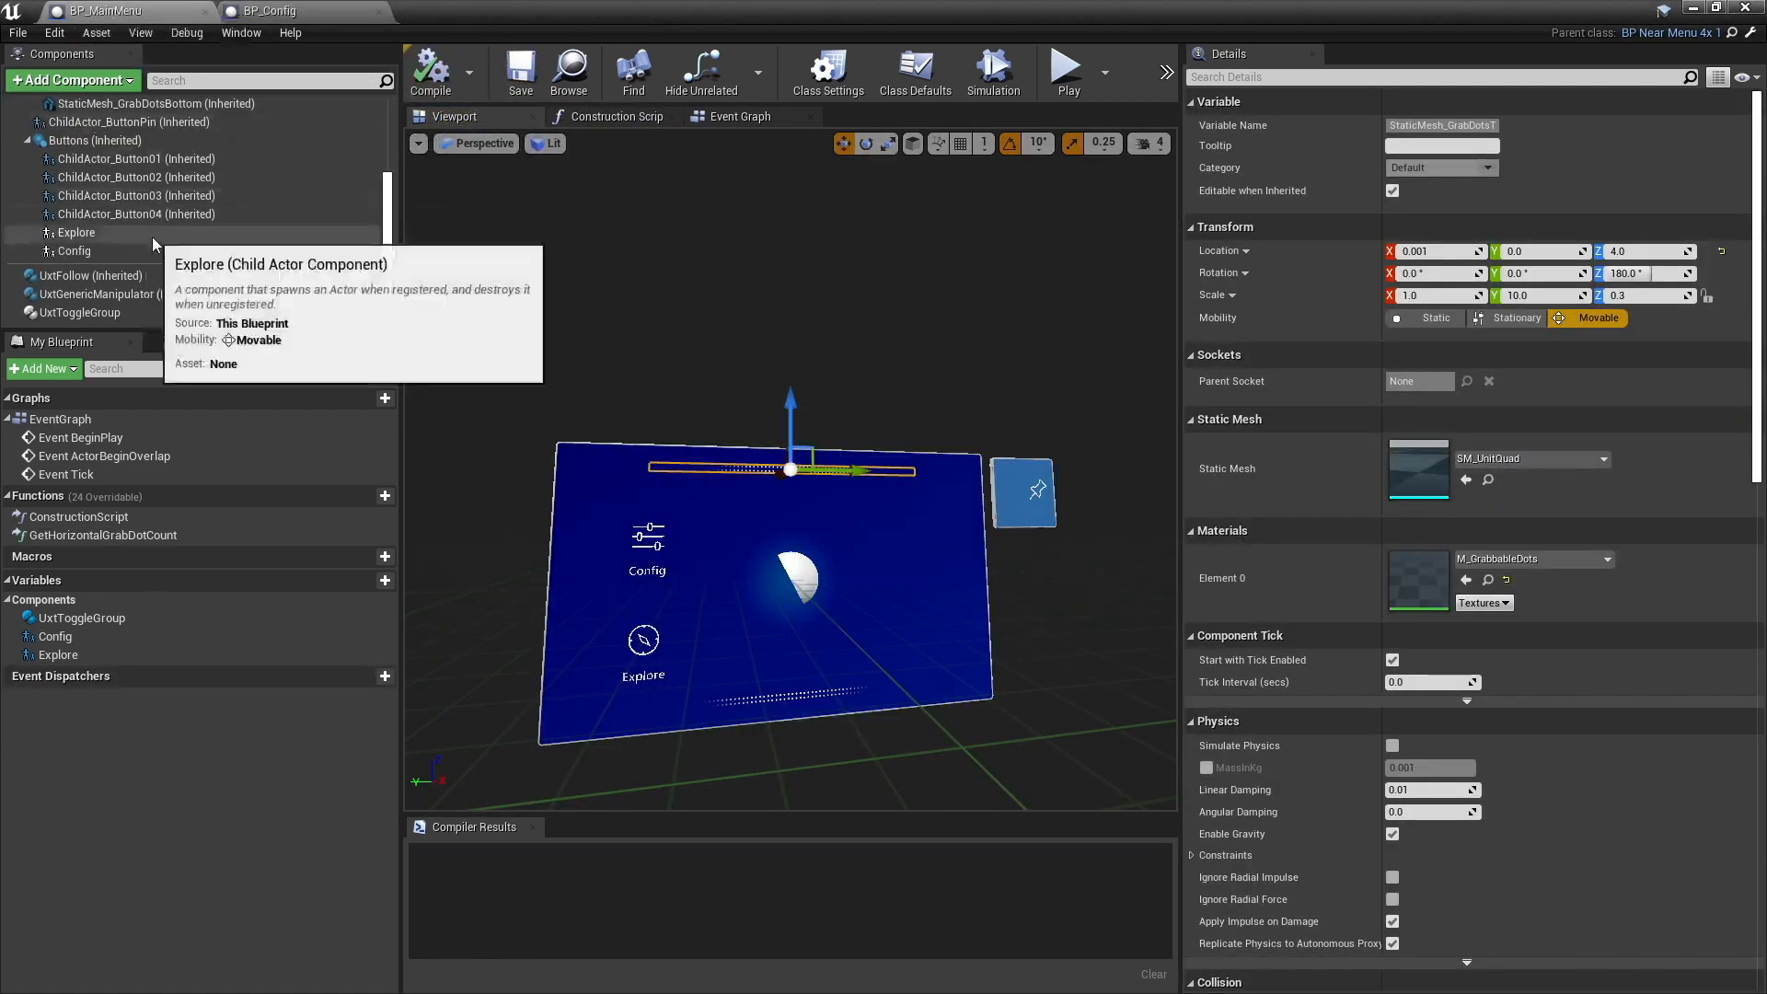
scroll(152, 245, up, 2)
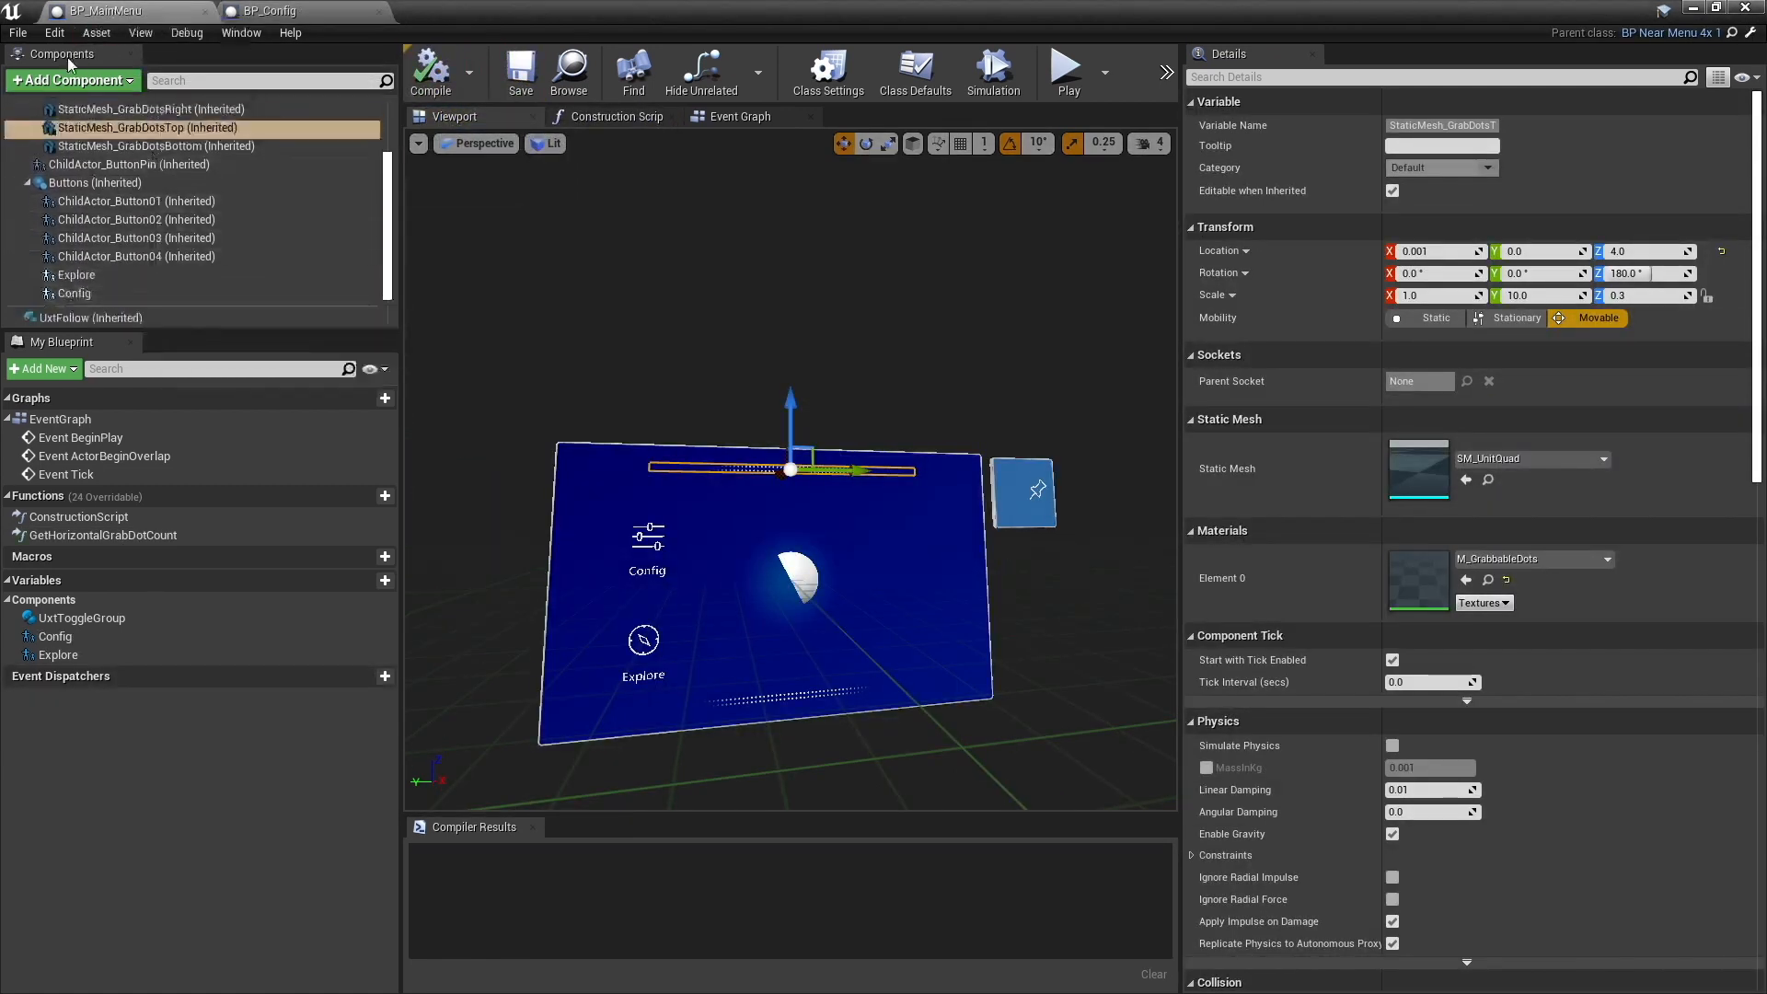
click(72, 81)
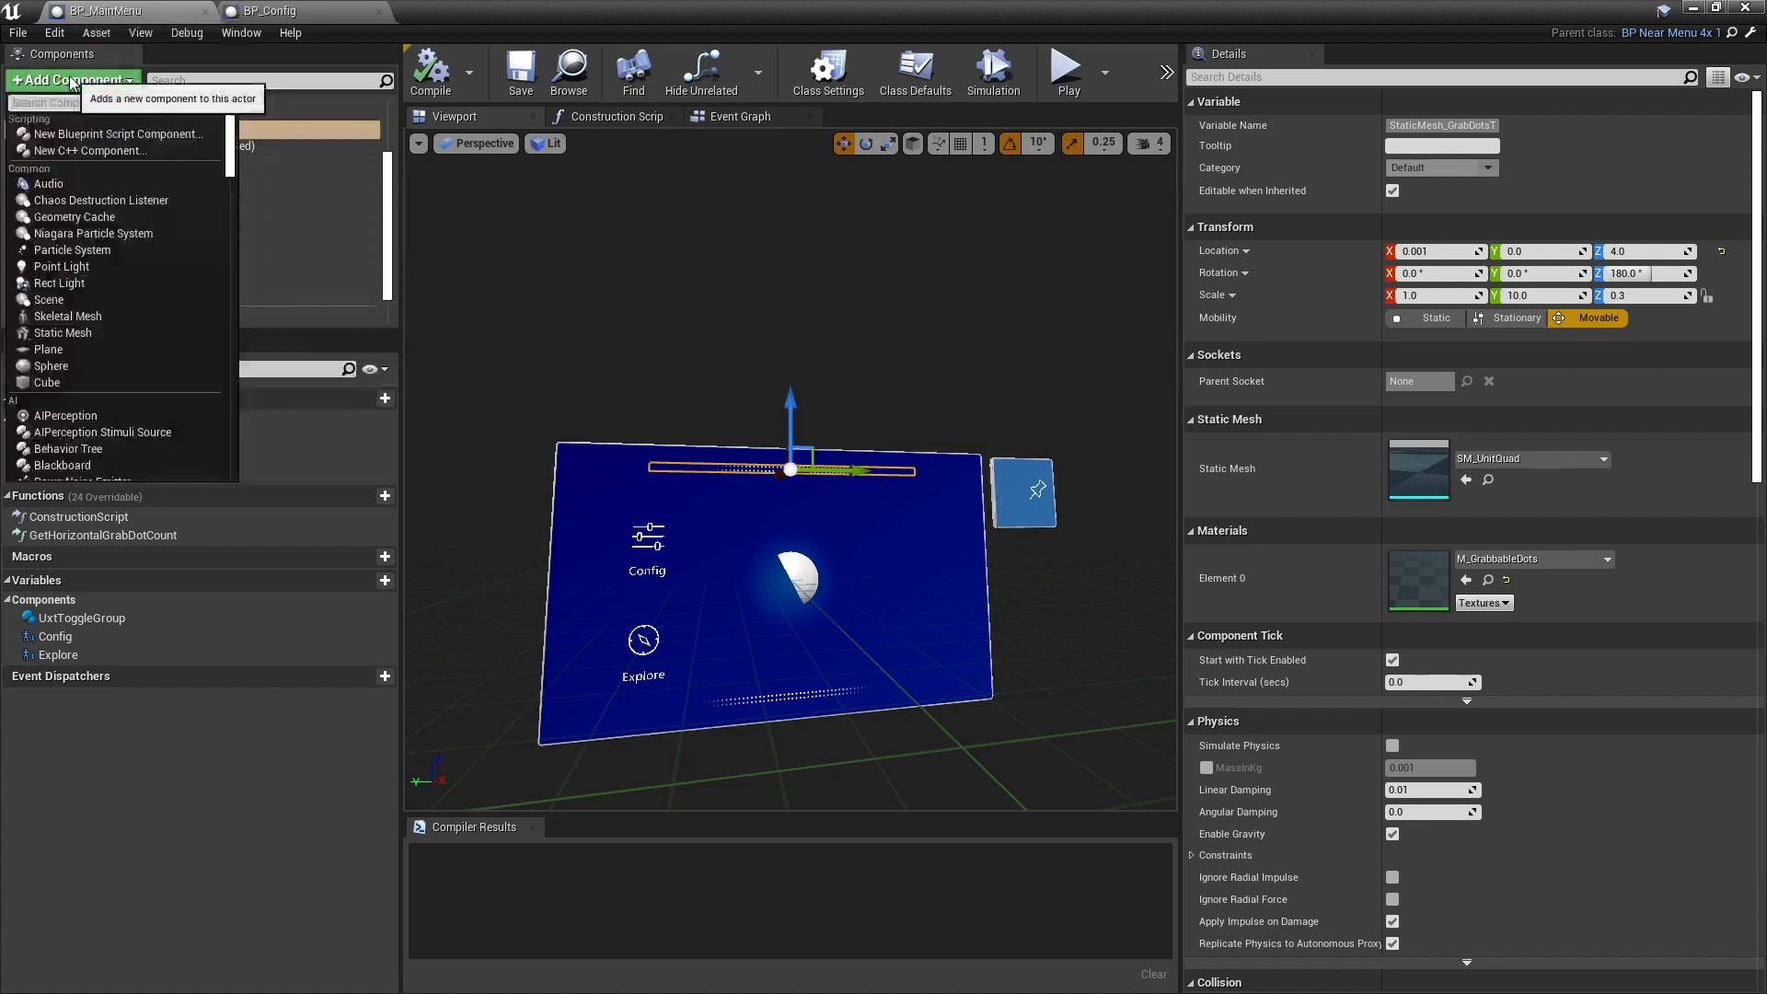
text(child)
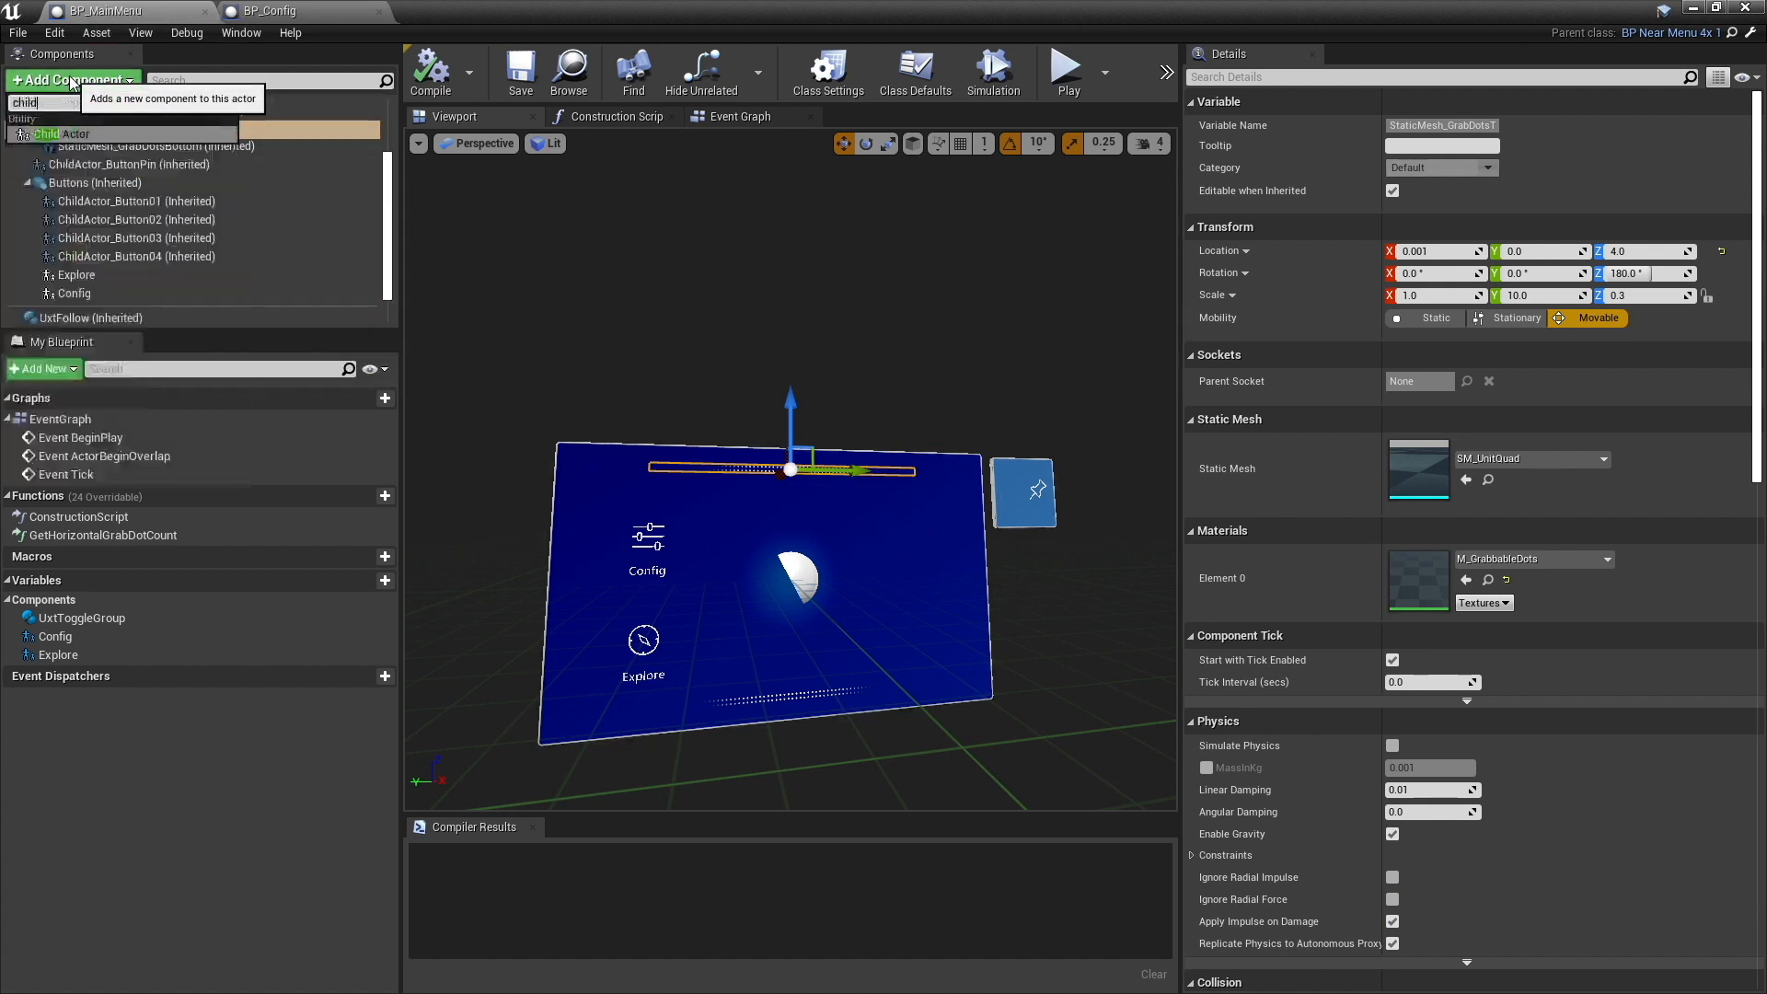
click(53, 134)
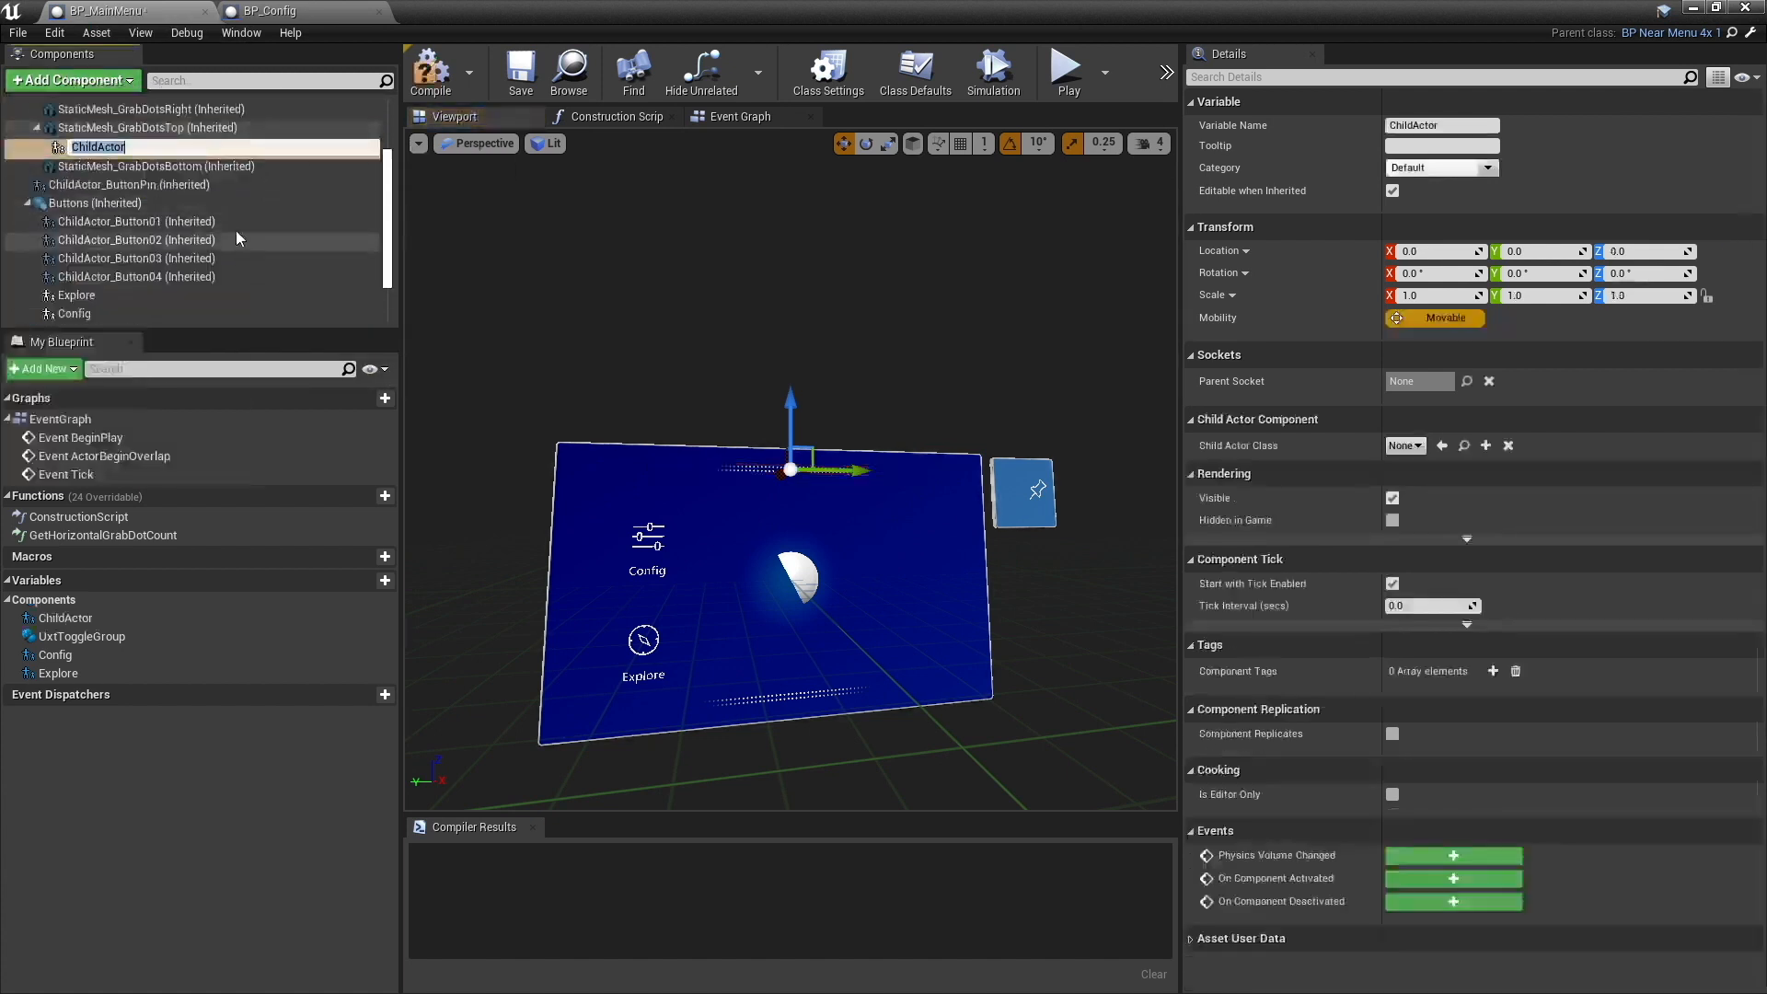
key(Return)
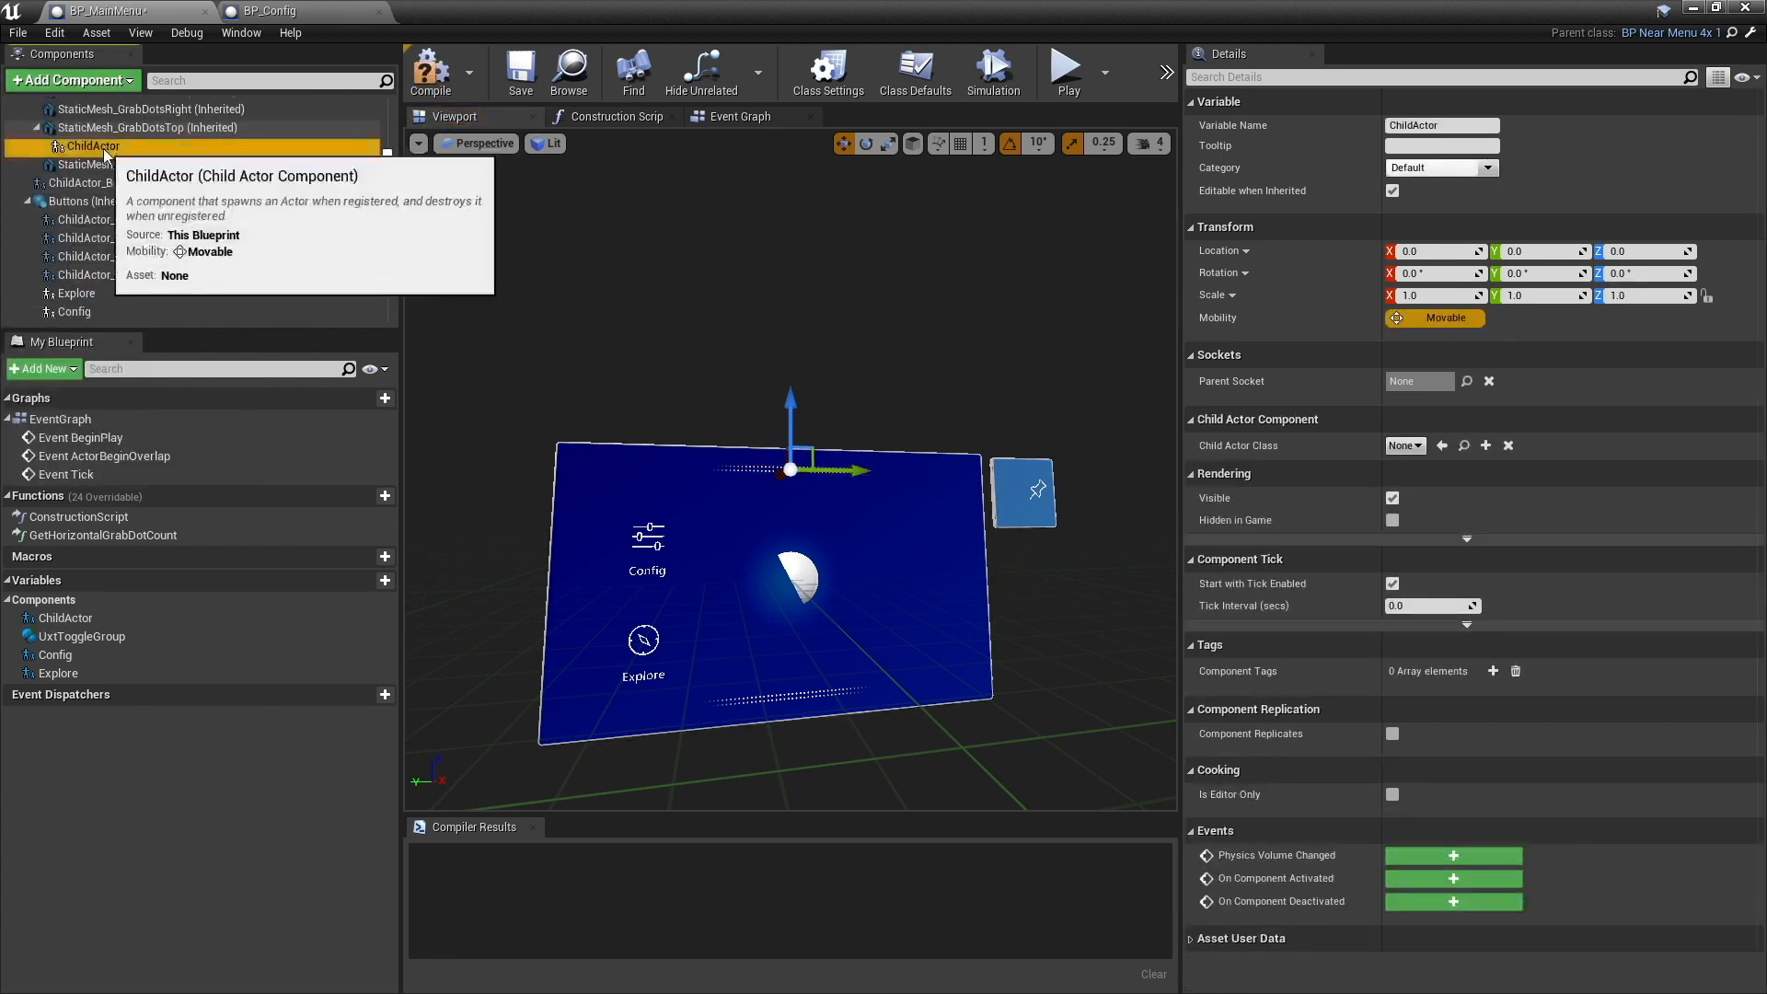
scroll(138, 157, up, 3)
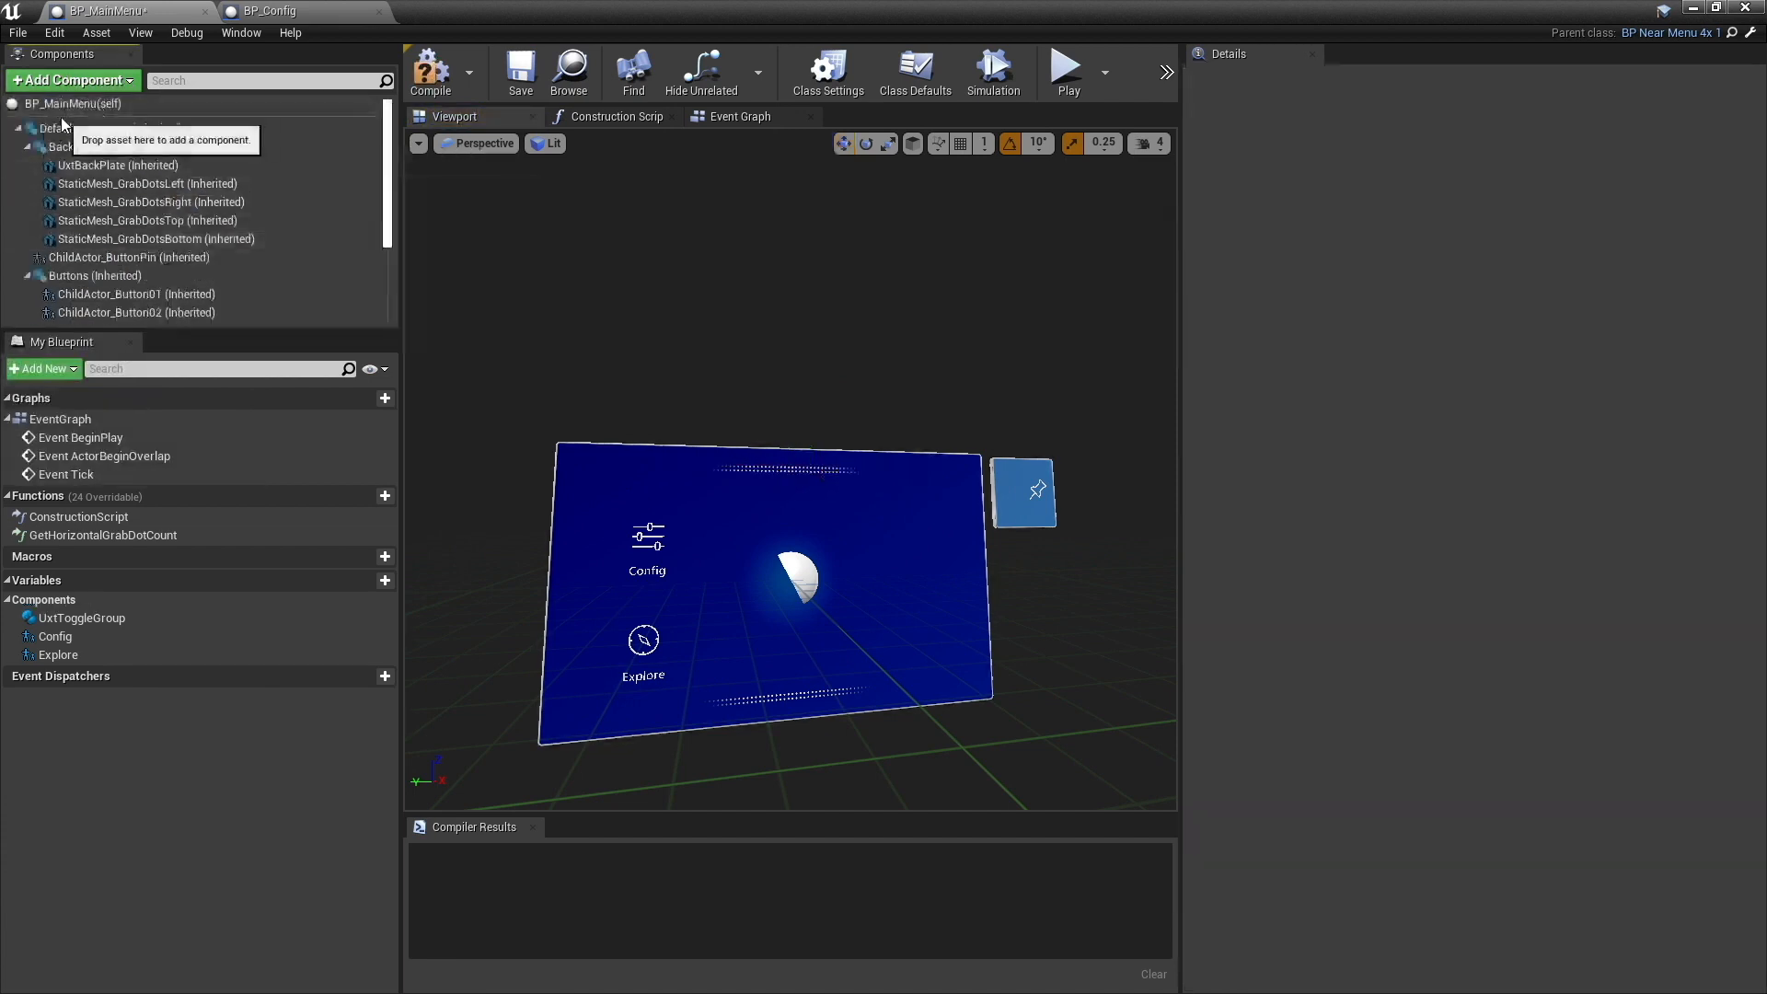
- Add a Child Actor component directly under the default scene root of BP_MainMenu
click(63, 130)
click(82, 81)
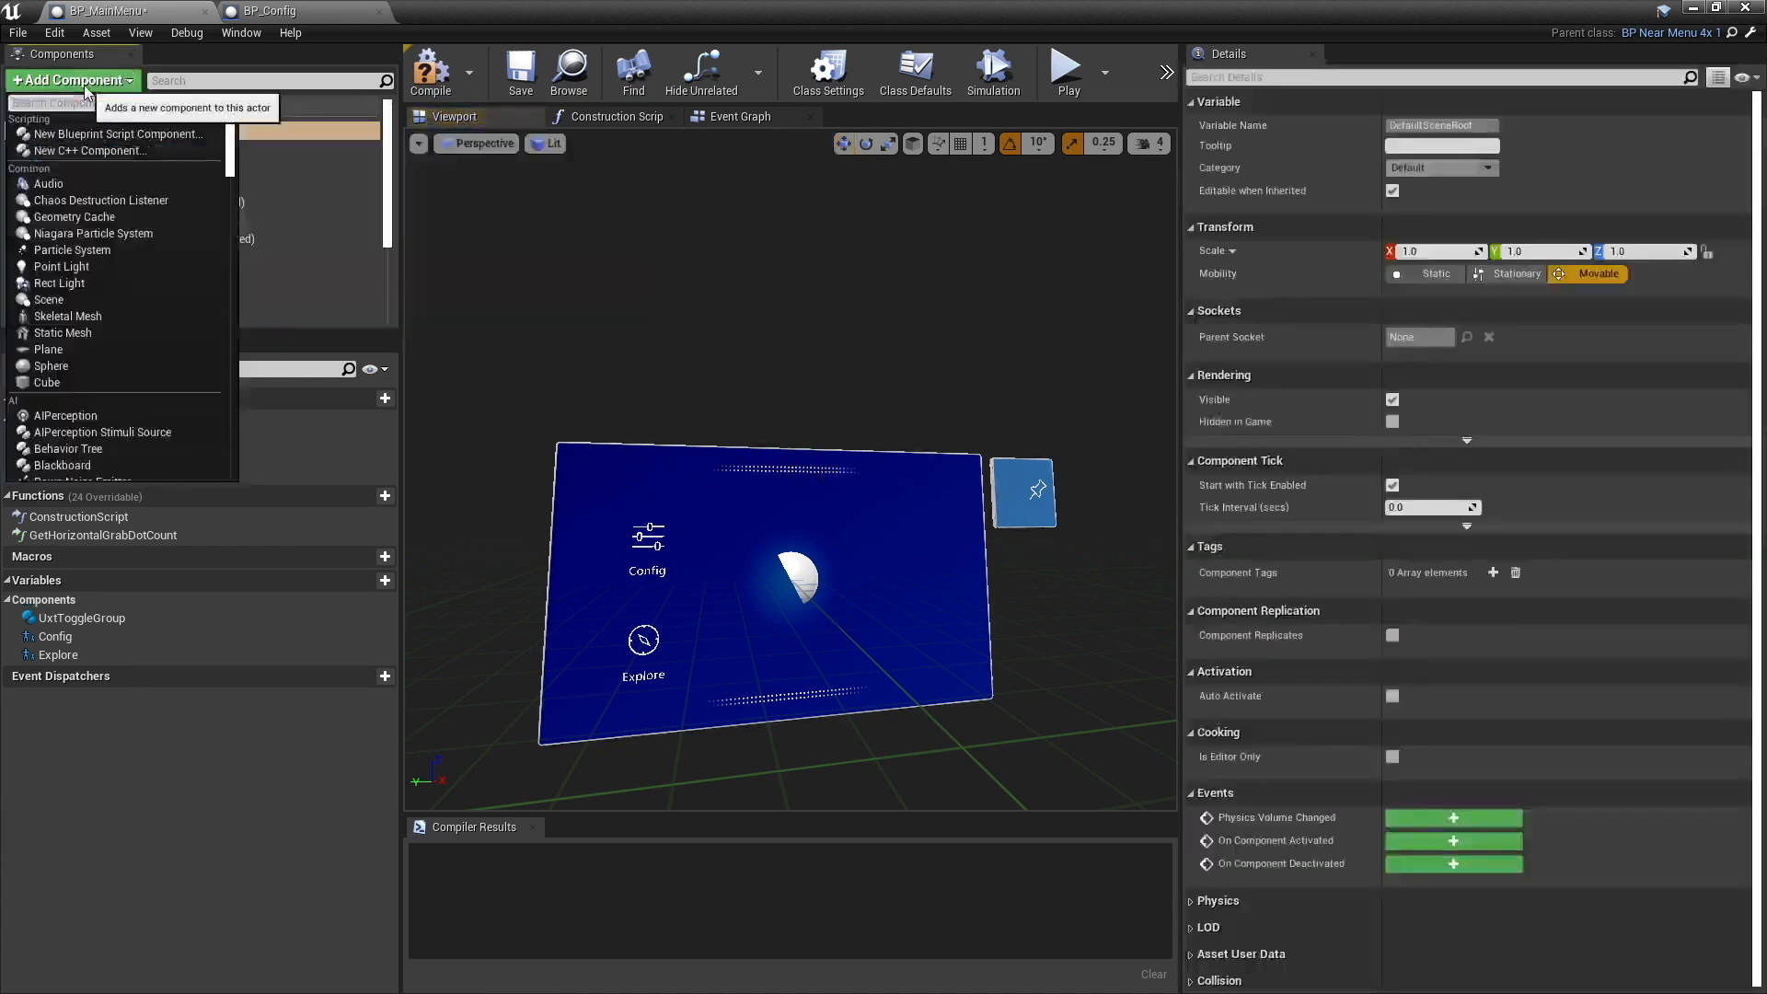
text(child)
click(68, 134)
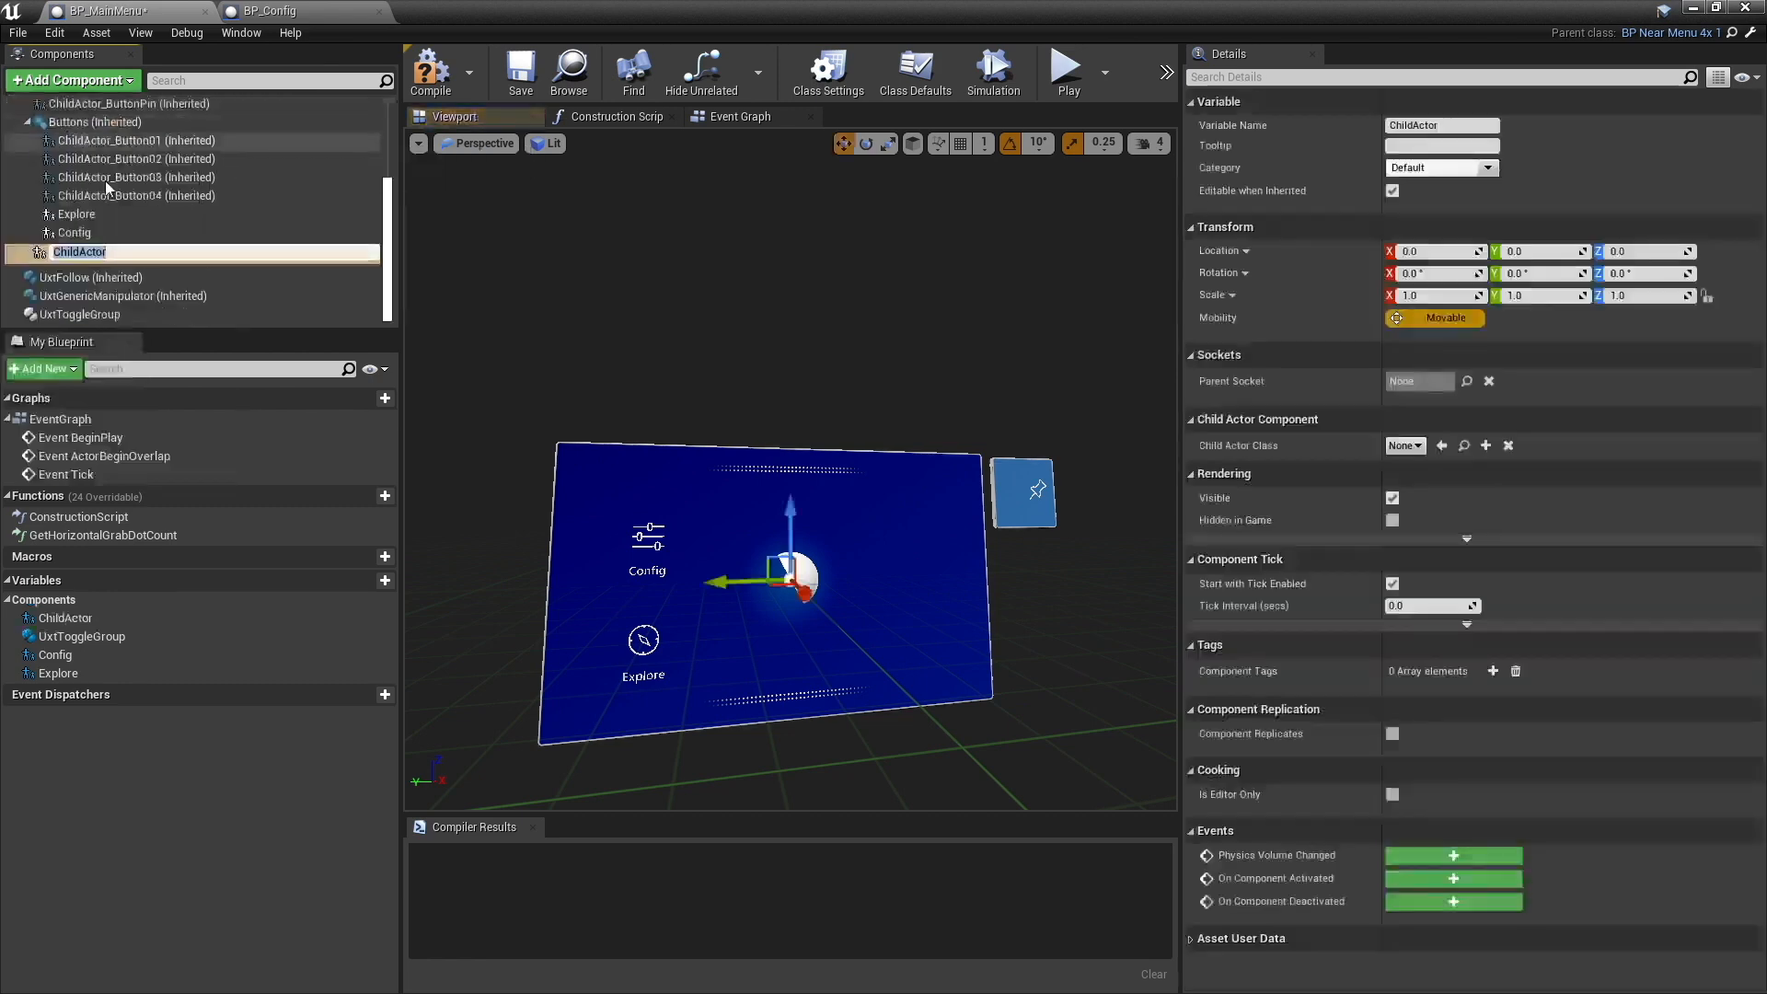
click(75, 232)
click(76, 250)
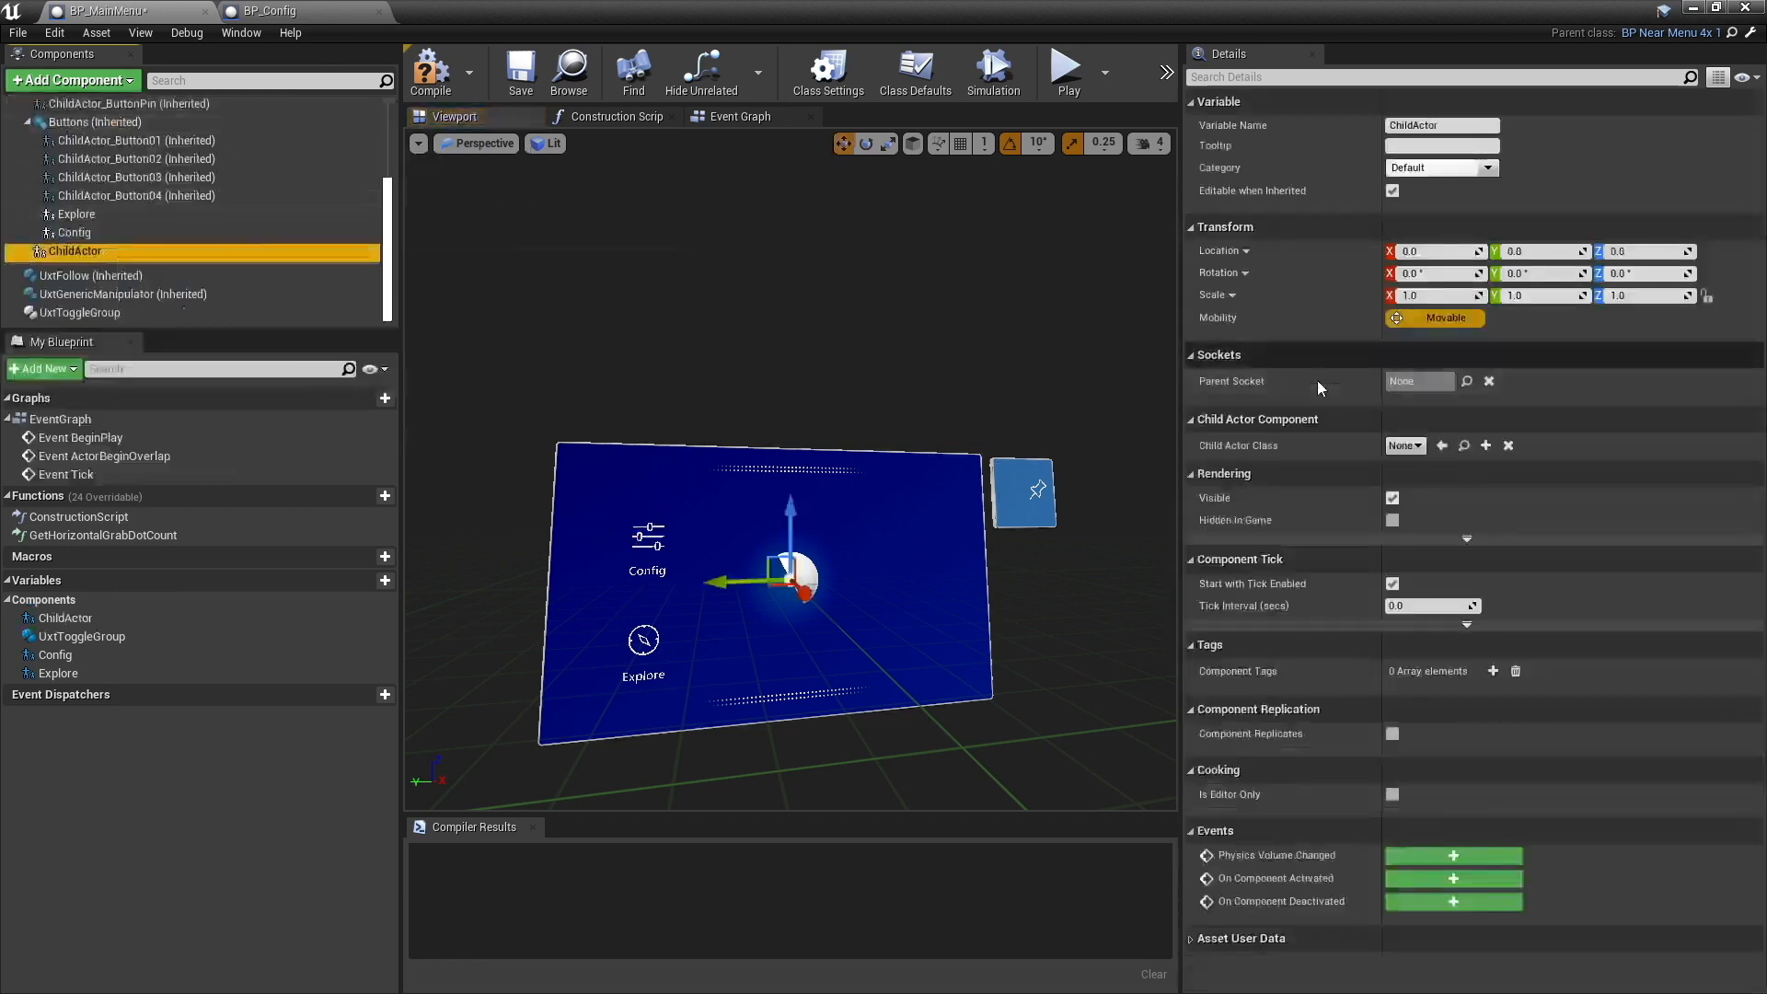
- Set the new child actor's class to BP_Config and compile the BP_MainMenu blueprint
click(1405, 445)
text(conf)
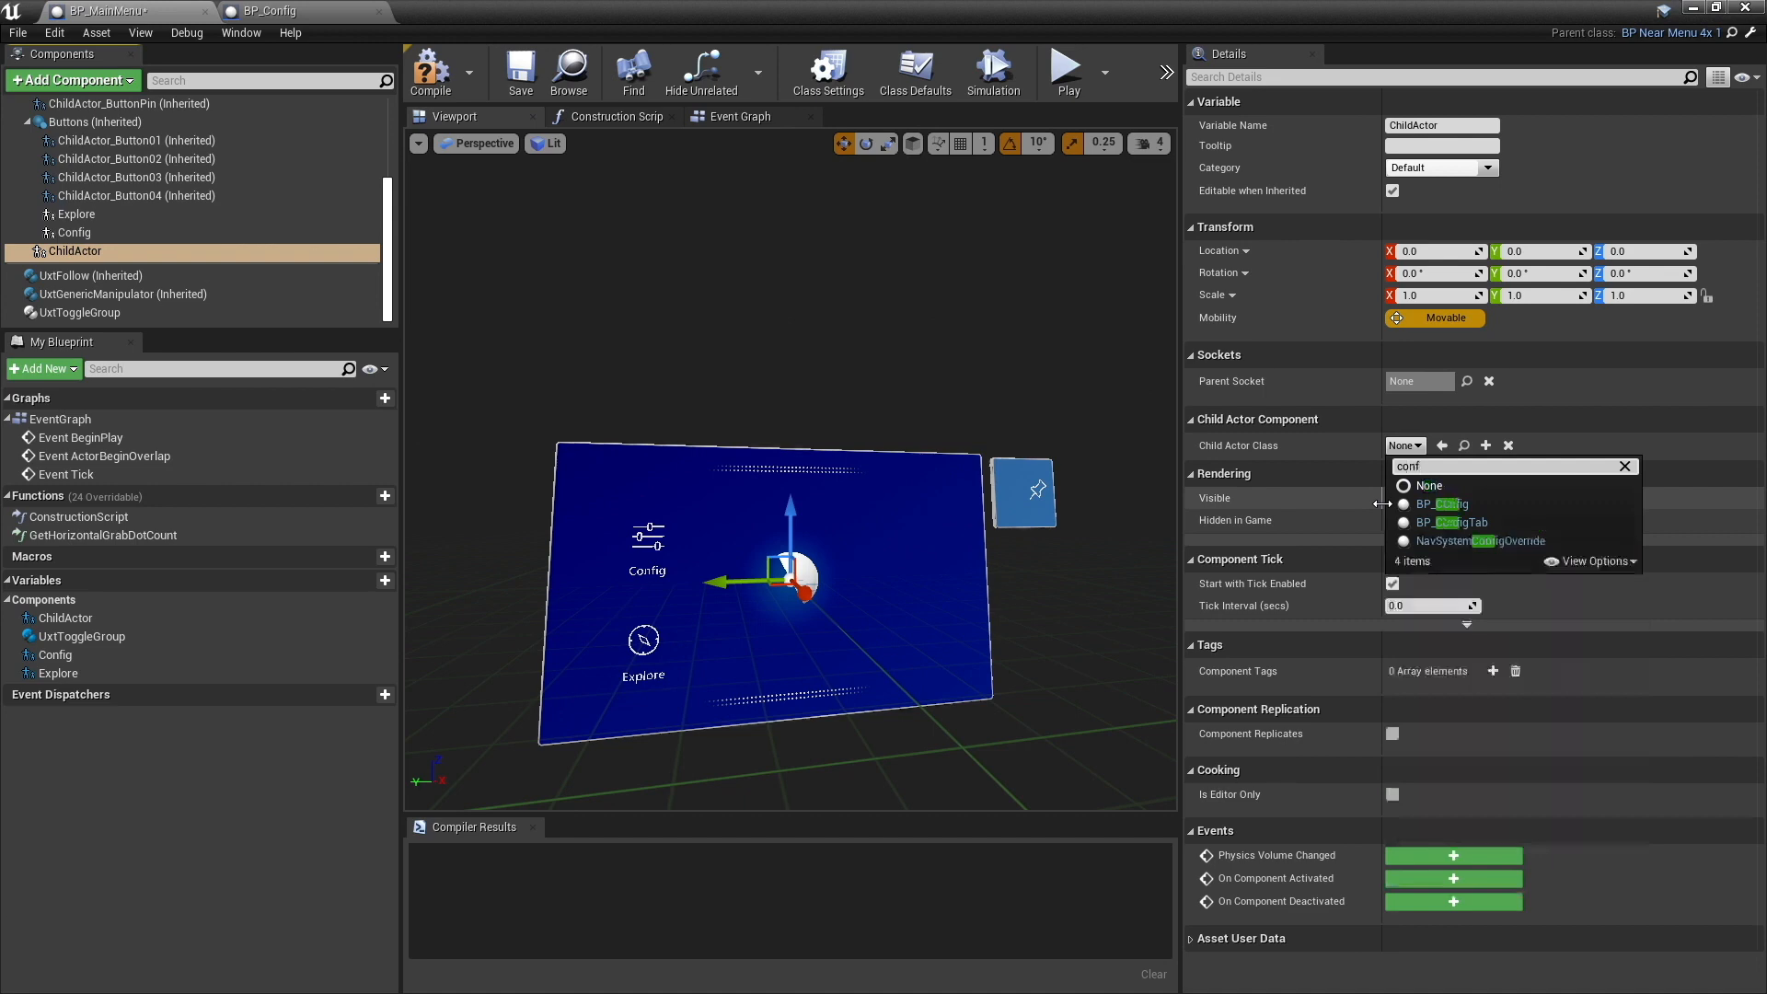
click(1467, 502)
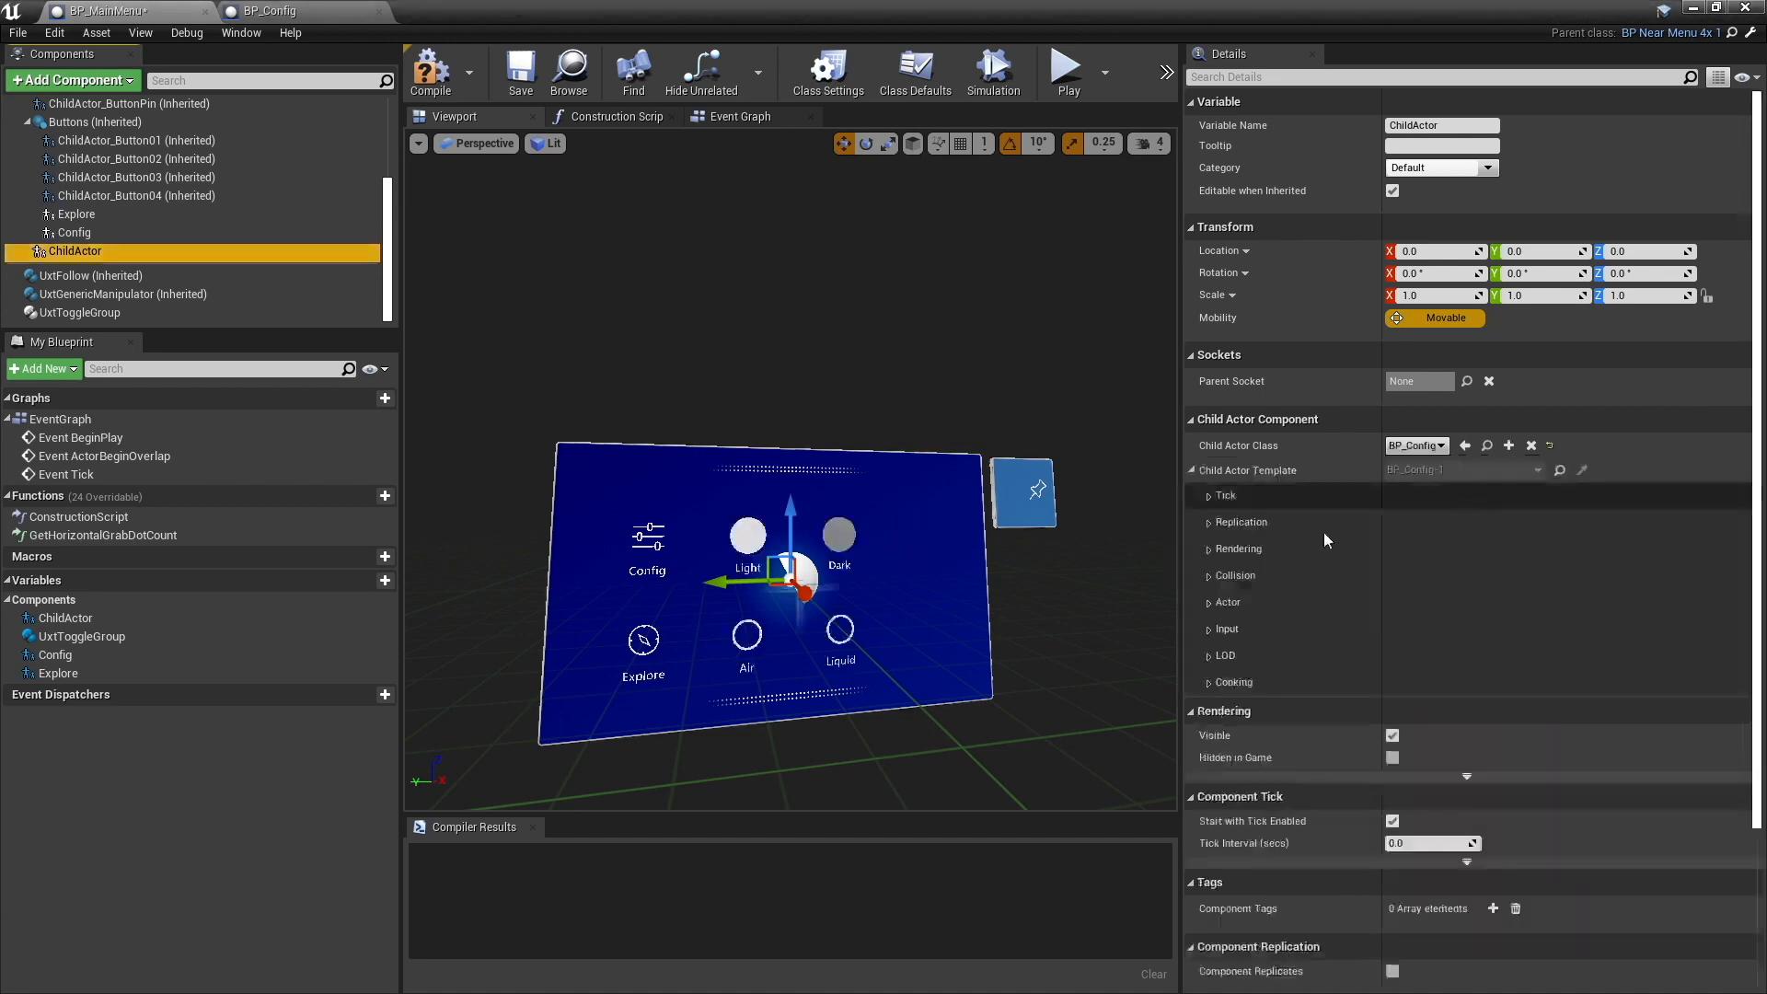
alt+drag(791, 479, 802, 405)
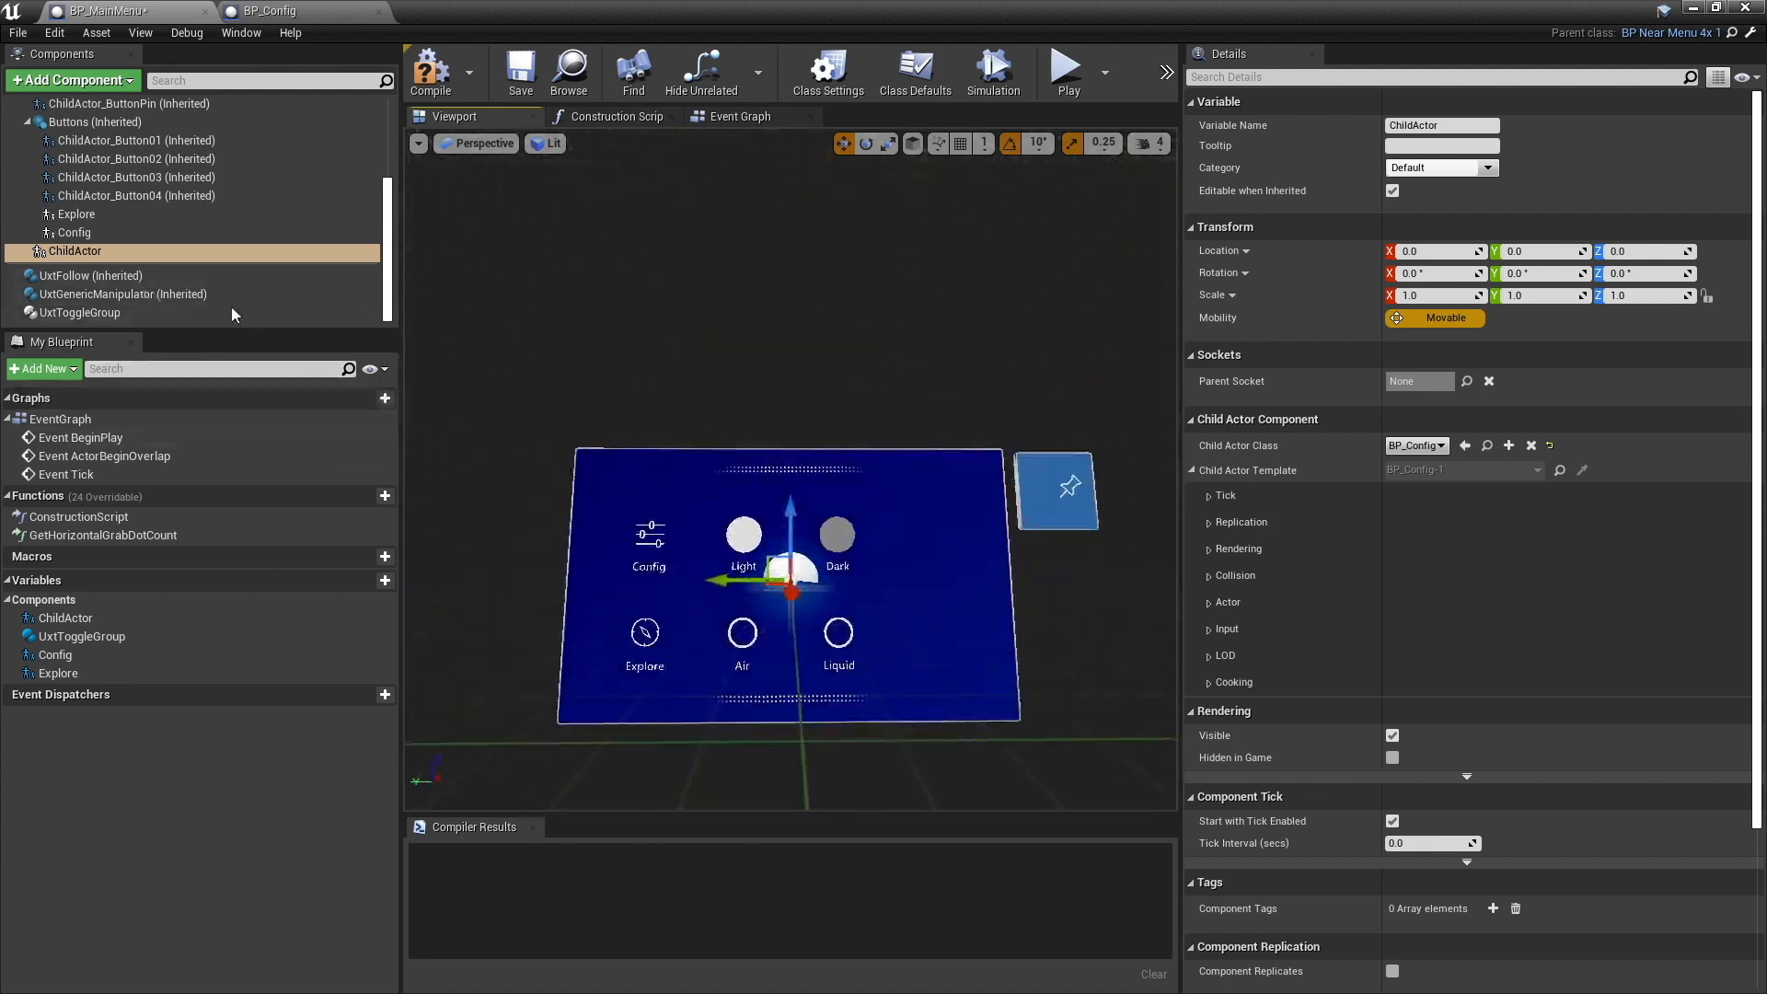
click(432, 76)
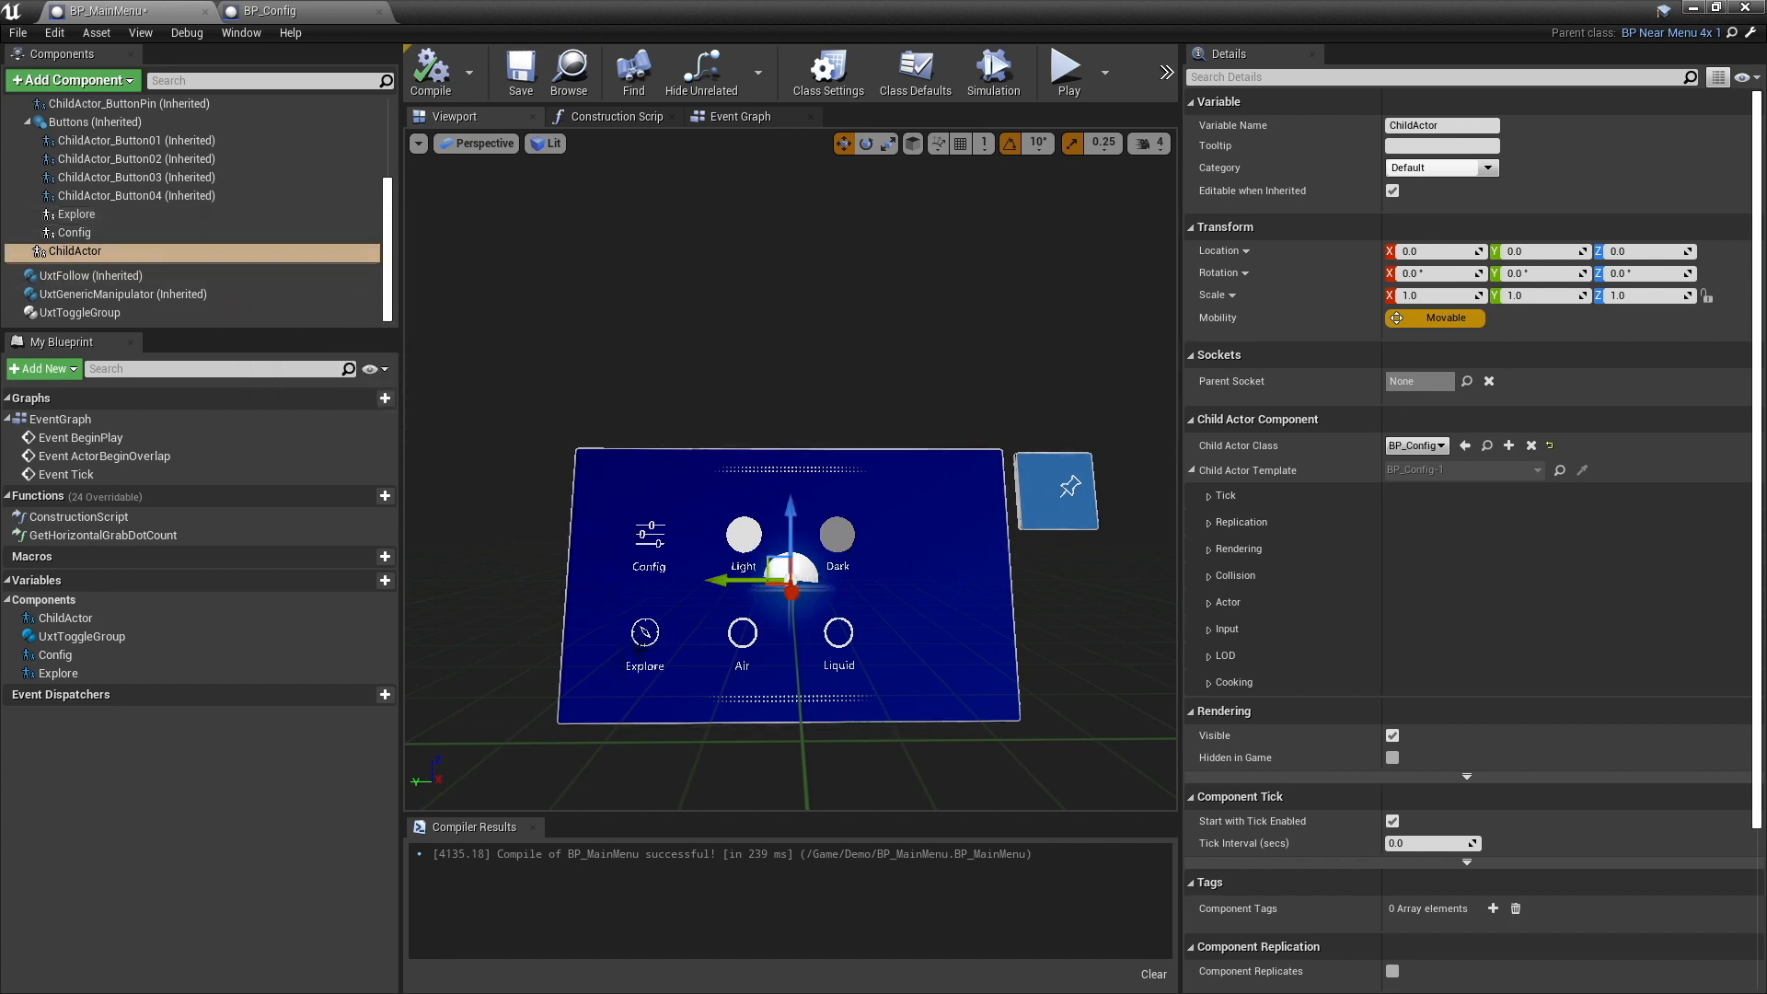
- Add the On Group Selection Changed event of UxtToggleGroup to BP_MainMenu's event graph
click(744, 118)
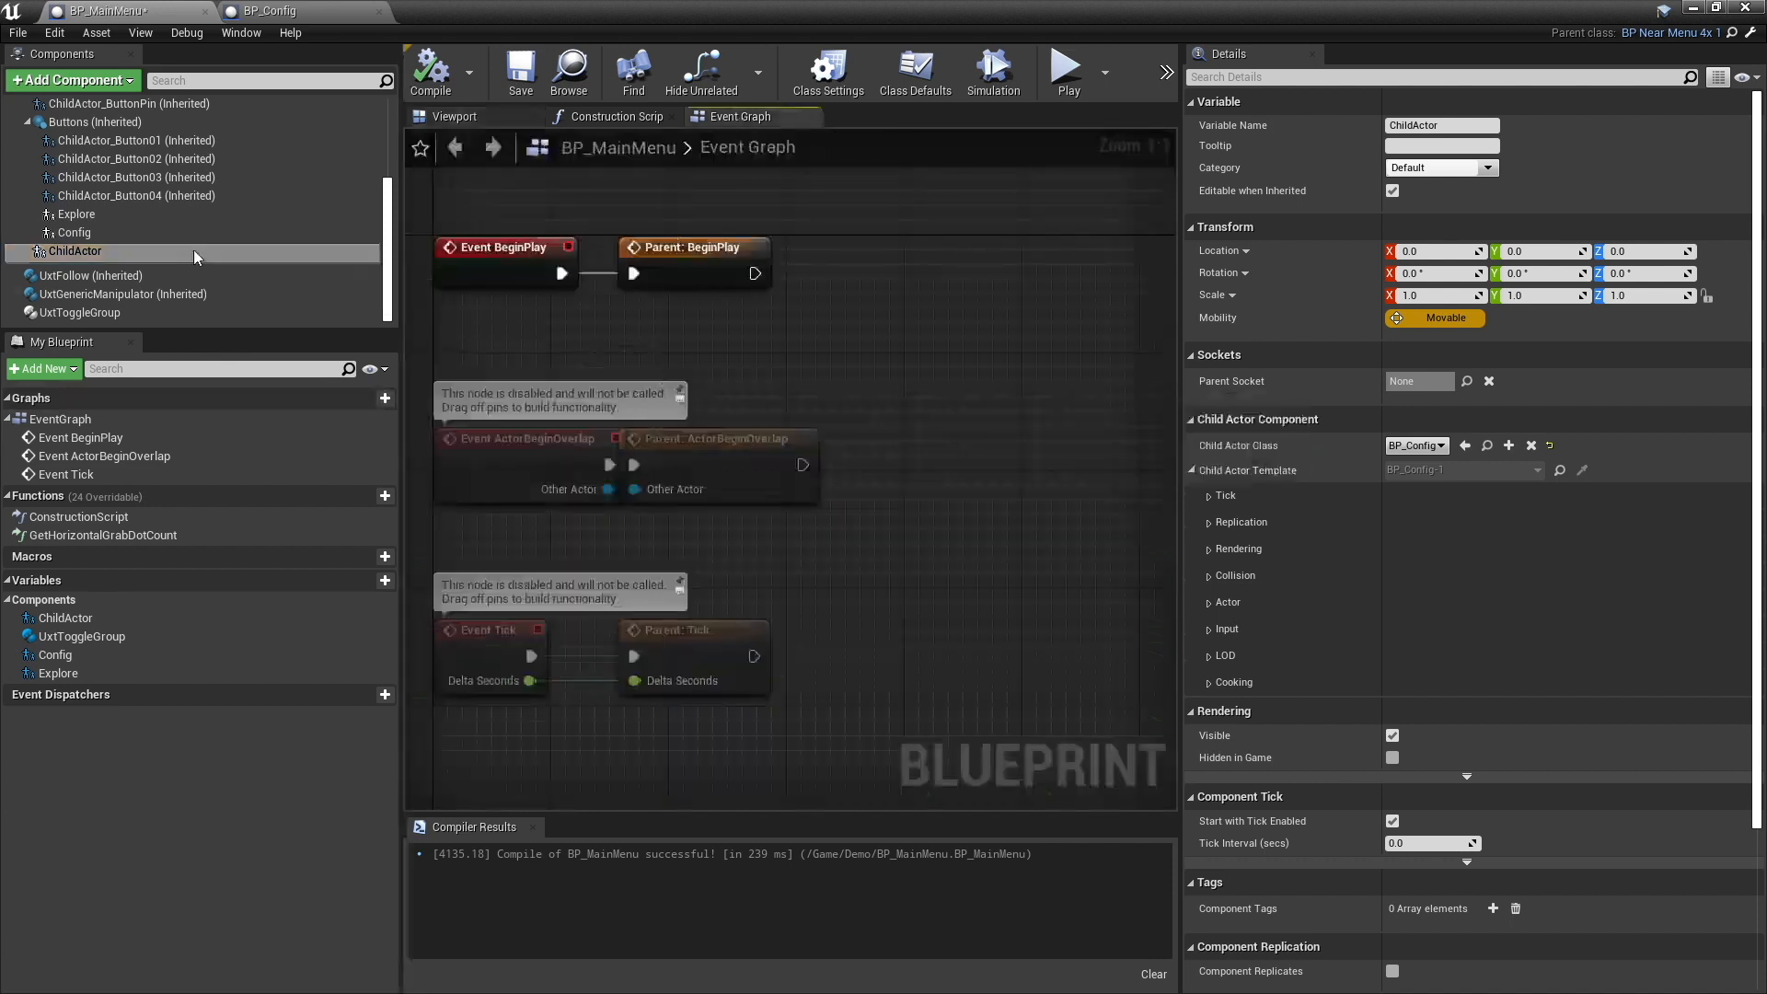
click(82, 314)
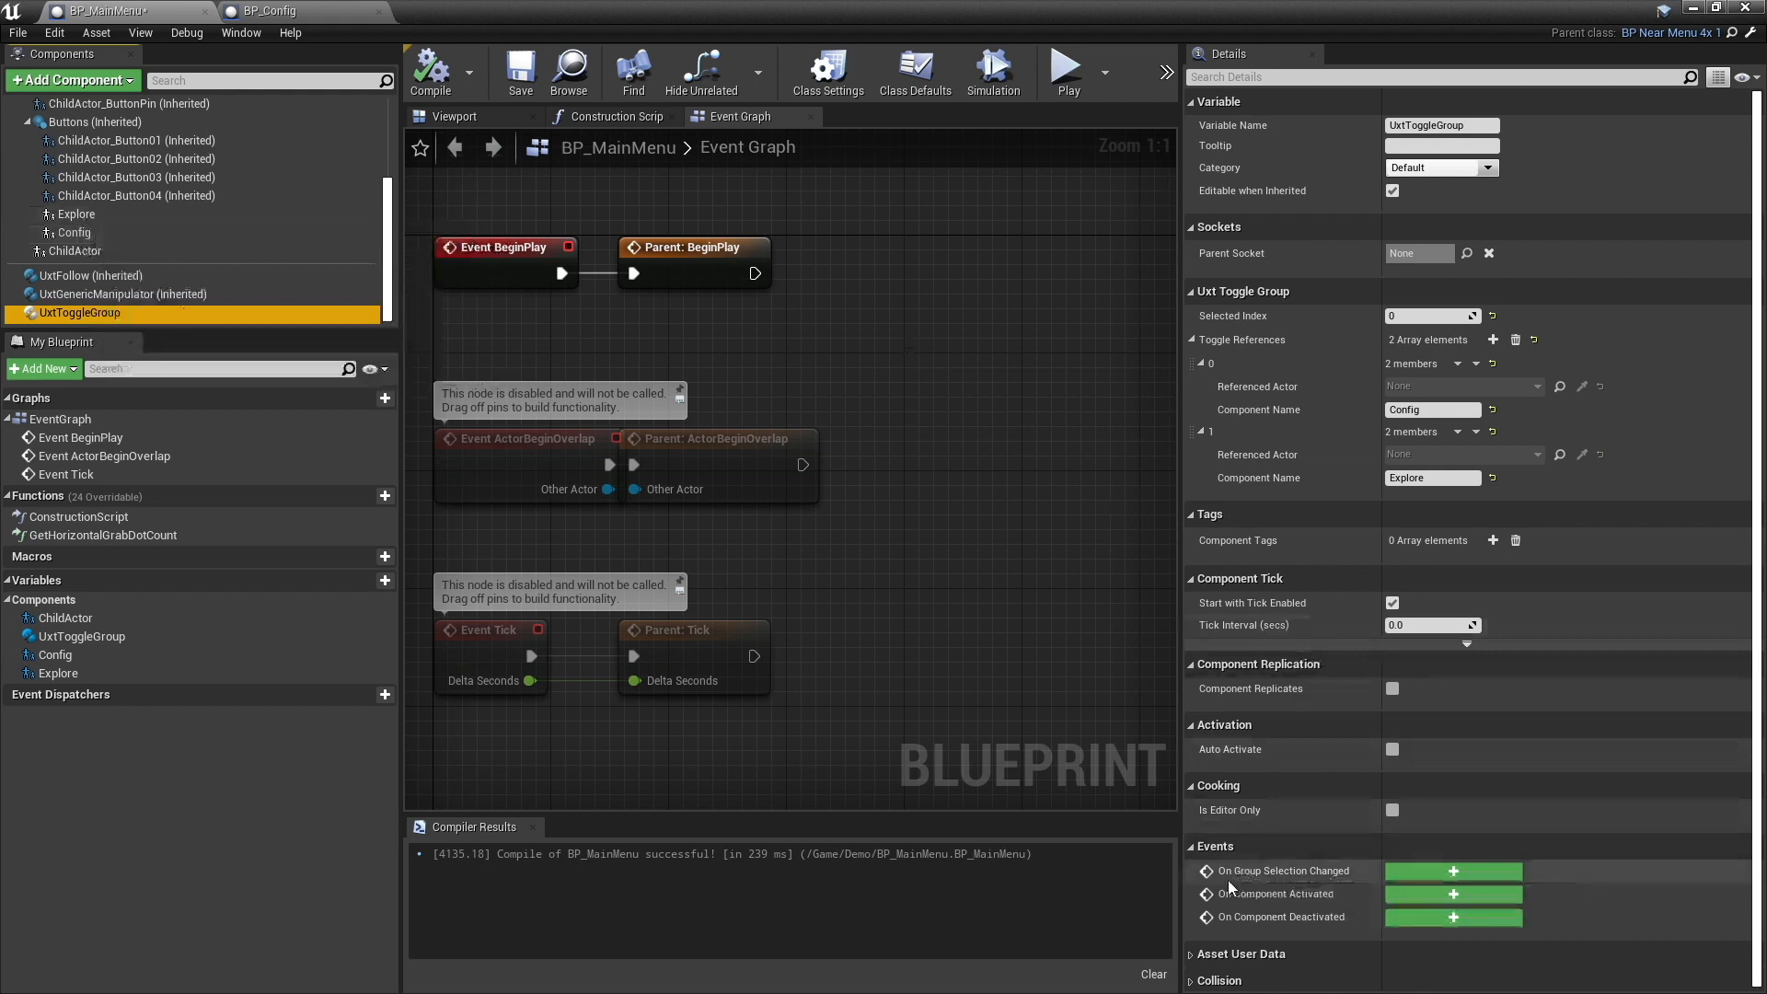
click(1445, 875)
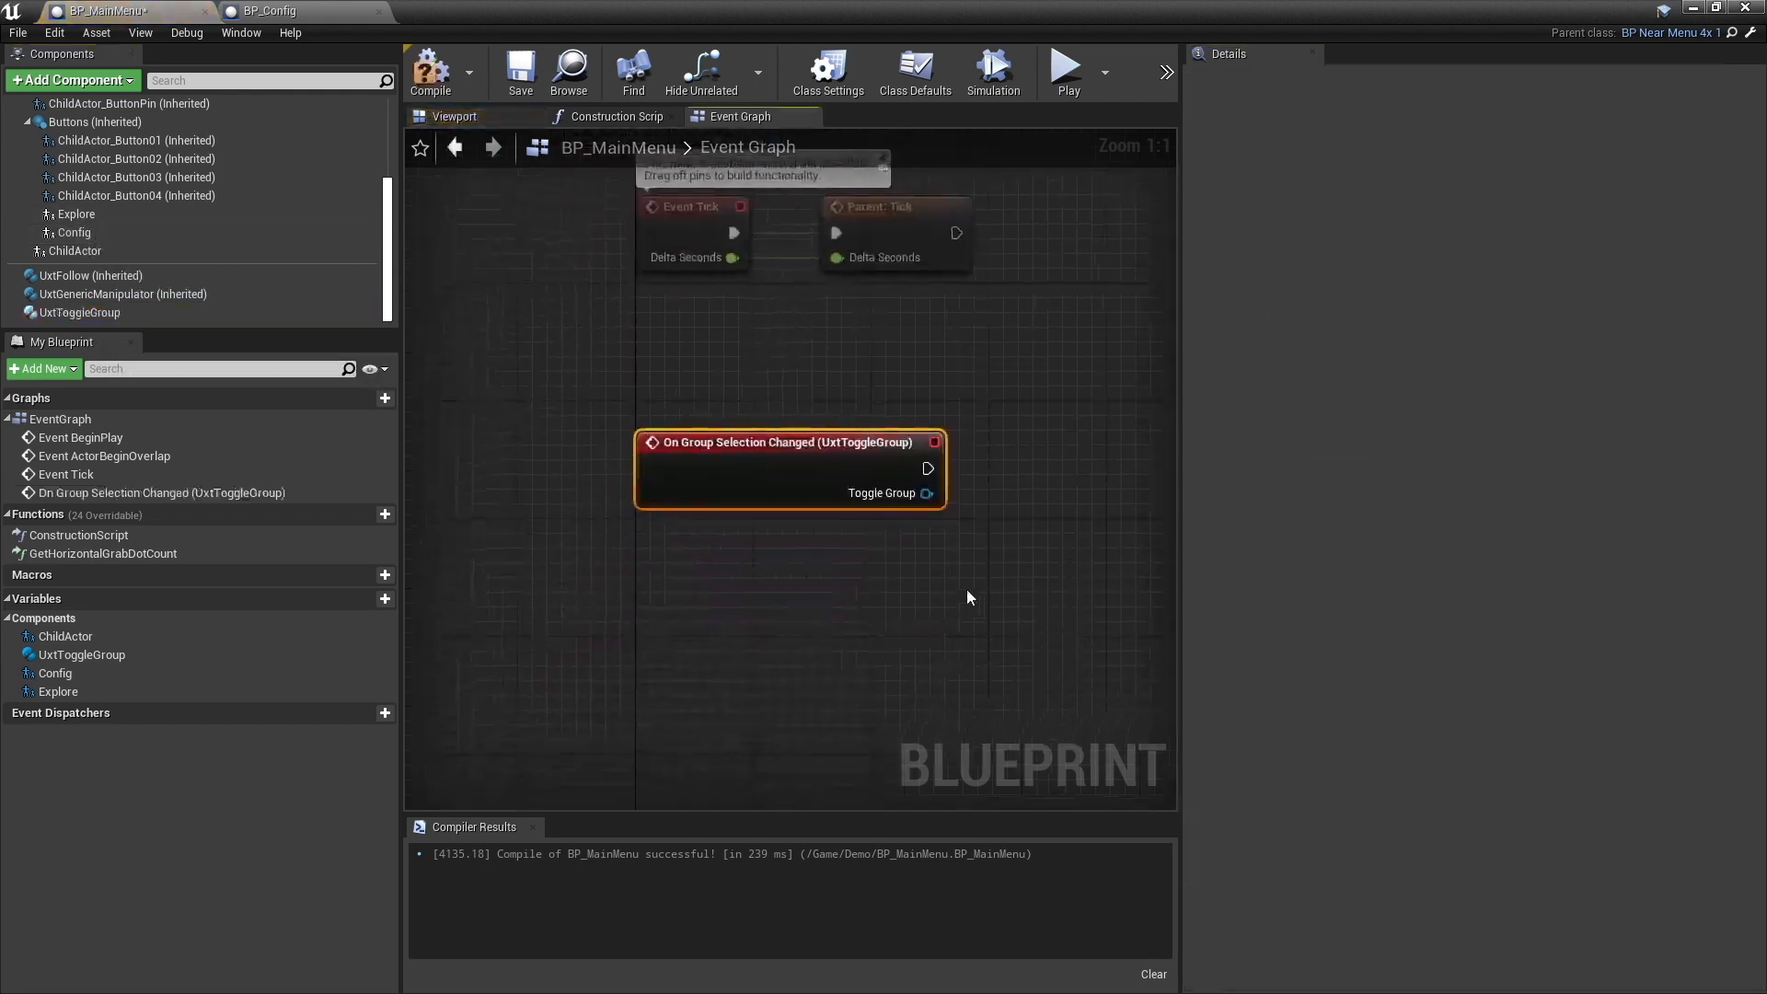
right_drag(966, 589, 829, 589)
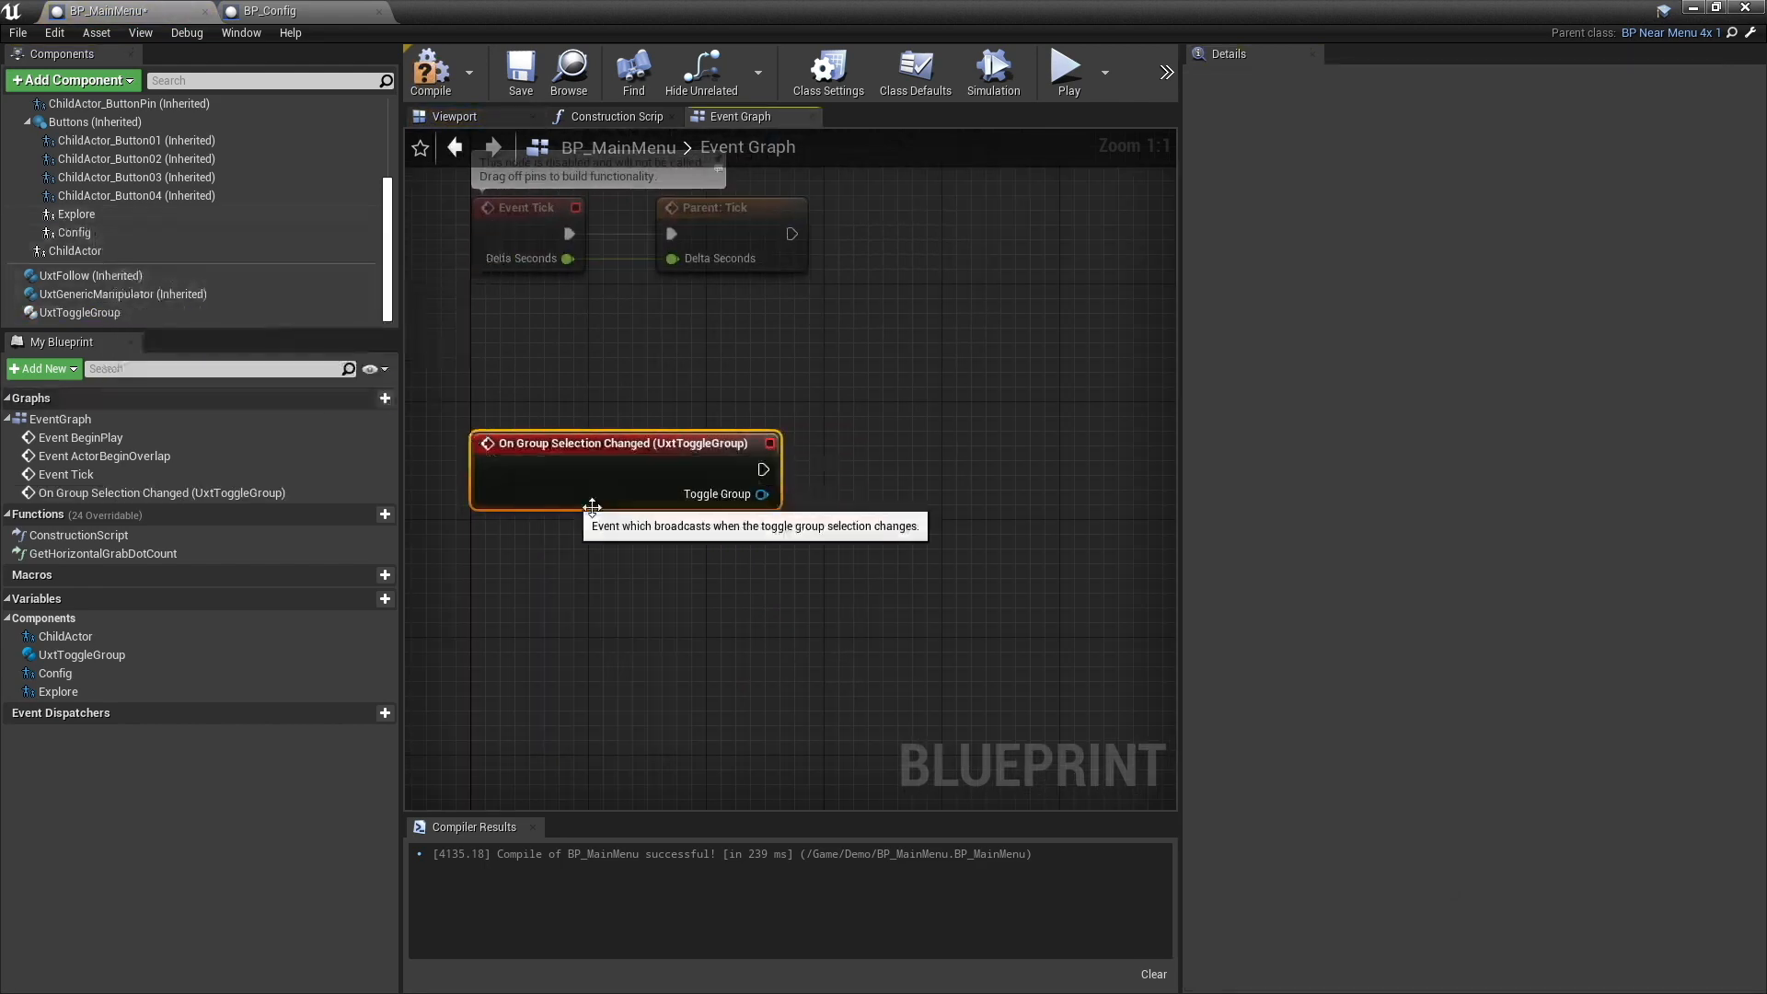
right_drag(649, 530, 630, 578)
drag(644, 496, 732, 560)
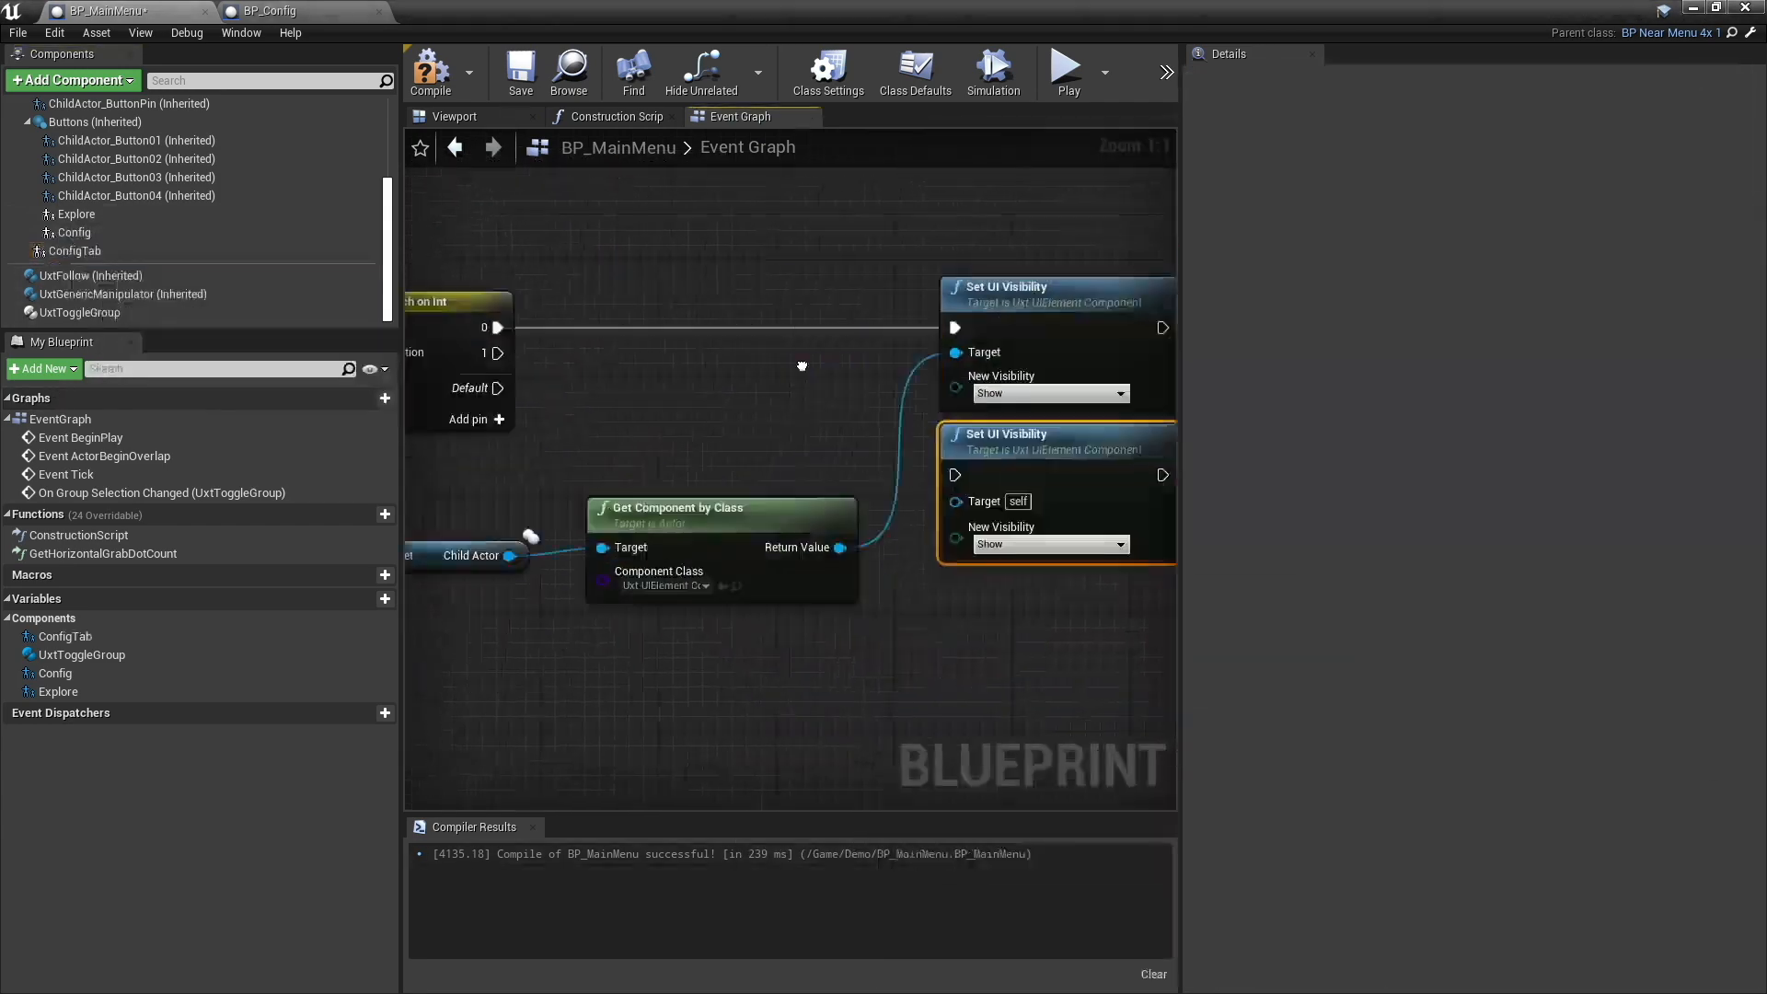
- Wire Switch on Int output 0 to a Show and output 1 to a Hide Set UI Visibility node, both targeting ConfigTab's UI element component
scroll(826, 458, down, 3)
right_drag(826, 457, 969, 462)
right_drag(695, 483, 563, 514)
scroll(676, 506, up, 4)
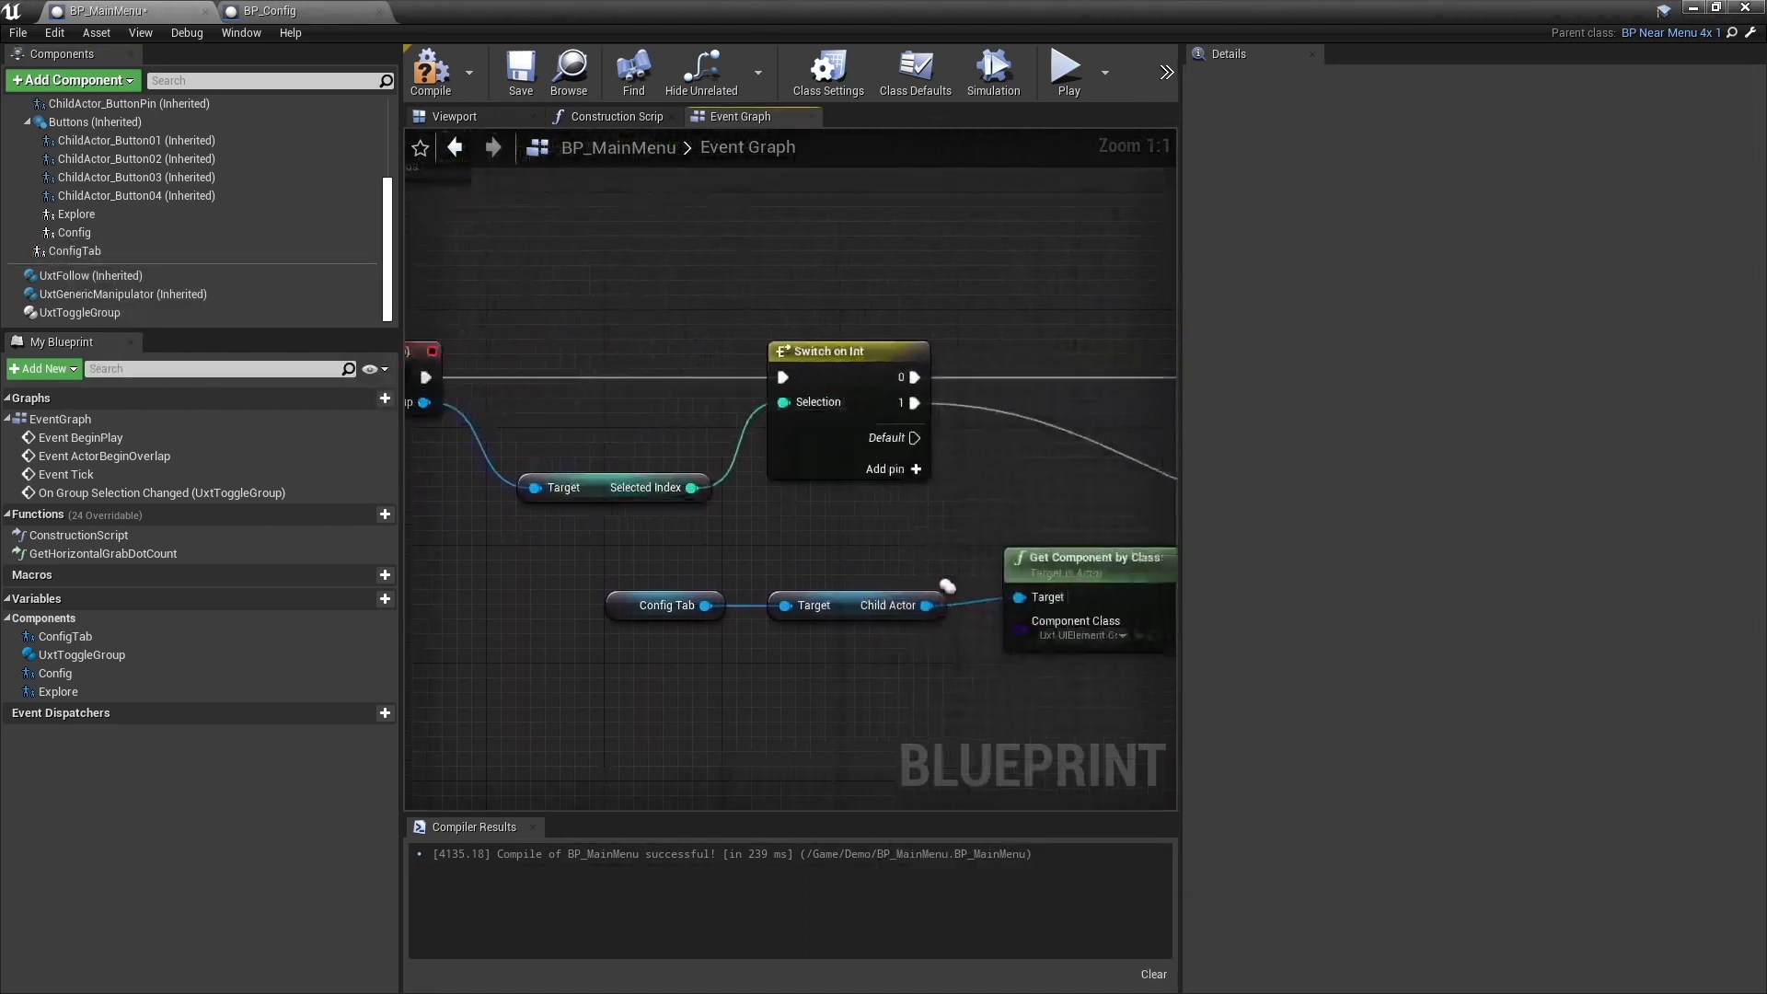
right_drag(947, 587, 461, 598)
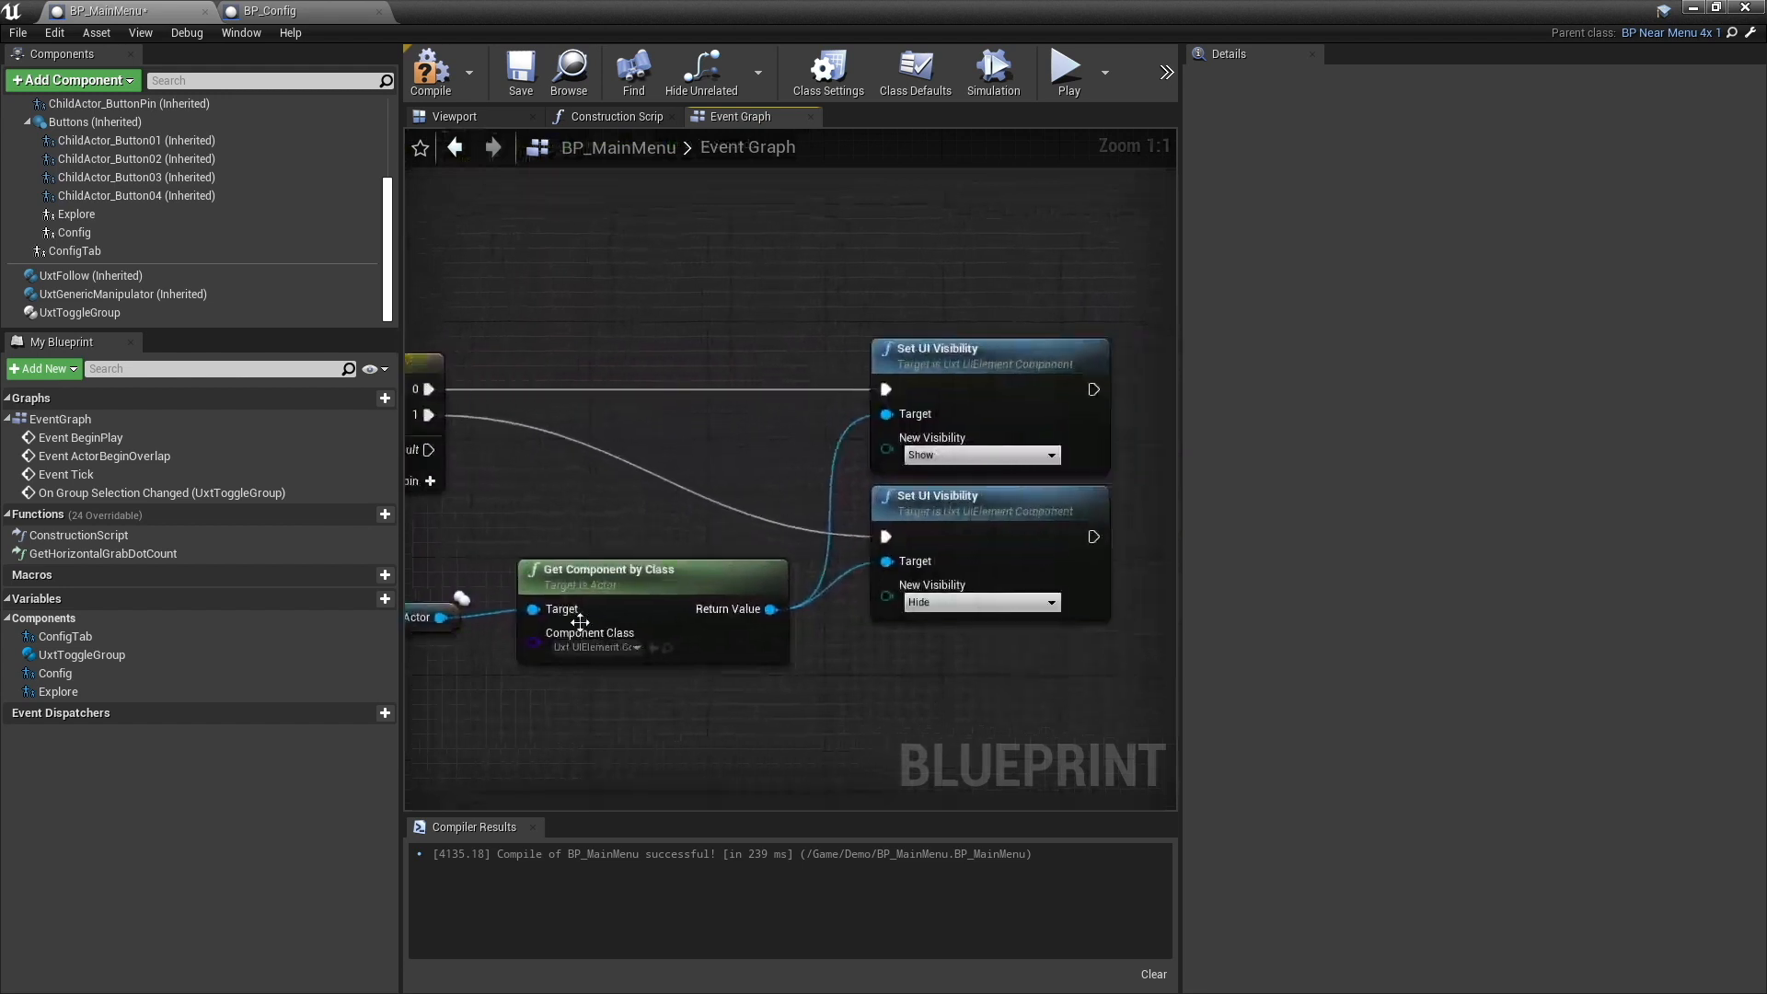
right_drag(553, 688, 620, 686)
mouse_move(474, 658)
right_down()
mouse_move(707, 639)
mouse_move(469, 674)
right_up()
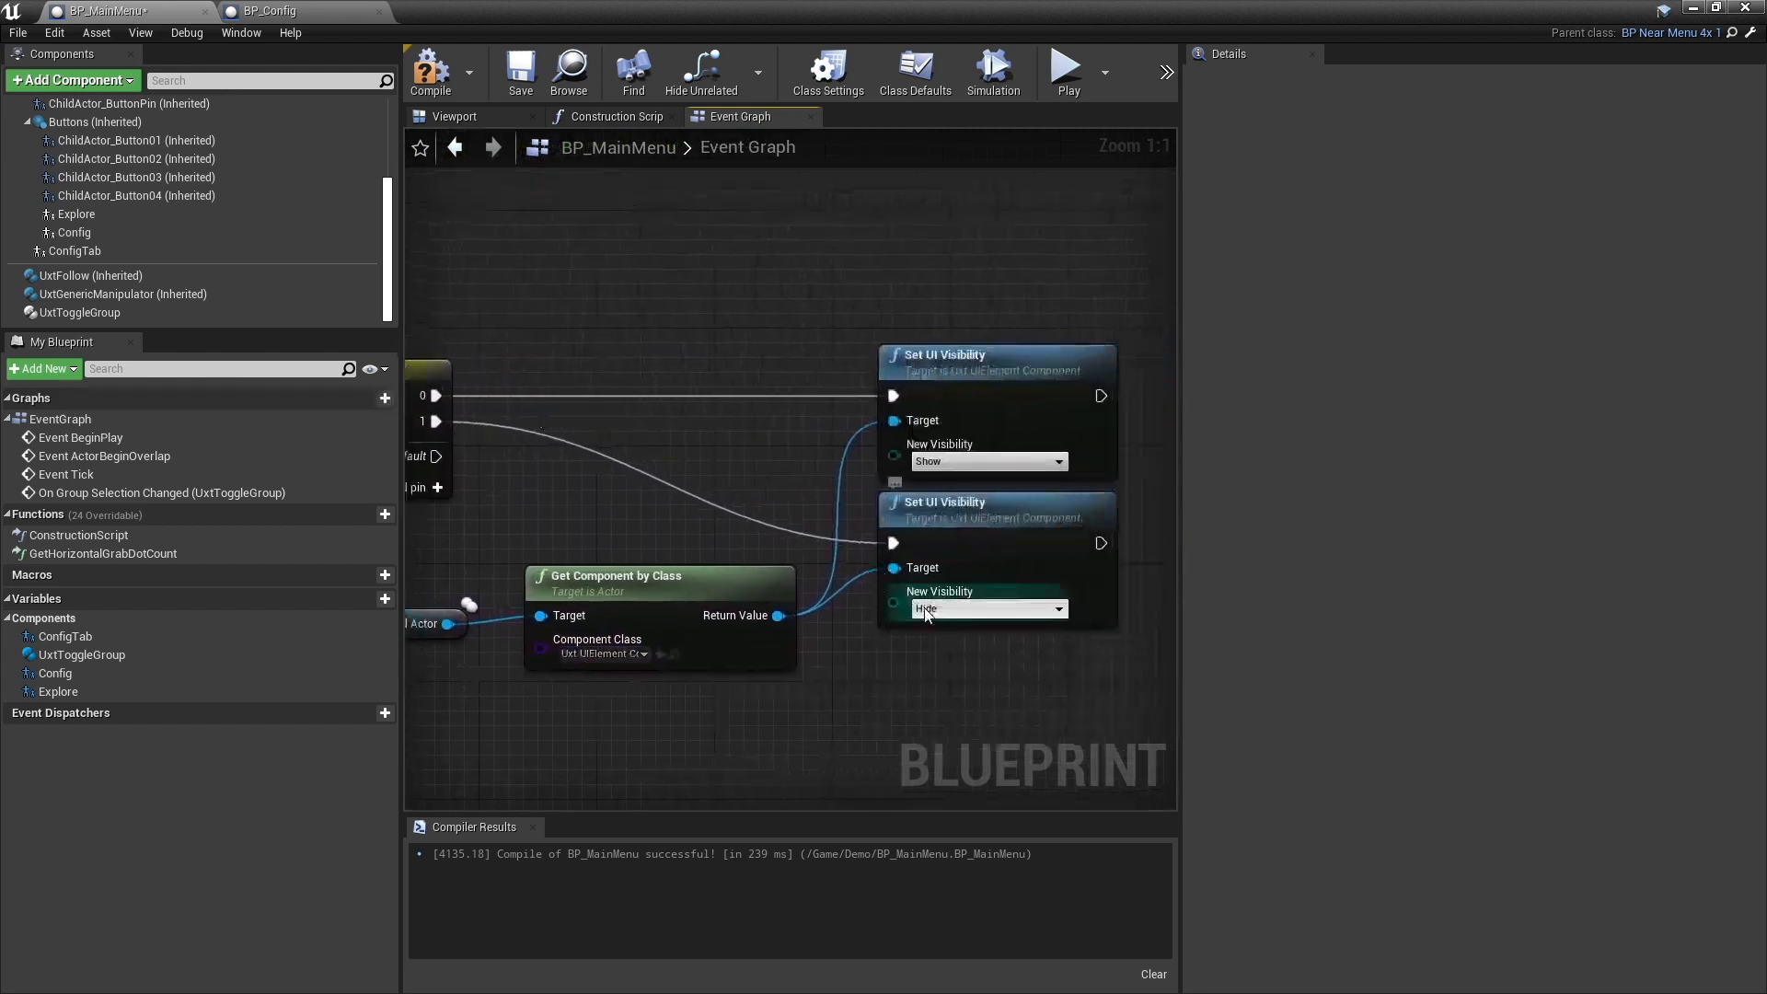
- Compile and save the BP_MainMenu blueprint, and return to the level editor
click(430, 69)
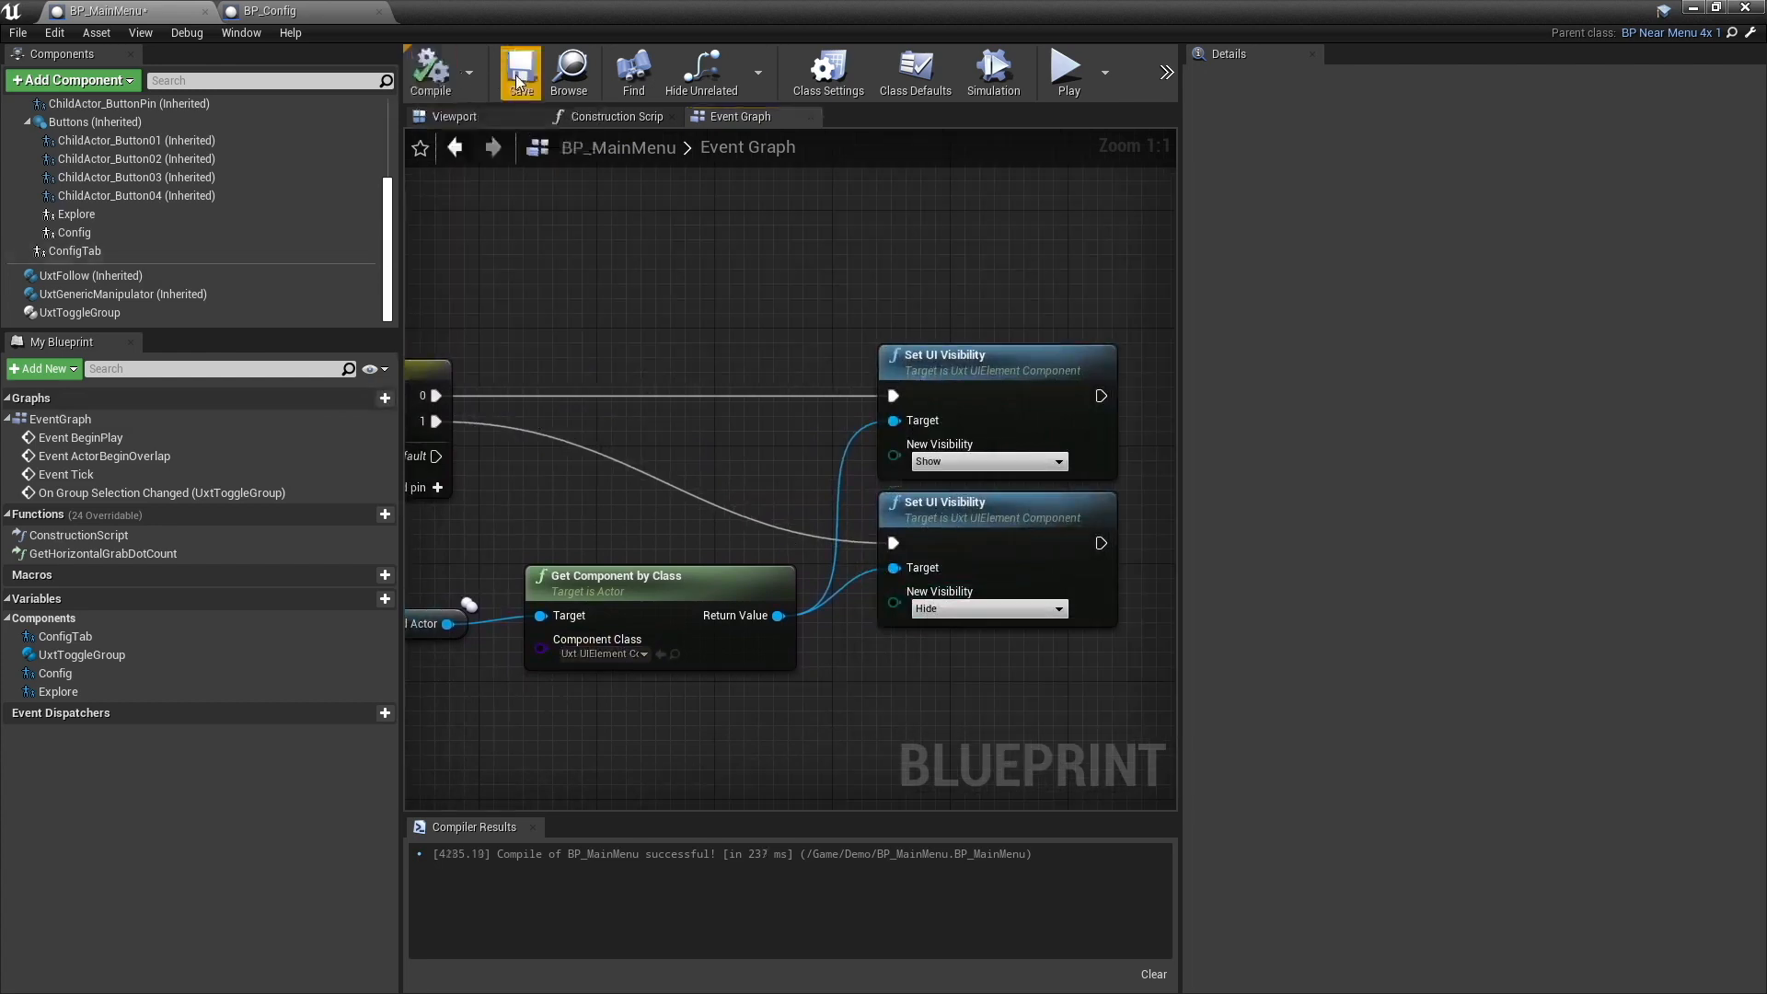
click(519, 89)
click(1693, 7)
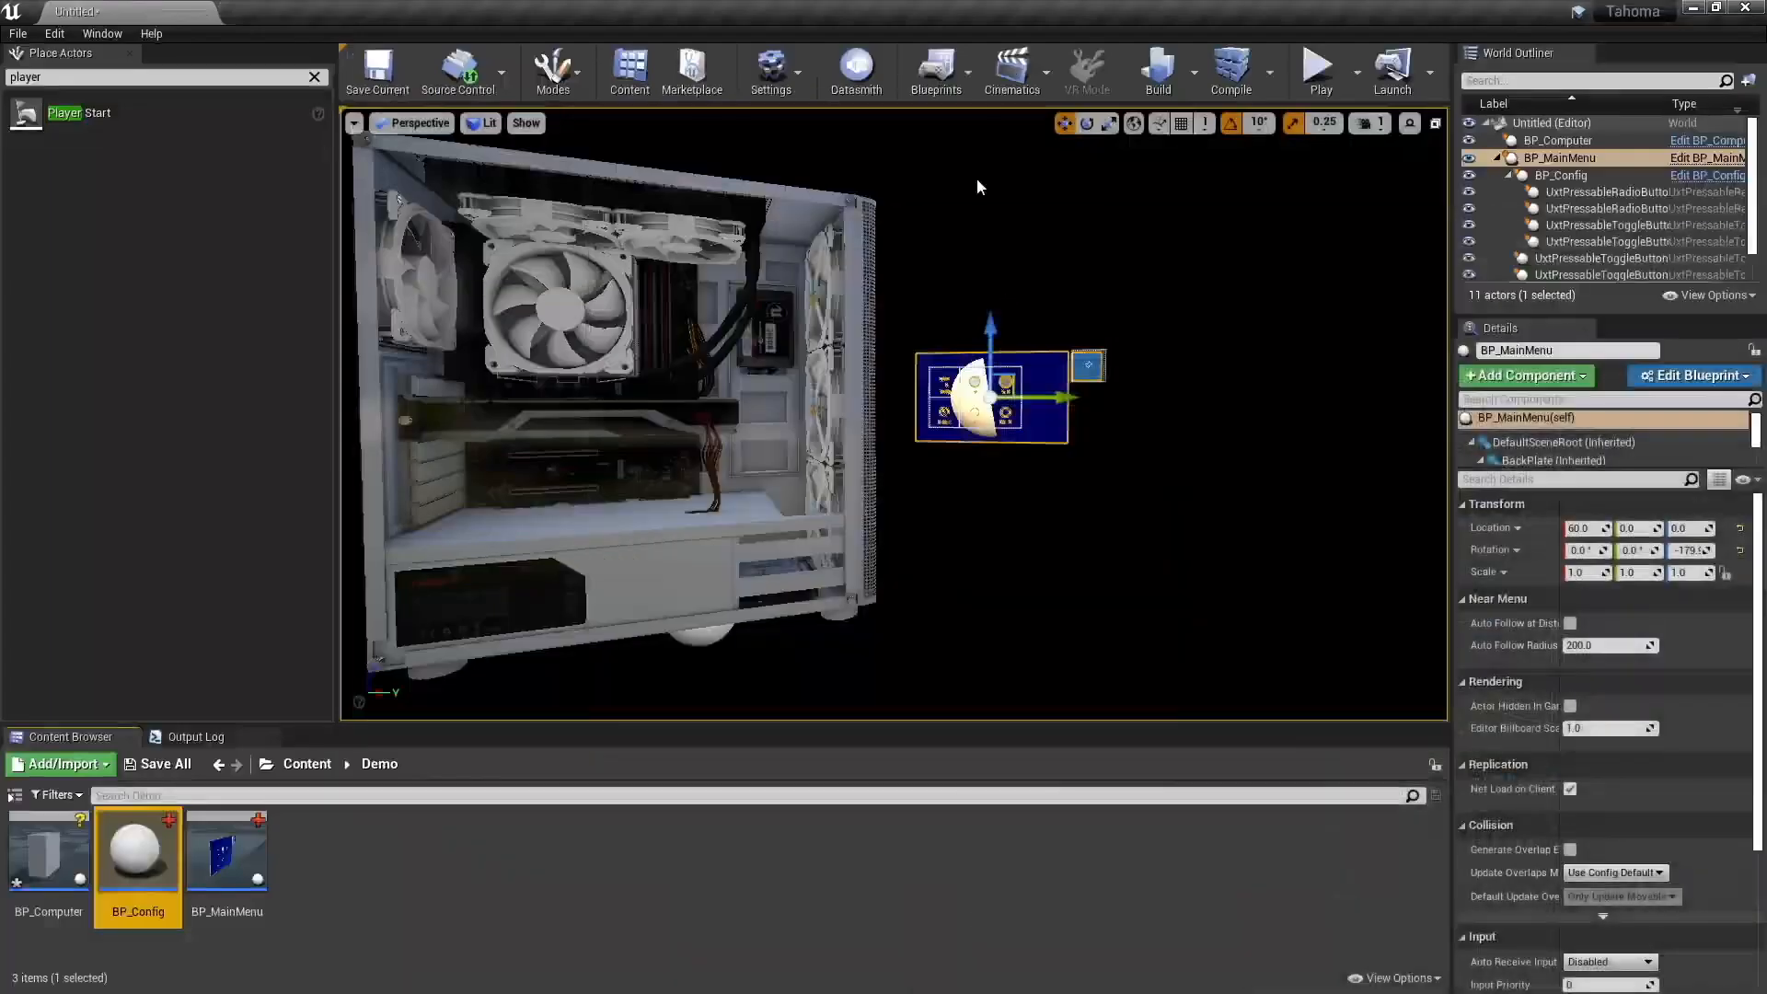
- Play the level in the editor and approach the main menu panel to test its tab buttons with the simulated hands
click(1318, 68)
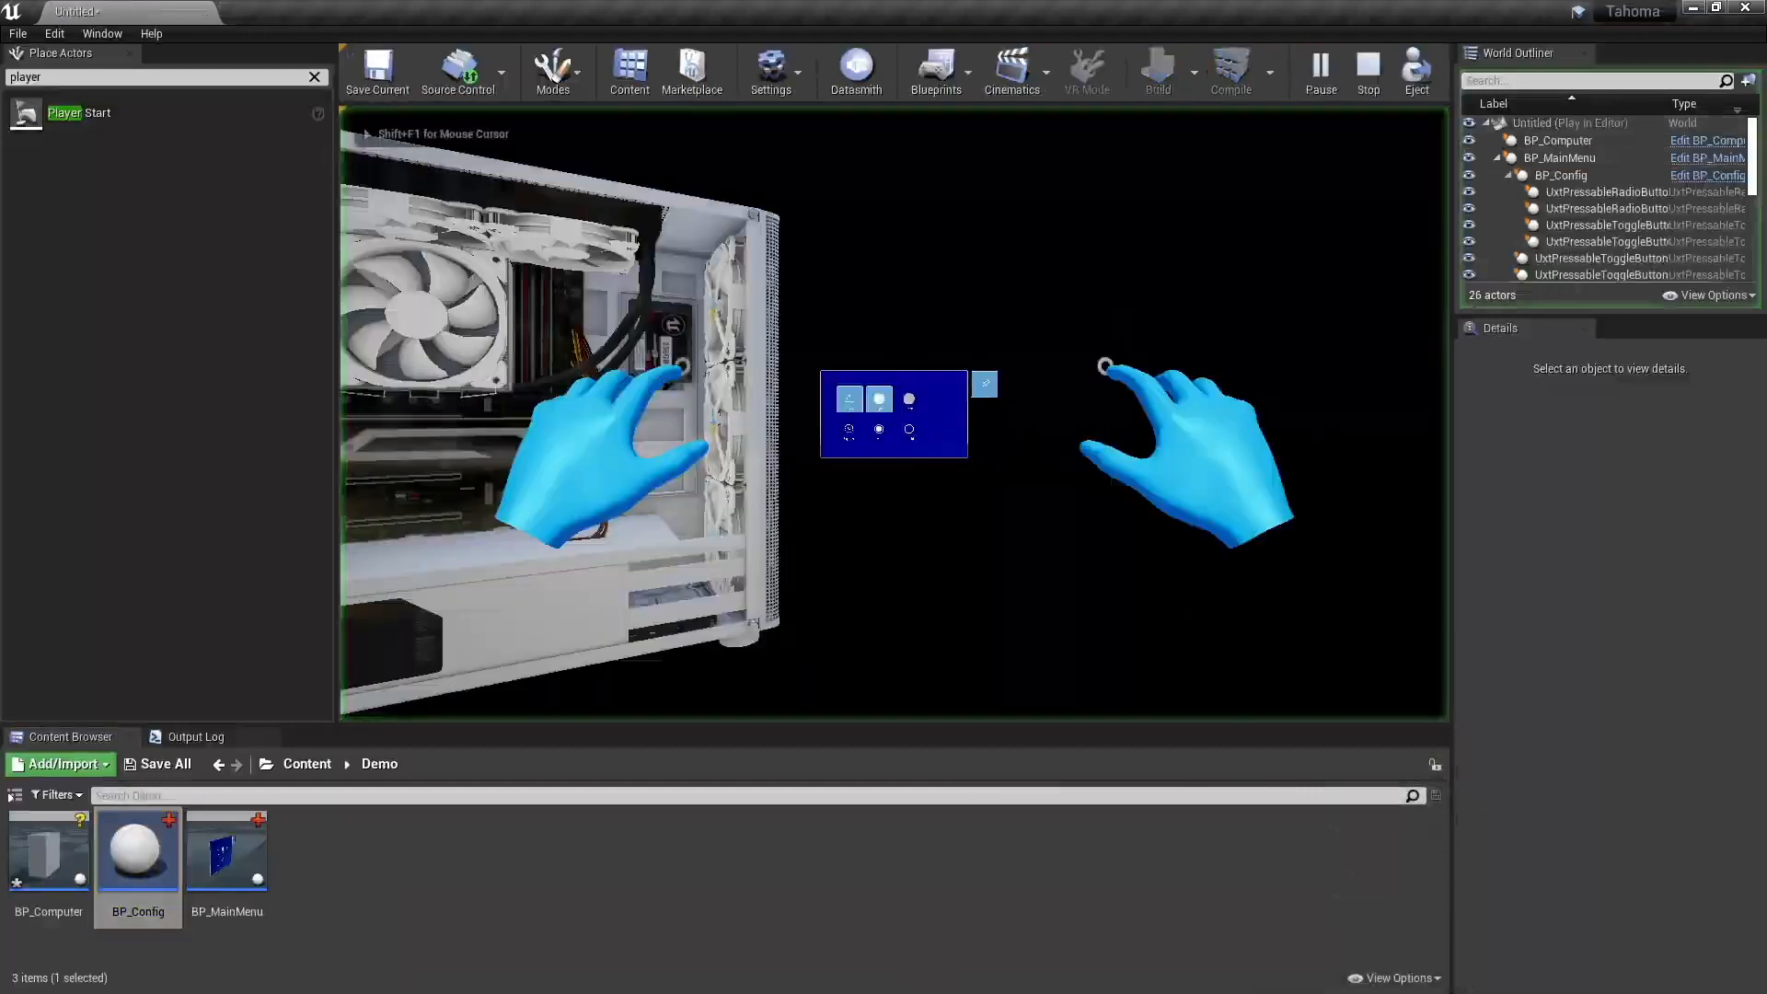
key(w)
key(w)
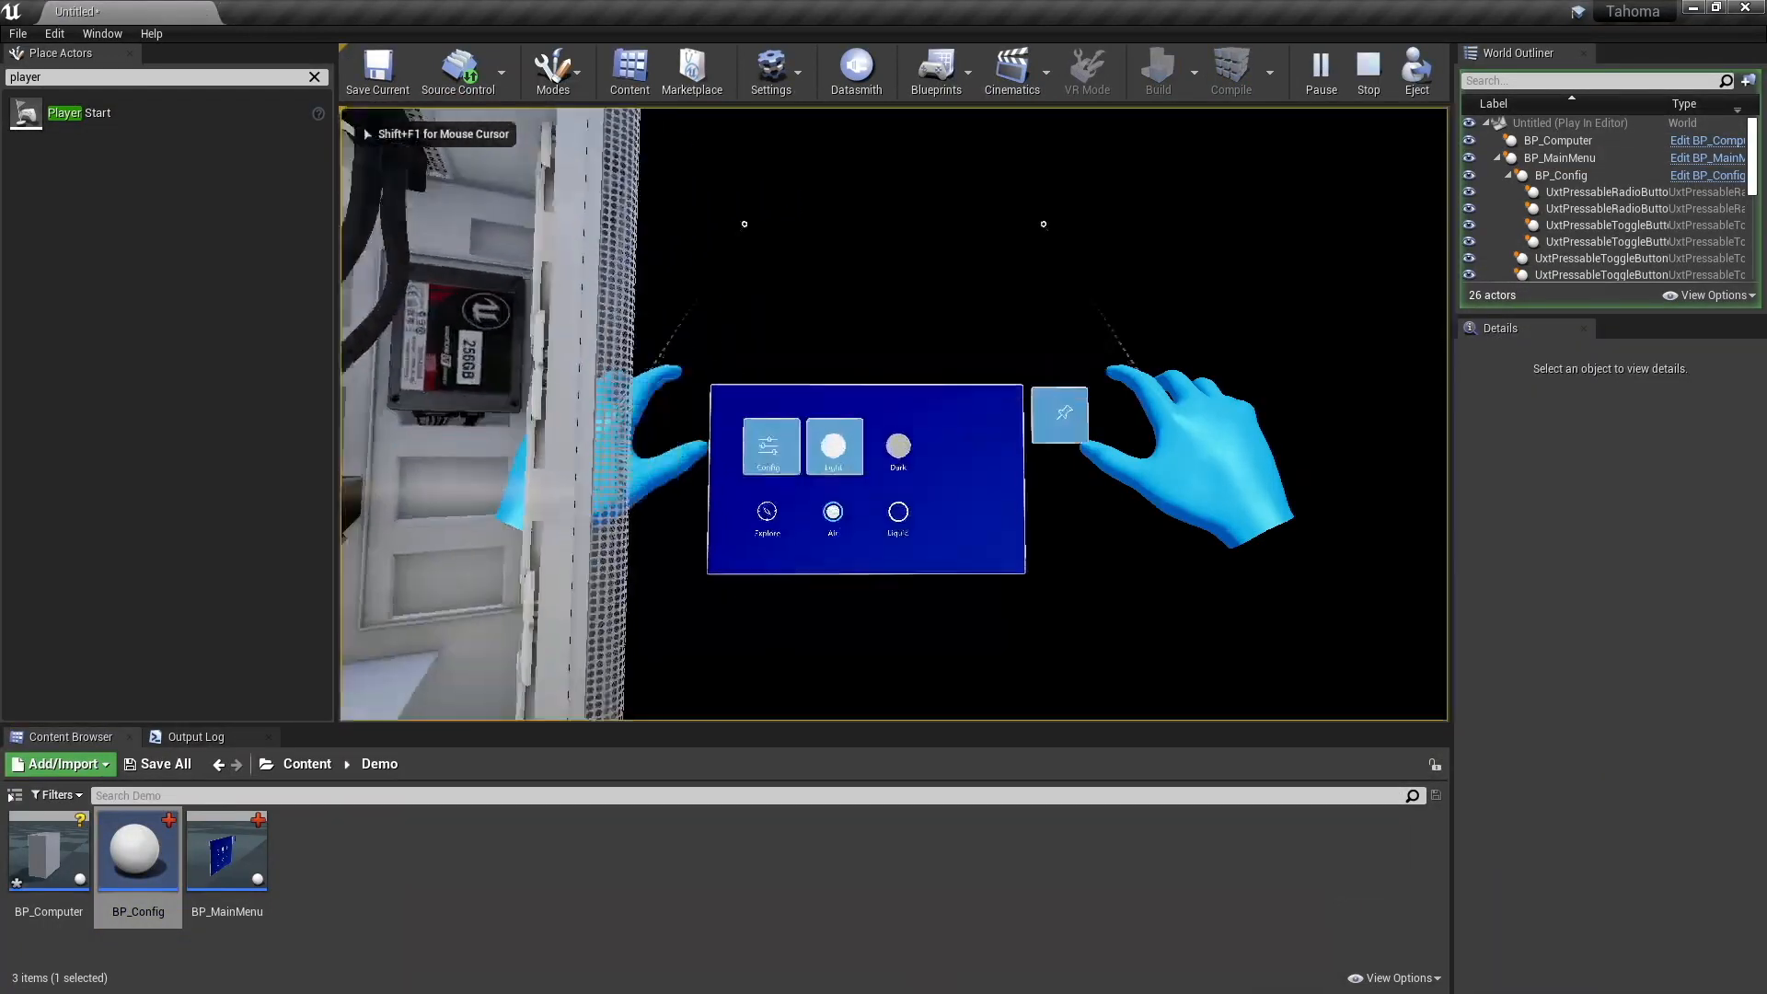
key(s)
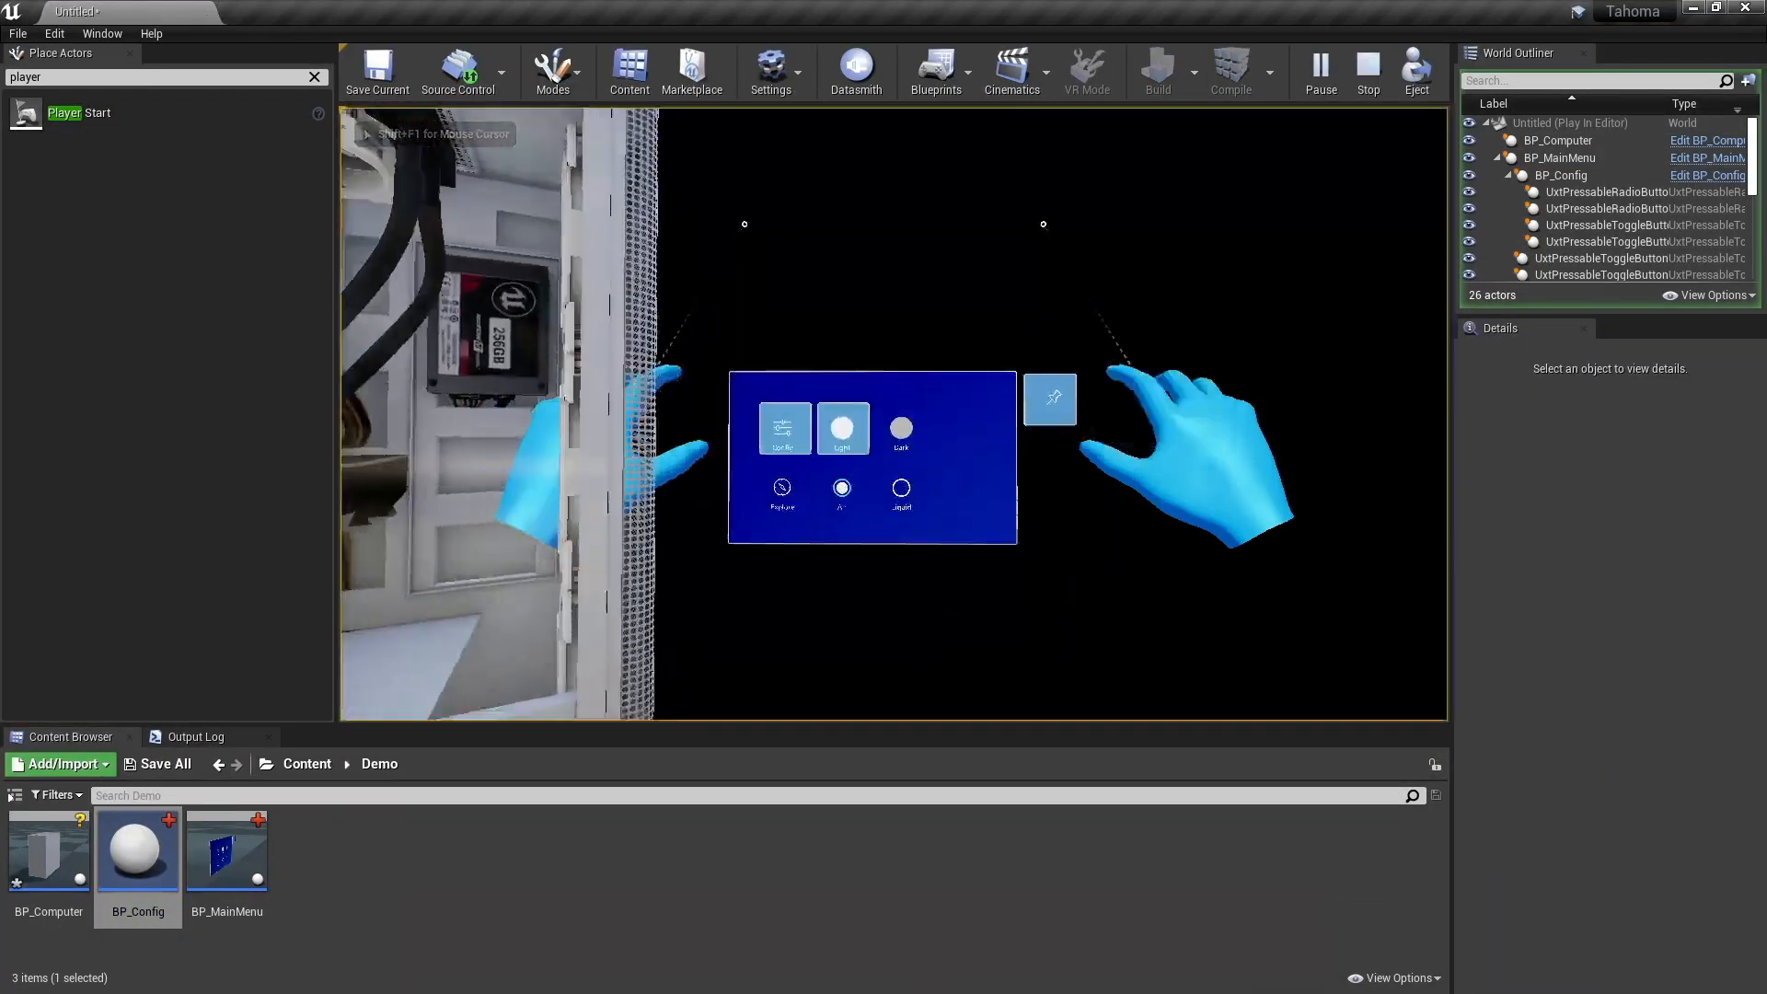
key(w)
key(s)
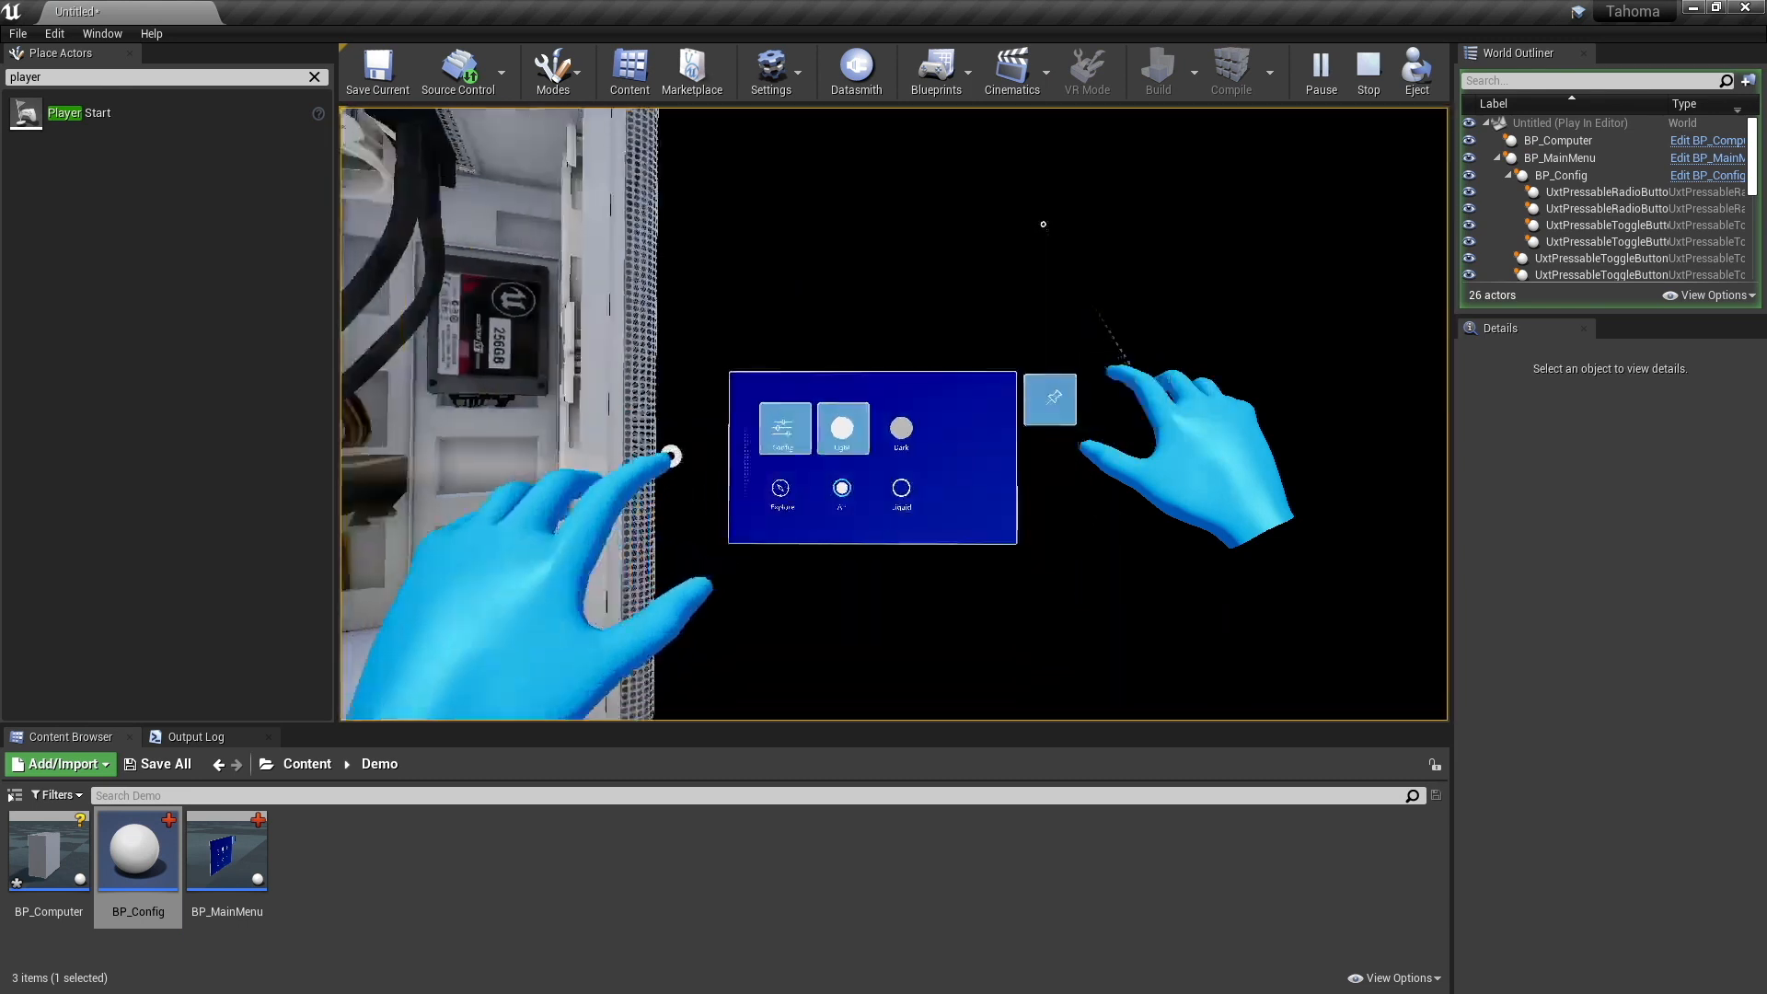
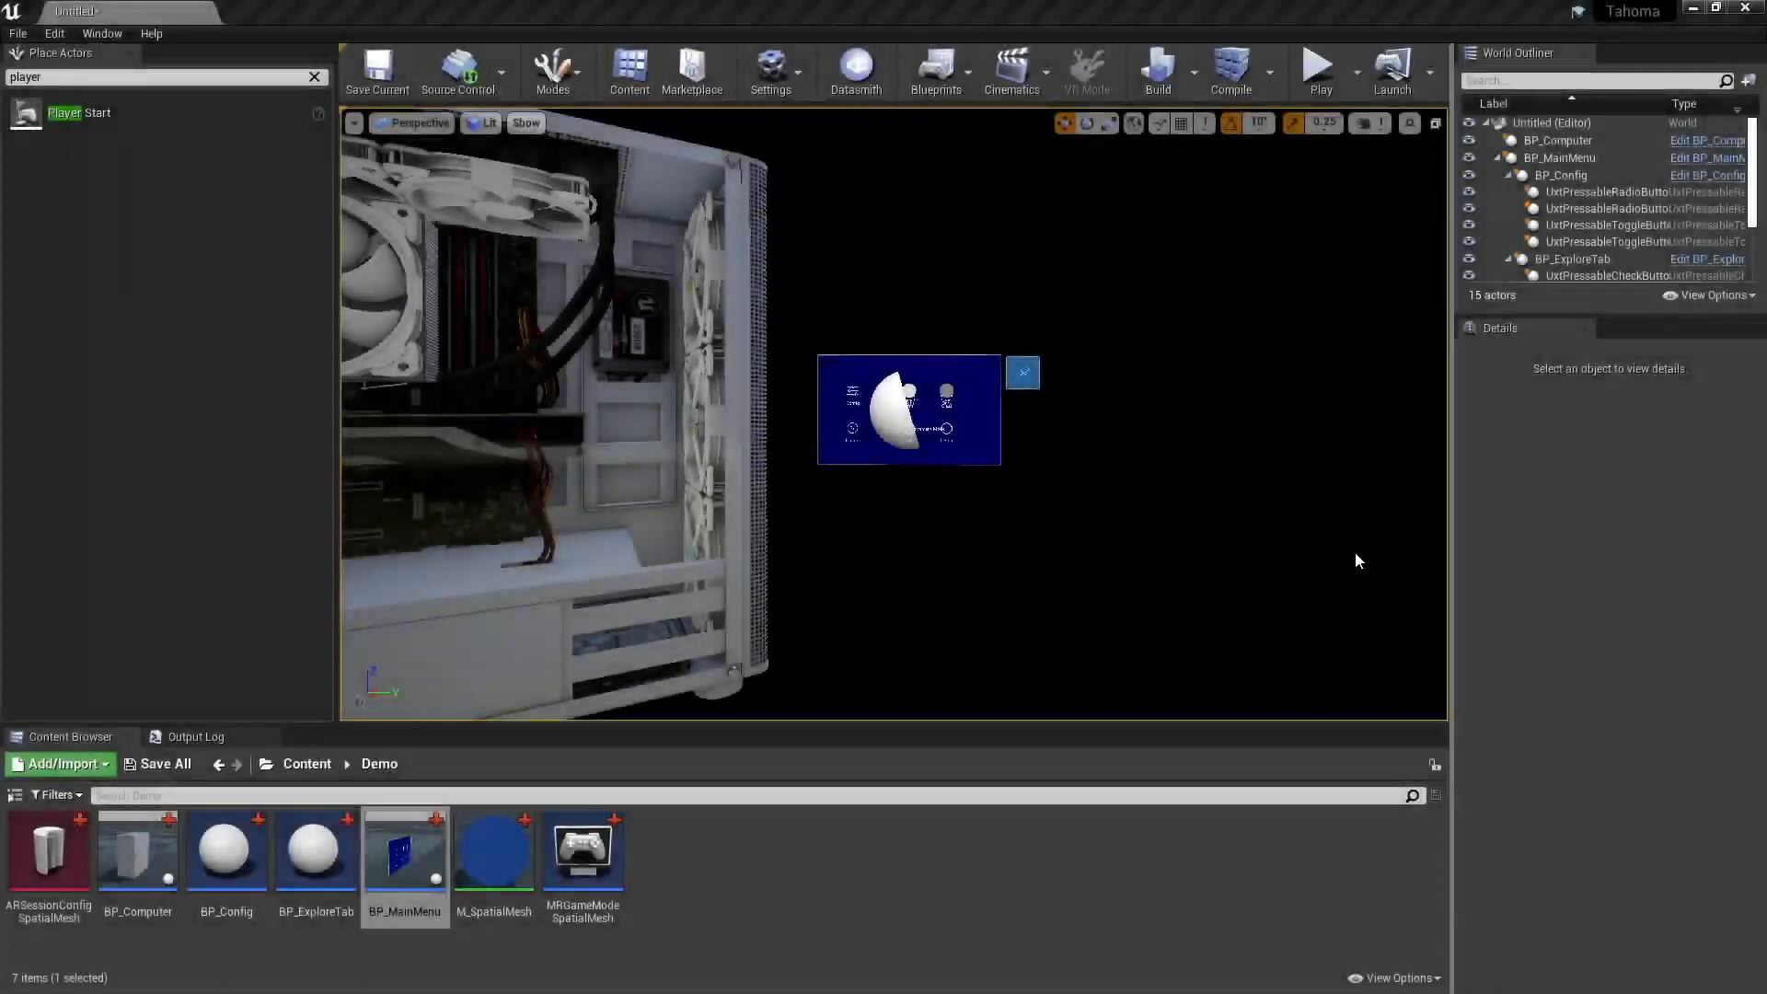
- Open the BP_Computer blueprint and add a new function named ToggleColor
right_drag(1038, 502, 937, 494)
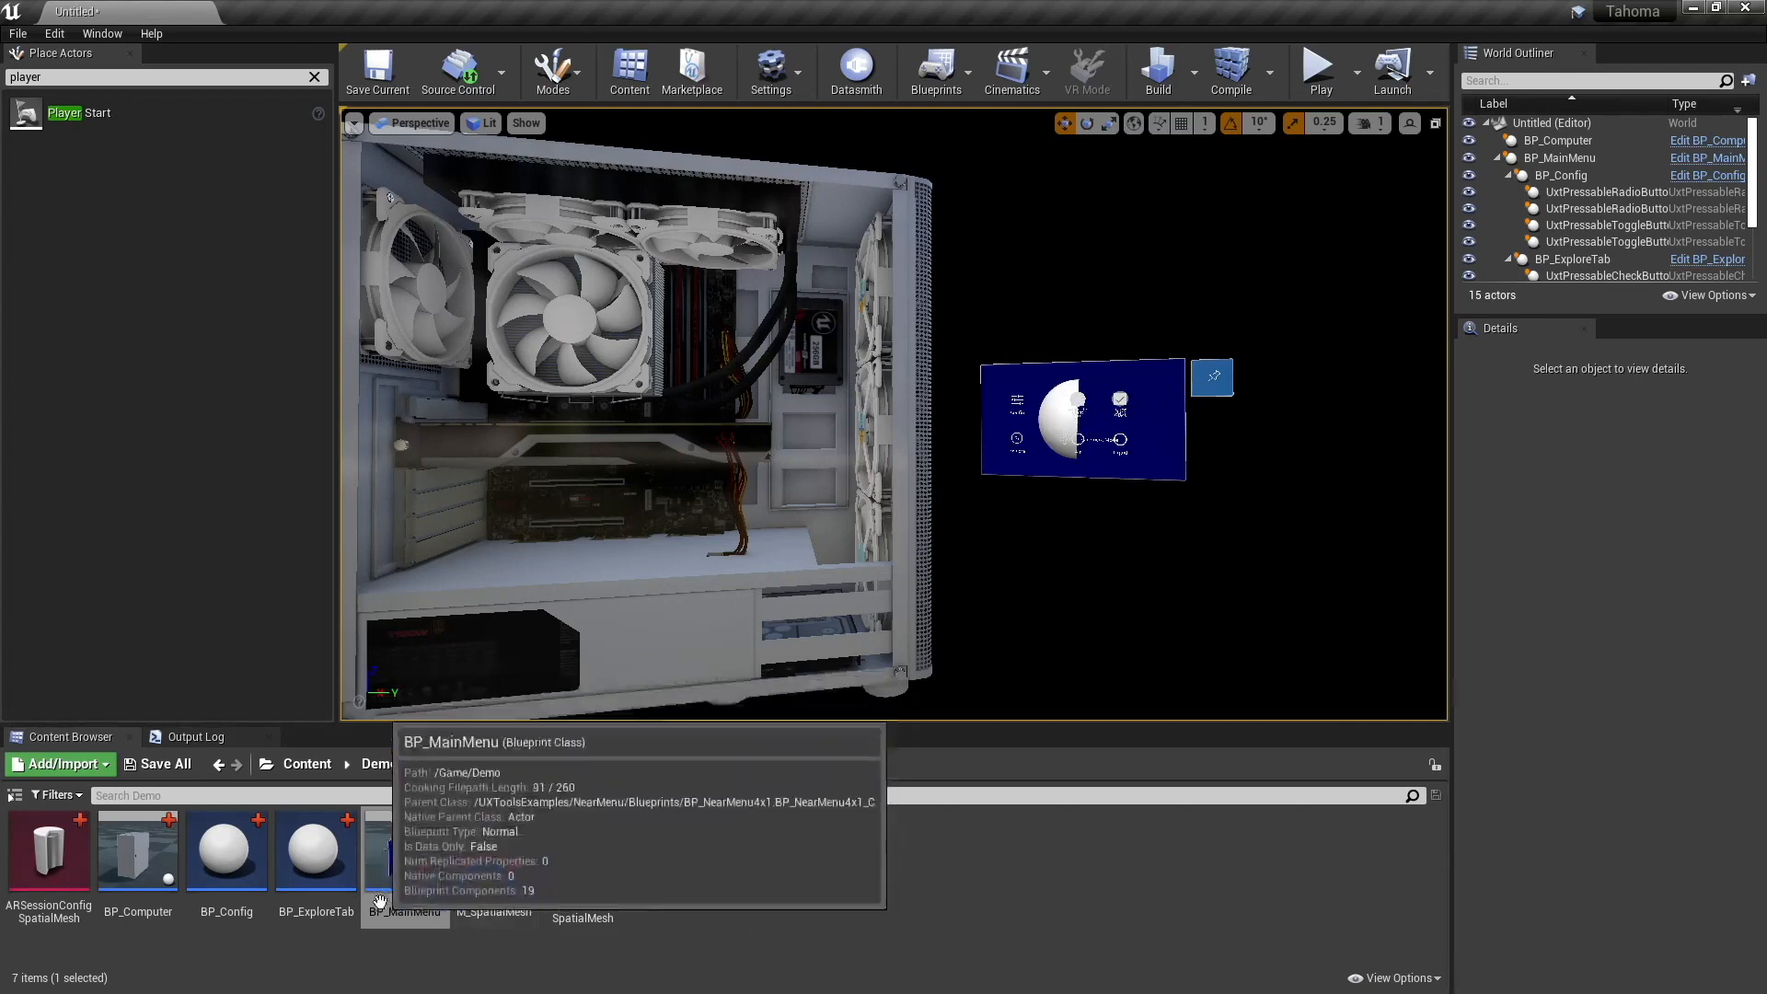
double_click(138, 847)
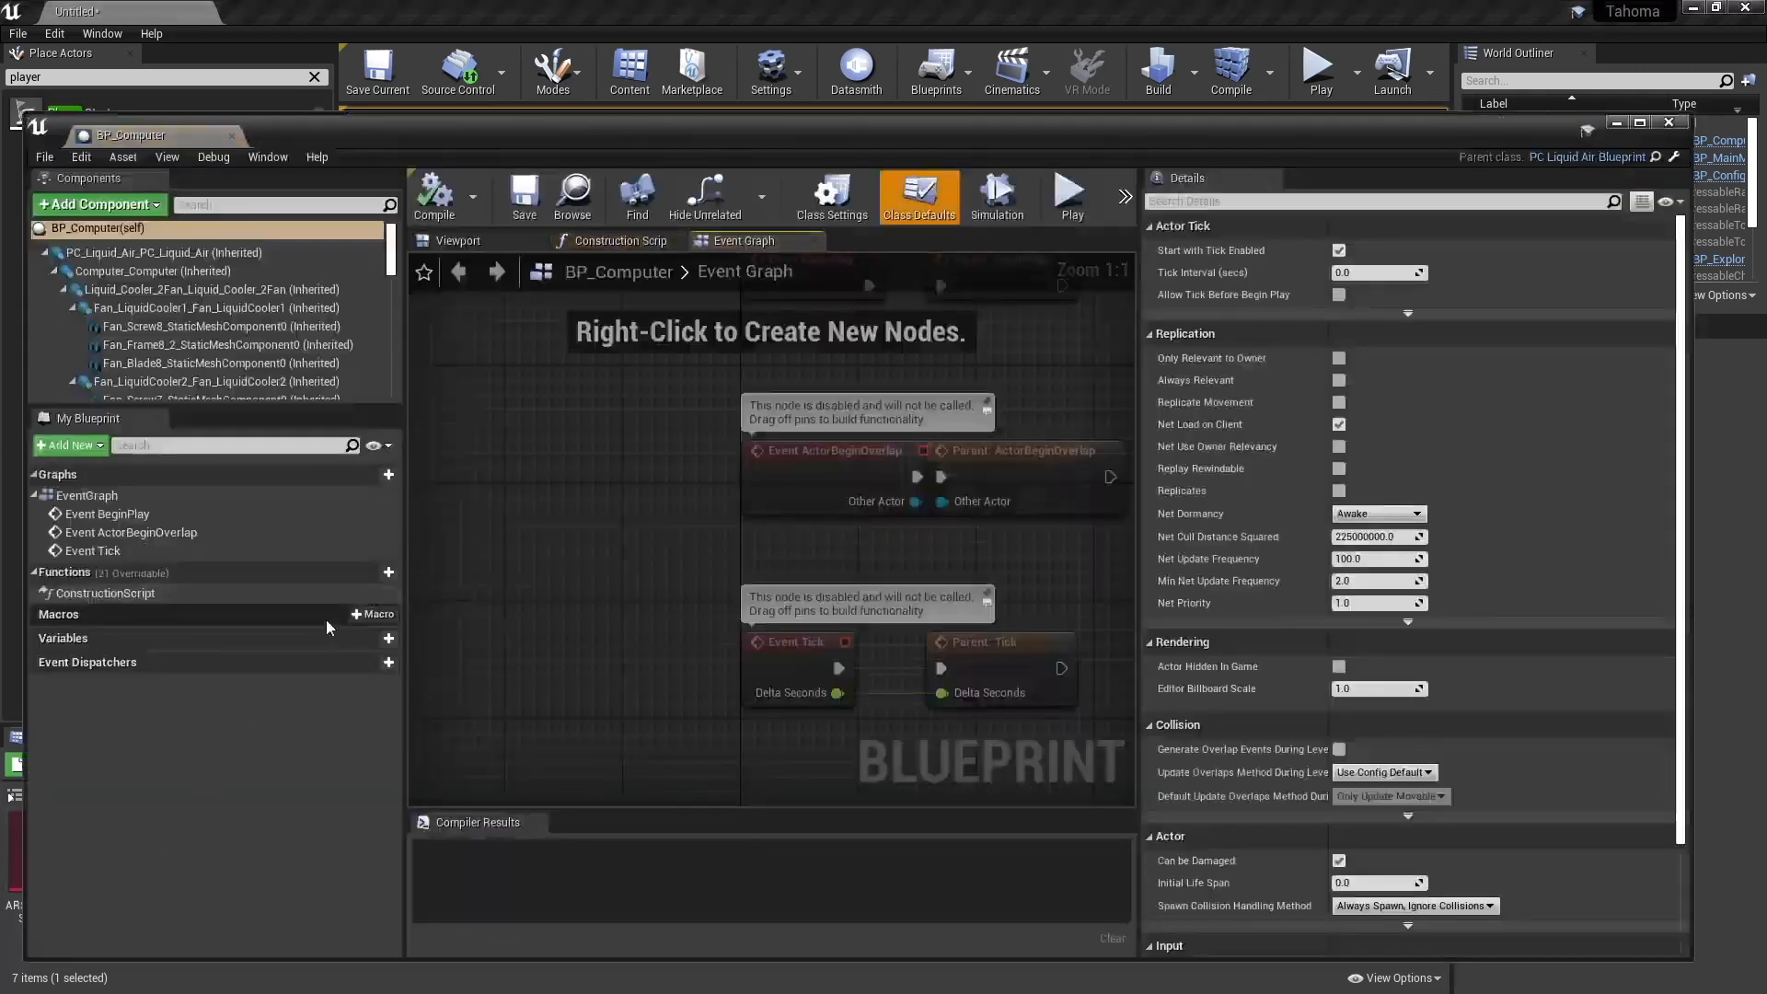
click(371, 573)
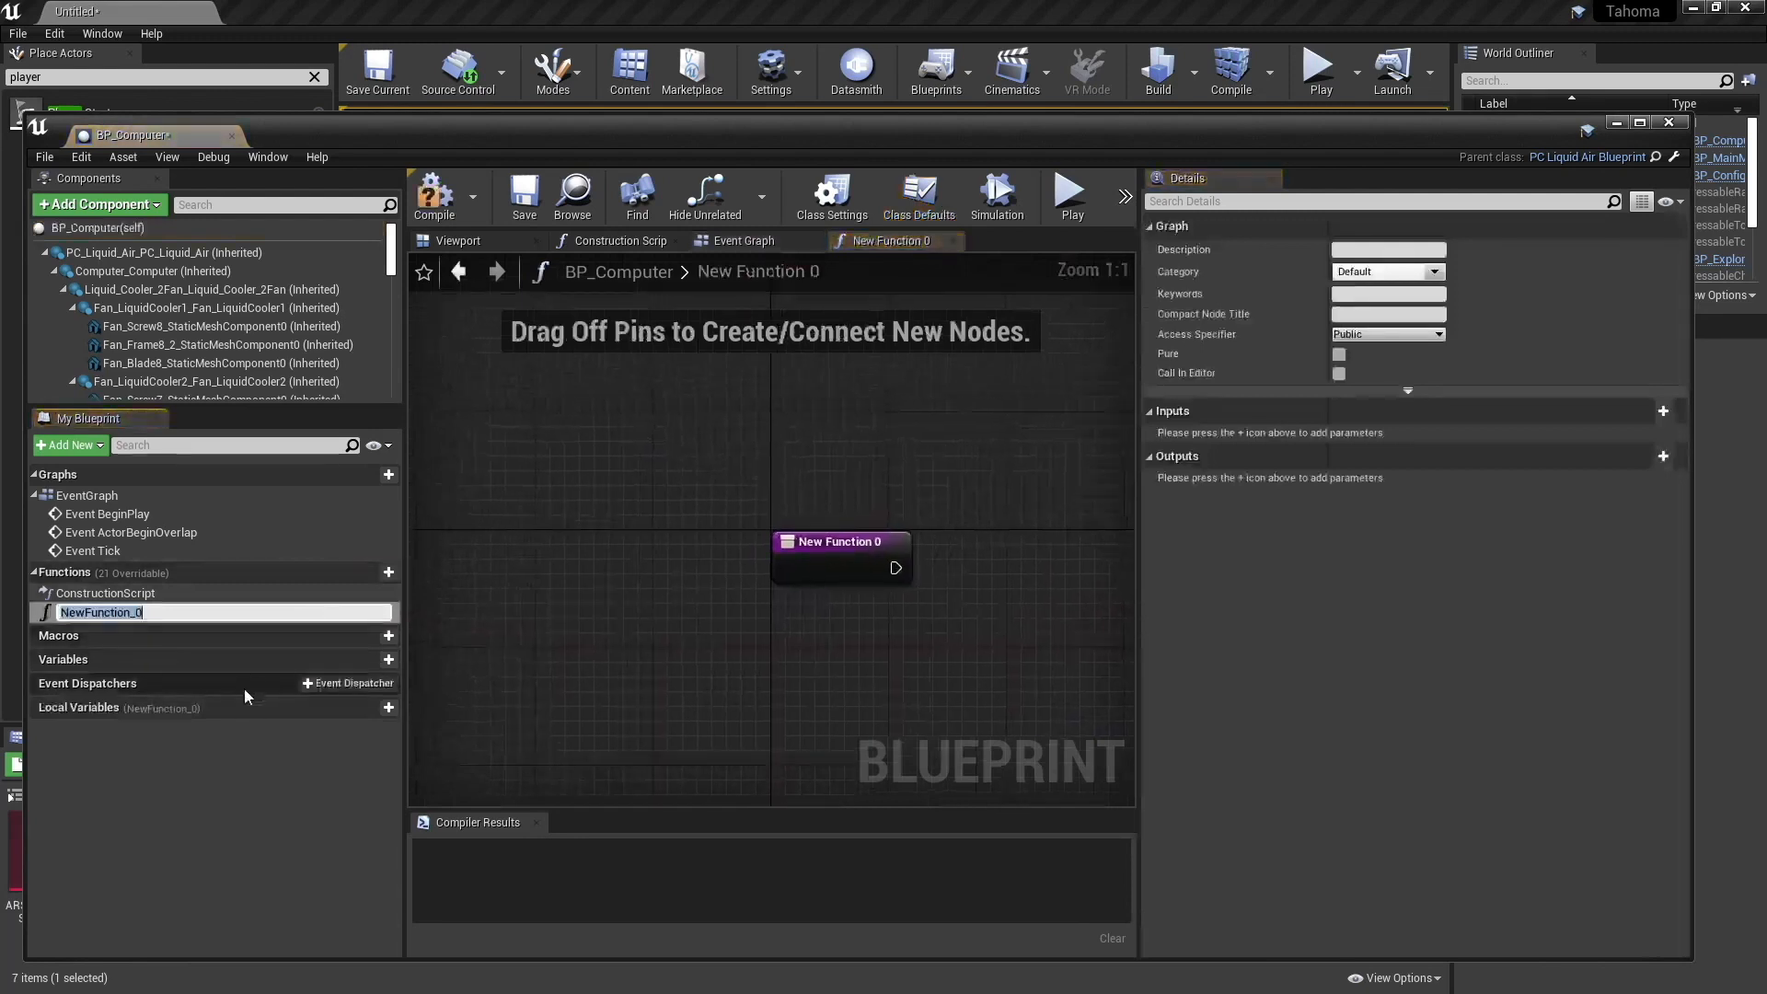
text(Togggle)
key(BackSpace)
key(BackSpace)
key(BackSpace)
key(BackSpace)
text(gleColor)
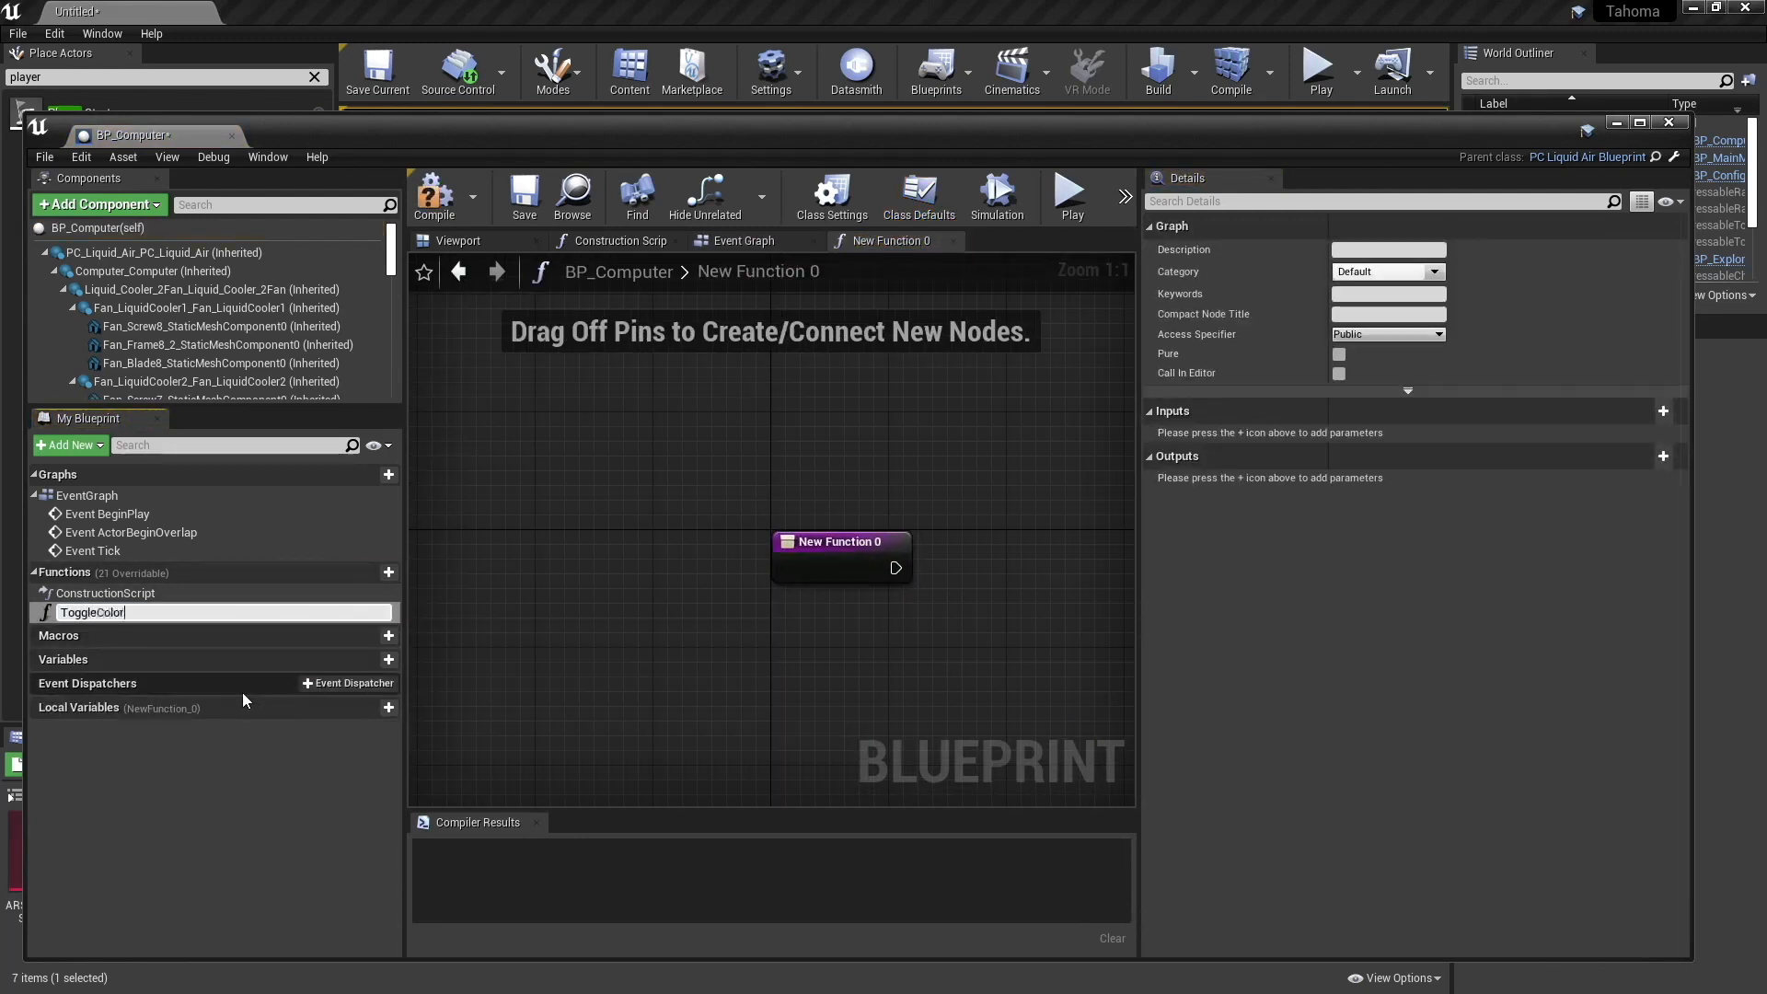
key(Return)
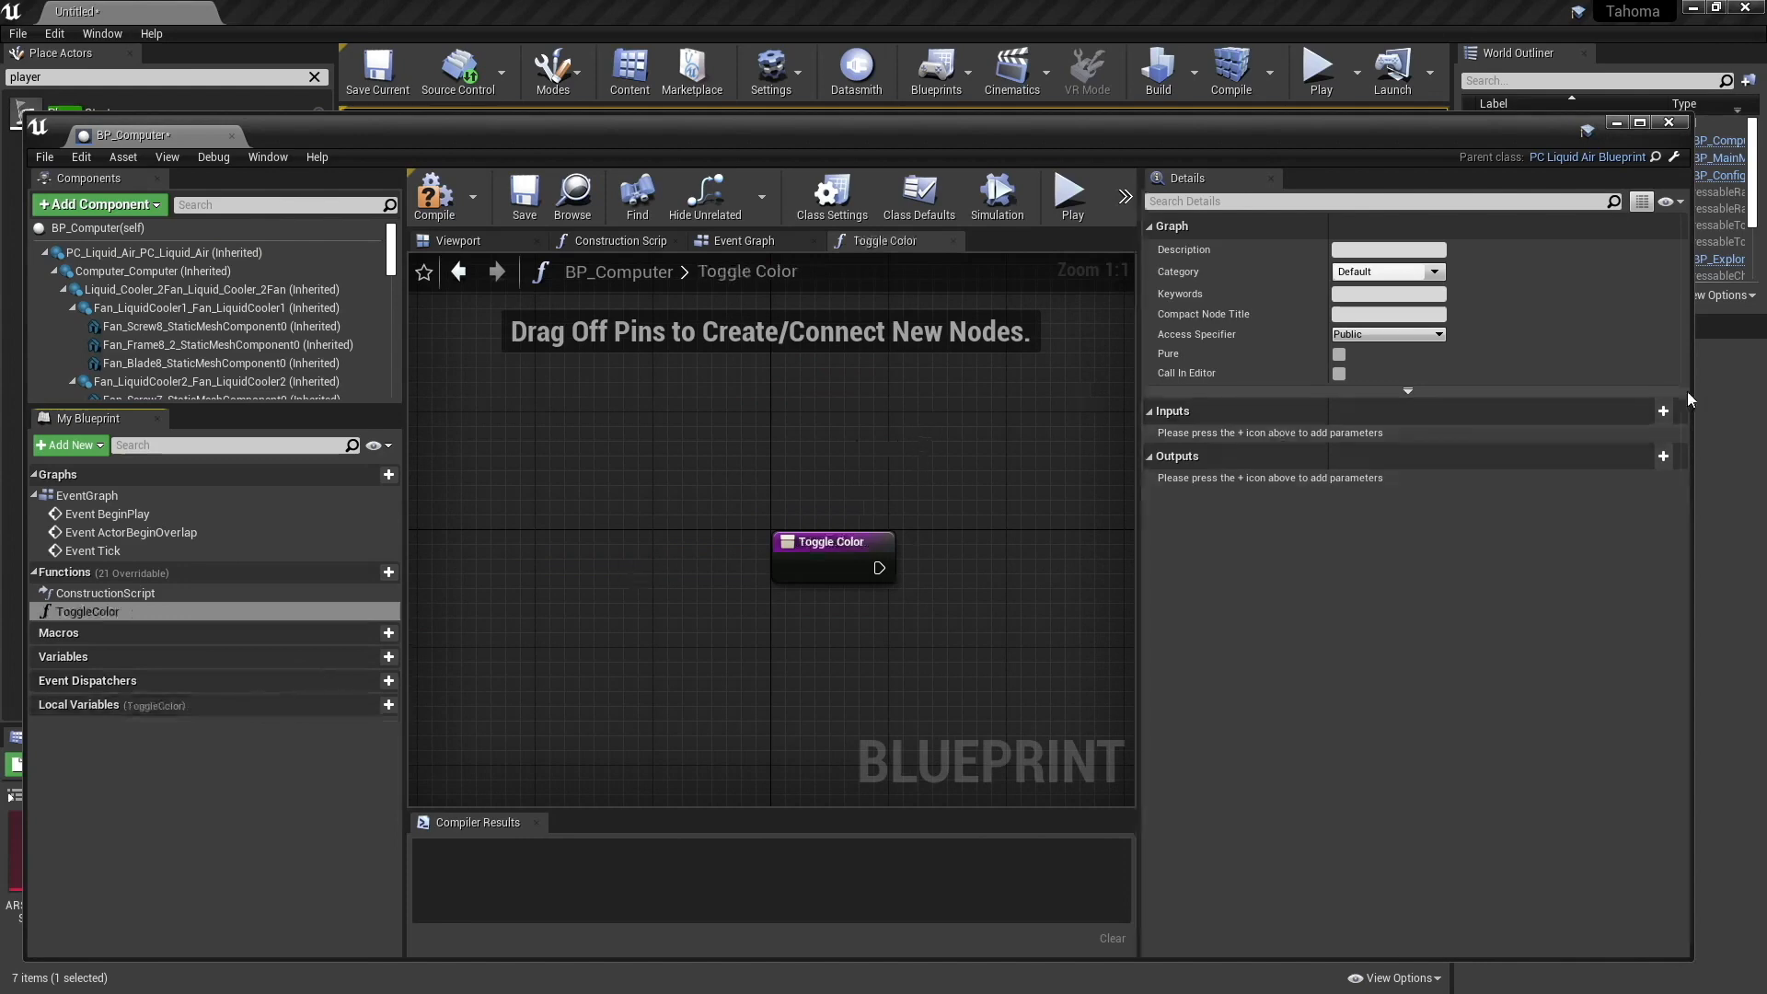
- Add an Integer input named ColorIndex to the ToggleColor function and compile BP_Computer
click(1663, 411)
click(1376, 436)
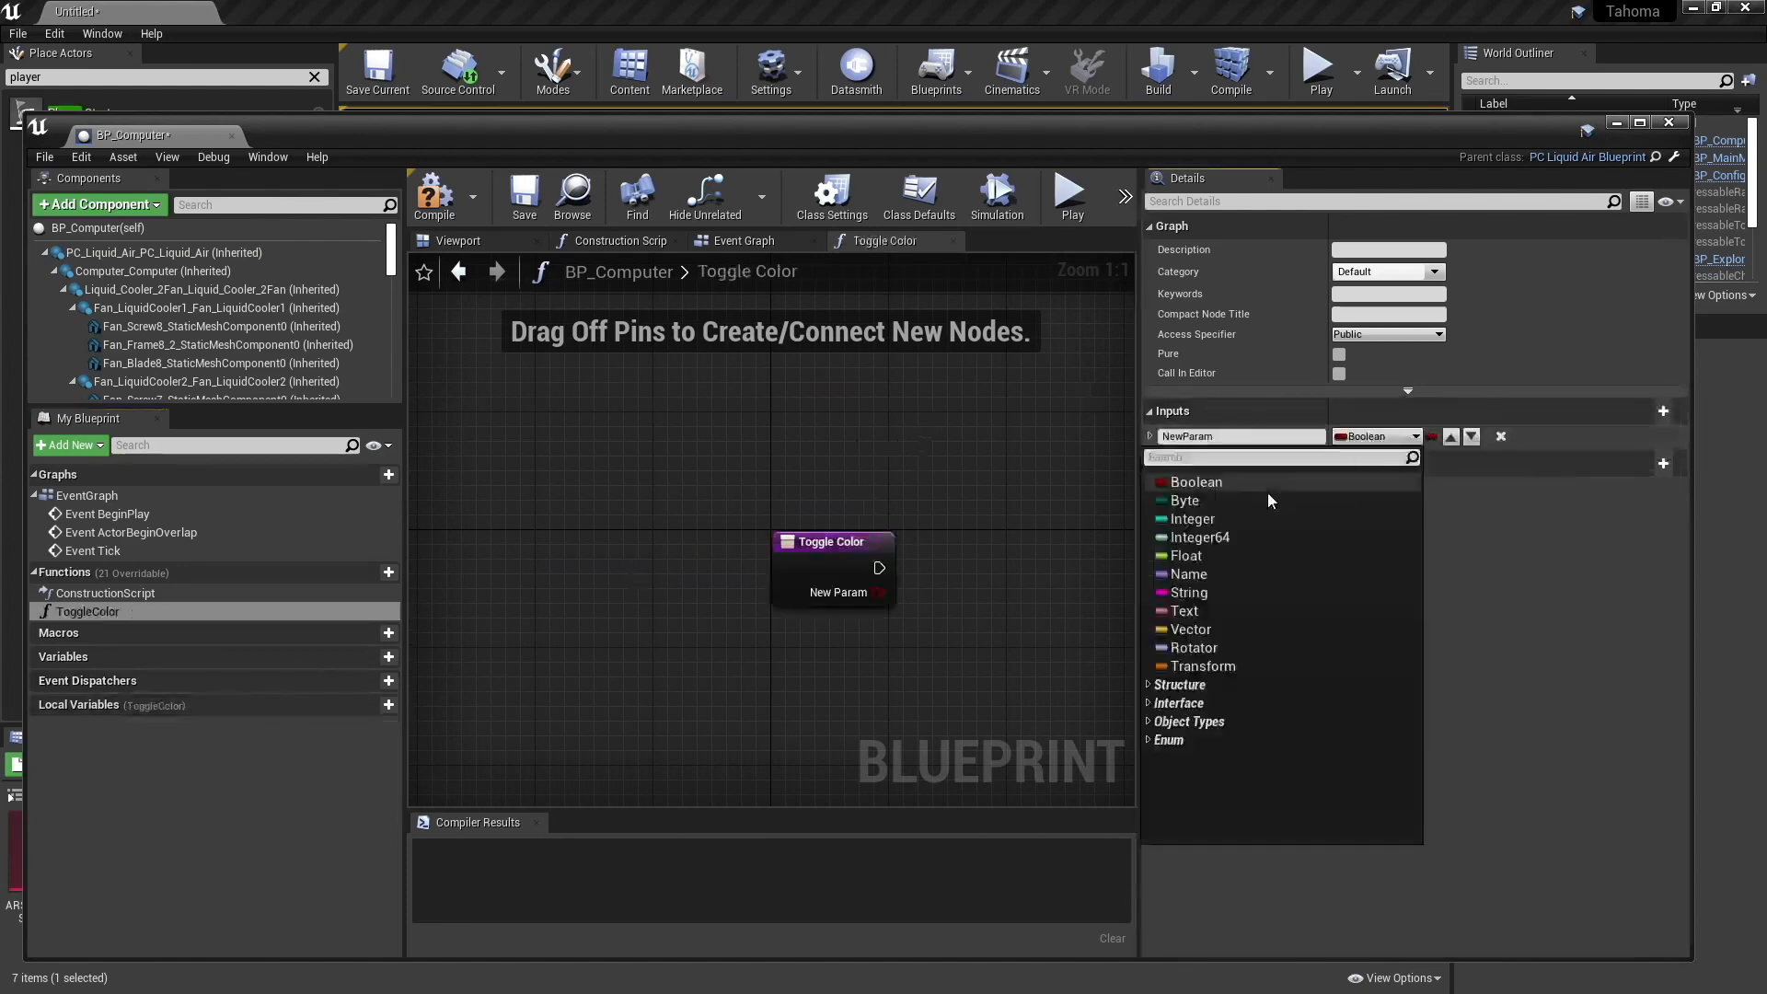
click(1241, 518)
text(C)
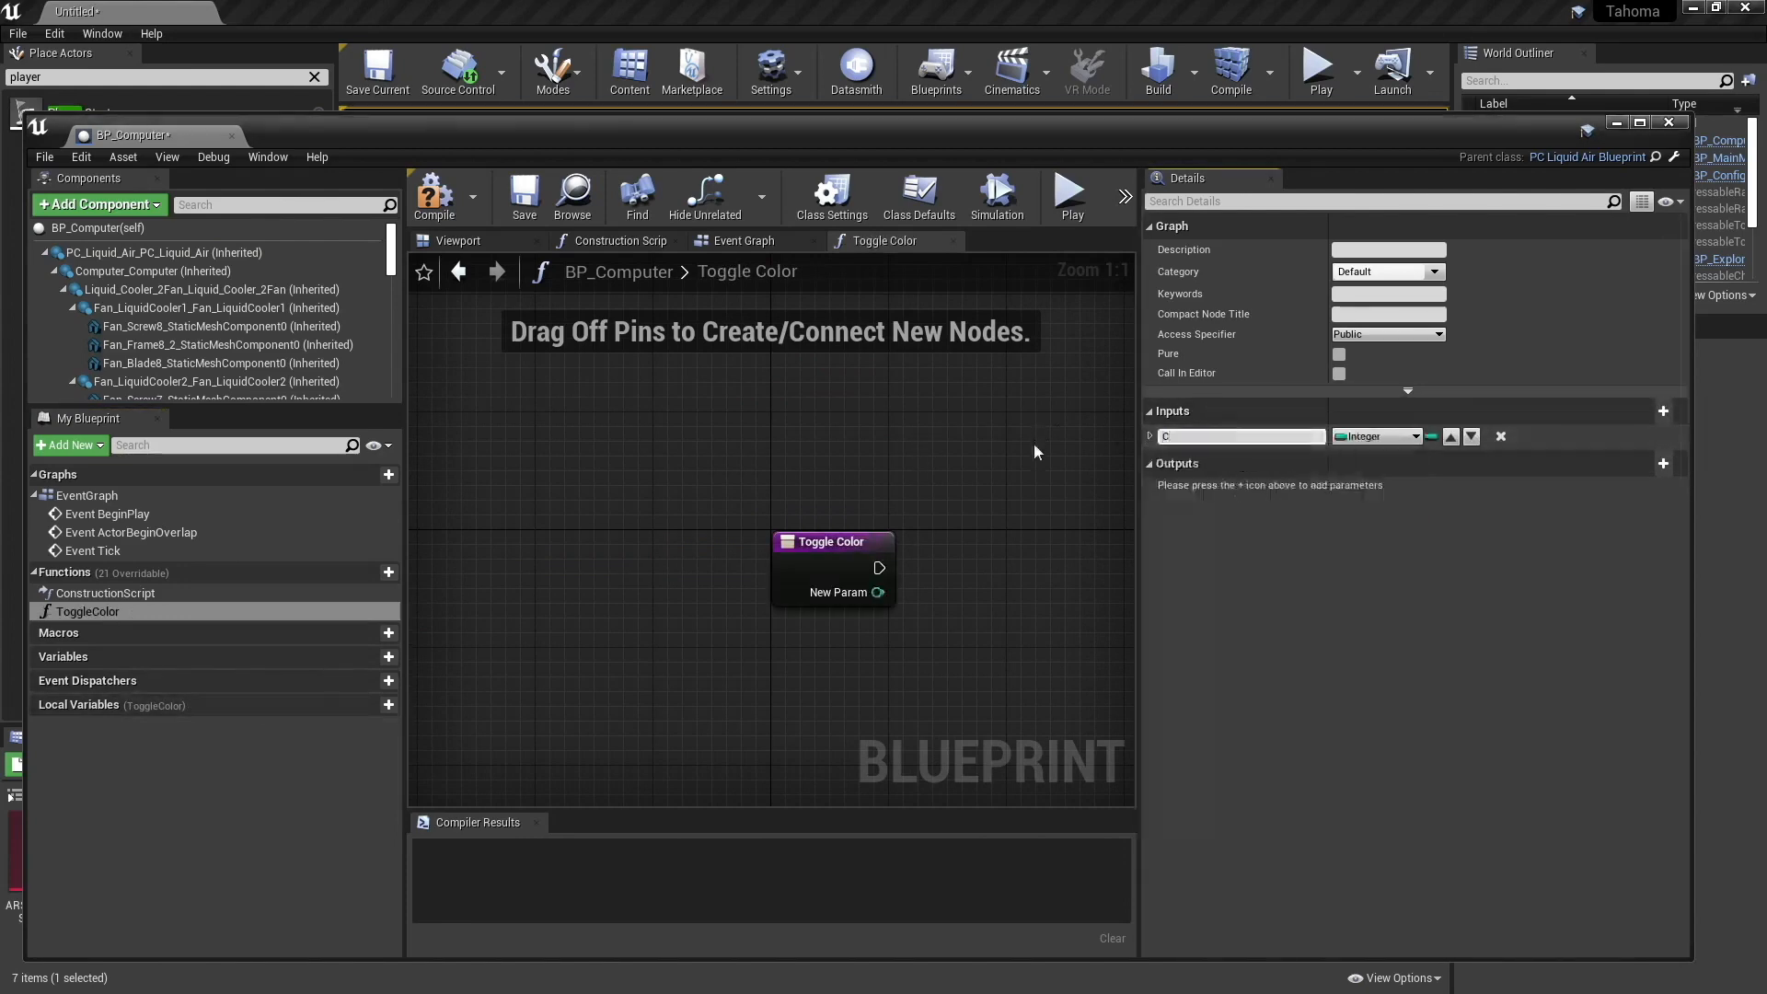
text(olorIndex)
key(Return)
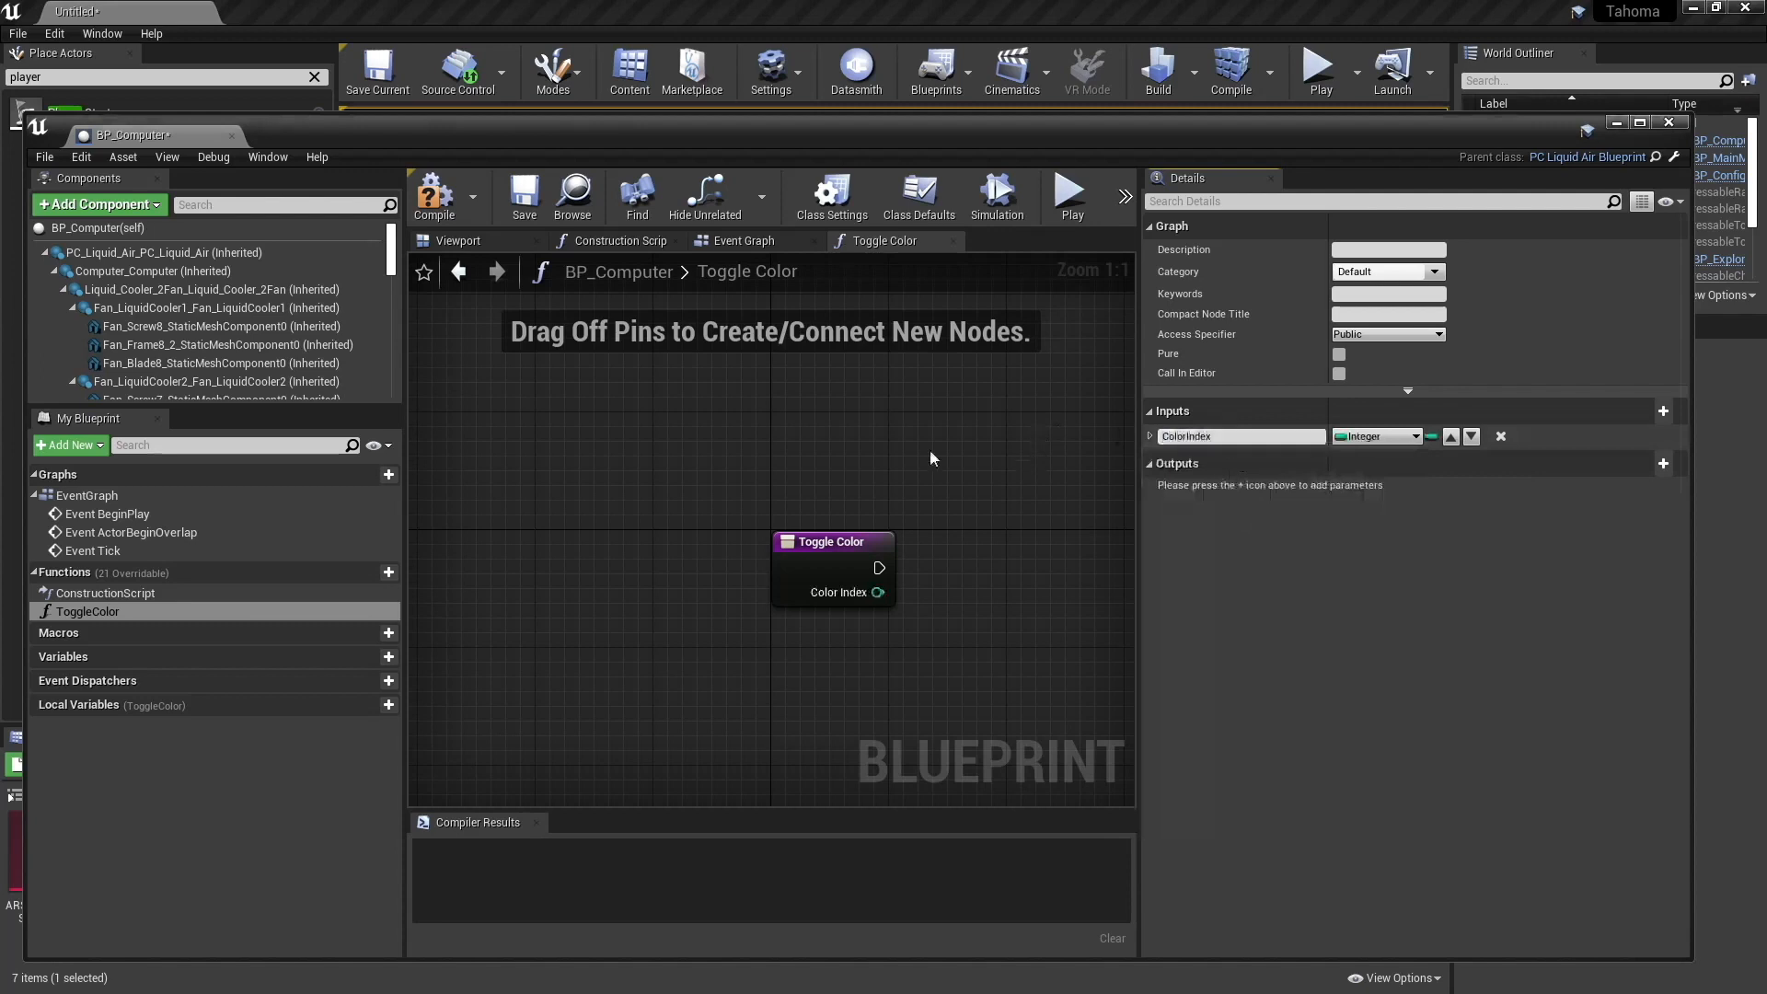
click(434, 195)
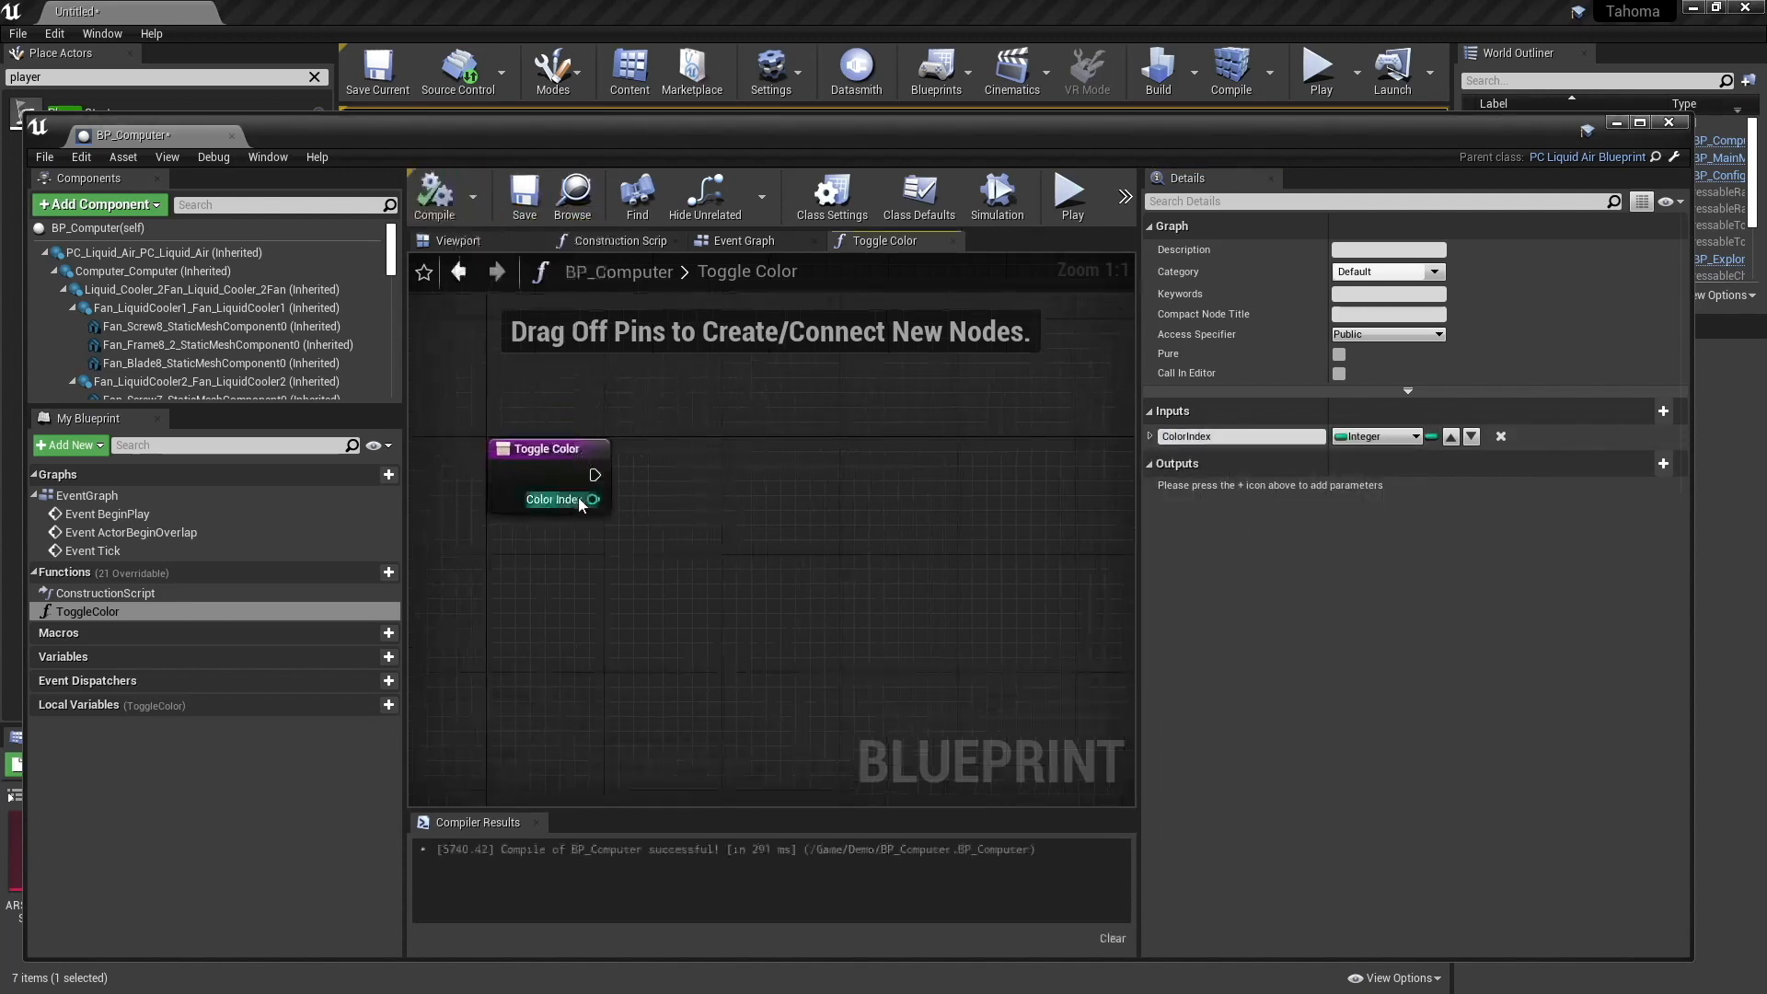
drag(722, 488, 722, 490)
text(print)
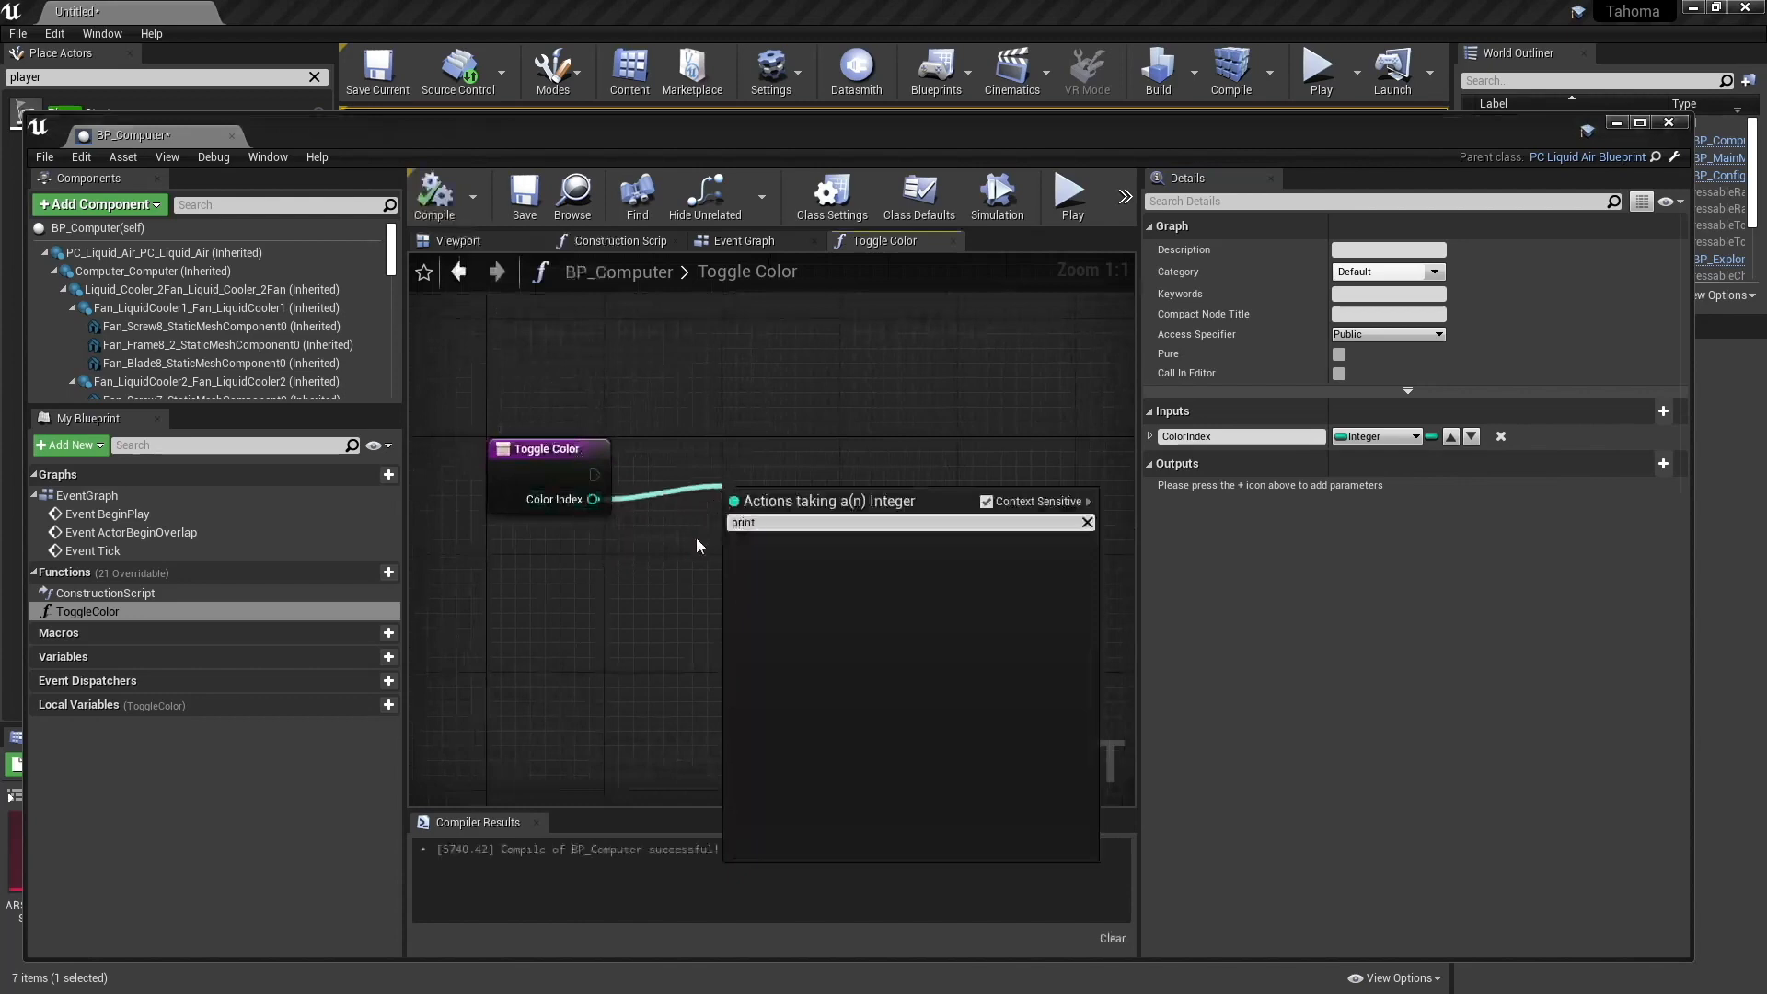
click(696, 538)
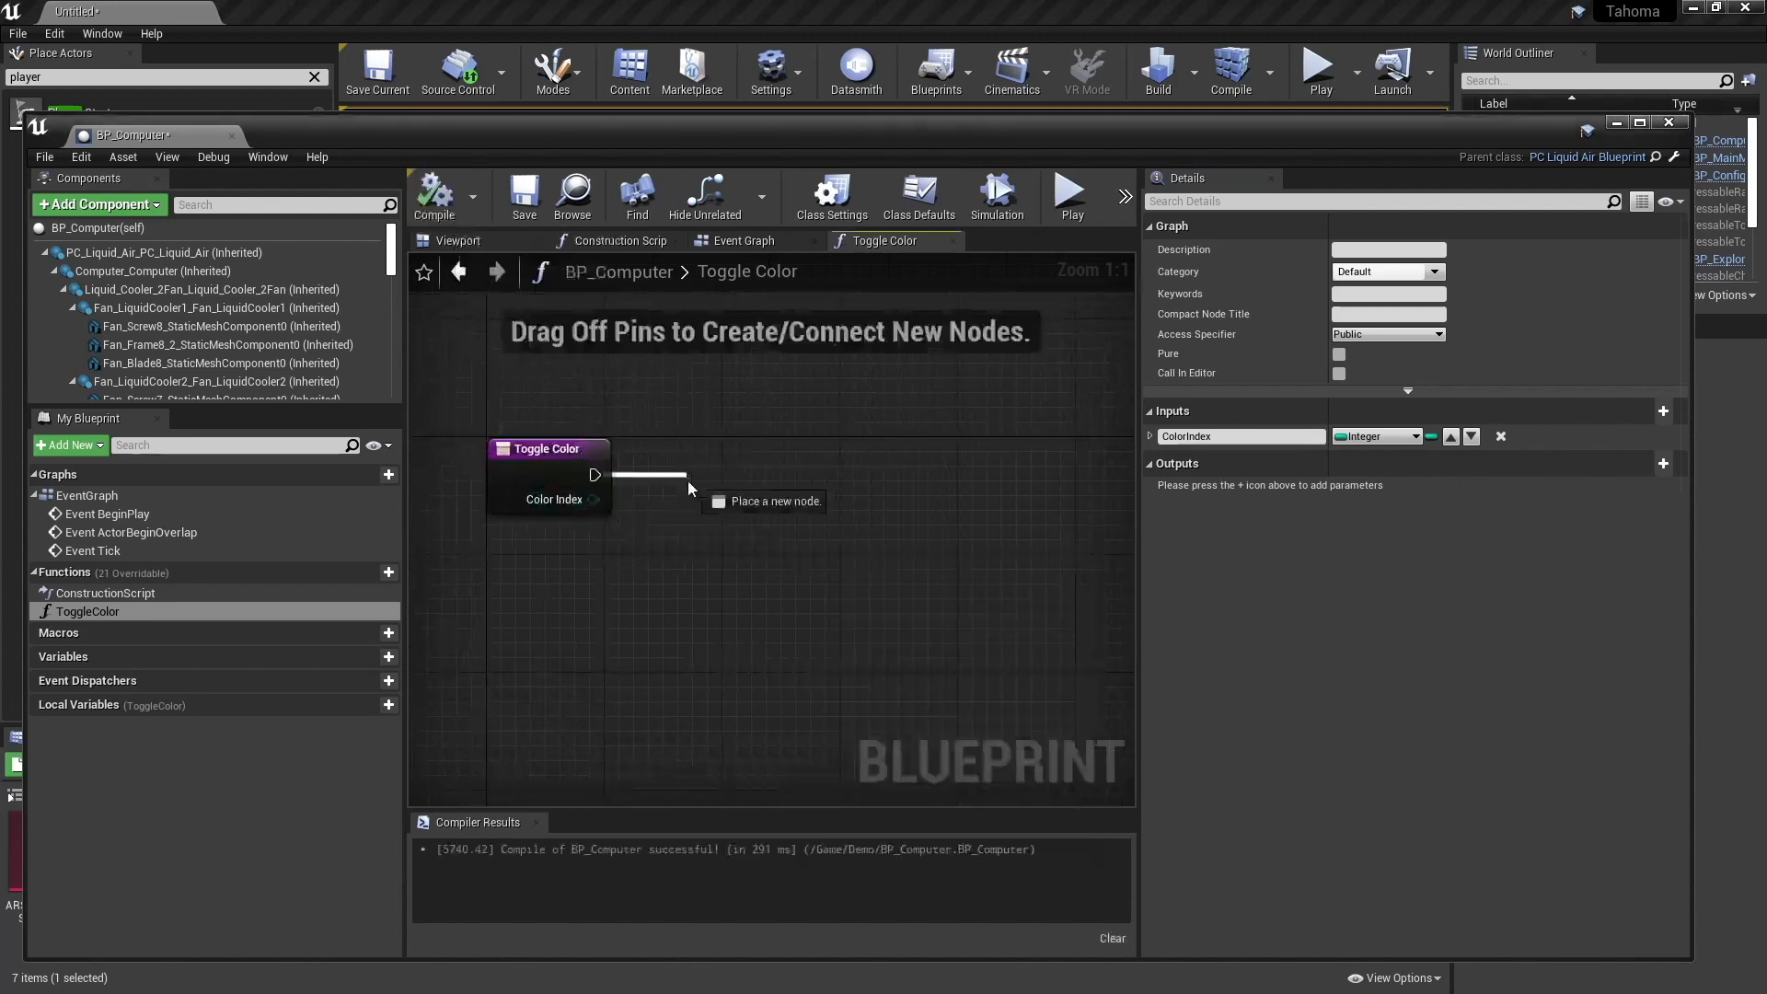
- Add a Print String node after Toggle Color that prints Color Index, save BP_Computer and close it
drag(687, 479, 728, 453)
text(print)
key(Return)
drag(593, 499, 861, 434)
drag(676, 458, 704, 532)
click(525, 200)
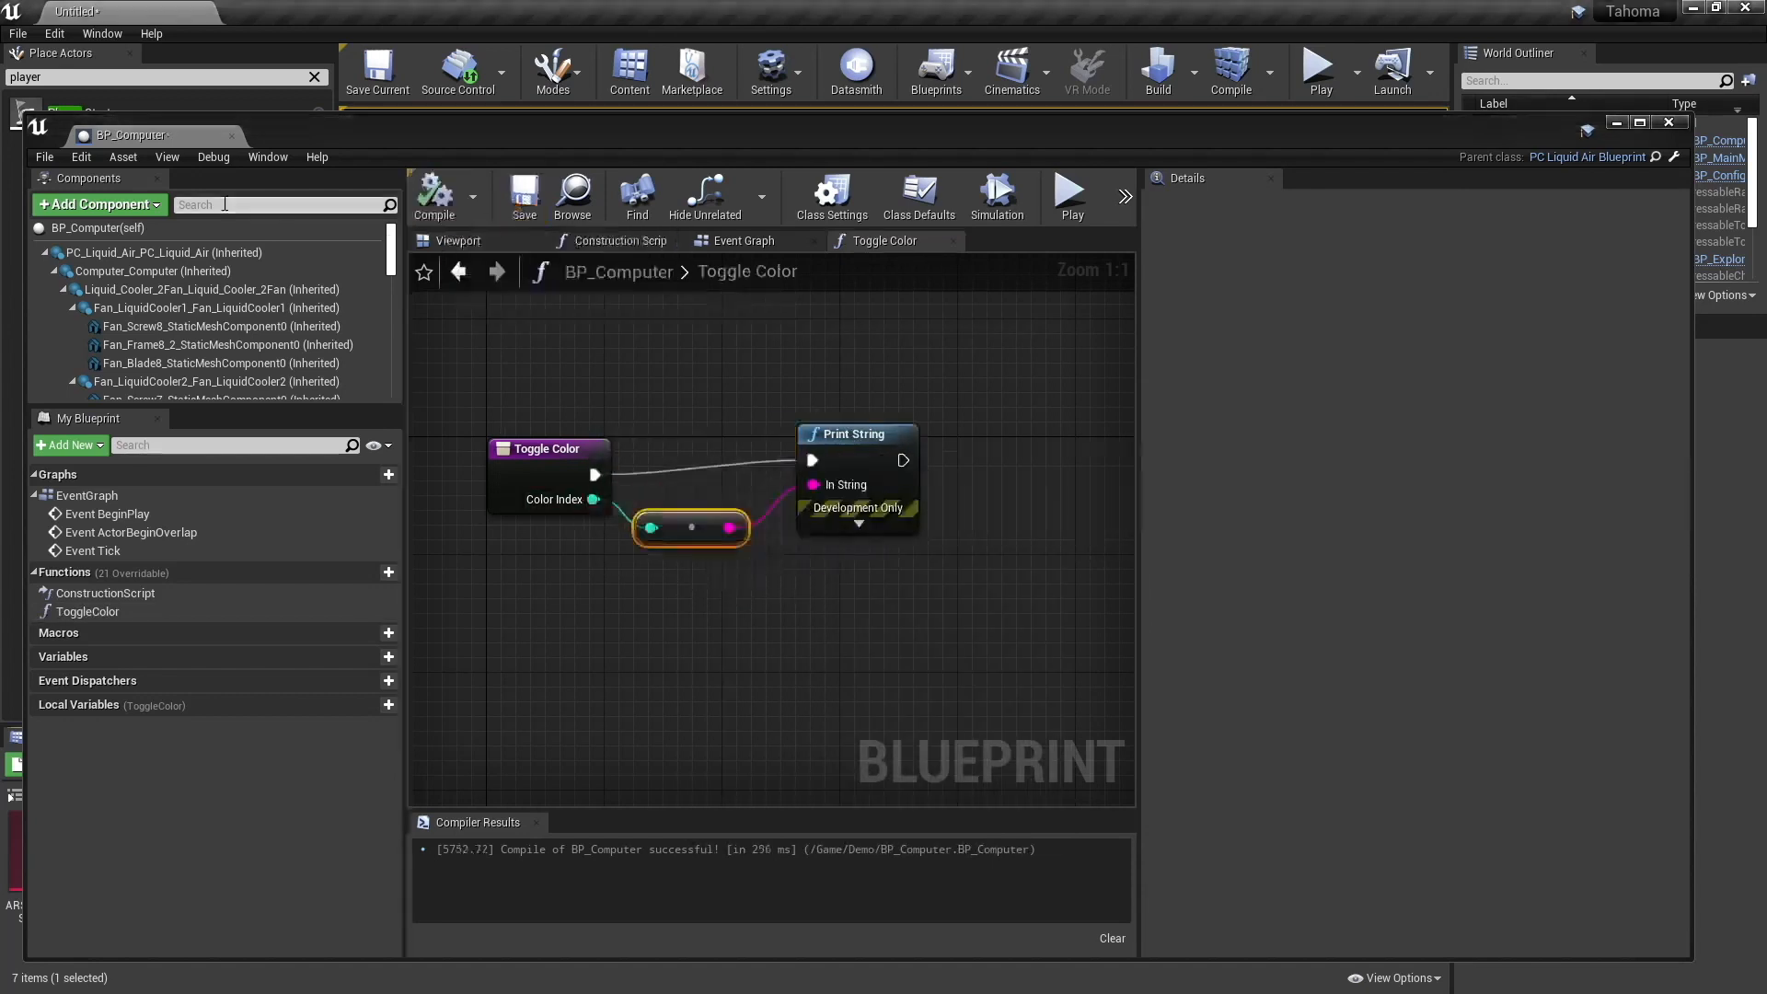
click(232, 137)
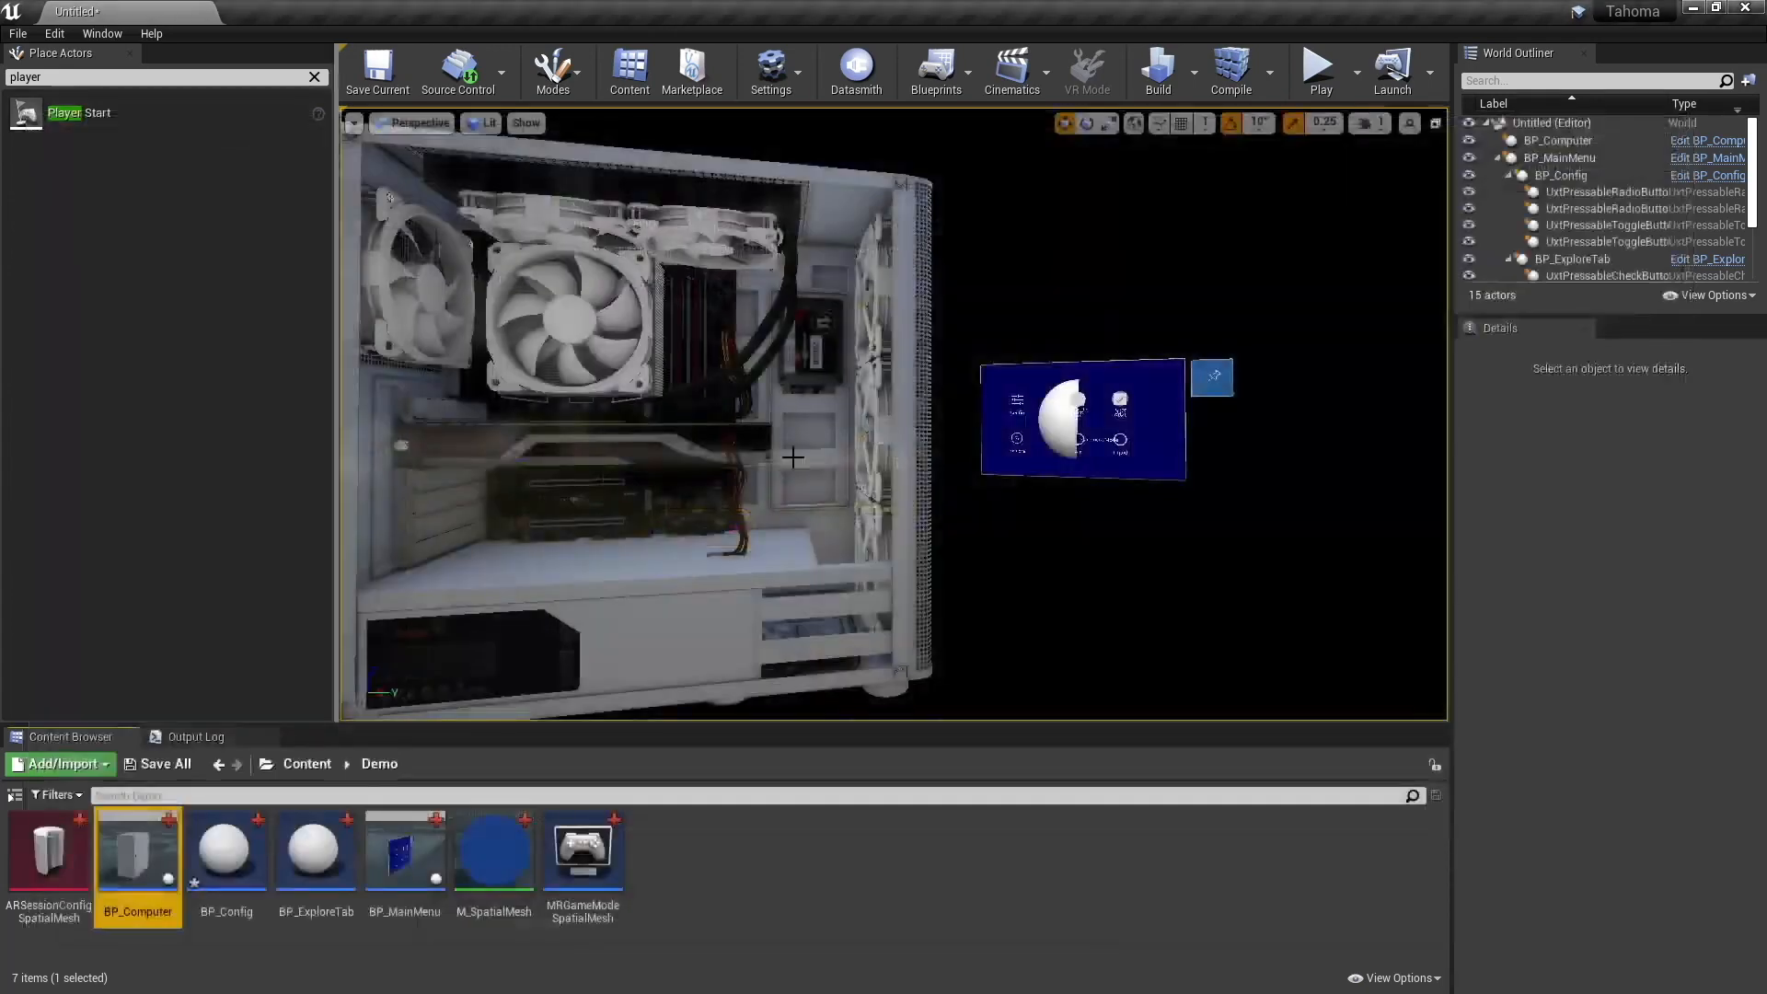
- Add the On Group Selection Changed event of UxtToggleGroupColor to BP_Config's event graph
middle_drag(792, 458, 924, 474)
mouse_move(1111, 550)
right_down()
mouse_move(1189, 547)
mouse_move(1141, 564)
right_up()
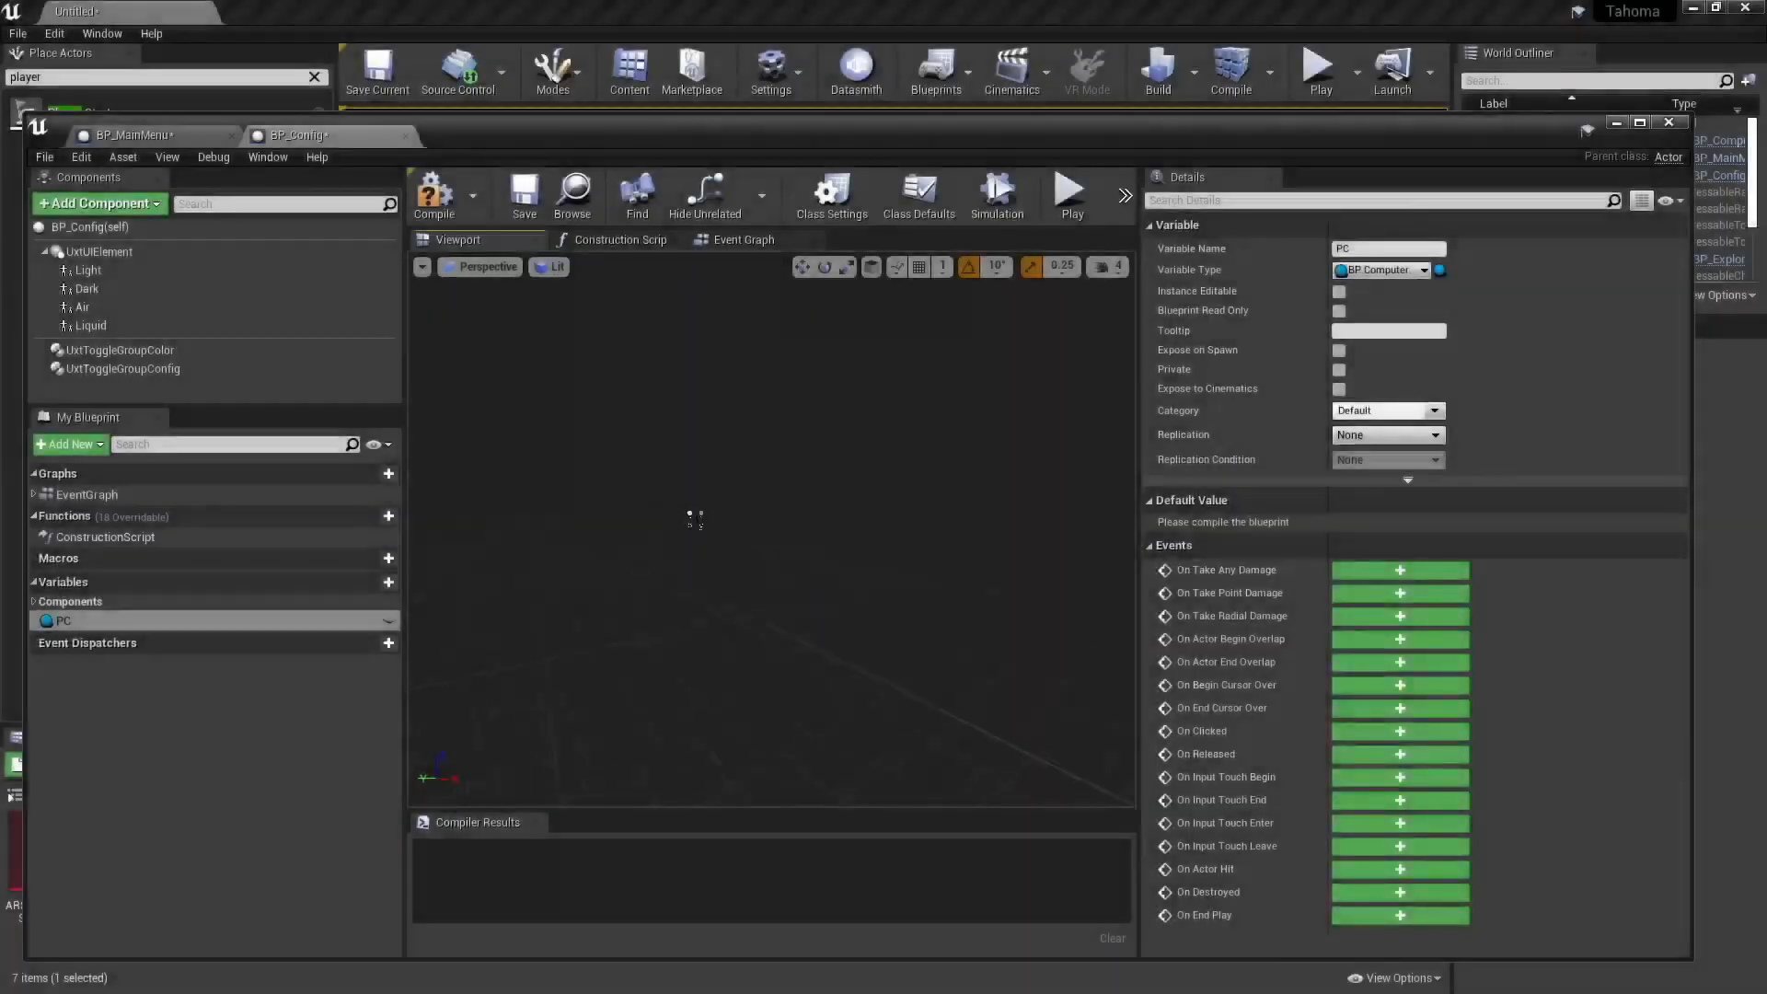
click(700, 516)
key(f)
alt+drag(847, 632, 843, 632)
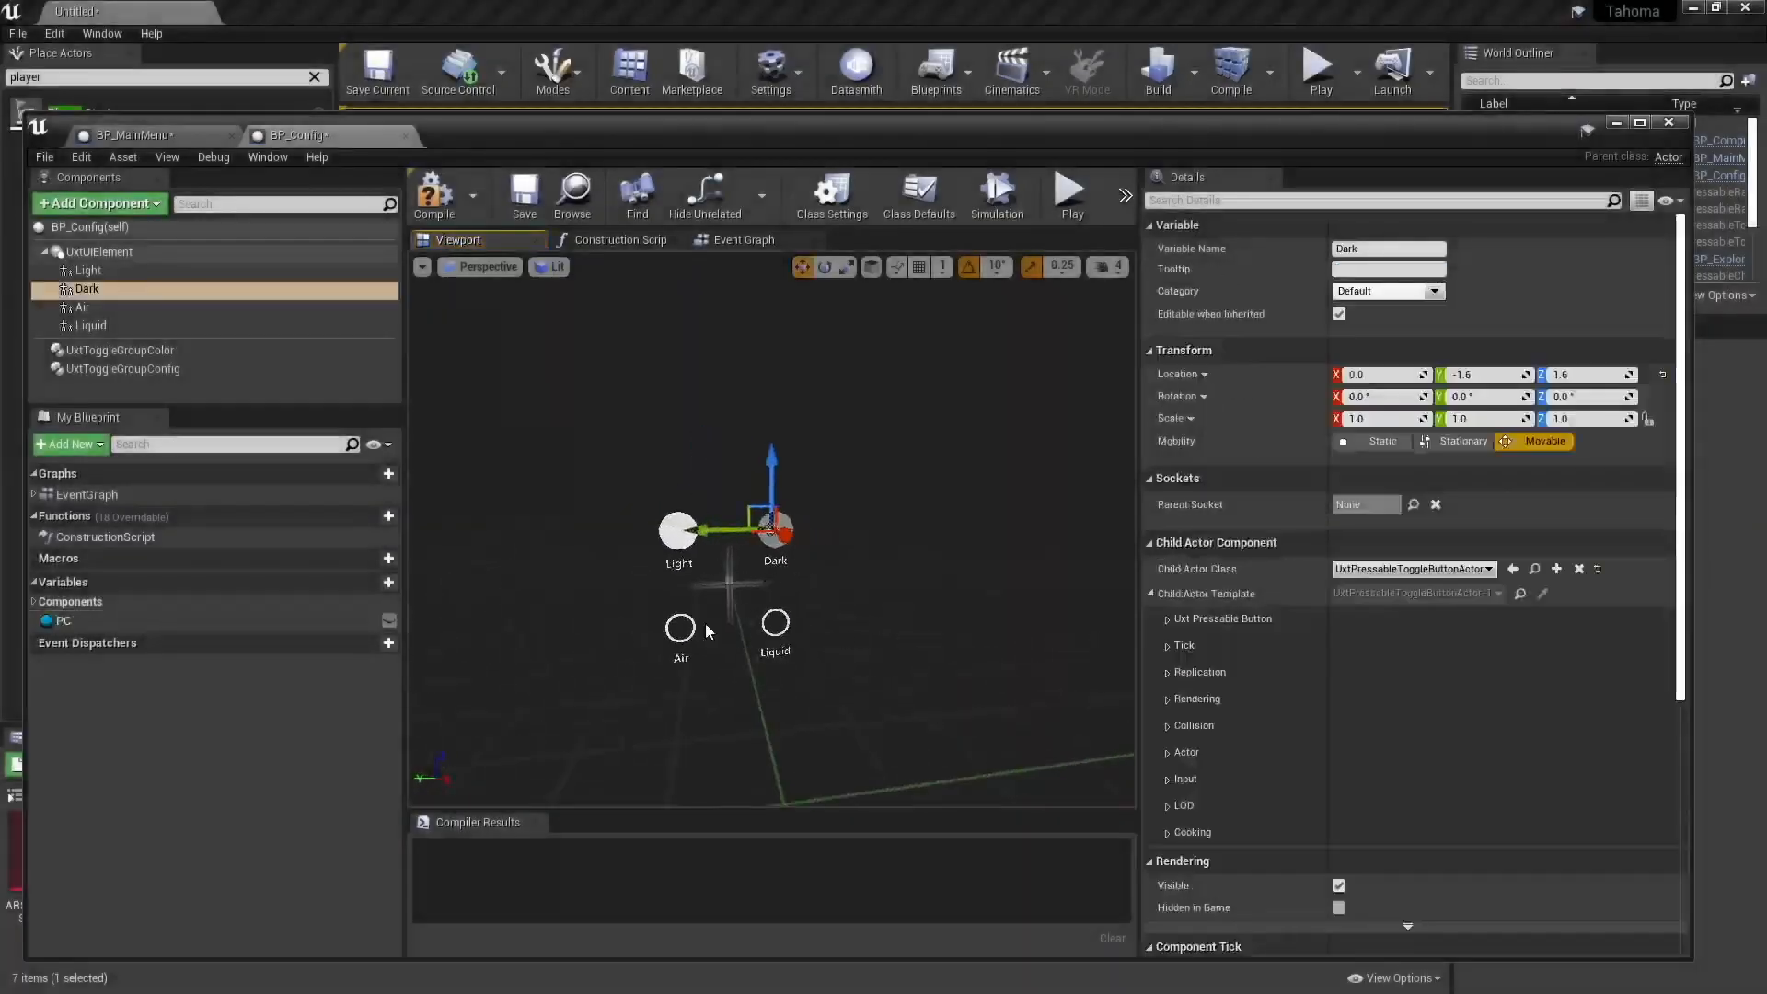
click(169, 354)
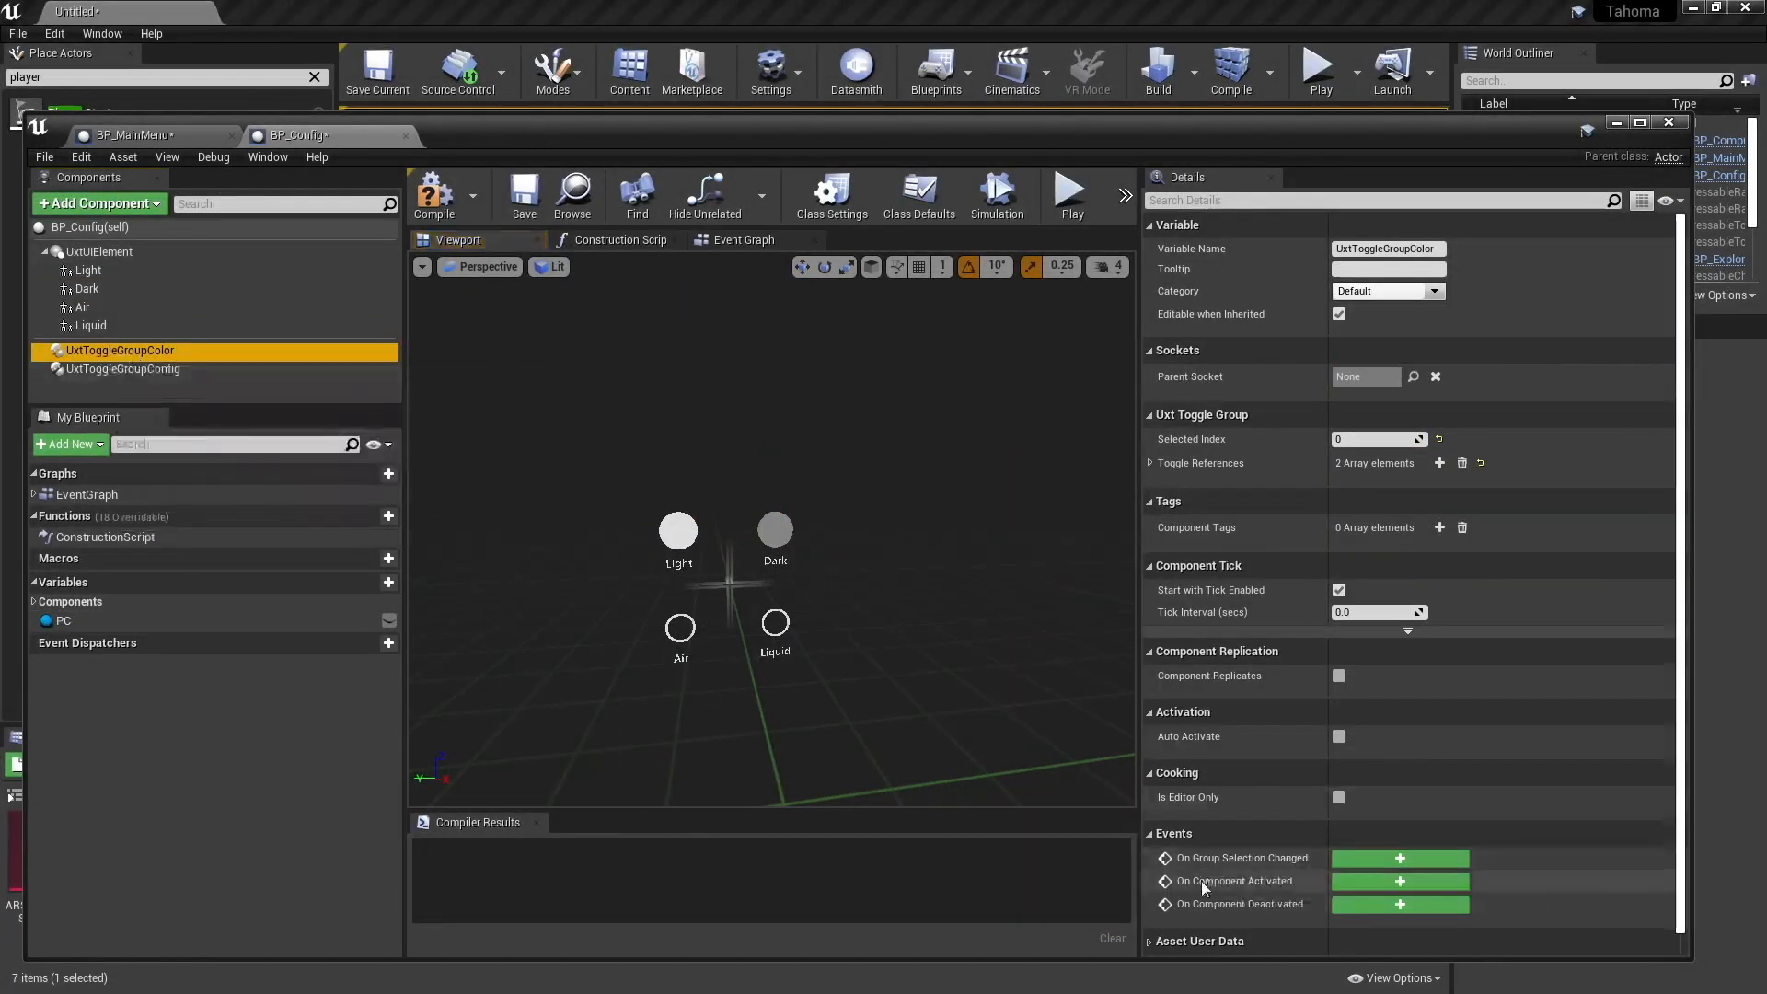
click(1394, 860)
right_drag(987, 611, 856, 577)
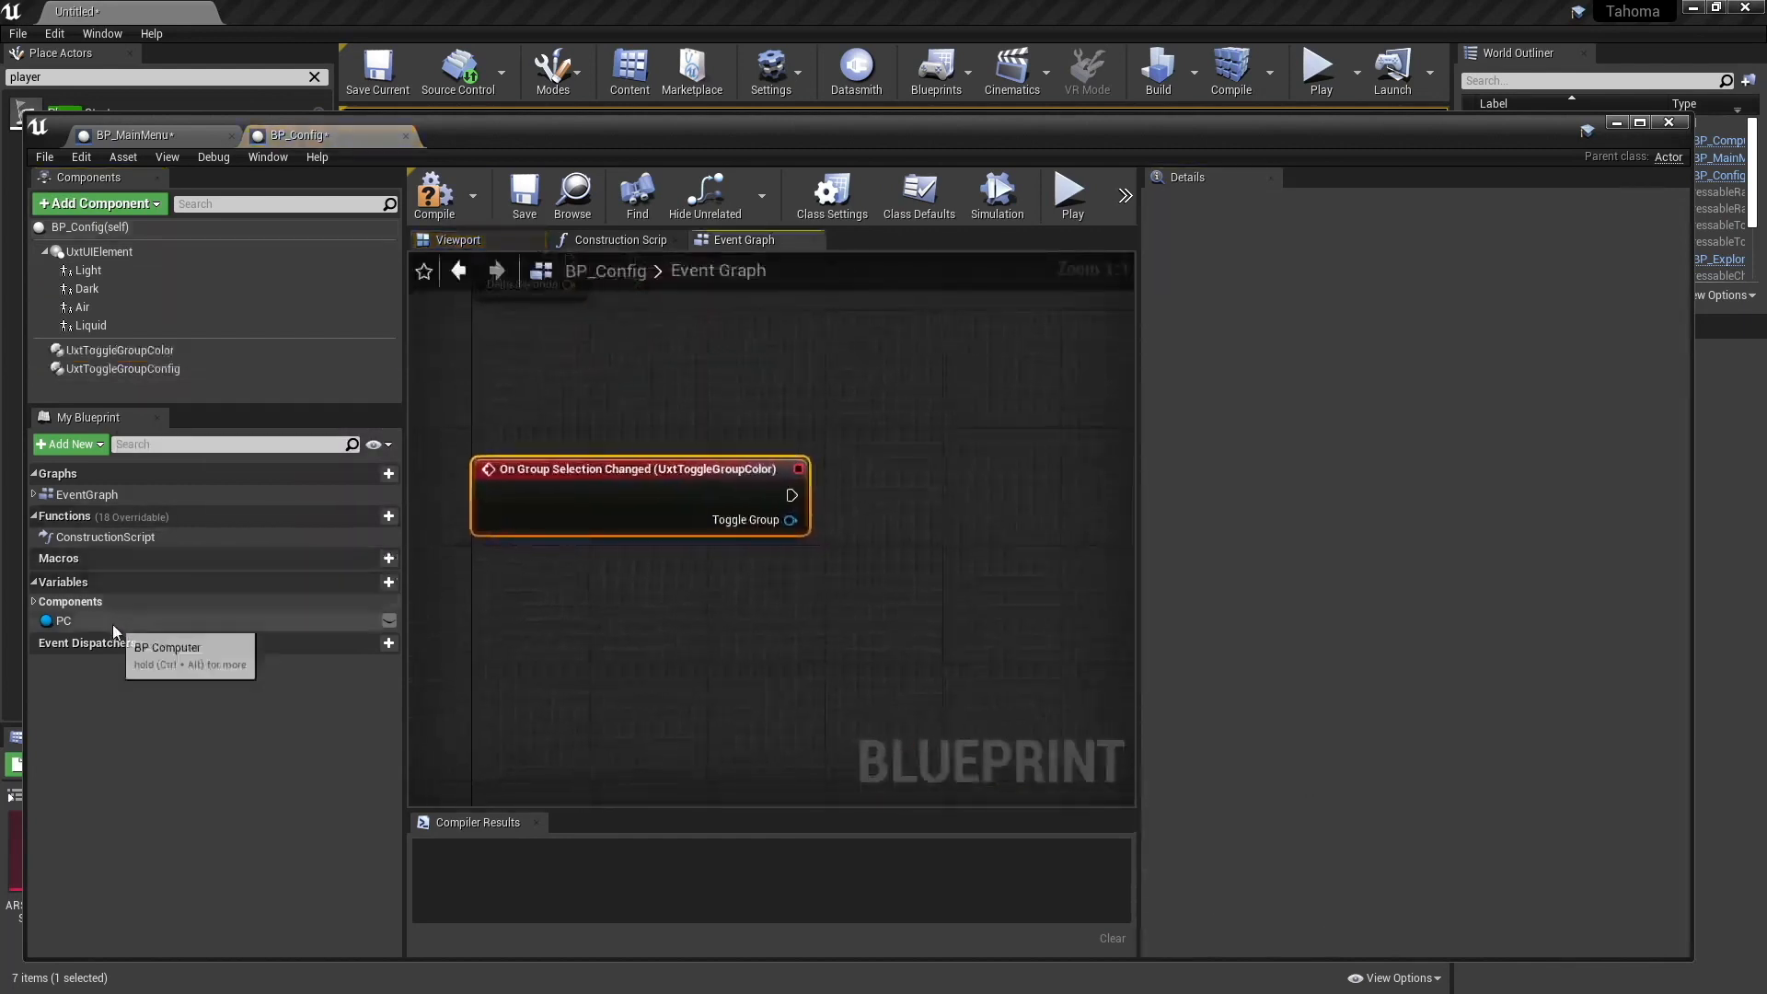
- Place a getter for the PC variable and call BP_Computer's Toggle Color function on it
drag(112, 622, 723, 605)
click(773, 627)
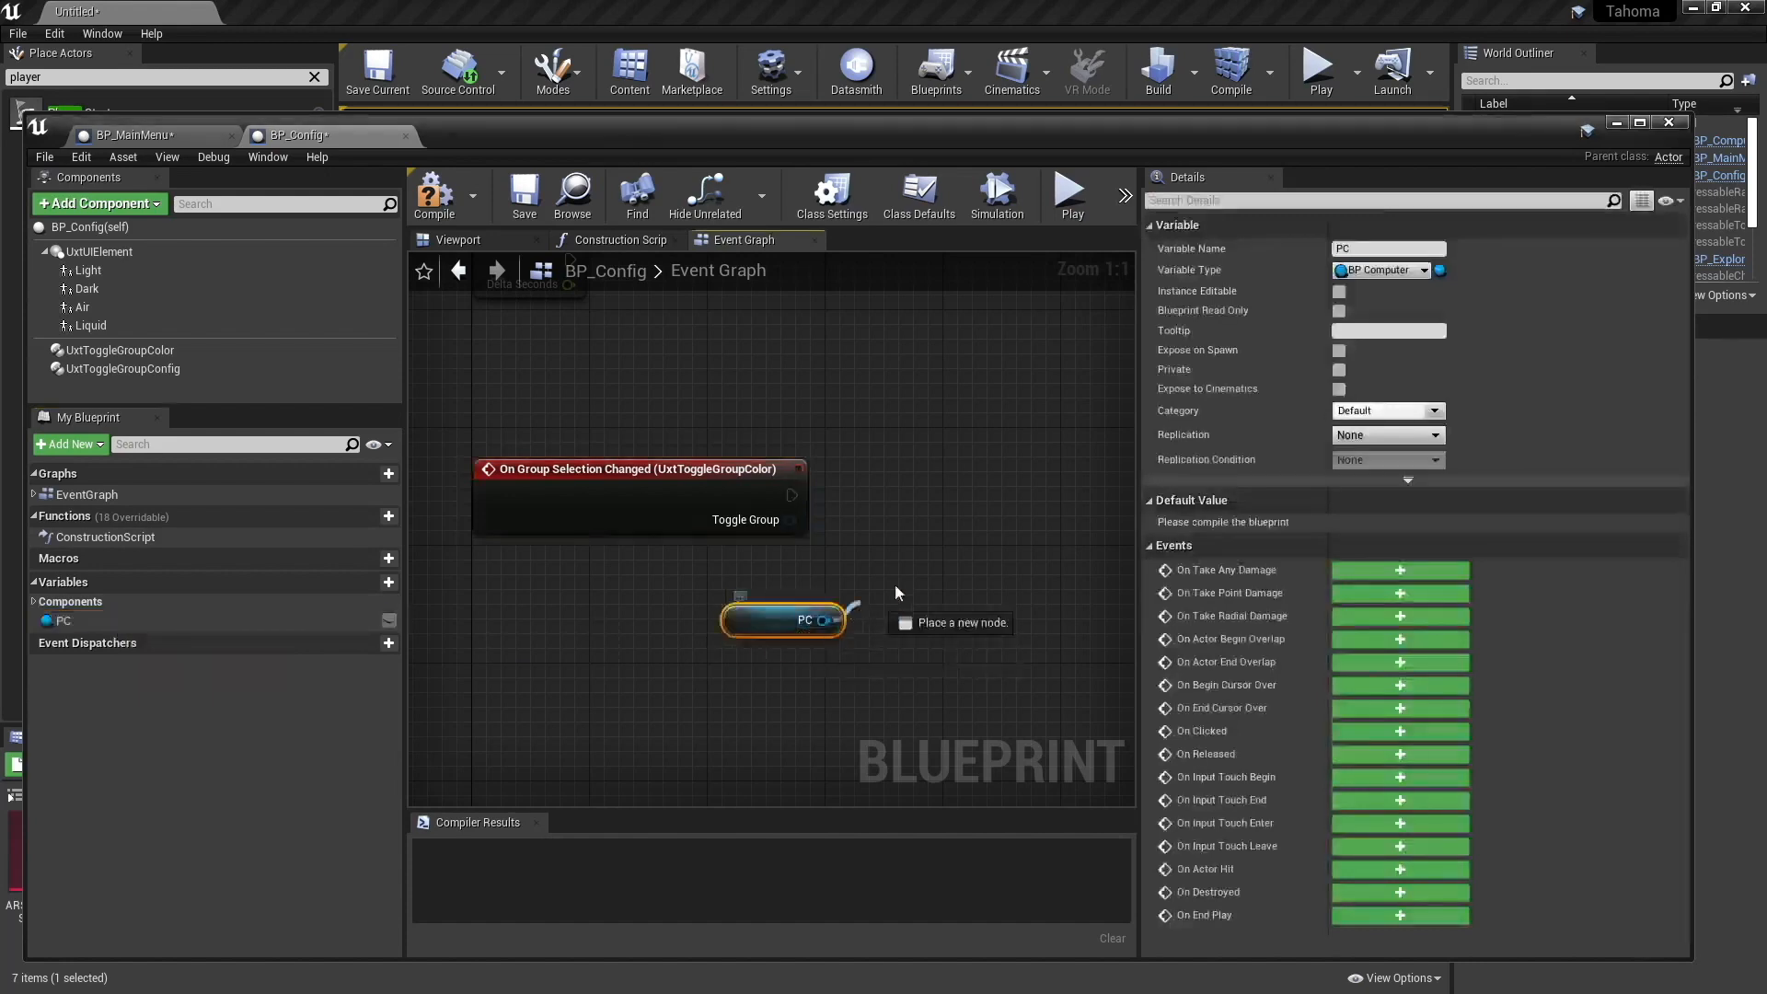
drag(916, 597, 924, 564)
text(togg)
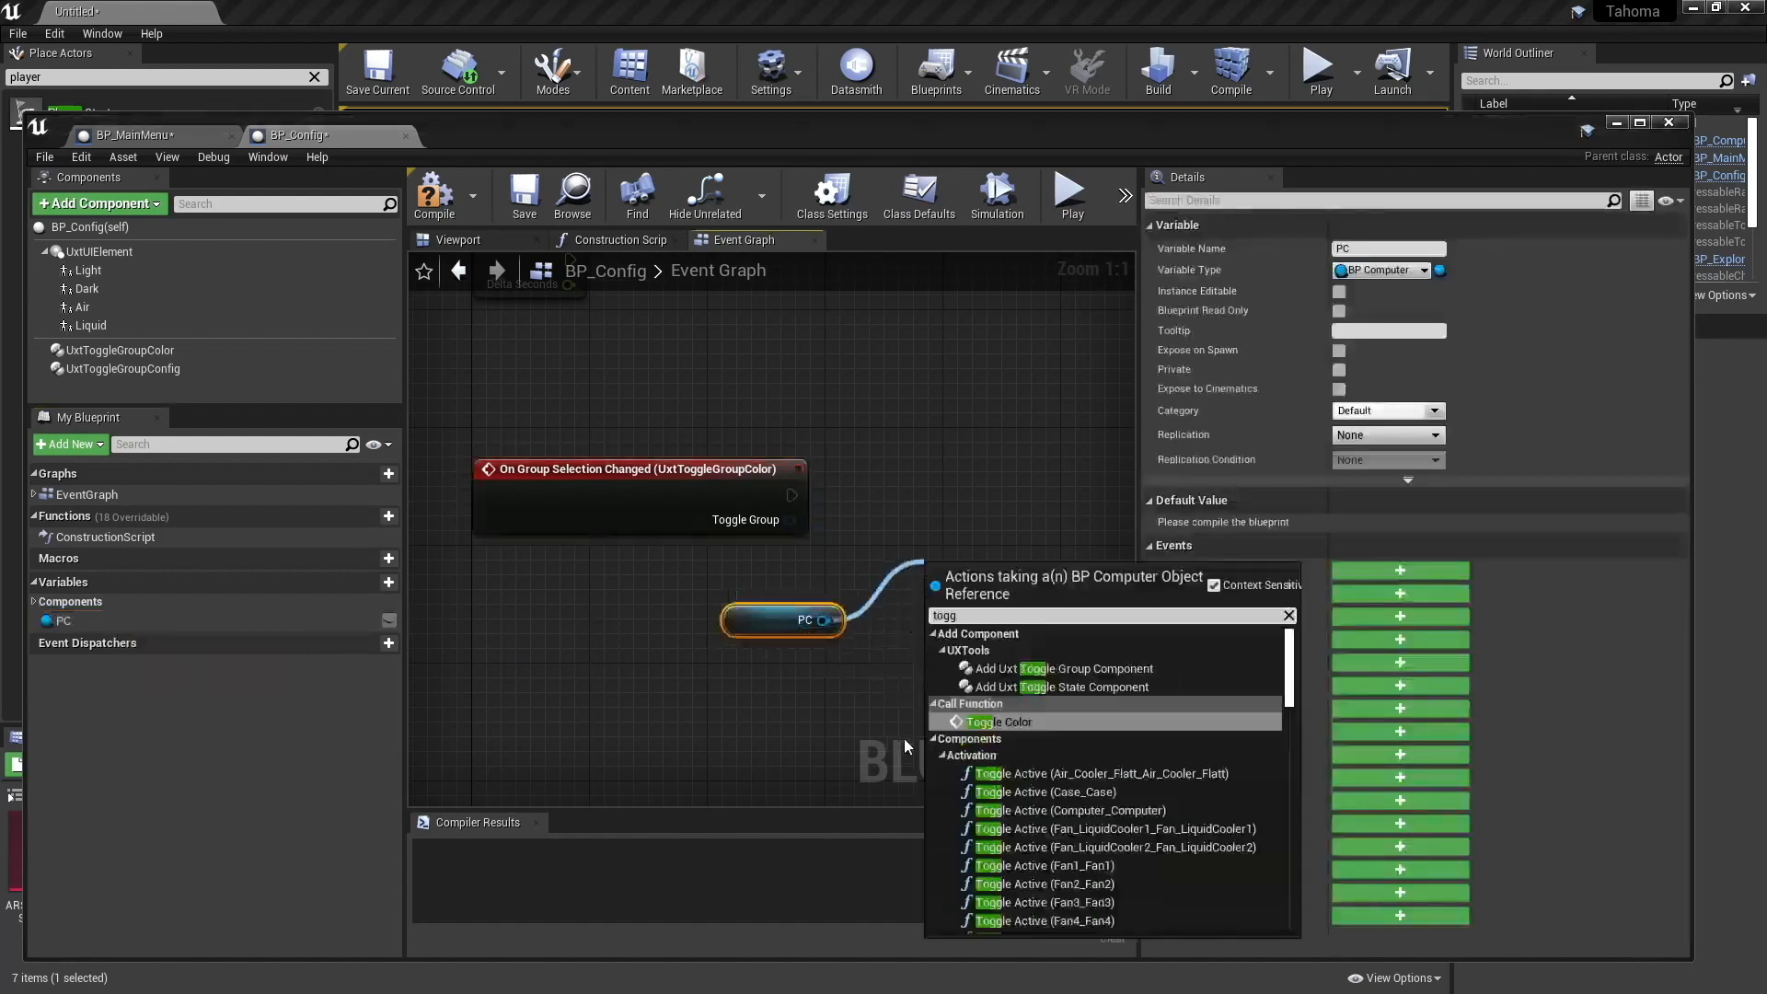
click(996, 722)
right_drag(902, 651, 624, 581)
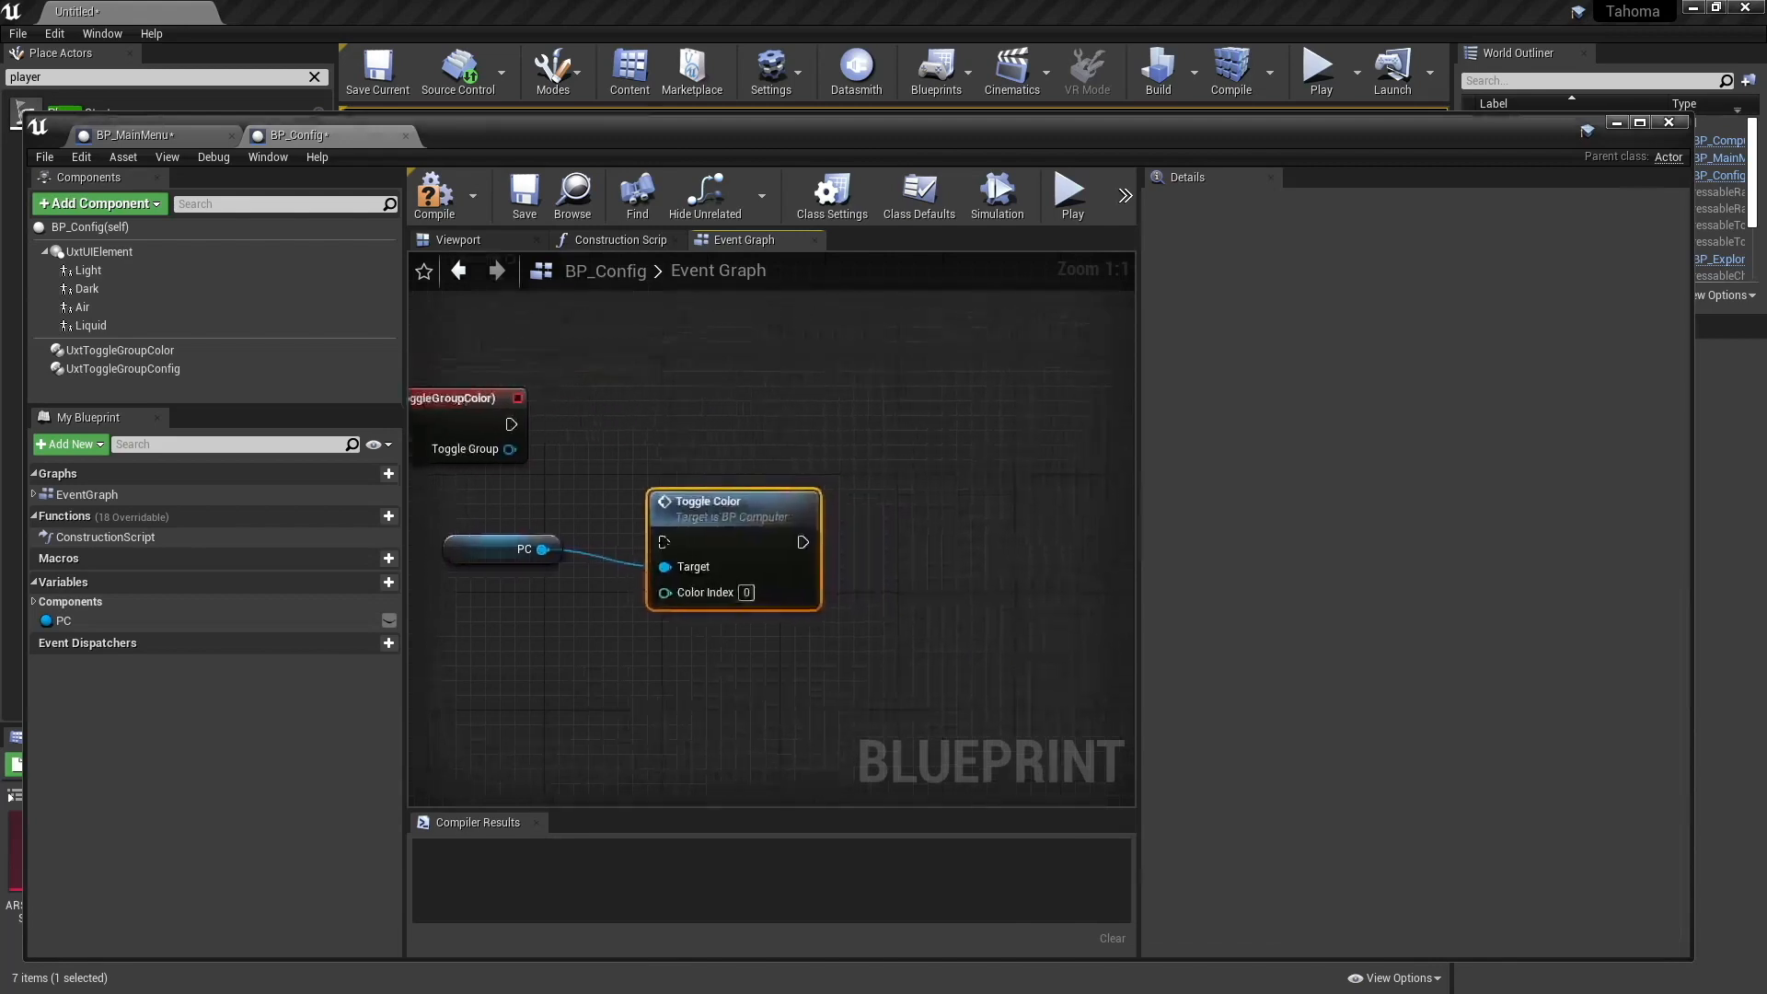
drag(706, 518, 809, 414)
right_drag(528, 581, 600, 611)
drag(614, 580, 696, 545)
text(is val)
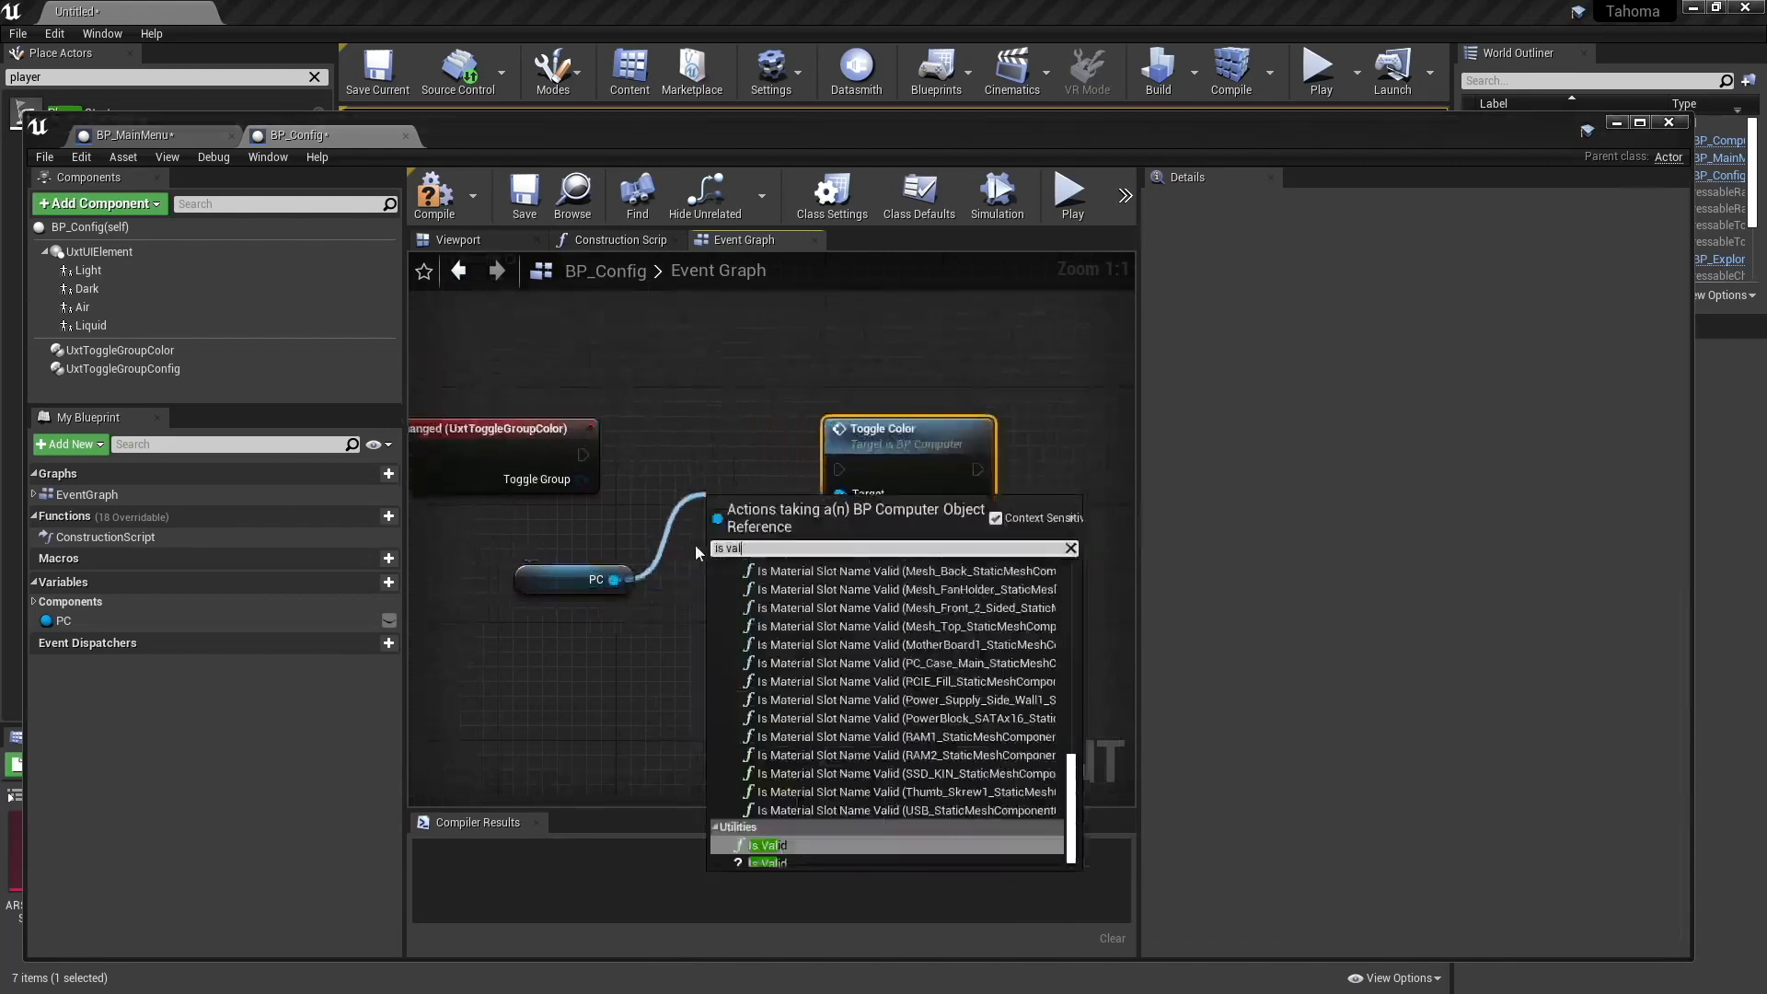
click(778, 844)
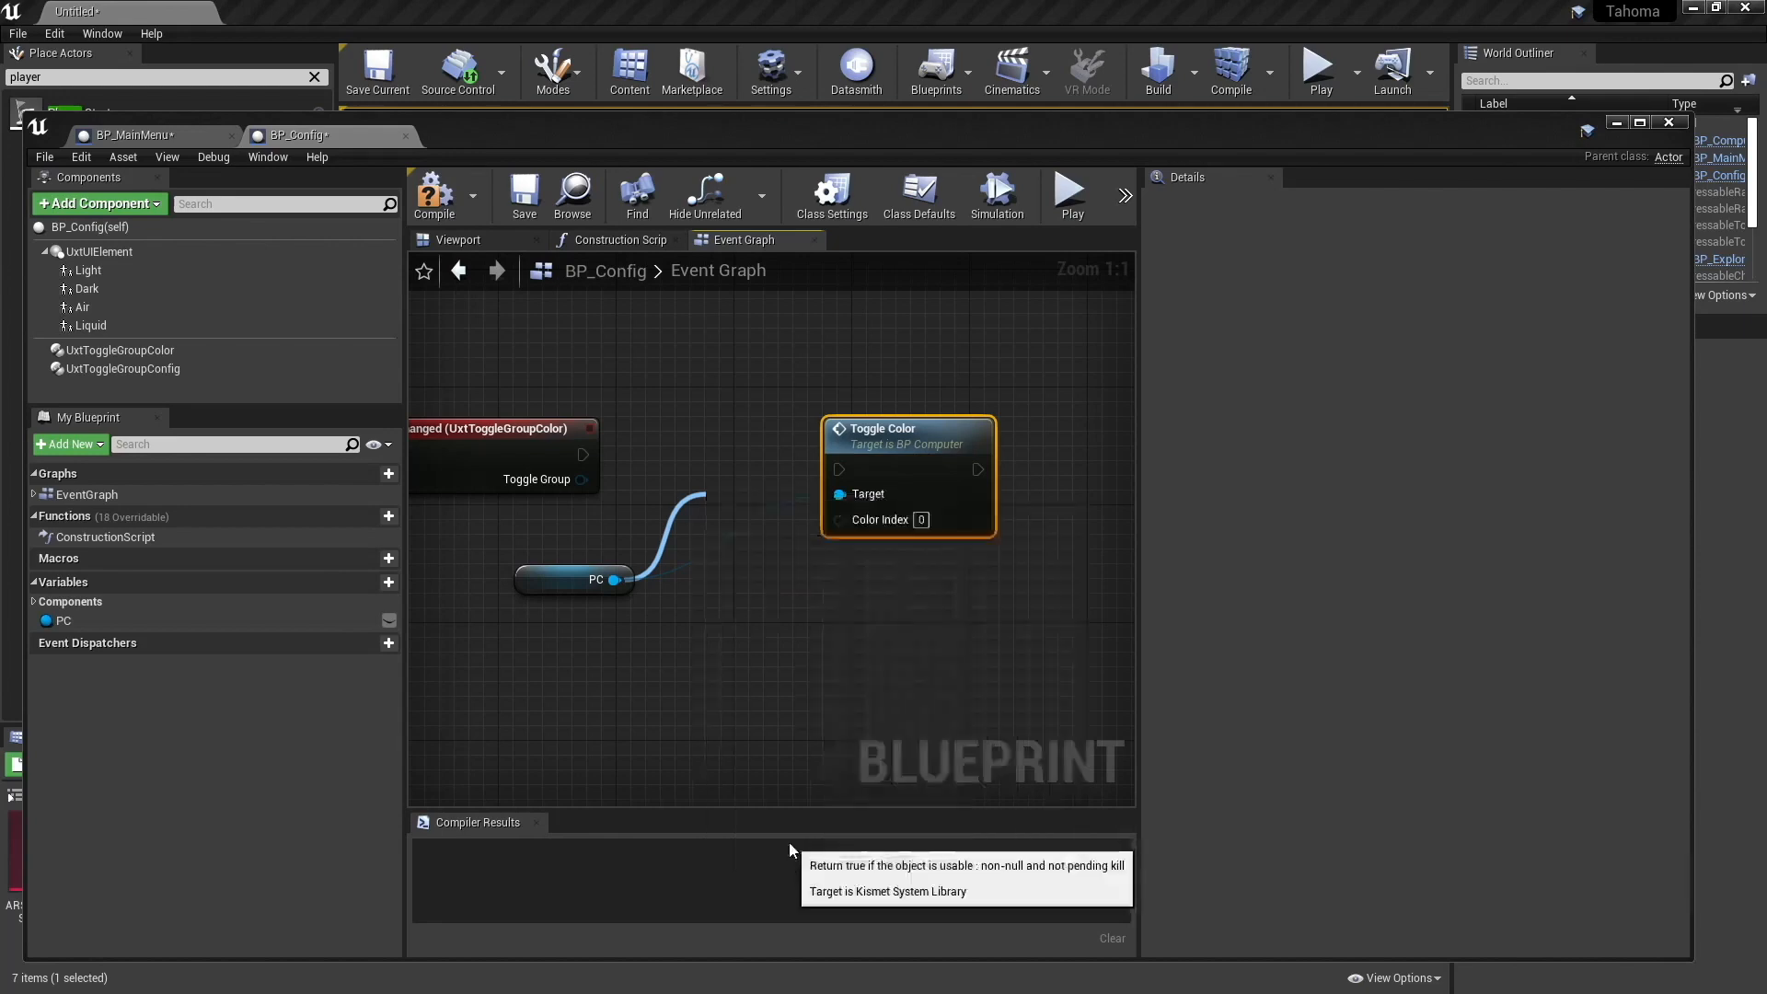
key(Delete)
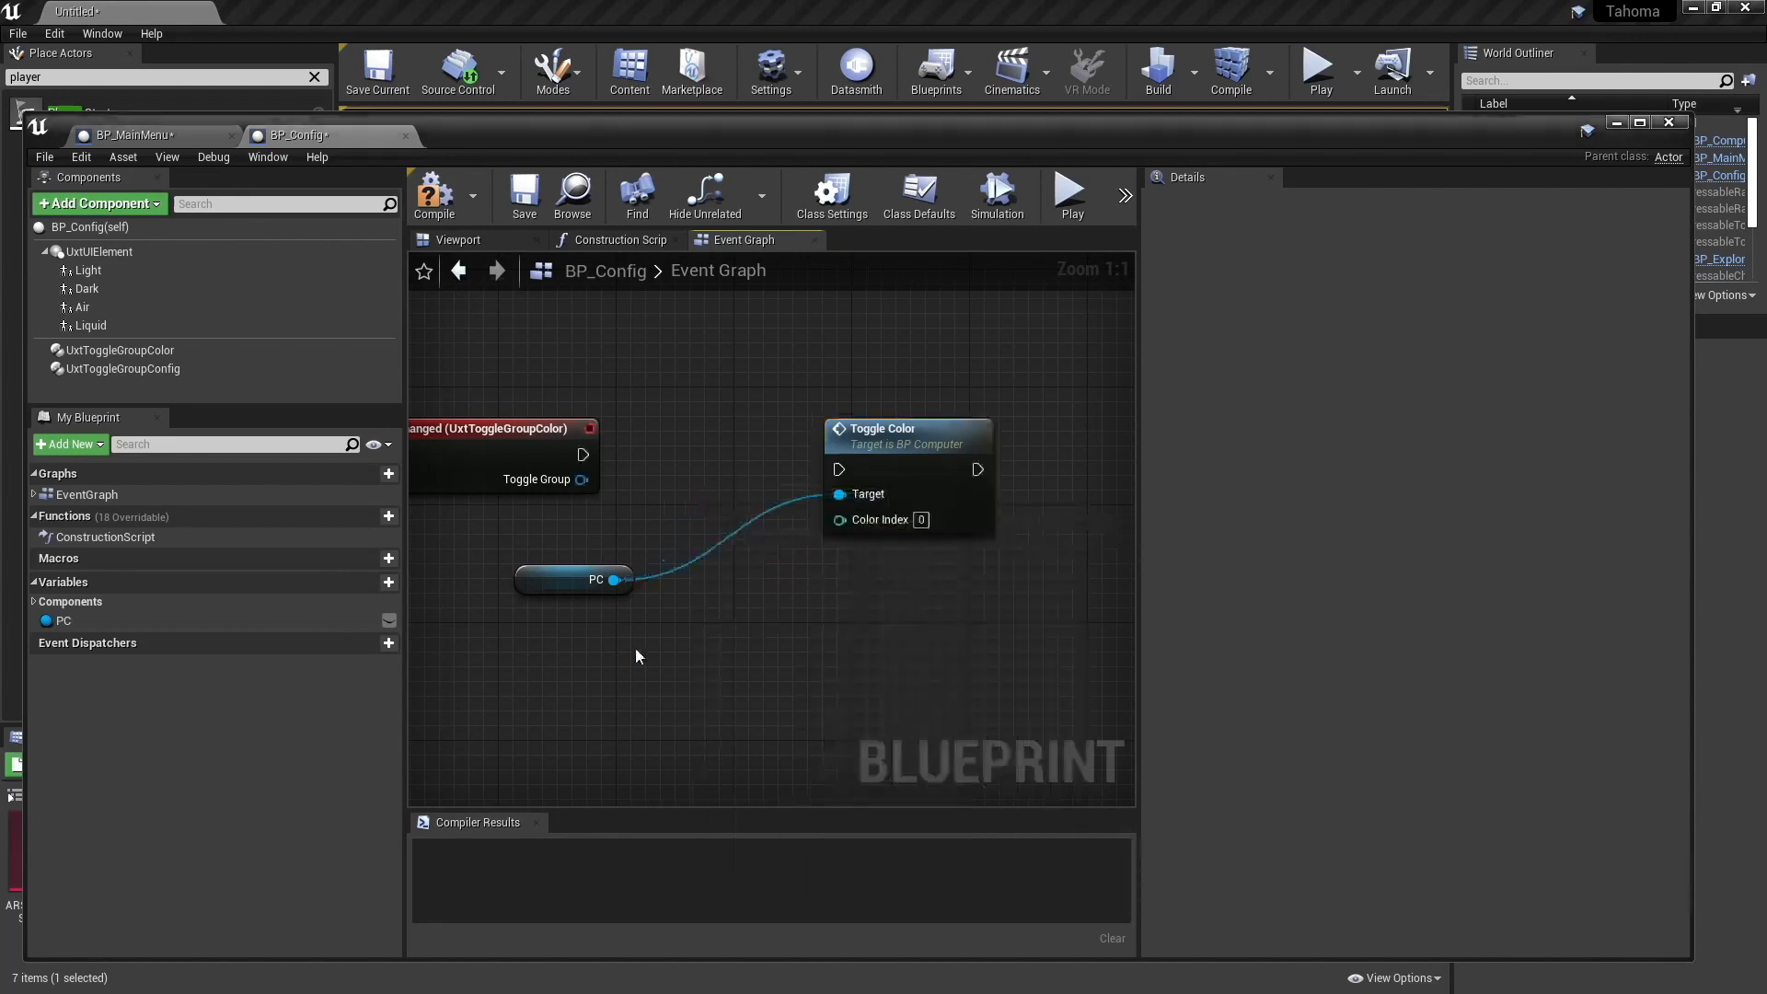
- Add the branching Is Valid node for PC and wire it between the group selection event and Toggle Color
drag(625, 582, 701, 486)
text(is val)
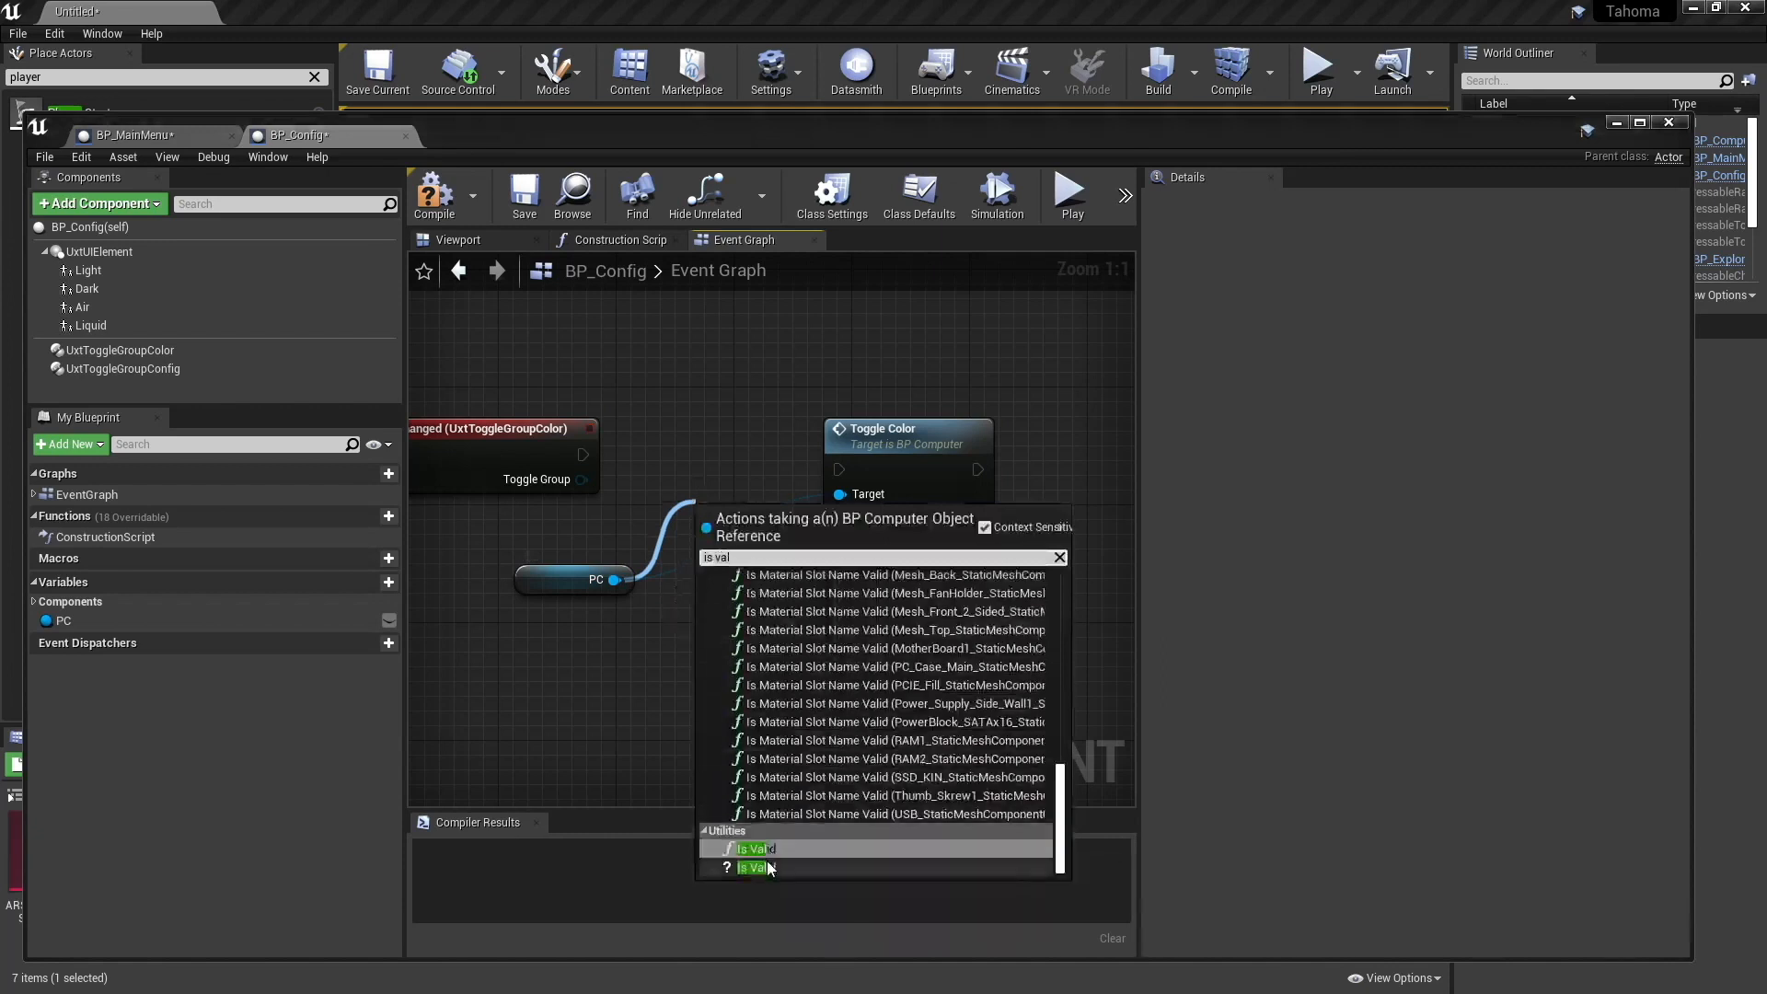
click(760, 868)
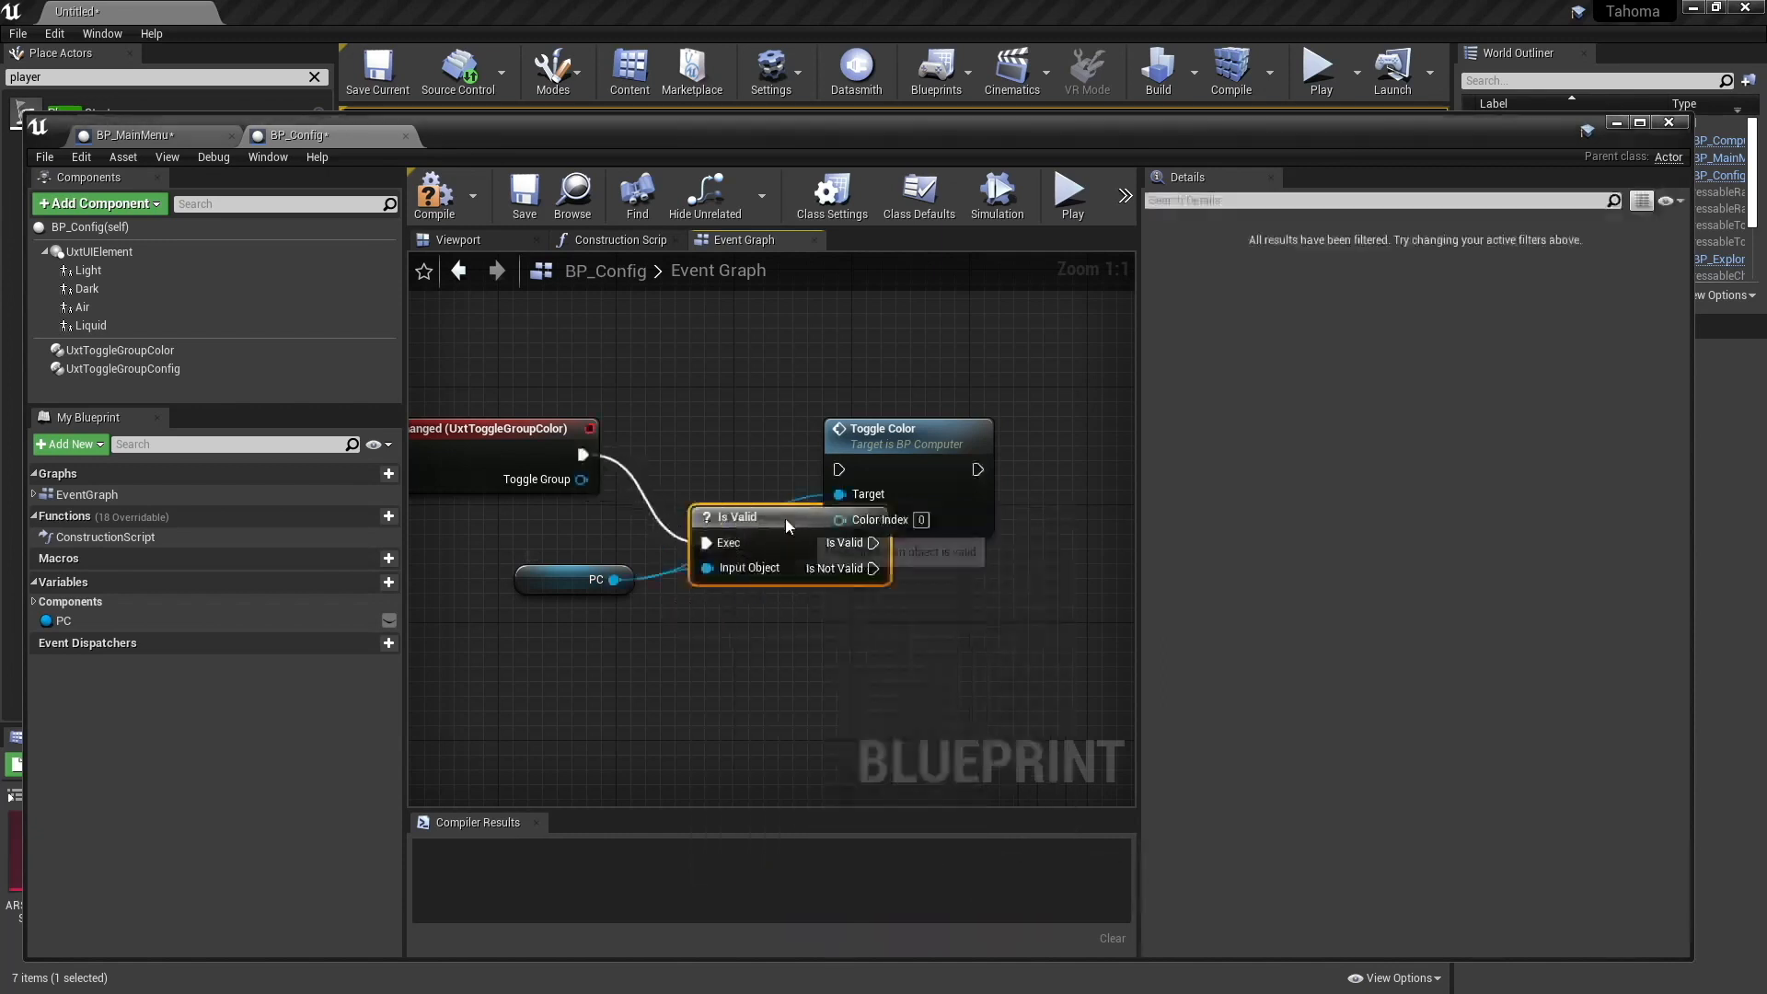
drag(746, 517, 703, 400)
drag(897, 430, 983, 385)
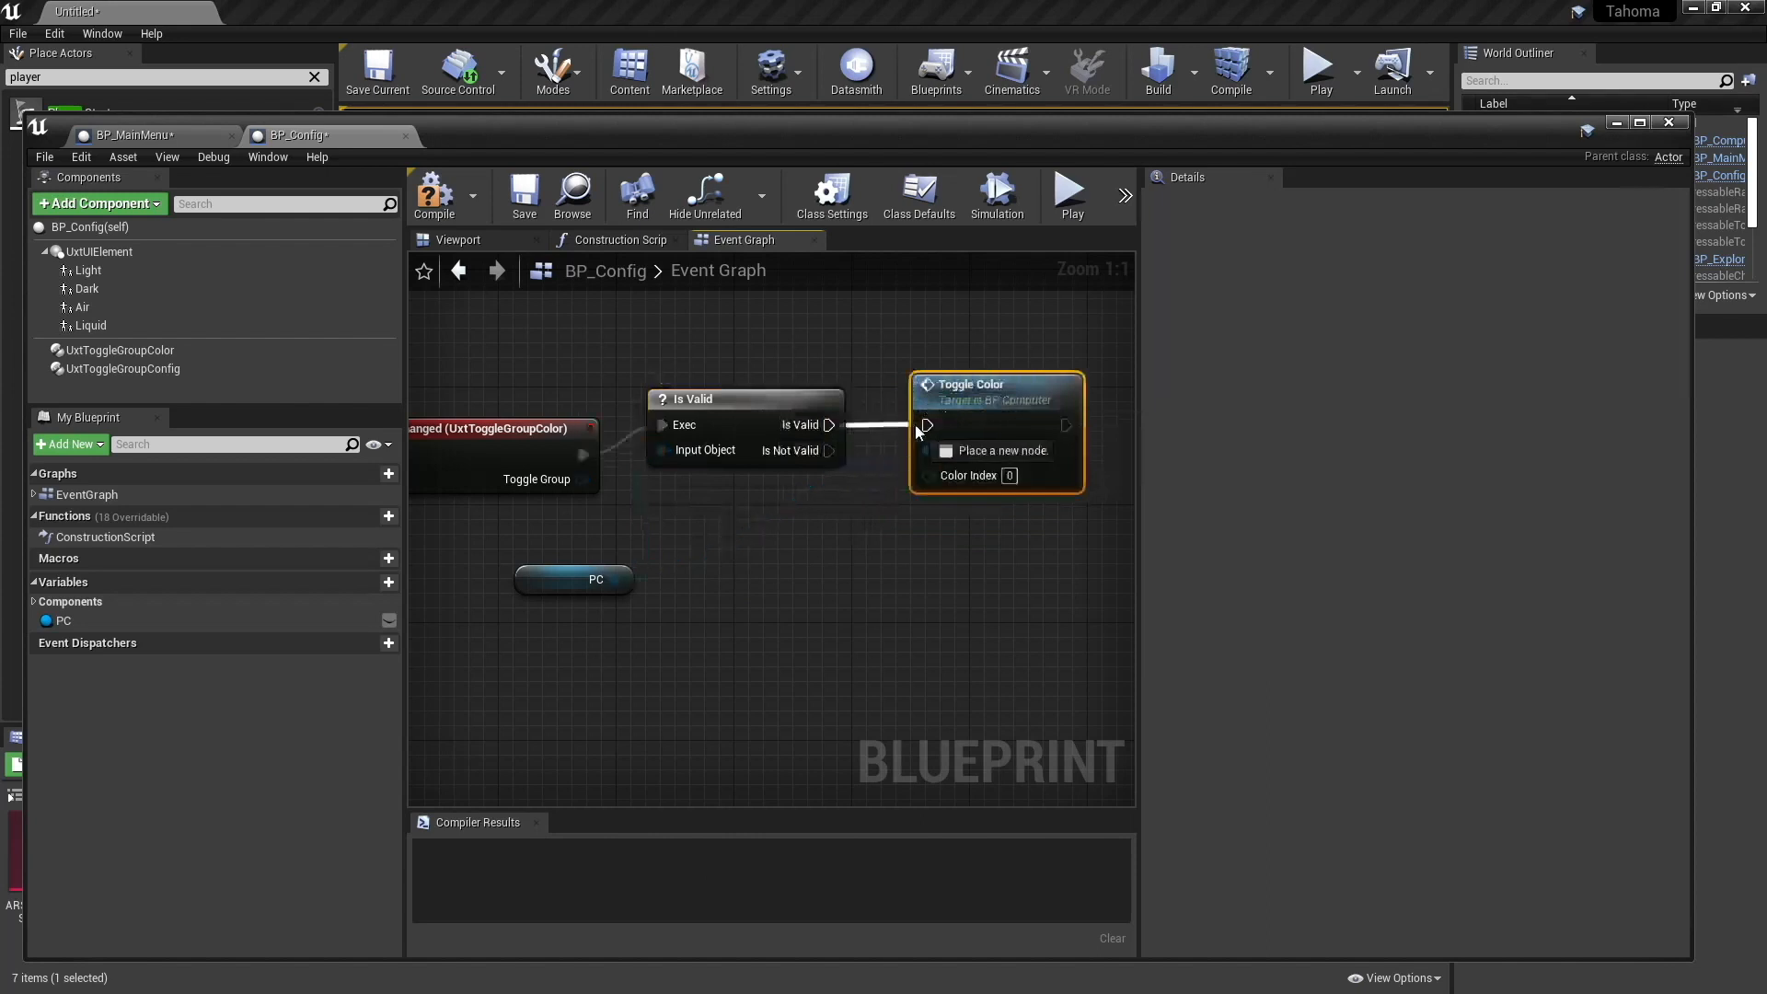
right_drag(776, 533, 775, 582)
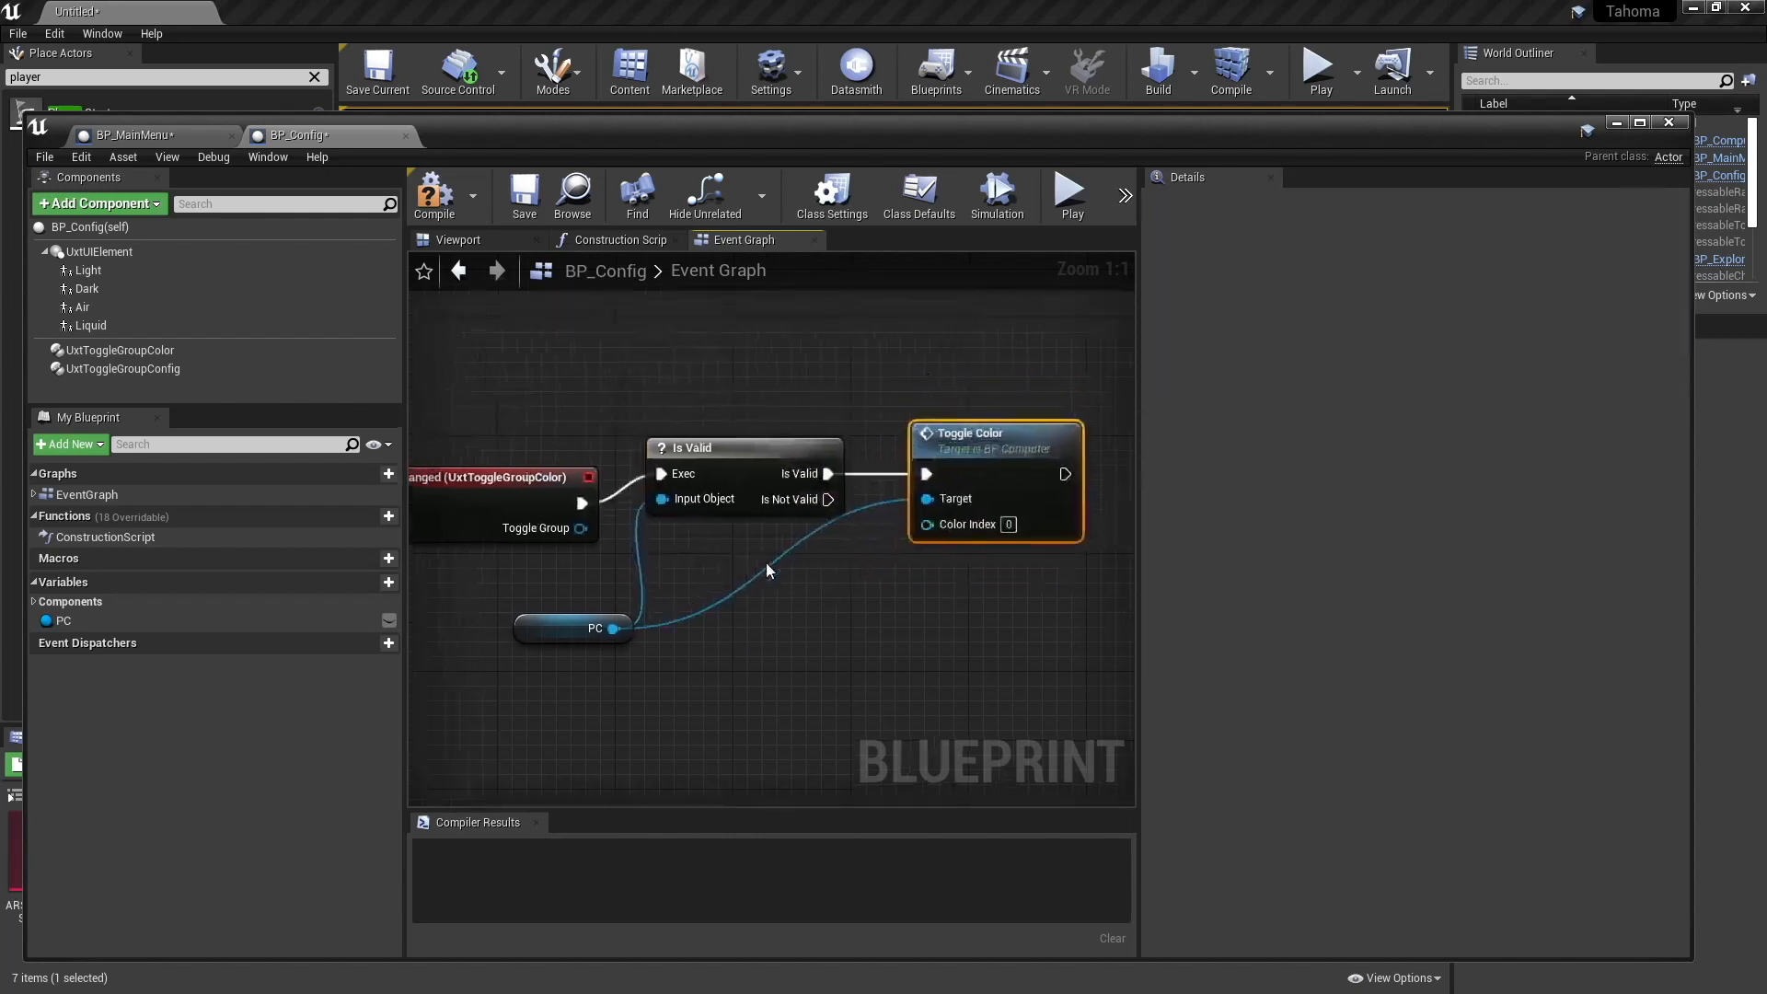
- Get Selected Index from the event's Toggle Group and feed it into Toggle Color's Color Index input
drag(581, 527, 723, 594)
text(selec)
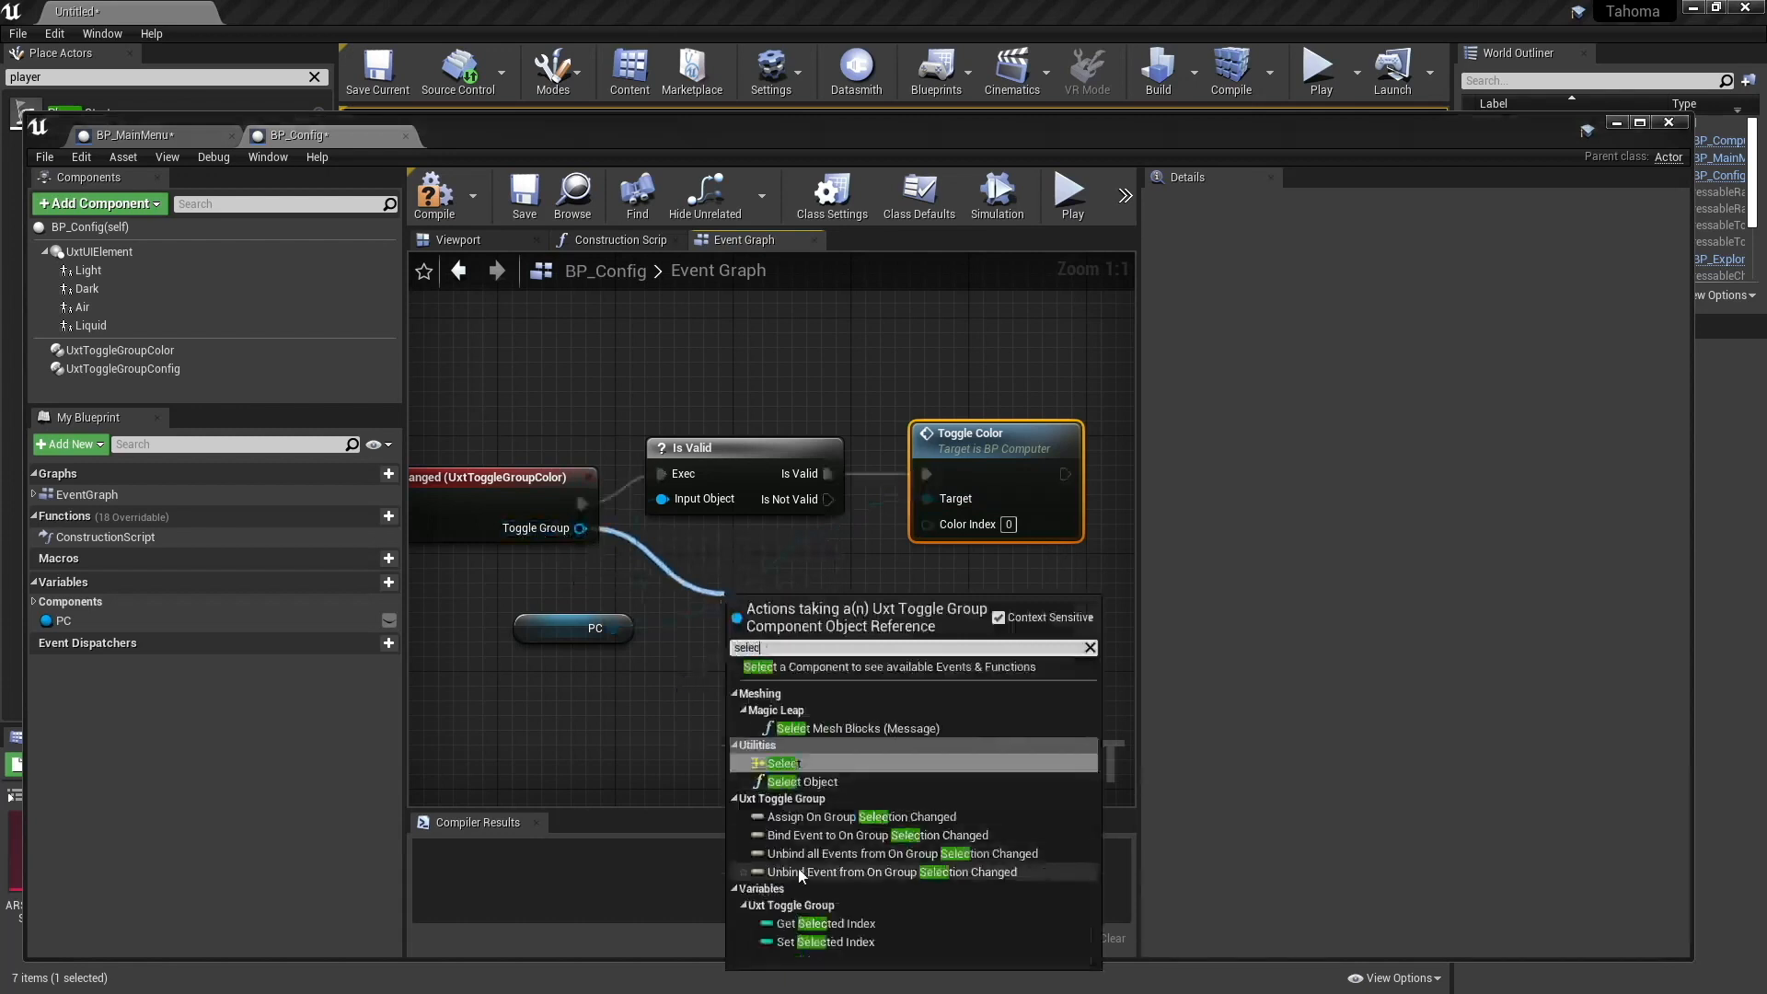
click(826, 923)
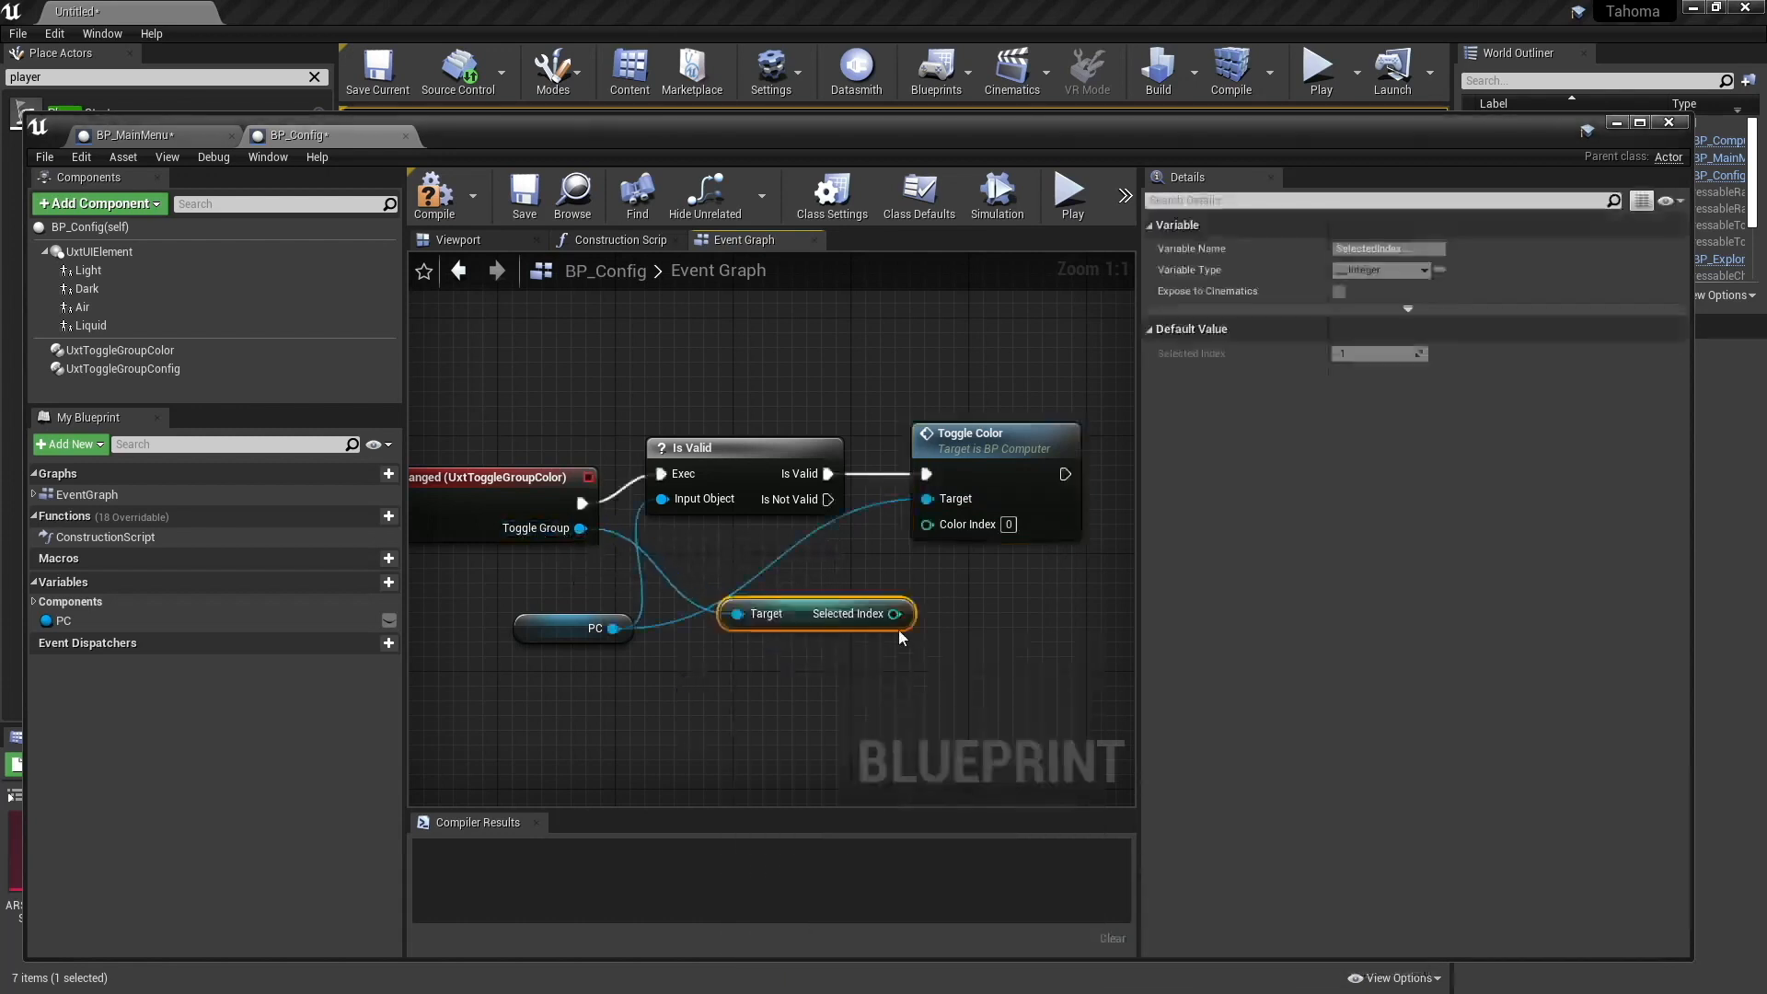
drag(894, 615, 936, 527)
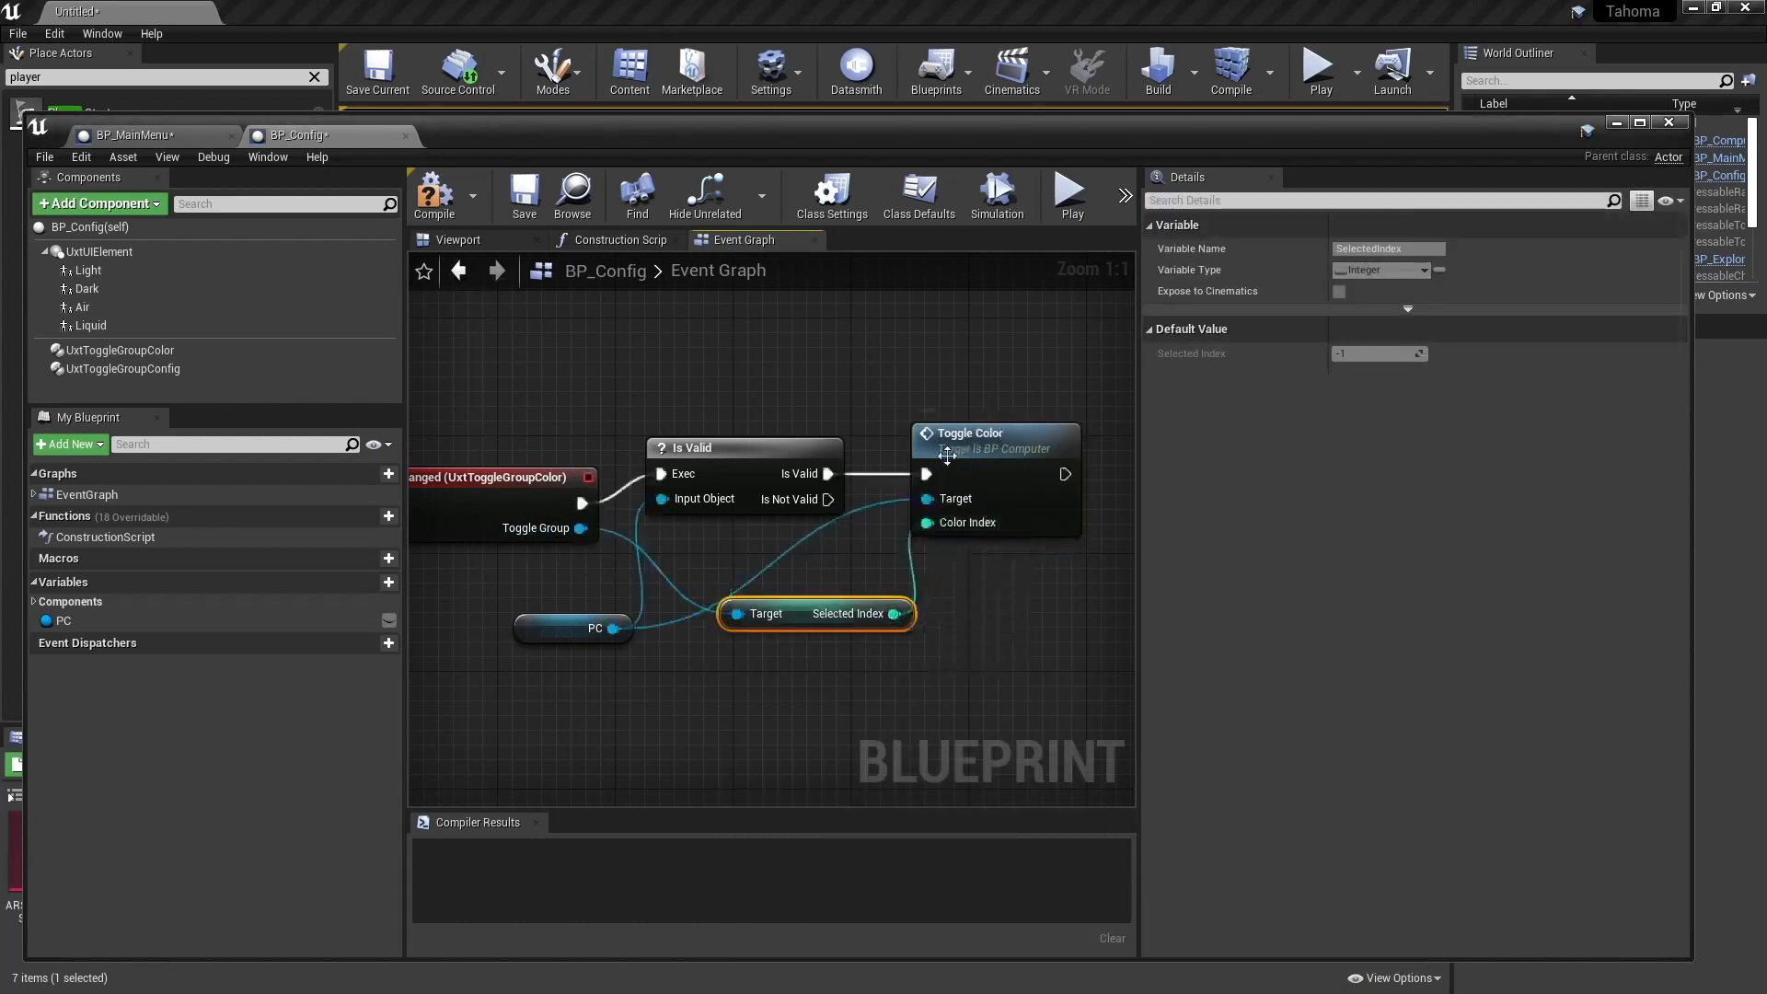
- Align the selection event, Is Valid and Toggle Color nodes in a straight row and compile BP_Config
right_drag(951, 611, 862, 567)
drag(954, 643, 669, 443)
drag(653, 414, 696, 444)
click(691, 405)
right_drag(675, 376, 813, 398)
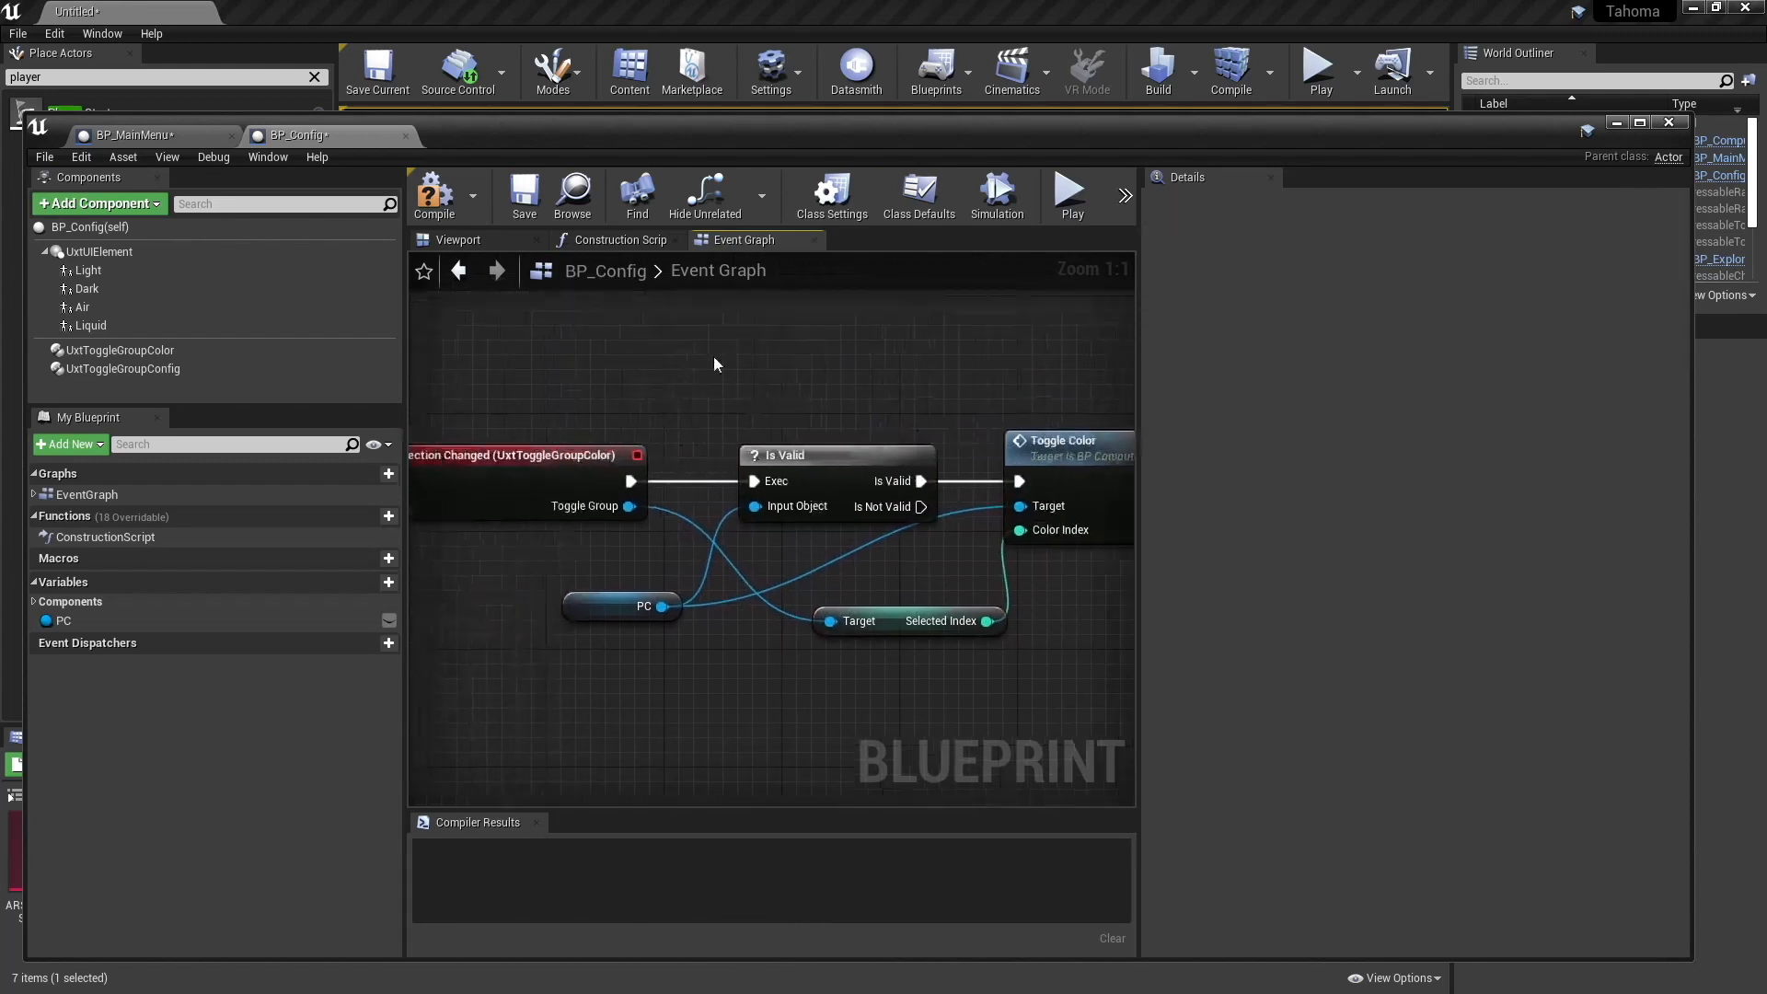
click(434, 195)
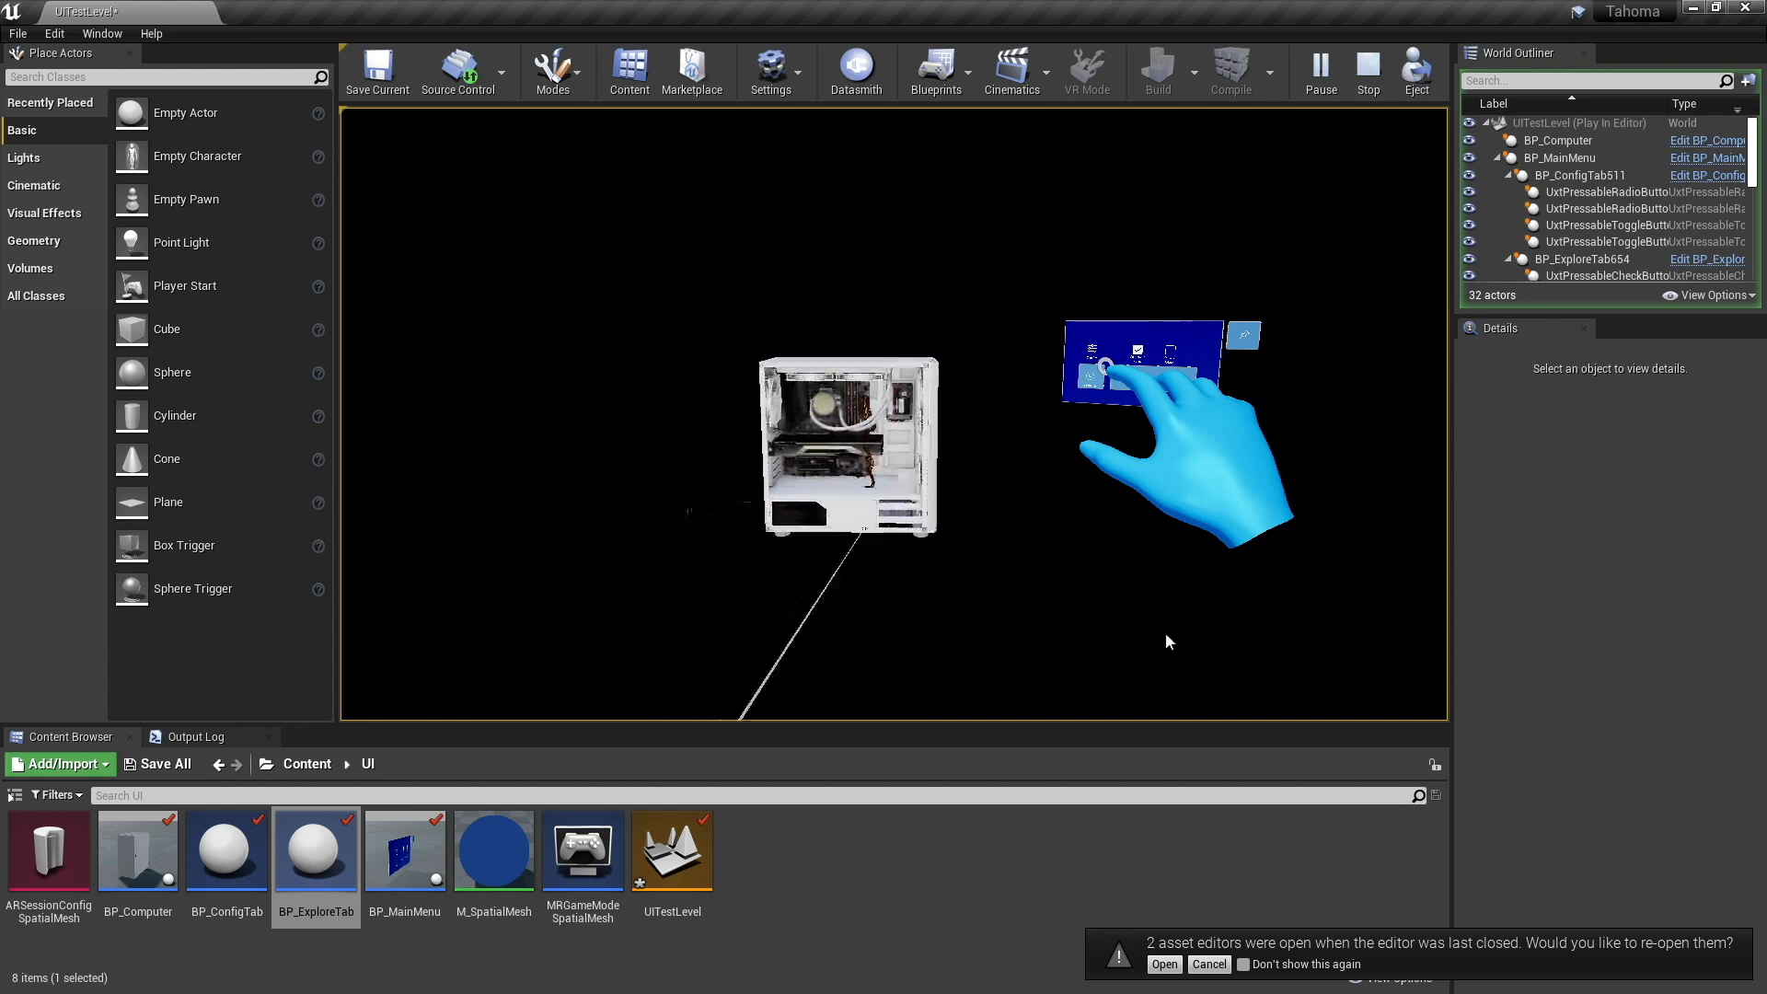
- Stop the play session in UITestLevel and open BP_ExploreTab to view its whole event graph
key(Escape)
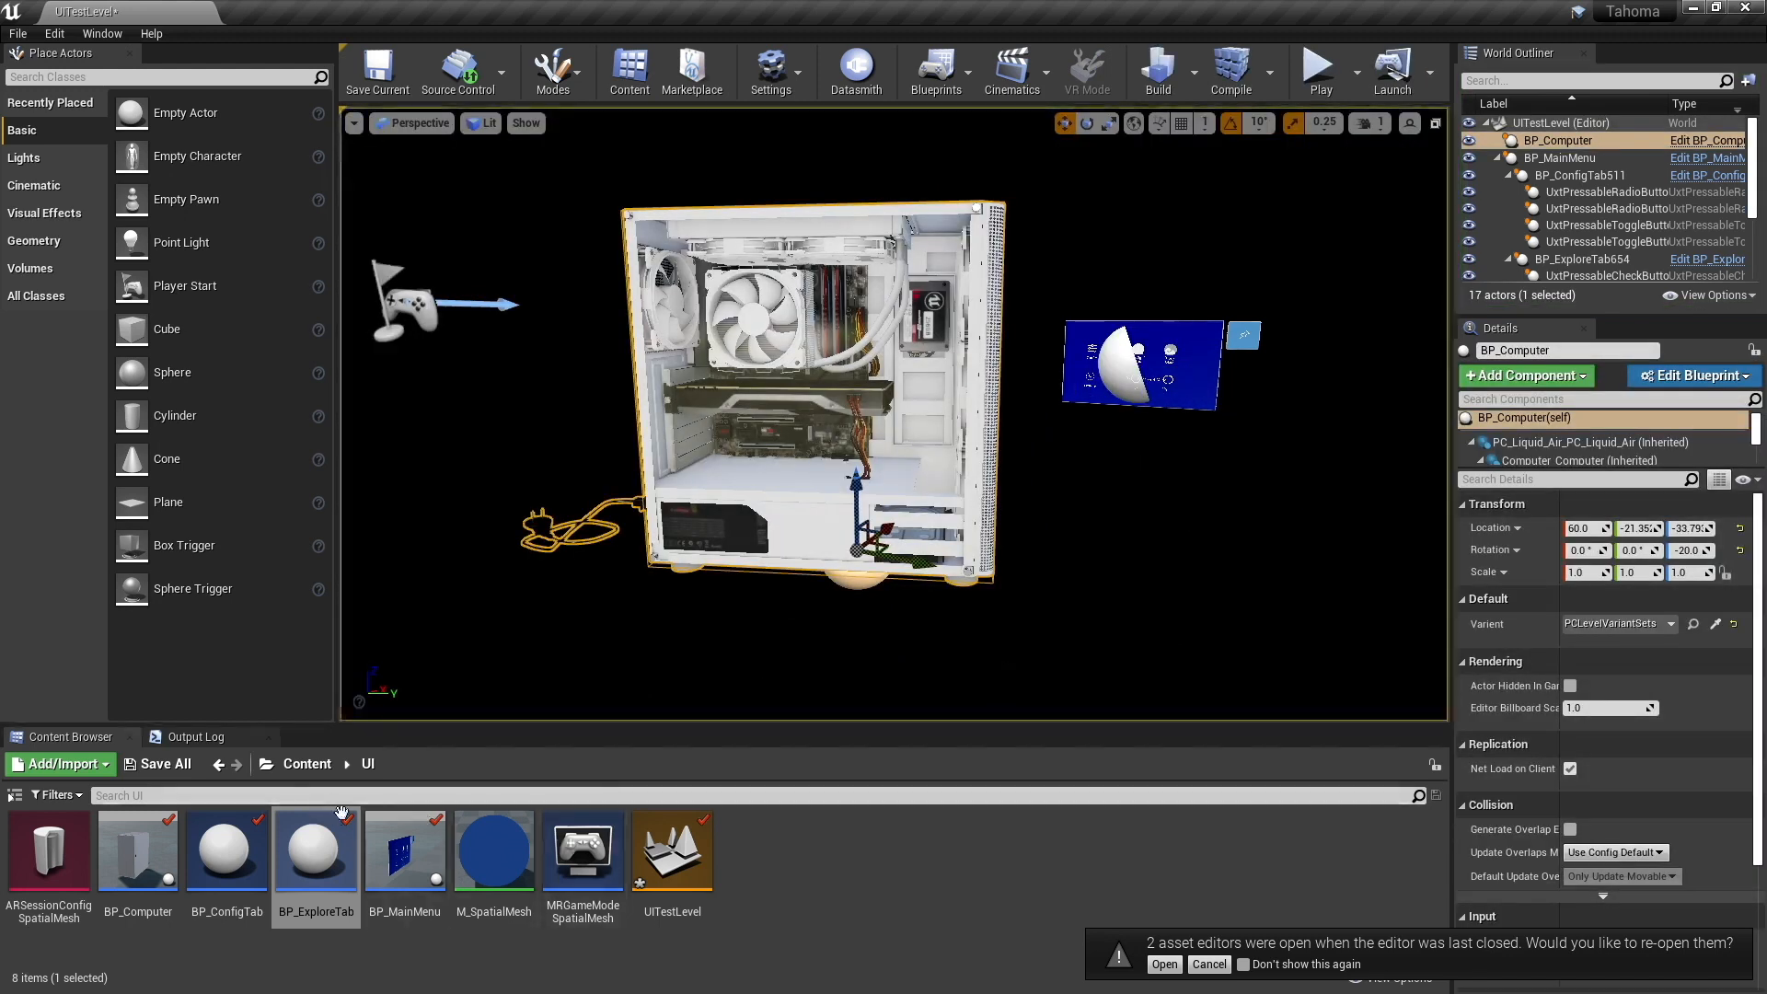
double_click(313, 852)
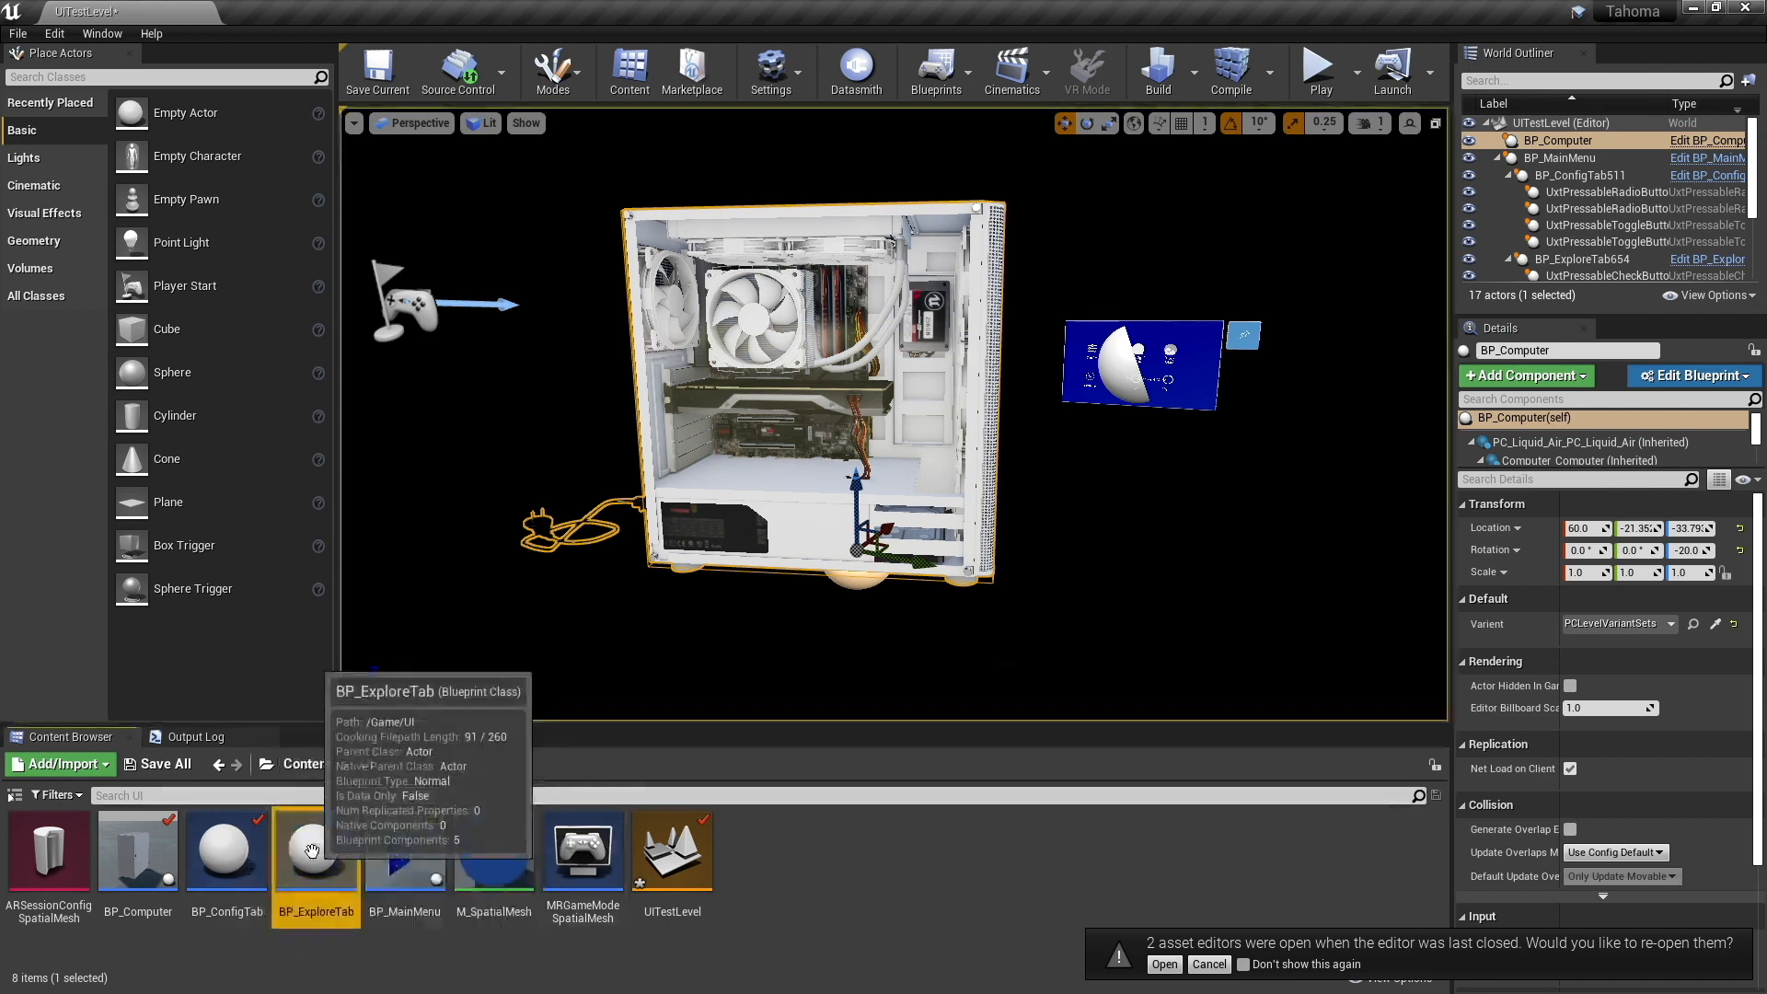
scroll(661, 598, down, 9)
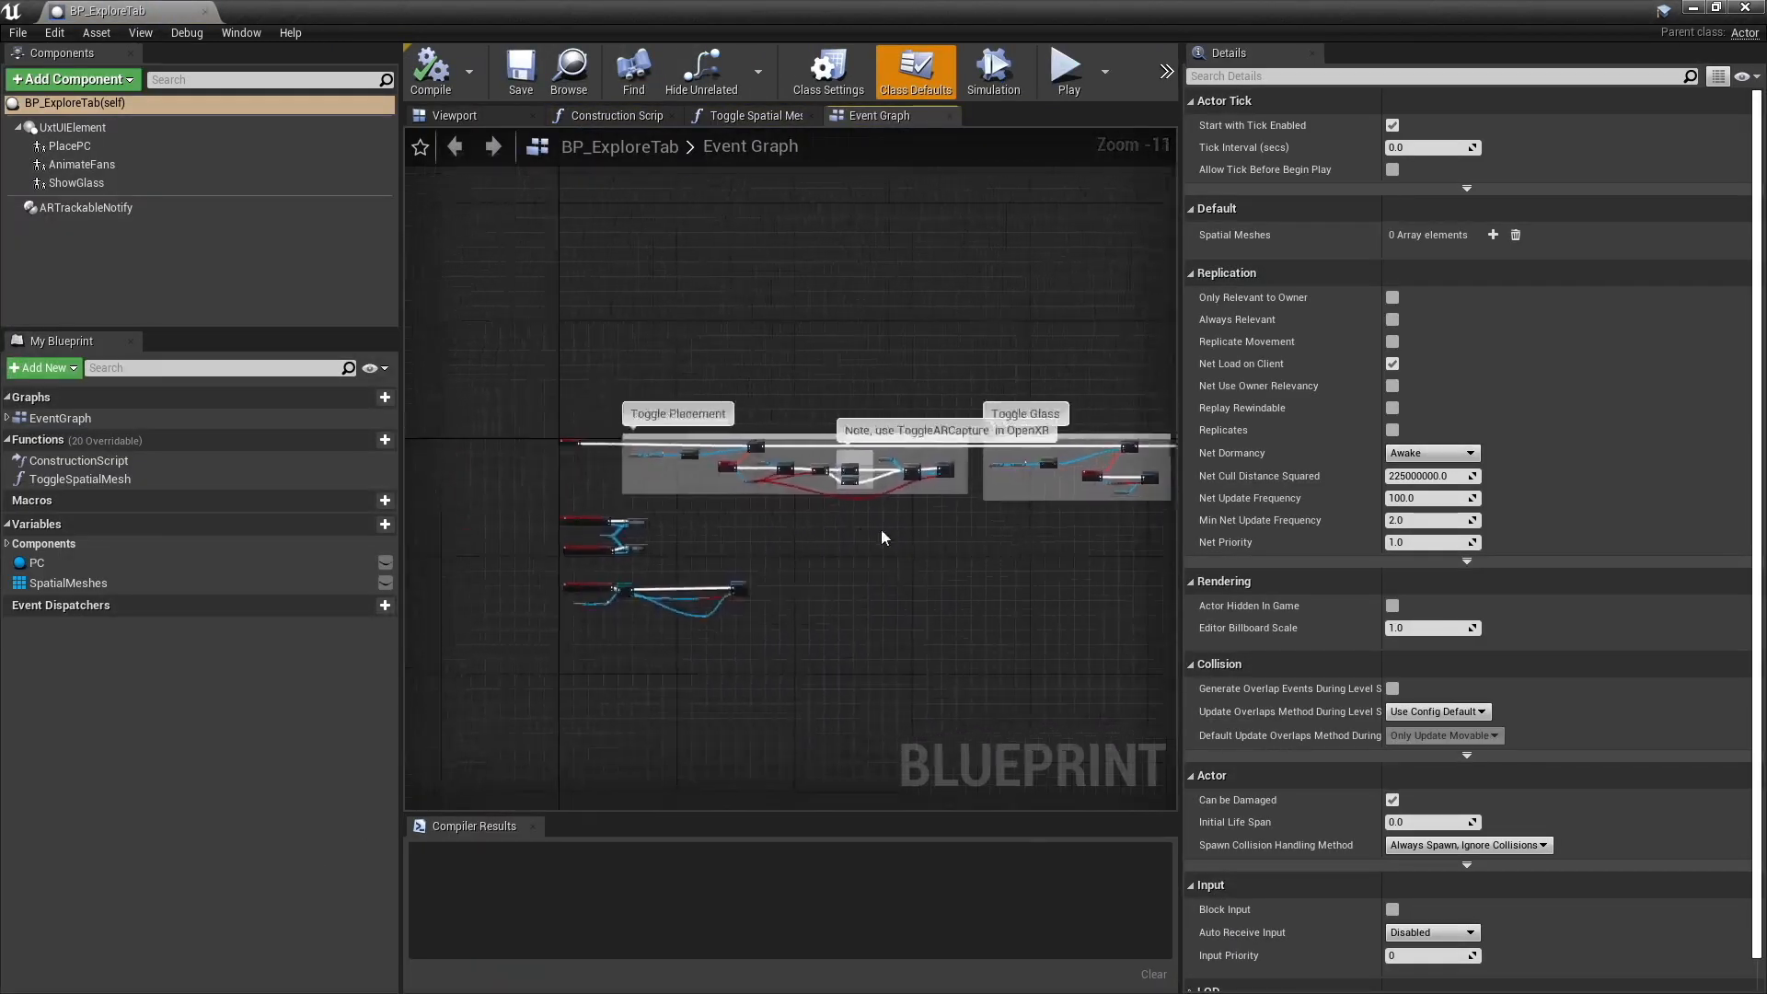
- Examine the Toggle Glass section of BP_ExploreTab's event graph, including the ShowGlass component's details and the OnGlassToggled event wiring
right_drag(880, 537, 797, 722)
scroll(616, 583, up, 10)
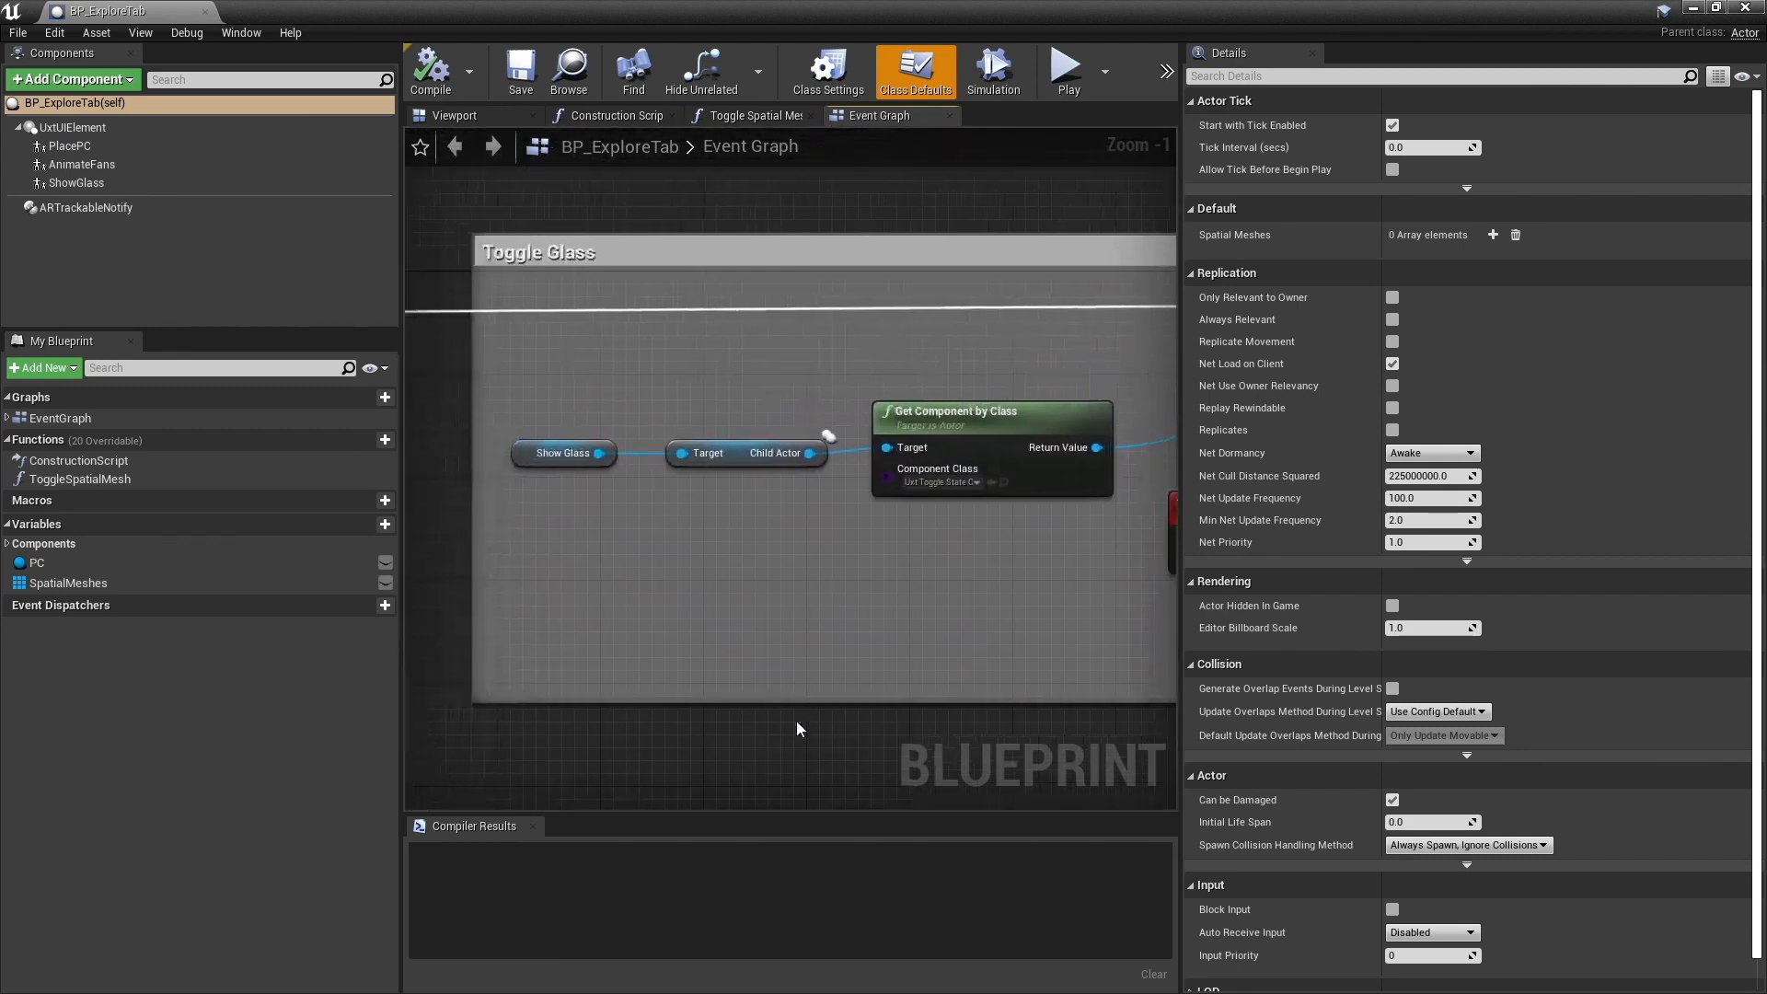
right_drag(948, 670, 410, 676)
right_drag(986, 609, 931, 553)
right_drag(590, 556, 810, 572)
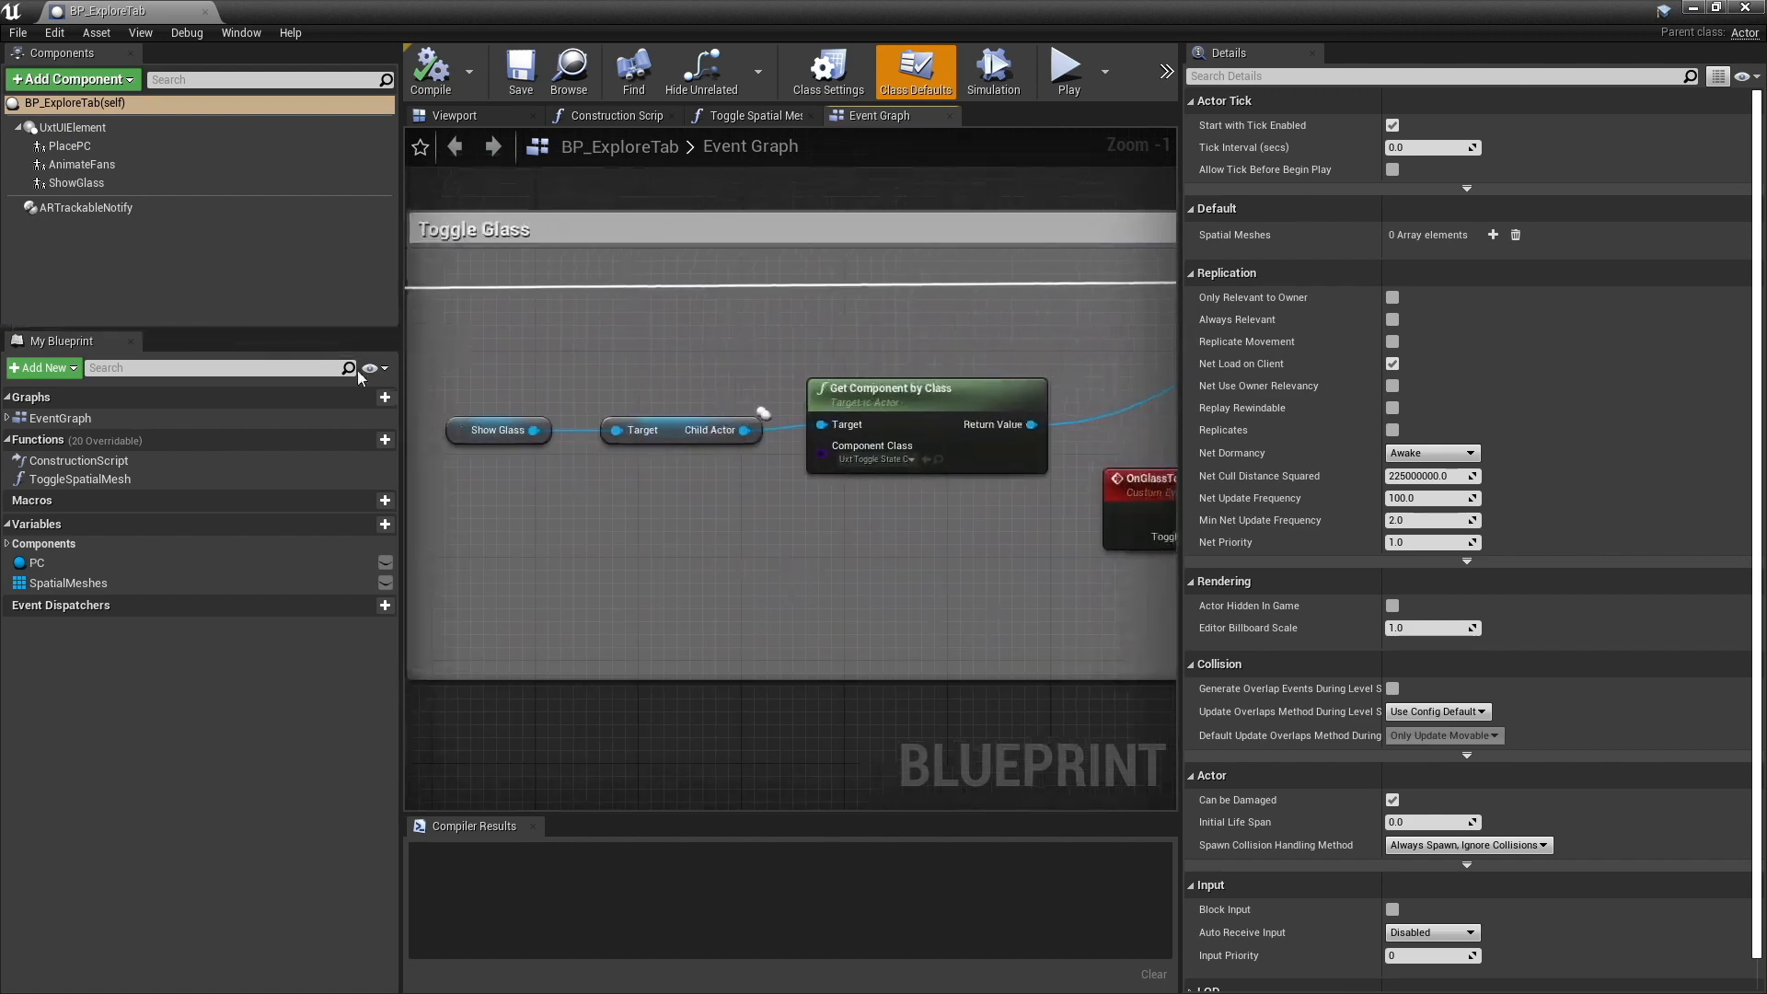
click(88, 183)
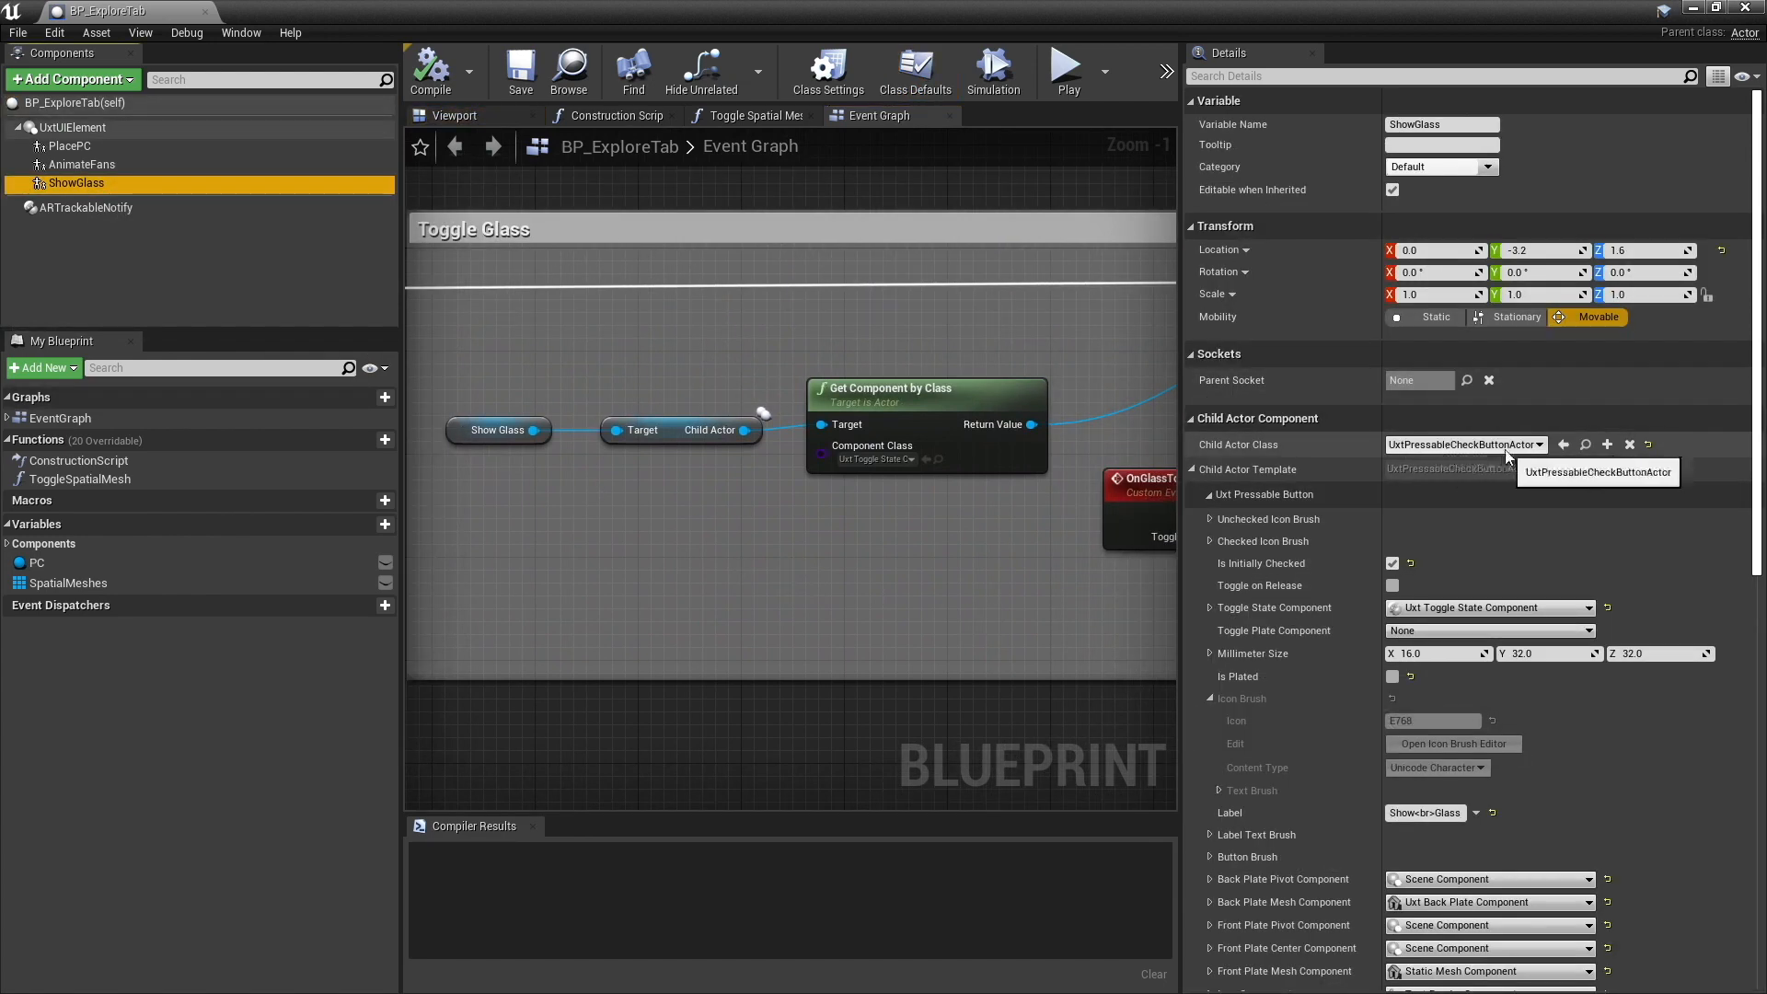
right_drag(952, 540, 847, 537)
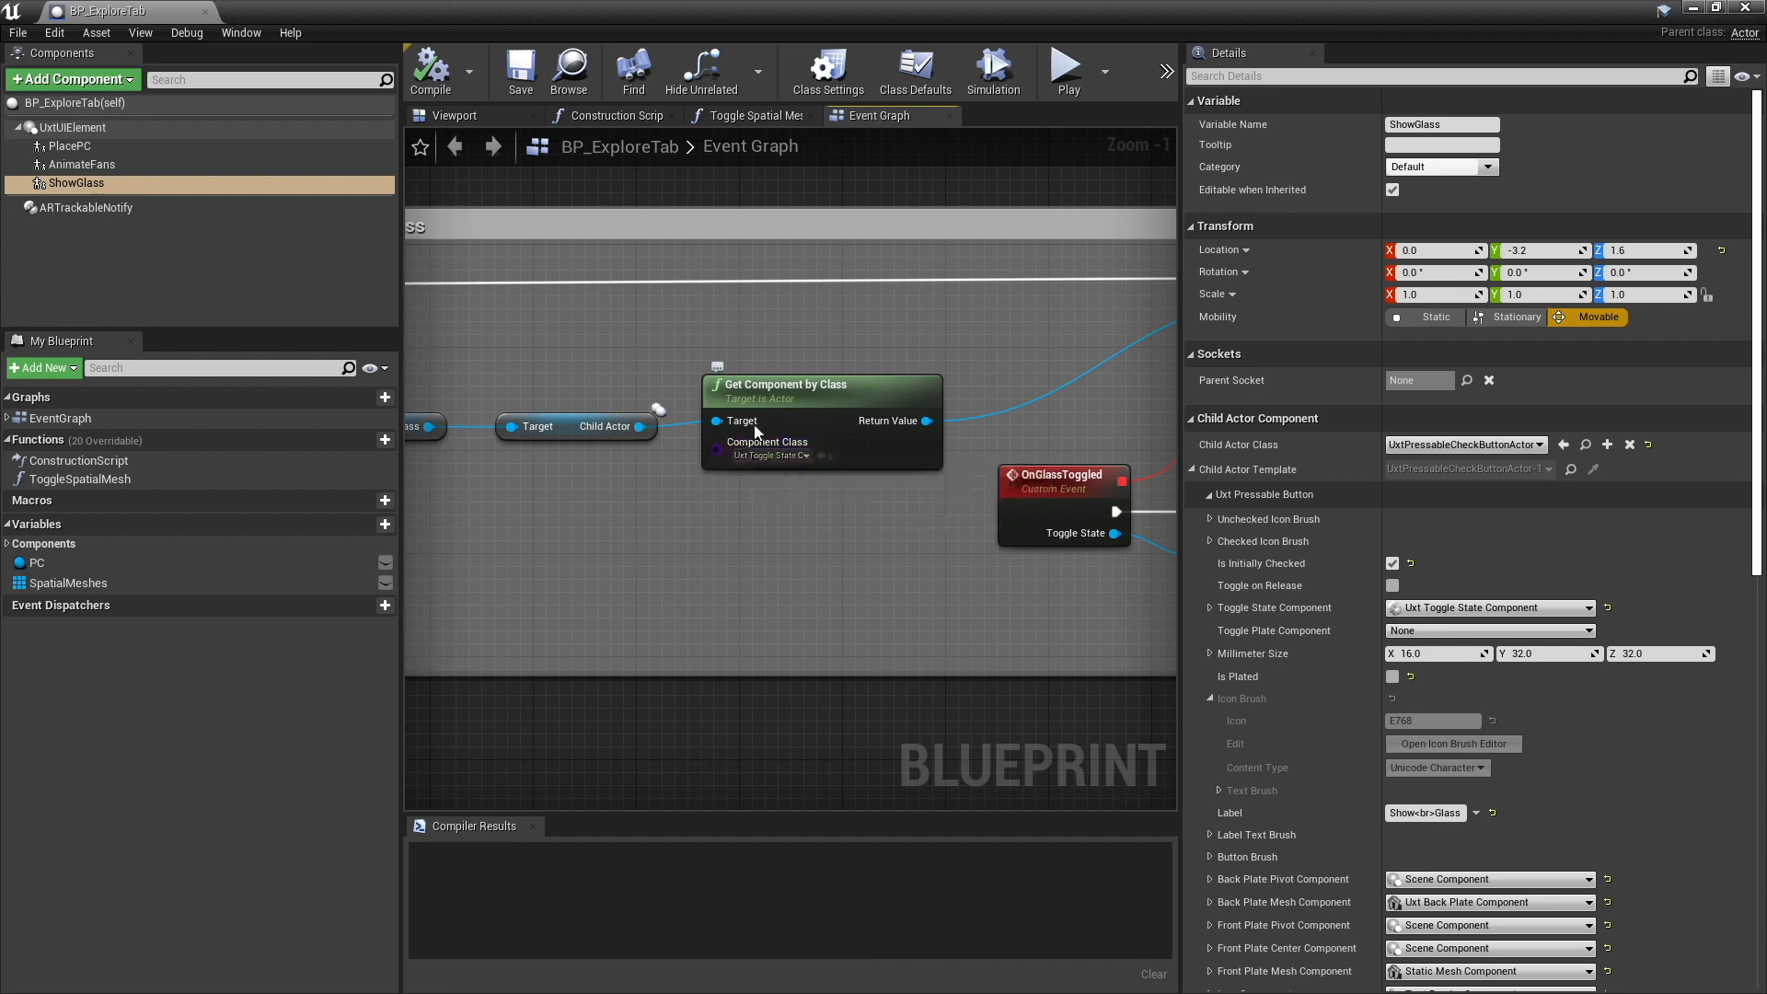
right_drag(765, 461, 590, 519)
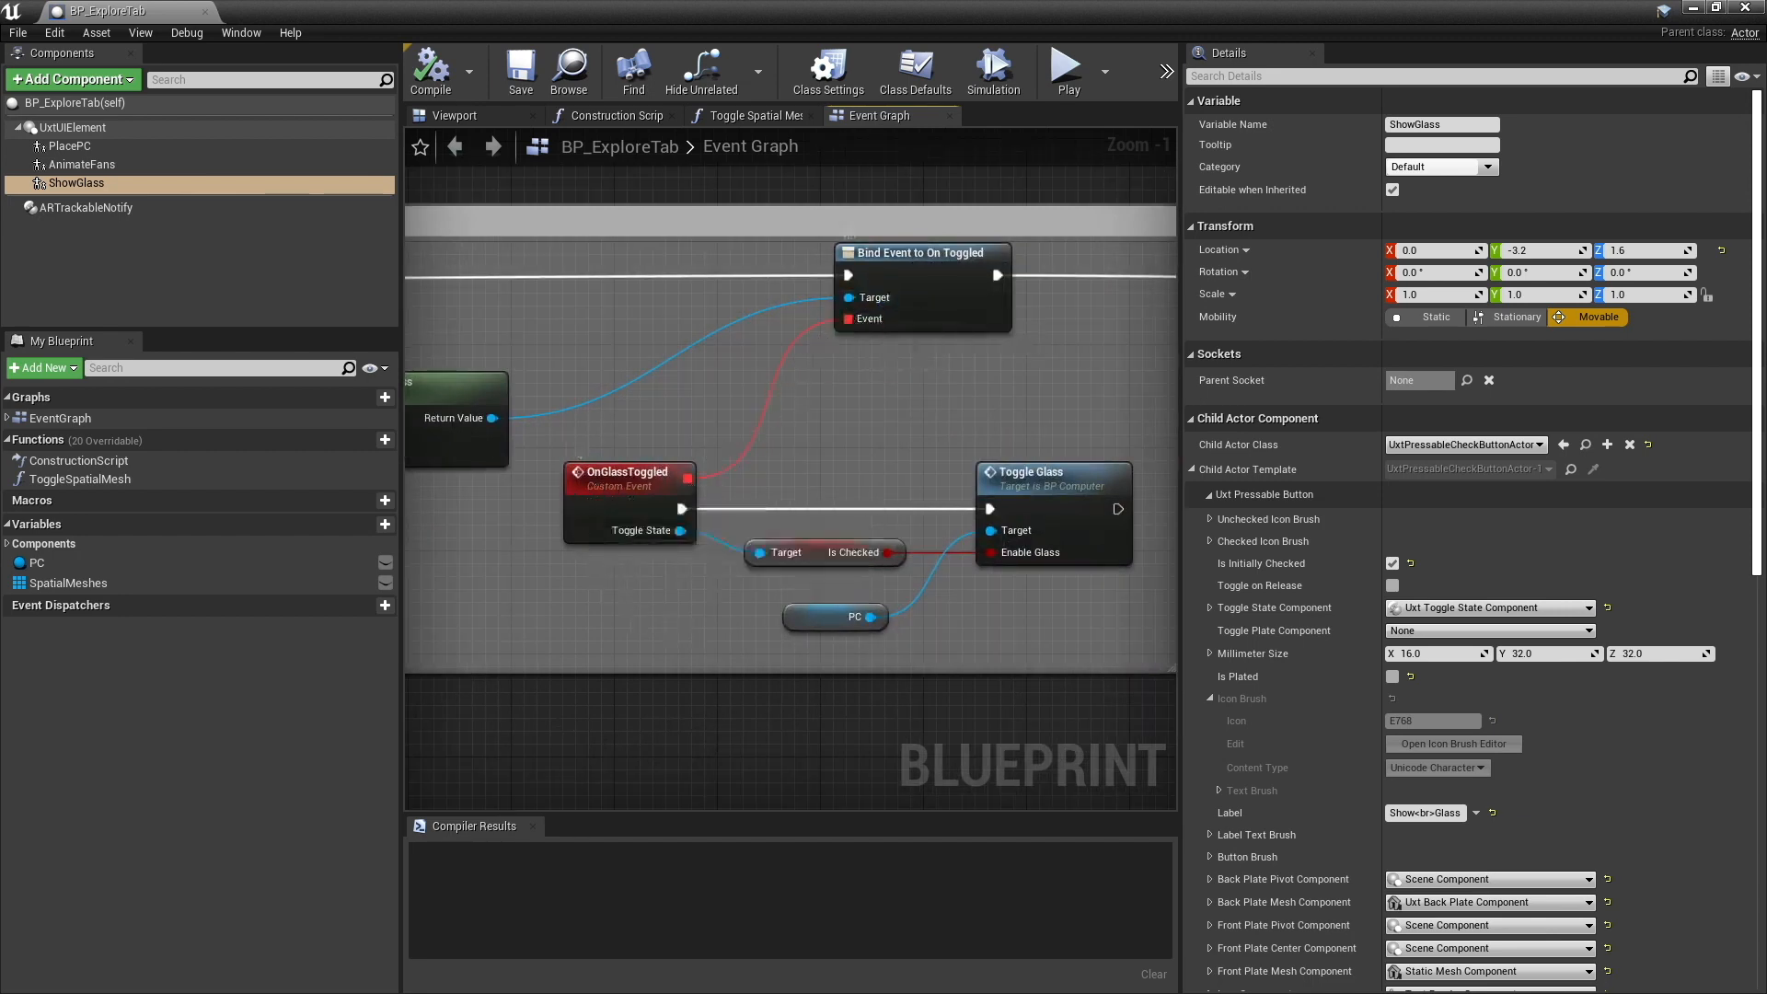
right_drag(681, 629, 589, 613)
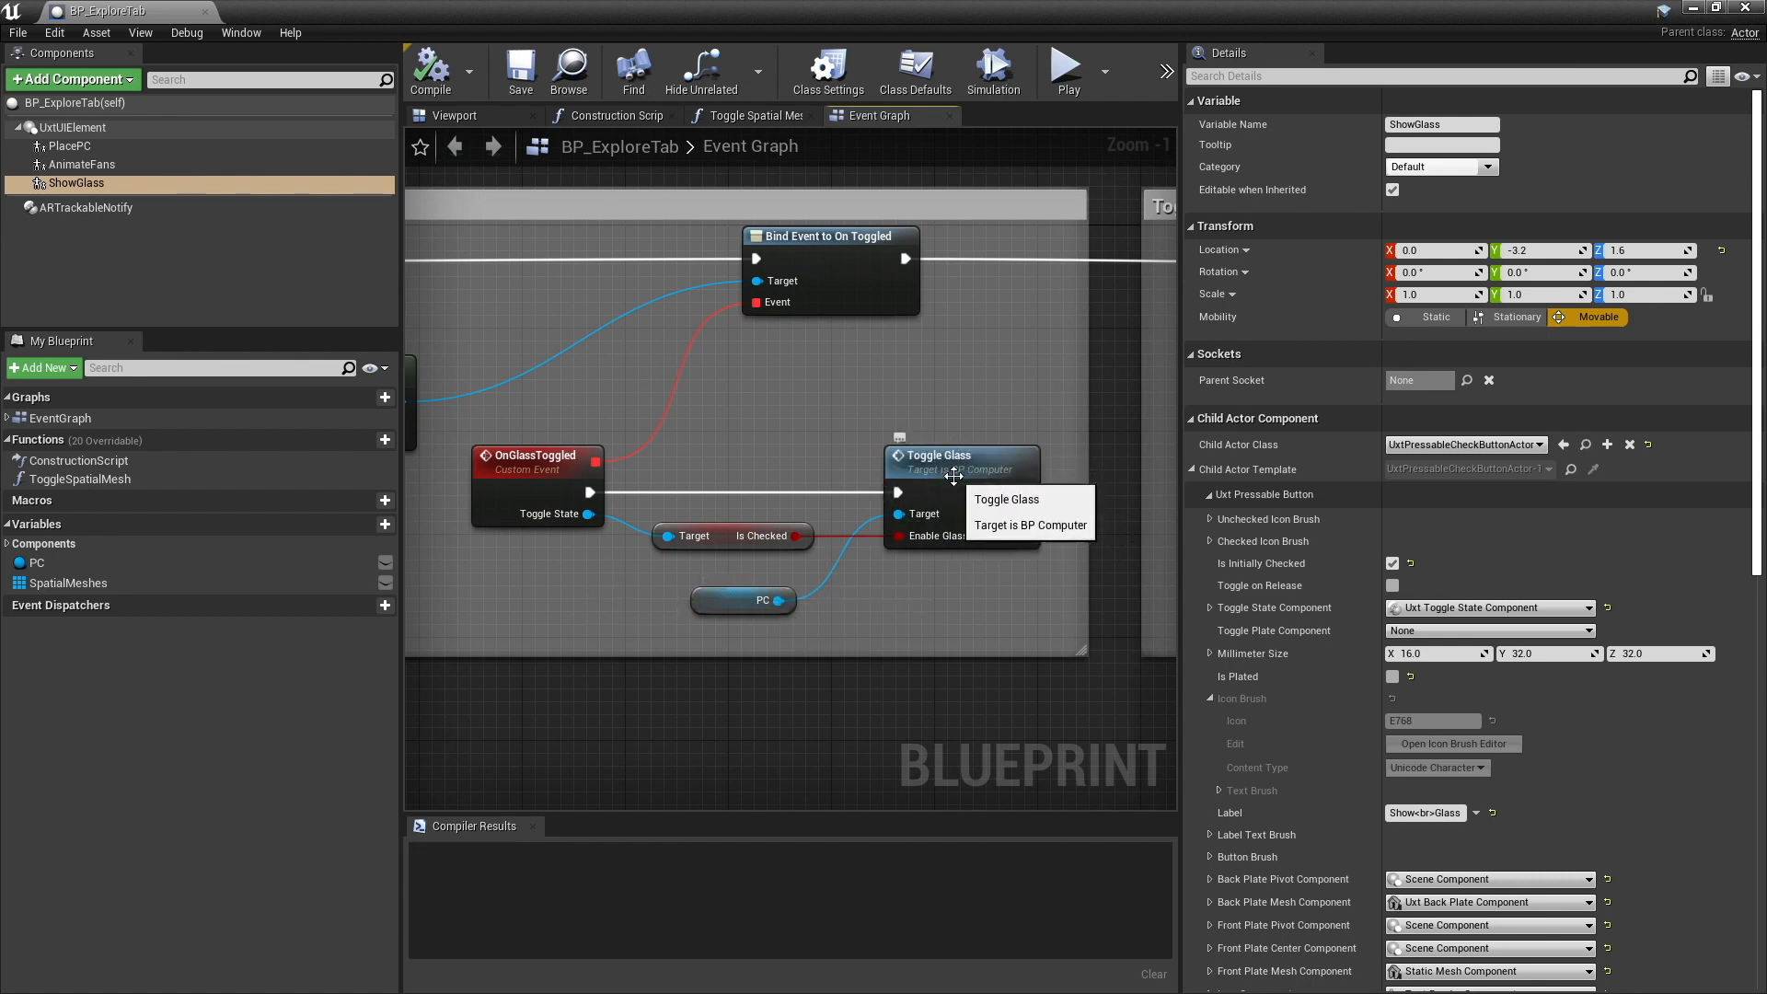
- Examine the Toggle Fans section, from Get Component by Class through the OnToggleFans event to the Toggle Fans call
right_drag(945, 540, 709, 625)
right_drag(569, 525, 662, 543)
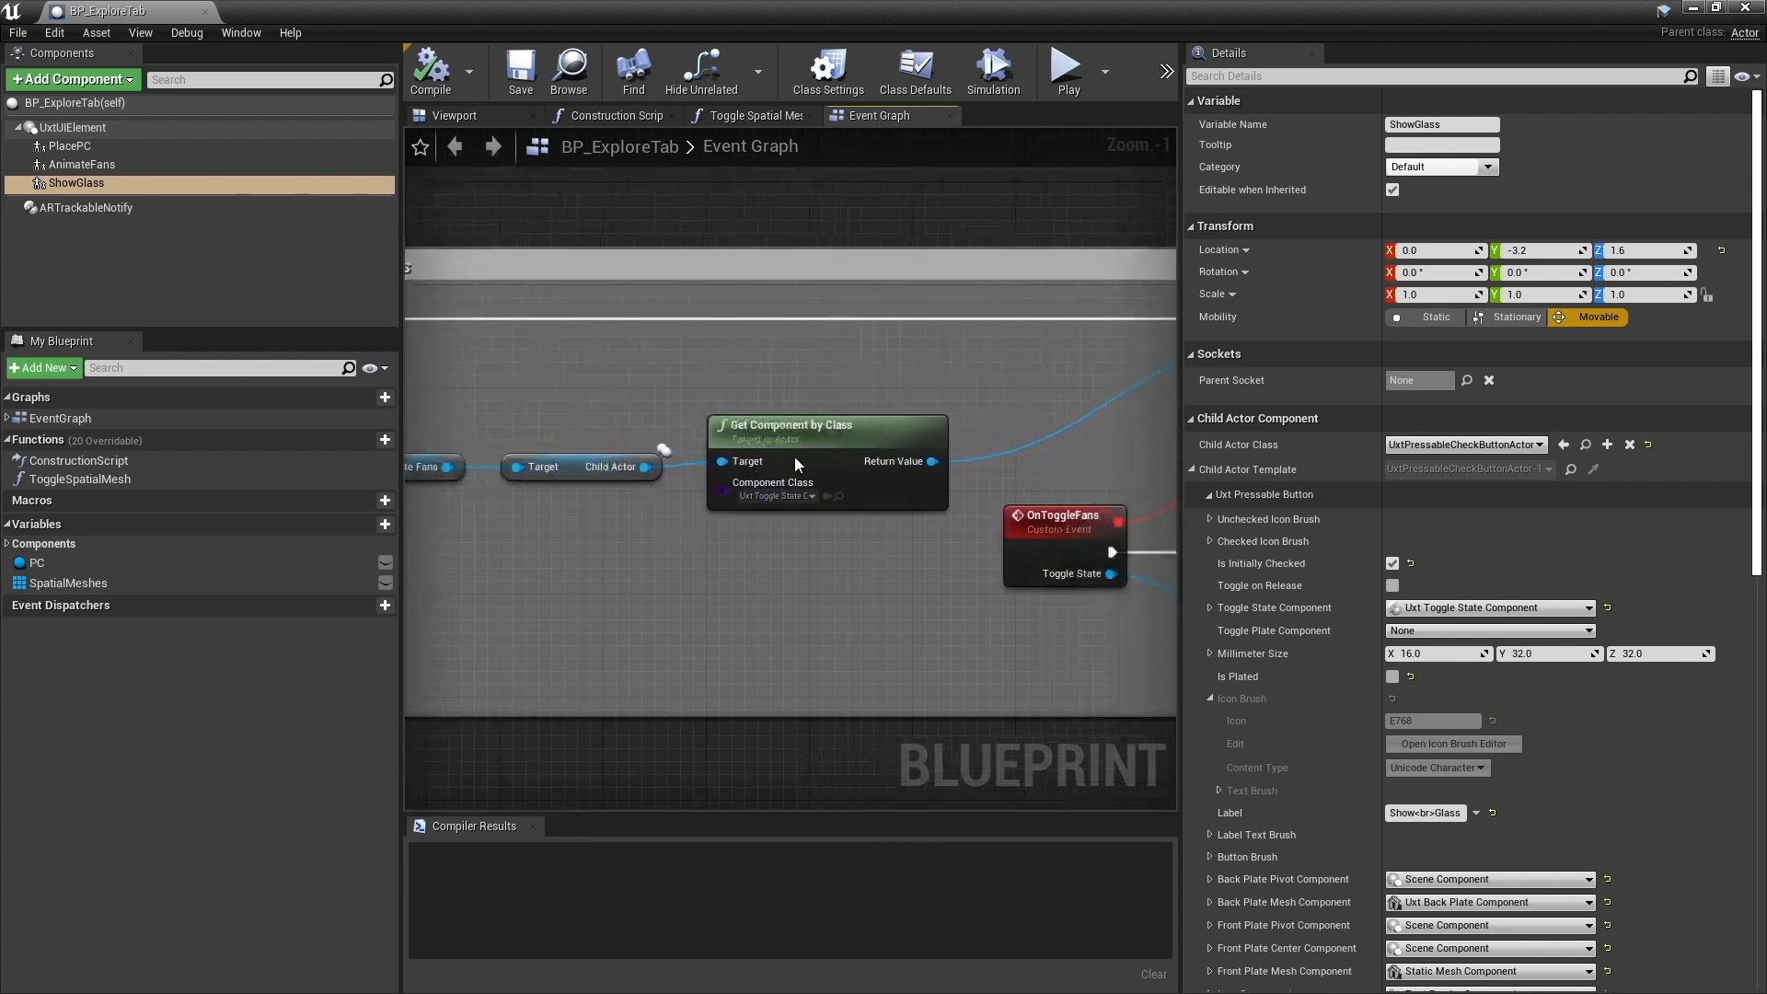
right_drag(885, 561, 576, 559)
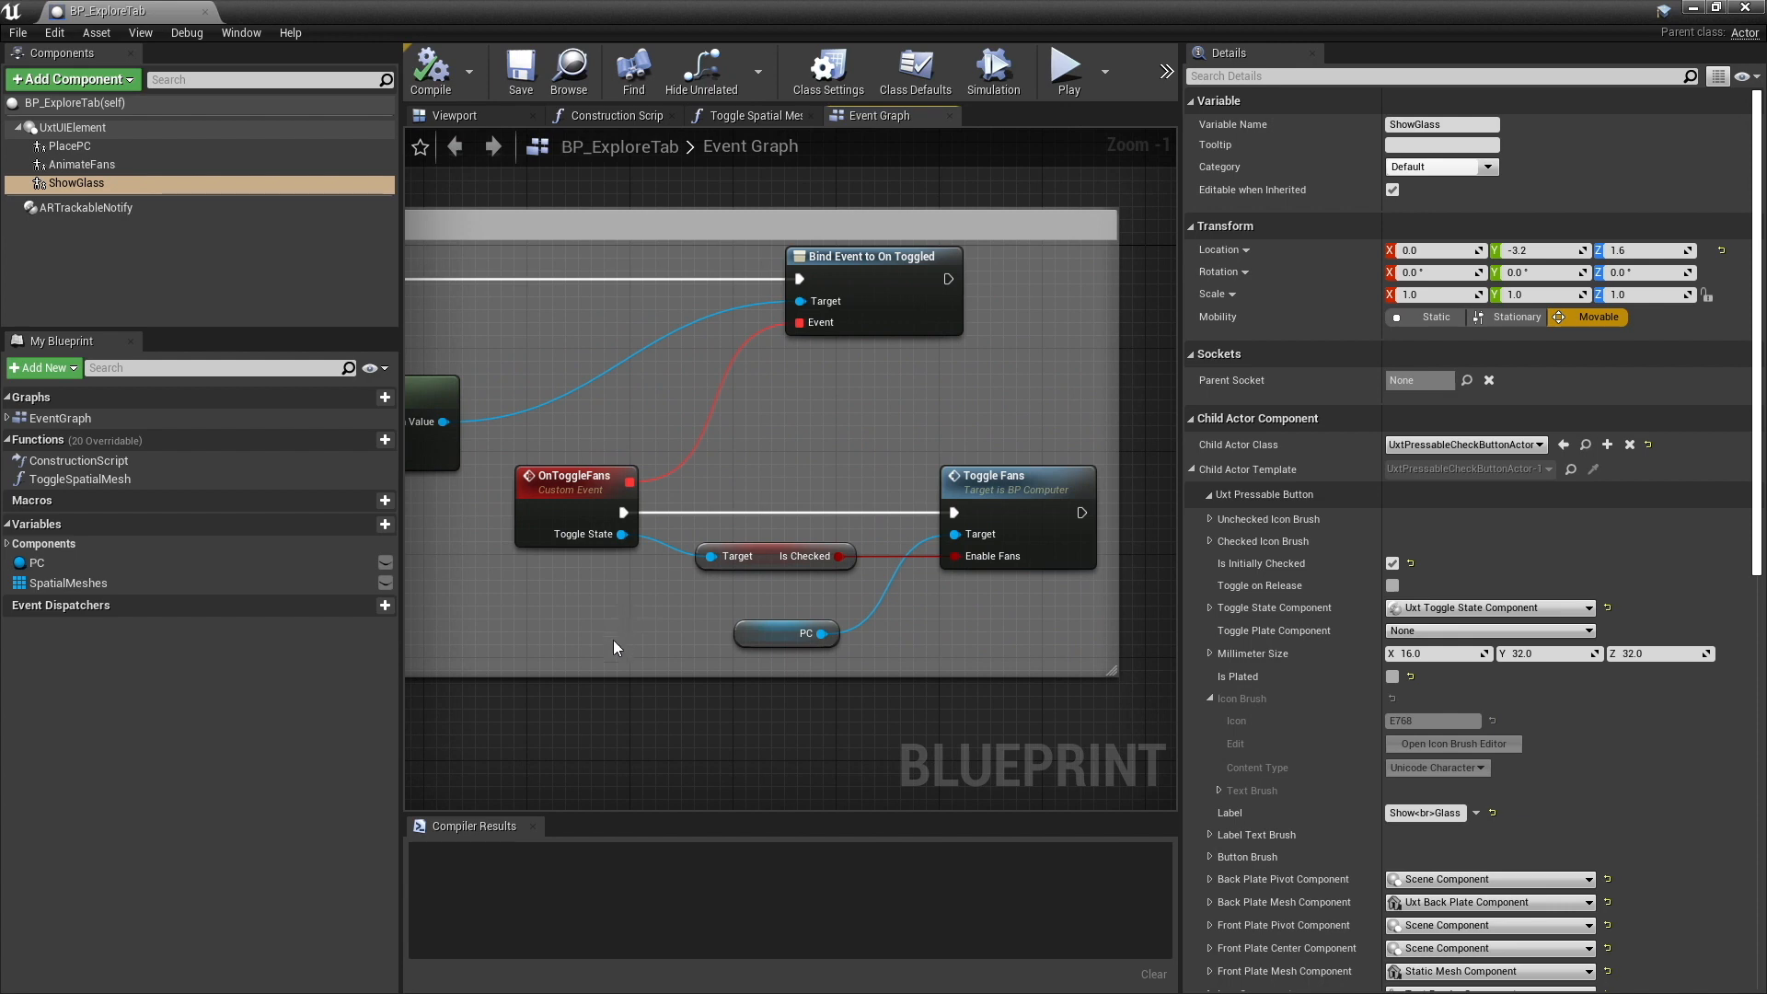
- Examine the Toggle Placement section, from the Place PC reference through the OnPlace event to Toggle Placement and the Branch
scroll(613, 639, down, 7)
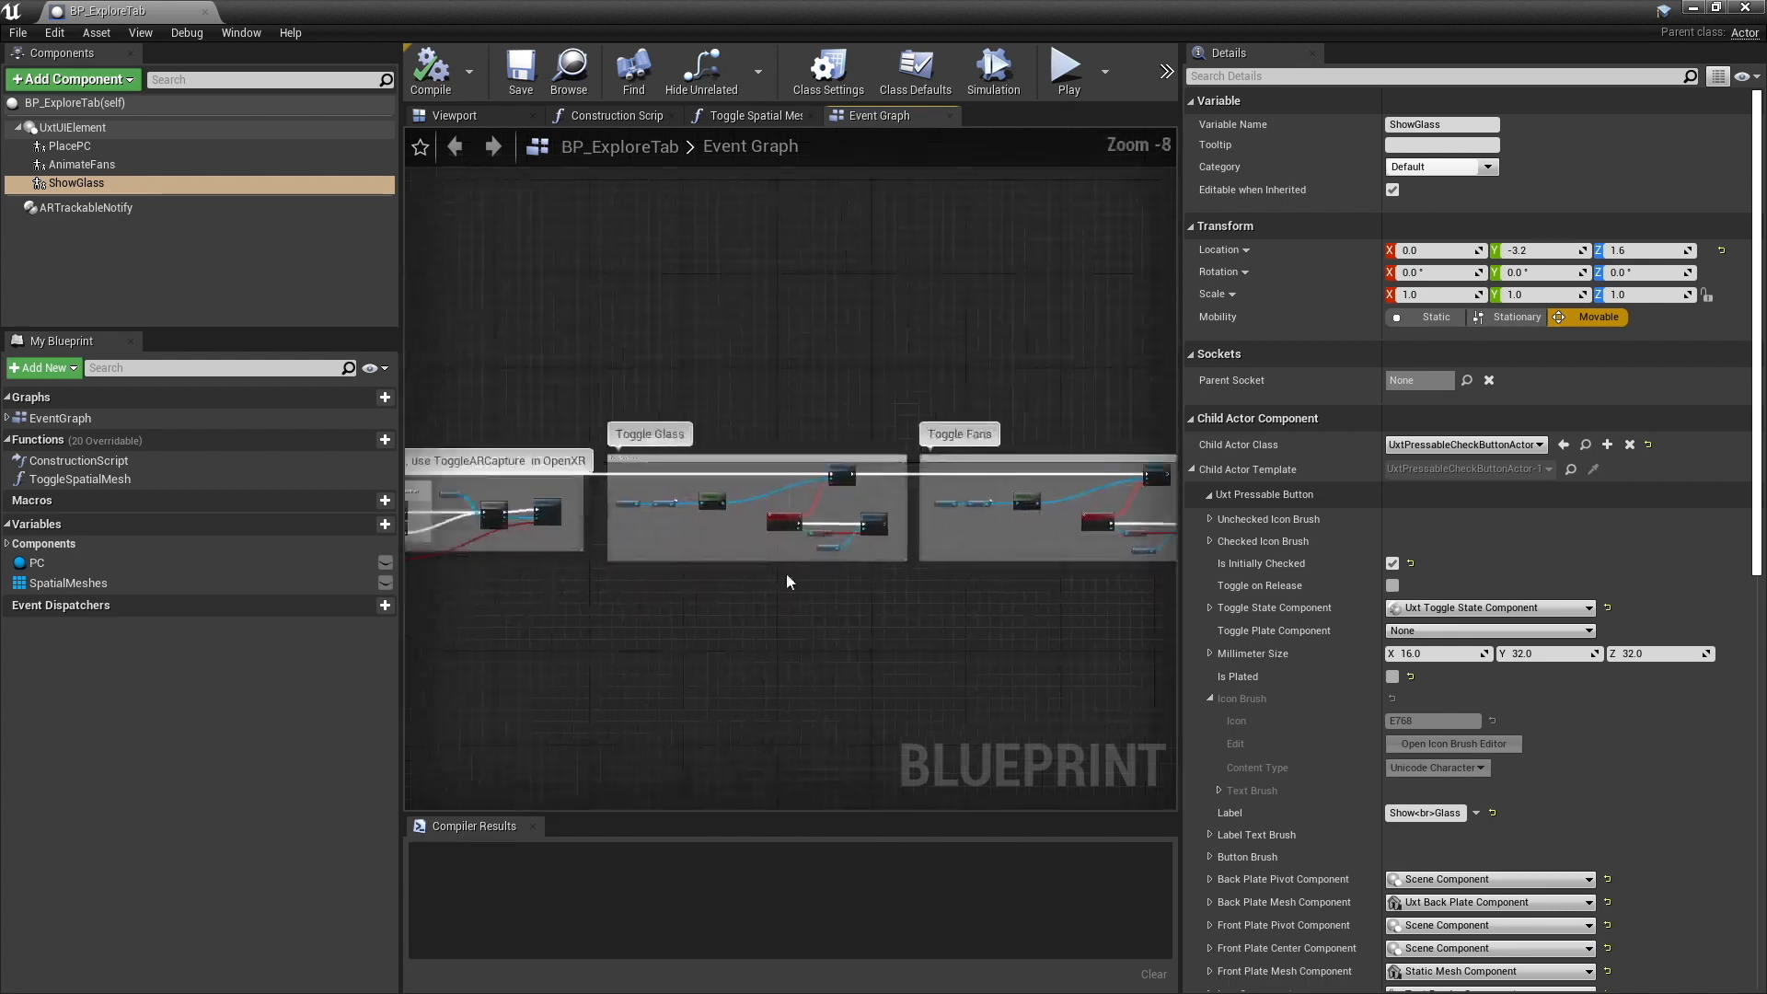
right_drag(786, 572, 635, 548)
scroll(659, 511, up, 7)
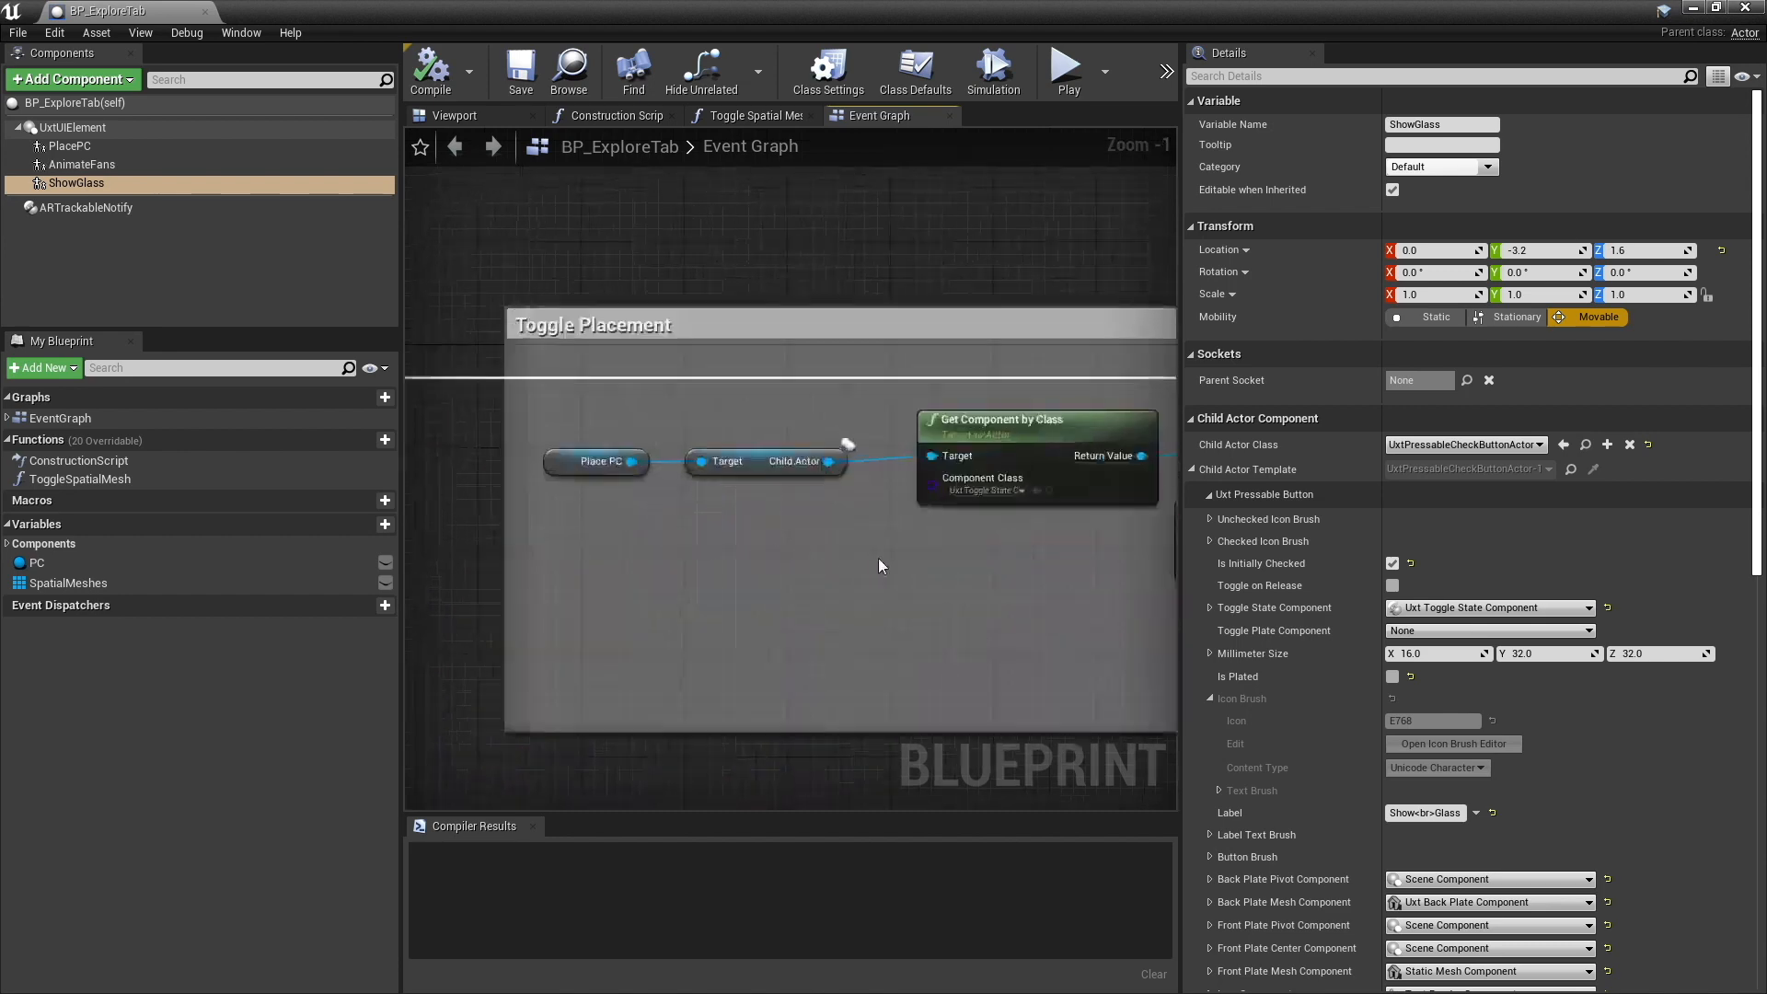
right_drag(963, 578, 759, 586)
right_drag(811, 504, 616, 556)
right_drag(864, 508, 1075, 500)
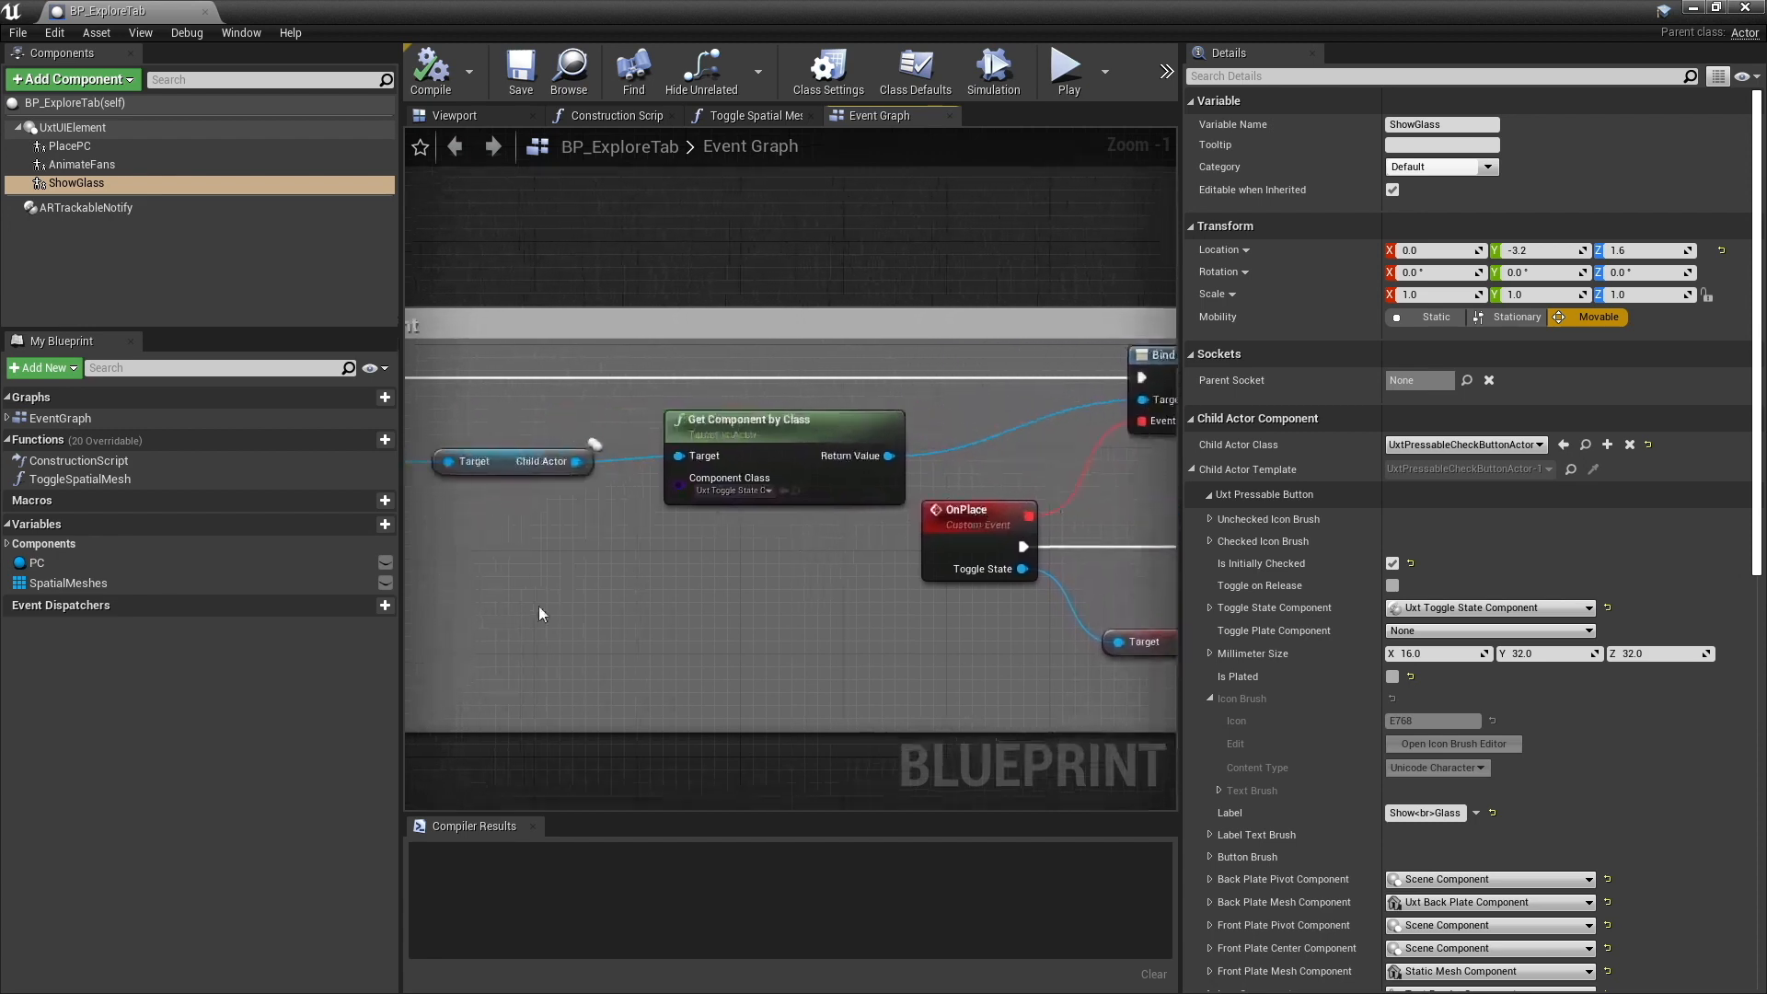
right_drag(414, 612, 1155, 608)
right_drag(985, 557, 704, 524)
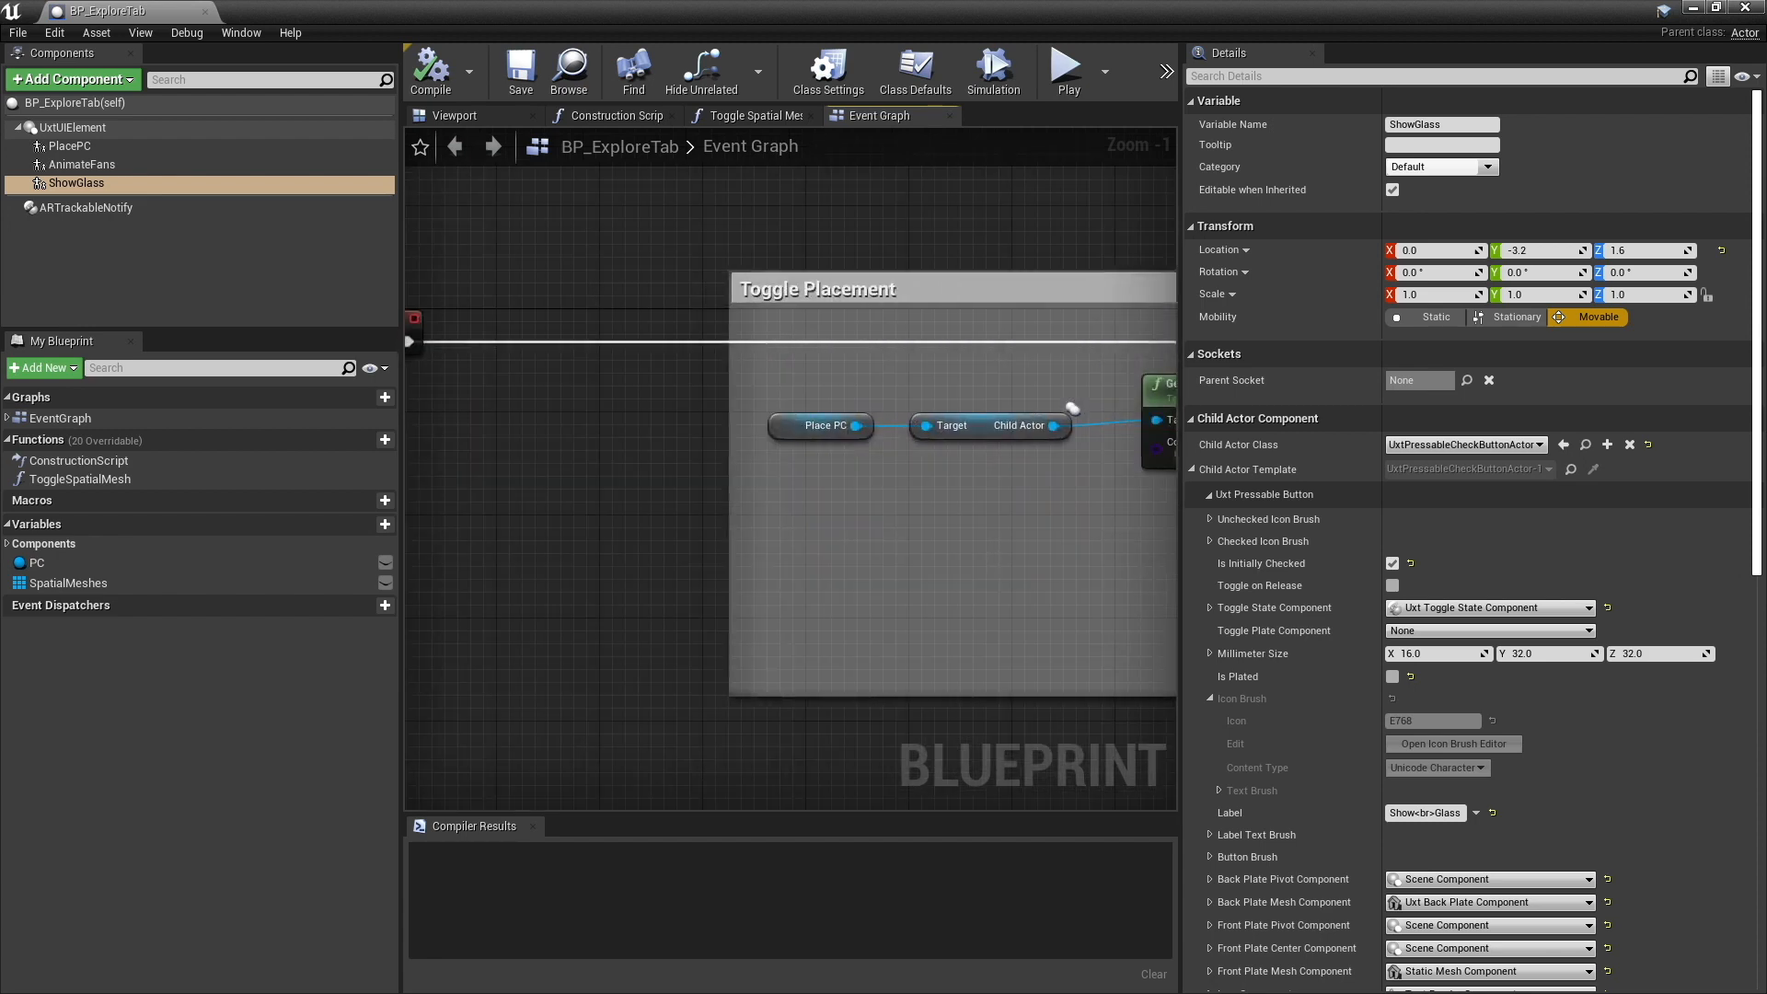
right_drag(857, 551, 755, 586)
right_drag(1169, 623, 600, 584)
right_drag(772, 601, 693, 605)
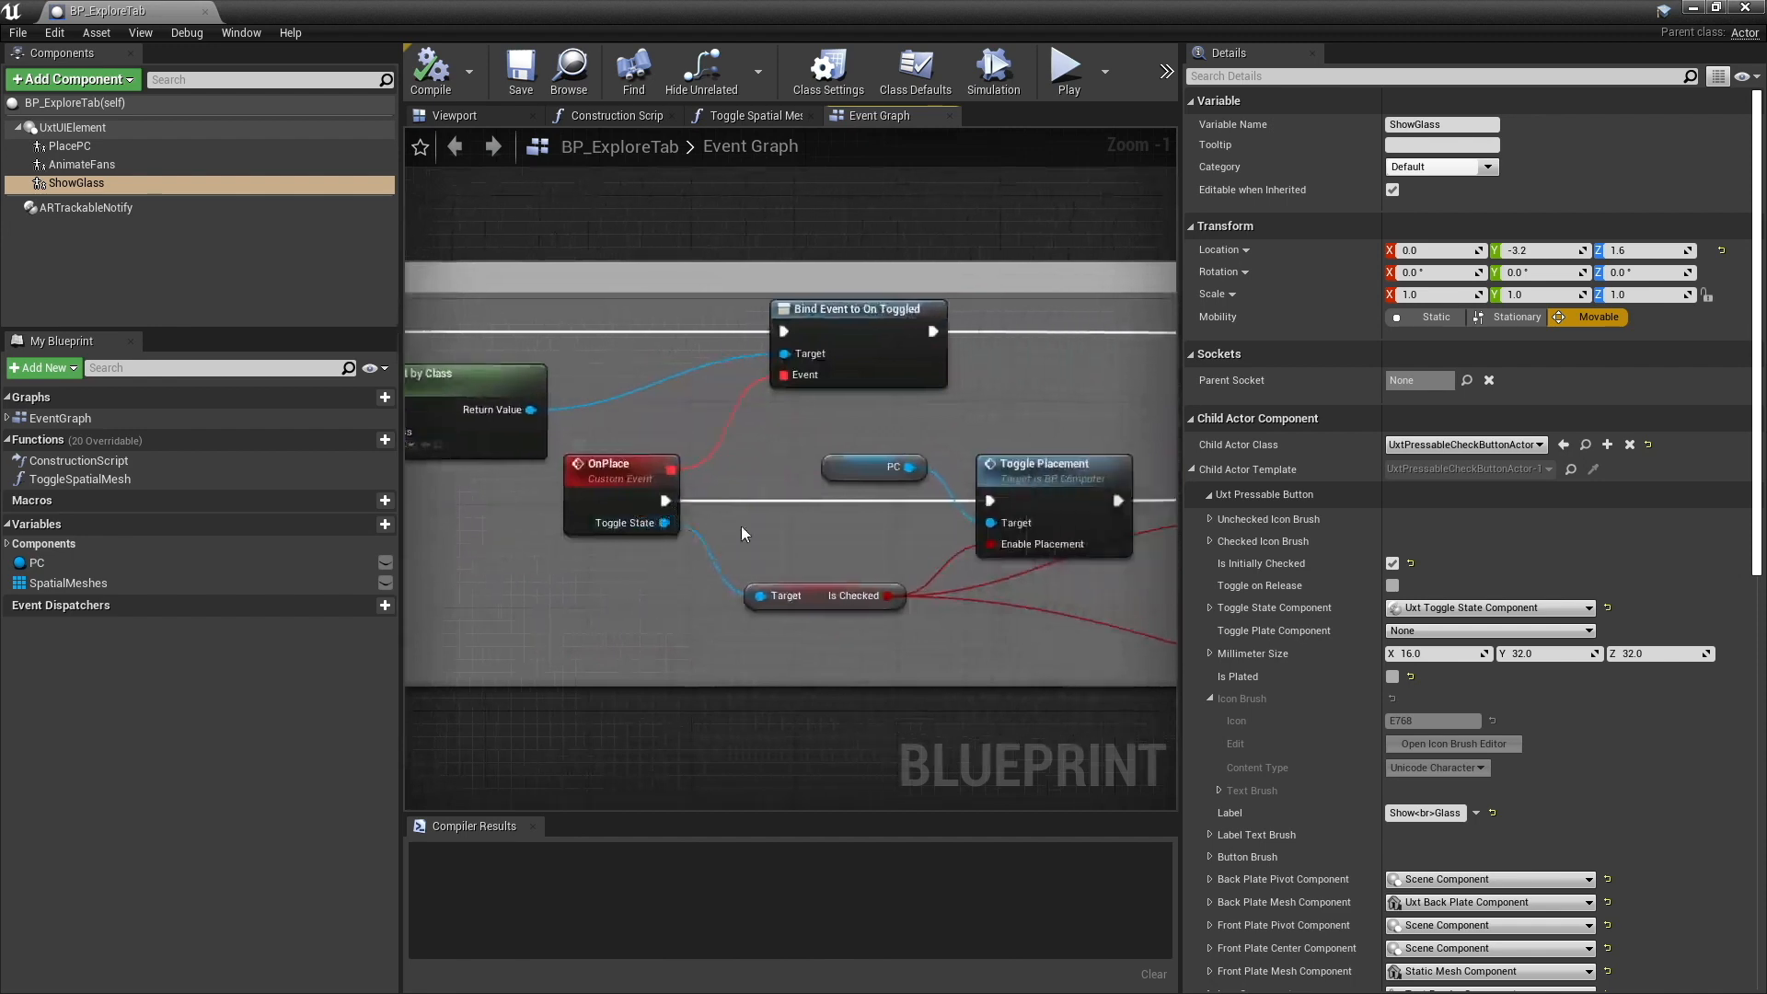
right_drag(885, 529, 666, 536)
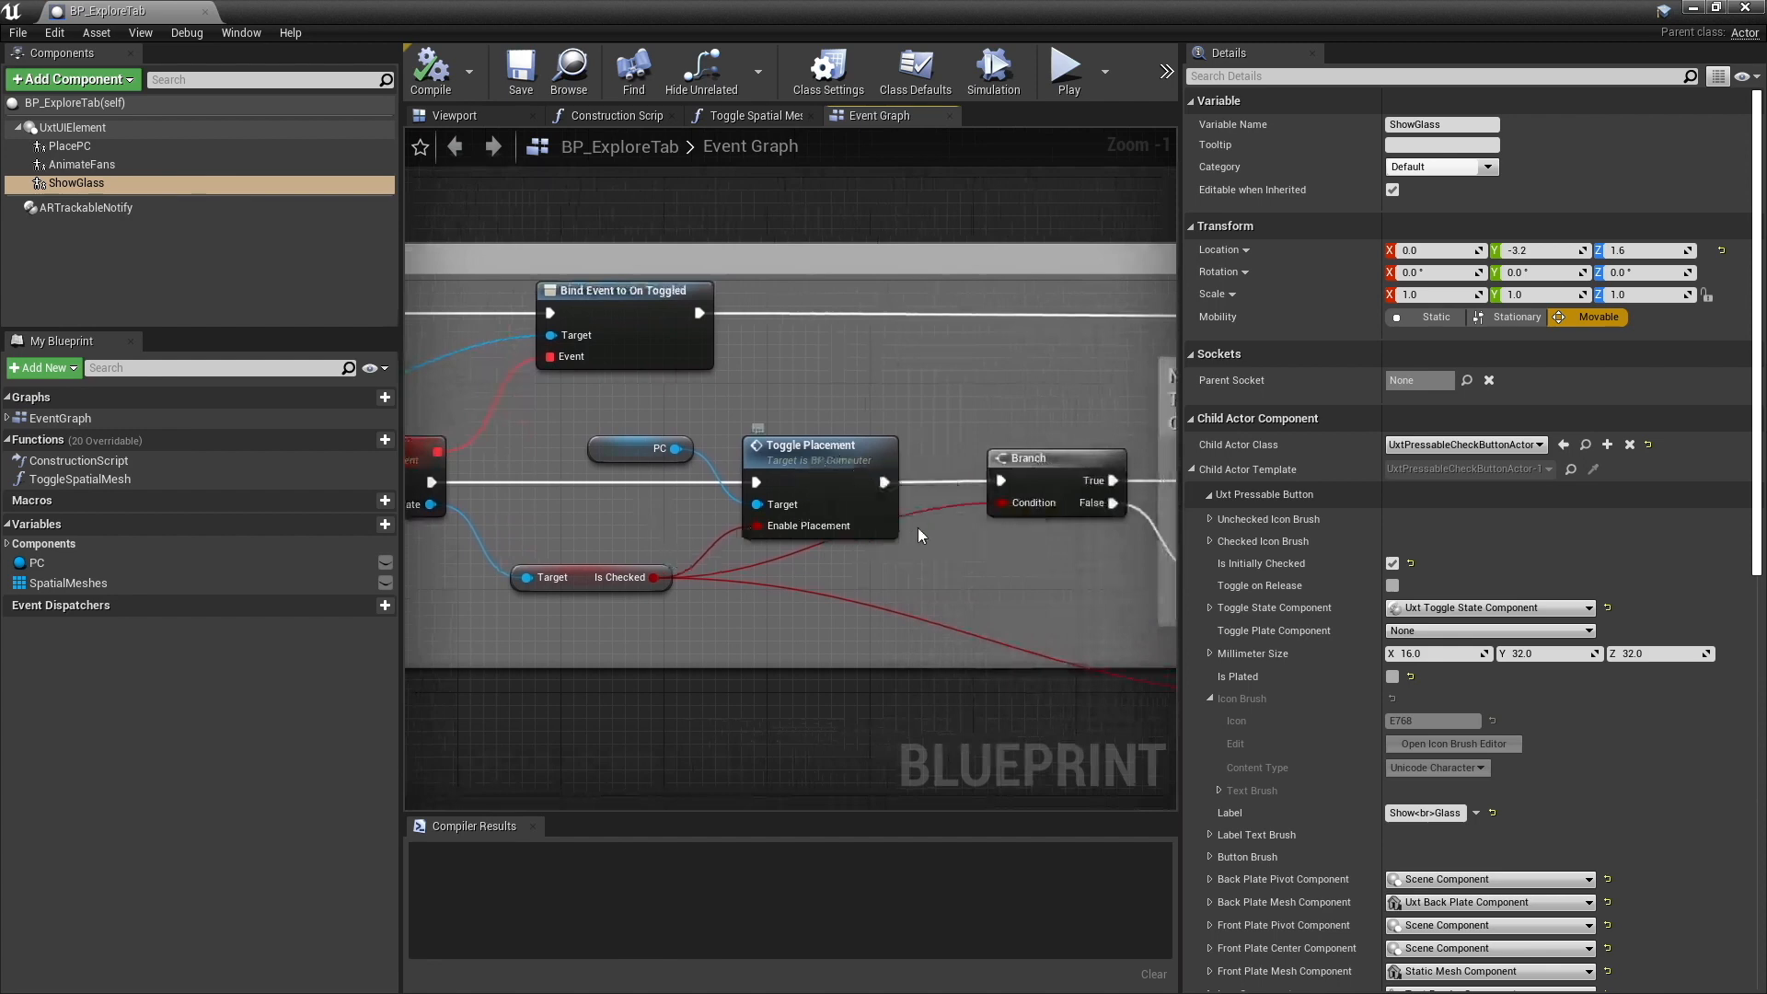
- Open BP_Computer's Toggle Placement function and inspect the UxtTapToPlace component's details
double_click(793, 451)
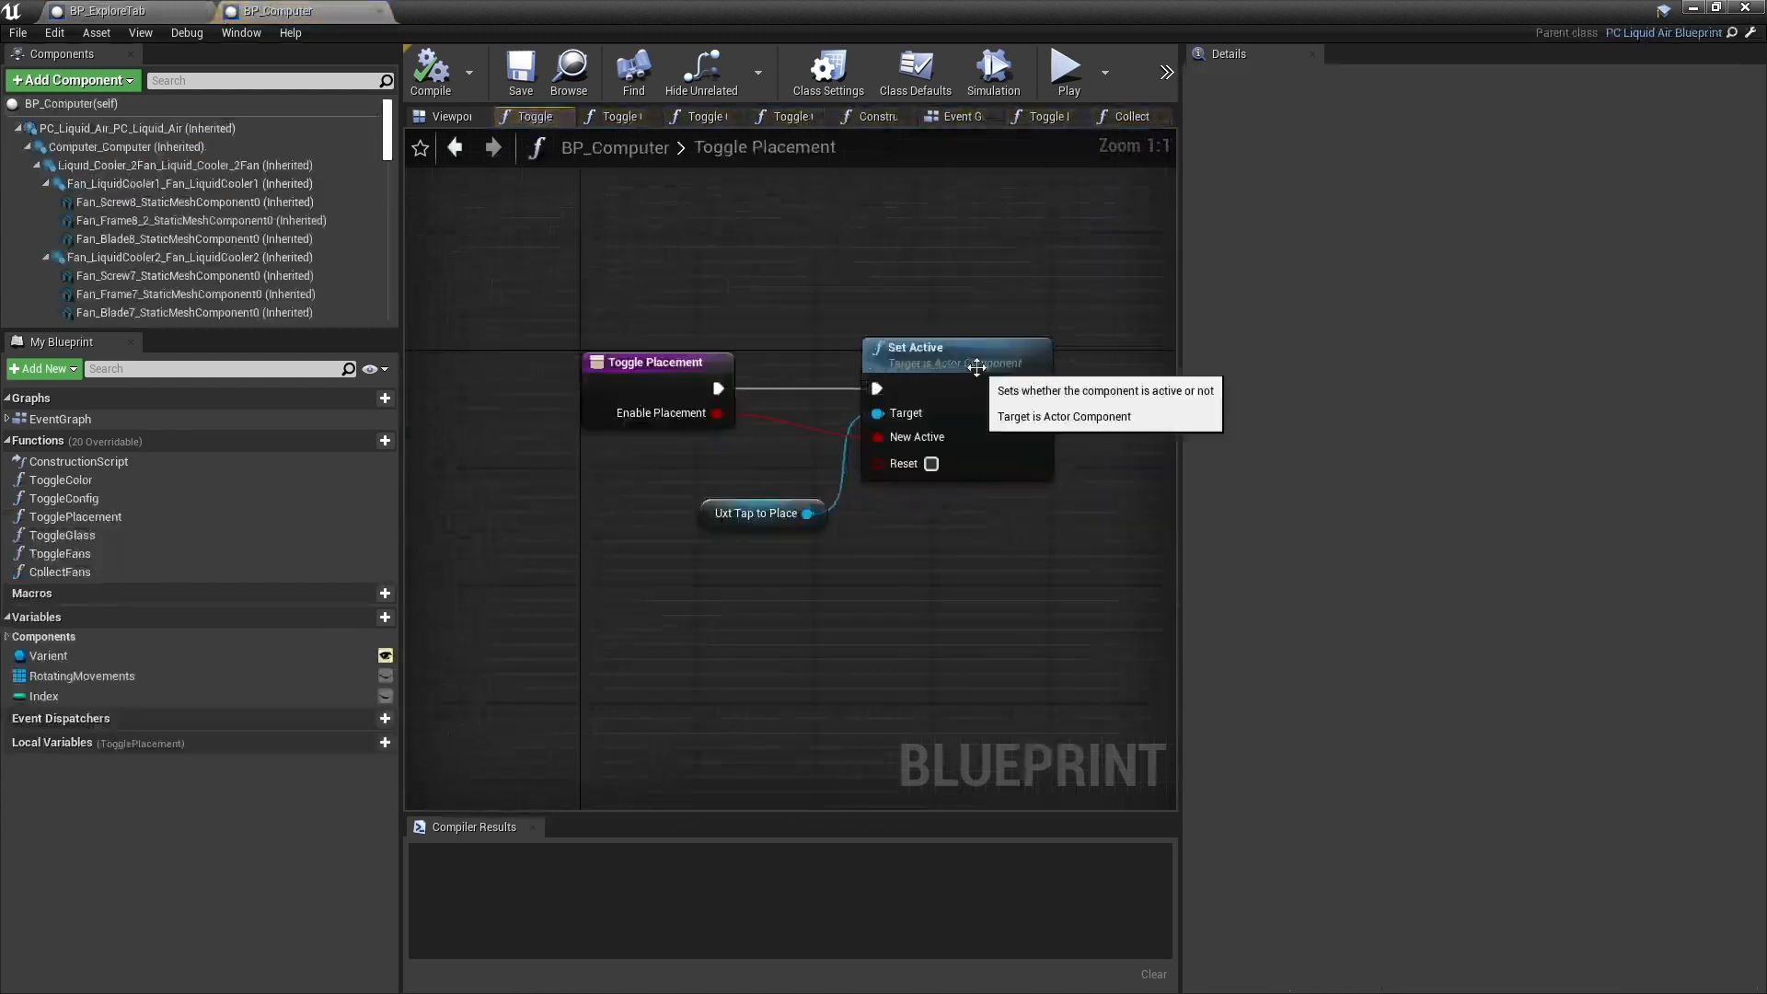
scroll(213, 247, down, 10)
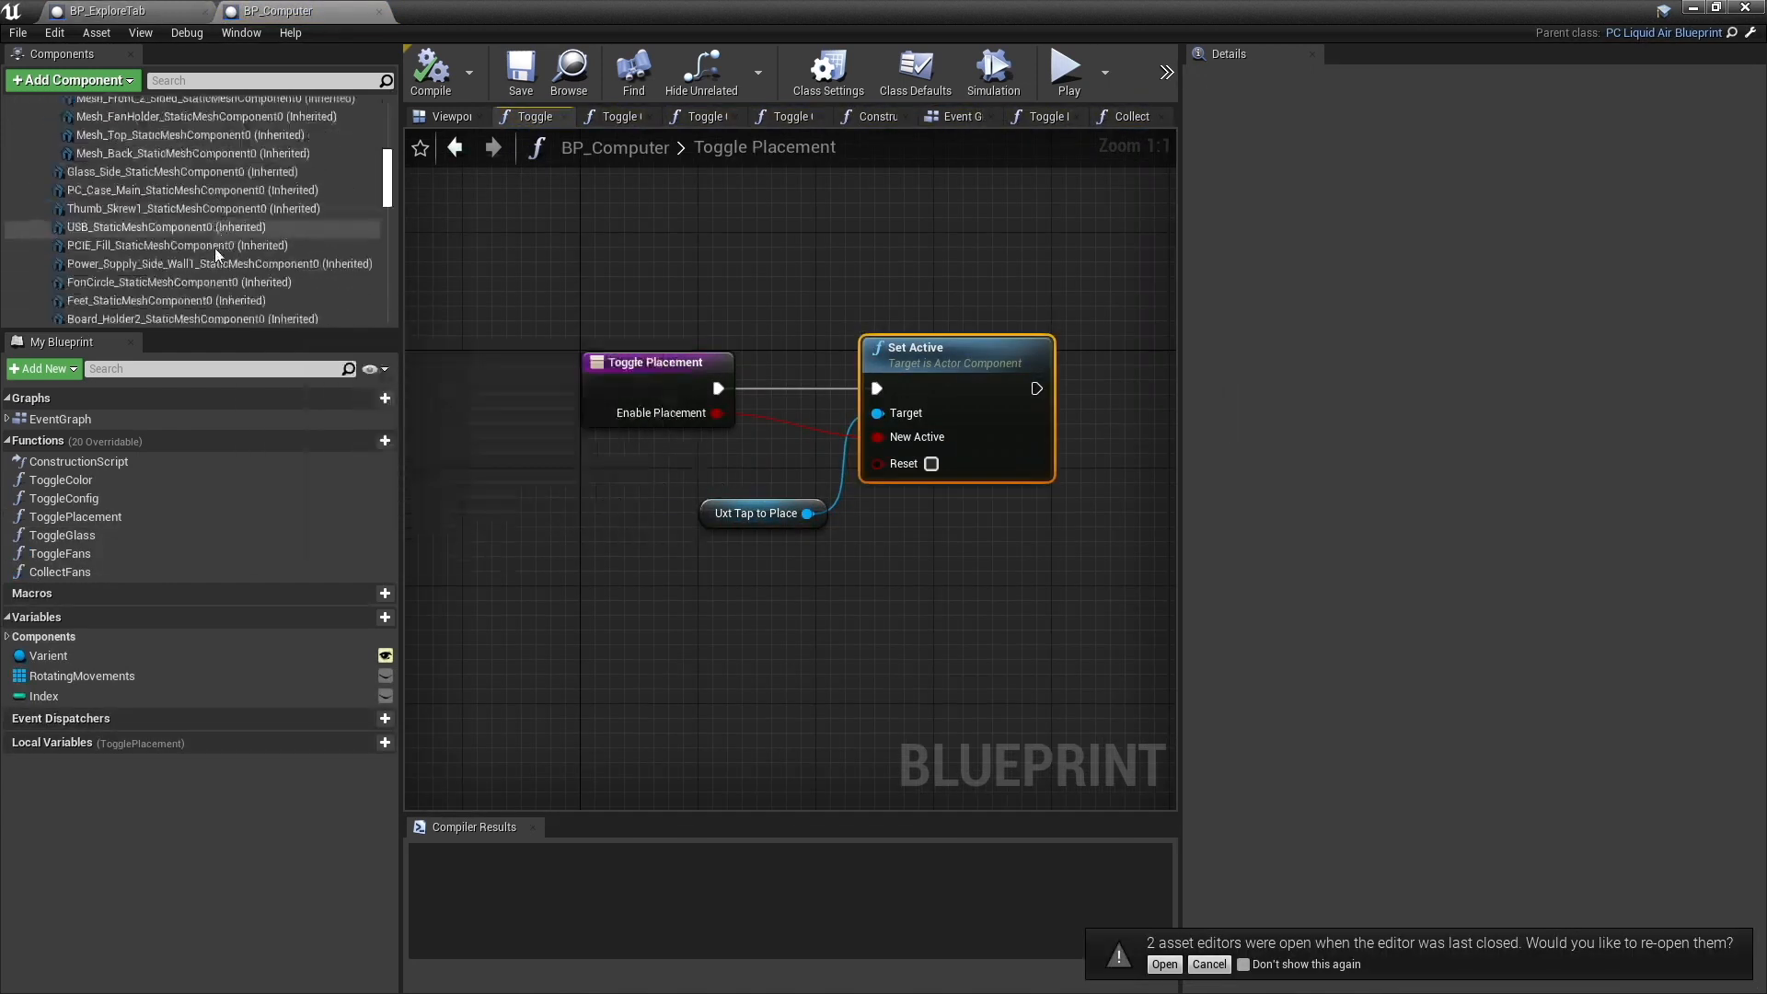
scroll(214, 247, down, 10)
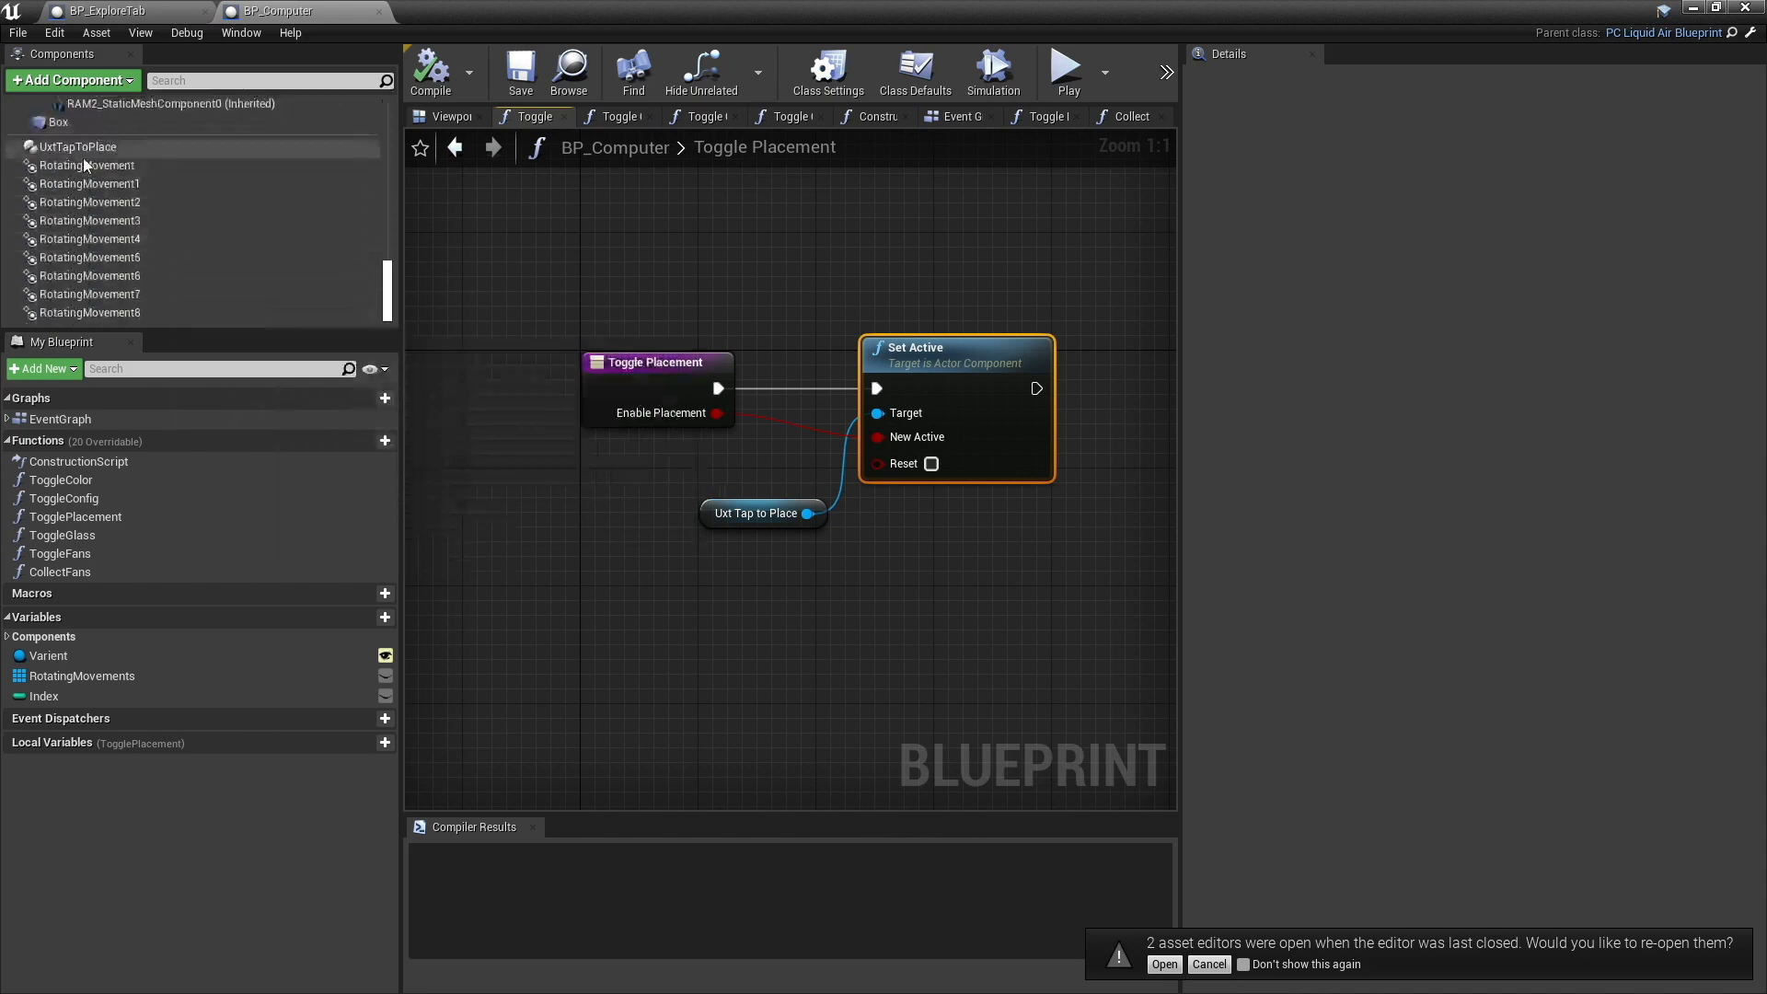
click(83, 149)
scroll(157, 198, up, 3)
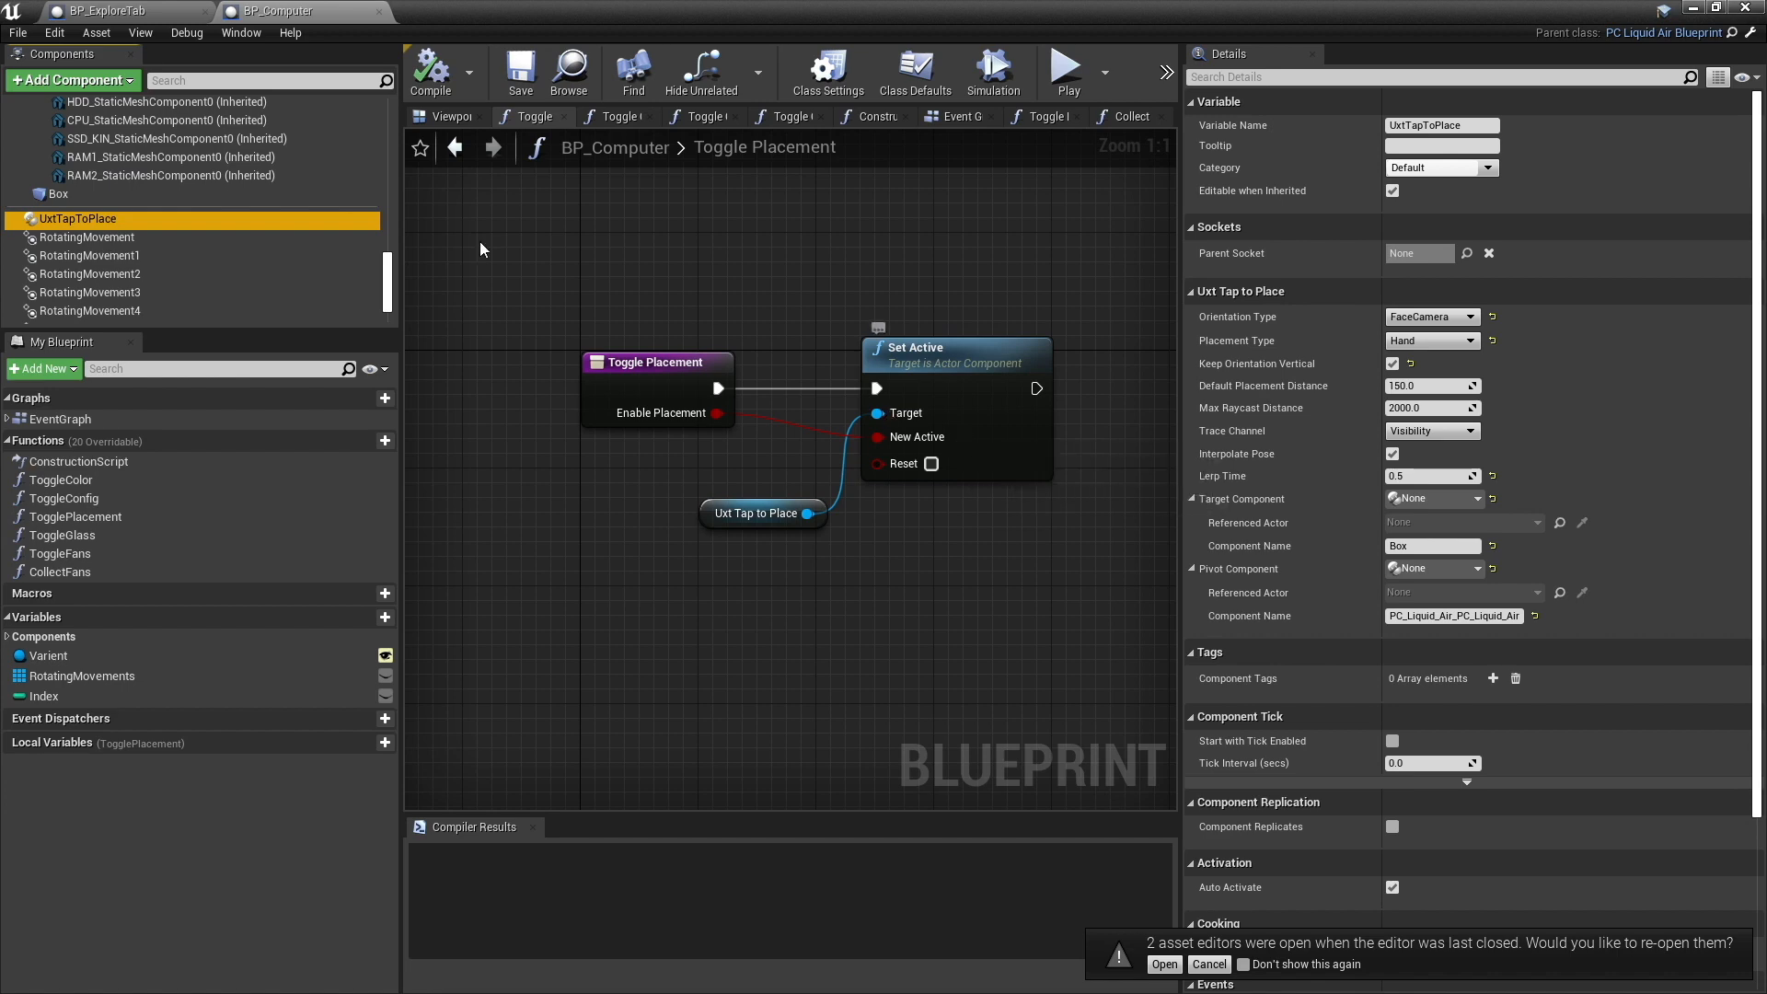
- Return to BP_ExploreTab's event graph and examine the Start and Pause AR Session nodes and the Spatial Meshes loop
click(89, 12)
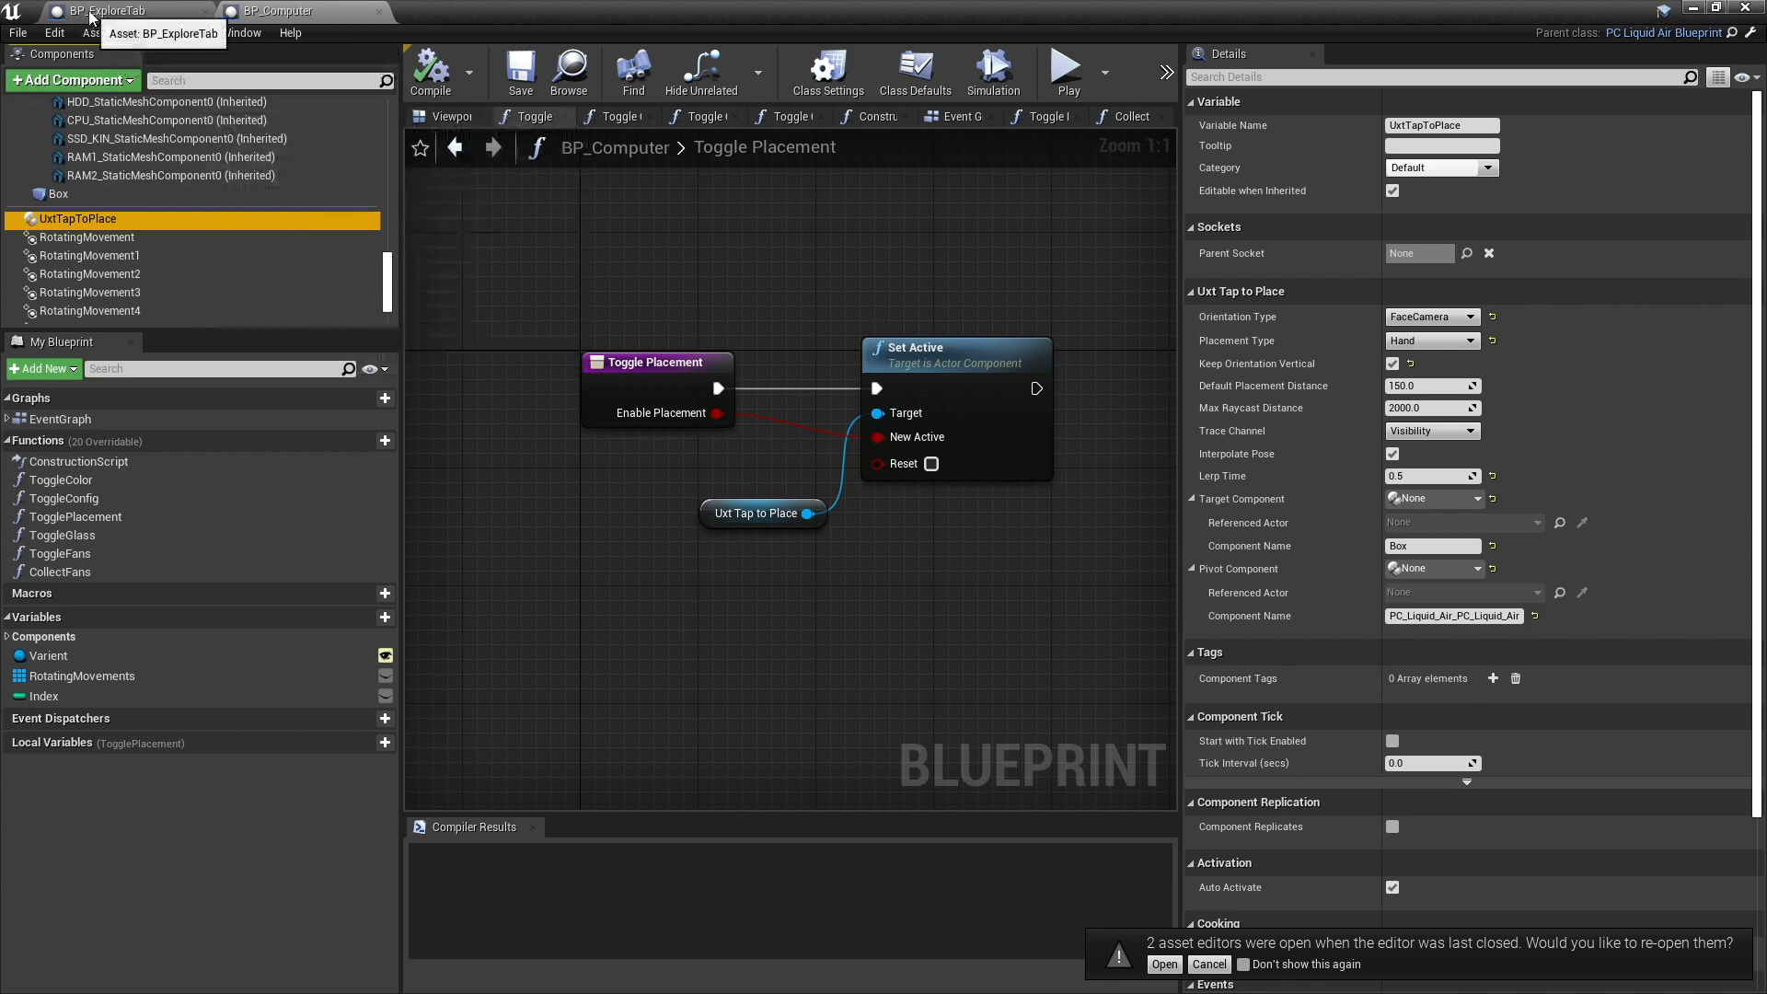
right_drag(883, 580, 746, 585)
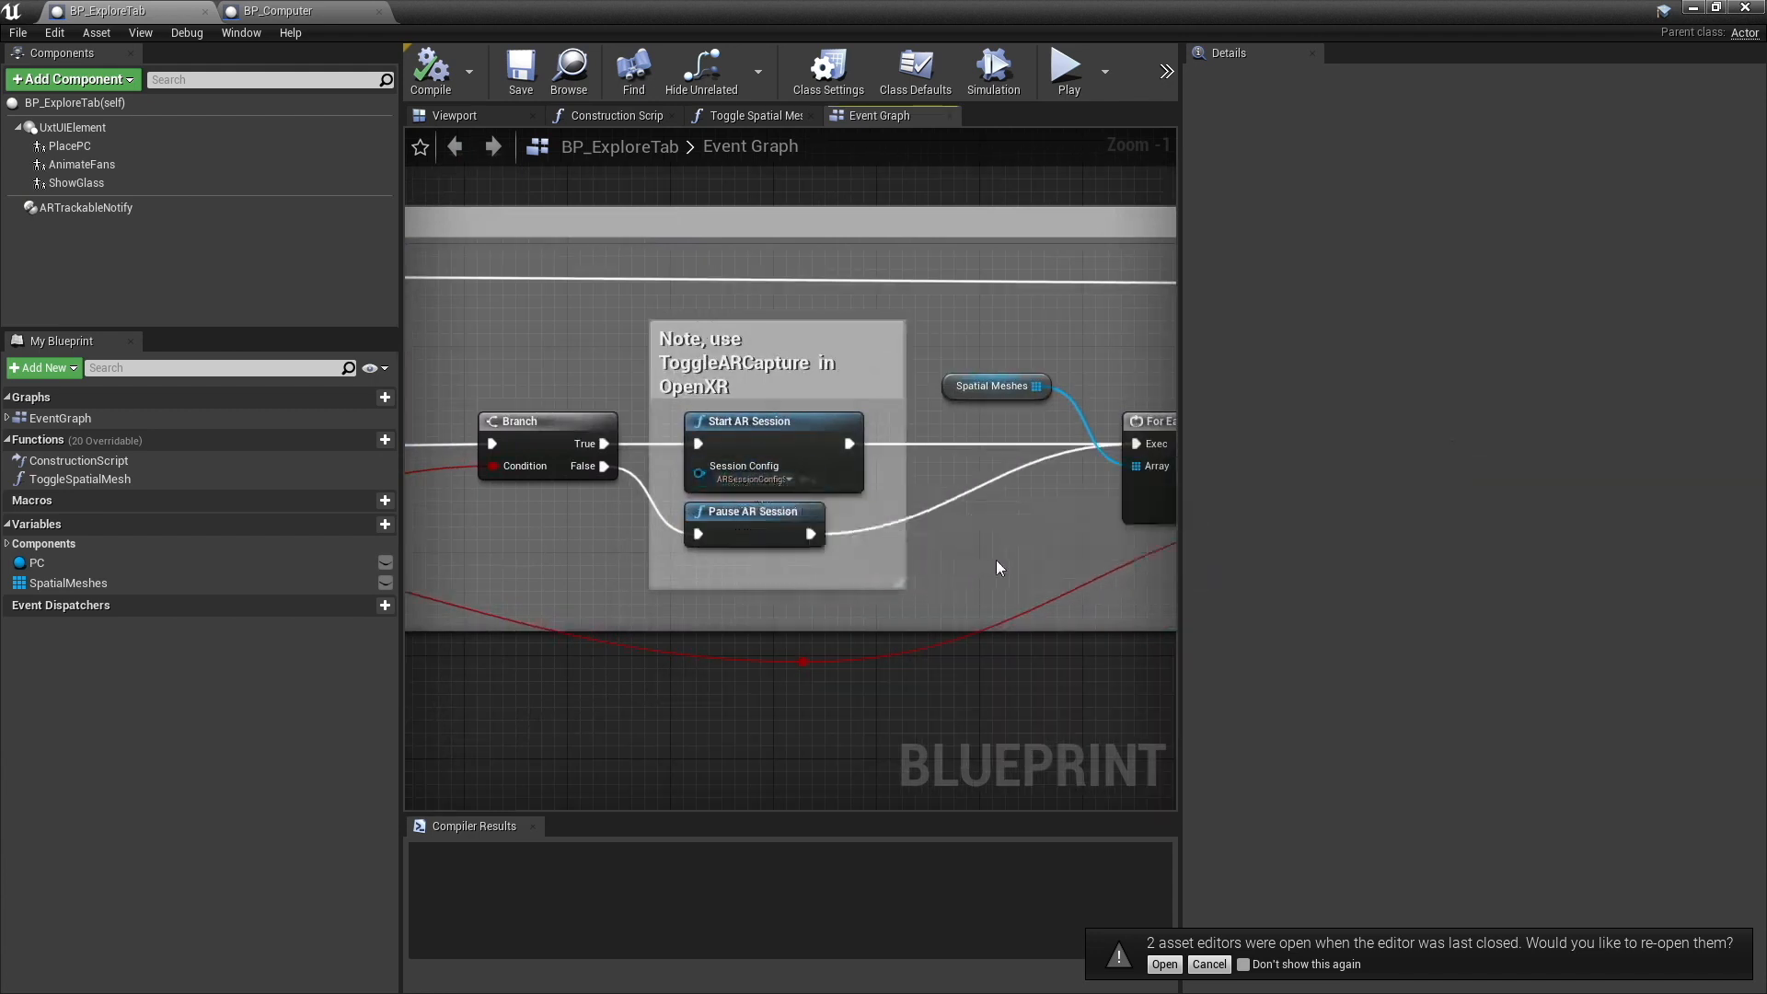
right_drag(994, 561, 725, 550)
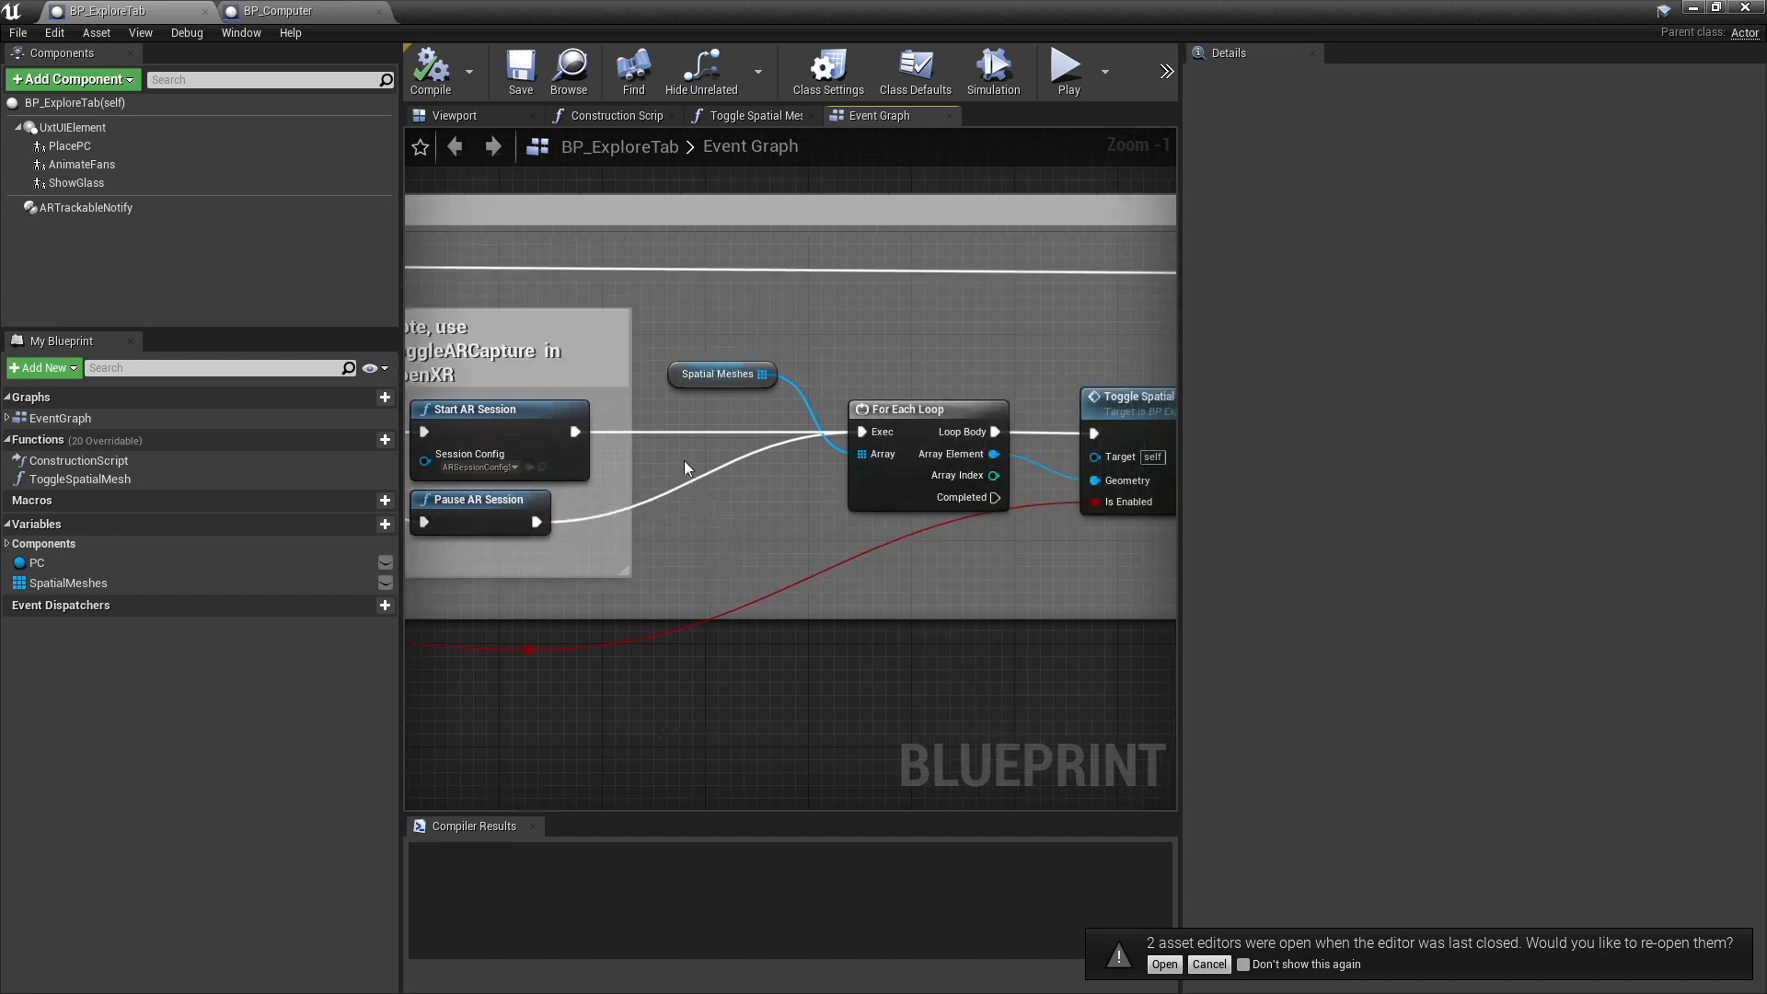
right_drag(893, 543, 712, 537)
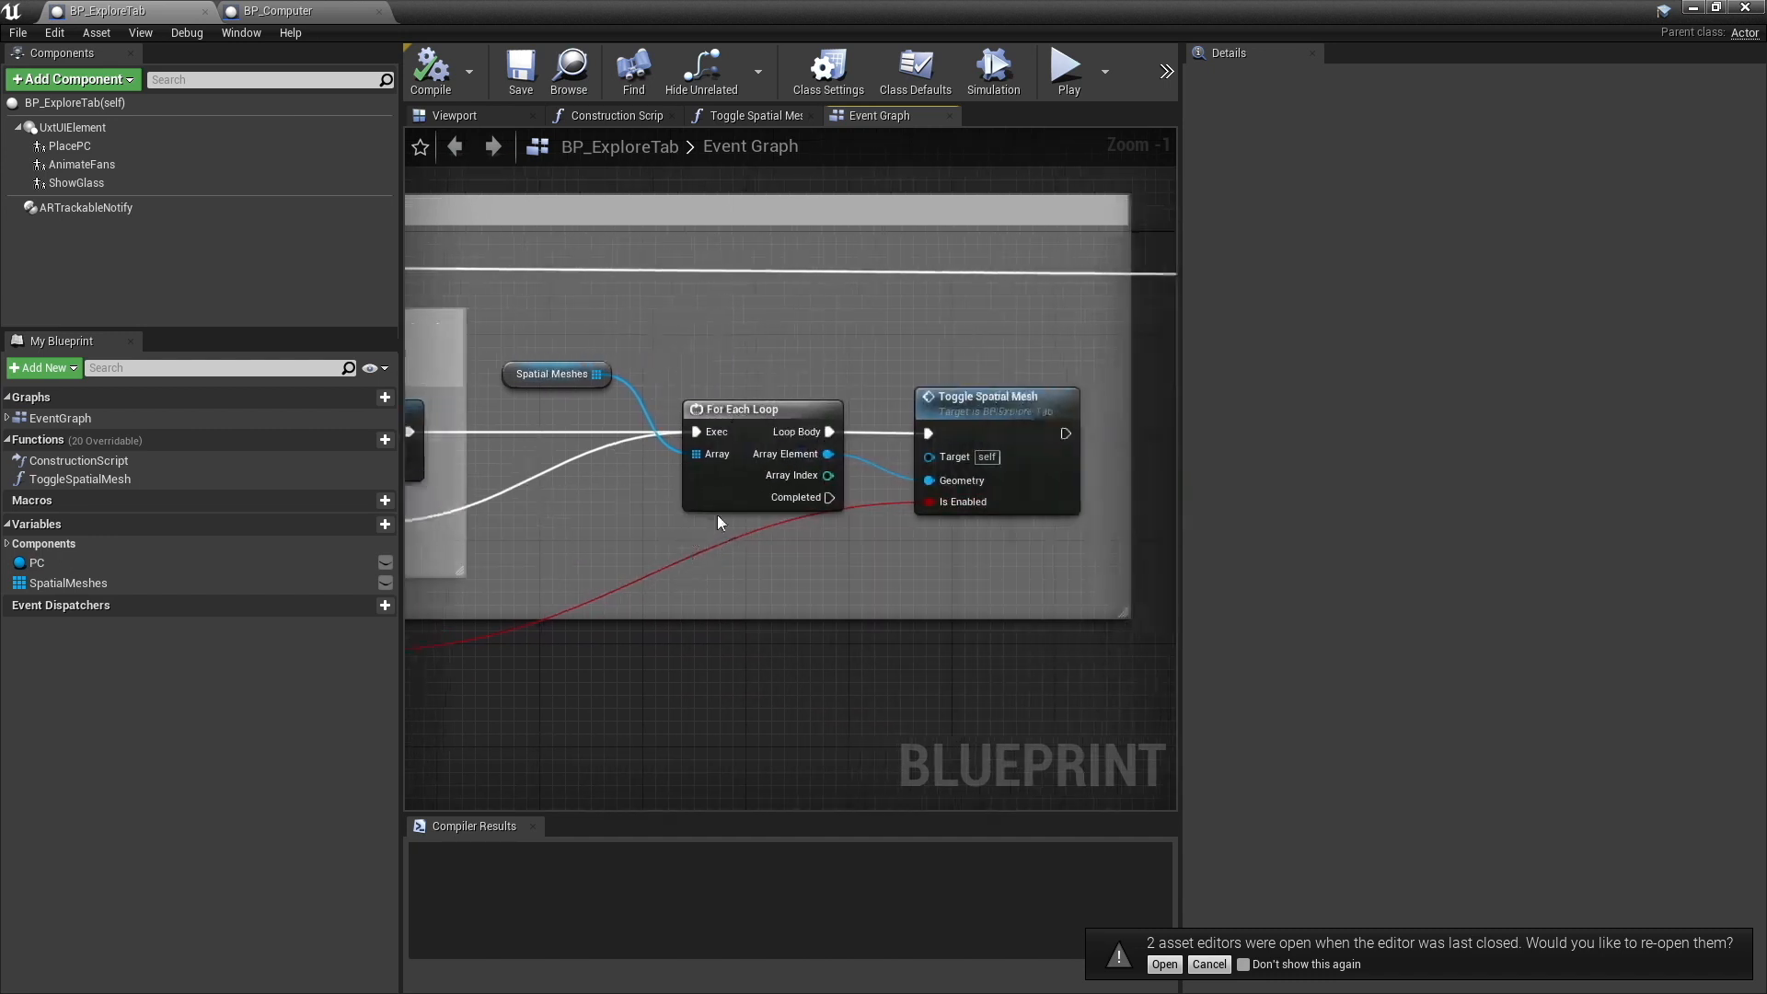
right_drag(544, 505, 792, 482)
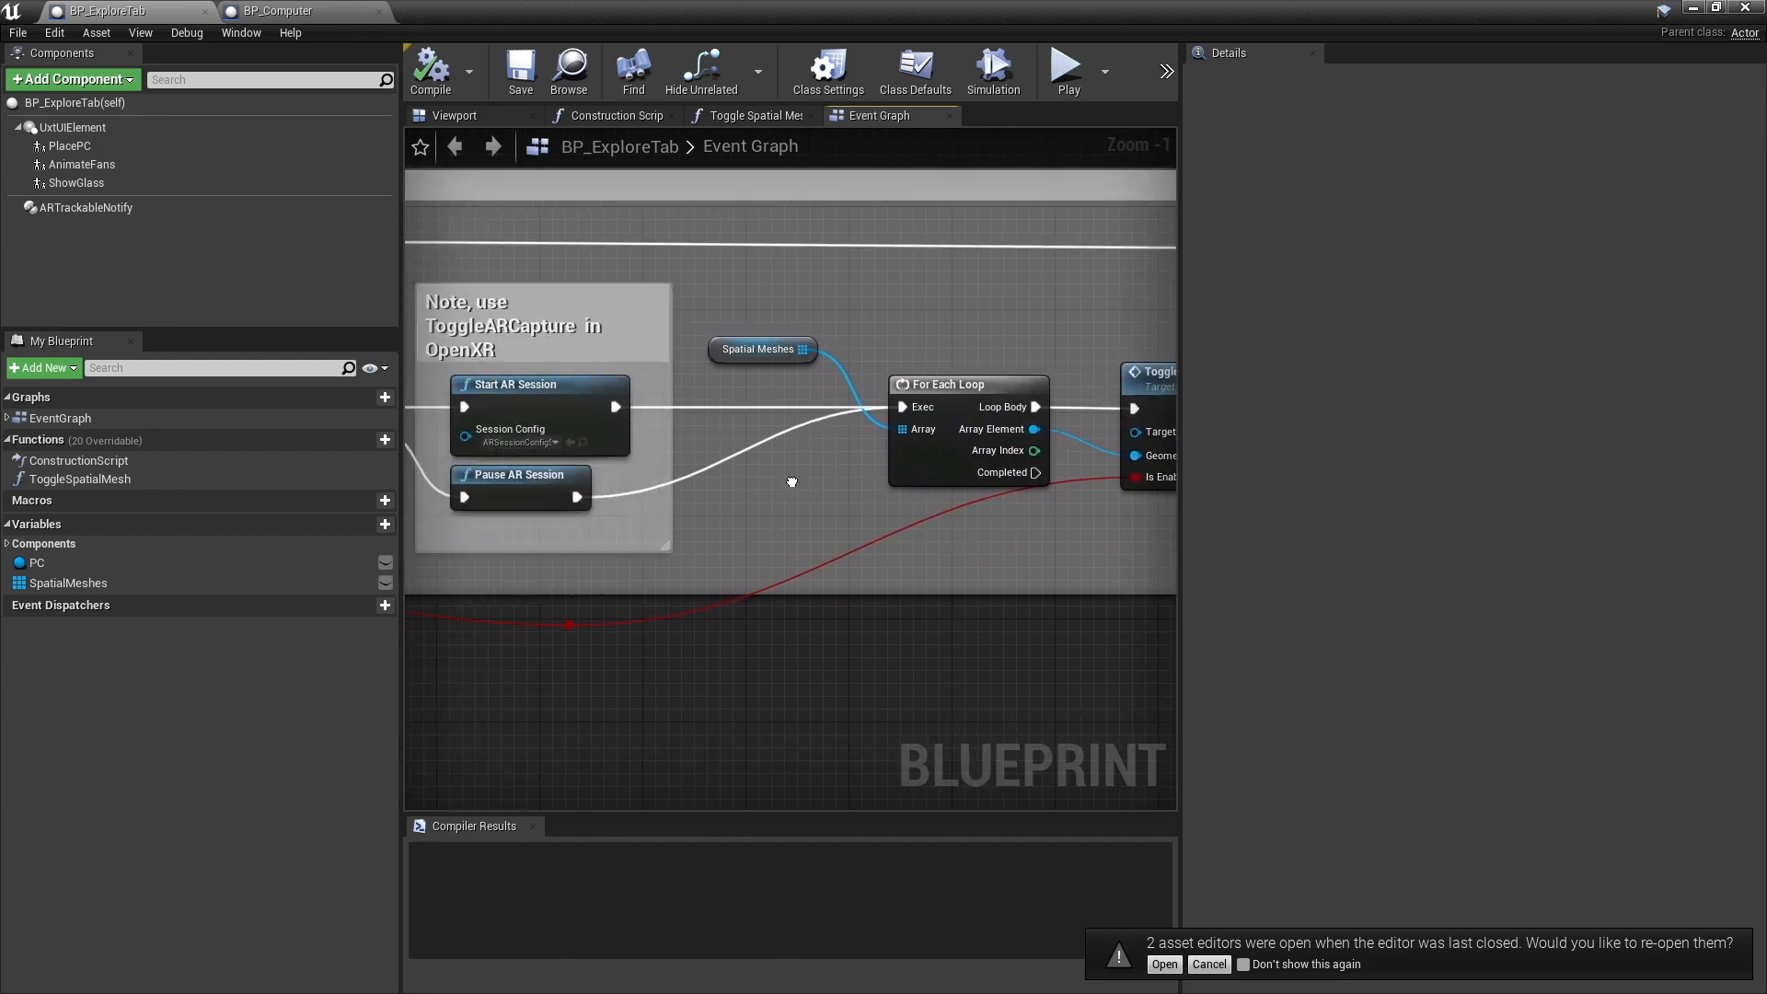
right_drag(640, 496, 813, 530)
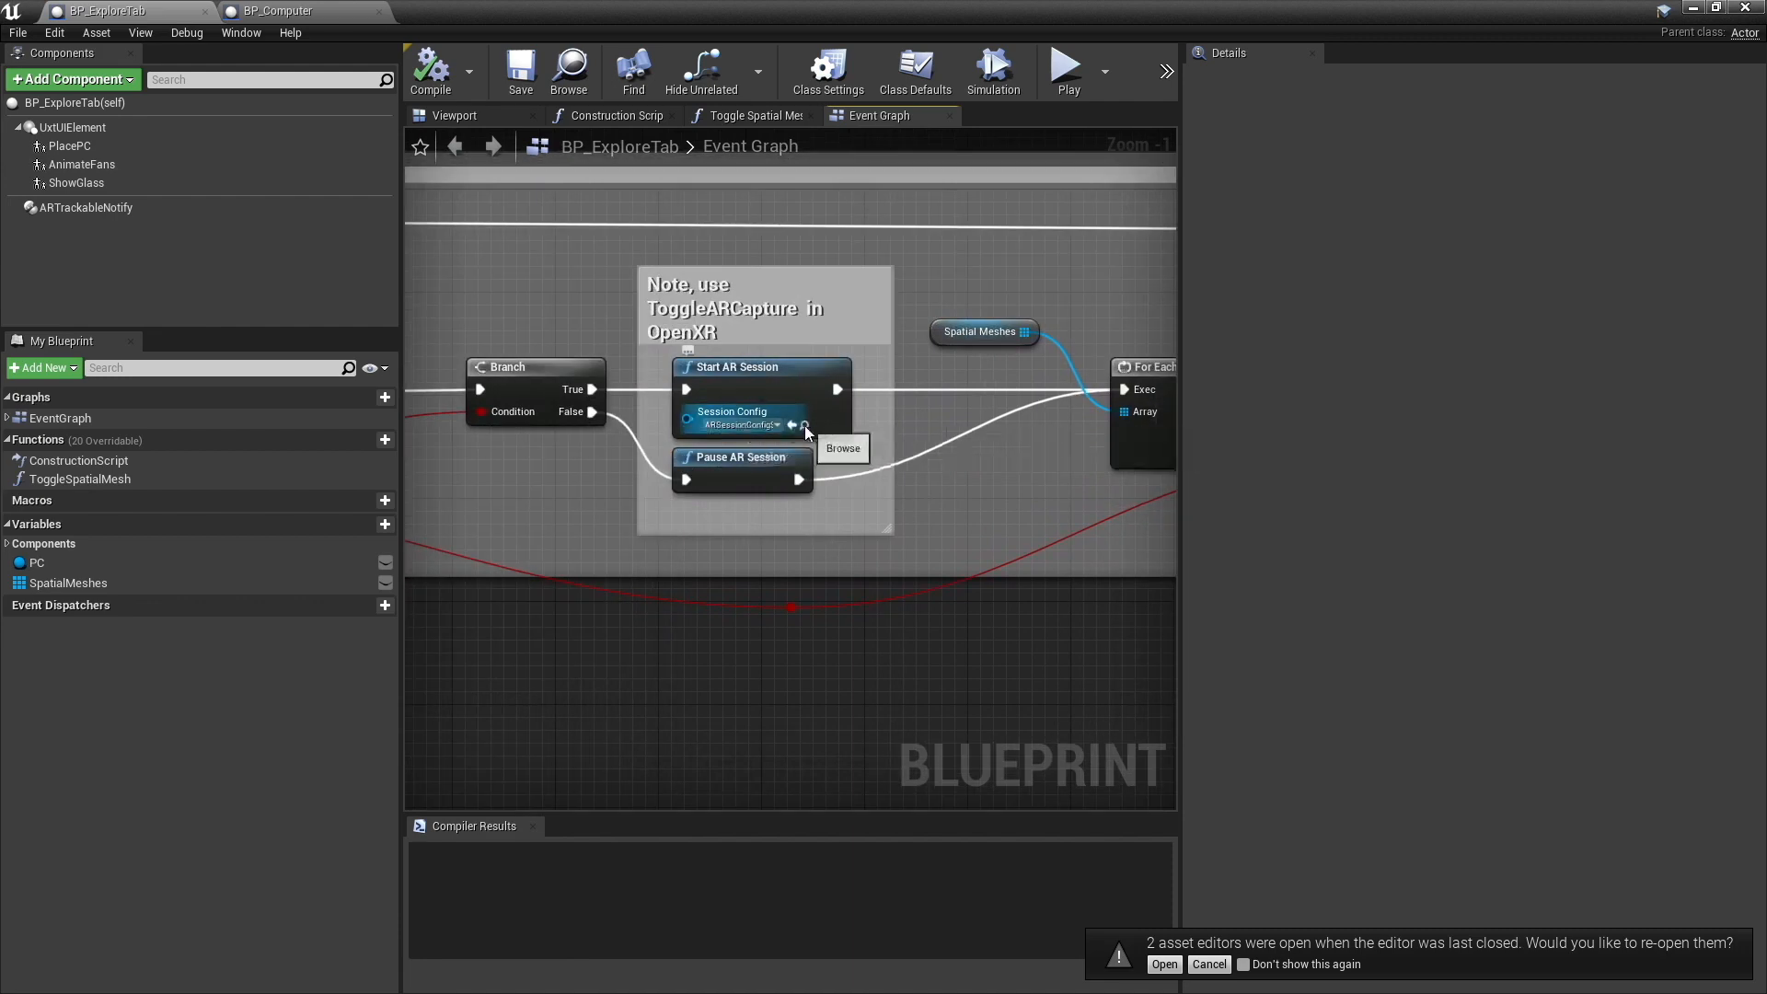
- Locate and open the ARSessionConfigSpatialMesh asset used by Start AR Session, and review its World Mapping settings
double_click(721, 8)
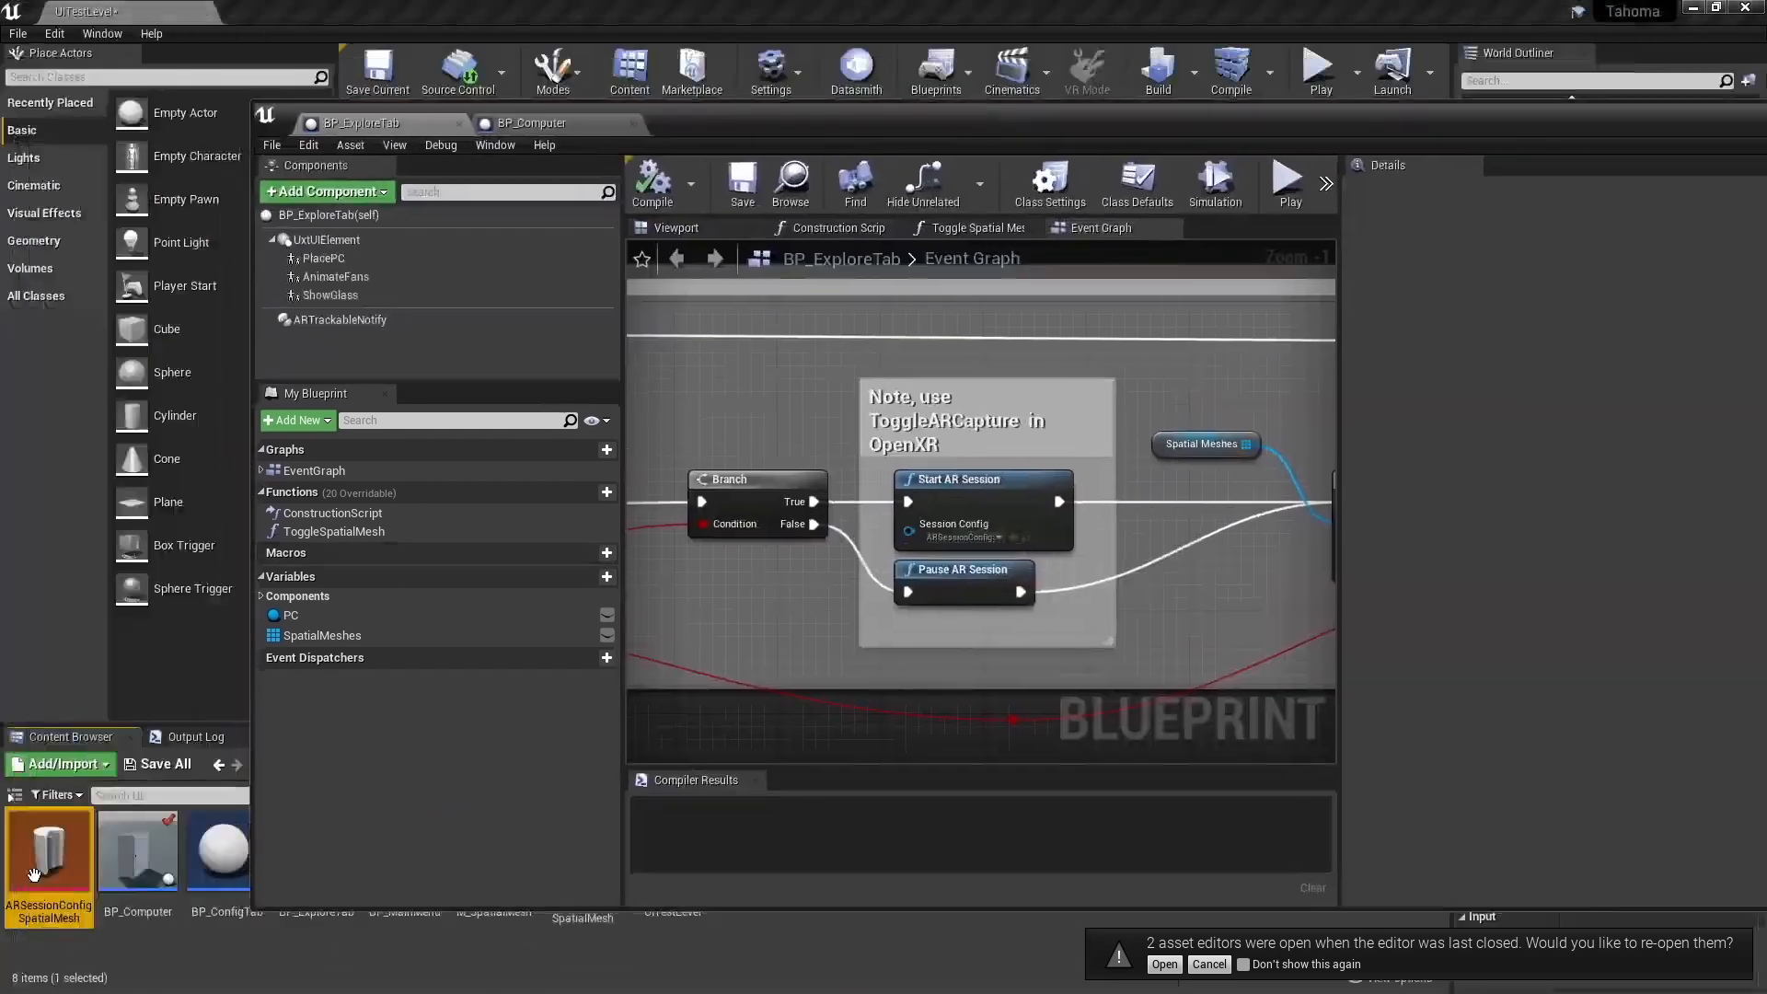
double_click(51, 841)
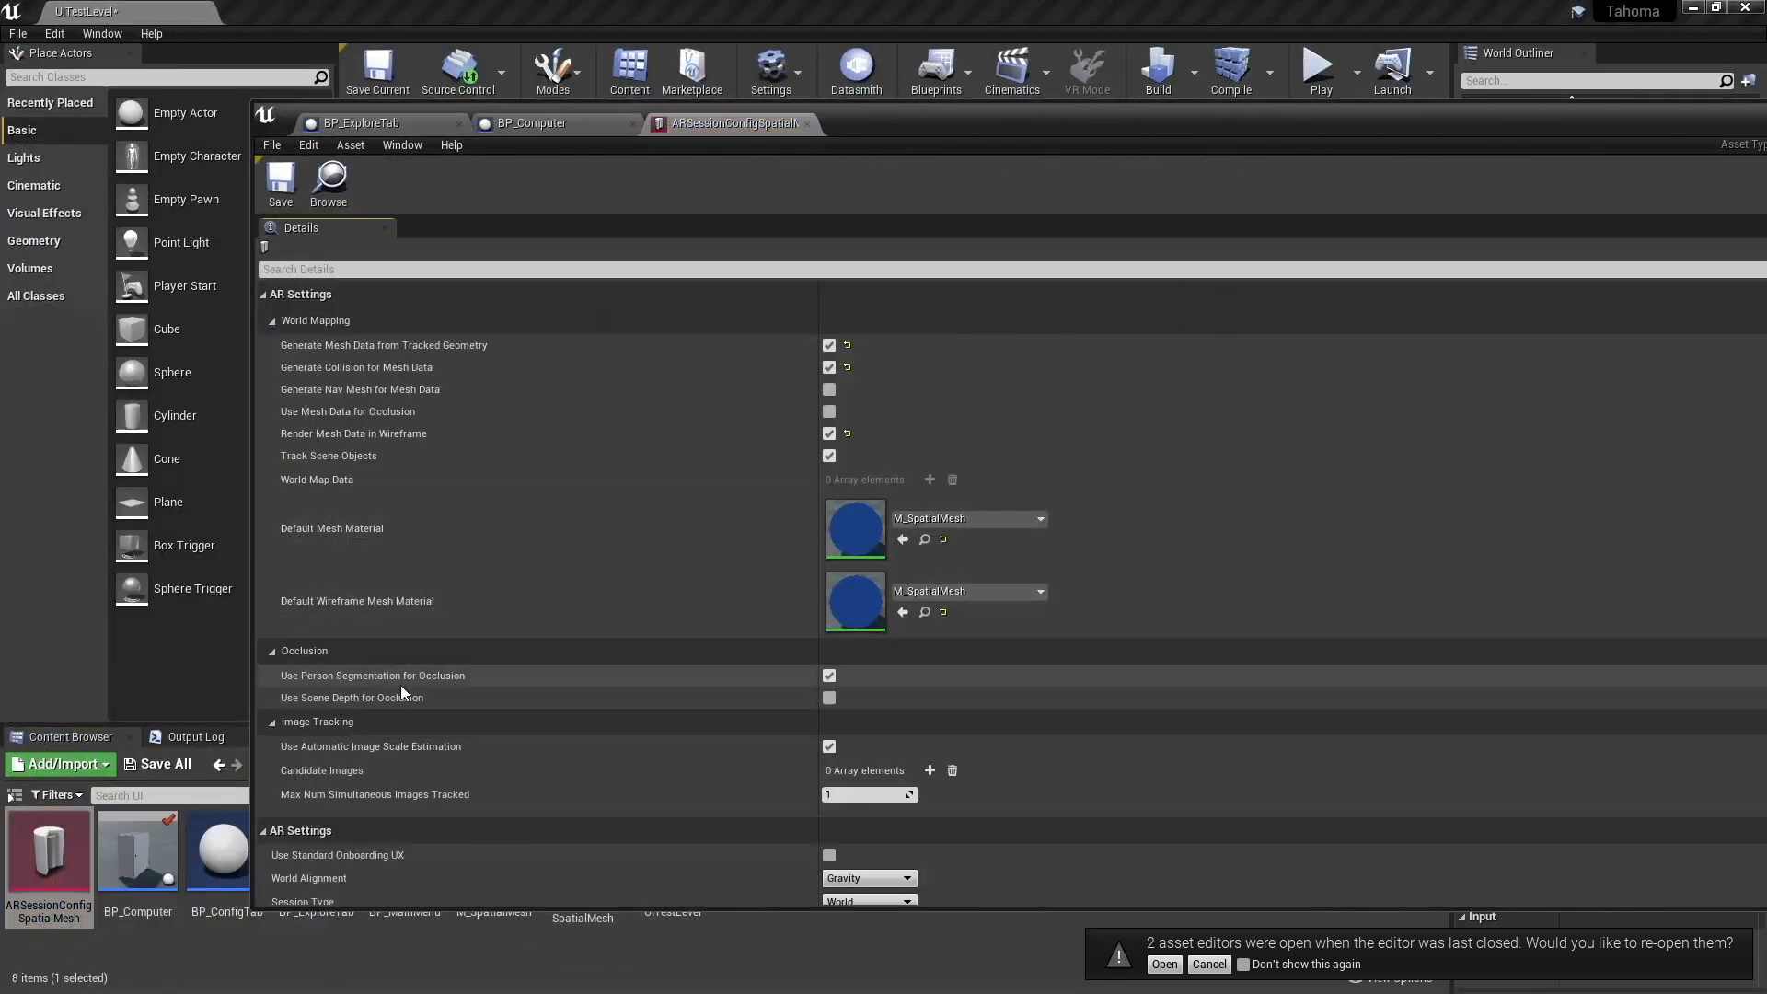
double_click(1009, 130)
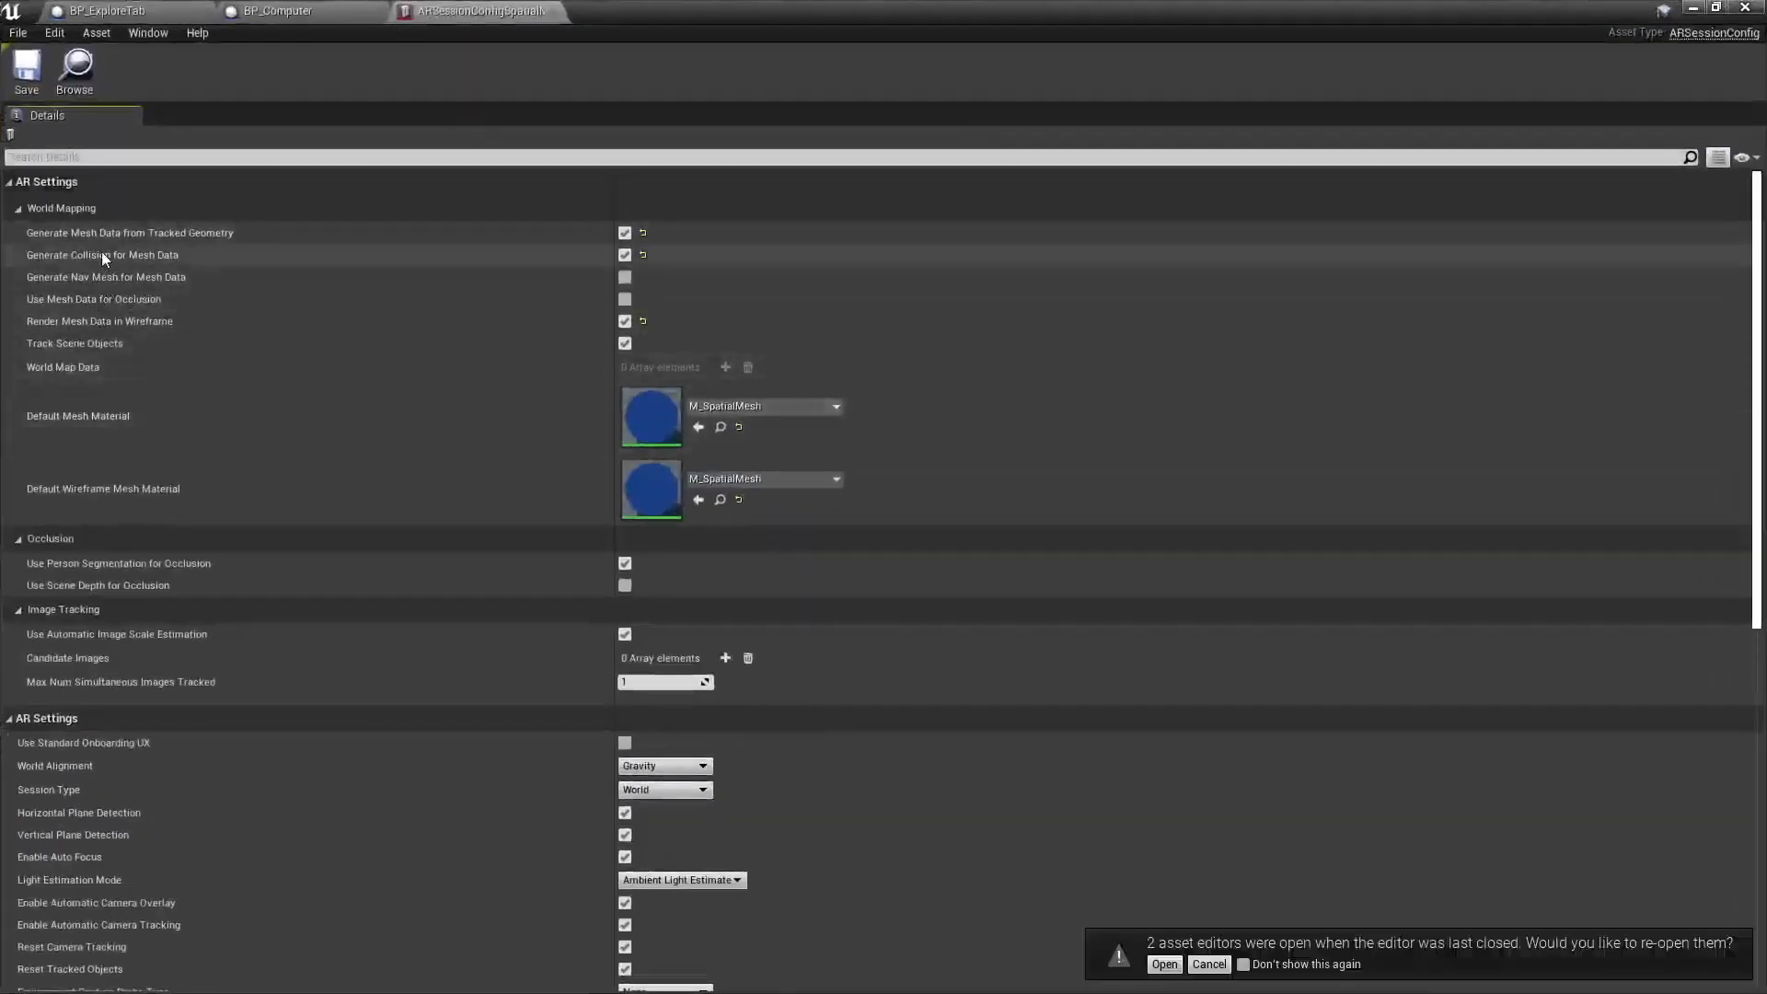
mouse_move(200, 238)
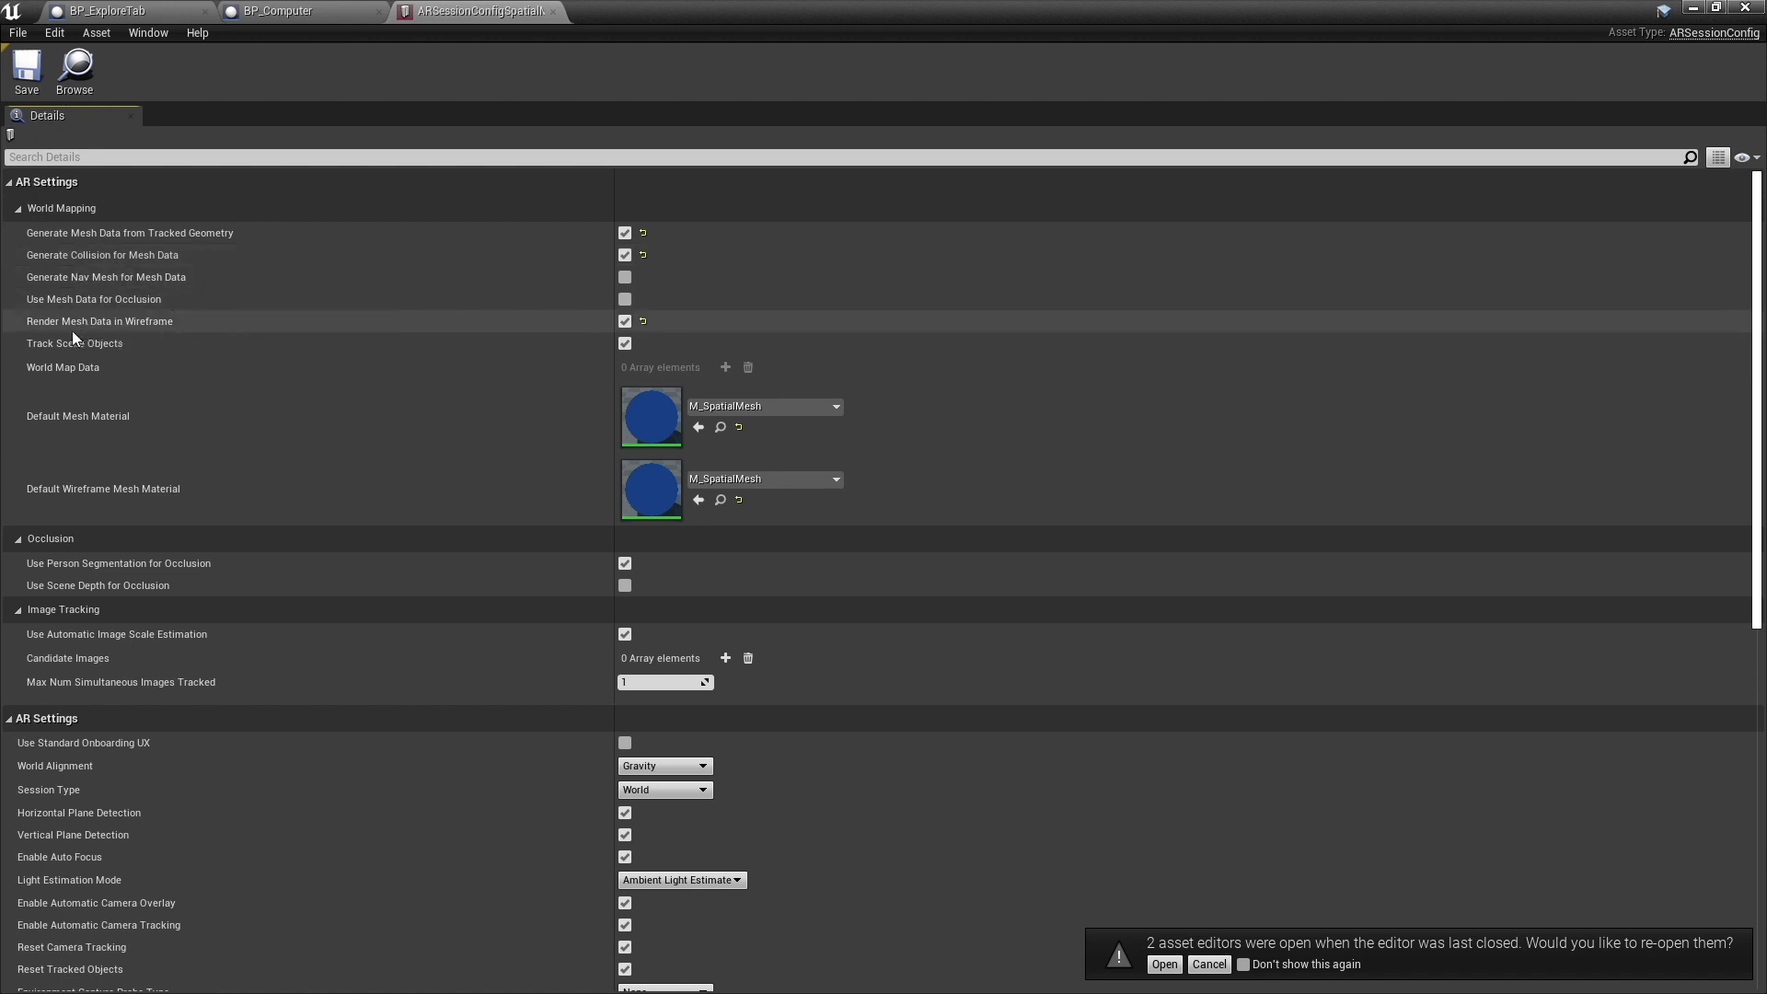
- Locate the session config's default mesh material, M_SpatialMesh, open it to view its emissive color setup, and close it
click(720, 428)
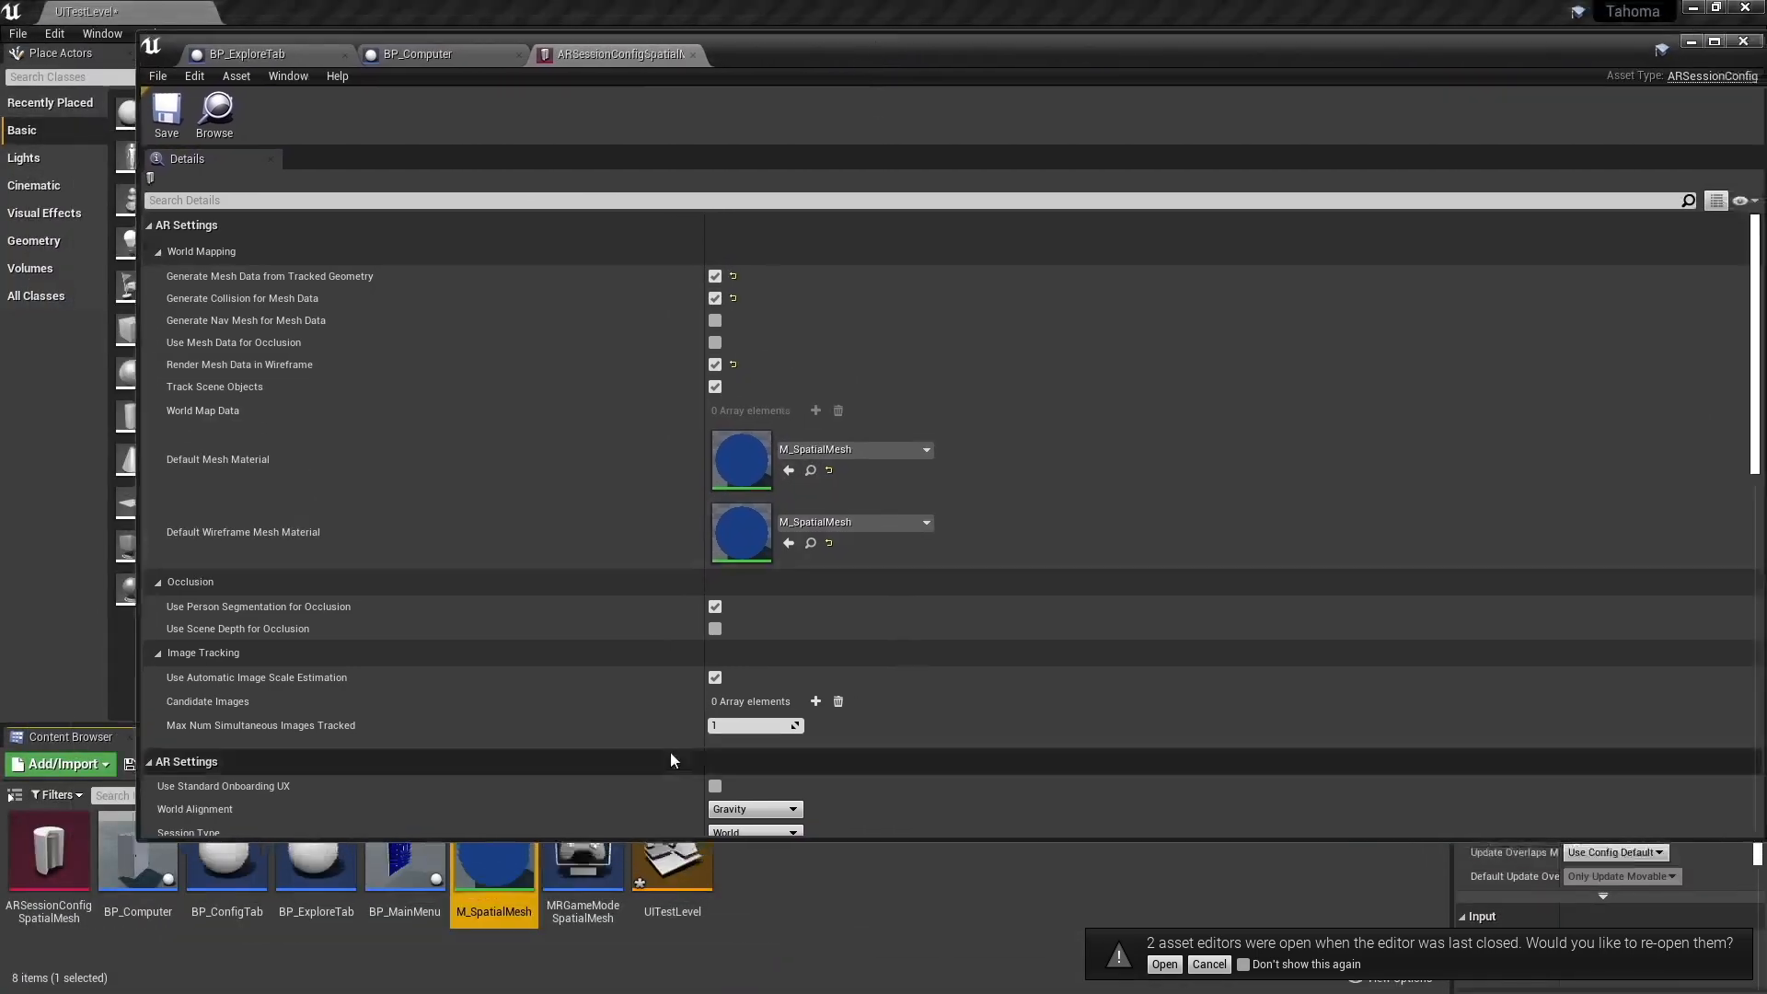
double_click(493, 871)
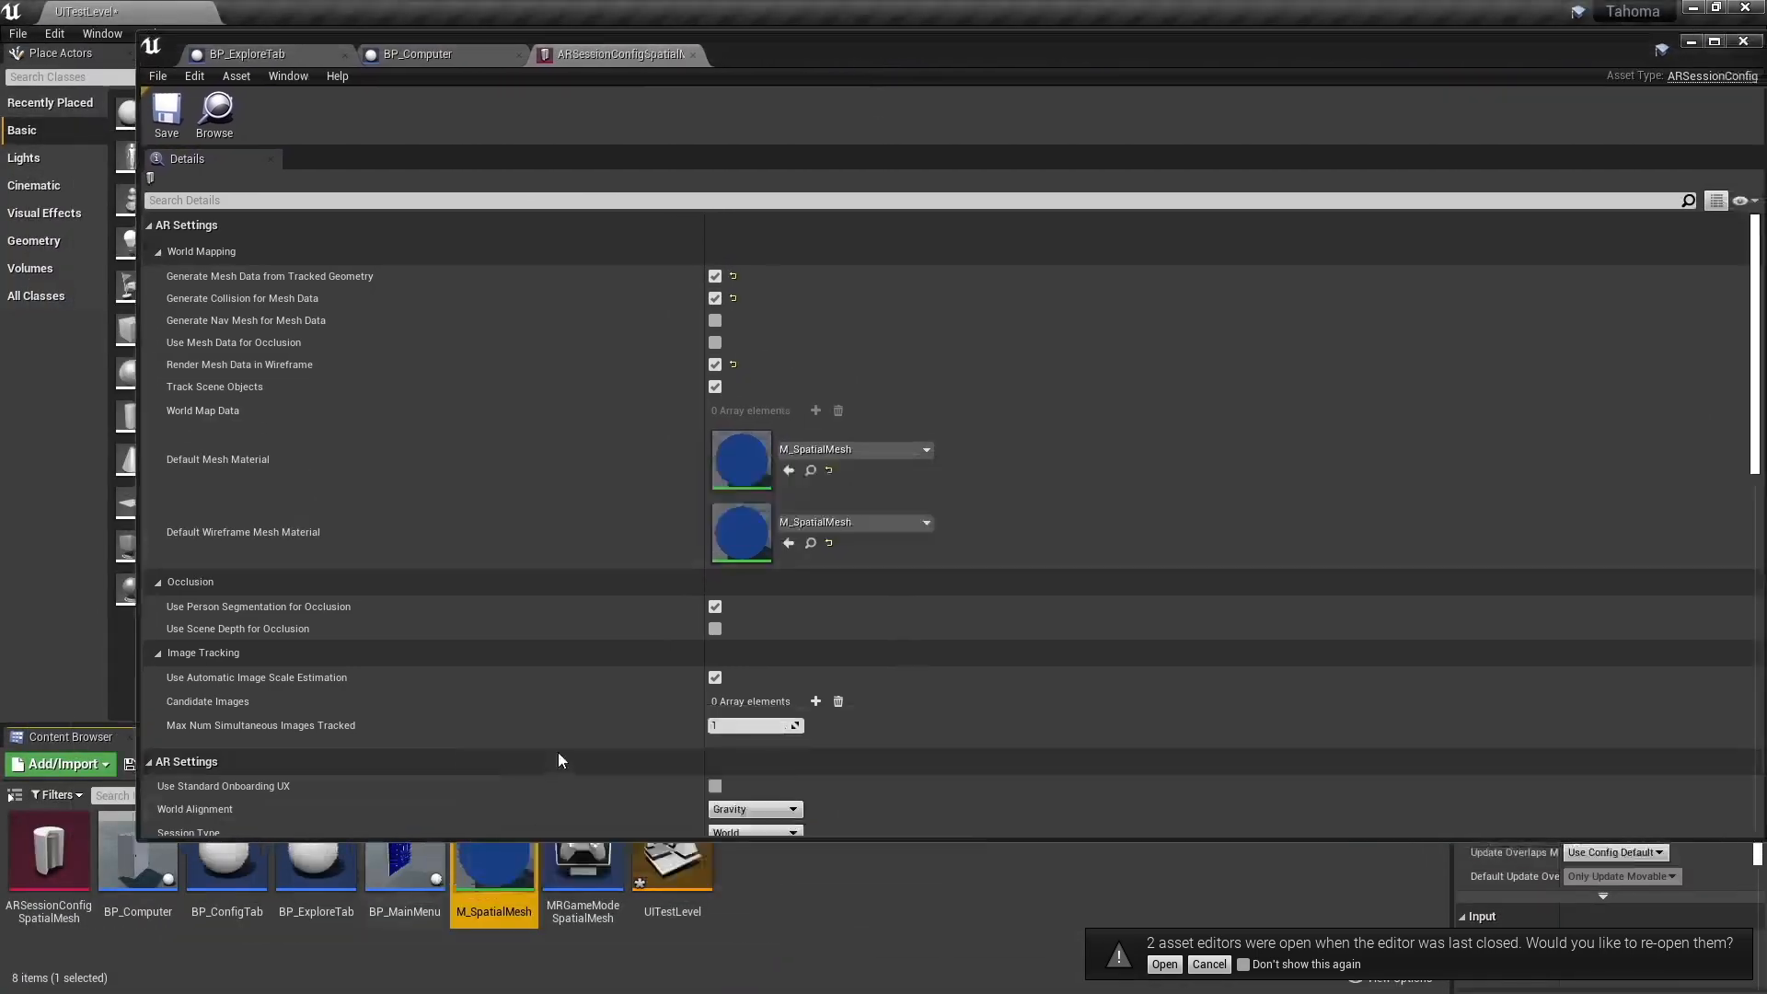
right_drag(714, 584, 761, 540)
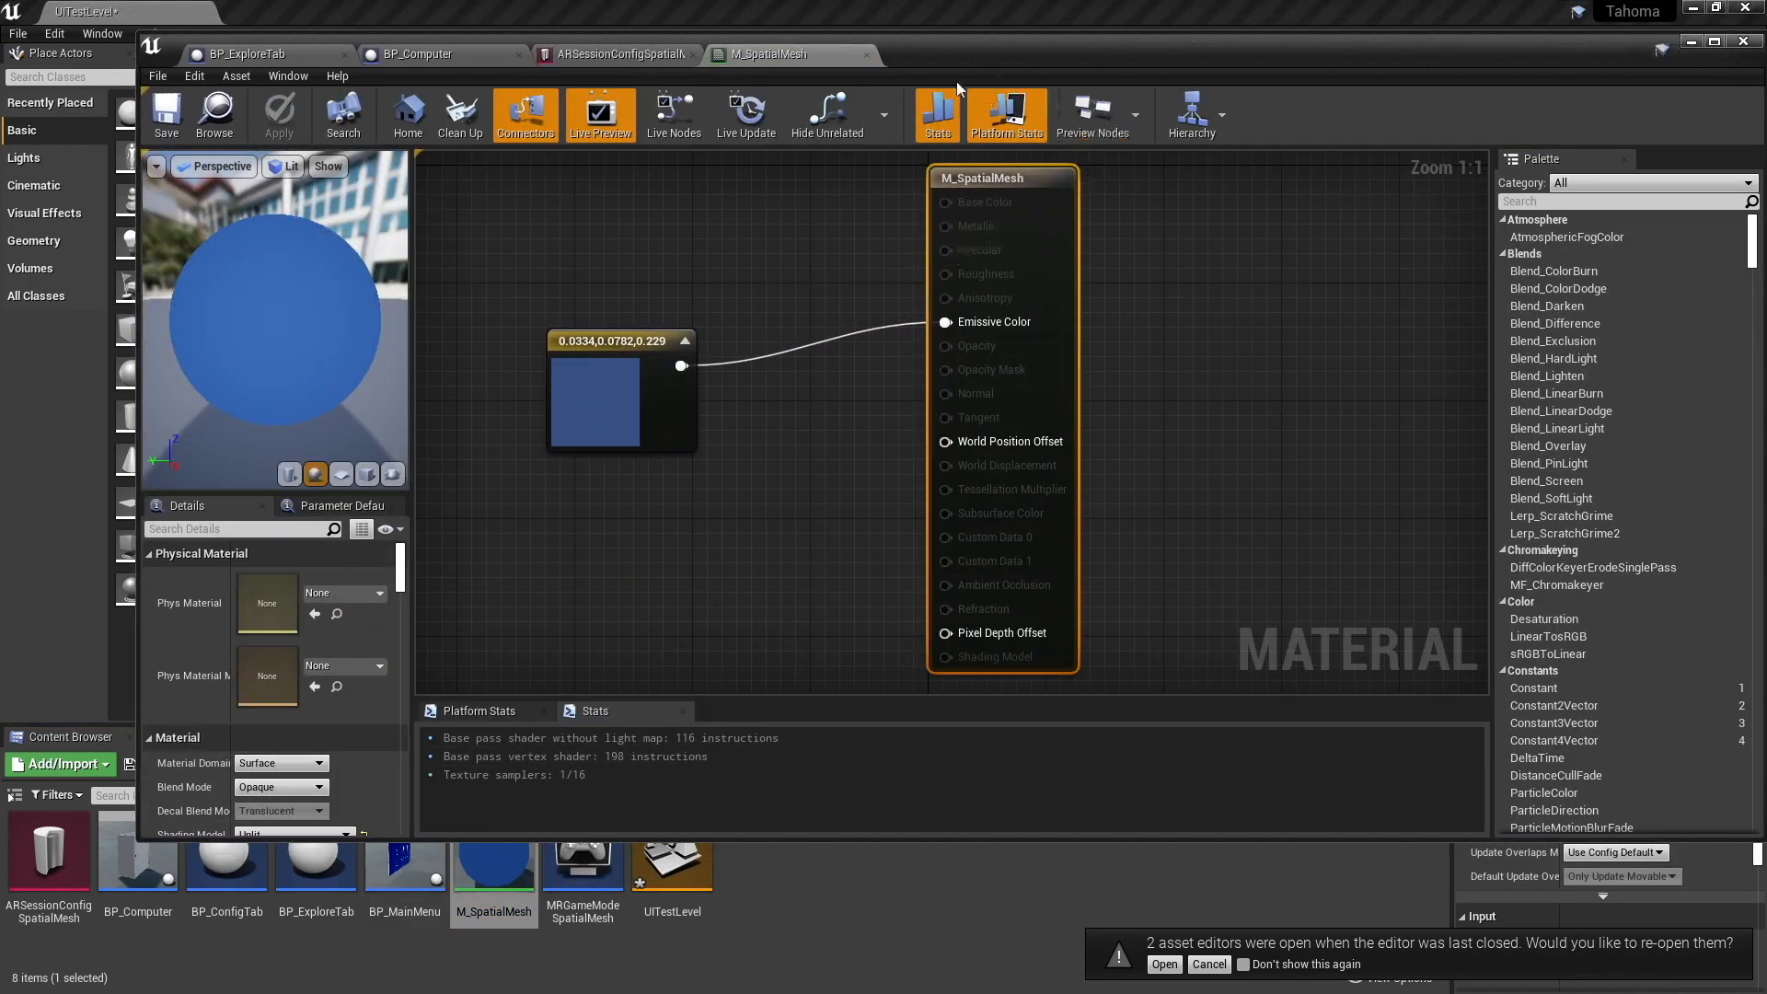
click(866, 54)
- Go back to BP_ExploreTab and review the AR session nodes, the For Each Loop over Spatial Meshes and the Toggle Spatial Mesh call
click(419, 57)
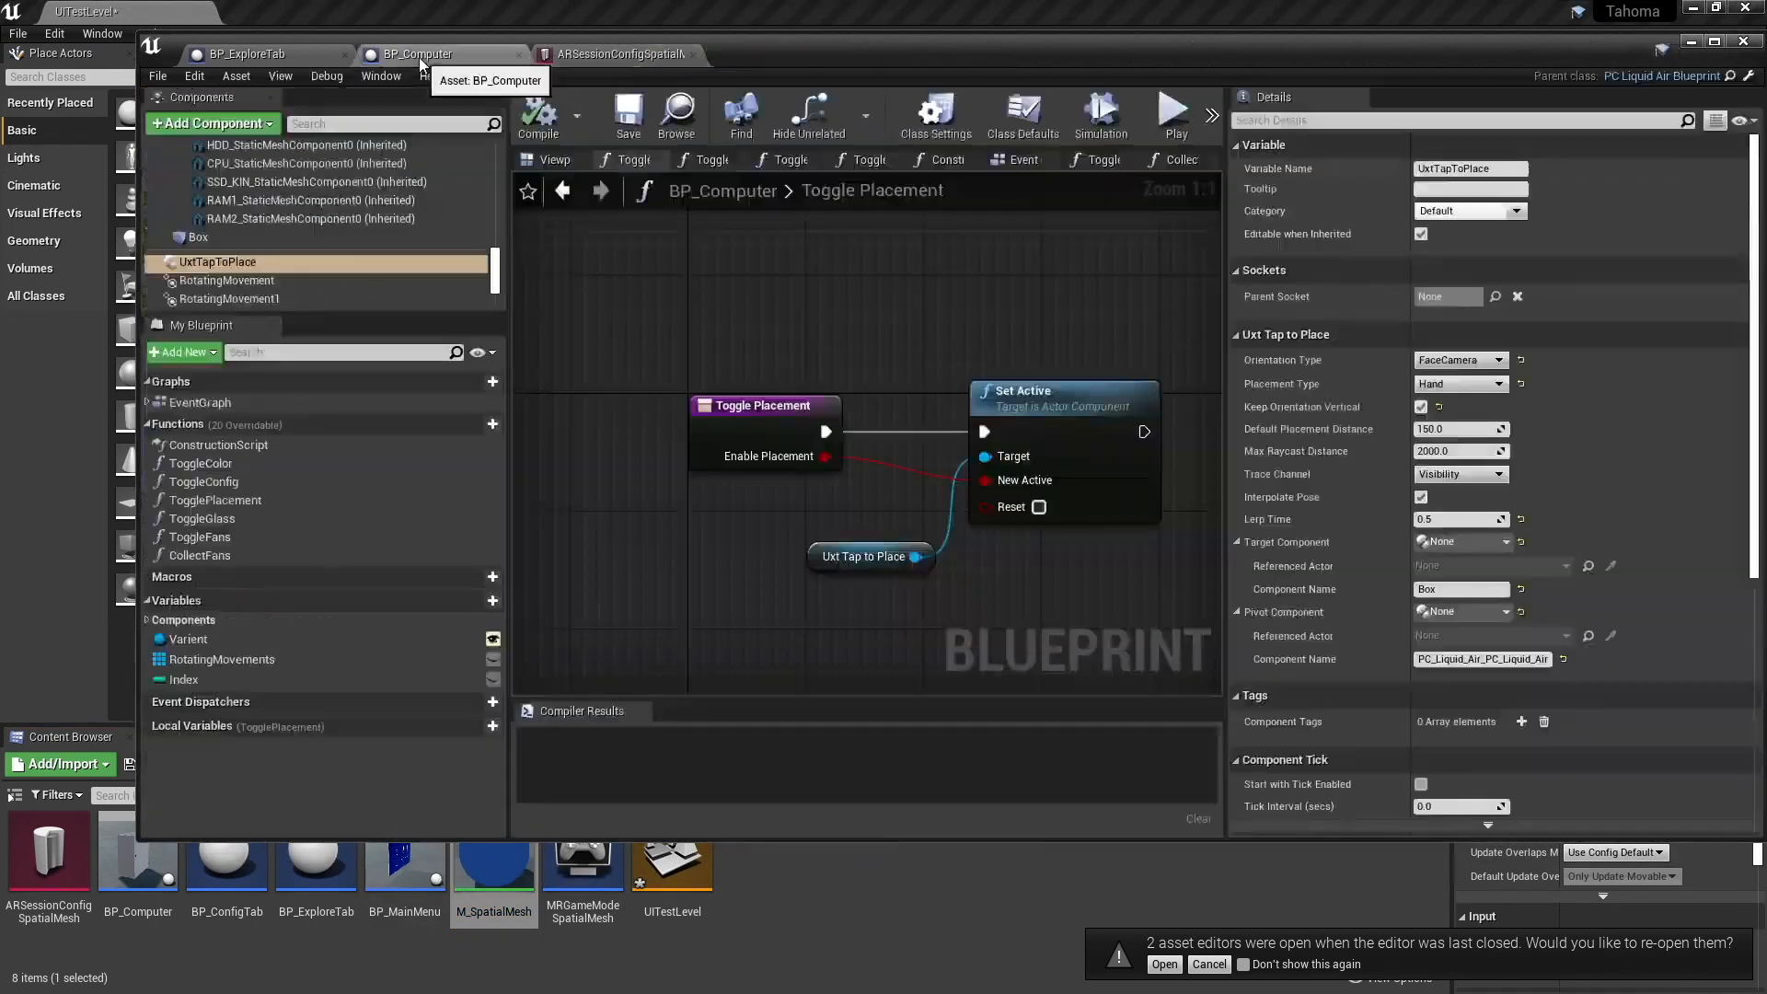
click(247, 55)
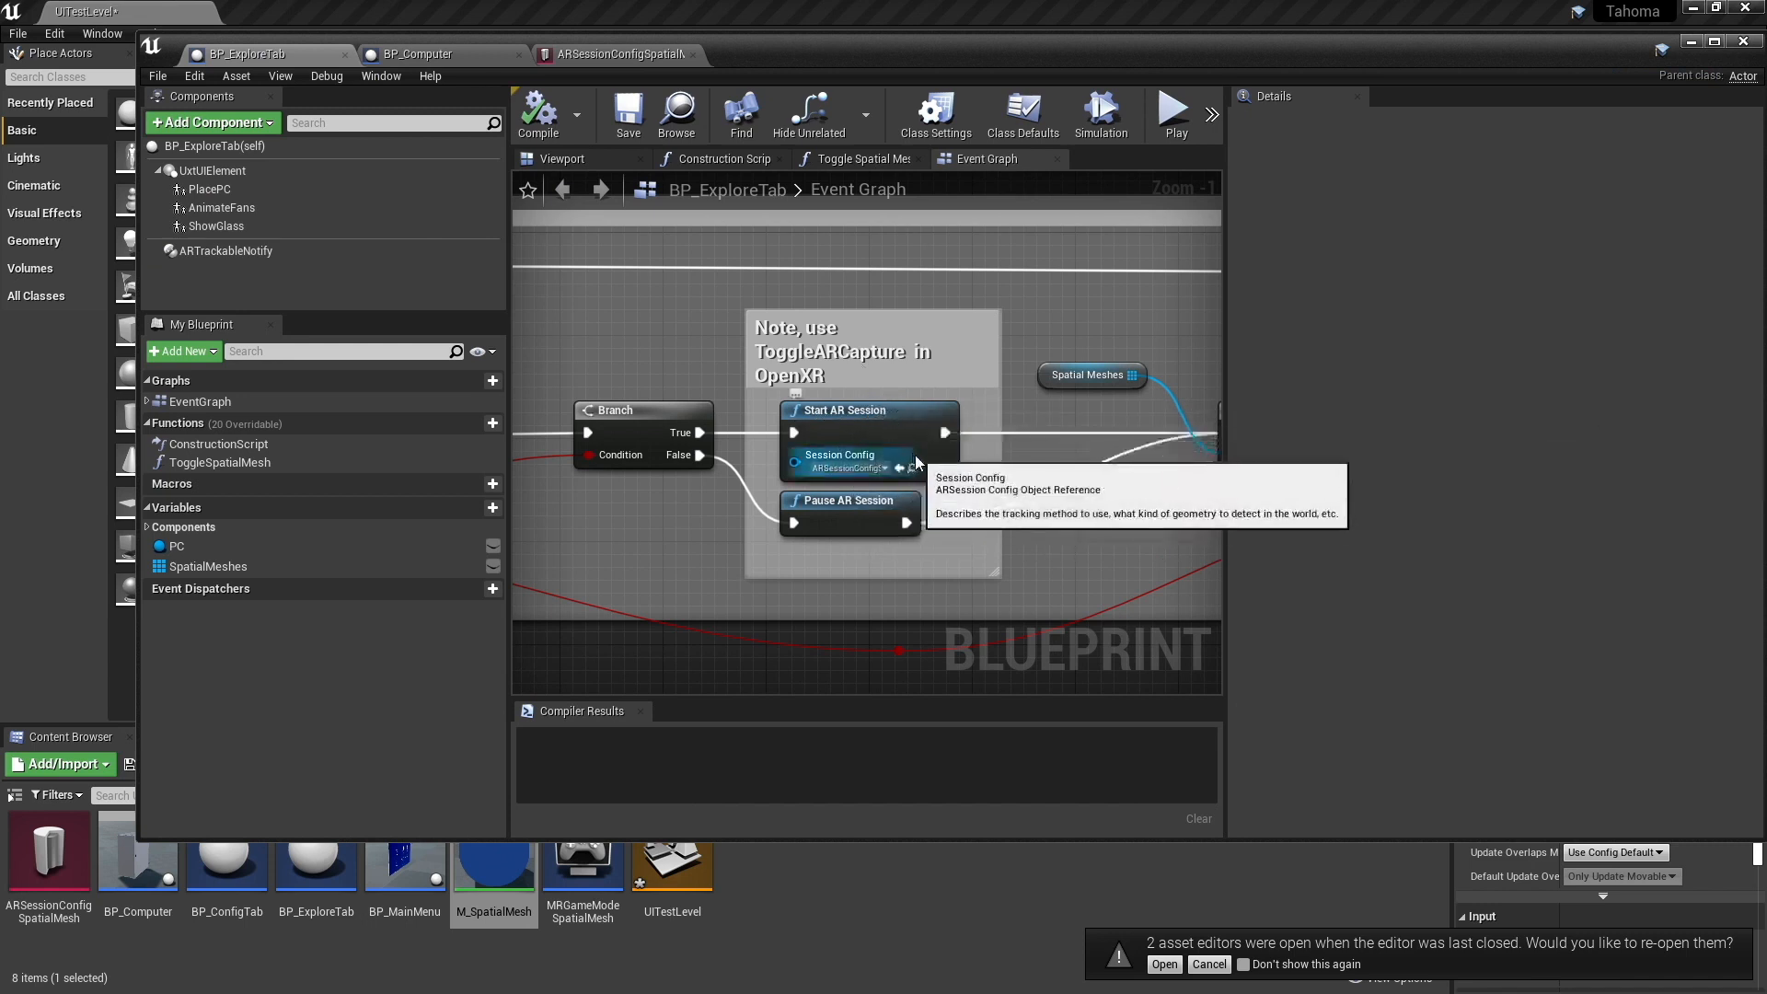
right_drag(1089, 496, 995, 473)
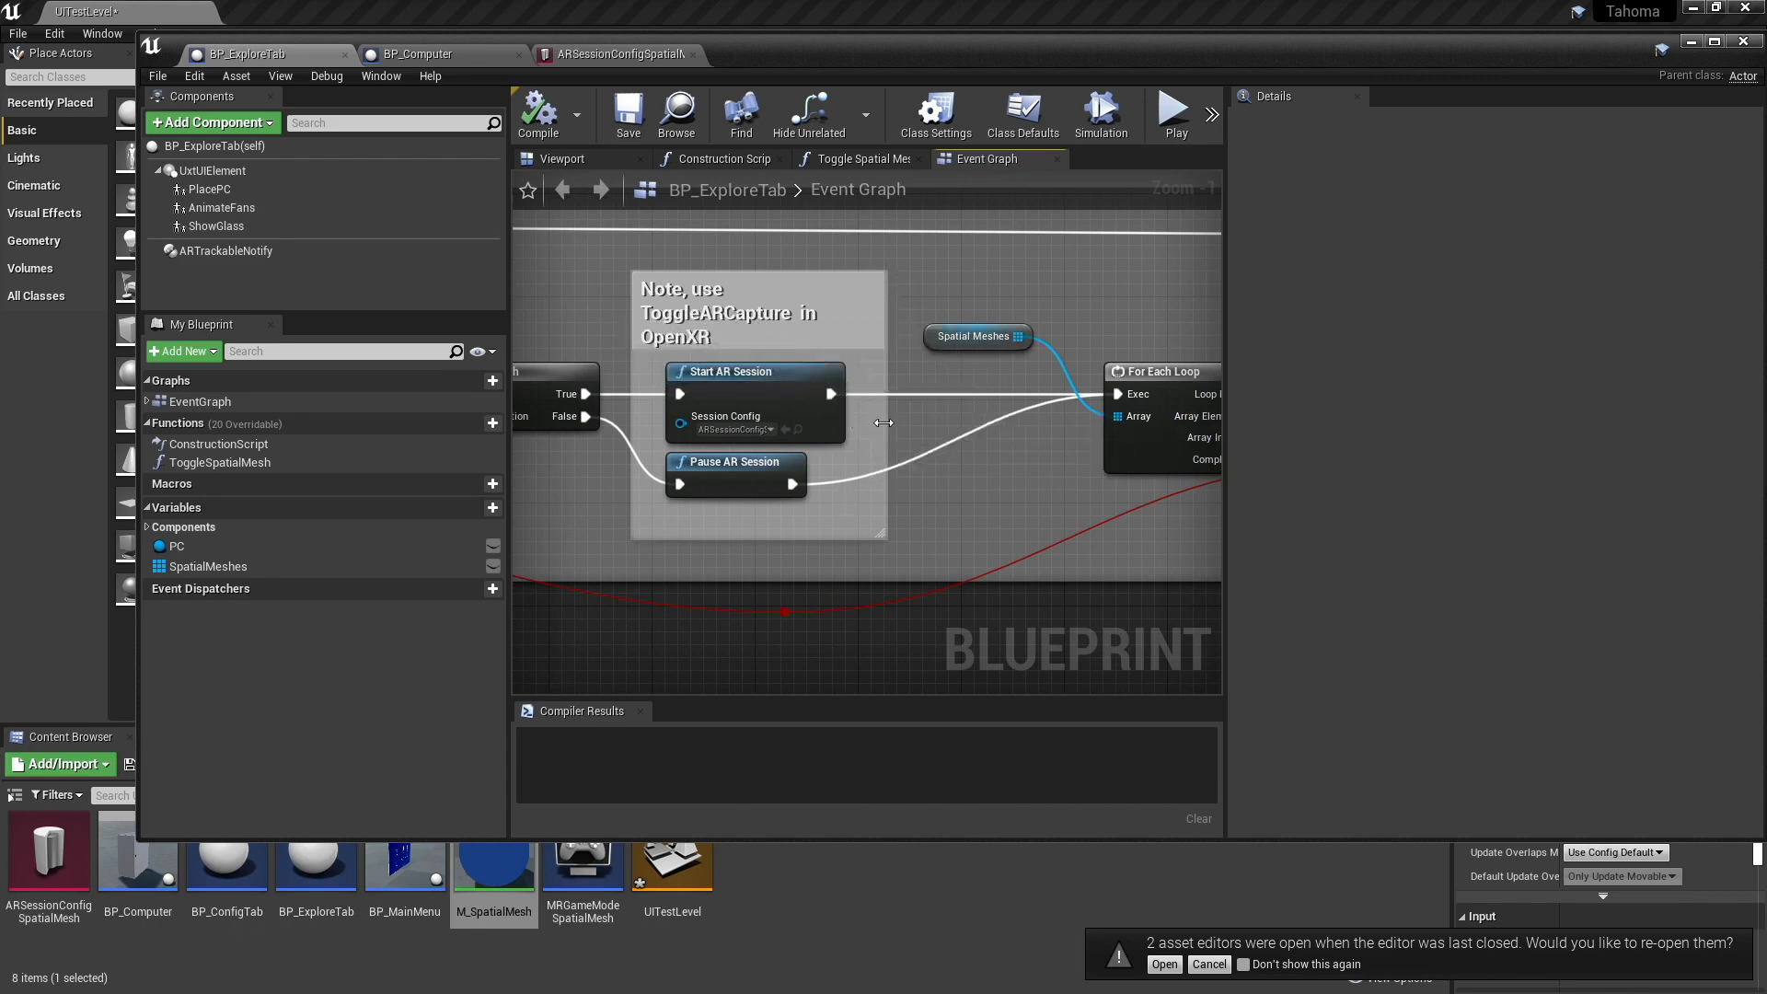
right_drag(1010, 482, 769, 494)
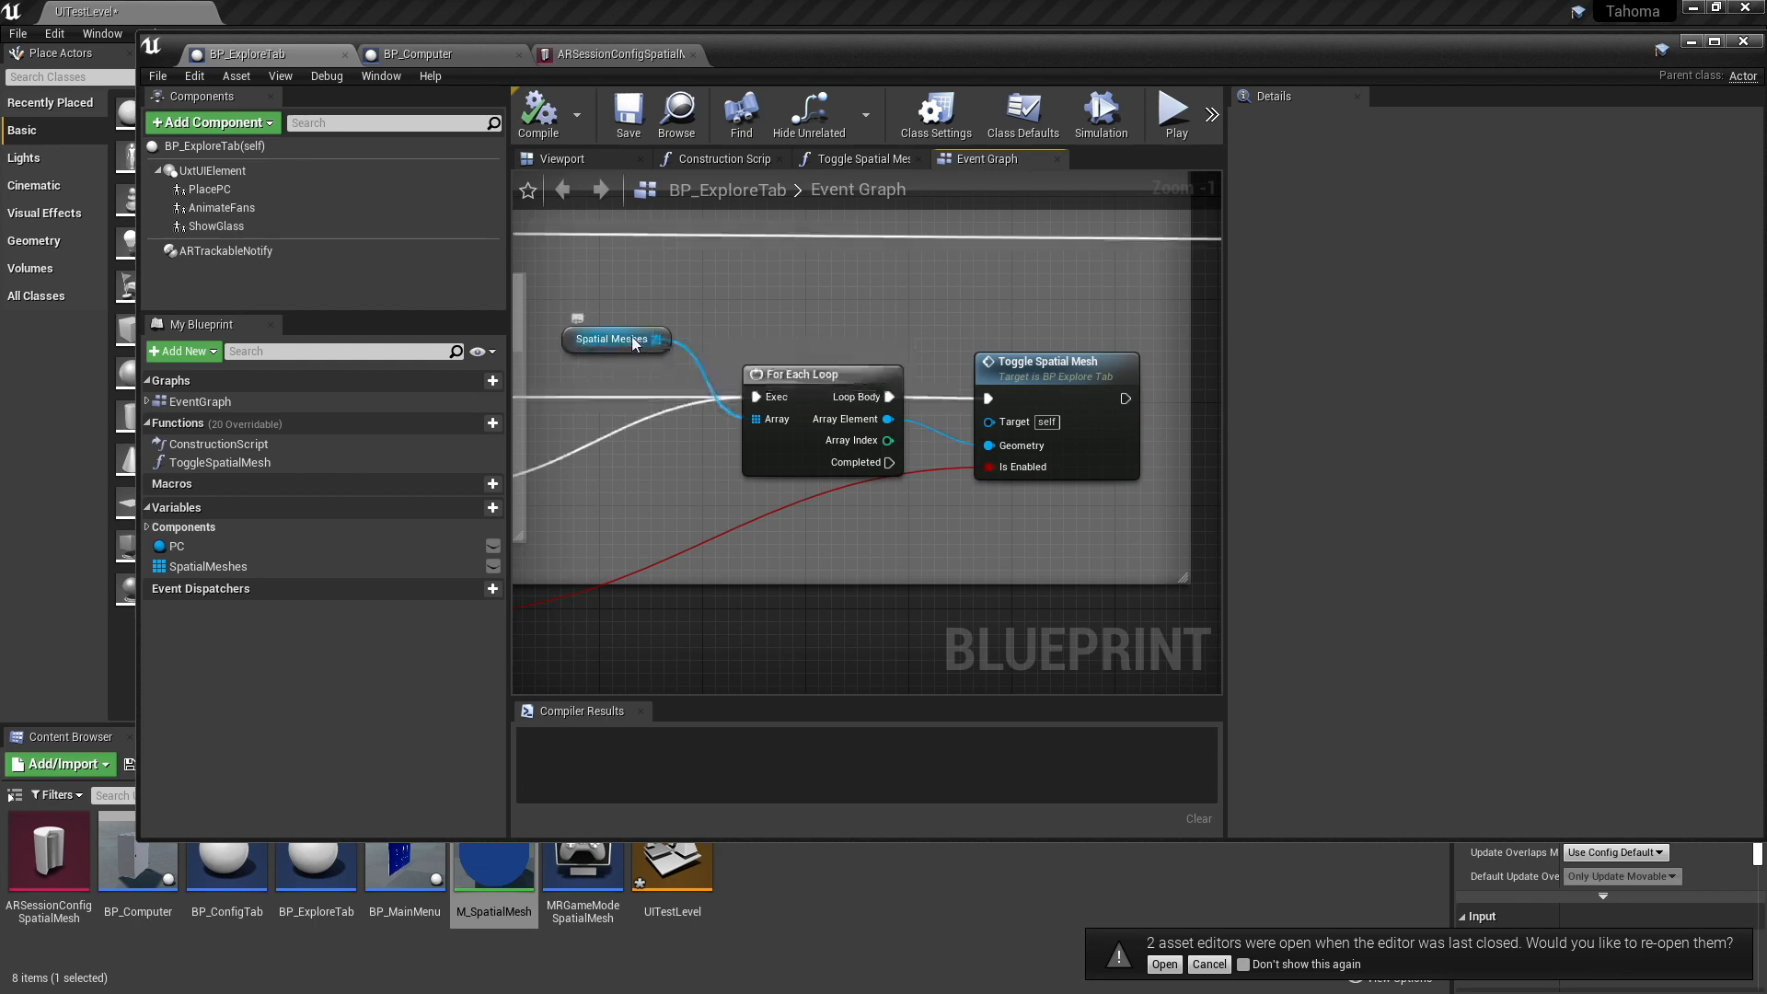
right_drag(611, 406, 758, 425)
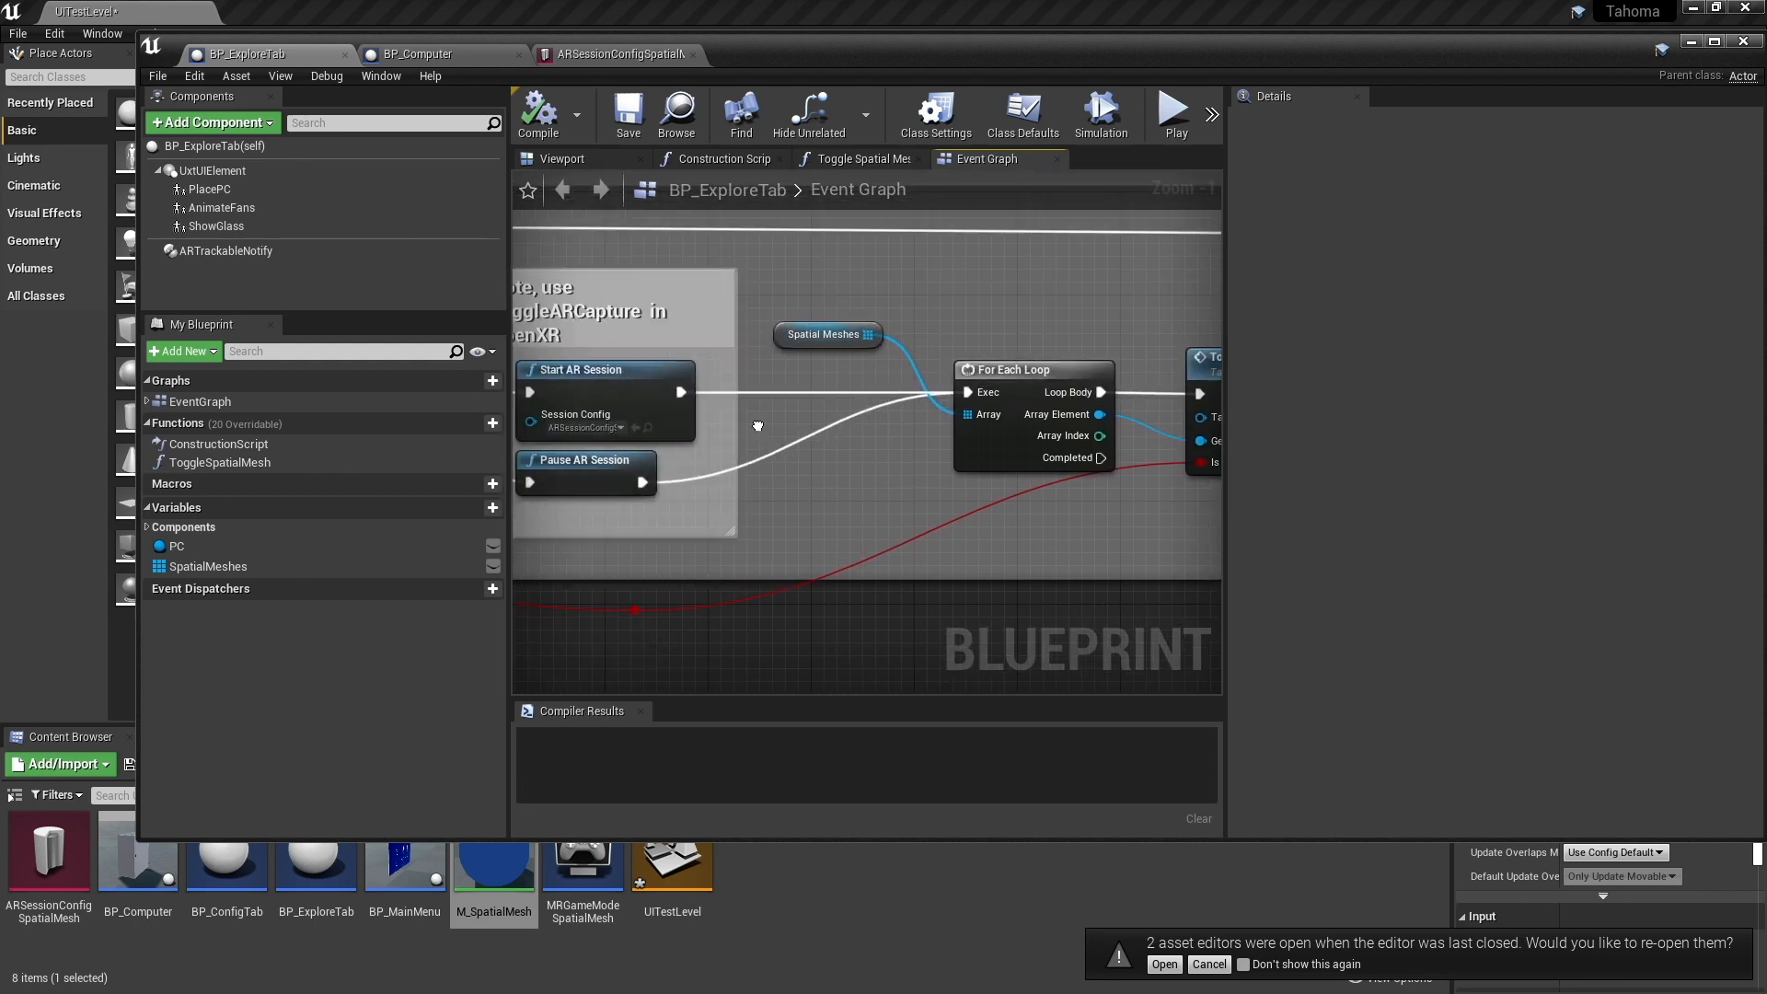
- Select the ARTrackableNotify component and review the tracked geometry events it offers
click(252, 257)
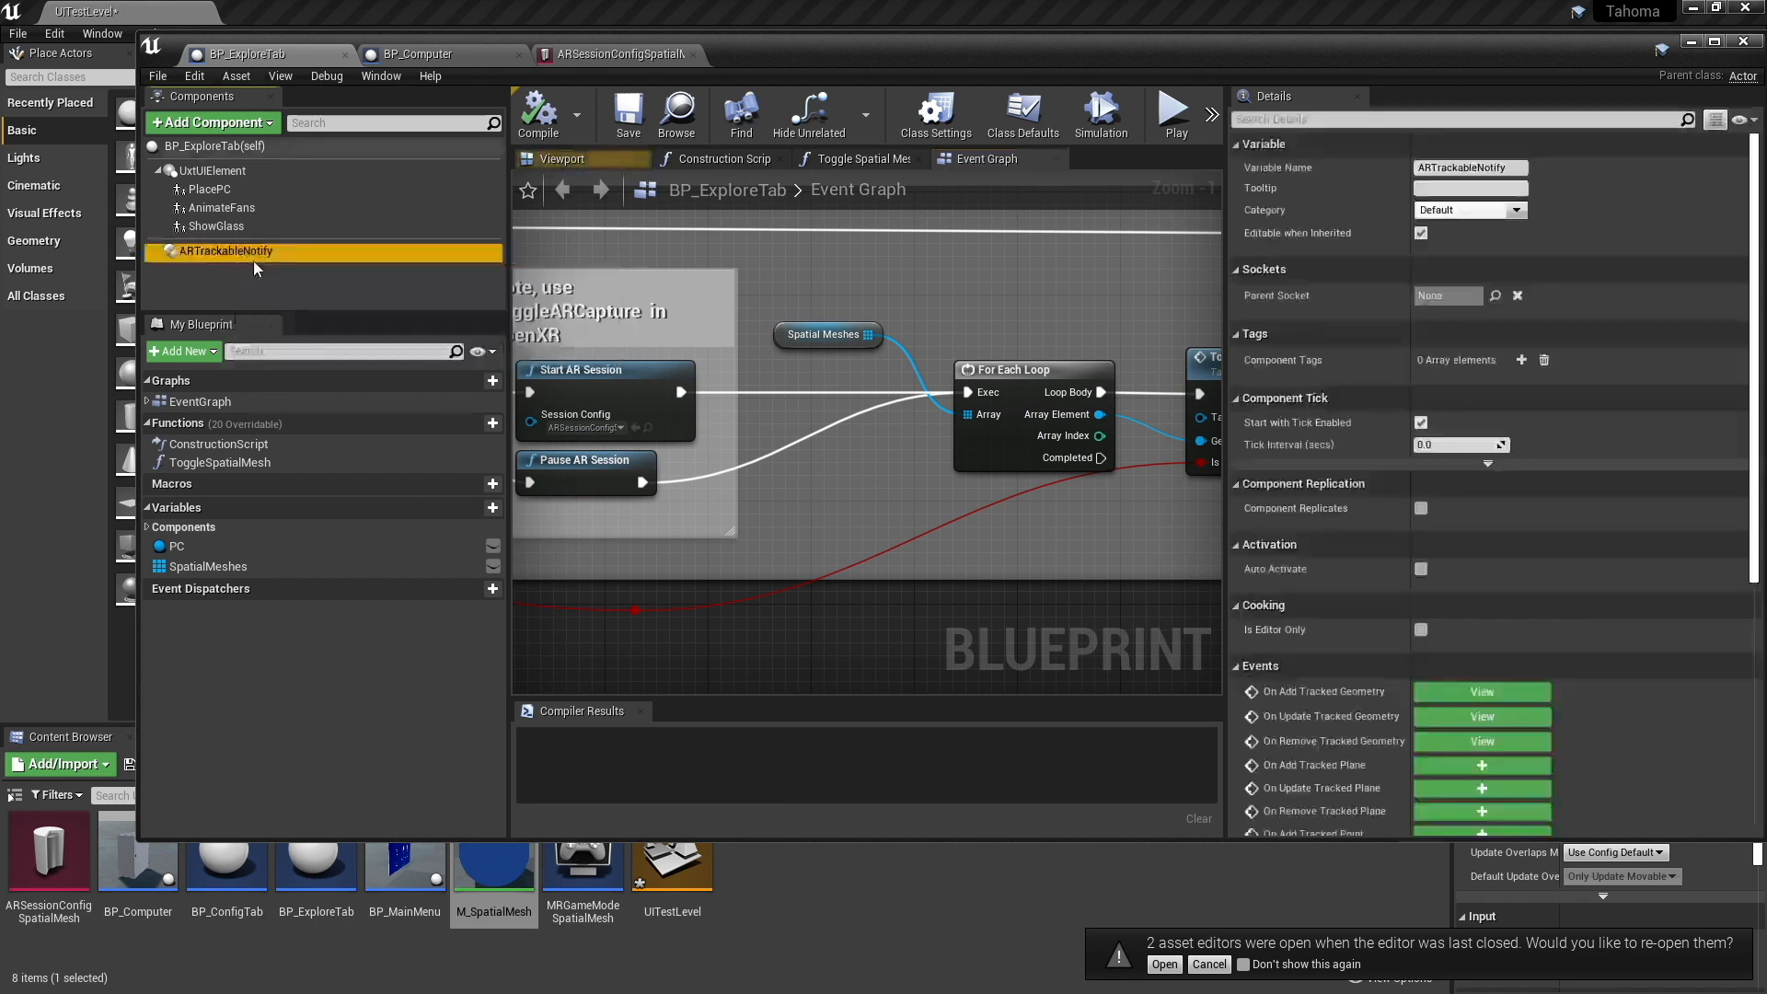
scroll(1397, 616, down, 3)
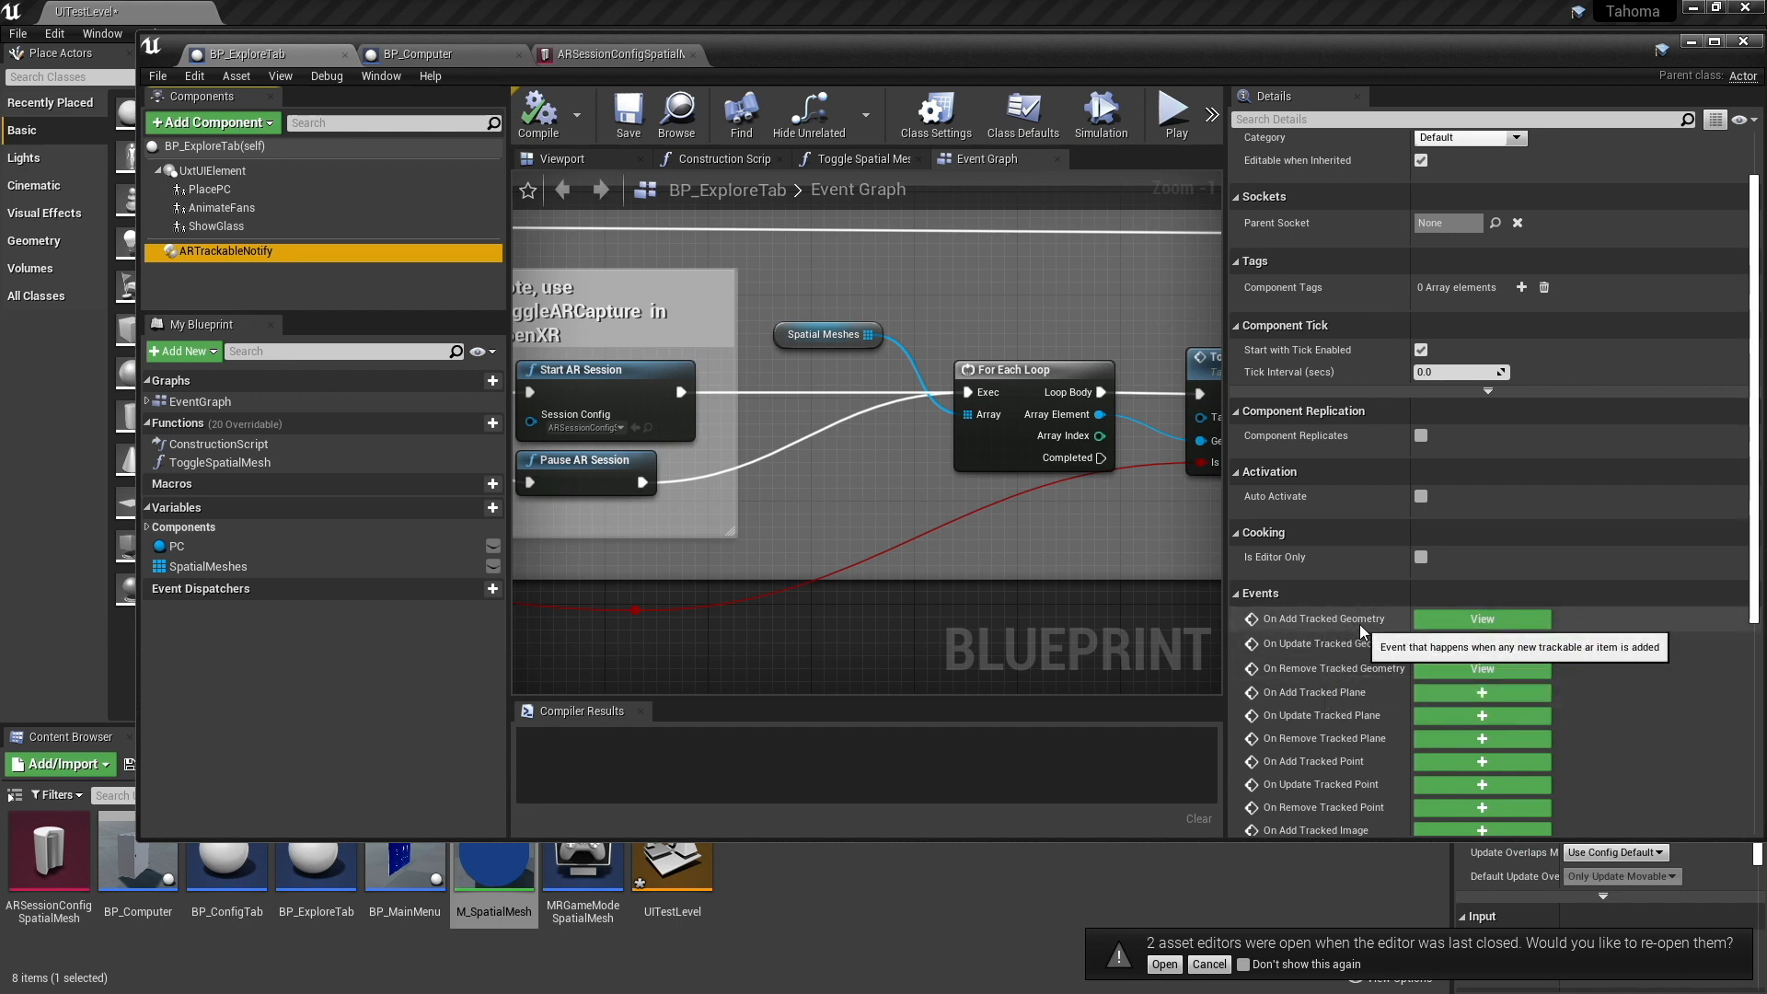
scroll(812, 602, down, 5)
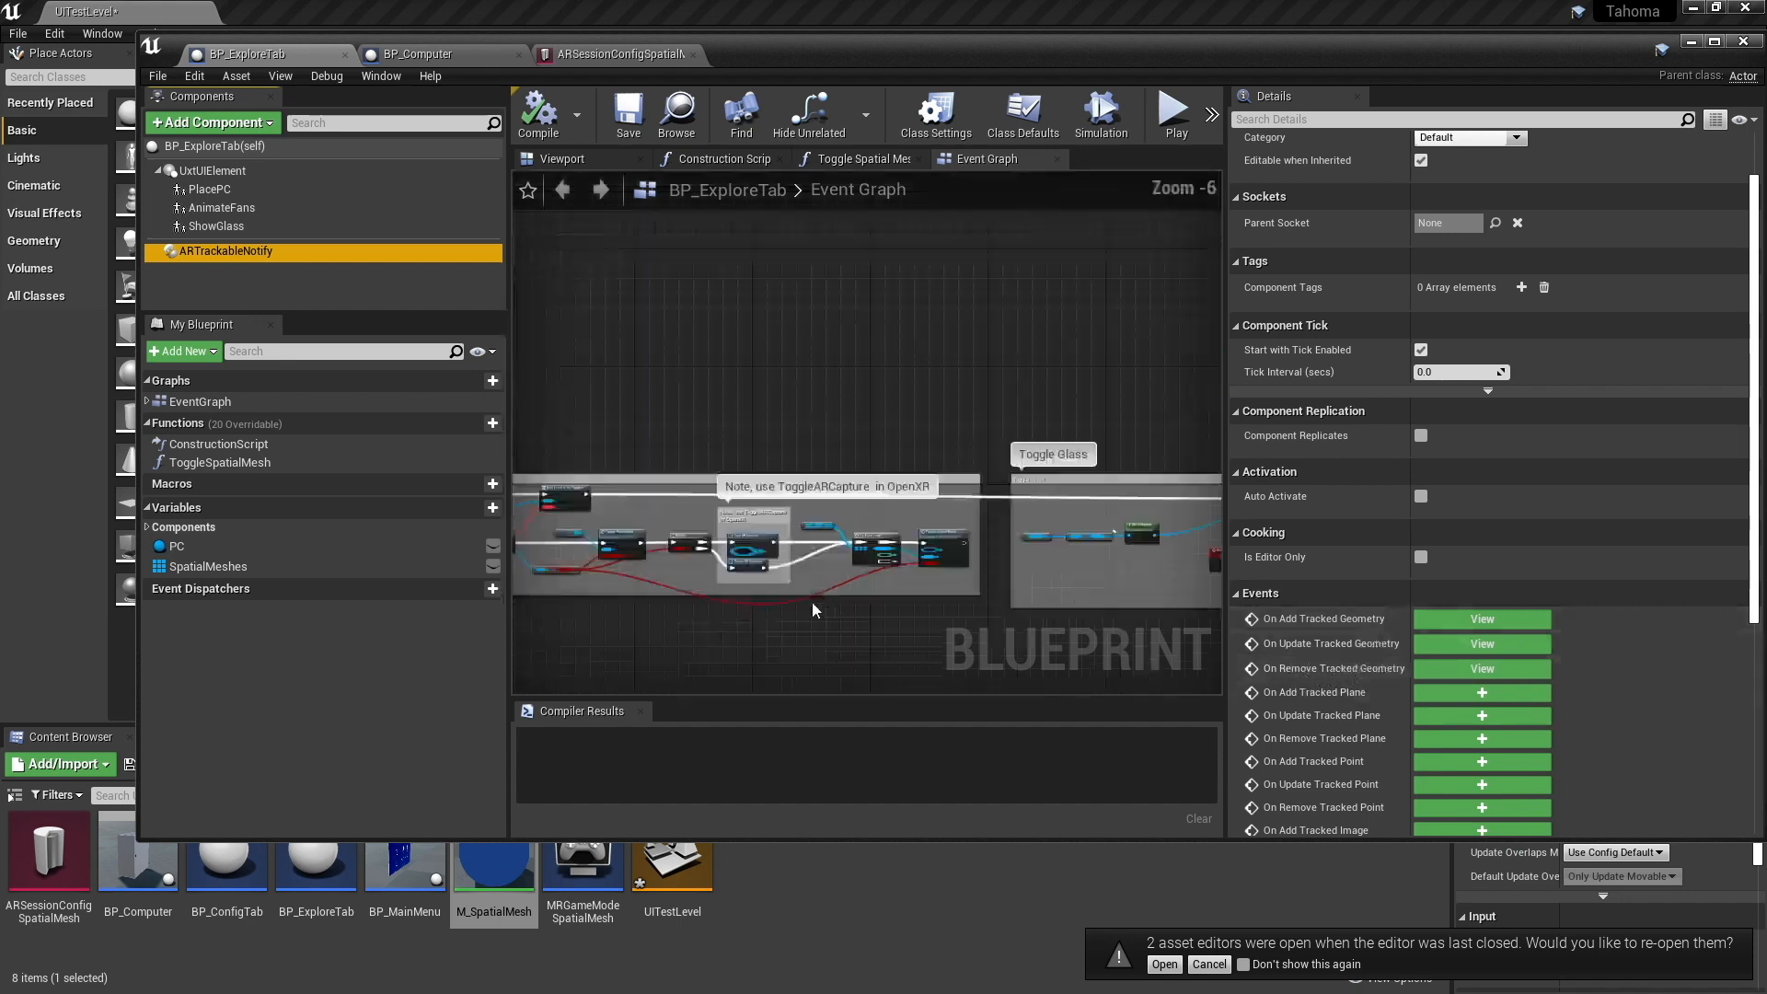
- Locate the On Add and On Remove Tracked Geometry events and examine how they add to and remove from the Spatial Meshes array
right_drag(775, 590, 1219, 339)
scroll(856, 436, up, 6)
right_drag(814, 340, 960, 506)
right_drag(758, 414, 666, 405)
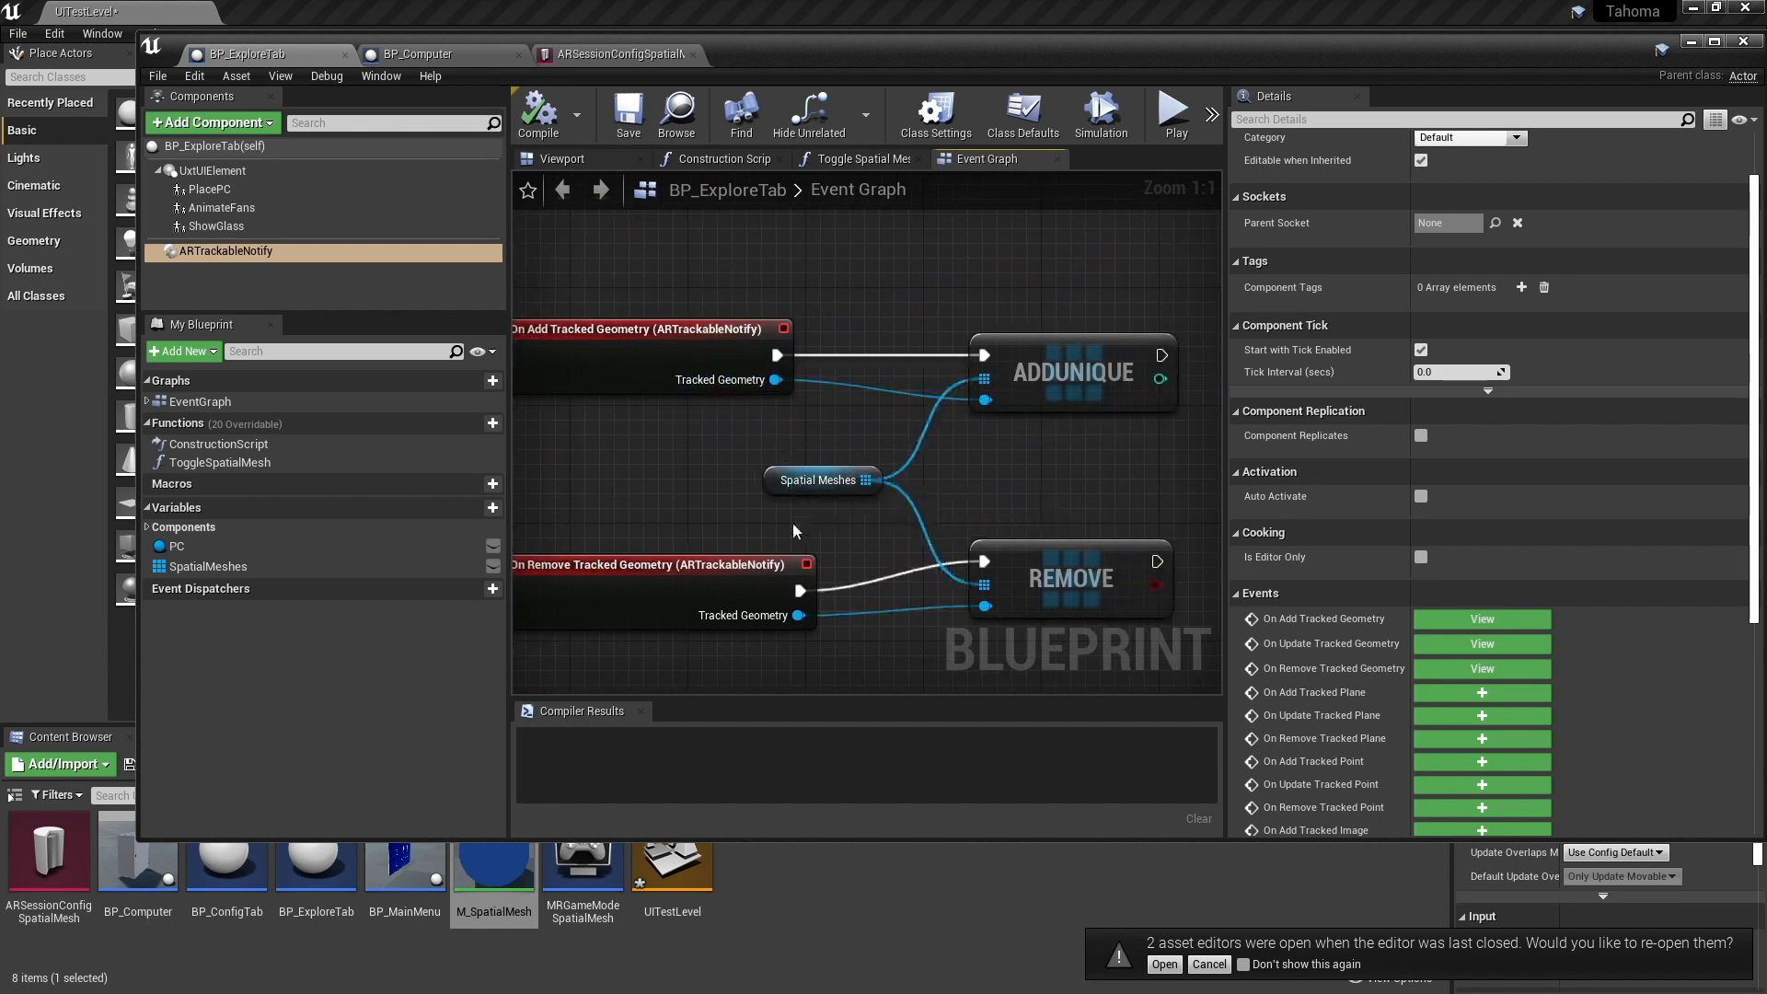
right_drag(792, 523, 840, 507)
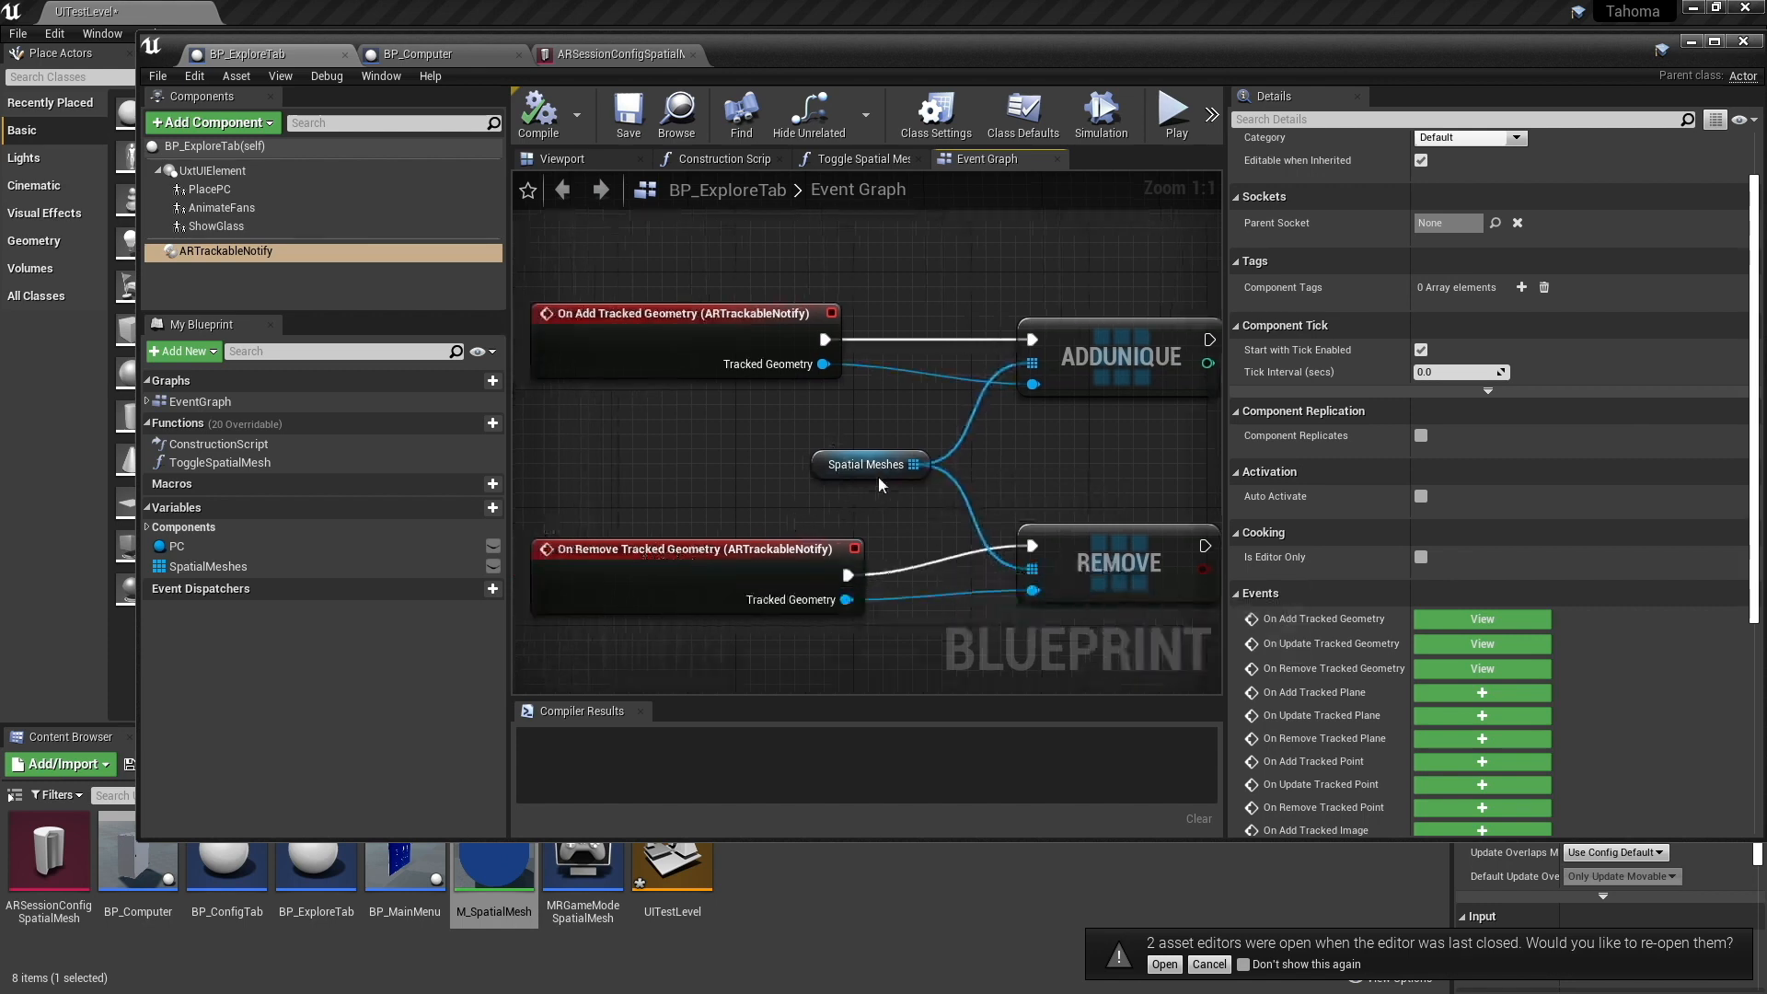
right_drag(868, 570, 866, 324)
- Follow the On Update Tracked Geometry event through the Place PC toggle button cast and Is Checked to the Toggle Spatial Mesh call
right_drag(826, 520, 892, 354)
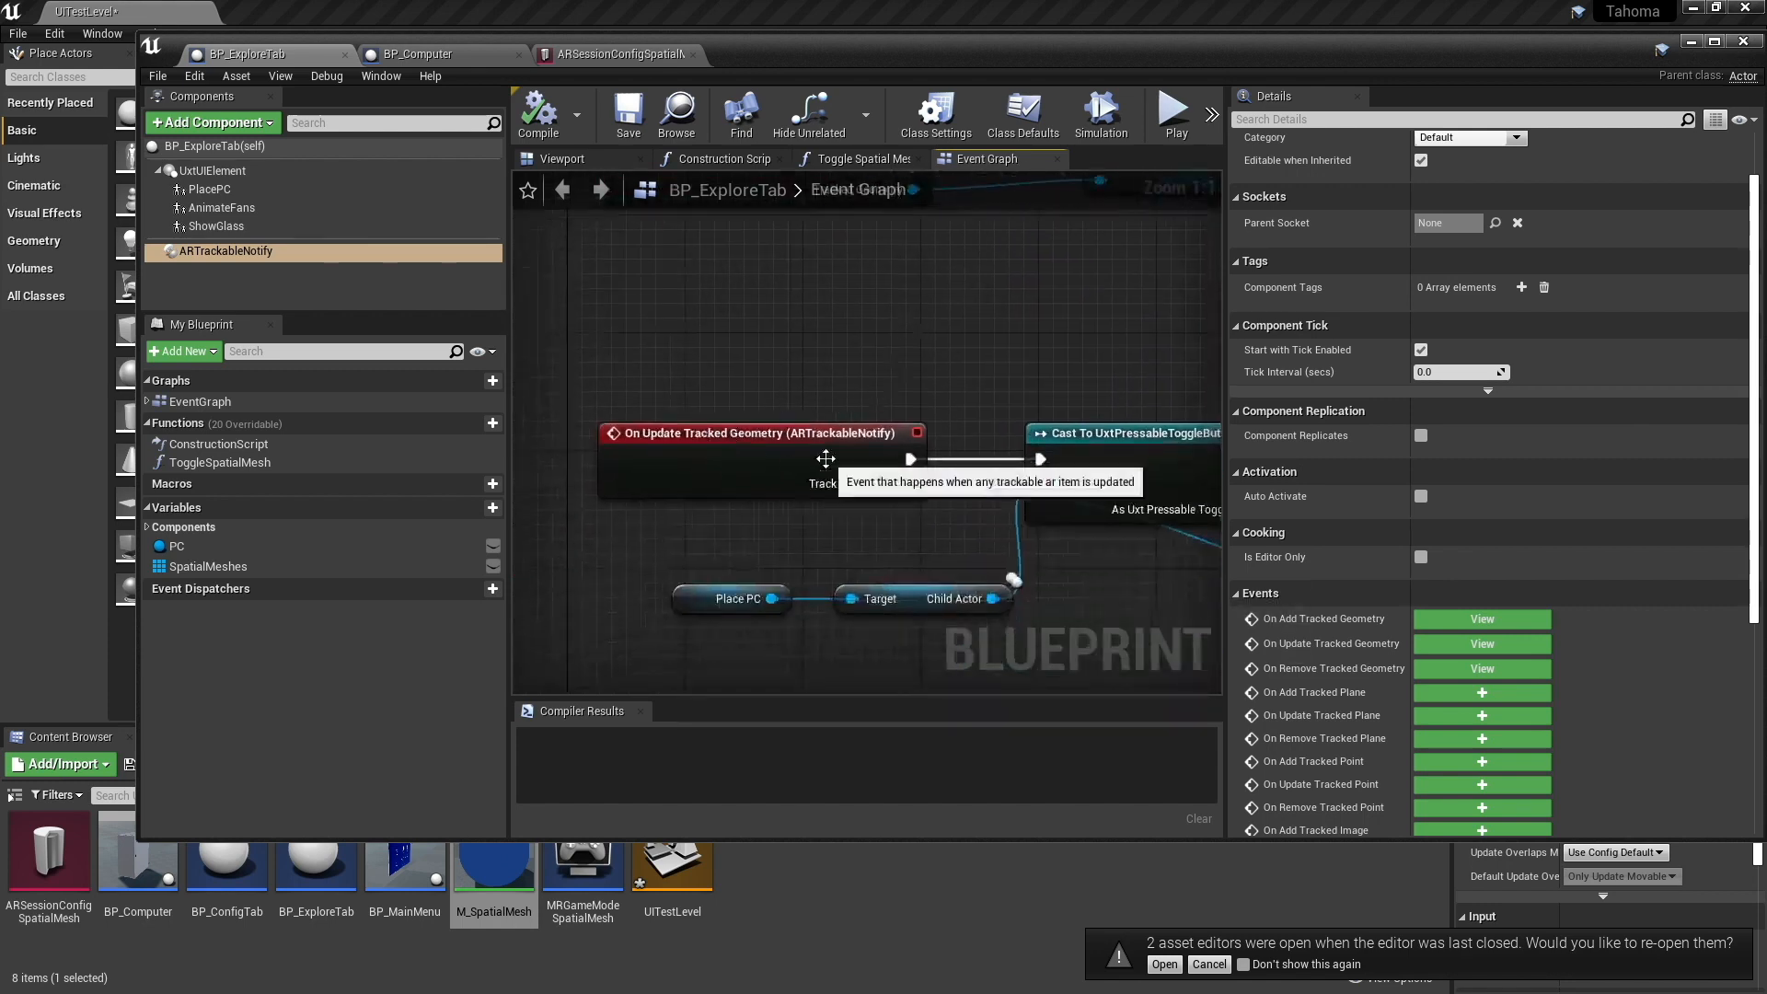
right_drag(910, 424, 848, 399)
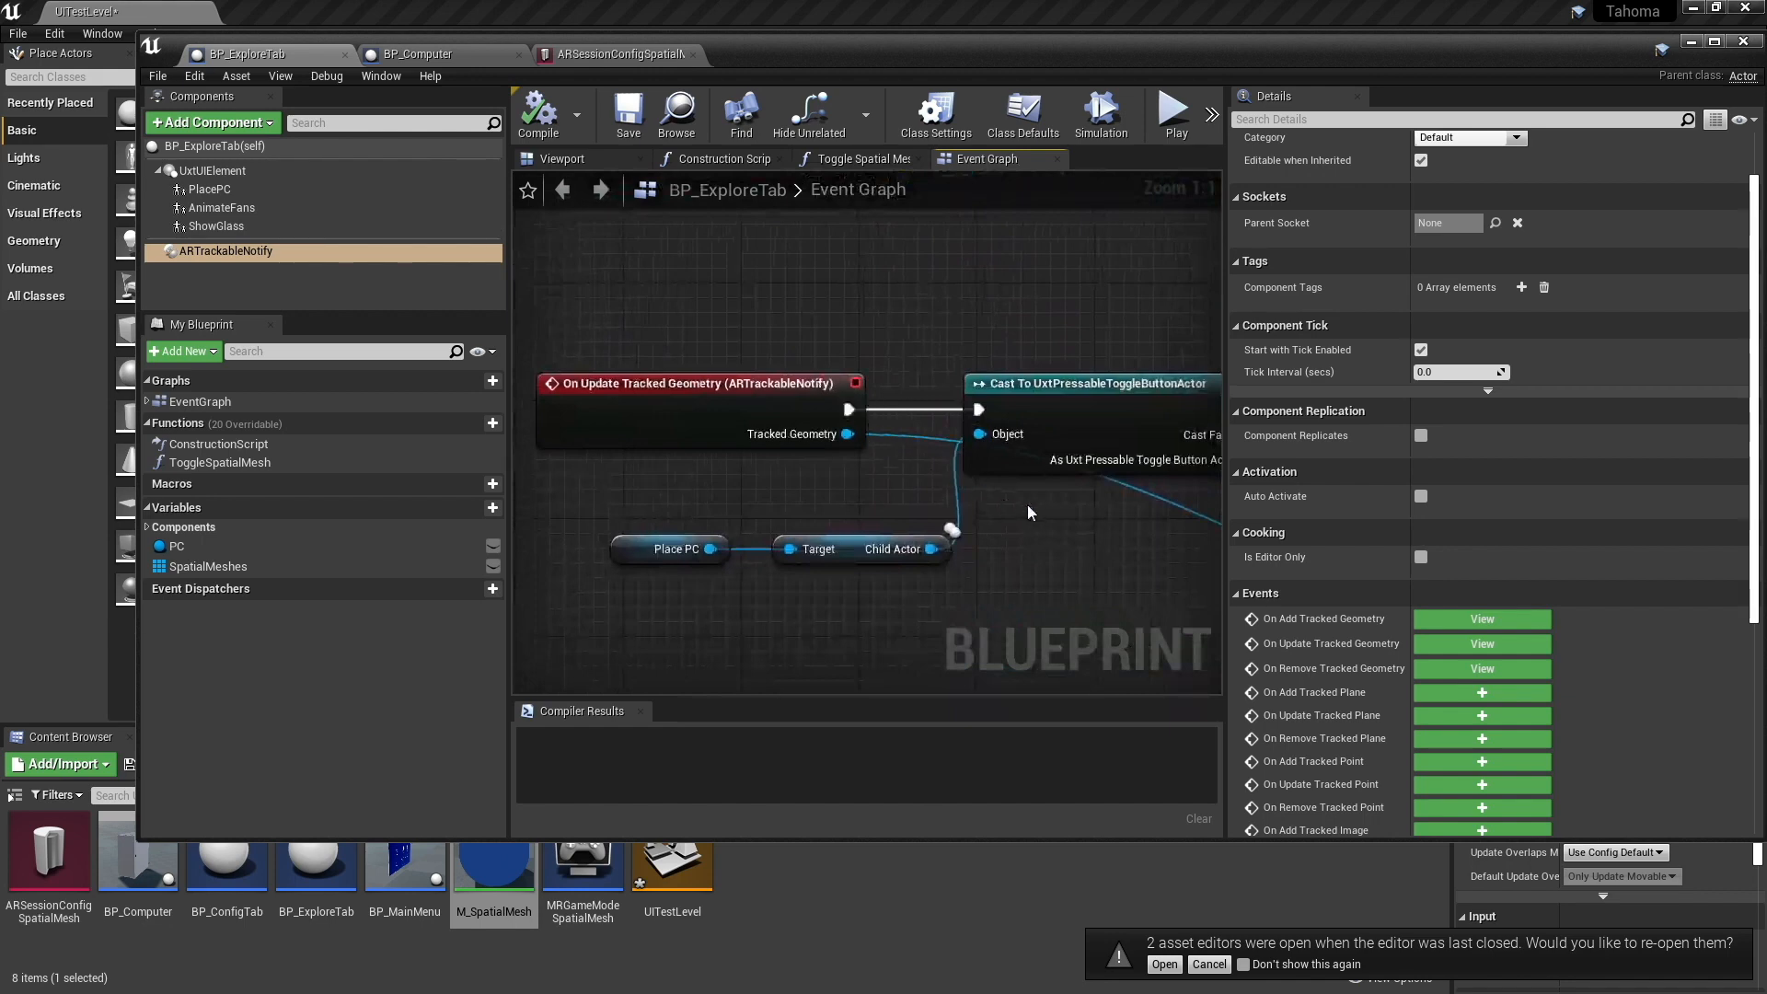
right_drag(1065, 541, 984, 540)
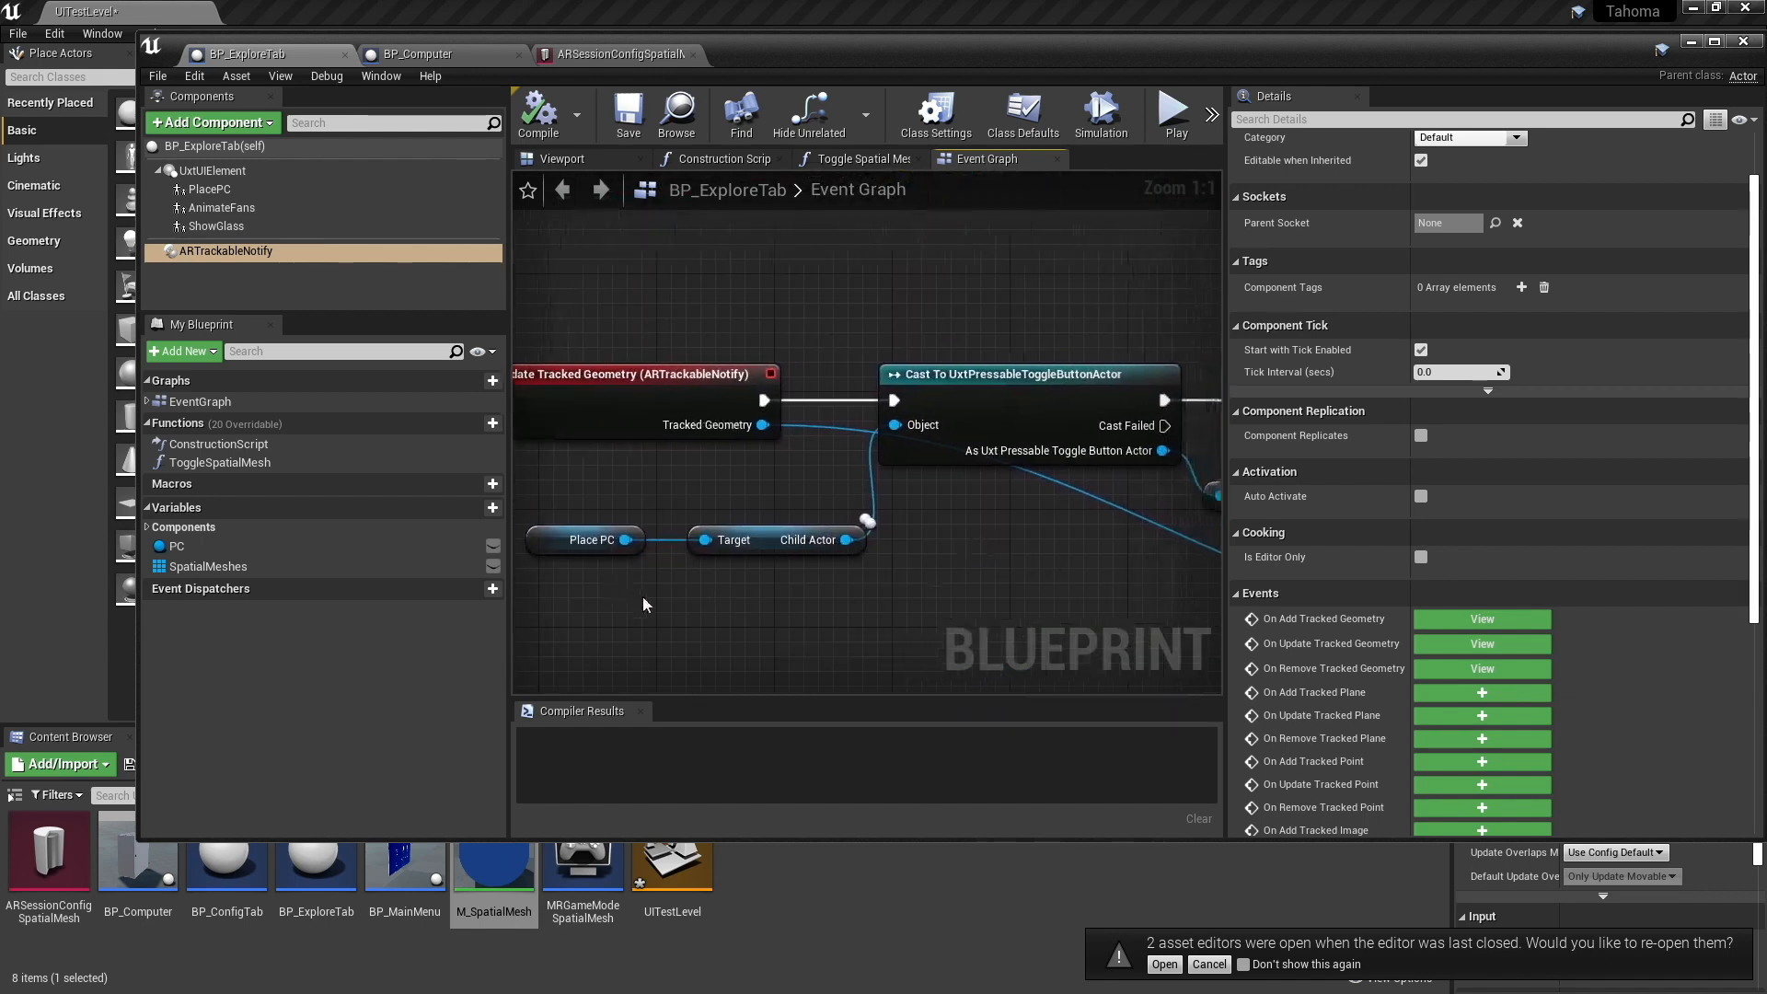
right_drag(738, 565, 558, 582)
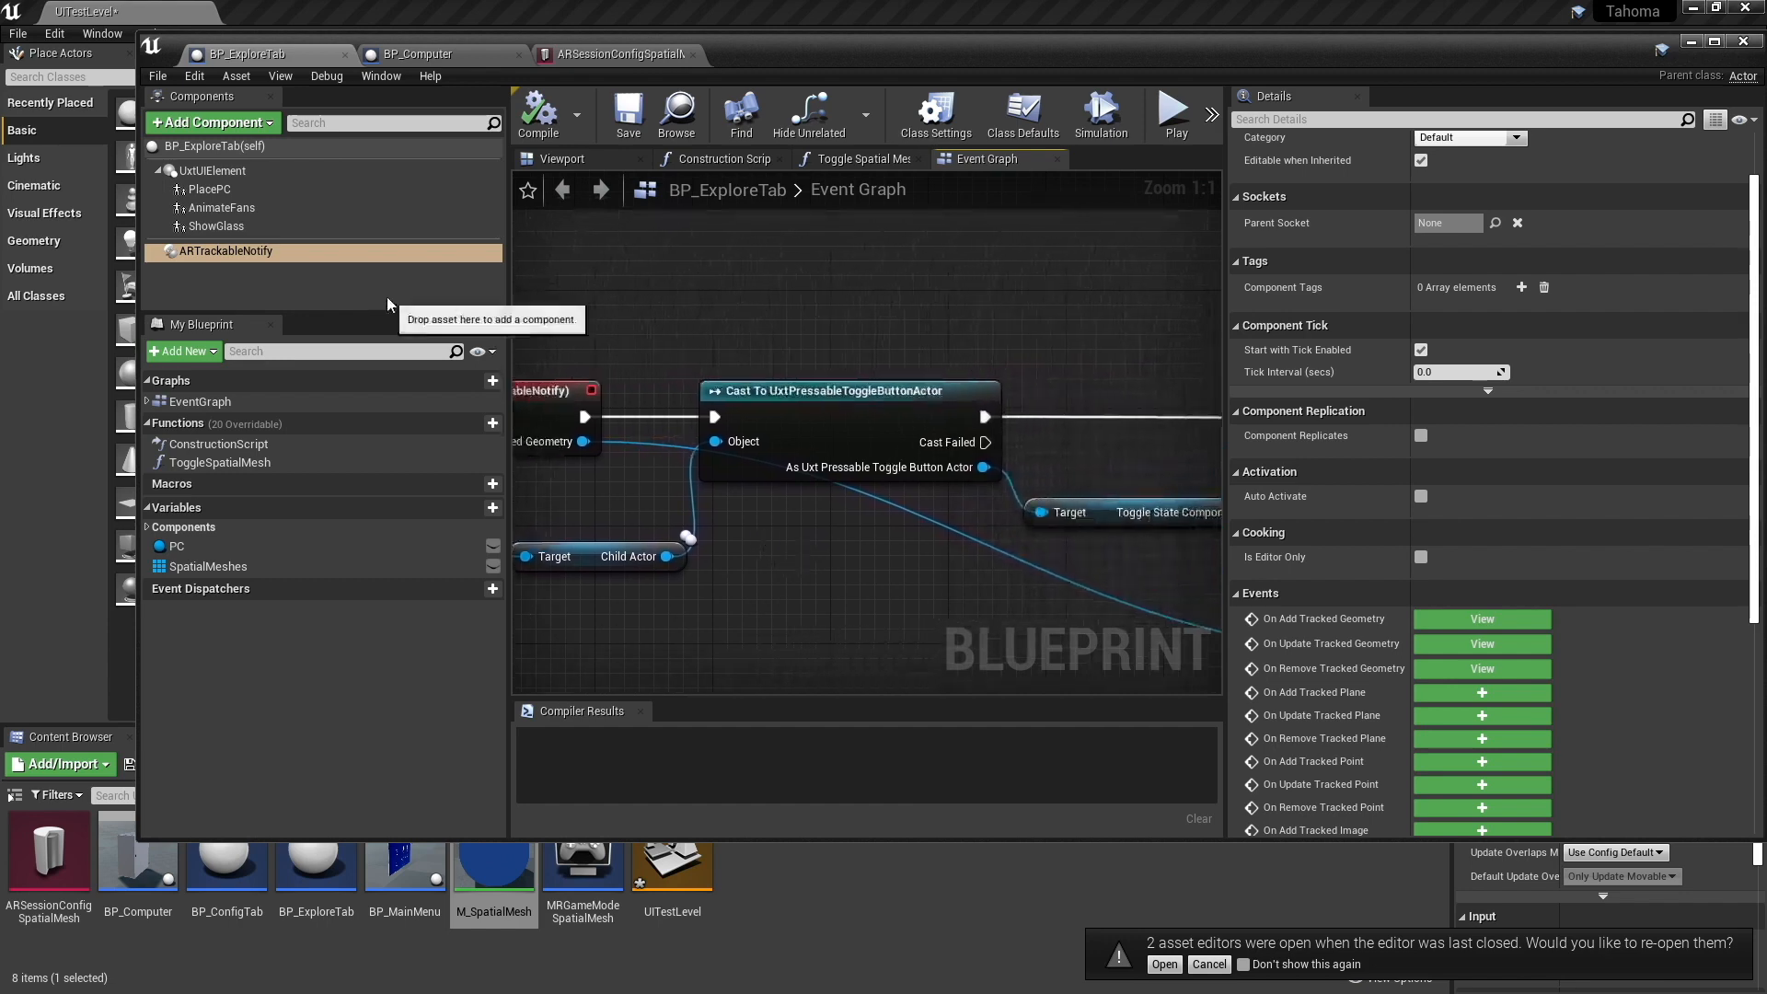
right_drag(891, 504, 839, 554)
right_drag(973, 492, 803, 536)
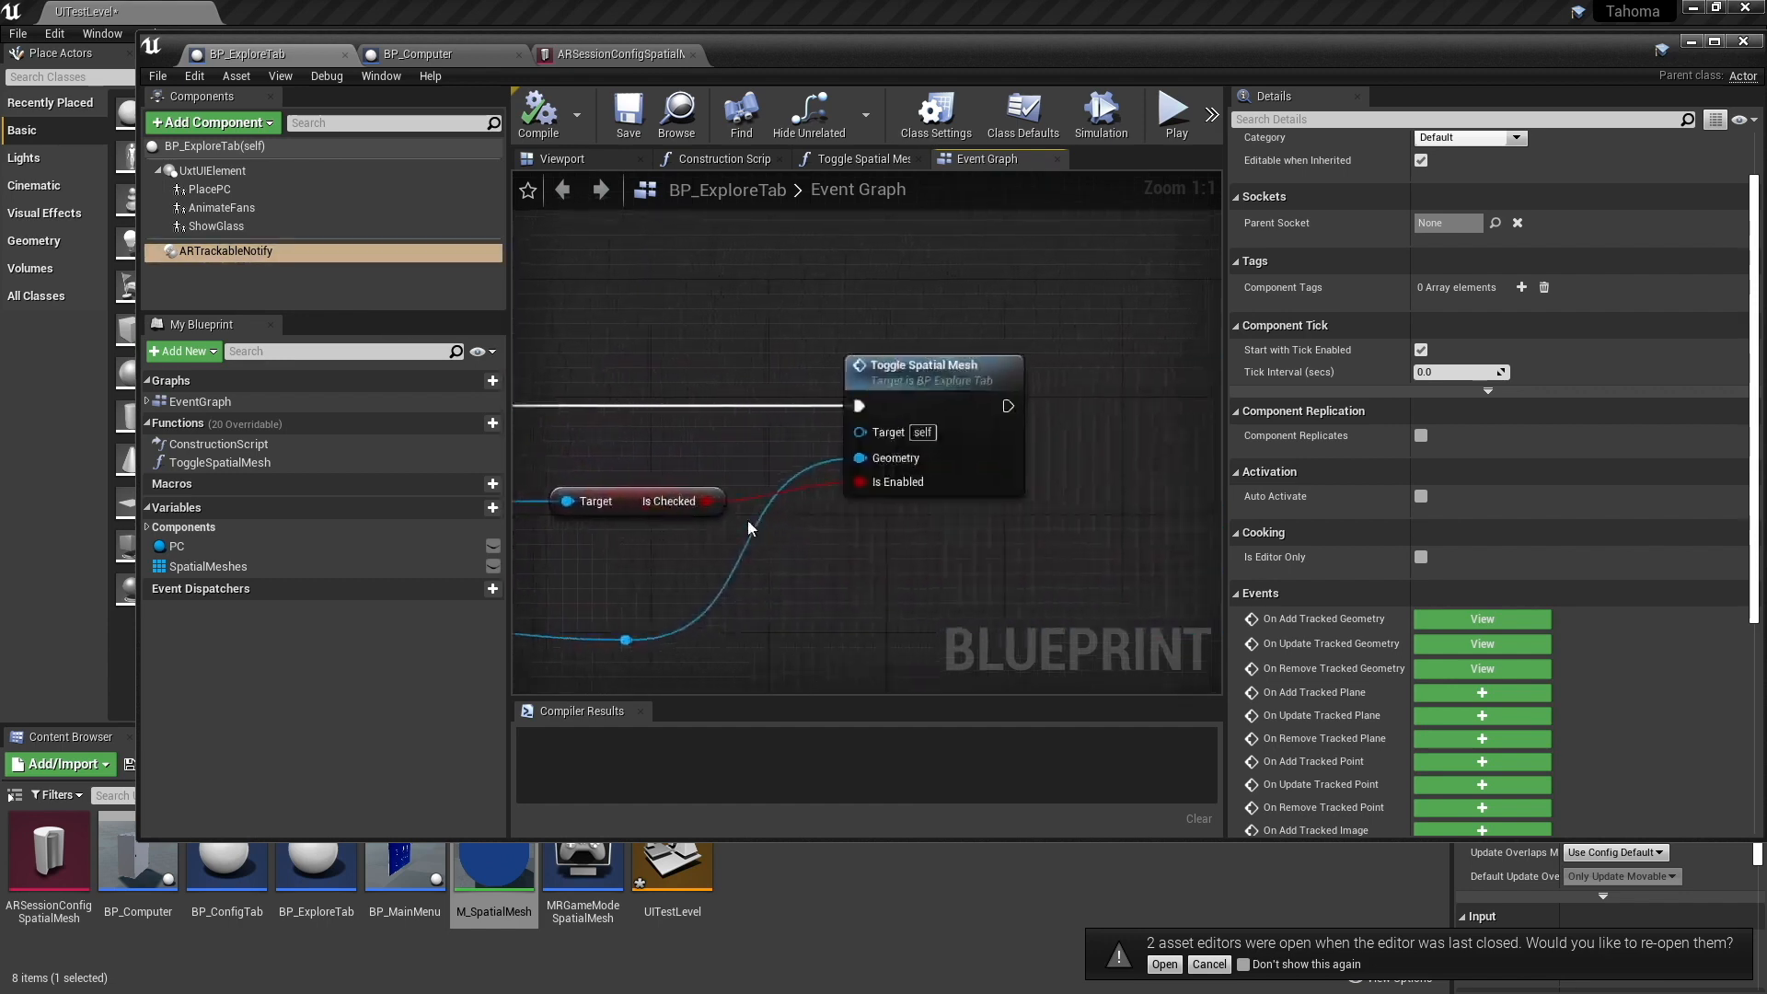
- Open the Toggle Spatial Mesh function and examine its inputs, Get Underlying Mesh, Is Valid and Get Object Classification nodes
double_click(932, 371)
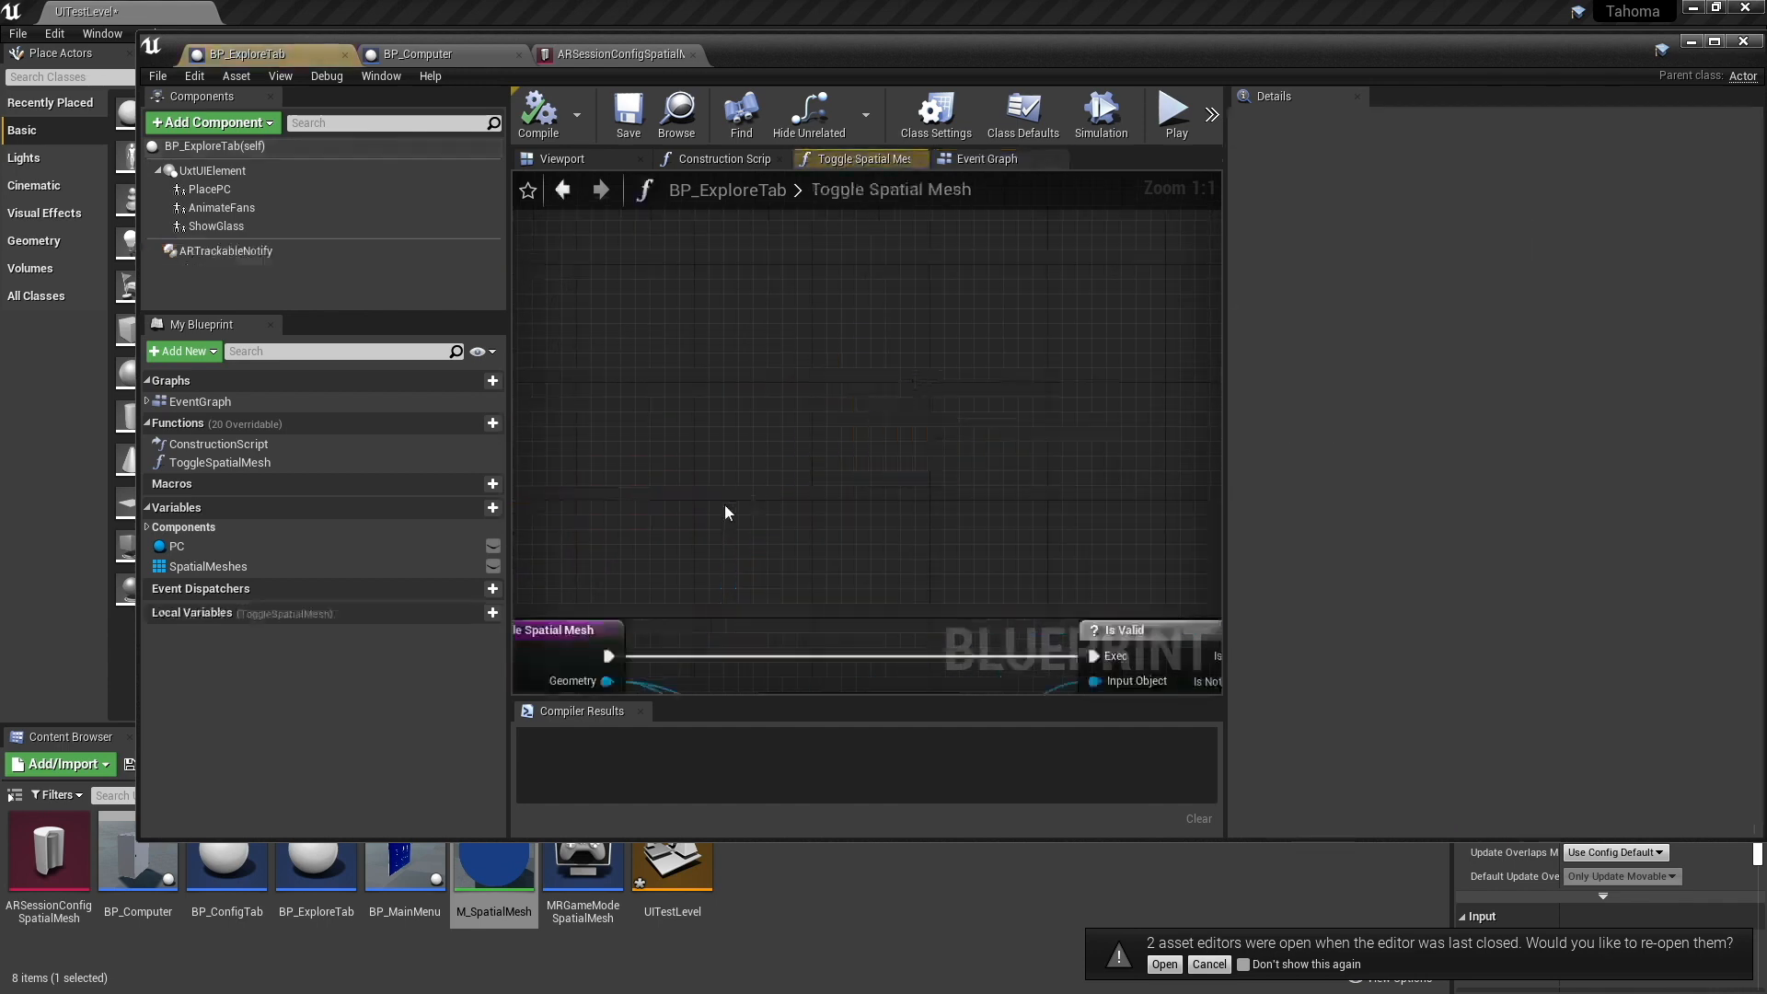
scroll(791, 422, up, 7)
right_drag(794, 419, 968, 454)
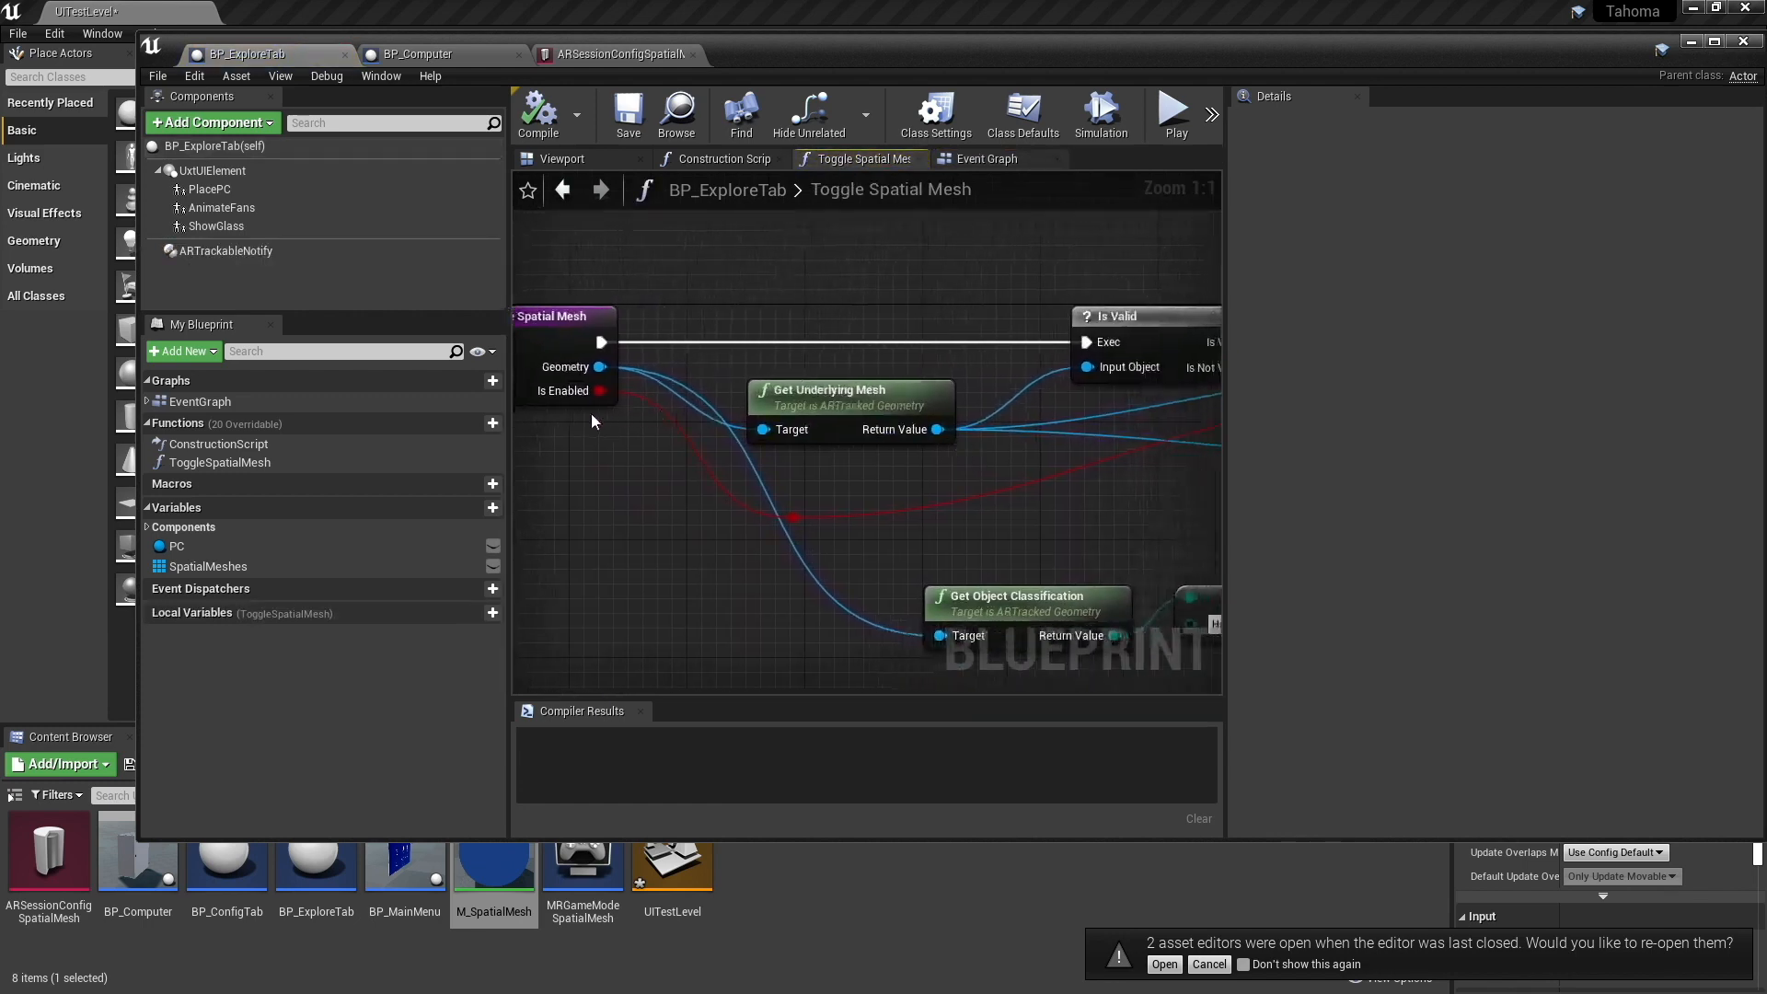
right_drag(594, 418, 664, 429)
right_drag(986, 470, 787, 468)
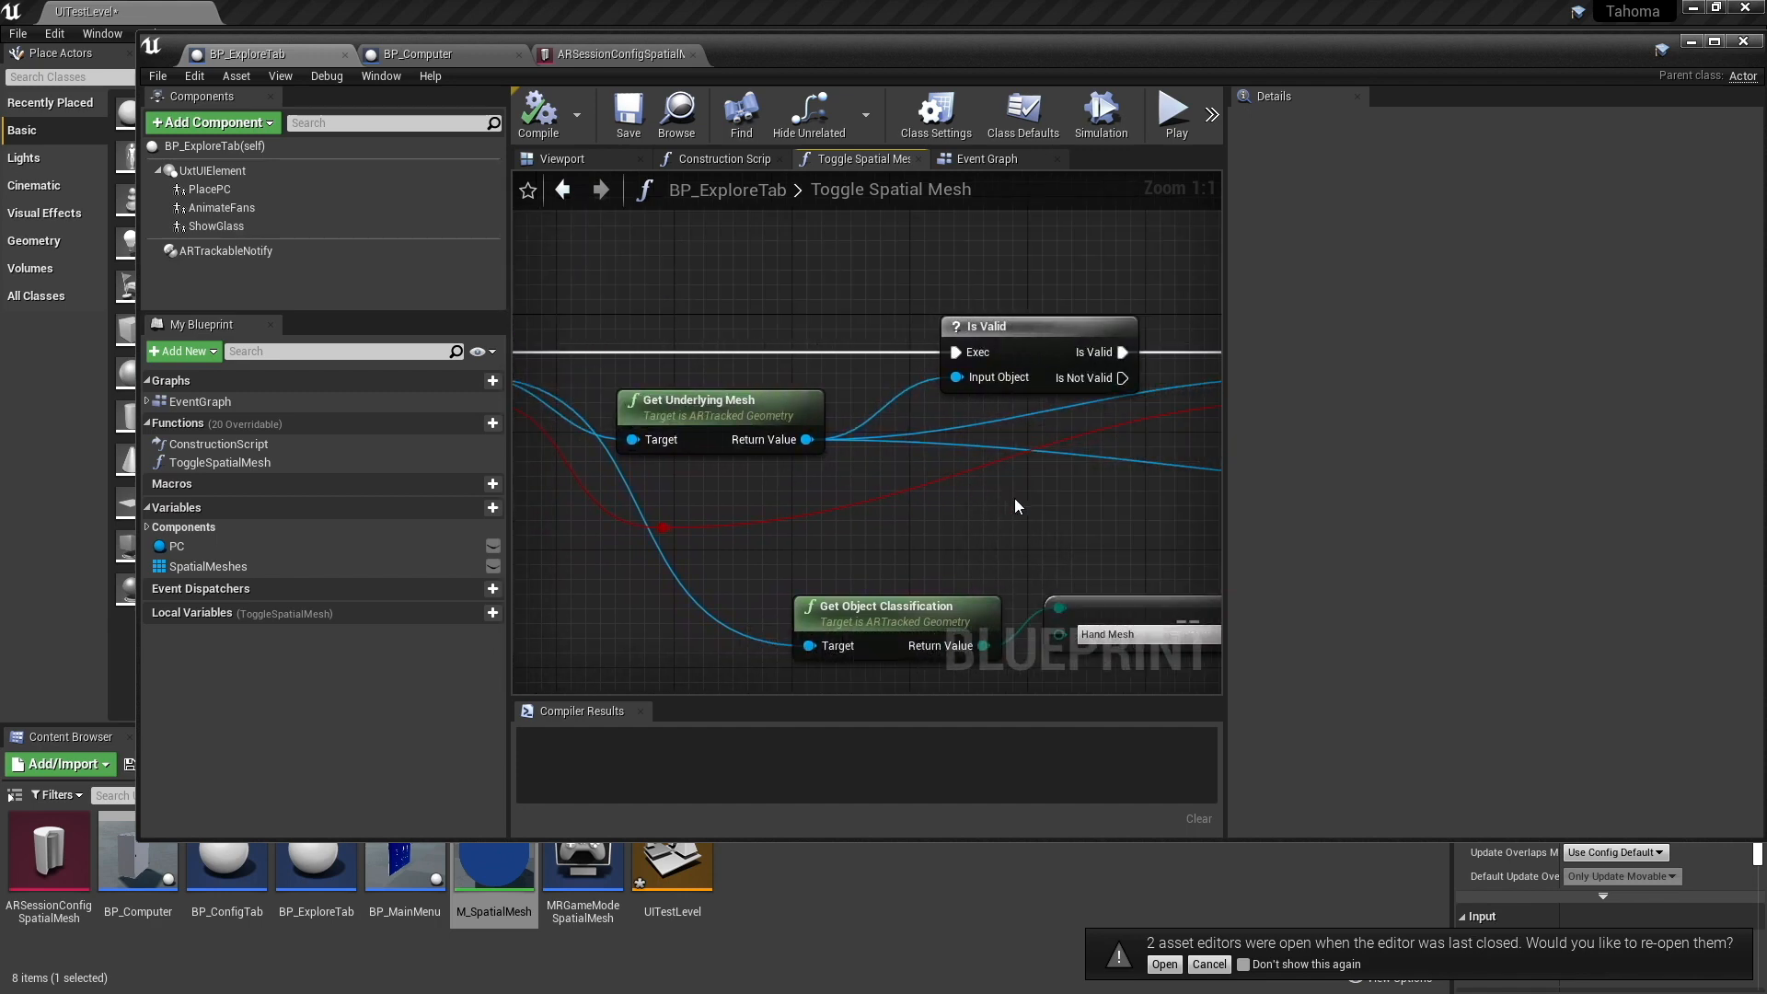
right_drag(1015, 507, 892, 484)
right_drag(556, 532, 684, 502)
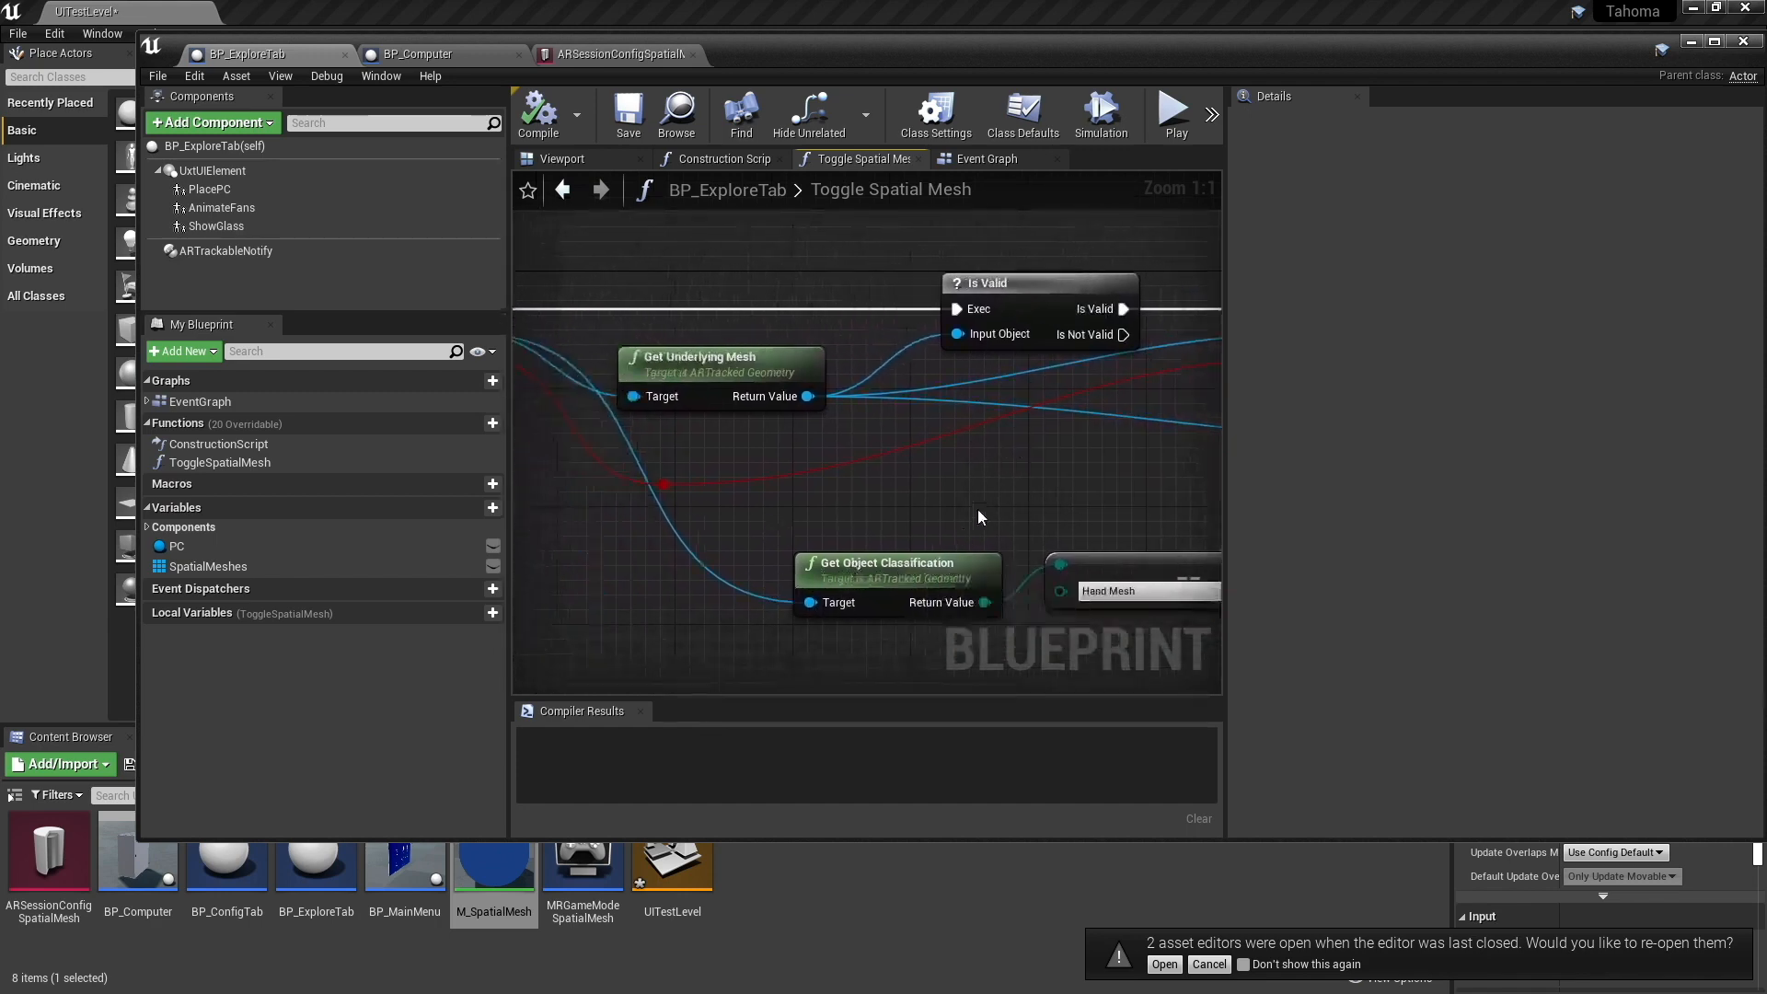
right_drag(979, 513, 804, 461)
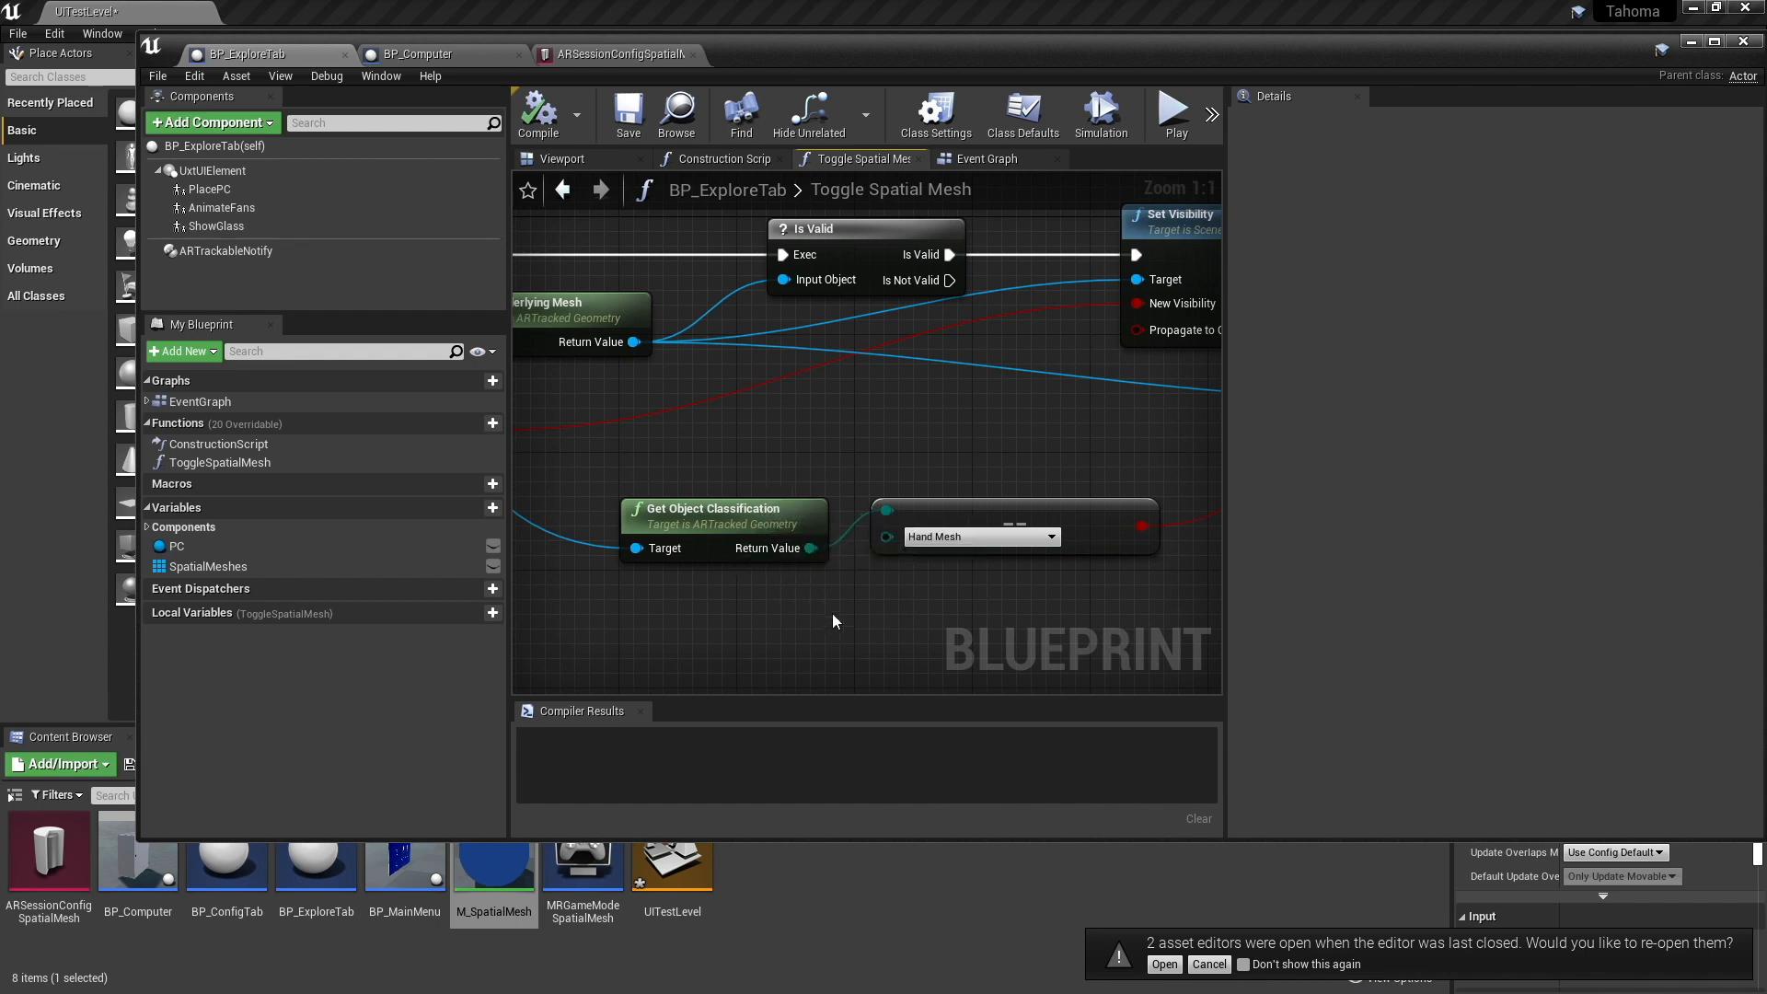
- Follow the Hand Mesh comparison through Set Visibility and the Branch to the Set Collision Enabled node
right_drag(977, 545, 952, 535)
right_drag(836, 536, 1220, 465)
right_drag(1088, 467, 713, 480)
right_drag(1106, 471, 781, 498)
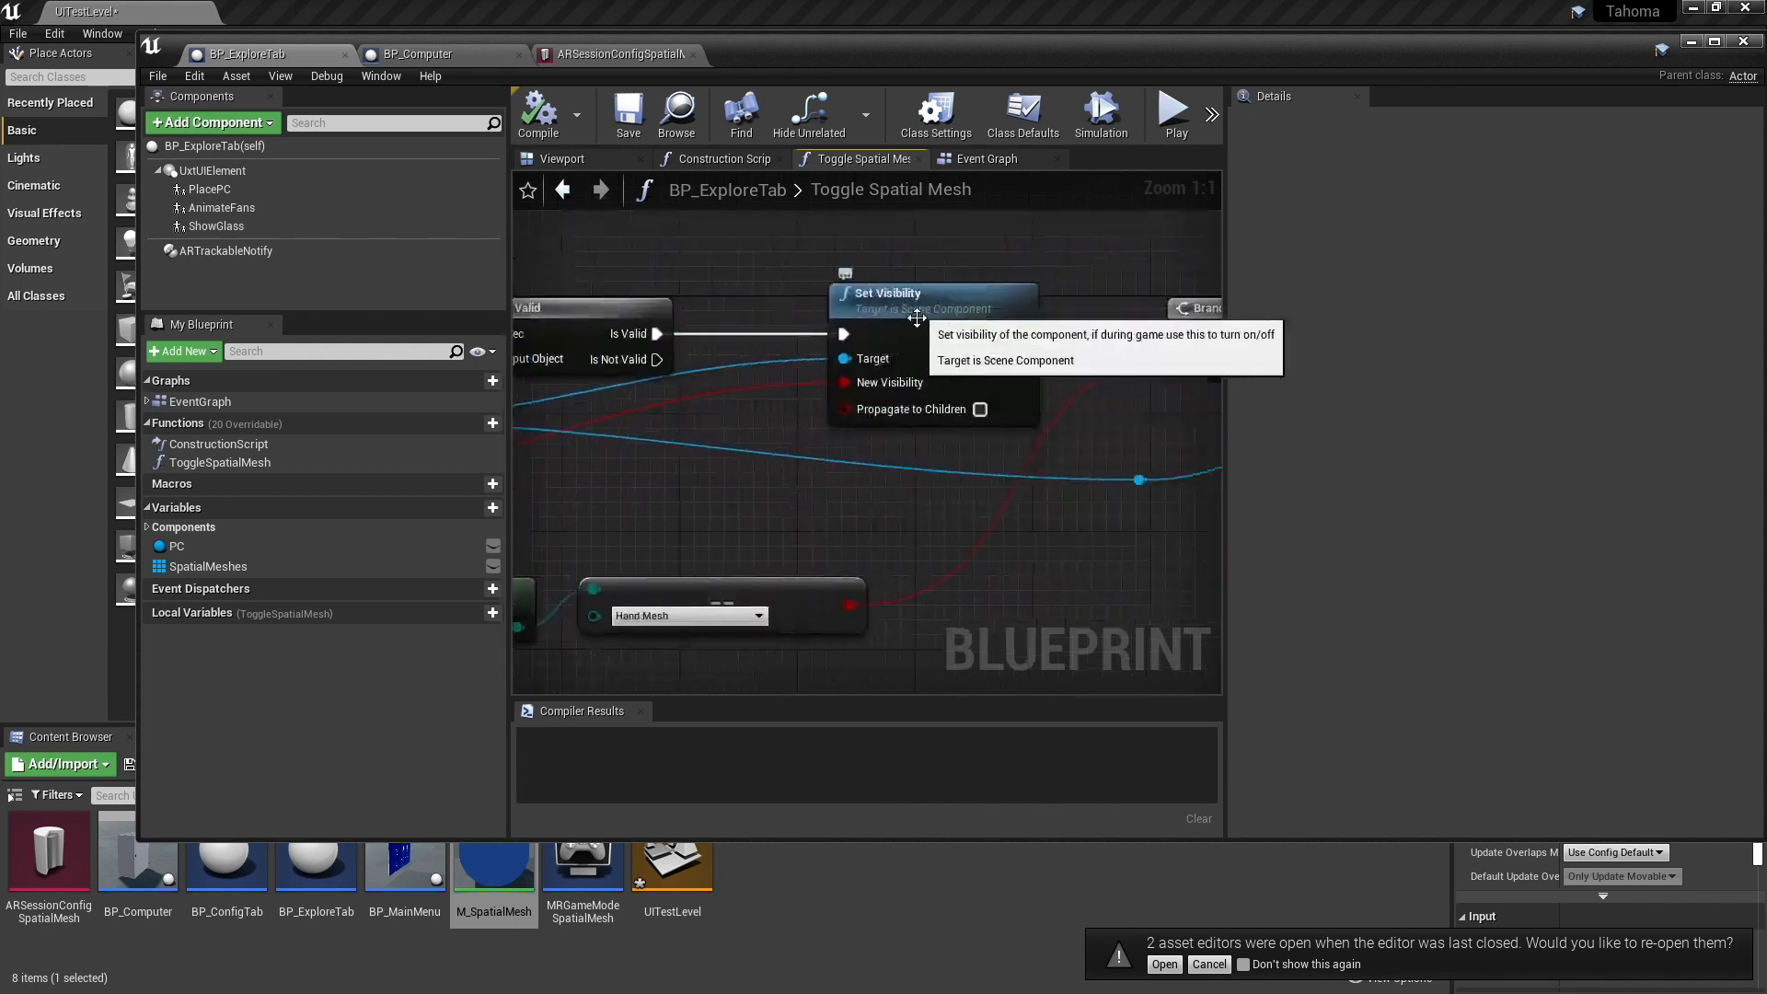
right_drag(993, 483, 687, 536)
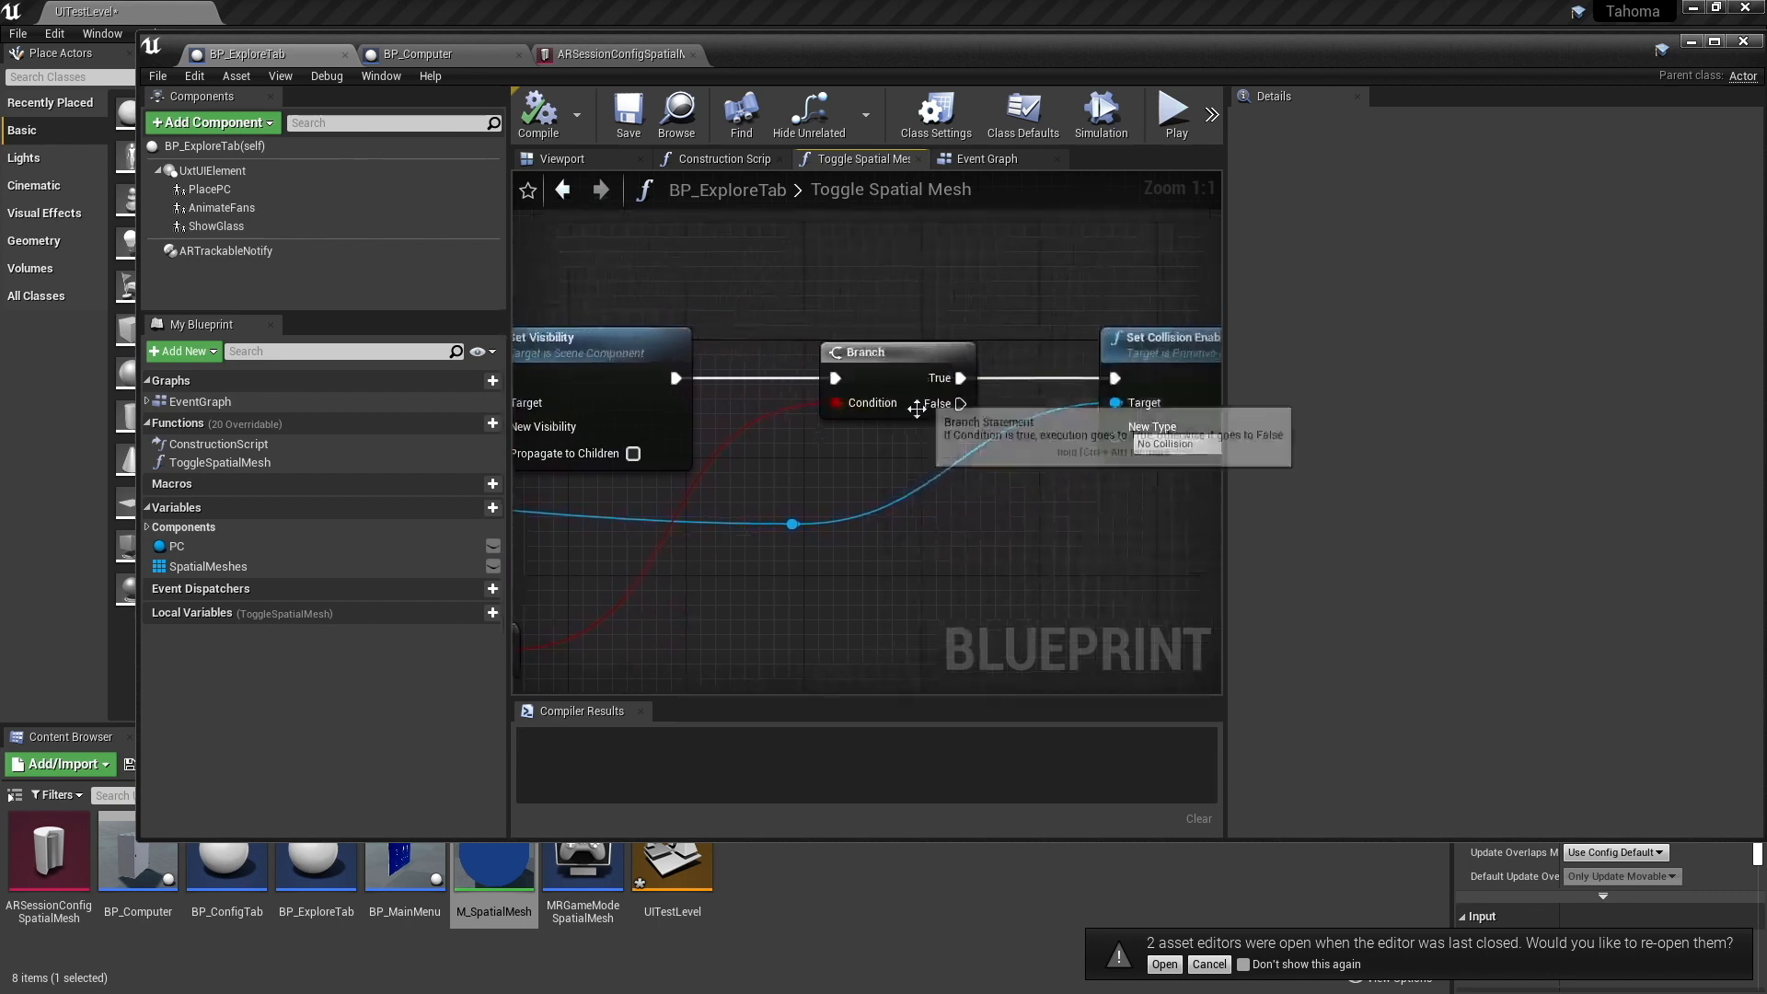
right_drag(920, 397, 732, 460)
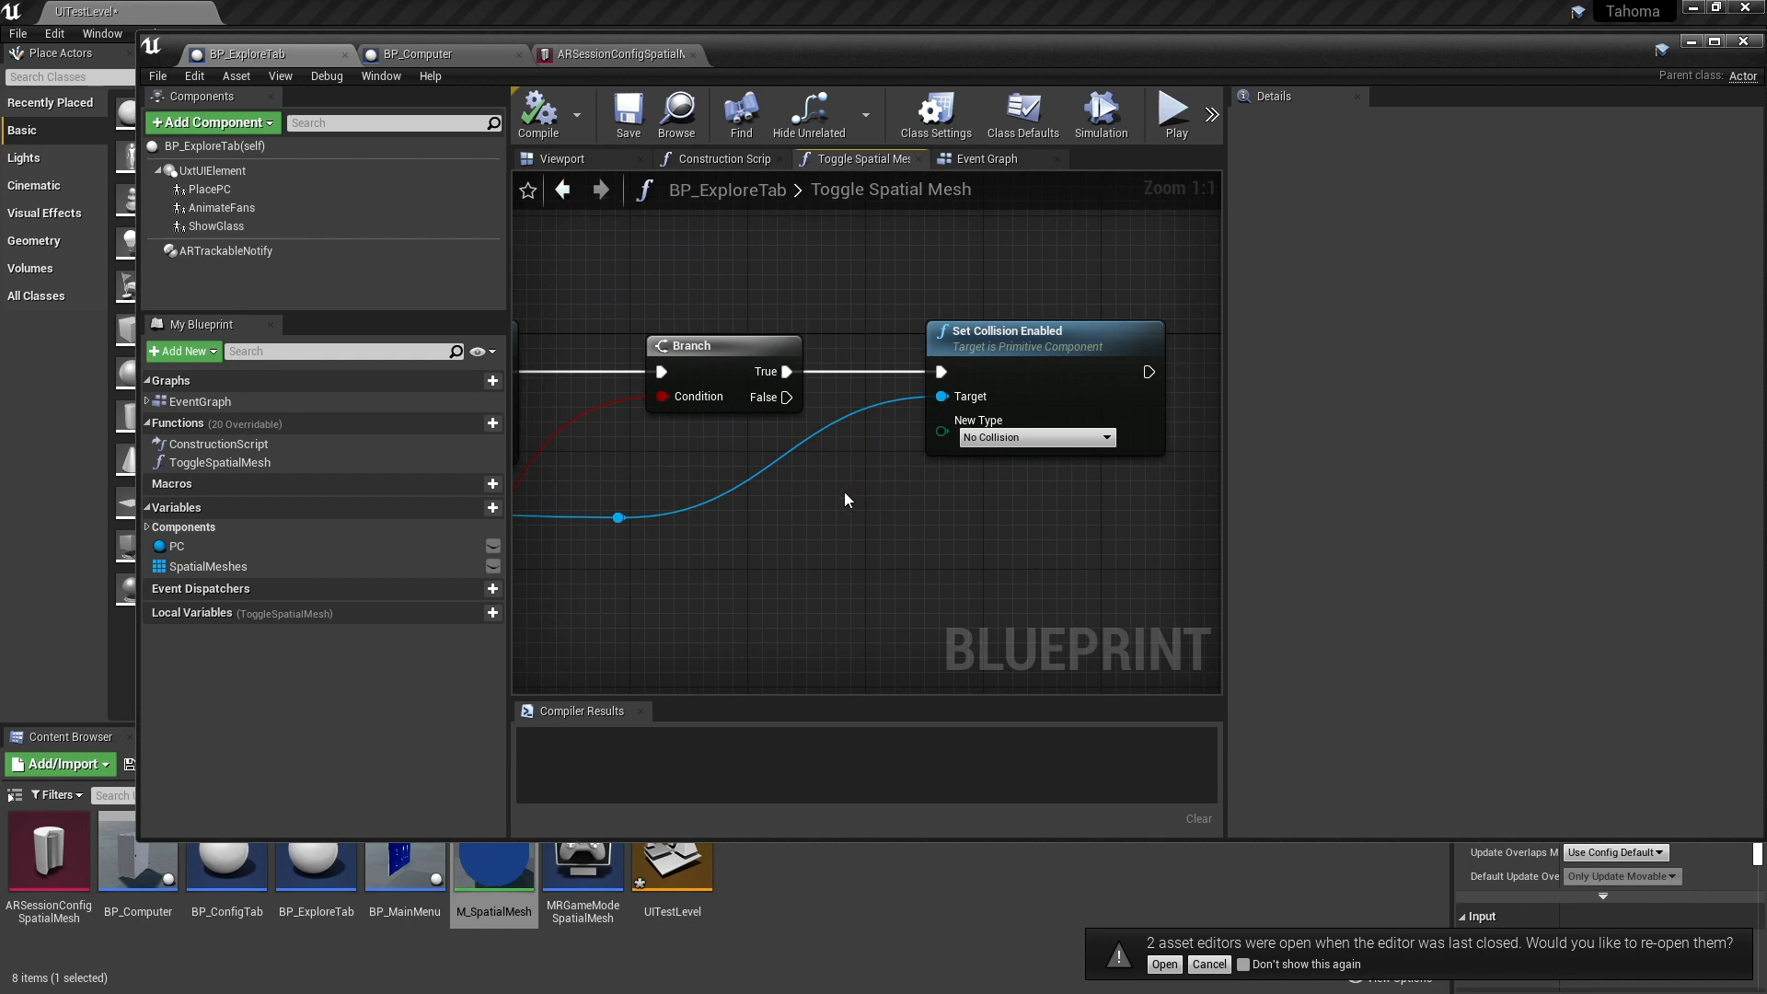
- Retrace the Toggle Spatial Mesh graph from Set Collision Enabled back to the Is Valid and Get Object Classification nodes
scroll(779, 537, down, 1)
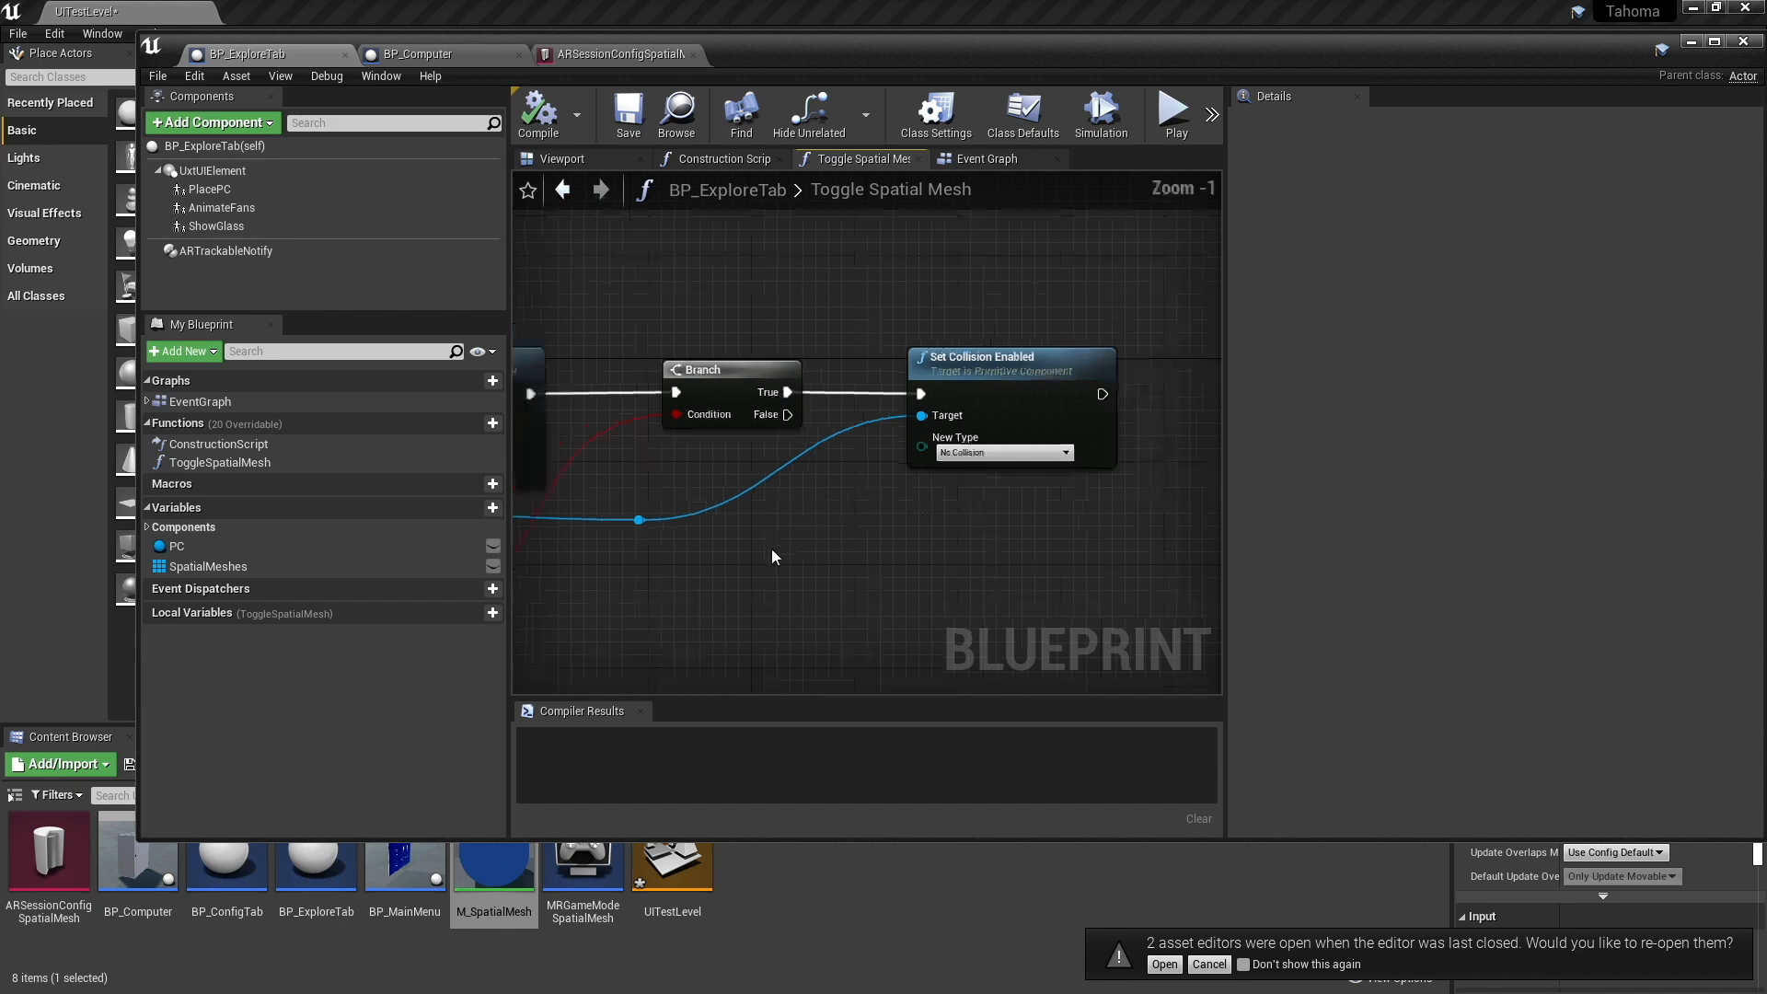
right_drag(771, 548, 940, 553)
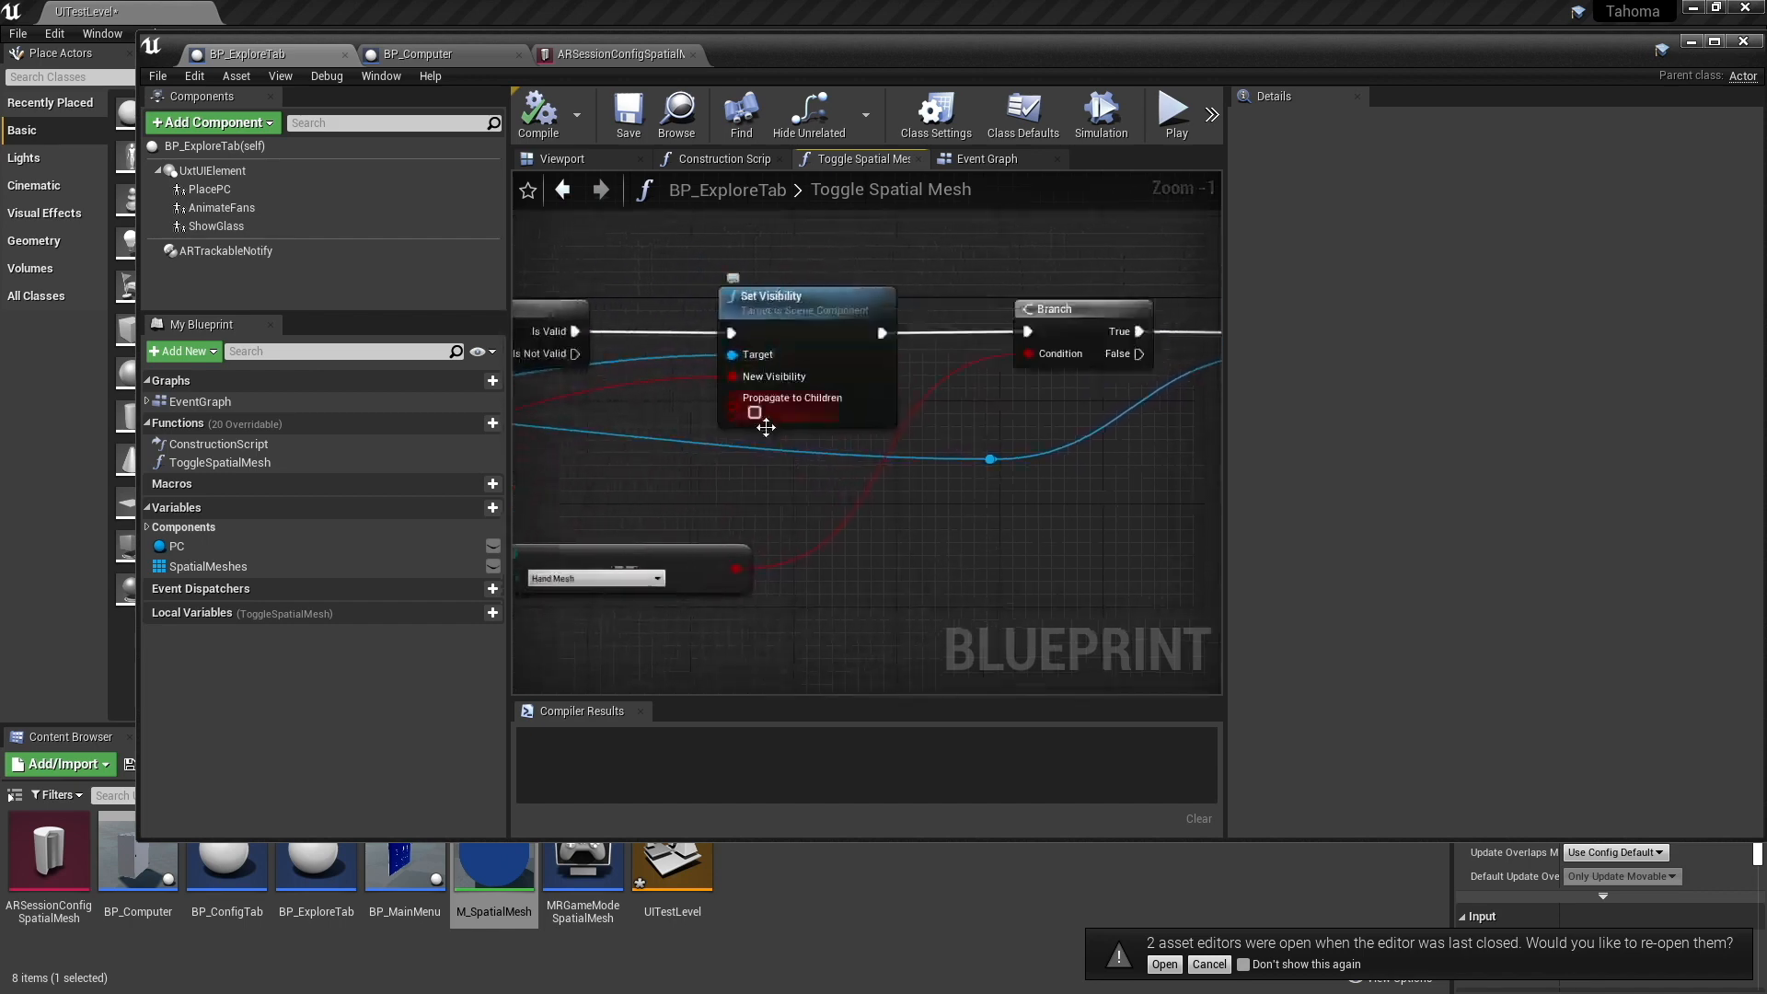
right_drag(1000, 487, 904, 497)
right_drag(662, 488, 675, 489)
right_drag(939, 575, 718, 600)
right_drag(790, 506, 1198, 429)
right_drag(621, 551, 797, 559)
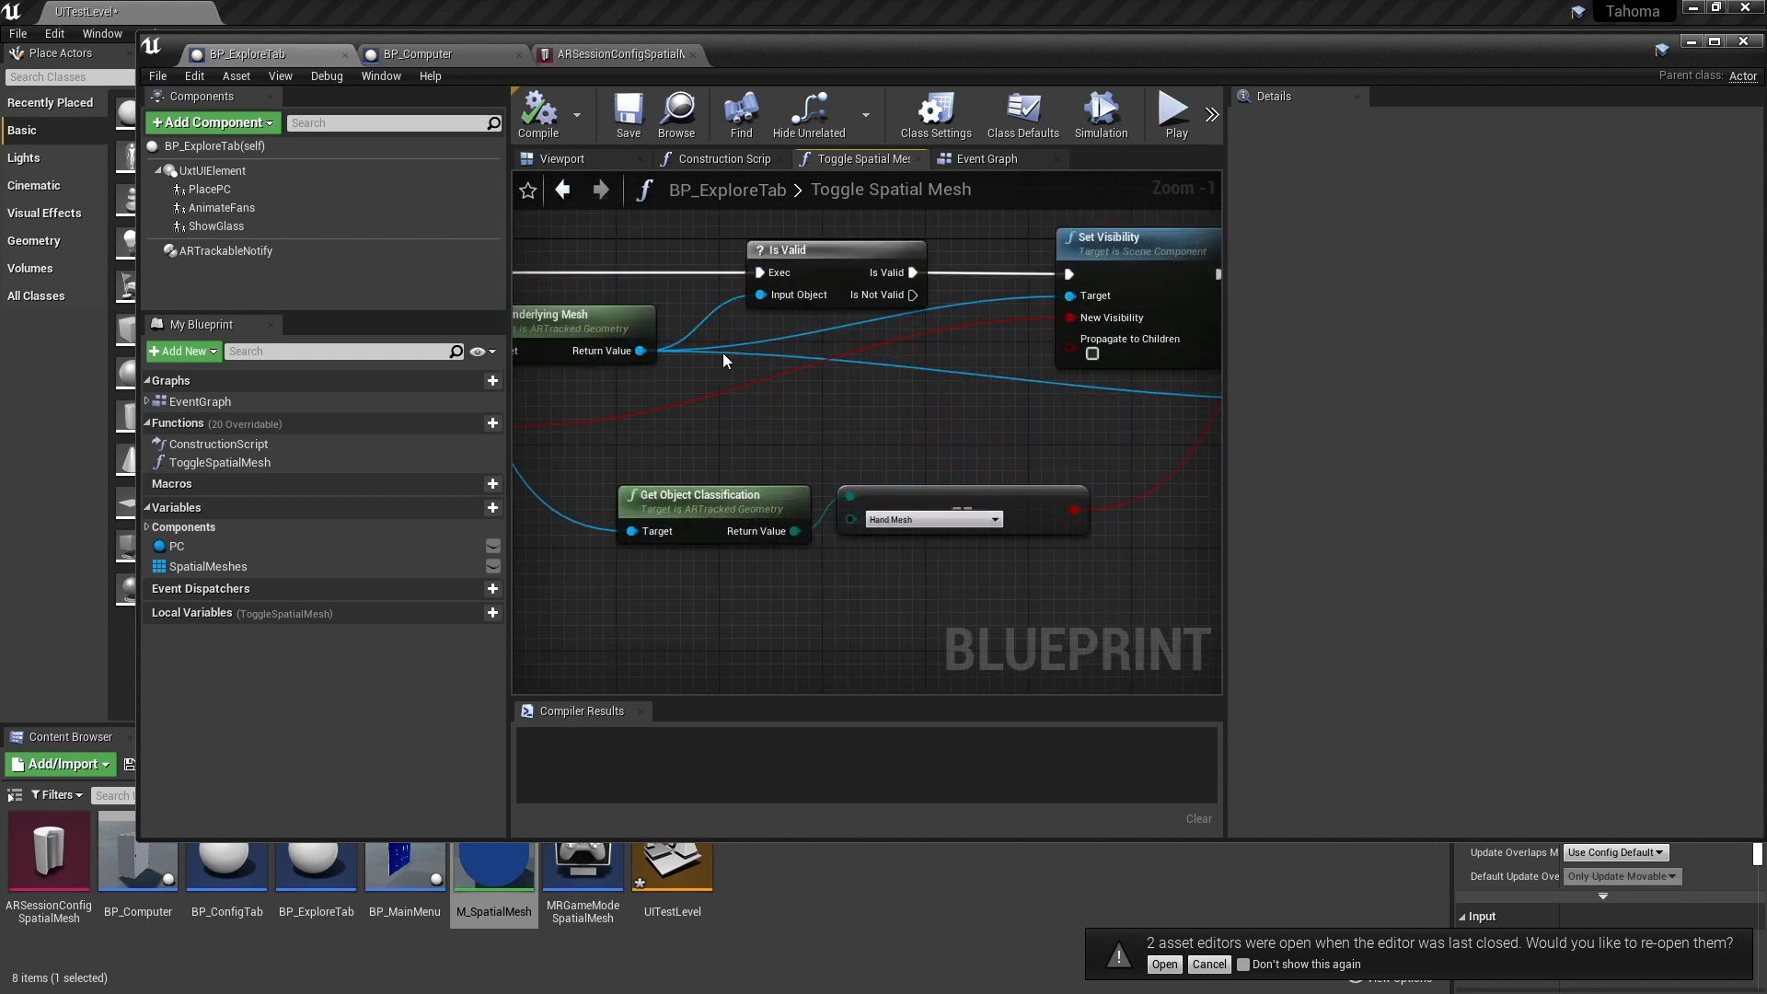
- Return to the level editor, play UITestLevel to try the menu and PC with the simulated hands, and end the play session
click(1691, 41)
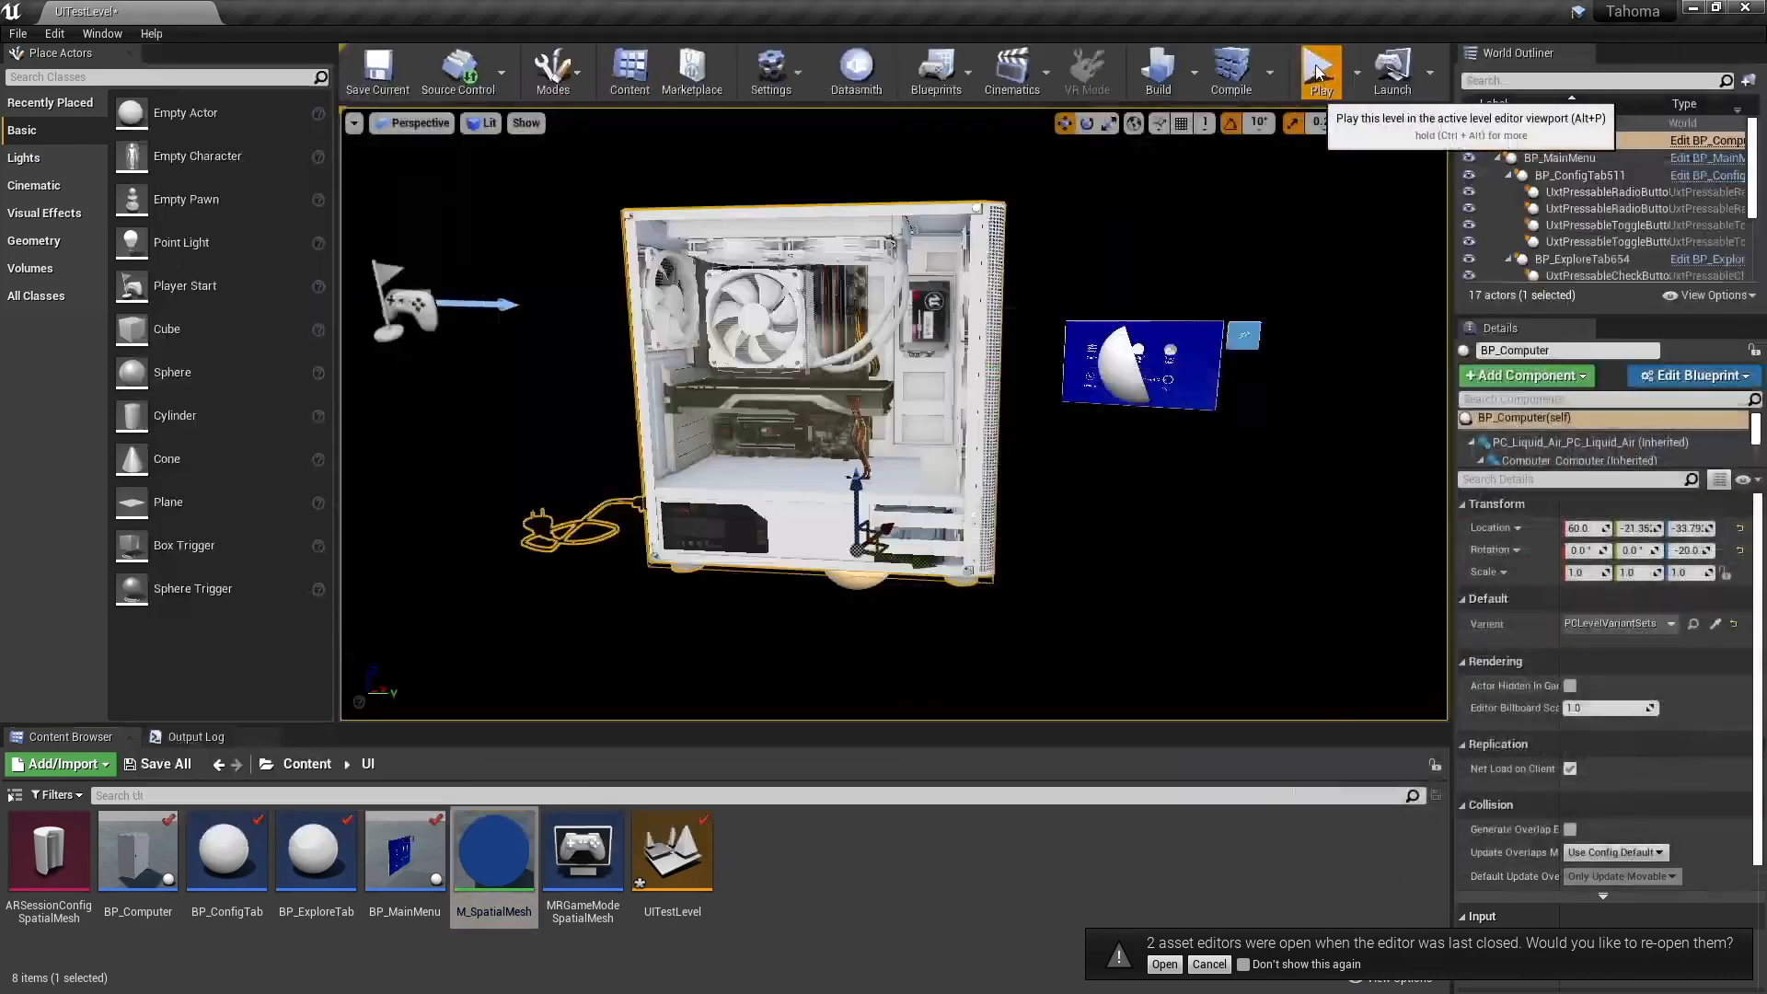
click(1318, 73)
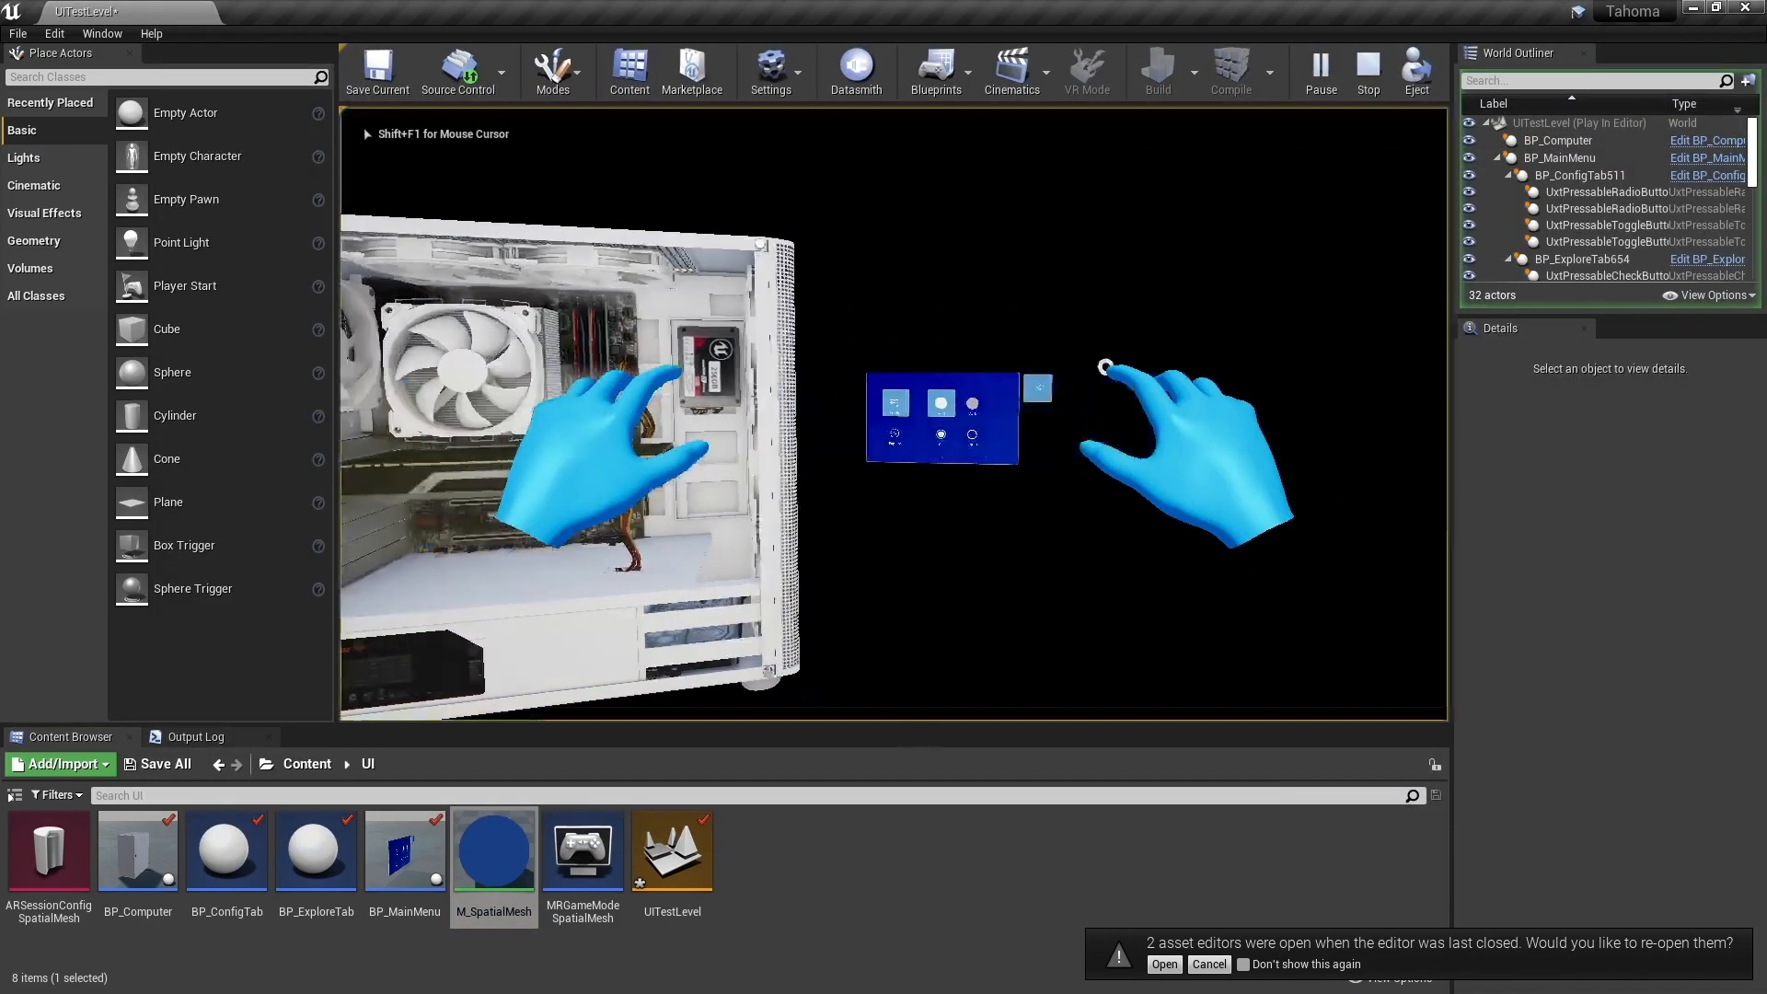
key(w)
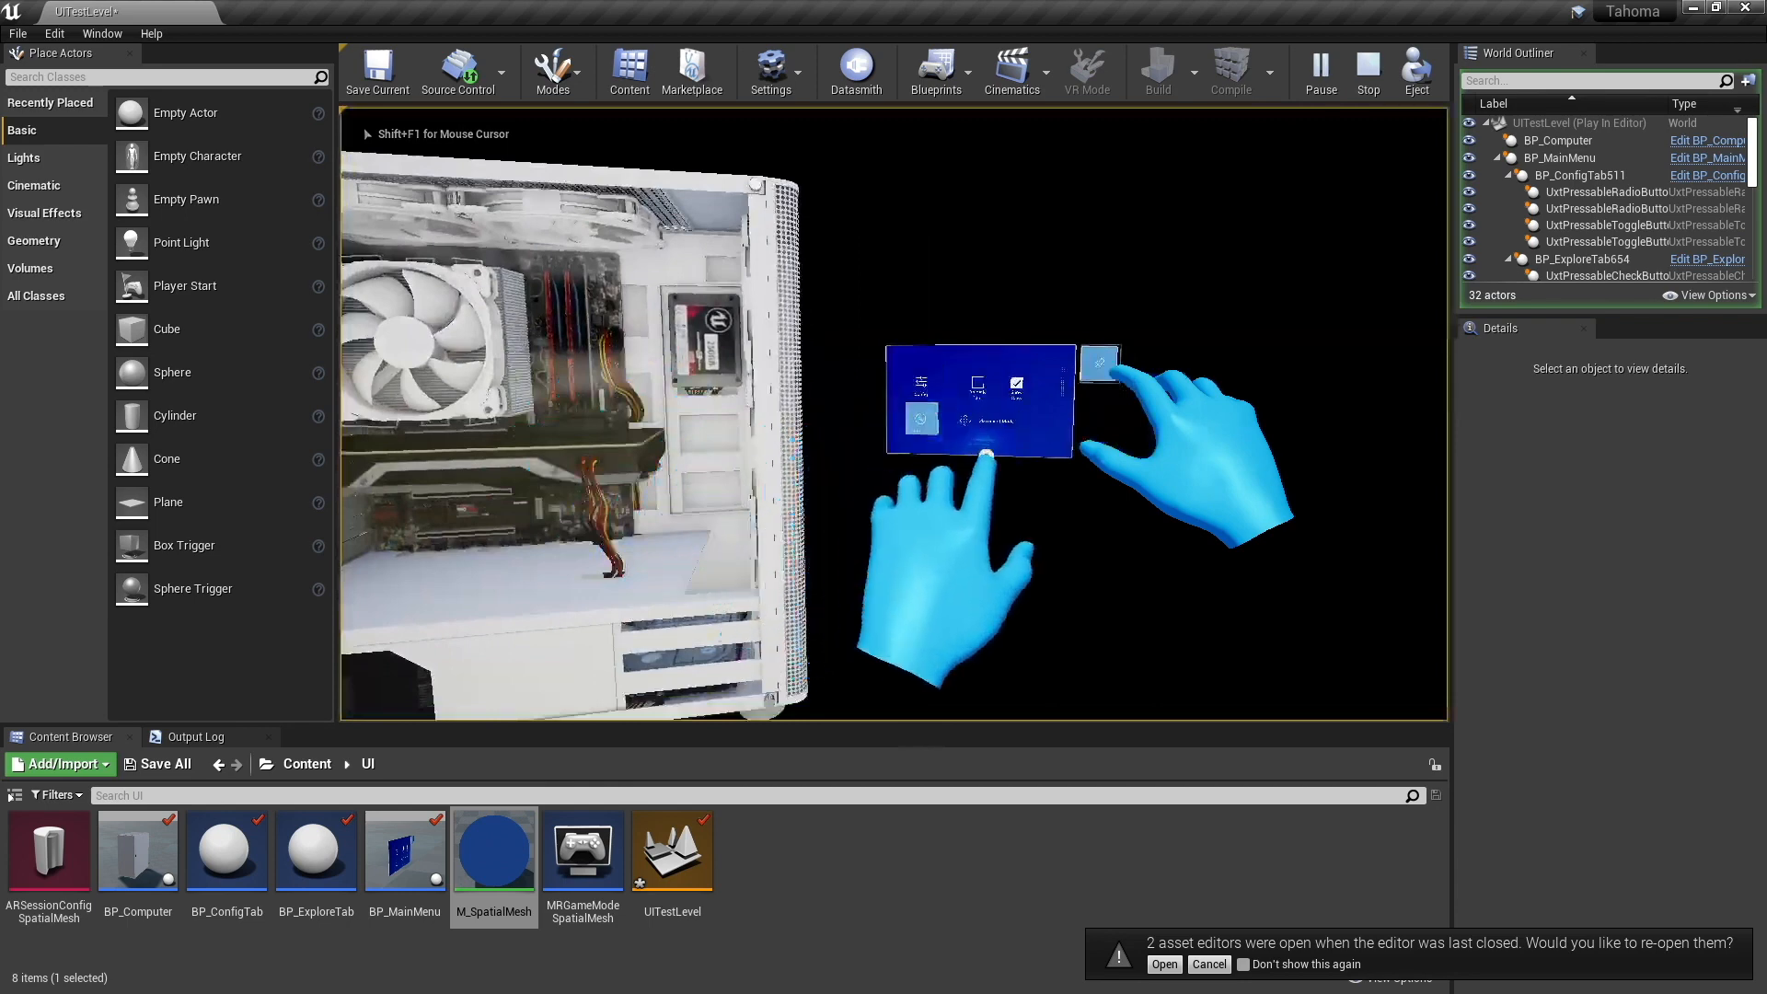
key(e)
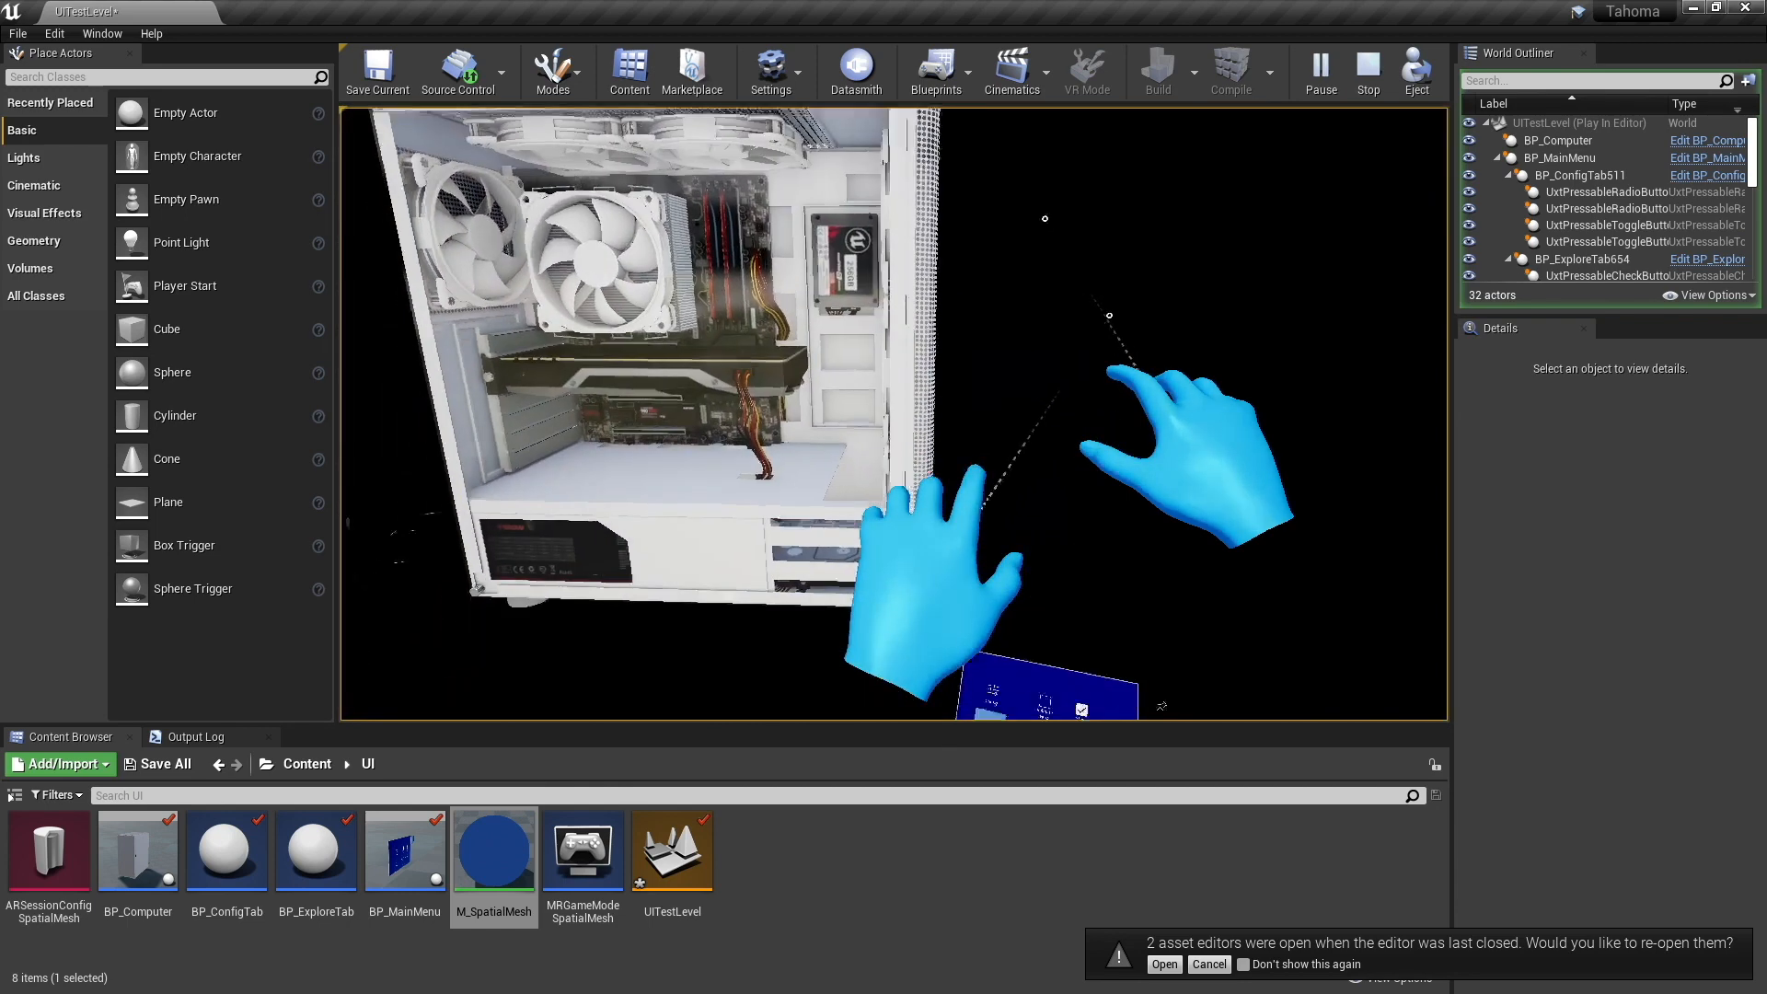
key(alt)
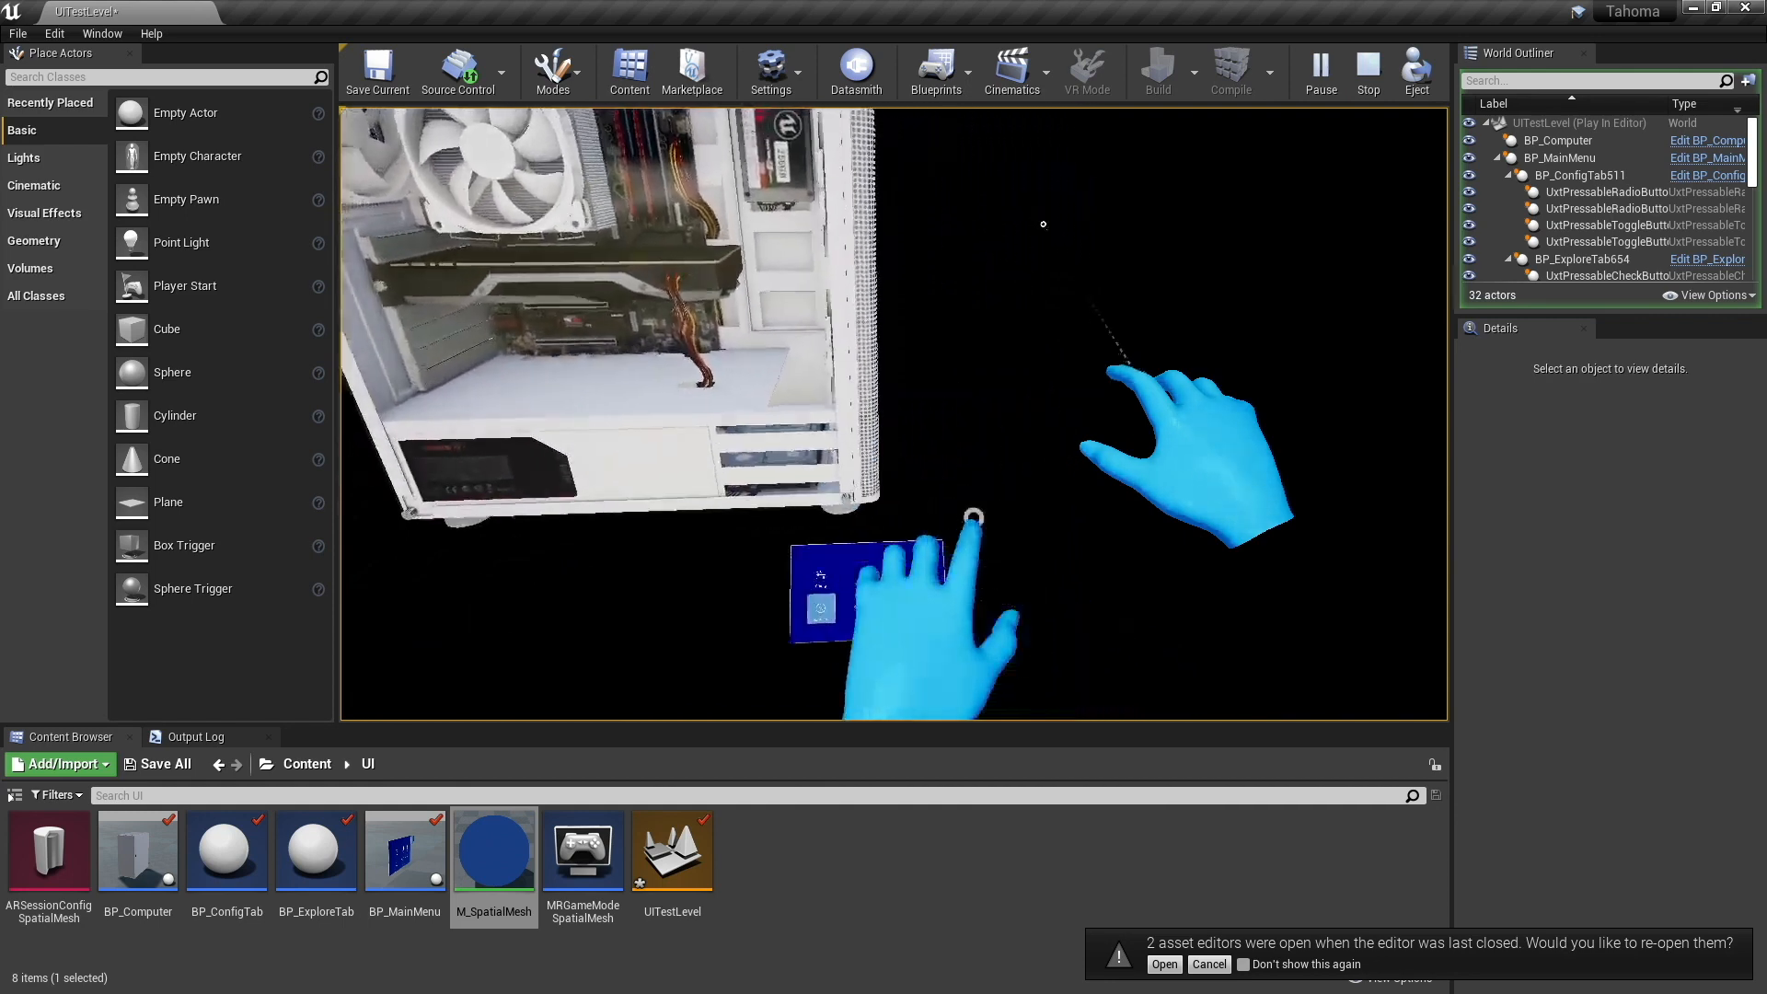
key(Escape)
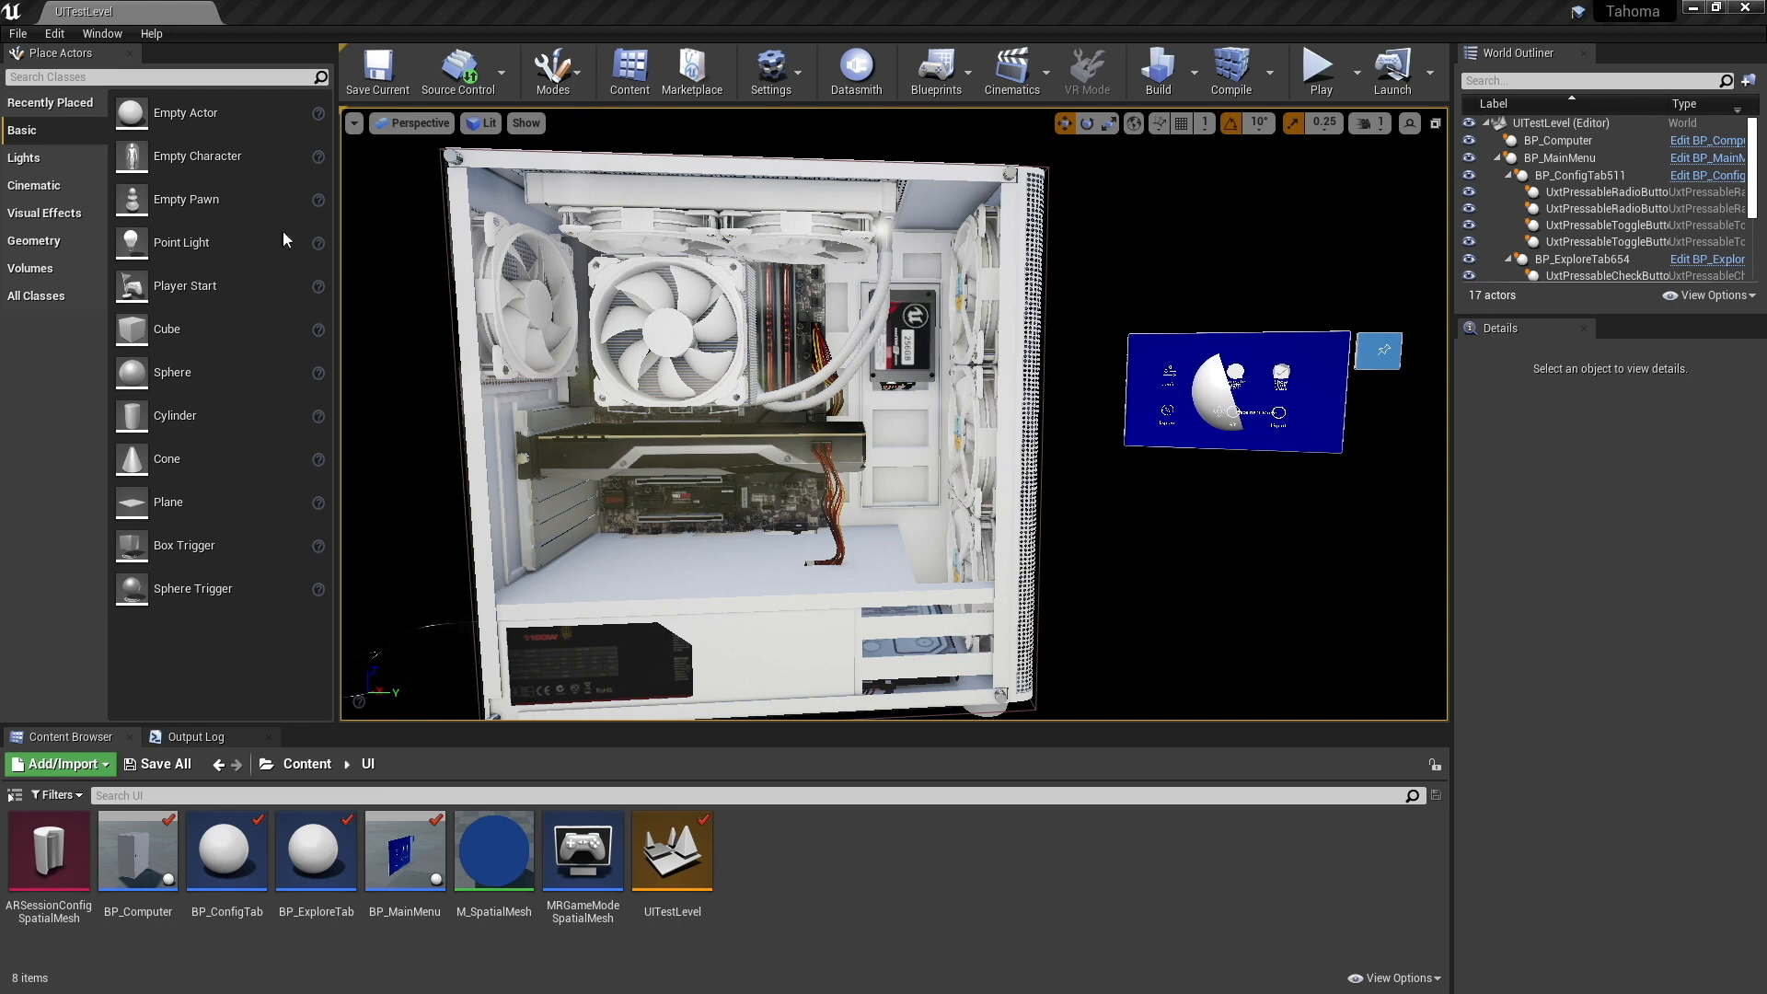
- Package the project for HoloLens, using the Desktop as the output folder
click(18, 33)
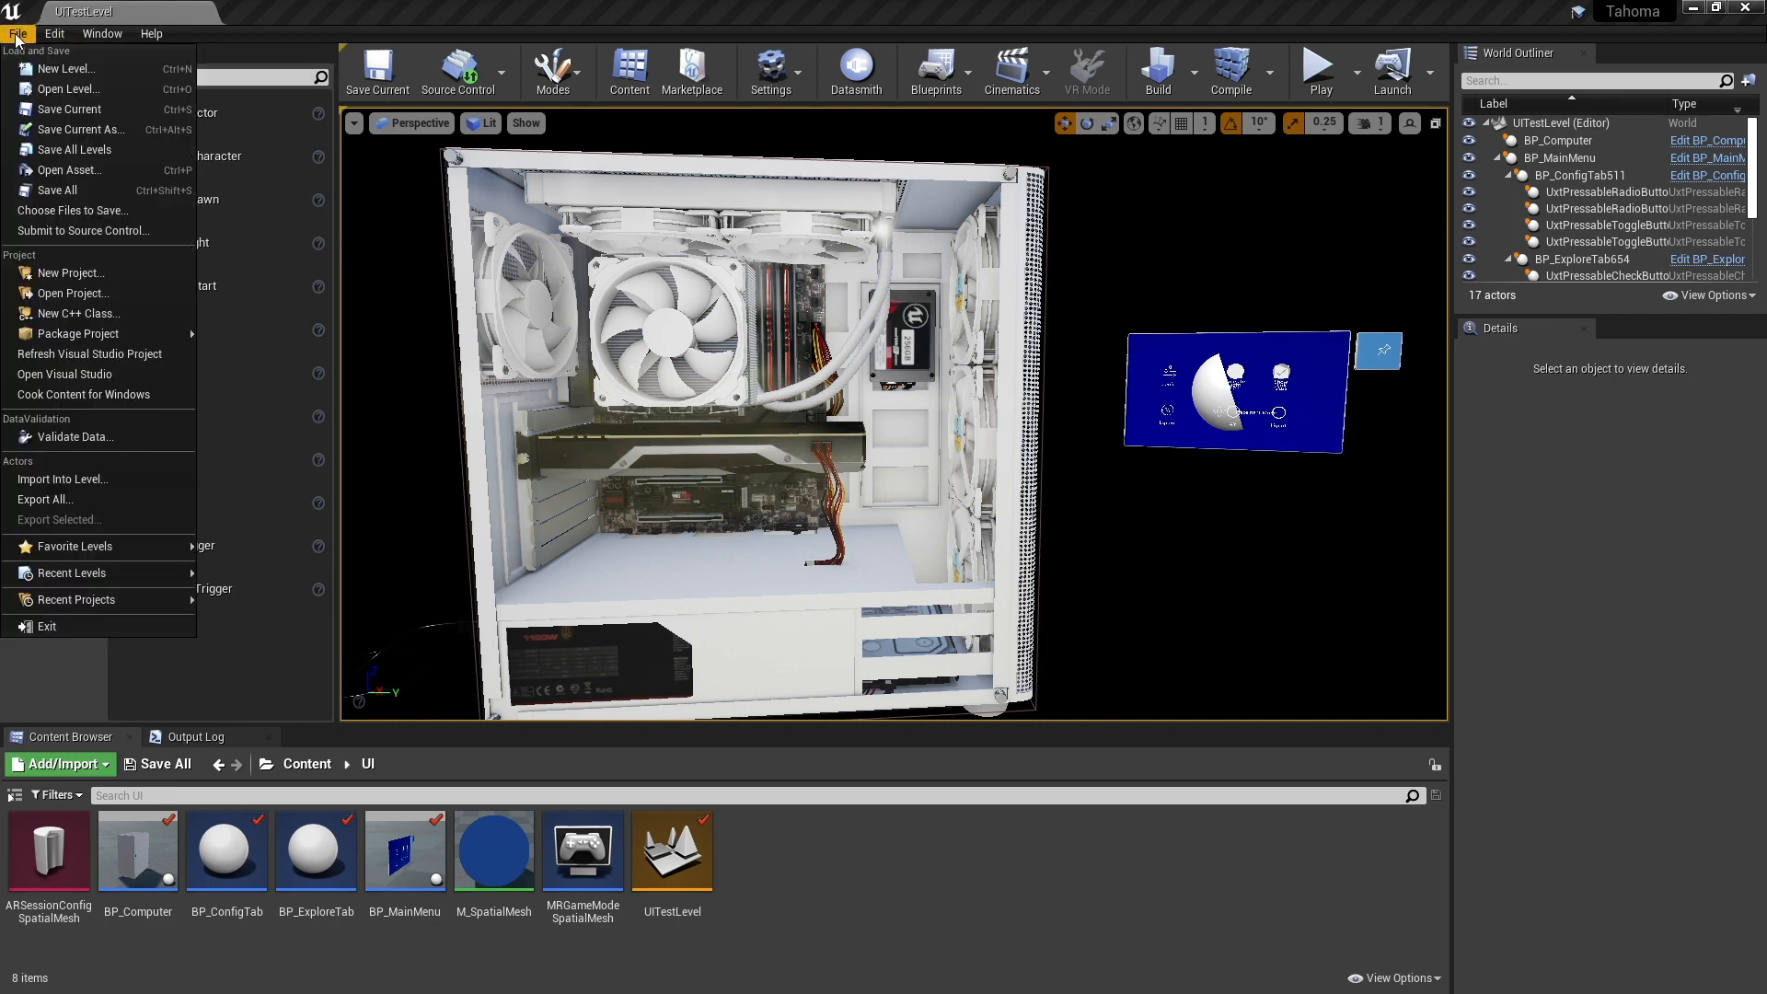
mouse_move(60, 335)
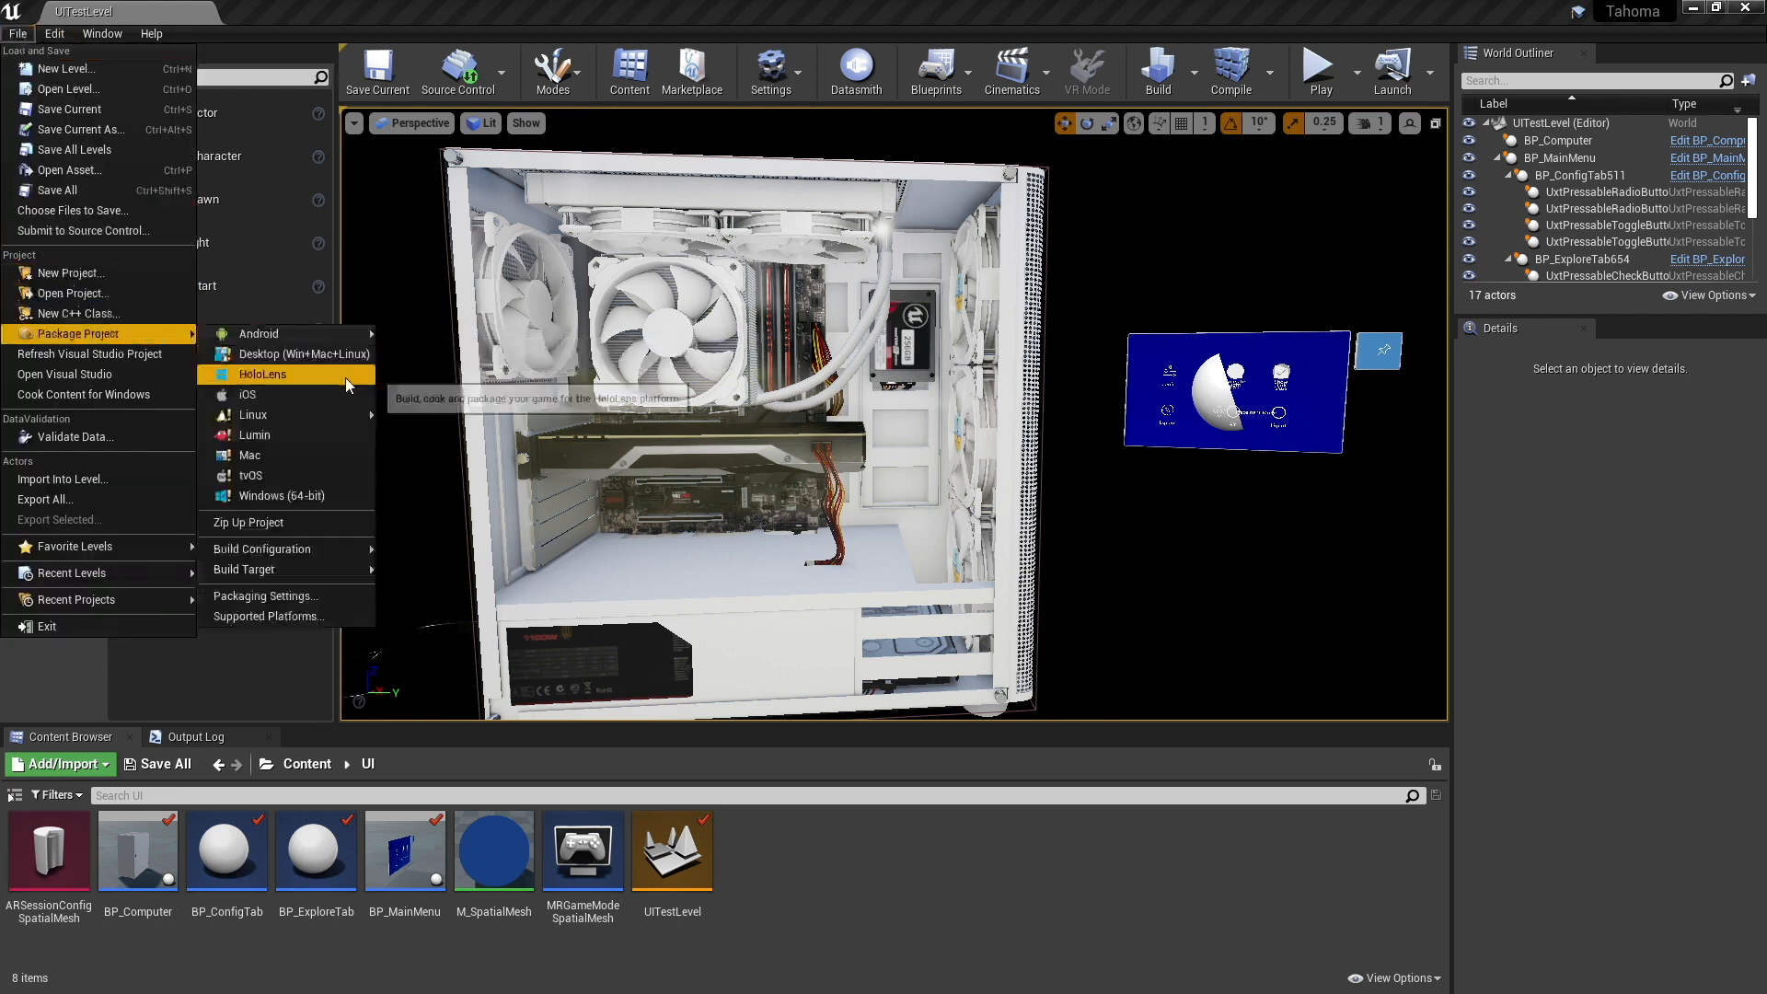
click(344, 377)
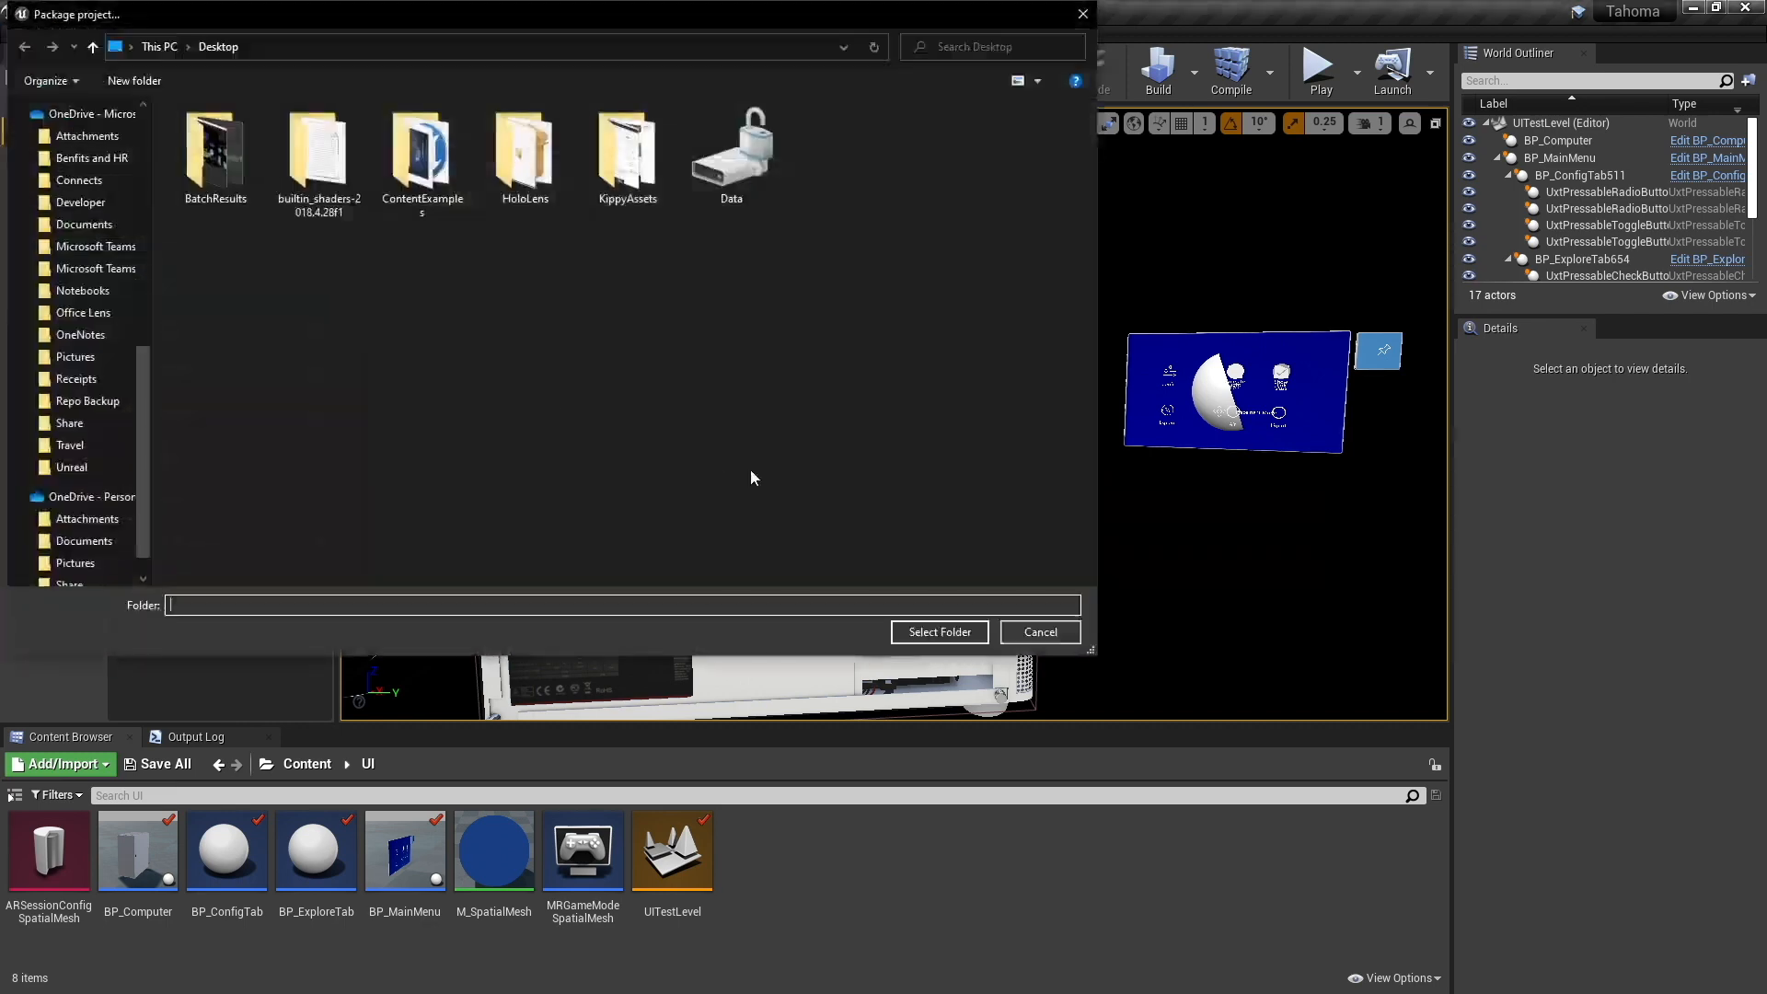
click(939, 633)
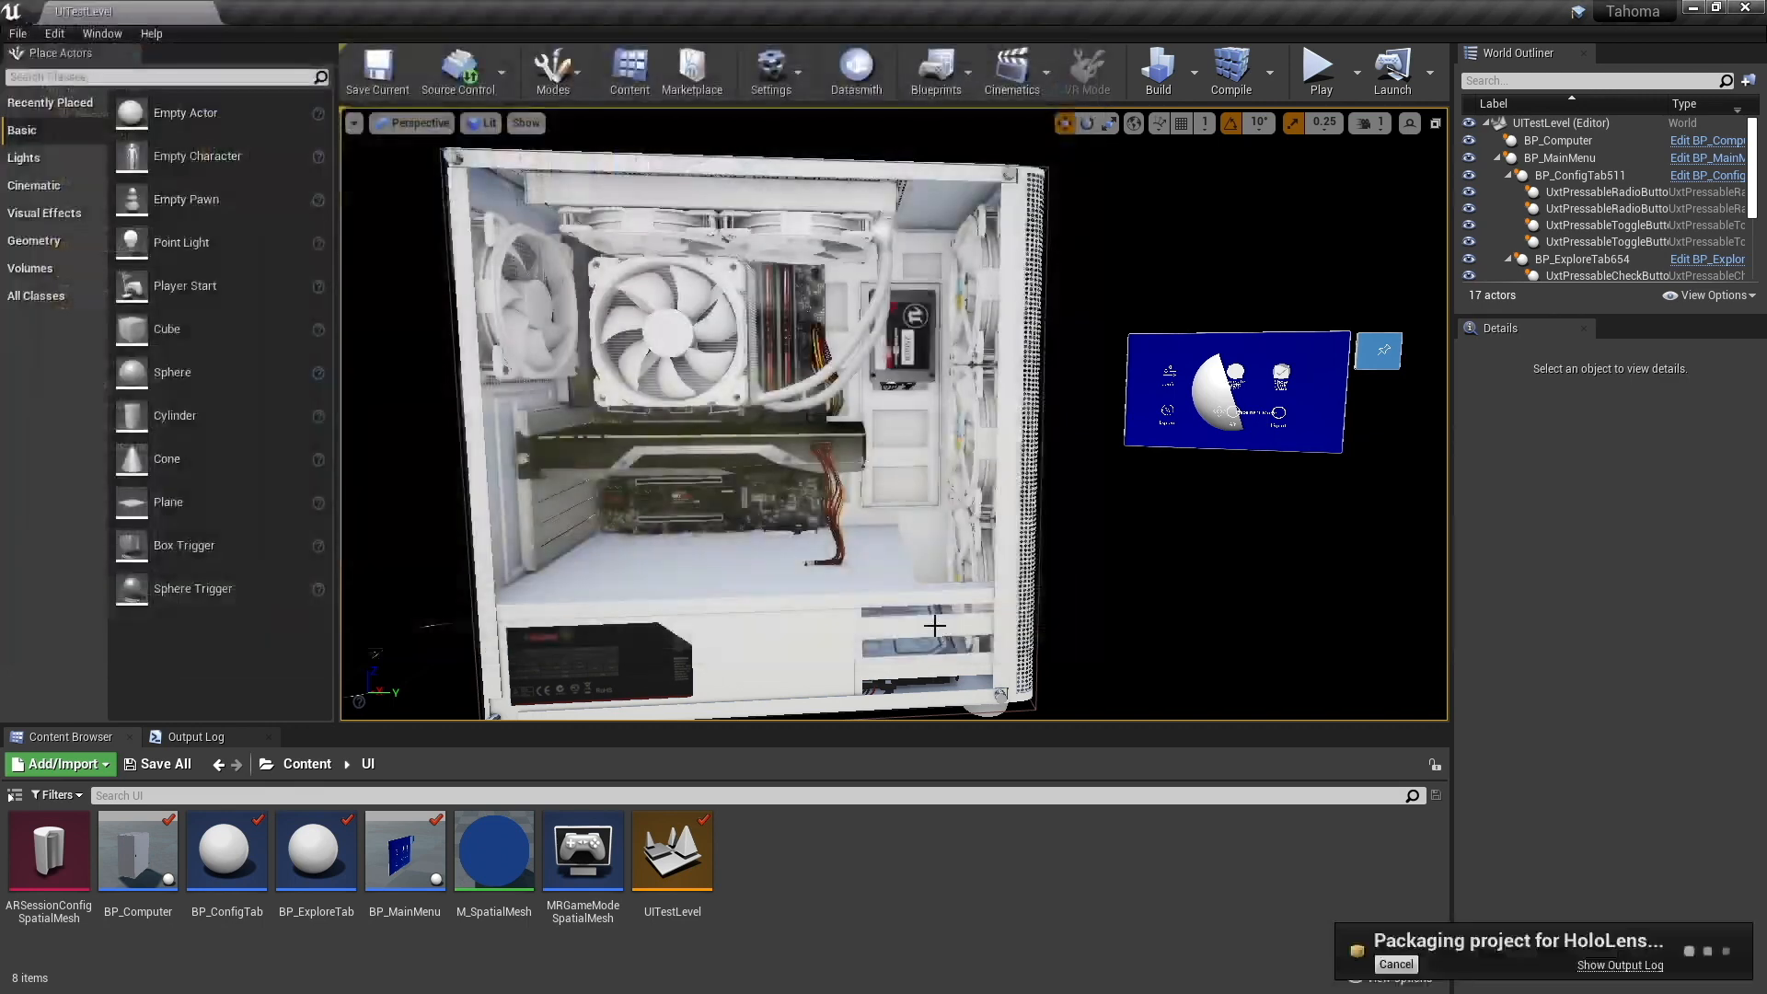